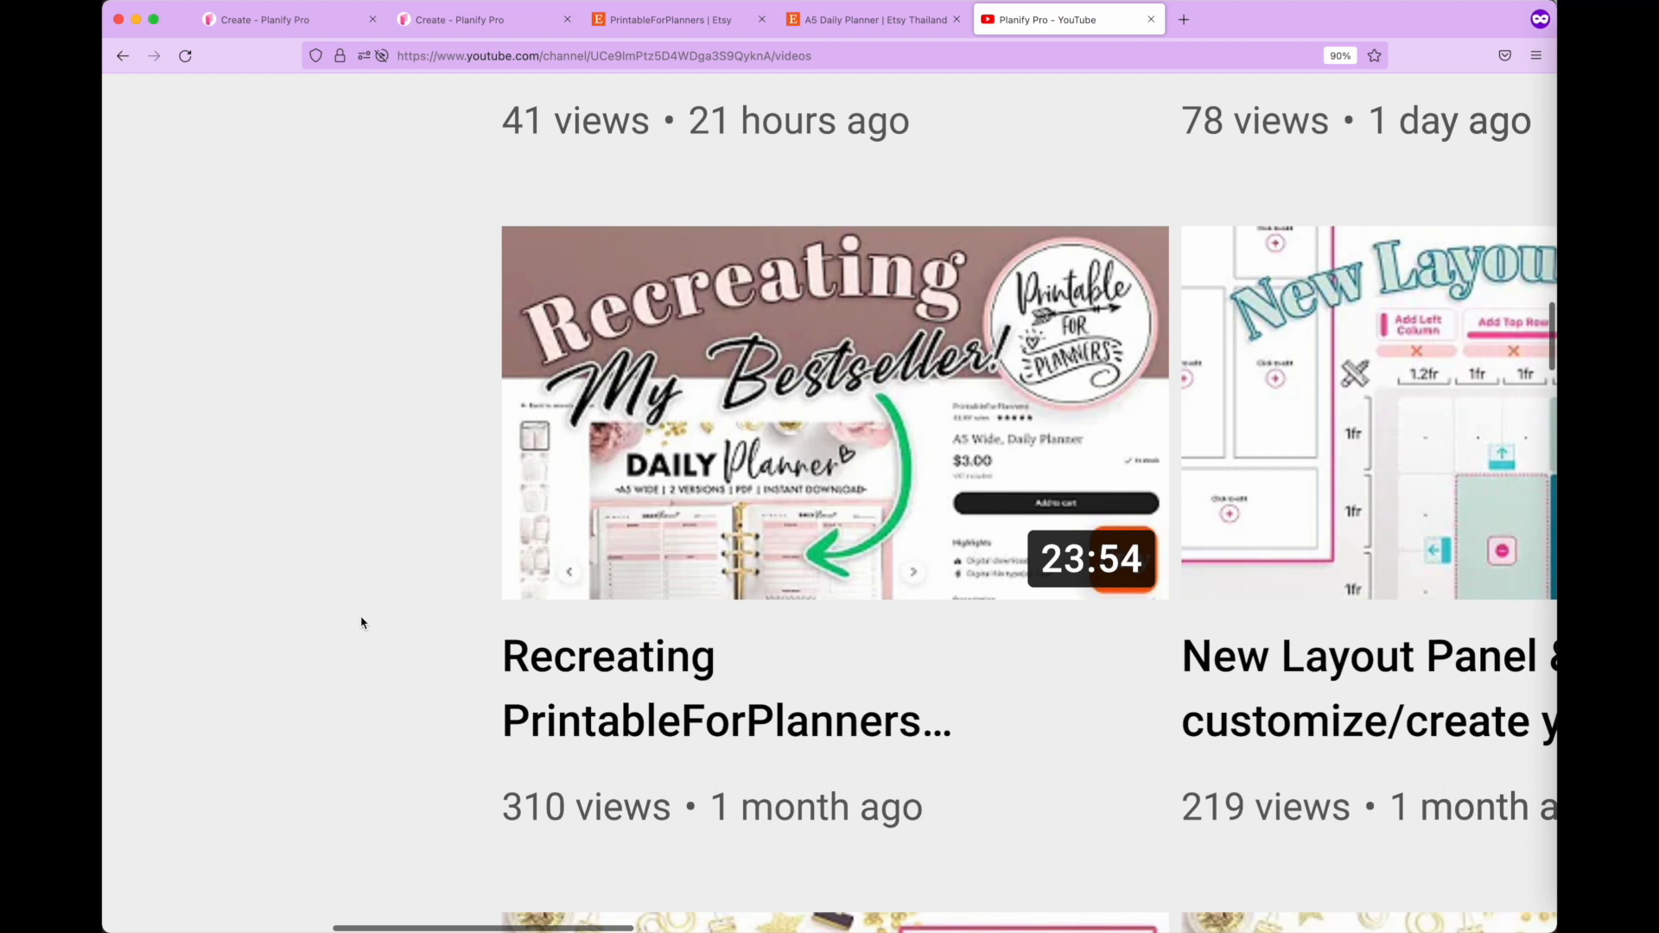
Switch from the YouTube channel page to the PrintableForPlanners shop on Etsy and look over its header and featured items.
scroll(357, 625, down, 5)
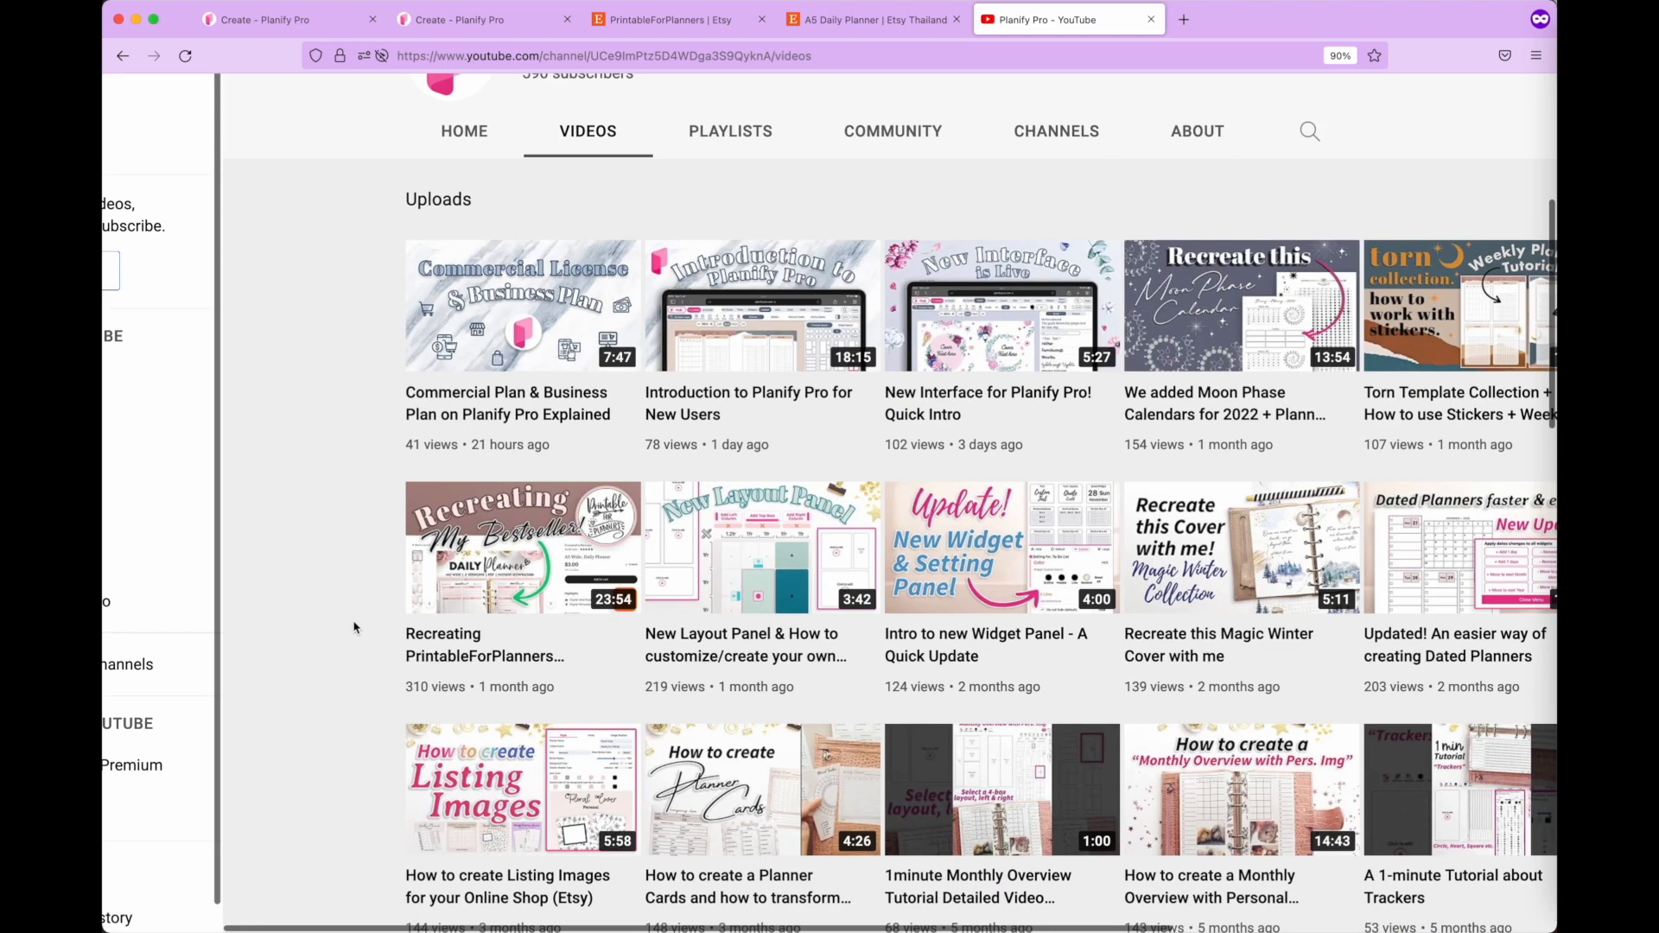
click(667, 20)
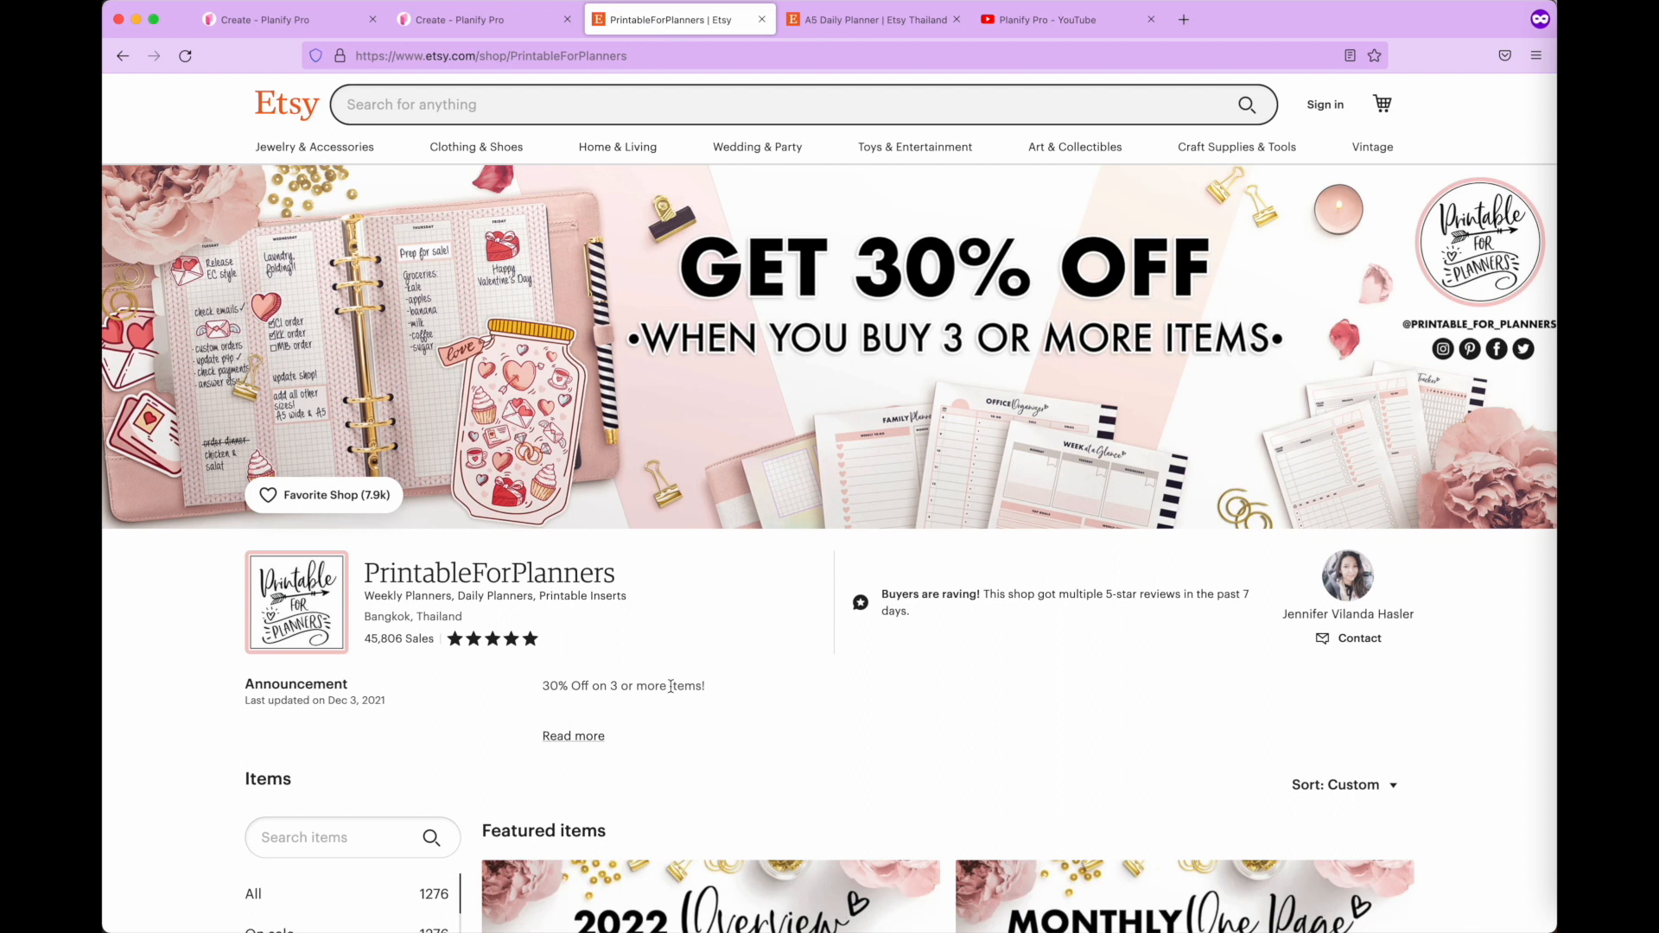
scroll(671, 687, down, 3)
scroll(670, 689, up, 1)
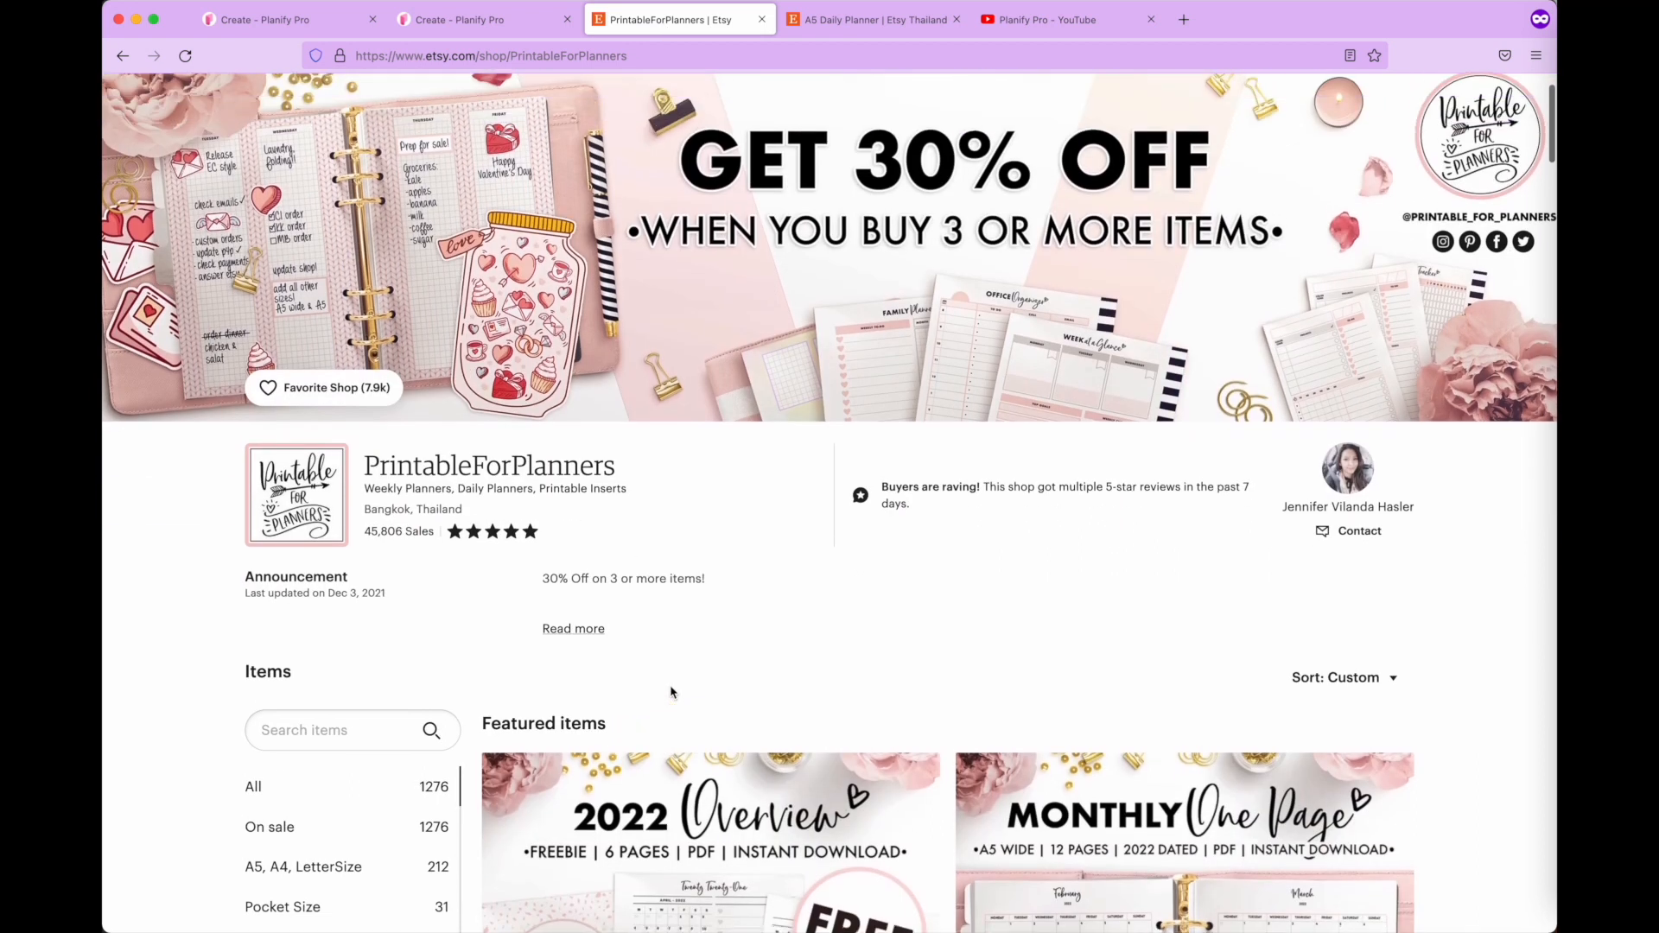
Open the A5 Daily Planner listing on Etsy and examine both planner pages in the product photo up close.
click(875, 21)
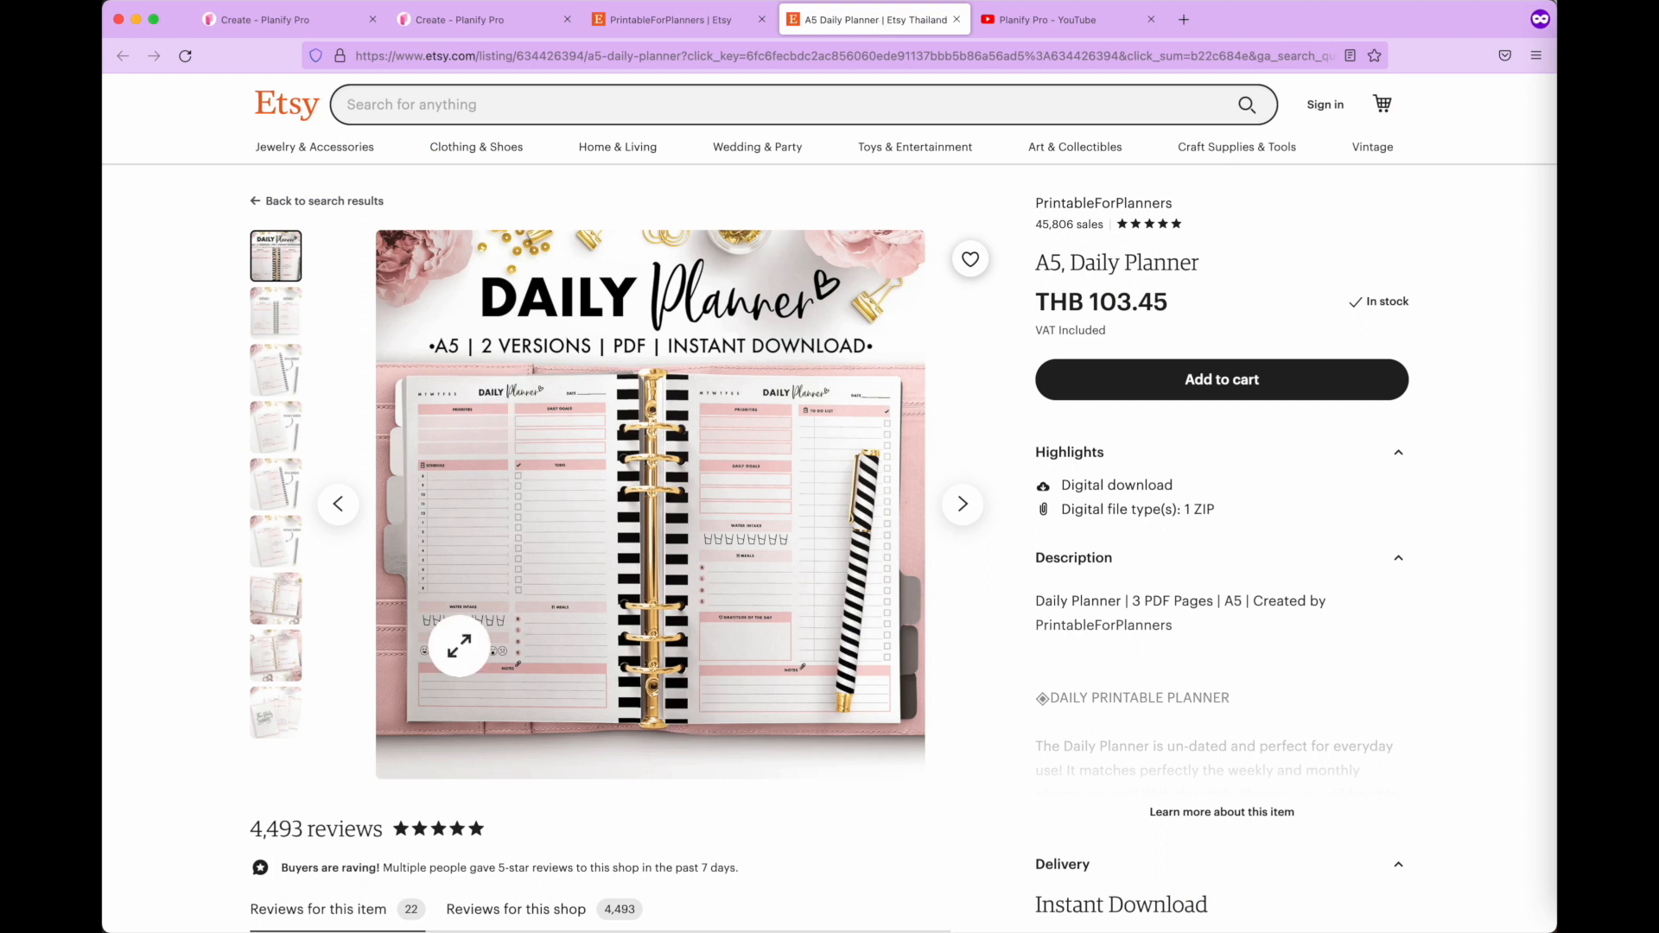
click(435, 540)
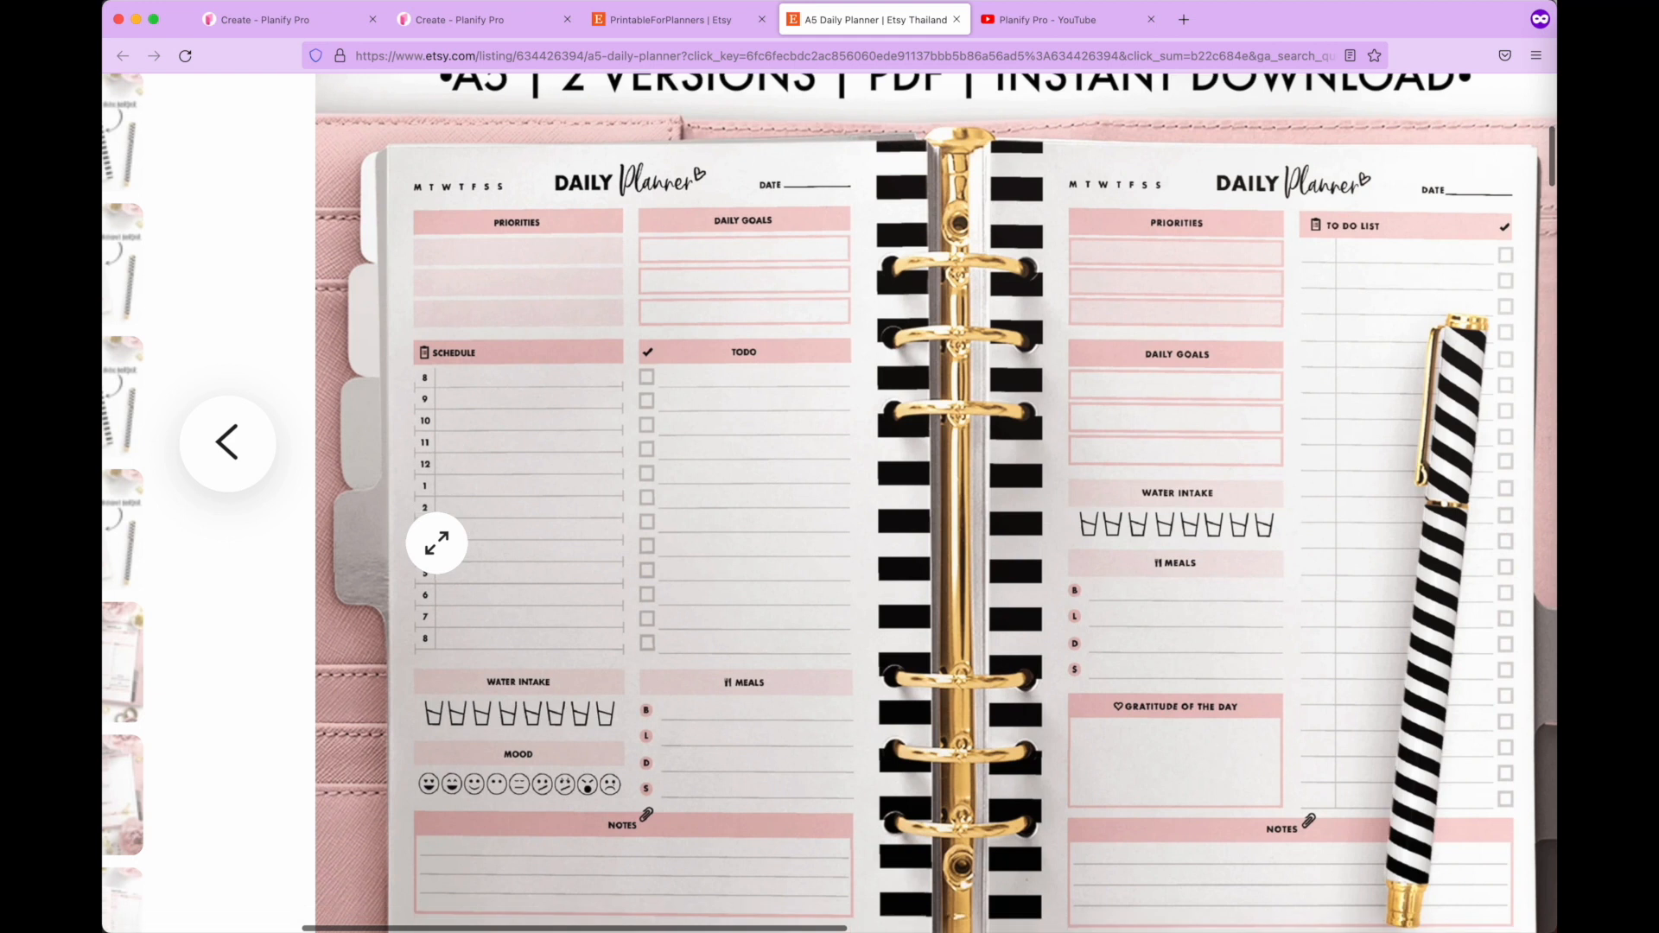
scroll(436, 543, left, 2)
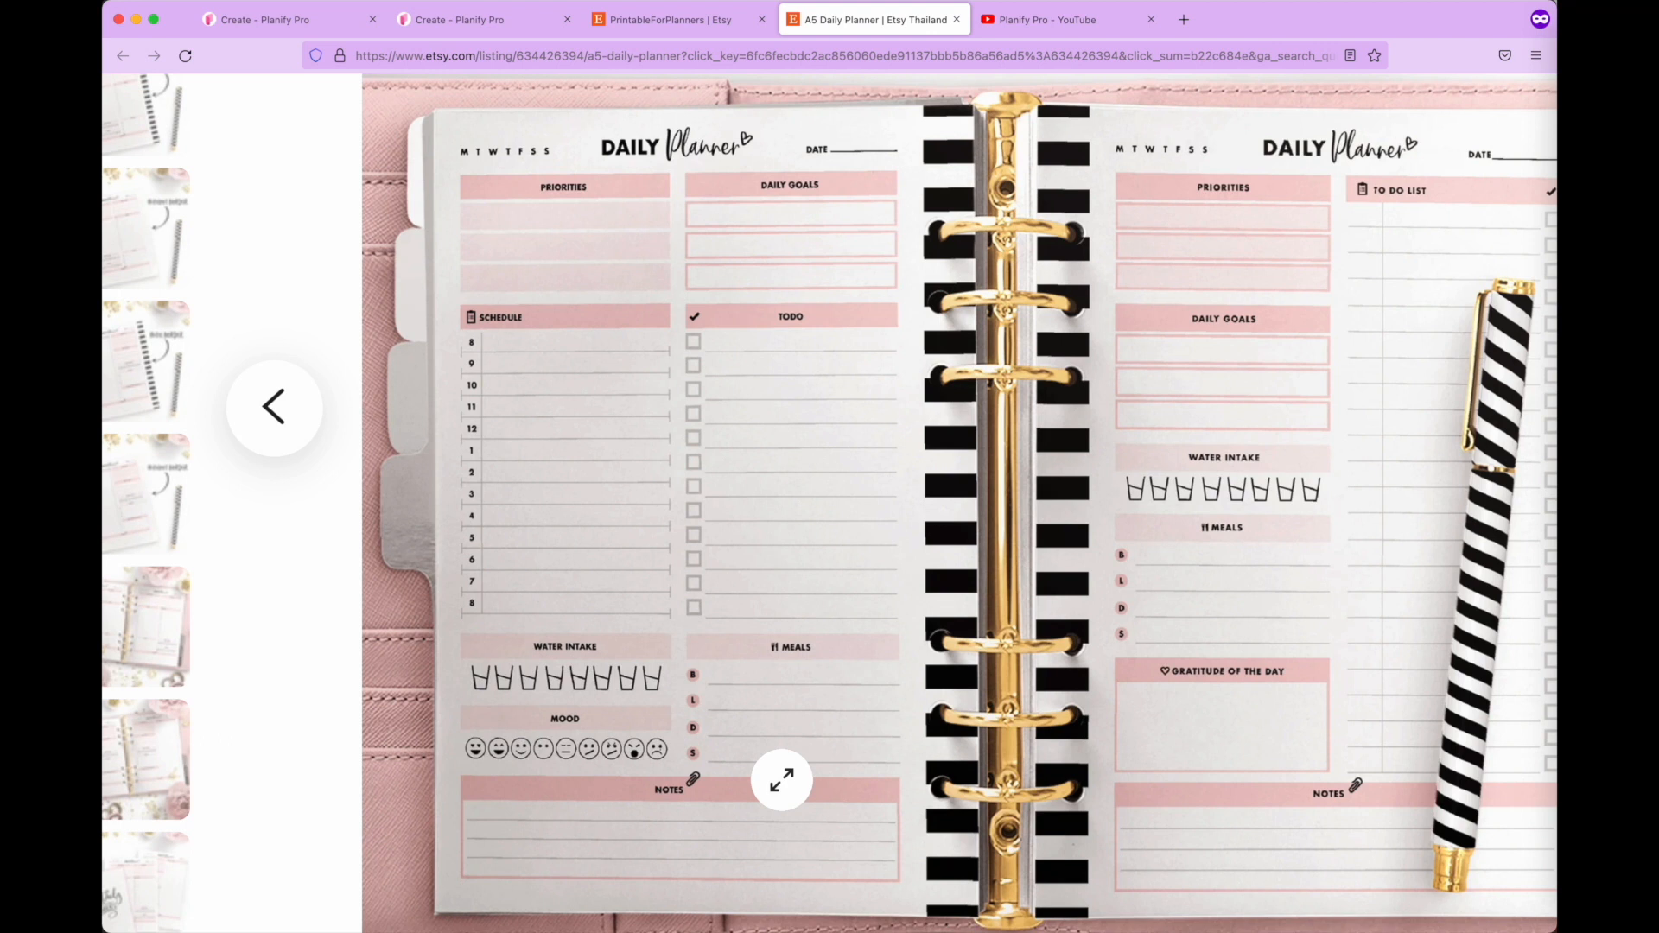
Glance at the Planify Pro editor, switch to its YouTube channel and look through the uploaded tutorial videos.
click(482, 22)
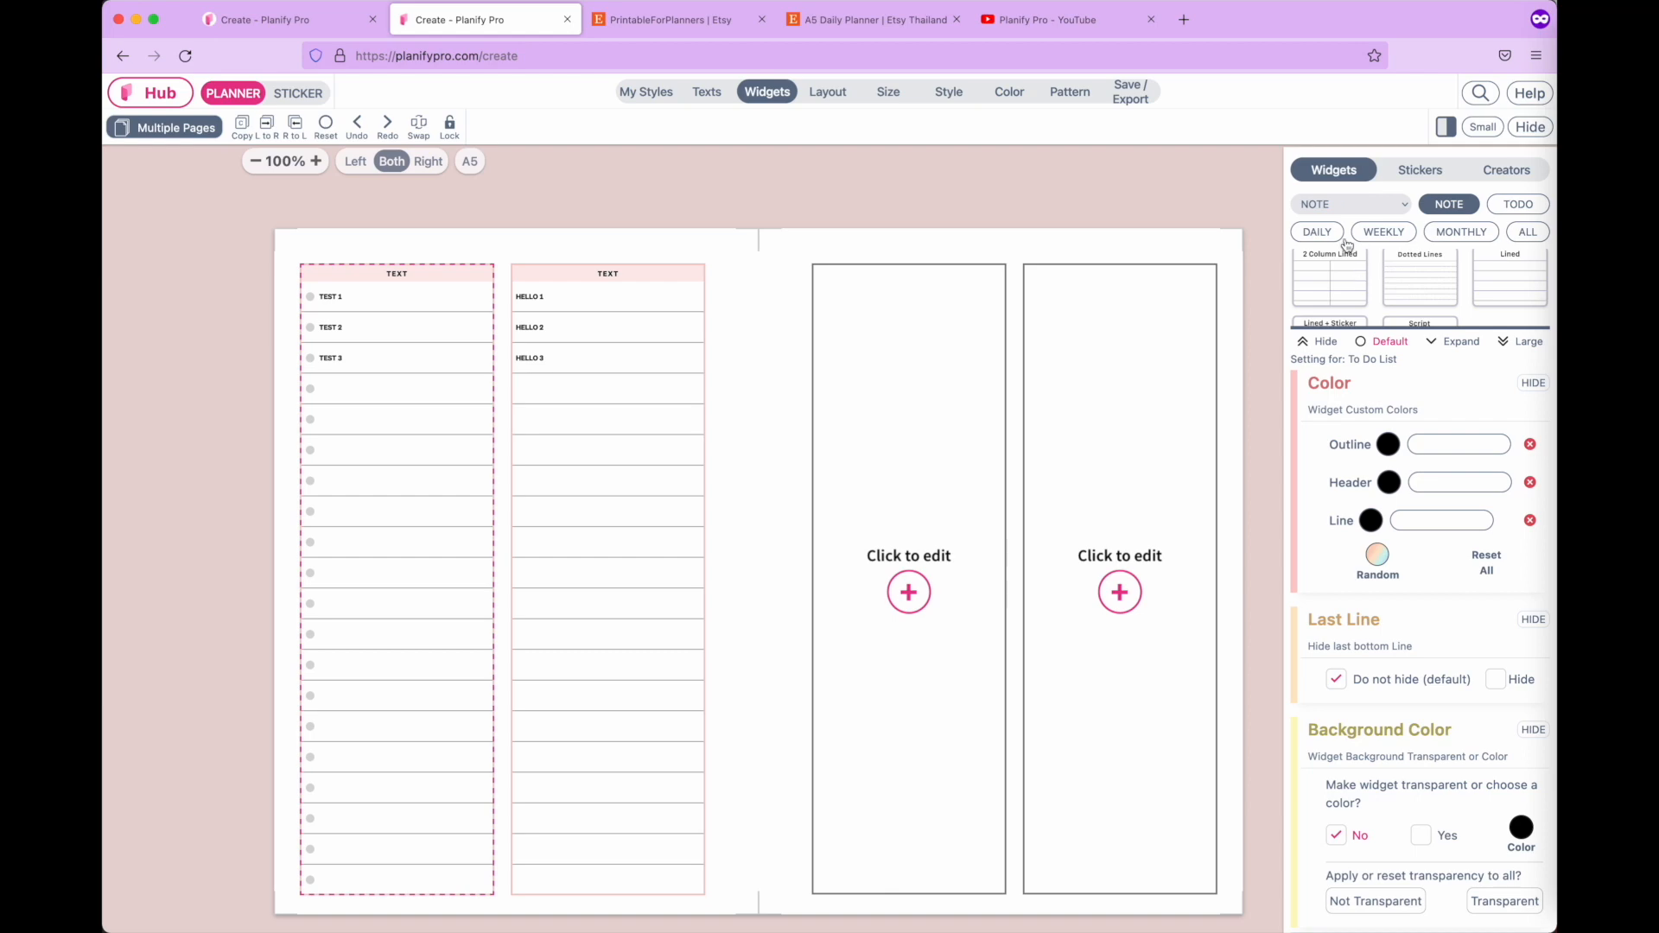
click(1081, 23)
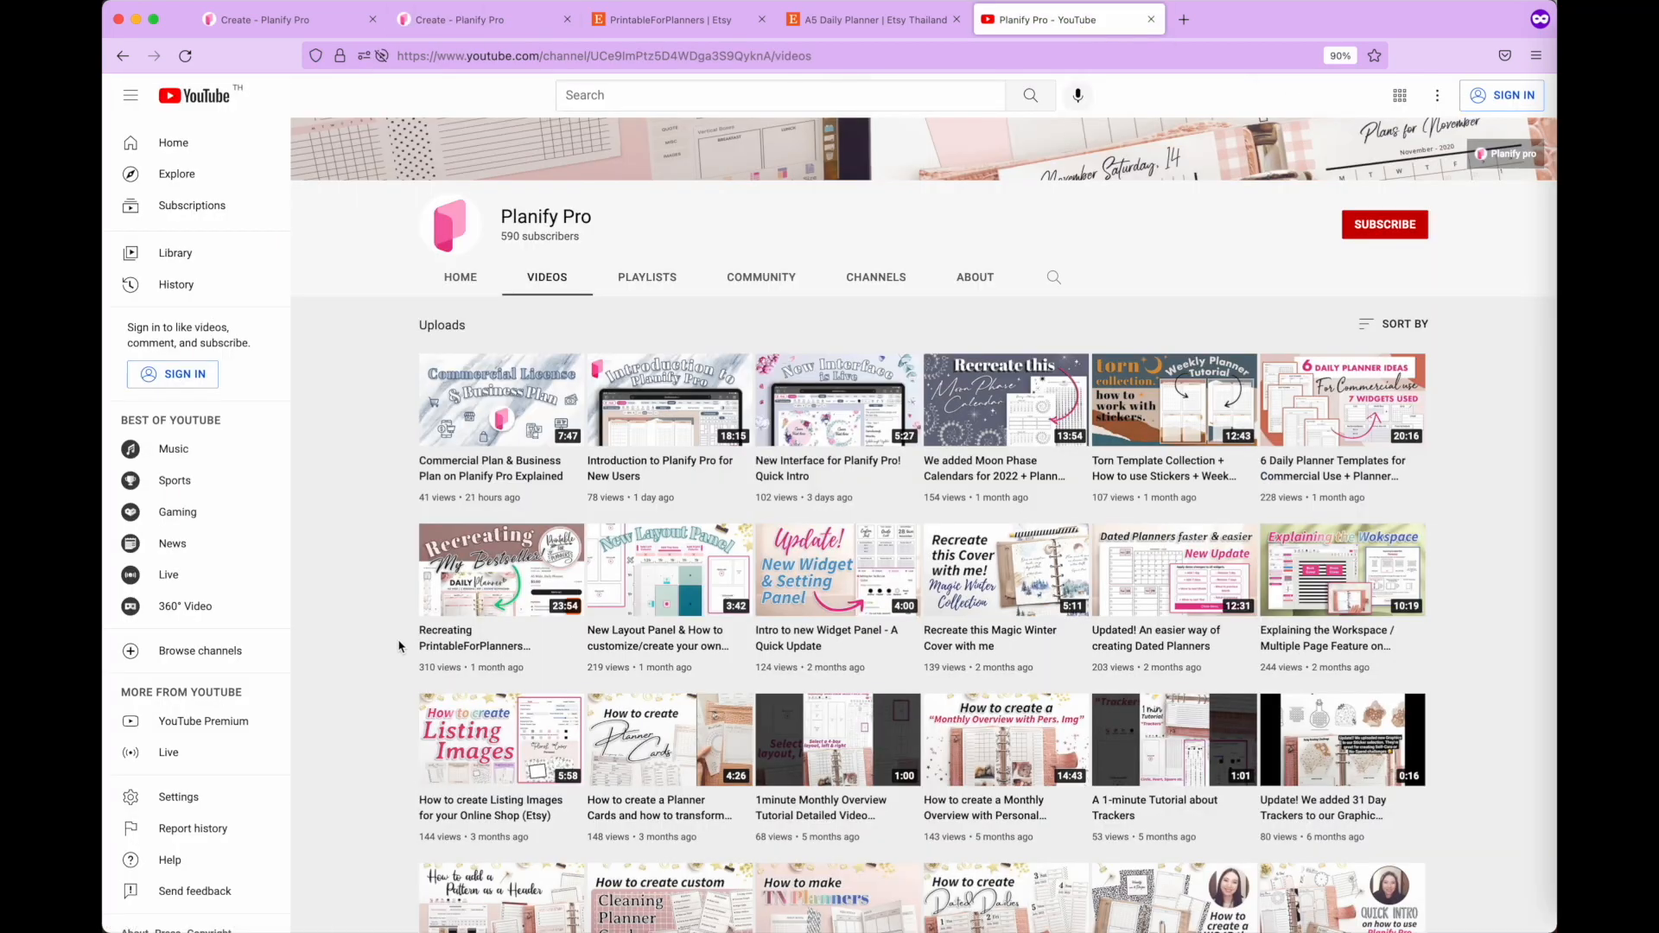
scroll(402, 644, up, 5)
scroll(399, 647, up, 2)
scroll(401, 647, down, 8)
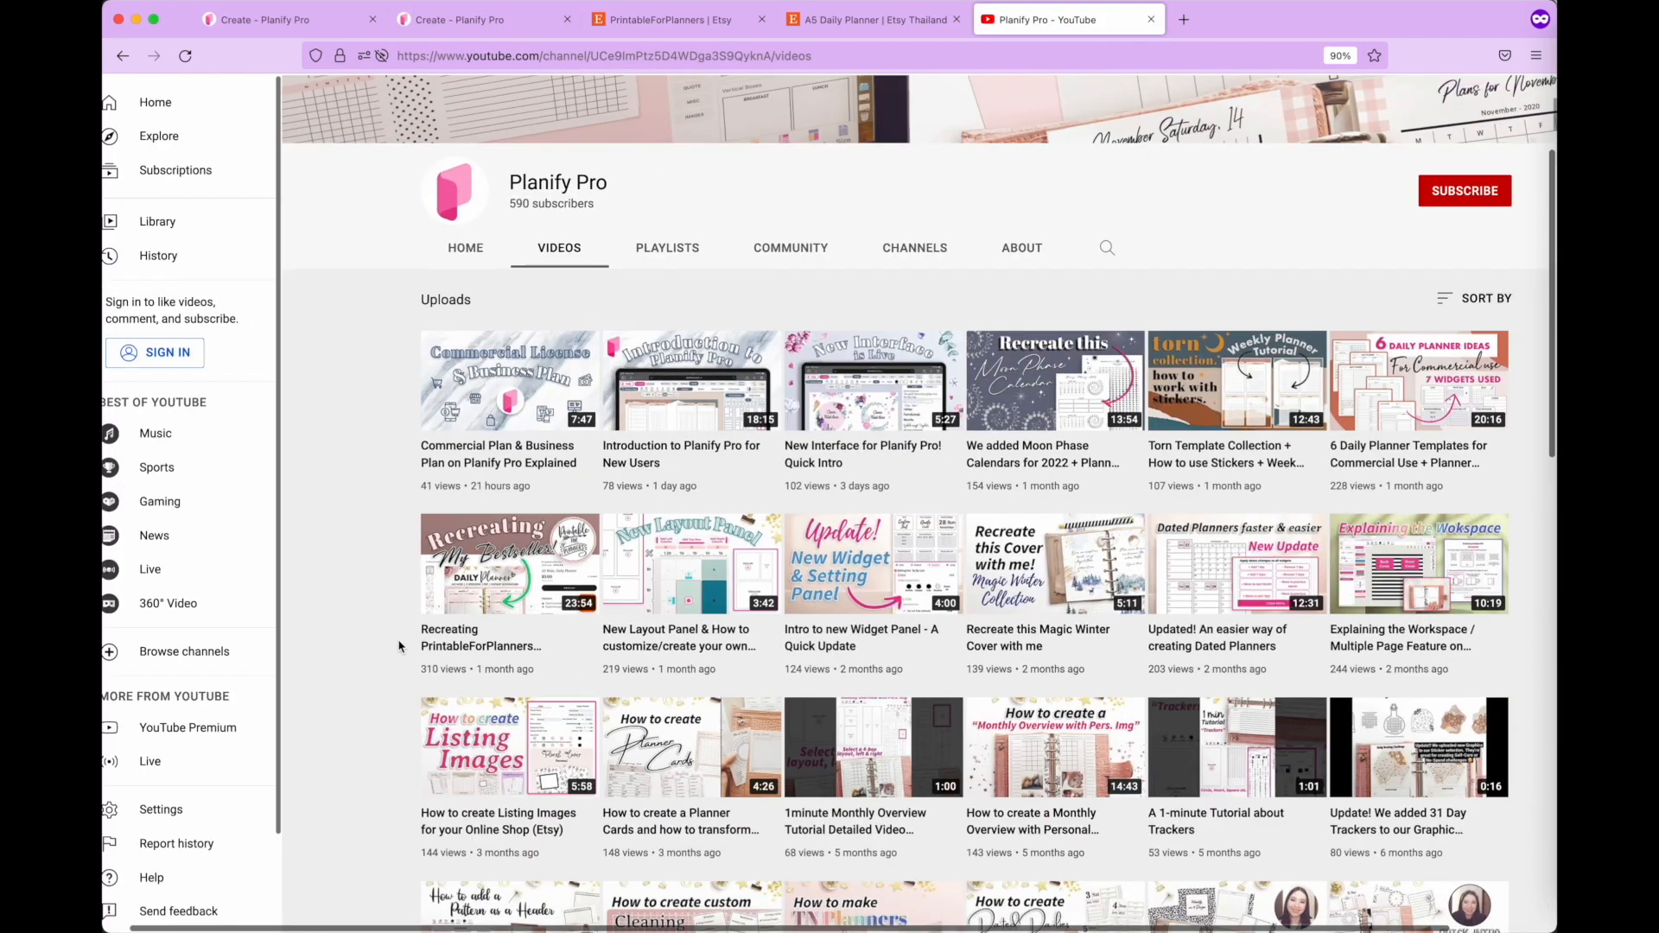
scroll(400, 646, down, 1)
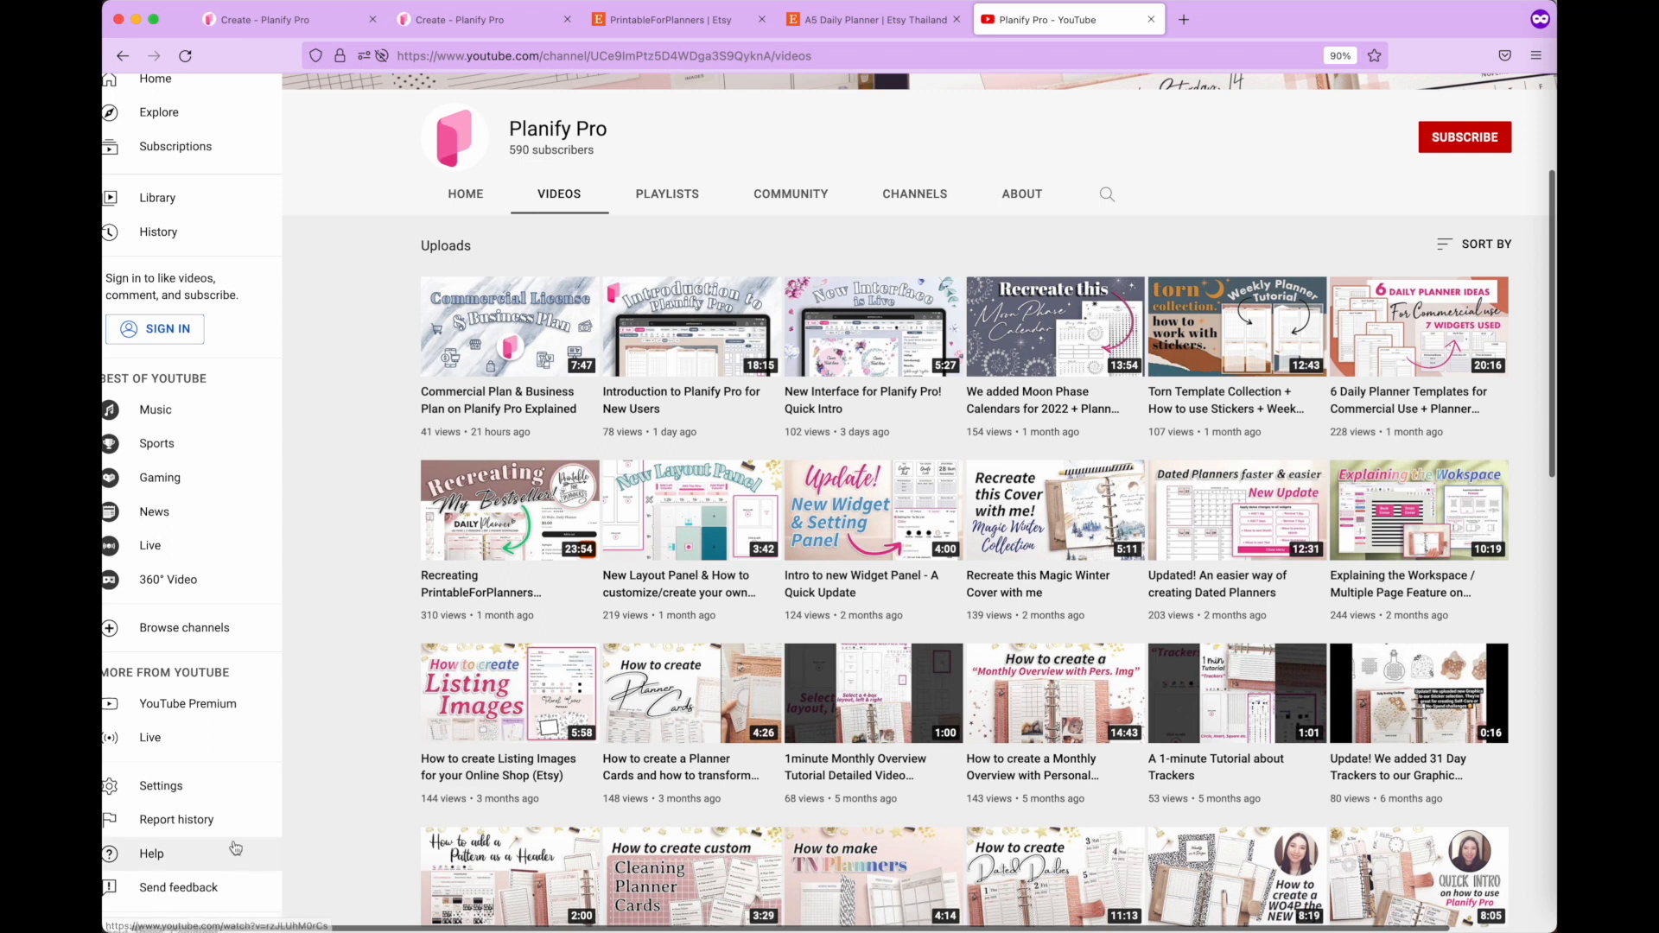
scroll(352, 791, down, 3)
scroll(351, 792, up, 5)
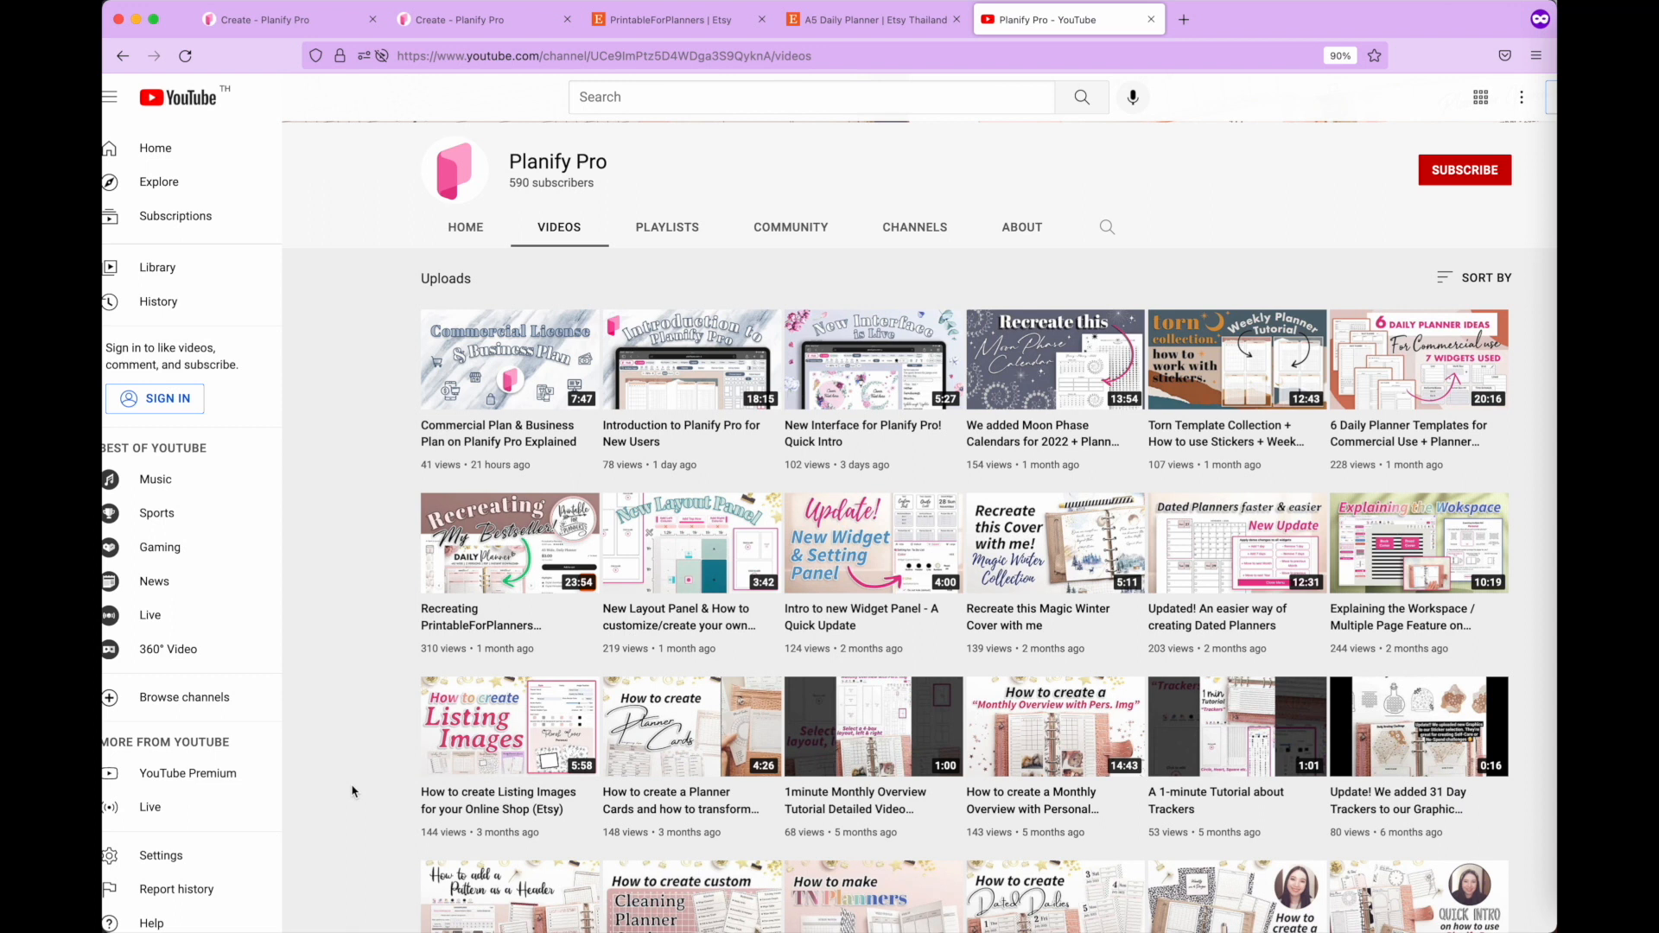
scroll(352, 792, up, 3)
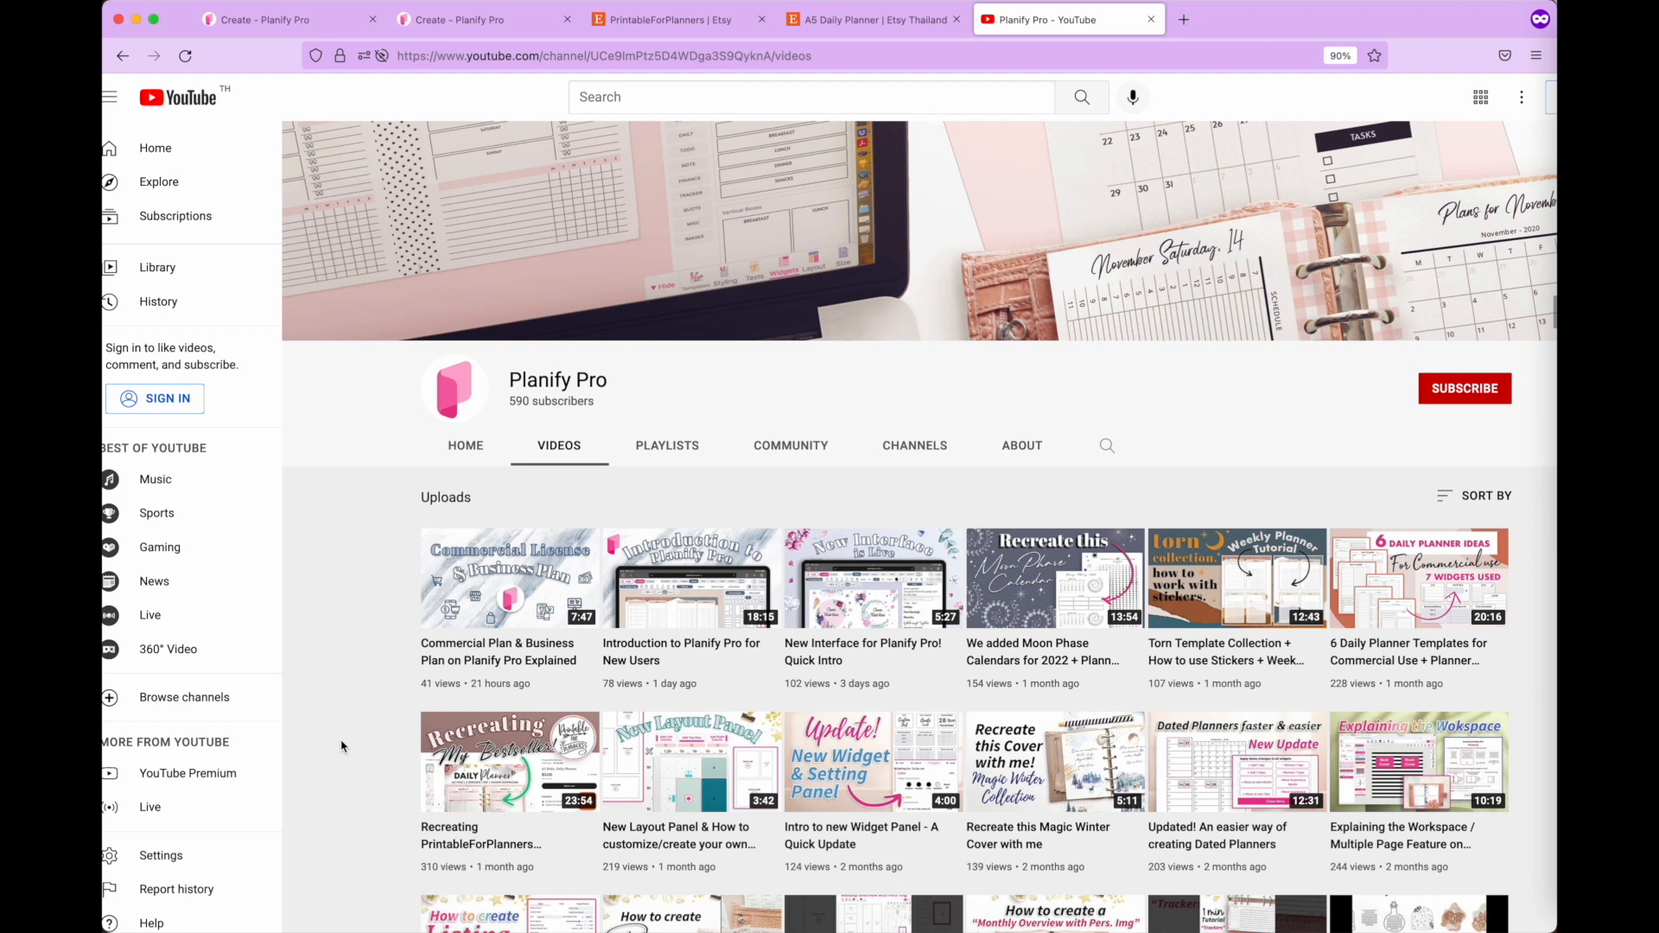
scroll(342, 747, down, 3)
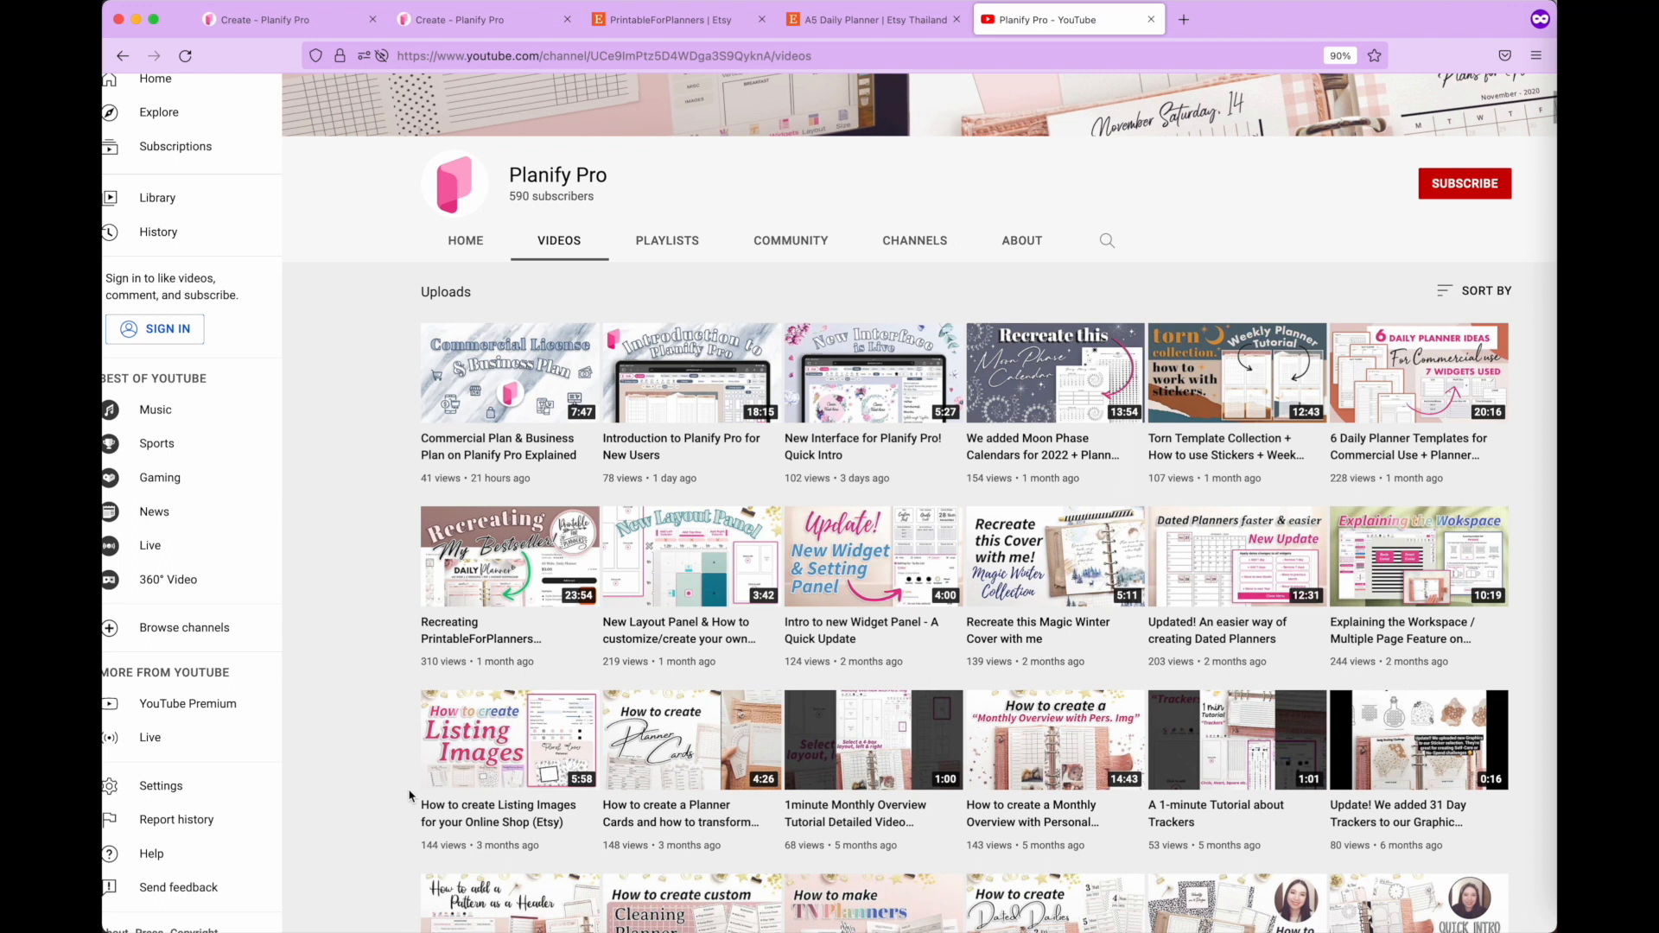
Check the Planify Pro editor again, return to YouTube and find the "Recreating PrintableForPlanners…" video among the uploads.
click(458, 19)
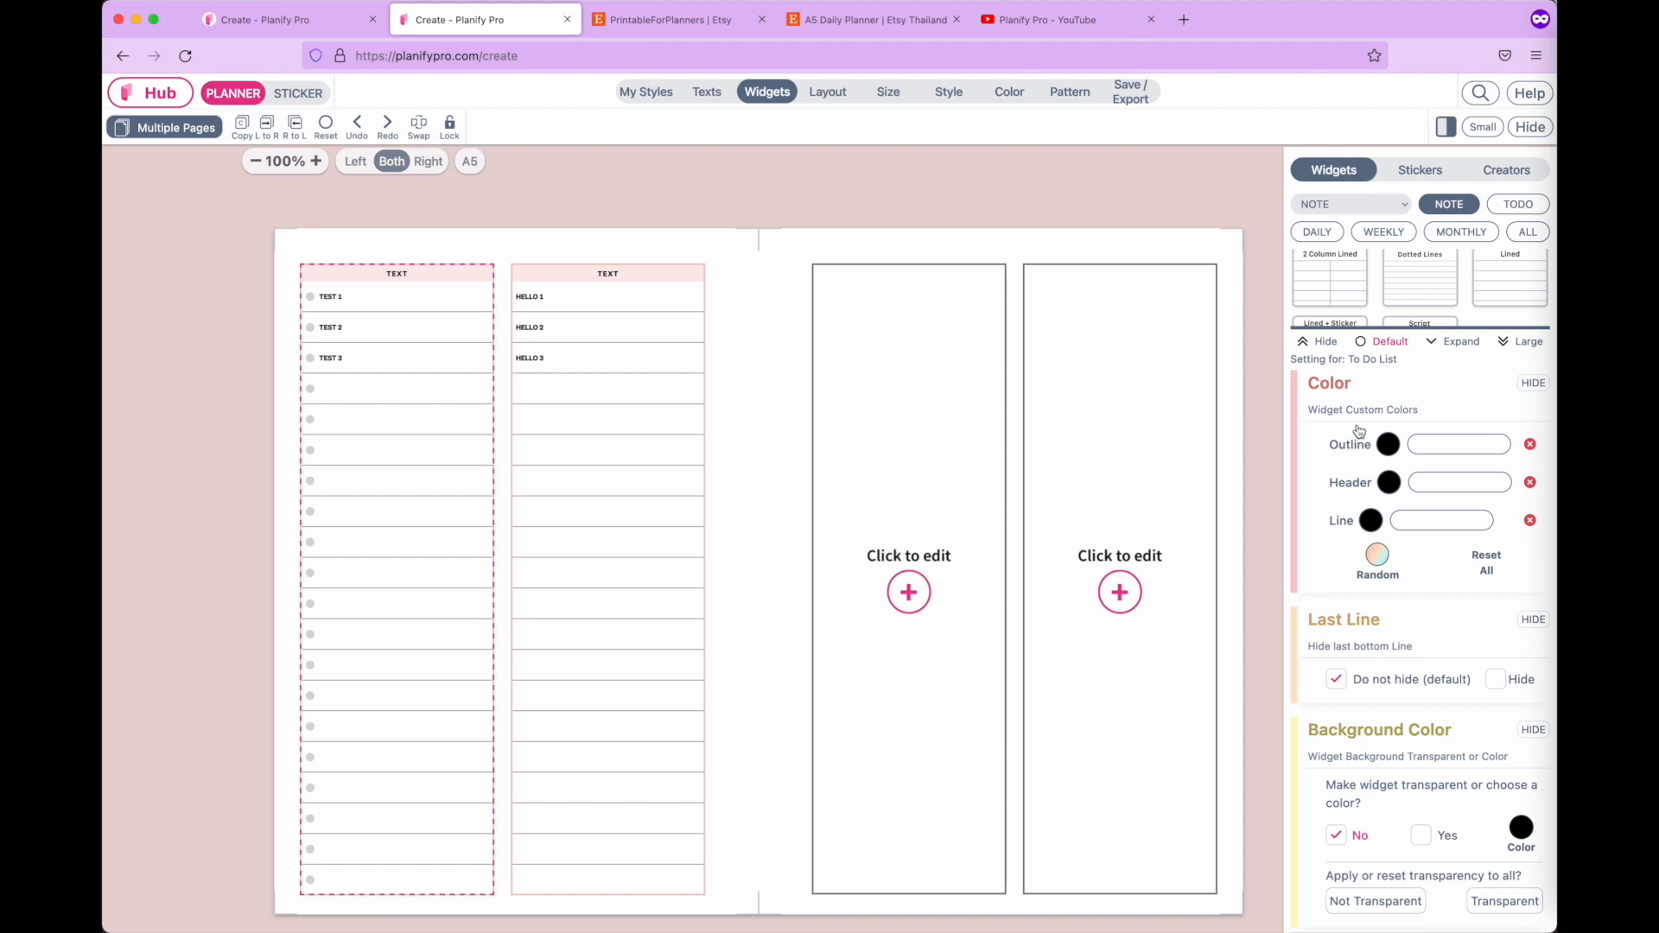
click(1051, 19)
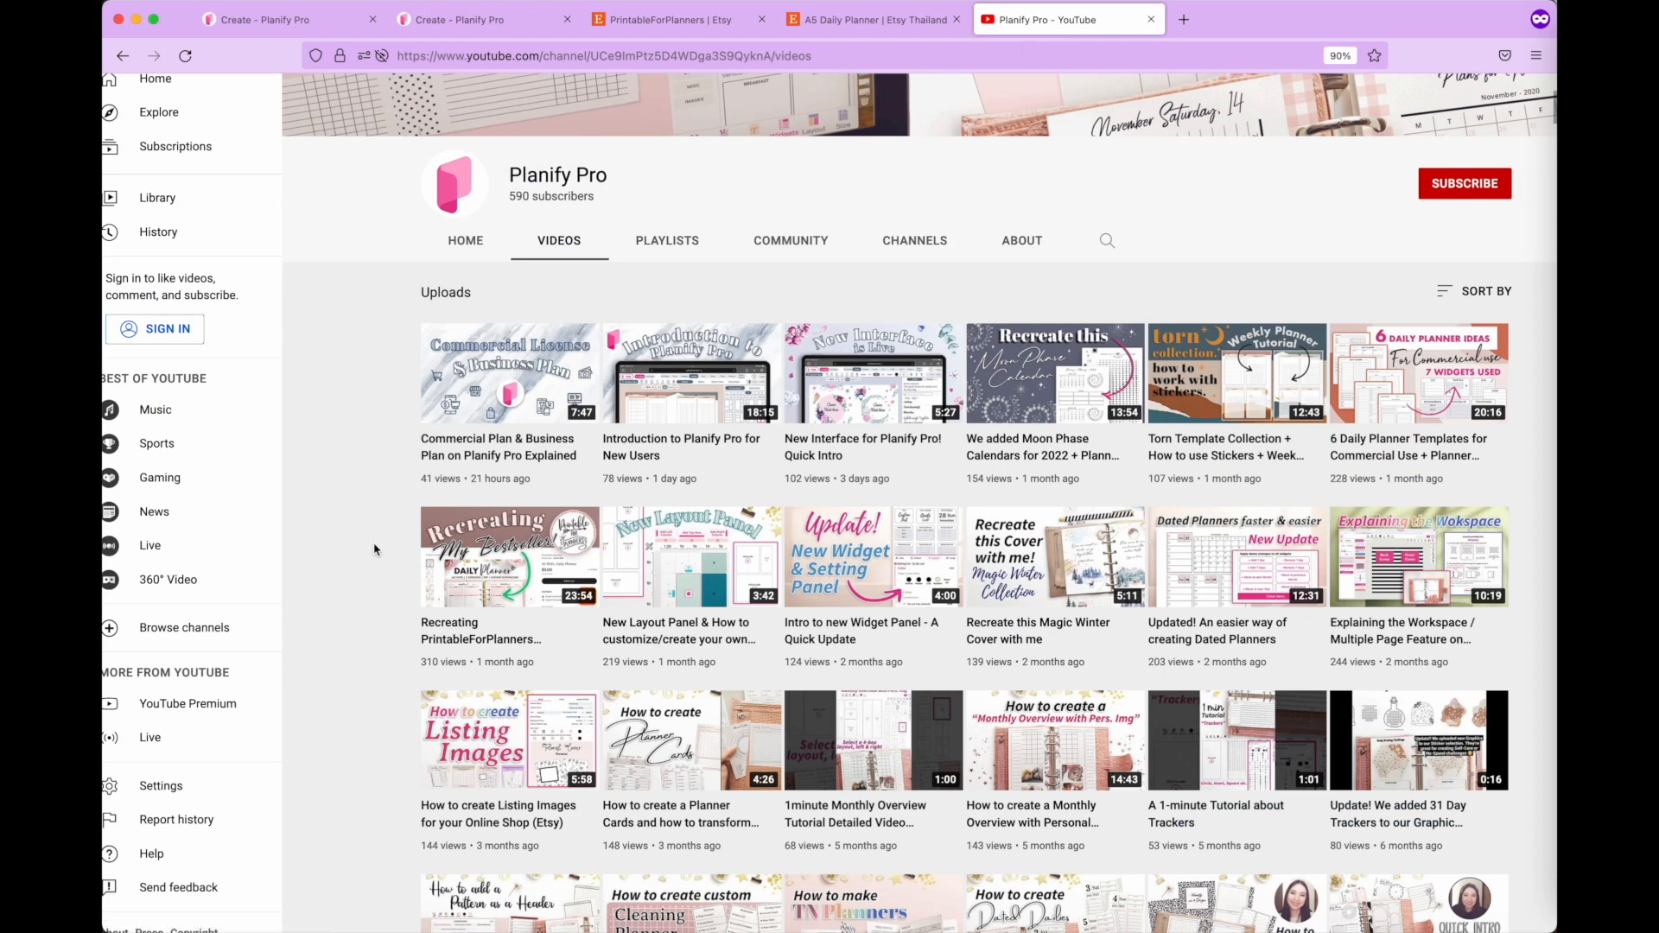
scroll(350, 583, up, 5)
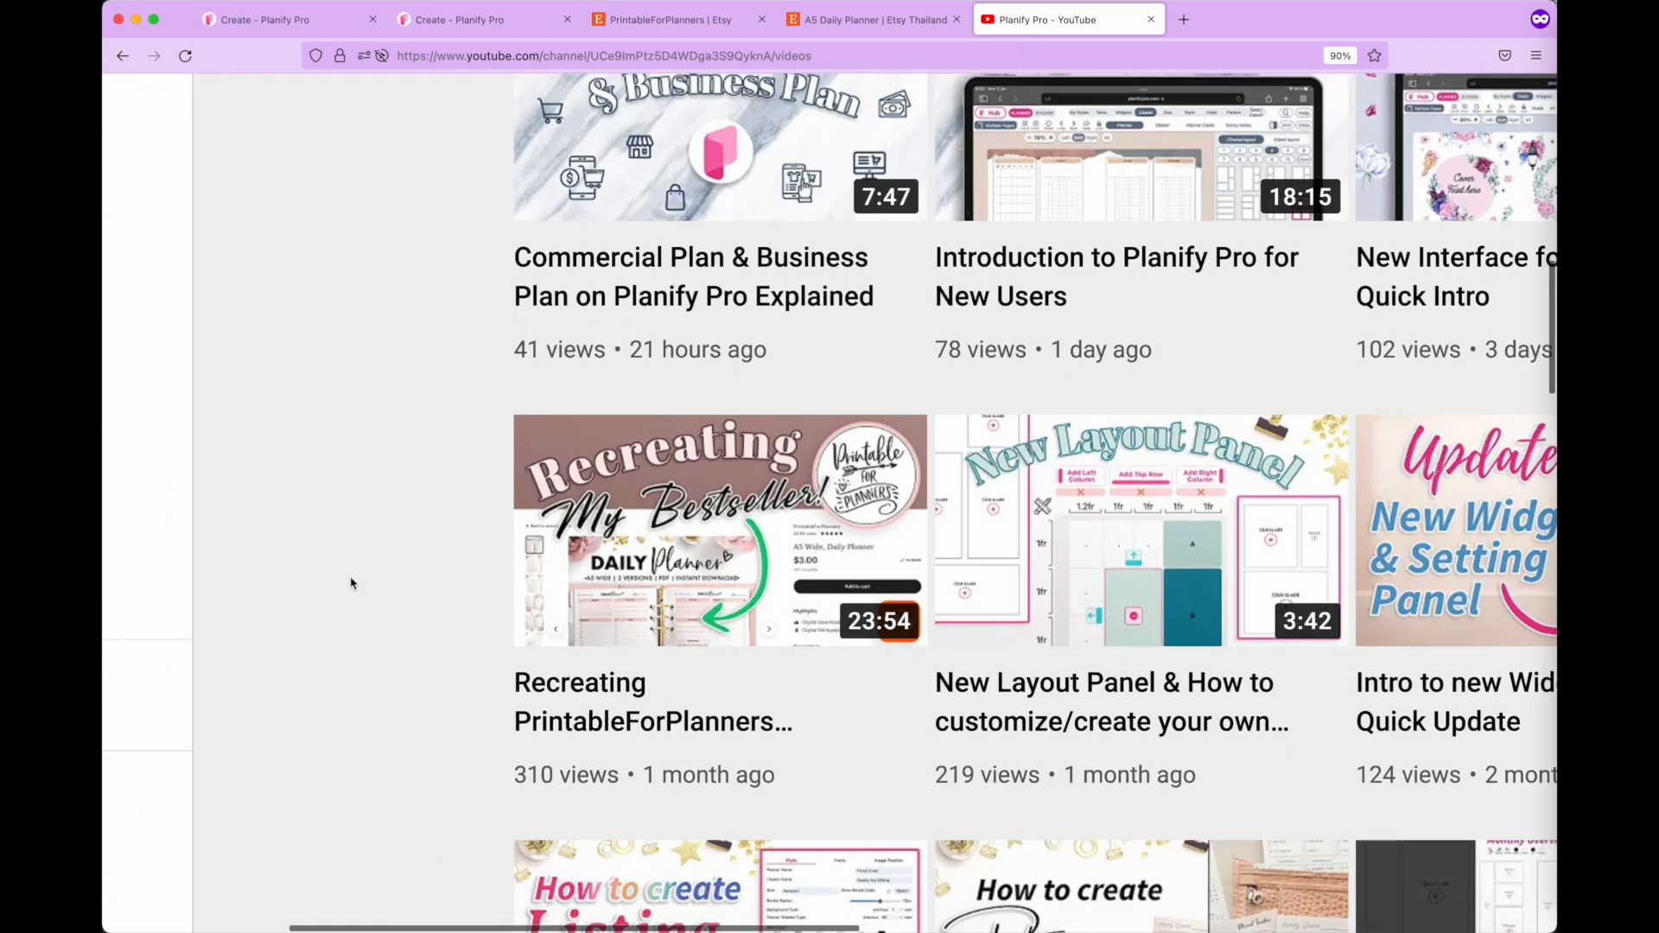
scroll(350, 583, down, 6)
scroll(350, 583, down, 2)
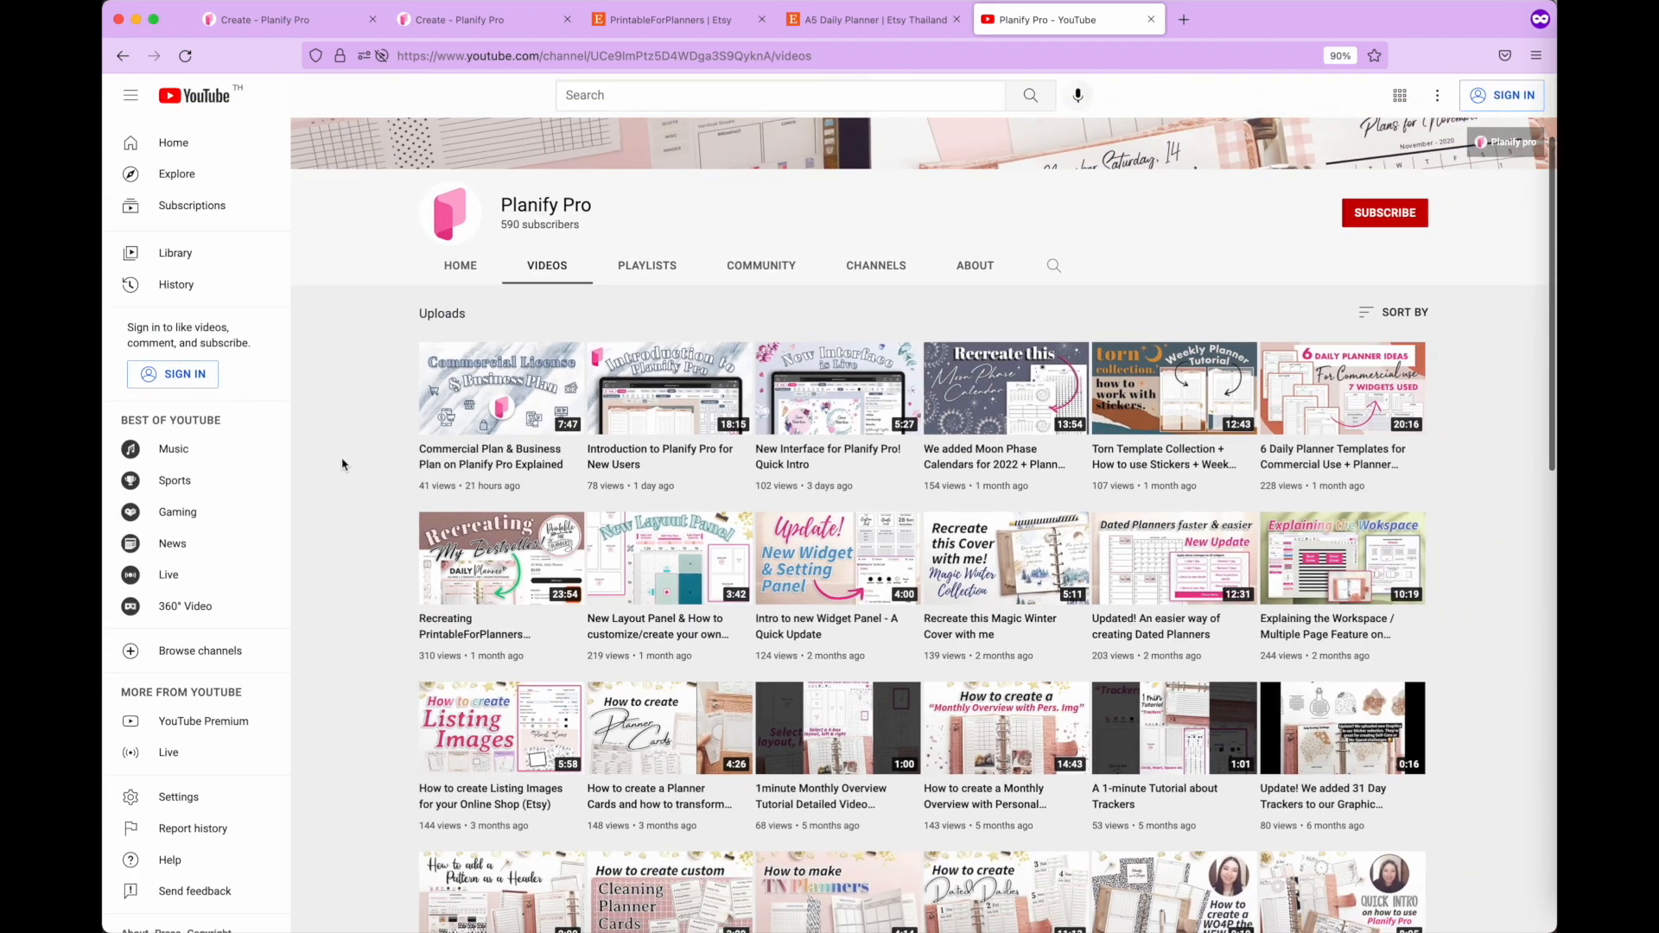
Switch to the Untitled 13 document in Sketch and examine the widget arrangement on the daily planner reference image.
click(505, 19)
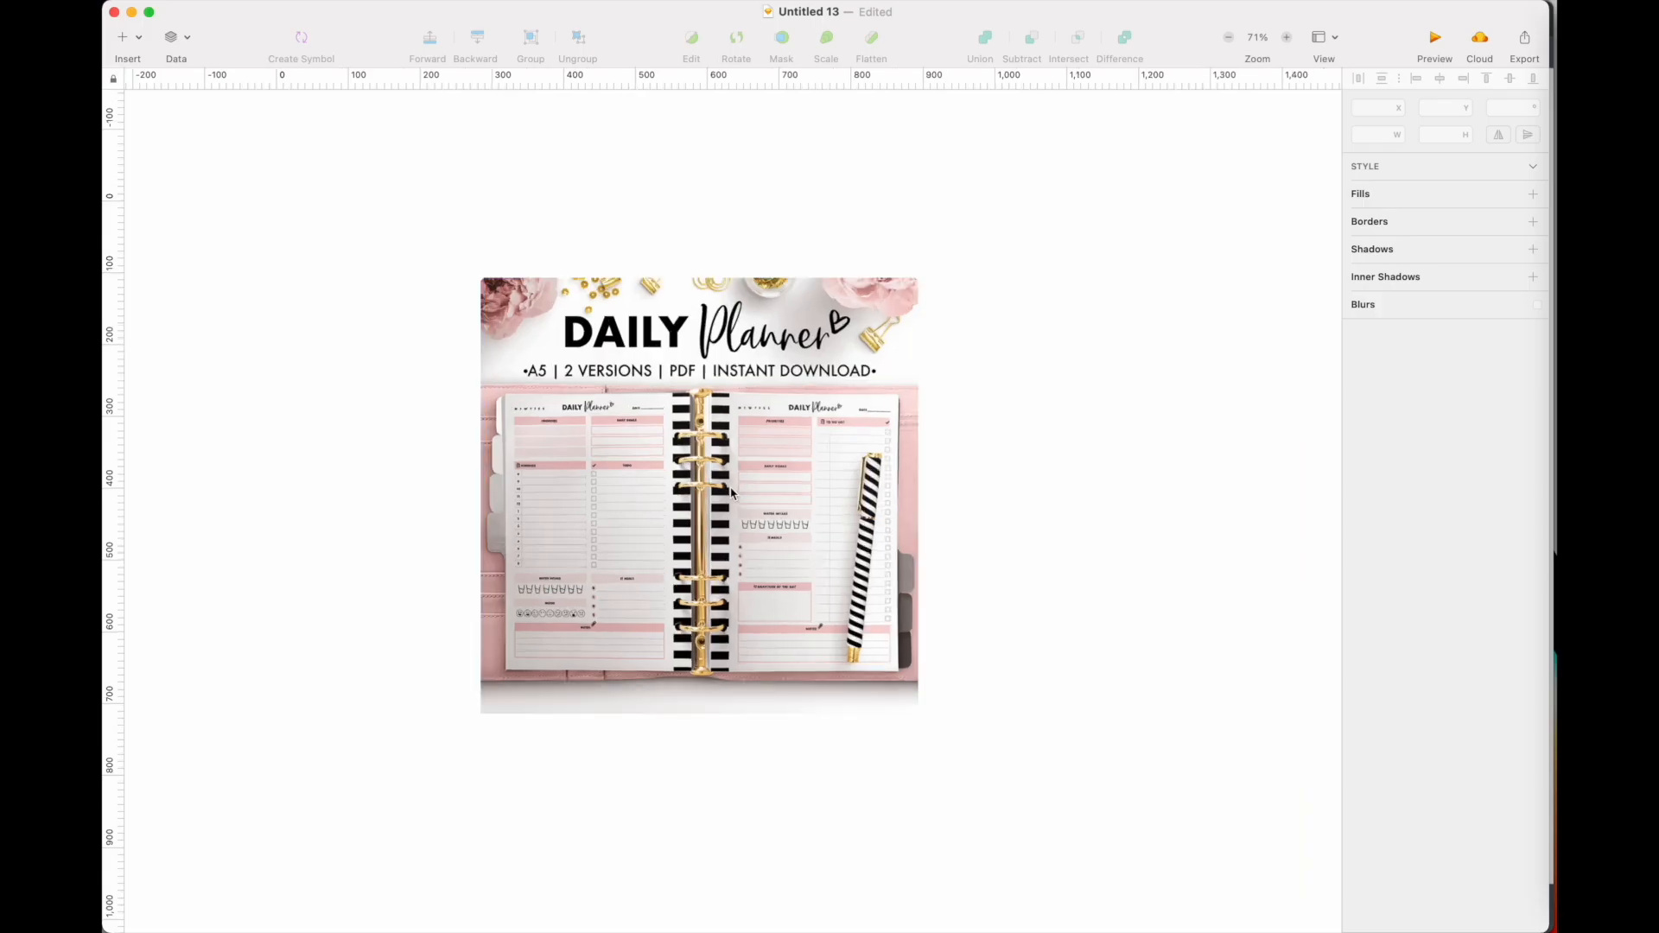
scroll(733, 491, up, 5)
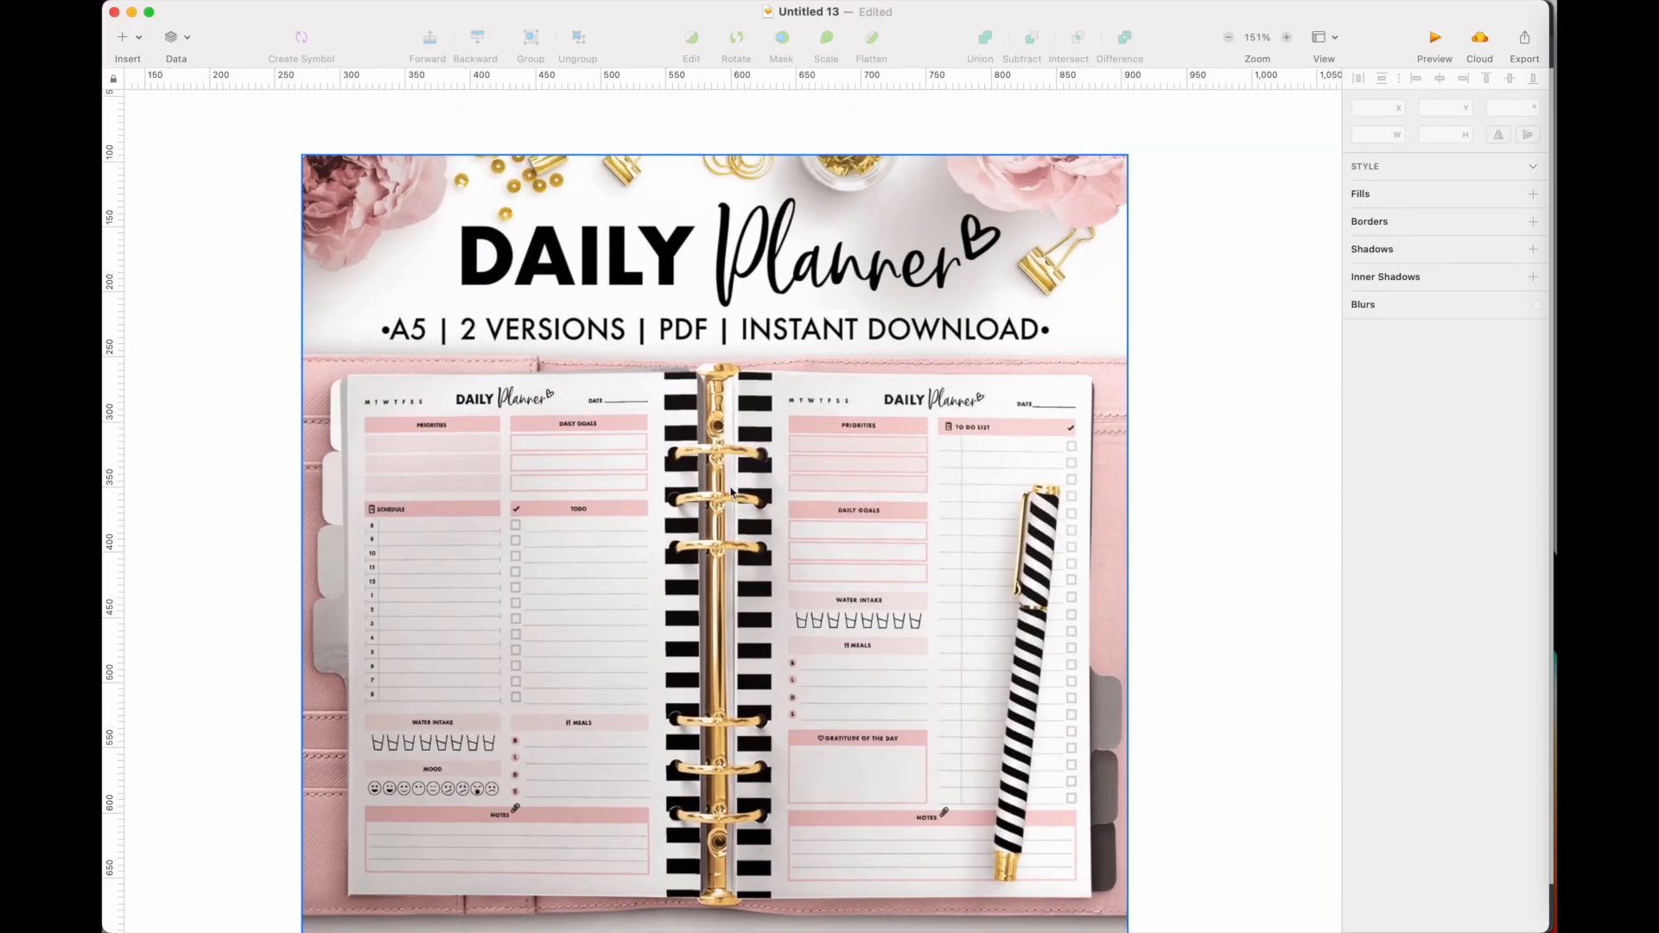
scroll(733, 491, up, 5)
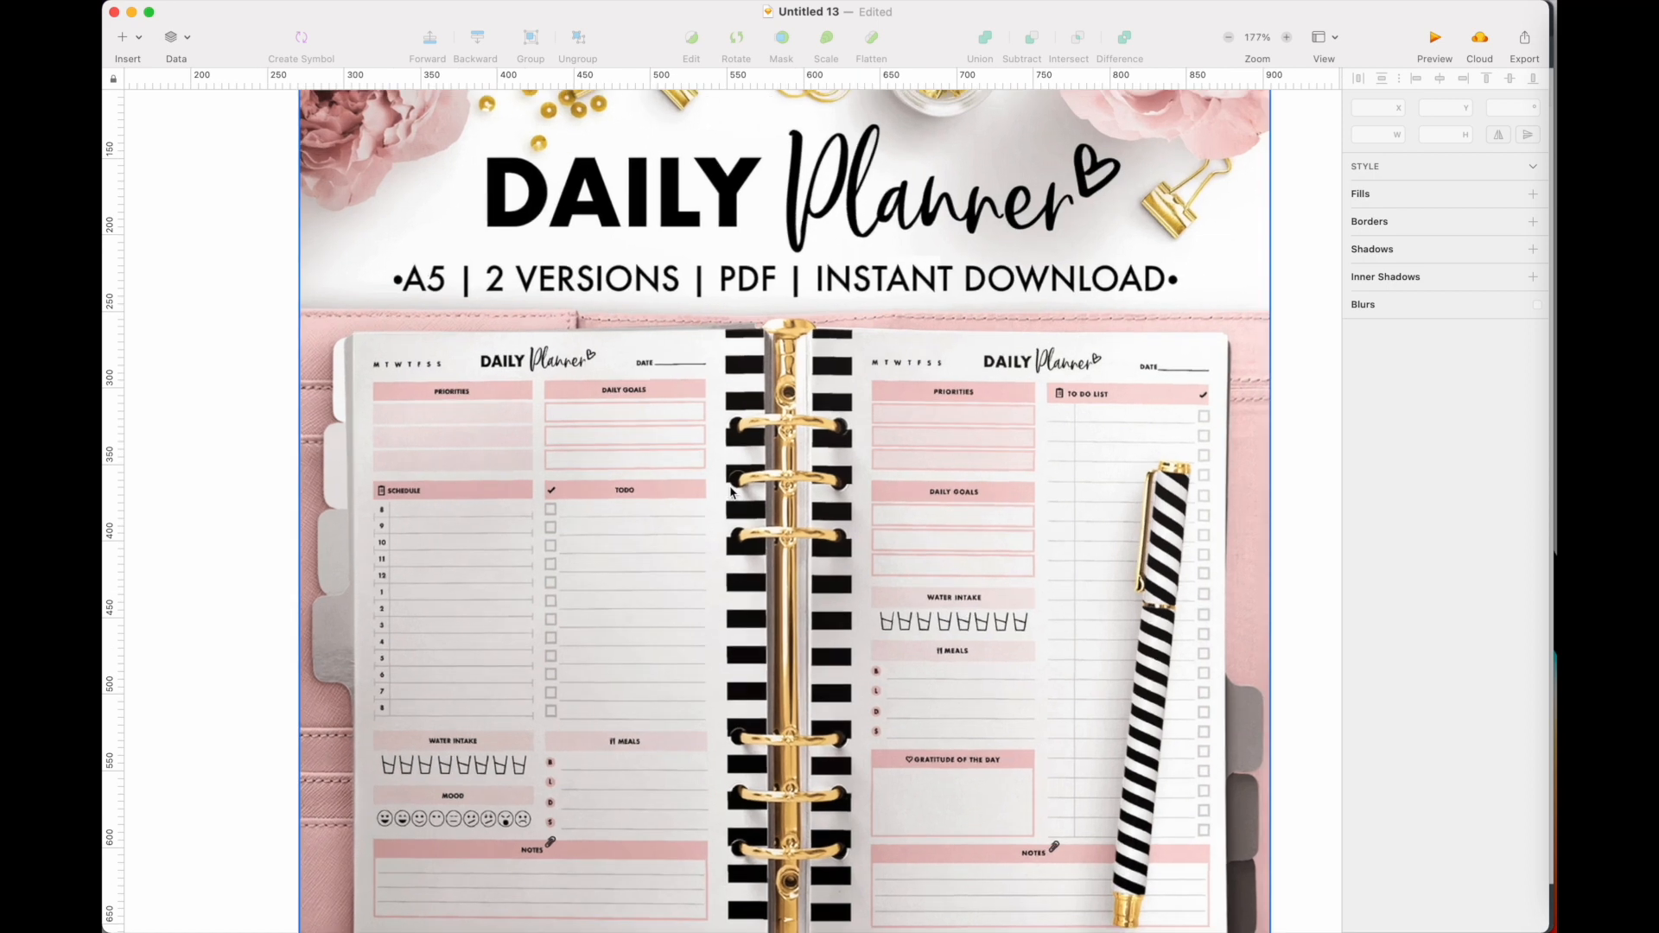
scroll(731, 492, up, 2)
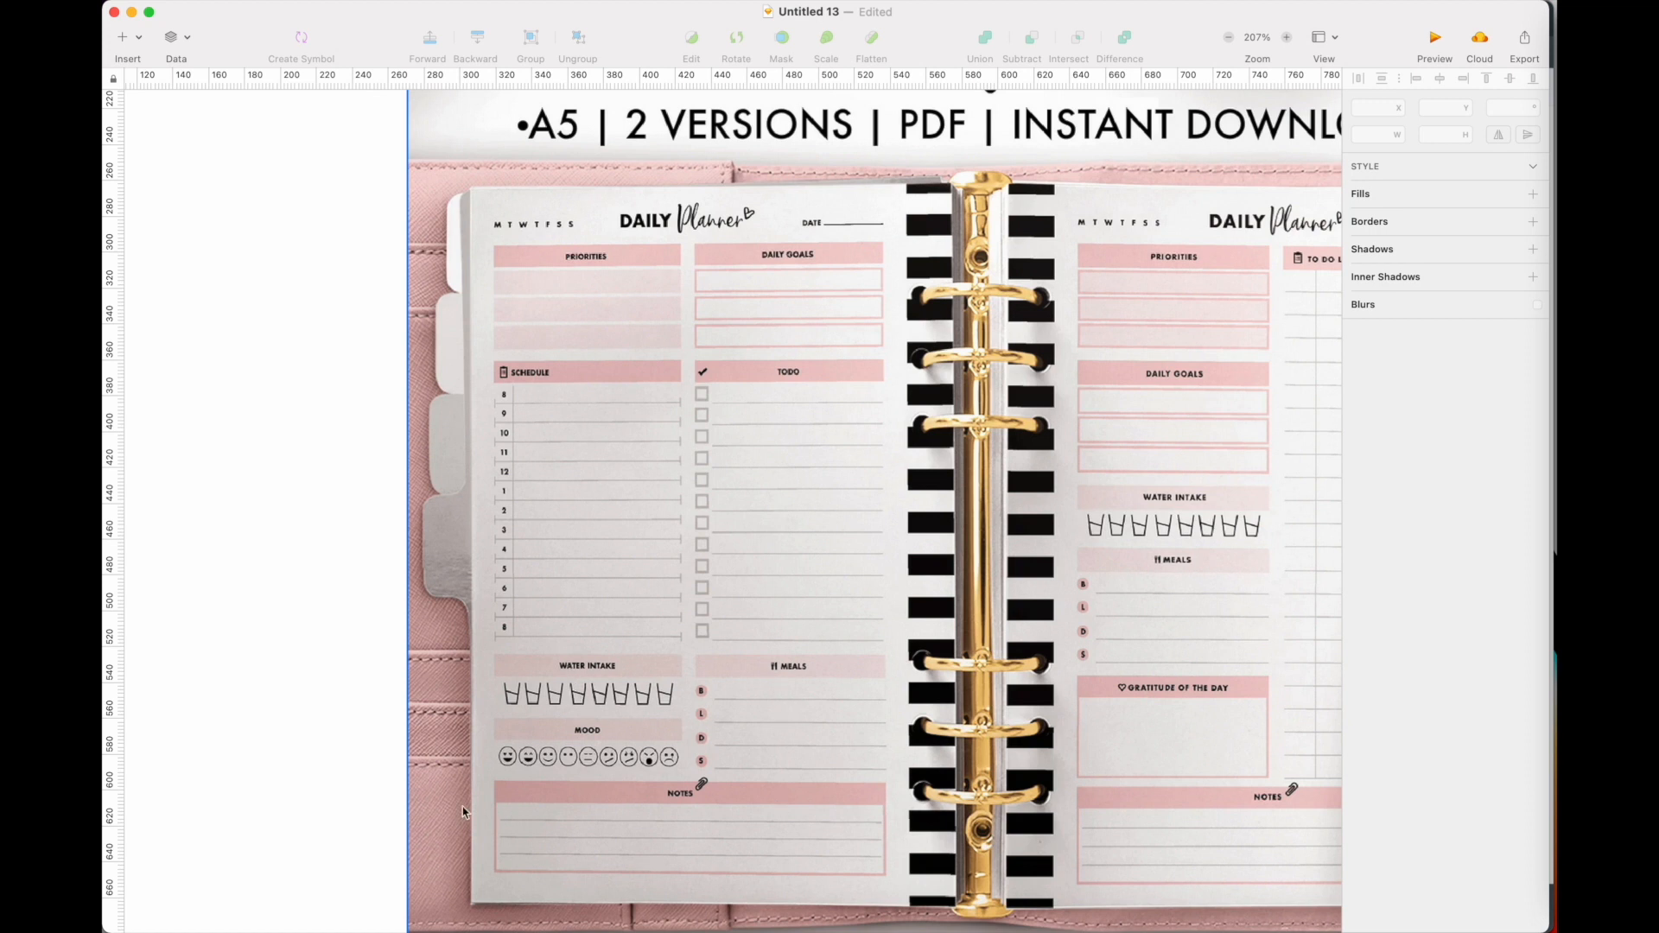
scroll(871, 812, down, 5)
scroll(871, 812, down, 10)
scroll(871, 813, up, 5)
scroll(871, 812, up, 5)
scroll(871, 813, up, 3)
scroll(871, 813, up, 5)
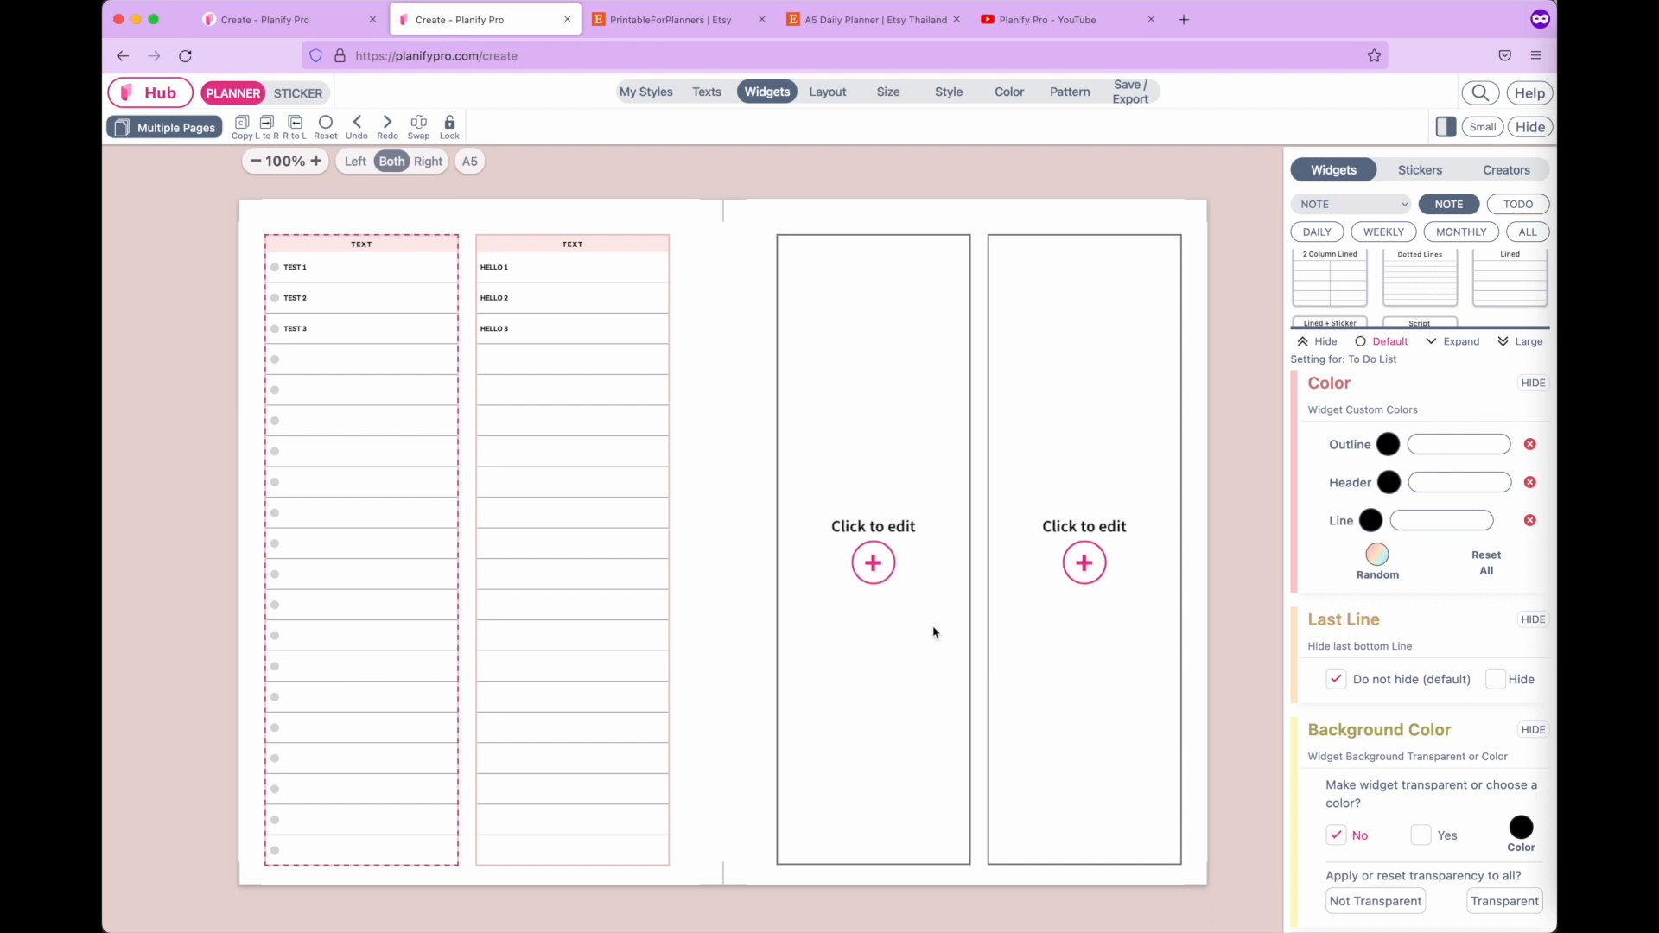
In Planify Pro, expand the widget list, try several four-box layouts on the right page and settle on the two-by-two grid.
click(755, 624)
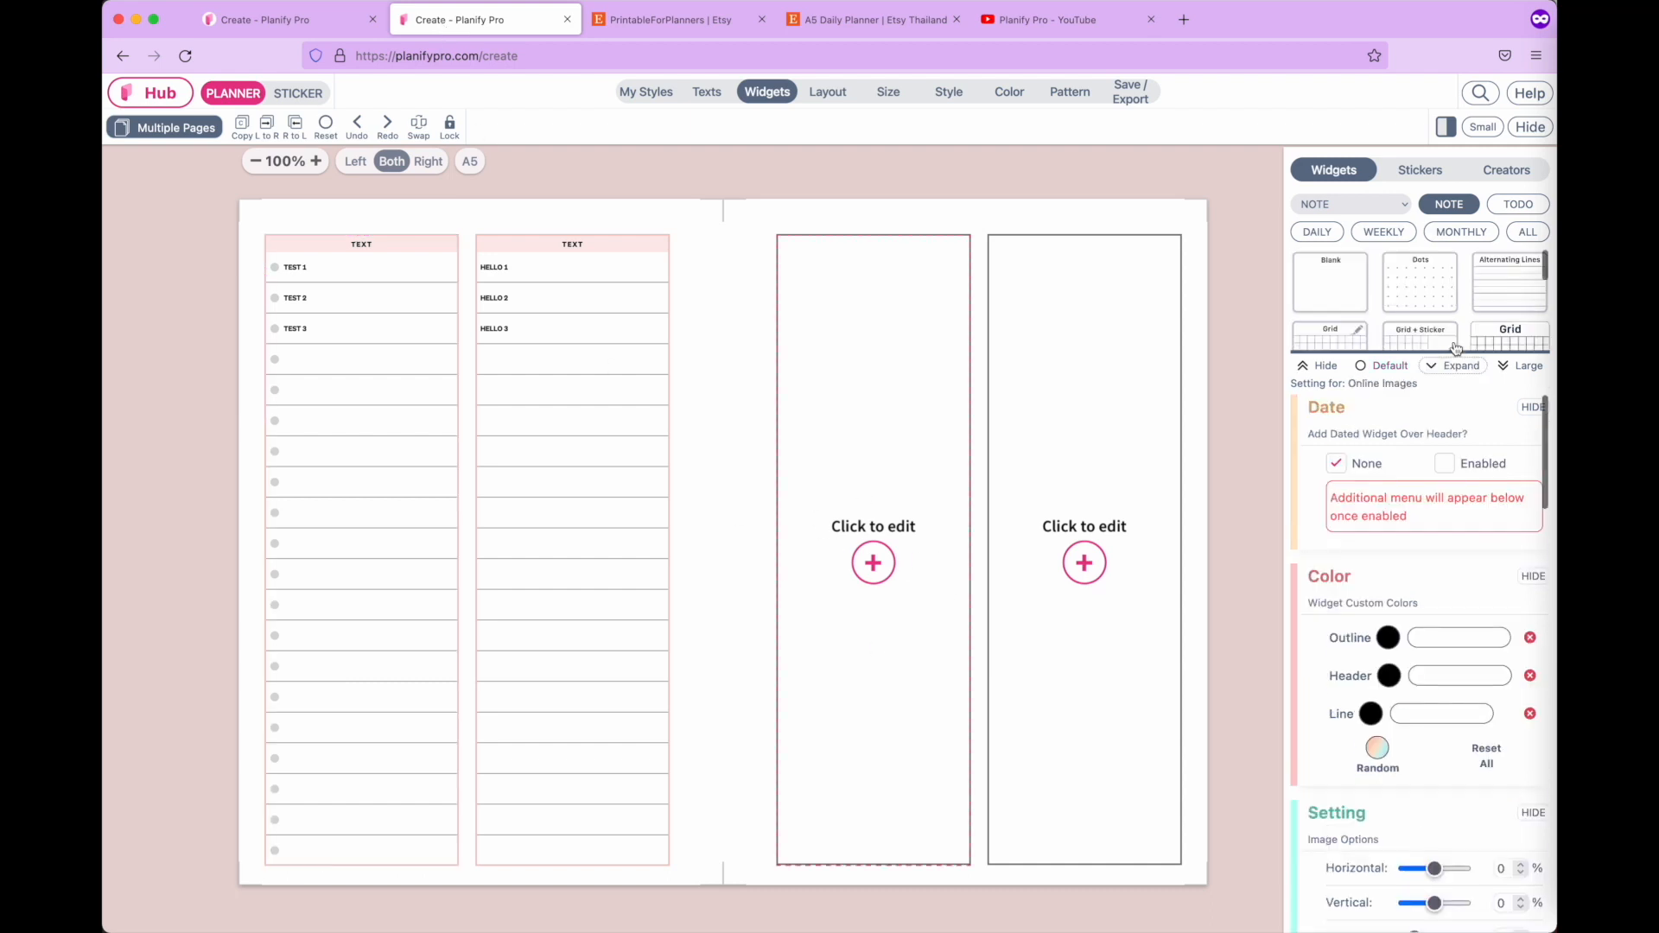
drag(1427, 364, 1379, 391)
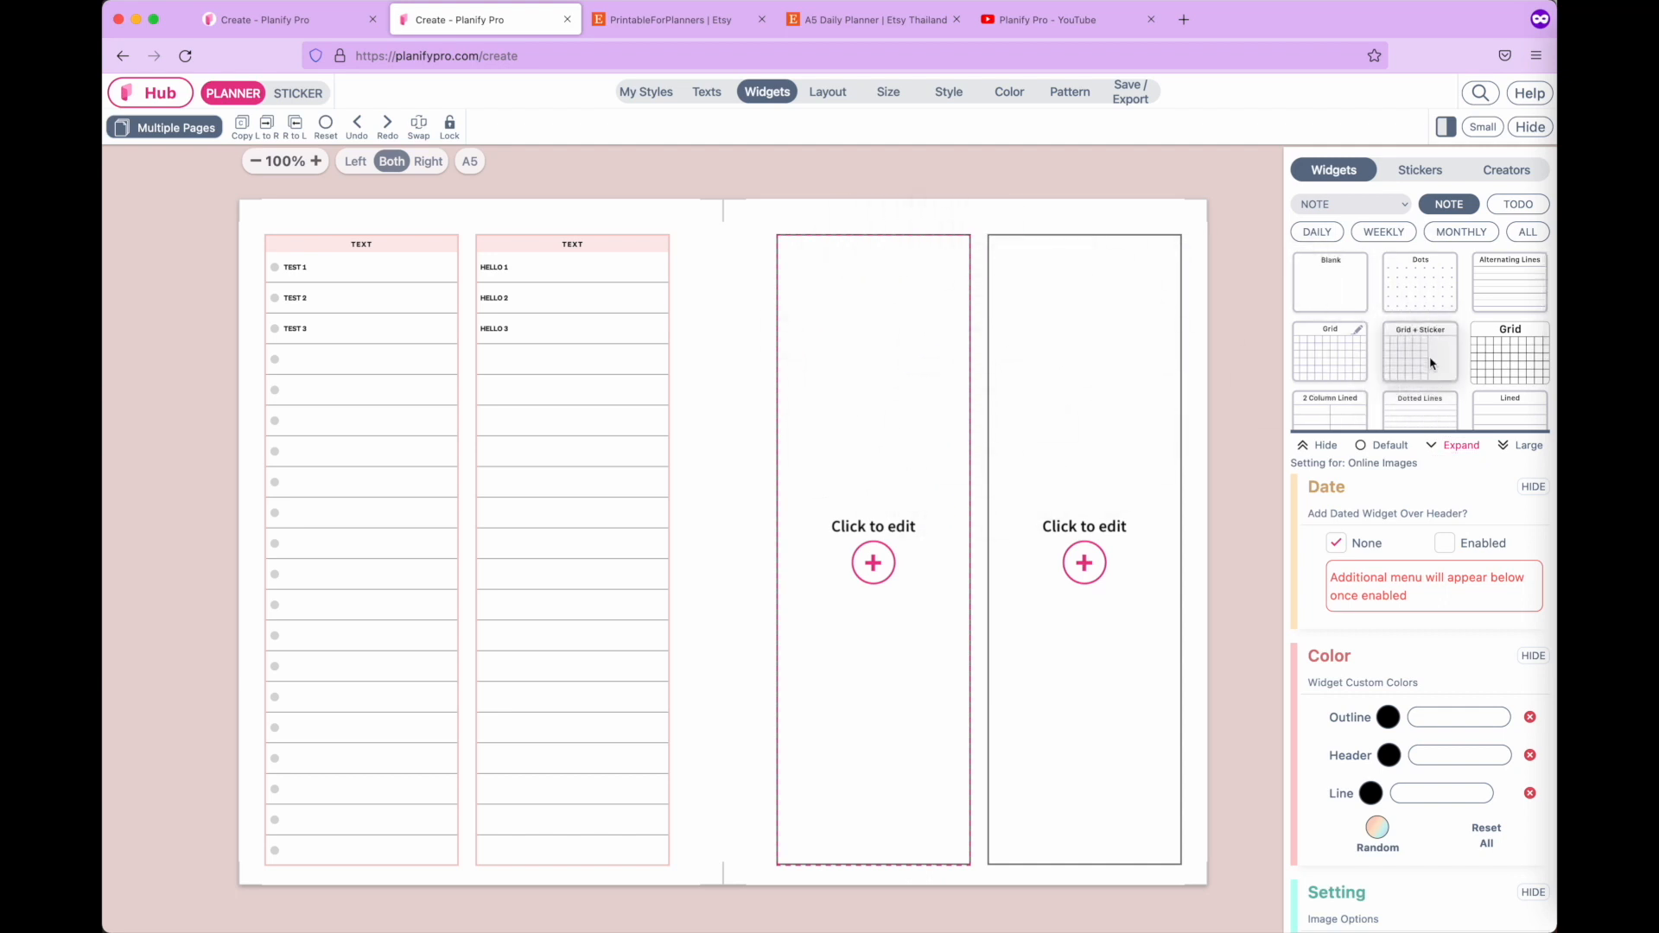
click(831, 91)
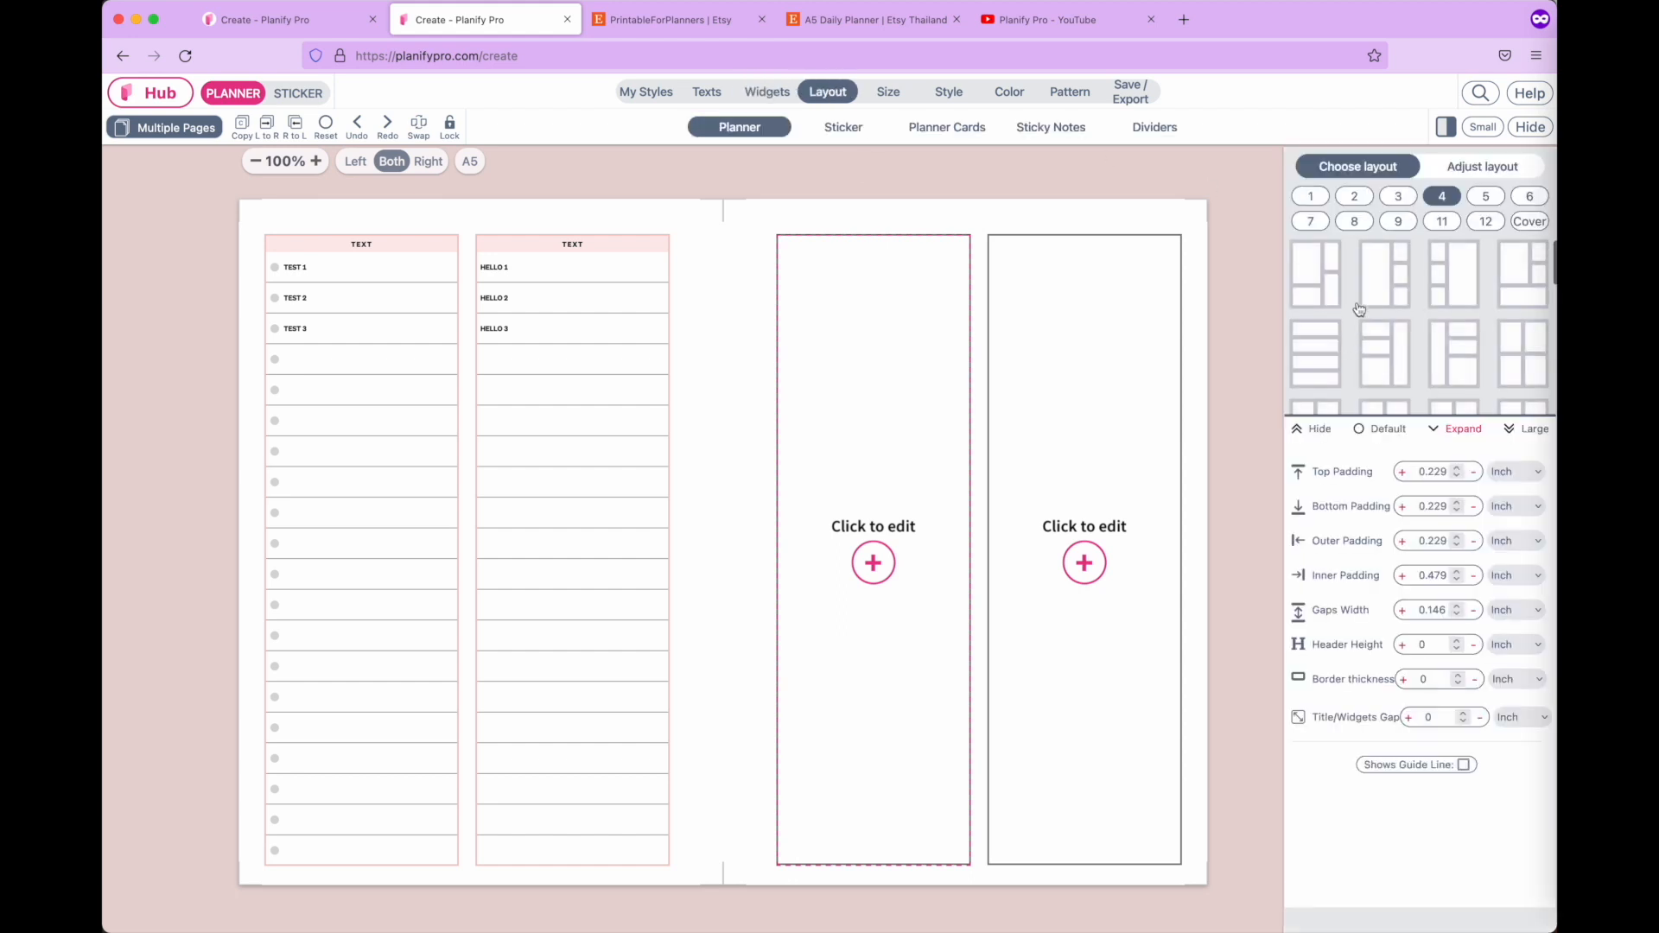
click(1377, 286)
click(1377, 378)
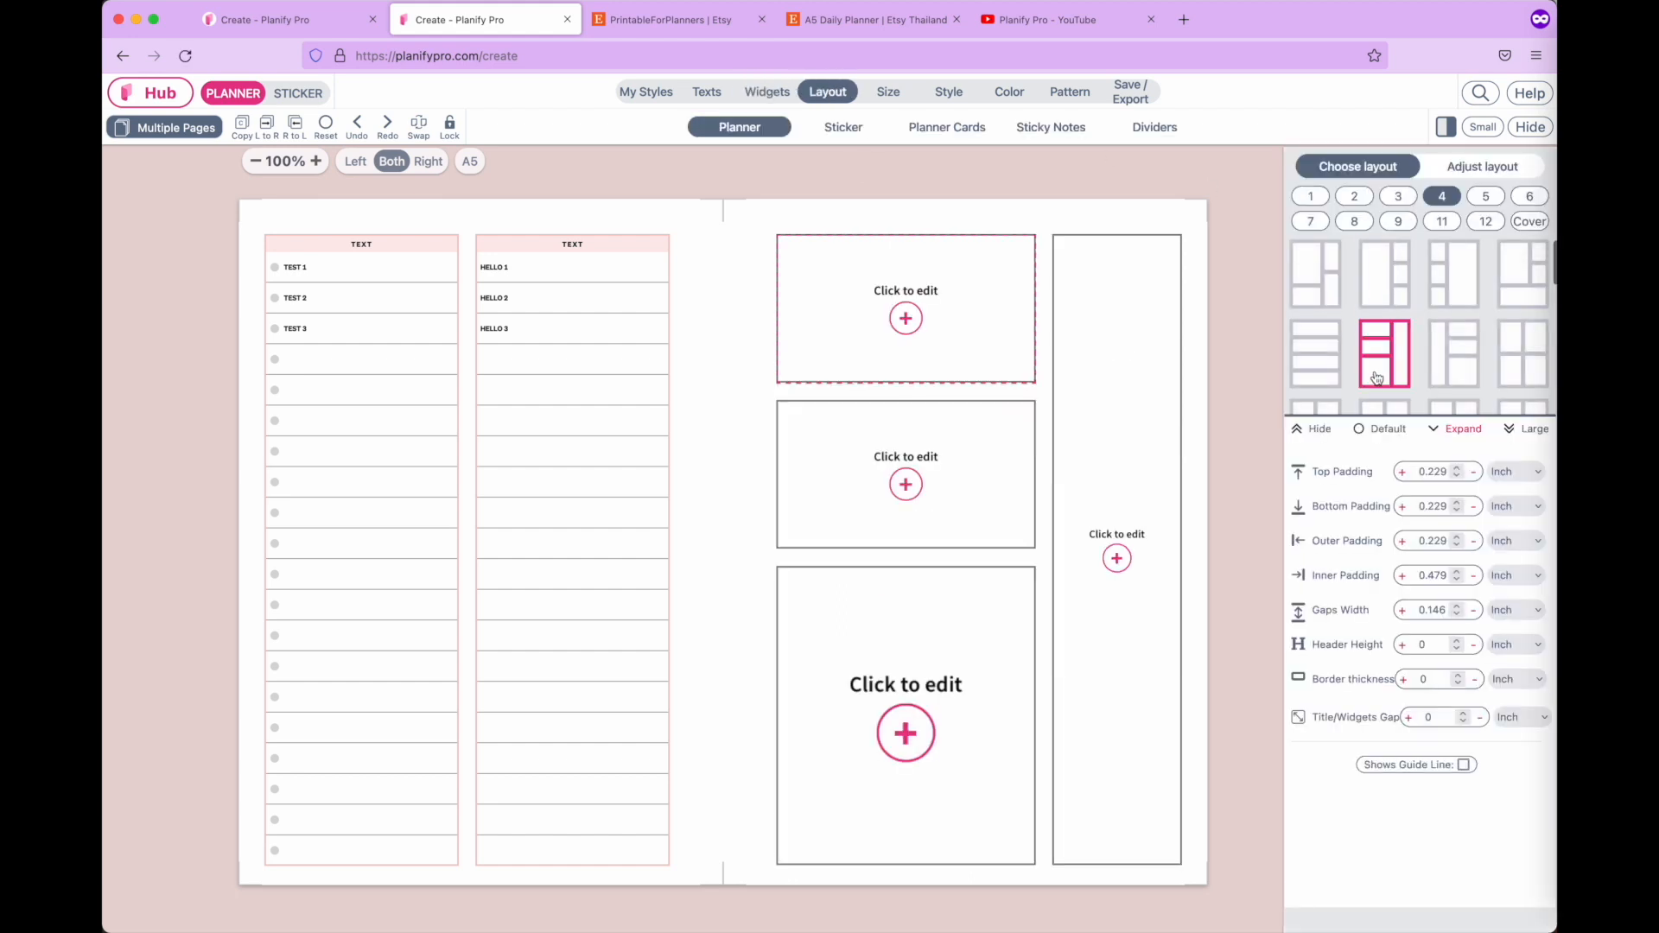
click(1450, 367)
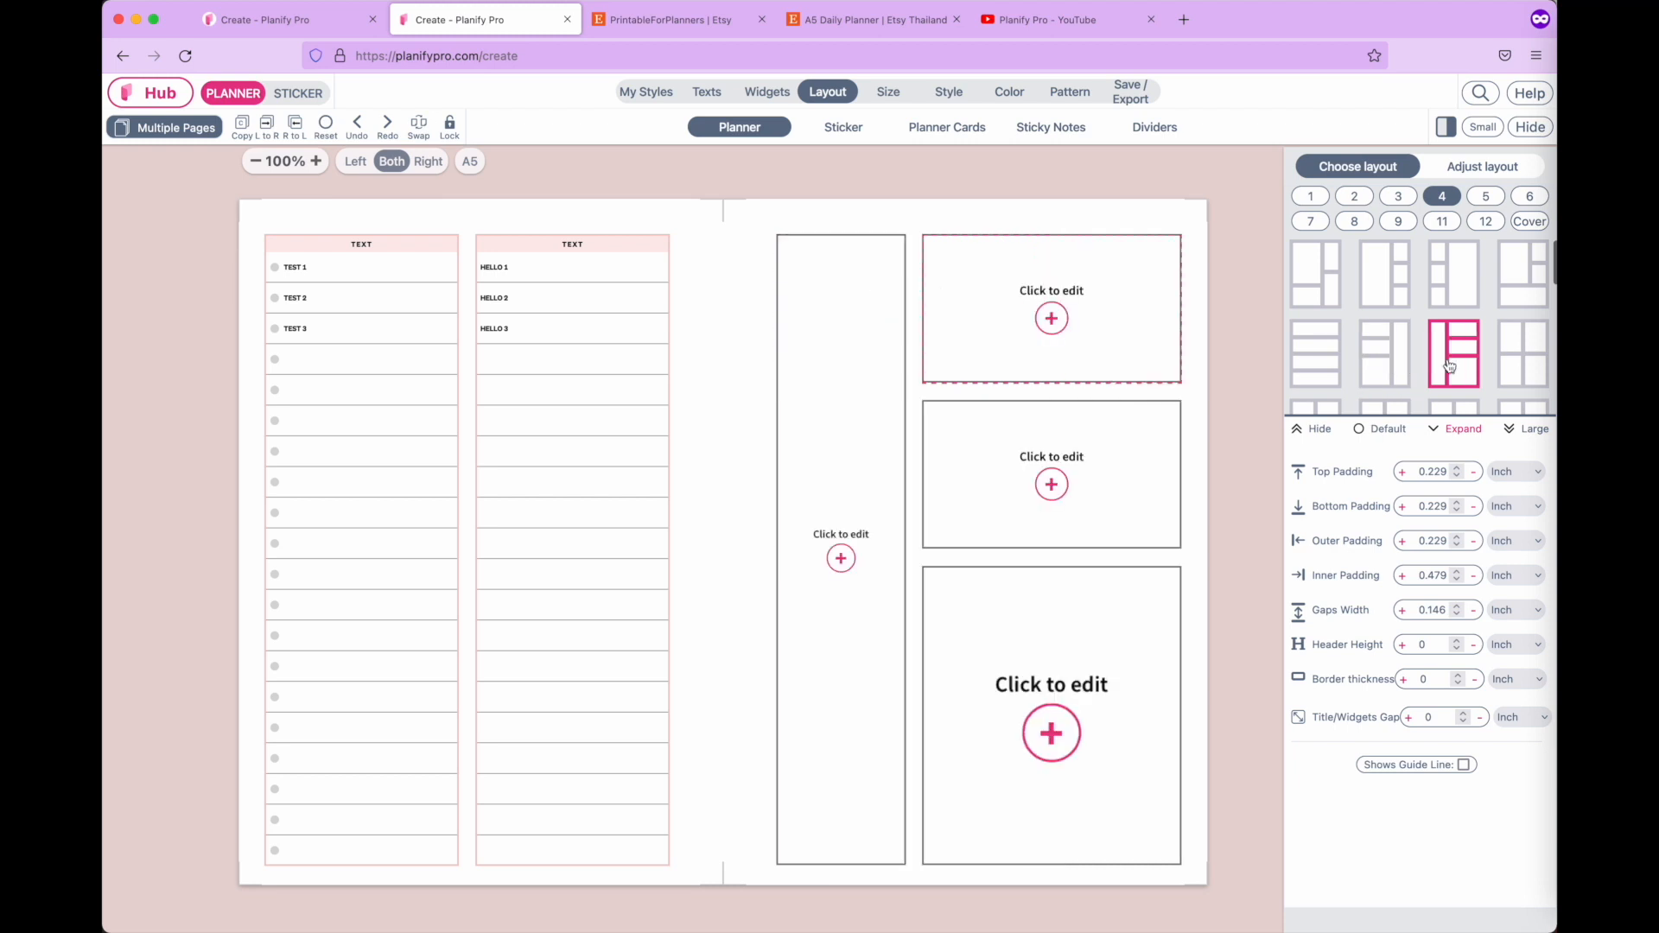
click(1504, 363)
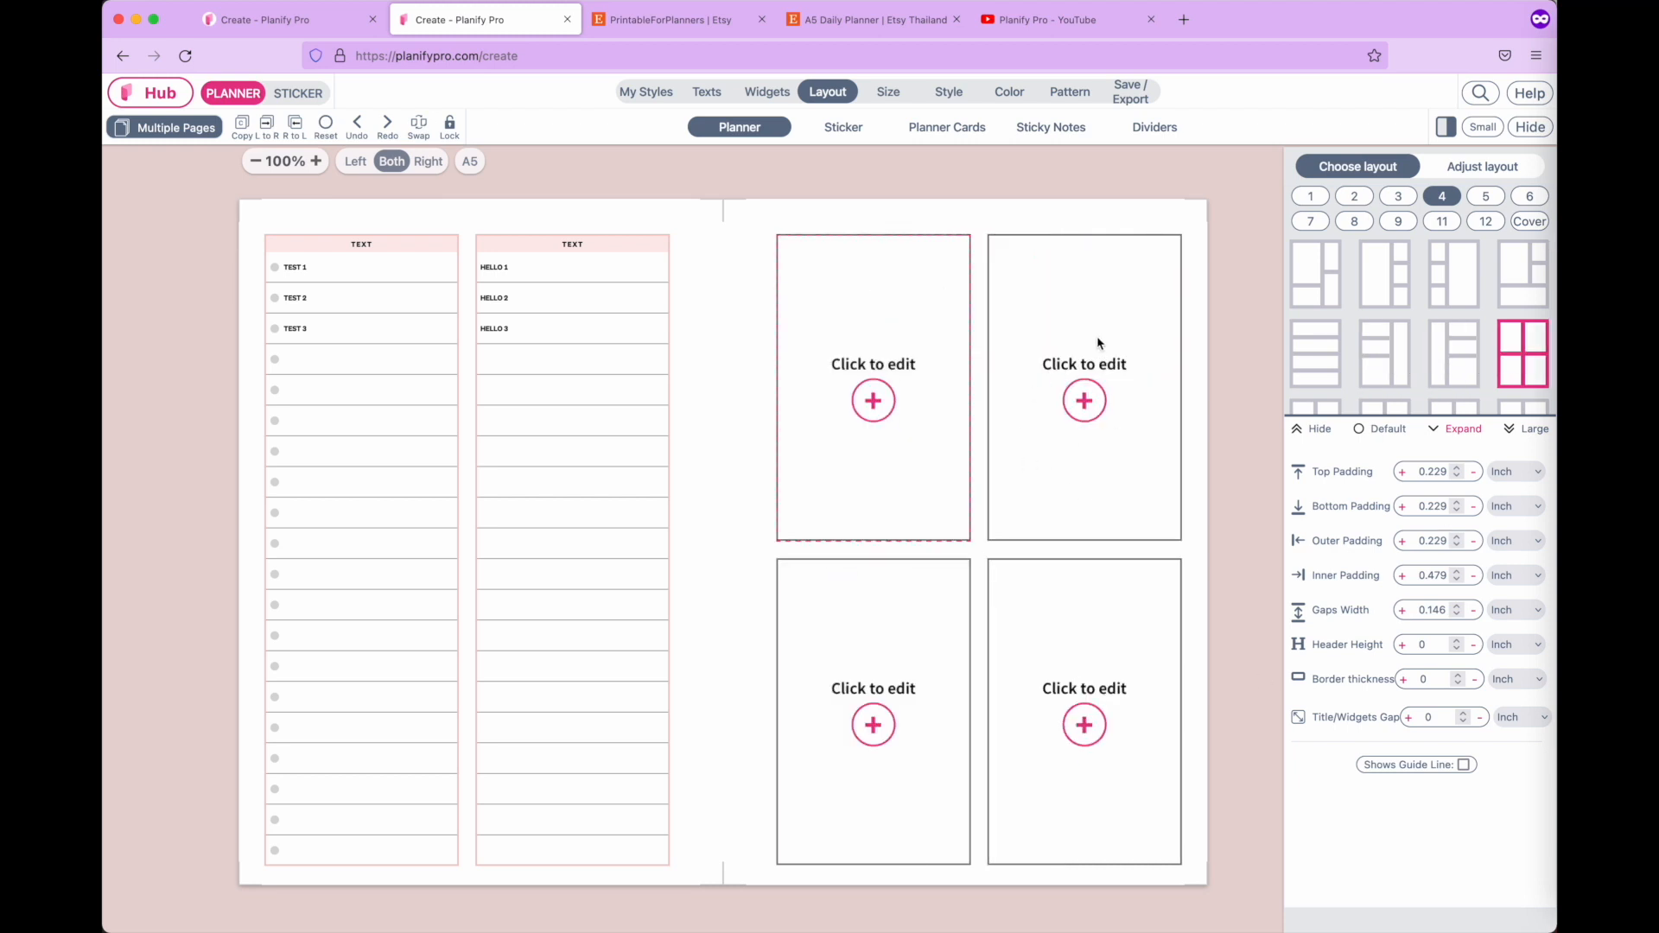
Insert the Grid widget in the right page's upper-right box and the Grid + Sticker widget in its upper-left box.
click(1085, 400)
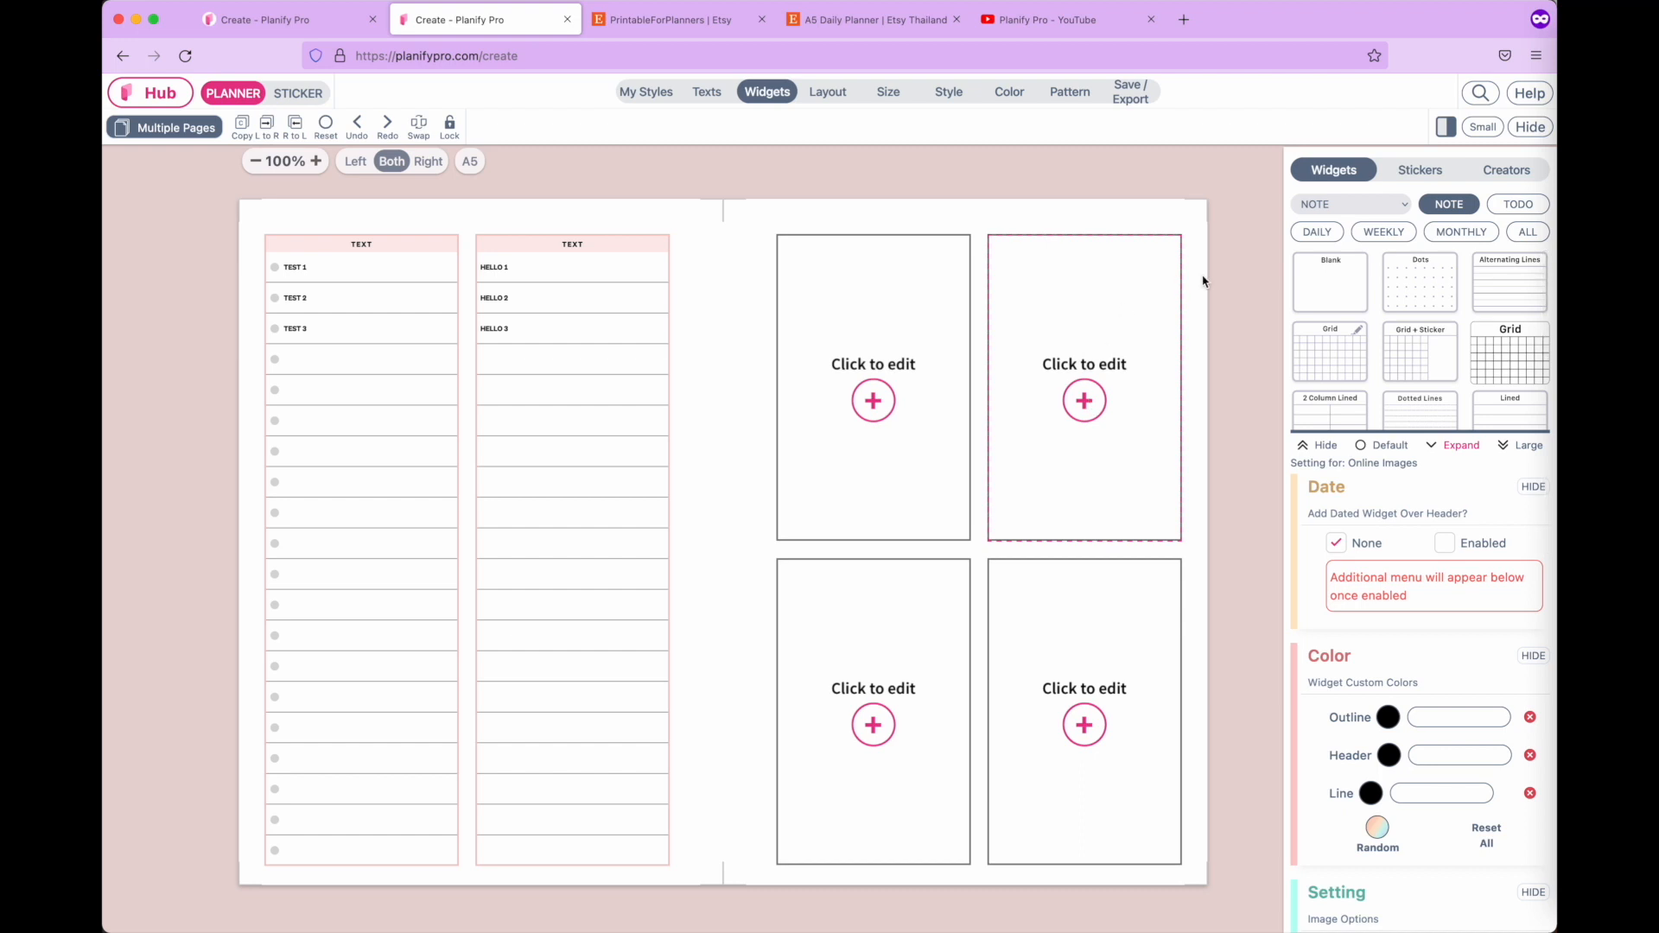
click(1339, 353)
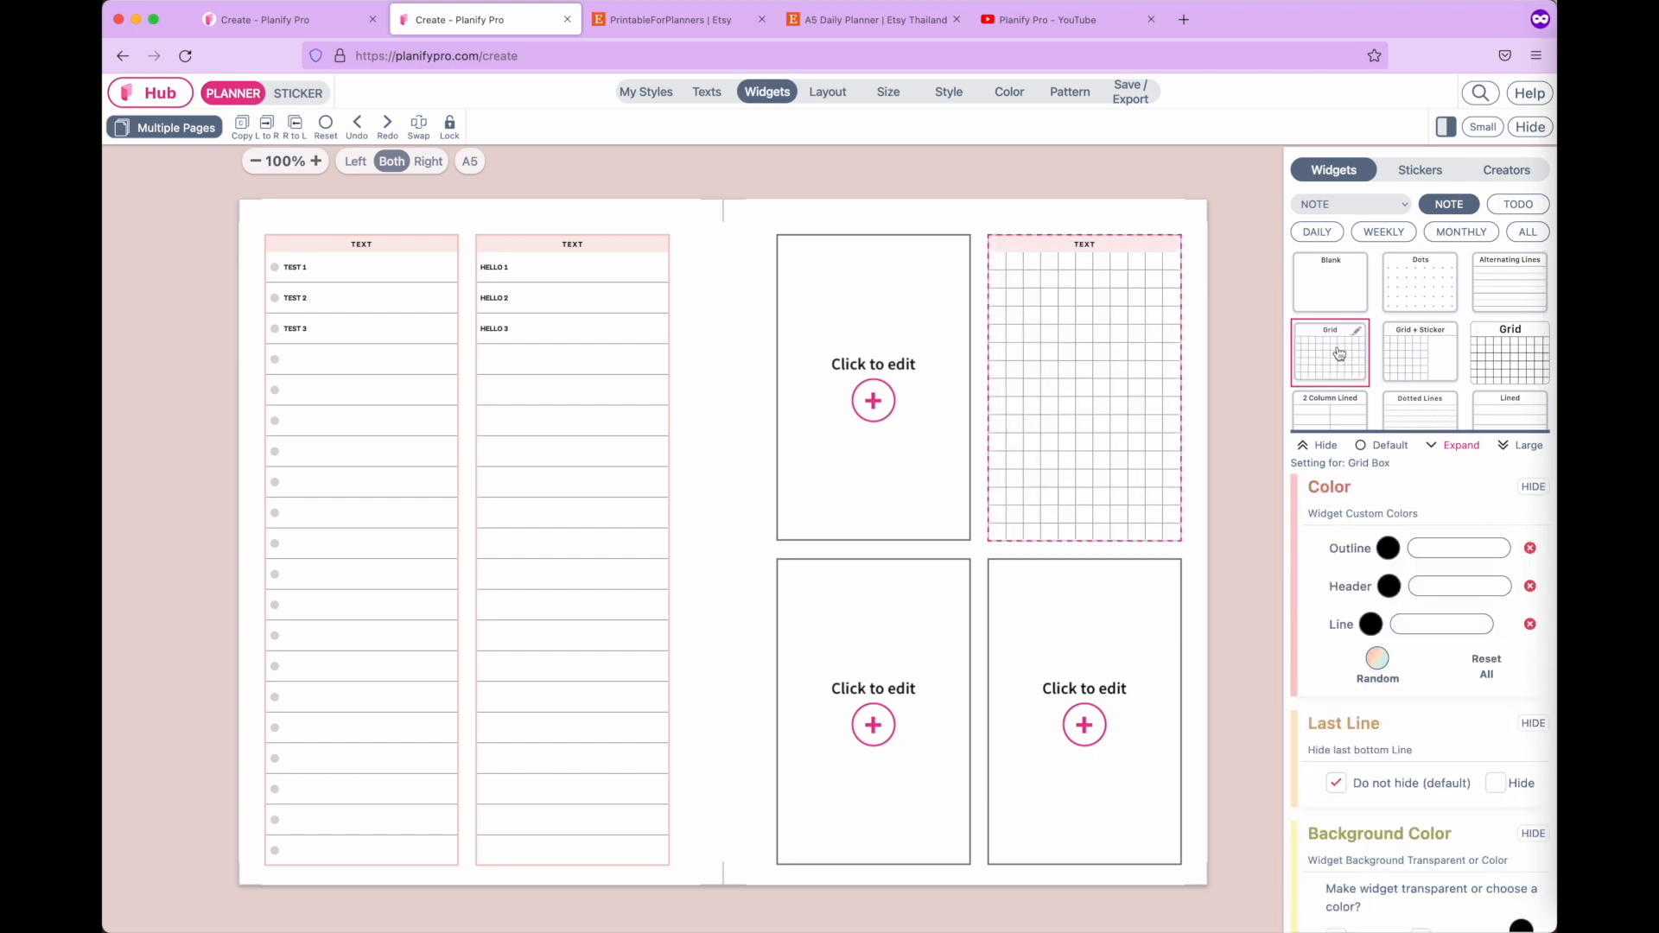
click(901, 442)
click(1432, 356)
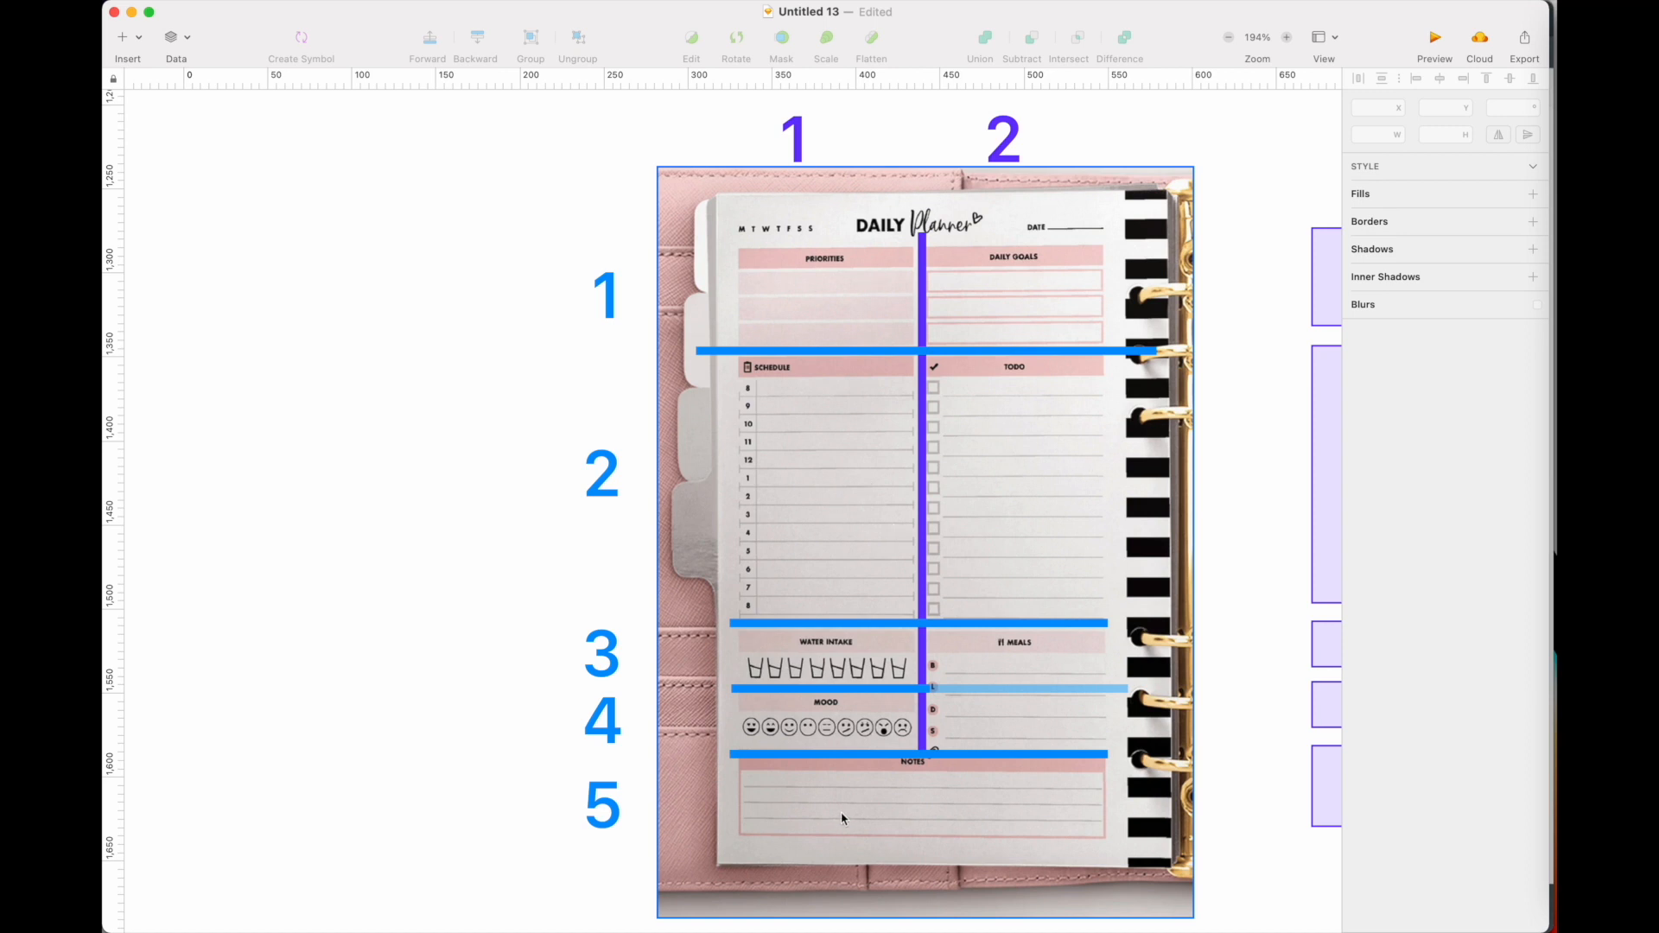
Back in Sketch, draw a rectangle about 109 by 386 over the planner image's first column and move it over the second column.
scroll(843, 818, right, 5)
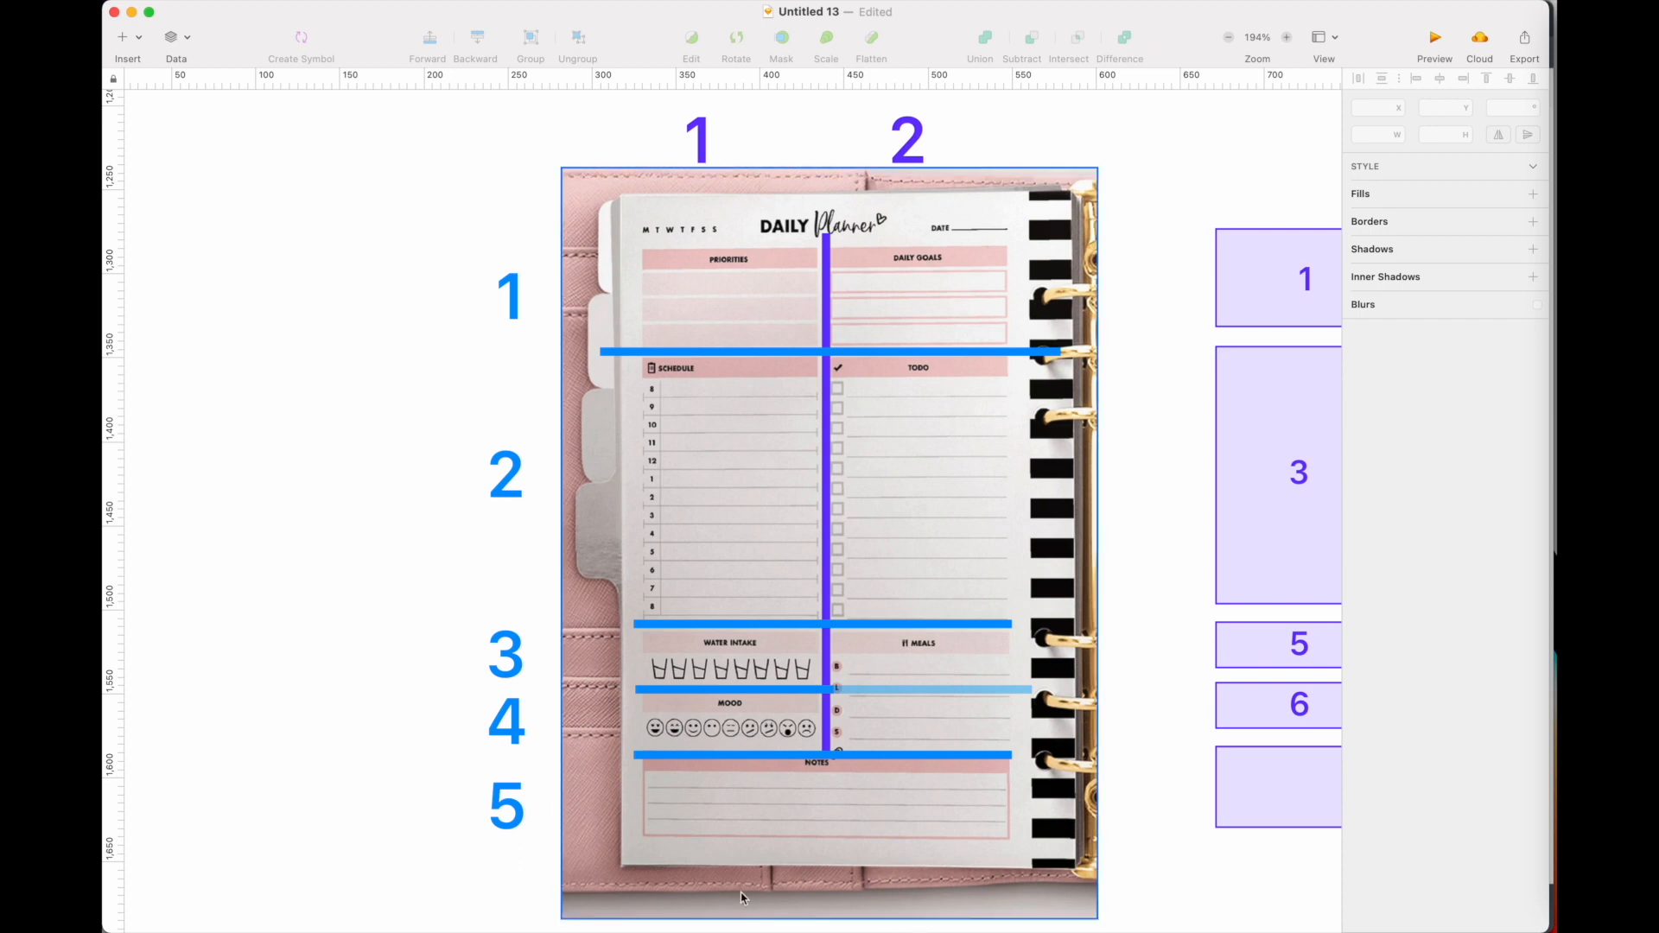
key(r)
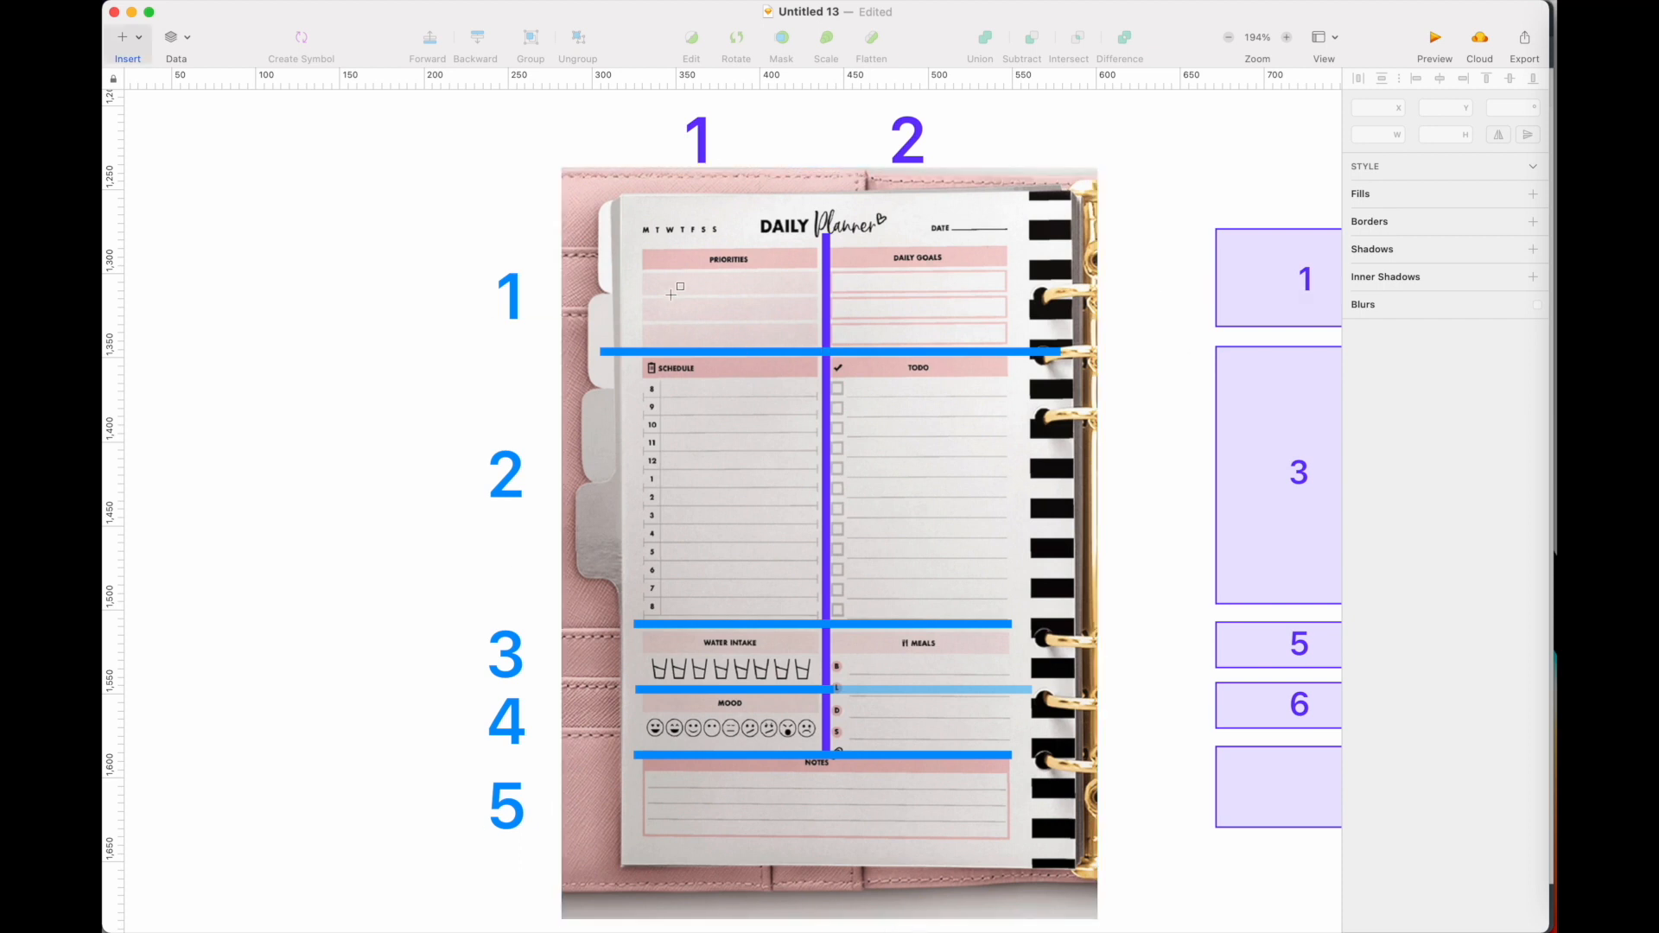
drag(633, 239, 818, 887)
drag(724, 518, 927, 561)
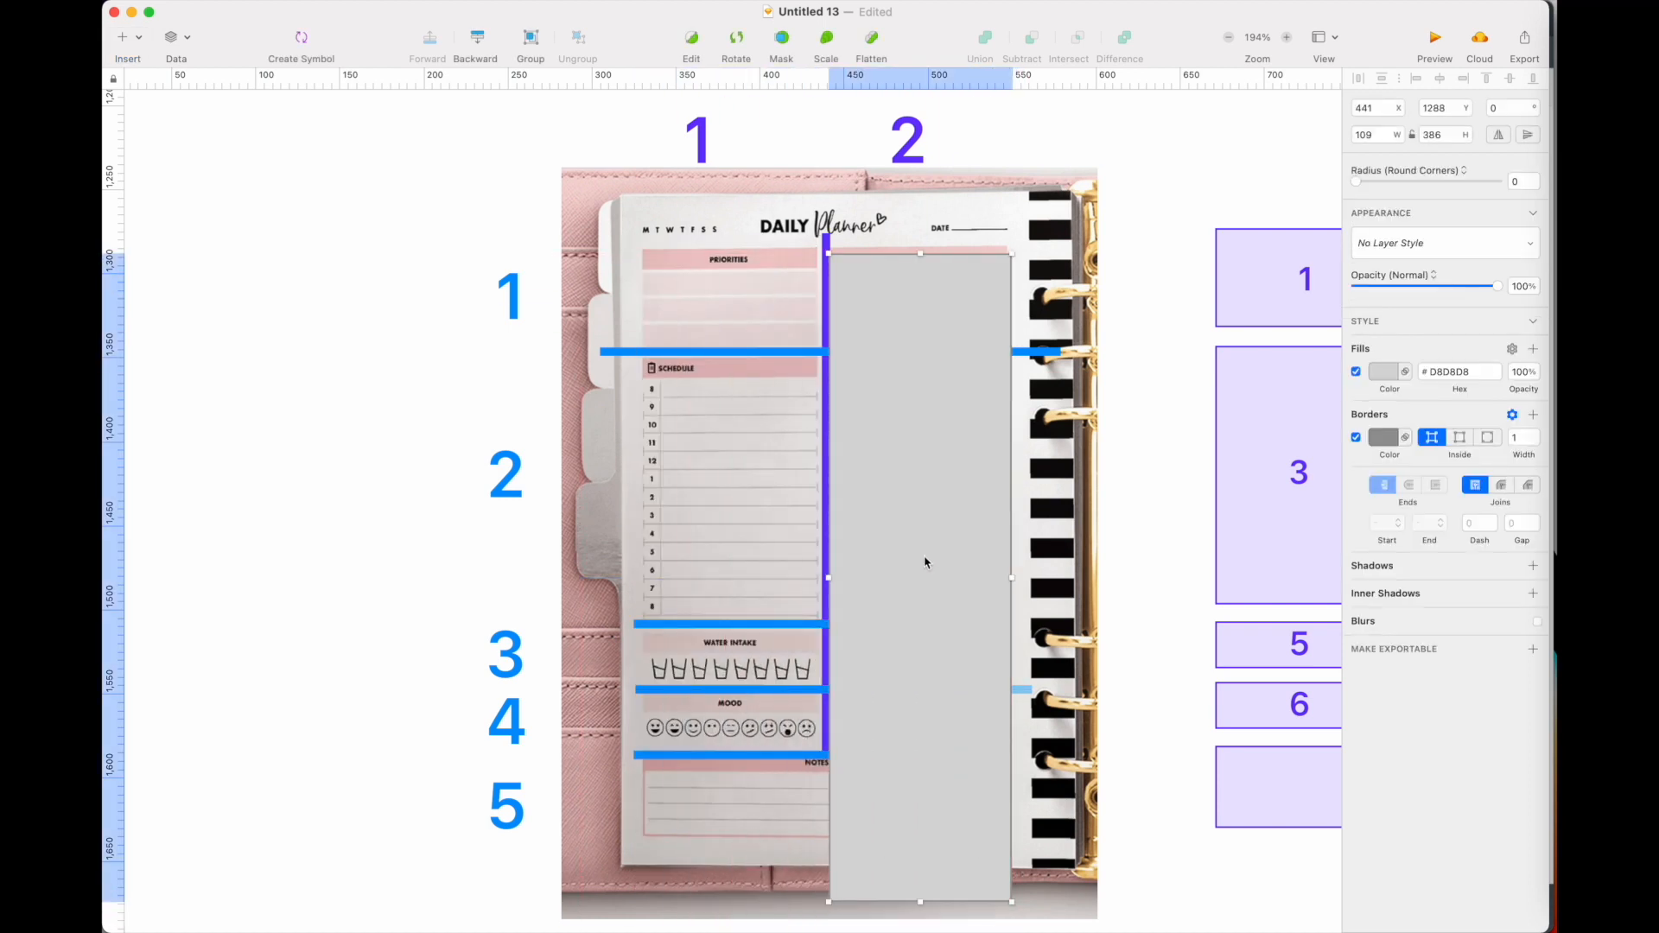
Resize the rectangle to about 230 by 47 and place it over the Notes row at the bottom of the planner image.
drag(1012, 902, 889, 421)
drag(948, 439, 918, 794)
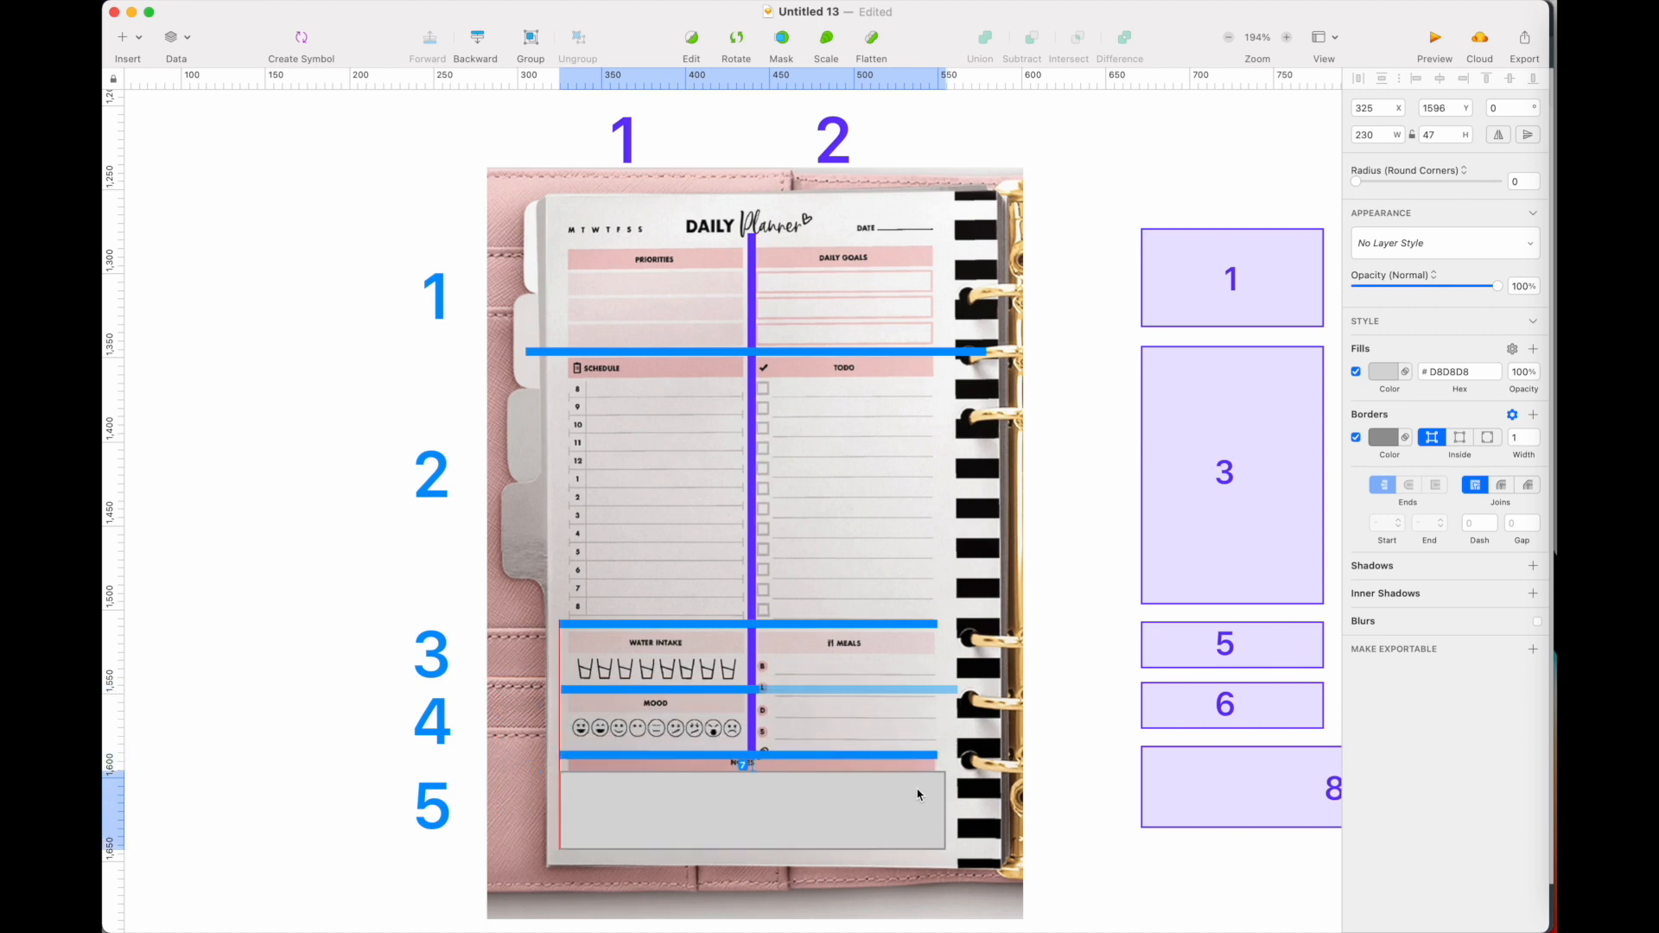
Delete the rectangle over the planner image's Notes row and review the numbered eight-box diagram beside the image.
key(Delete)
scroll(1020, 758, right, 5)
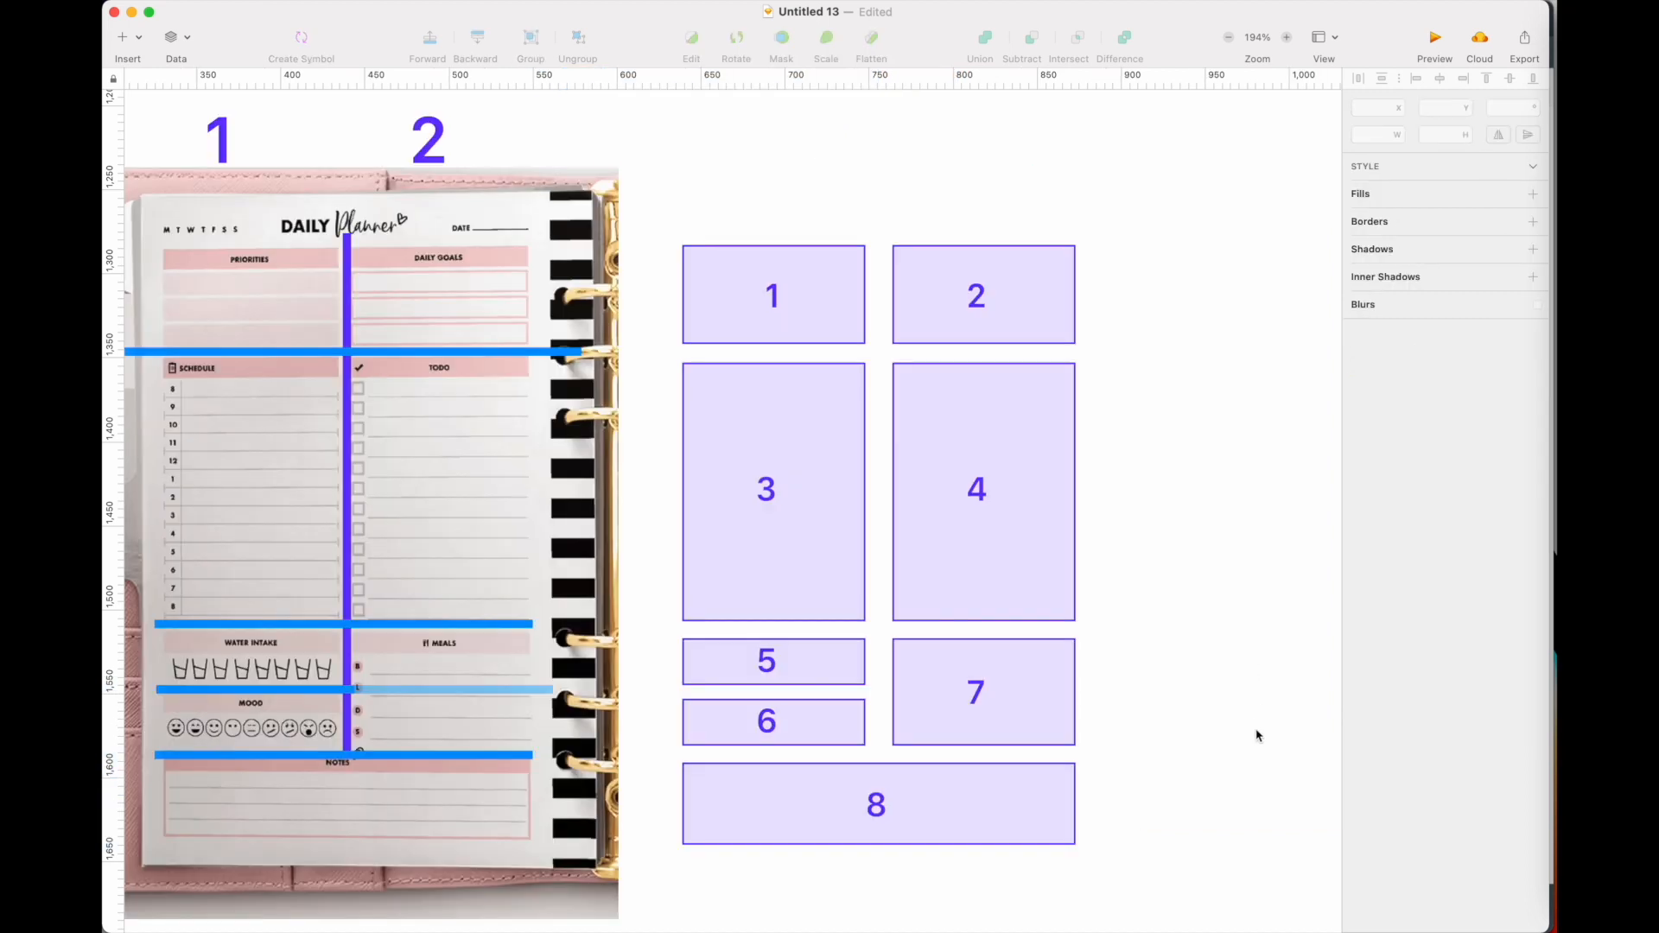
click(696, 363)
click(1096, 622)
Switch to Planify Pro, try various eight-box layouts on the right page and apply the one with seven stacked boxes beside a tall box.
key(ctrl+Right)
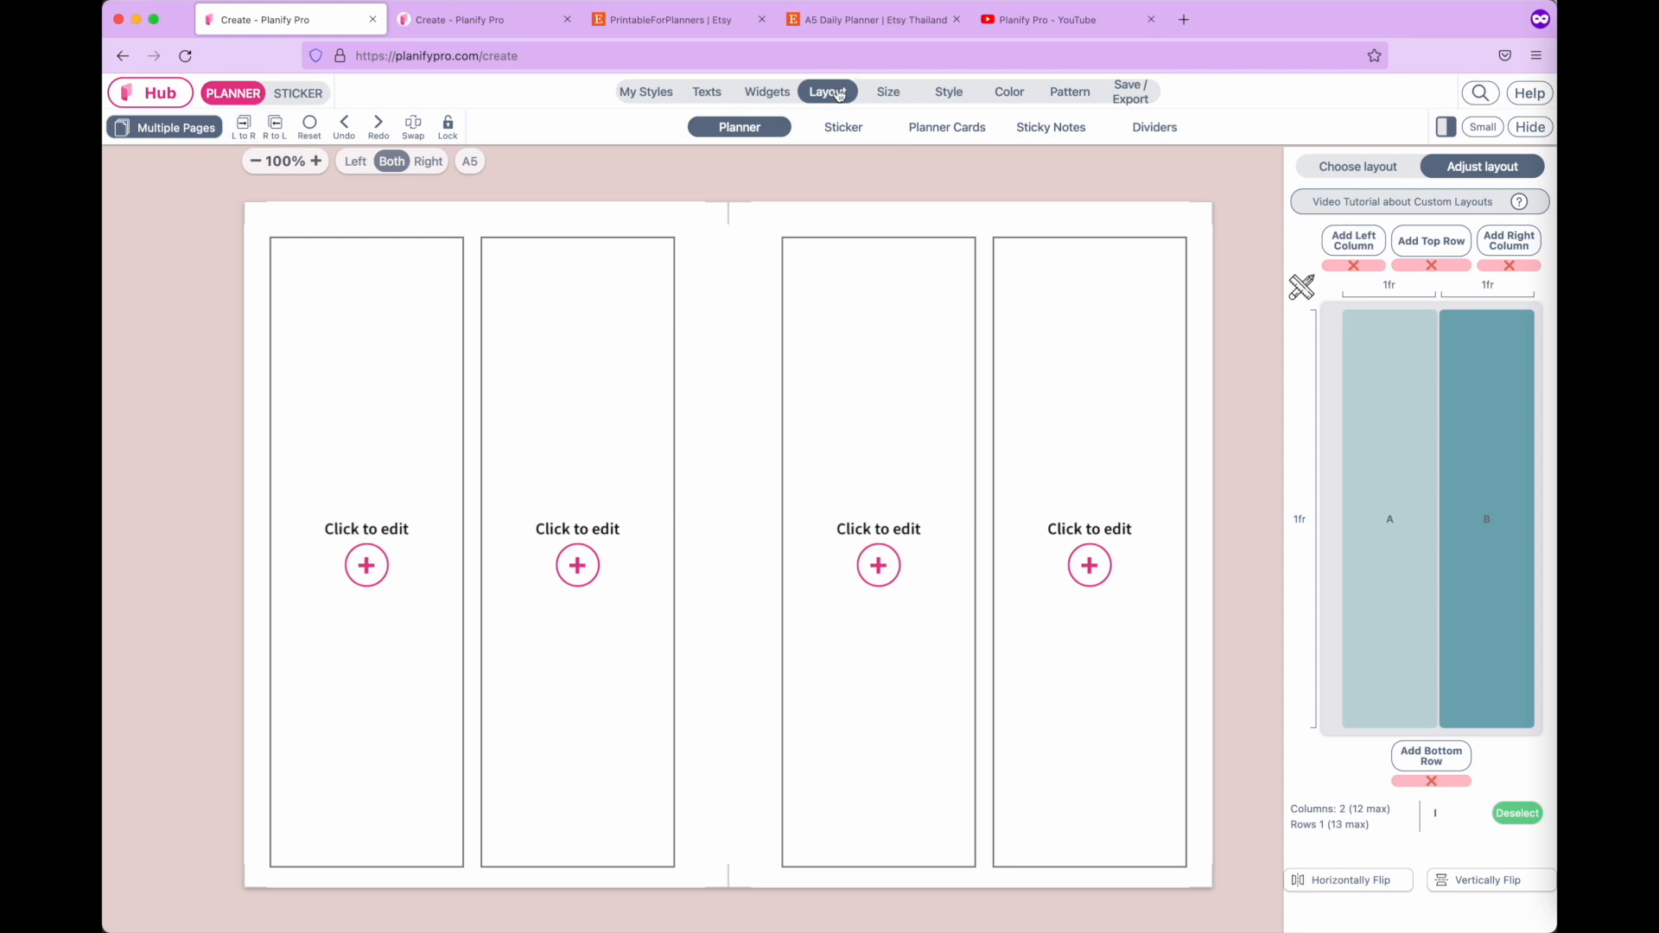
click(1353, 170)
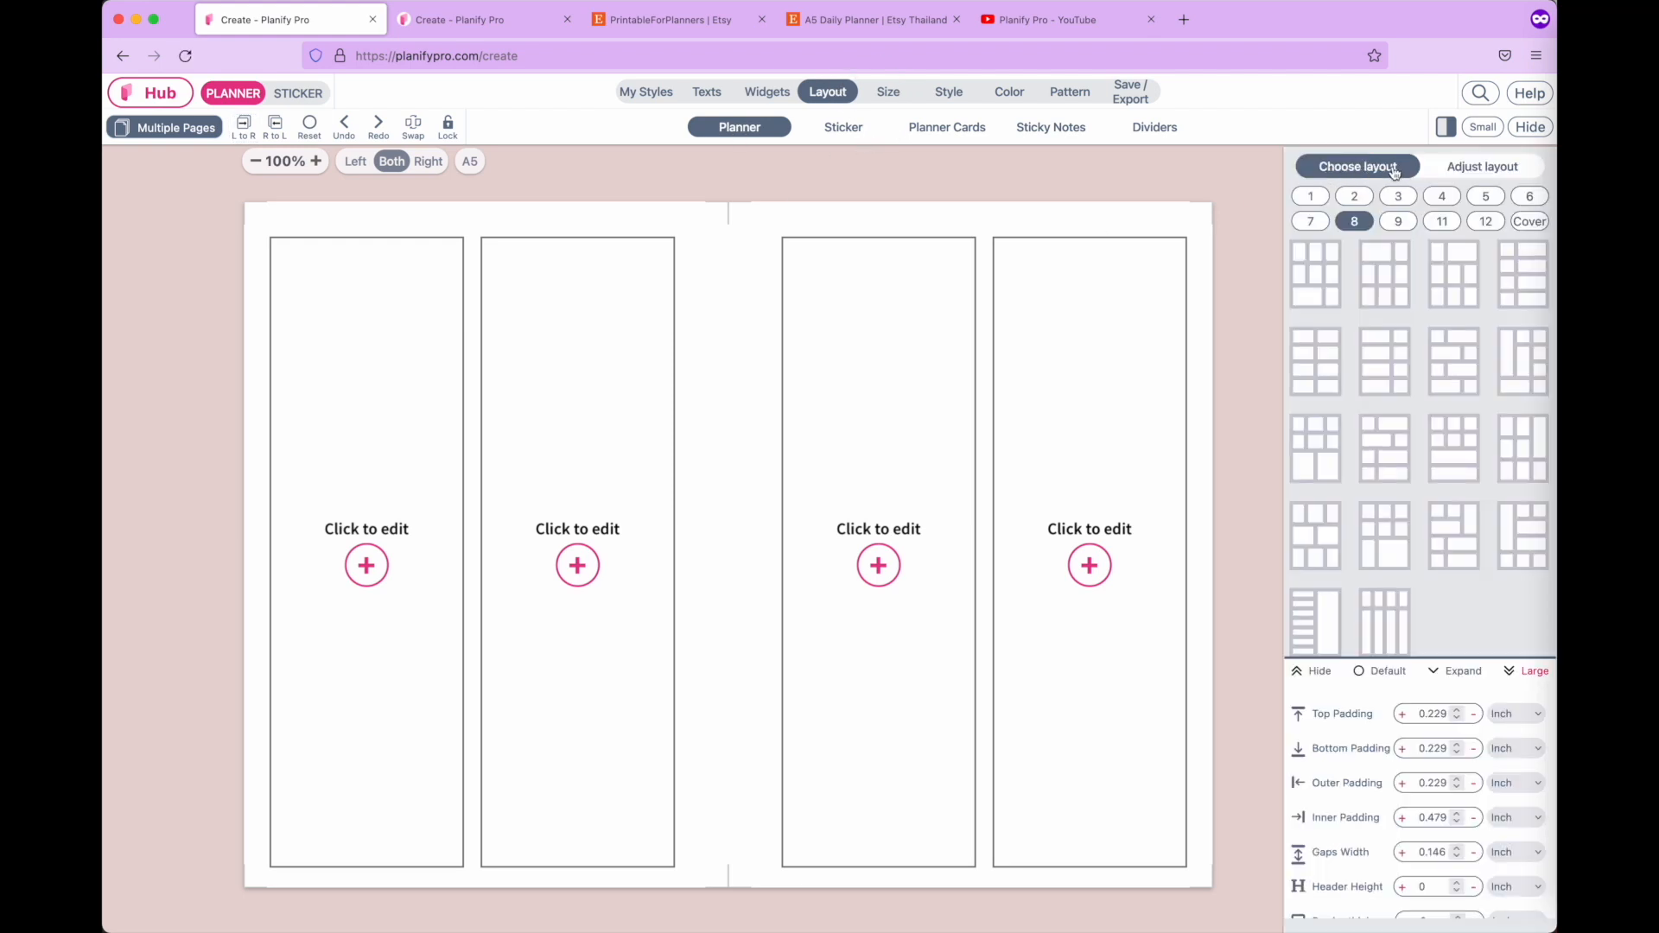
click(1387, 370)
click(1457, 371)
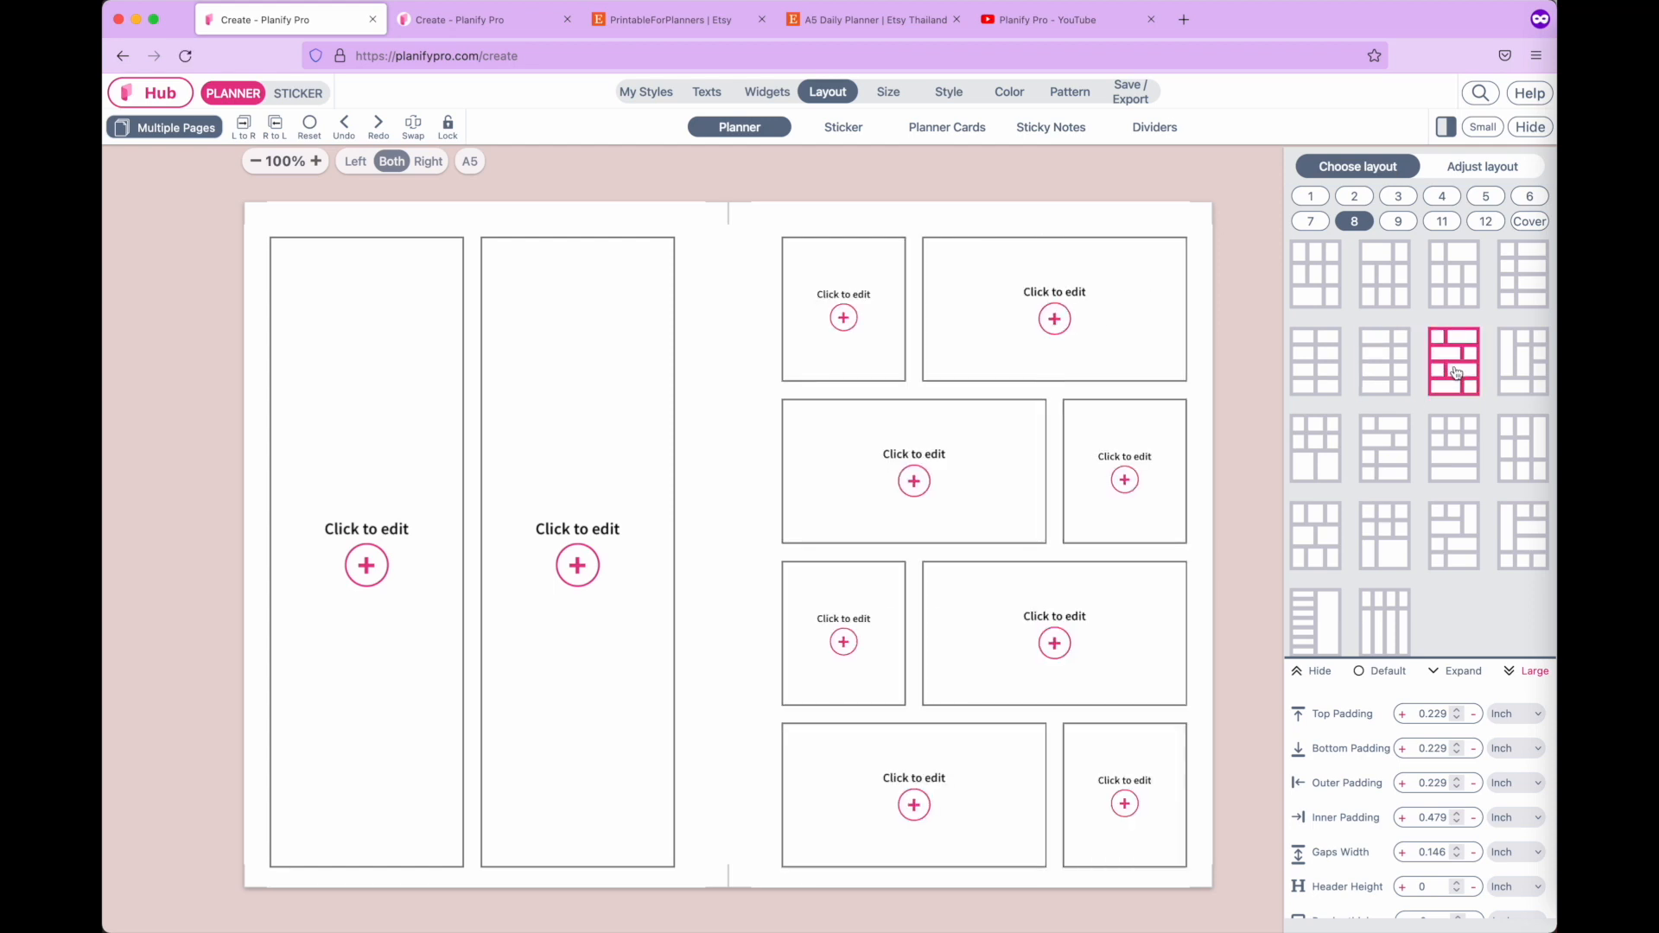
click(1462, 459)
click(1374, 462)
click(1365, 557)
click(1465, 555)
click(1511, 554)
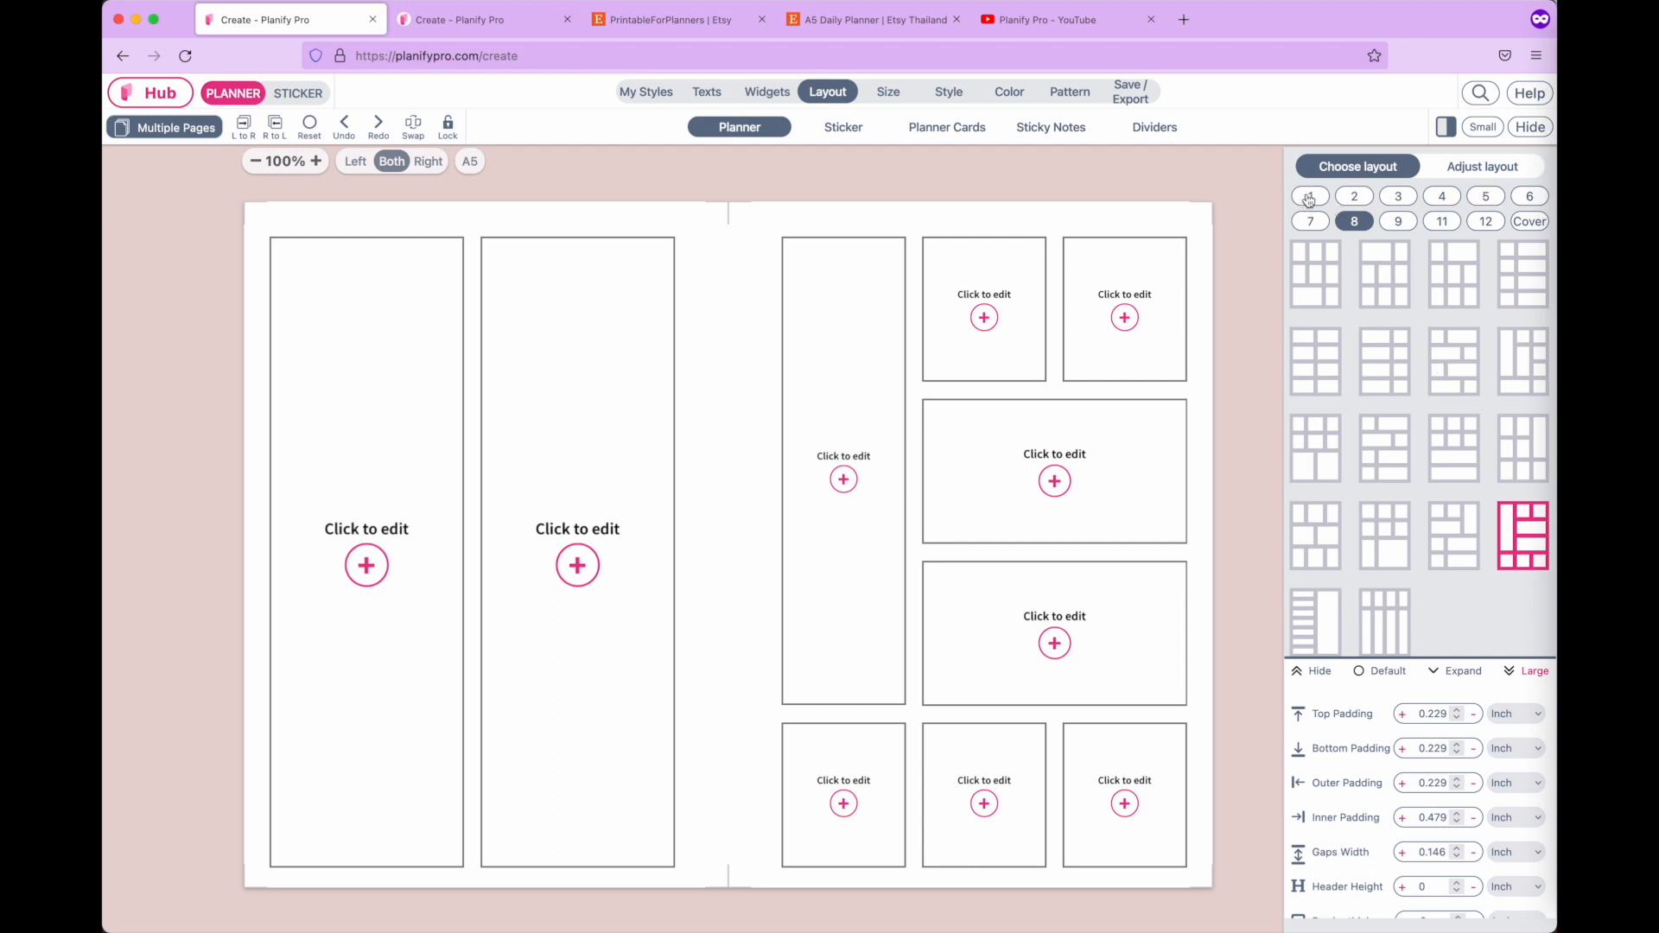
click(1355, 223)
click(1329, 290)
click(1377, 291)
click(1460, 292)
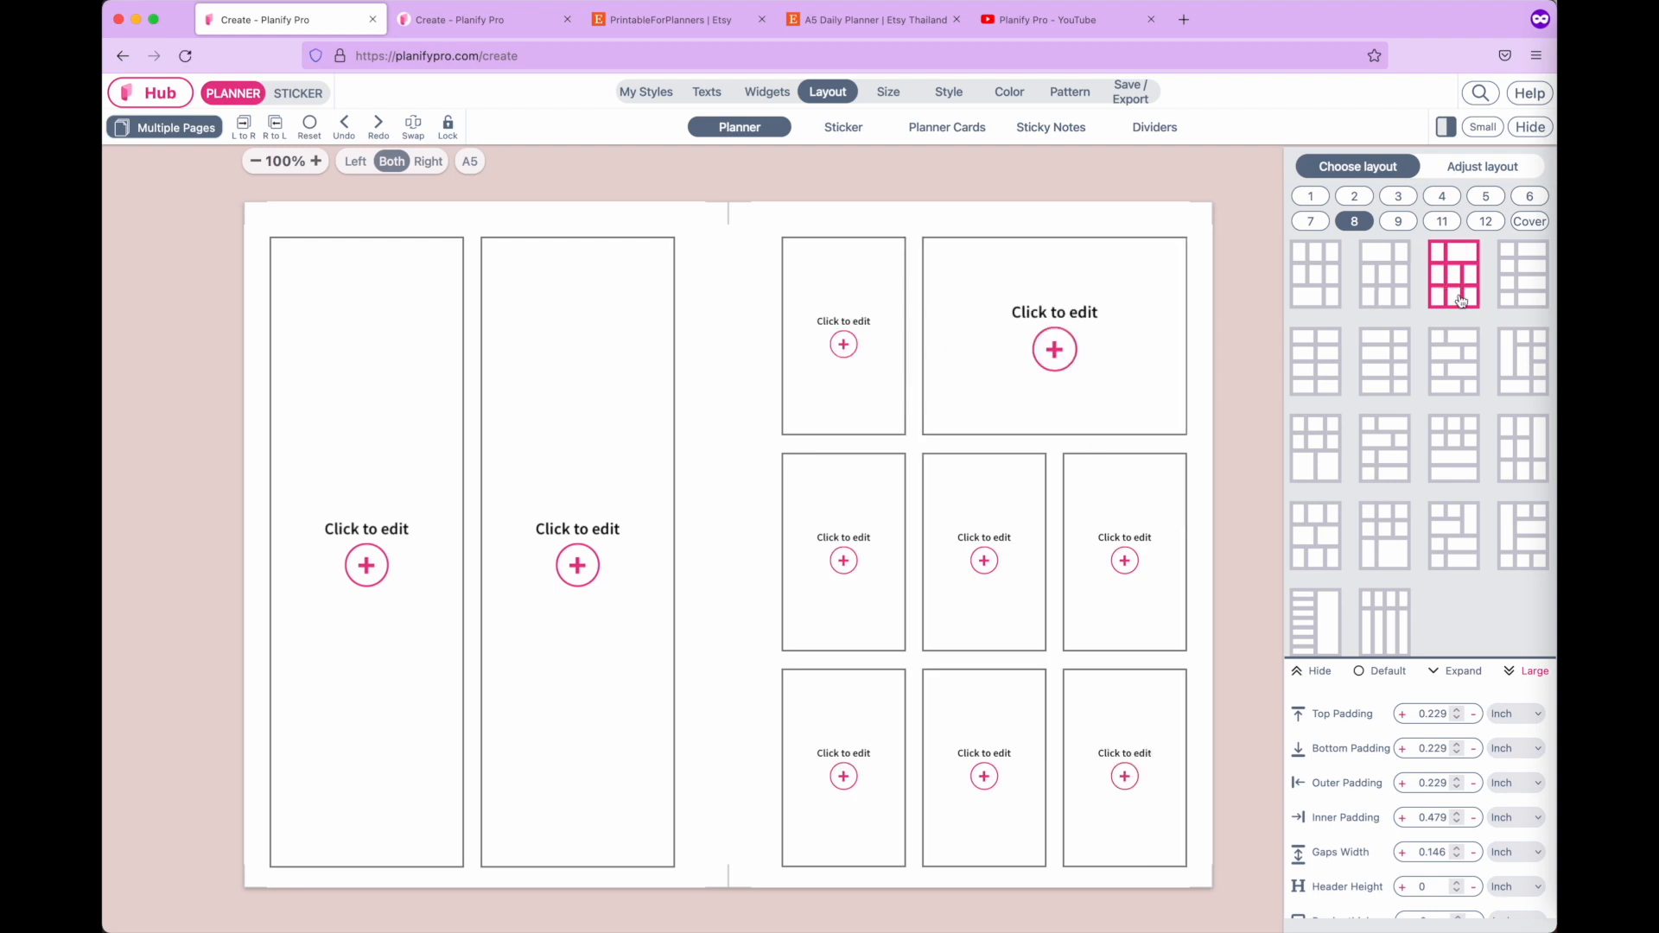
click(1459, 380)
click(1409, 476)
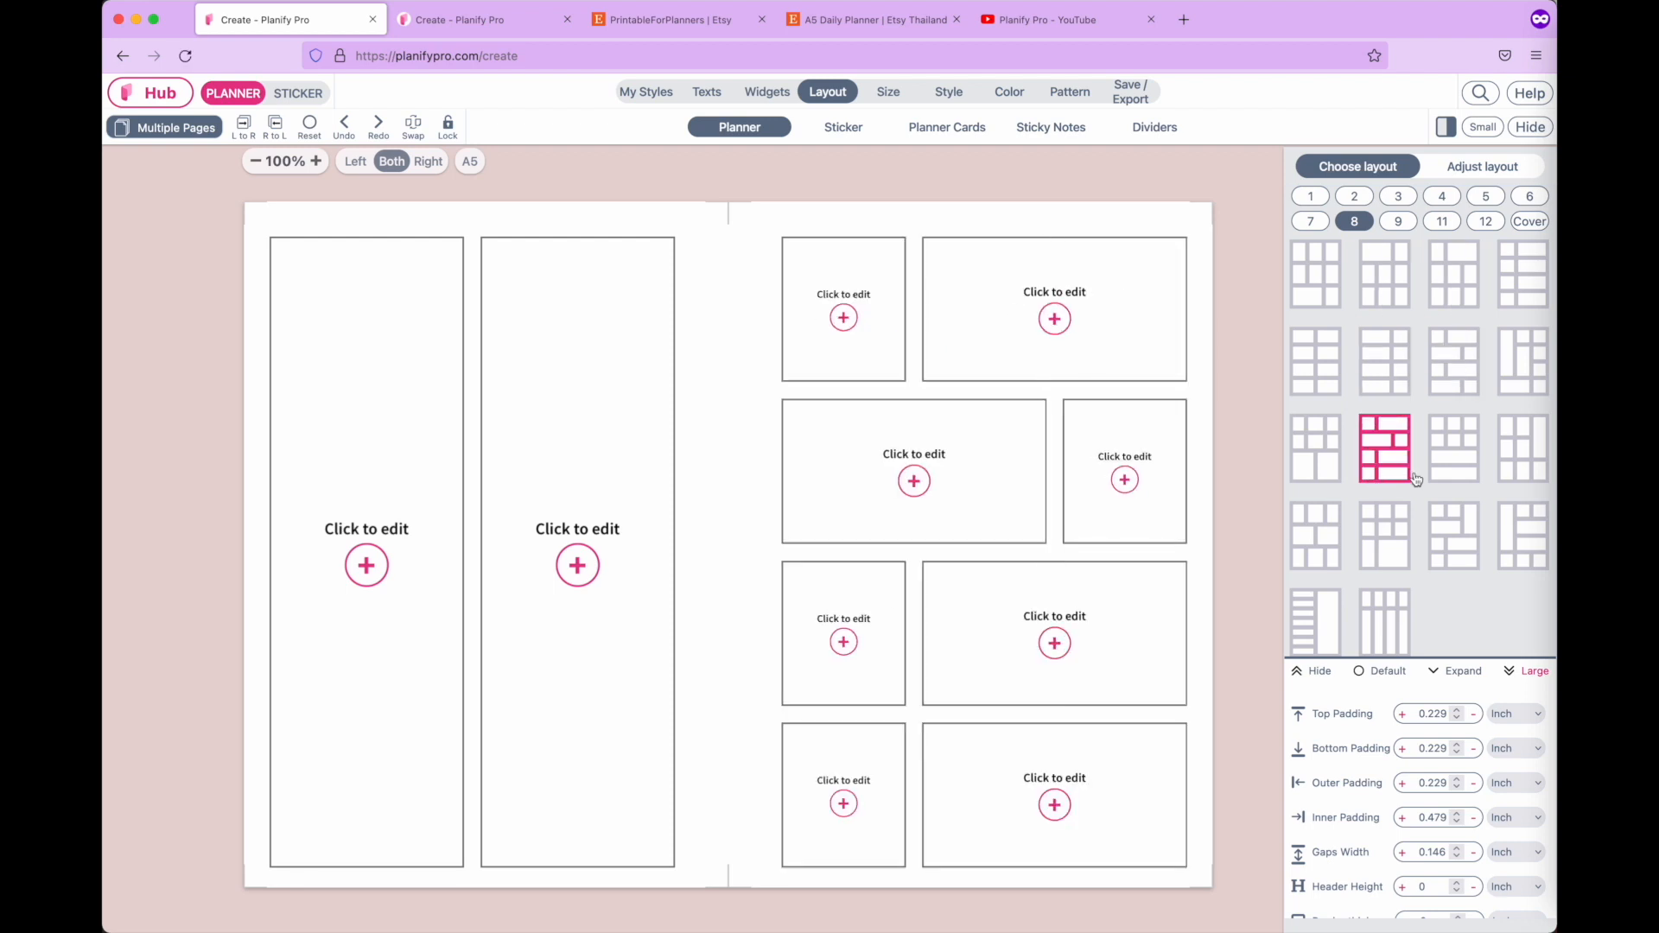
click(1461, 465)
click(1523, 448)
click(1523, 535)
click(1453, 536)
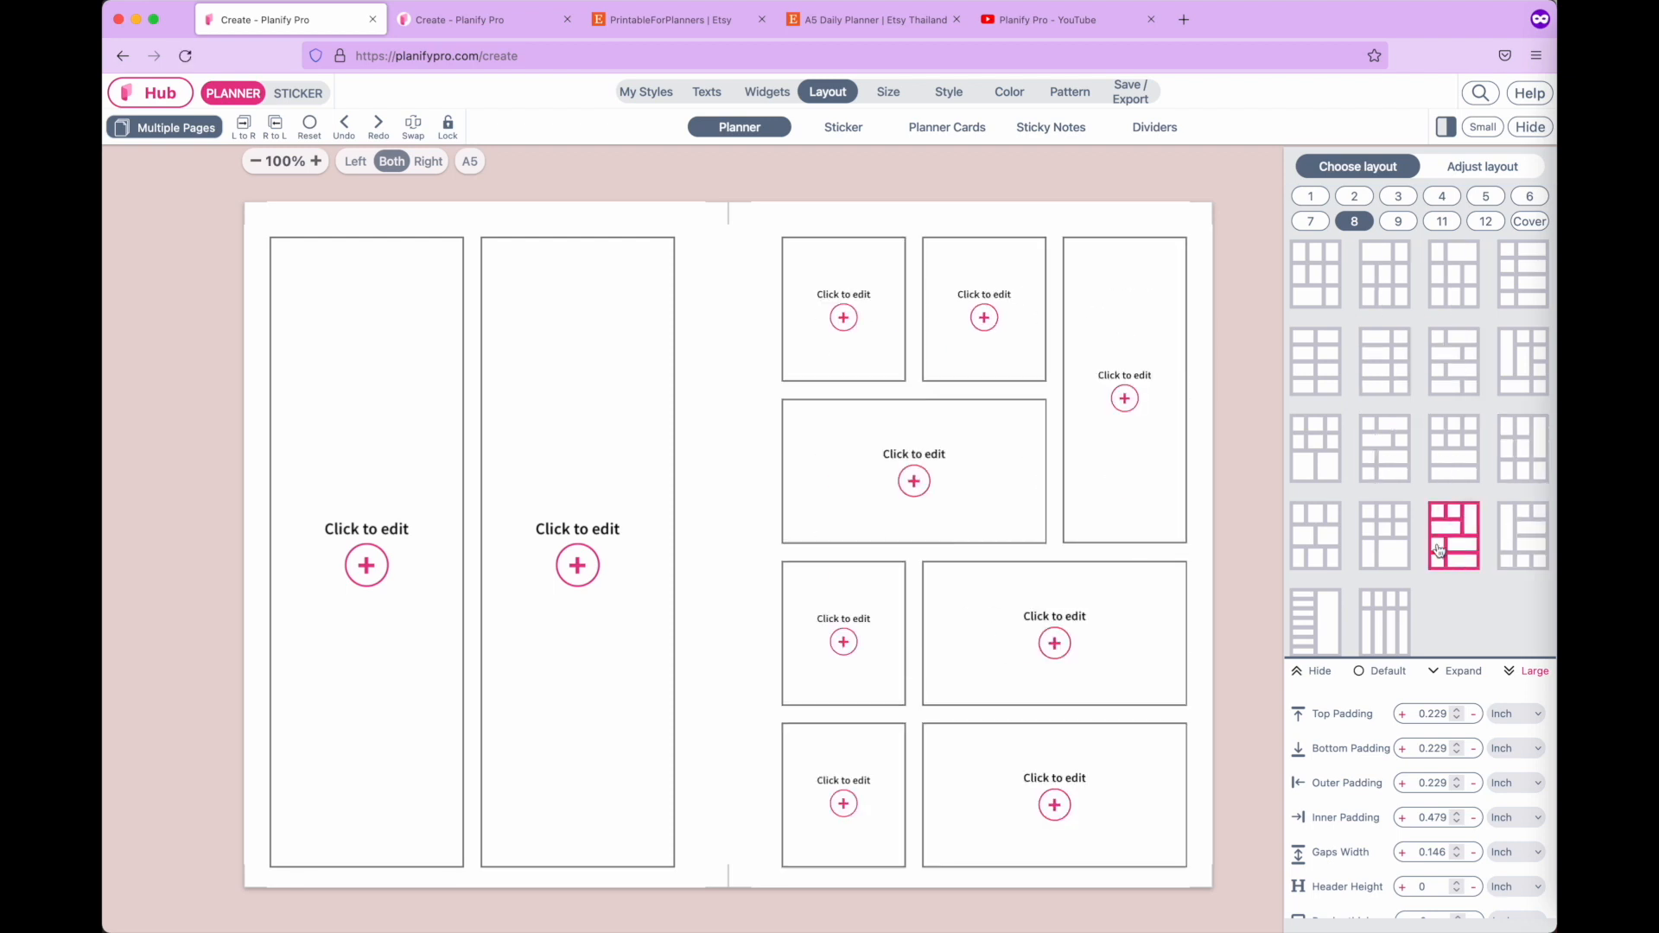
click(1377, 546)
click(1318, 549)
click(1320, 623)
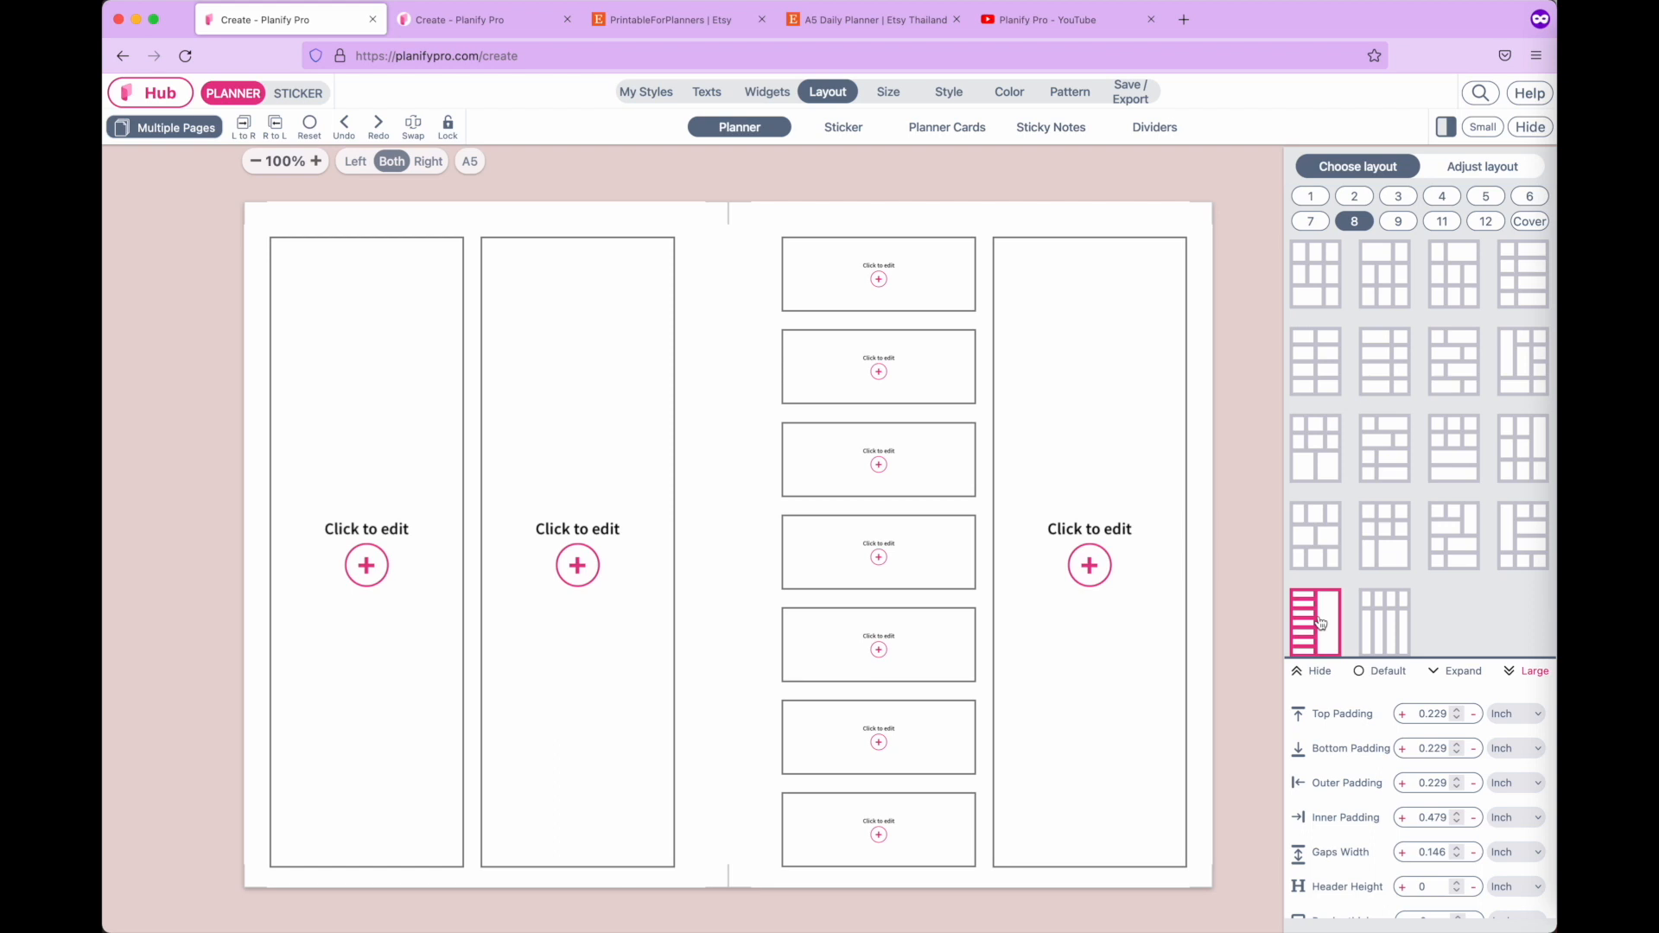
Open the right page's layout for adjustment and add three empty rows at the top.
click(1484, 167)
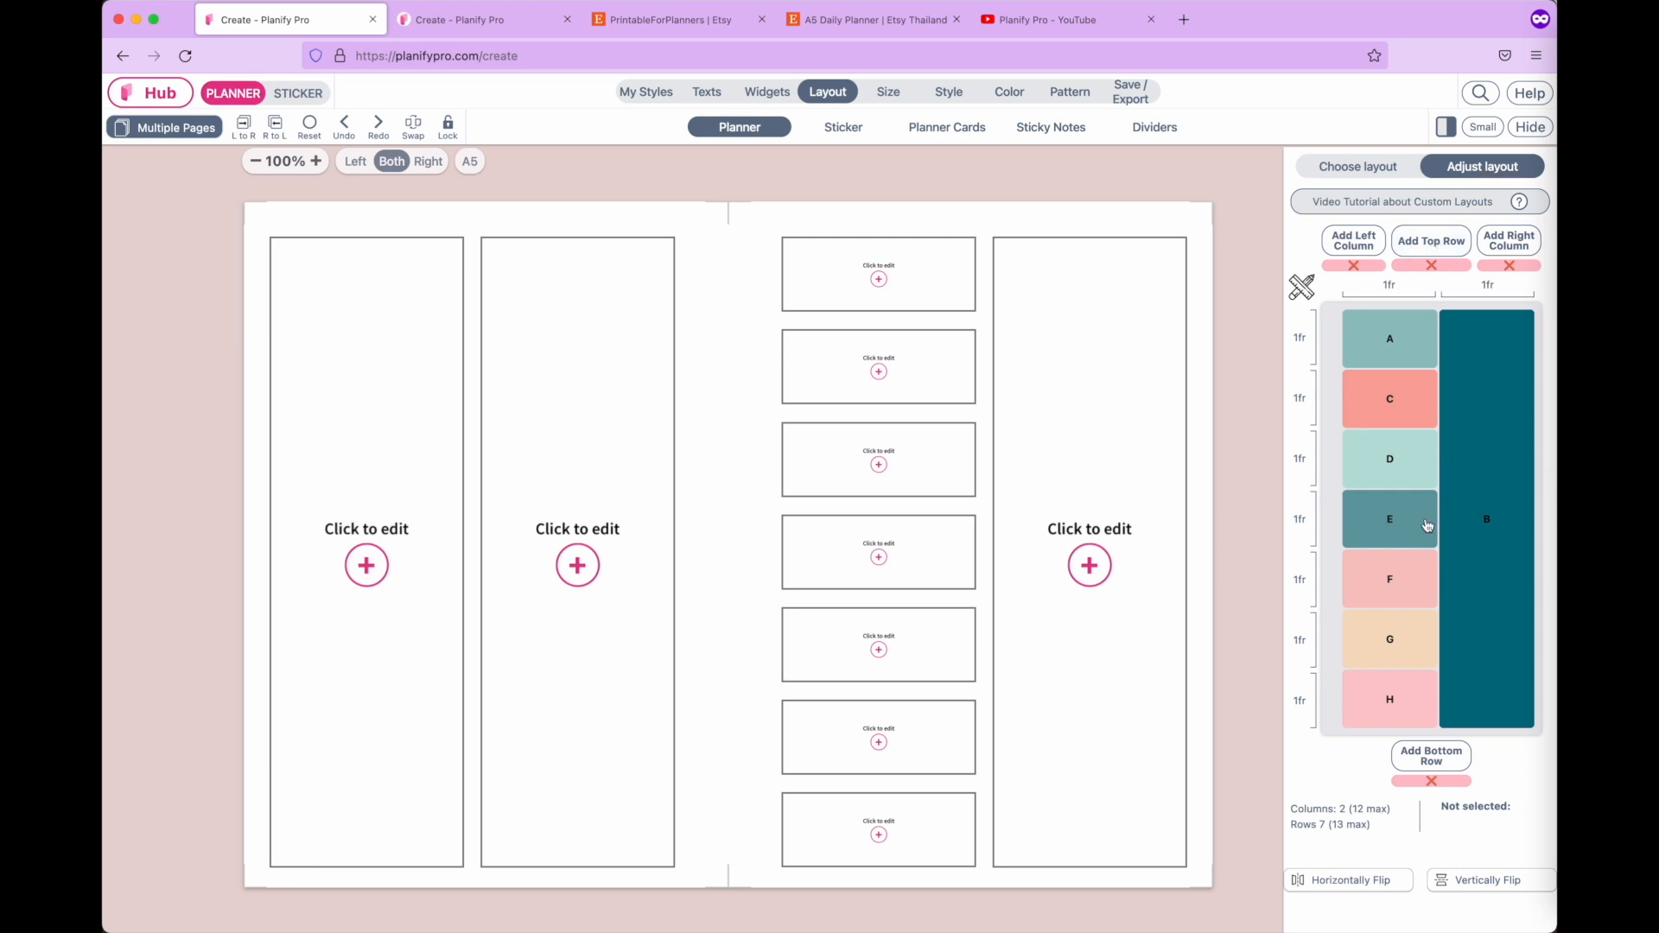
click(1435, 242)
click(1436, 242)
click(1439, 242)
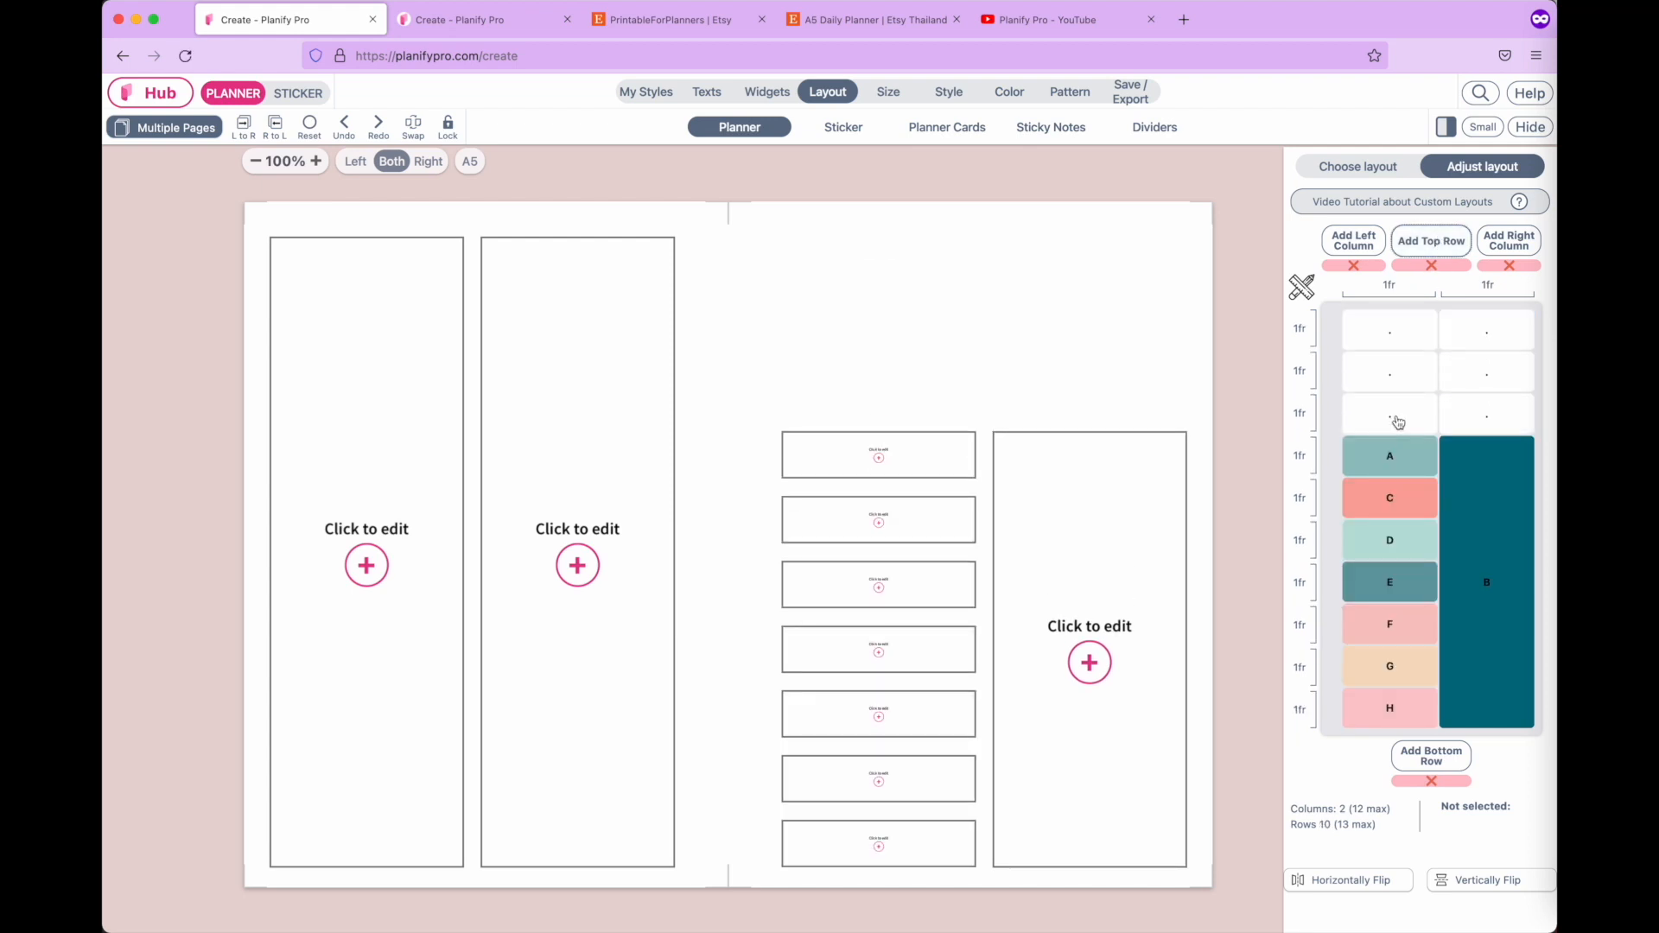
Add a box in each of the two empty cells of the layout grid's third row.
click(1399, 421)
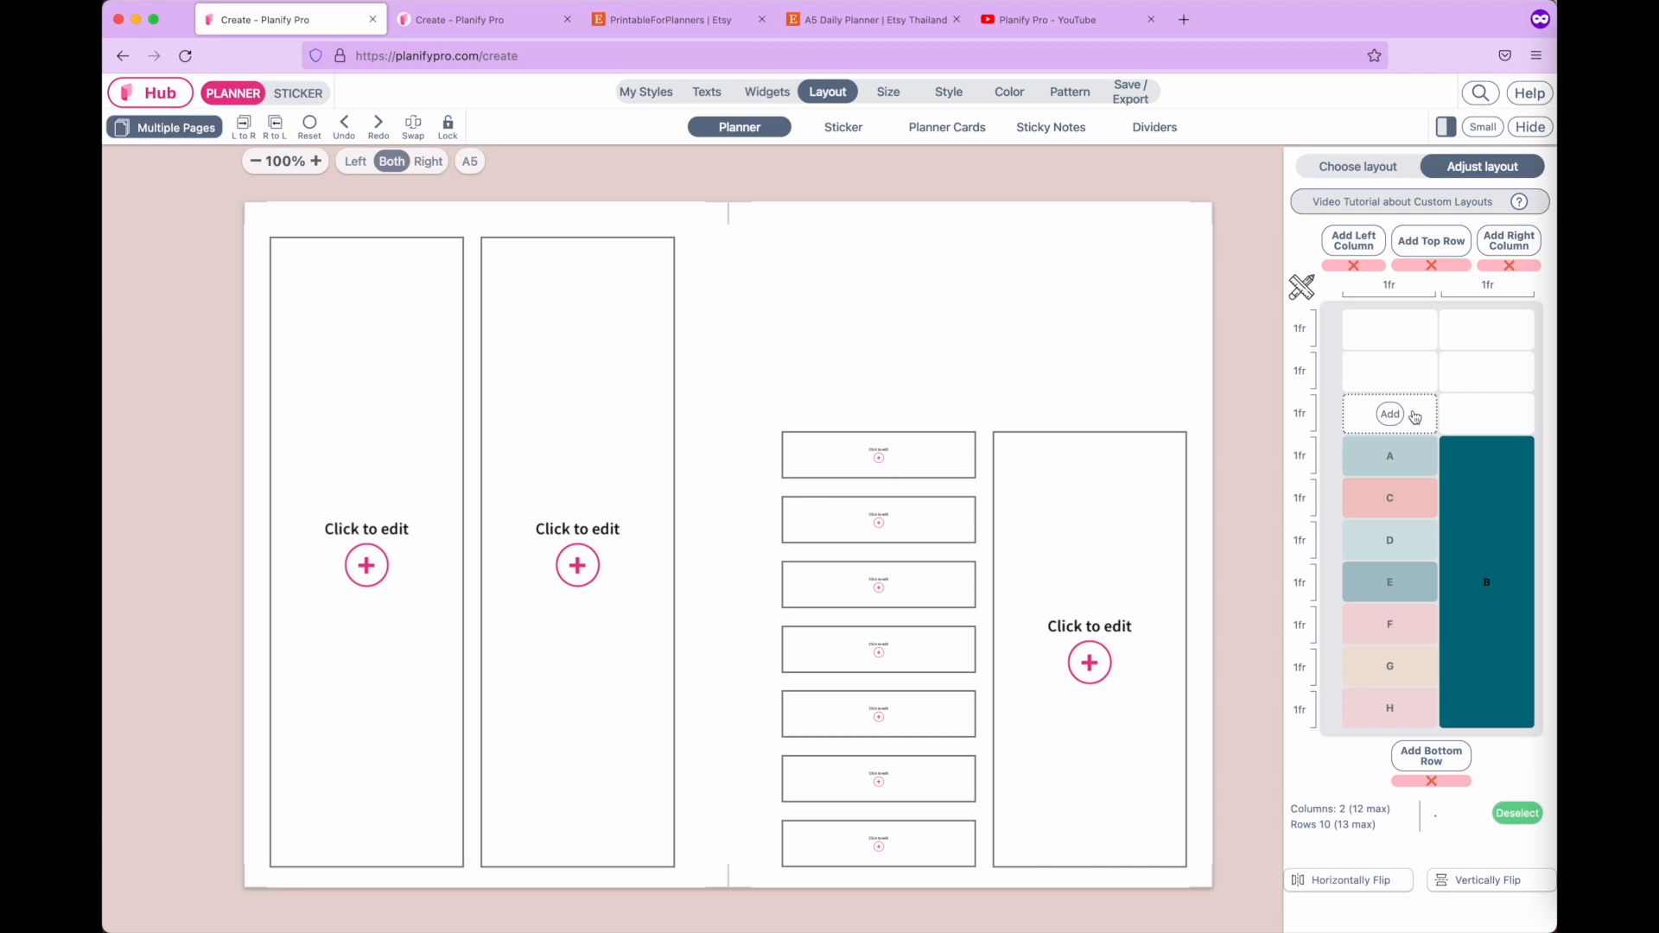
click(1391, 416)
click(1492, 419)
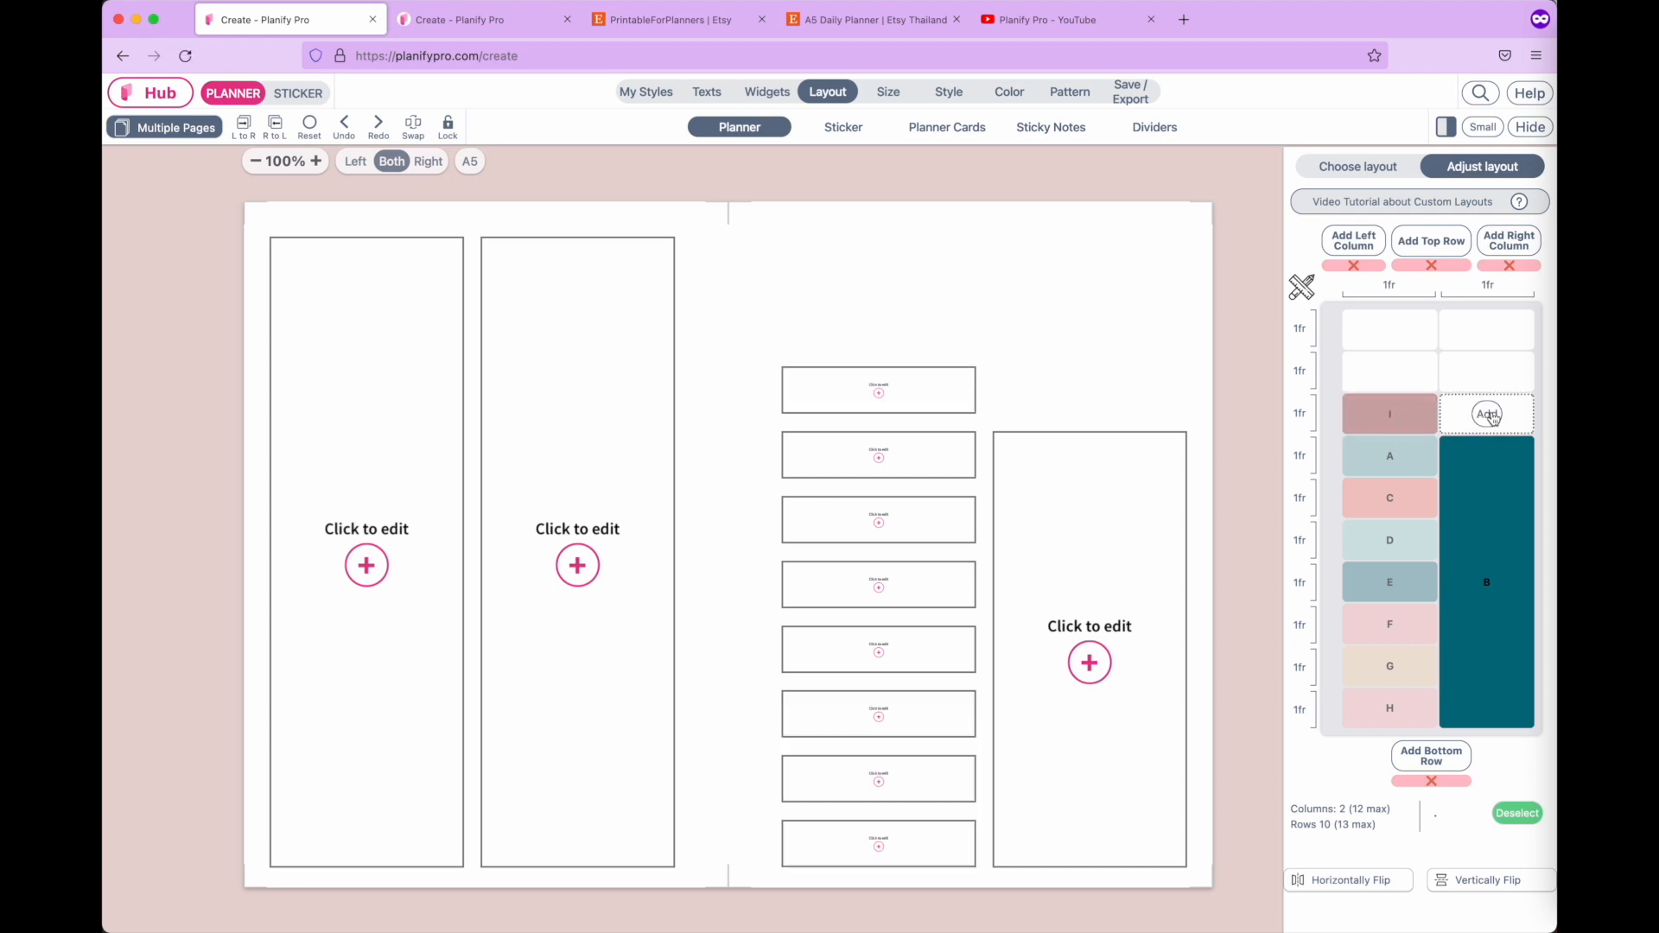
click(1489, 415)
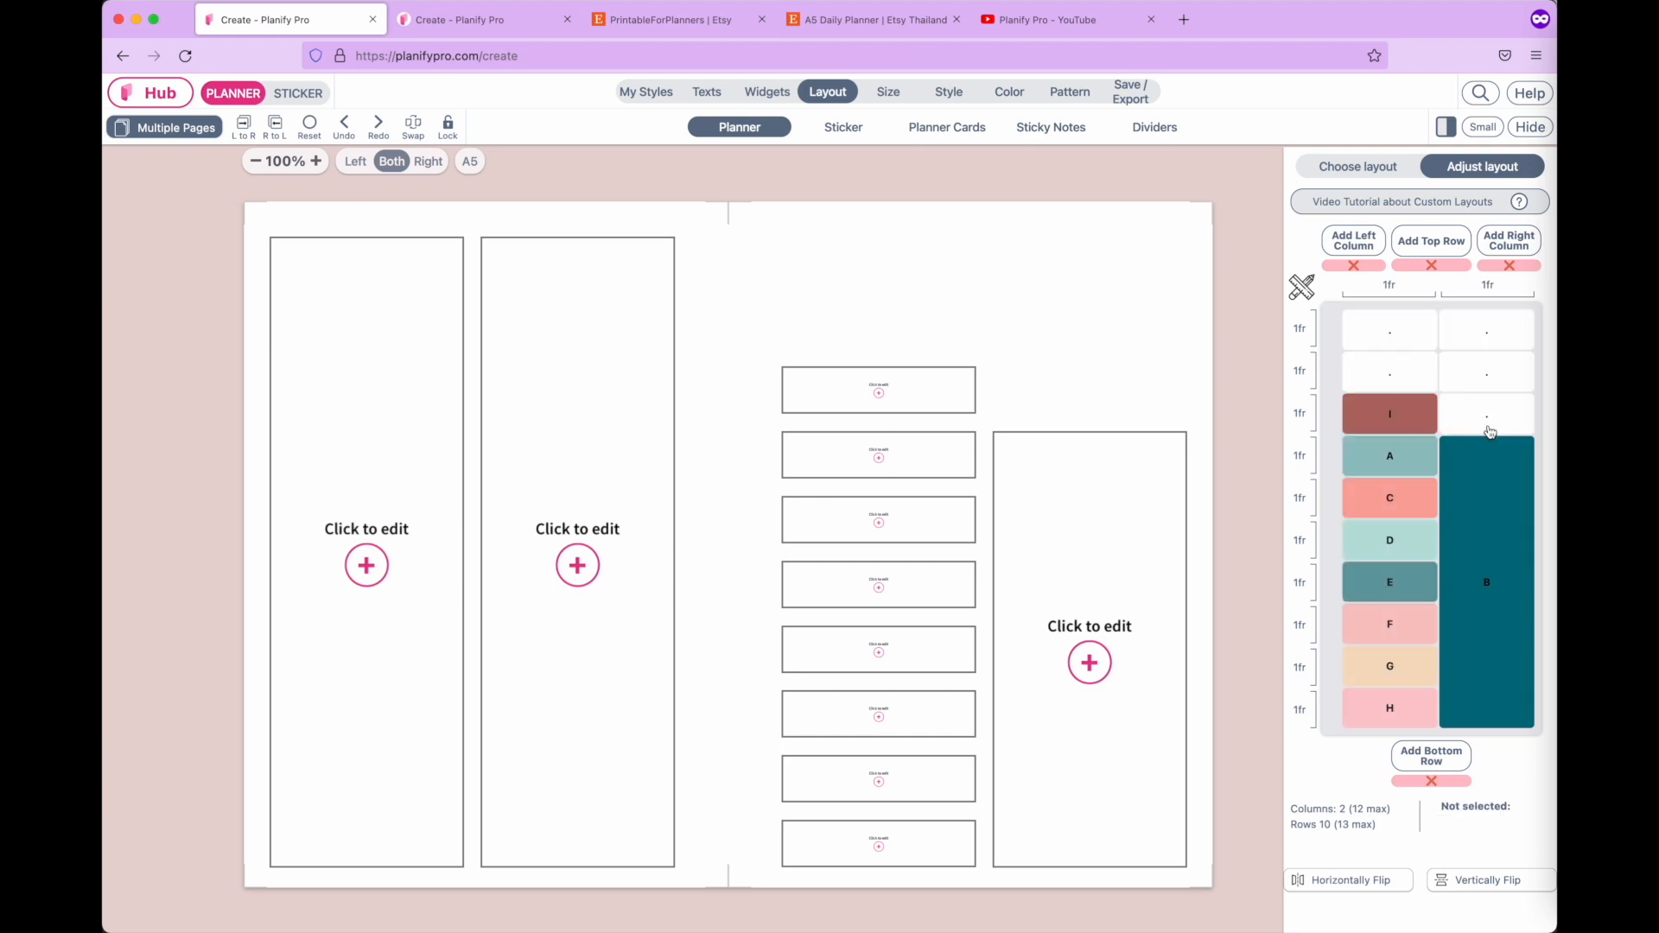
click(1488, 415)
Extend the third row's right box up to the top row and add a box in the first row's left cell.
click(1486, 349)
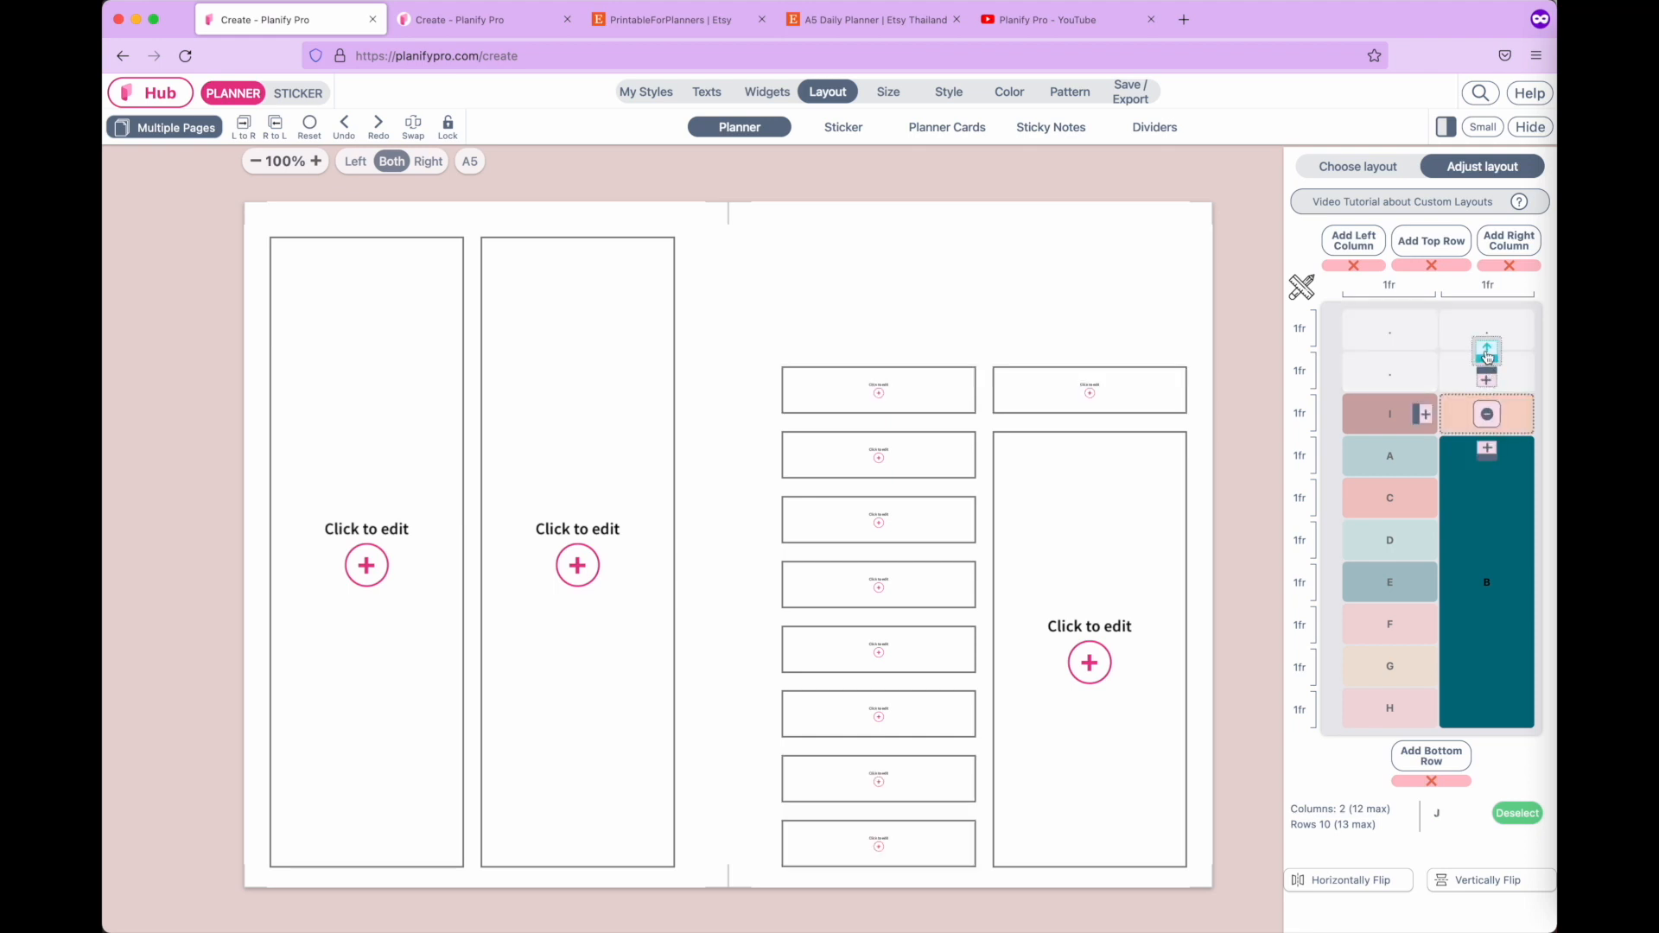
click(1486, 315)
click(1391, 335)
click(1391, 333)
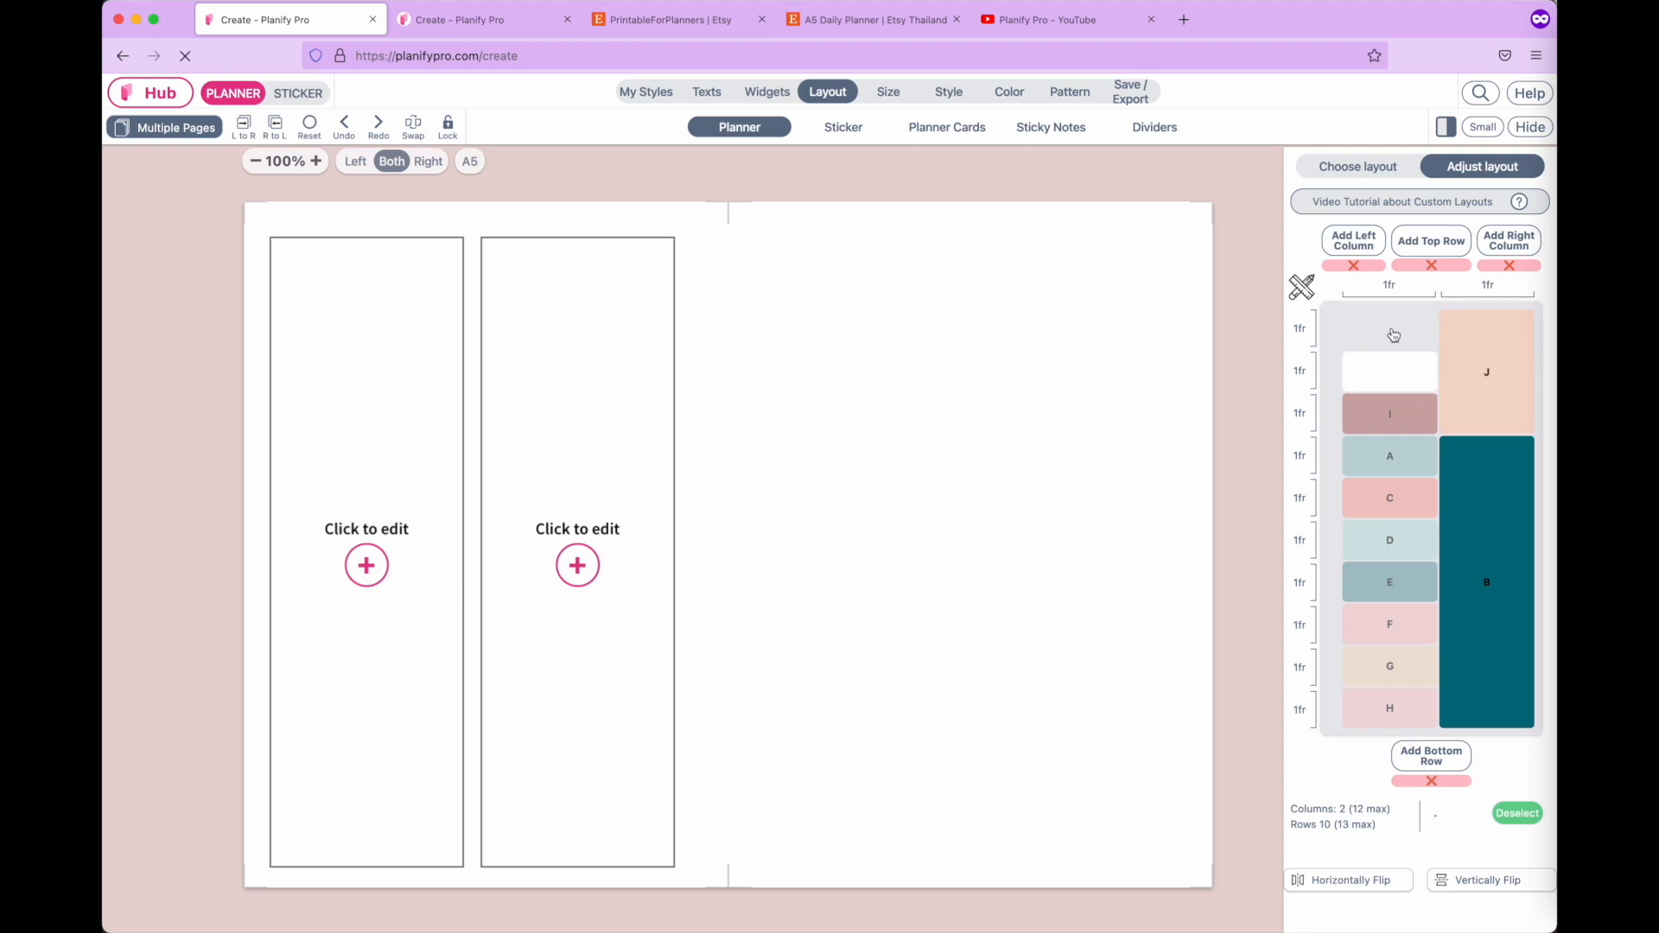
Remove rows from the top of the layout grid until one remains, and remove the right column.
click(1439, 270)
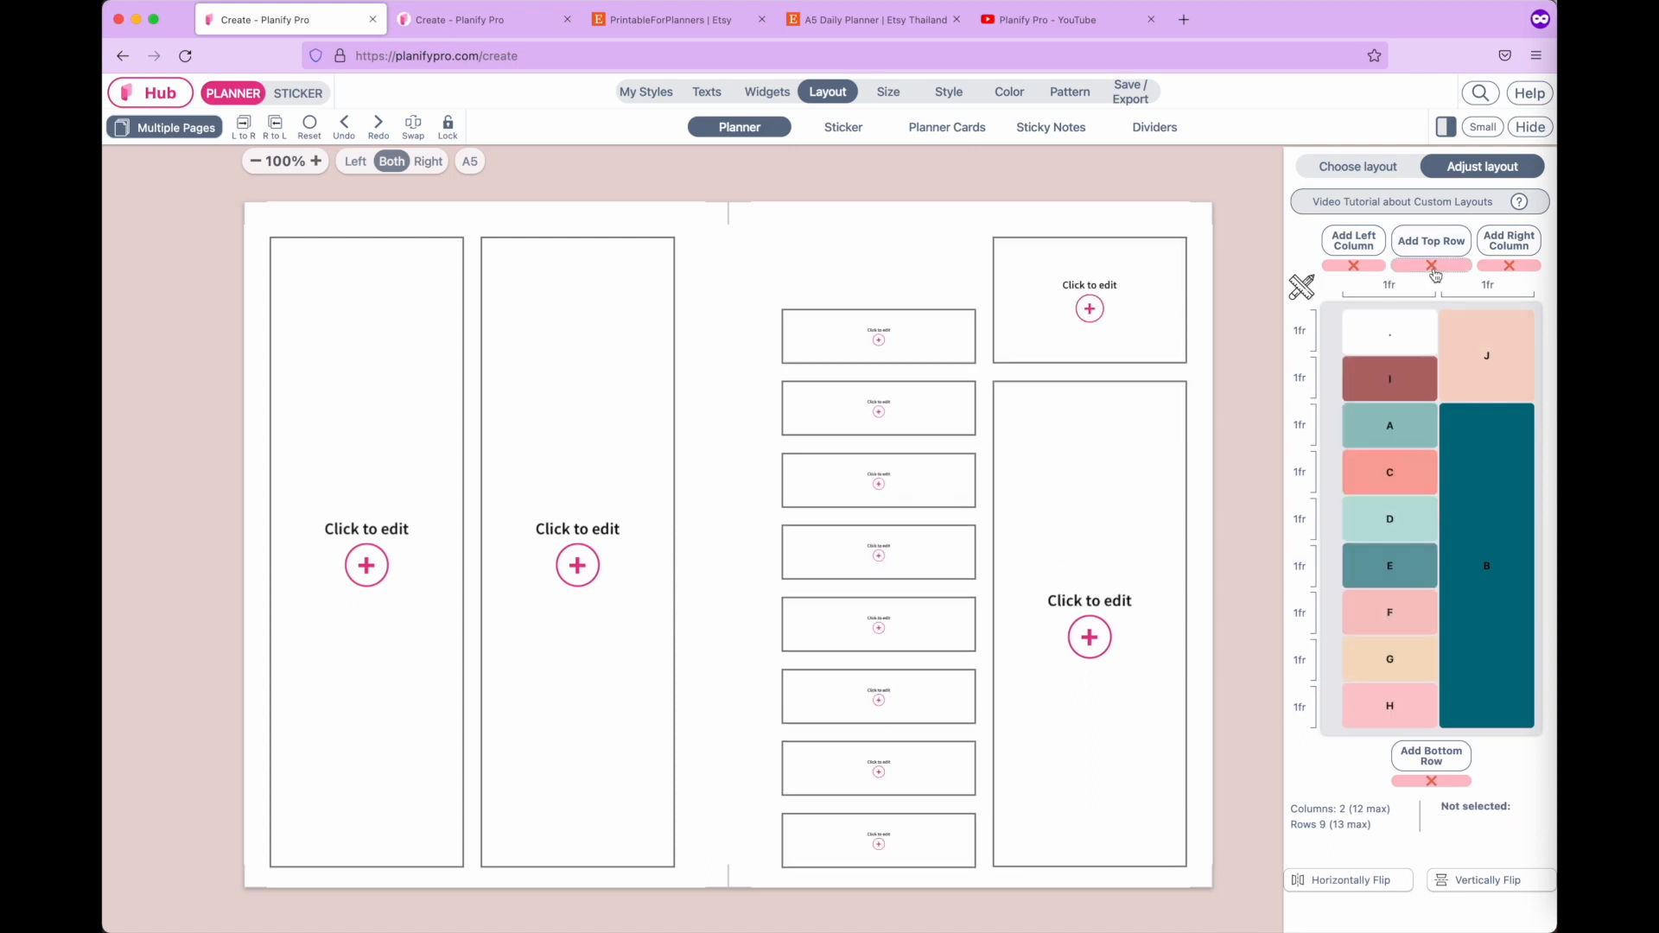
click(1437, 270)
click(1436, 270)
click(1436, 270)
click(1435, 270)
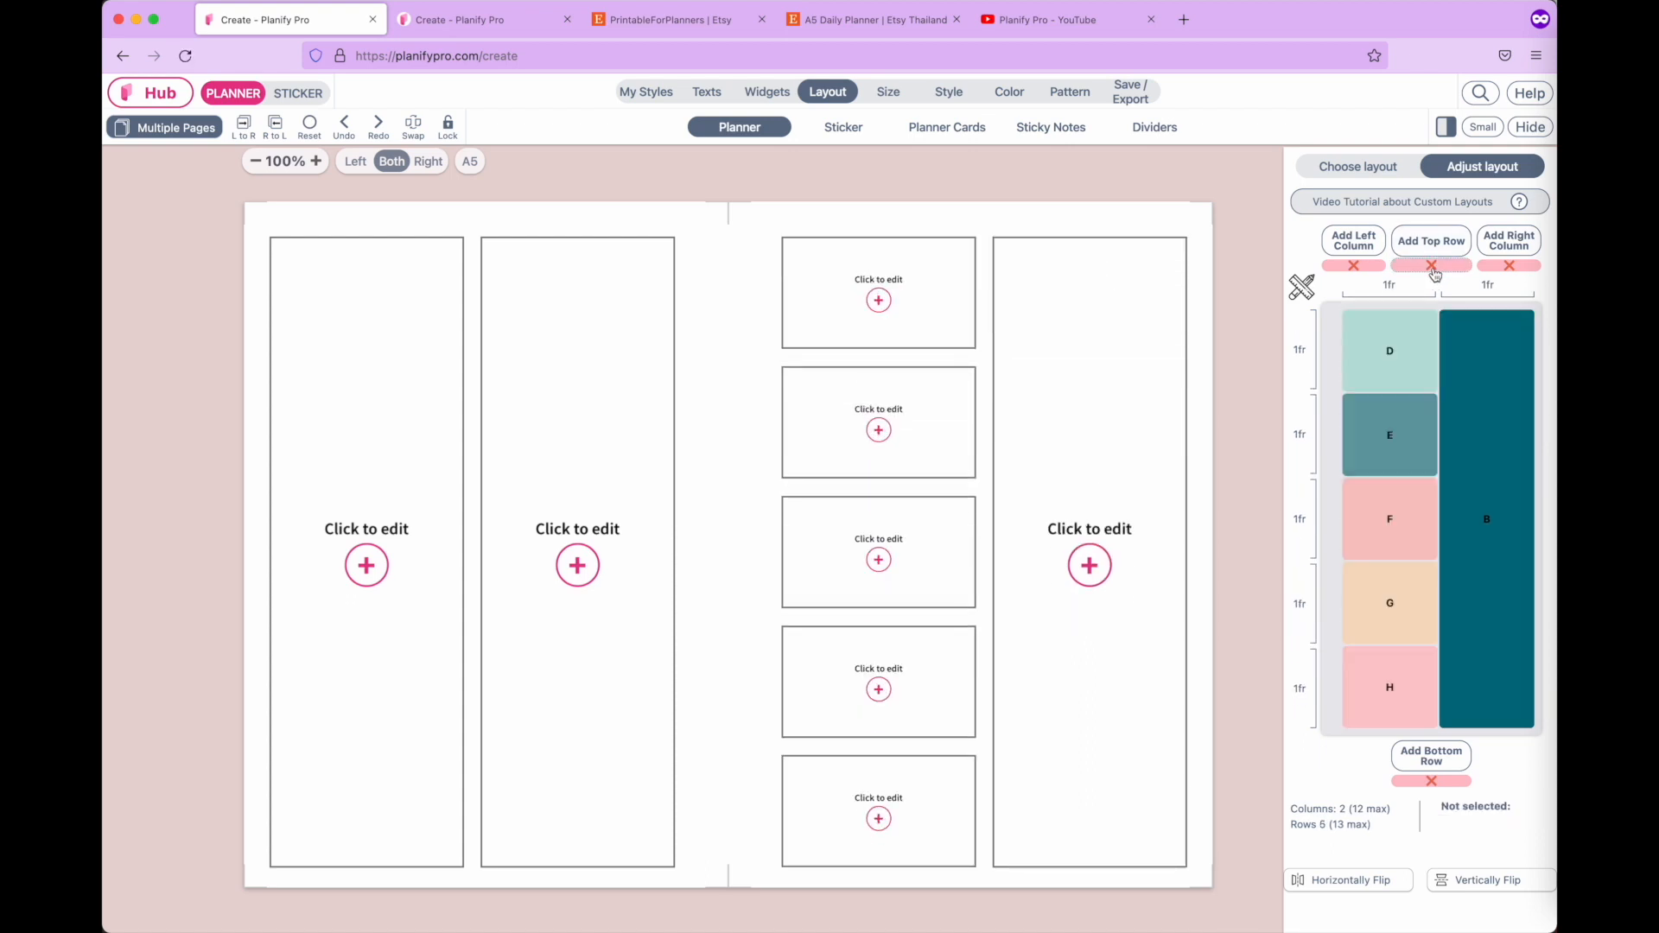
click(1435, 270)
click(1434, 270)
click(1435, 270)
click(1434, 270)
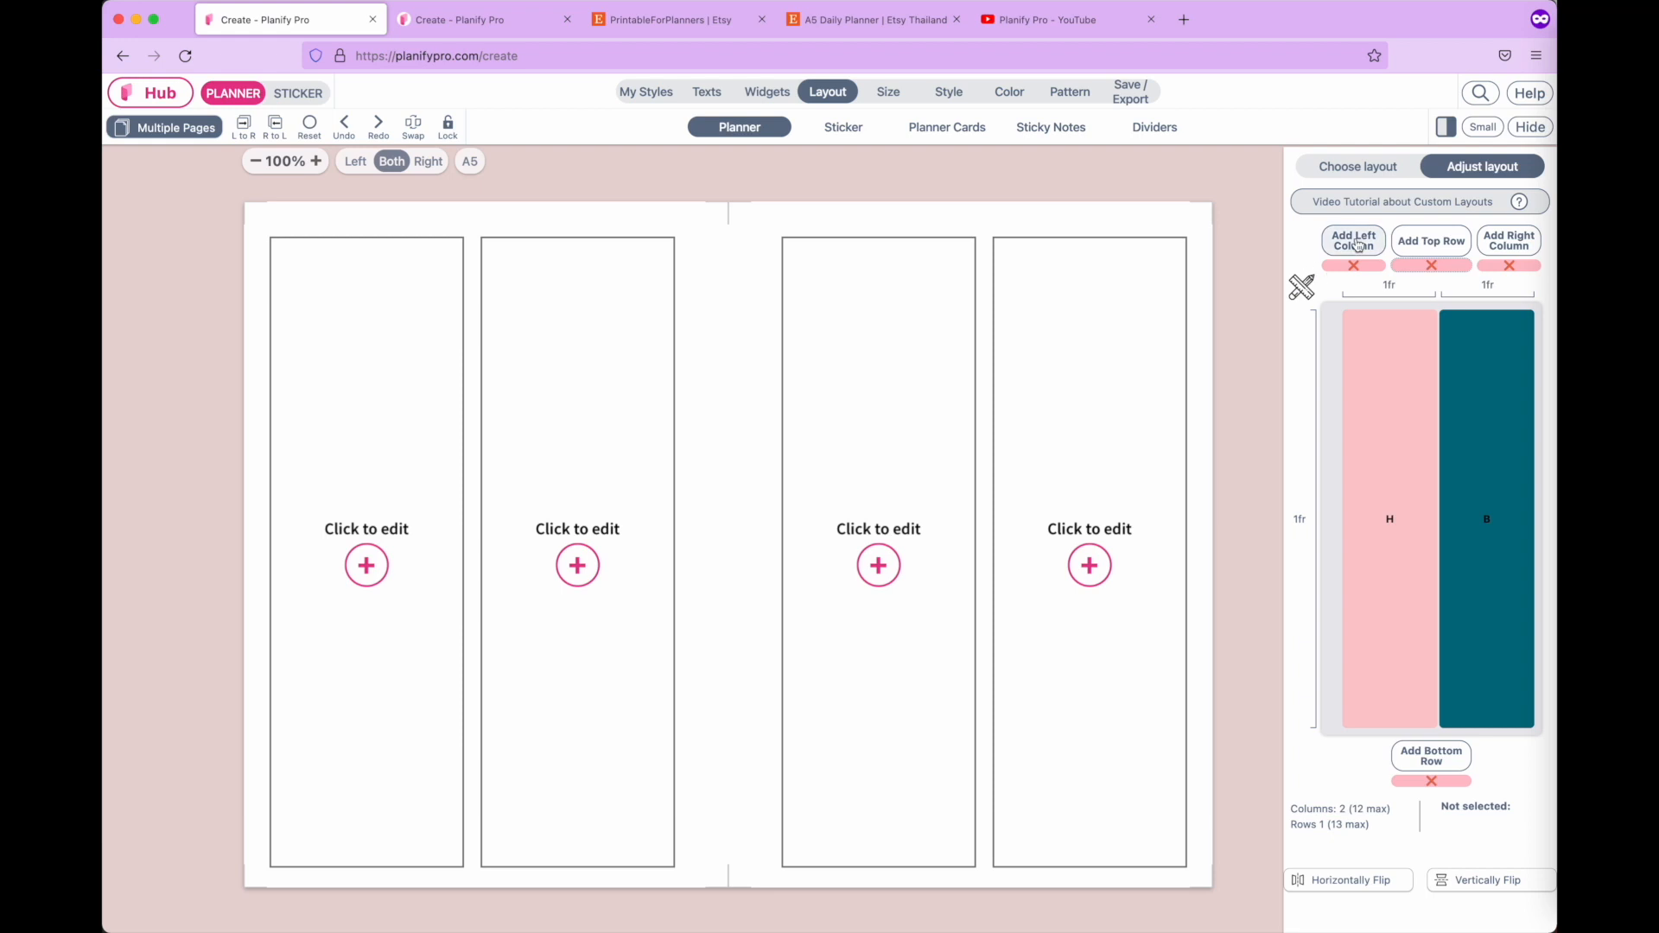
click(1511, 269)
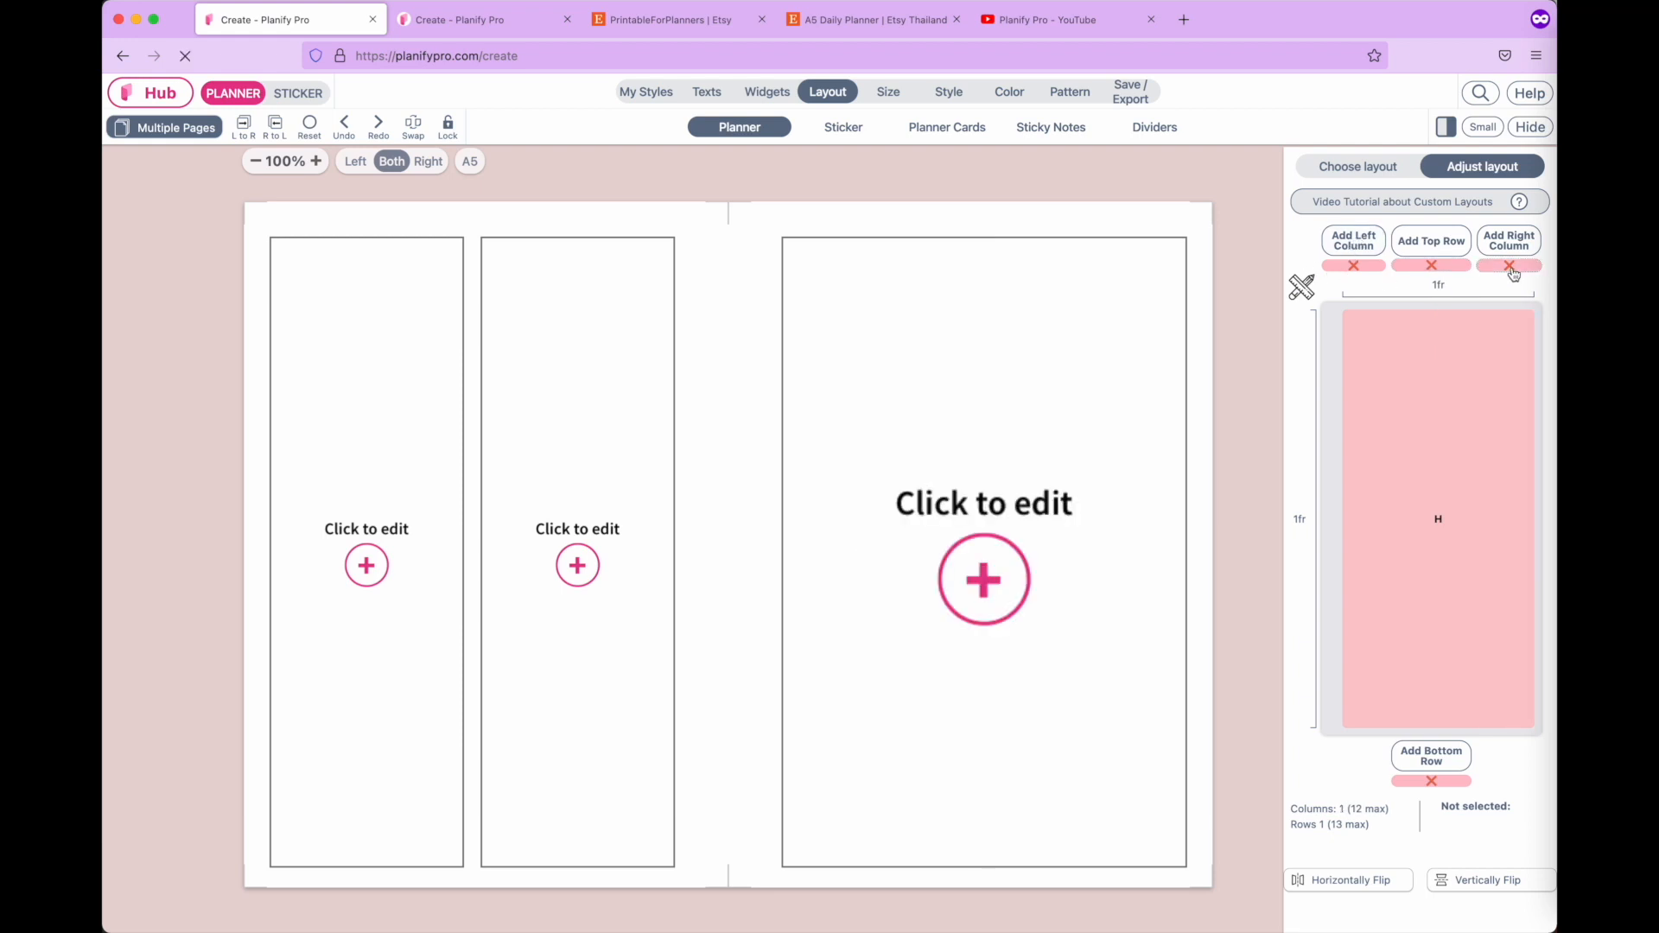
Add four top rows and a right column to make a grid of two columns by five rows.
click(1432, 241)
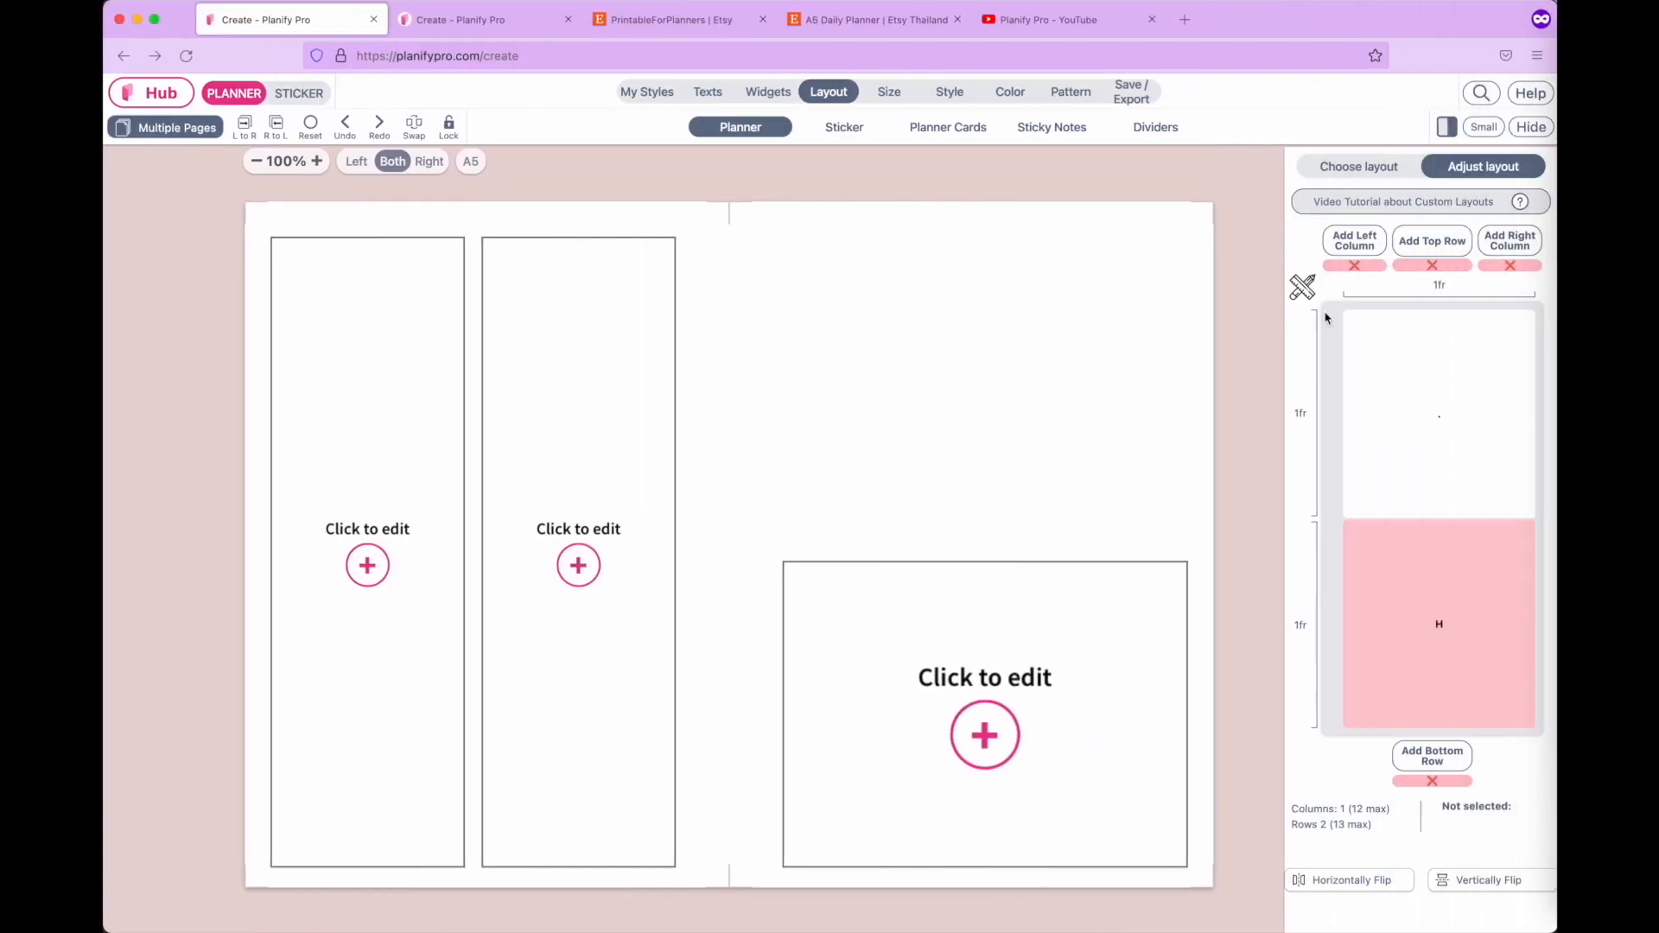
click(1511, 241)
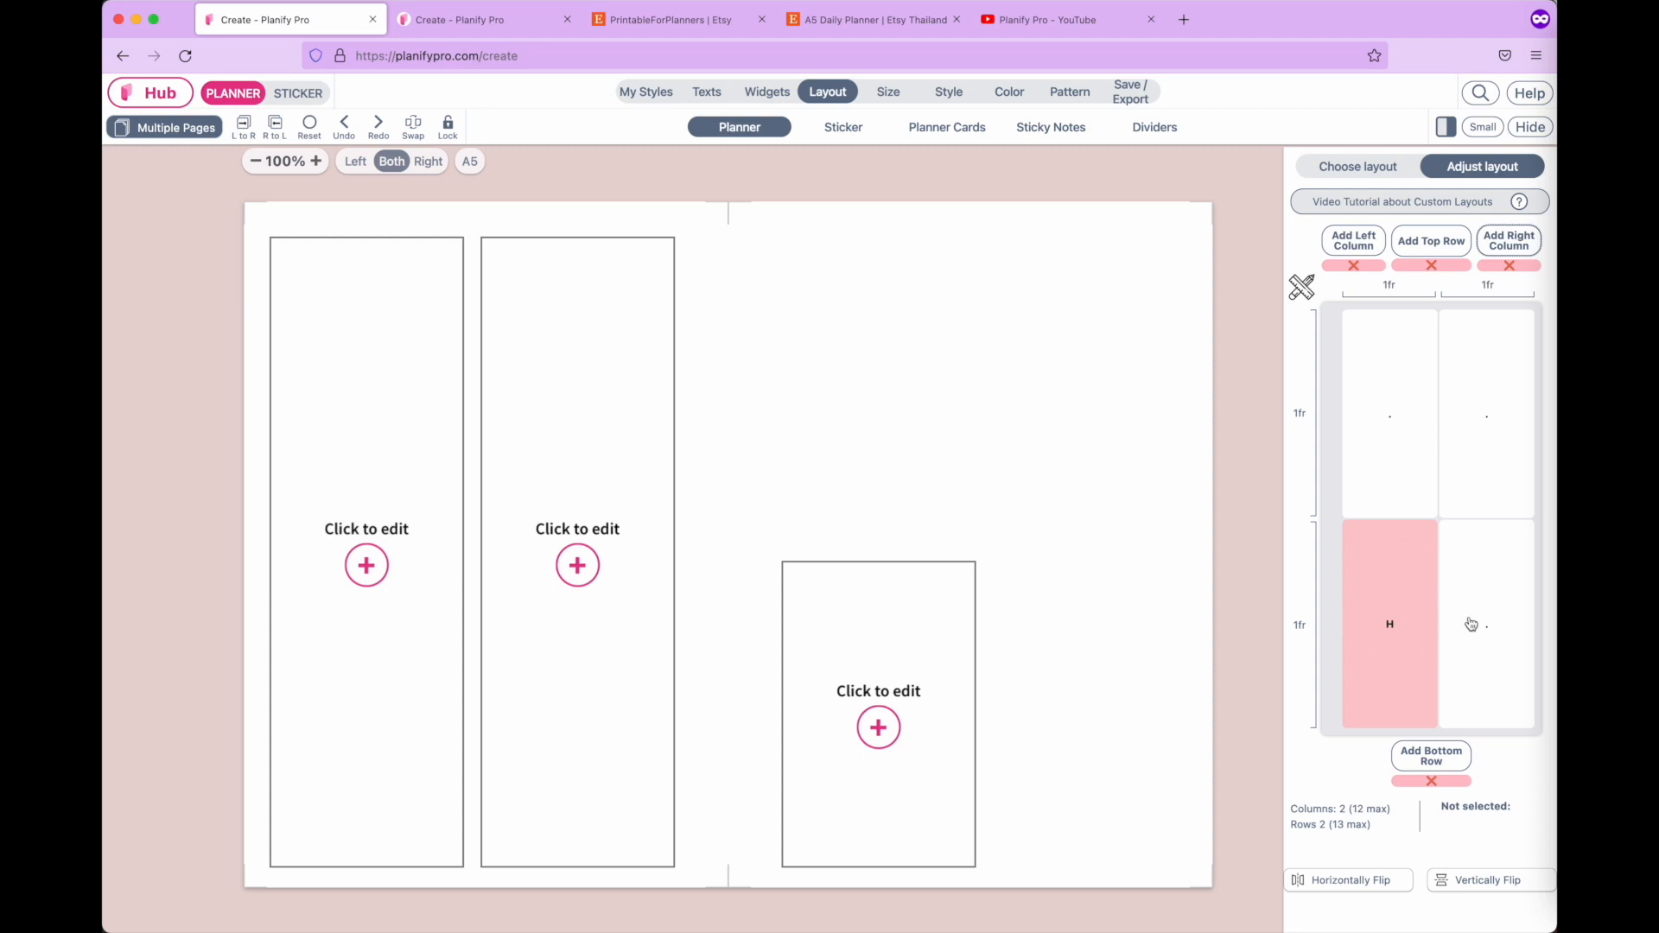
click(1432, 247)
click(1432, 247)
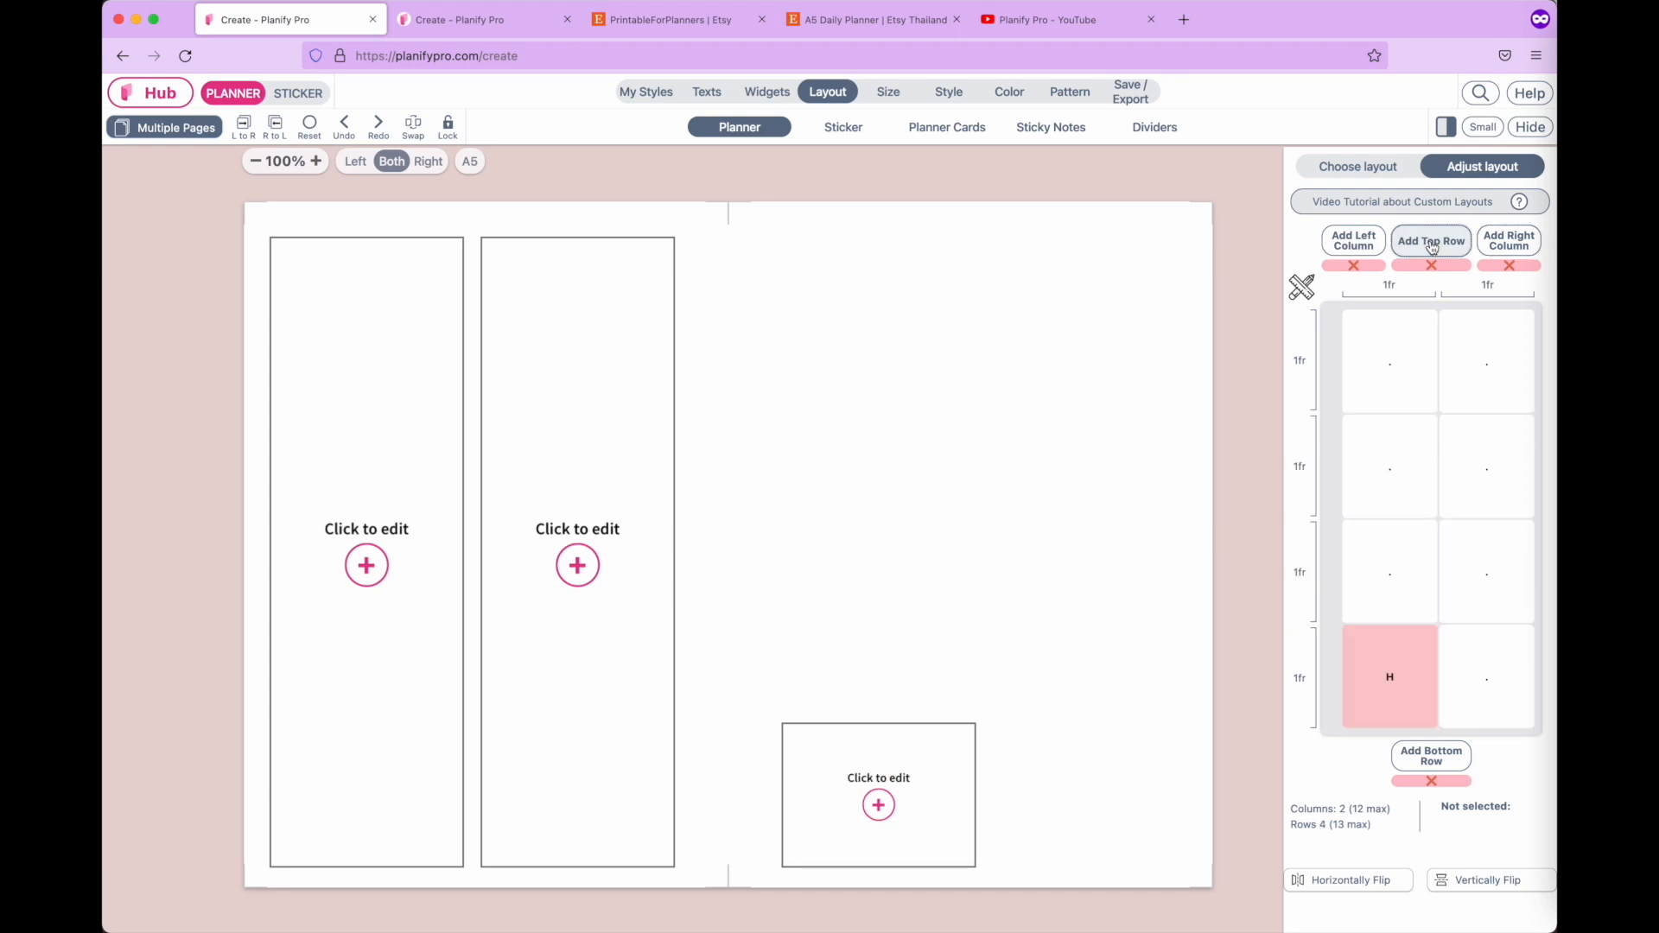
click(1432, 246)
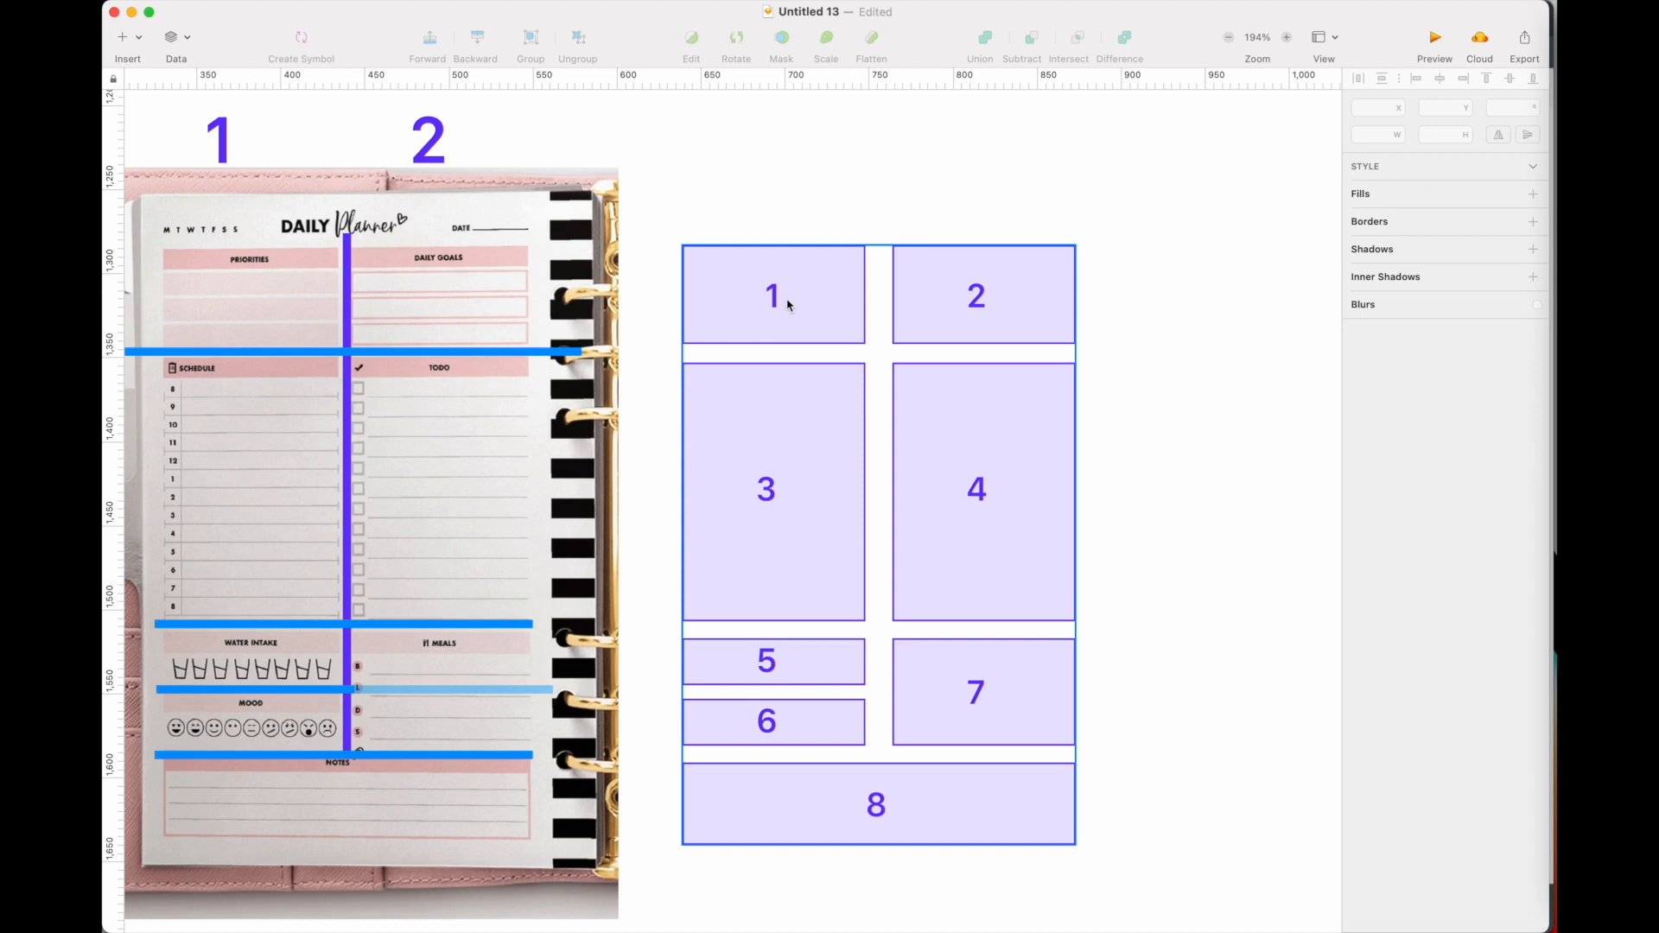
After comparing with the Sketch diagram, add a box in both cells of the layout grid's first row.
key(ctrl+Right)
key(ctrl+Right)
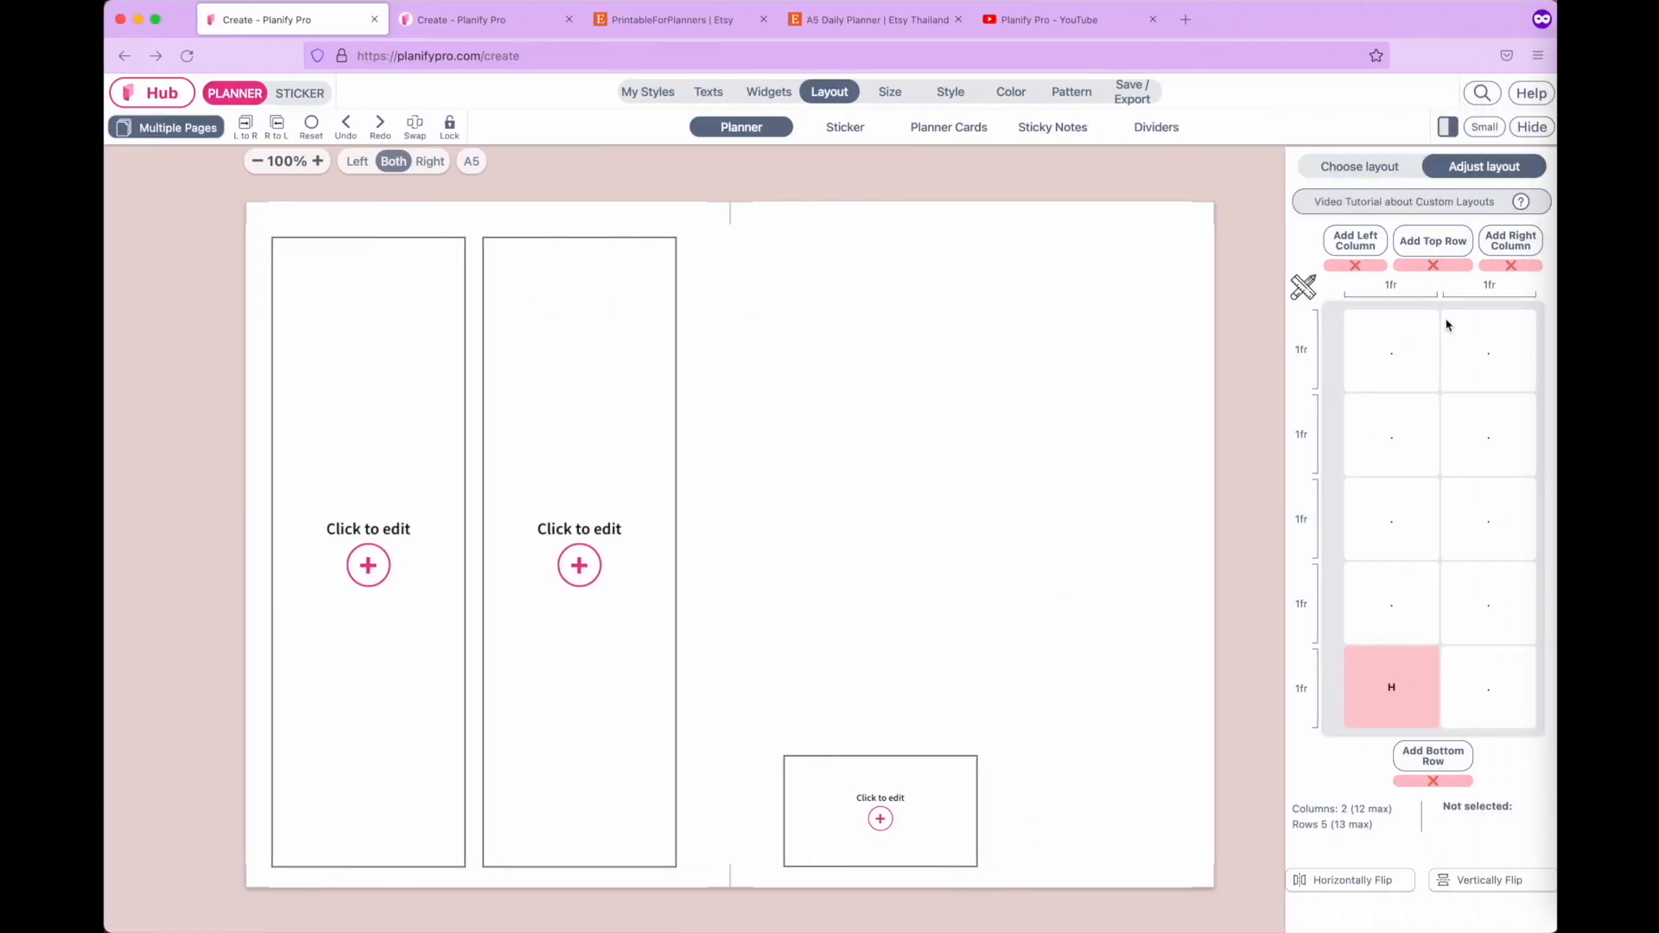
click(1386, 361)
click(1486, 353)
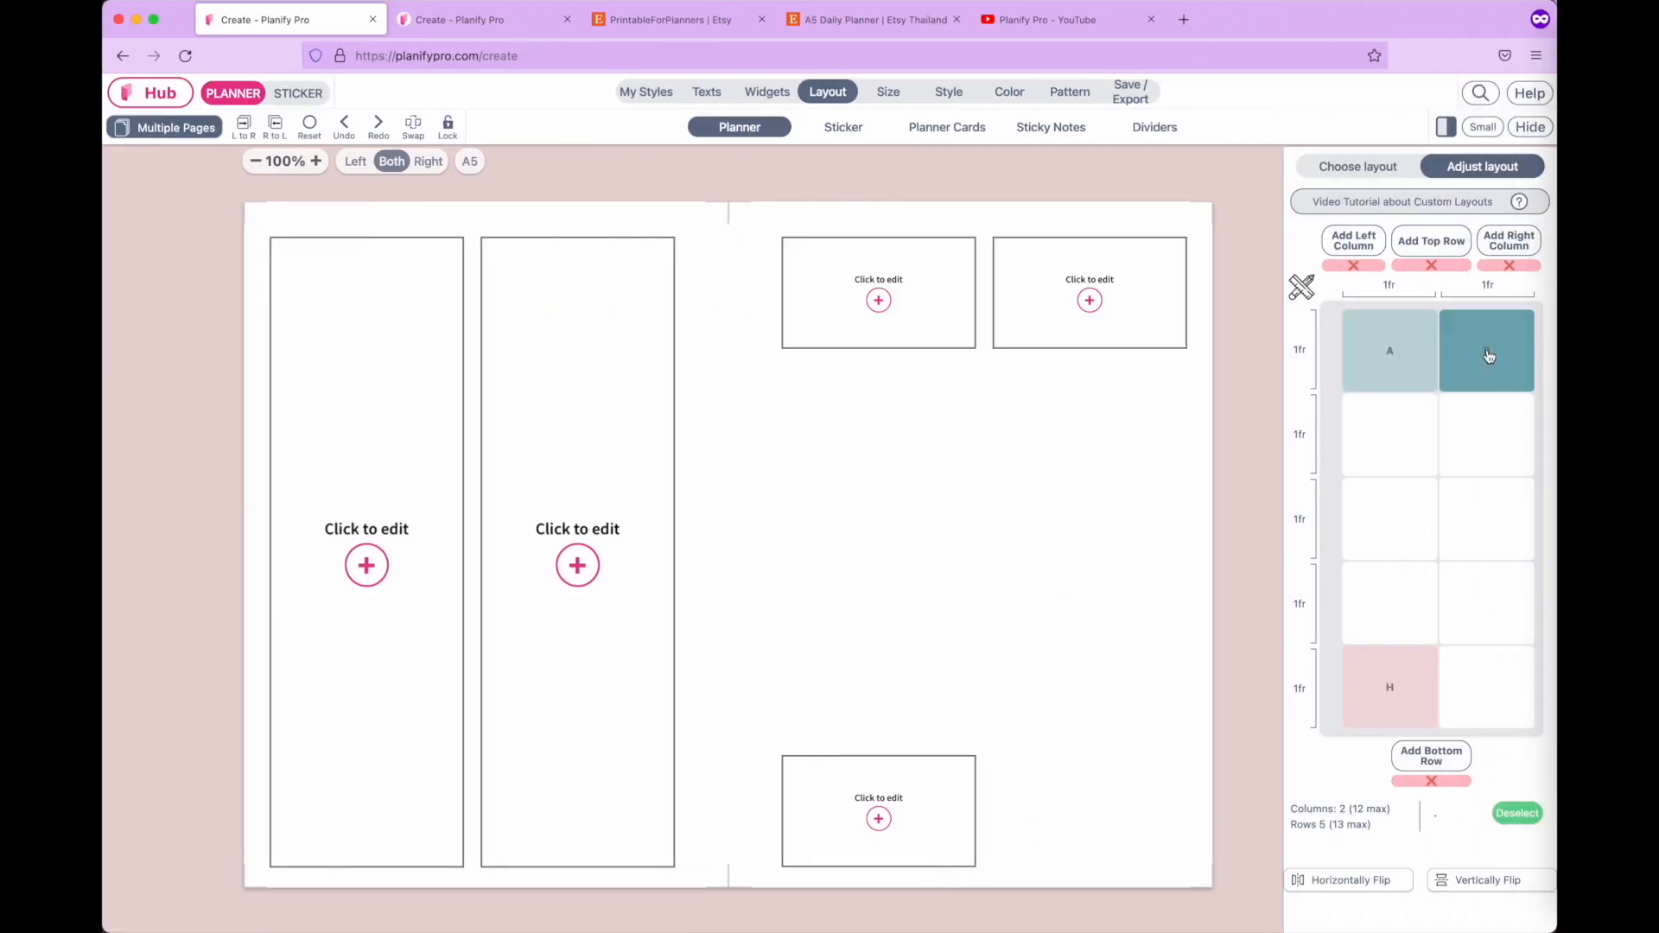
Check boxes 3 and 4 in the Sketch diagram and add matching boxes in both cells of the grid's second row.
key(ctrl+Left)
key(ctrl+Left)
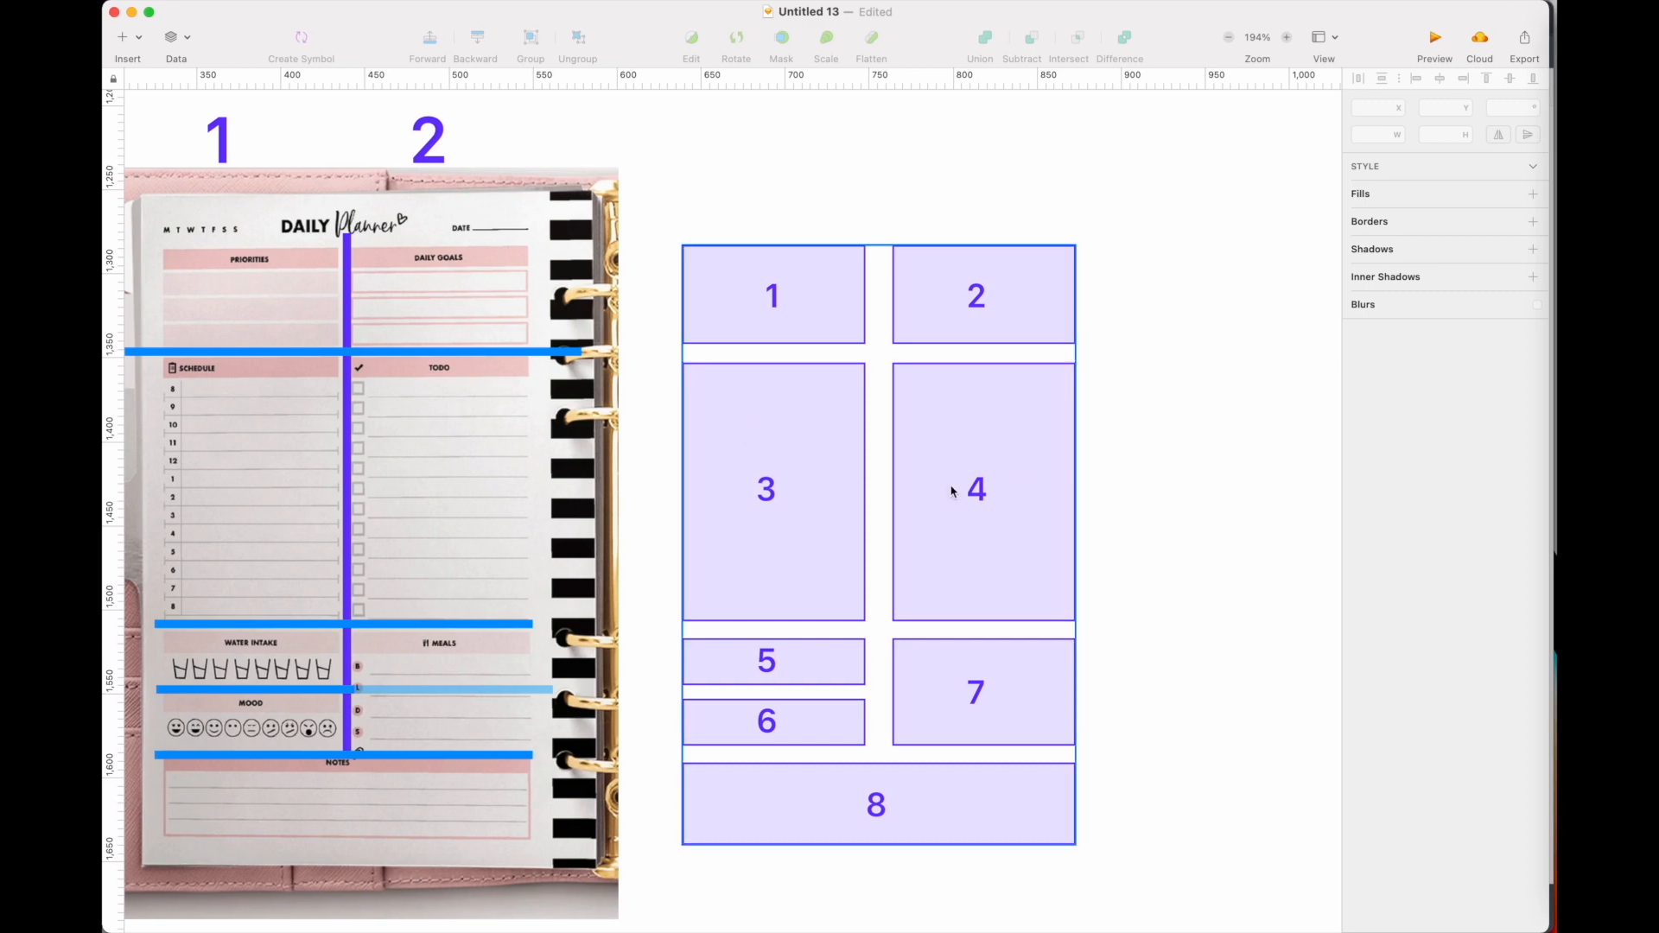
key(ctrl+Right)
key(ctrl+Right)
click(1390, 435)
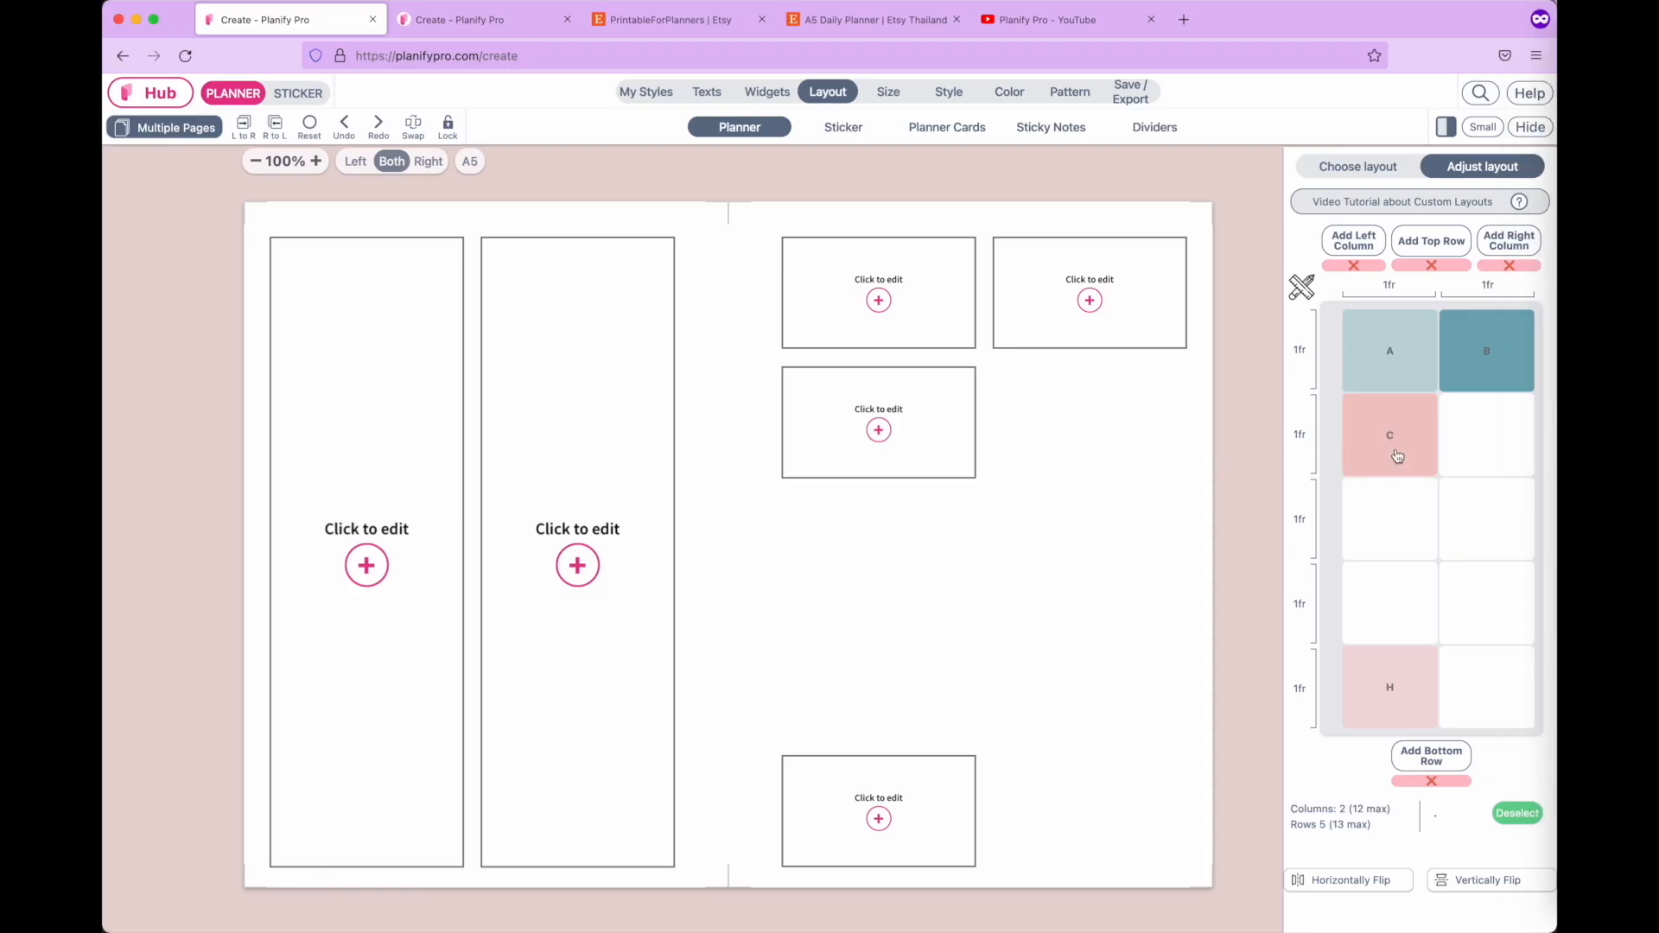
click(1484, 445)
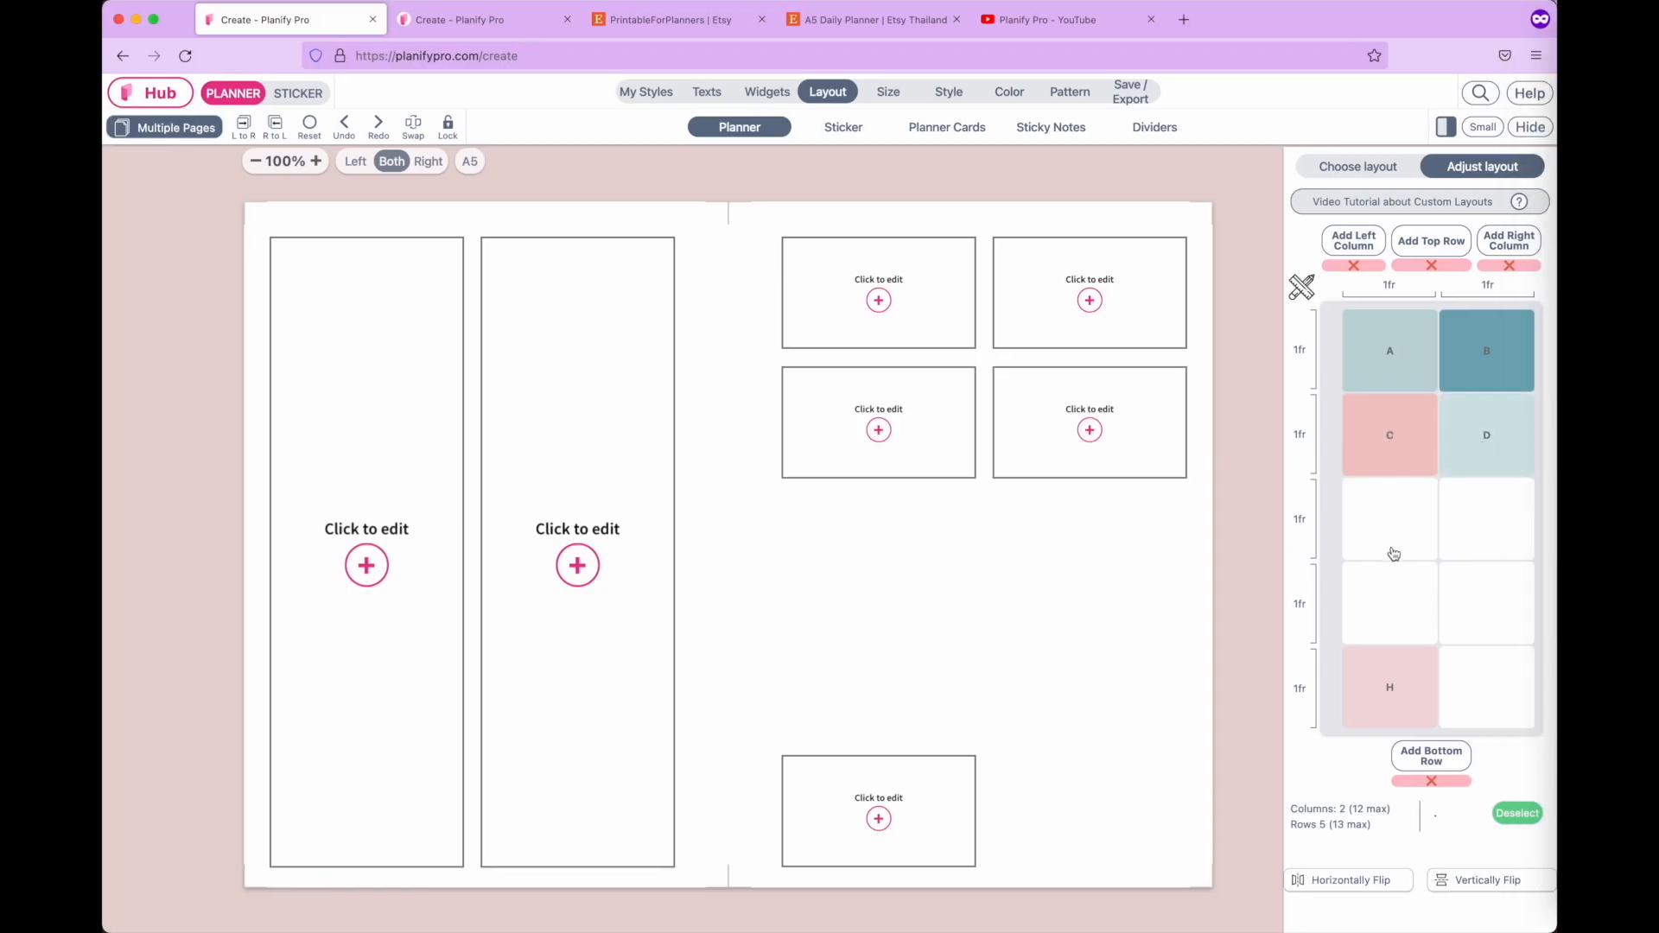
Check boxes 5 and 6 in the Sketch diagram and add matching boxes in the left column's third and fourth rows.
key(ctrl+Left)
key(ctrl+Left)
click(805, 661)
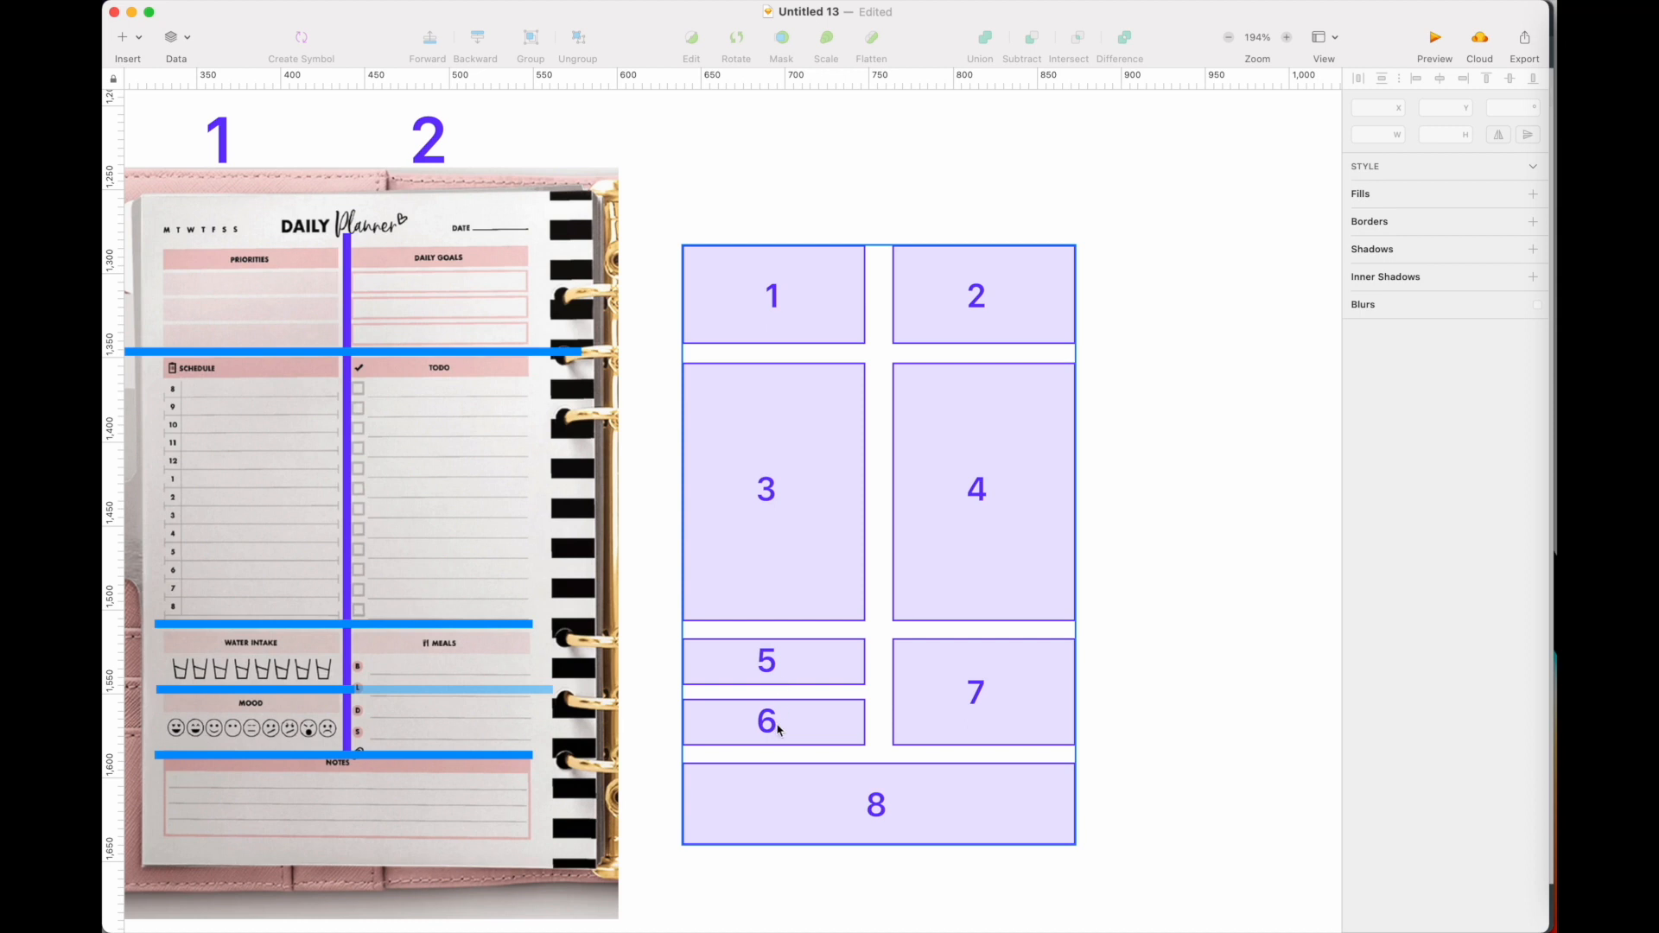
key(ctrl+Right)
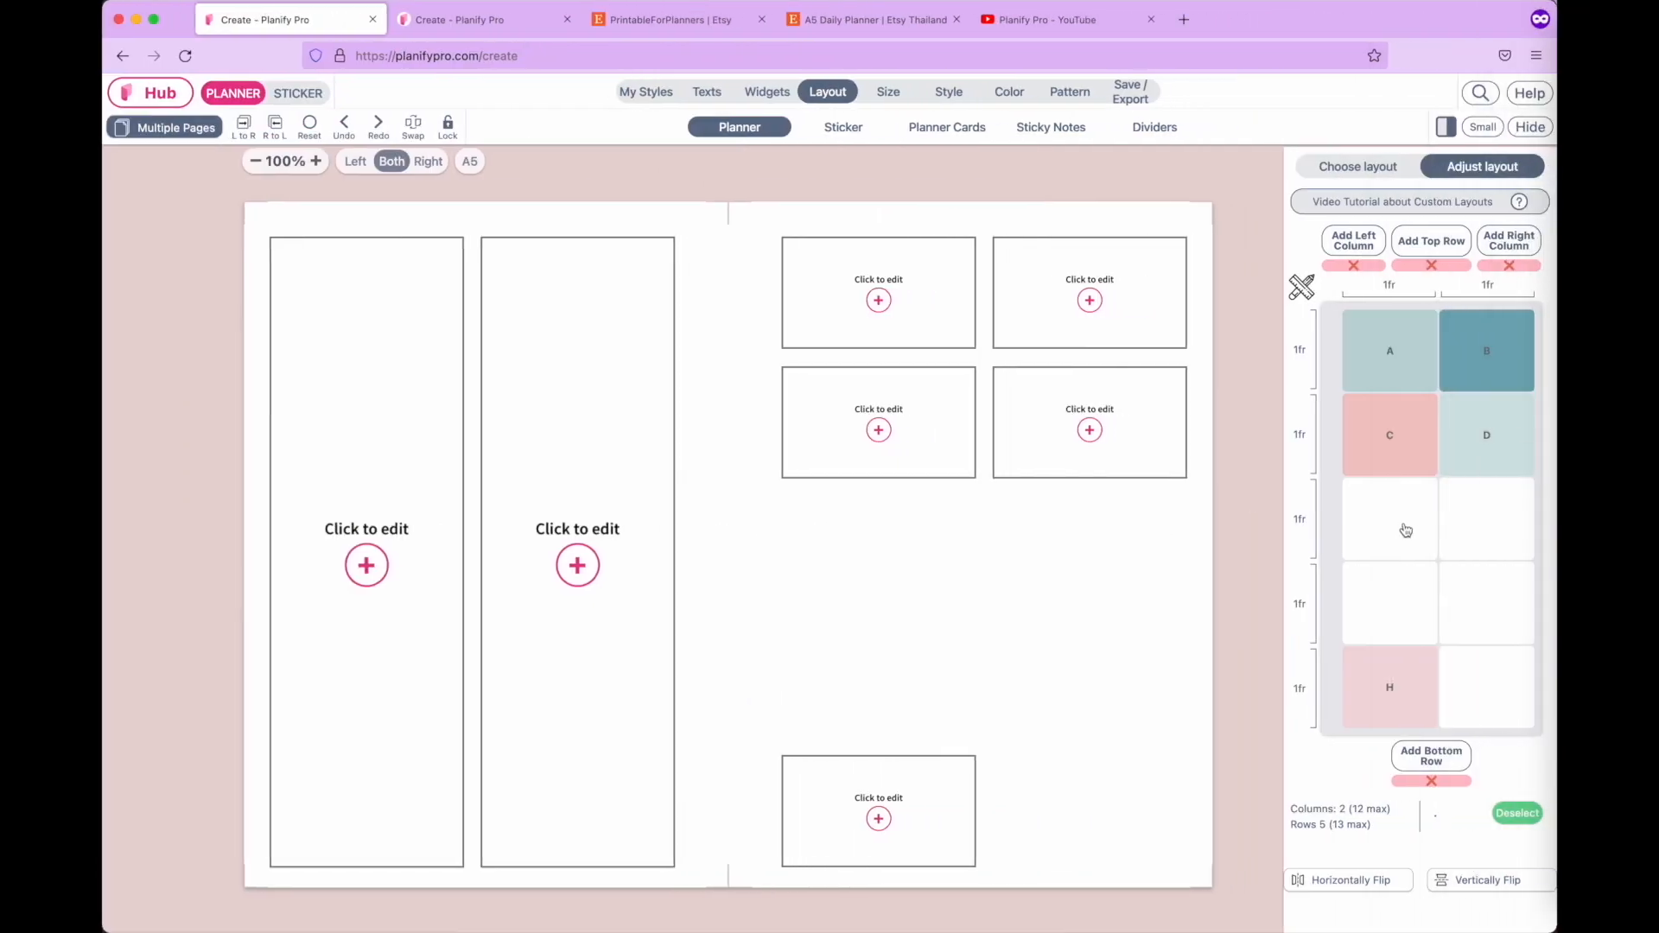
click(1374, 535)
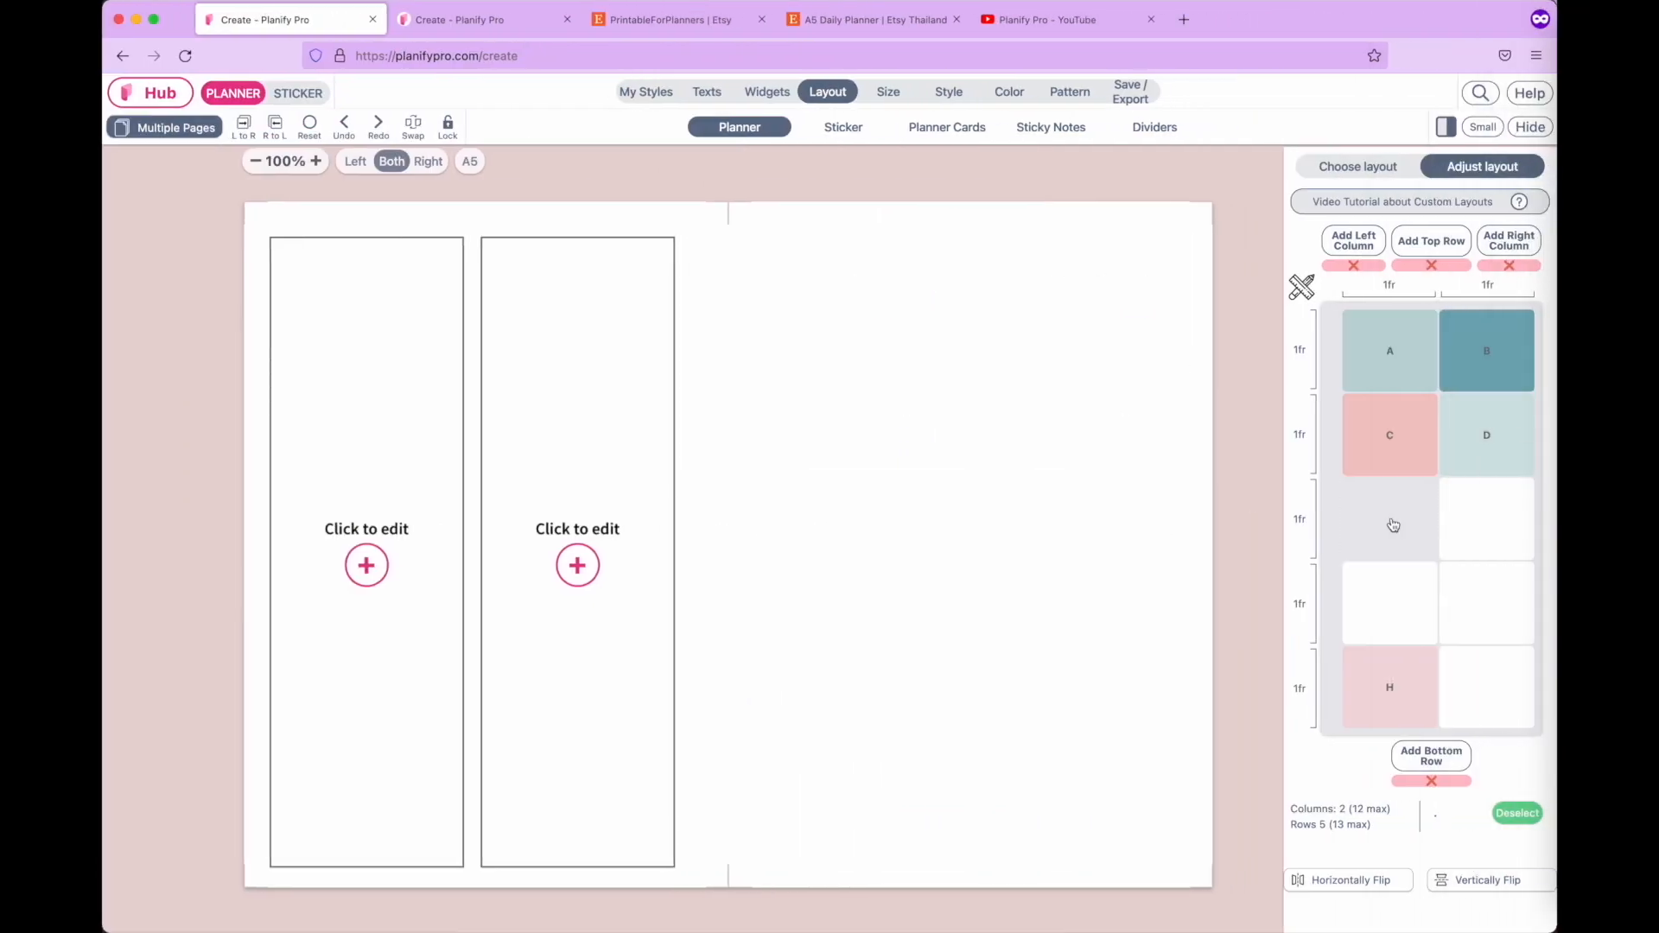
click(1386, 615)
Add a box in the right column's third row and extend it down over the fourth row.
click(1487, 519)
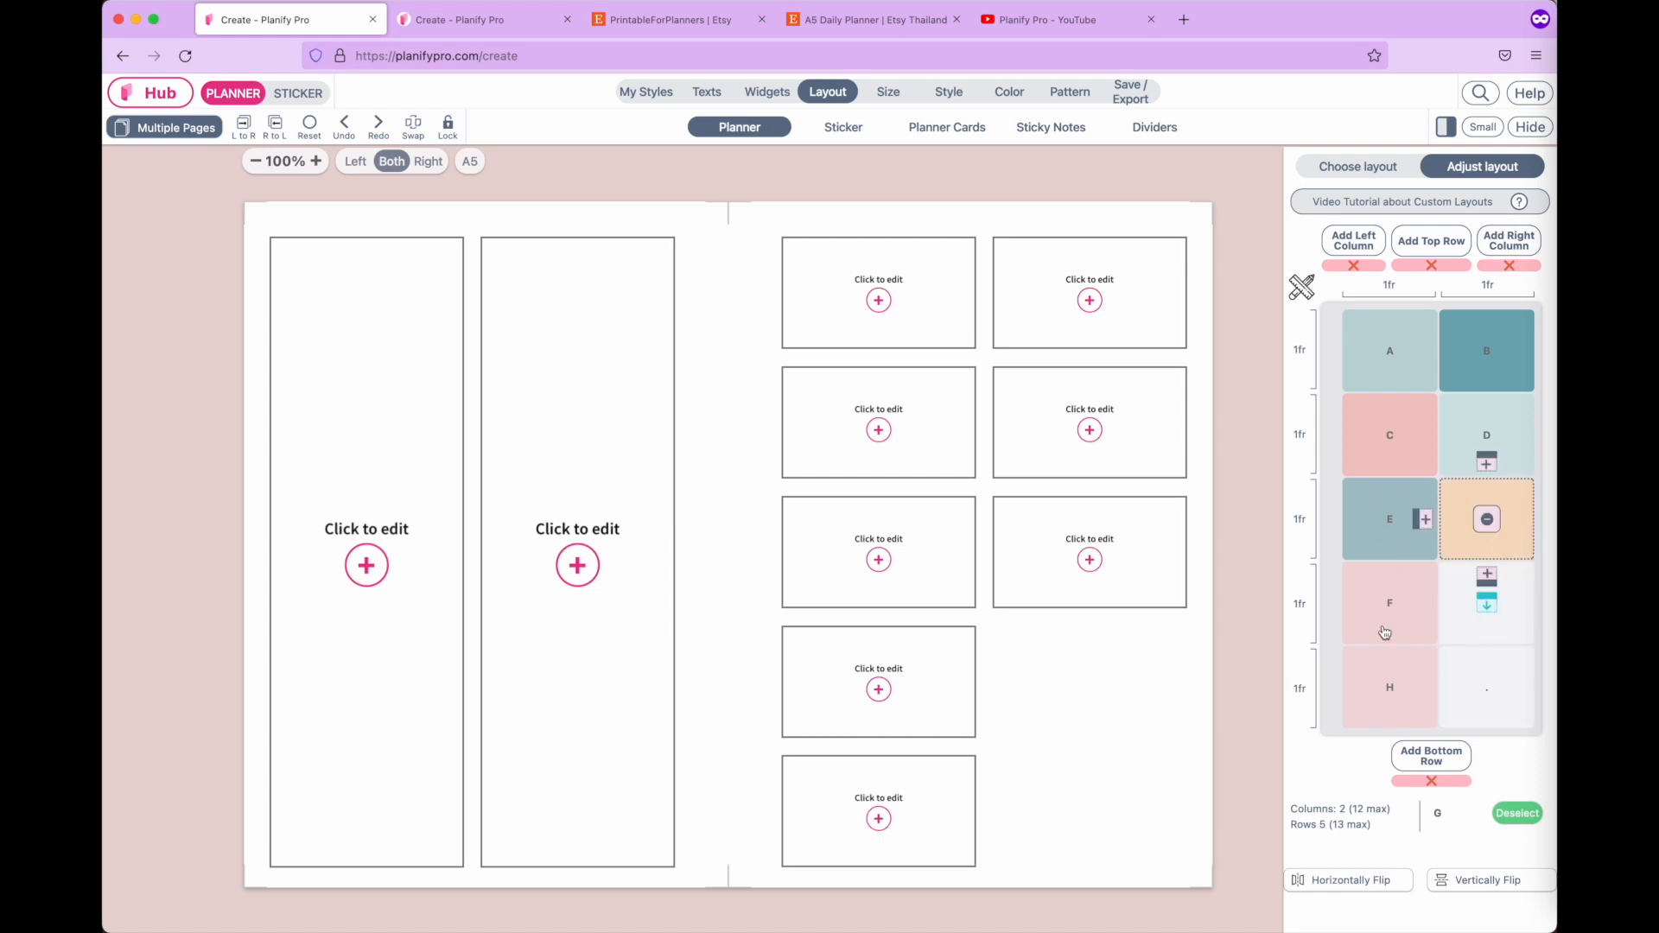
click(1487, 604)
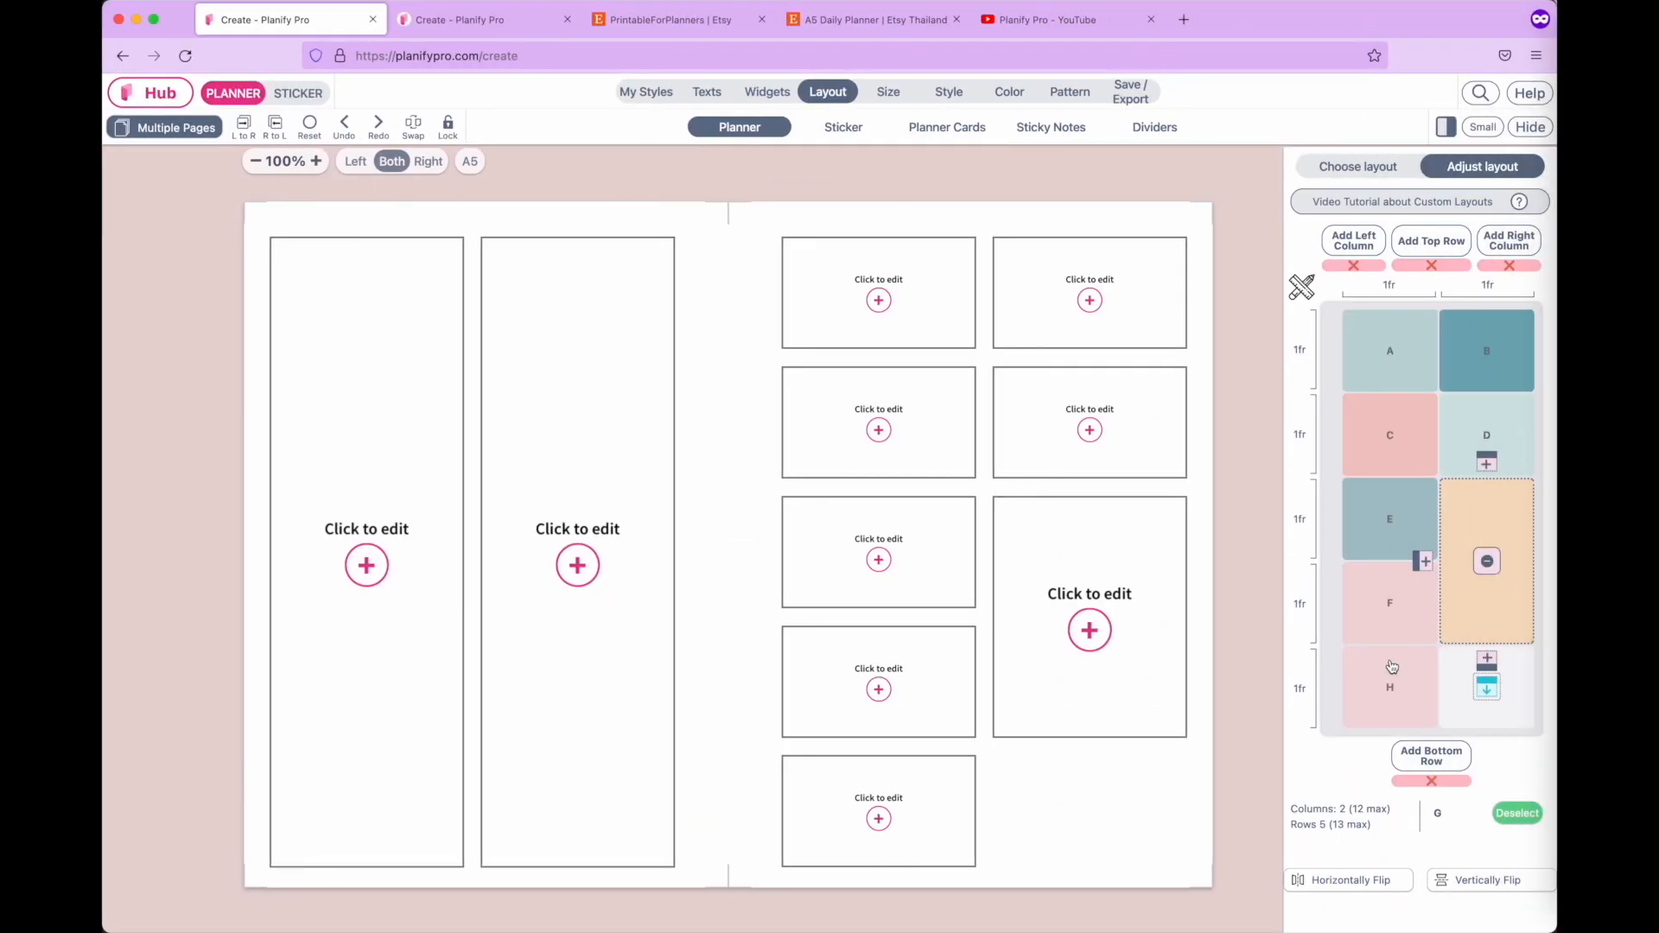
Extend the box in the left column's fifth row across both columns.
click(1391, 666)
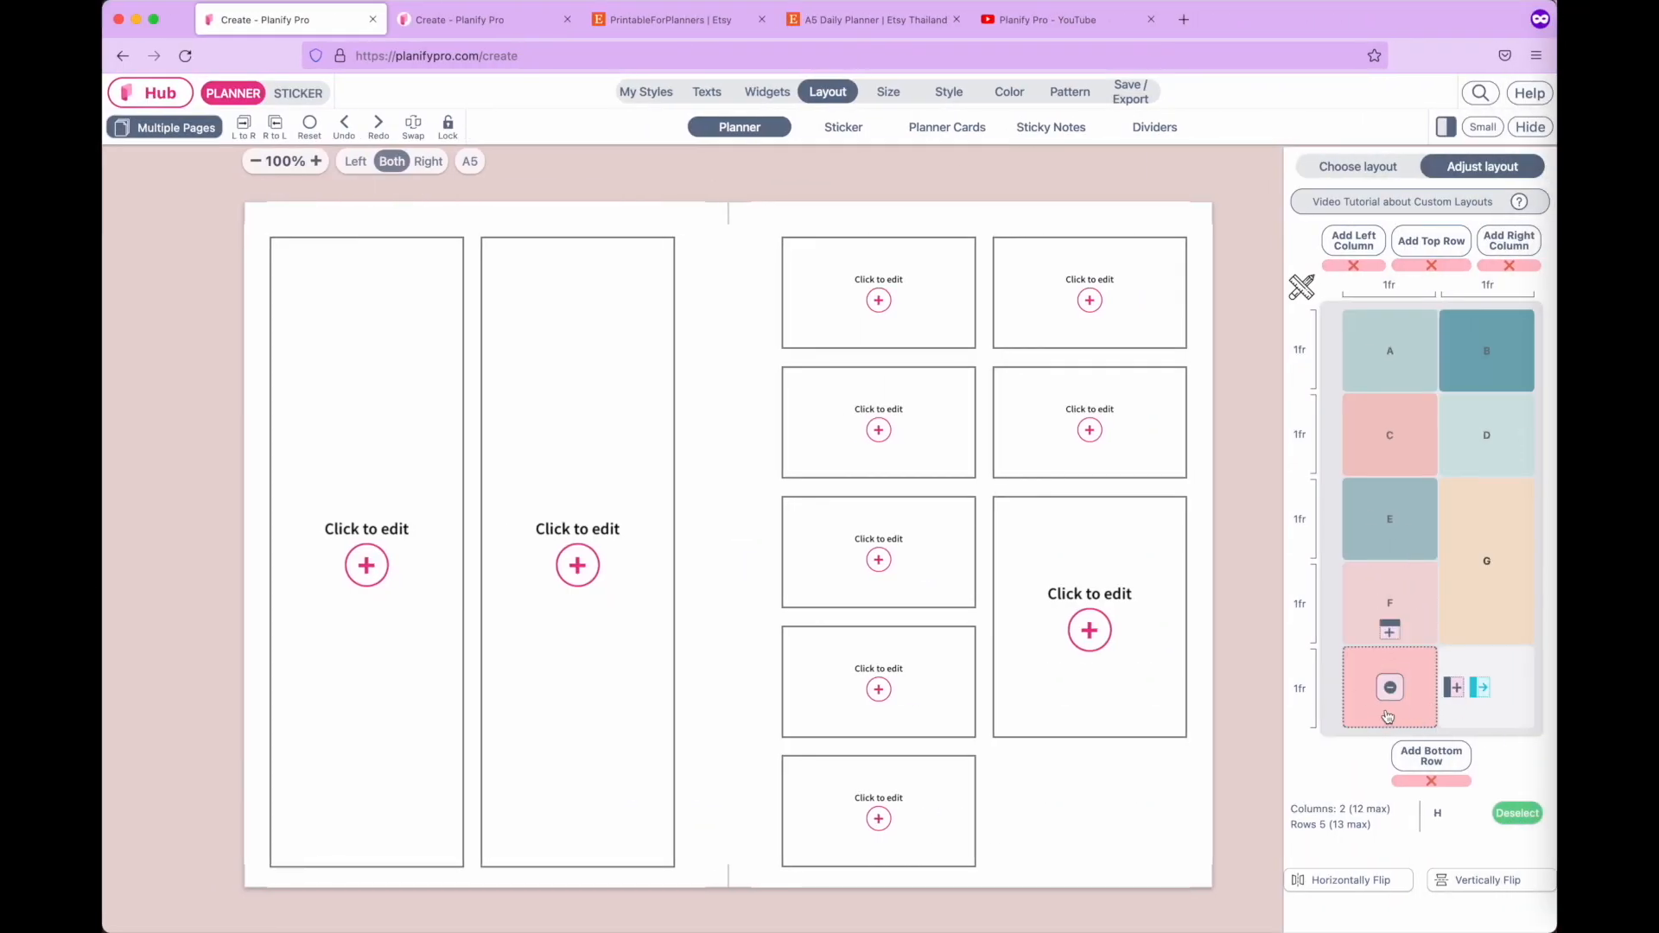
click(1481, 688)
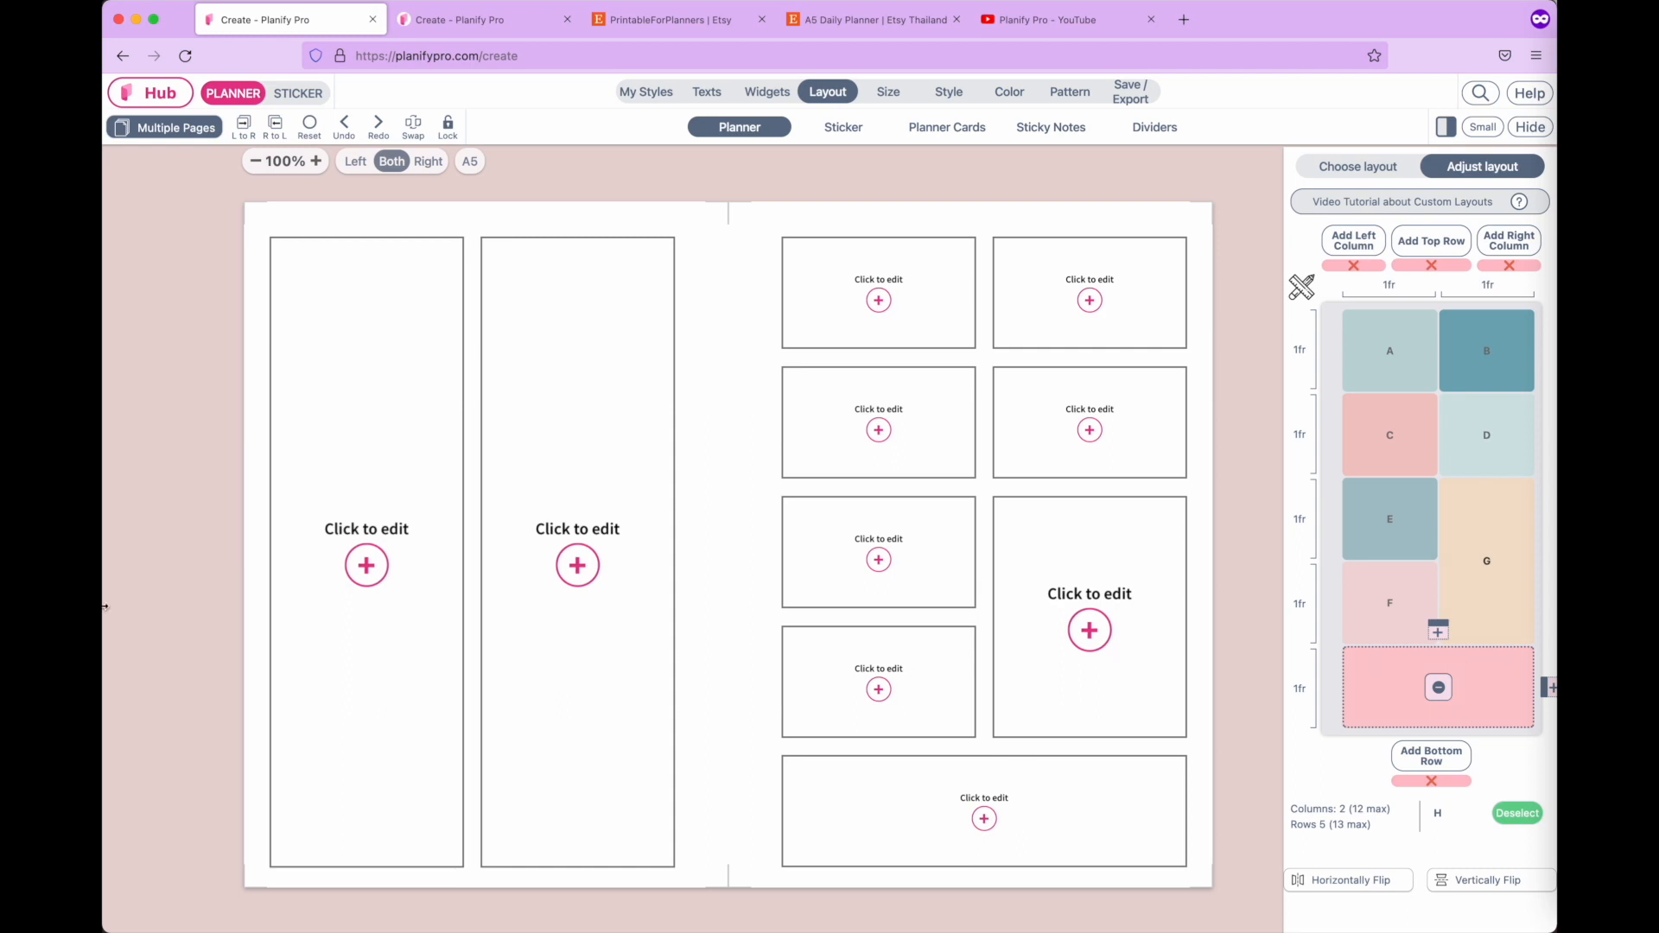
Narrow the browser window so the Sketch diagram is visible beside it, and show only the planner's right page.
drag(105, 606, 633, 607)
scroll(1100, 454, left, 5)
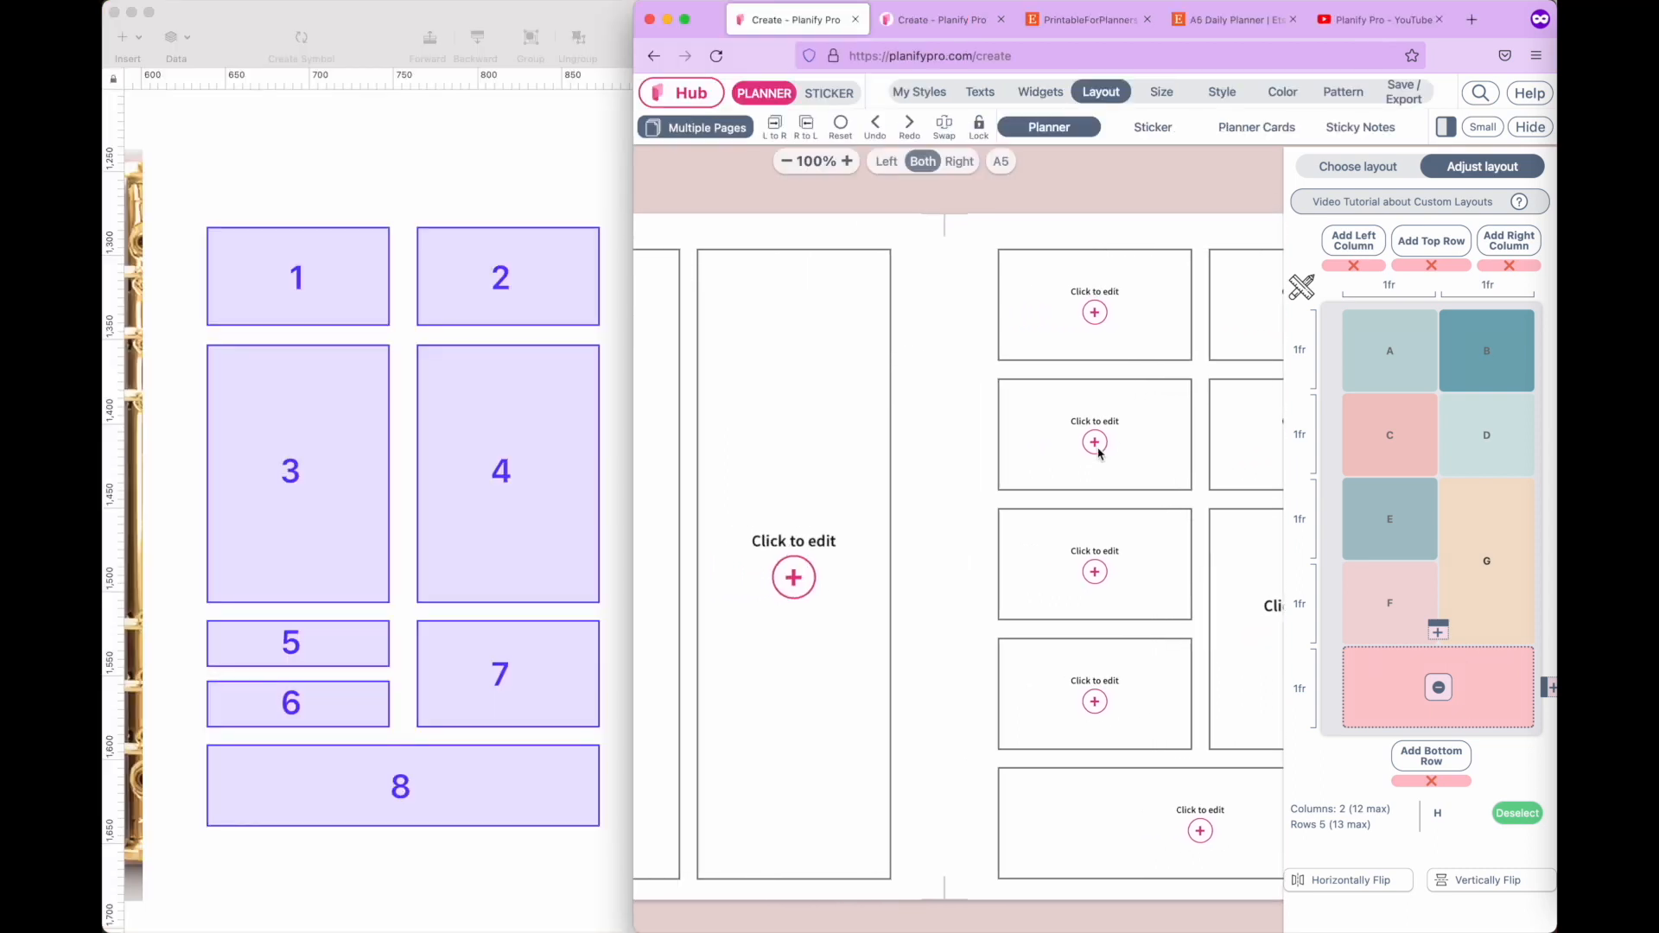
scroll(1101, 454, down, 5)
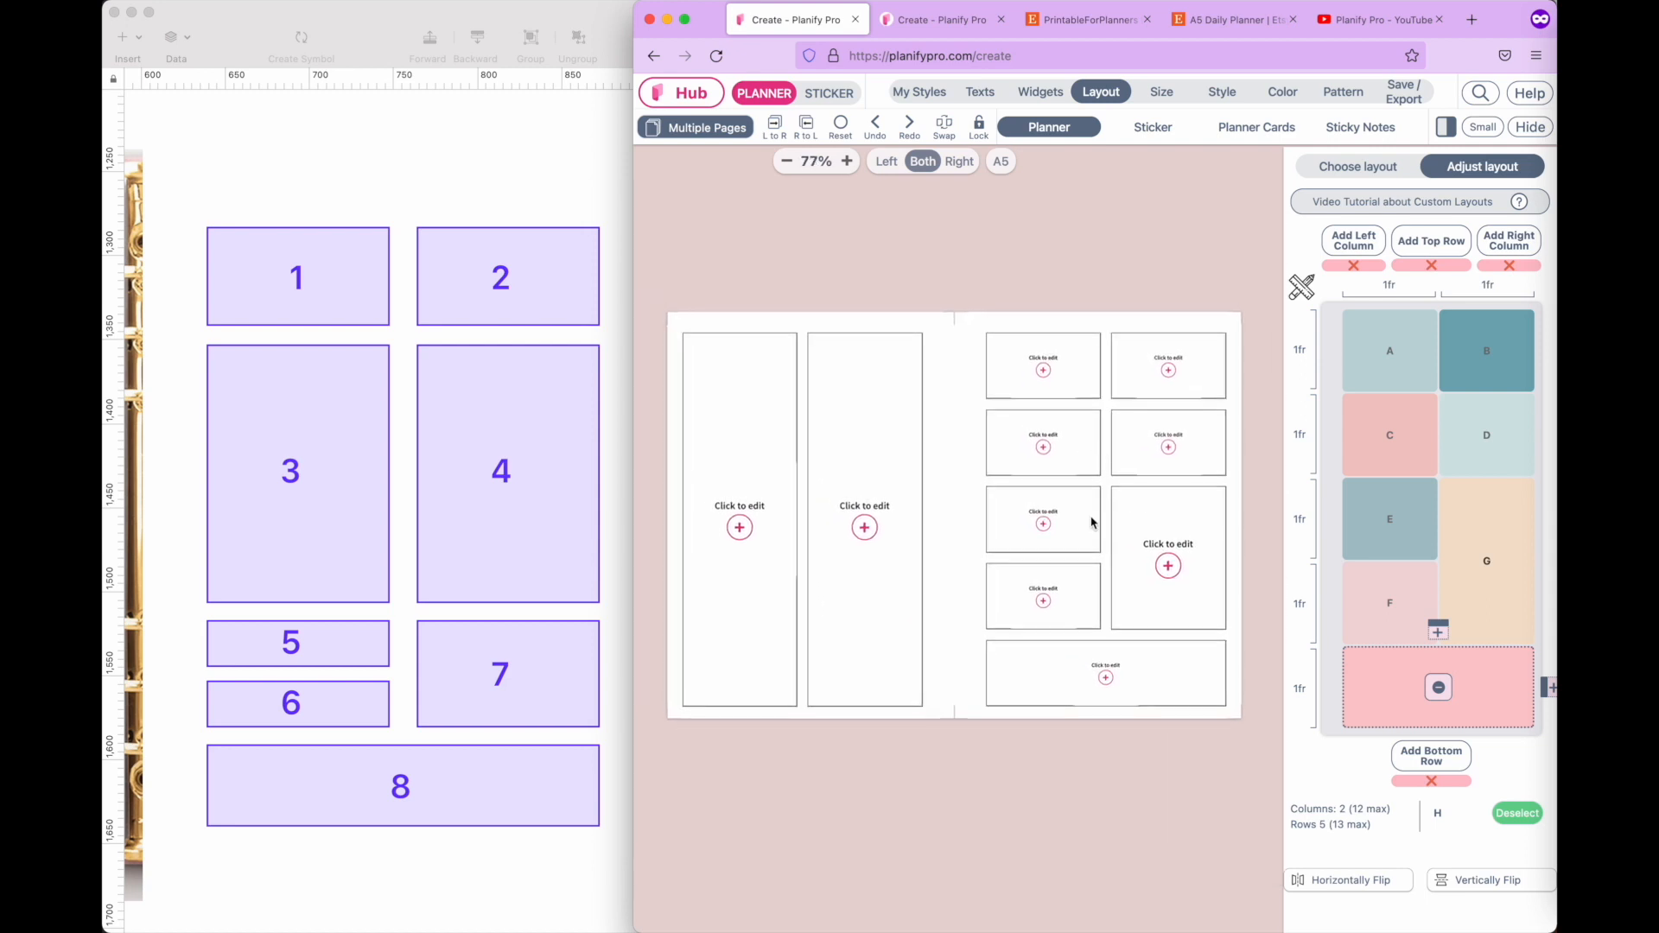
click(959, 162)
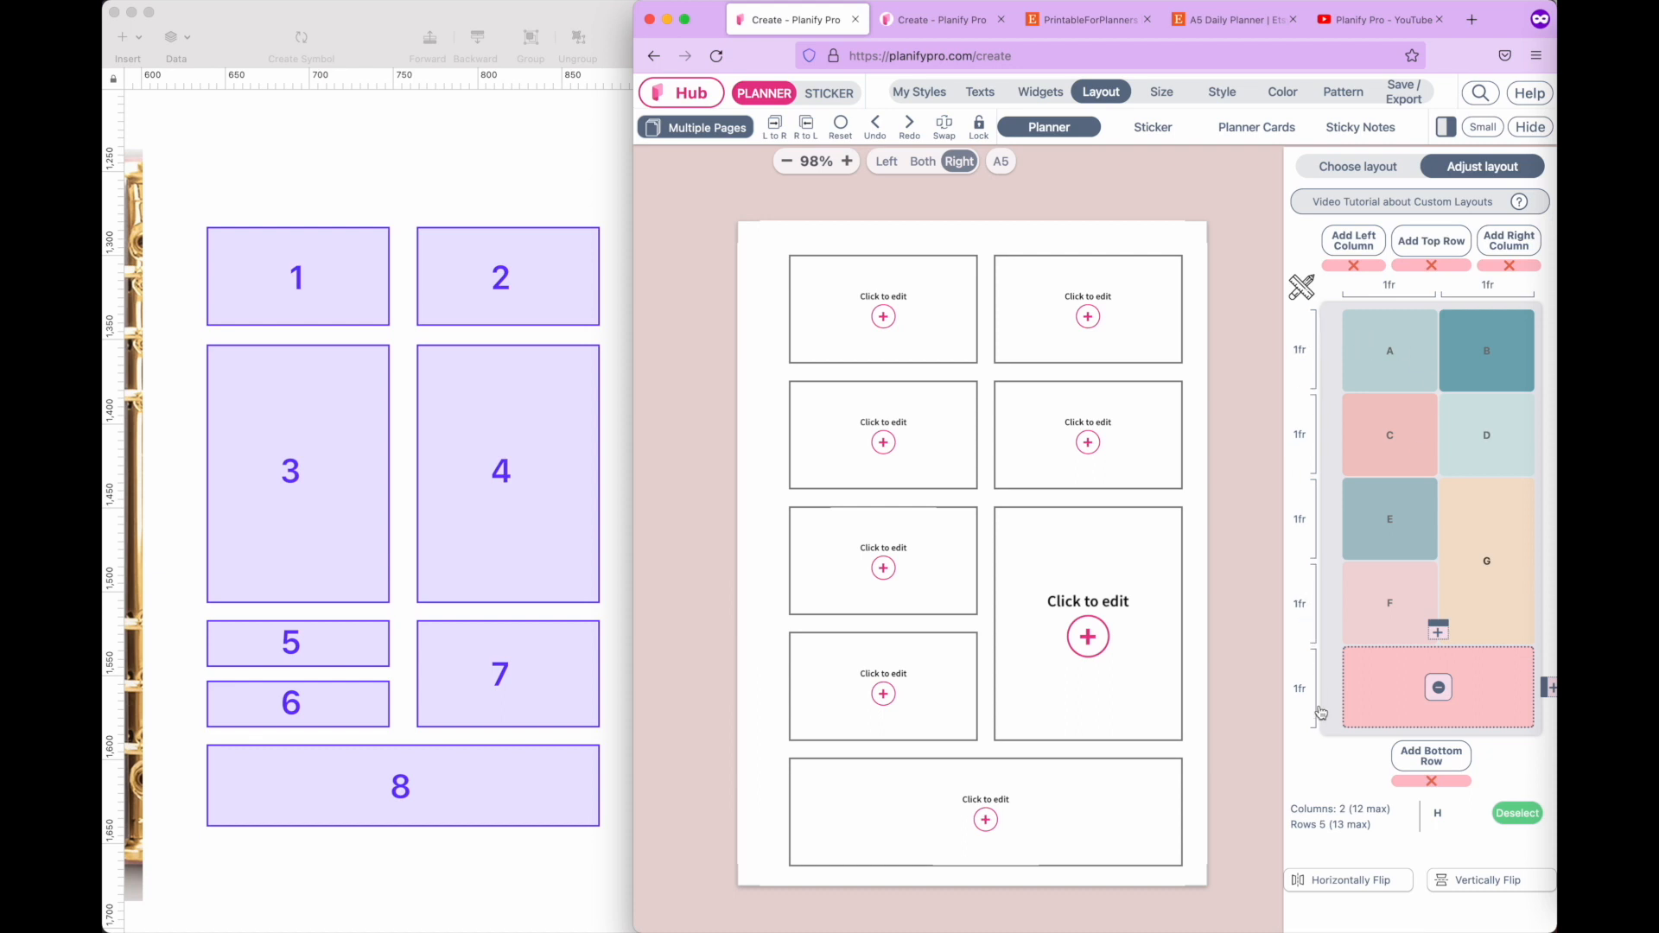
Set the height of the layout grid's first row to 0.8 fraction.
click(1302, 352)
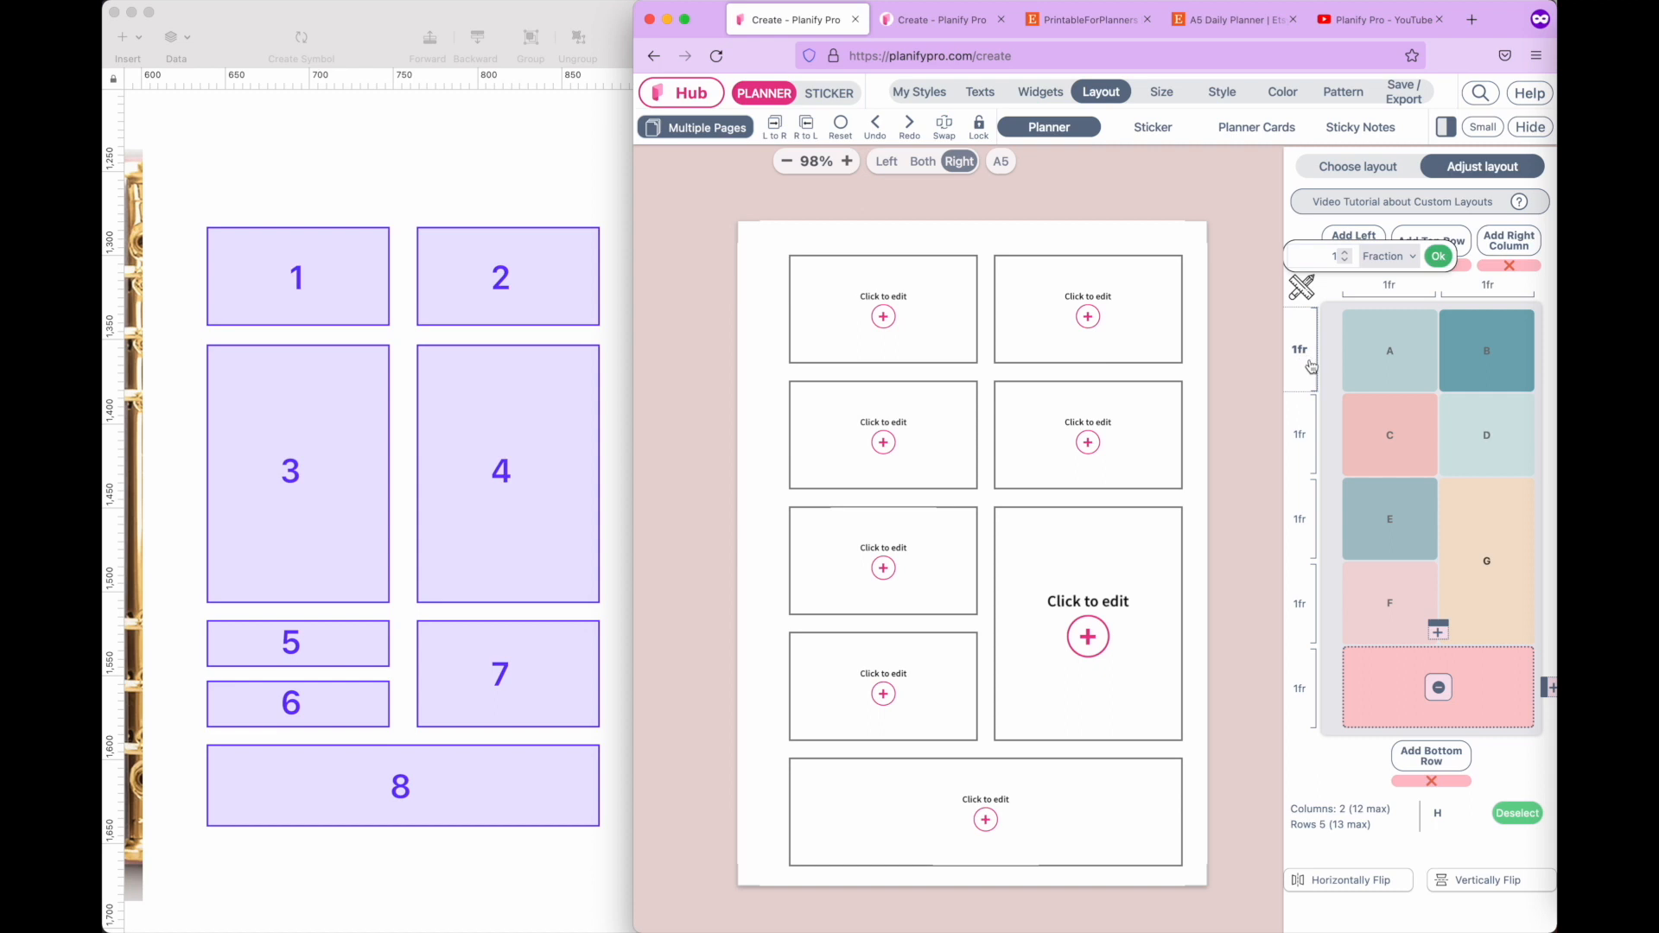
click(1302, 353)
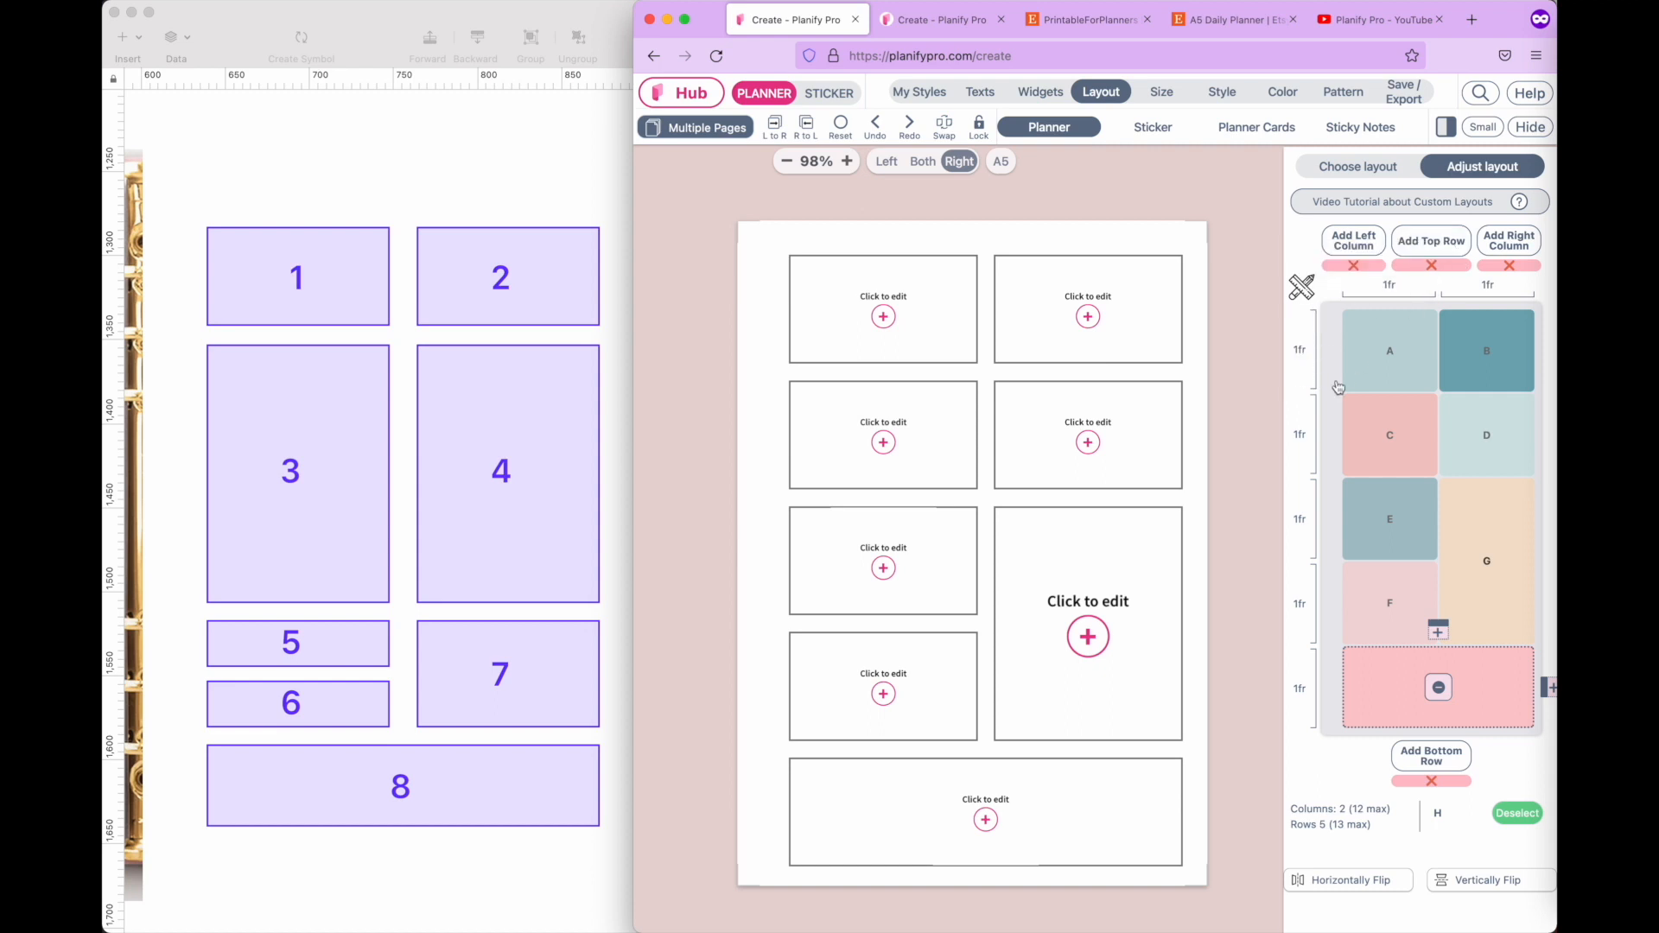
click(1301, 354)
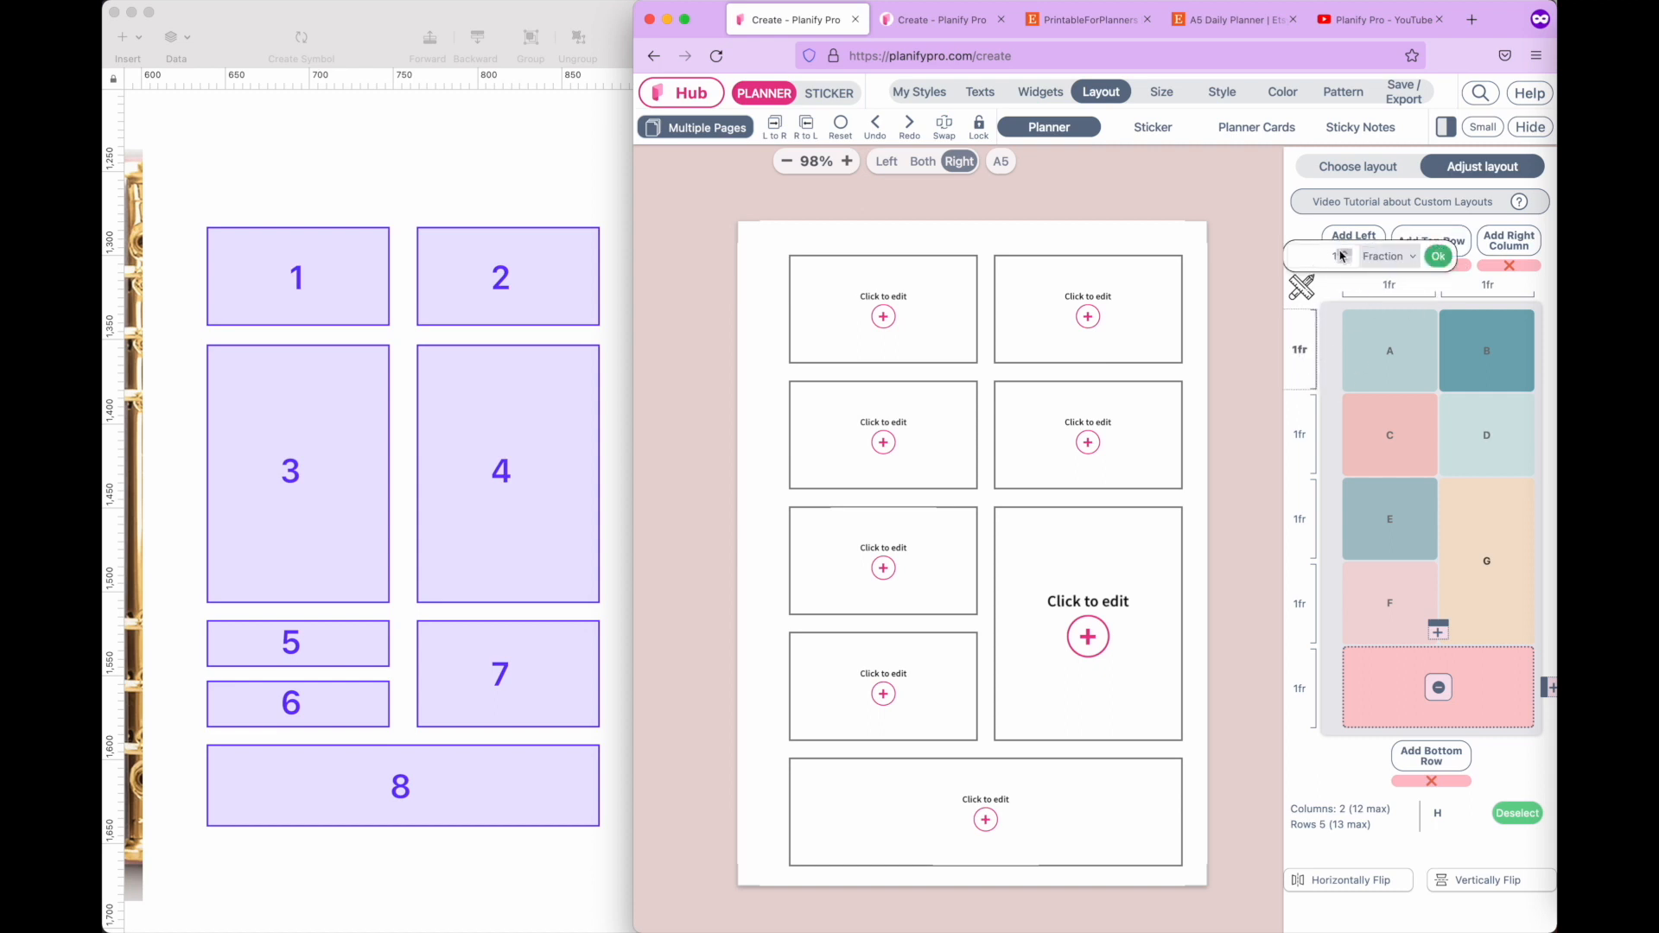
click(1346, 261)
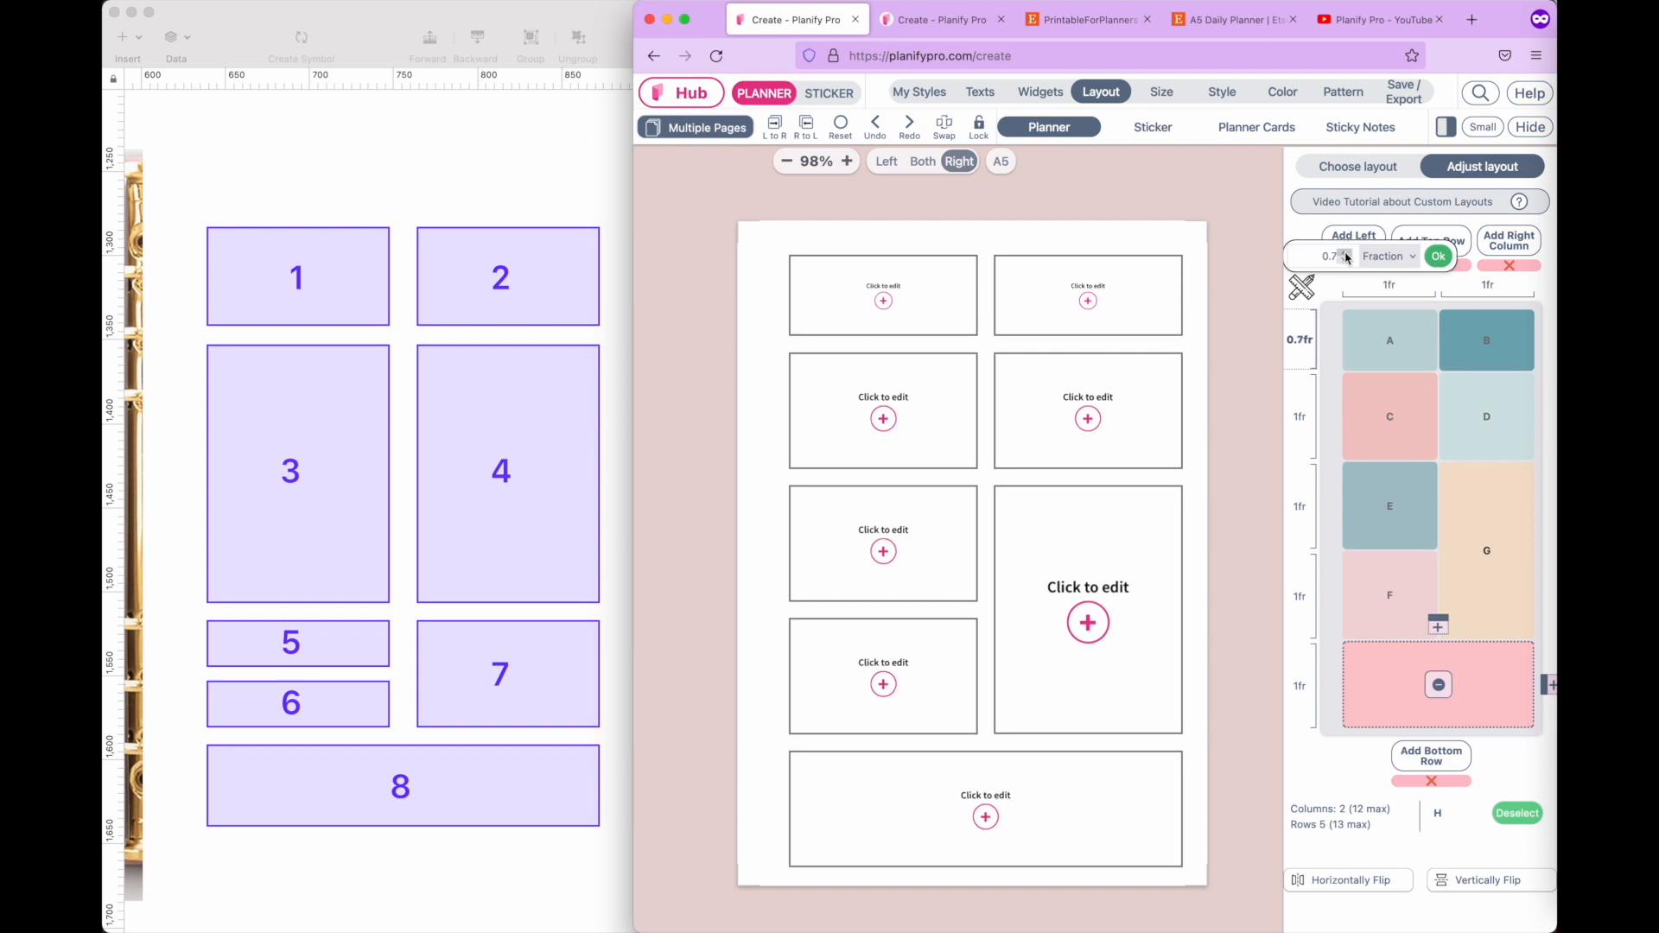
click(1346, 261)
click(1346, 261)
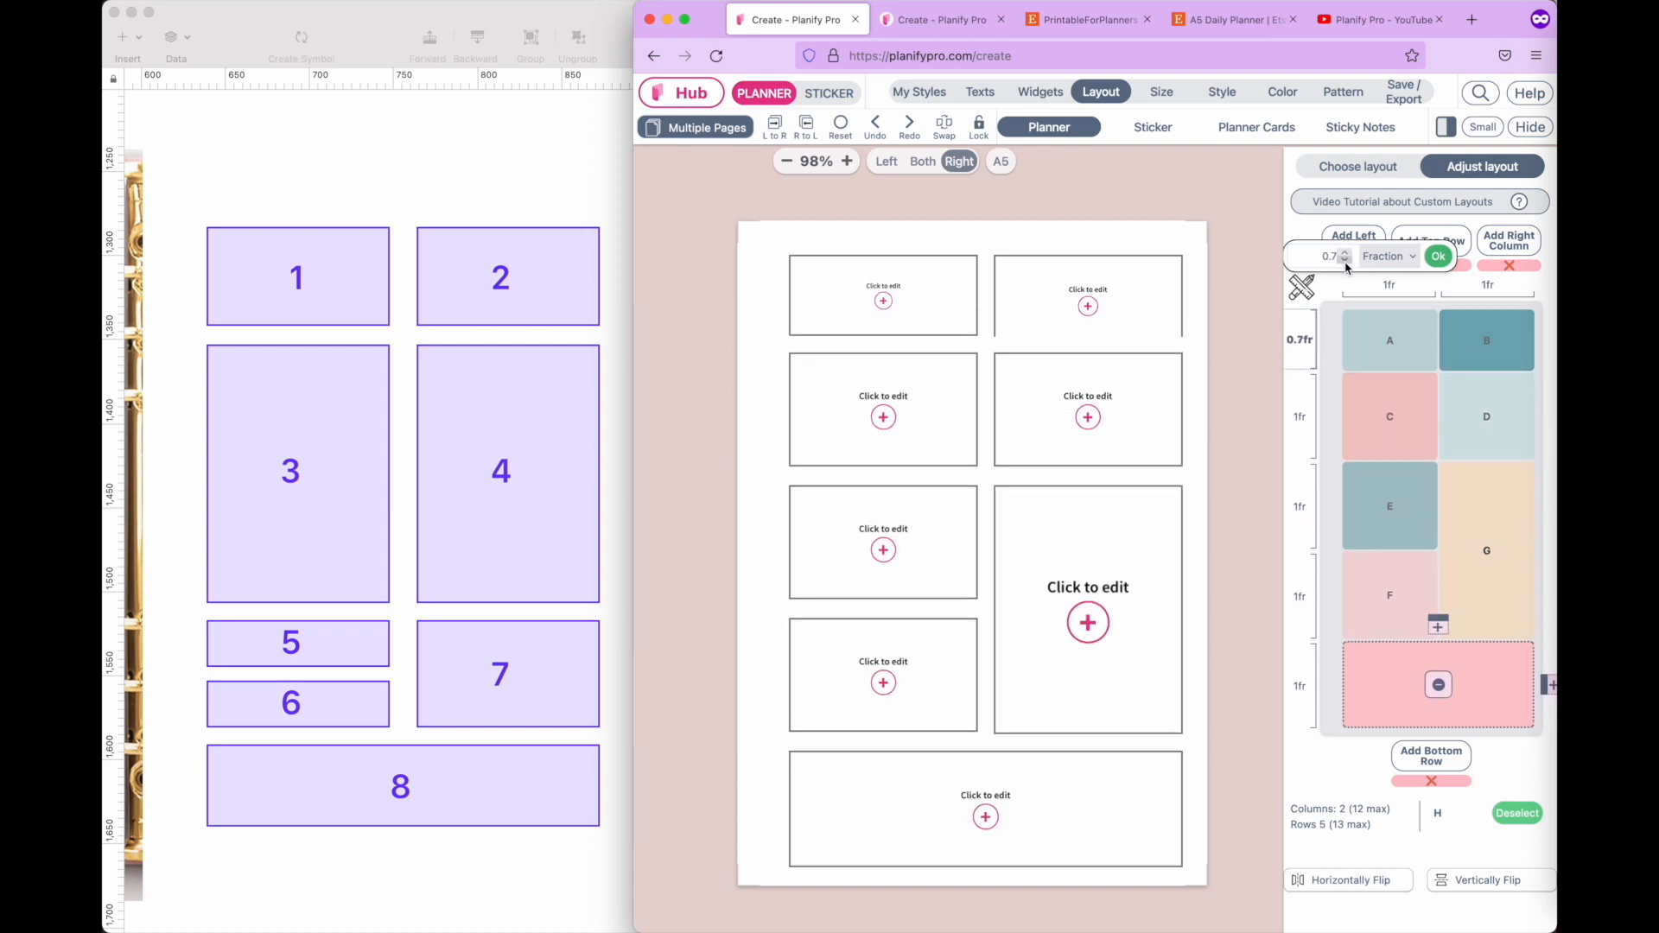
click(1346, 251)
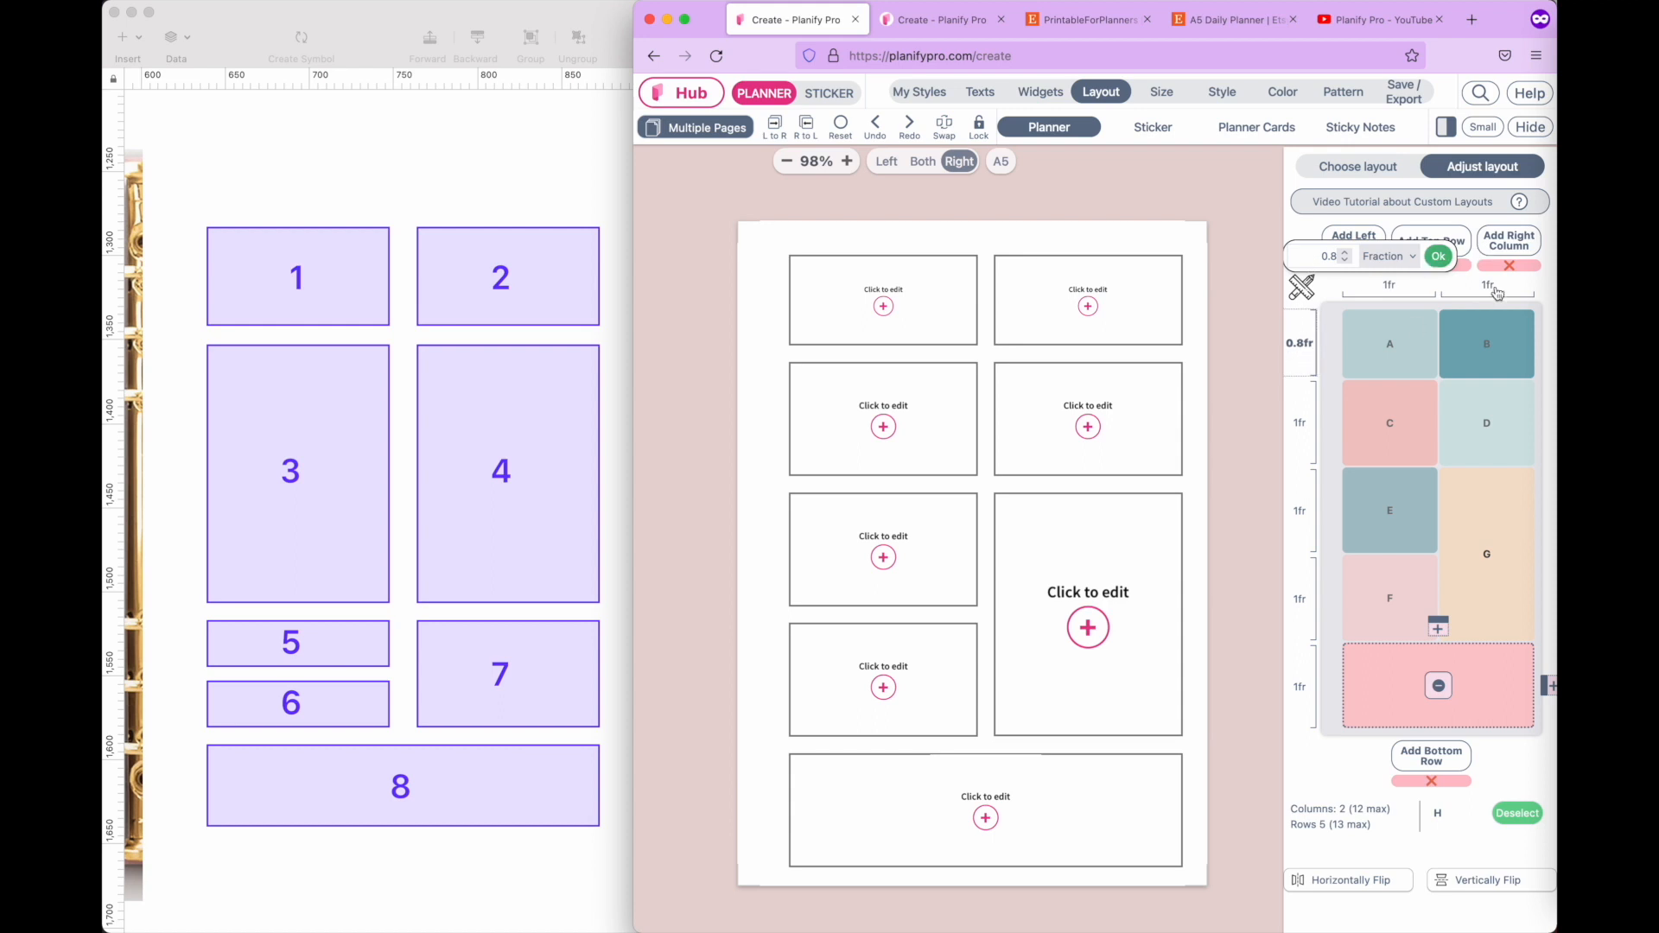
click(1439, 257)
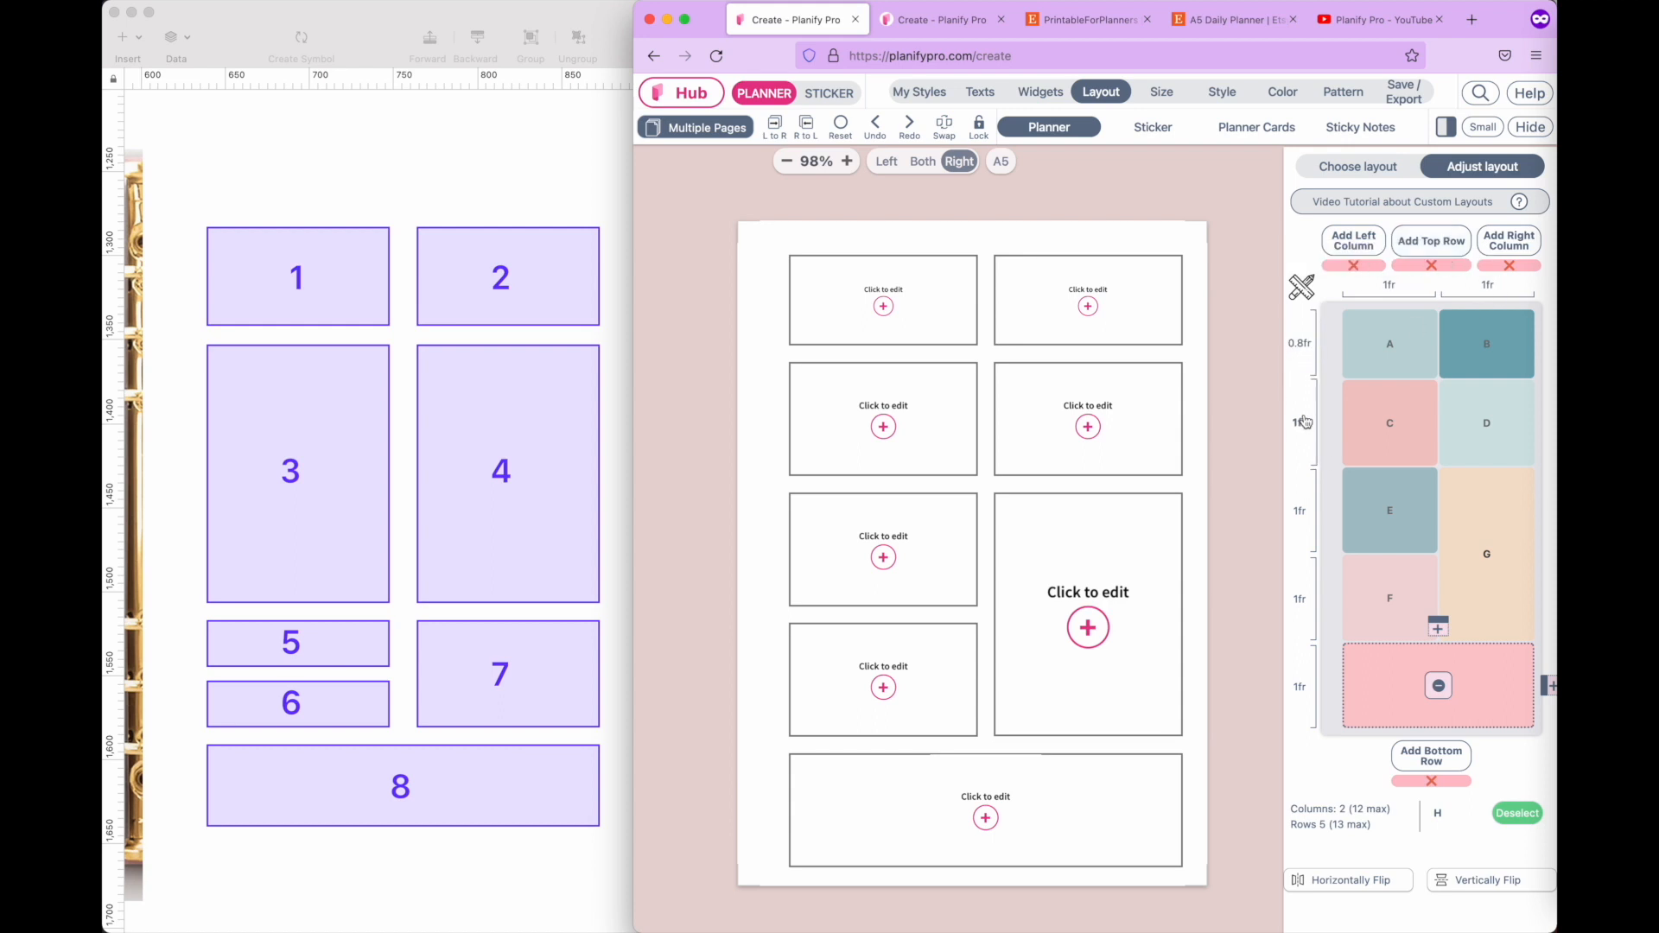
Set the height of the layout grid's second row to 2.7 fraction.
click(1345, 254)
click(1345, 253)
click(1345, 253)
click(1345, 253)
click(1345, 253)
click(1345, 253)
click(1344, 254)
click(1345, 253)
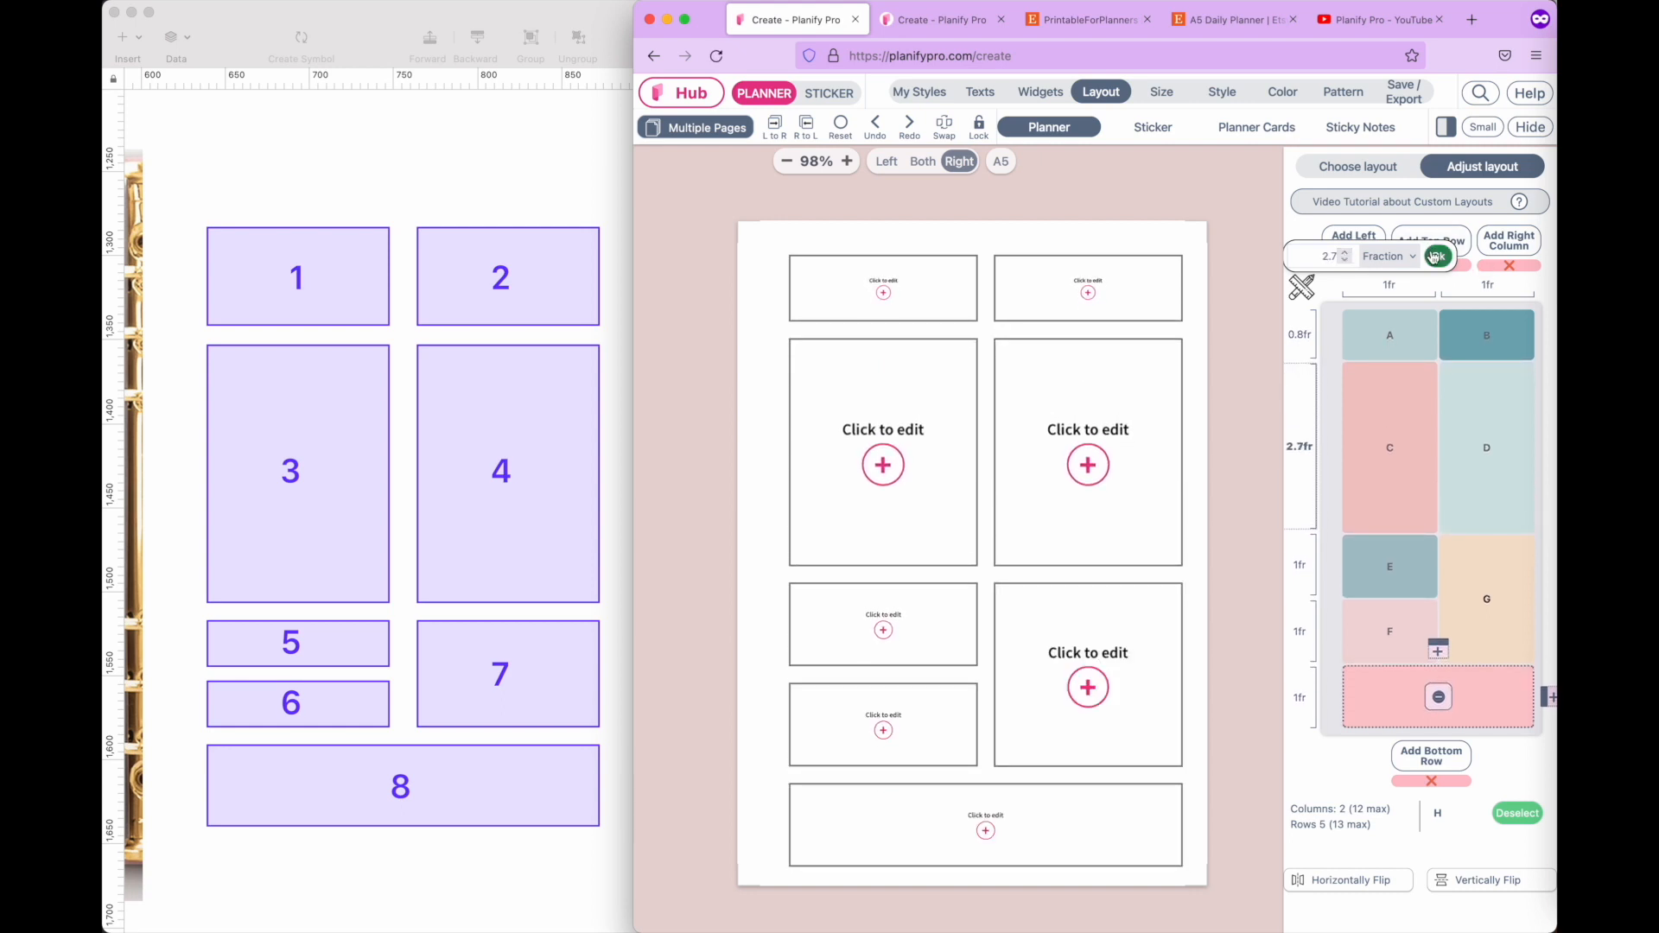
click(1439, 257)
Set the heights of the layout grid's third and fourth rows to 0.7 fraction each.
click(1302, 567)
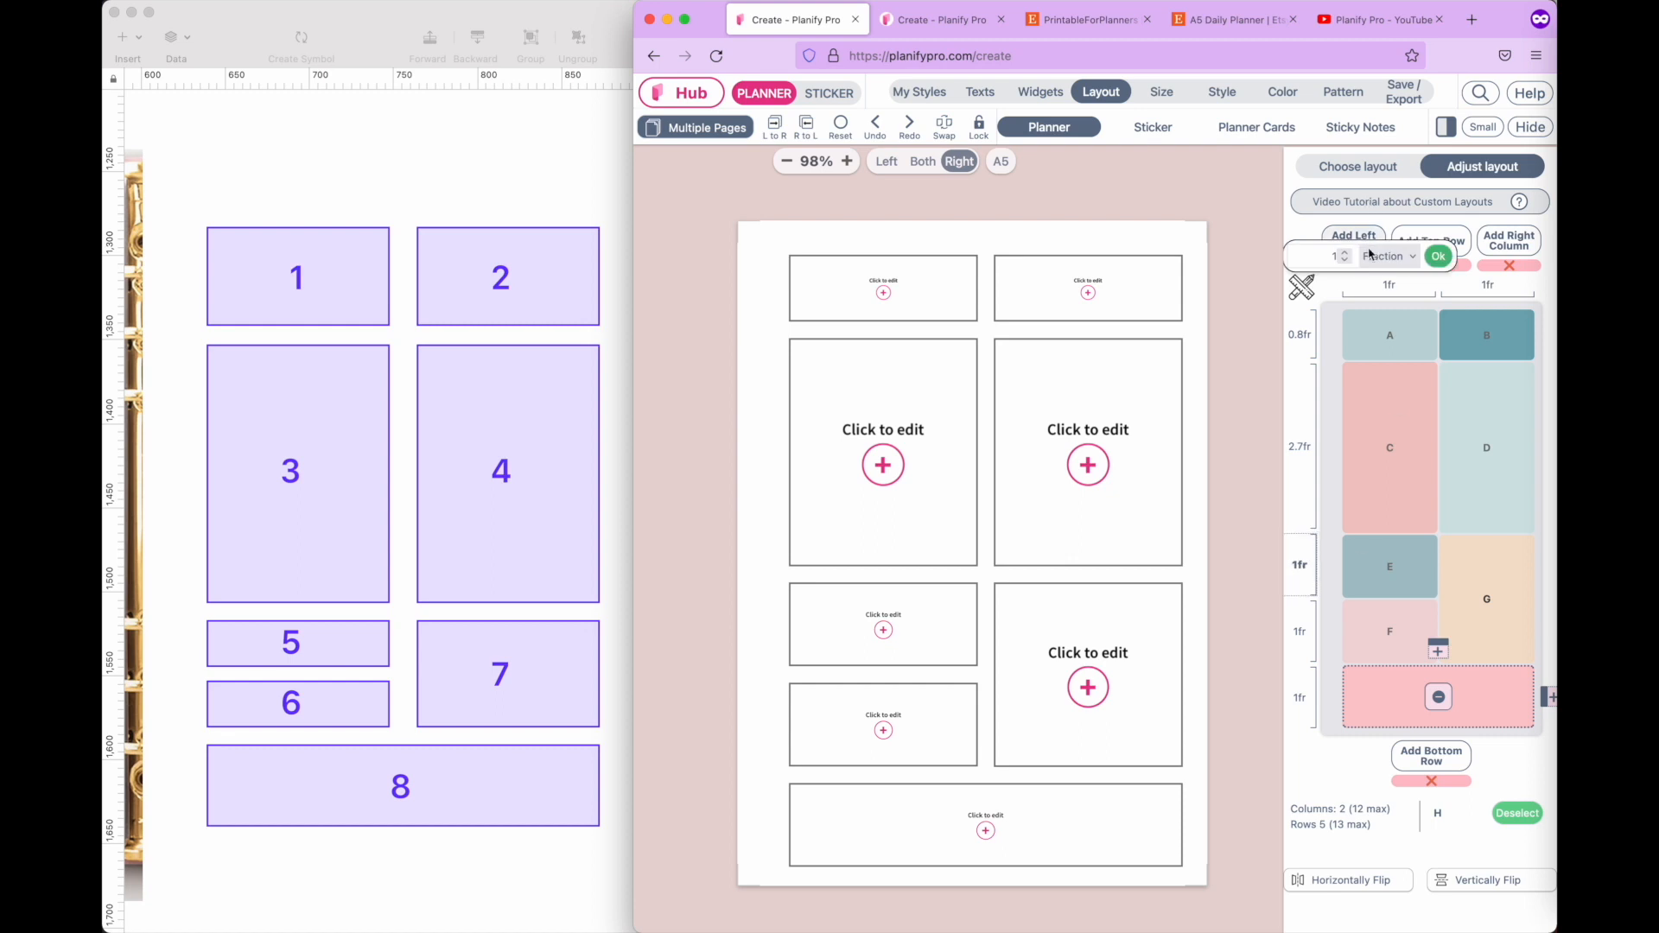
click(1344, 260)
click(1345, 260)
click(1344, 260)
click(1299, 627)
click(1345, 260)
click(1345, 260)
click(1344, 260)
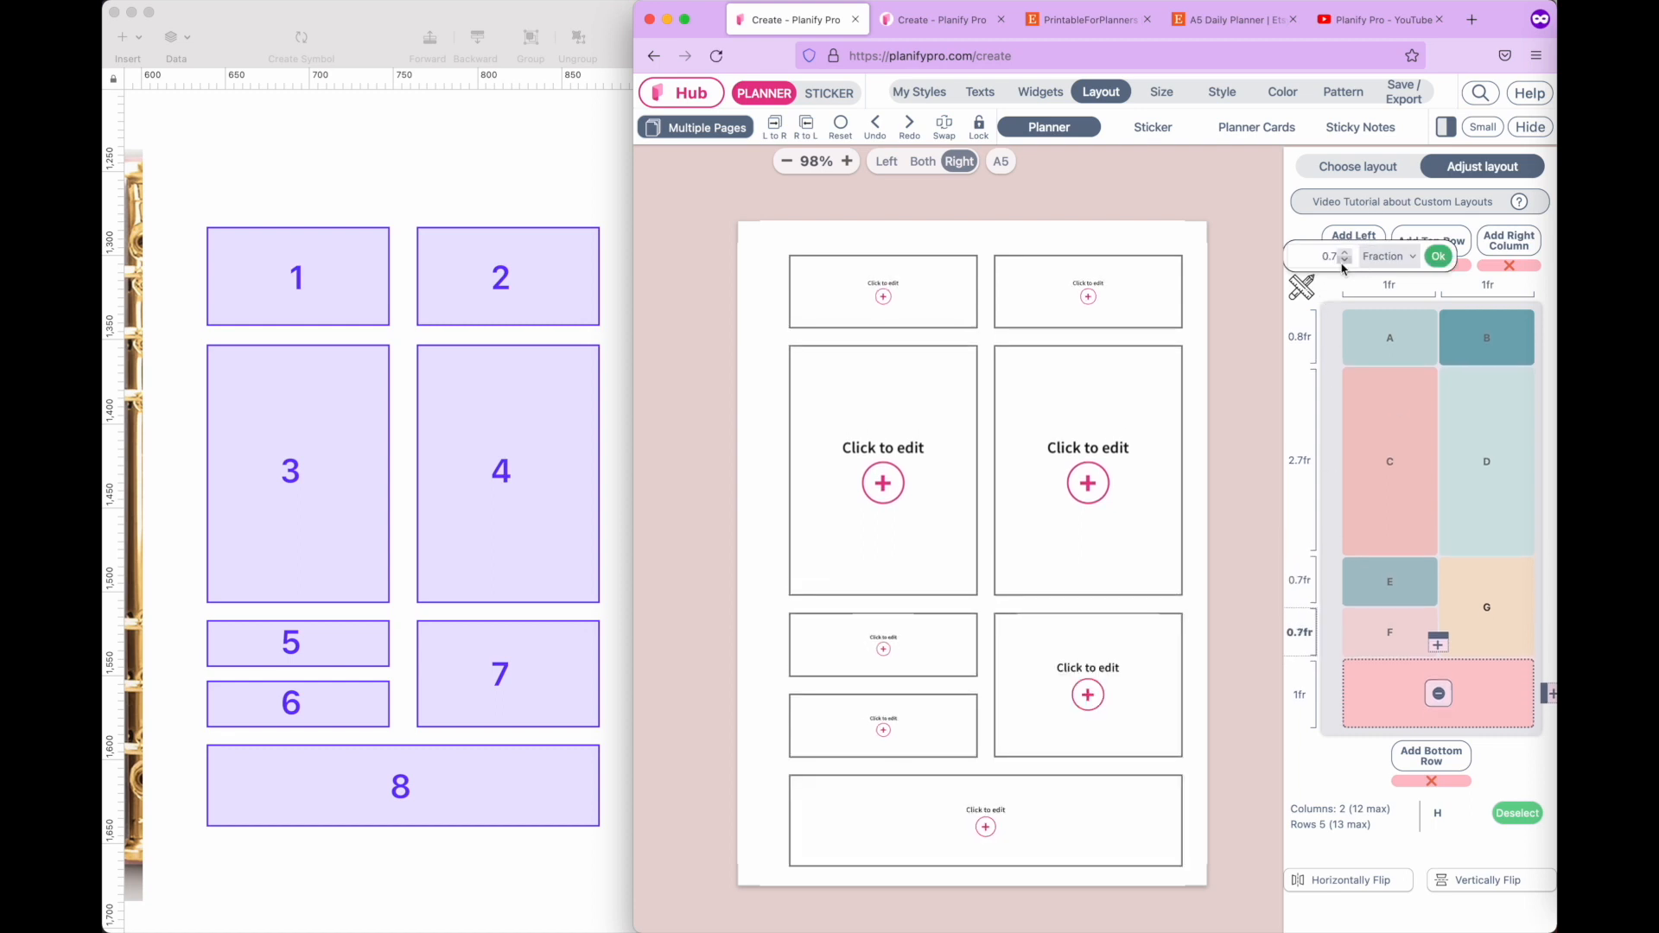
Set the fifth row's height to 0.9 fraction and change the first row's height to 0.9 fraction as well.
click(1303, 696)
click(1345, 253)
click(1346, 266)
click(1347, 261)
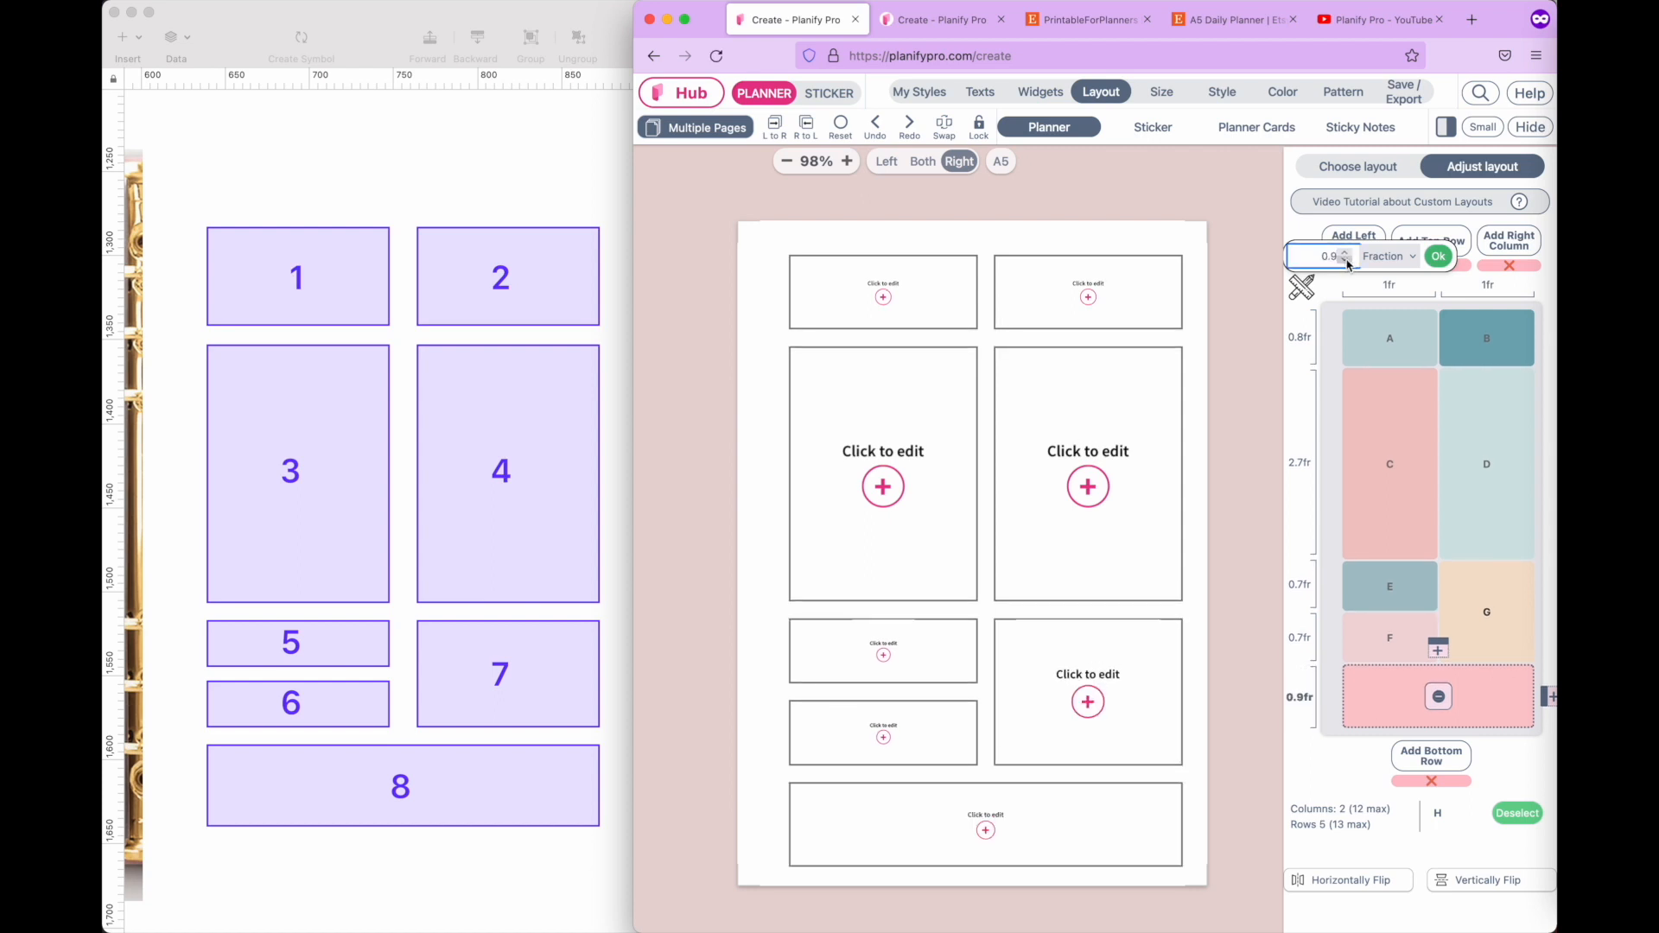
click(1439, 258)
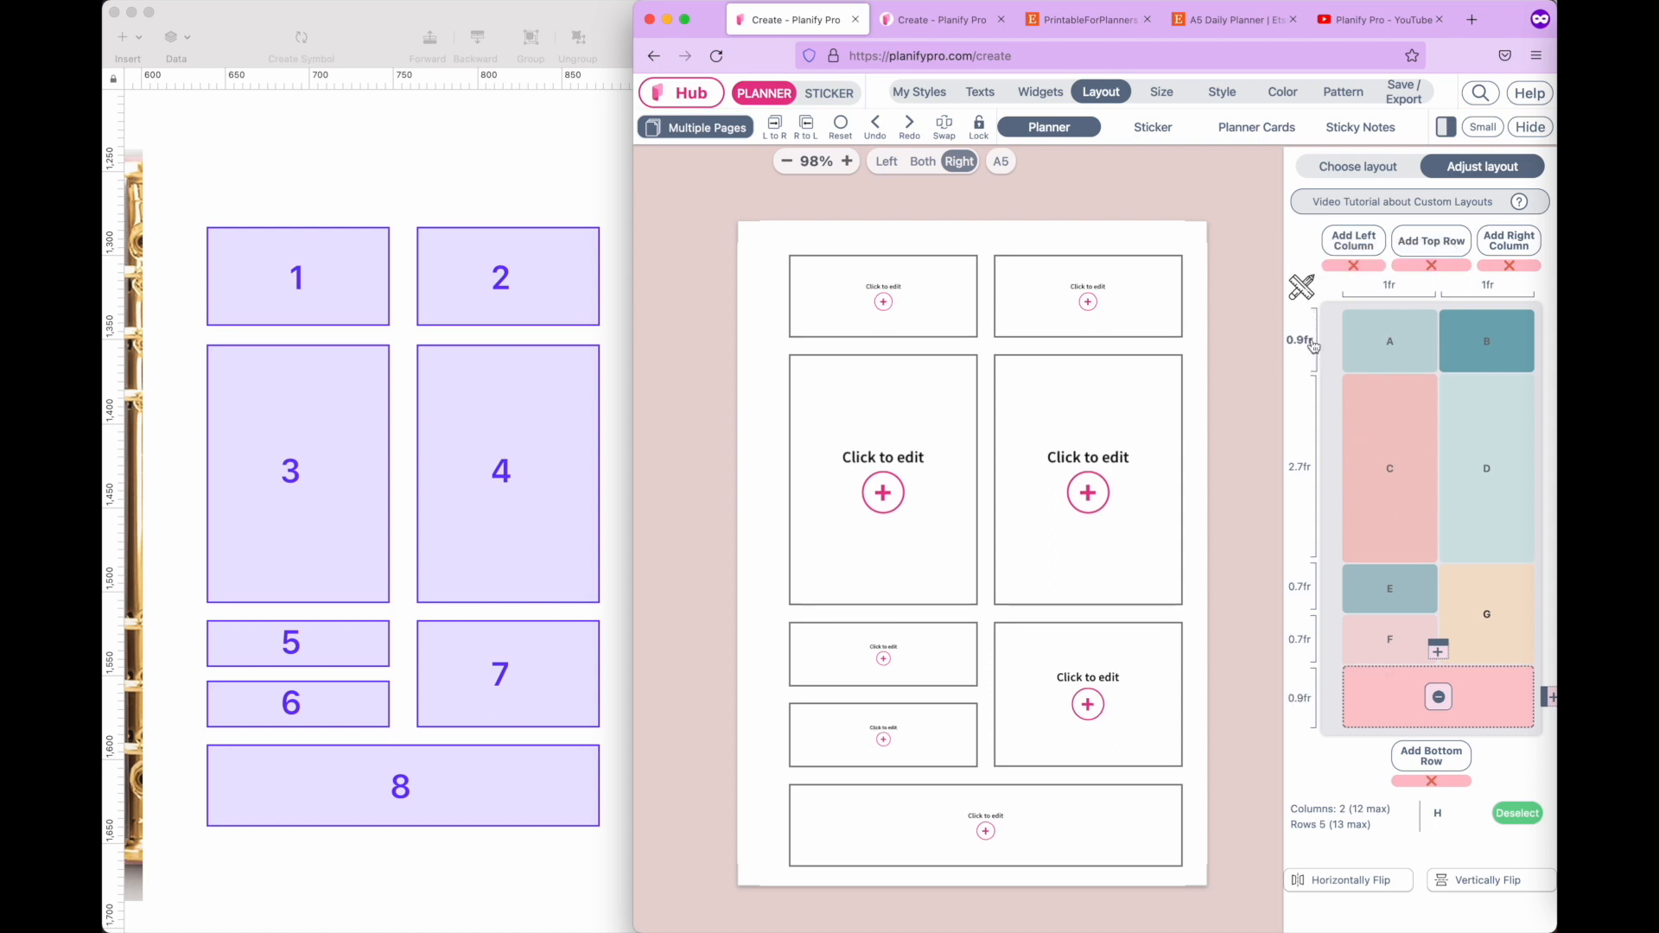
Examine the fraction values of all five rows and compare the resulting box proportions with the Sketch diagram.
scroll(1314, 344, up, 5)
scroll(1313, 344, down, 1)
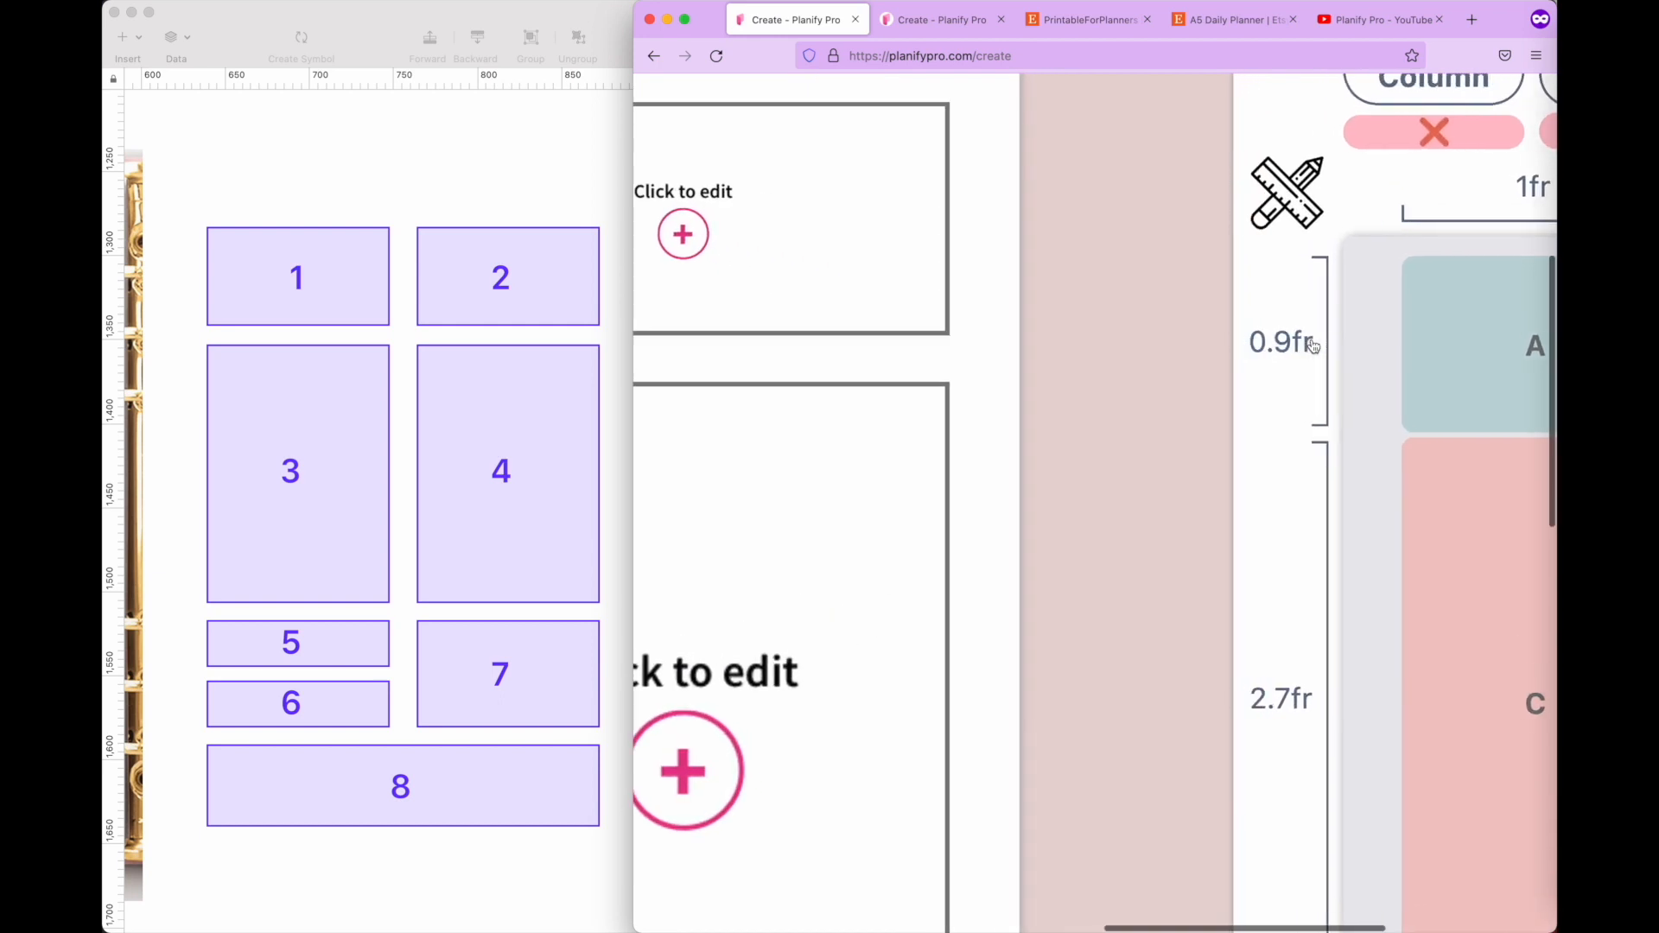
scroll(1314, 344, down, 5)
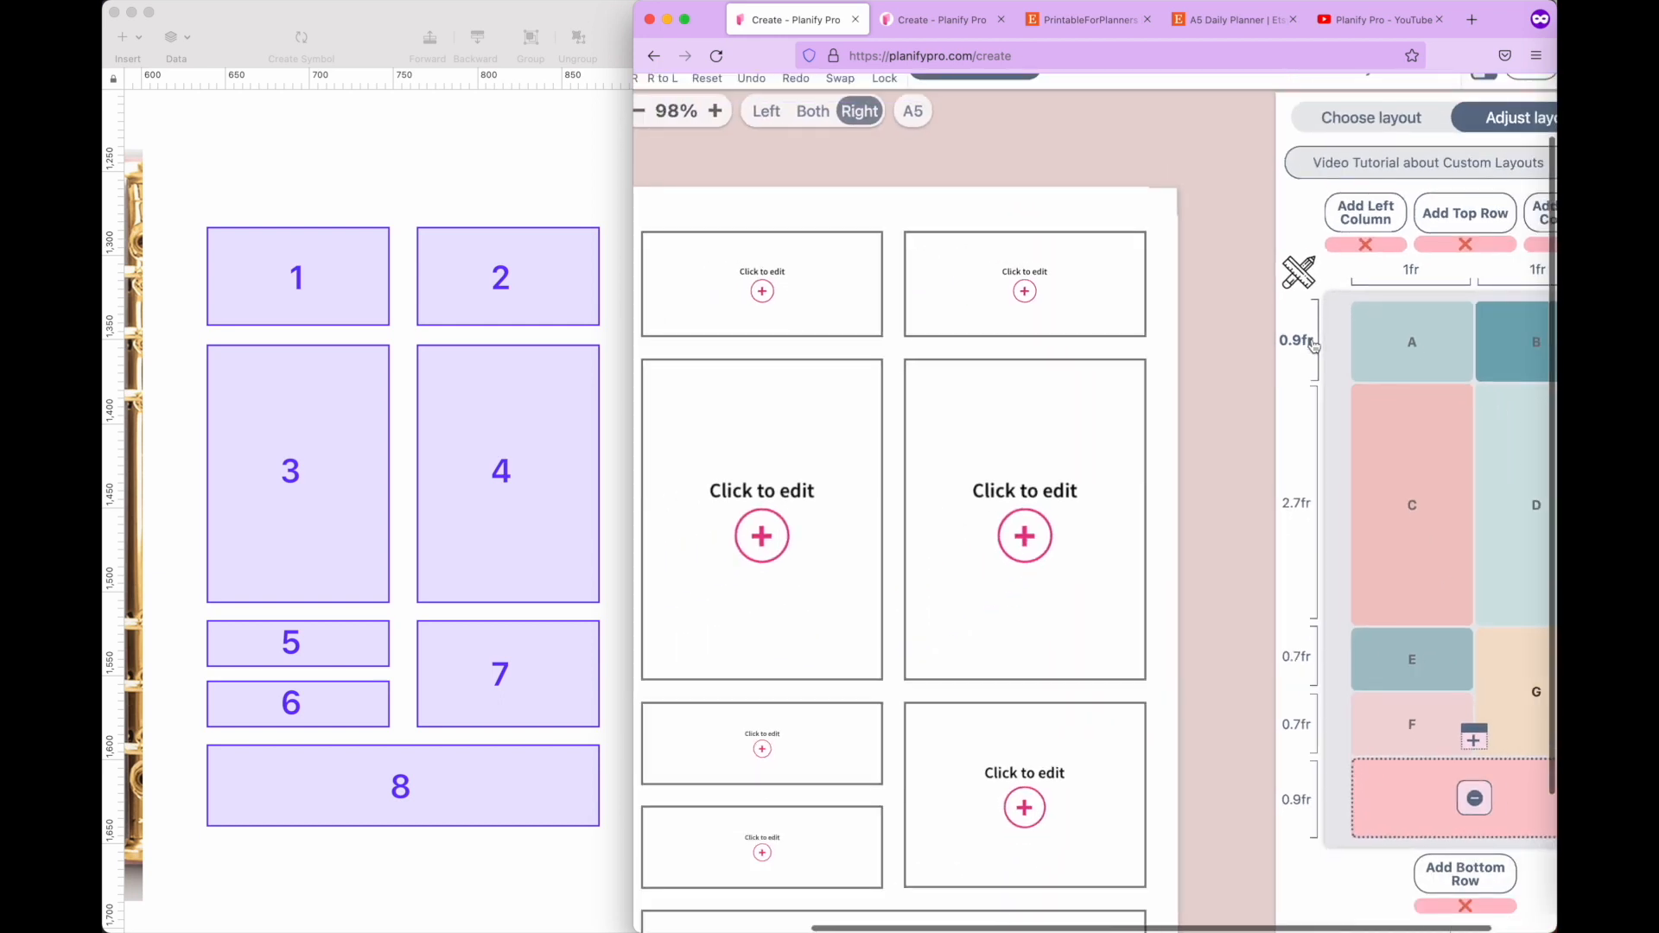
scroll(1305, 346, down, 3)
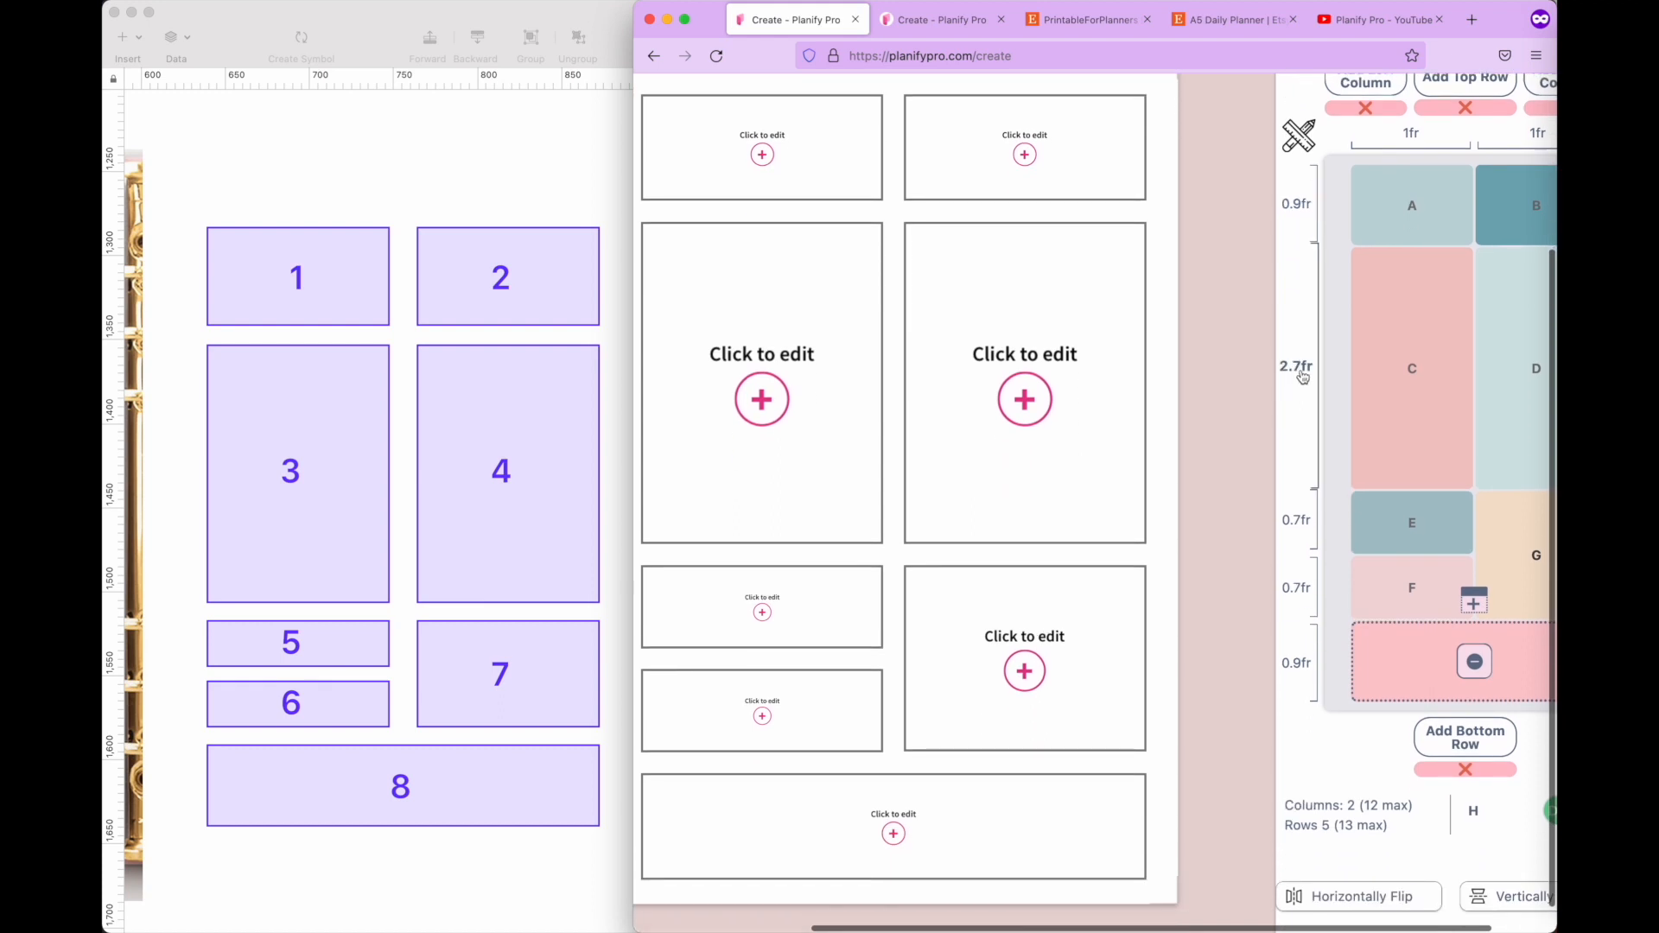
scroll(1305, 433, down, 1)
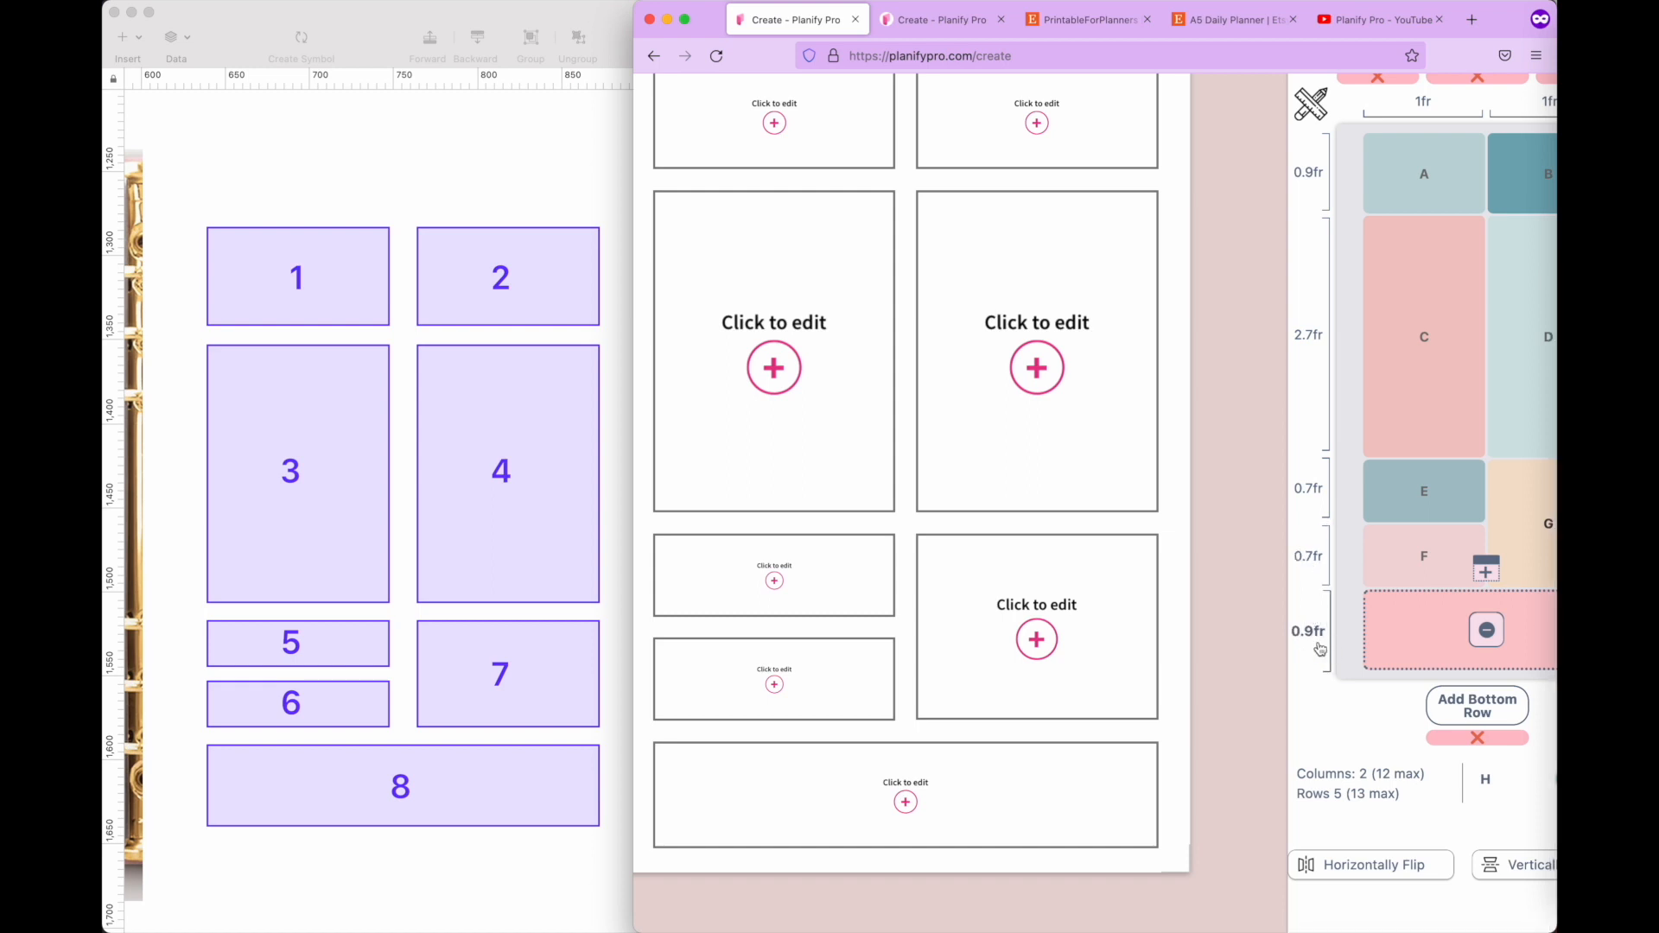
key(super+0)
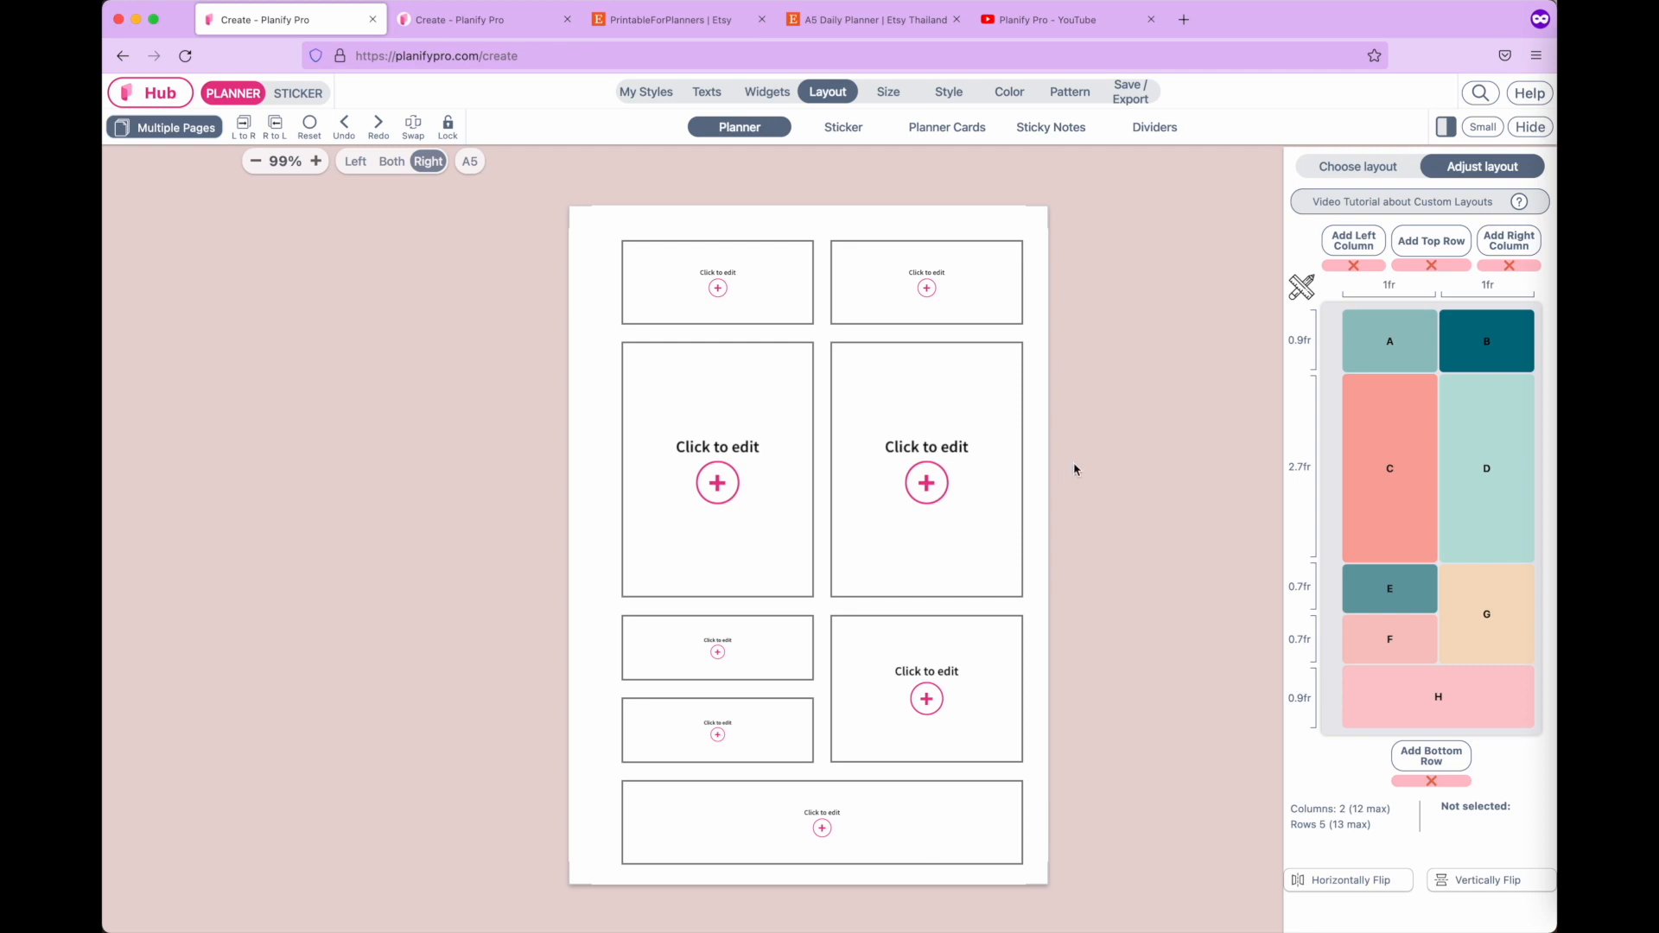
click(1013, 93)
click(948, 99)
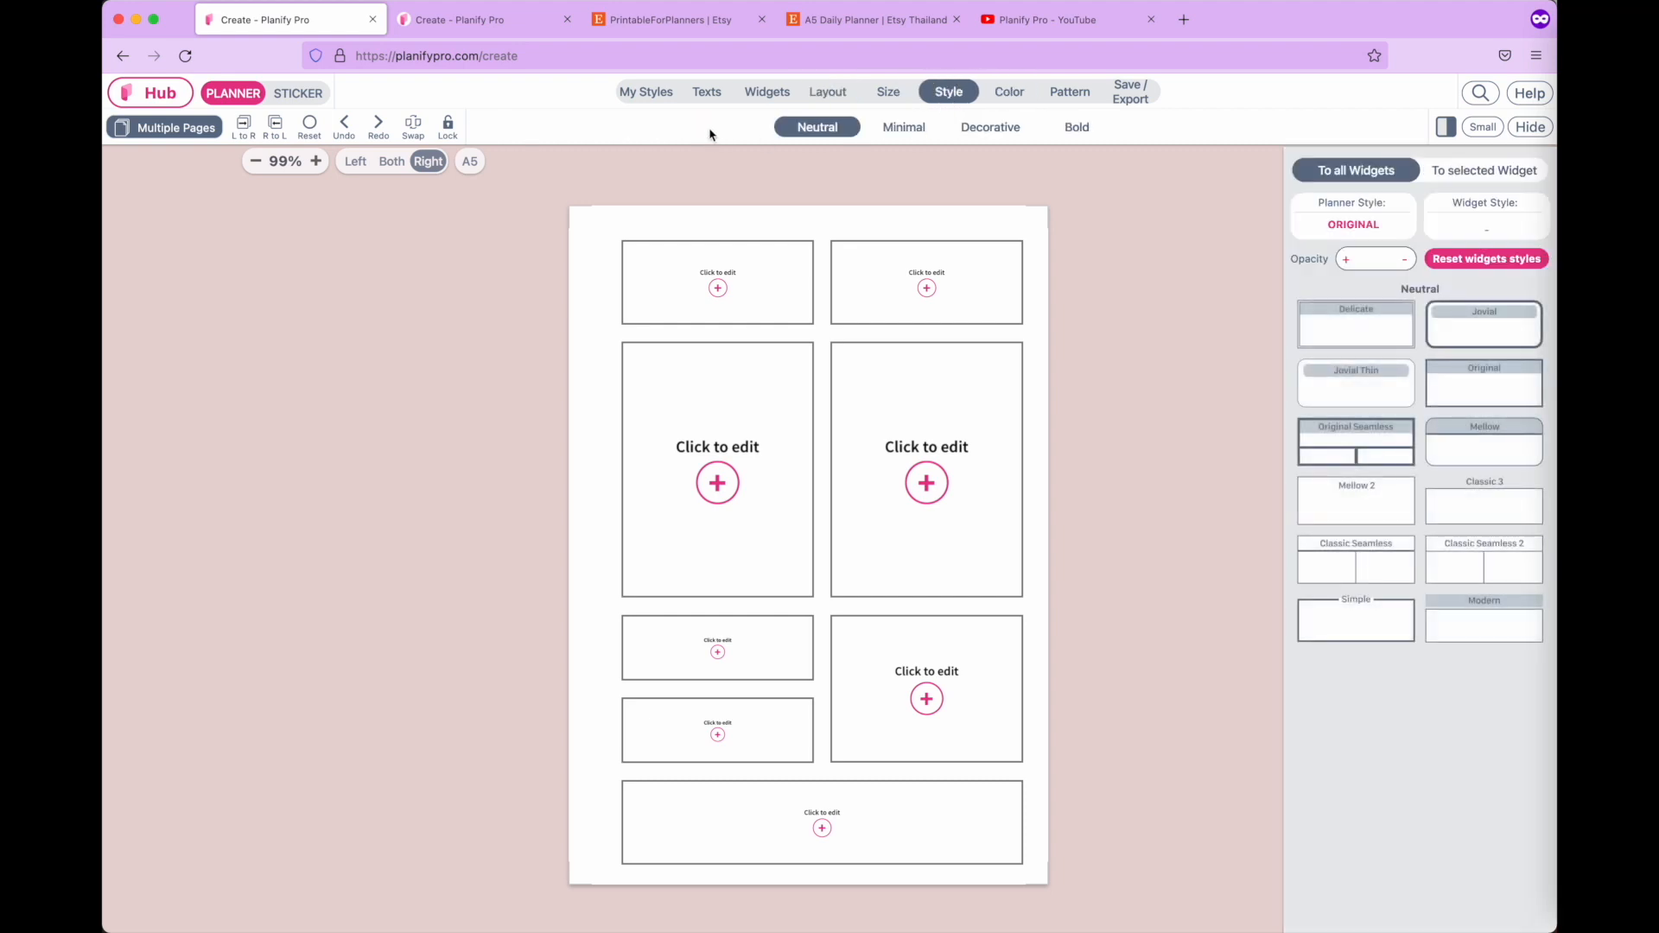
click(708, 95)
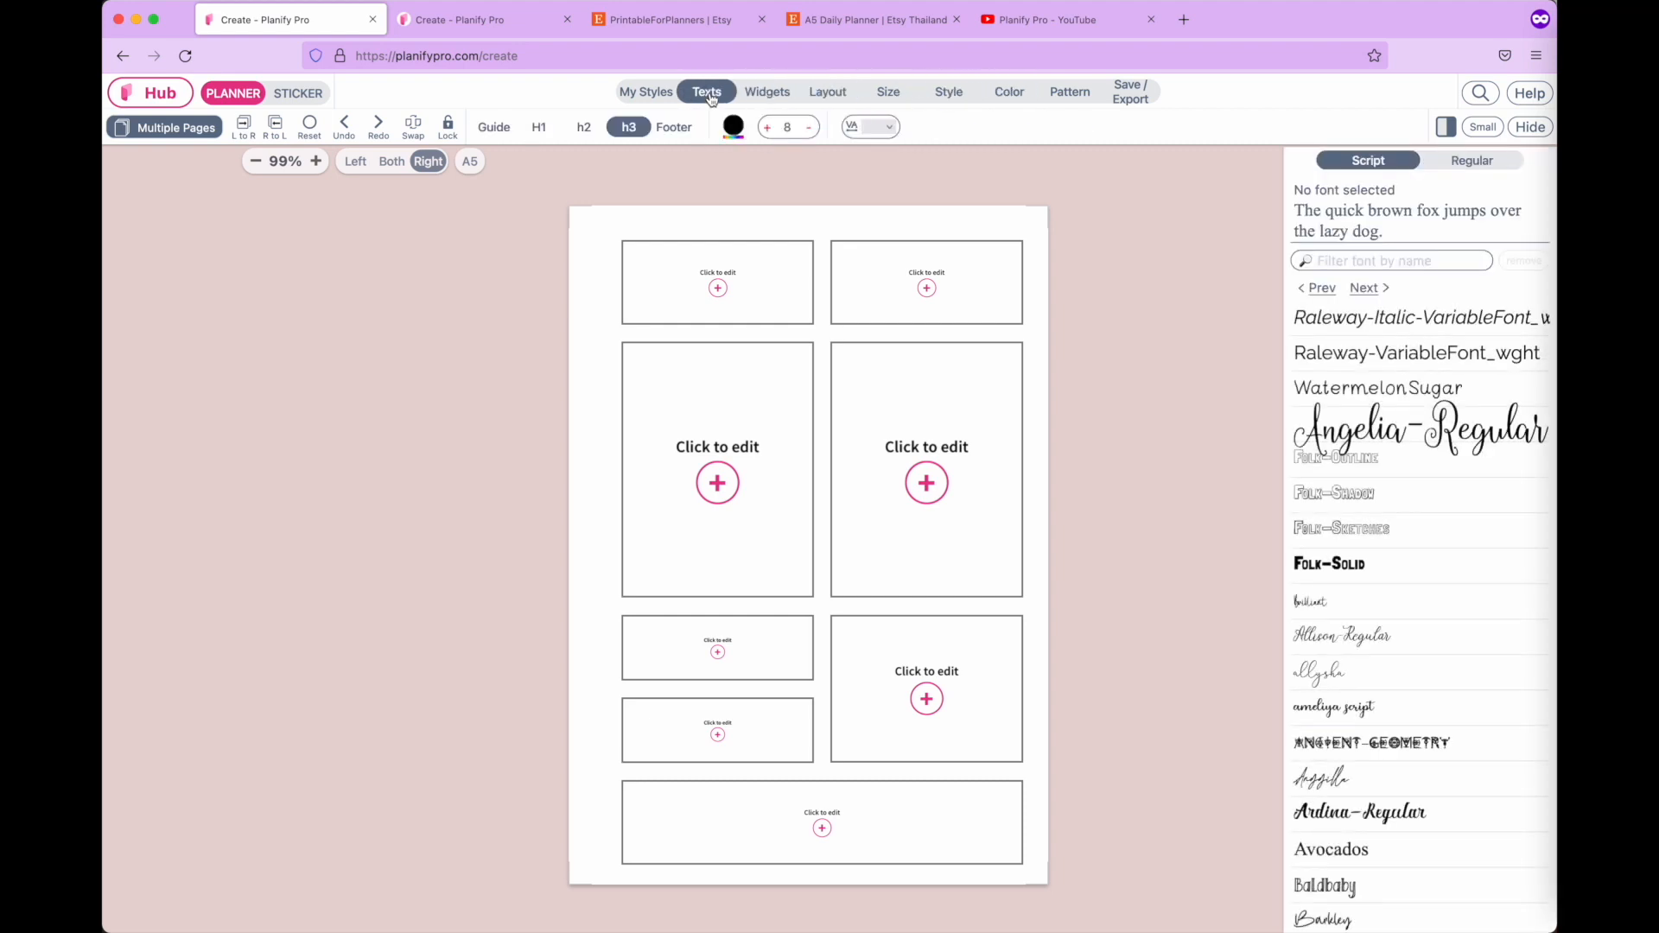
Switch to the other Planify Pro project and examine how the outline, header and line colors apply to its widgets.
click(490, 24)
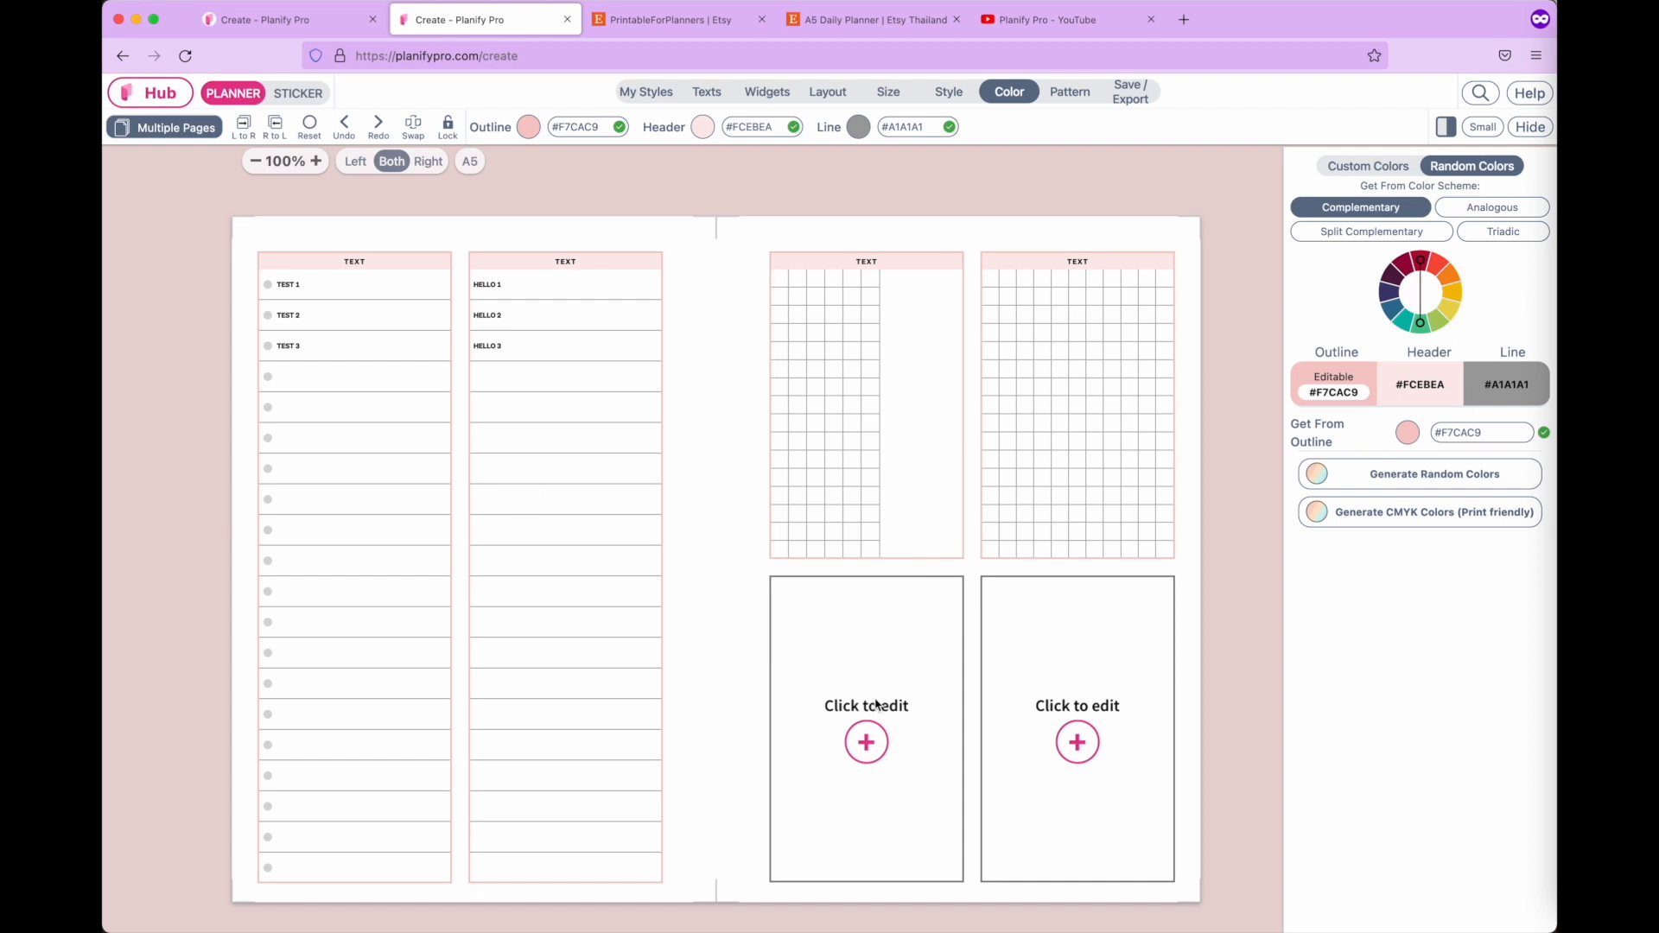
scroll(877, 706, down, 1)
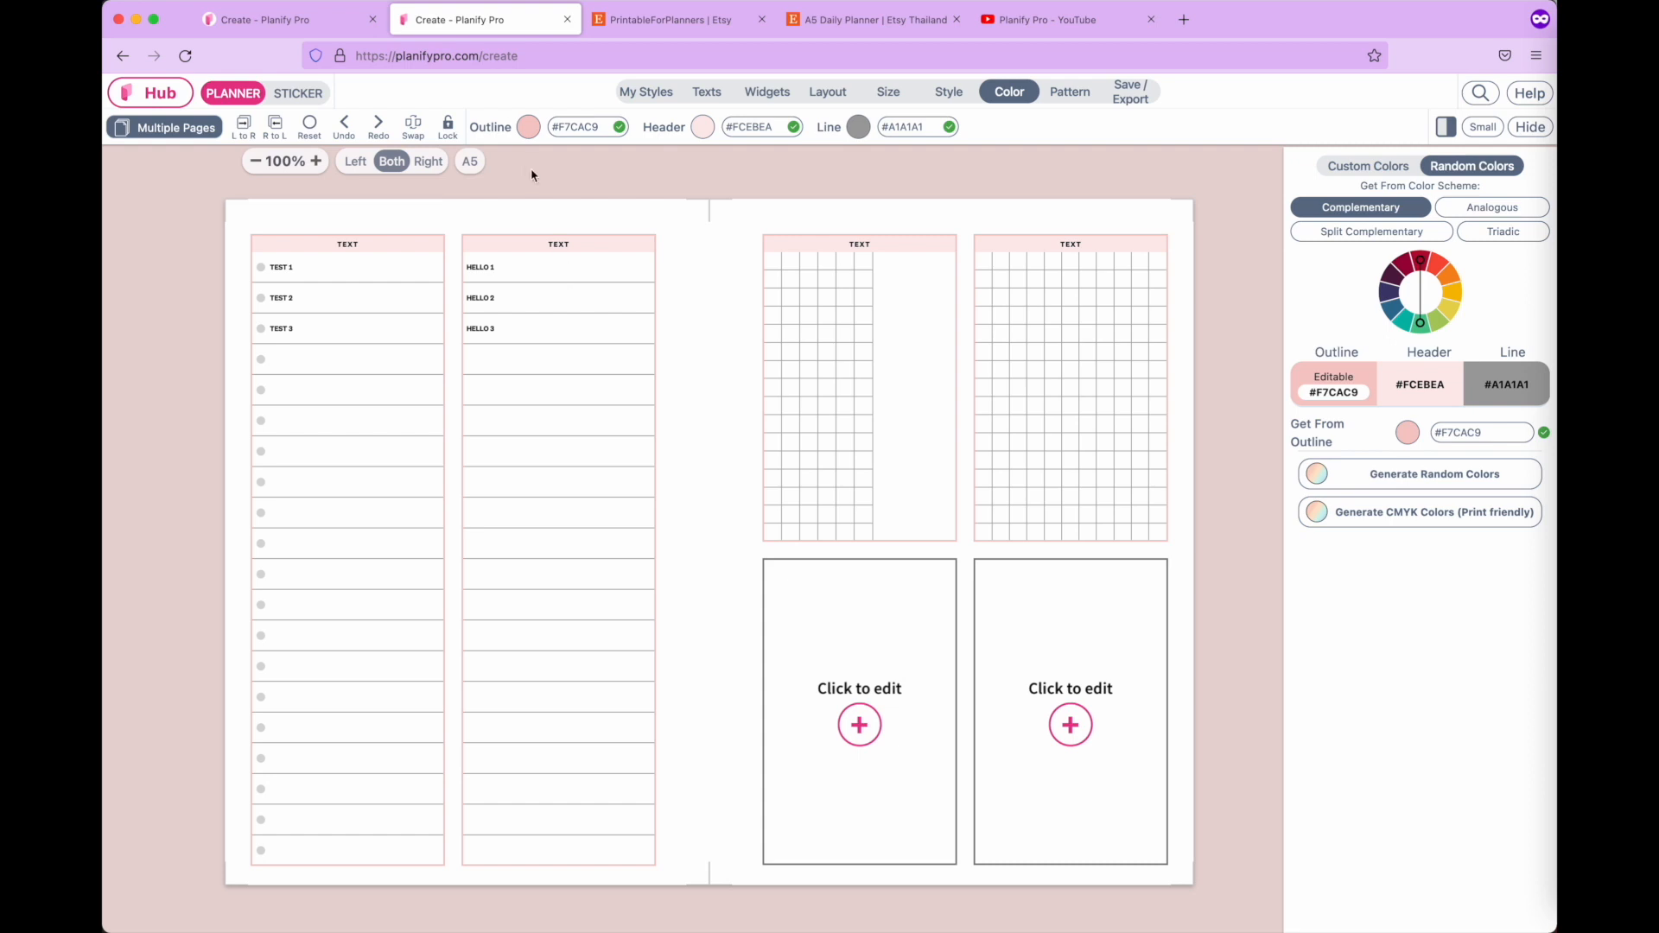
scroll(508, 252, left, 1)
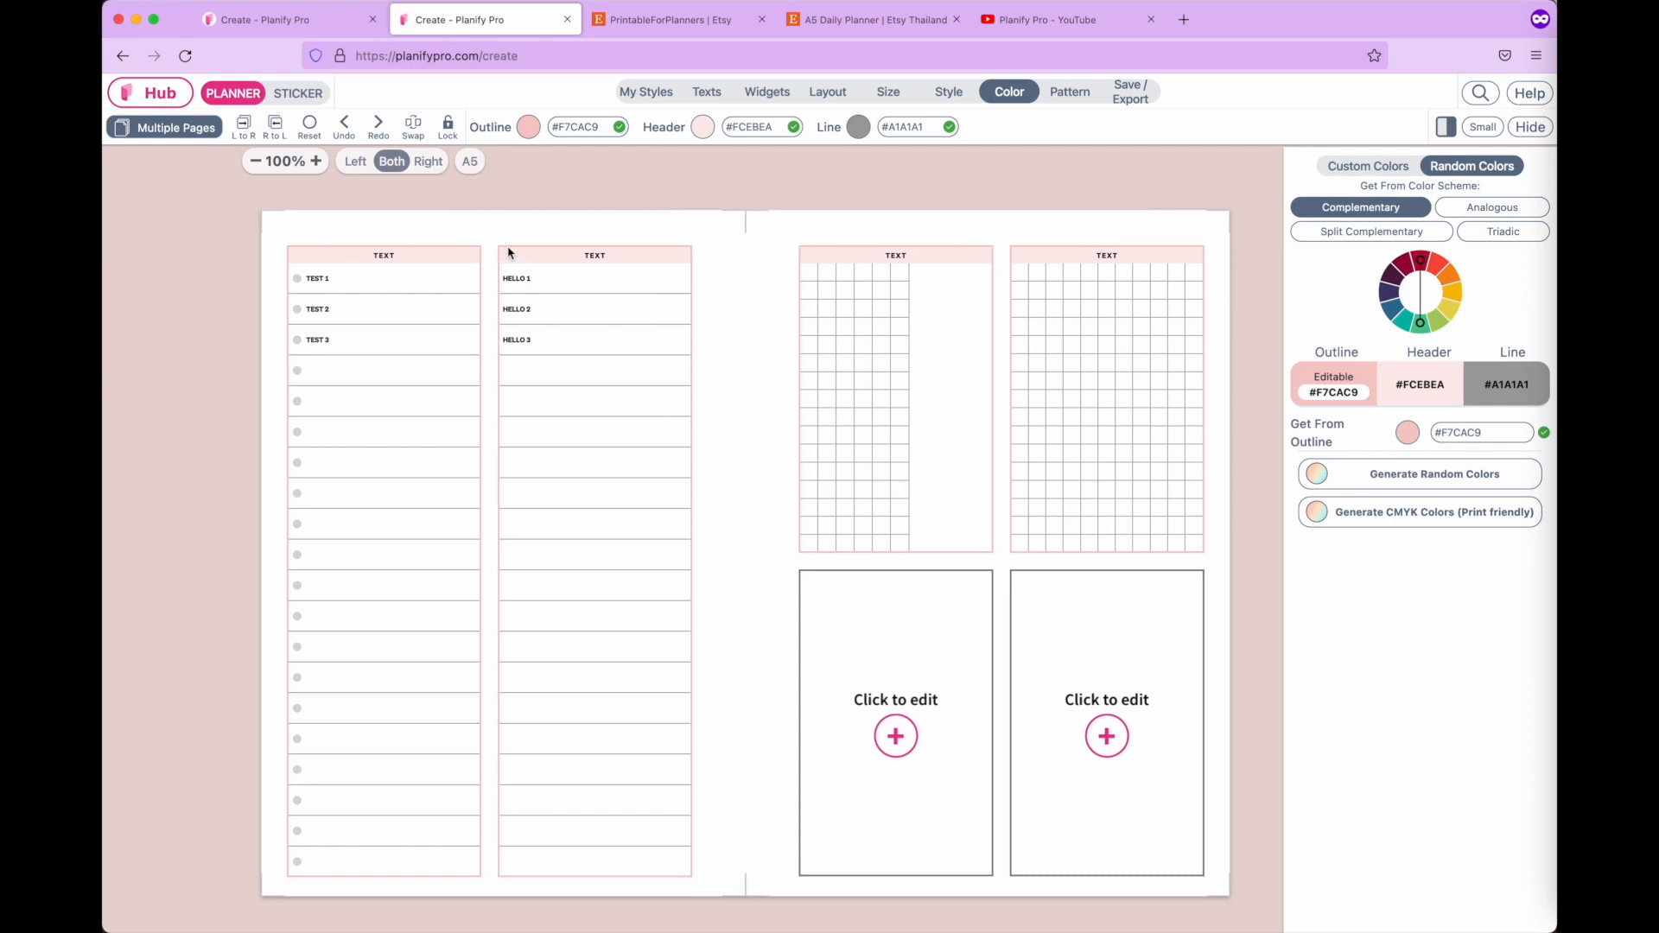
scroll(520, 127, up, 5)
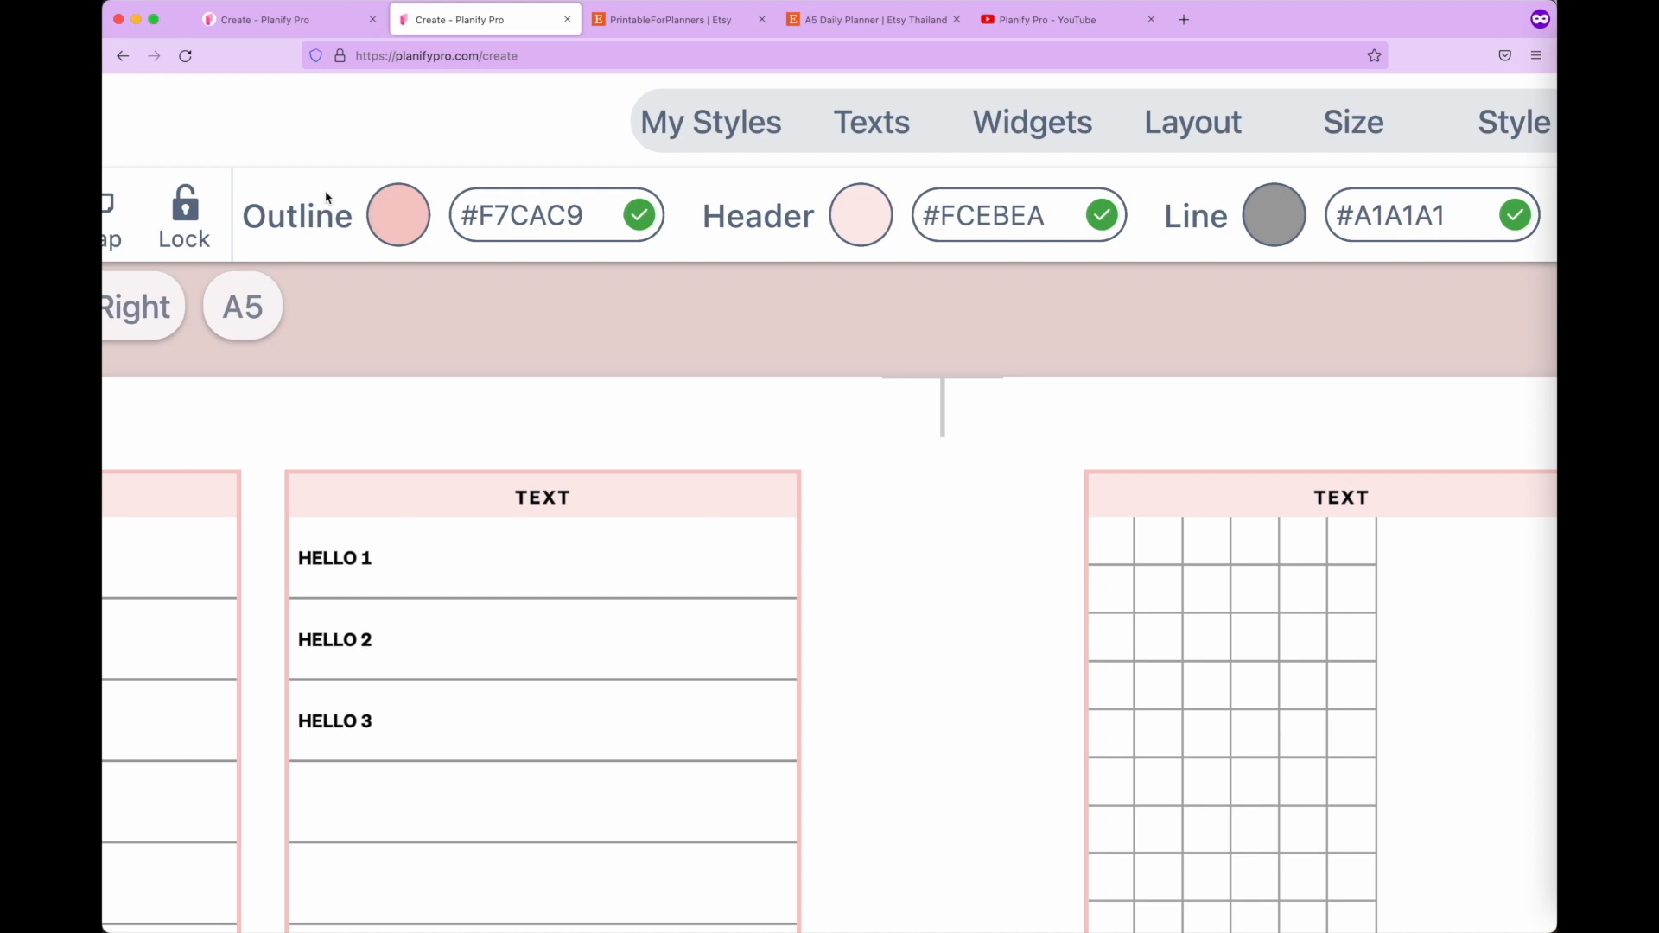
scroll(327, 197, down, 3)
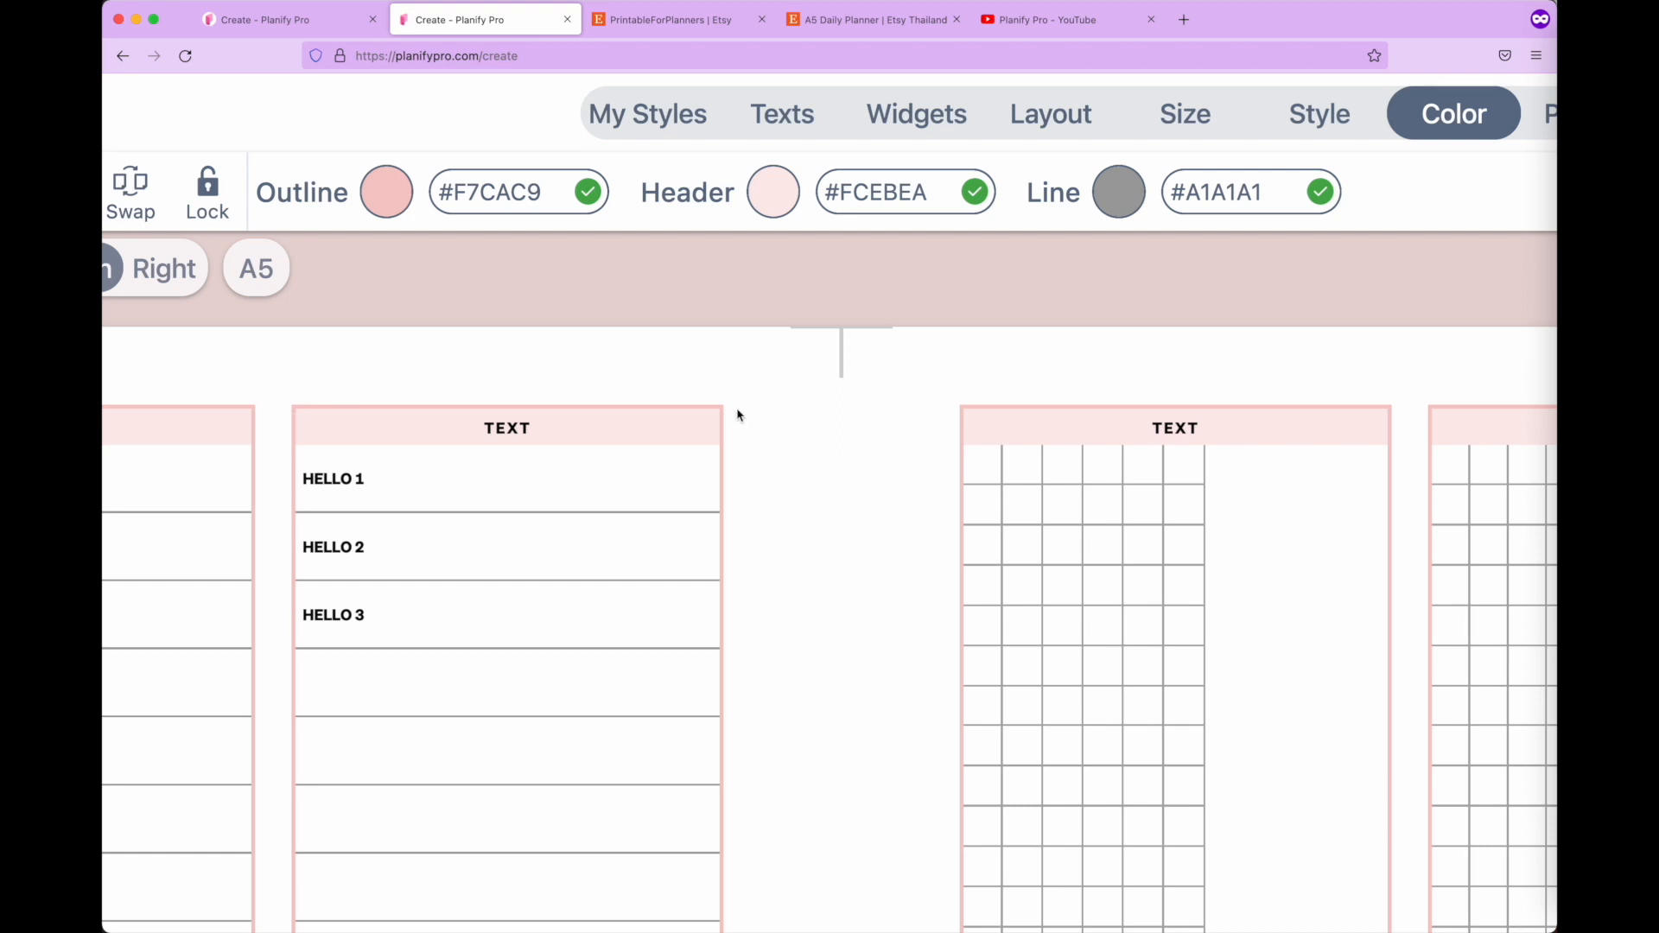
scroll(467, 469, down, 5)
scroll(470, 577, up, 4)
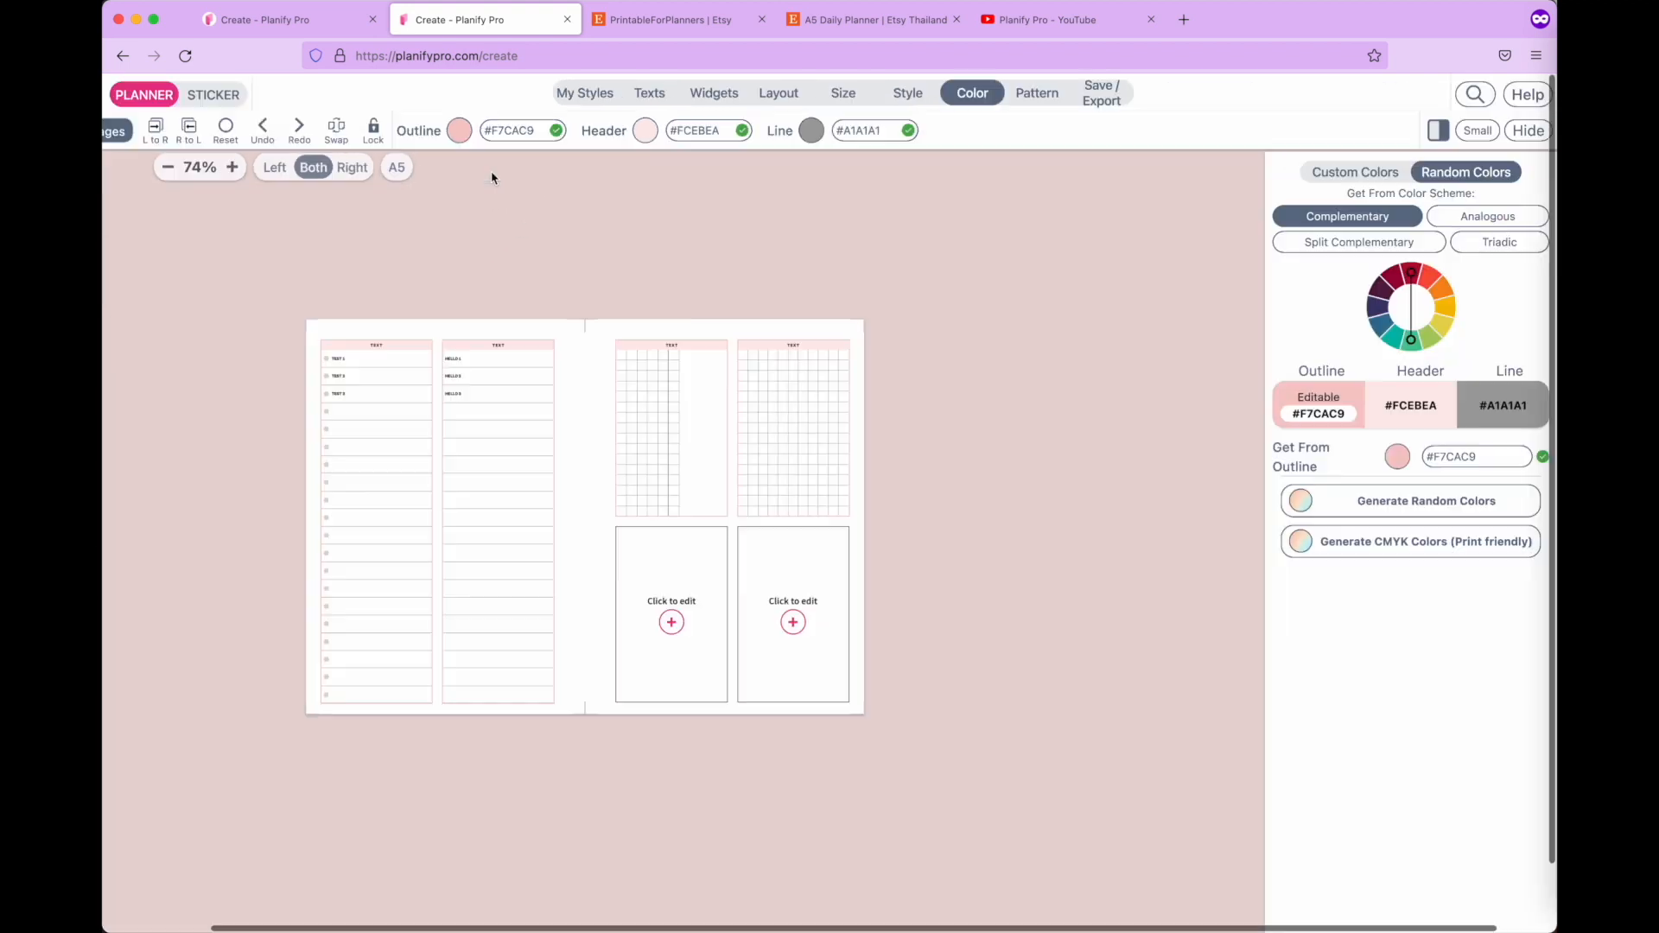
scroll(564, 806, down, 3)
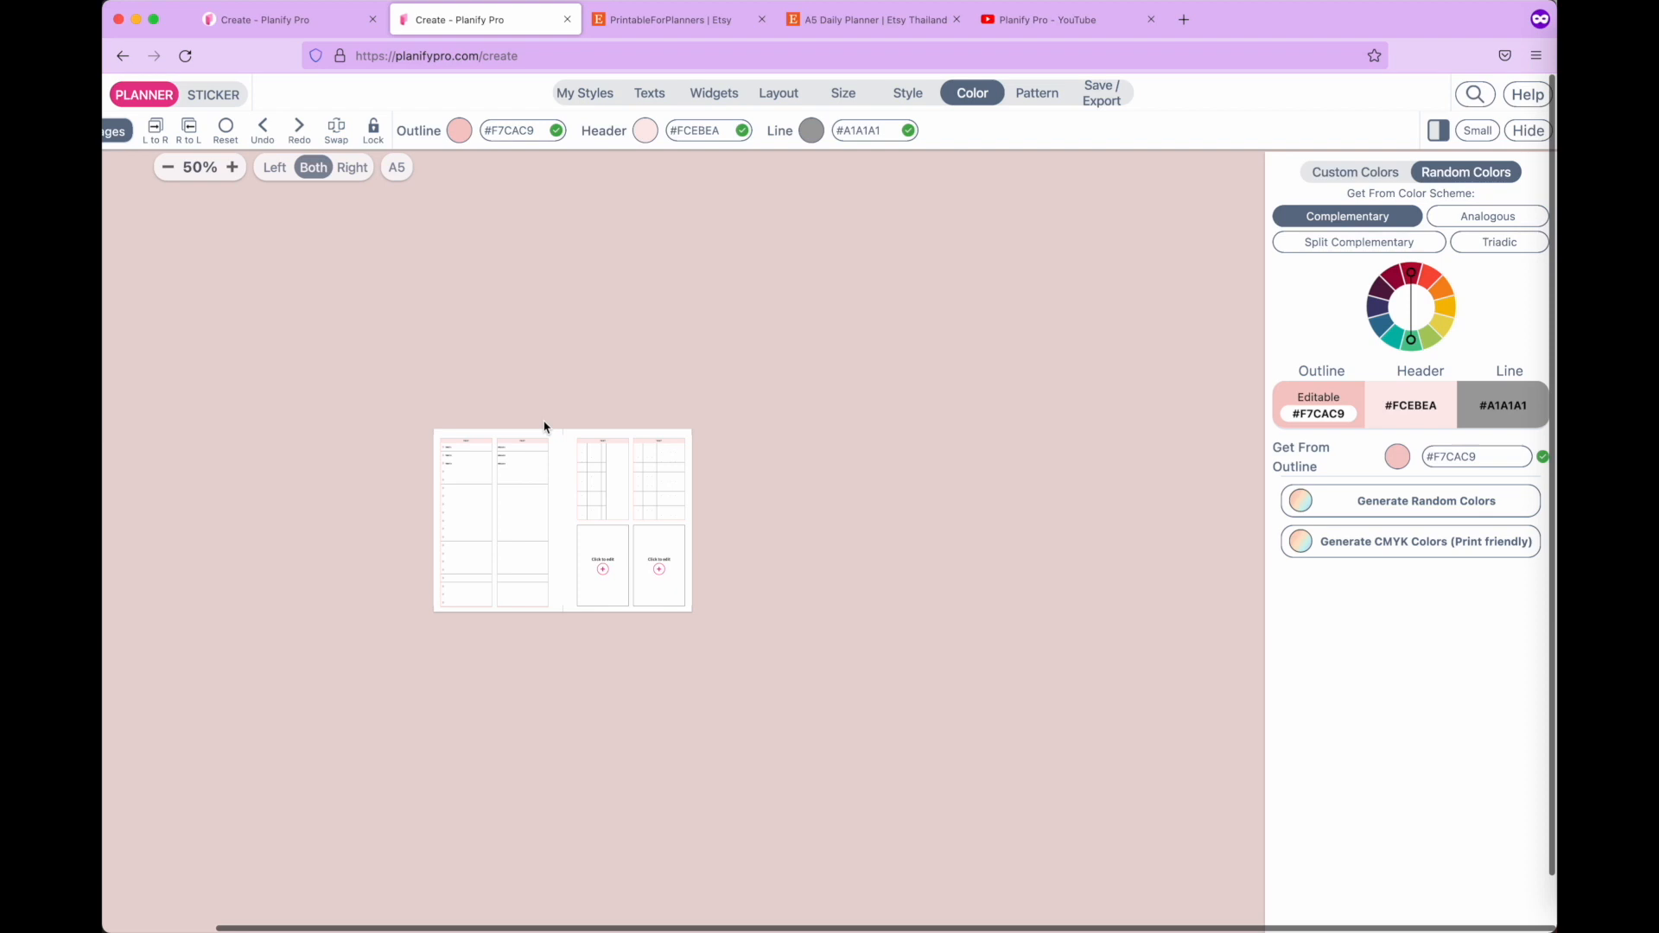
scroll(572, 875, up, 5)
scroll(566, 879, down, 2)
scroll(545, 461, down, 1)
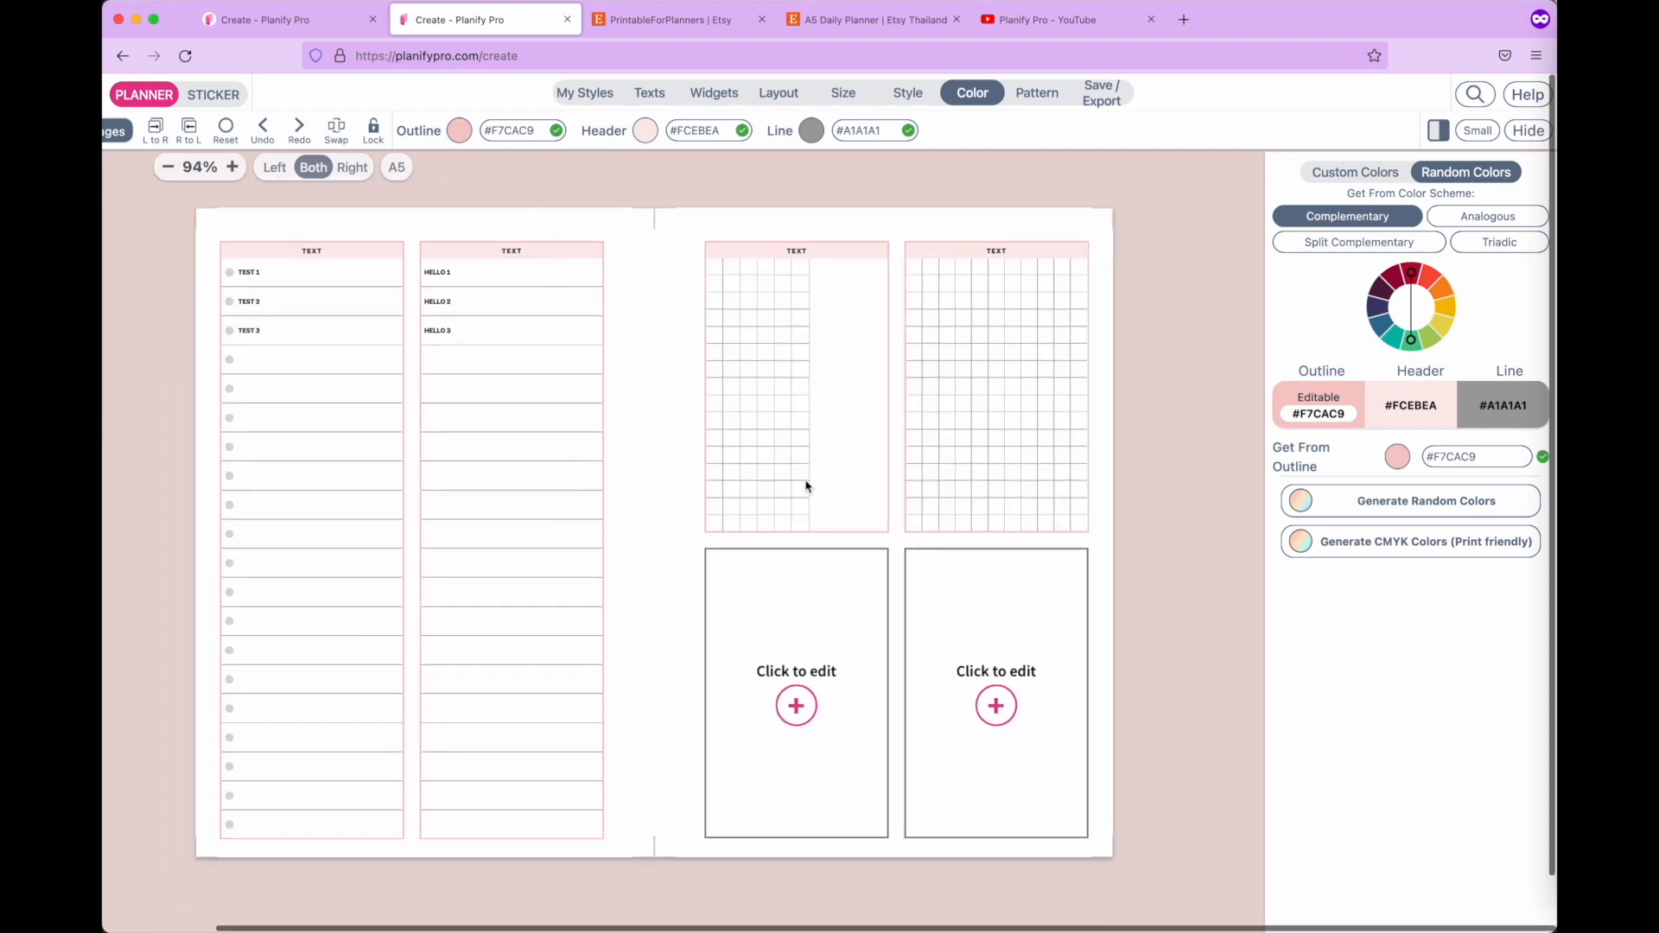
Change the widgets' outline color to yellow #EFDB47.
click(458, 132)
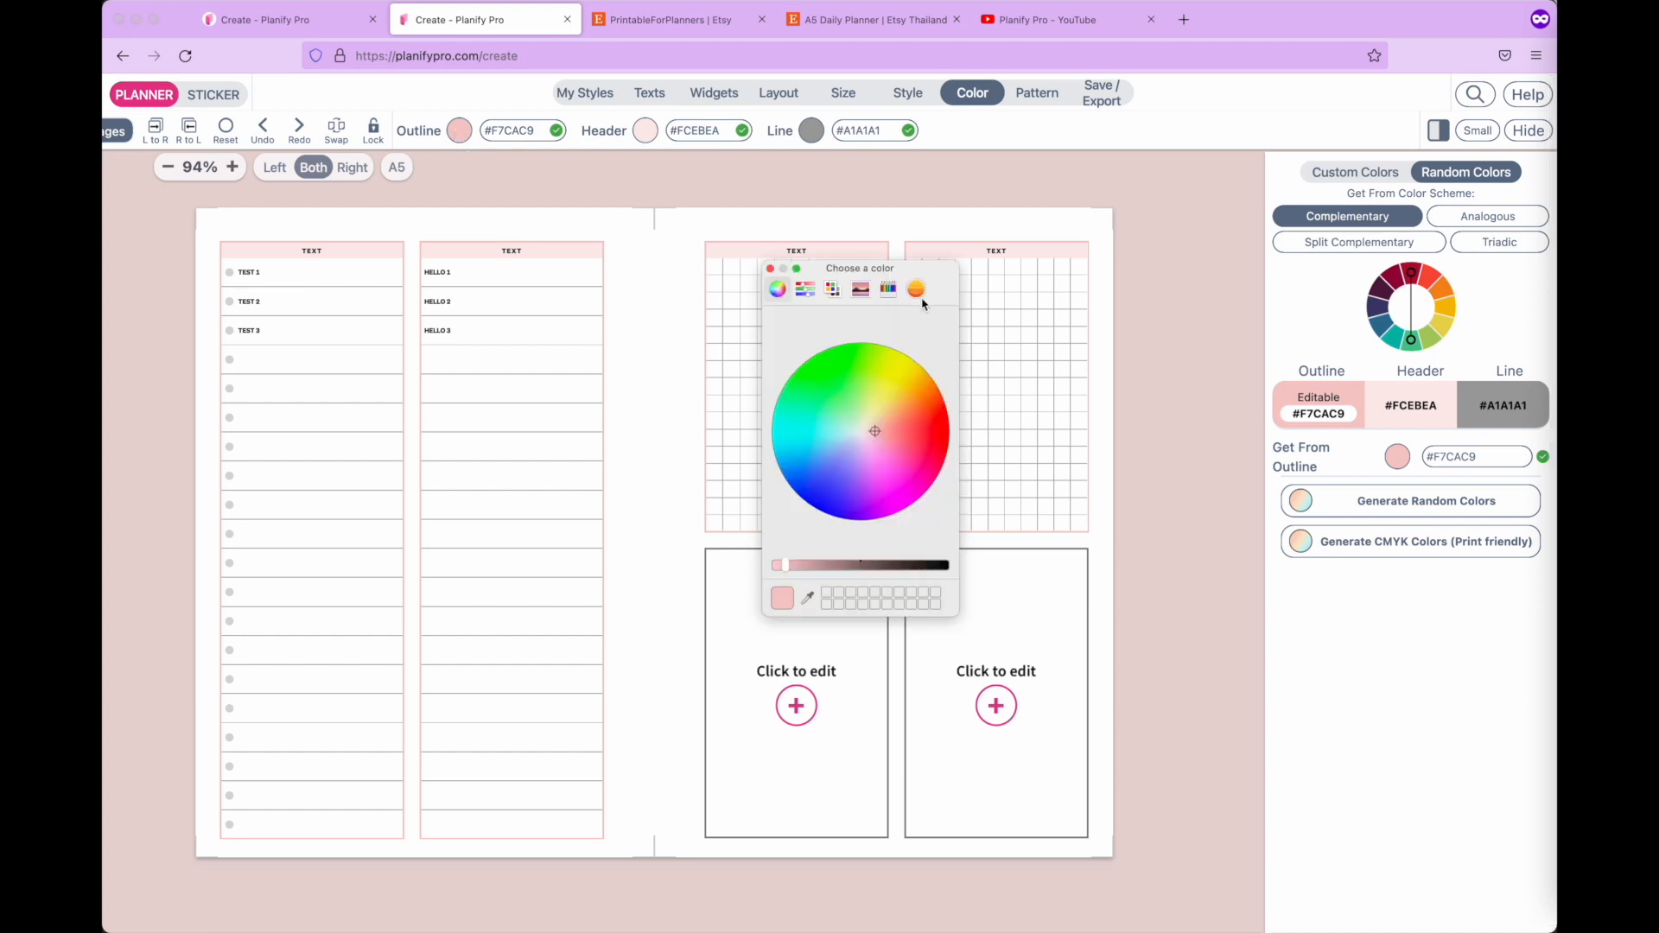
drag(940, 281, 817, 299)
drag(795, 462, 776, 400)
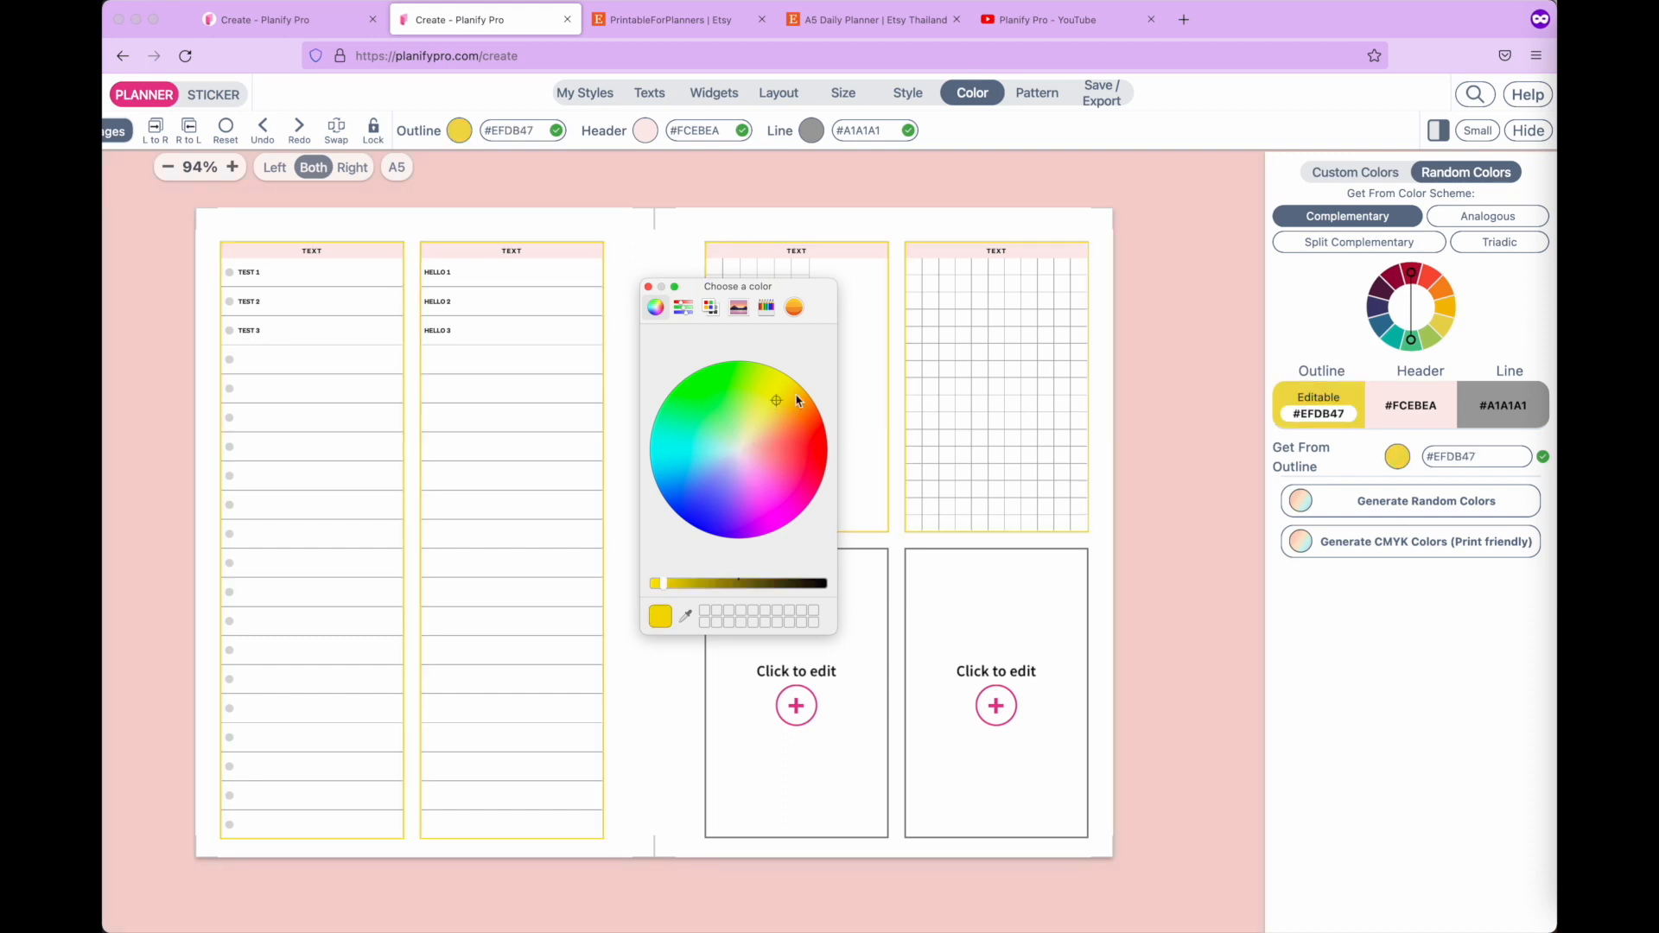
click(650, 287)
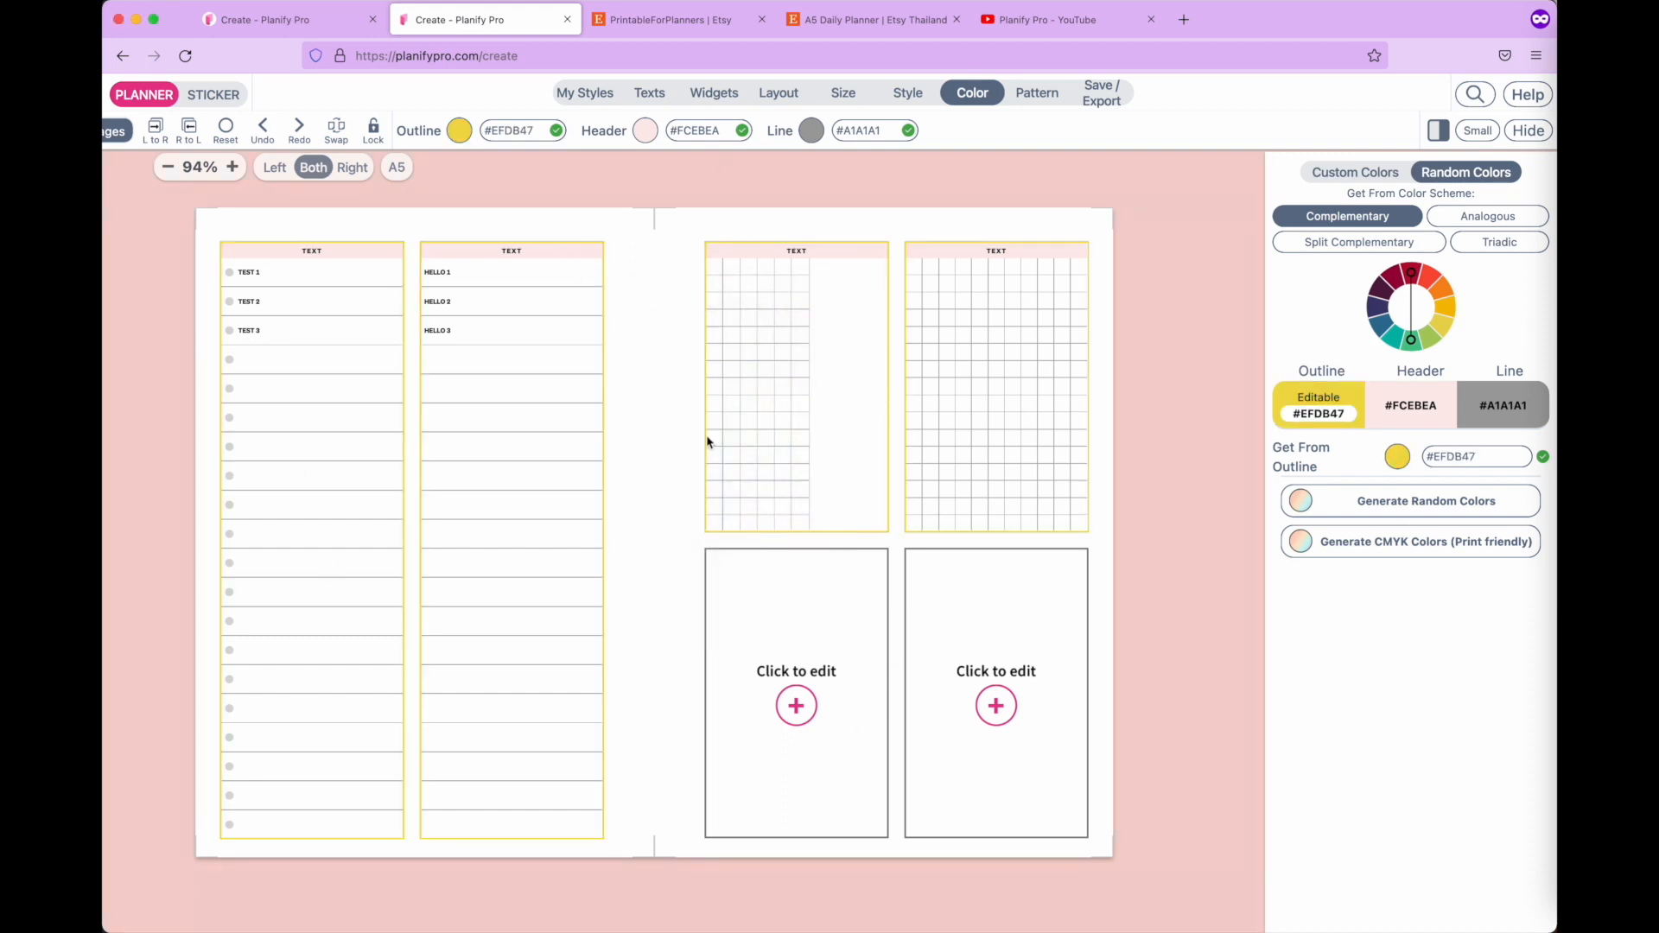
Change the widgets' header color to periwinkle blue #909DF9.
click(646, 132)
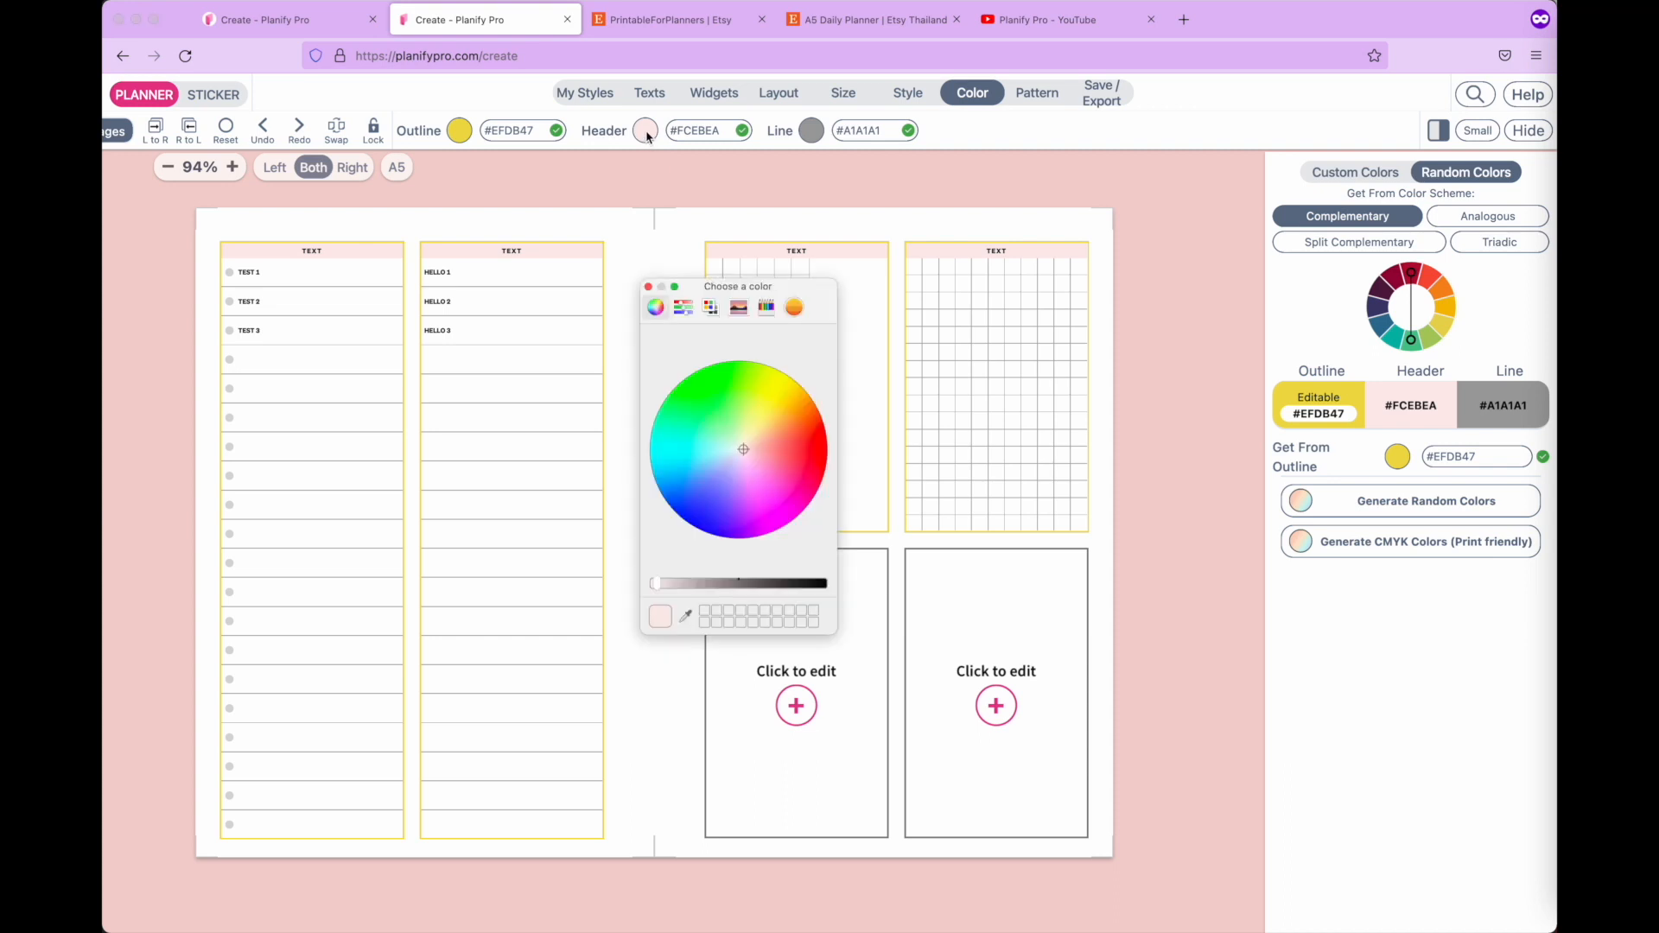
drag(770, 441, 729, 492)
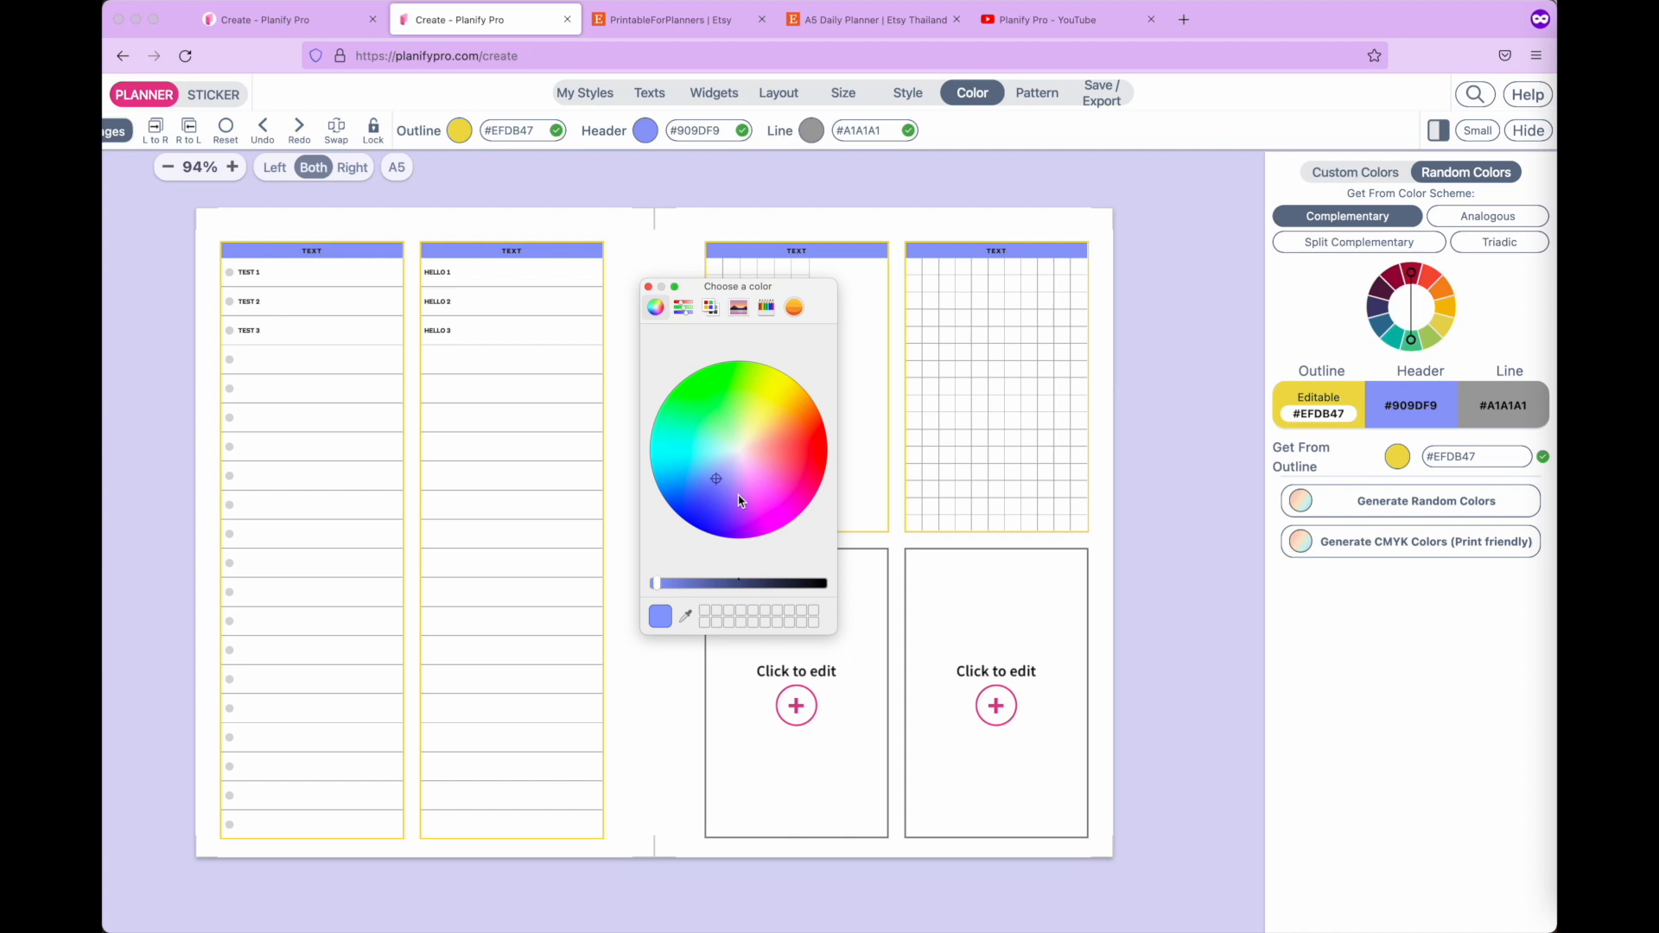
click(648, 287)
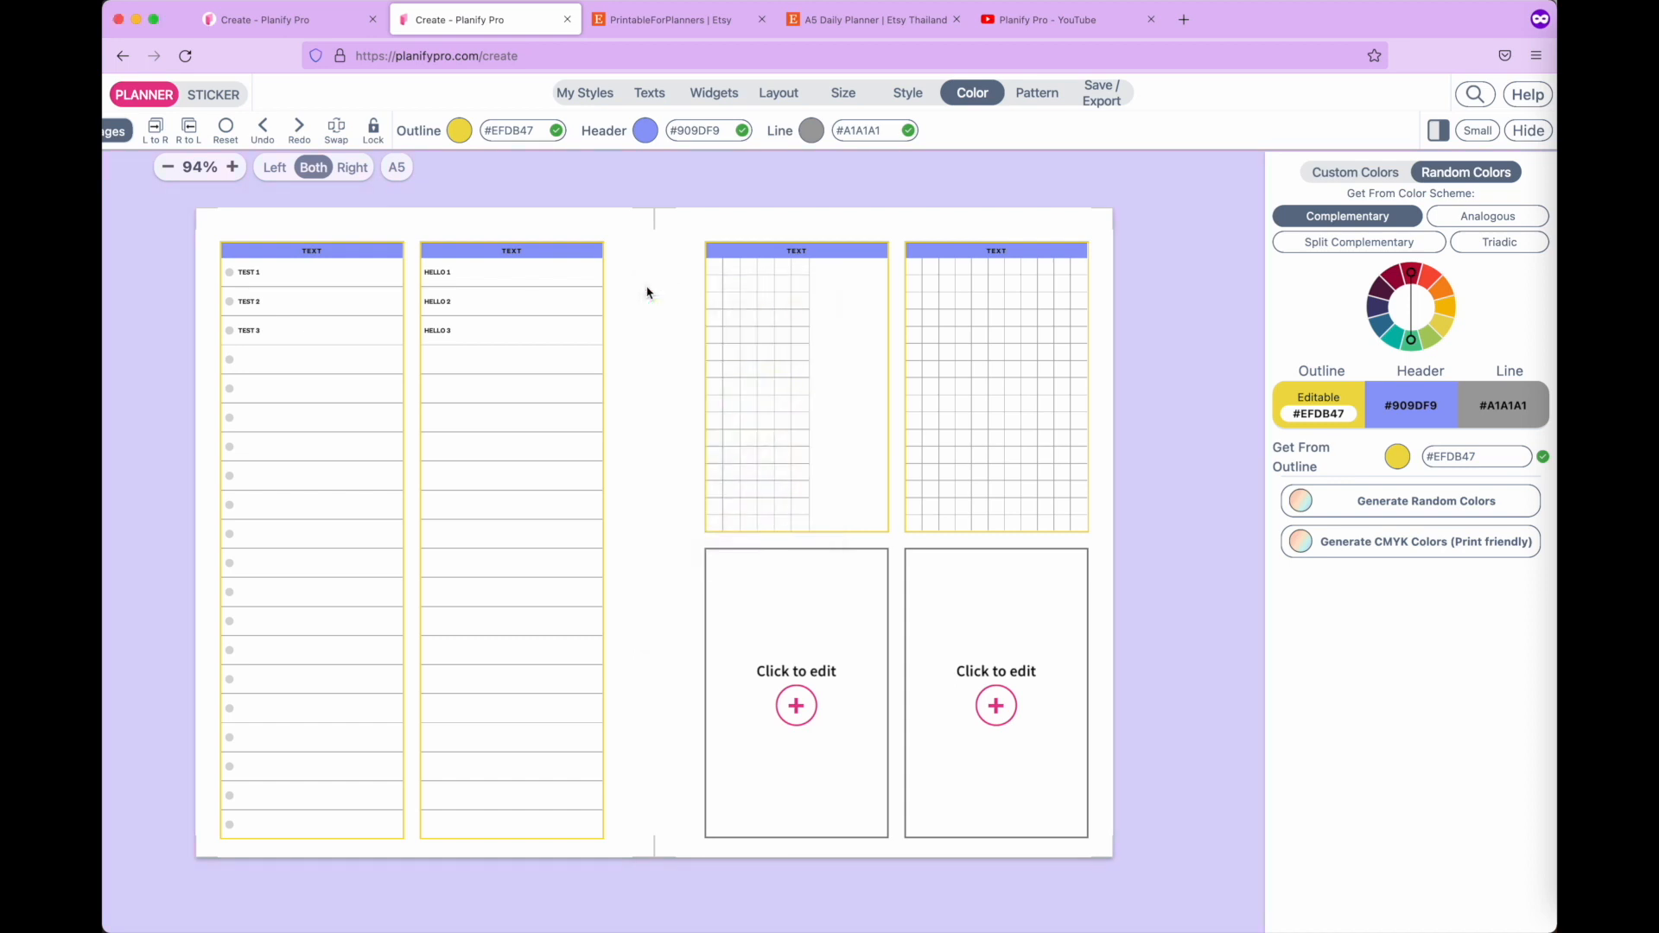
Change the widgets' line color to dark blue #406EA1.
click(812, 132)
drag(721, 438, 694, 477)
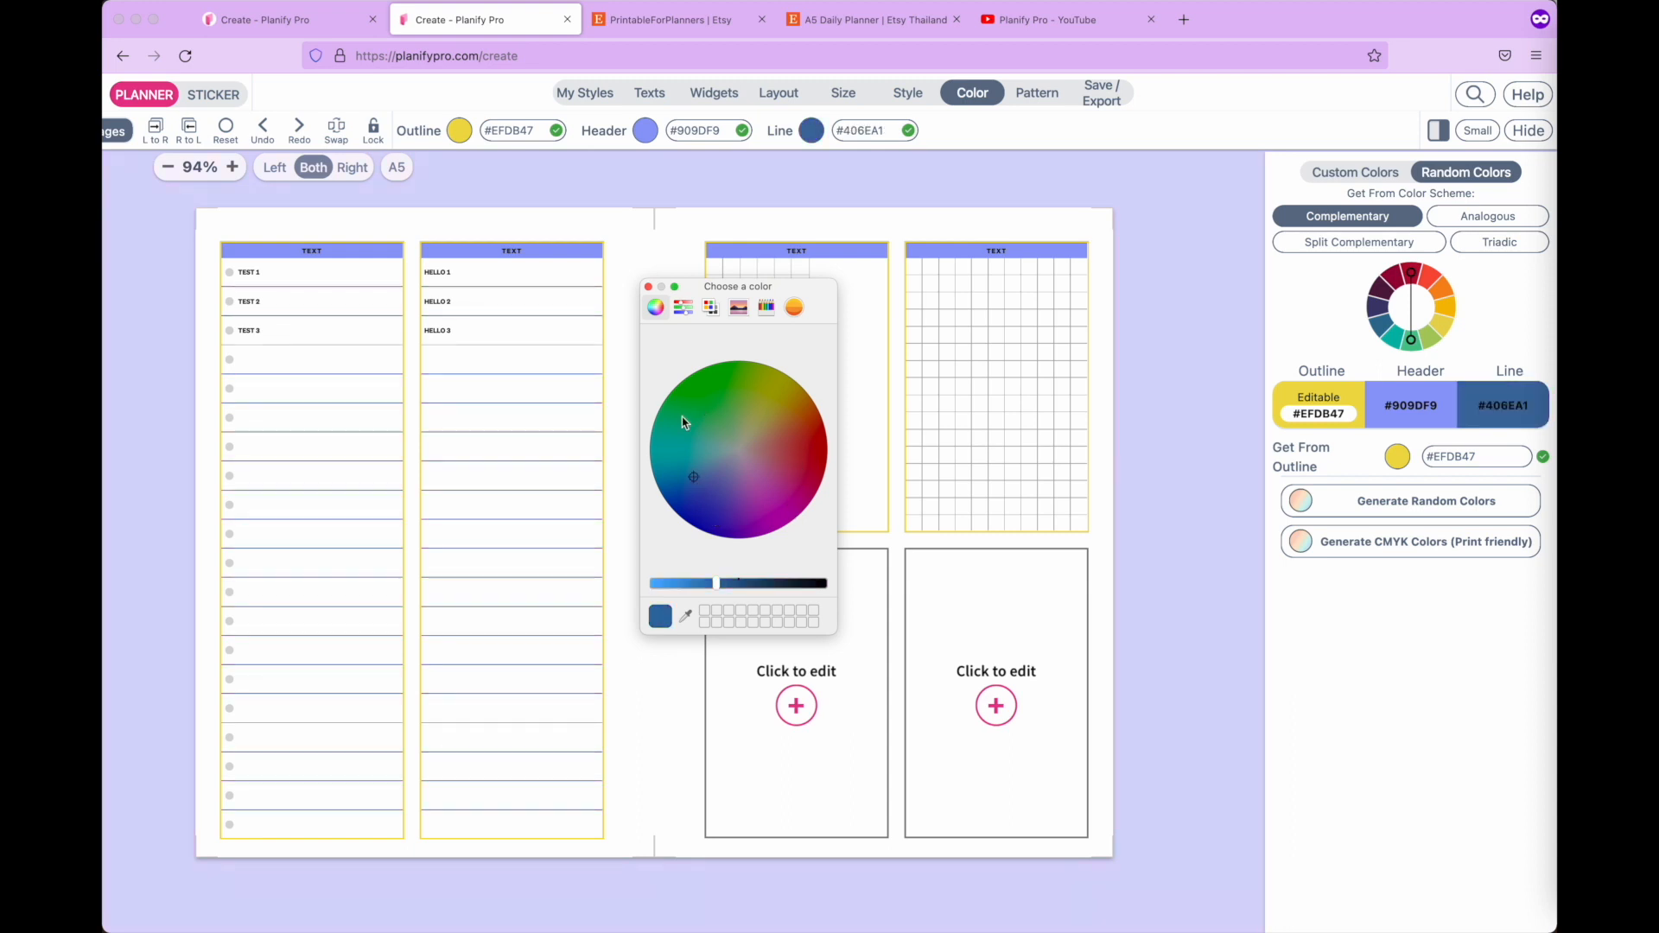
click(648, 286)
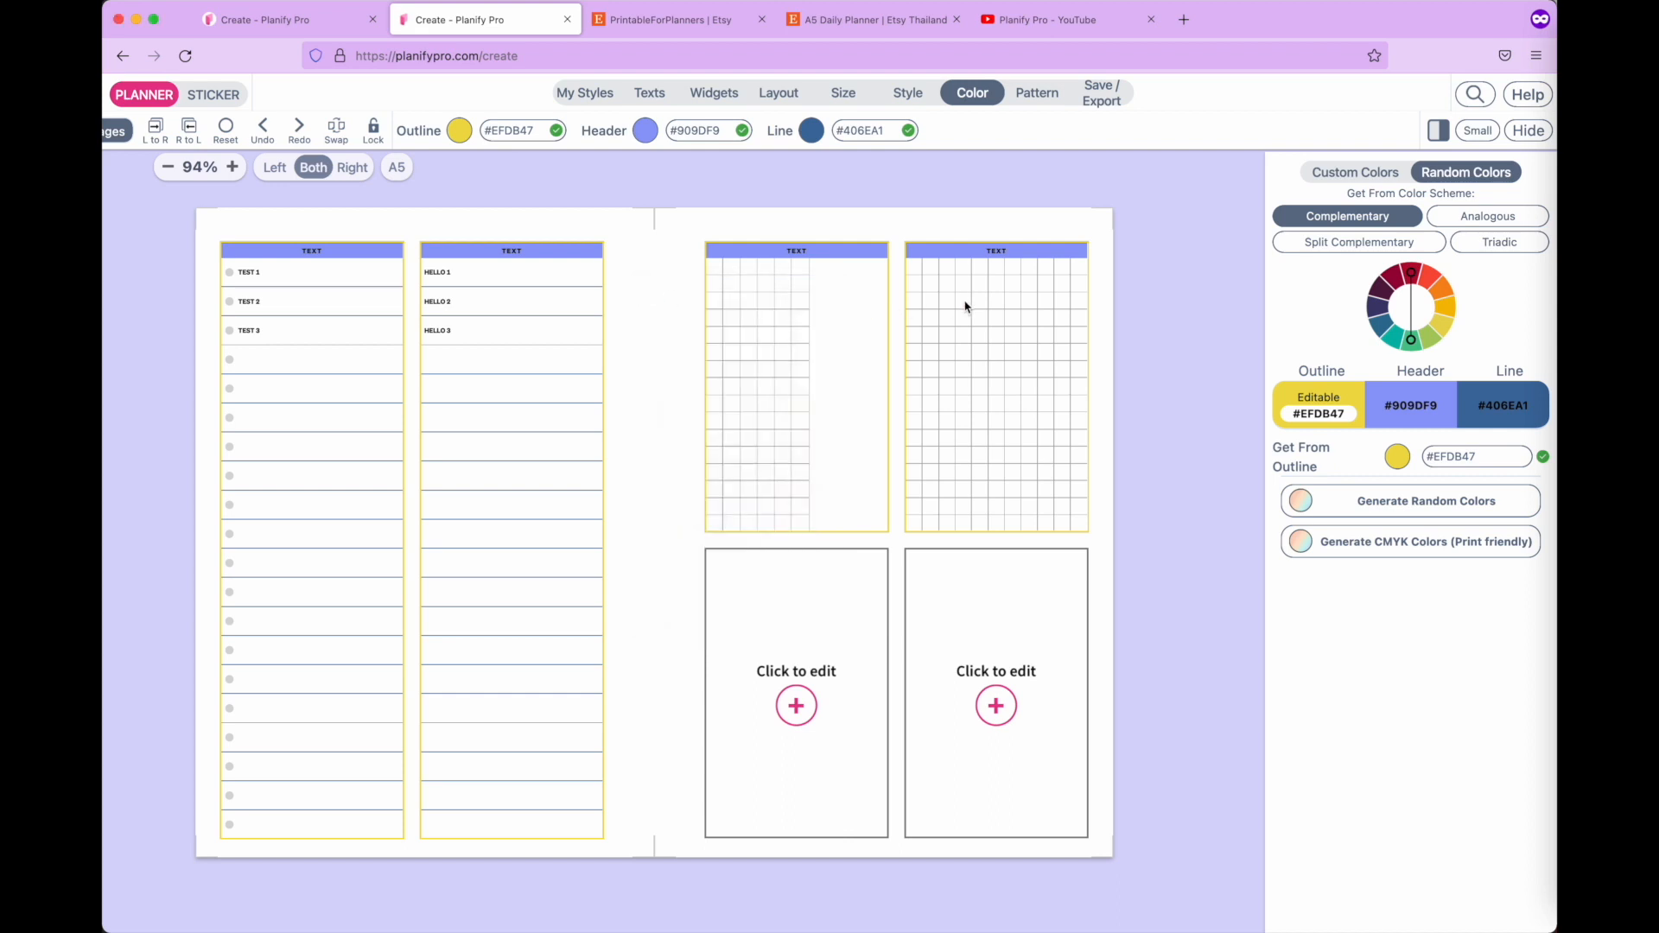
Apply the blue #406EA1 line color to the grid of the Grid + Sticker widget on the second page.
scroll(722, 410, up, 5)
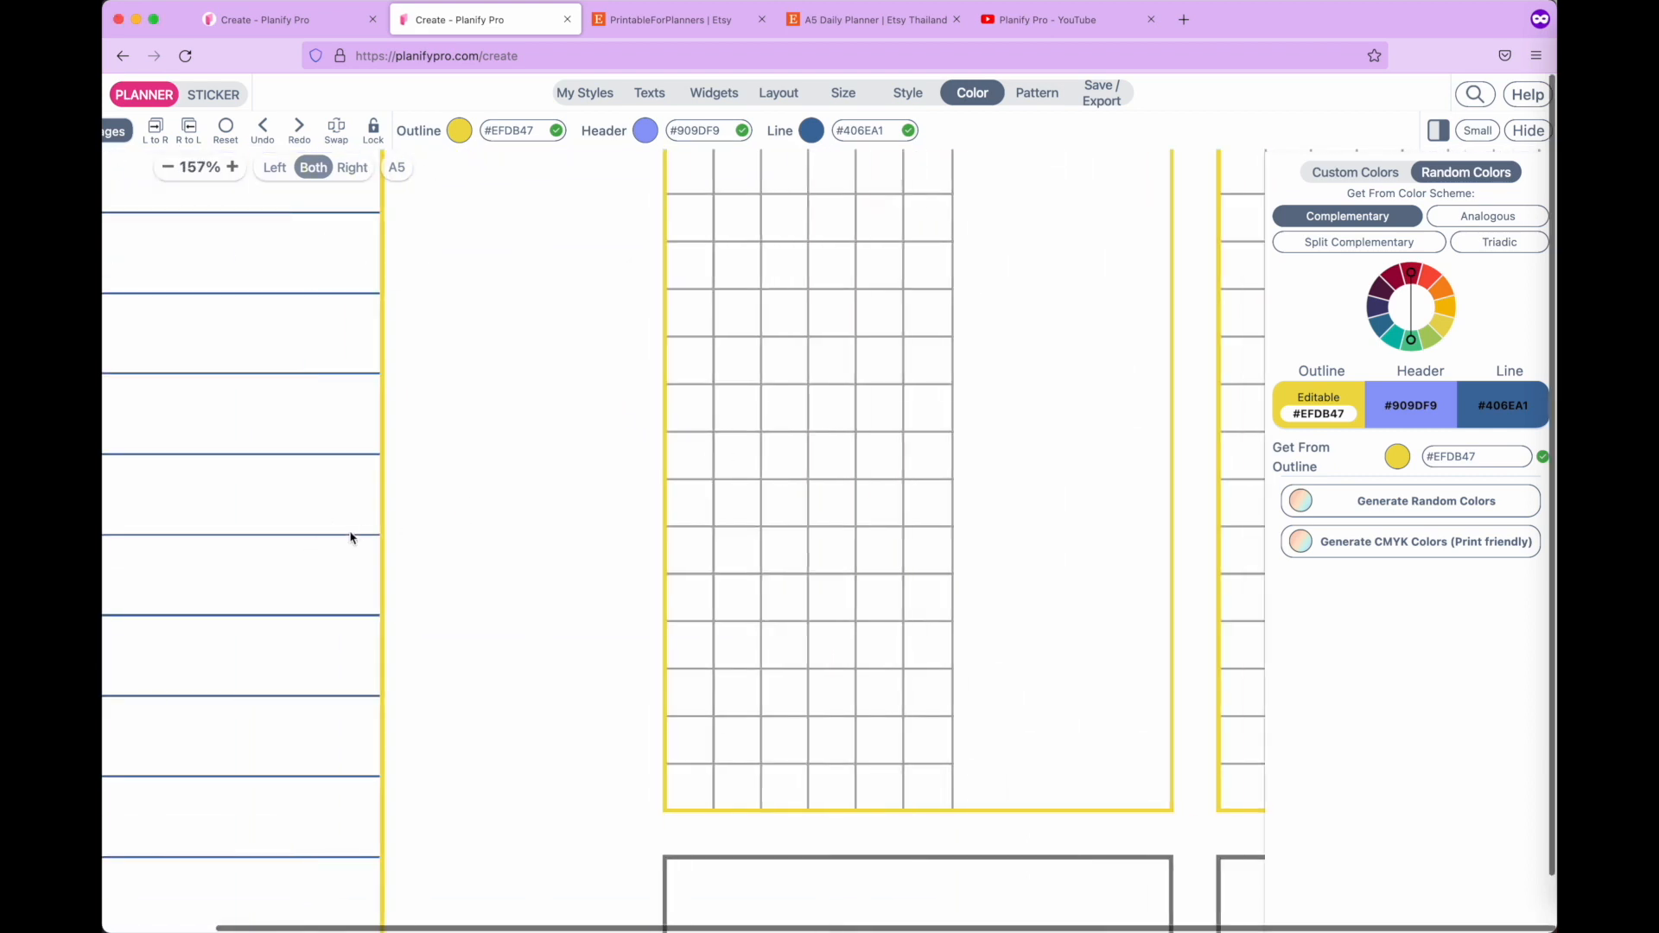
scroll(779, 421, down, 4)
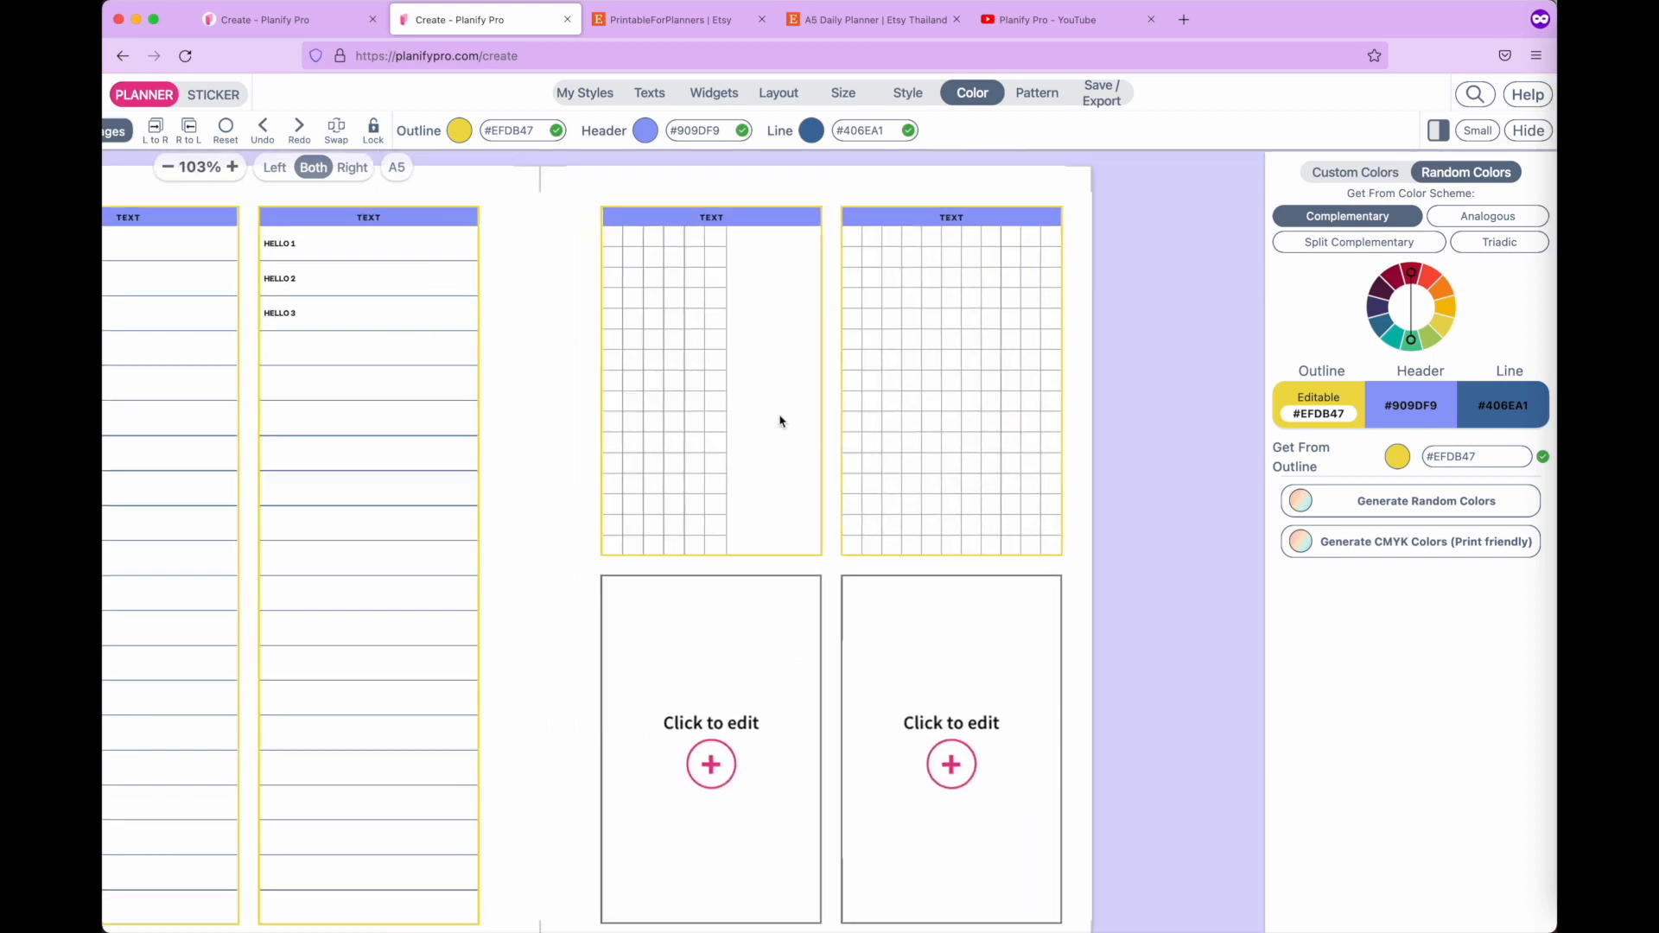
click(770, 231)
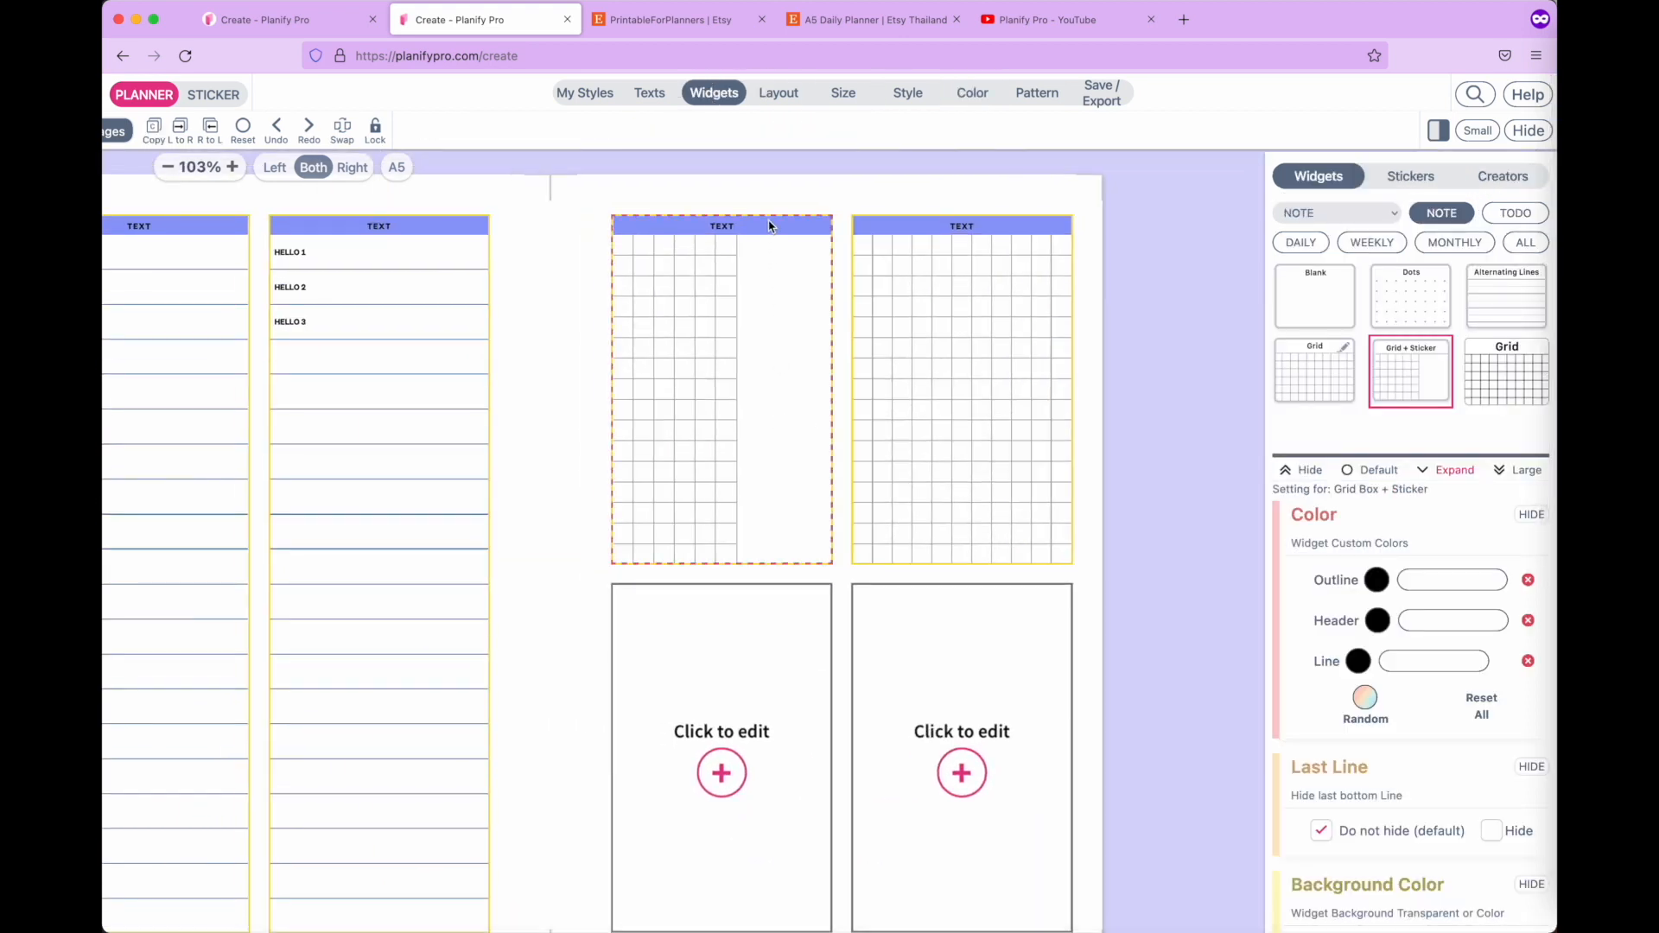
scroll(1457, 830, down, 10)
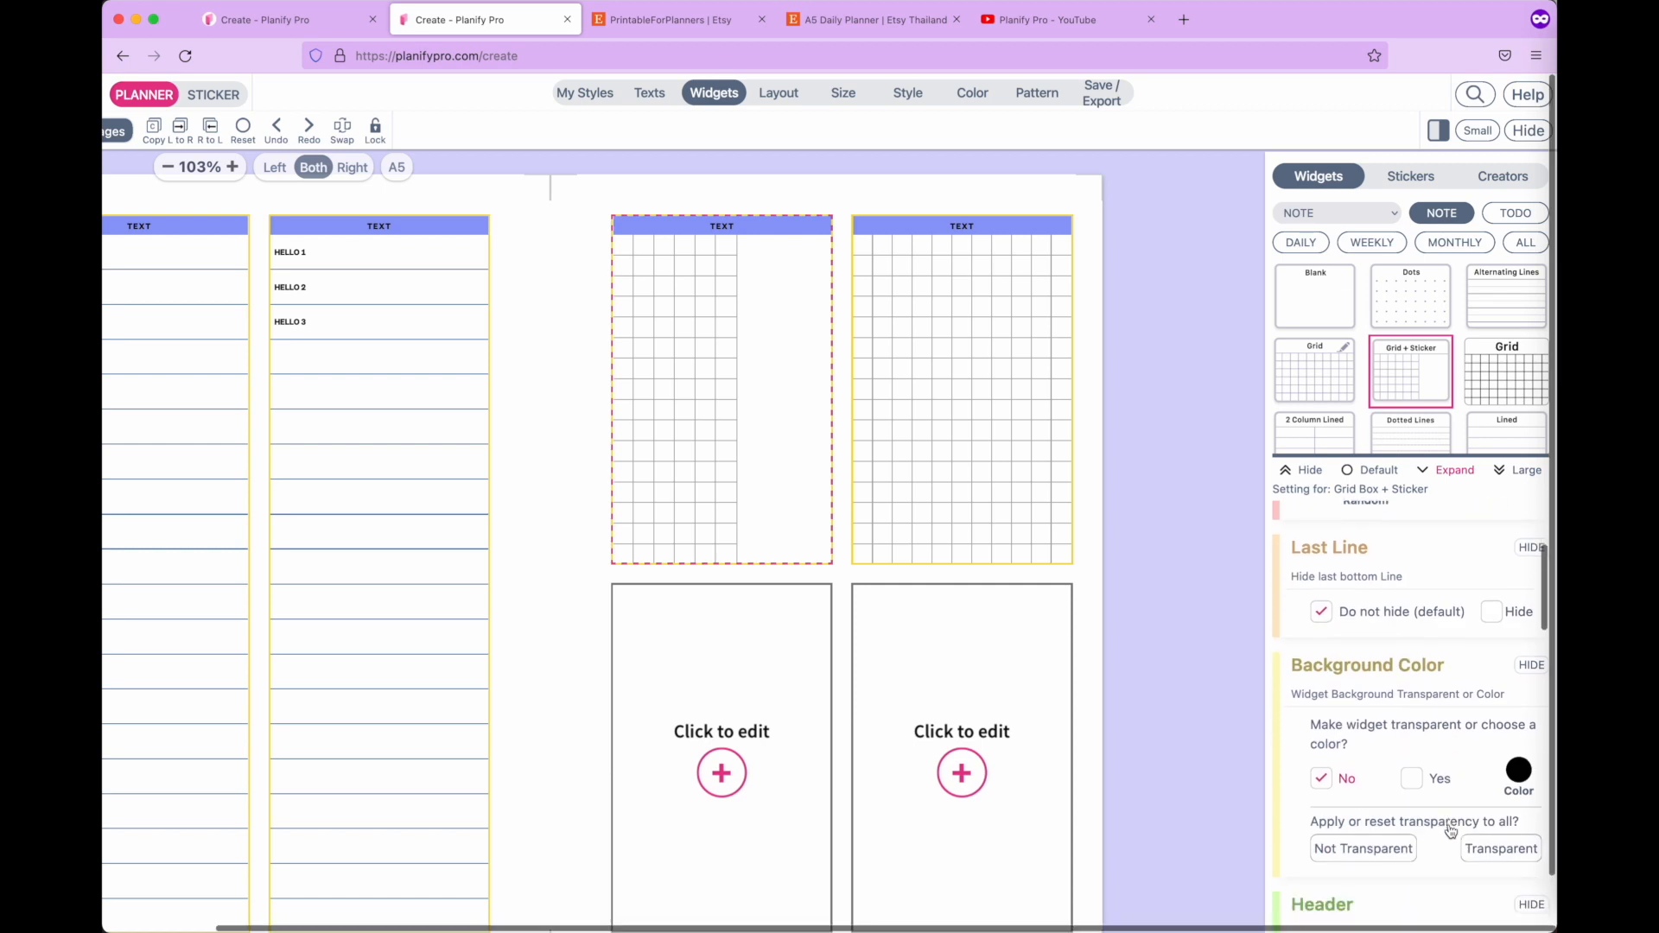
scroll(1452, 826, down, 10)
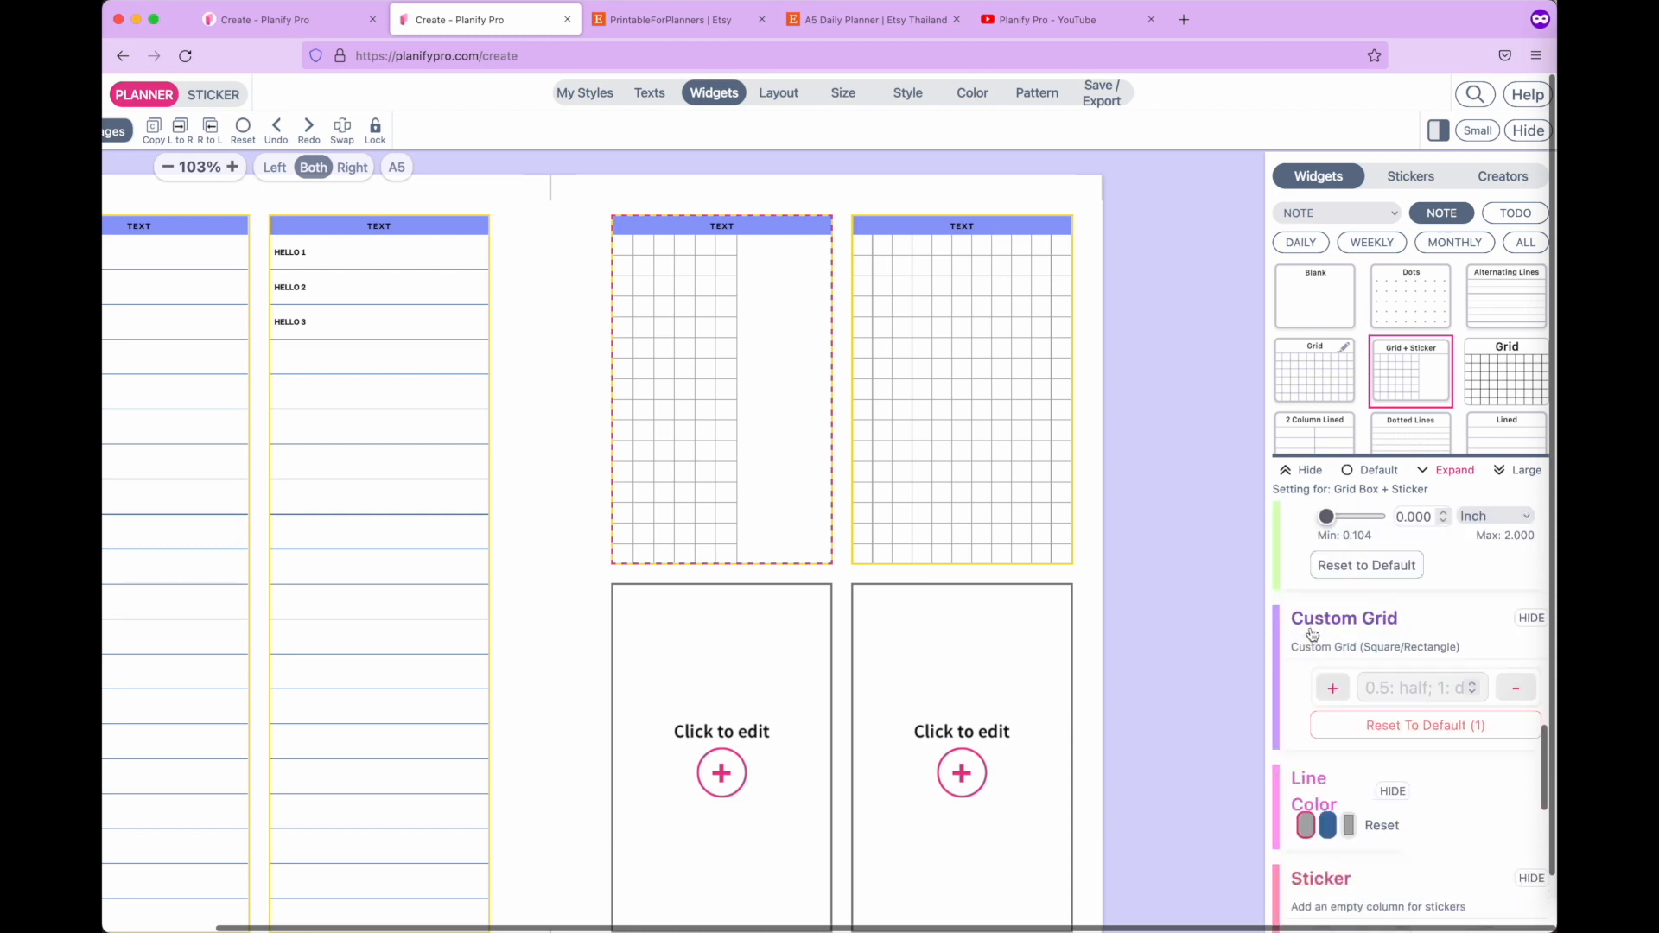
click(1329, 649)
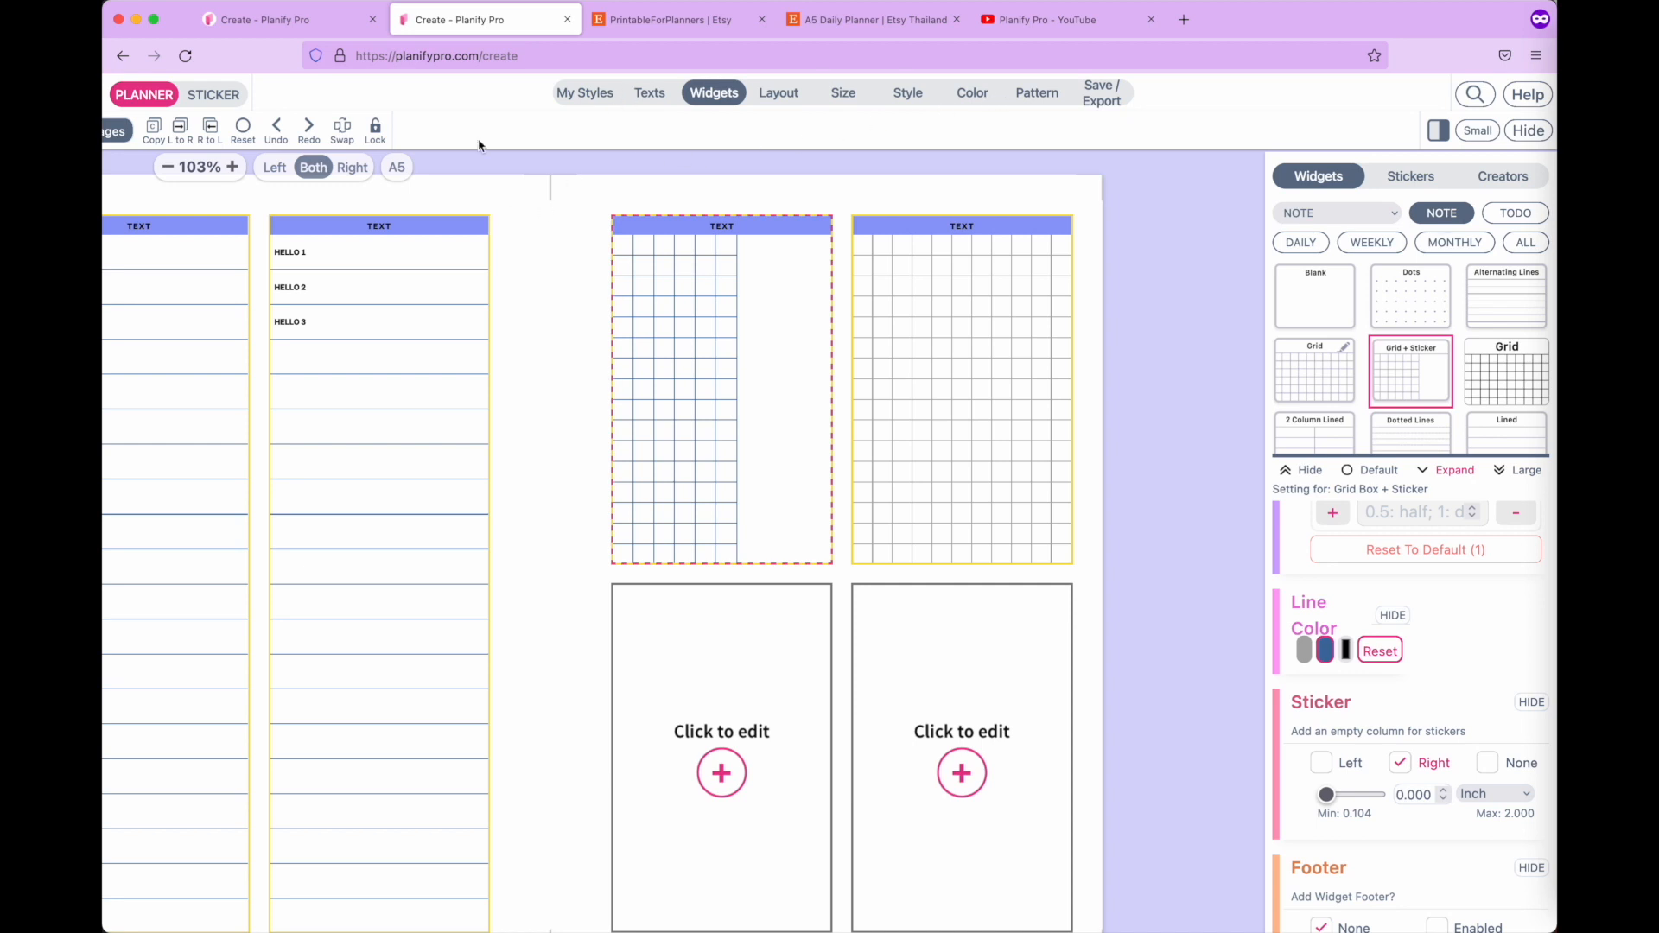
Apply the blue #406EA1 line color to the full Grid widget and review the planner's color settings.
click(974, 94)
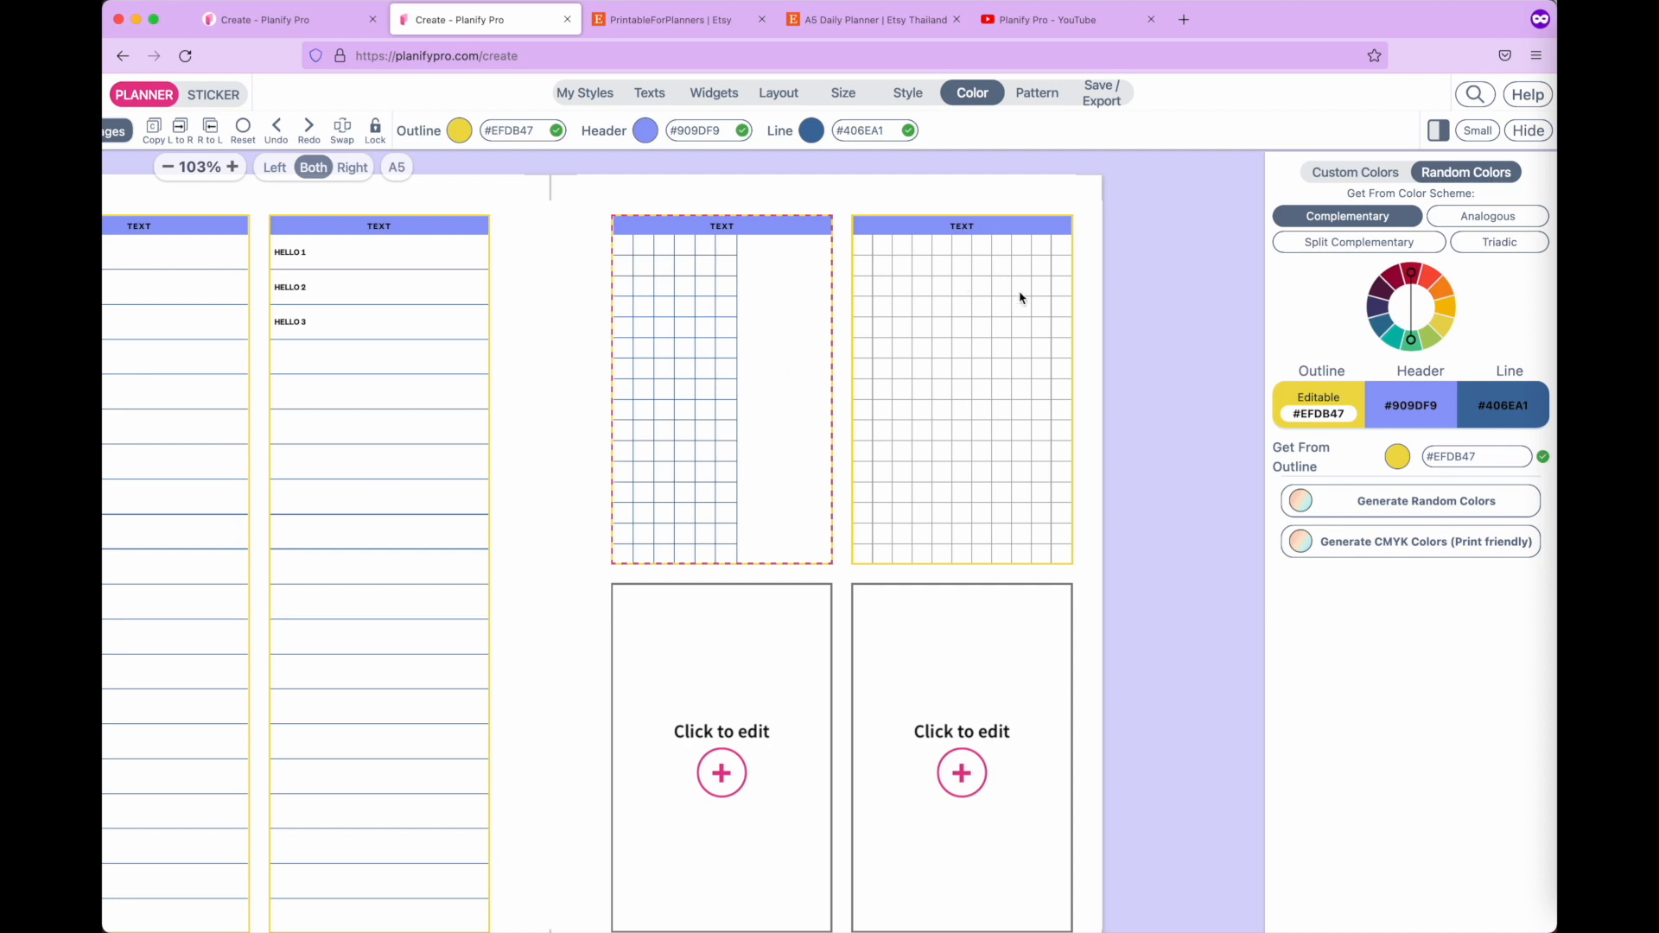
click(989, 232)
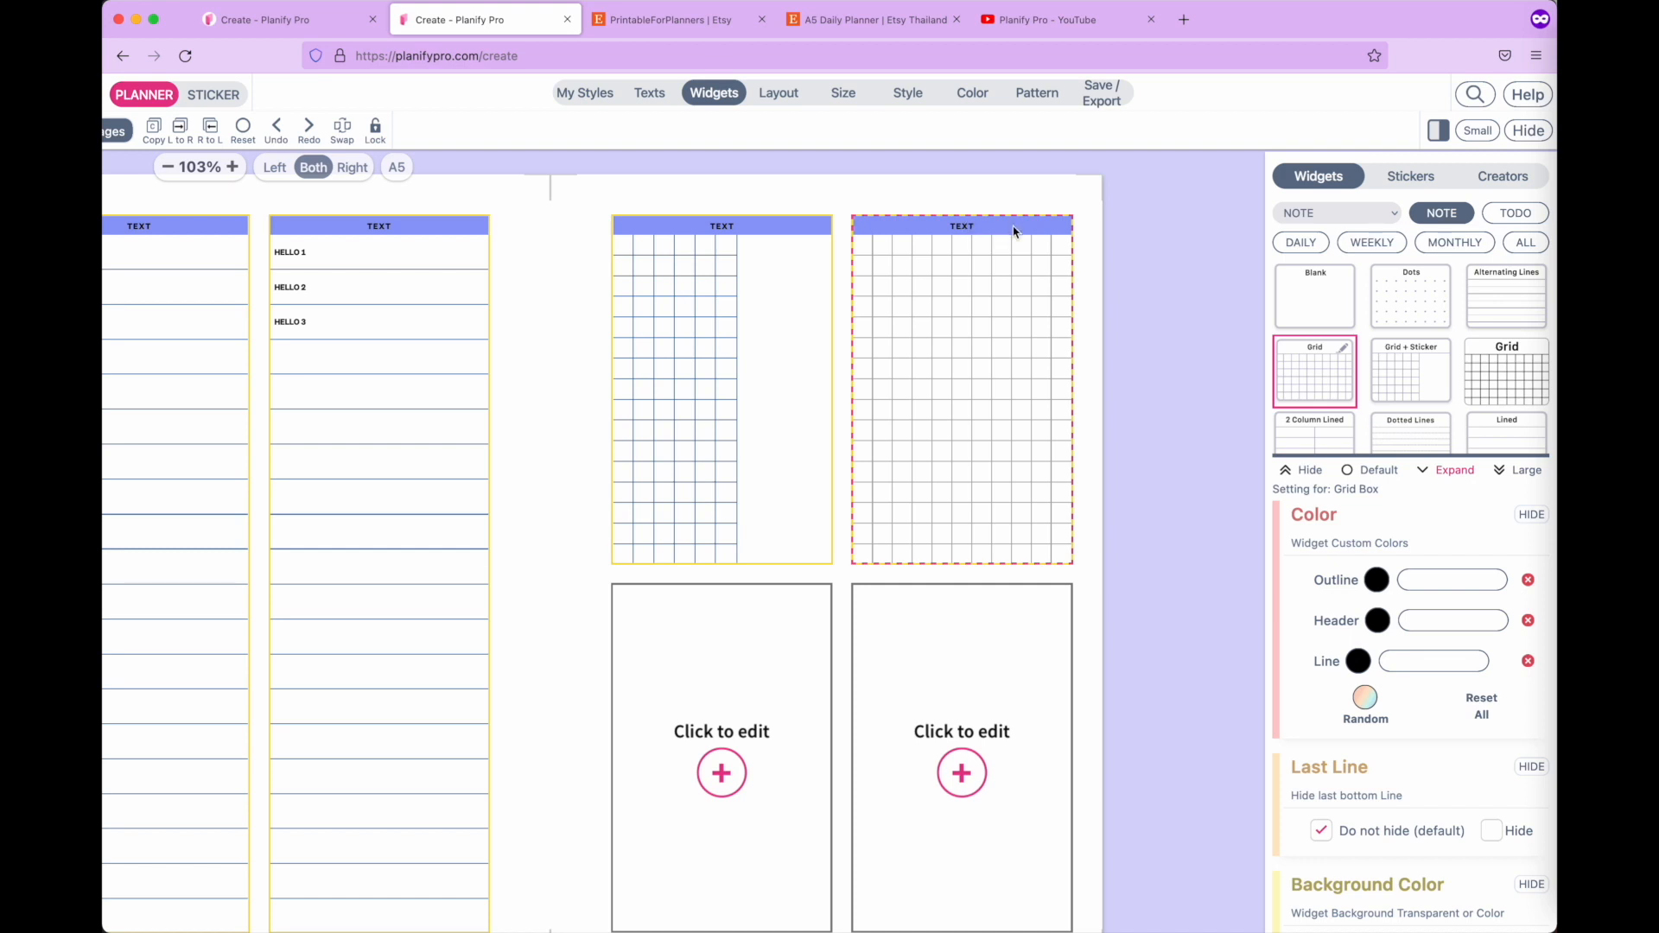
scroll(1456, 631, down, 10)
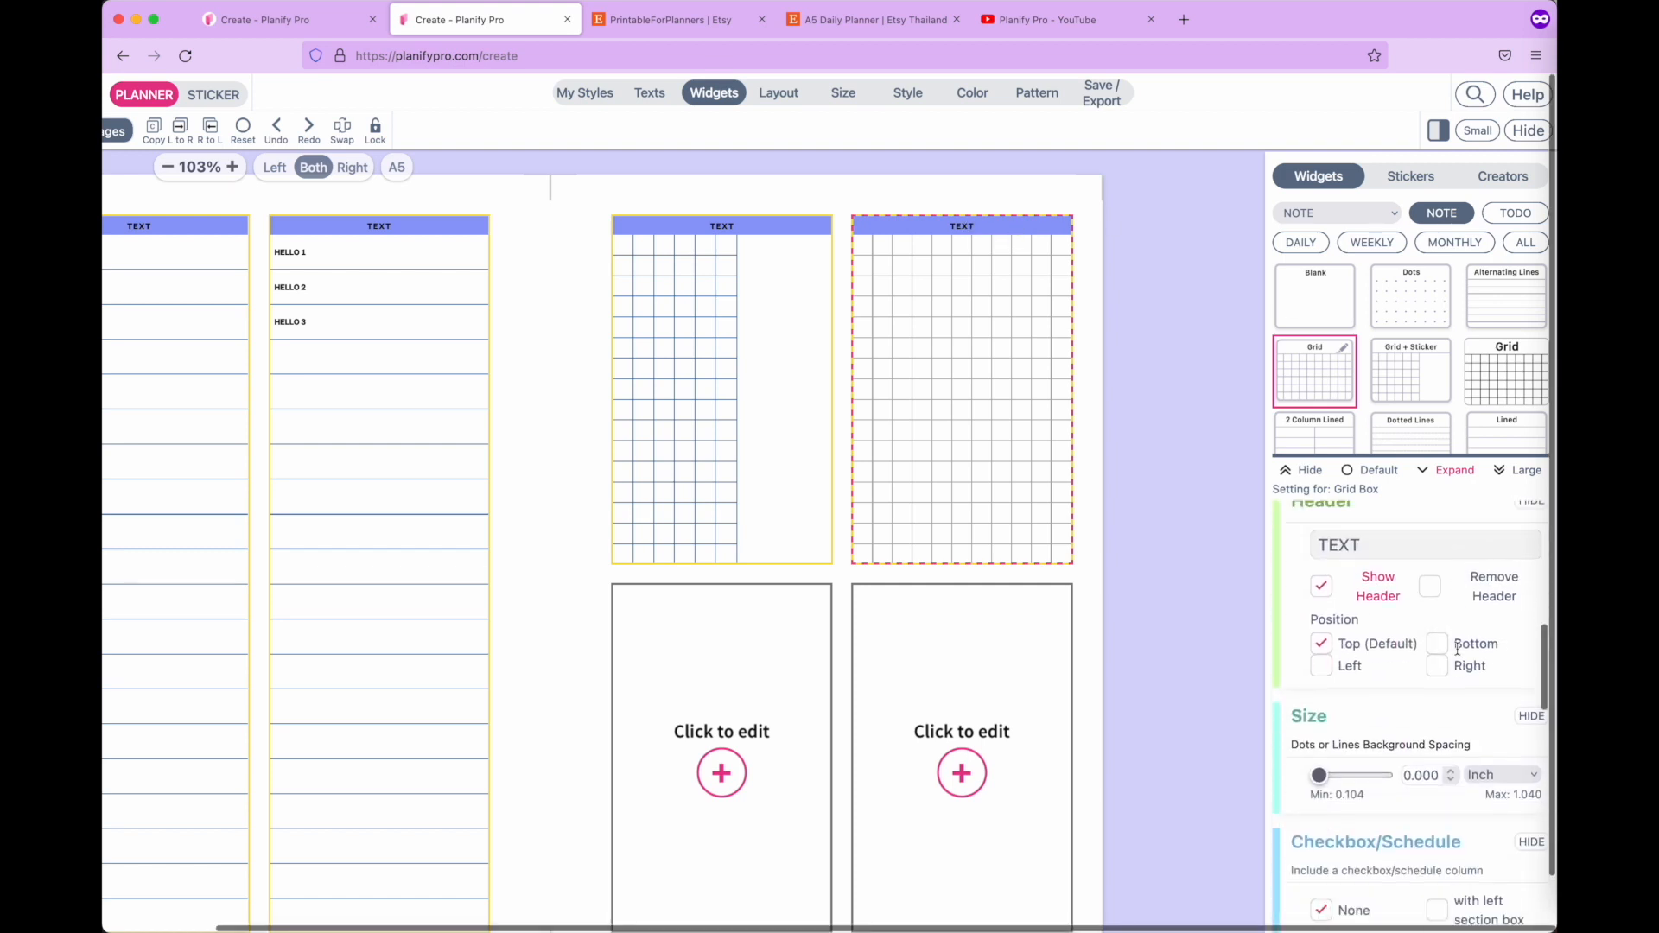
scroll(1459, 655, down, 4)
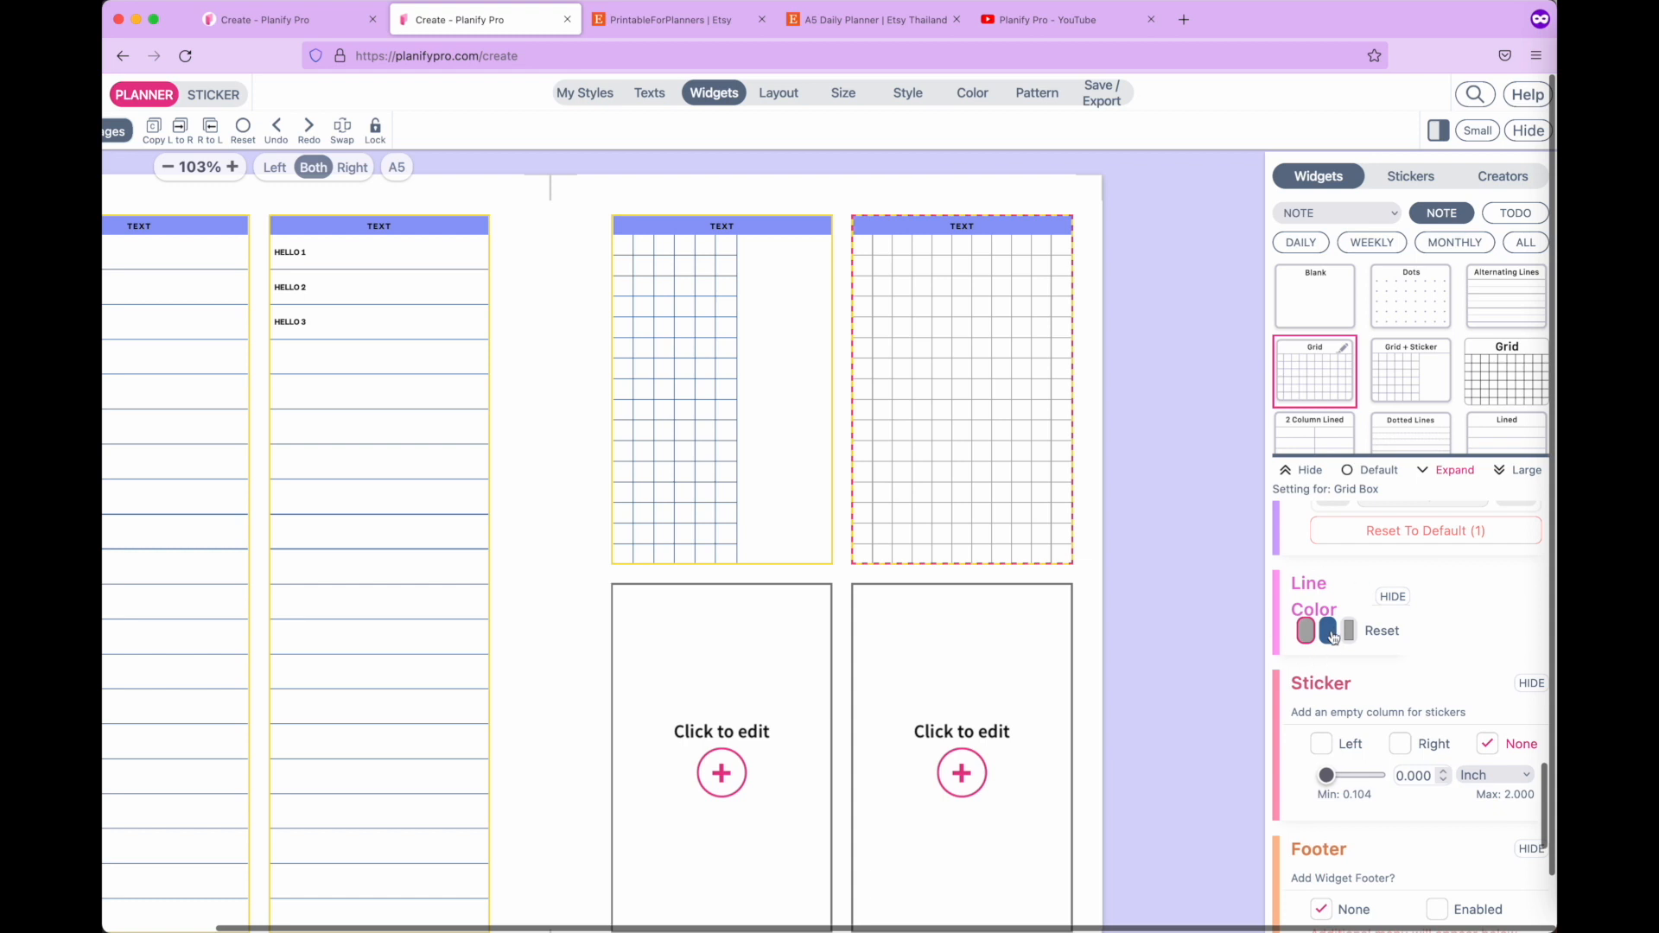
click(1328, 632)
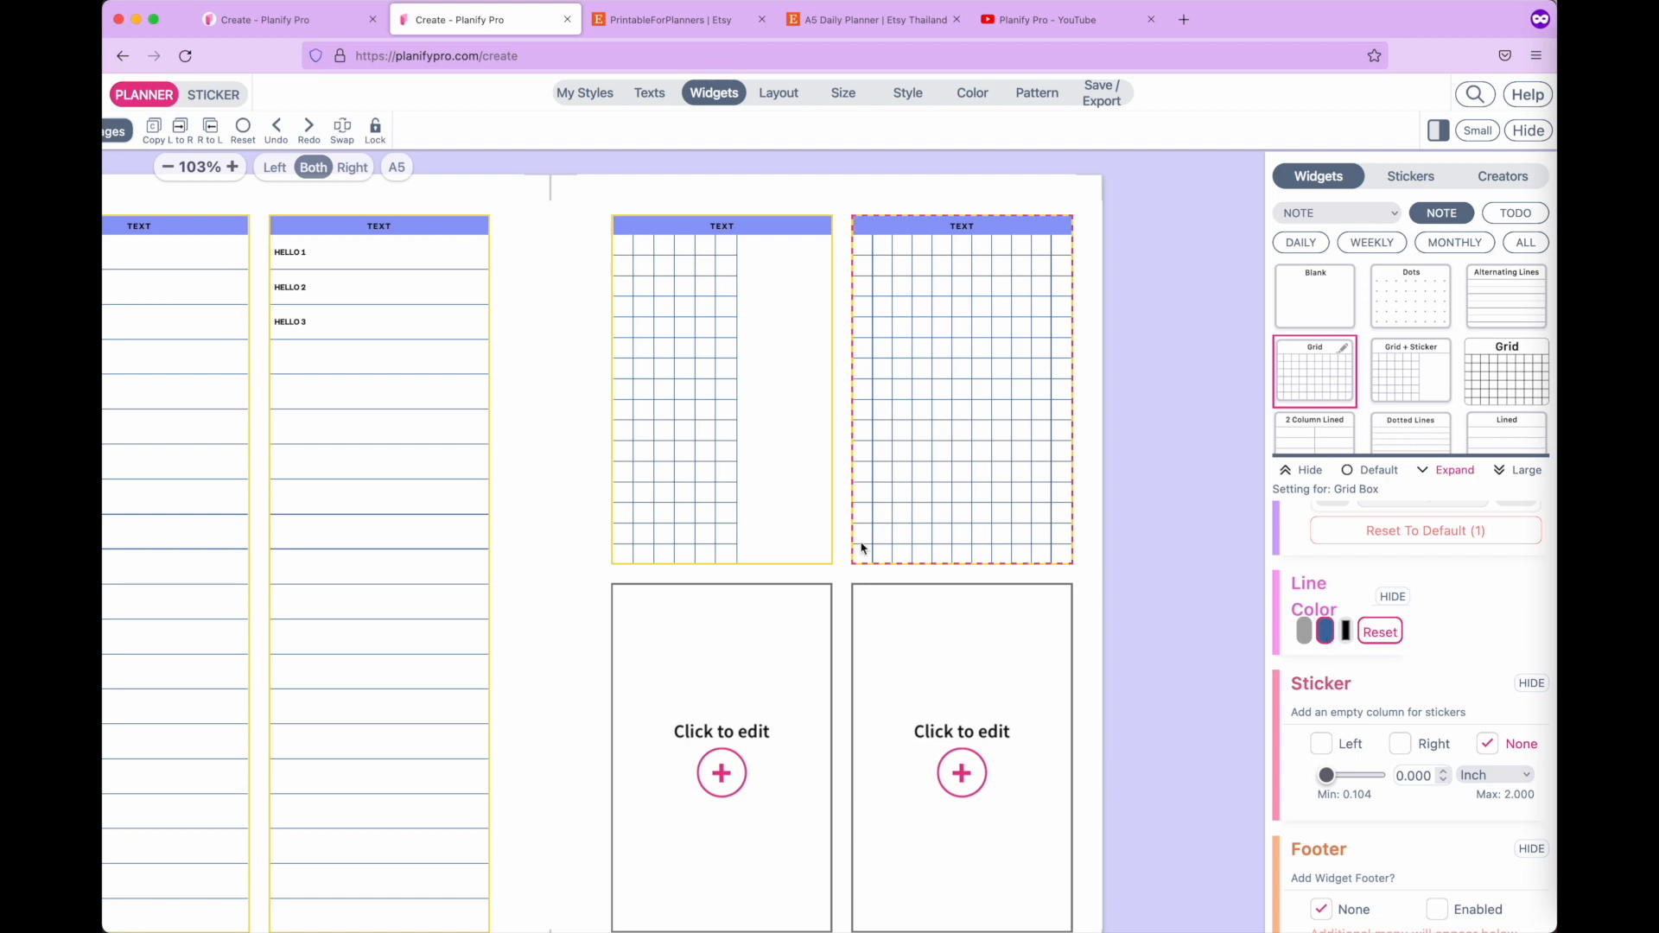
click(972, 92)
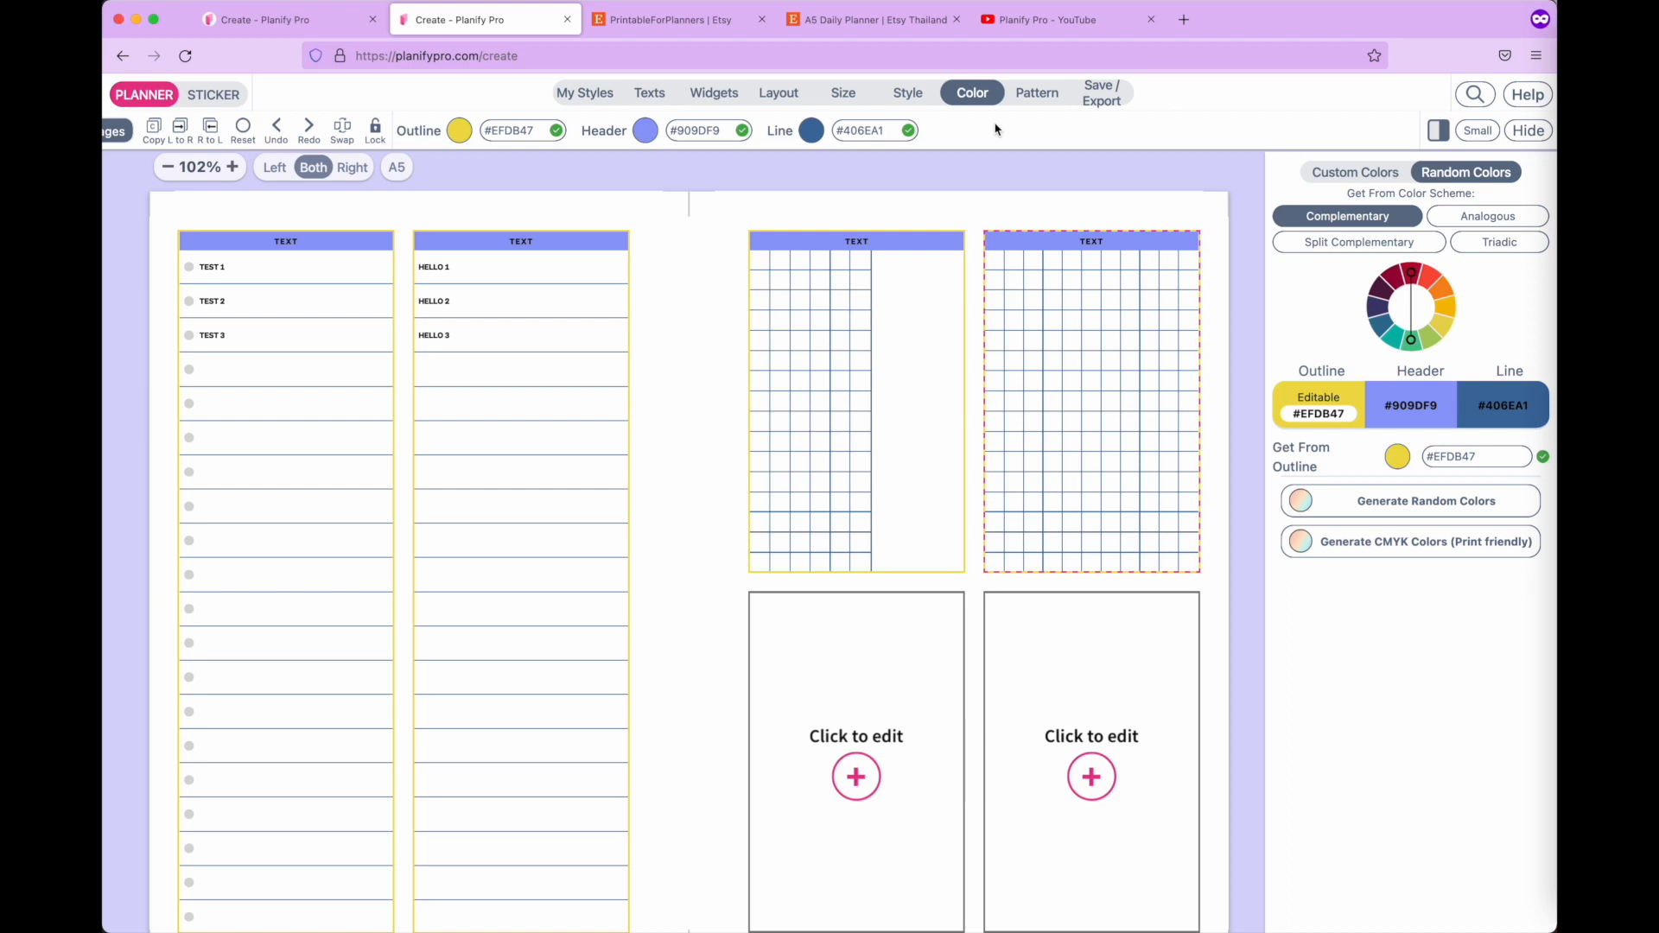
Look through the Neutral, Minimal, Decorative and Bold categories of planner styles.
click(910, 97)
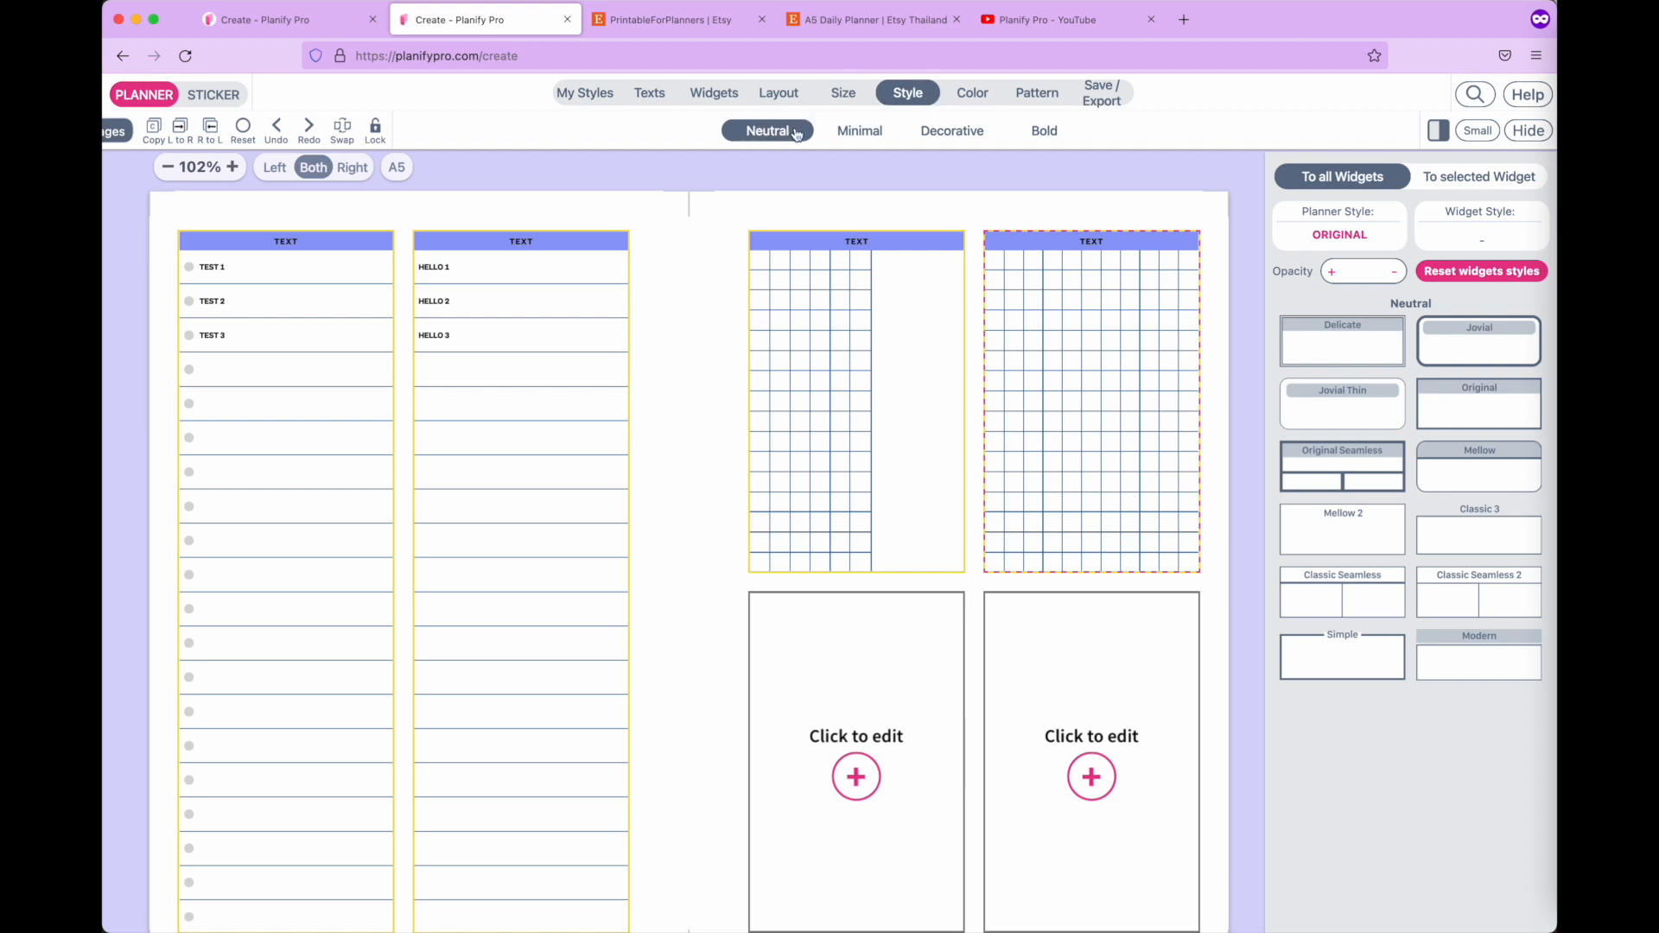
click(870, 136)
click(975, 135)
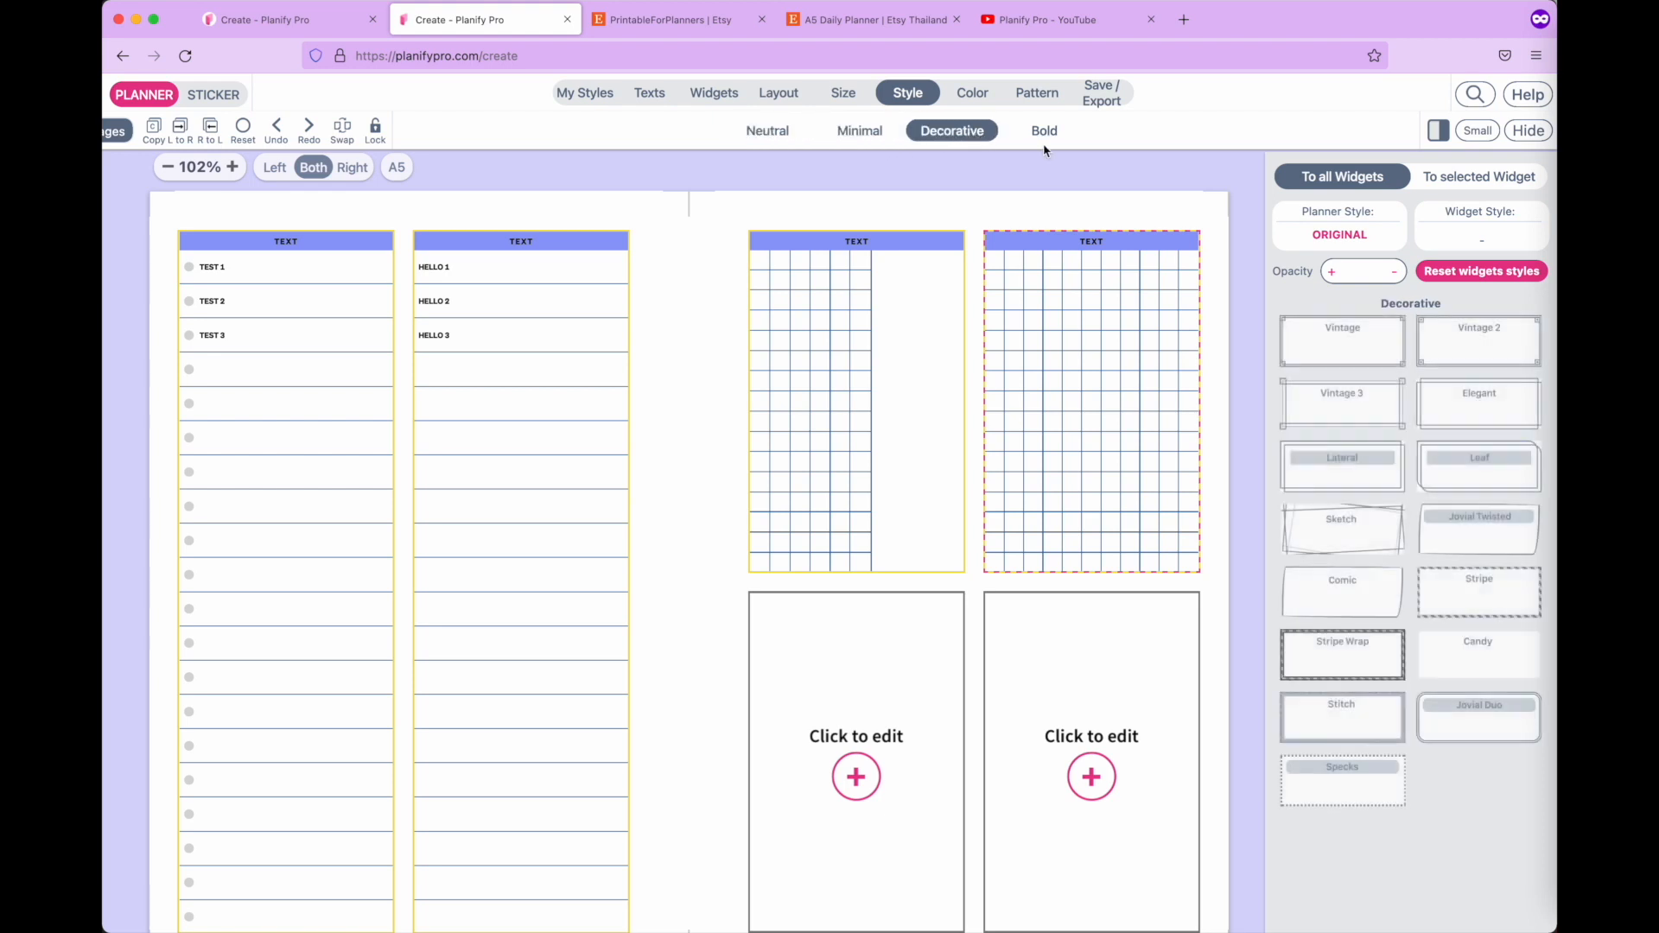
click(1046, 133)
Try the Neutral styles Delicate, Jovial Thin, Original, Mellow, Original Seamless and Mellow 2 on all widgets.
click(766, 137)
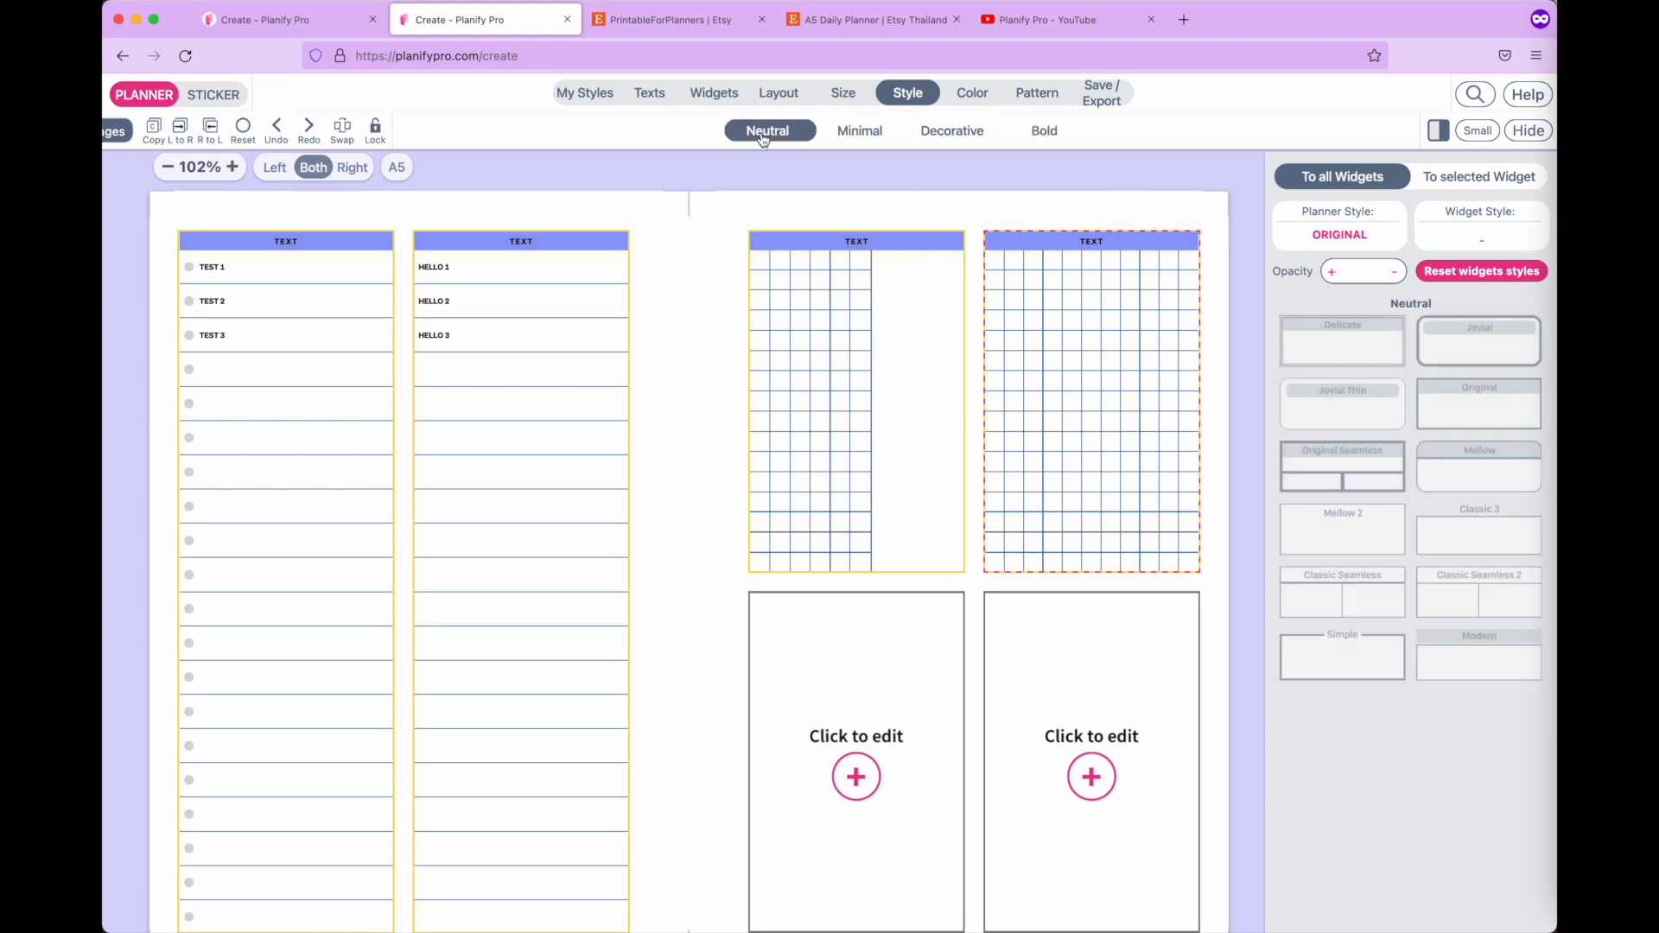
click(1326, 344)
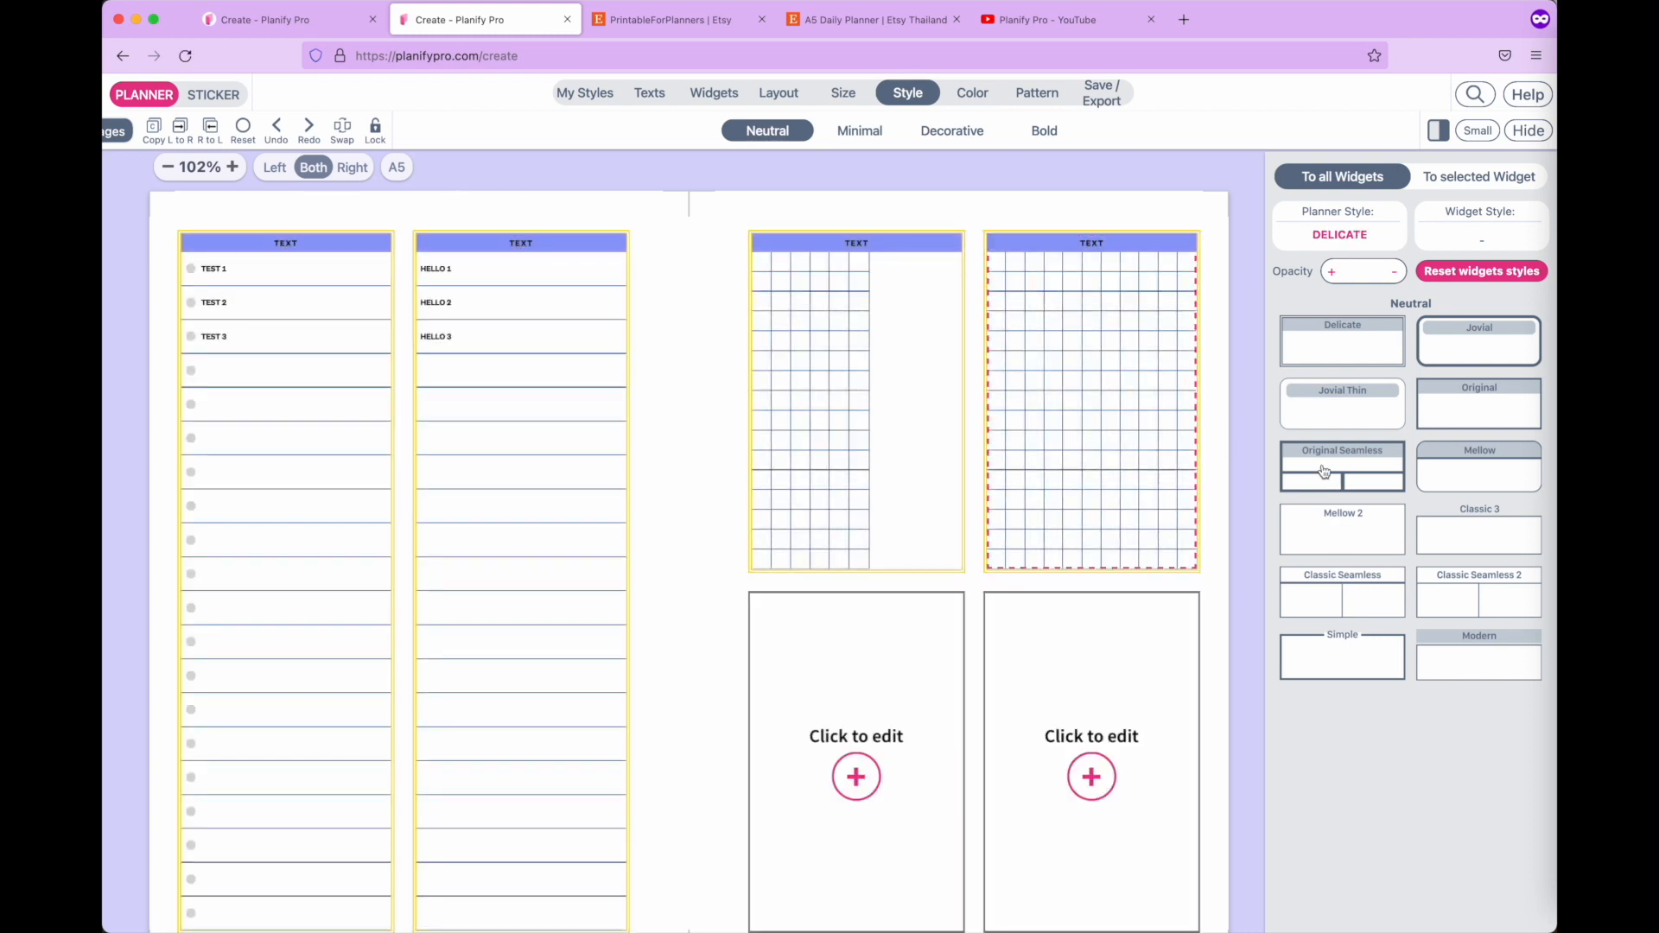
click(1335, 417)
click(1470, 422)
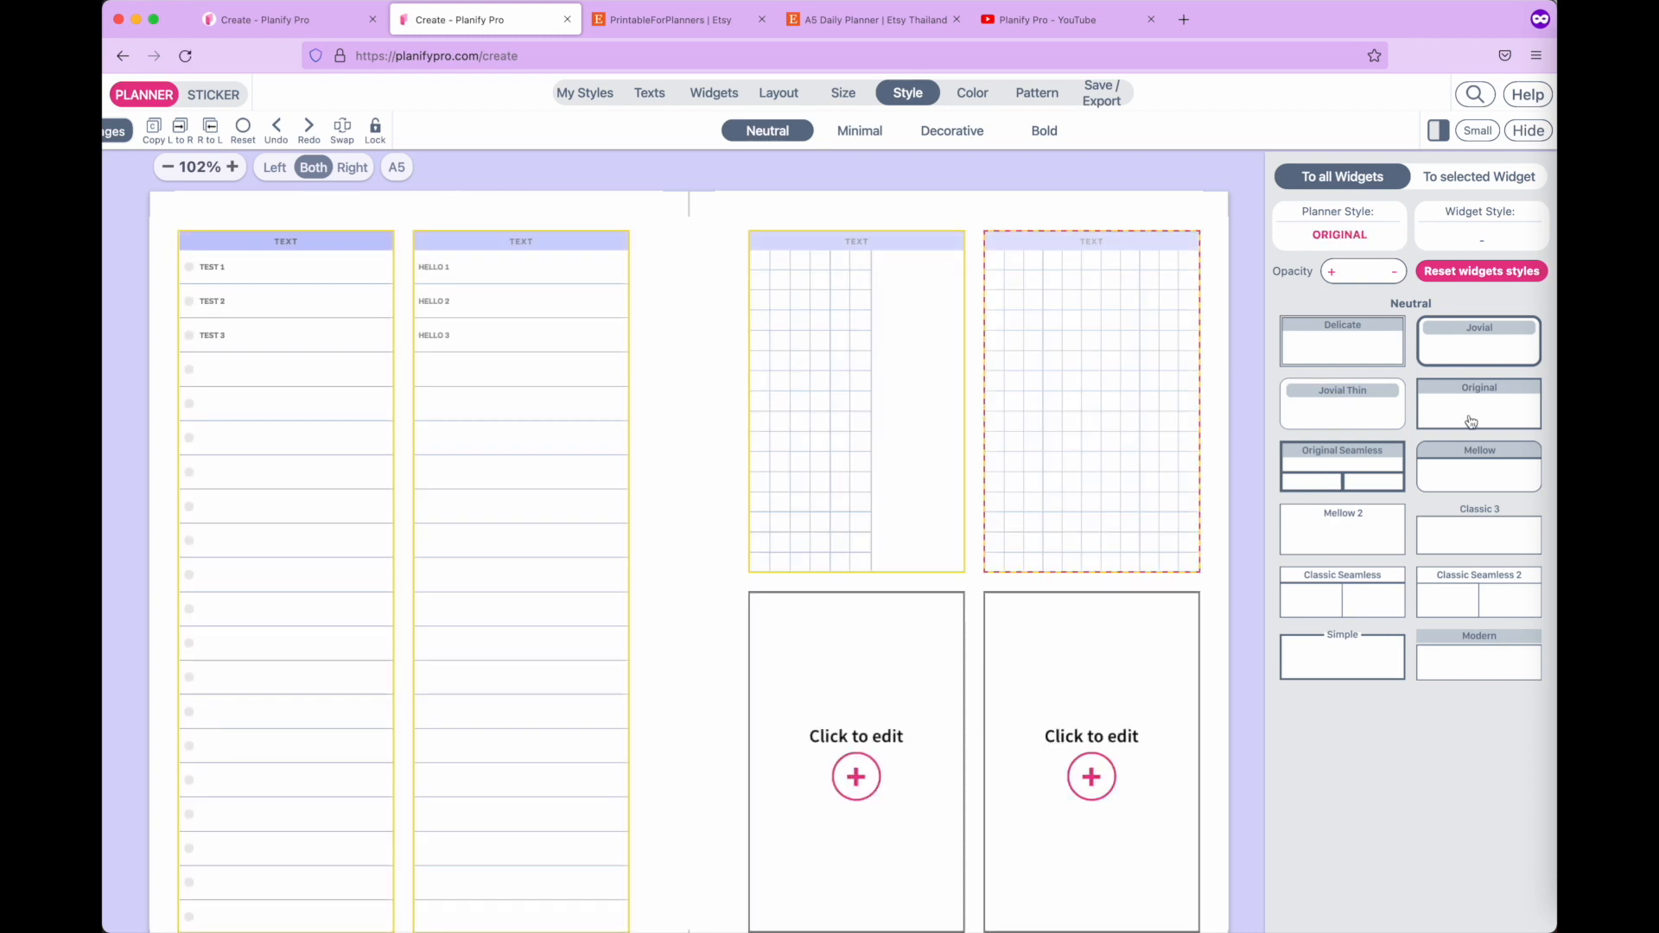
click(1465, 473)
click(1318, 485)
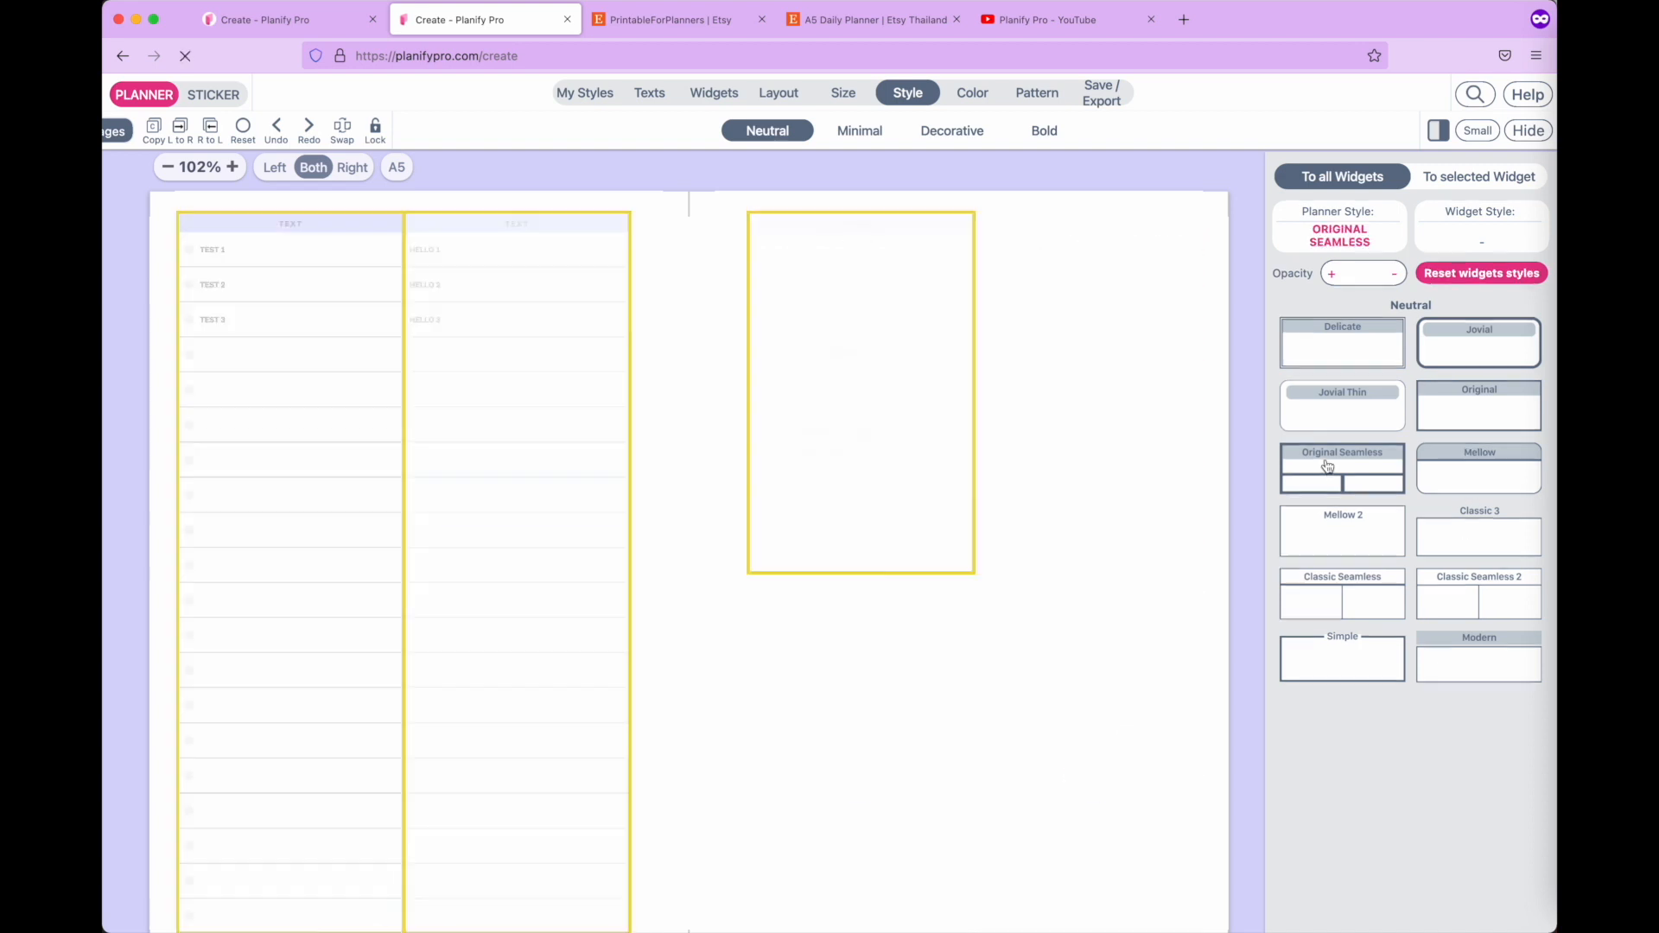
click(1360, 542)
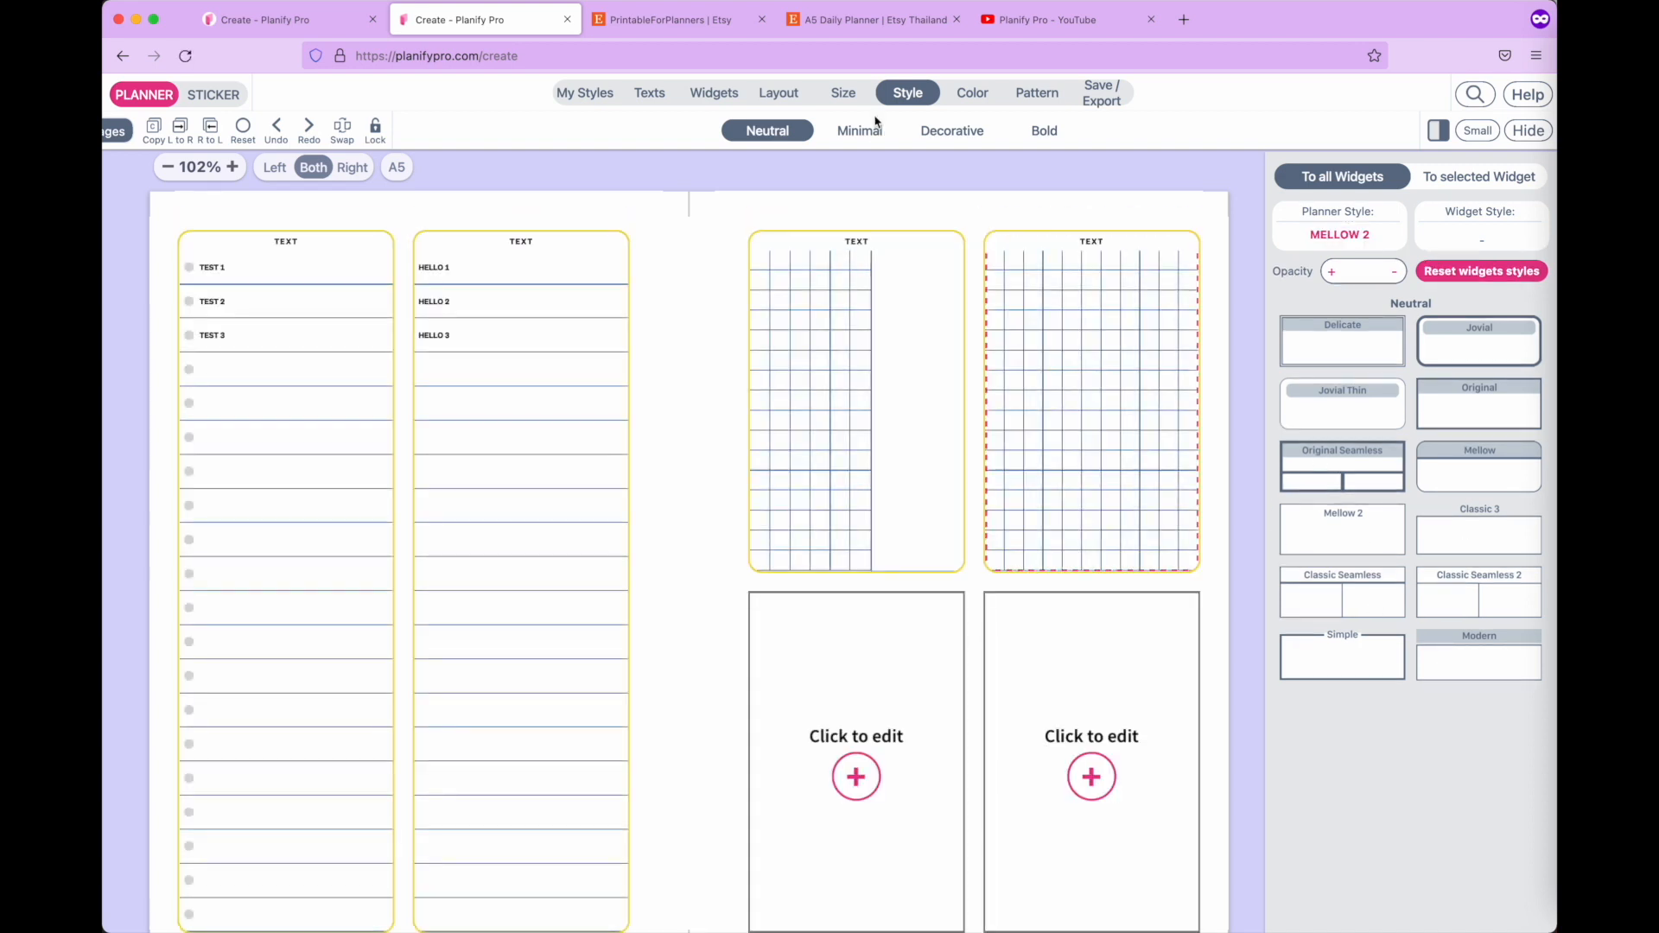
Try the Minimal category's Minimal, Classic and Plain styles on all widgets.
click(863, 134)
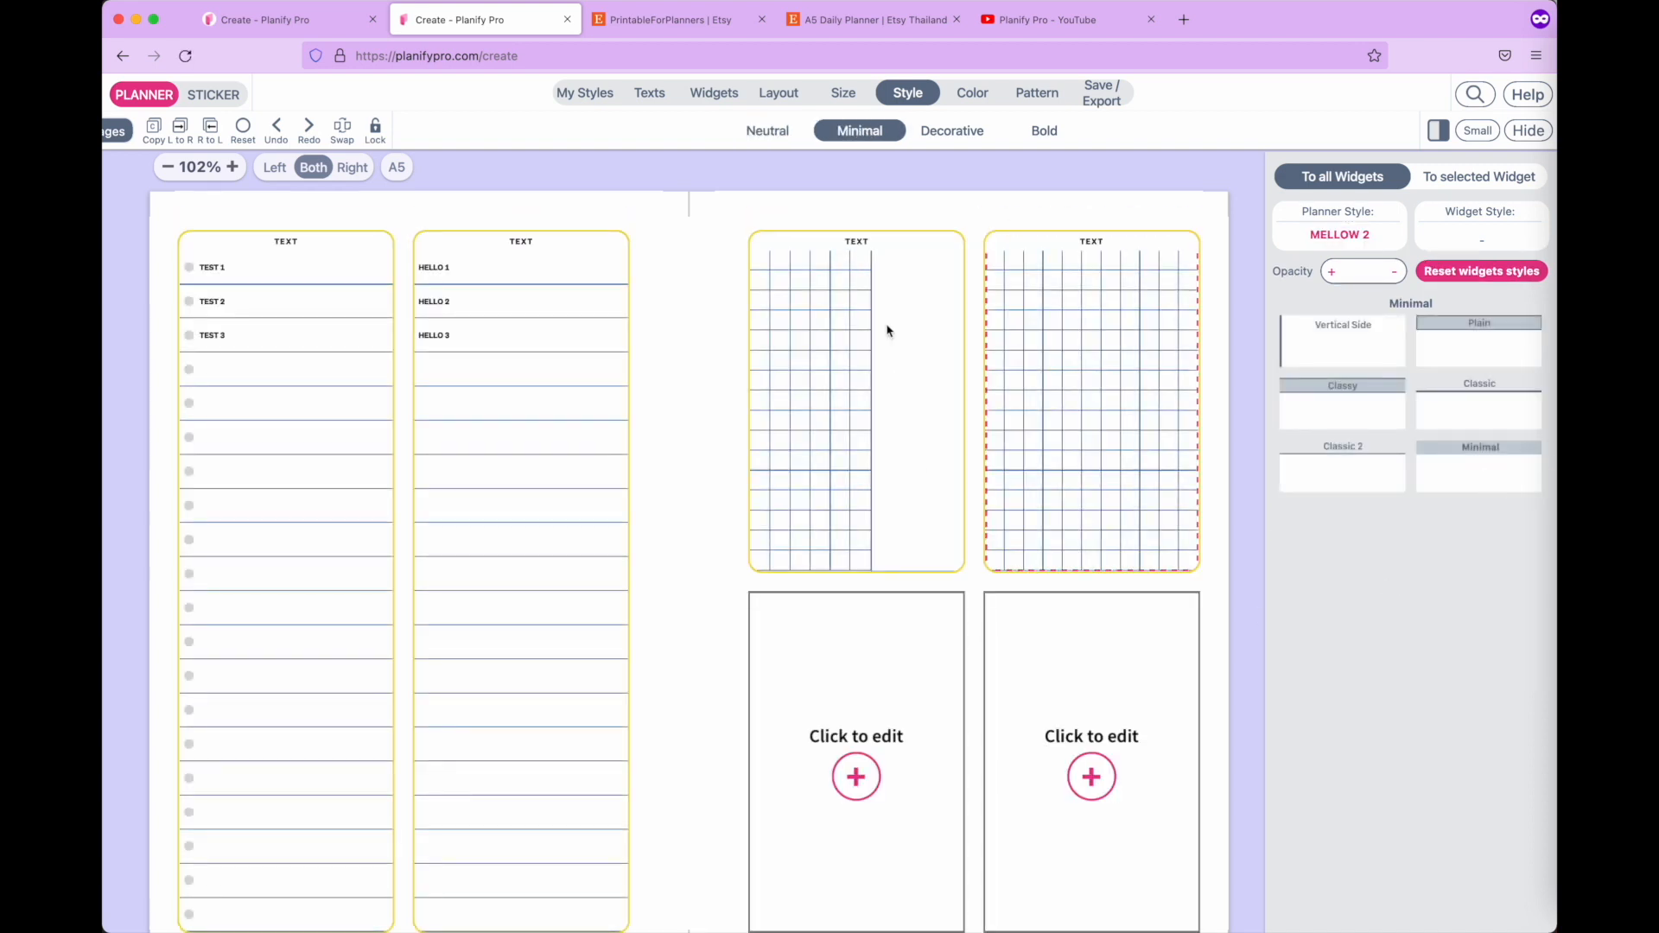
click(1512, 477)
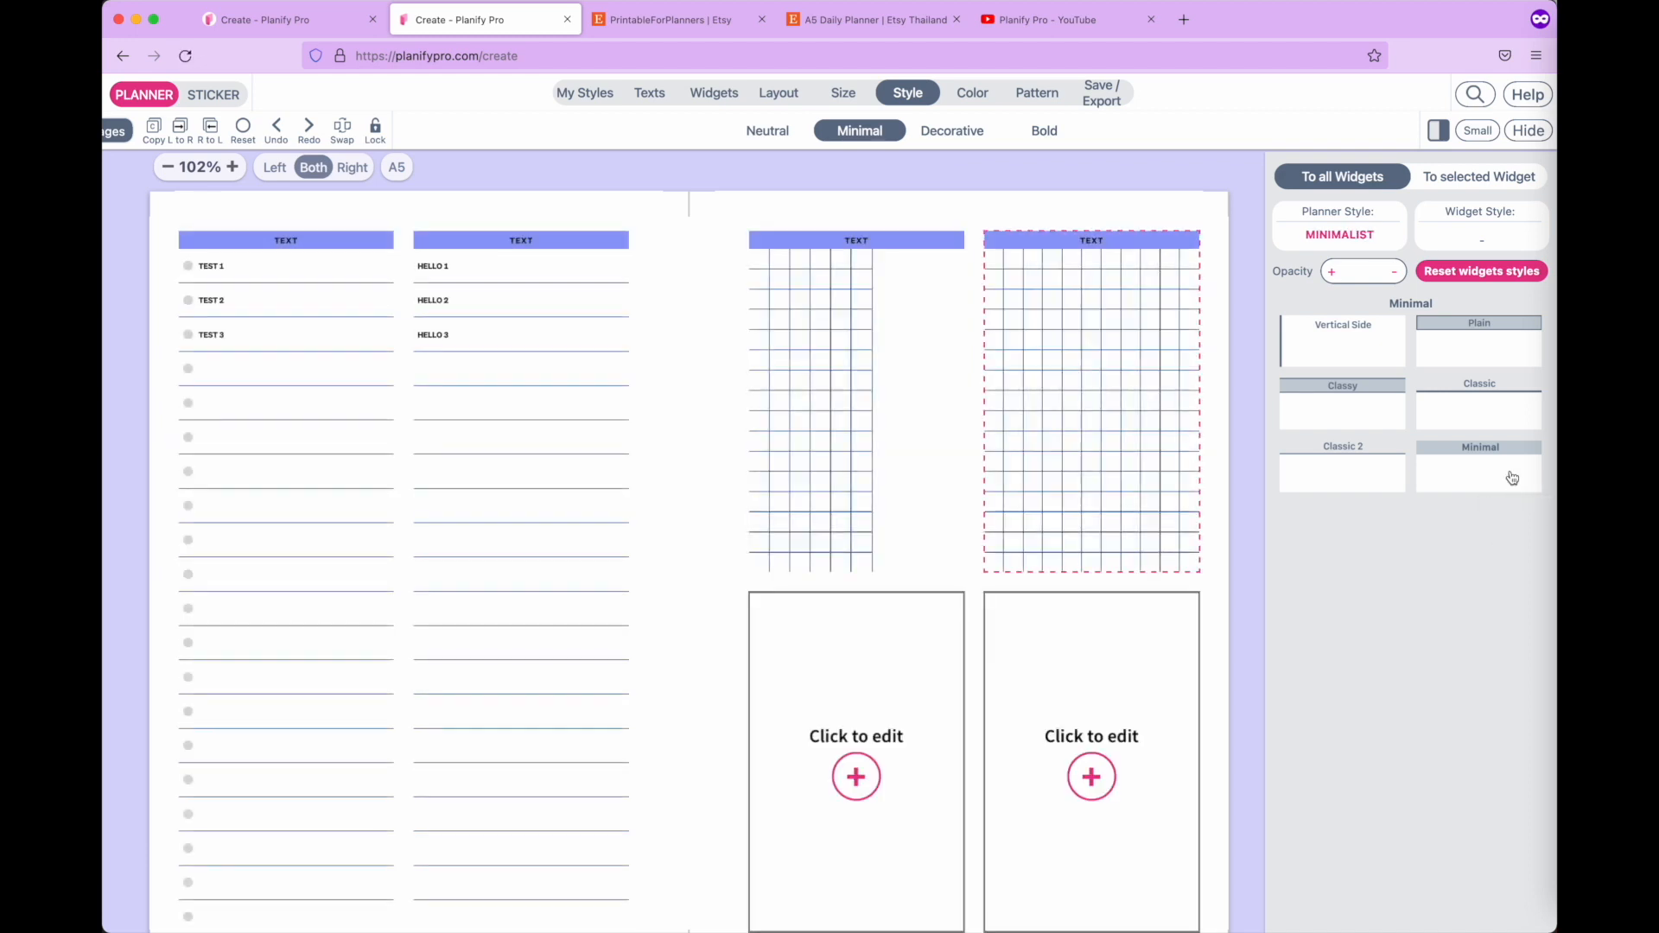
click(1498, 424)
click(1484, 347)
Try the Decorative styles Vintage, Vintage 3, Lateral and Comic on all widgets.
click(951, 135)
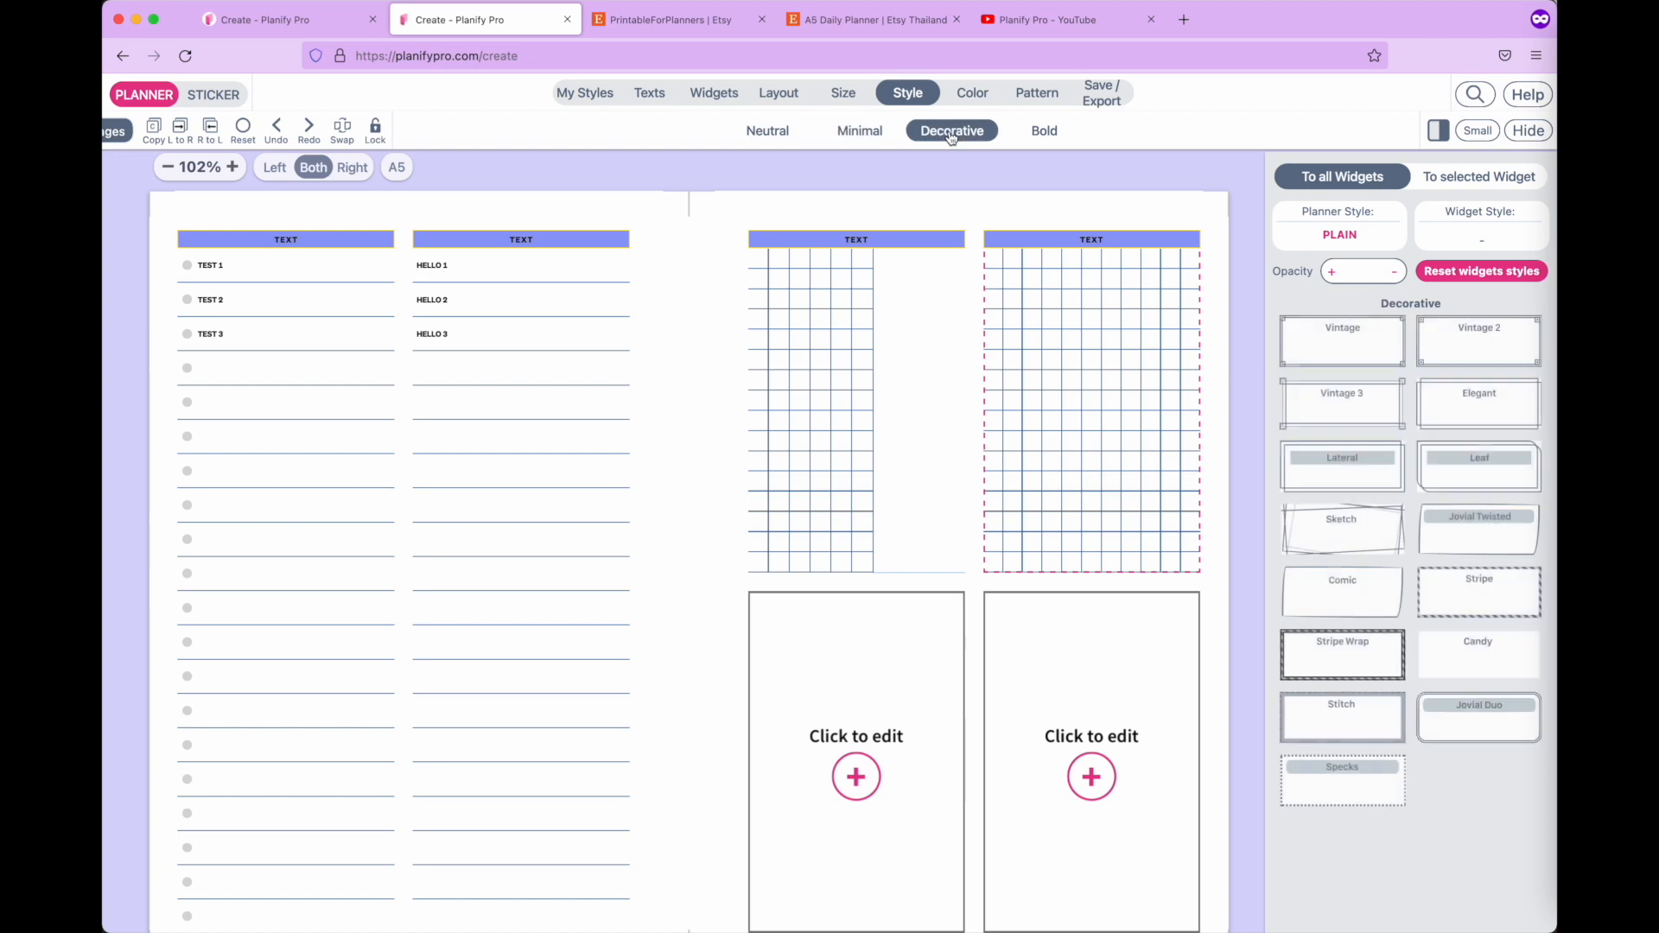
click(1344, 348)
click(1344, 411)
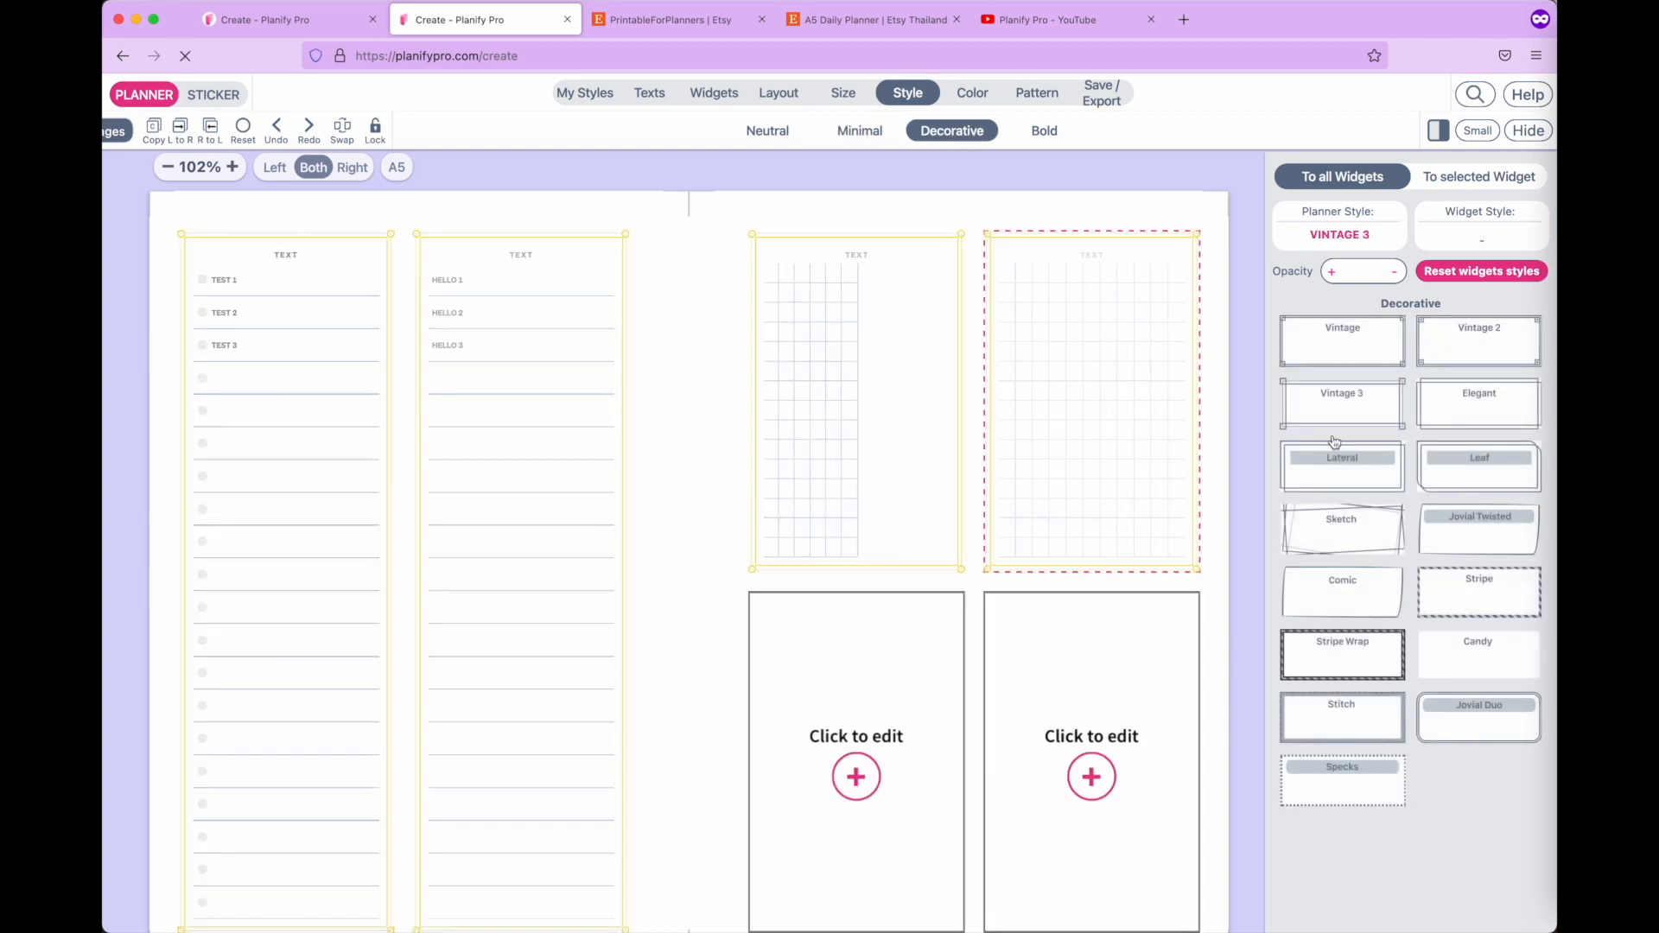
click(1344, 471)
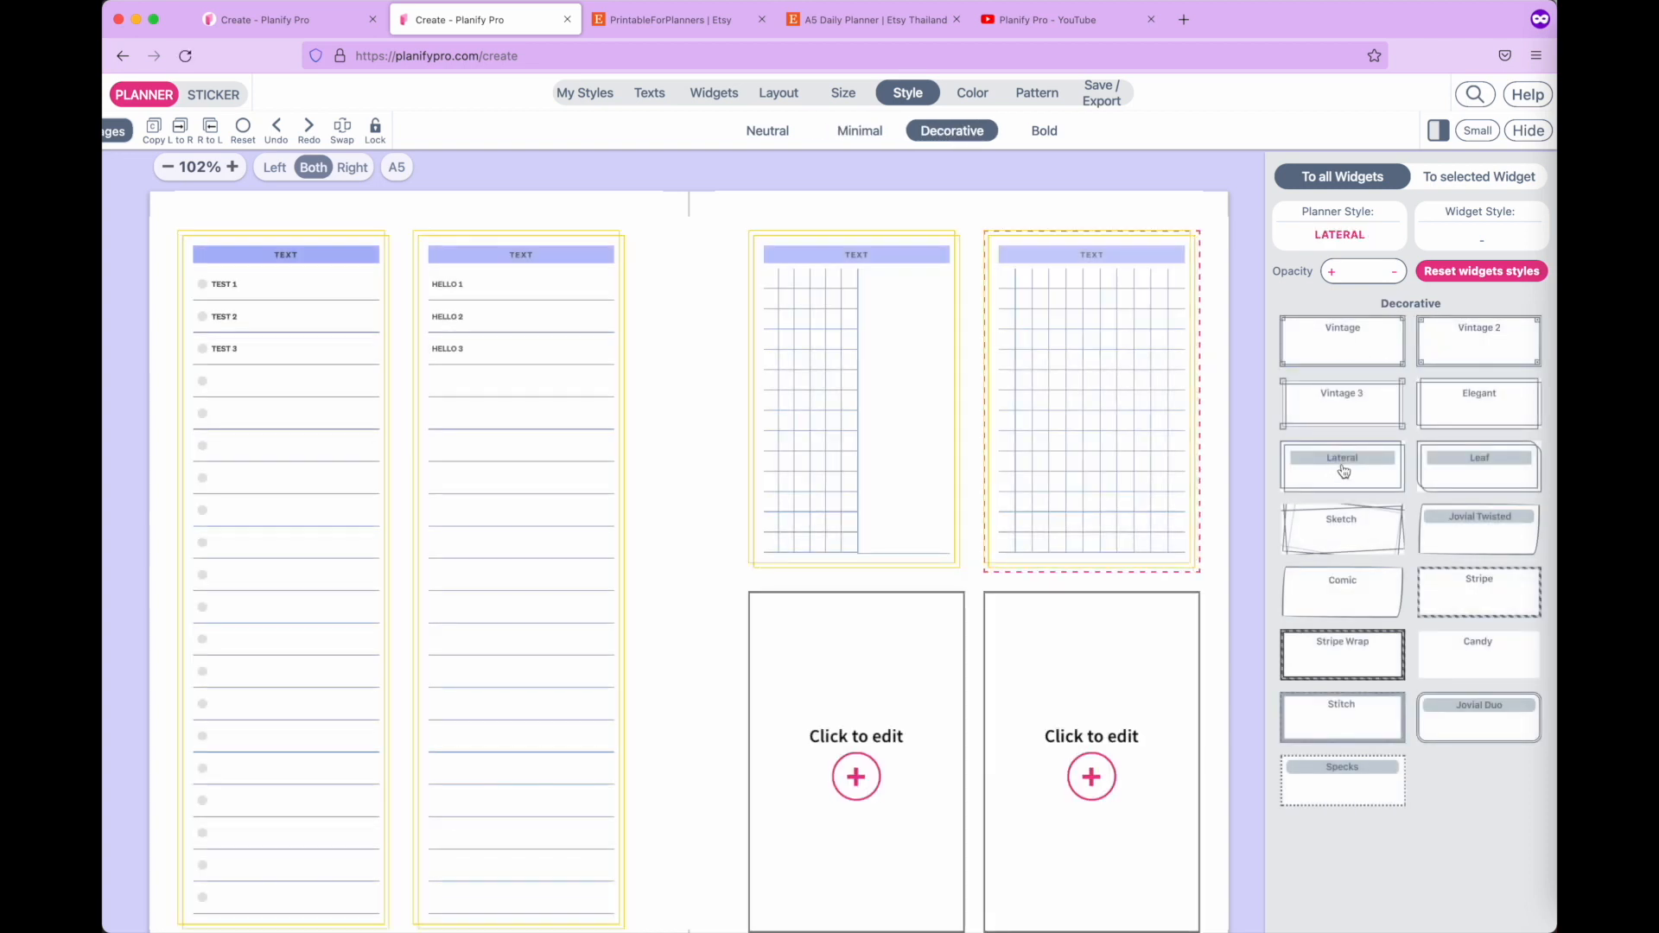
click(1350, 598)
Try the Bold, Stairs, Pile, Jolly and Bold 3D styles, and apply Stairs Reversed to all widgets.
click(1047, 133)
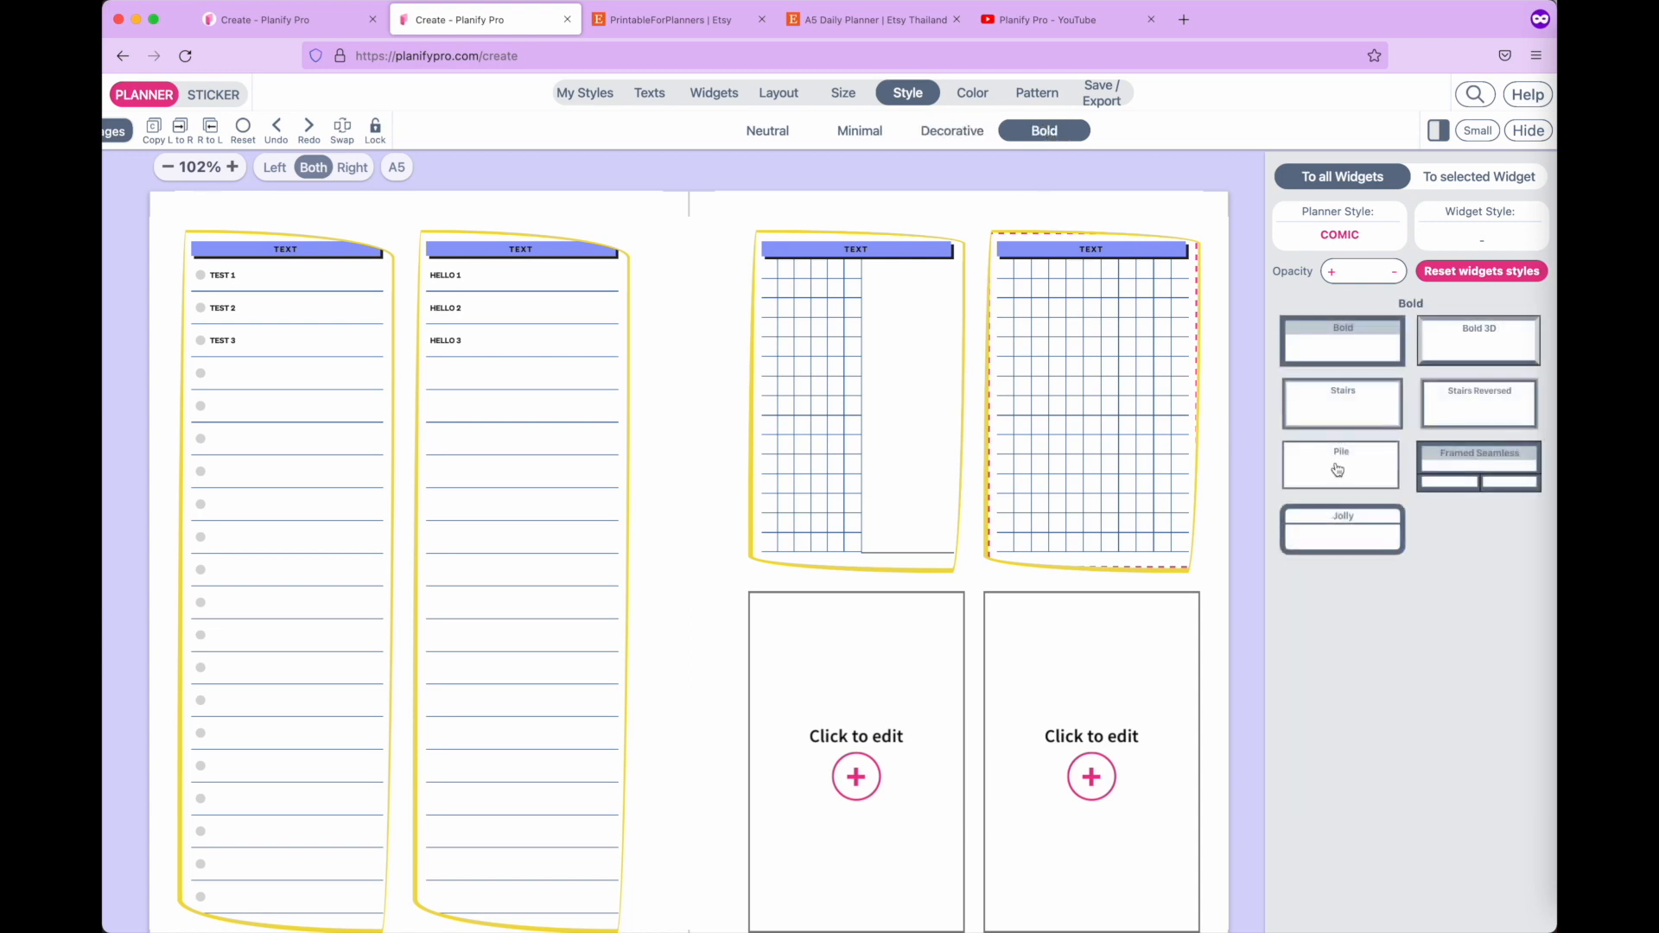
click(1358, 348)
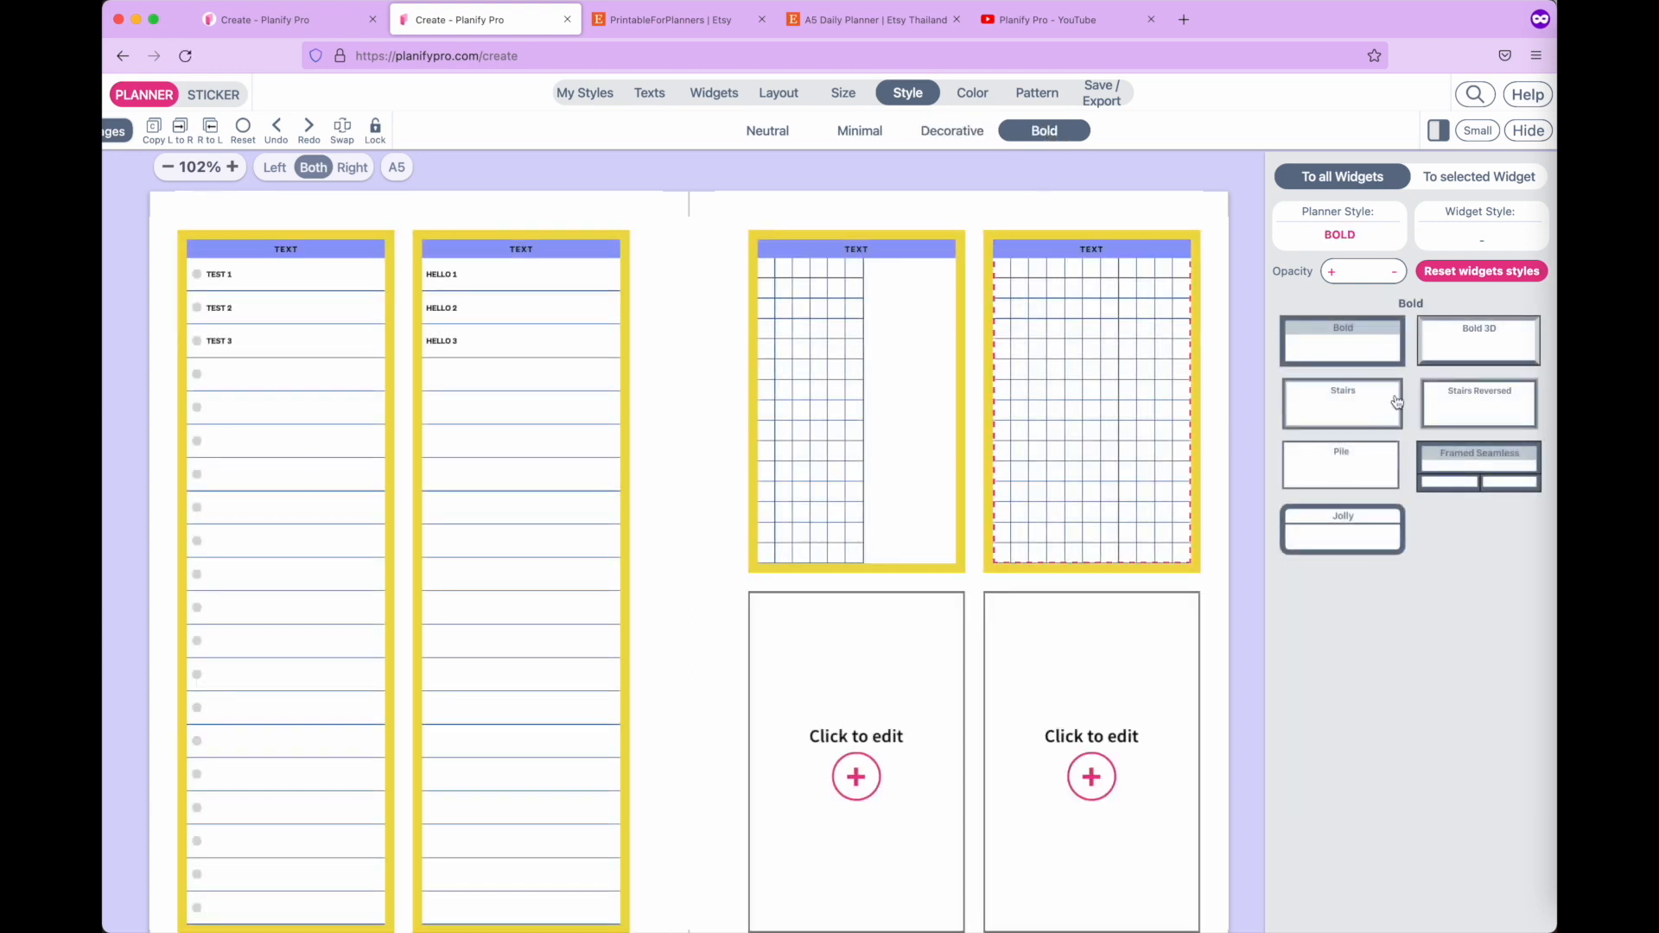
click(1345, 402)
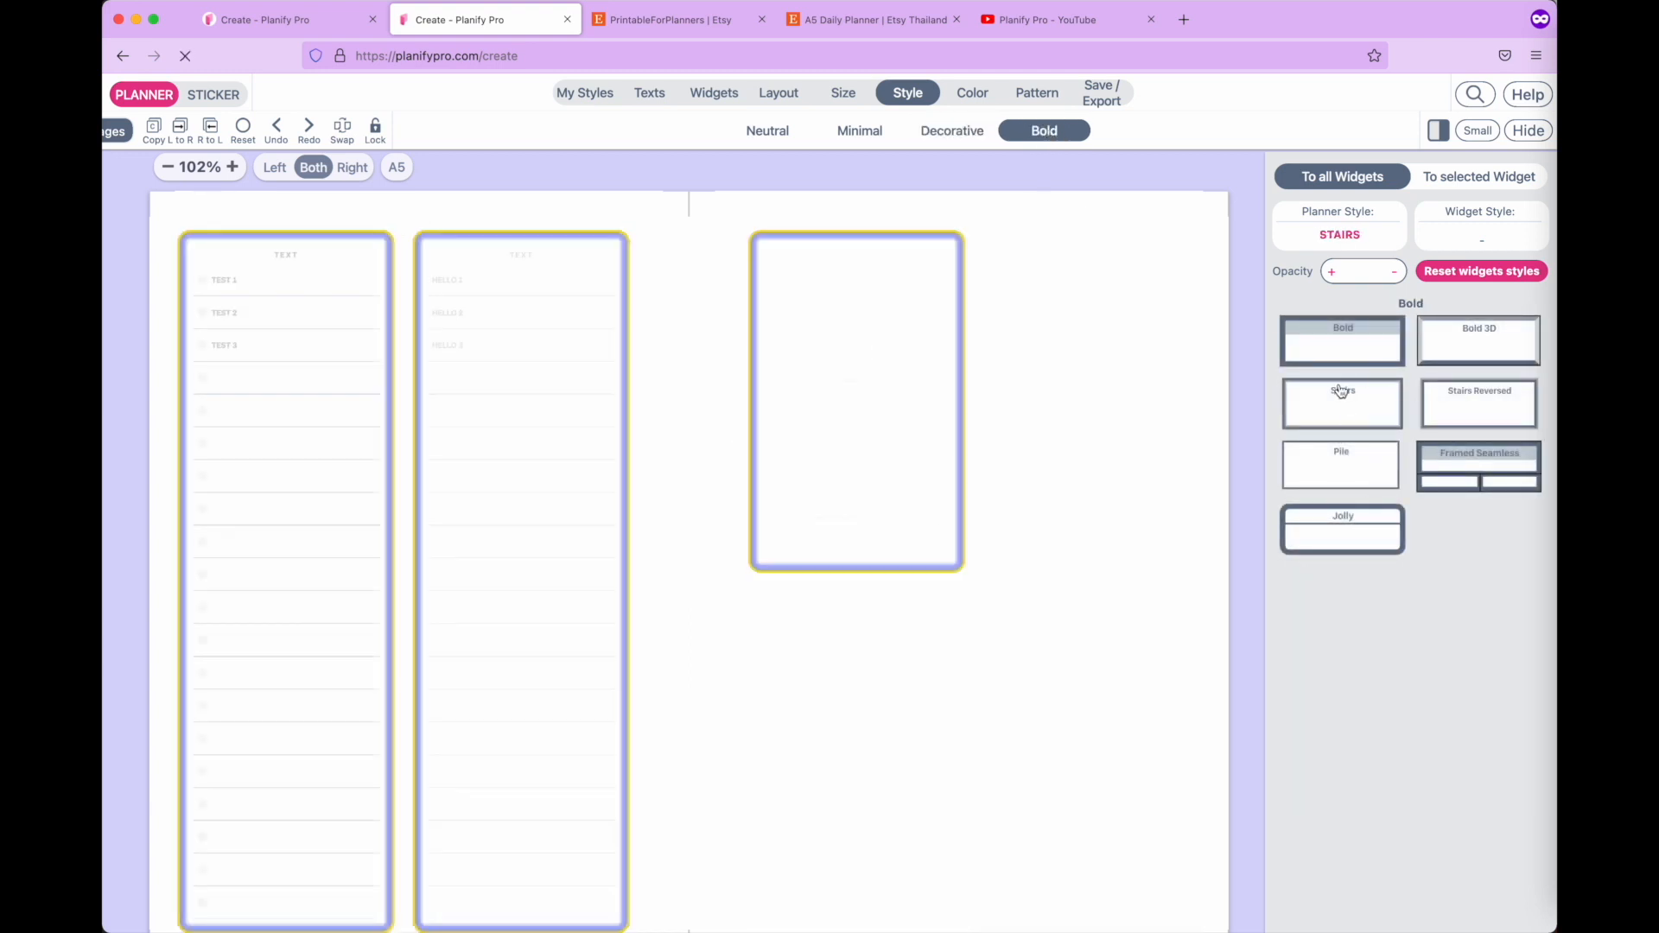
click(1338, 469)
click(1338, 536)
click(1490, 340)
click(1497, 400)
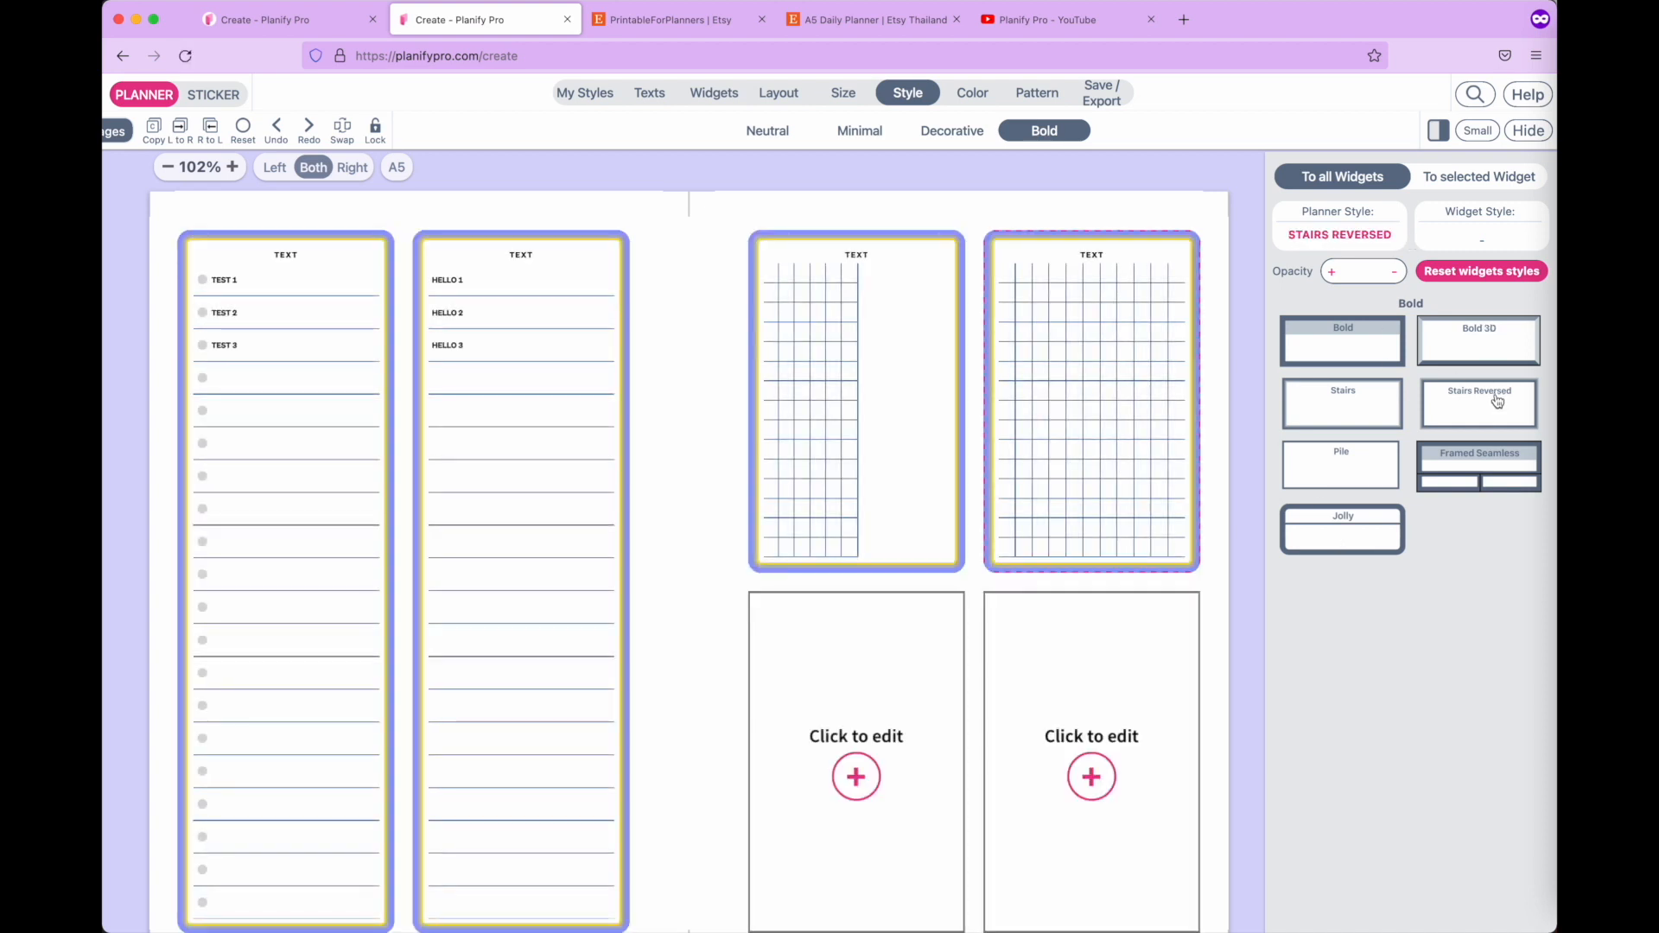
Apply the Bold style only to the Grid Box + Sticker widget at the upper left of the right page.
click(867, 283)
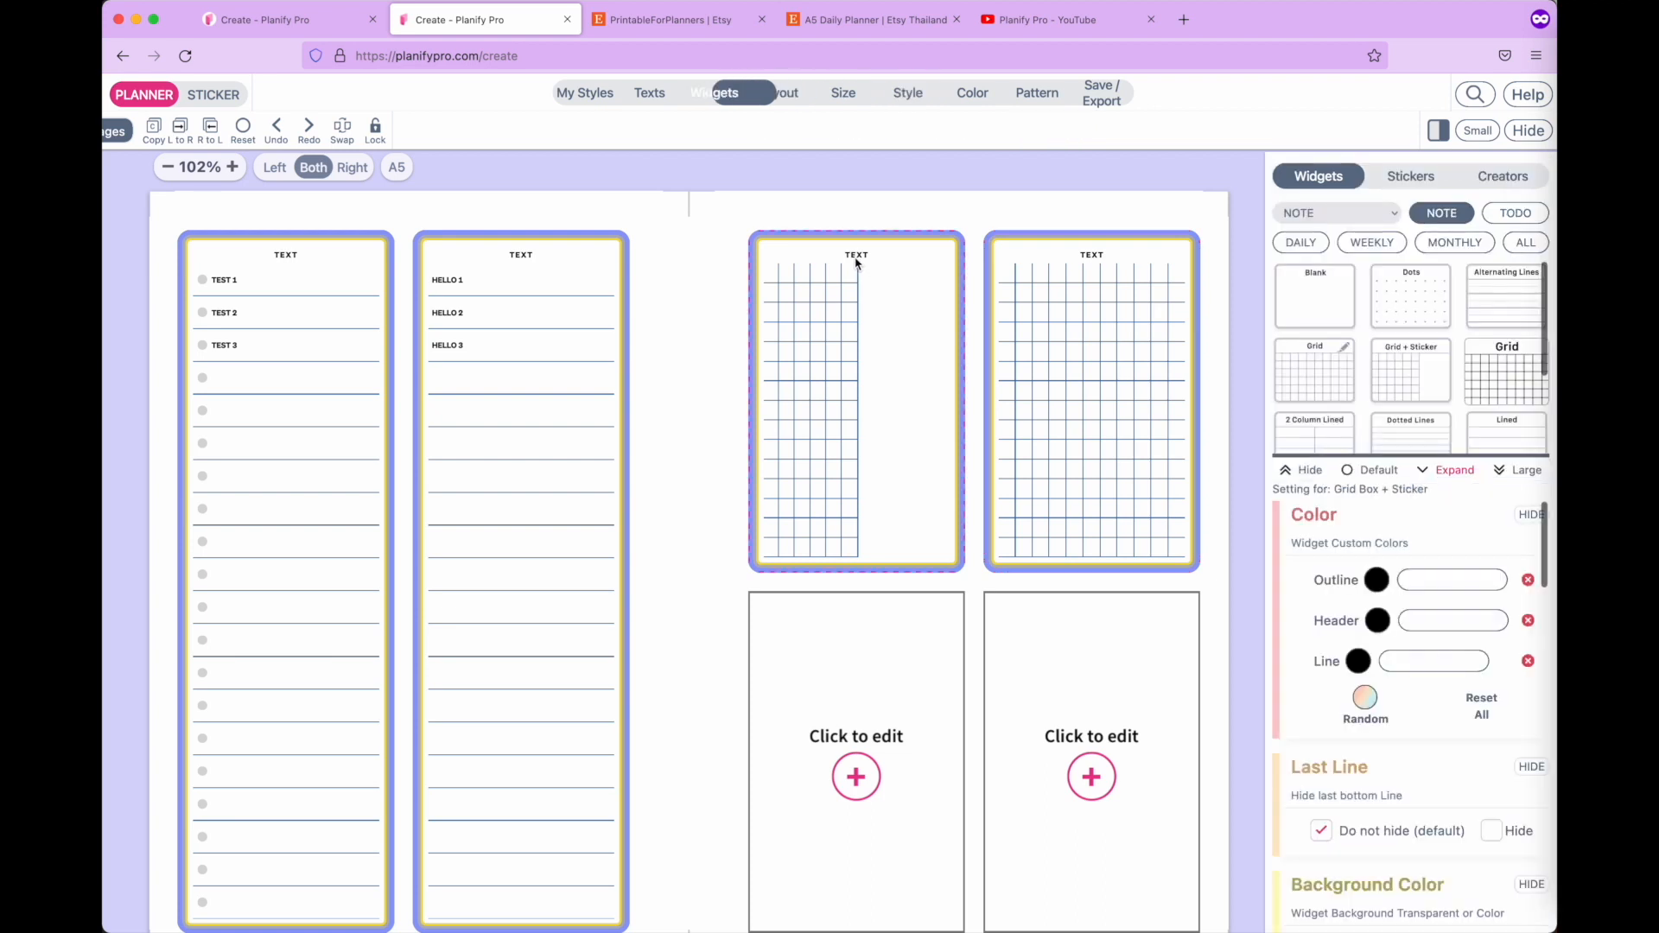
click(916, 96)
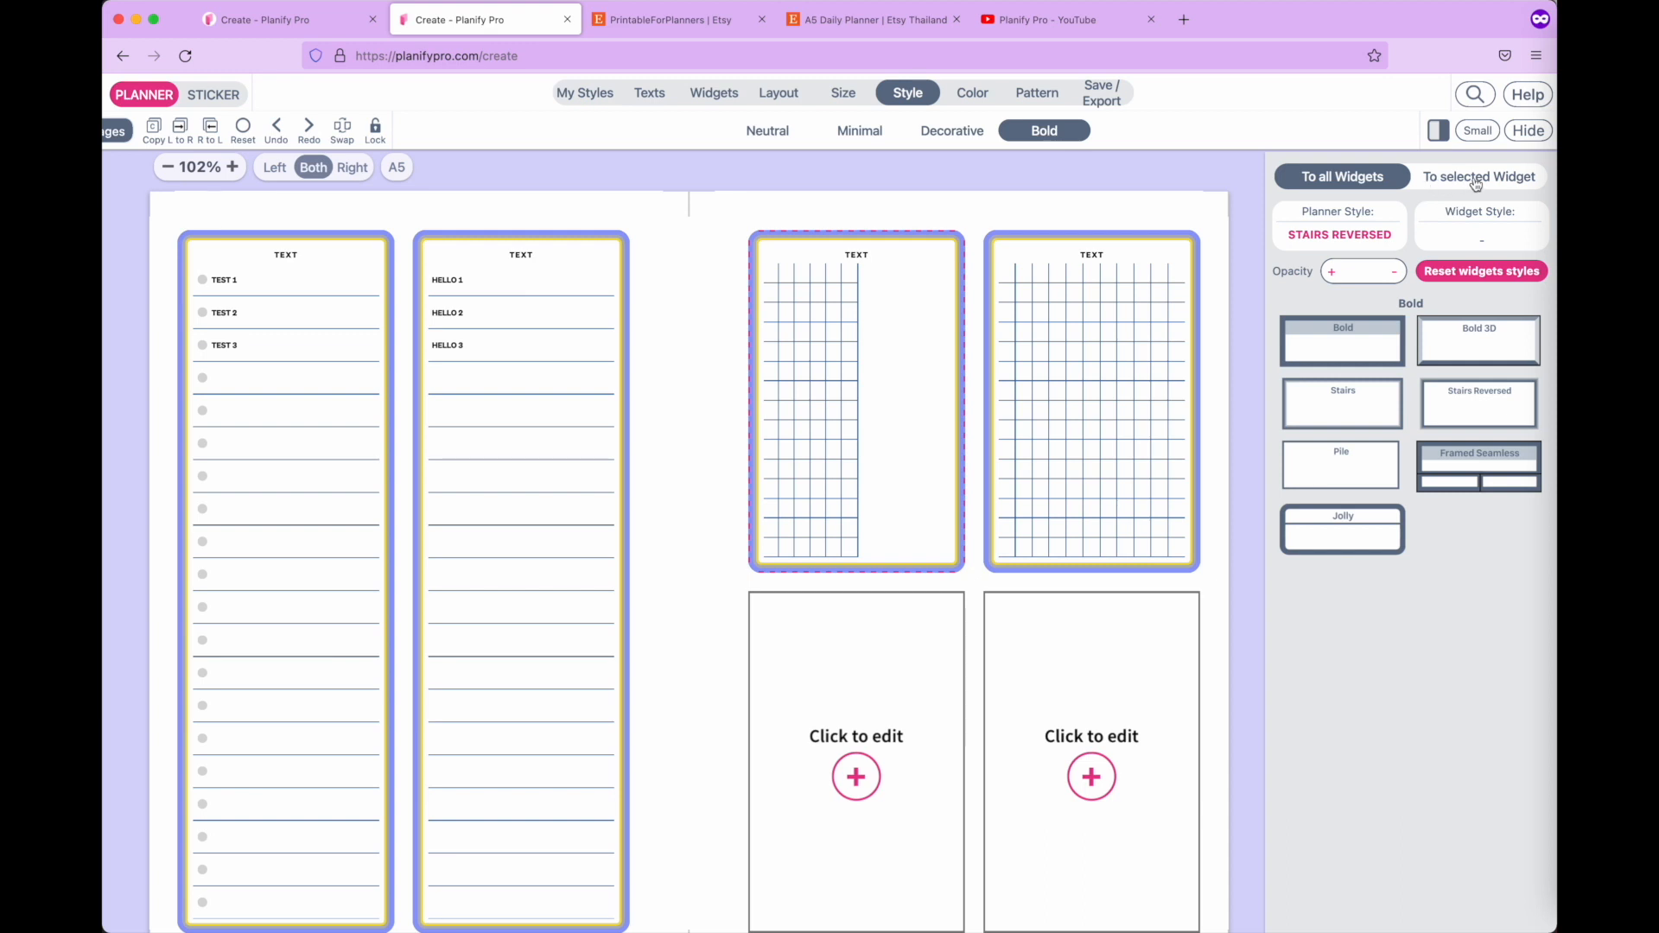
click(1512, 182)
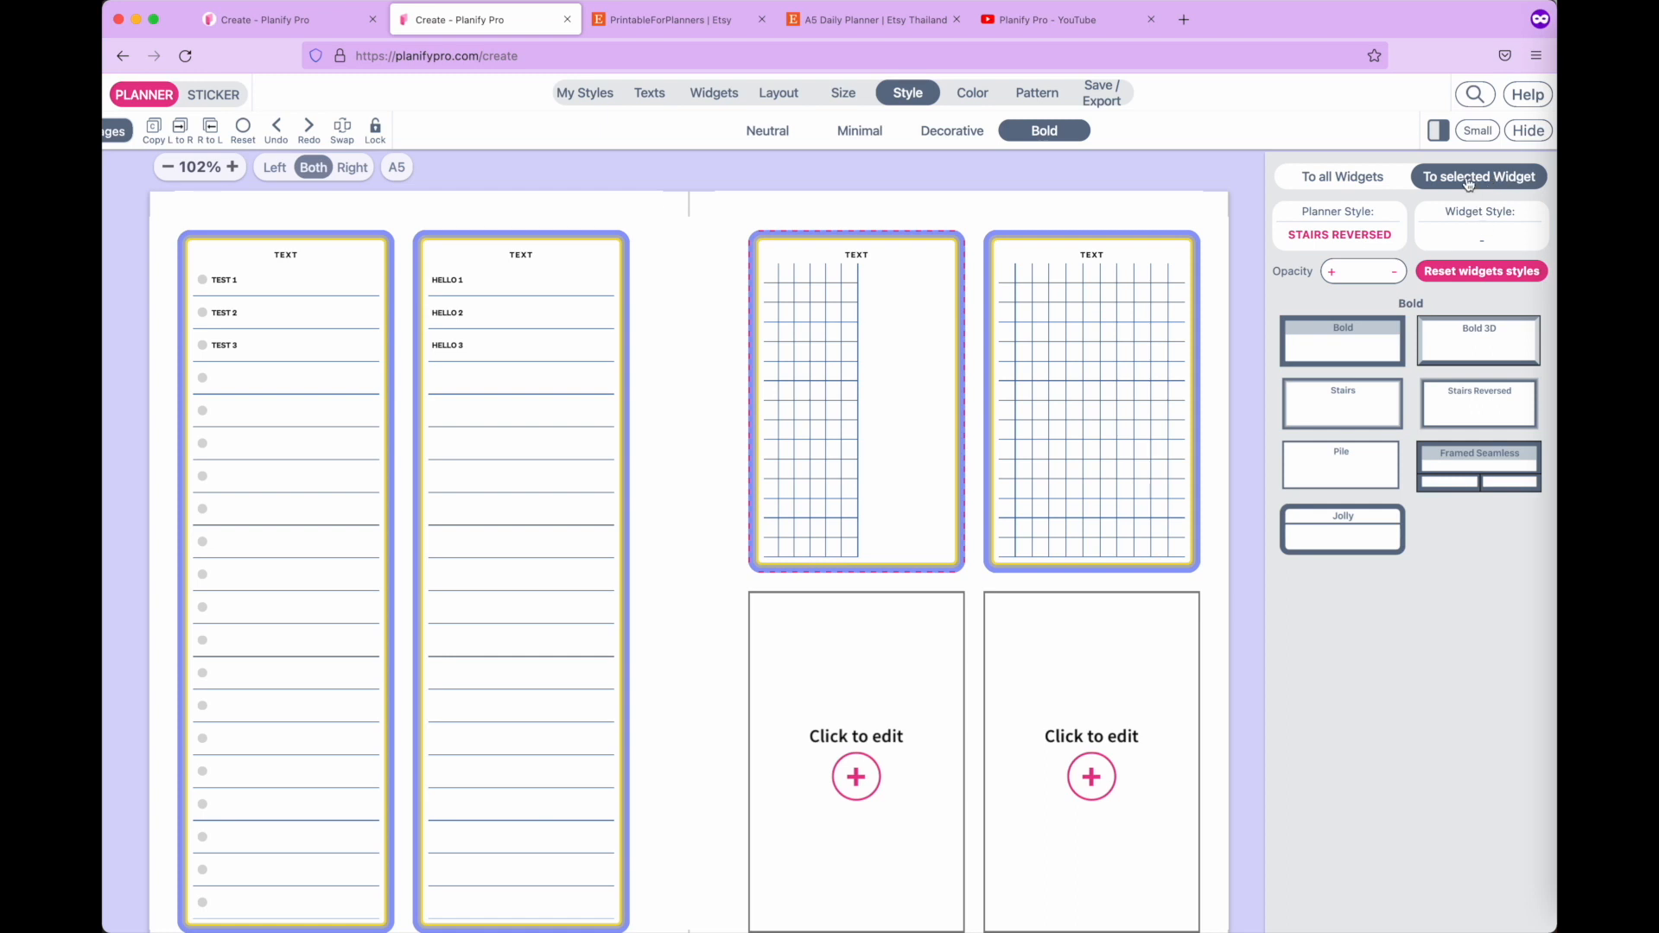
scroll(833, 286, up, 5)
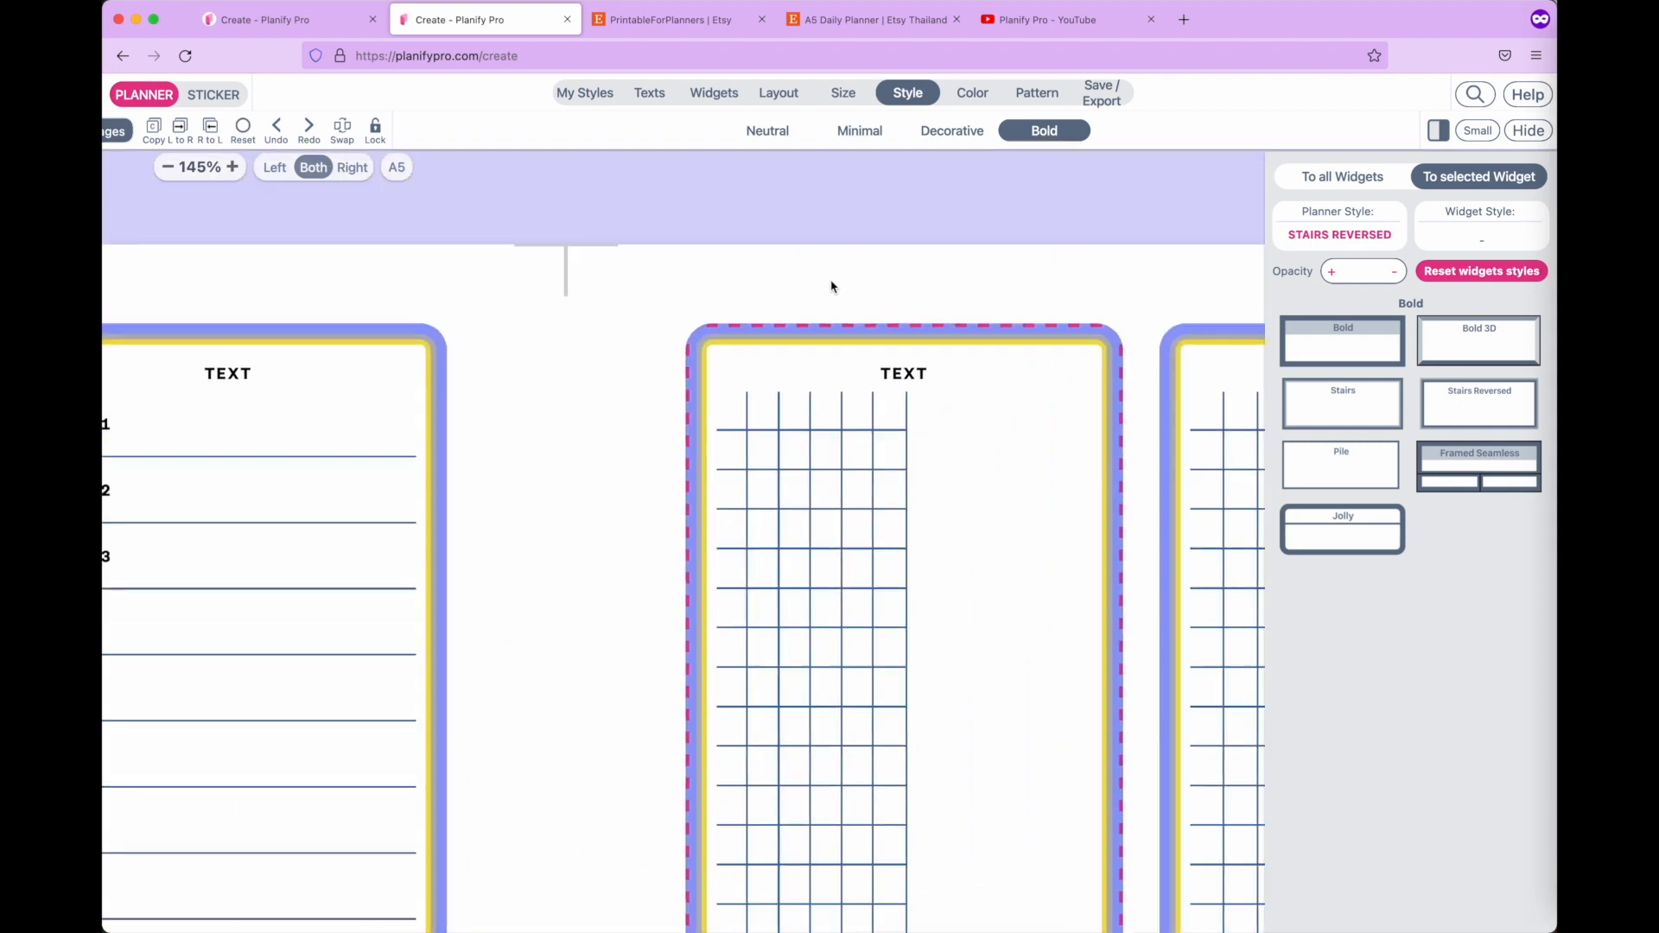
scroll(1005, 316, up, 1)
scroll(810, 316, down, 3)
scroll(810, 315, down, 3)
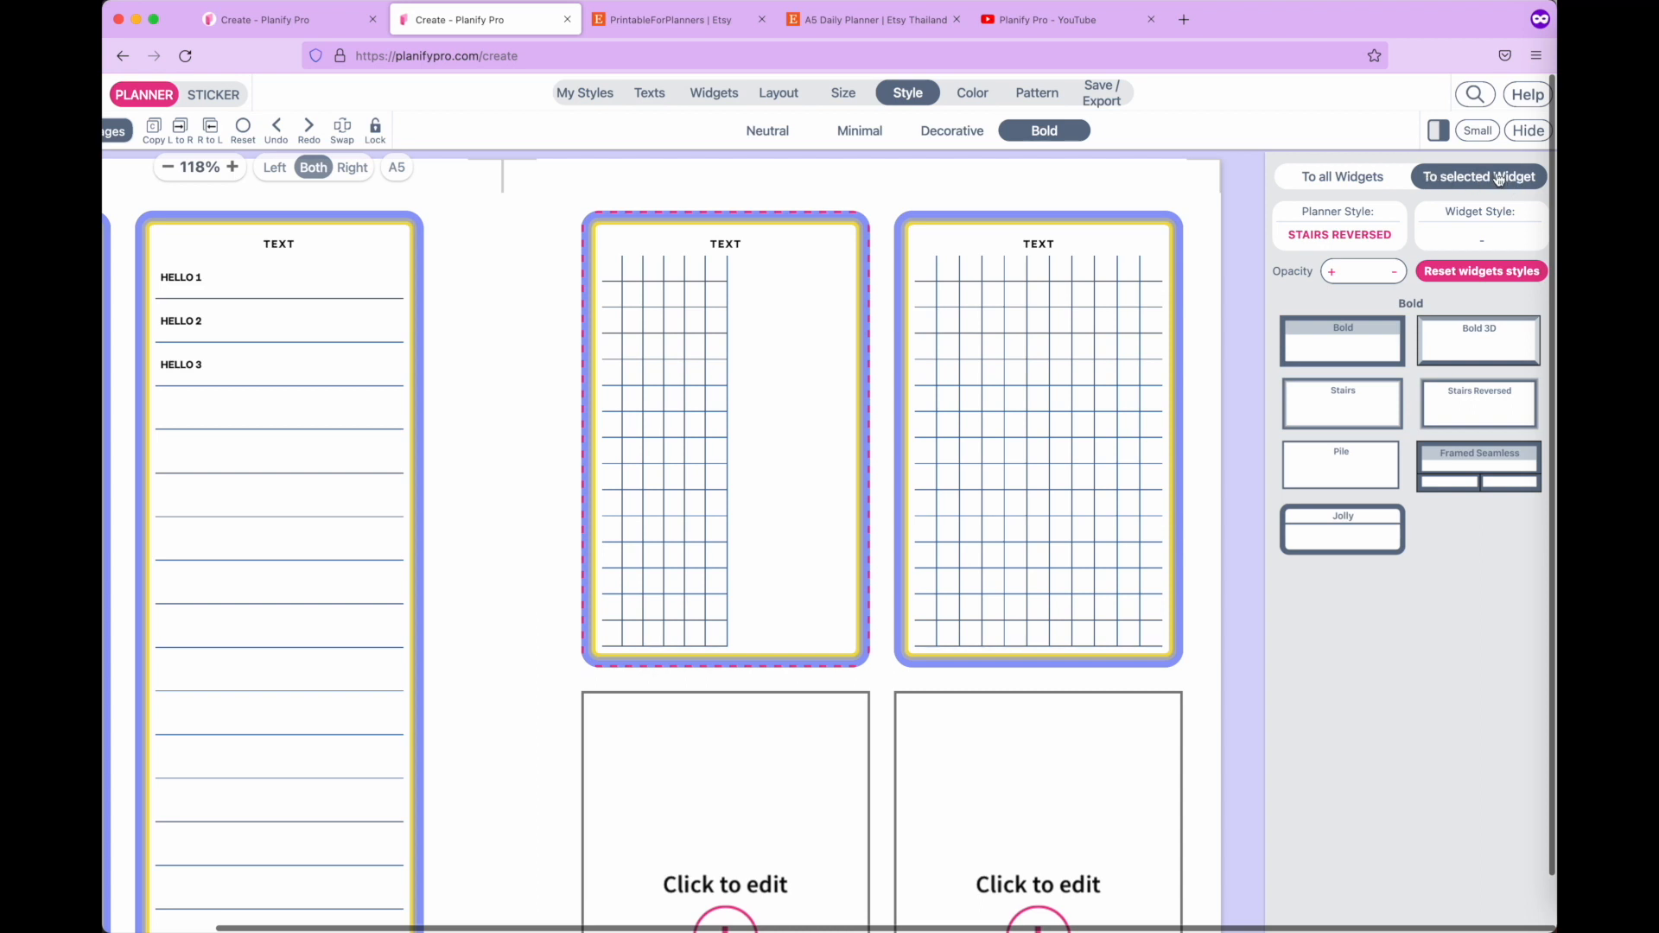
click(1329, 347)
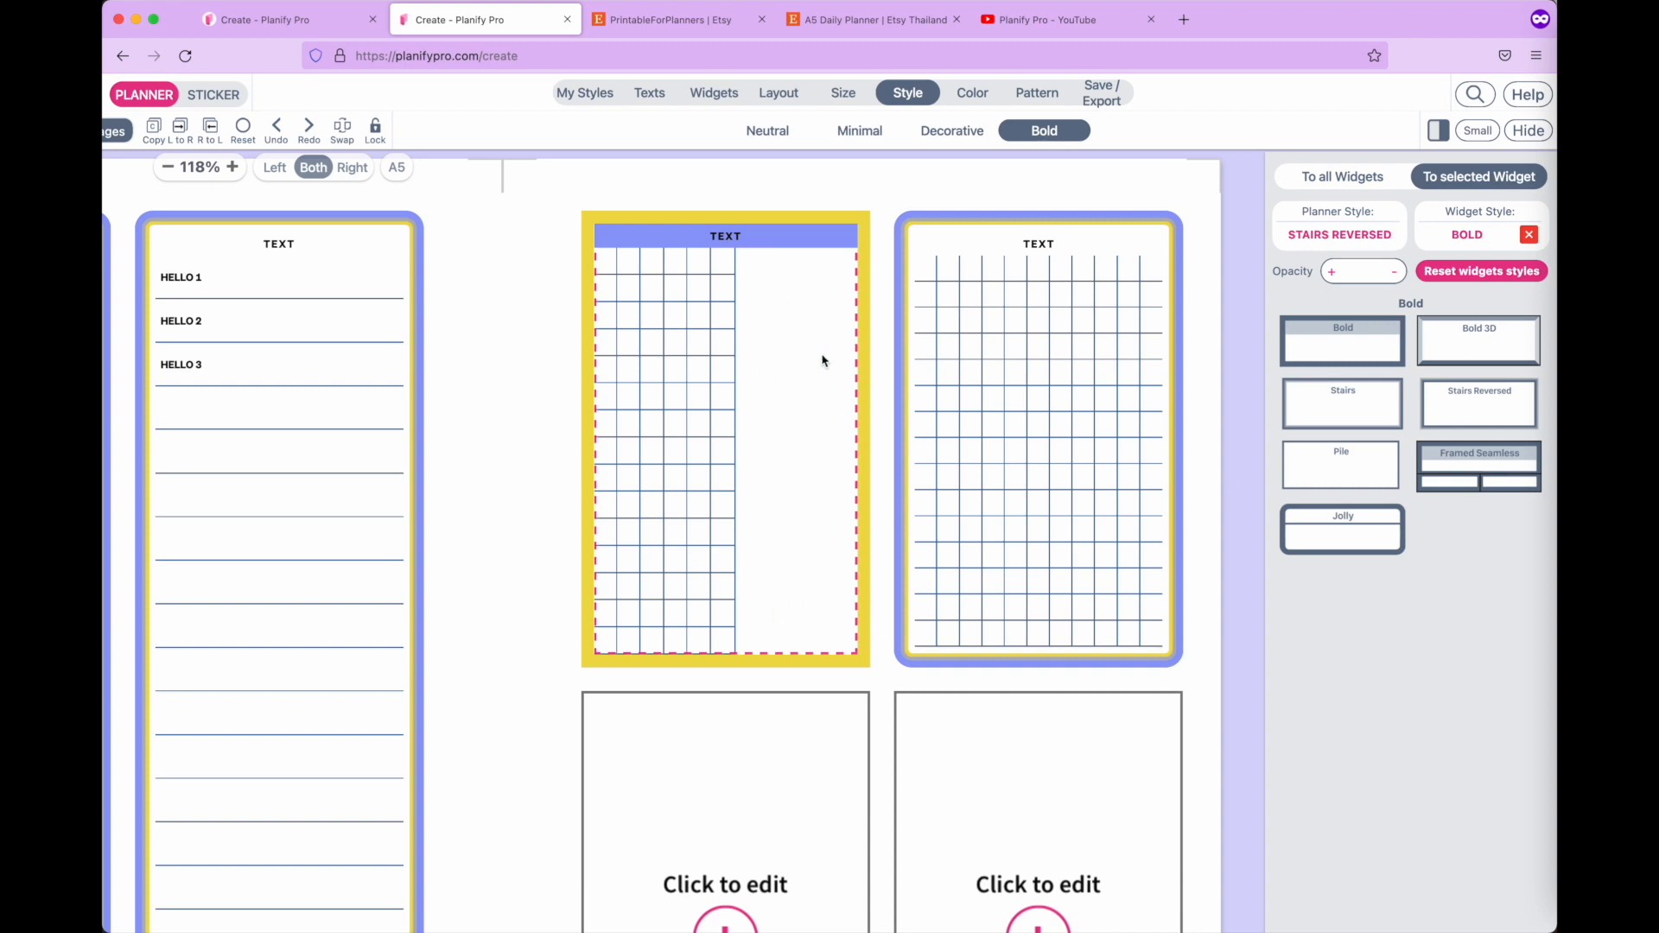
scroll(823, 361, down, 3)
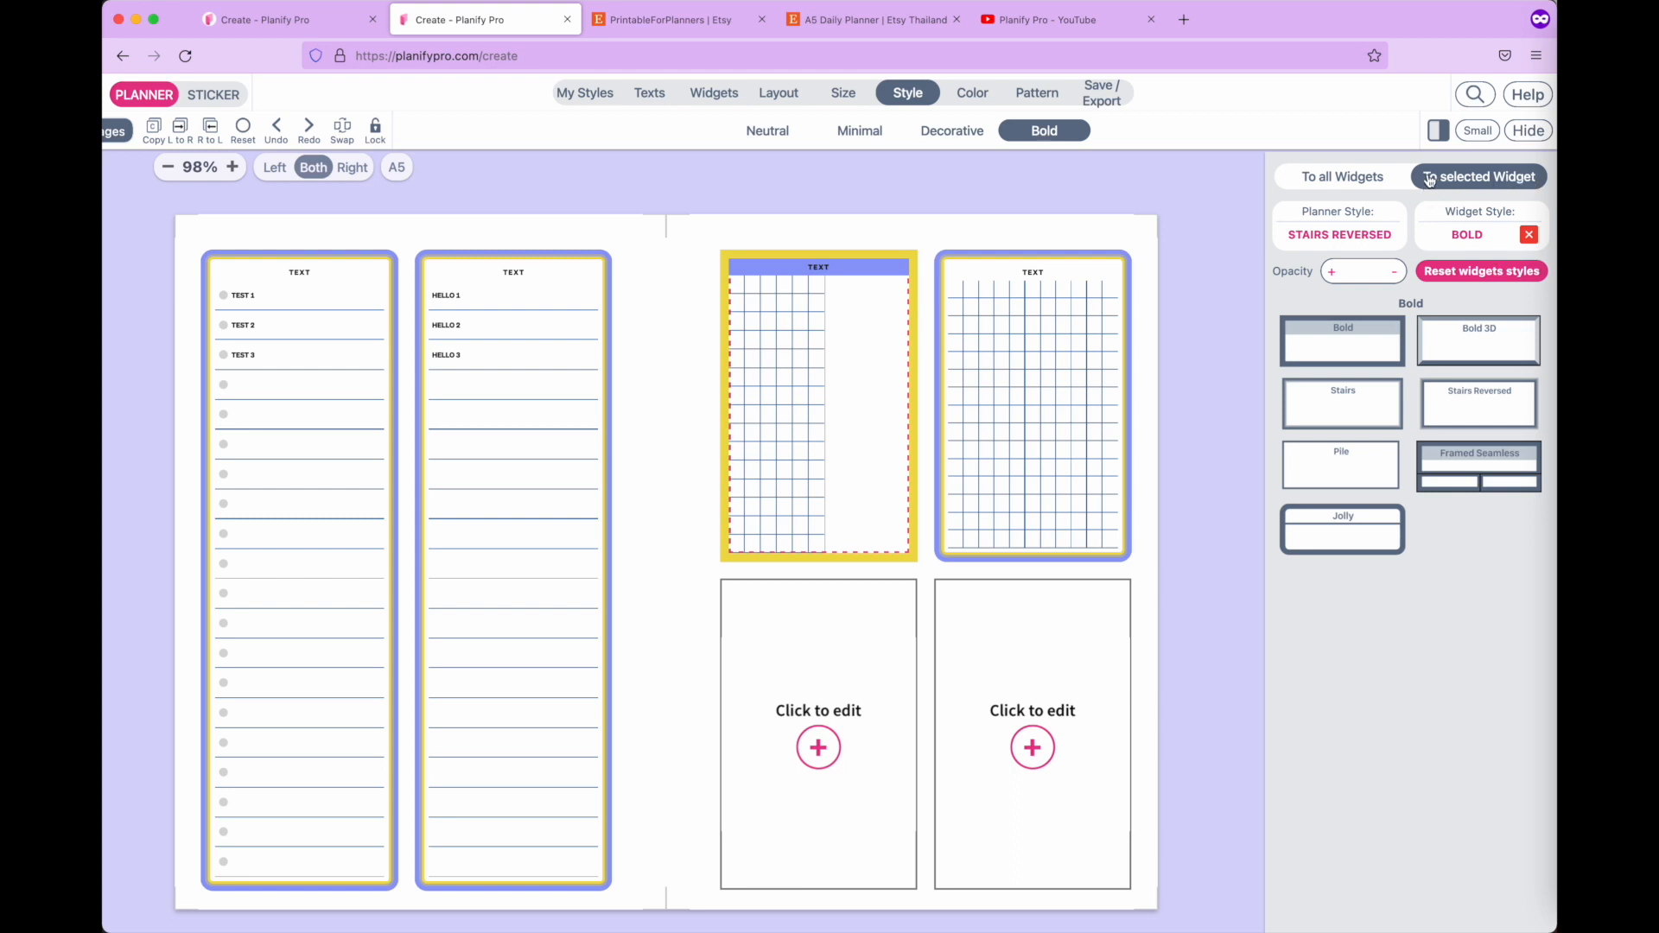
Reset the individual widget styles, try the Stairs and Pile styles, and apply the Jolly style to all widgets.
click(1310, 183)
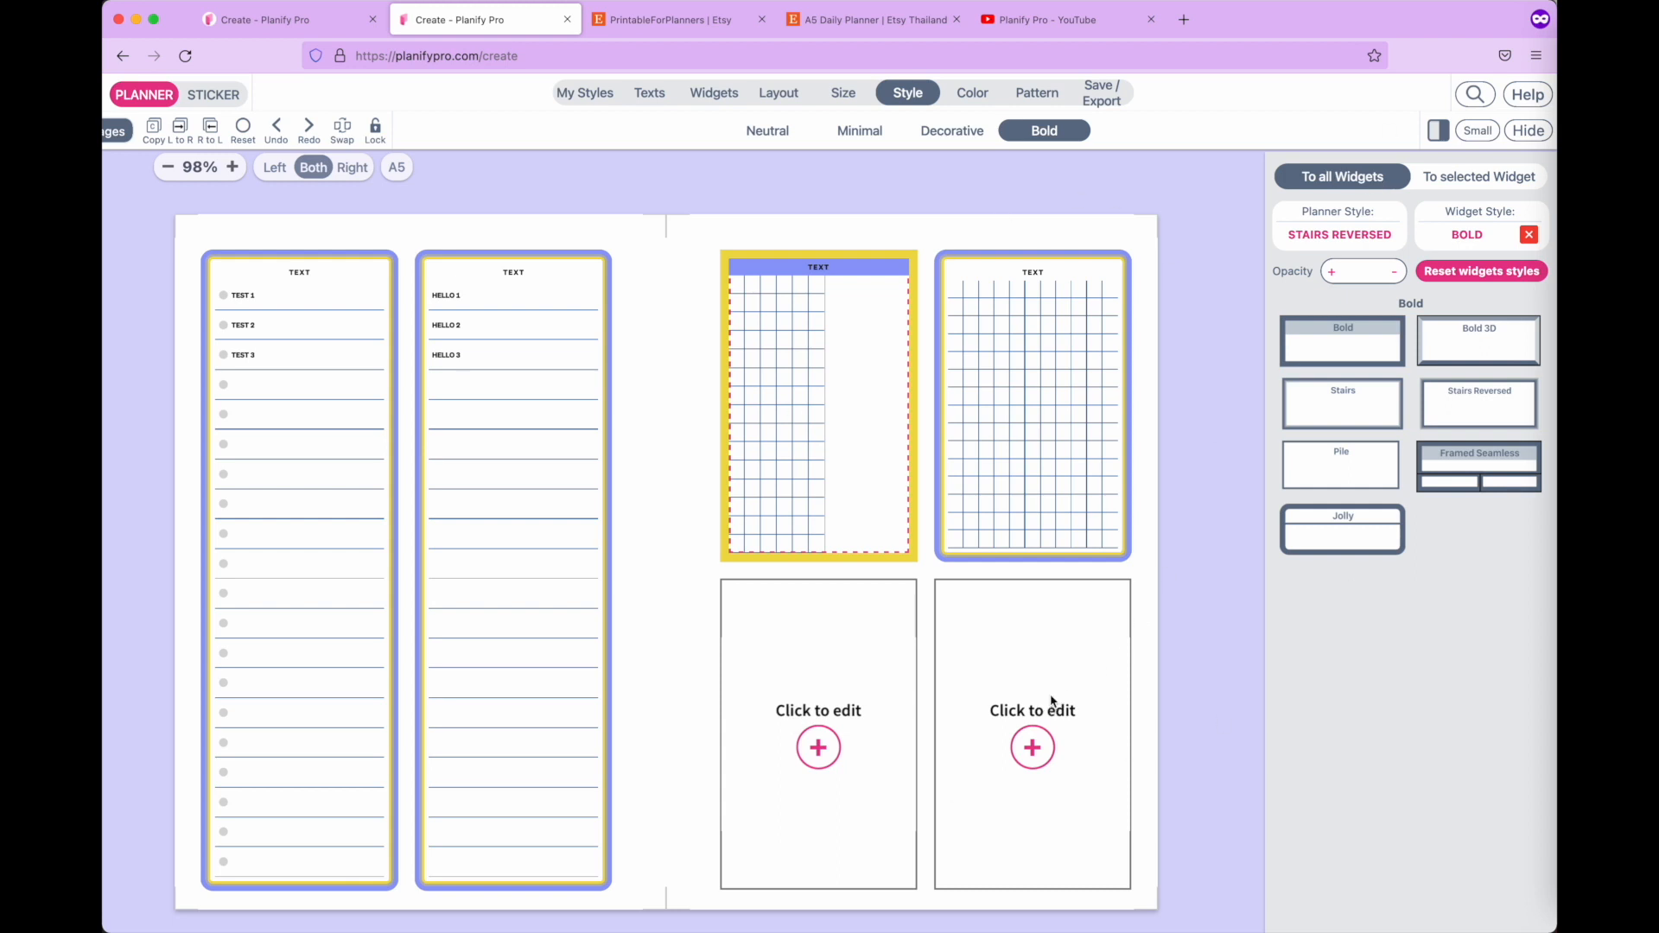
click(1452, 275)
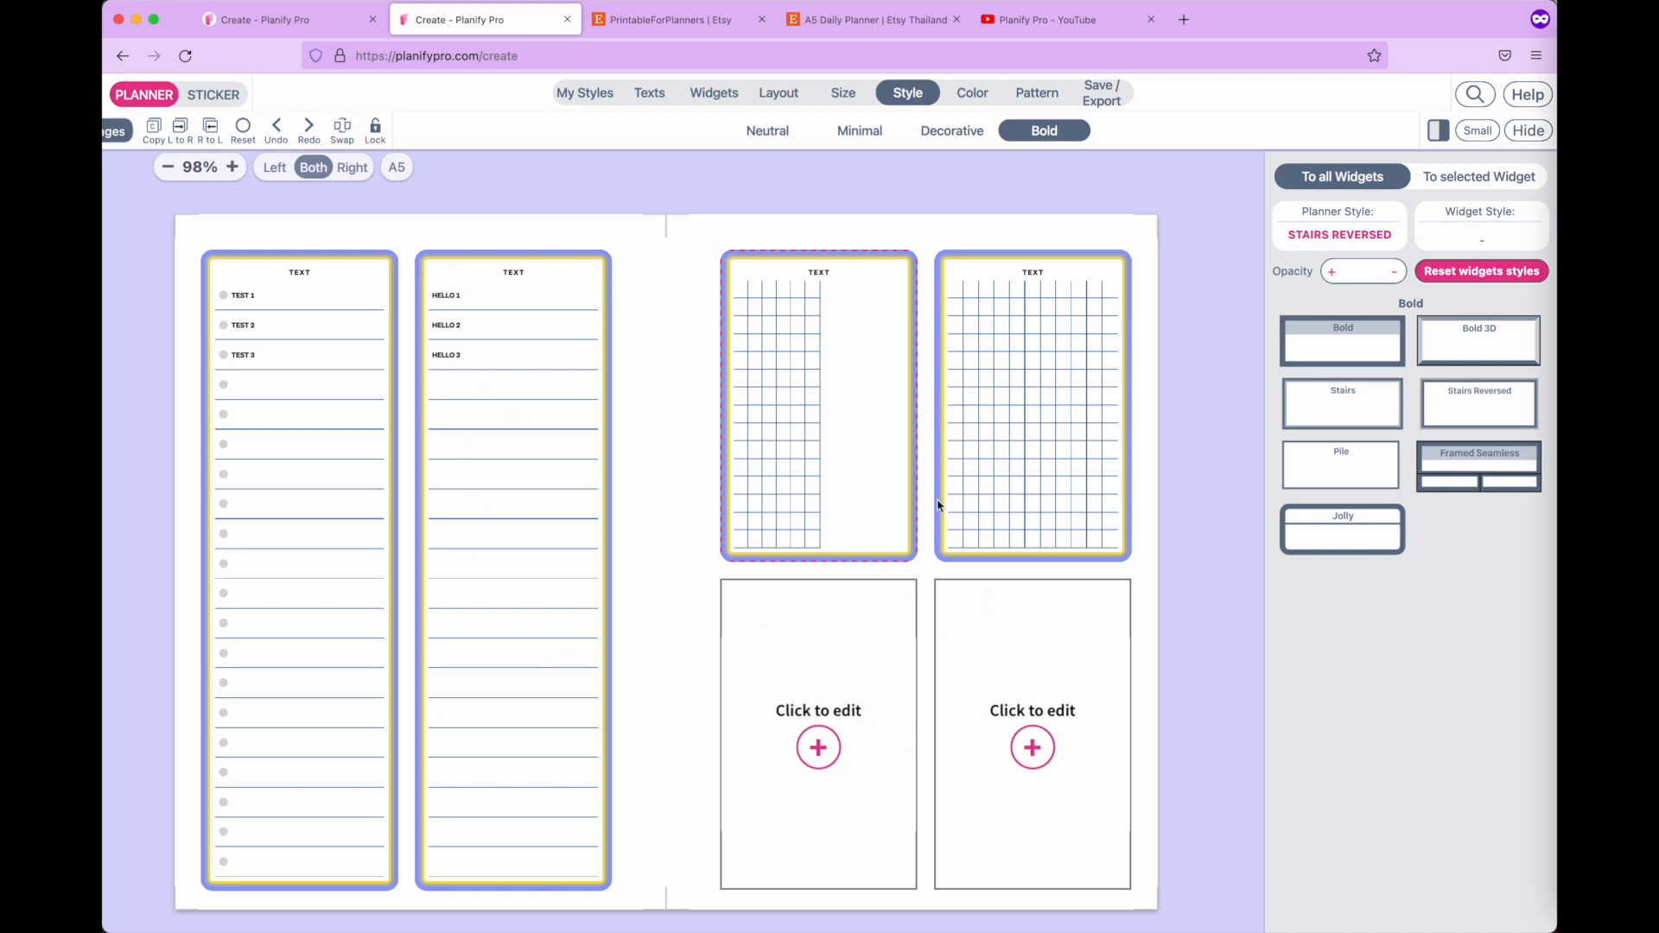
click(1329, 417)
click(1329, 482)
click(1331, 520)
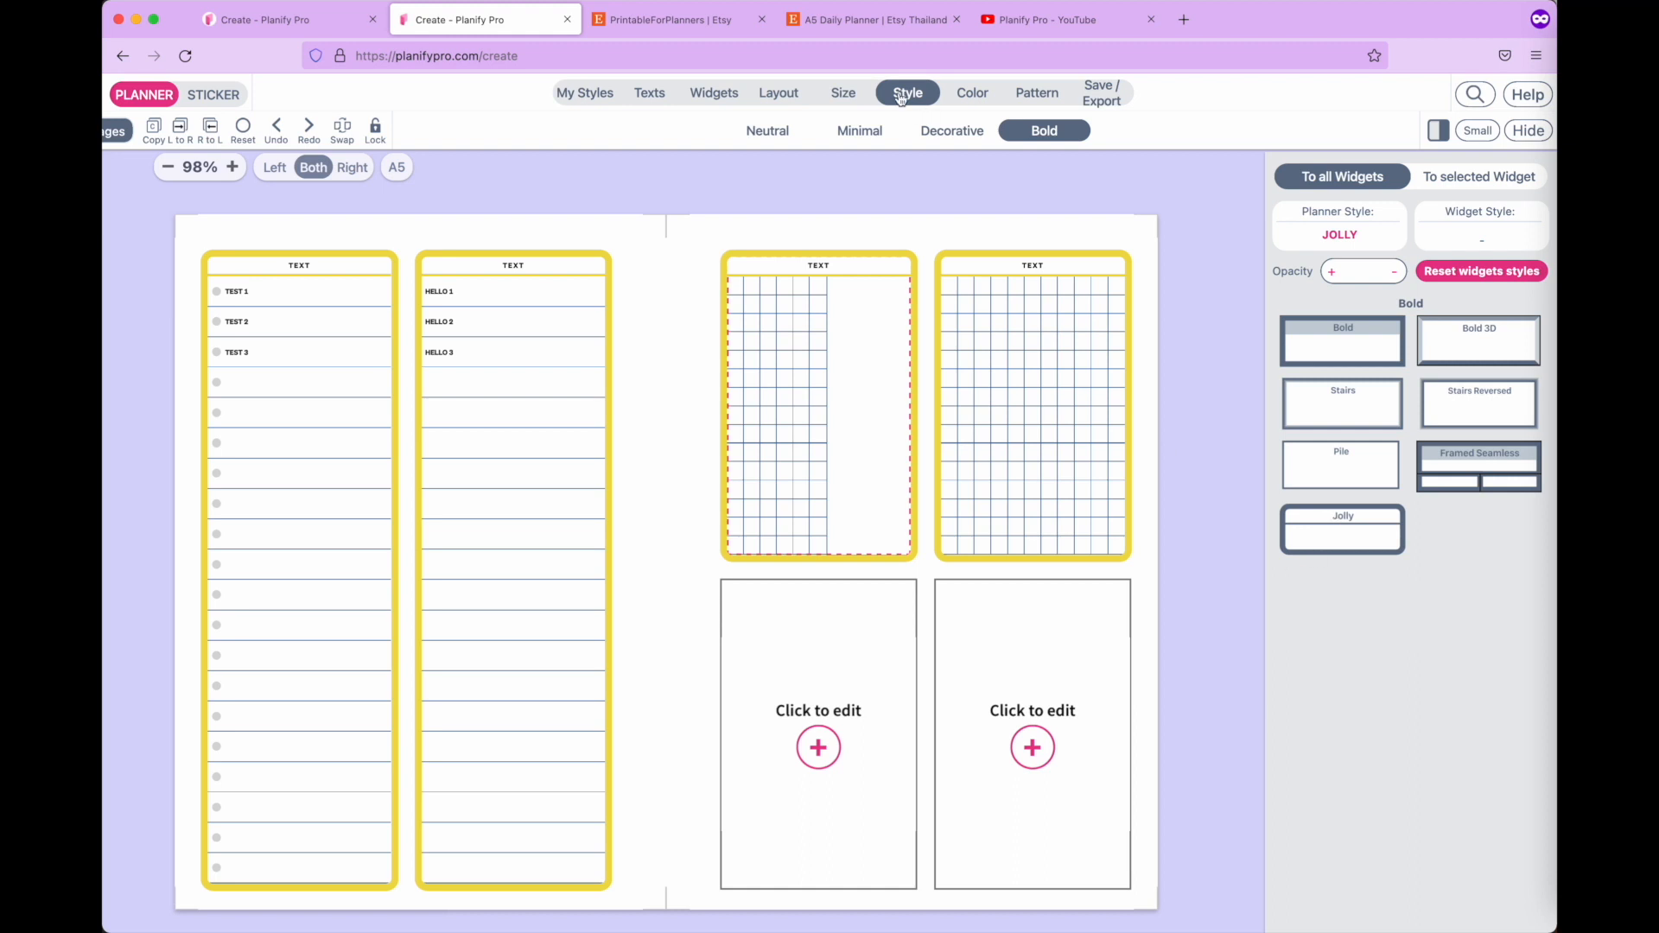
Open the H1 title settings, then switch to the Untitled 13 layout document and examine the reference planner's header.
click(648, 94)
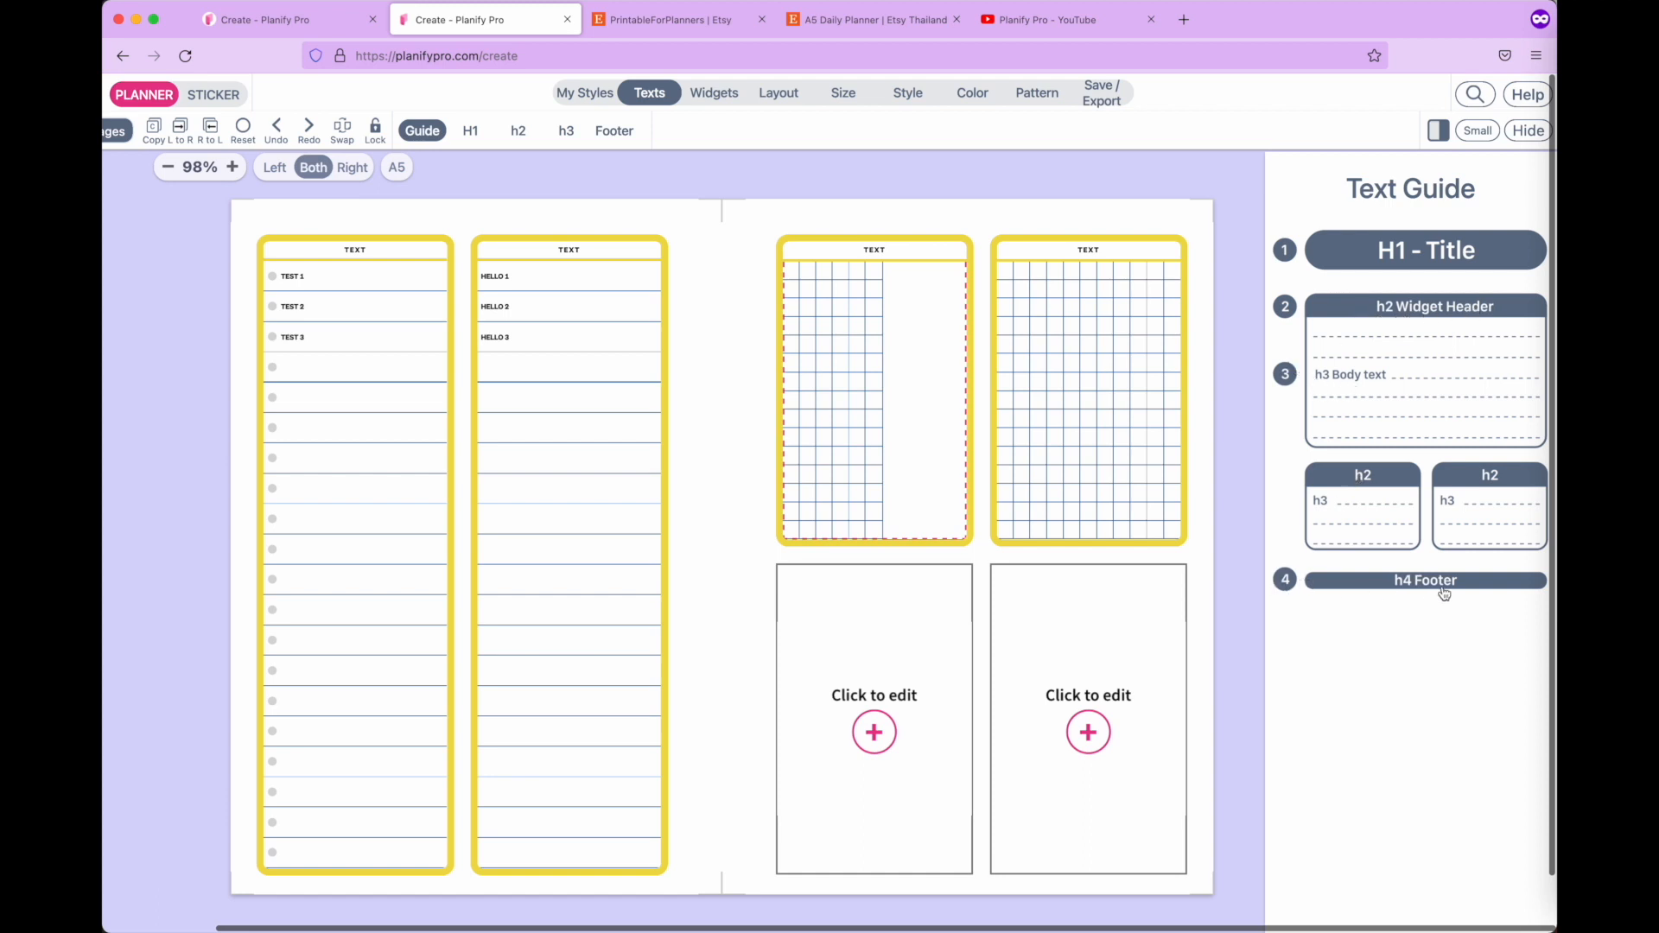
click(467, 134)
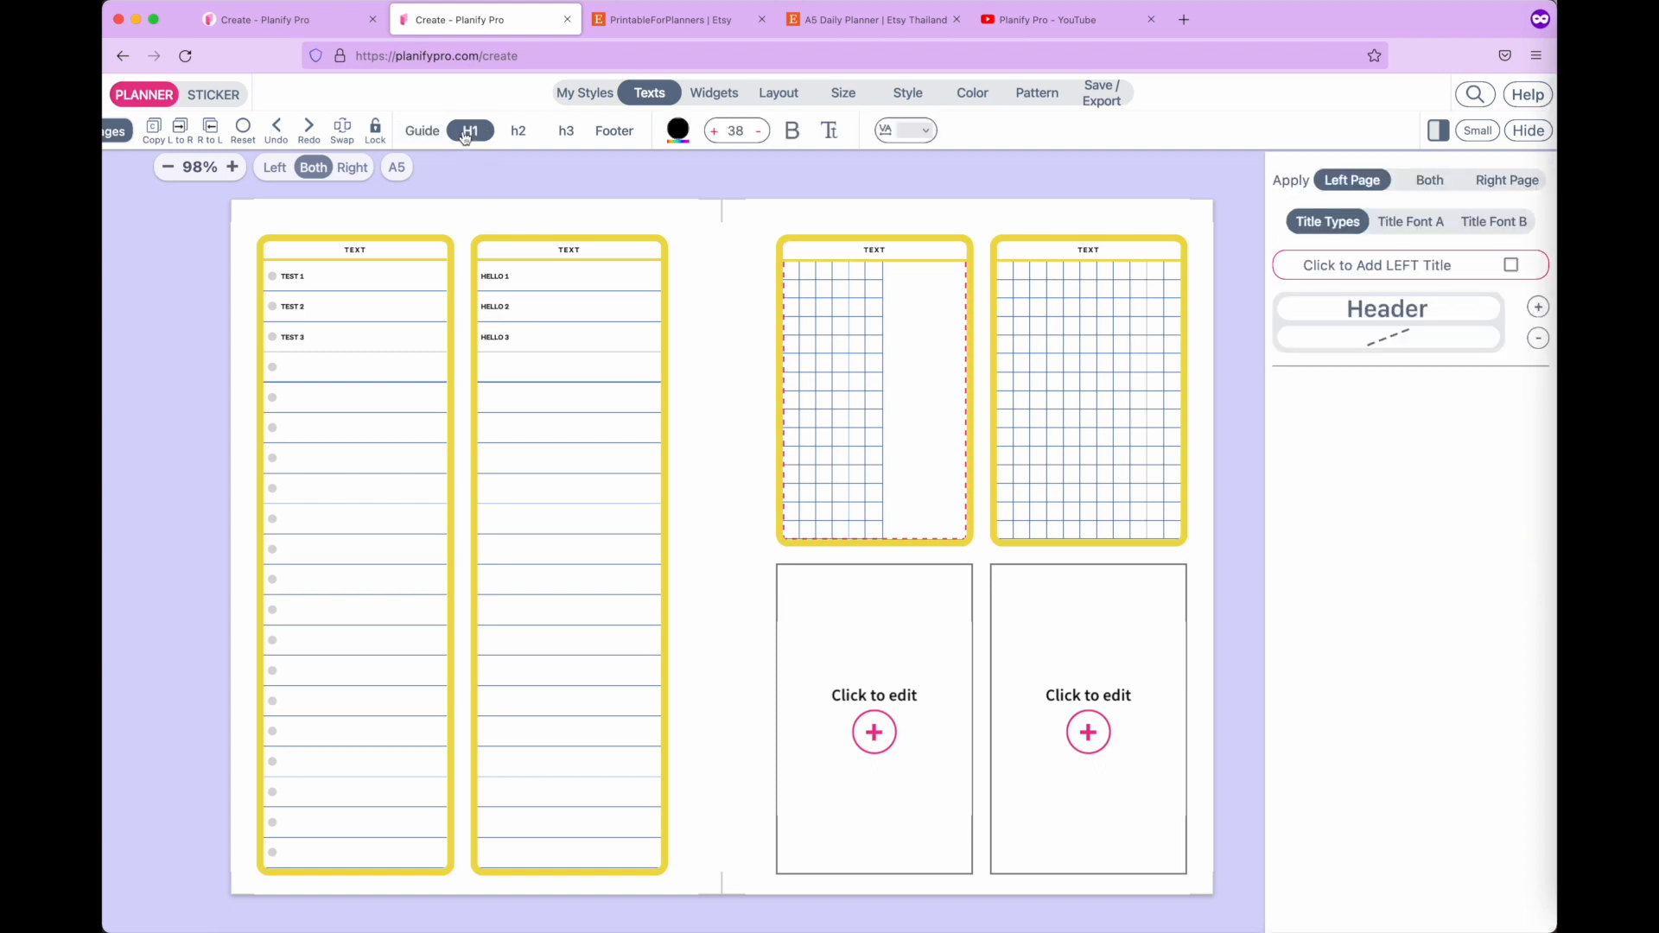
key(ctrl+Up)
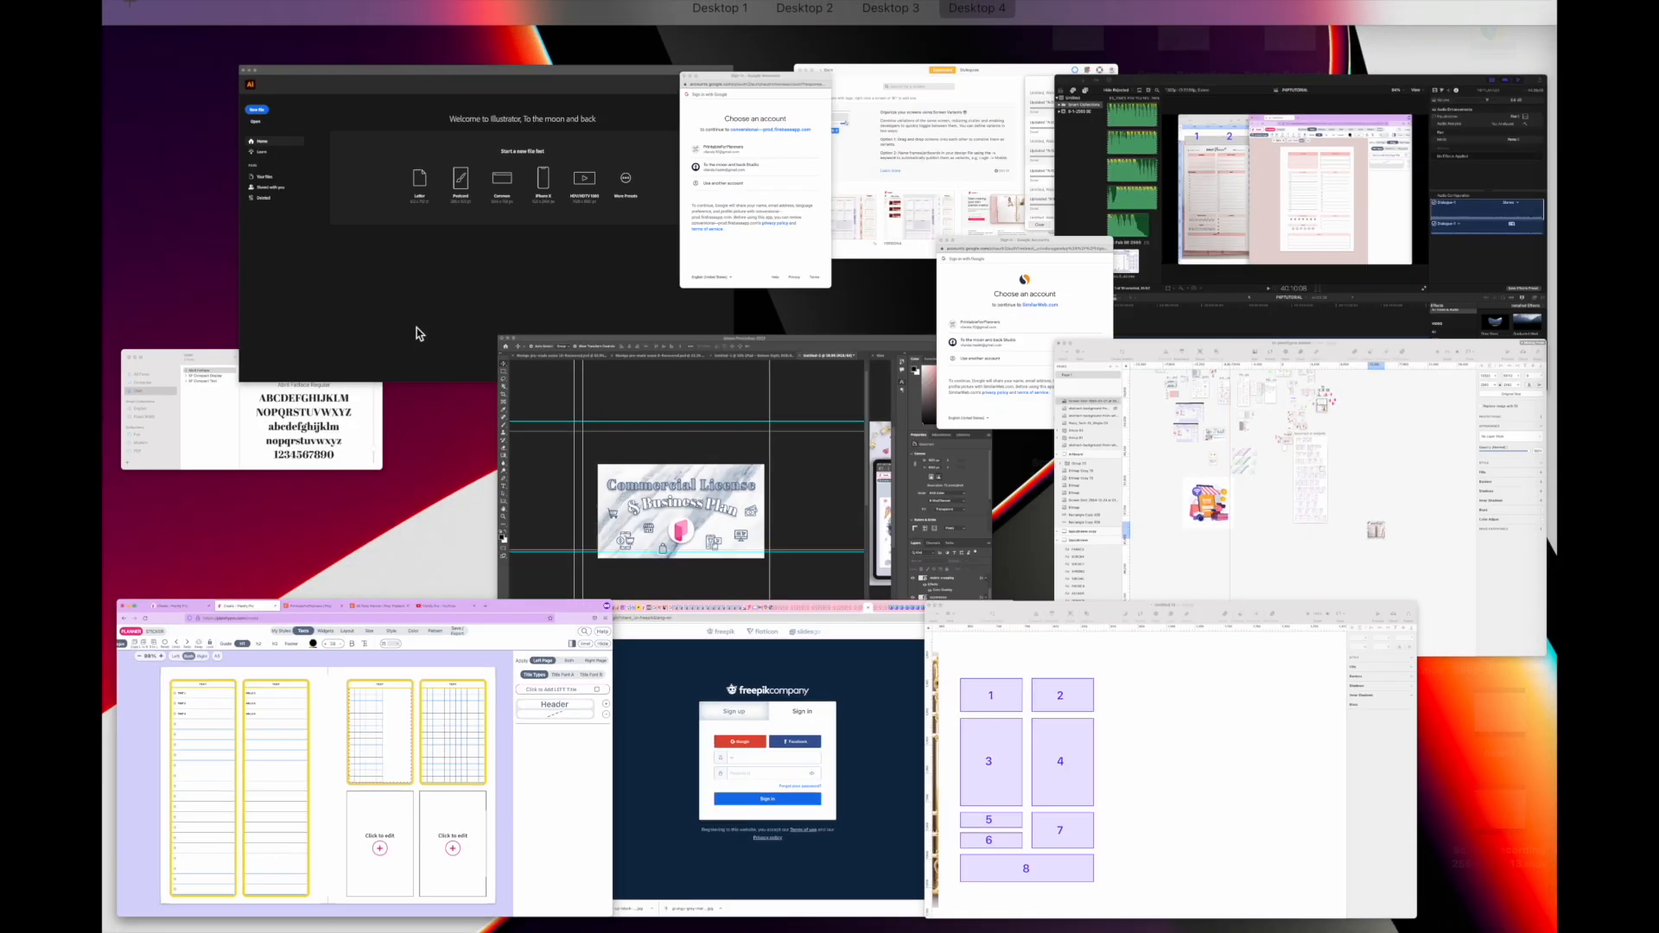
click(1181, 783)
scroll(736, 607, left, 10)
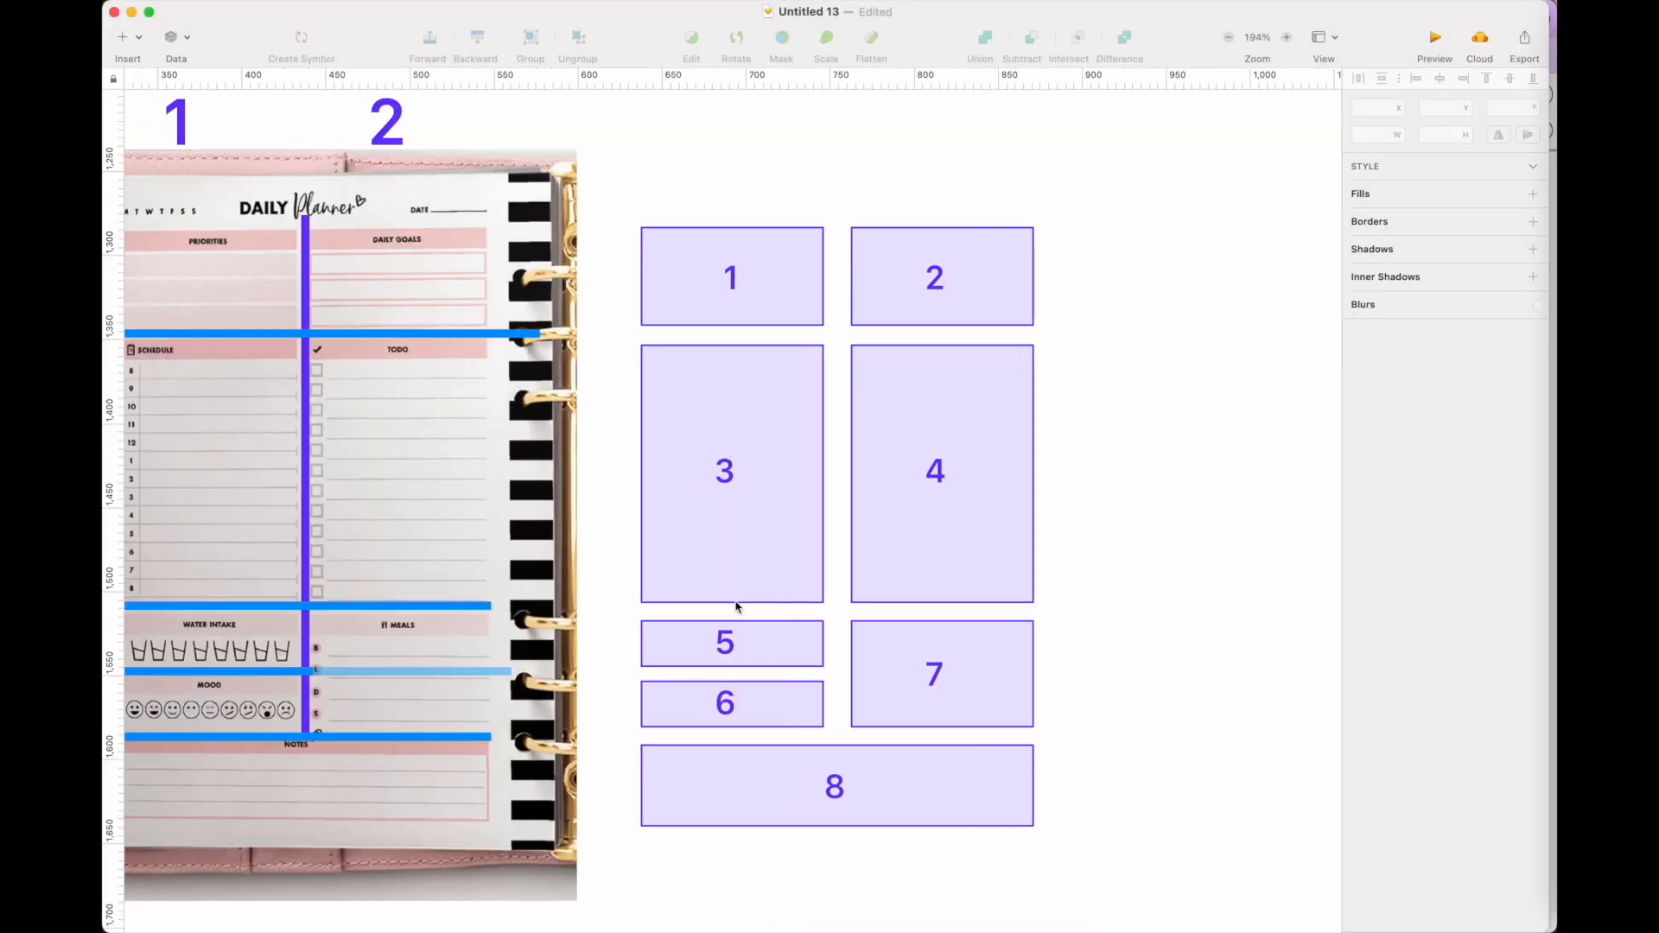
scroll(864, 220, up, 3)
scroll(519, 247, up, 3)
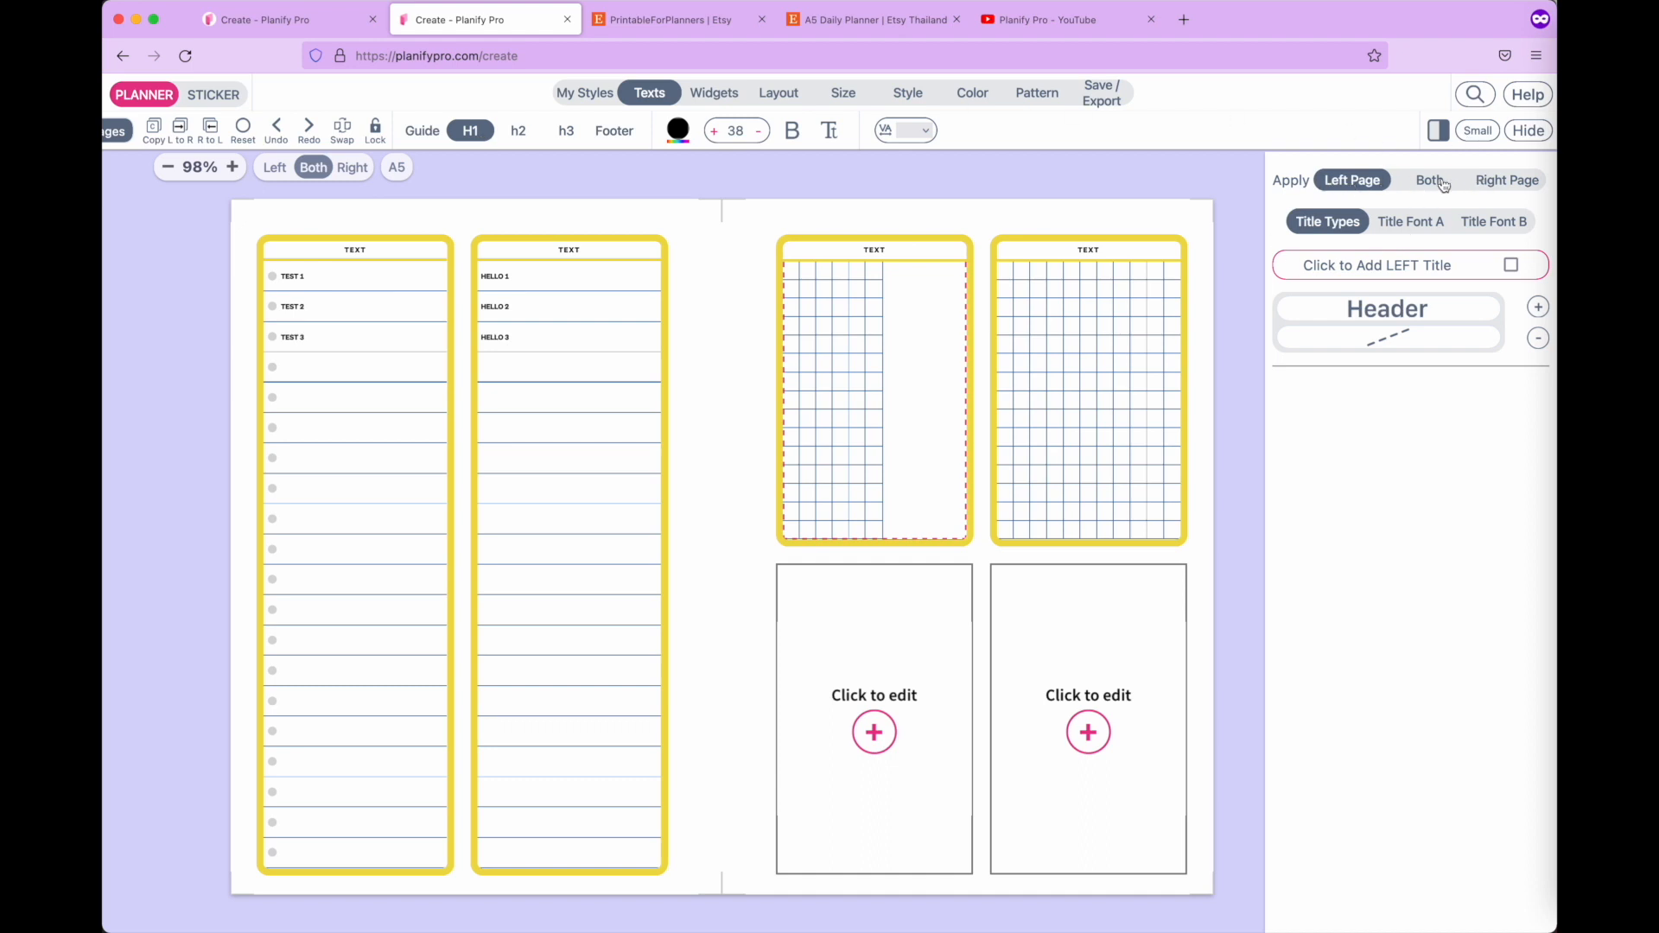
Add an H1 title to both planner pages.
click(1517, 186)
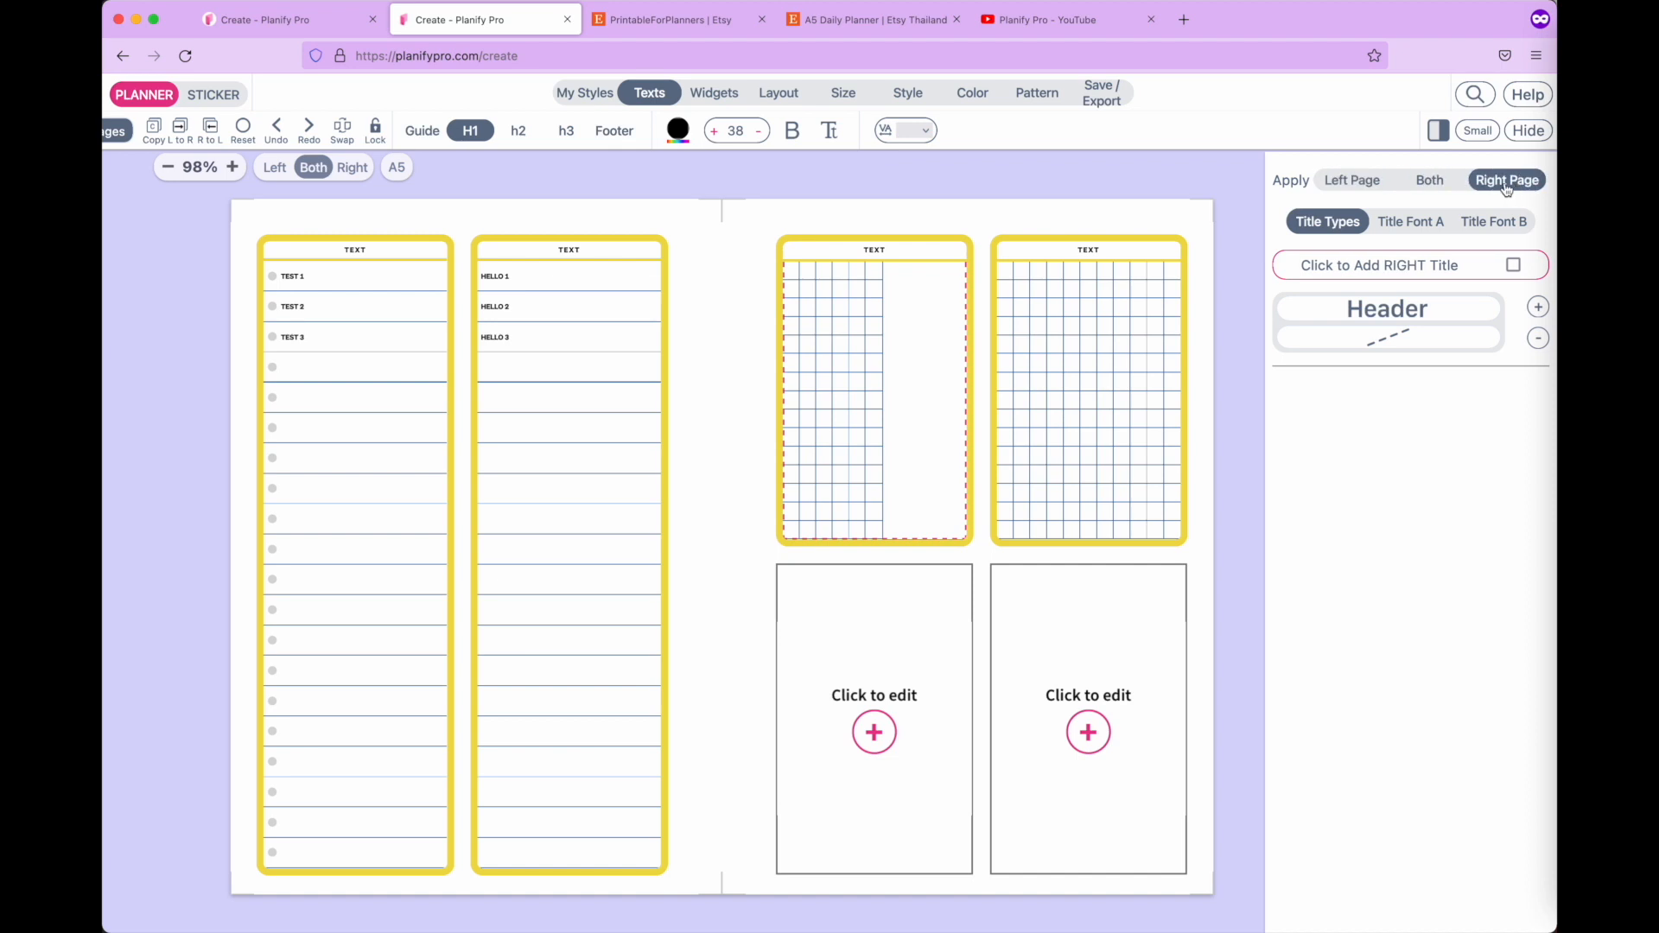
click(1429, 184)
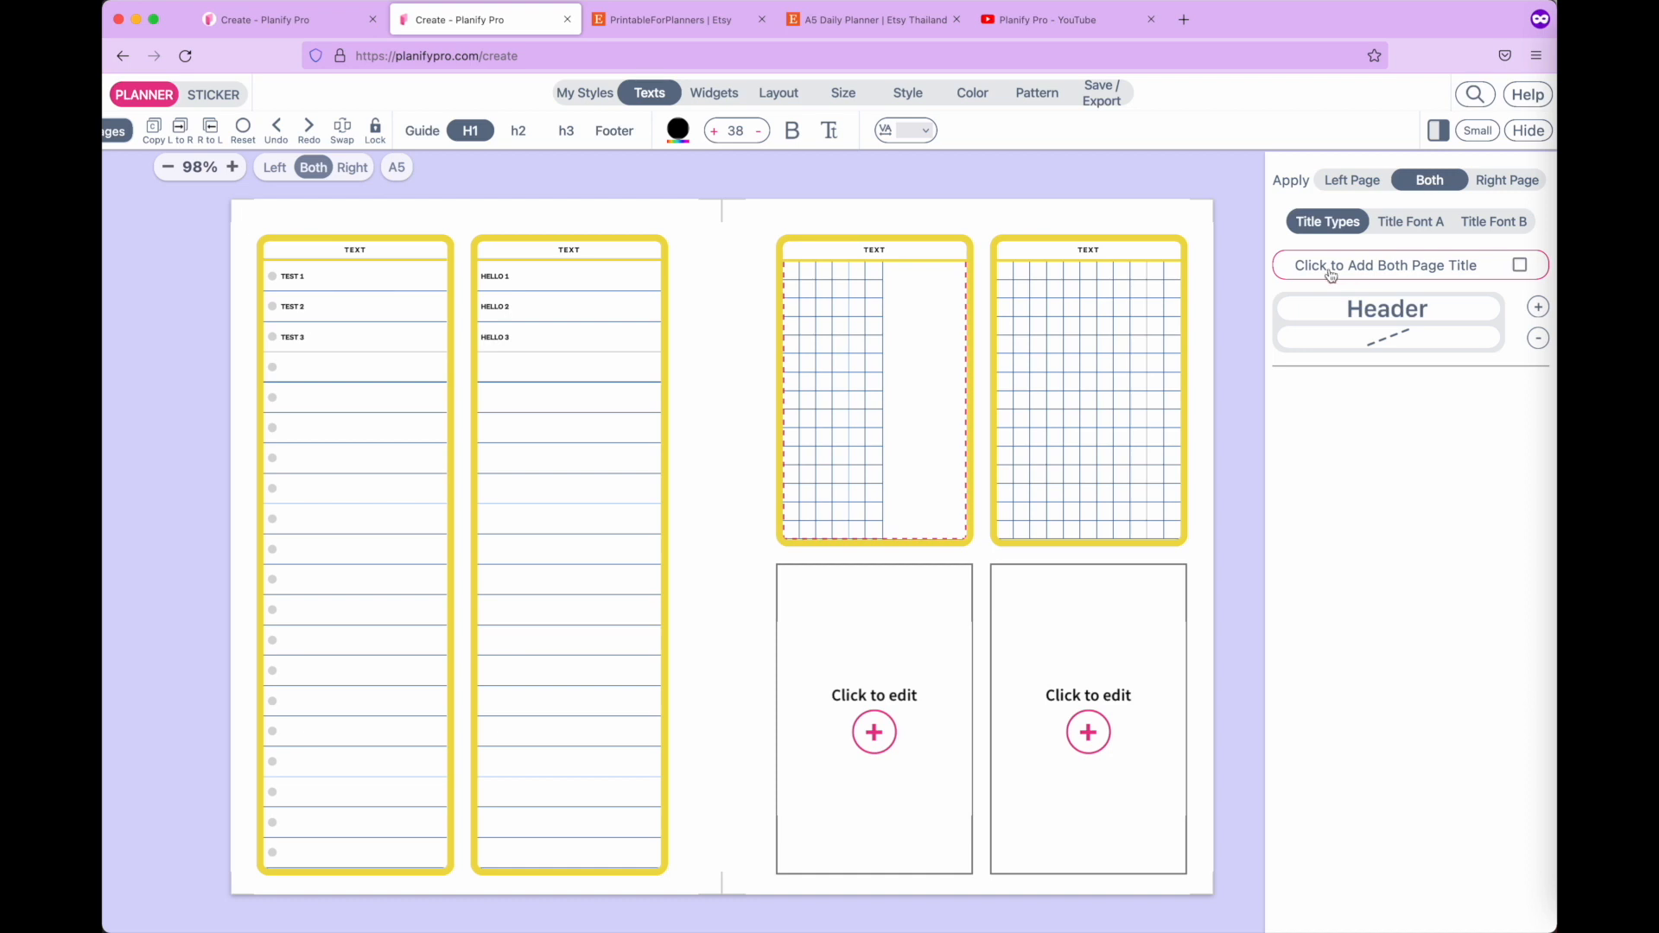
click(1521, 266)
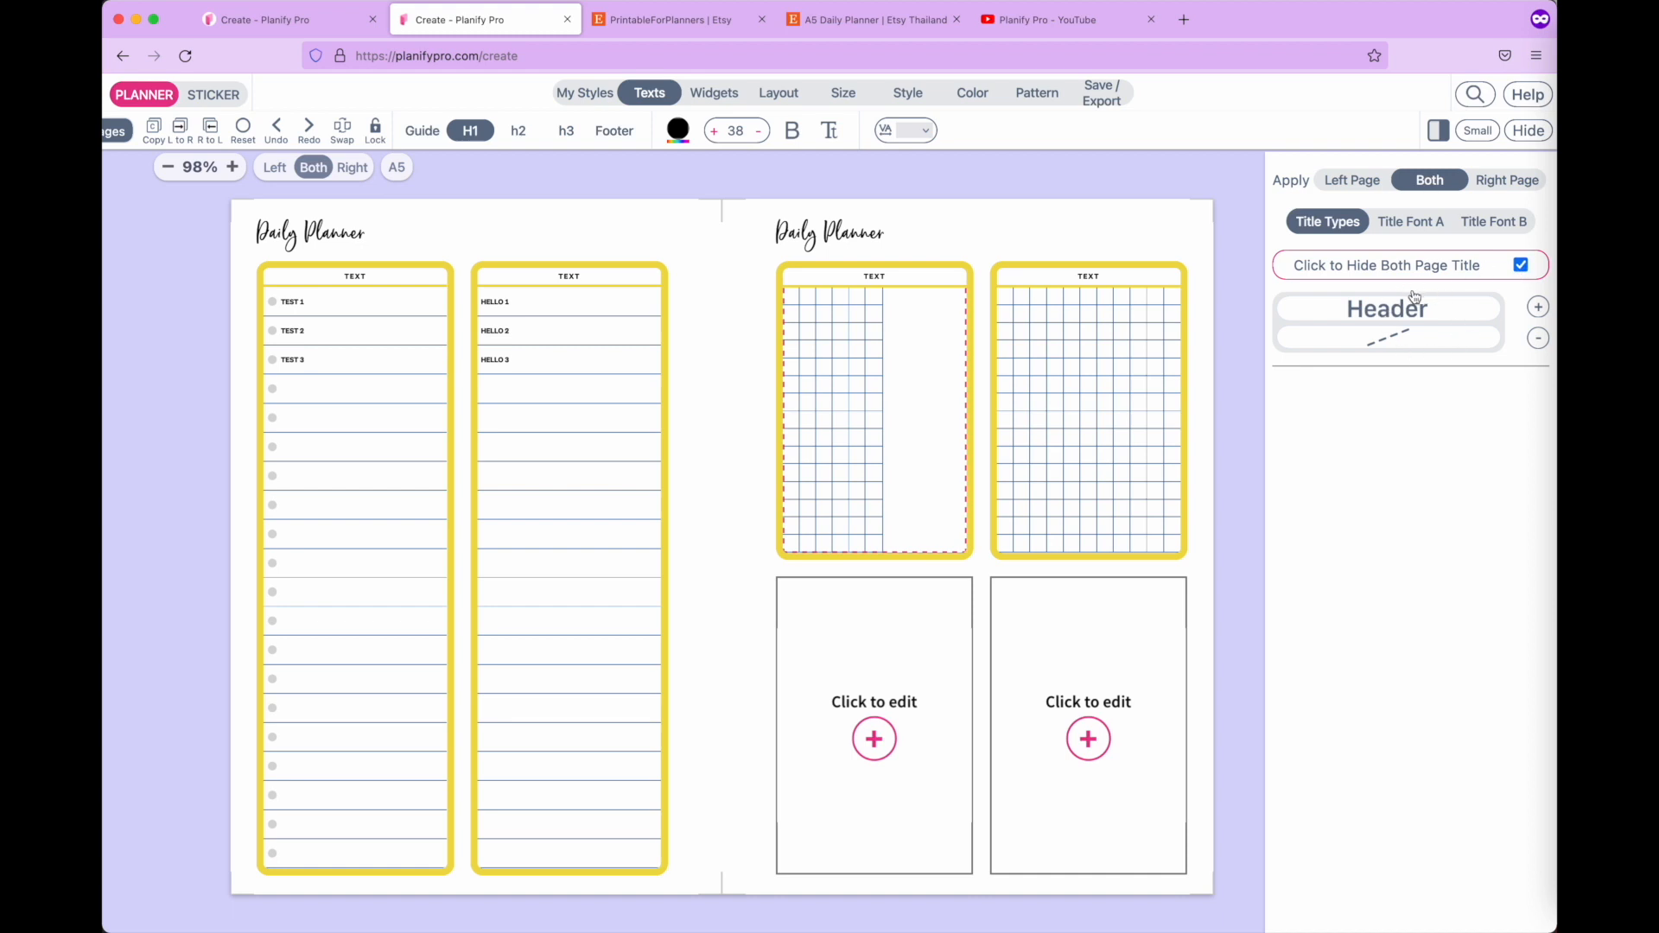
Try several title types on both pages, including Header B - Header A, MTWTFSS and Month of, and set the title to the filled bar.
click(1396, 309)
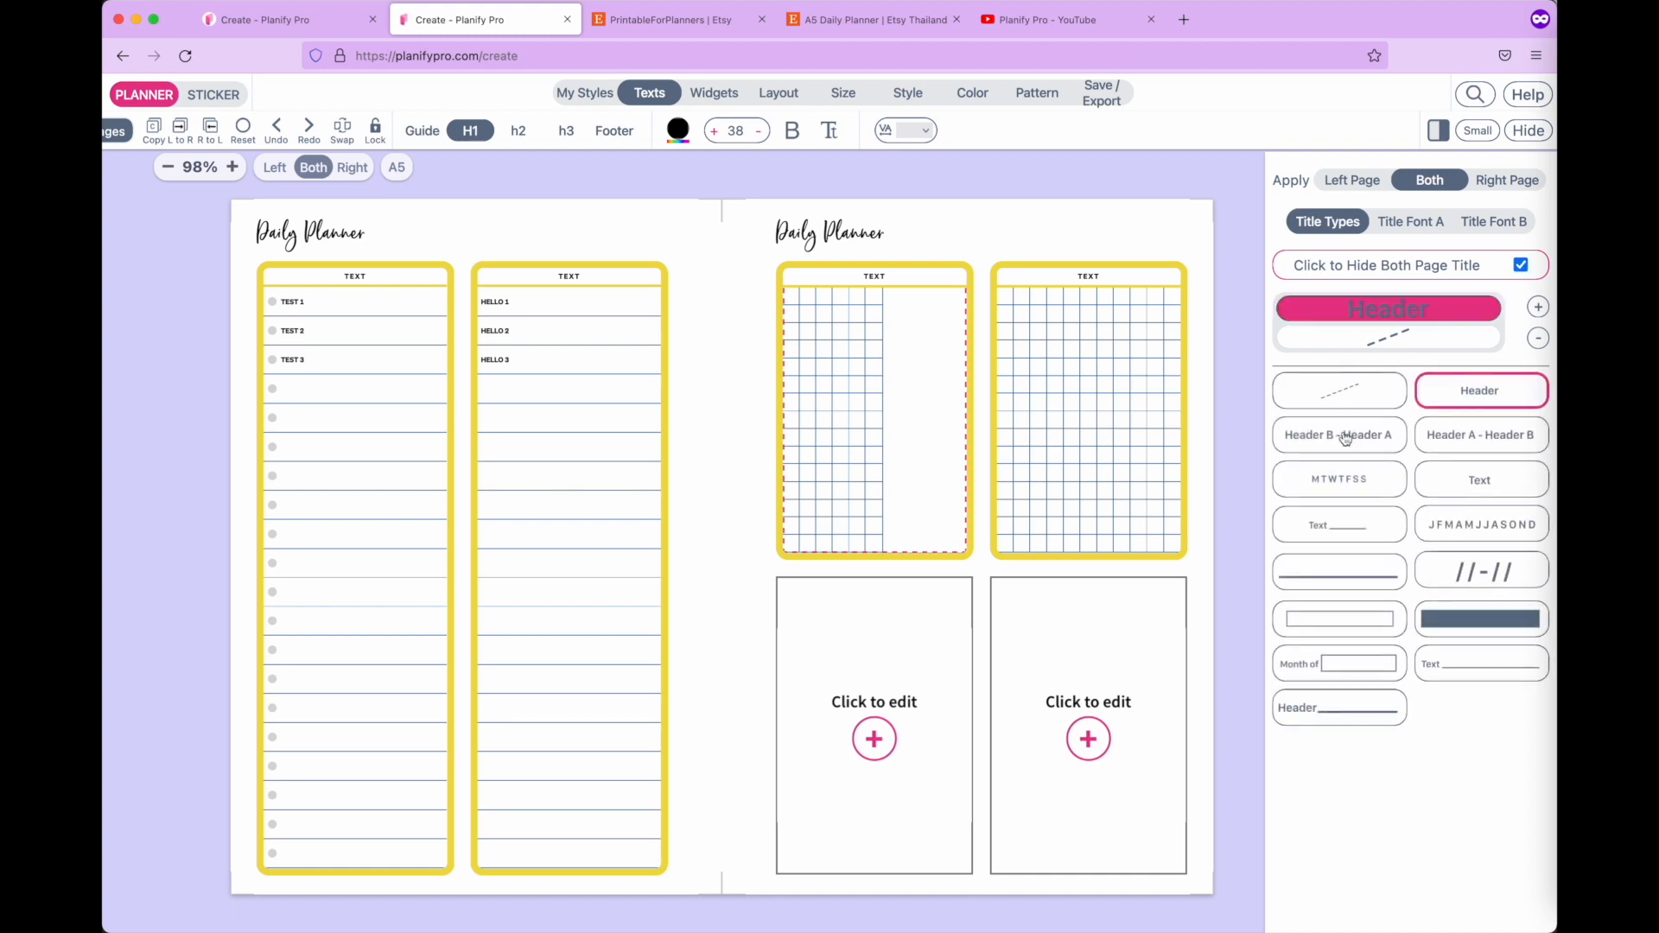
click(1343, 441)
click(1317, 498)
click(1318, 529)
click(1324, 578)
click(1324, 624)
click(1324, 664)
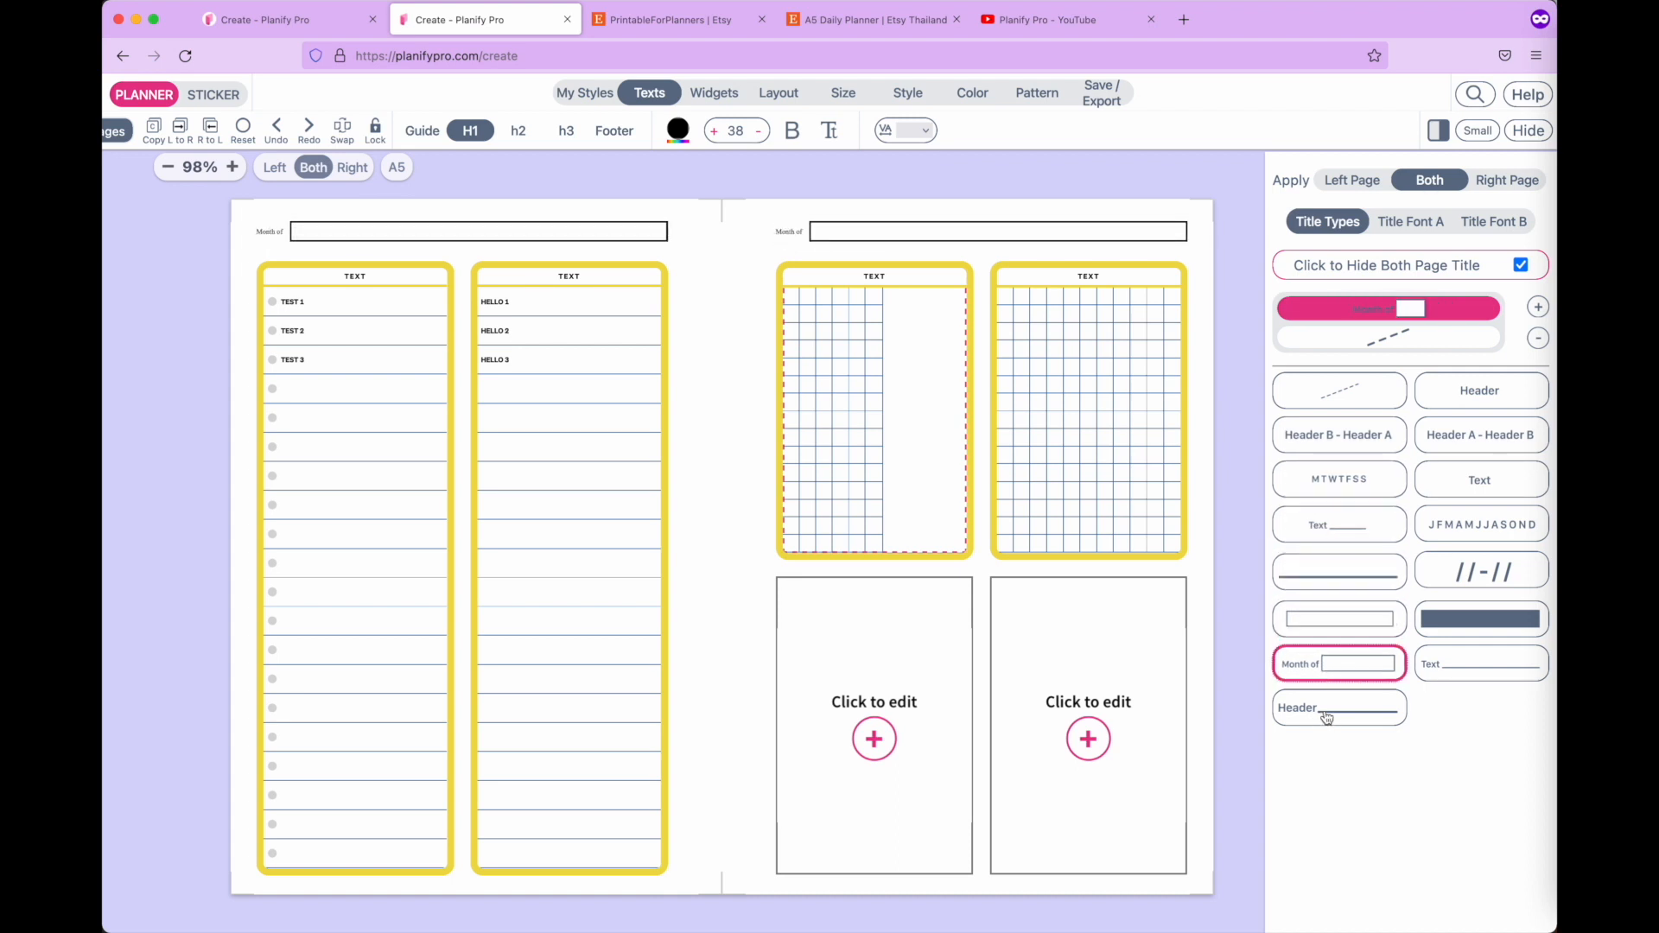
click(1340, 577)
click(1357, 619)
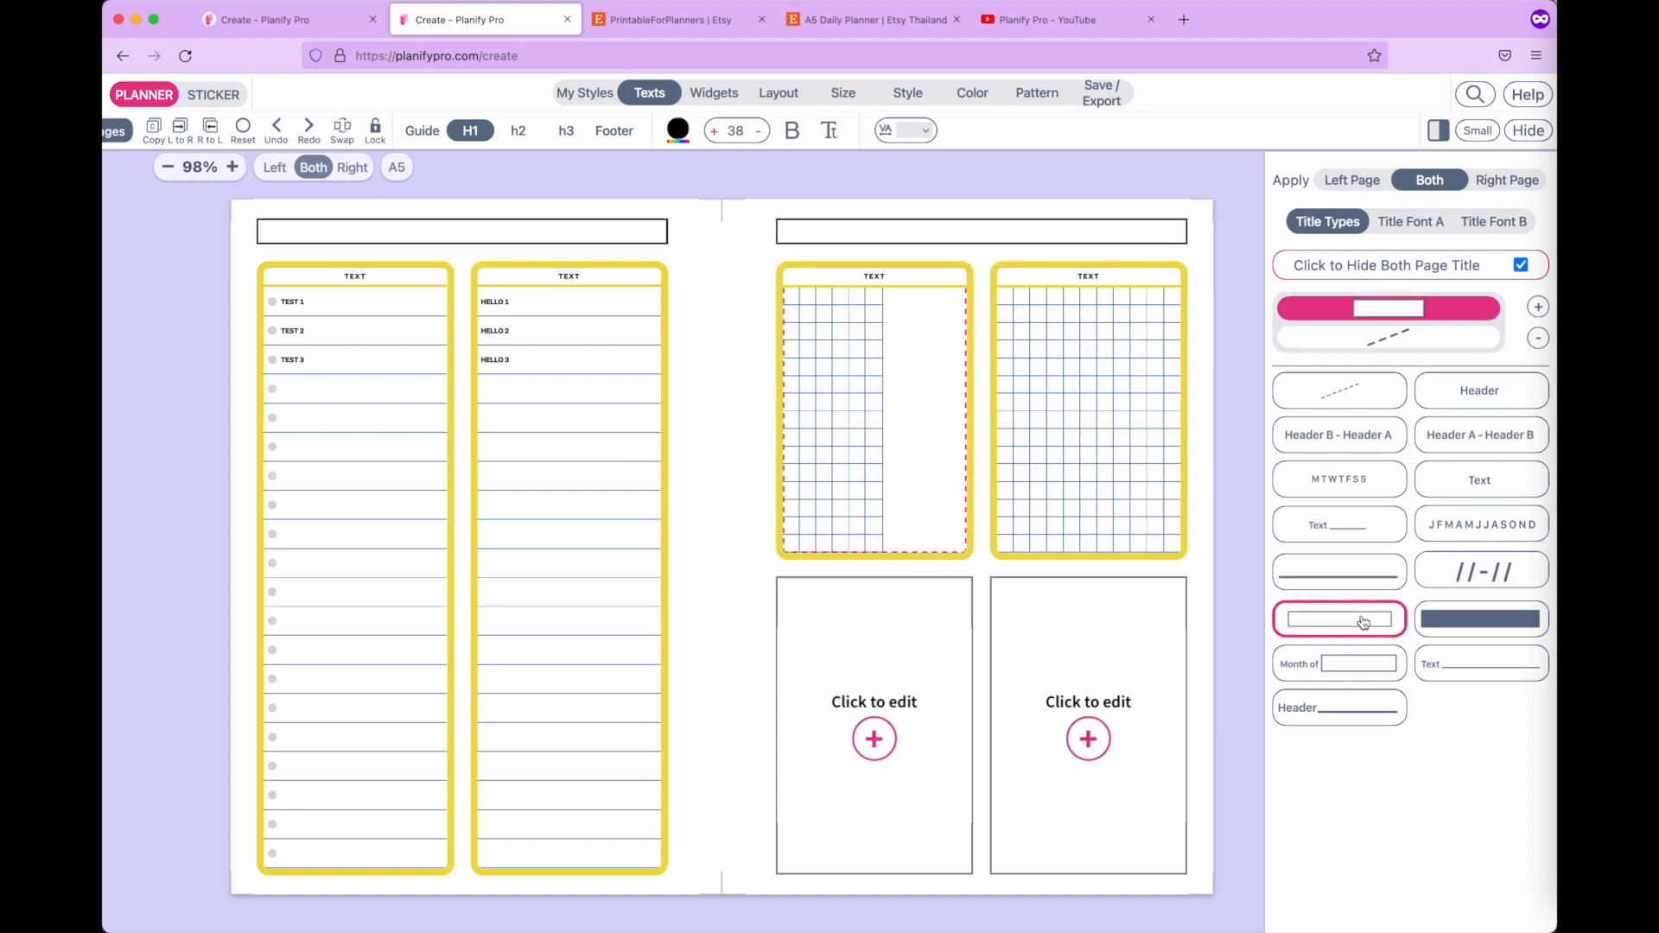
click(1480, 664)
click(1477, 615)
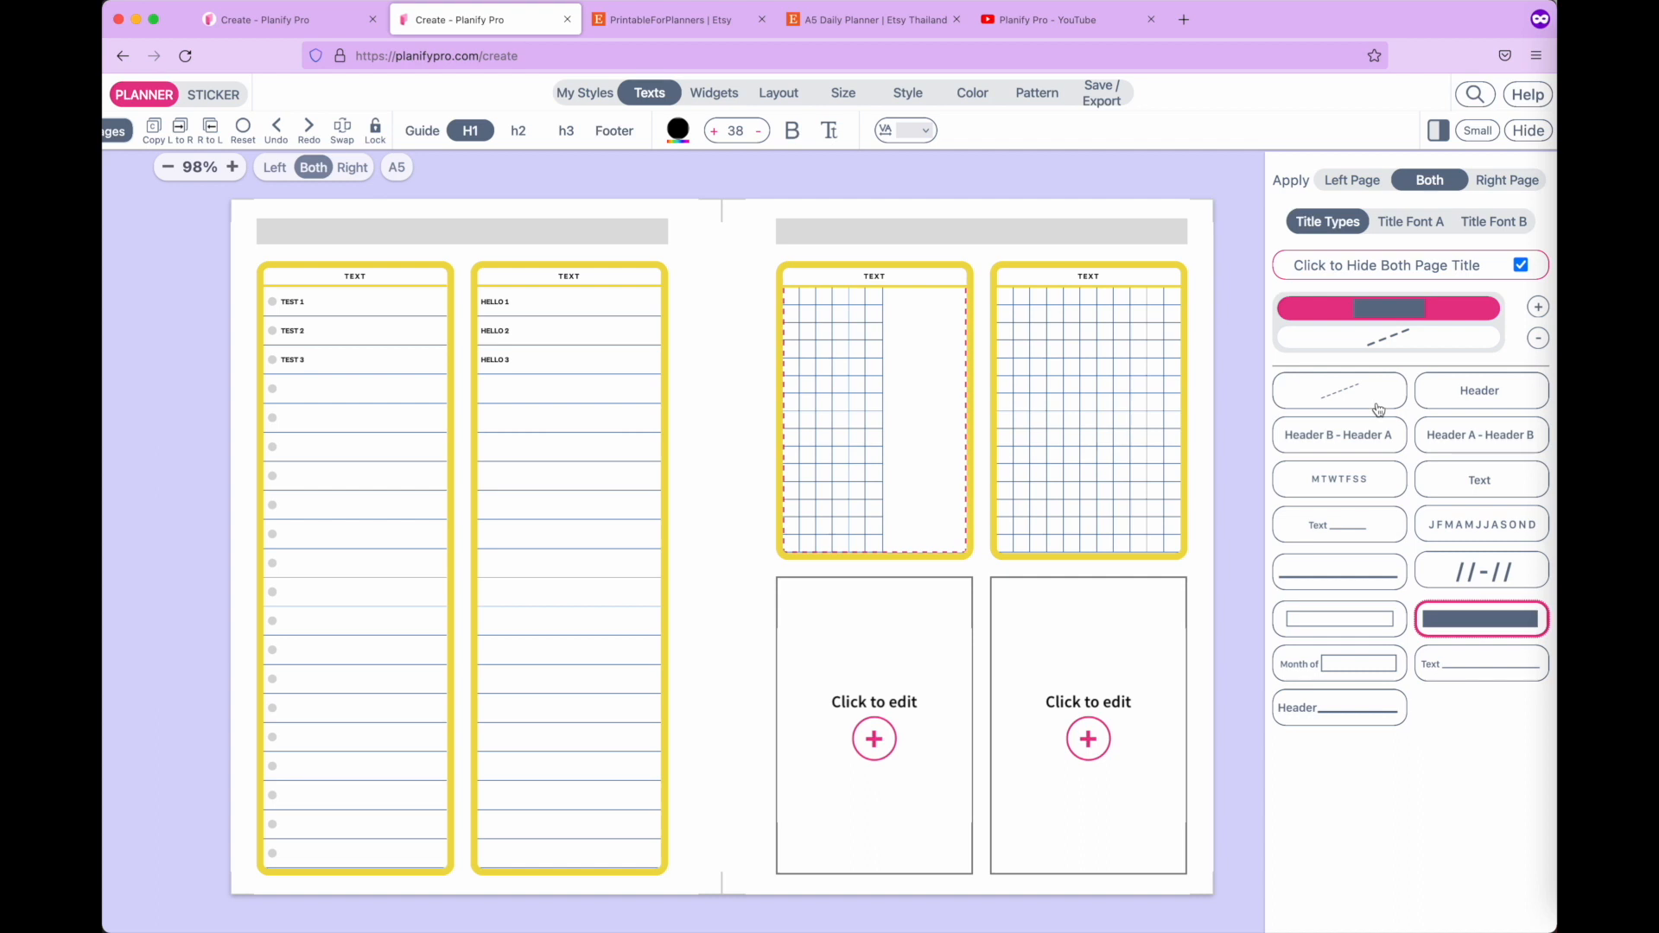
Add a second title section on both pages and try the Text, Header, JFMAMJJASOND and short Text line types in it.
click(1539, 309)
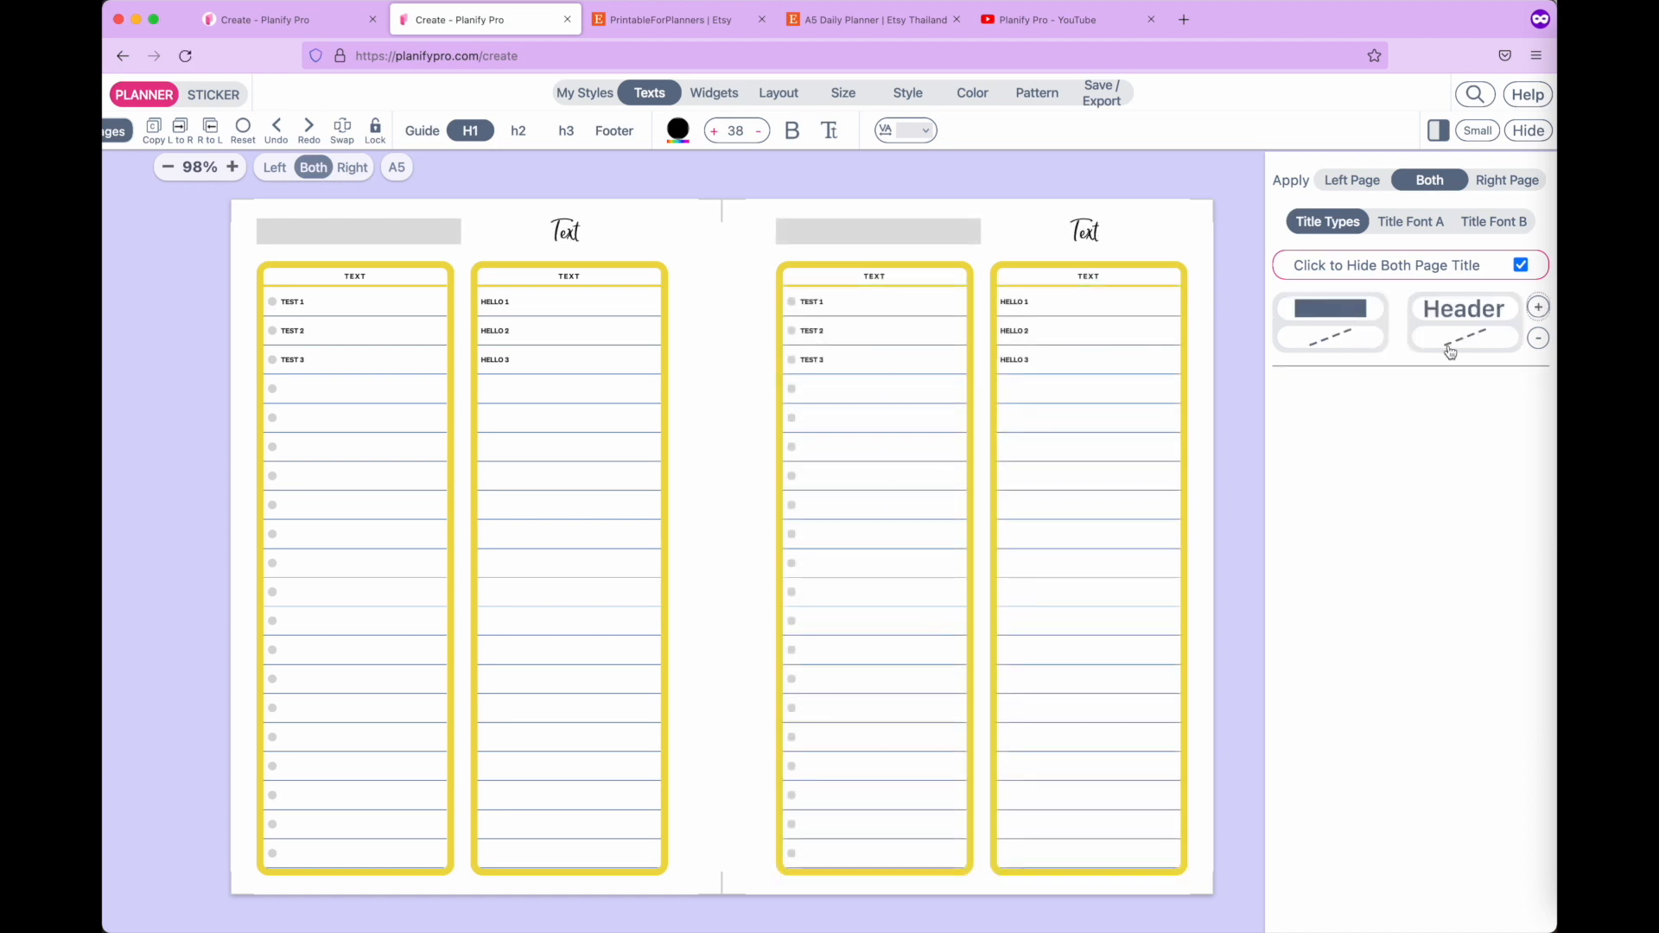
click(1481, 311)
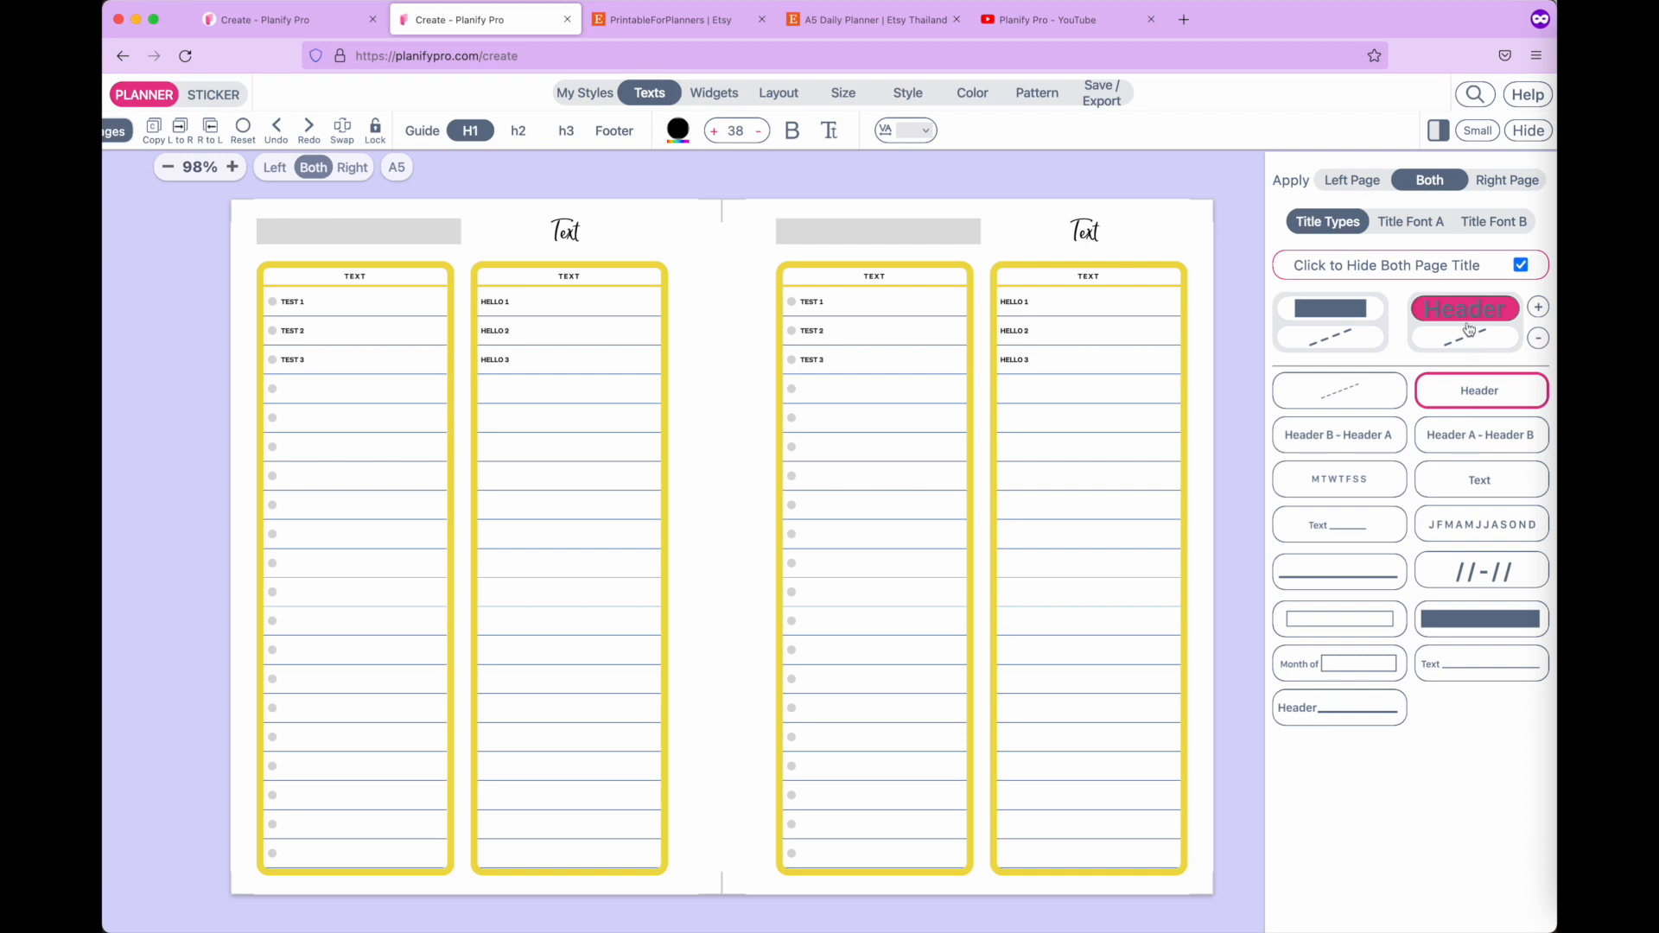
click(1473, 479)
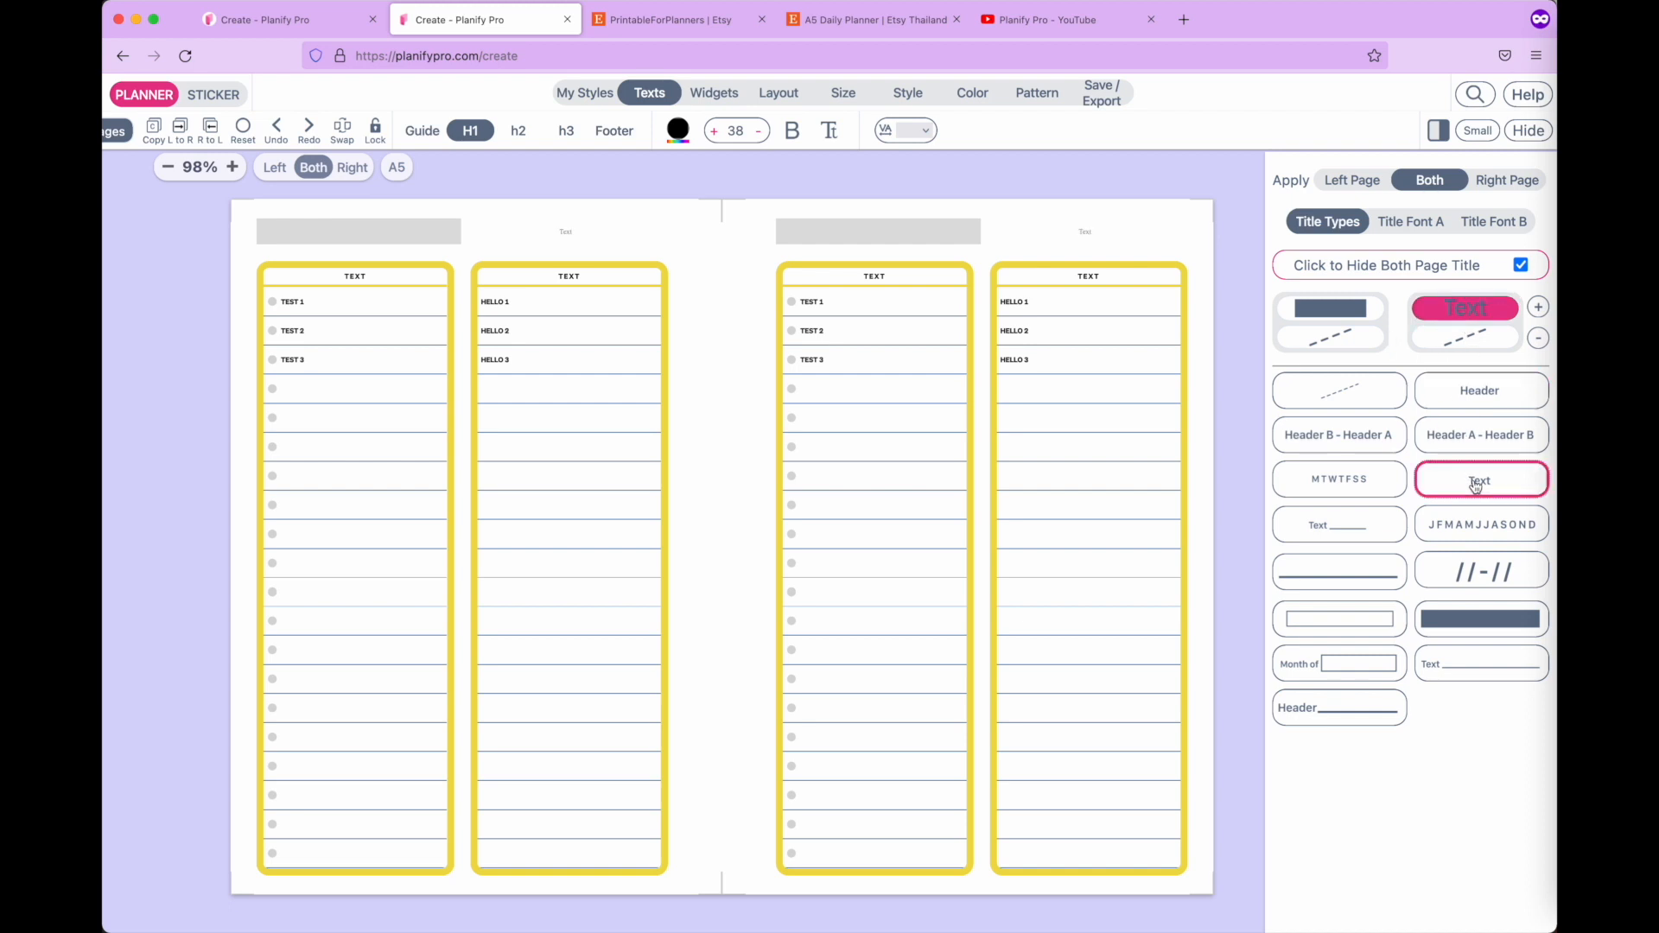
click(1487, 403)
click(1486, 536)
click(1359, 521)
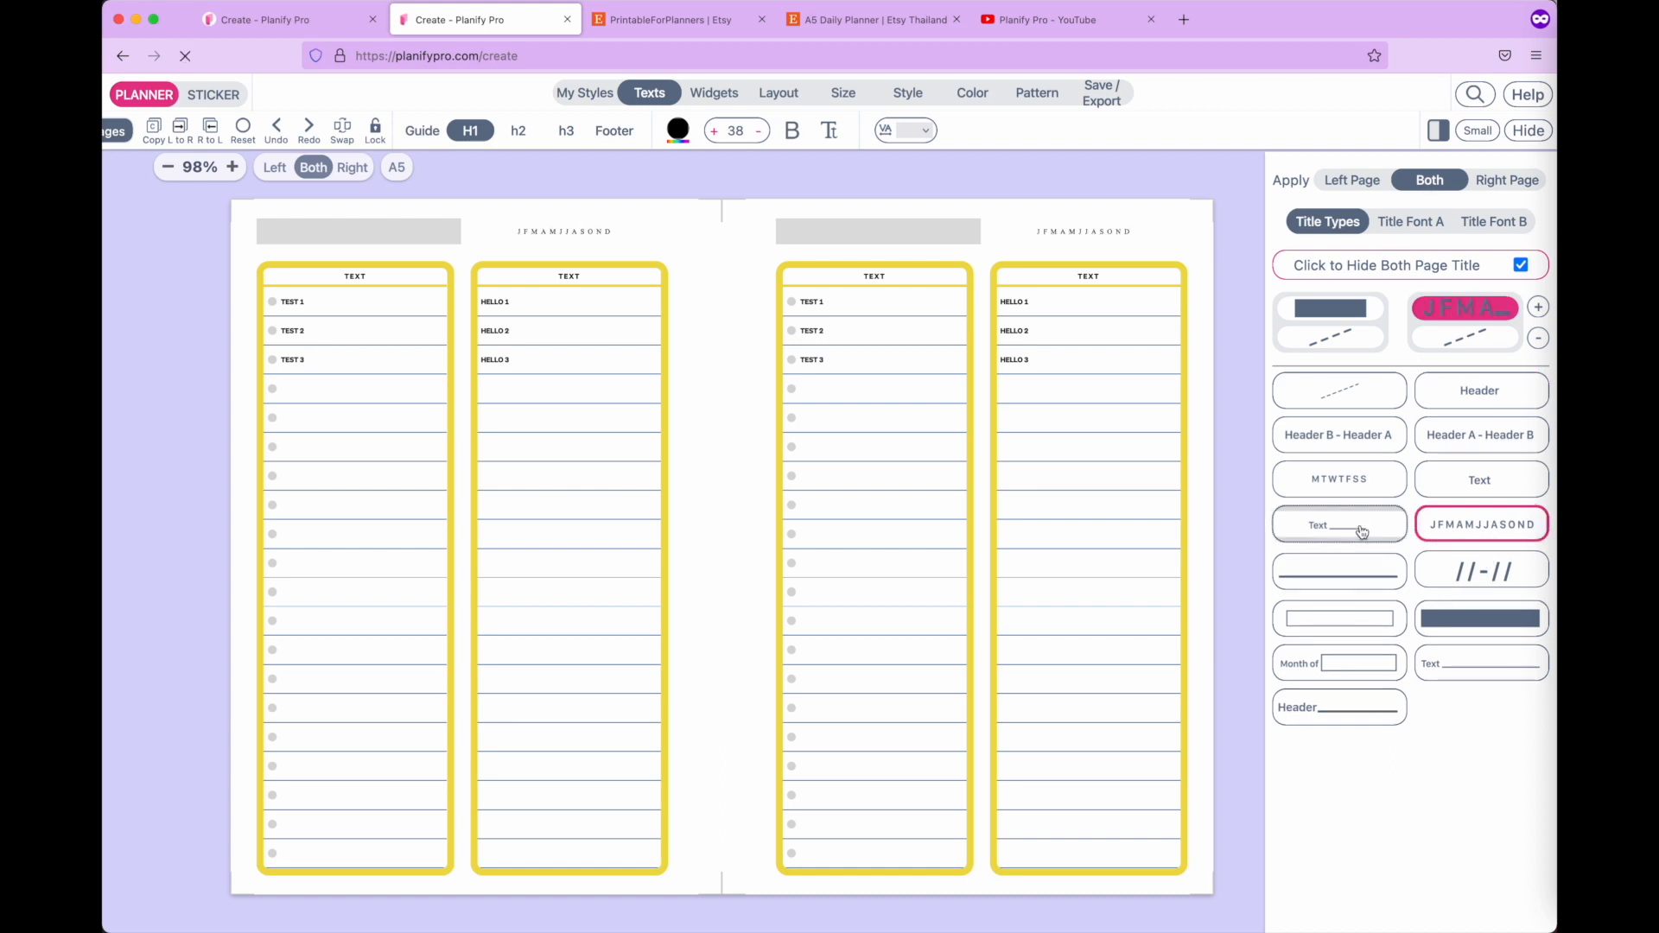
Try the plain line, outlined box and Header line types in the second title section, and set it to the Month of box.
click(1316, 574)
click(1318, 628)
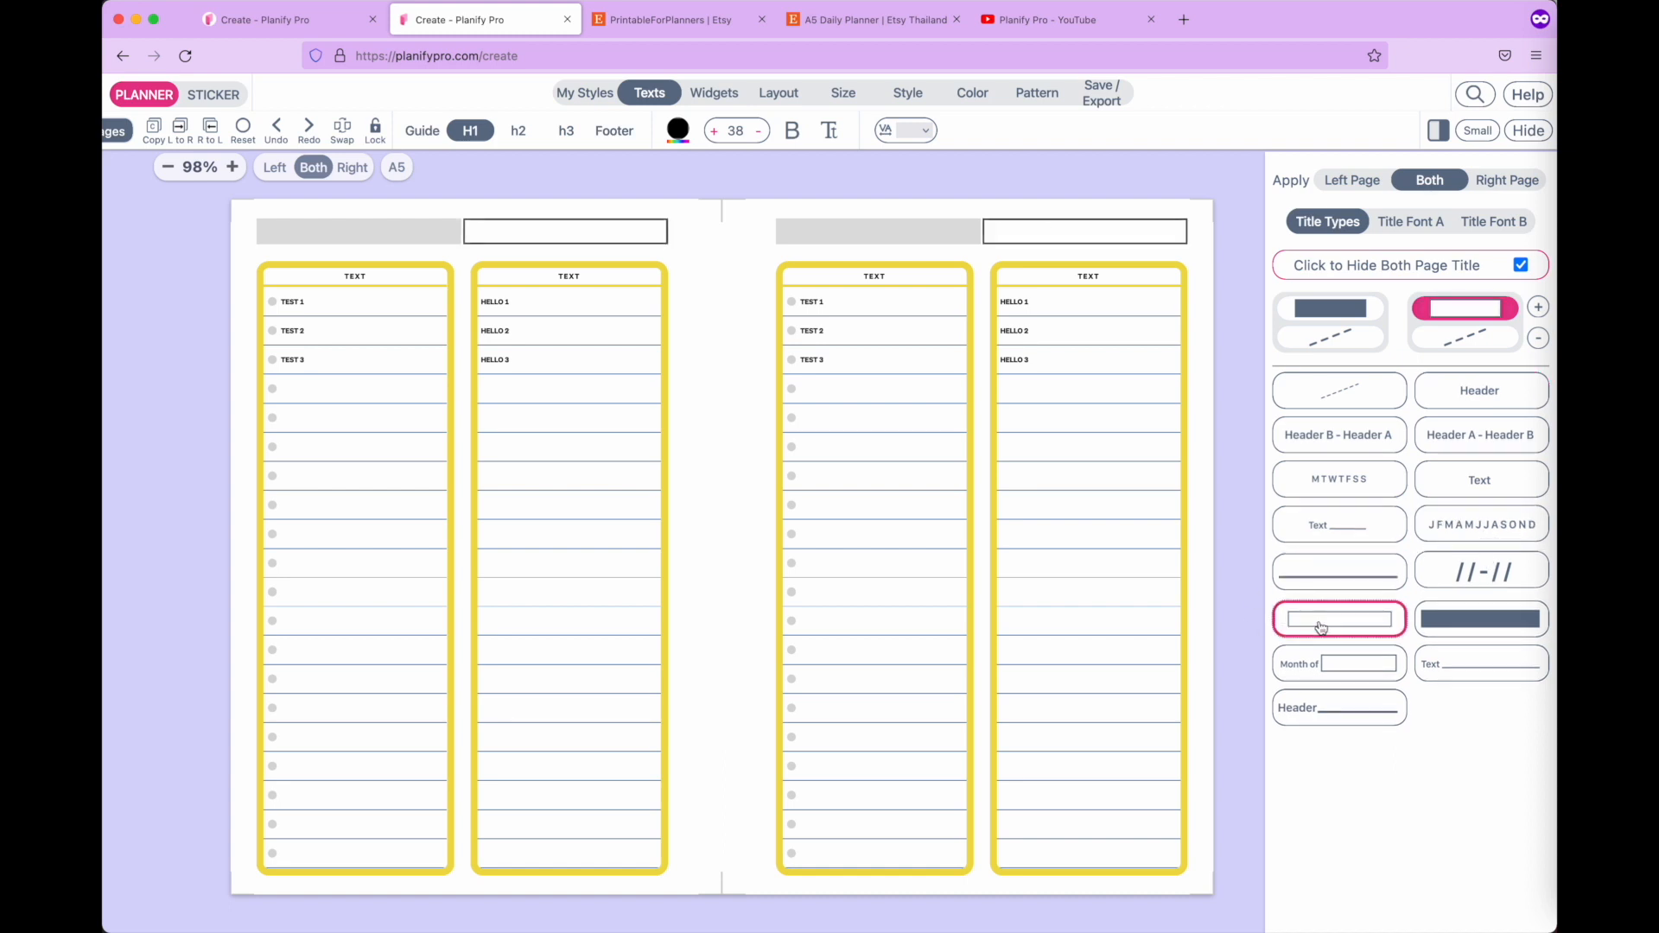
click(1338, 664)
click(1320, 716)
click(1331, 662)
click(1336, 617)
click(1328, 663)
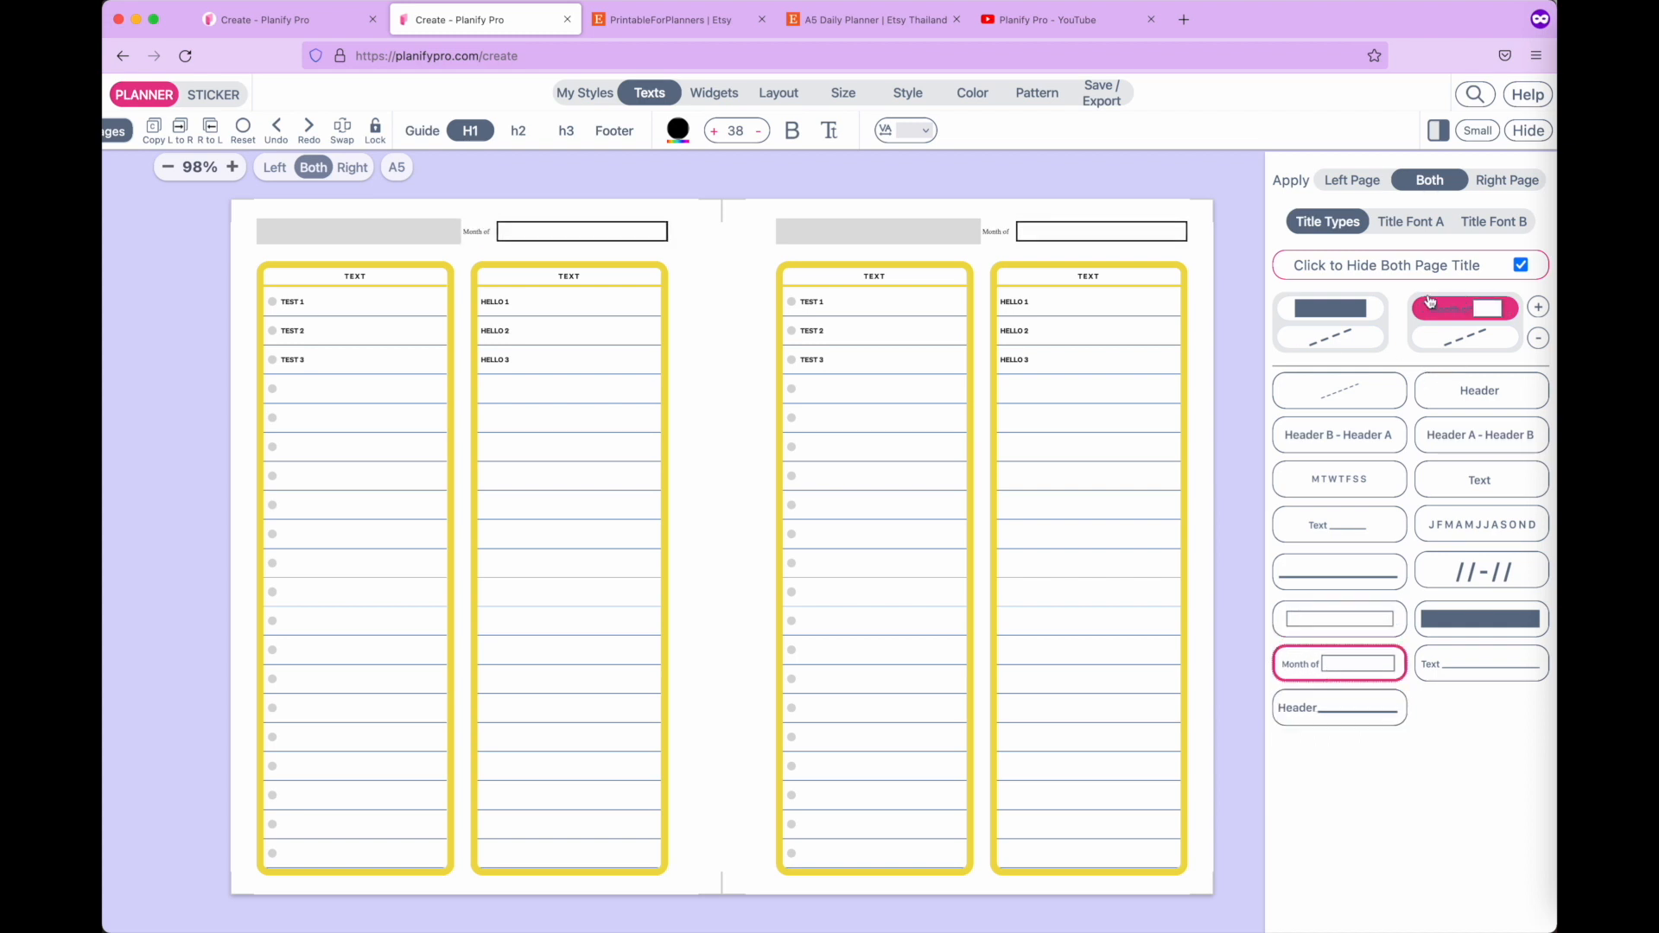
Add a third title section and try text, month initials, date slashes and line types in the row beneath the first section's filled bar.
click(1537, 309)
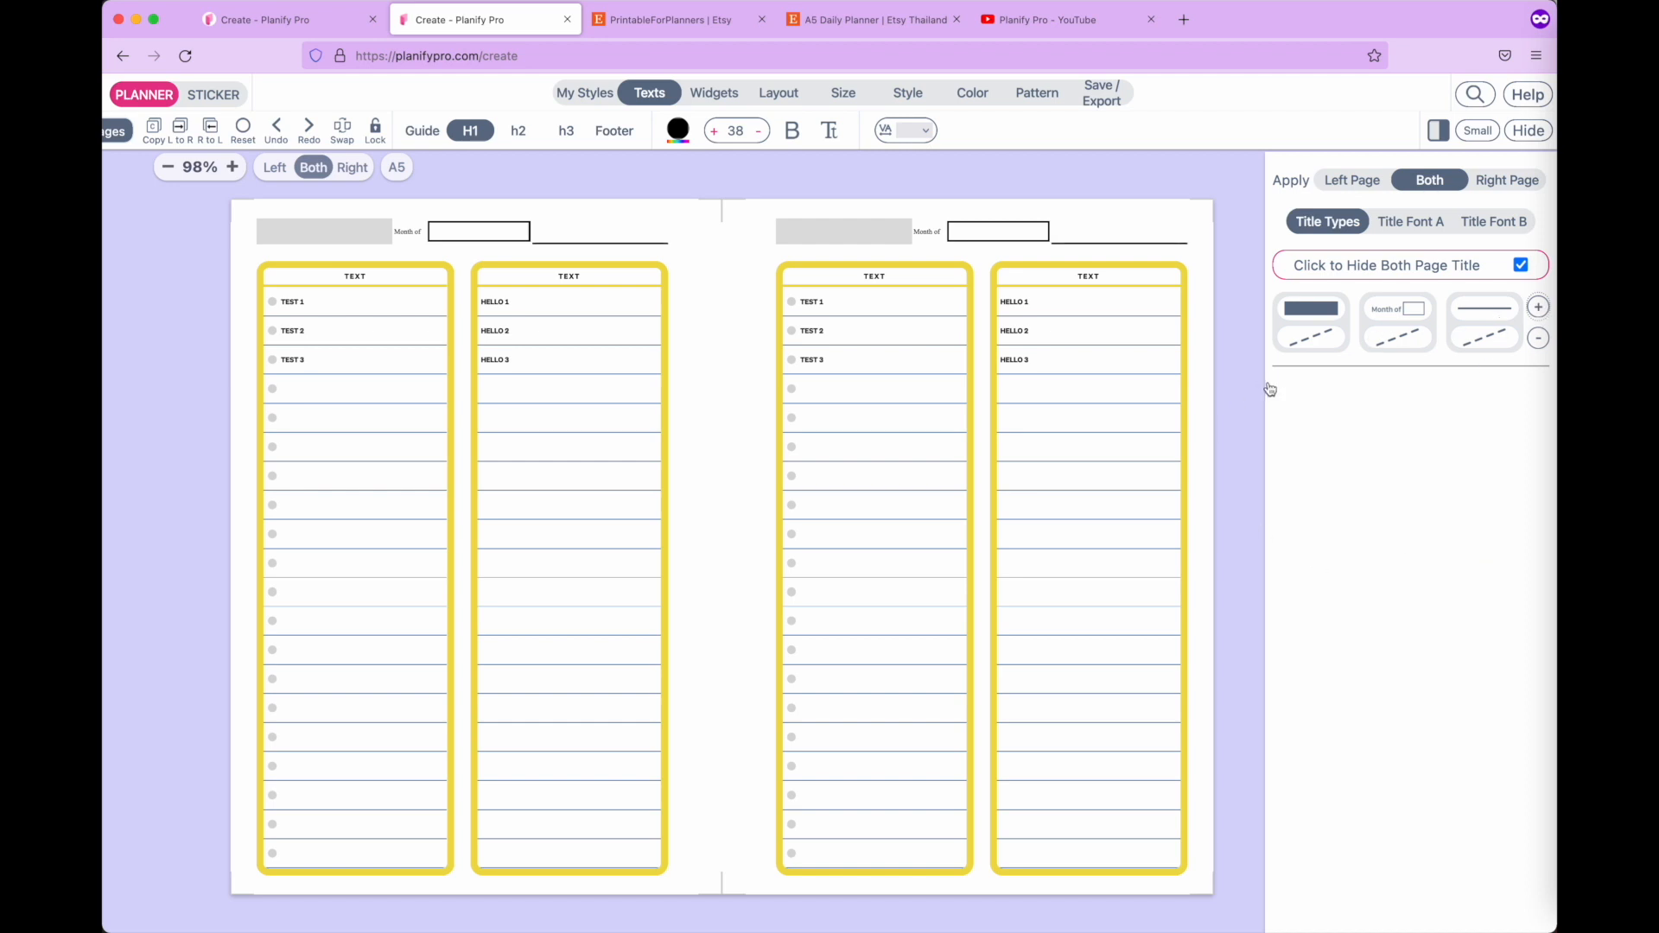
click(1318, 347)
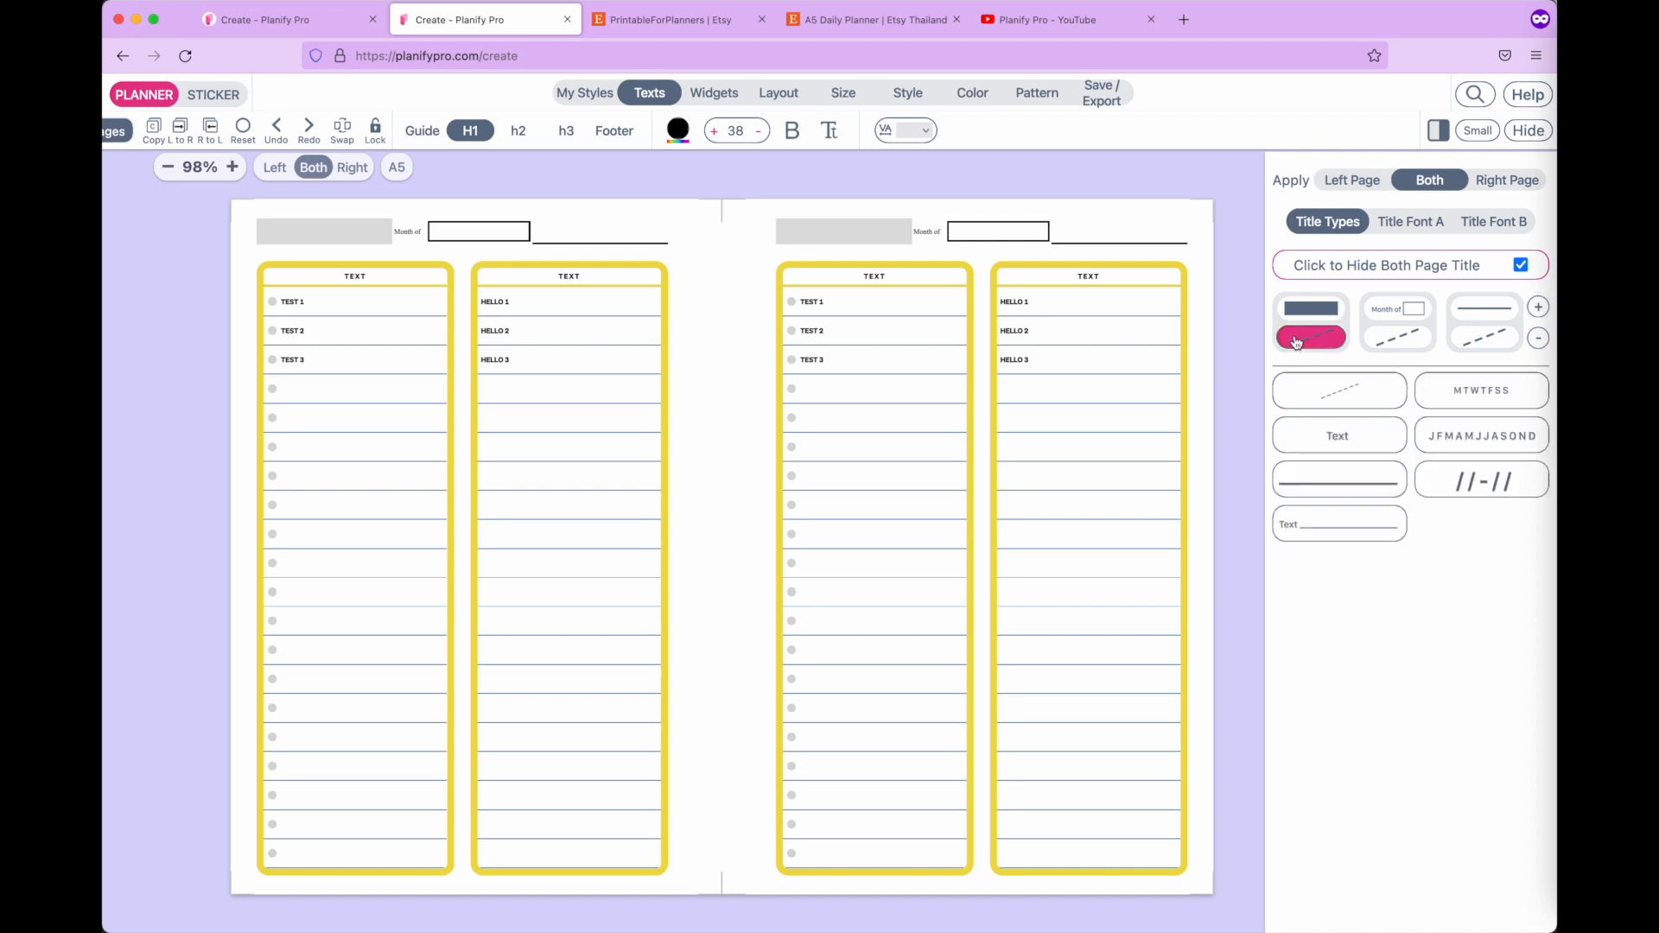
click(1336, 430)
click(1481, 438)
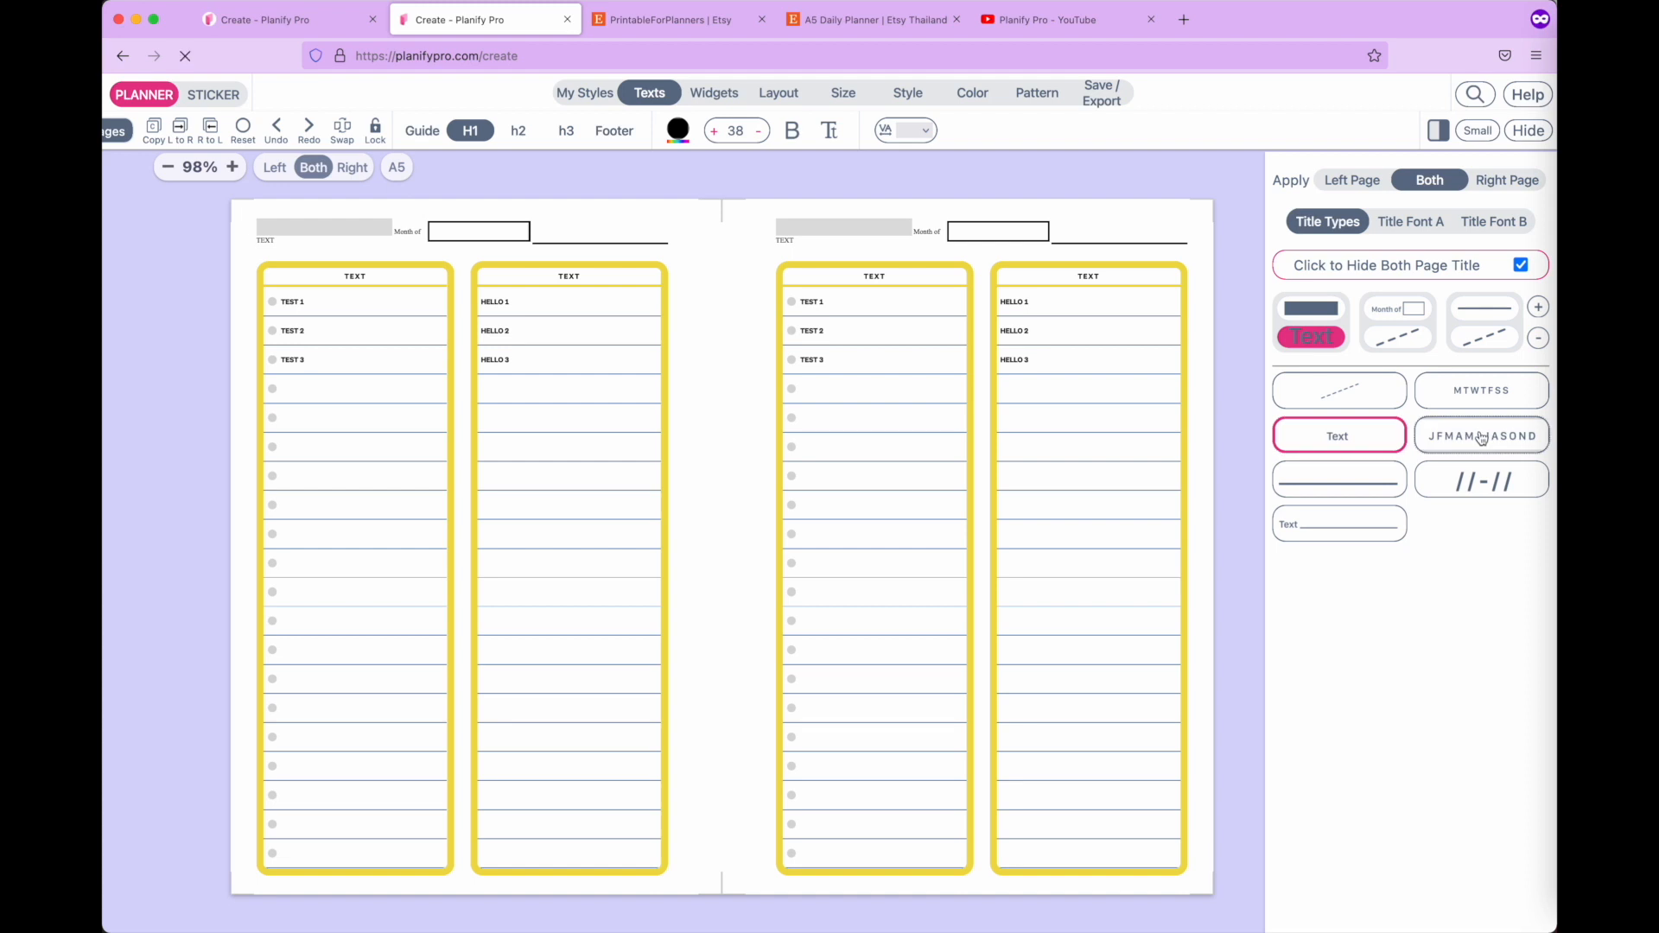
click(1488, 481)
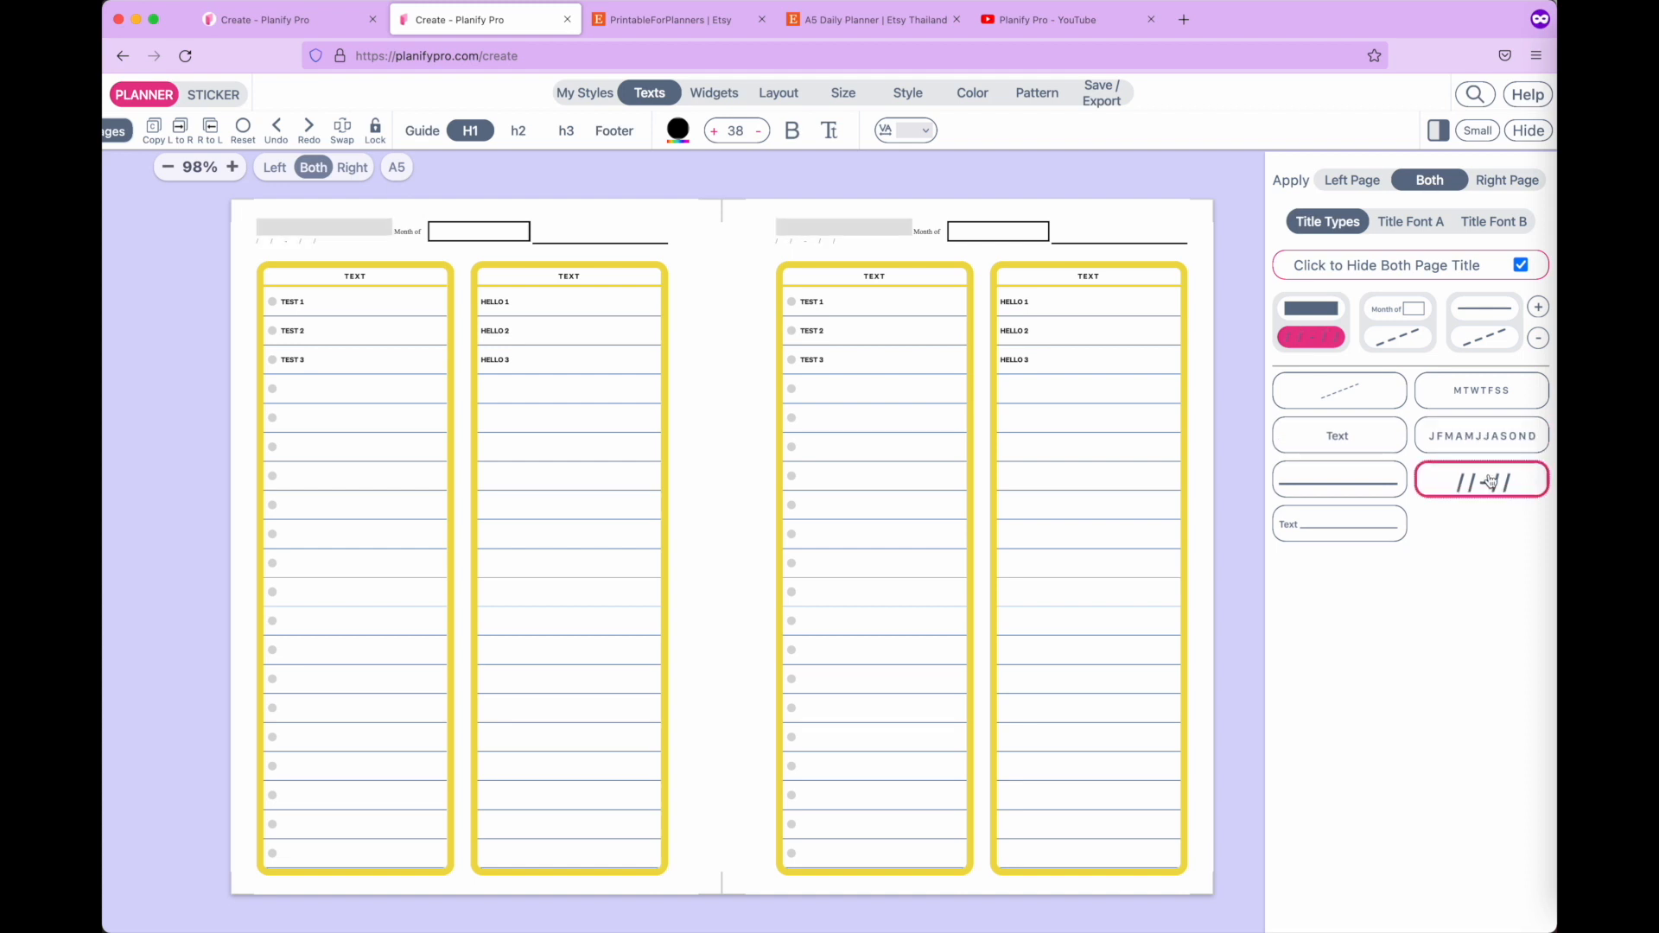
click(1328, 538)
click(1329, 478)
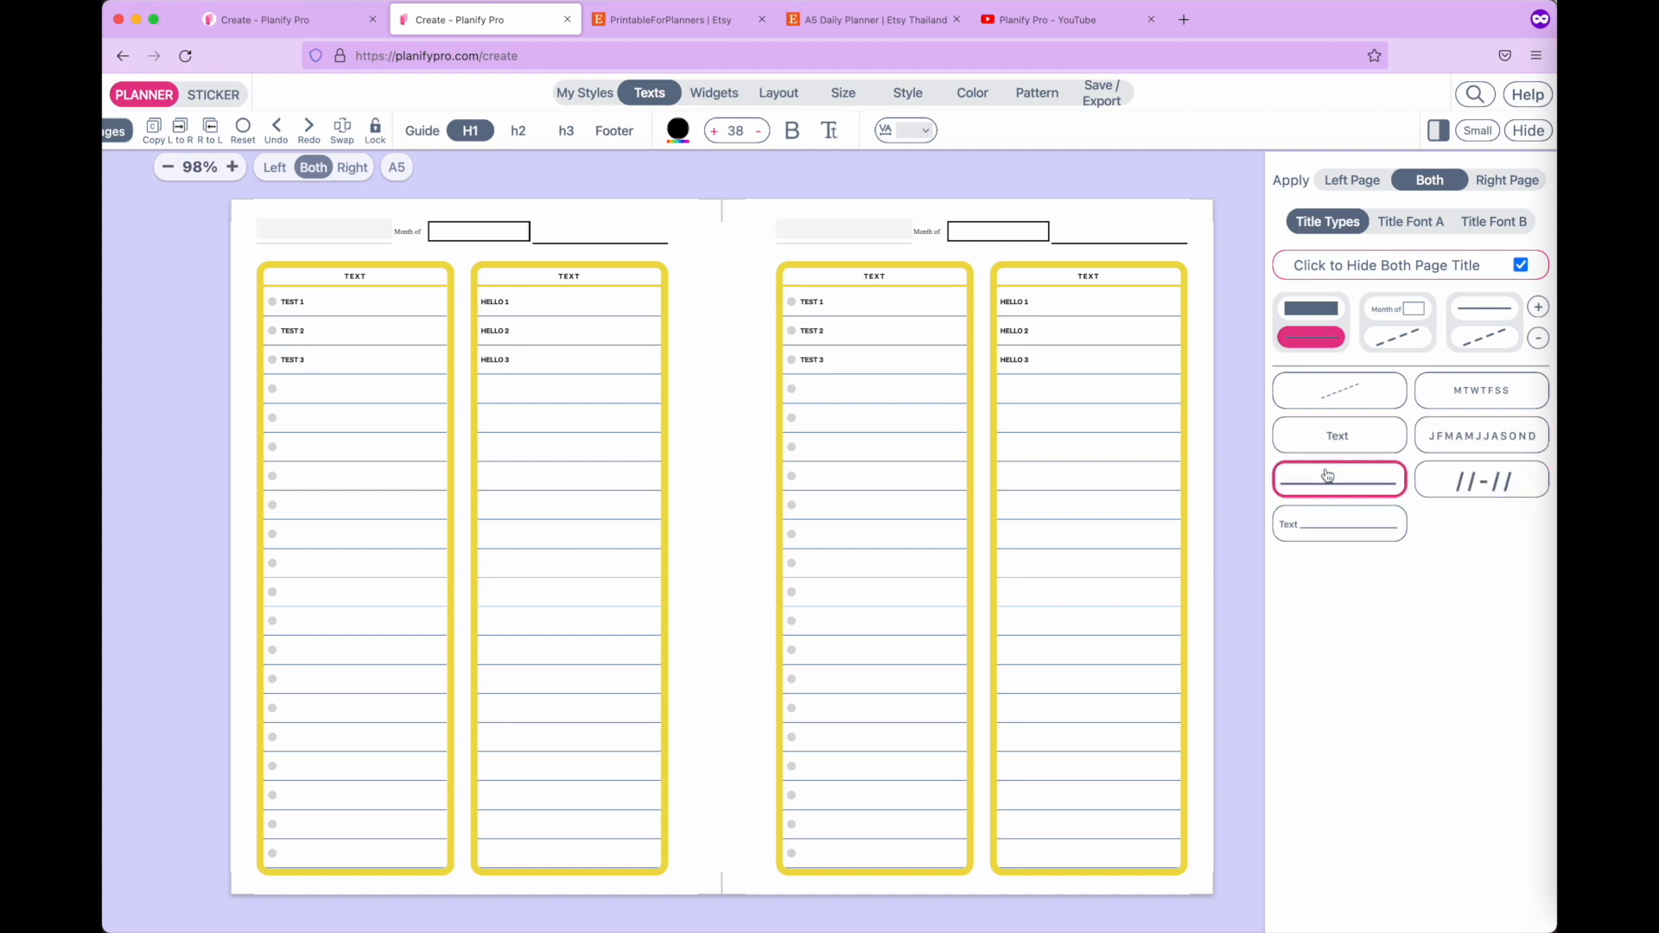
Try the Text, JFMAMJJASOND, MTWTFSS and empty options beneath the filled bar, and set that row to Text with a line.
click(1336, 434)
click(1460, 437)
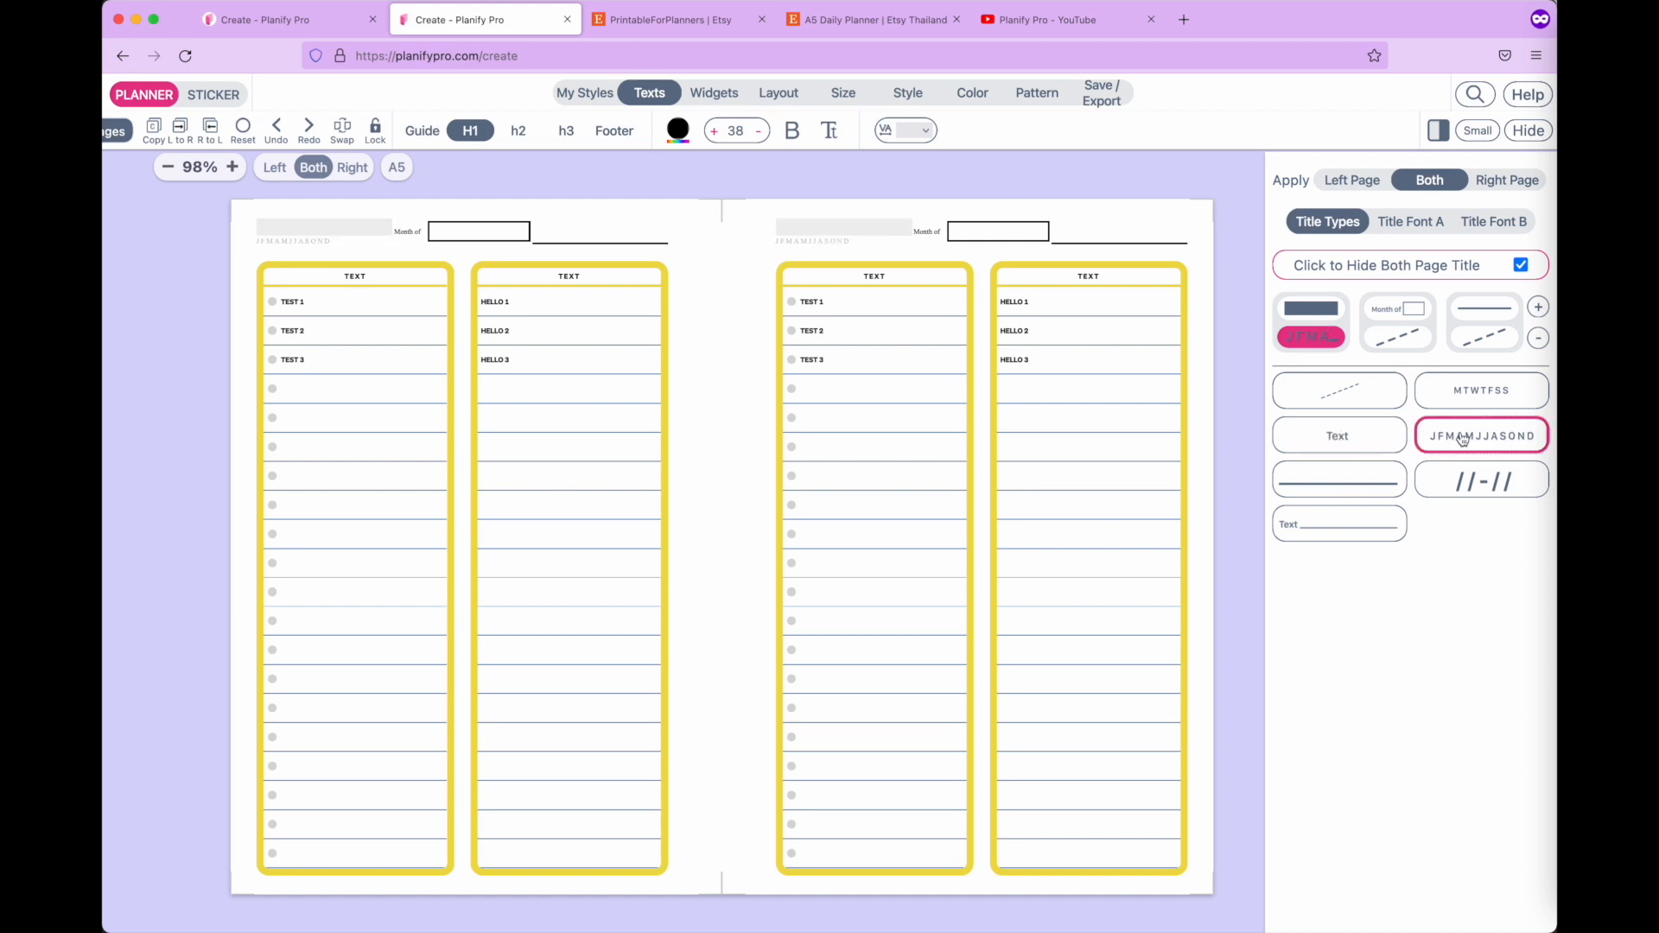
click(1482, 395)
click(1348, 393)
click(1338, 434)
click(1351, 516)
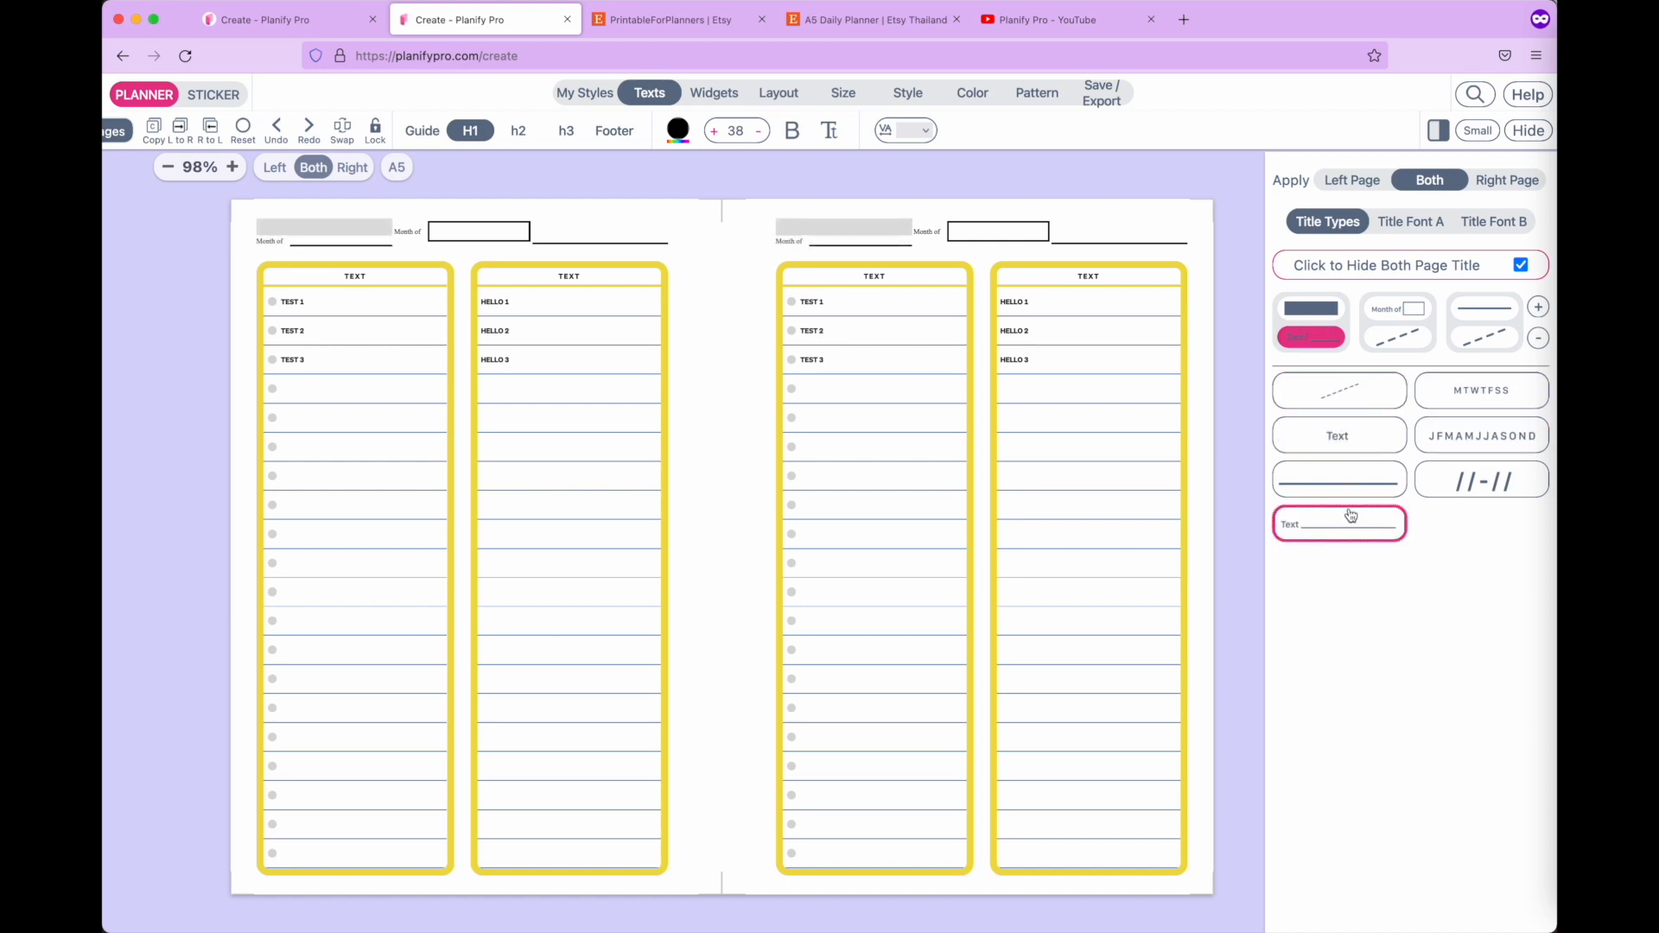
Reduce both page titles to one section, empty its lower row, and set its upper row to Header.
click(1539, 340)
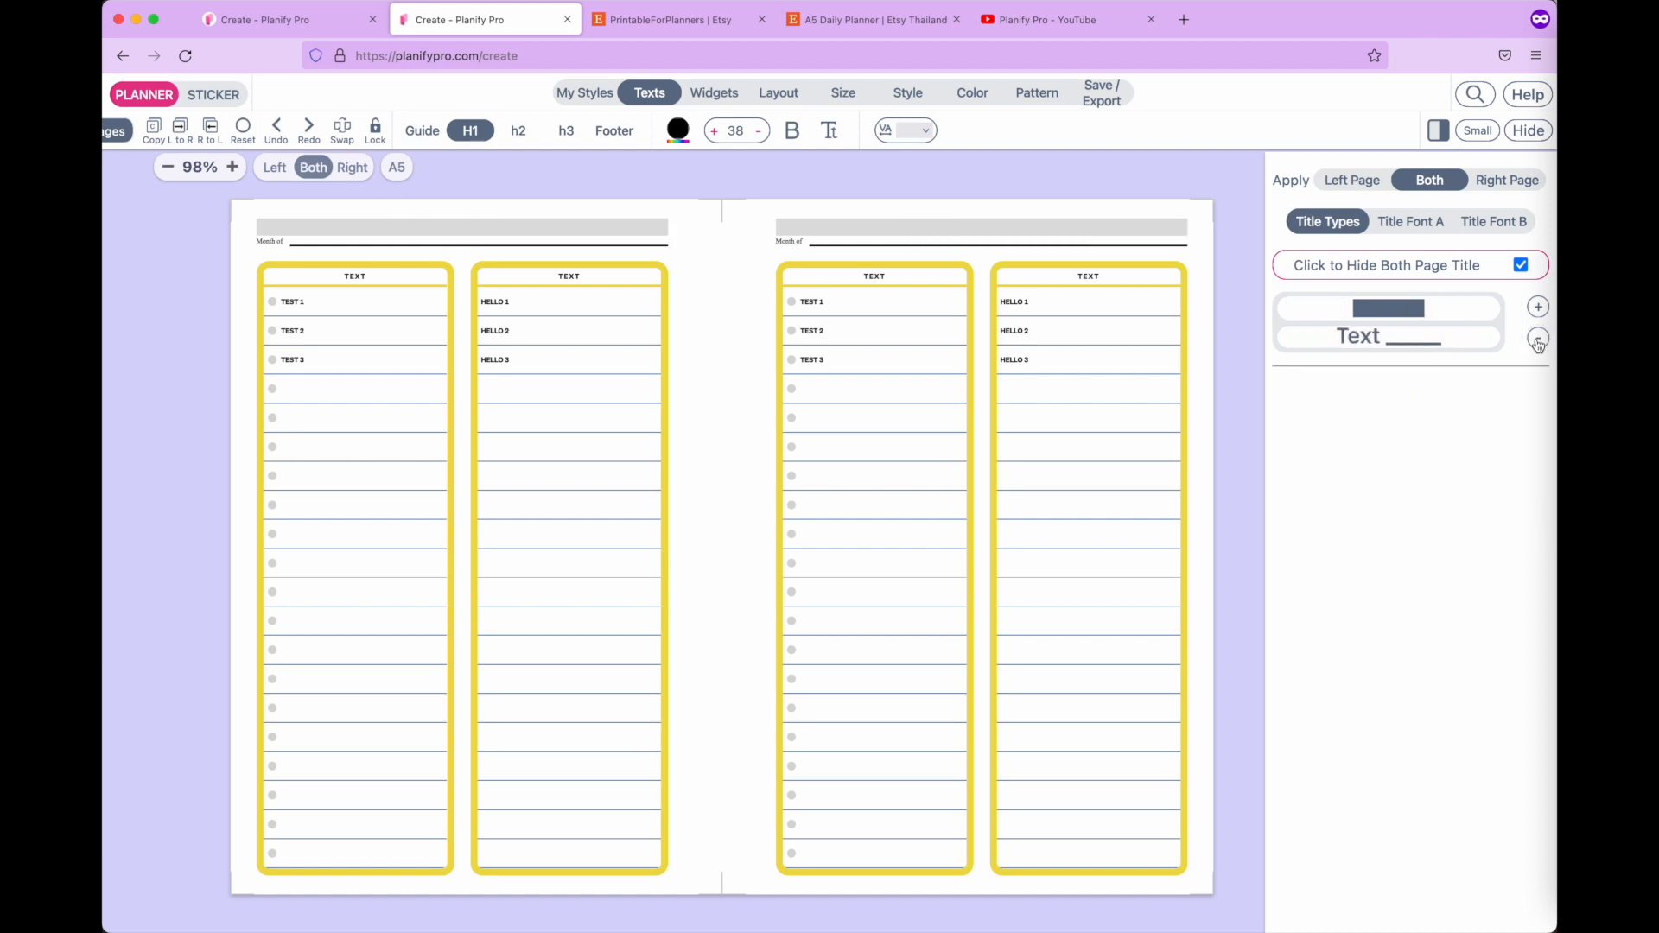
click(1460, 337)
click(1340, 402)
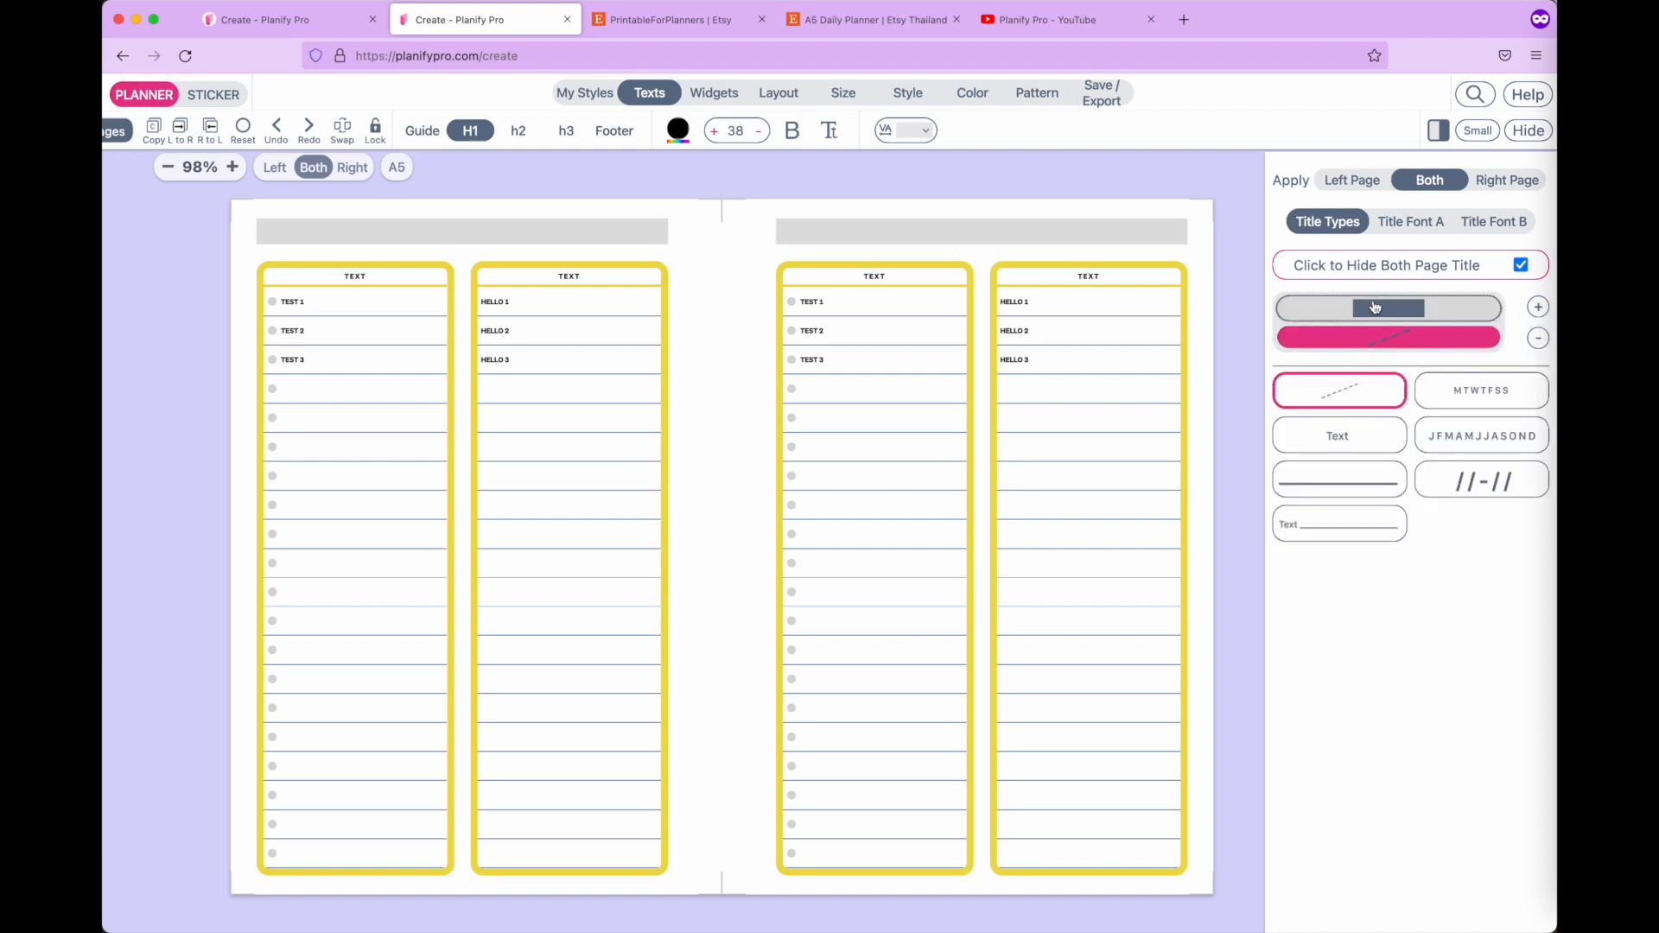
click(1374, 308)
click(1441, 399)
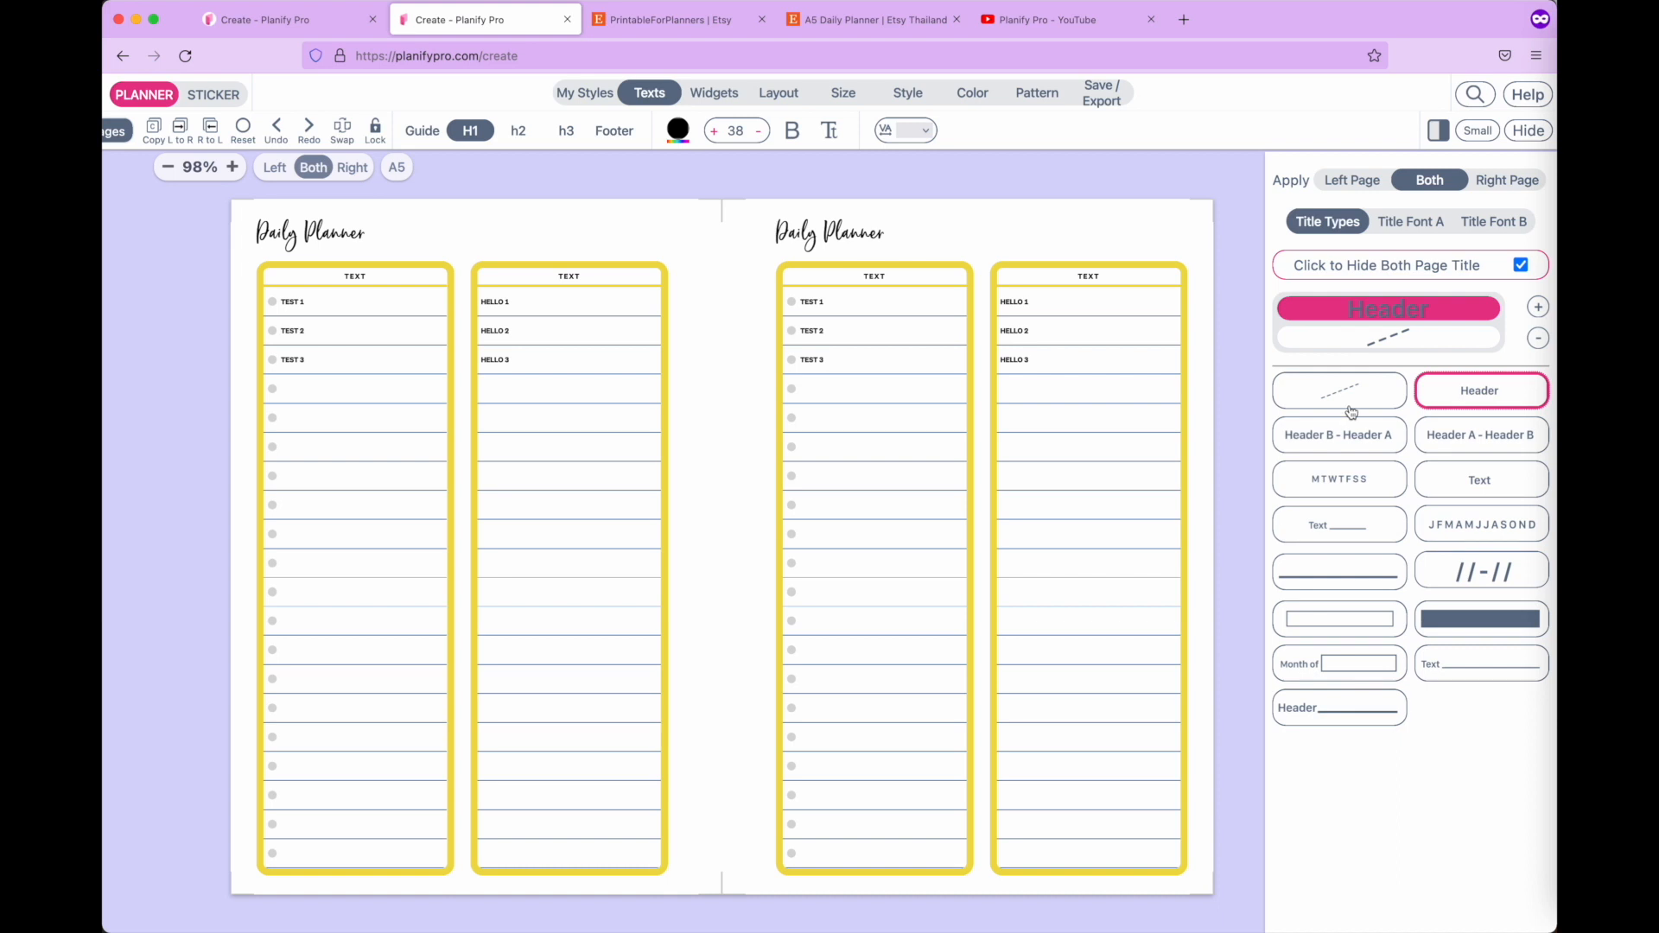
Try Raleway-Italic, Angelia-Regular and Allison-Regular as Title Font A for the Daily Planner titles.
click(1422, 228)
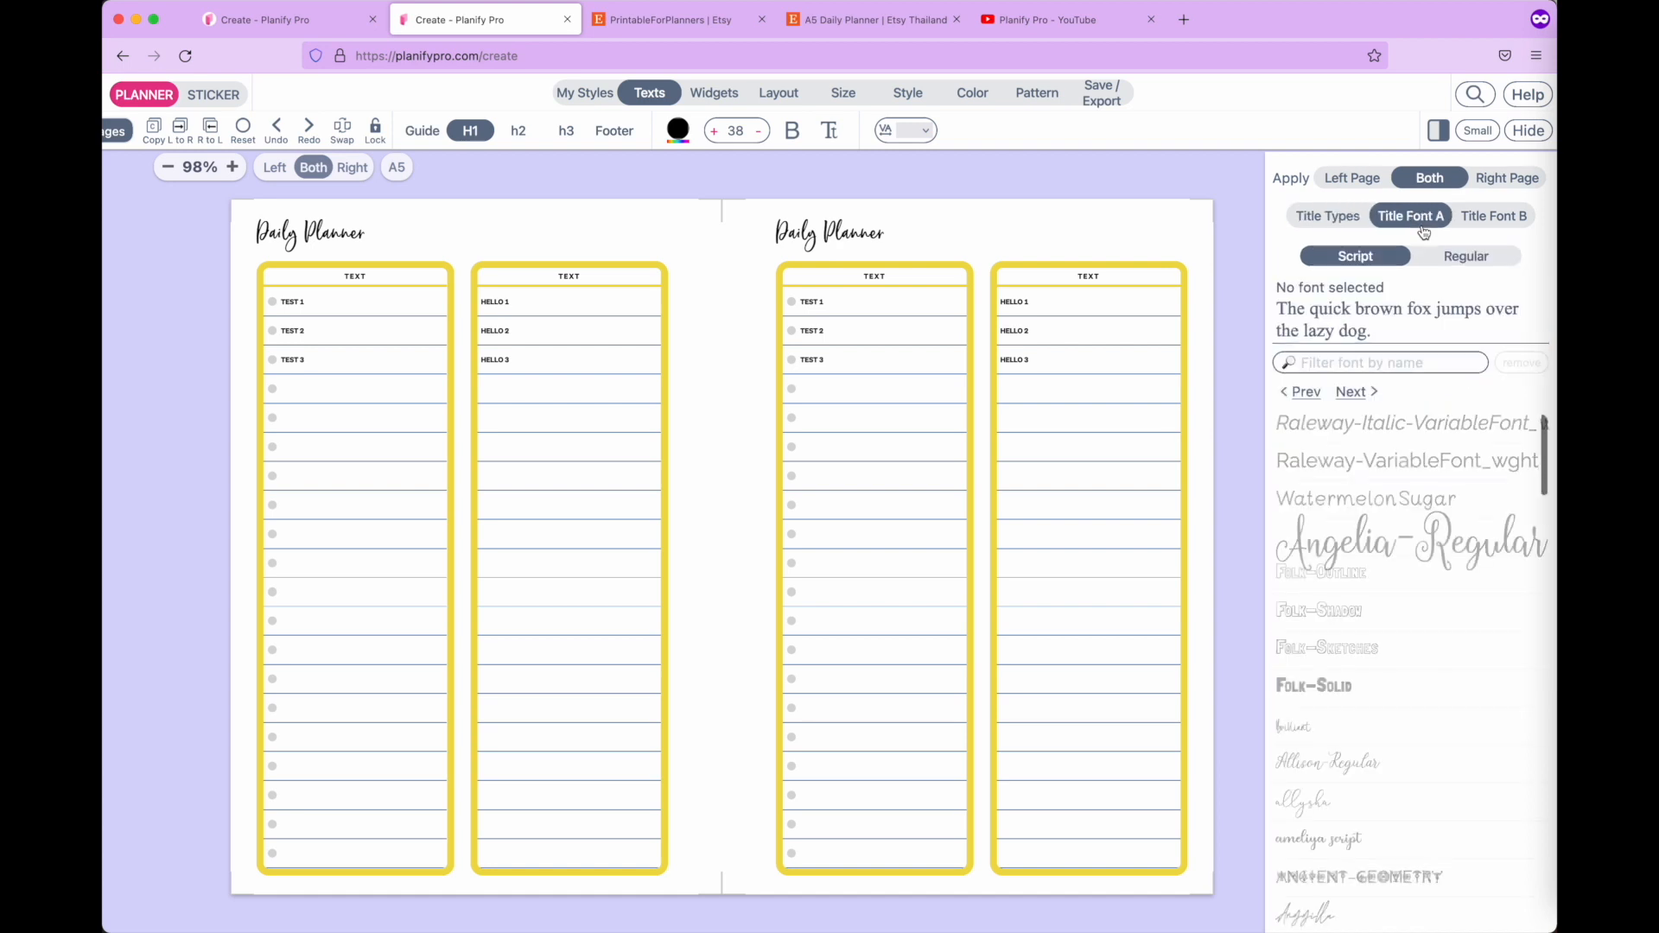
click(1330, 421)
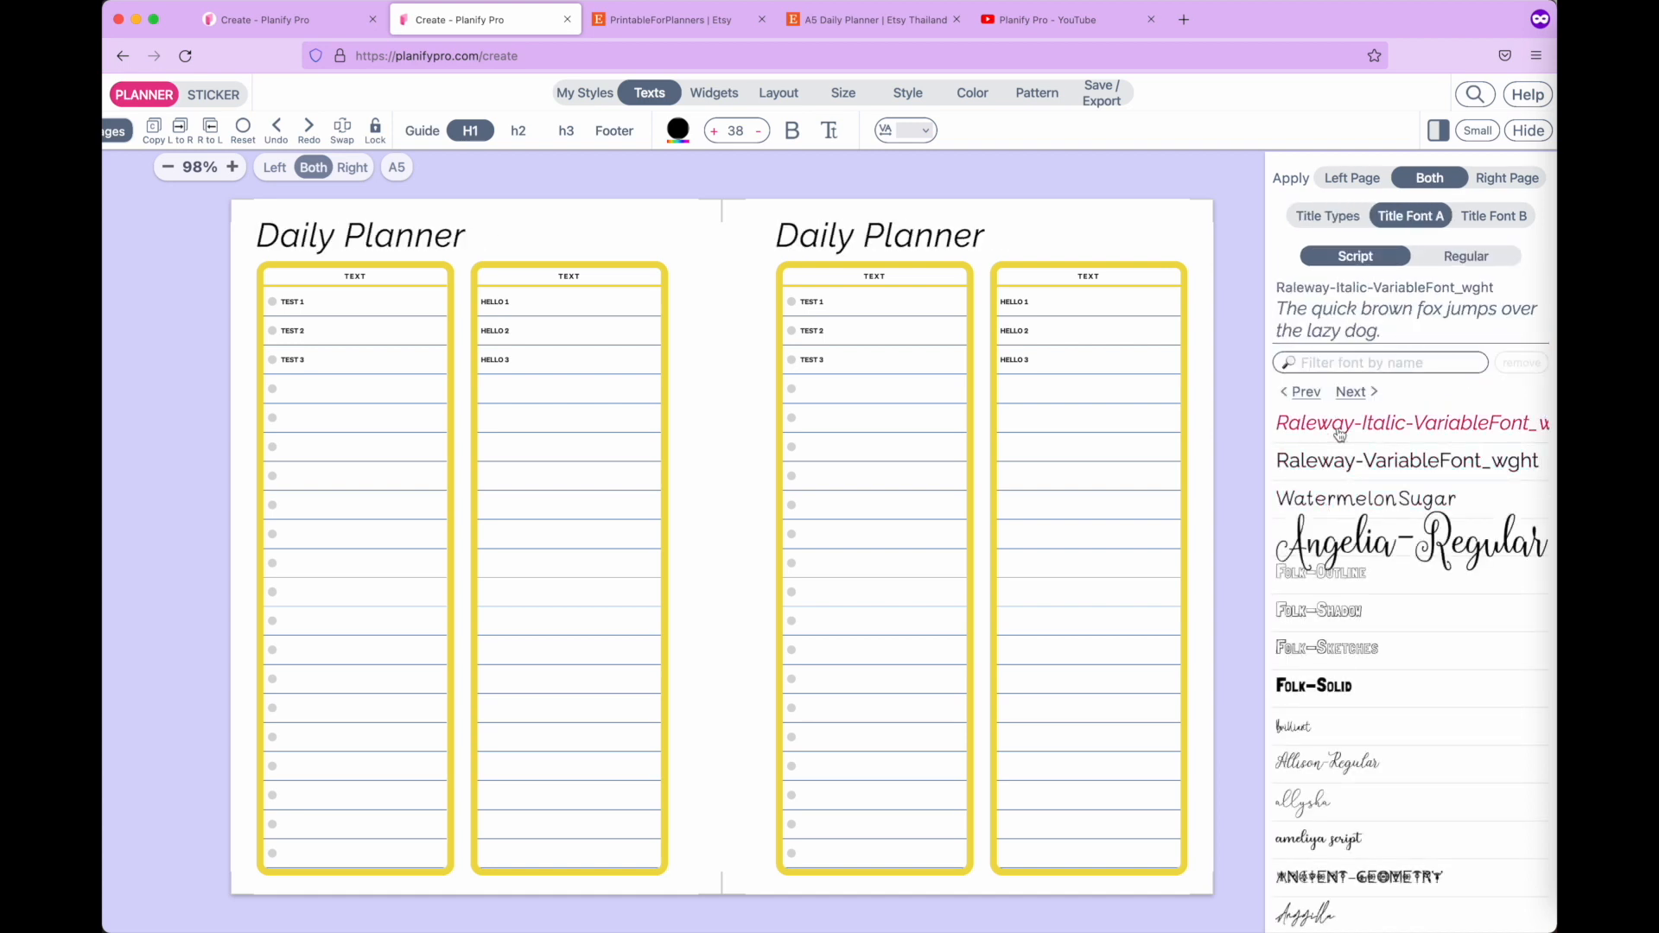
click(1353, 527)
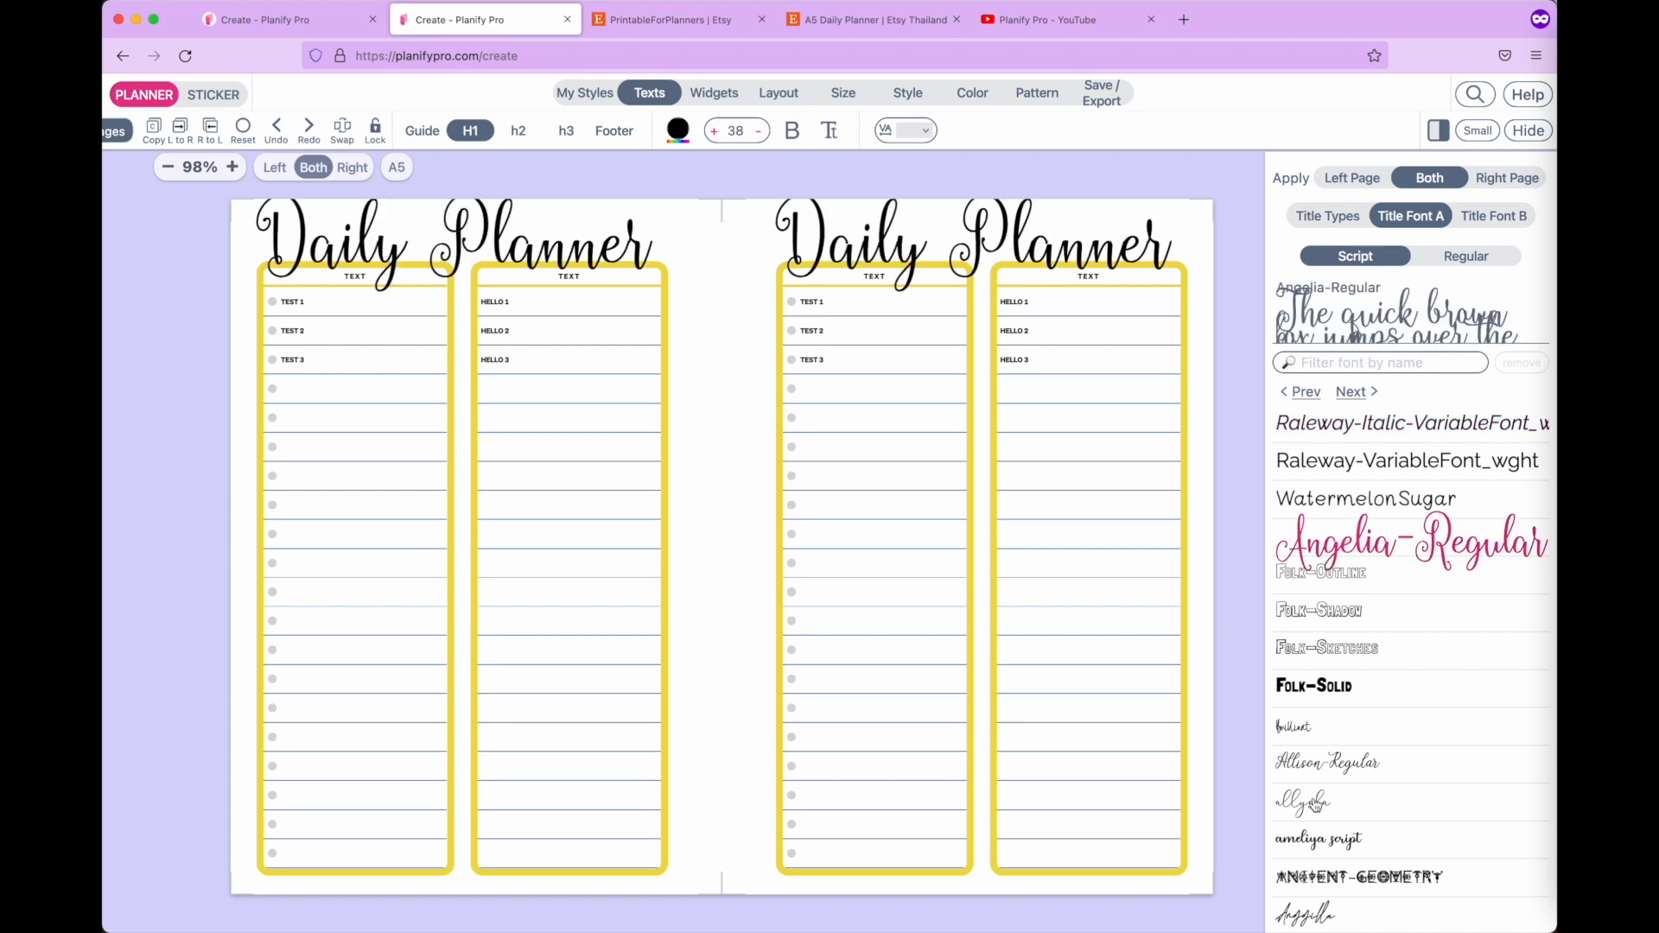
click(1323, 769)
Try Lovelo-Black from the Regular fonts as Title Font A, and set it to Lovelo-LineLight.
click(1485, 258)
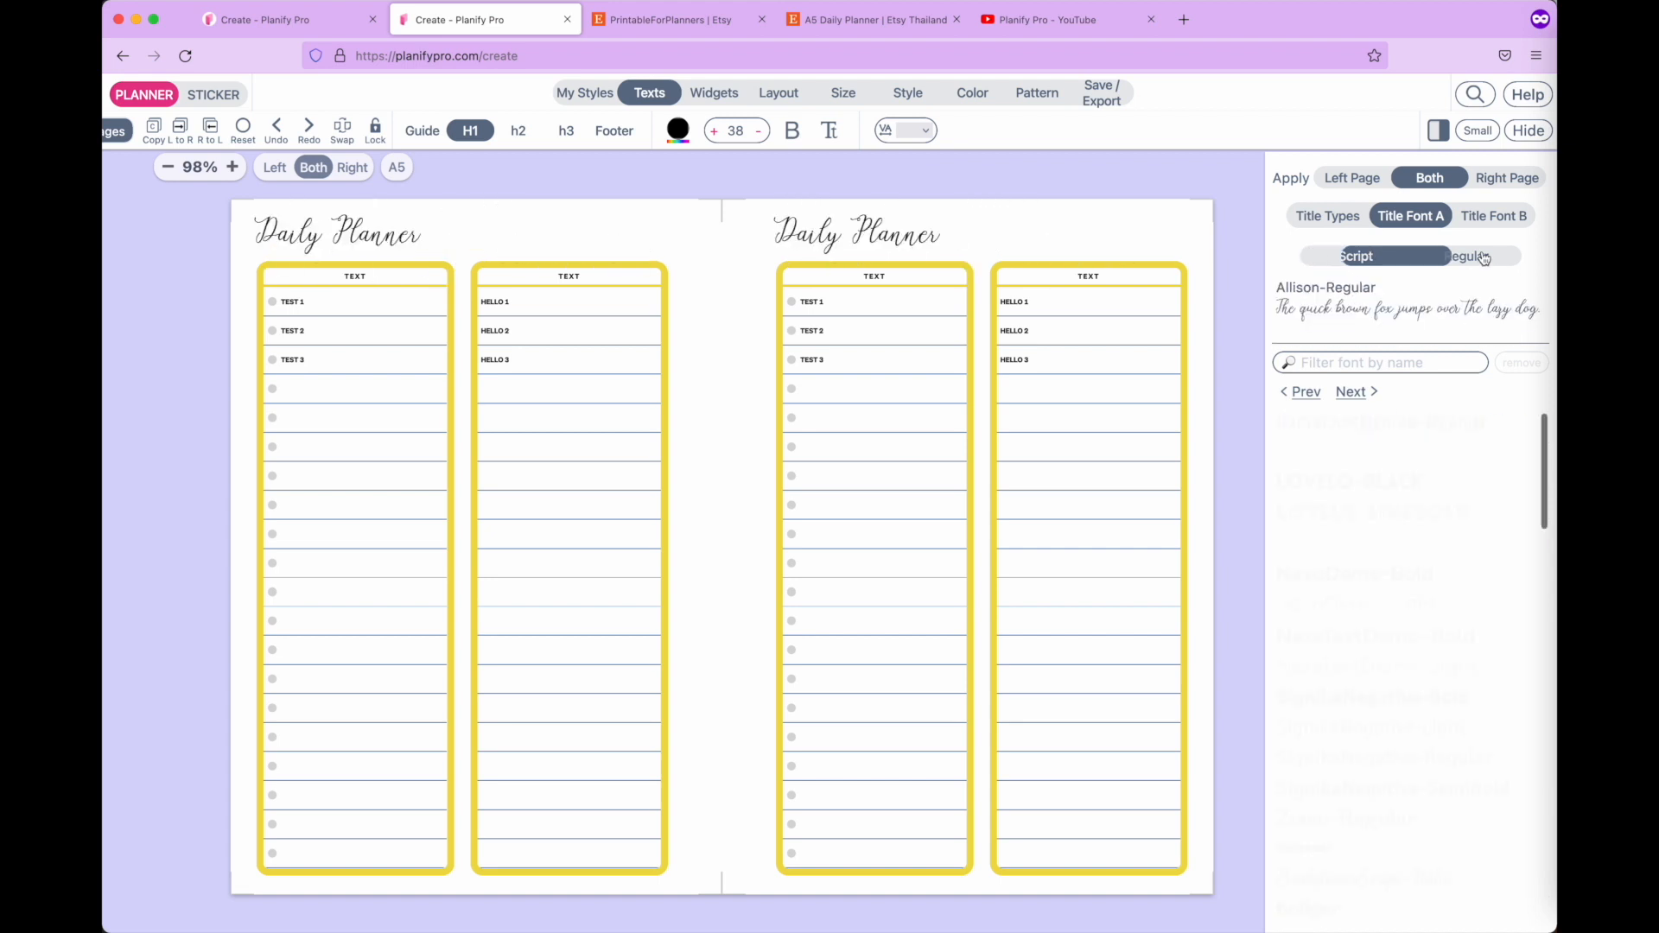
click(1356, 484)
click(1360, 544)
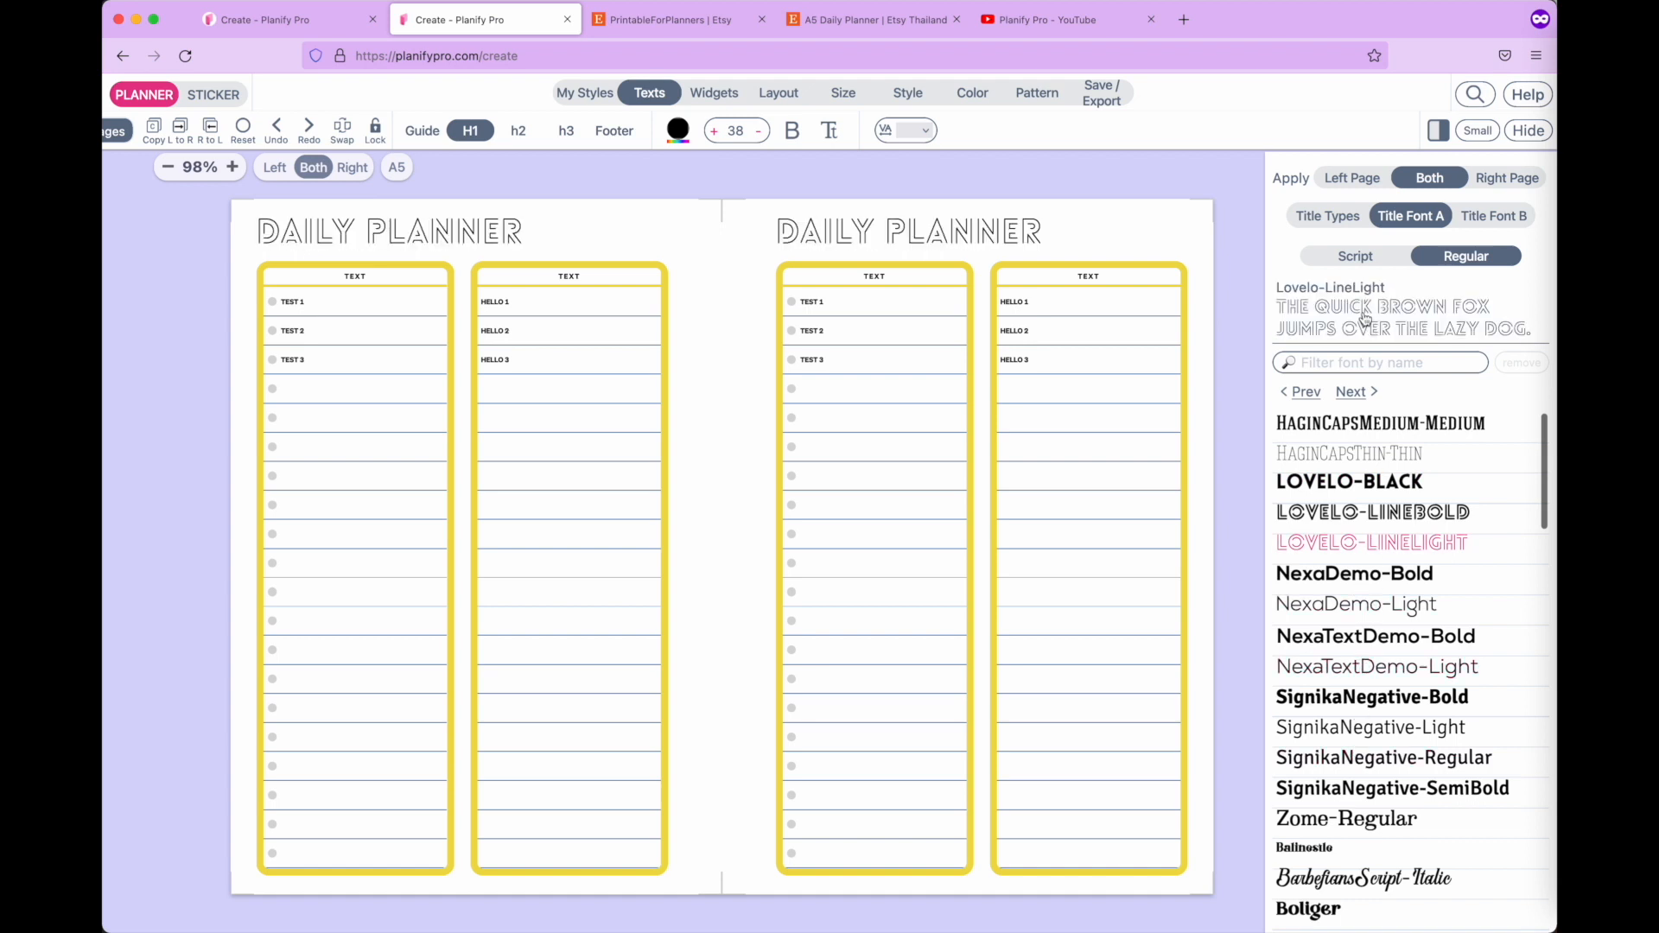
click(1353, 257)
click(1454, 260)
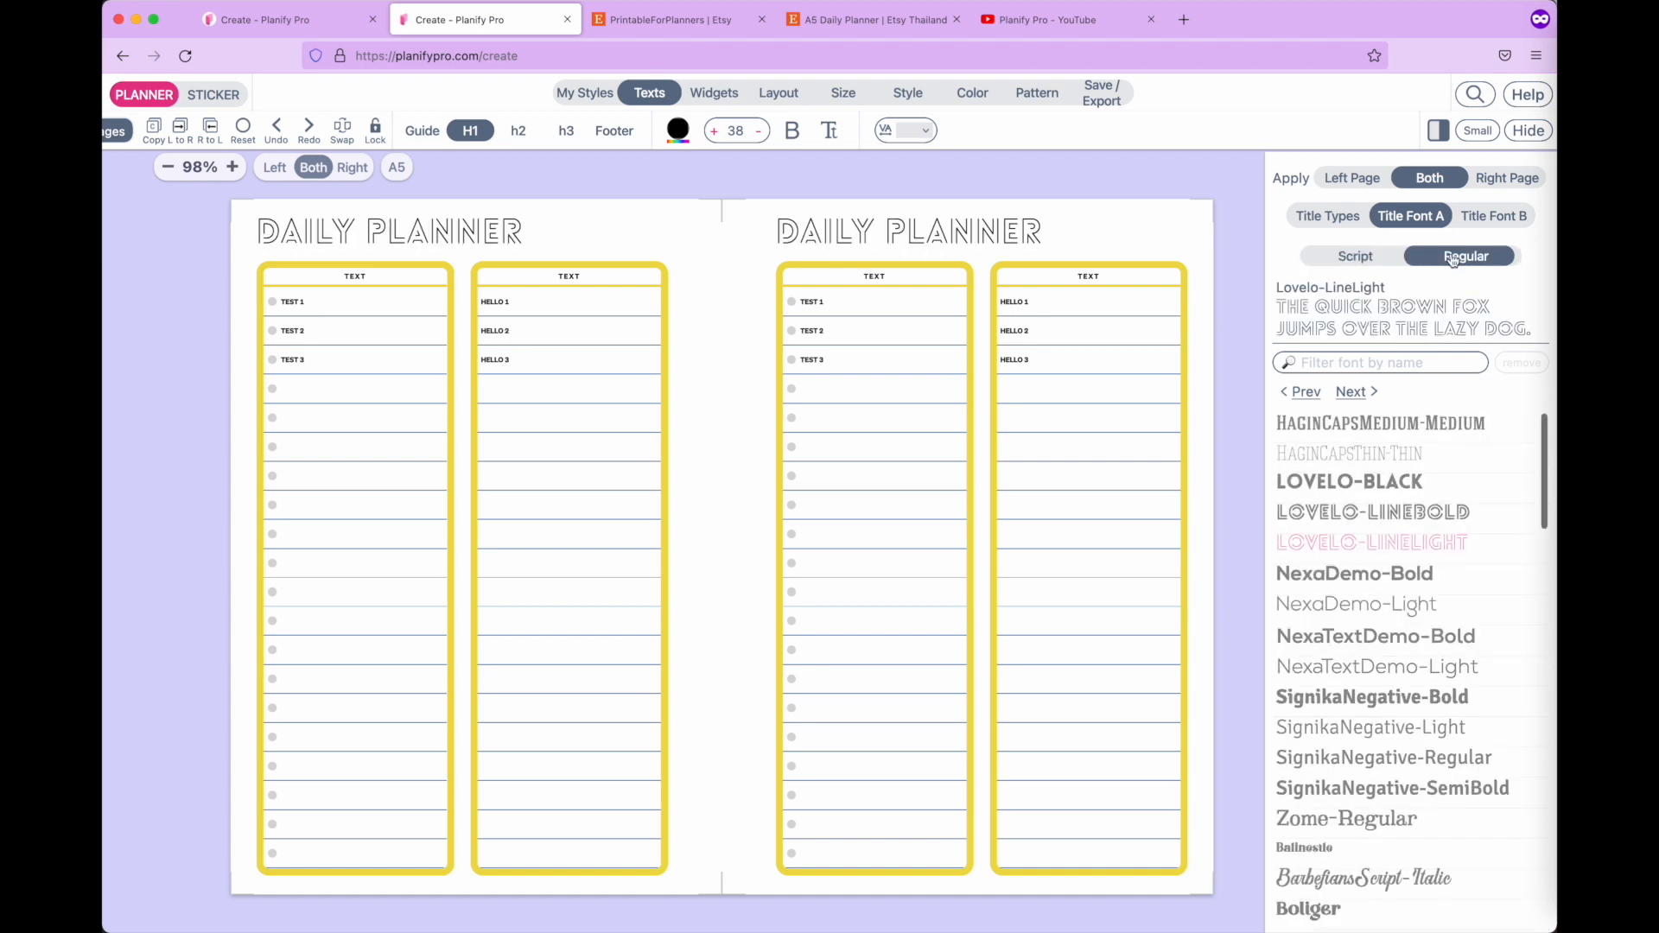
click(1355, 257)
click(1465, 257)
click(1348, 257)
click(1471, 257)
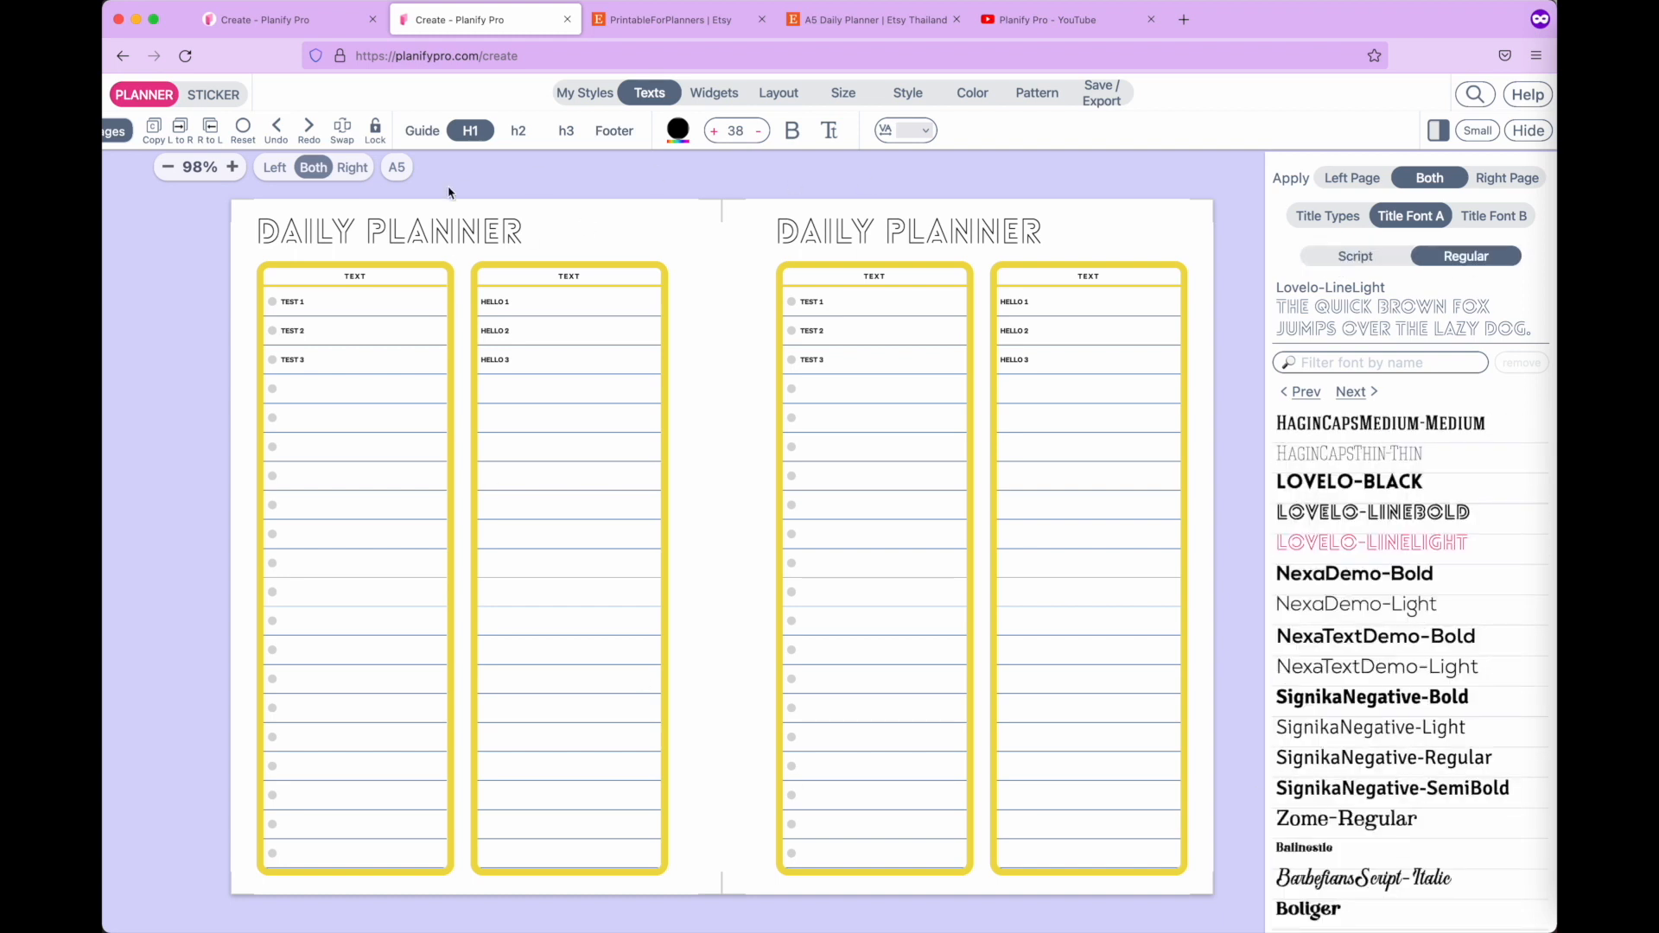
Try allysha and SignikaNegative-SemiBold on the h2 widget headings, and set their font to Lovelo-Black.
click(536, 135)
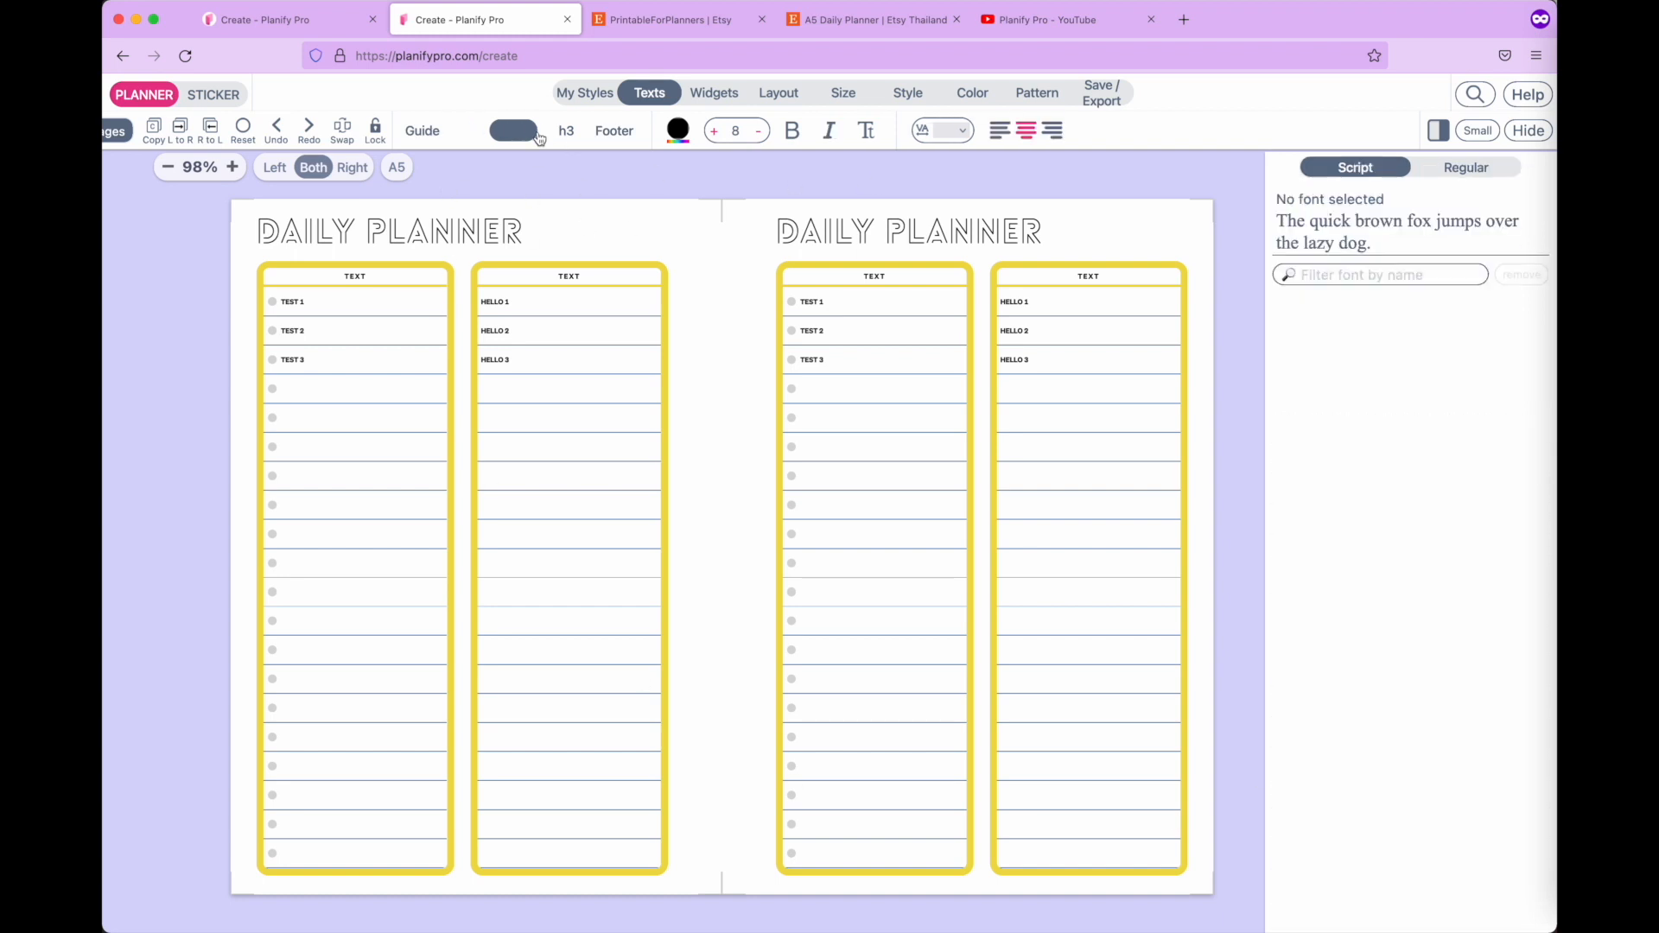
scroll(405, 274, up, 3)
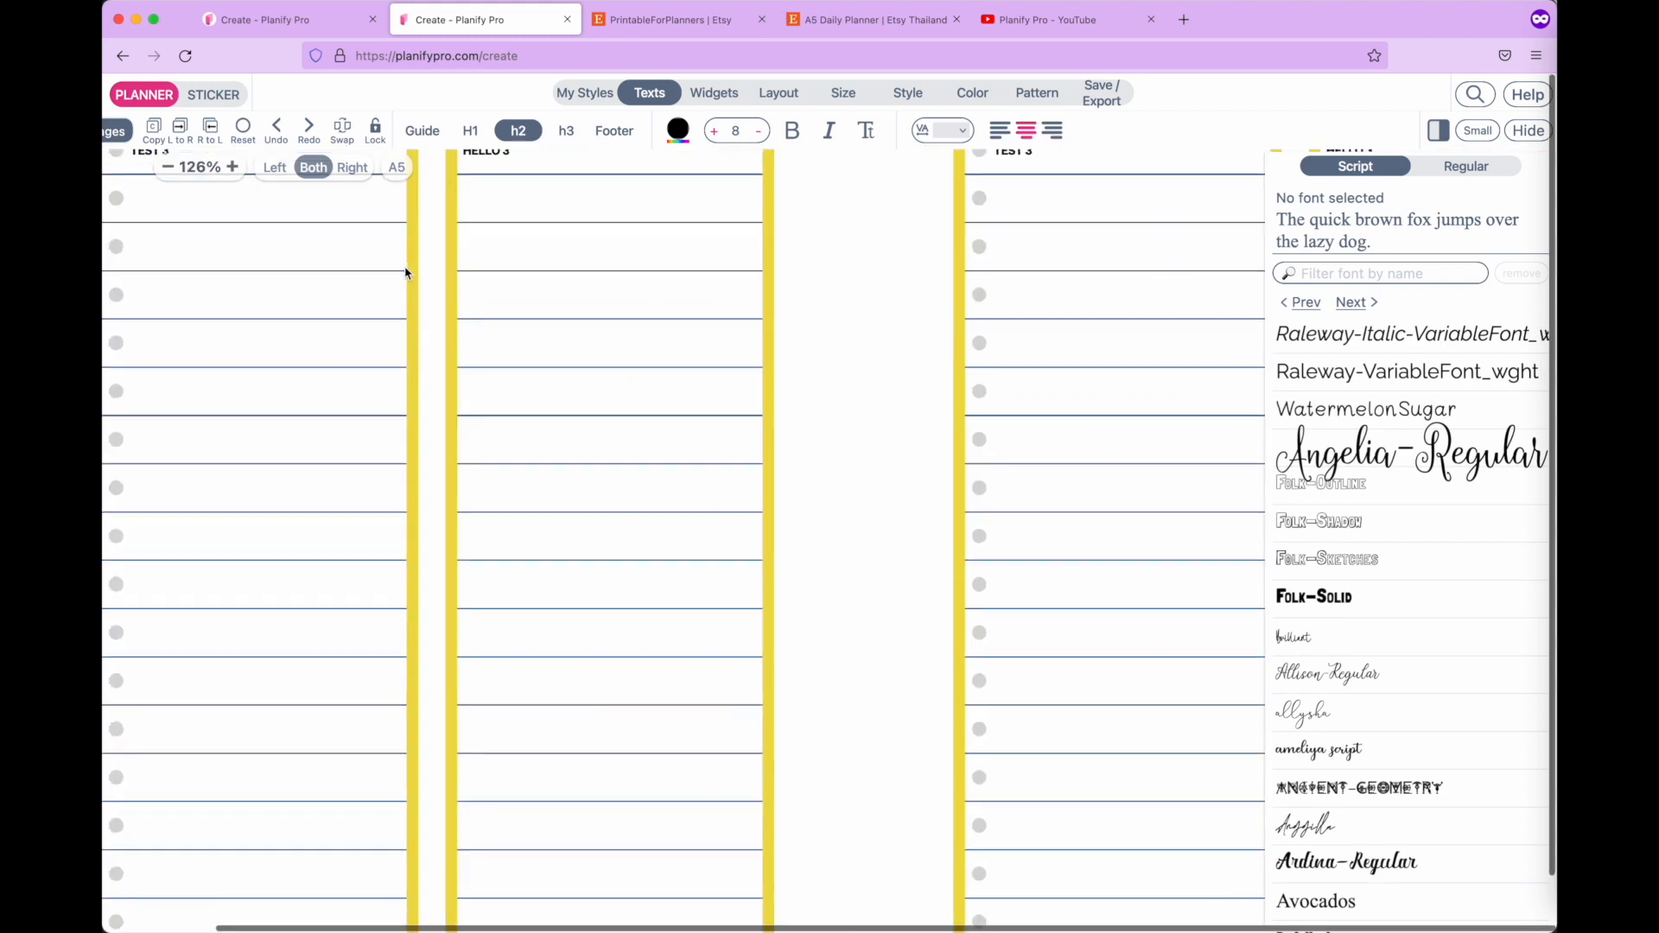
scroll(407, 270, up, 2)
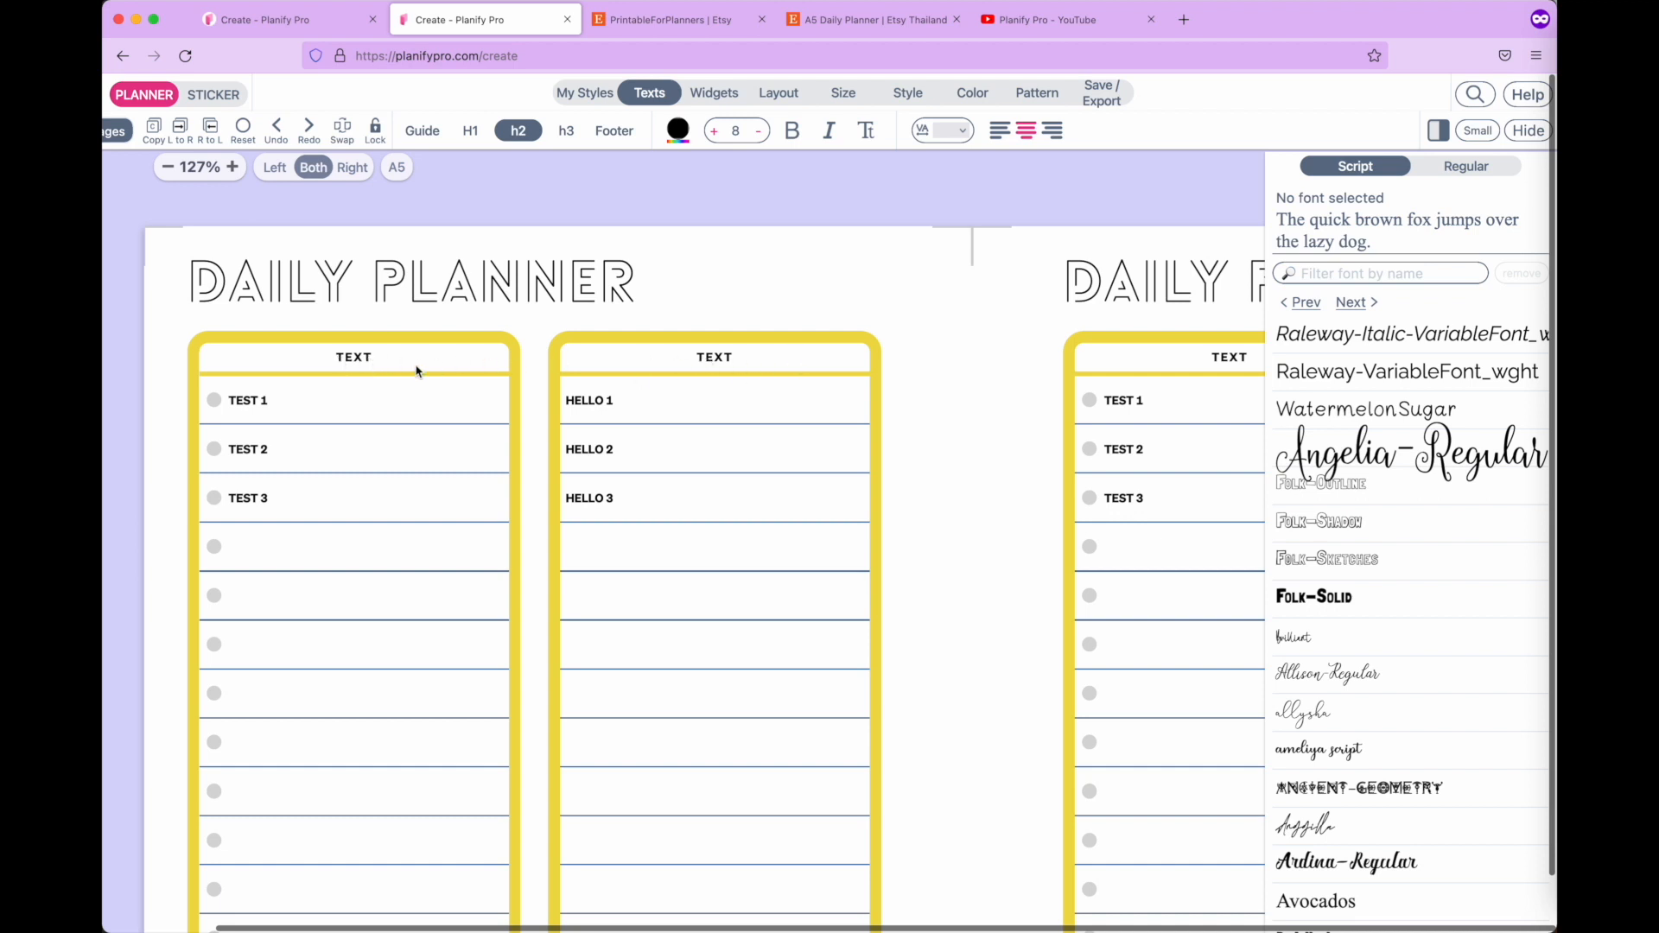
scroll(411, 366, right, 1)
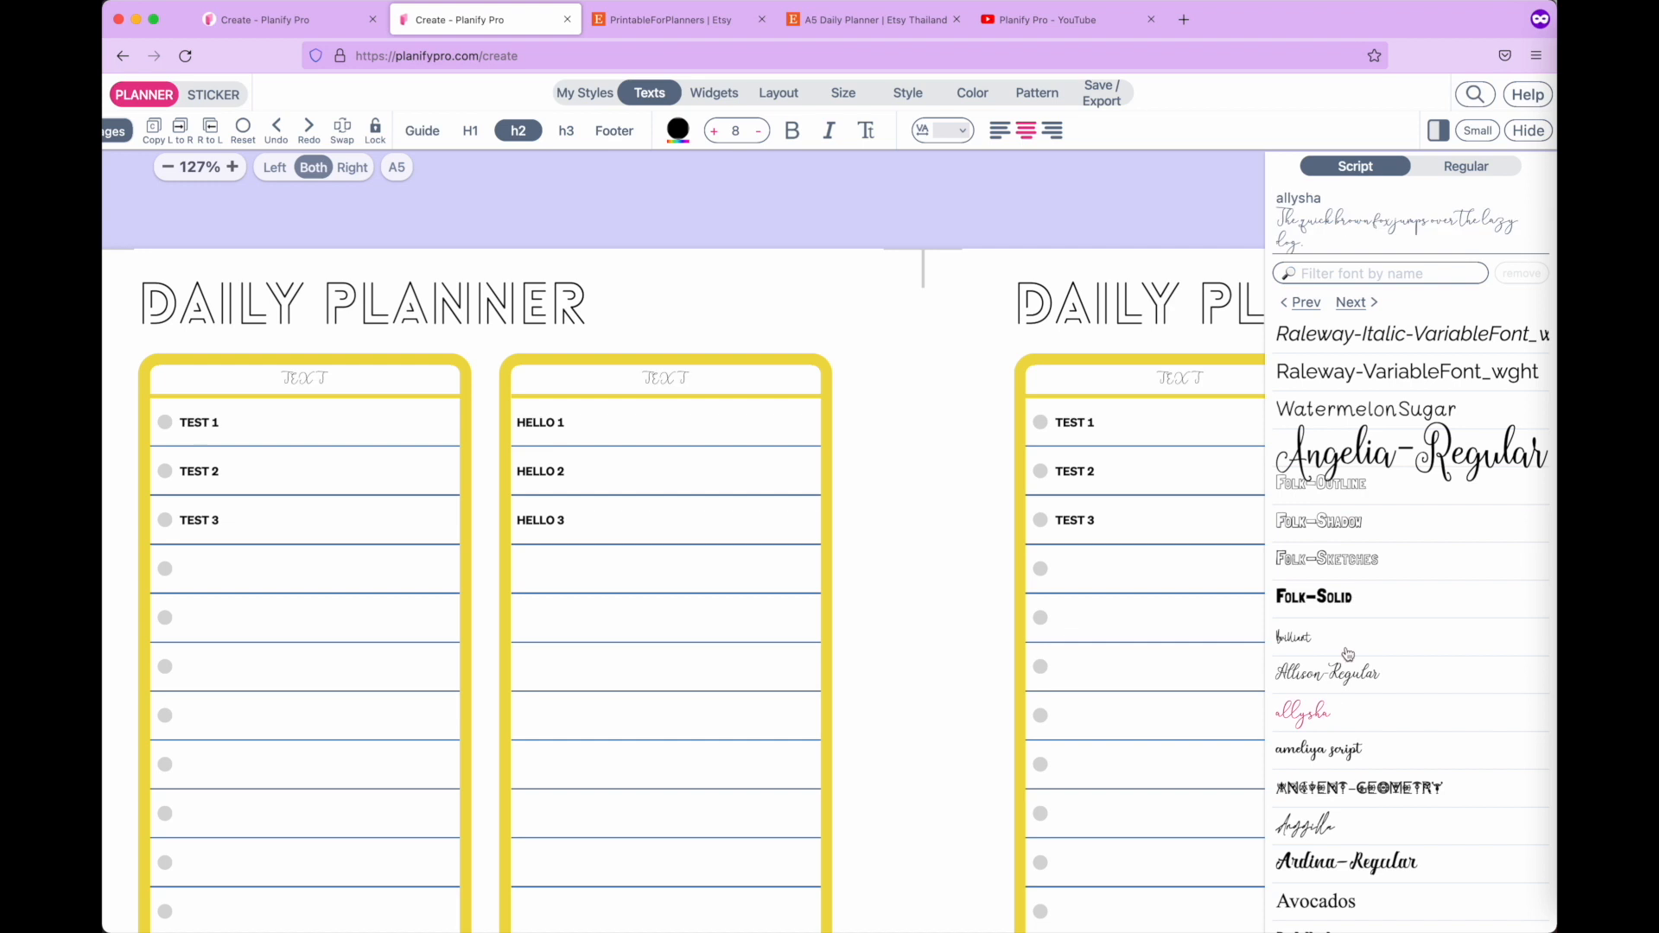
click(1457, 169)
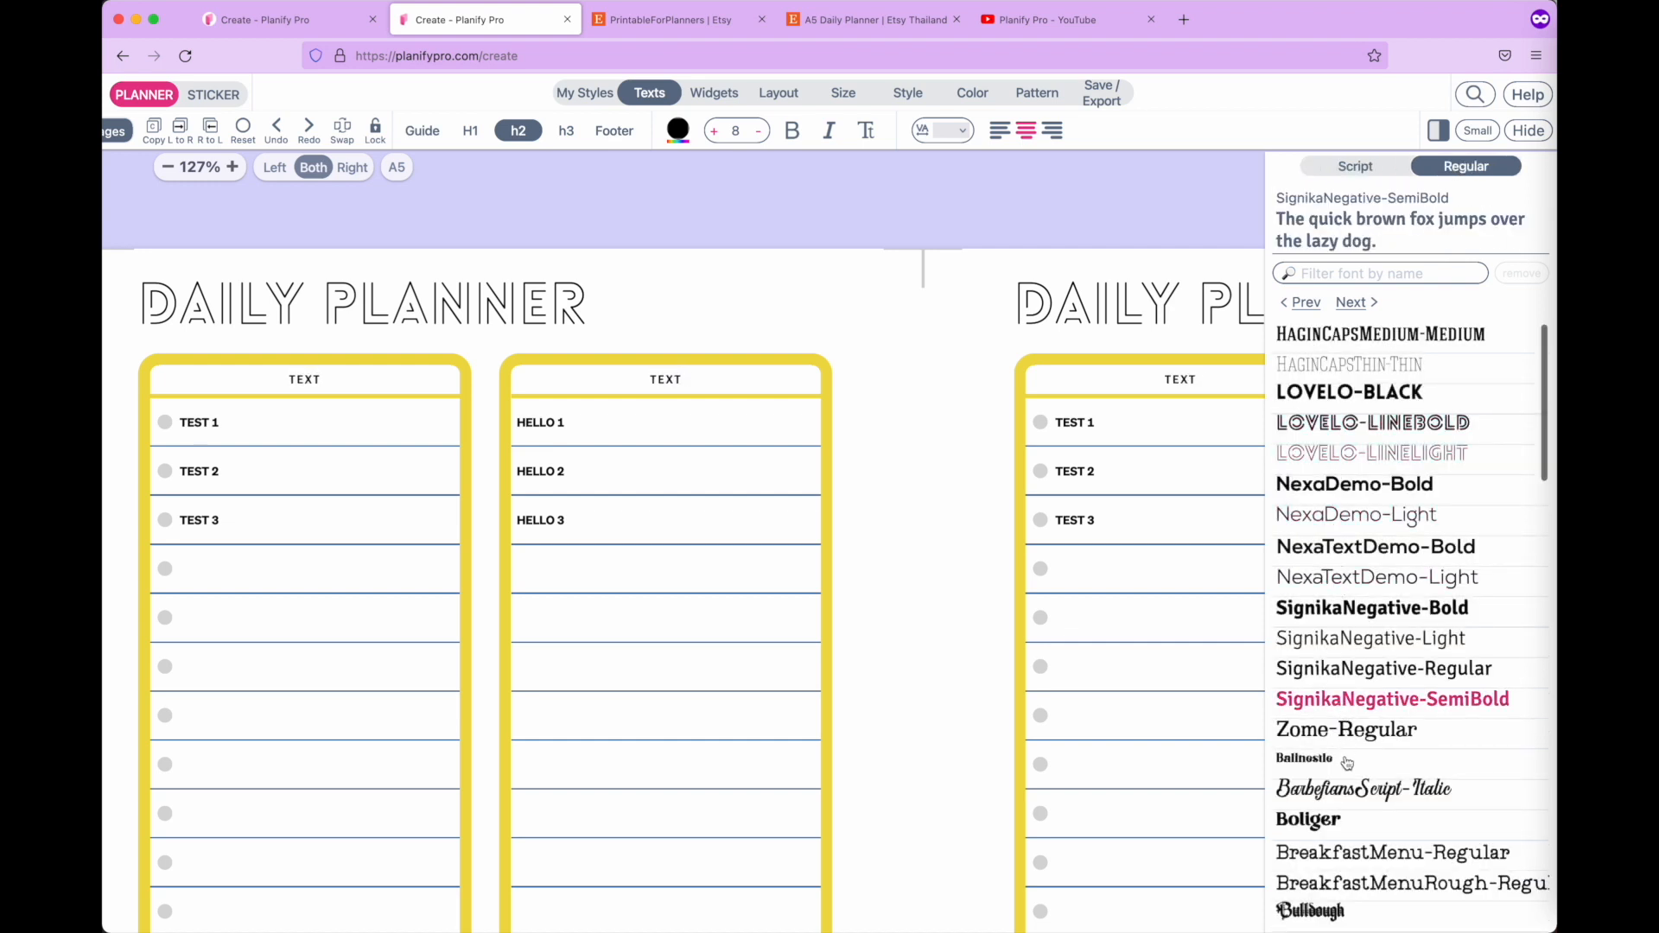
click(1349, 397)
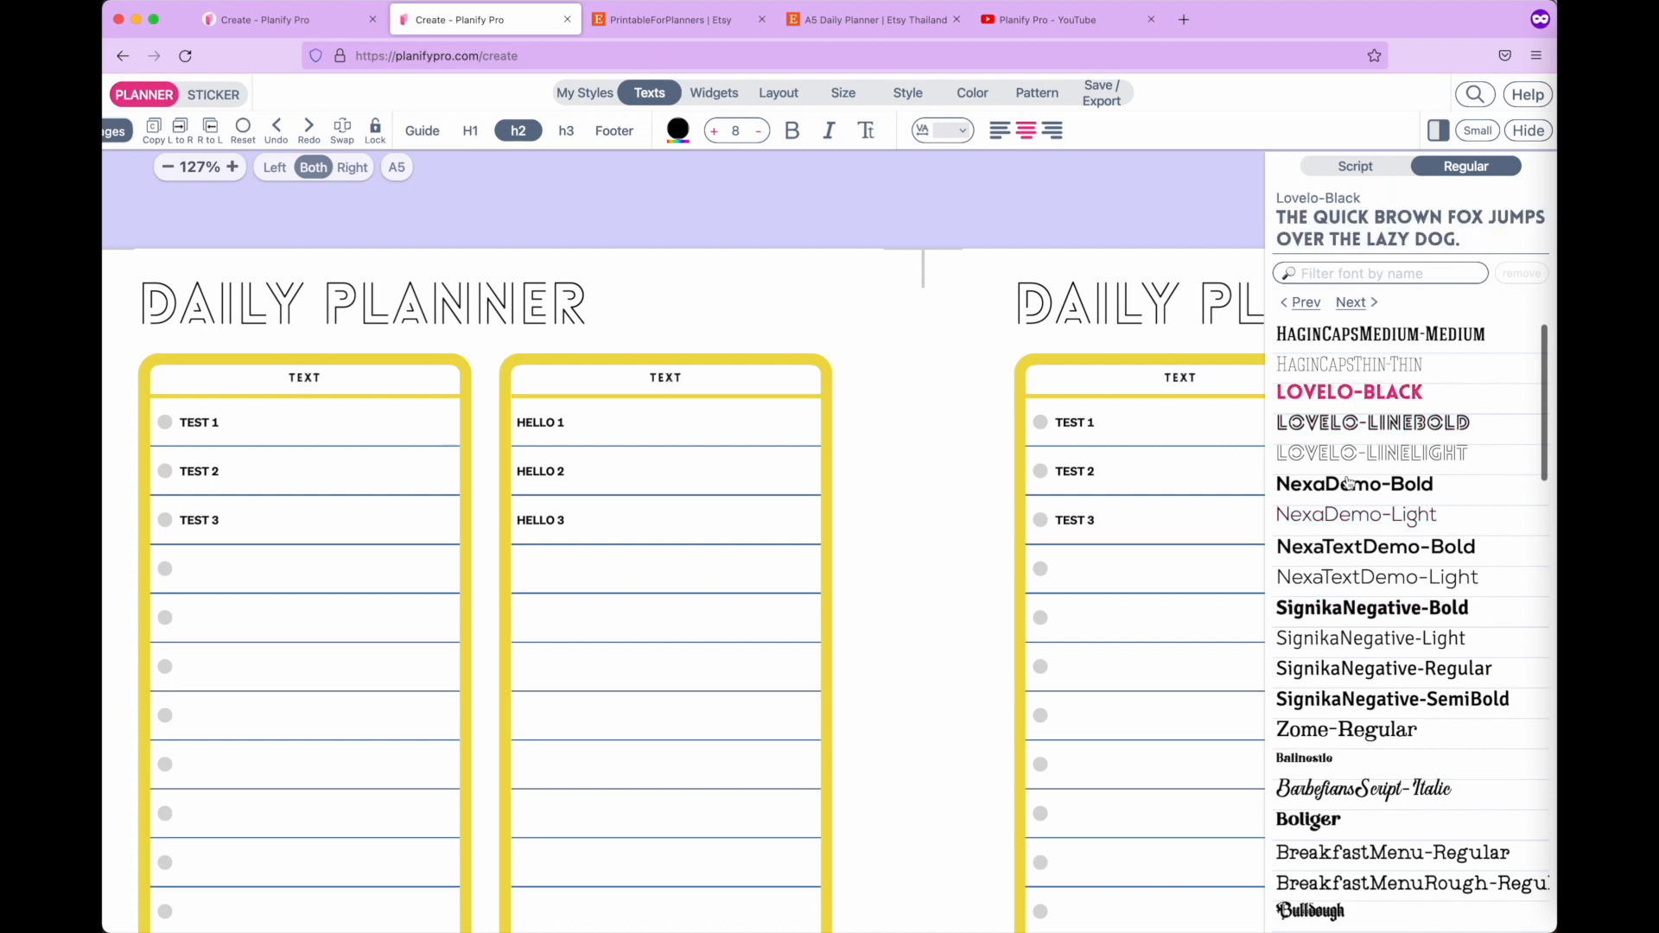
Try ameliya script and Lovelo-LineLight on the h3 list text, and set its font to NexaDemo-Bold.
click(566, 134)
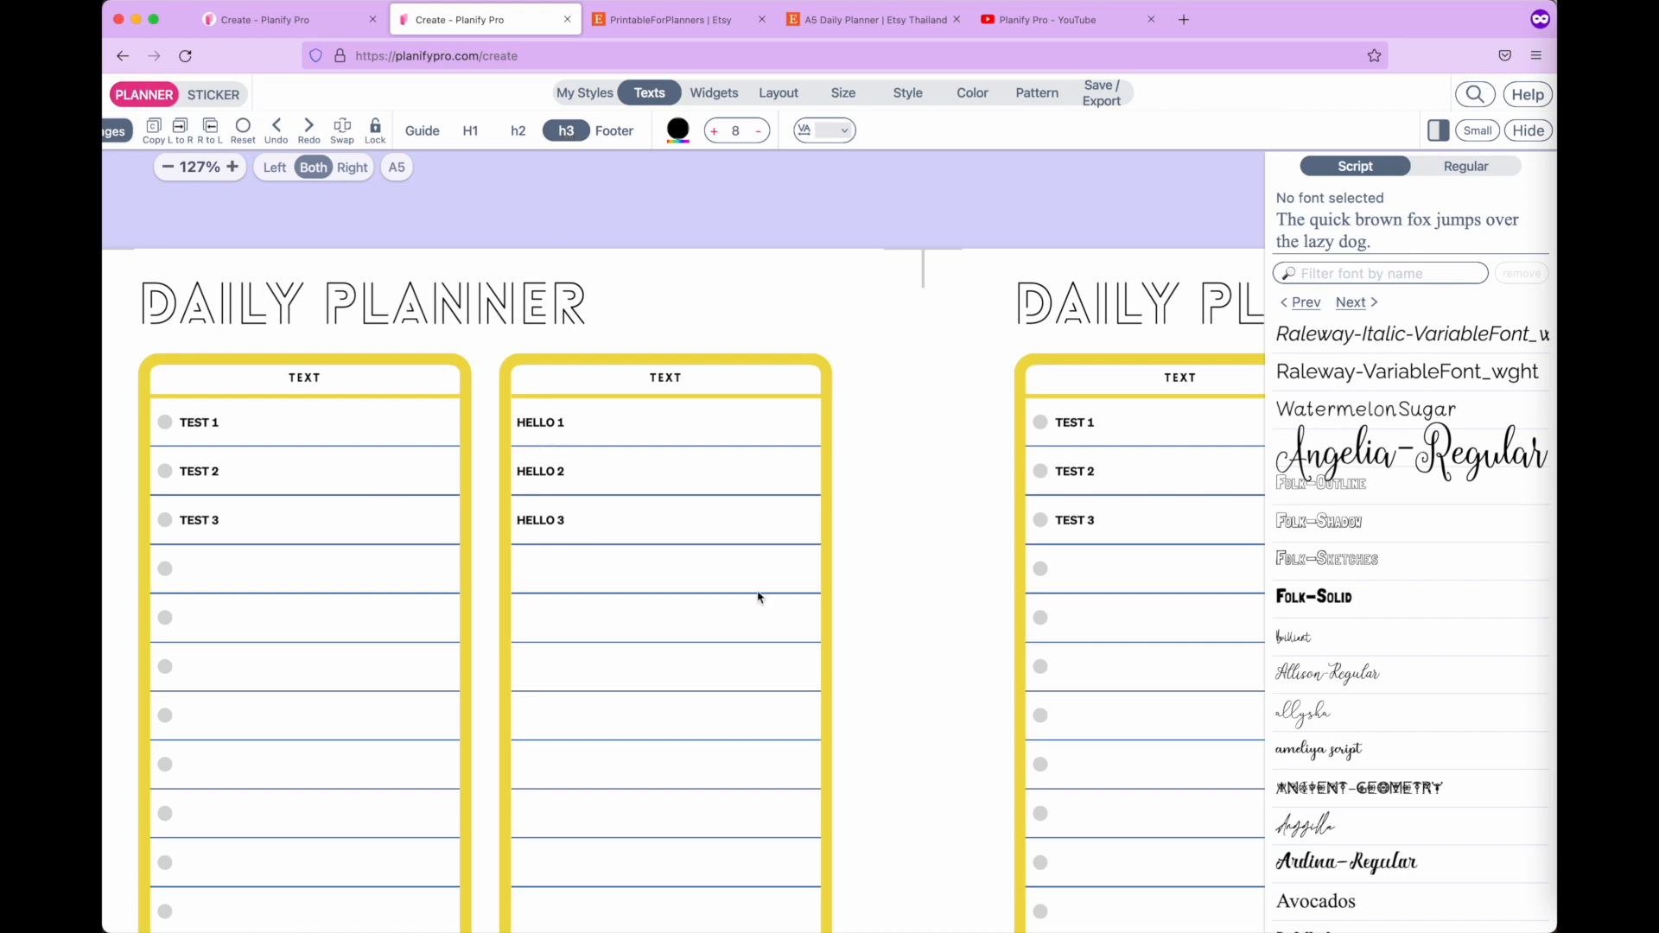
click(1331, 751)
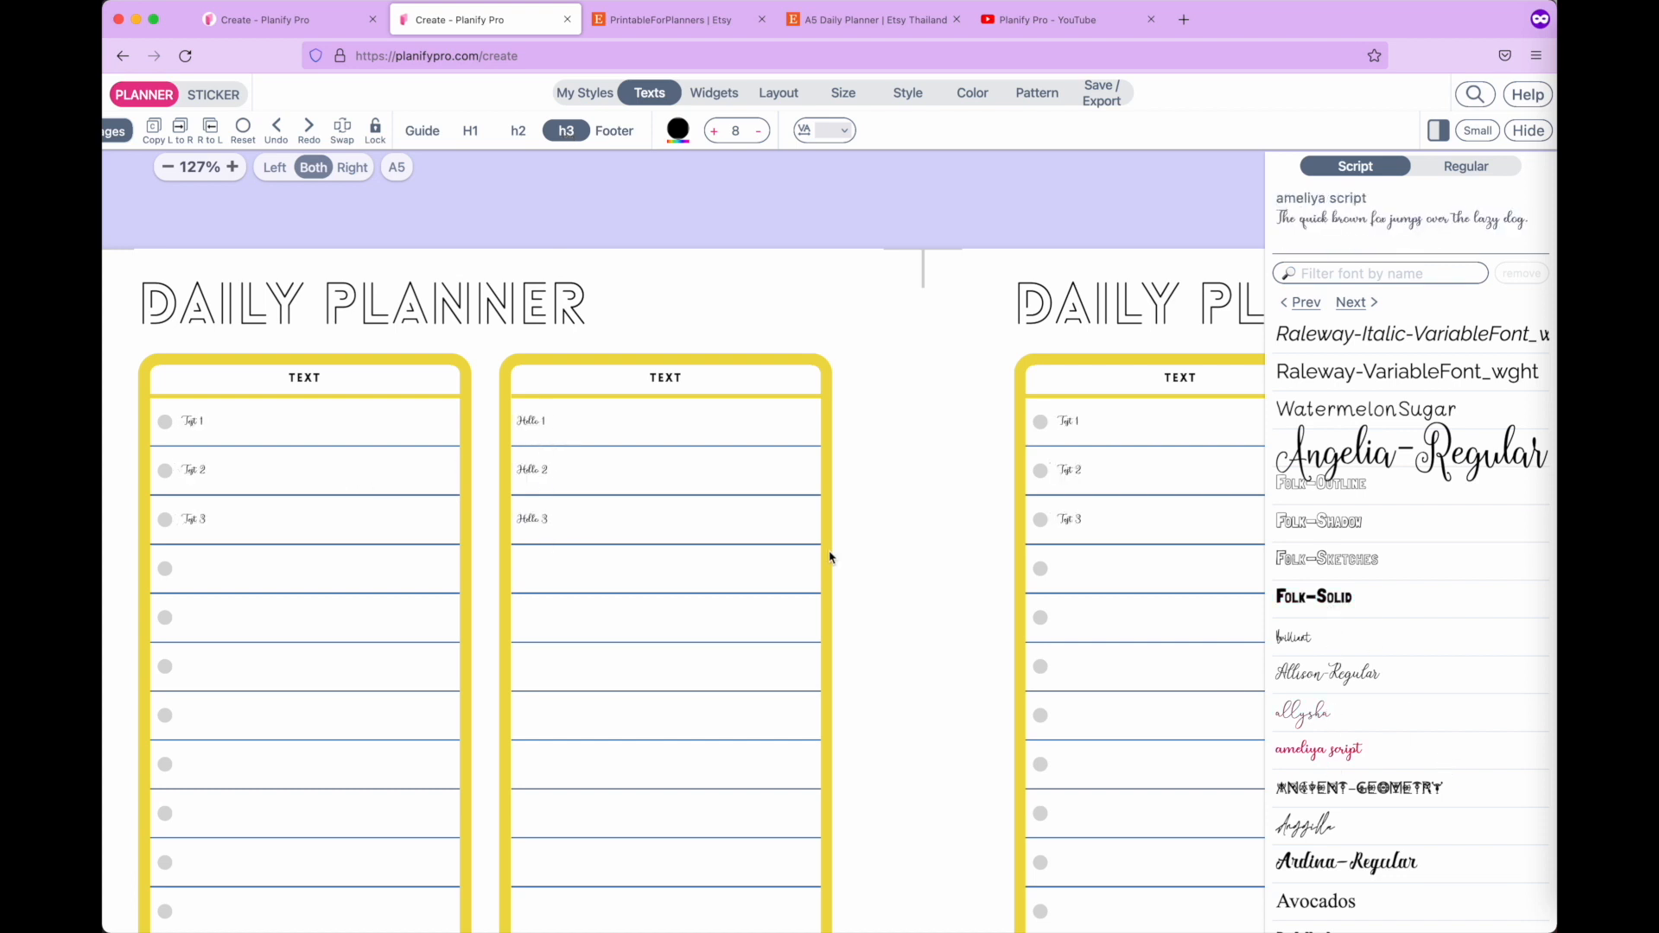
click(1467, 166)
click(1405, 455)
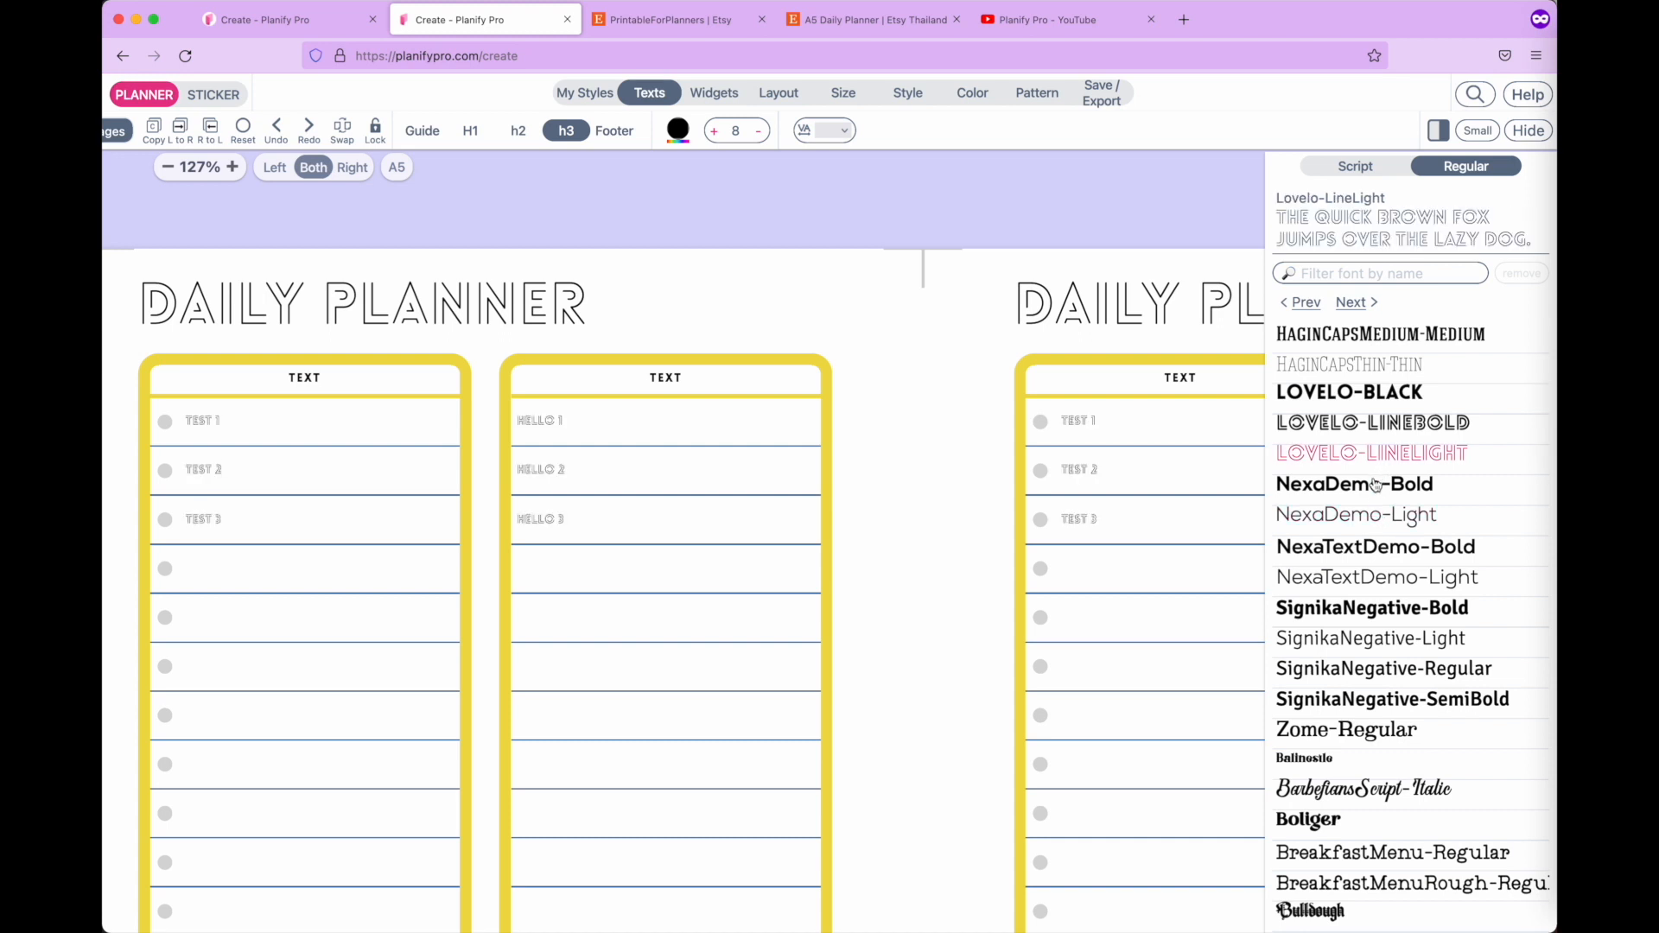
click(1375, 484)
scroll(895, 615, down, 5)
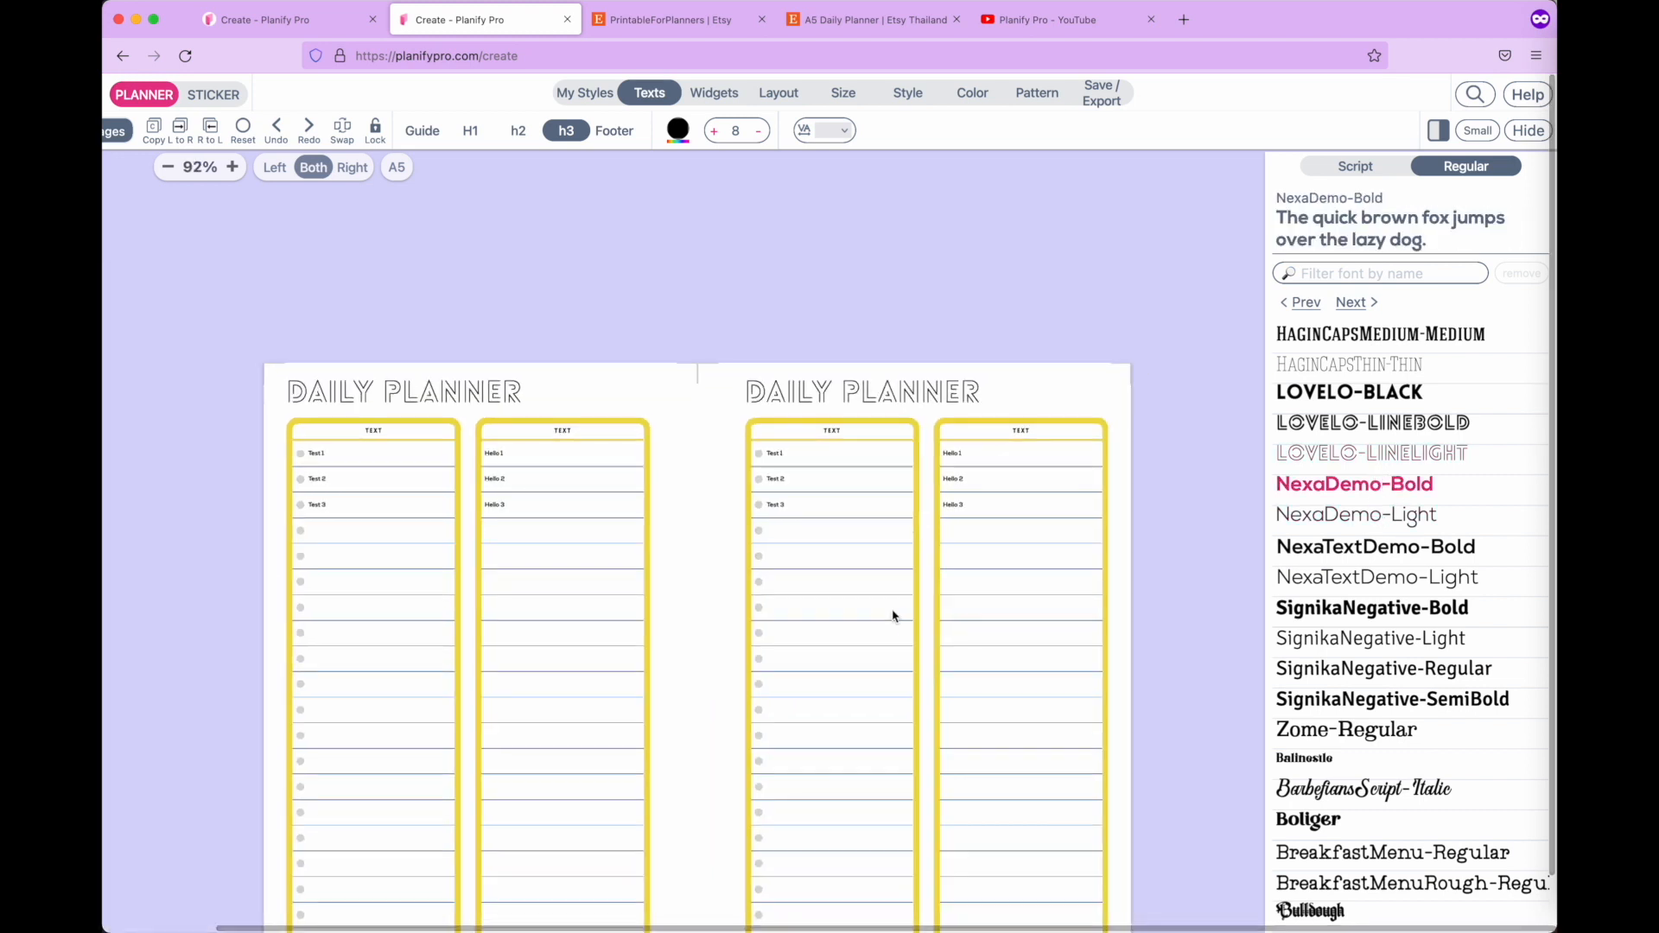
scroll(893, 615, up, 2)
scroll(687, 528, up, 3)
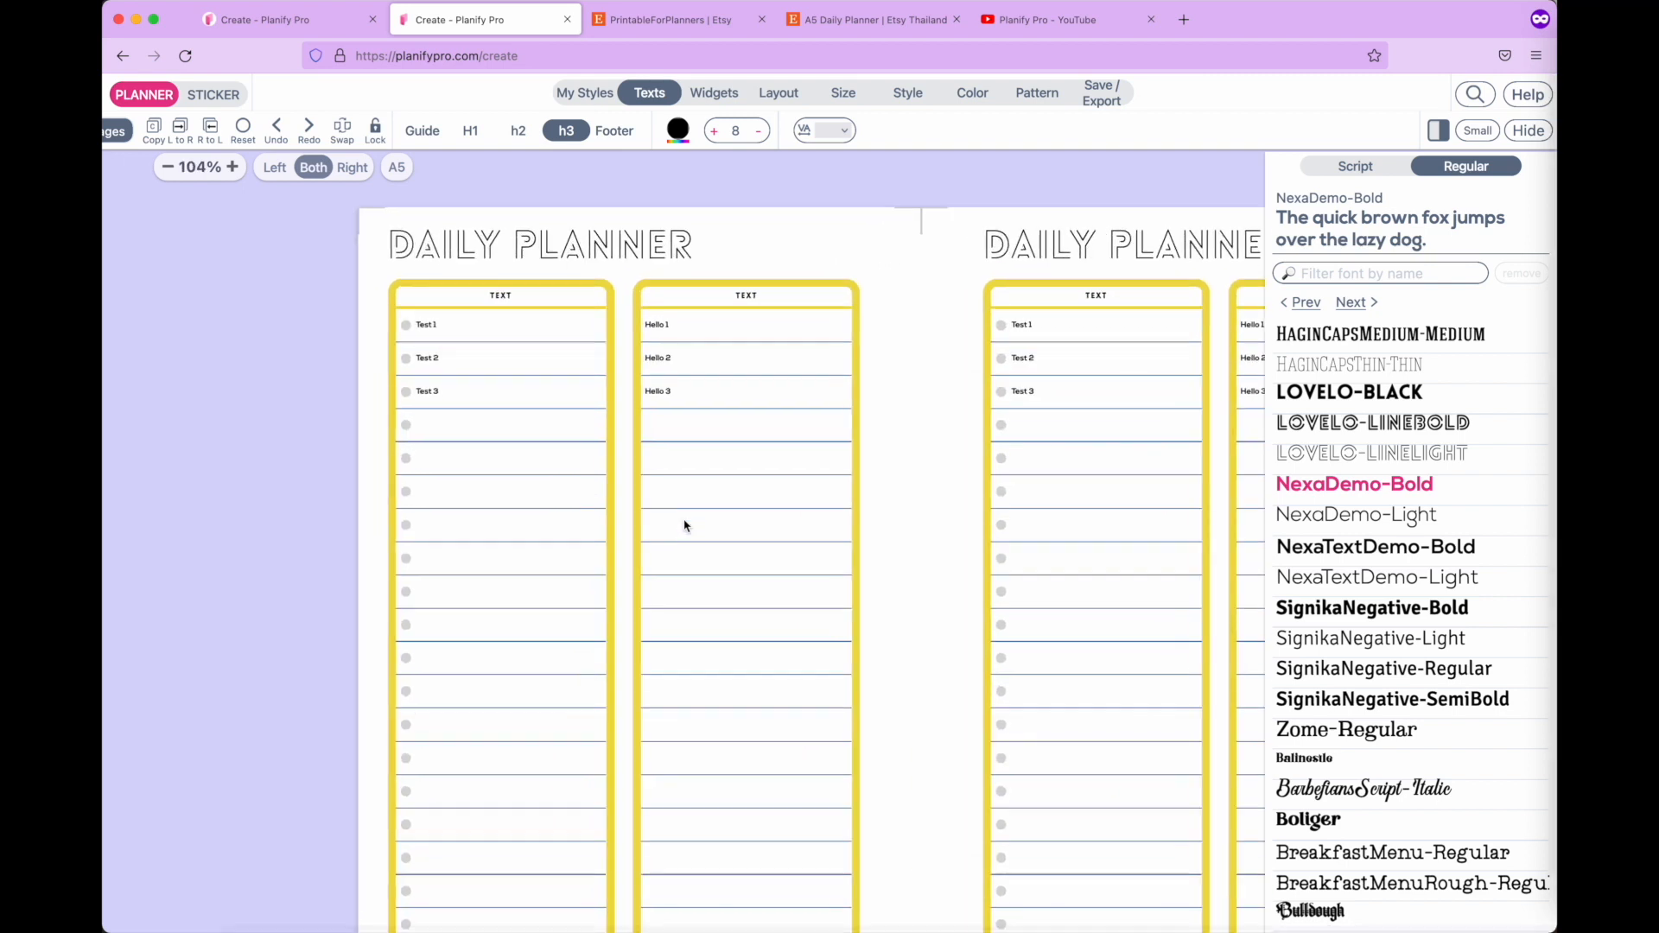
Fill the two empty rows below Hello 3 with random filler letters and minimize the text editor.
click(691, 434)
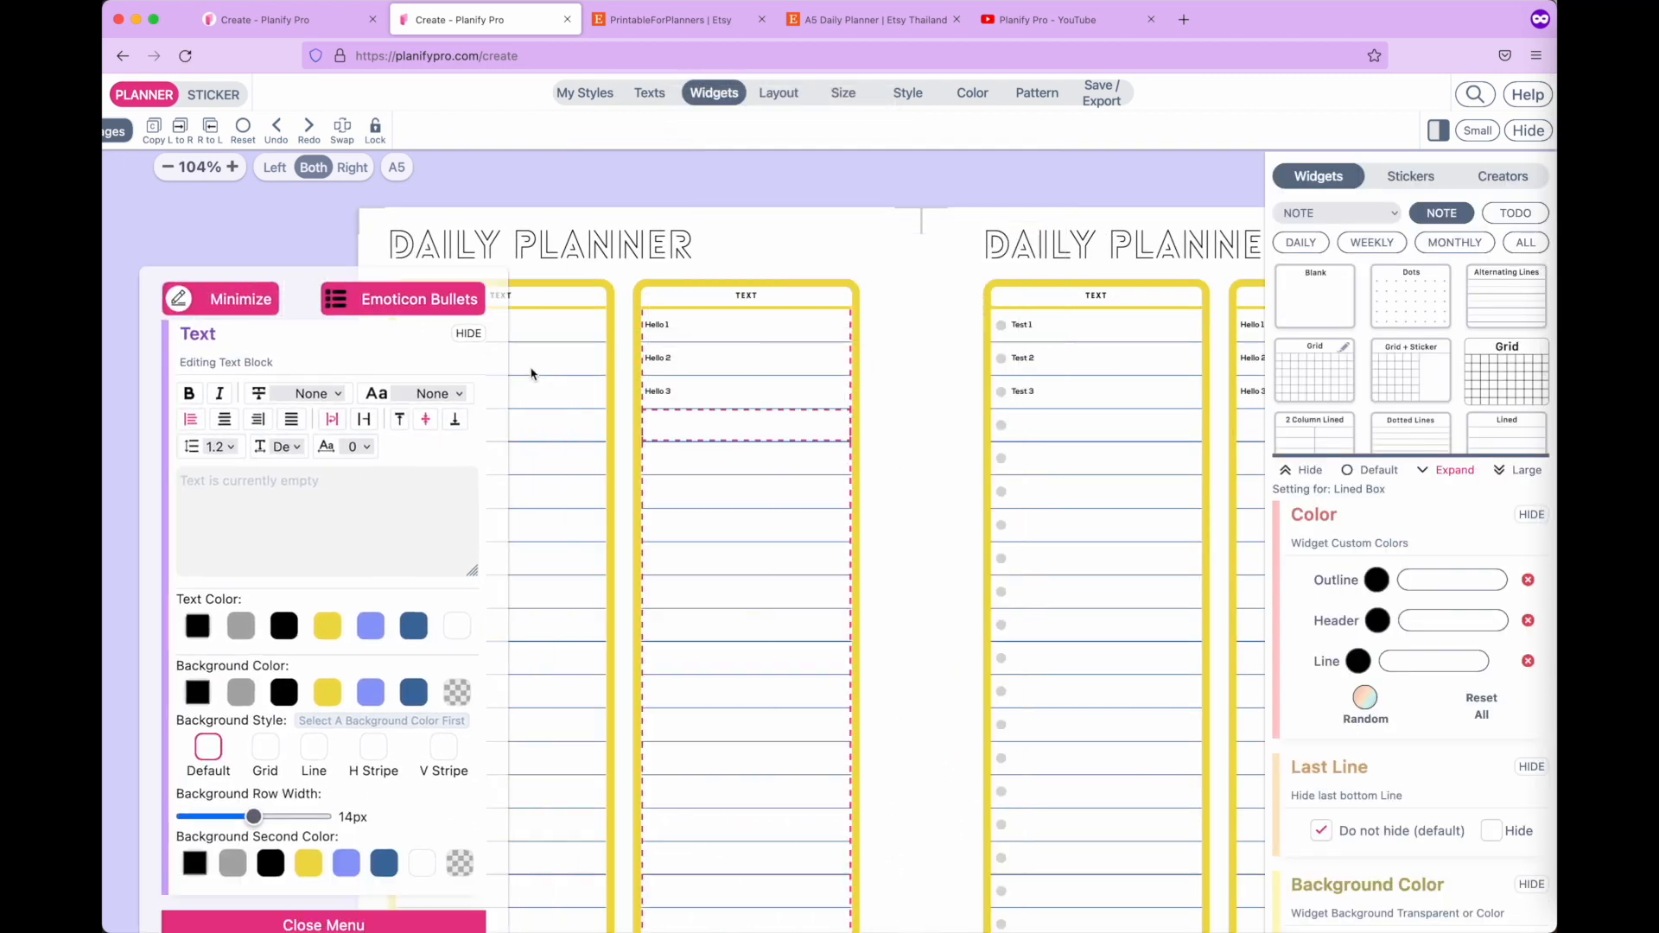
click(403, 451)
text(jbjkbkjbkjbkjbkbkjbkjbkb)
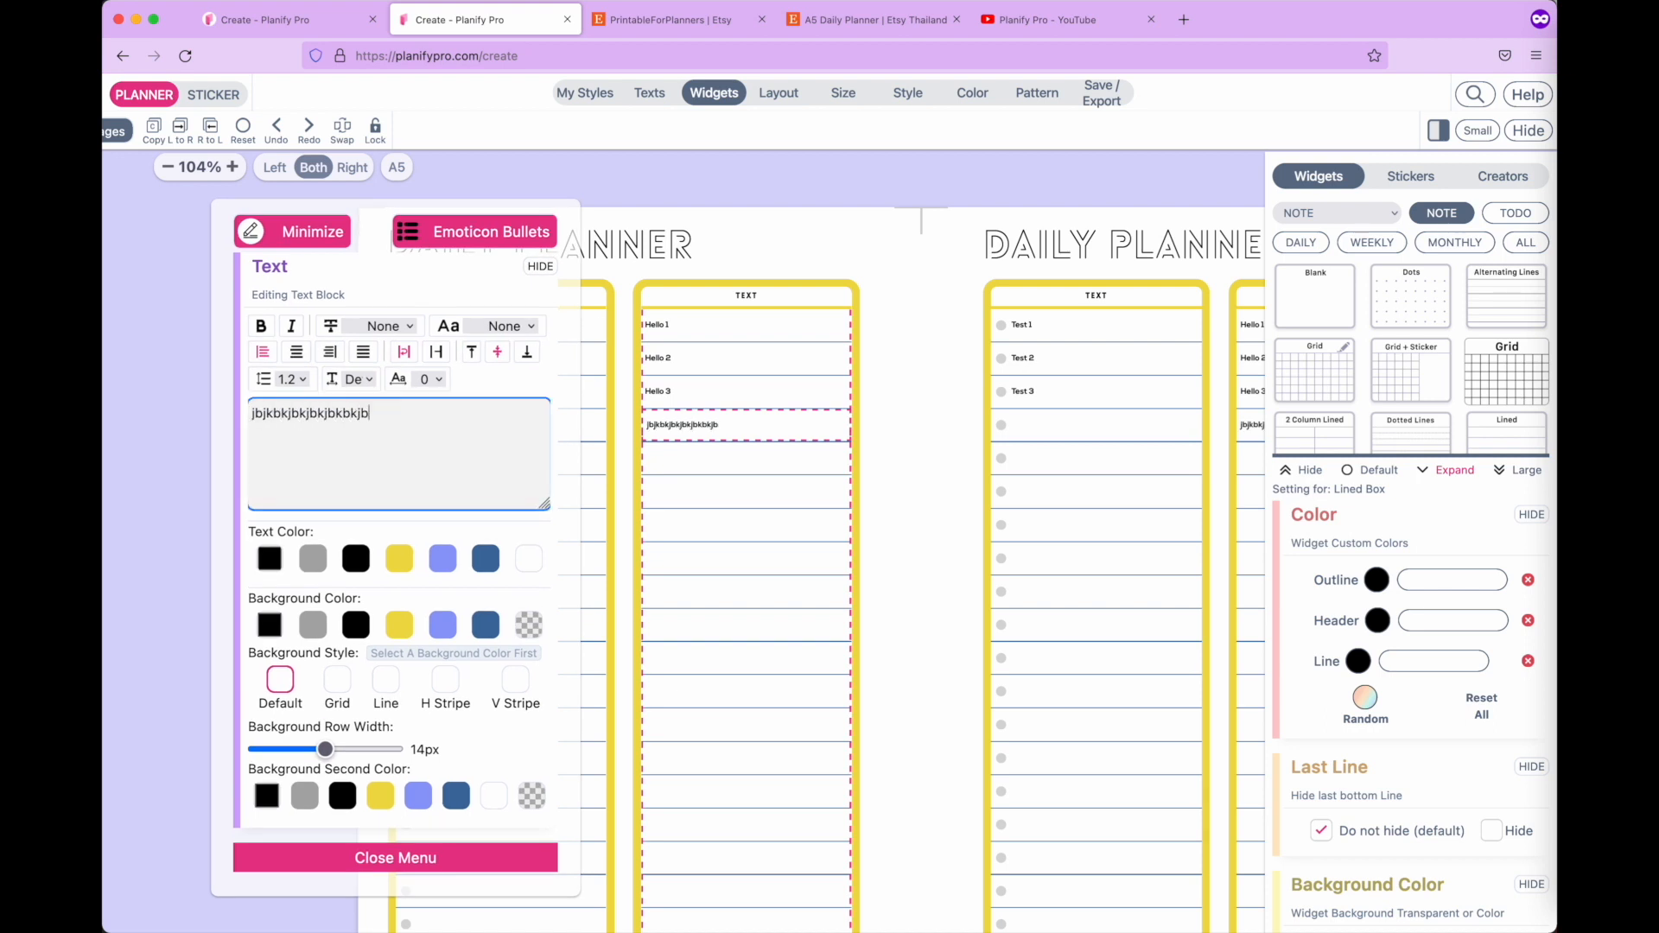
click(689, 464)
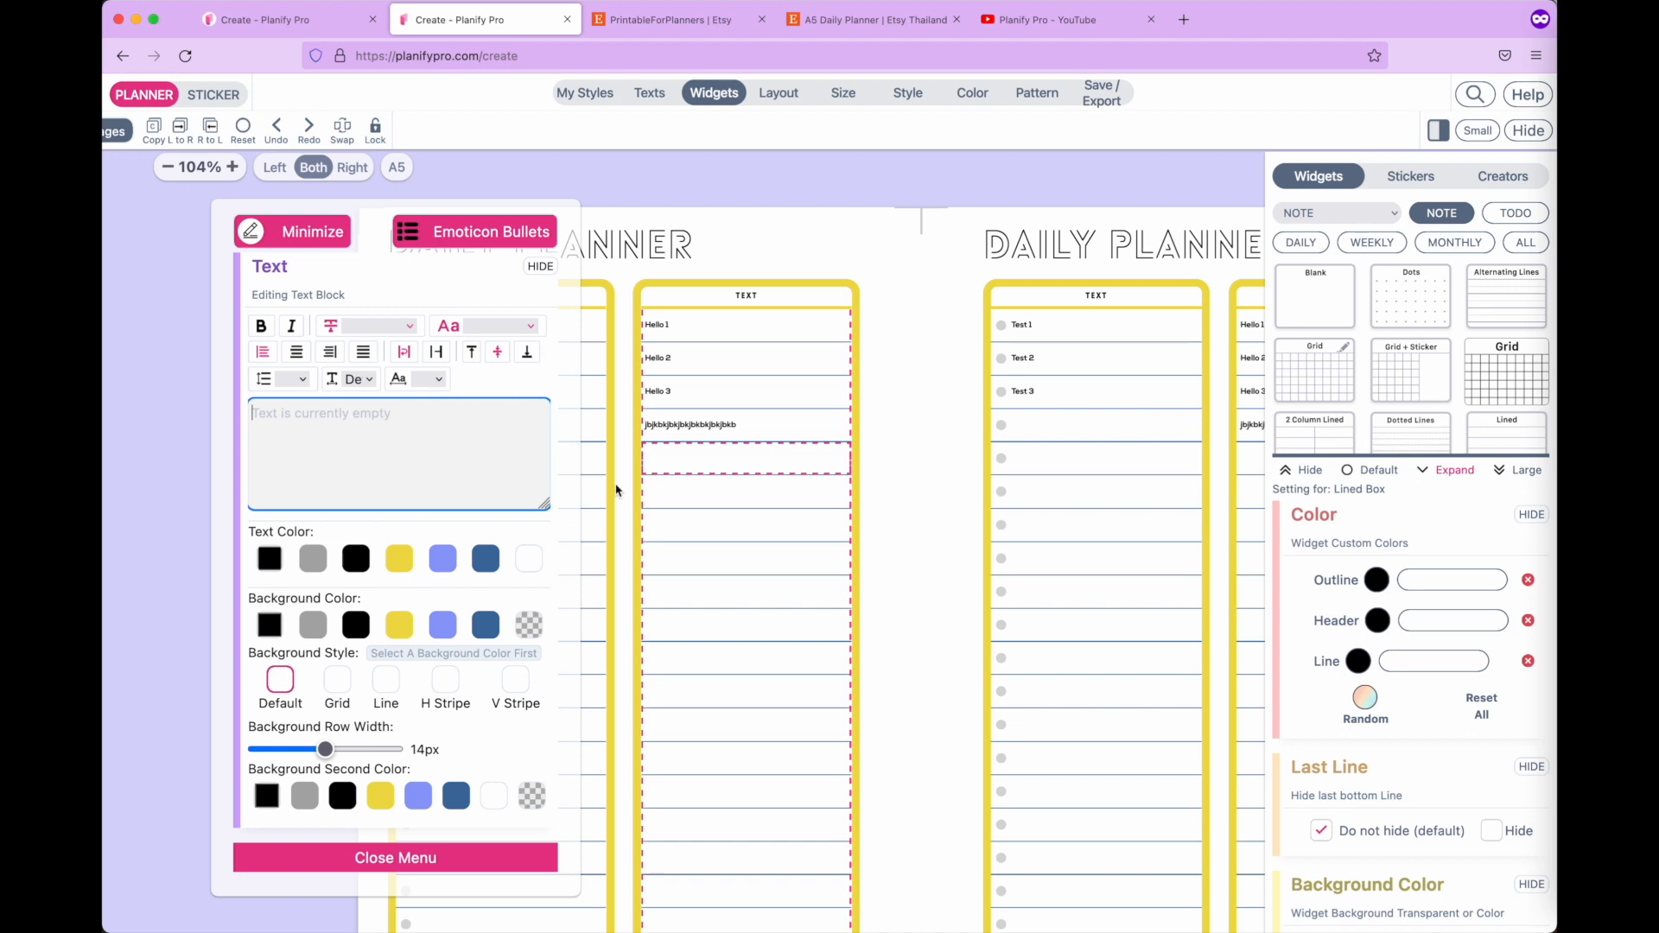
text(jbkjbkjbkjbkj)
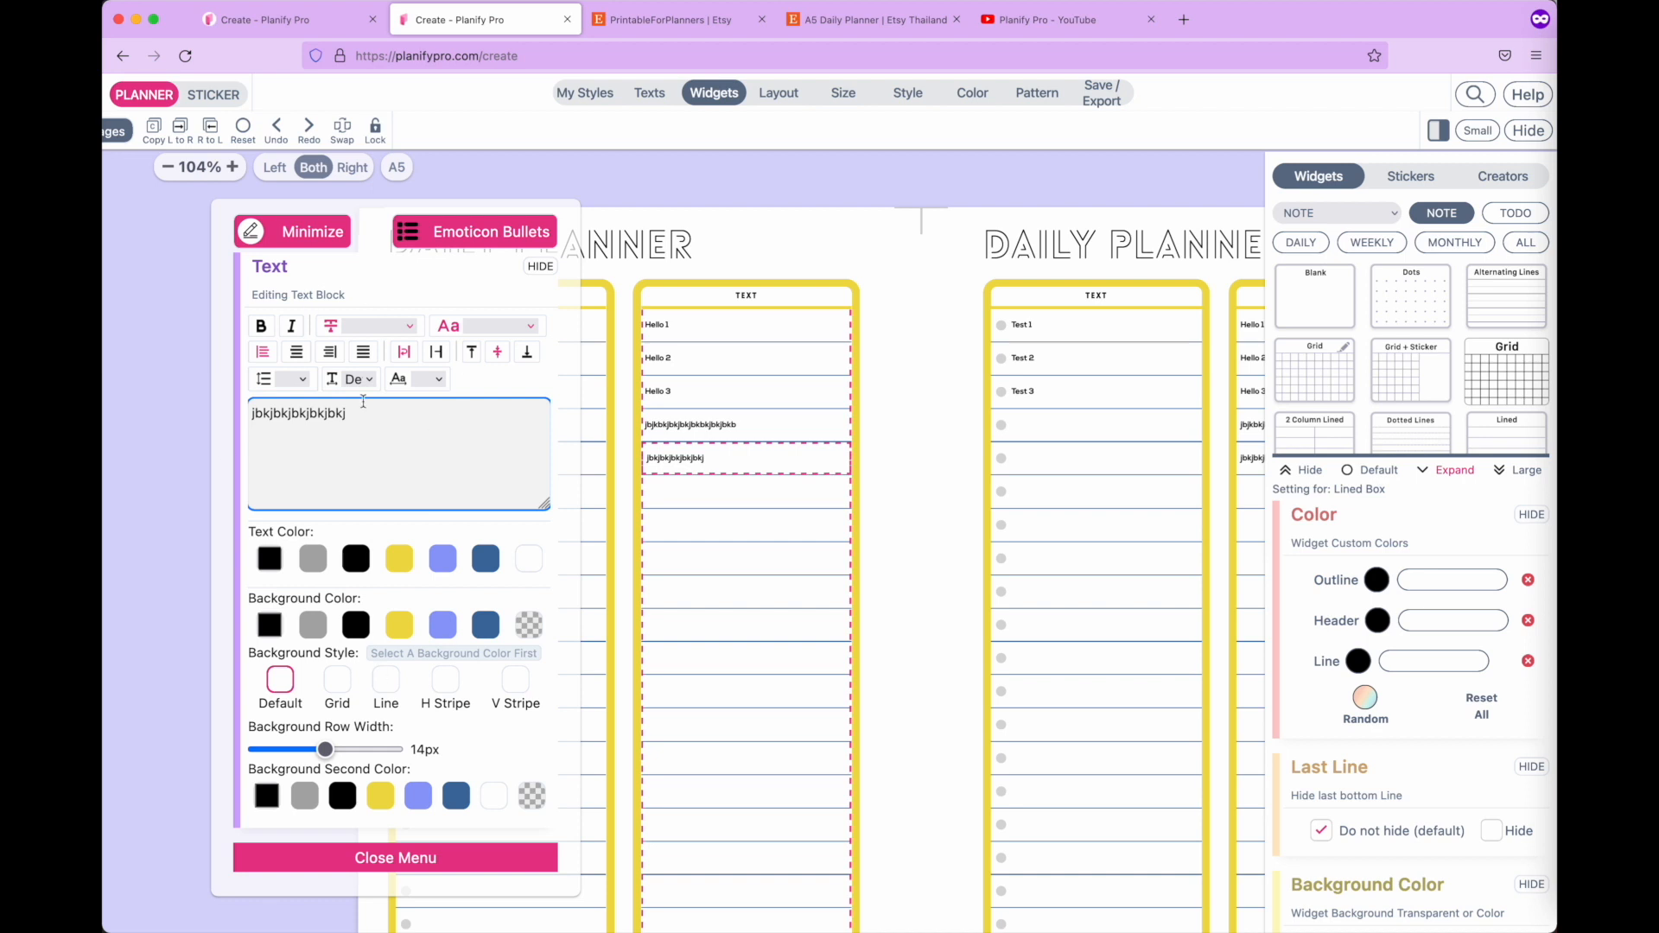
click(288, 231)
Try Folk-Solid, ameliya script and Raleway-Italic on the h3 text, and set its font to Ancient-Geometry.
click(650, 93)
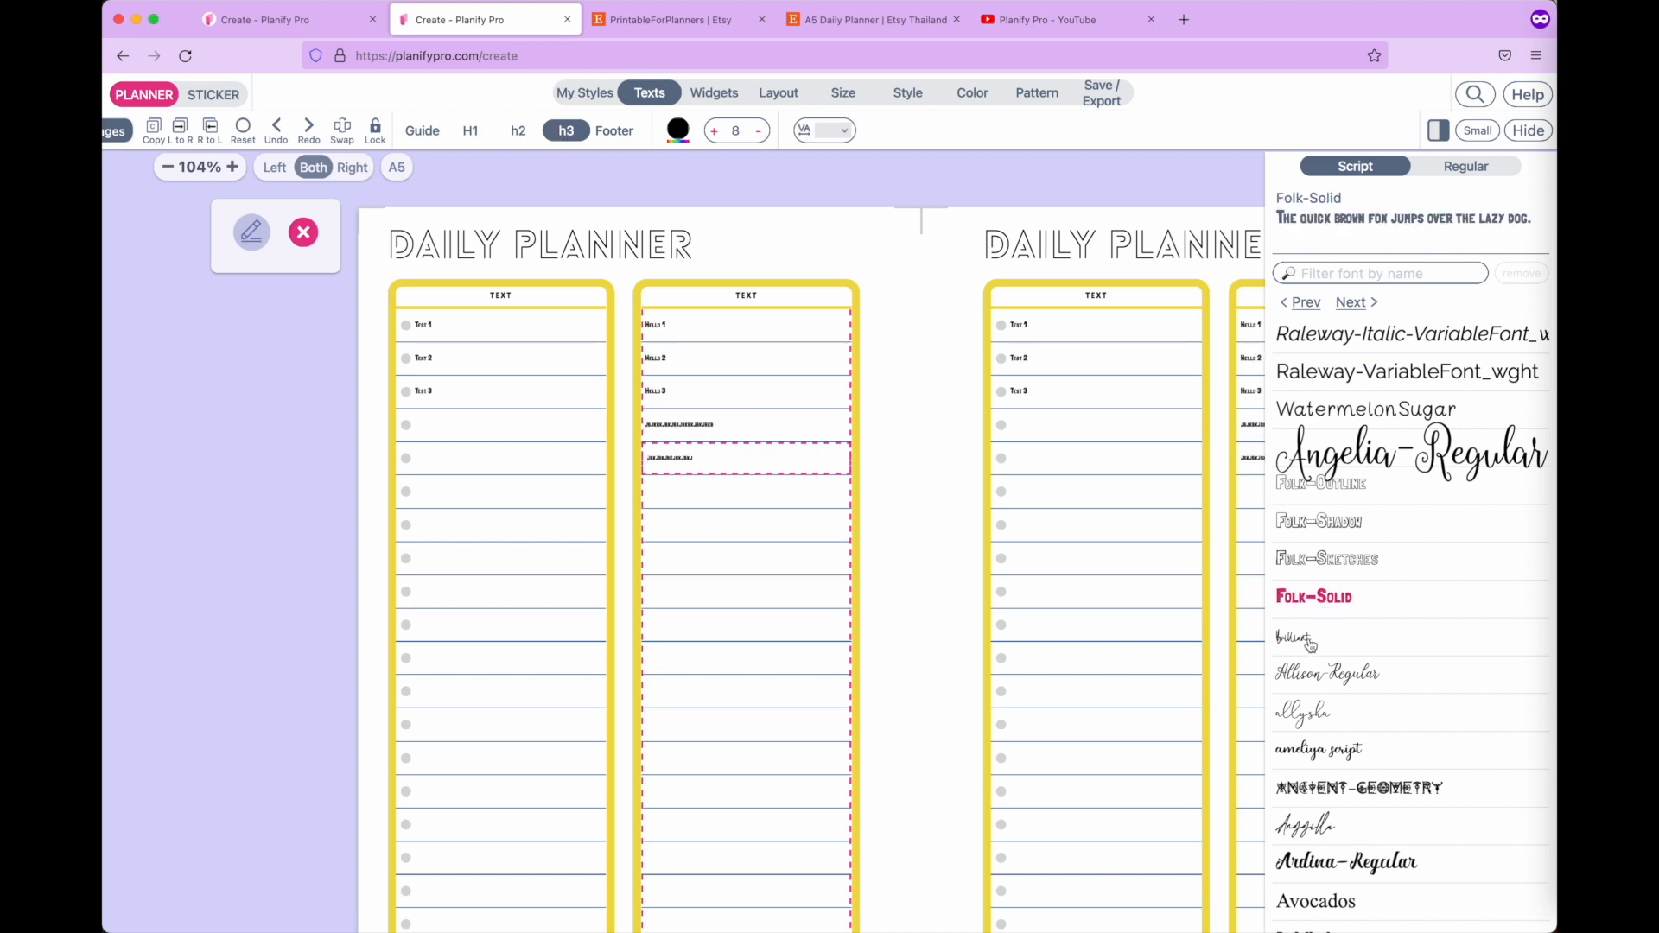
click(1319, 750)
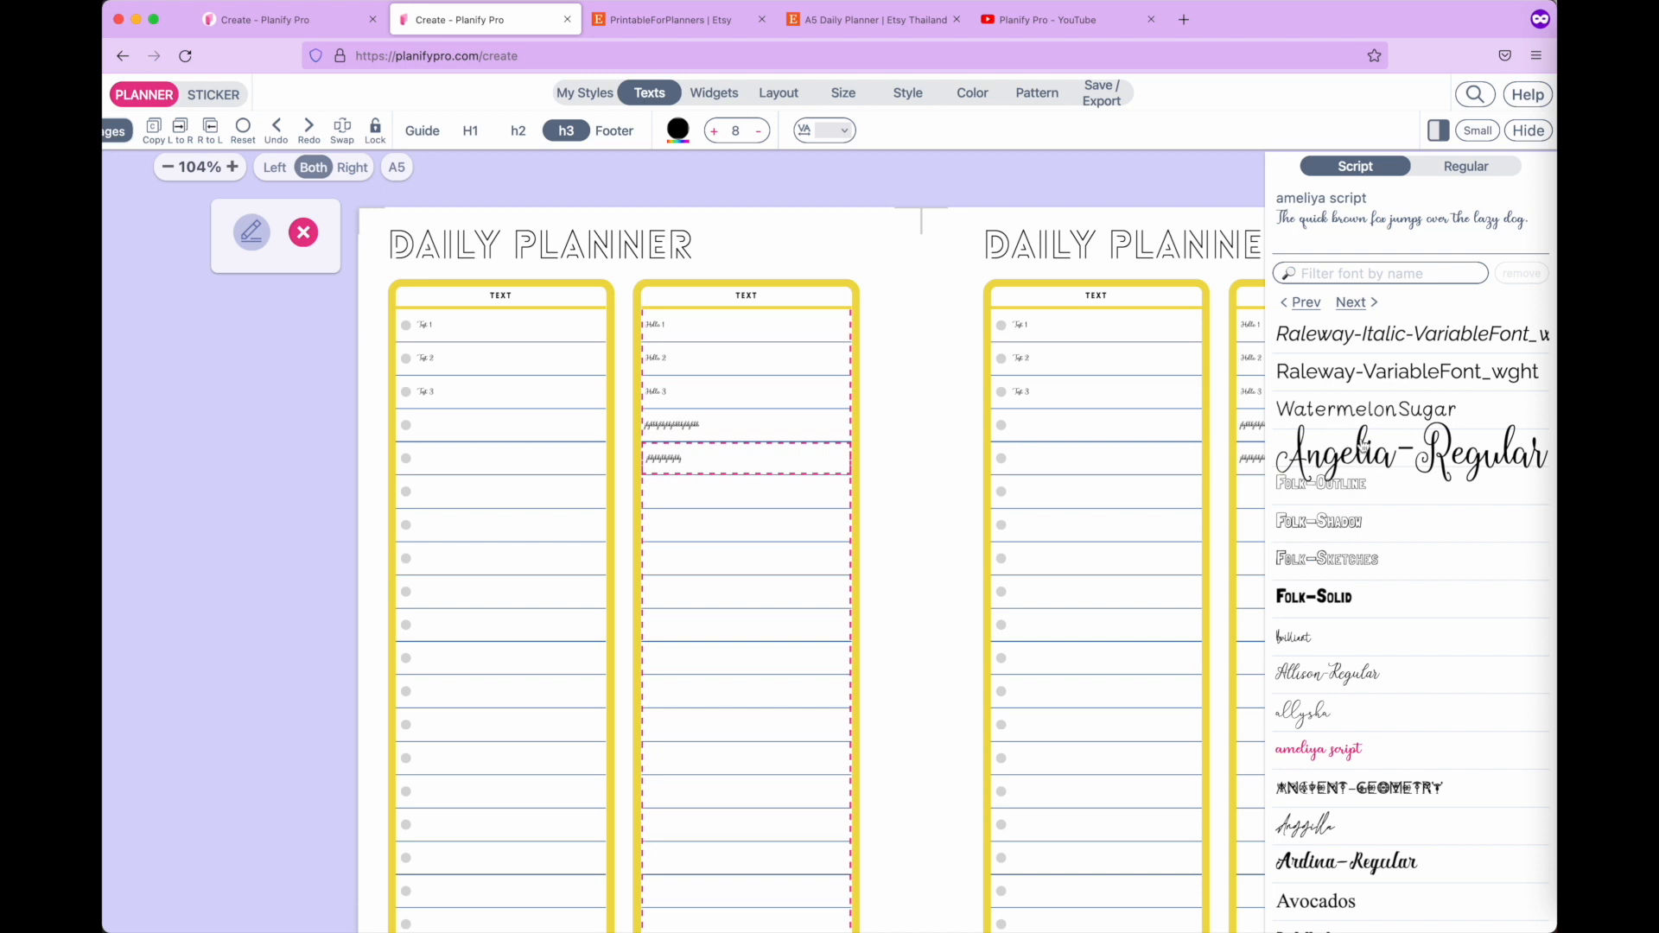
click(1366, 375)
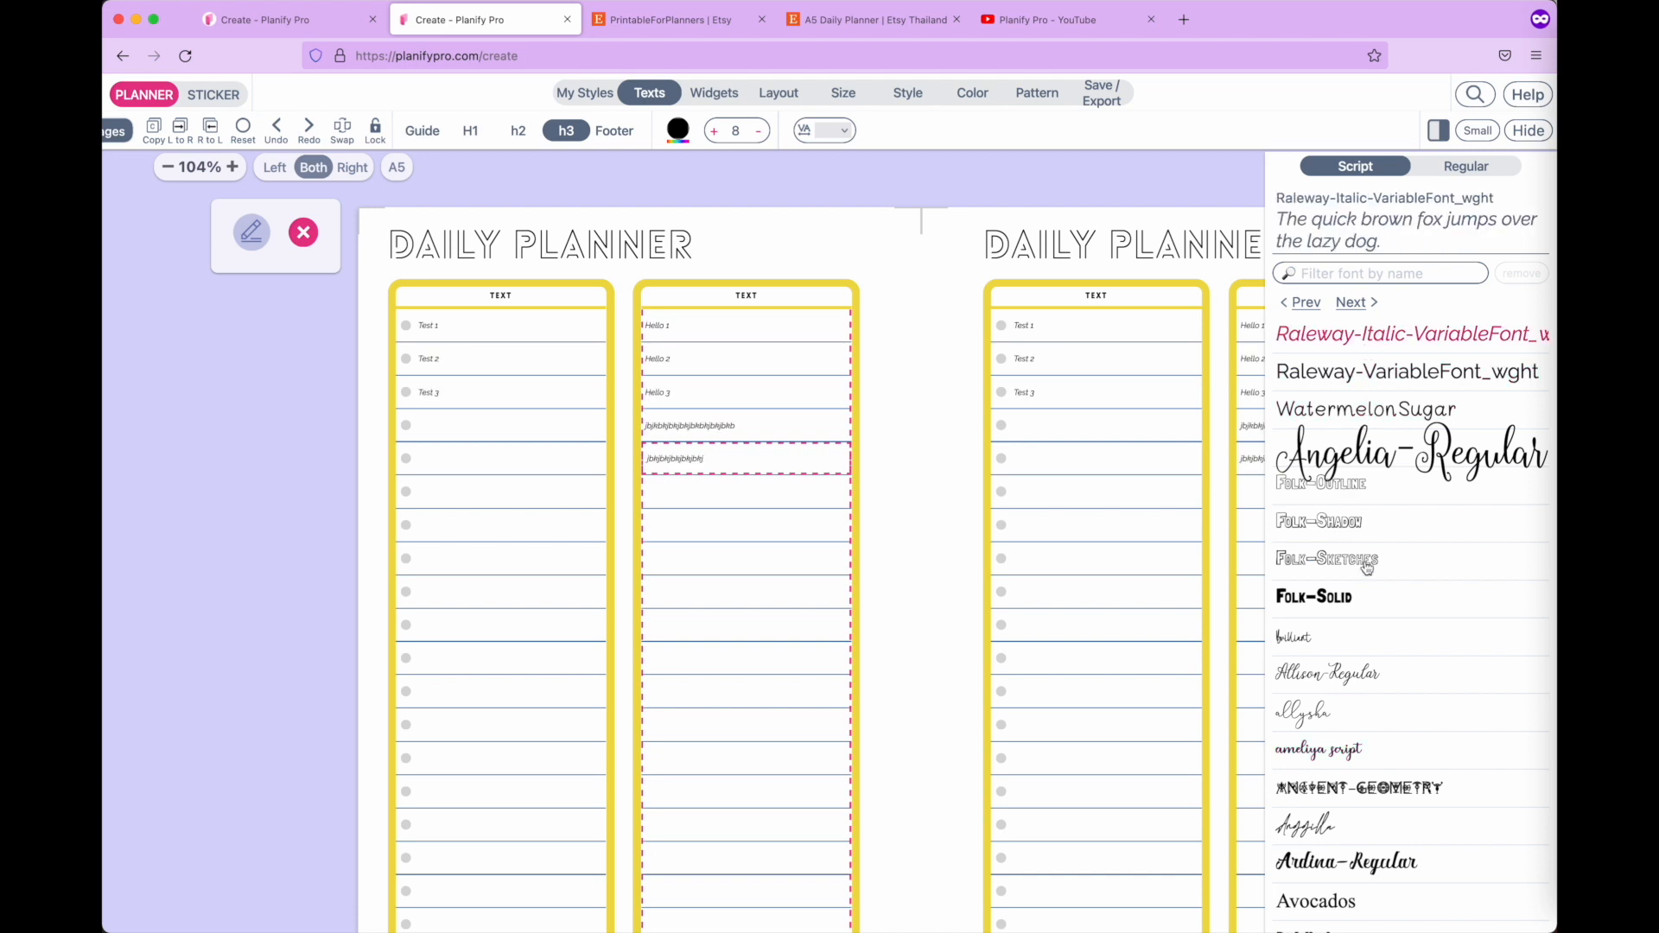
click(1366, 802)
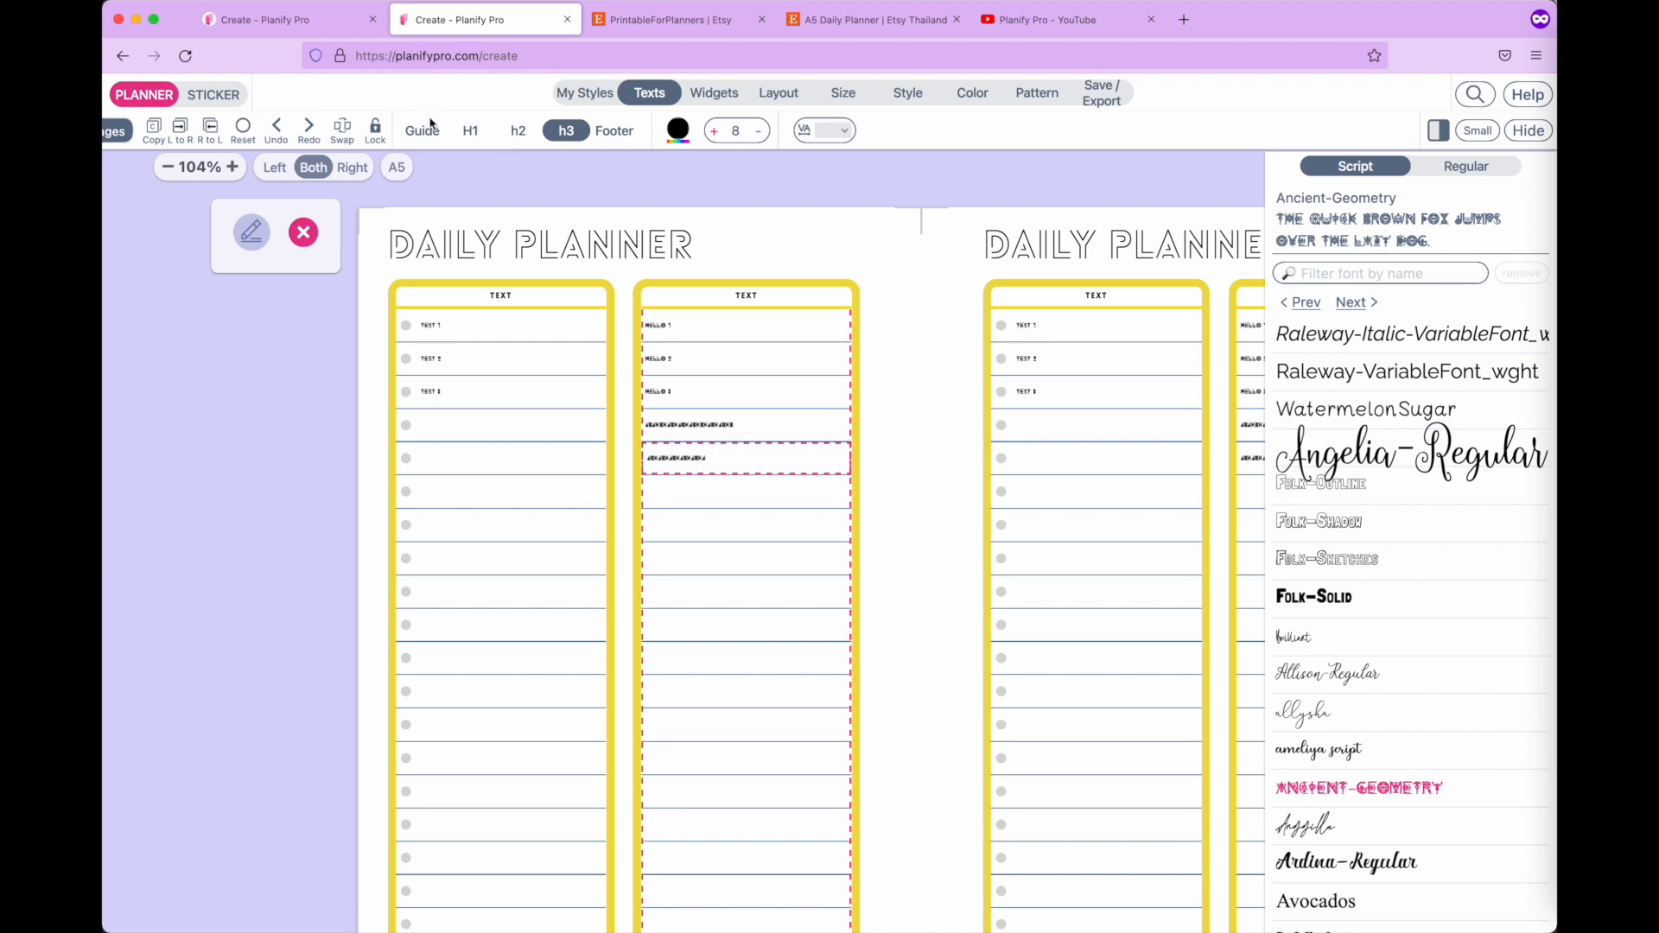
Review which planner text the H1, h2 and h3 settings each control.
click(472, 133)
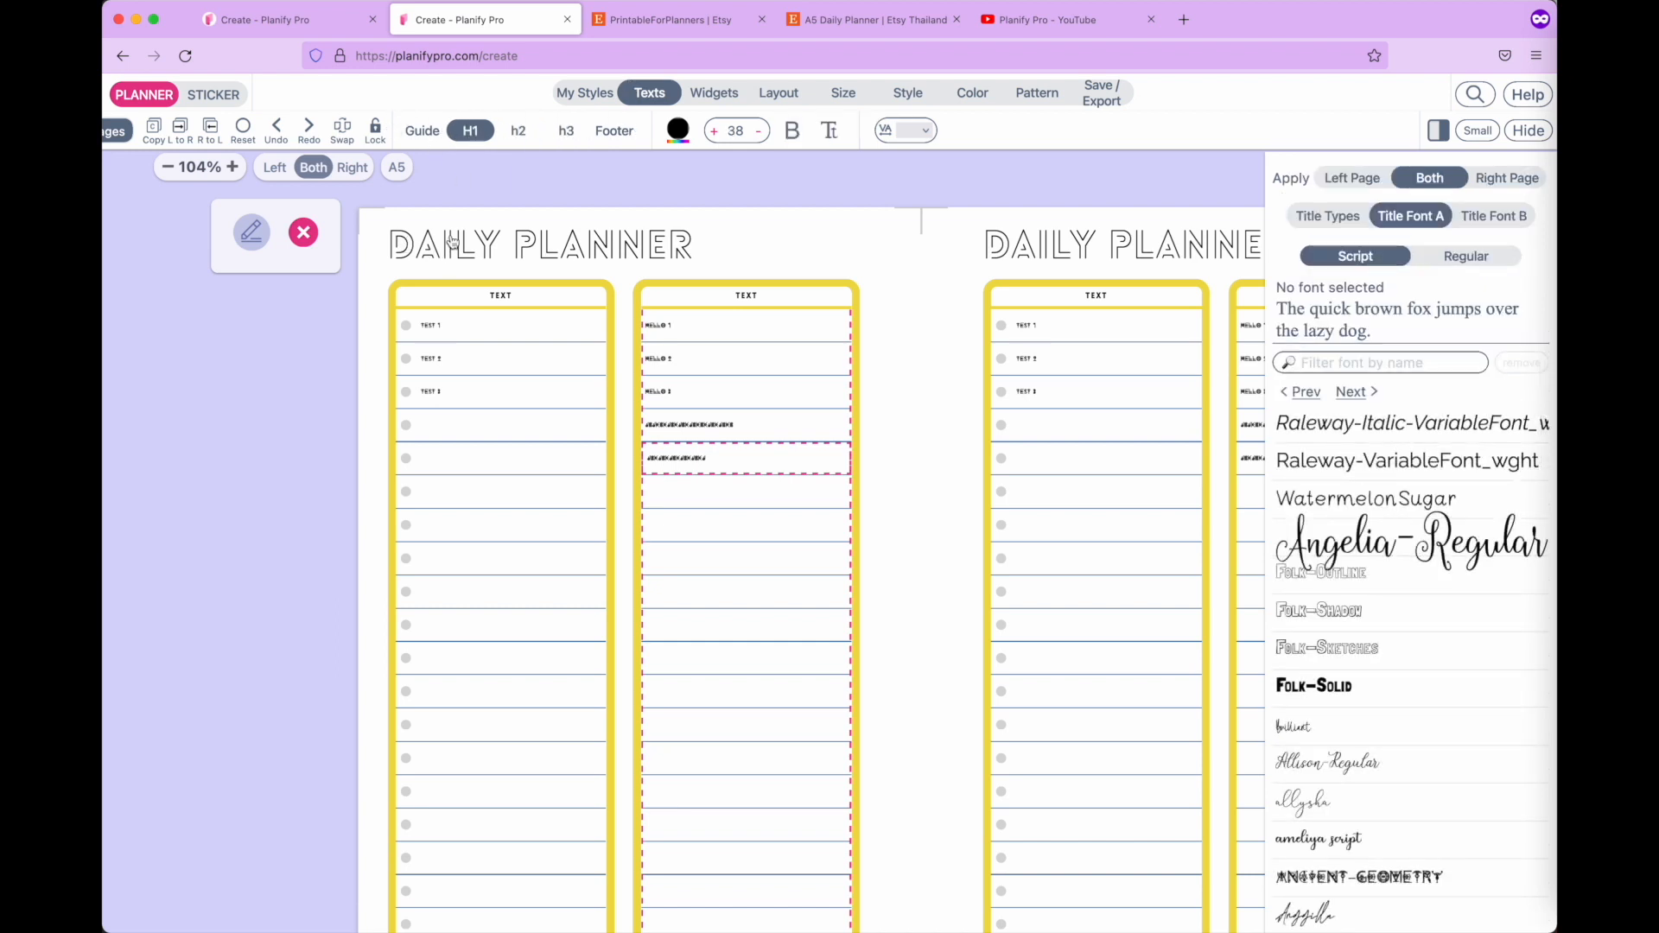
click(519, 132)
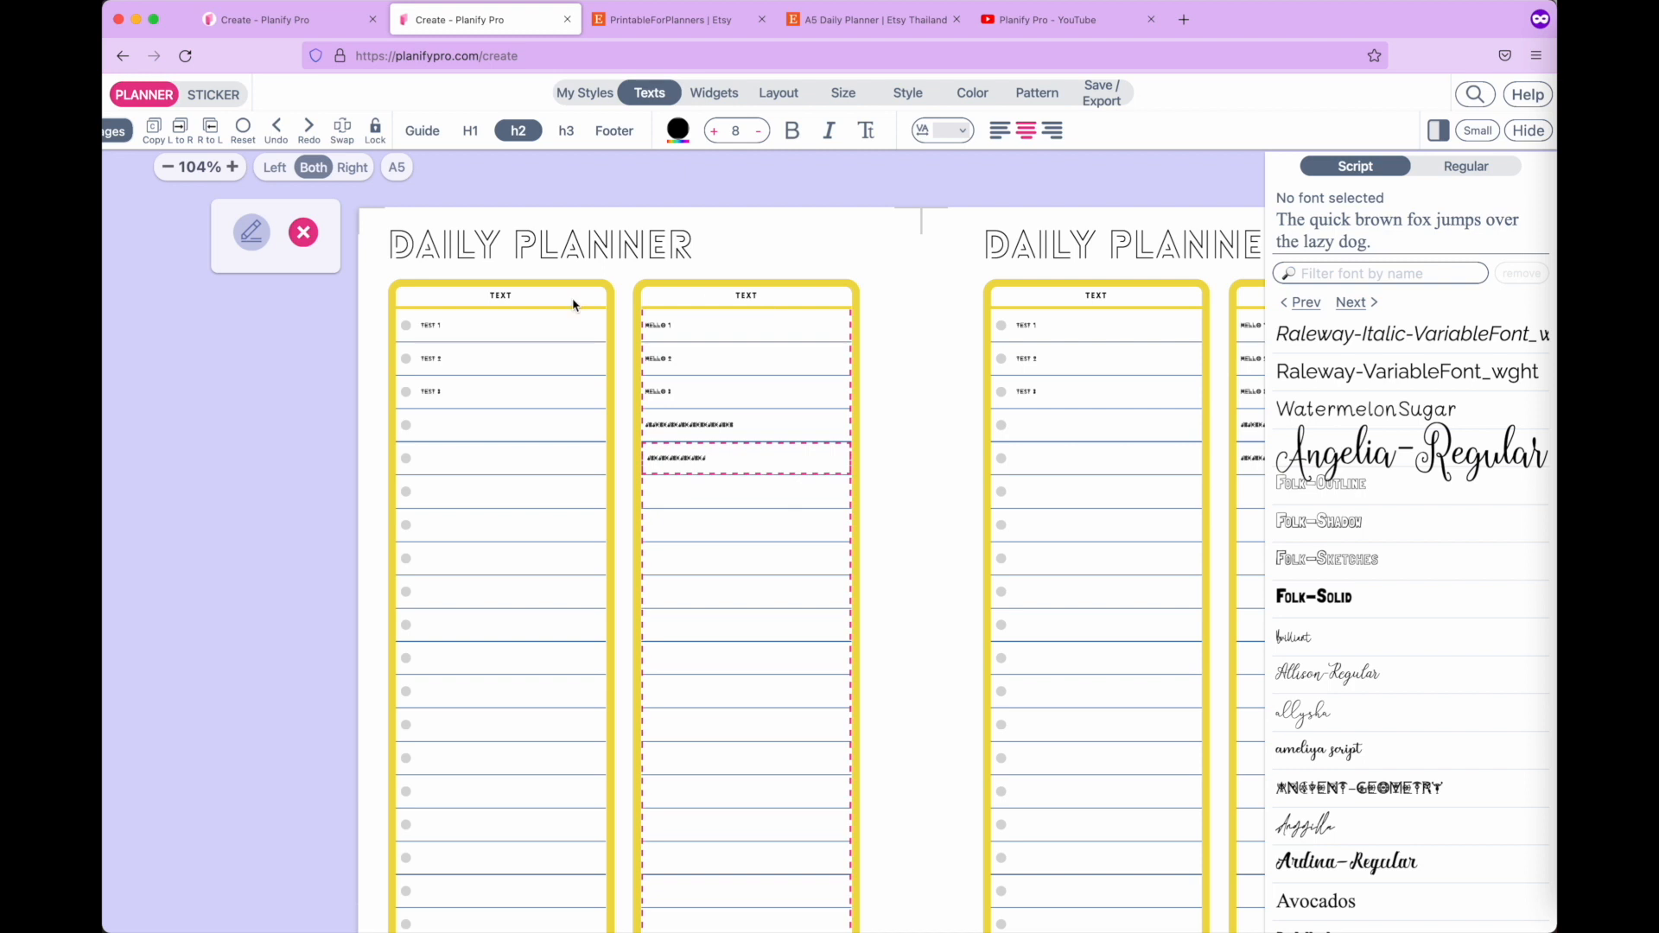
click(566, 132)
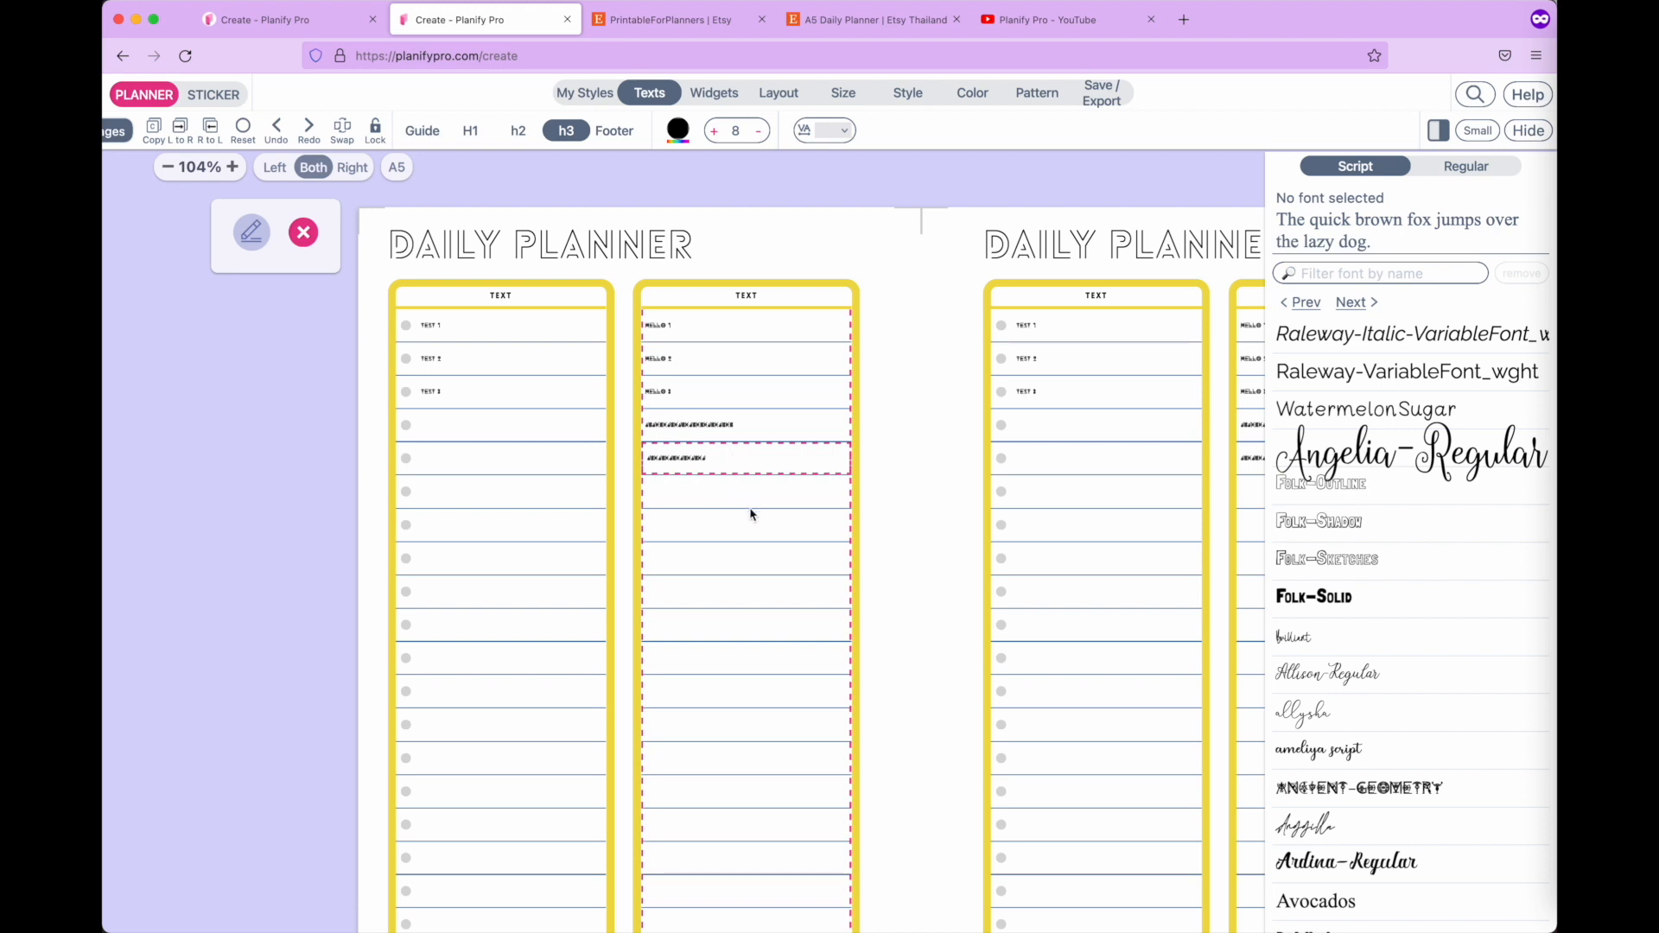
Switch to the blank A5 planner layout in the other browser tab and open its color settings.
click(903, 95)
click(970, 95)
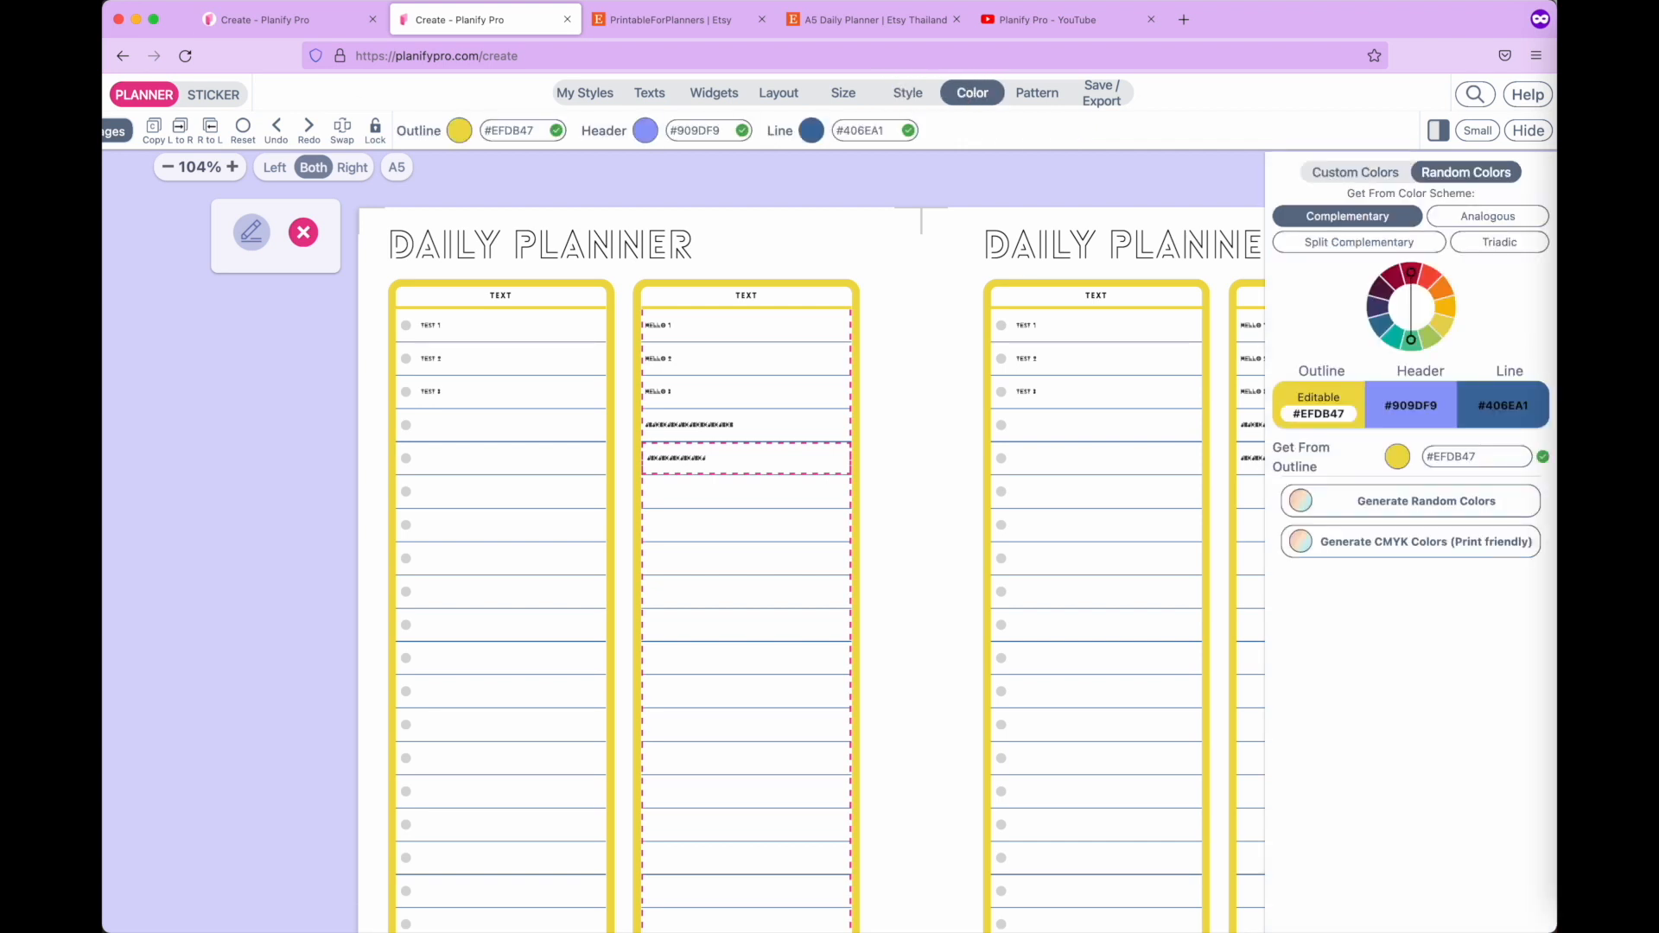
click(307, 19)
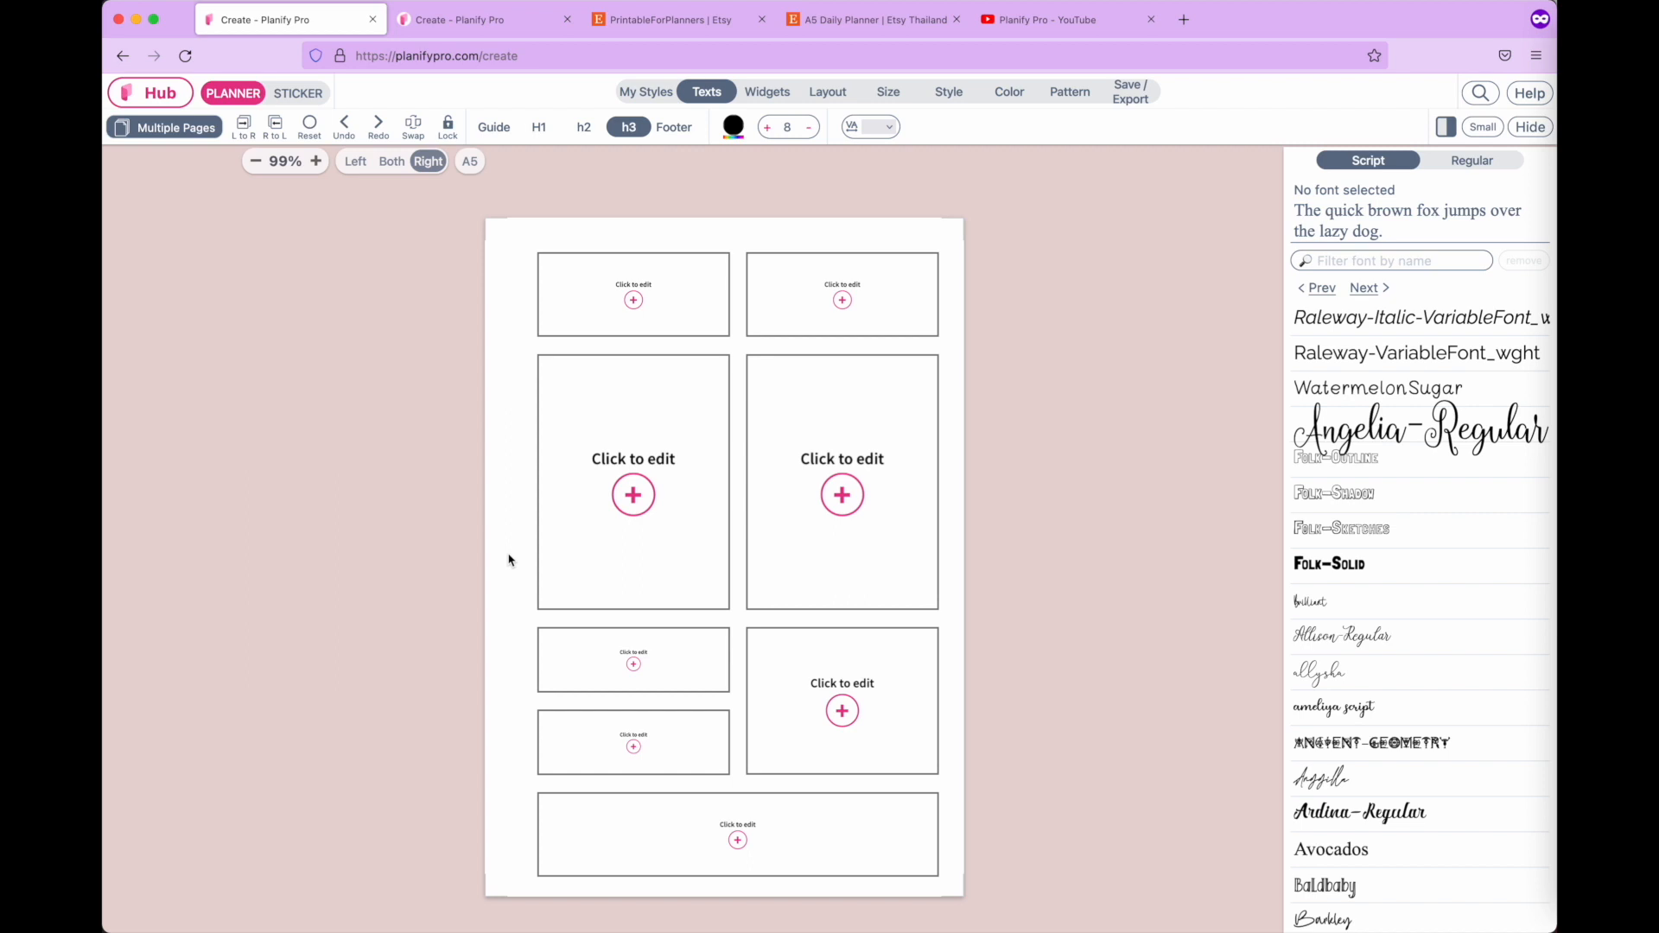
click(1010, 93)
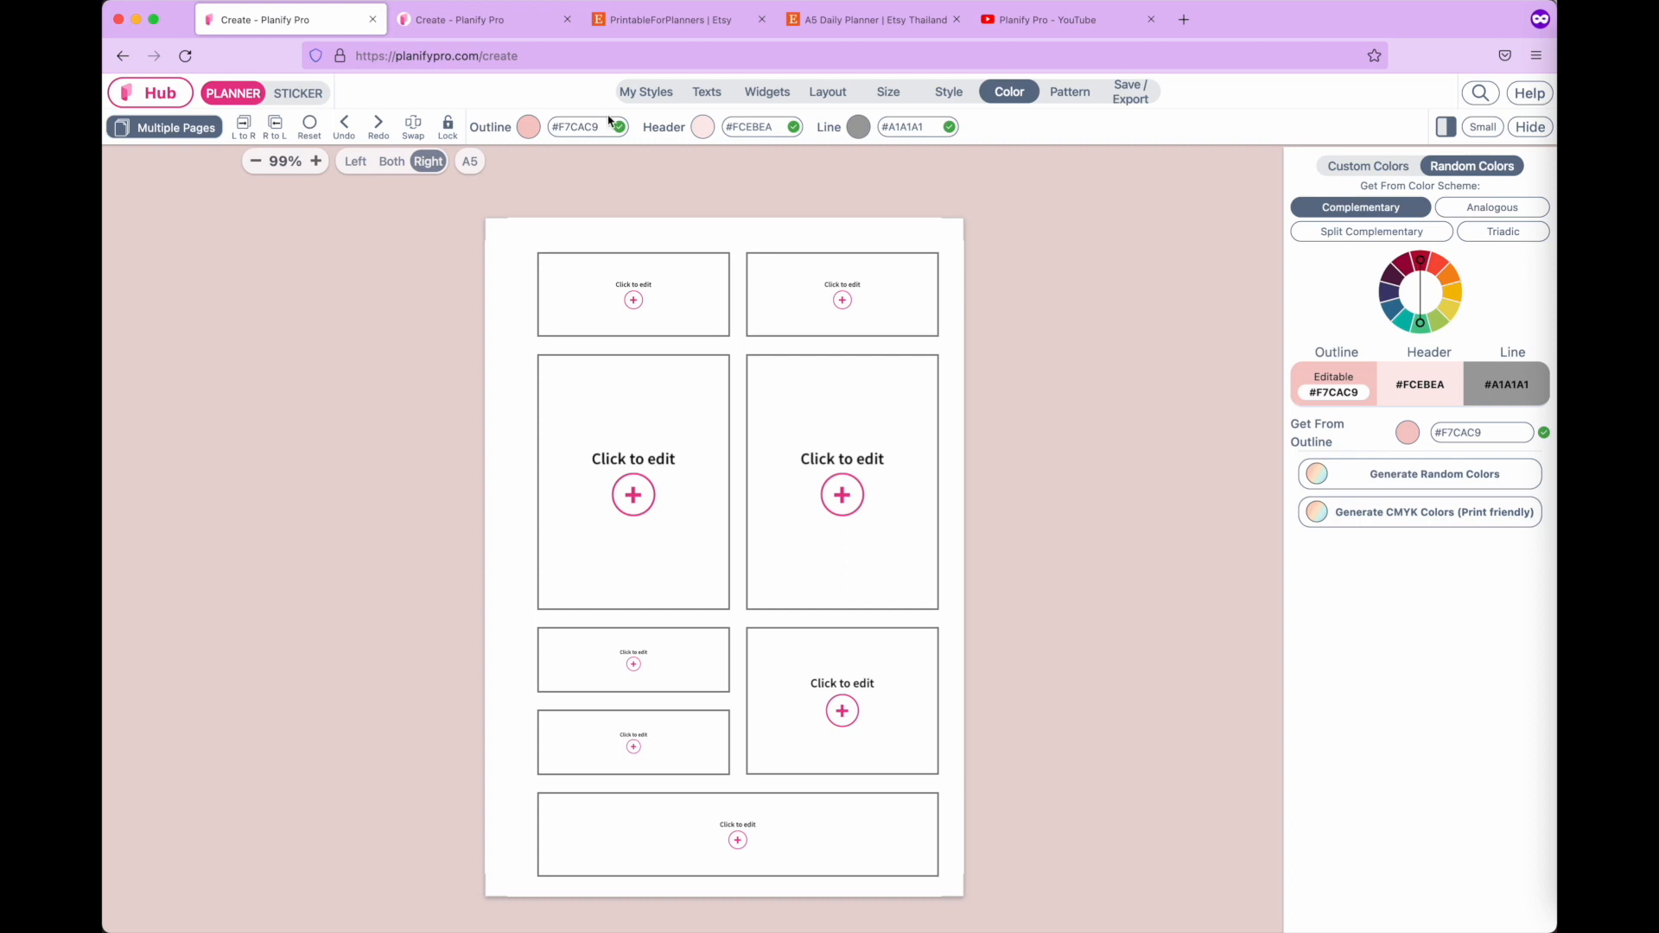
Examine the hex codes of the outline, header and line colors in the blank planner layout.
scroll(609, 120, up, 5)
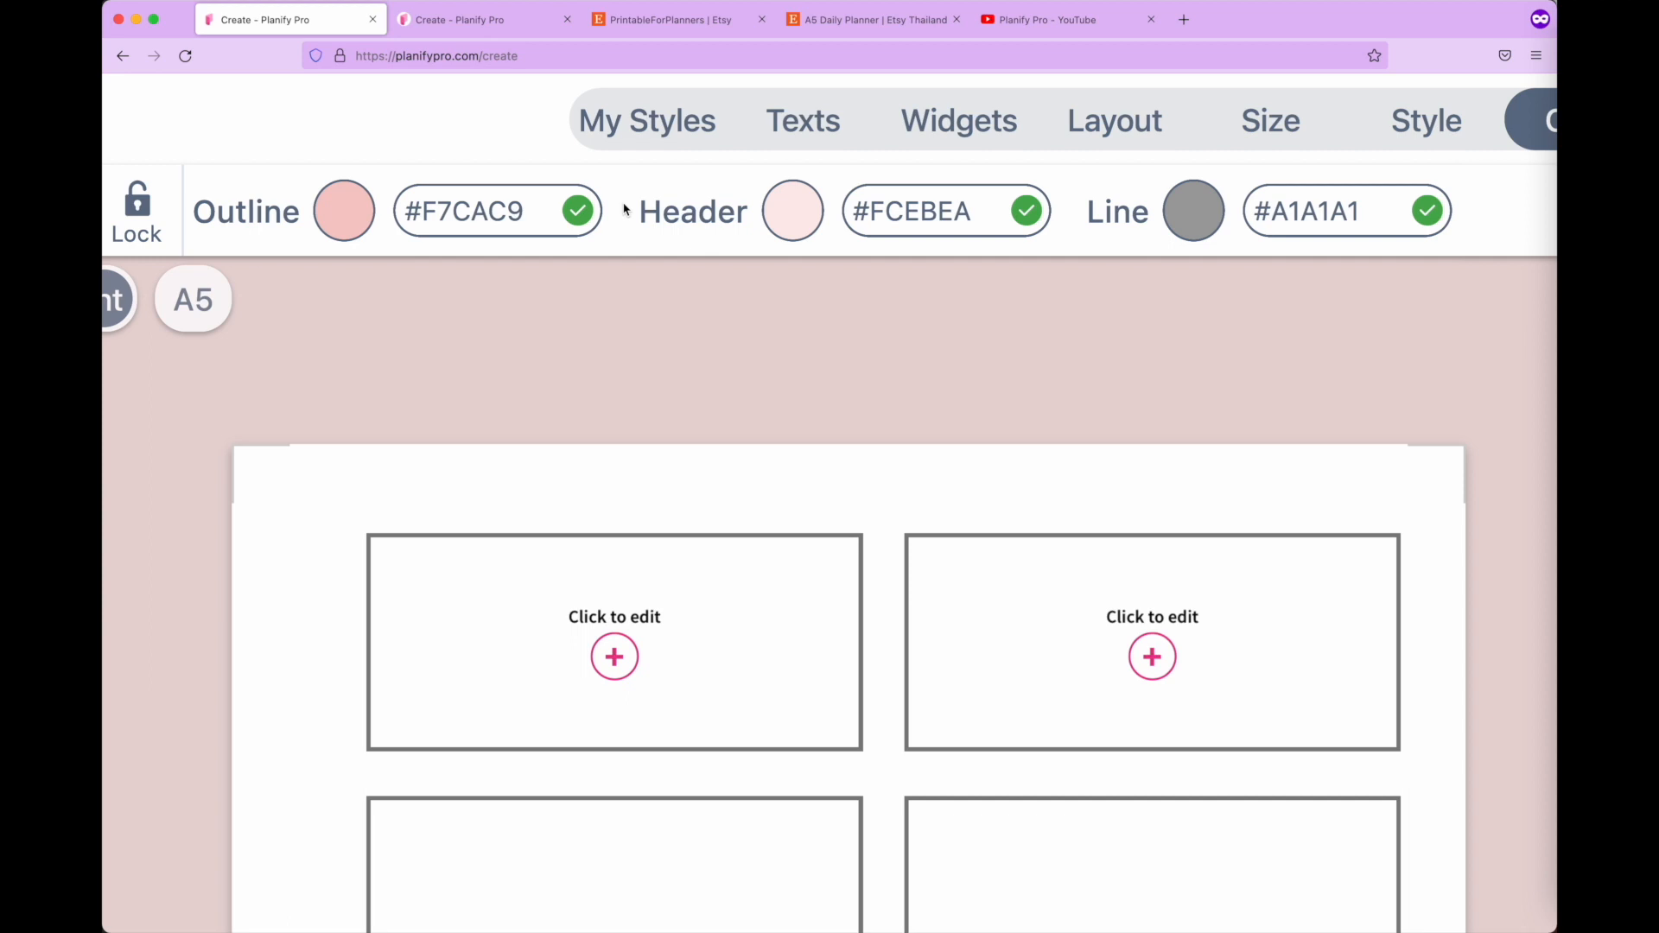
click(537, 214)
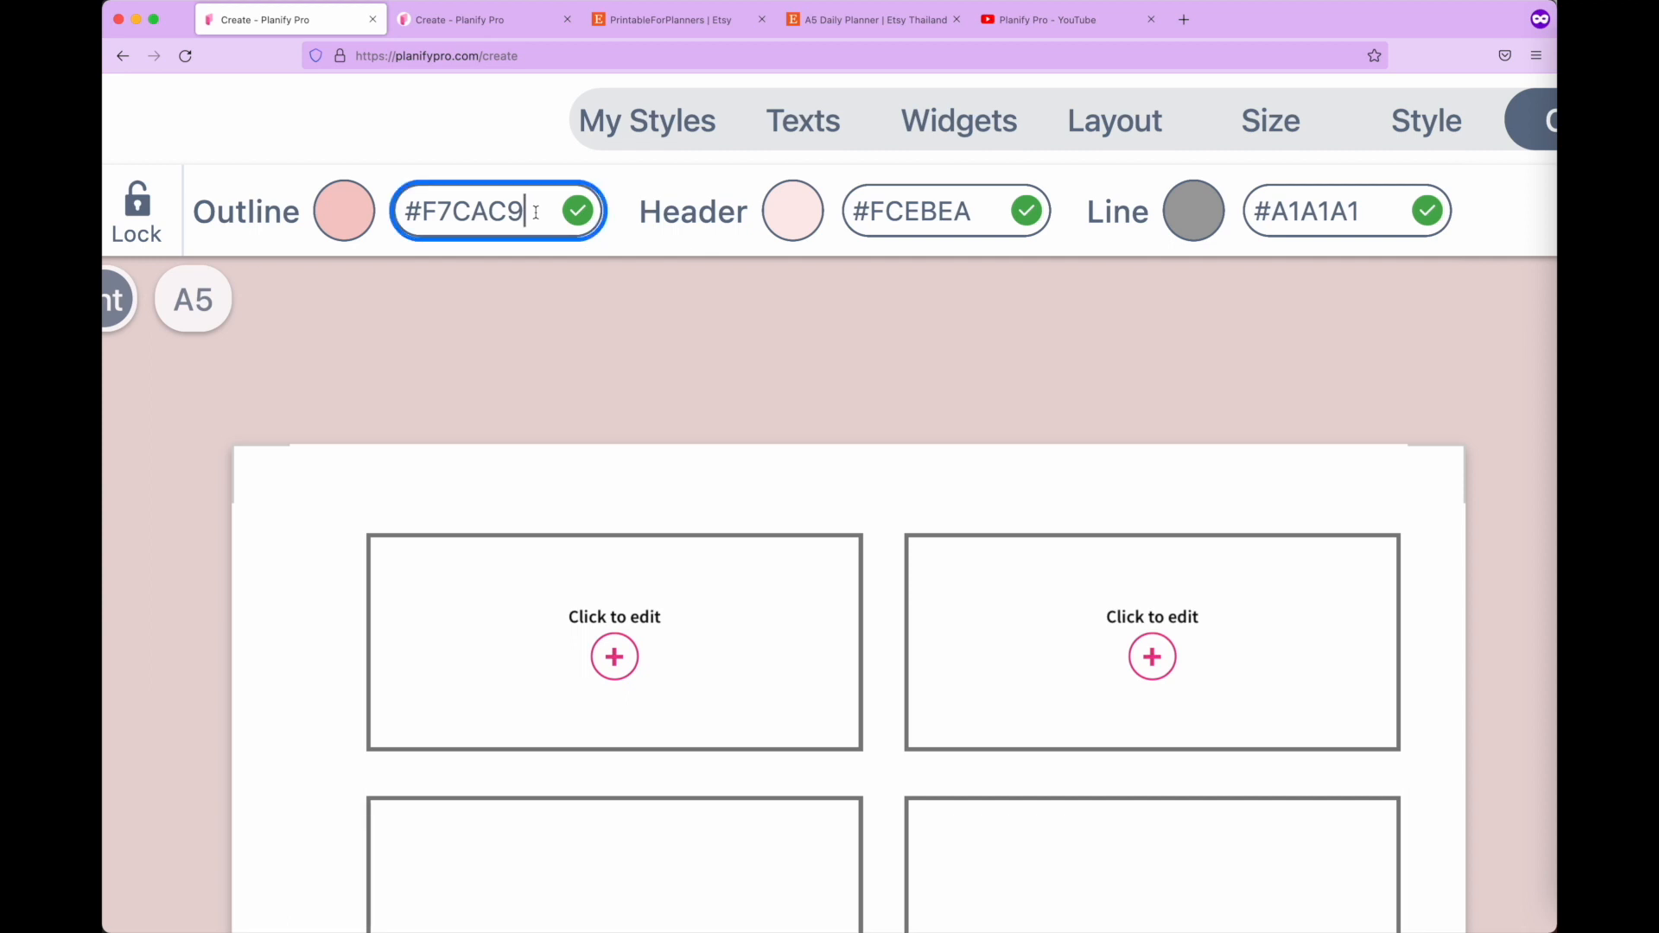
drag(525, 212, 393, 212)
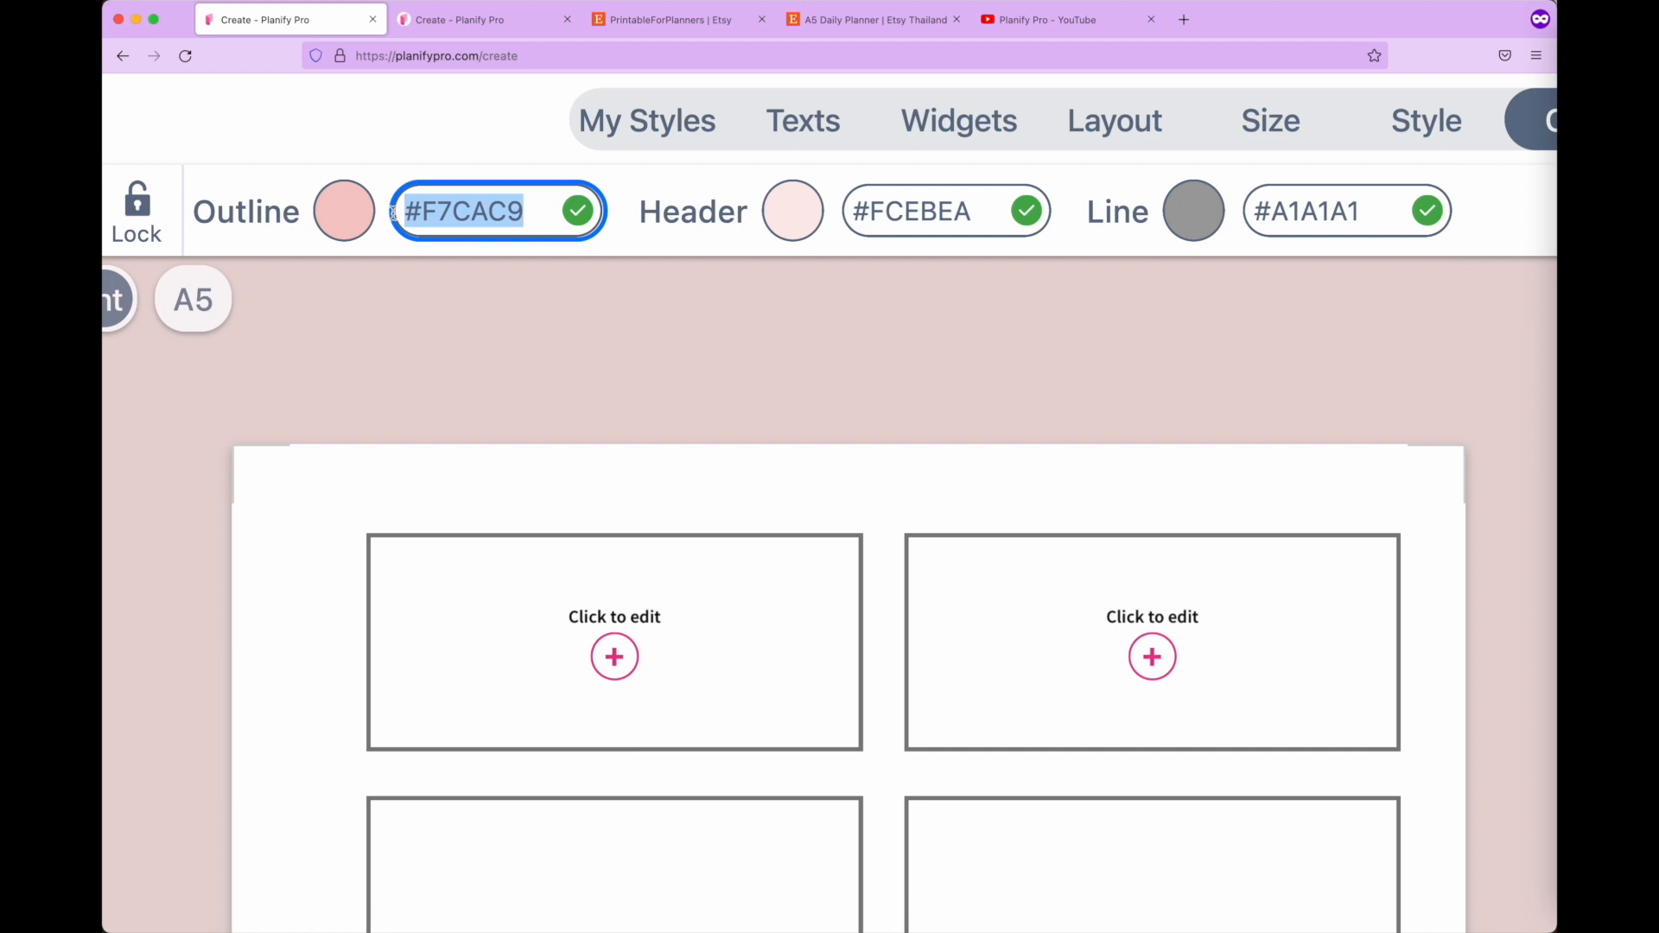
click(428, 215)
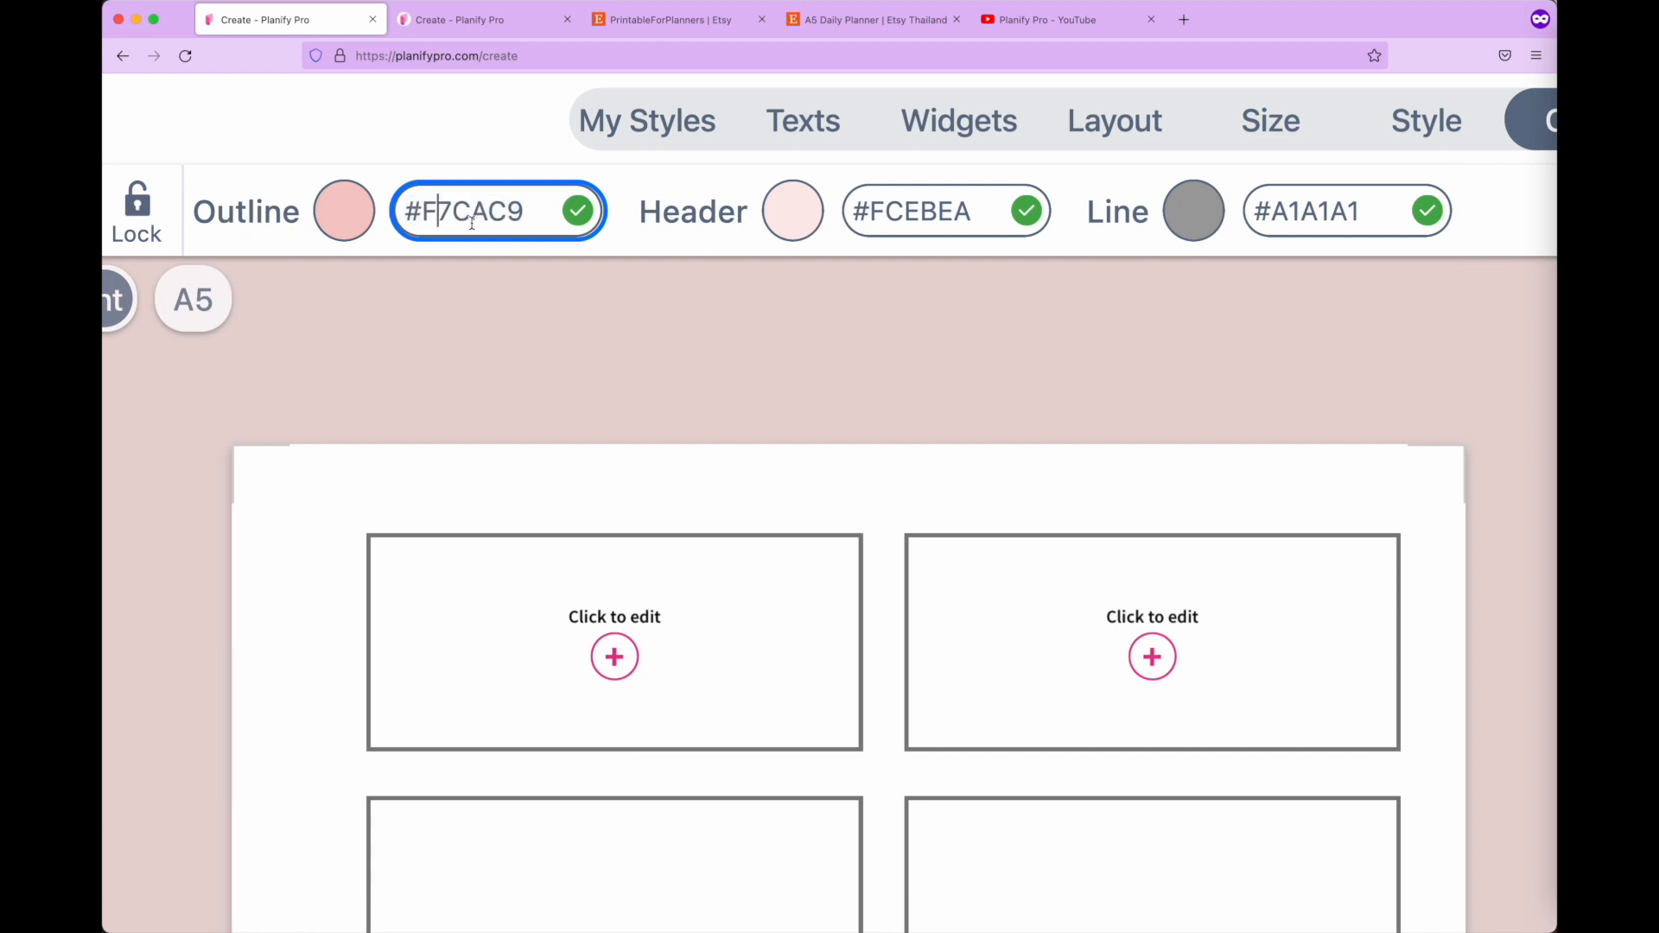
click(967, 215)
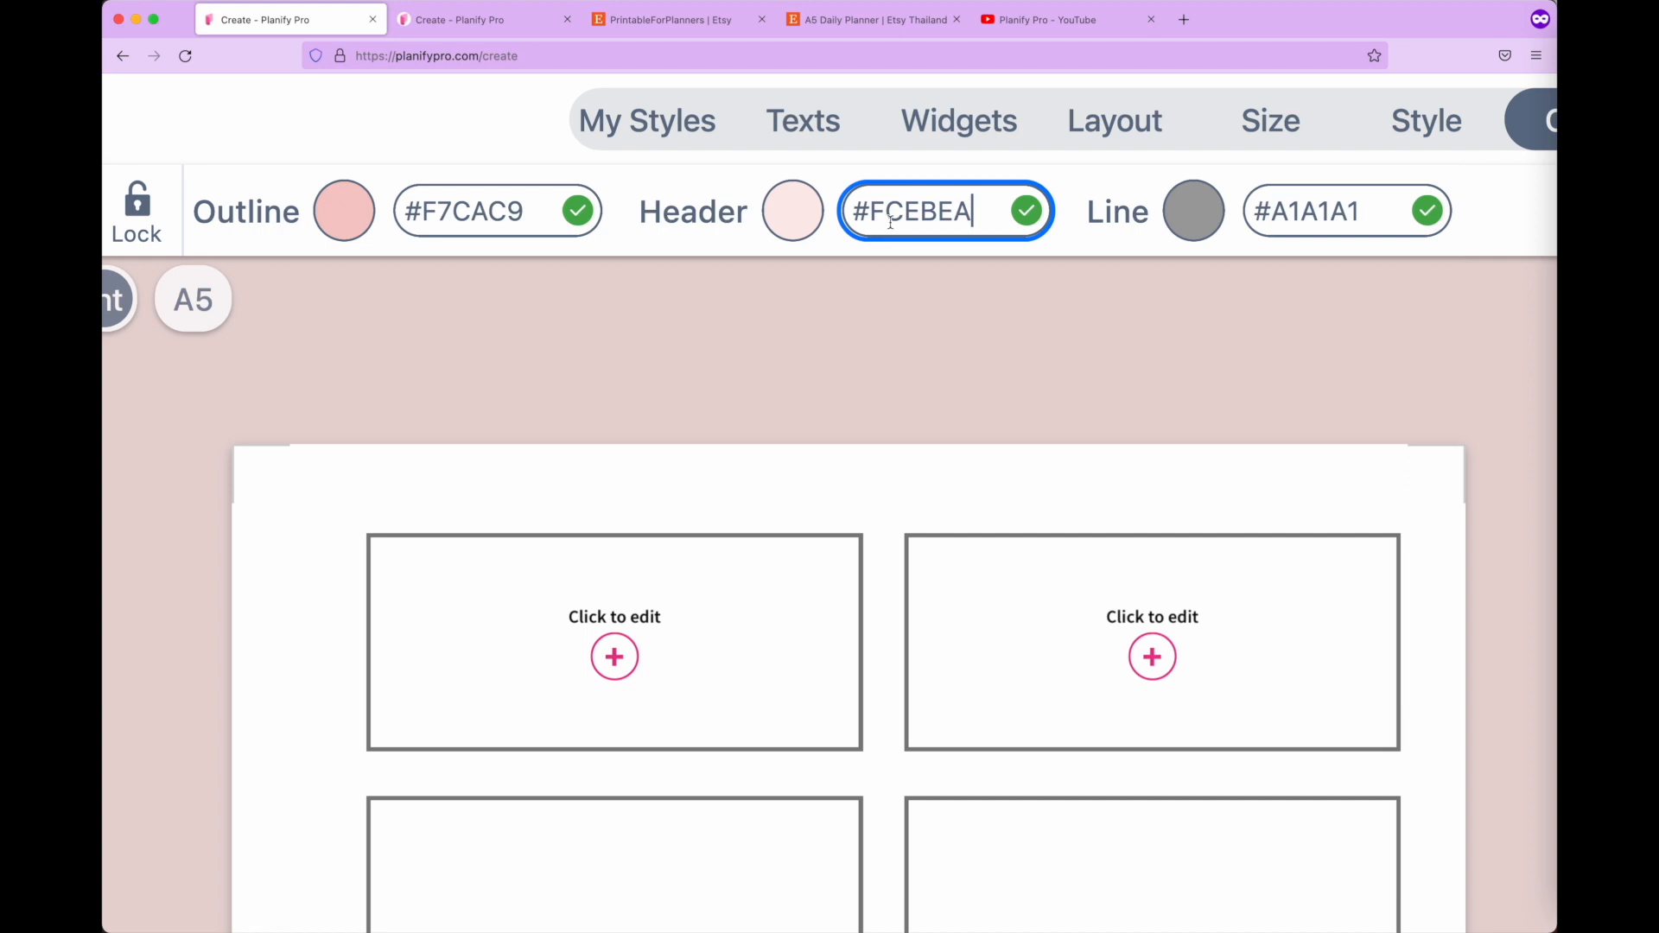
click(973, 216)
click(1375, 215)
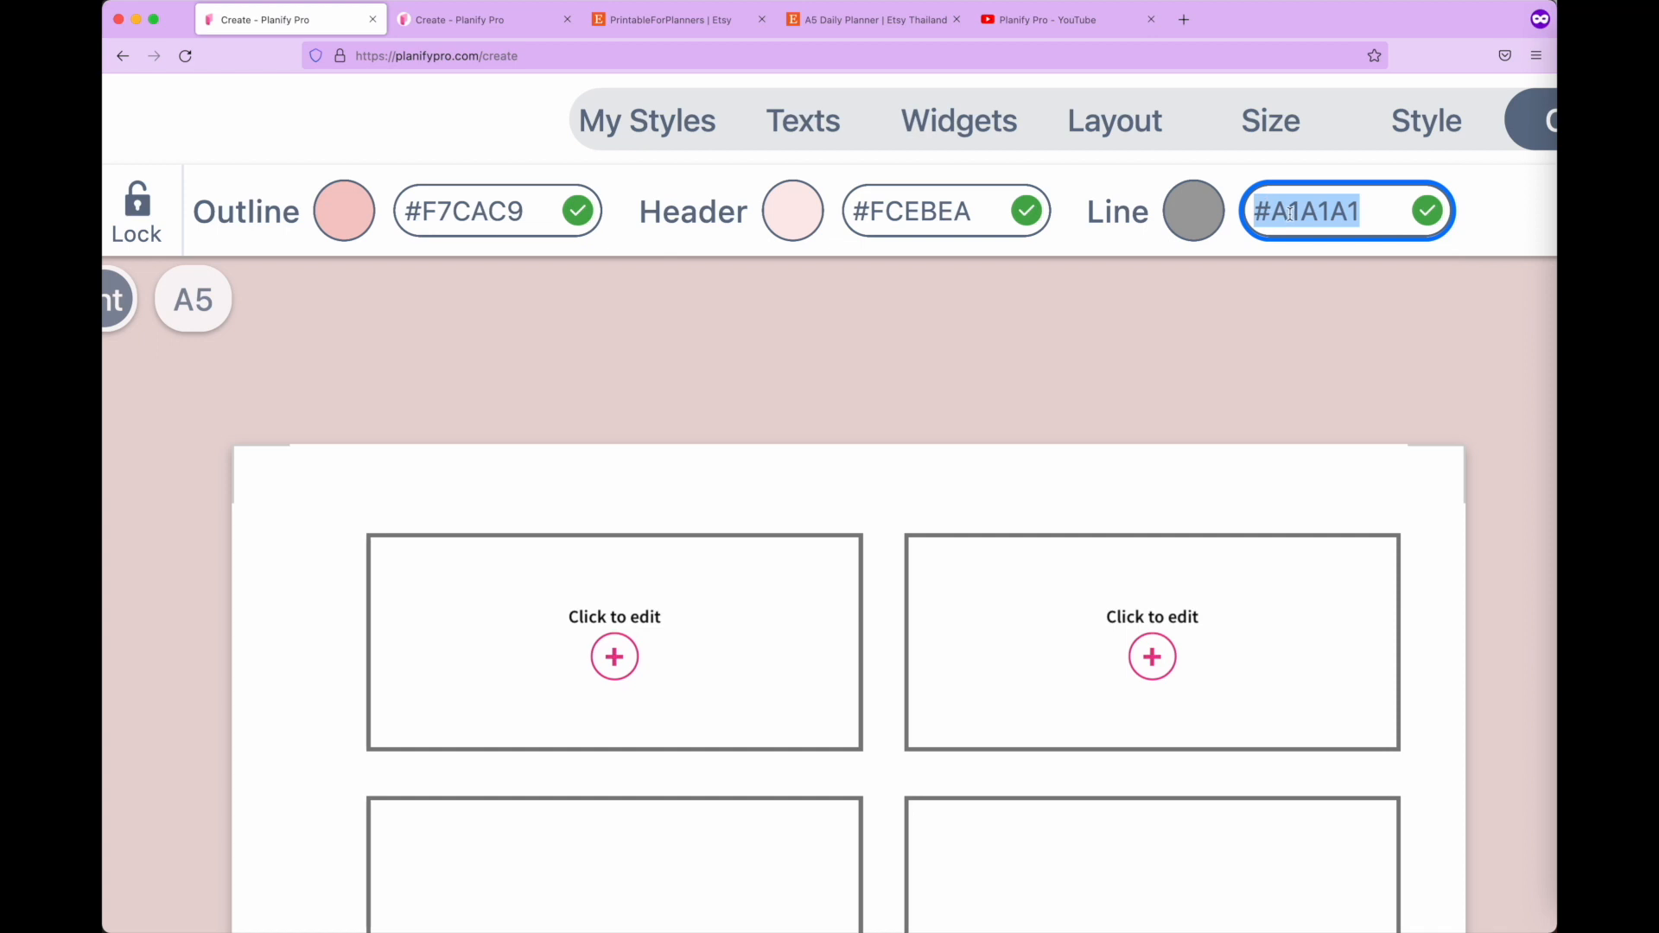
click(1379, 208)
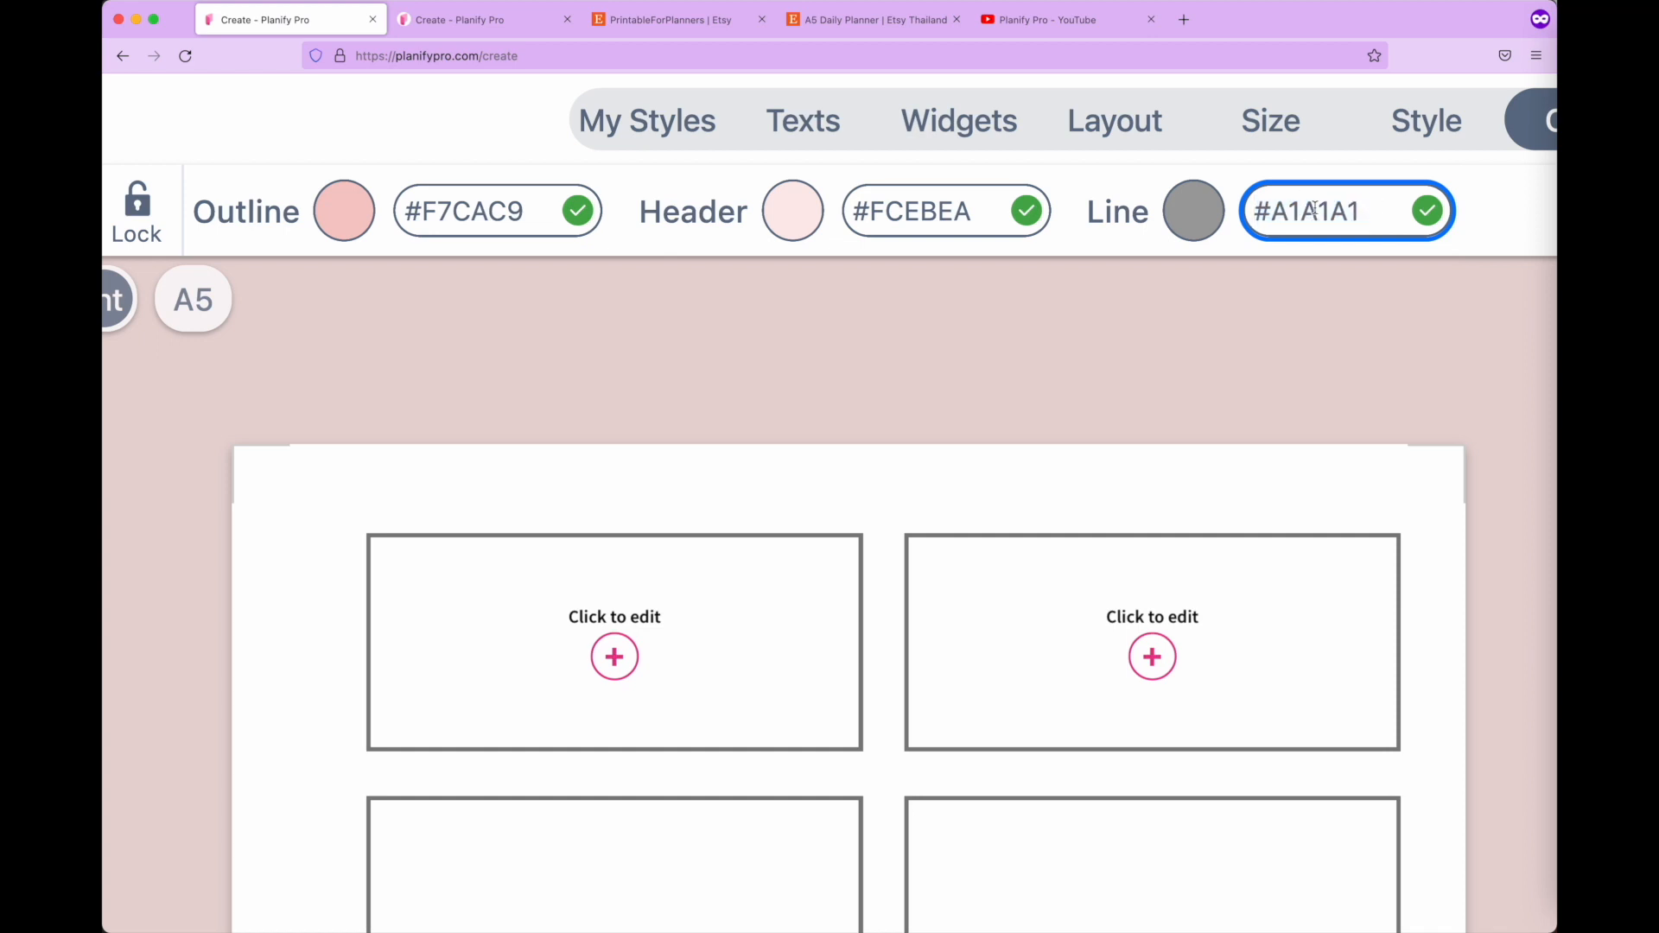
key(super+0)
scroll(575, 705, up, 3)
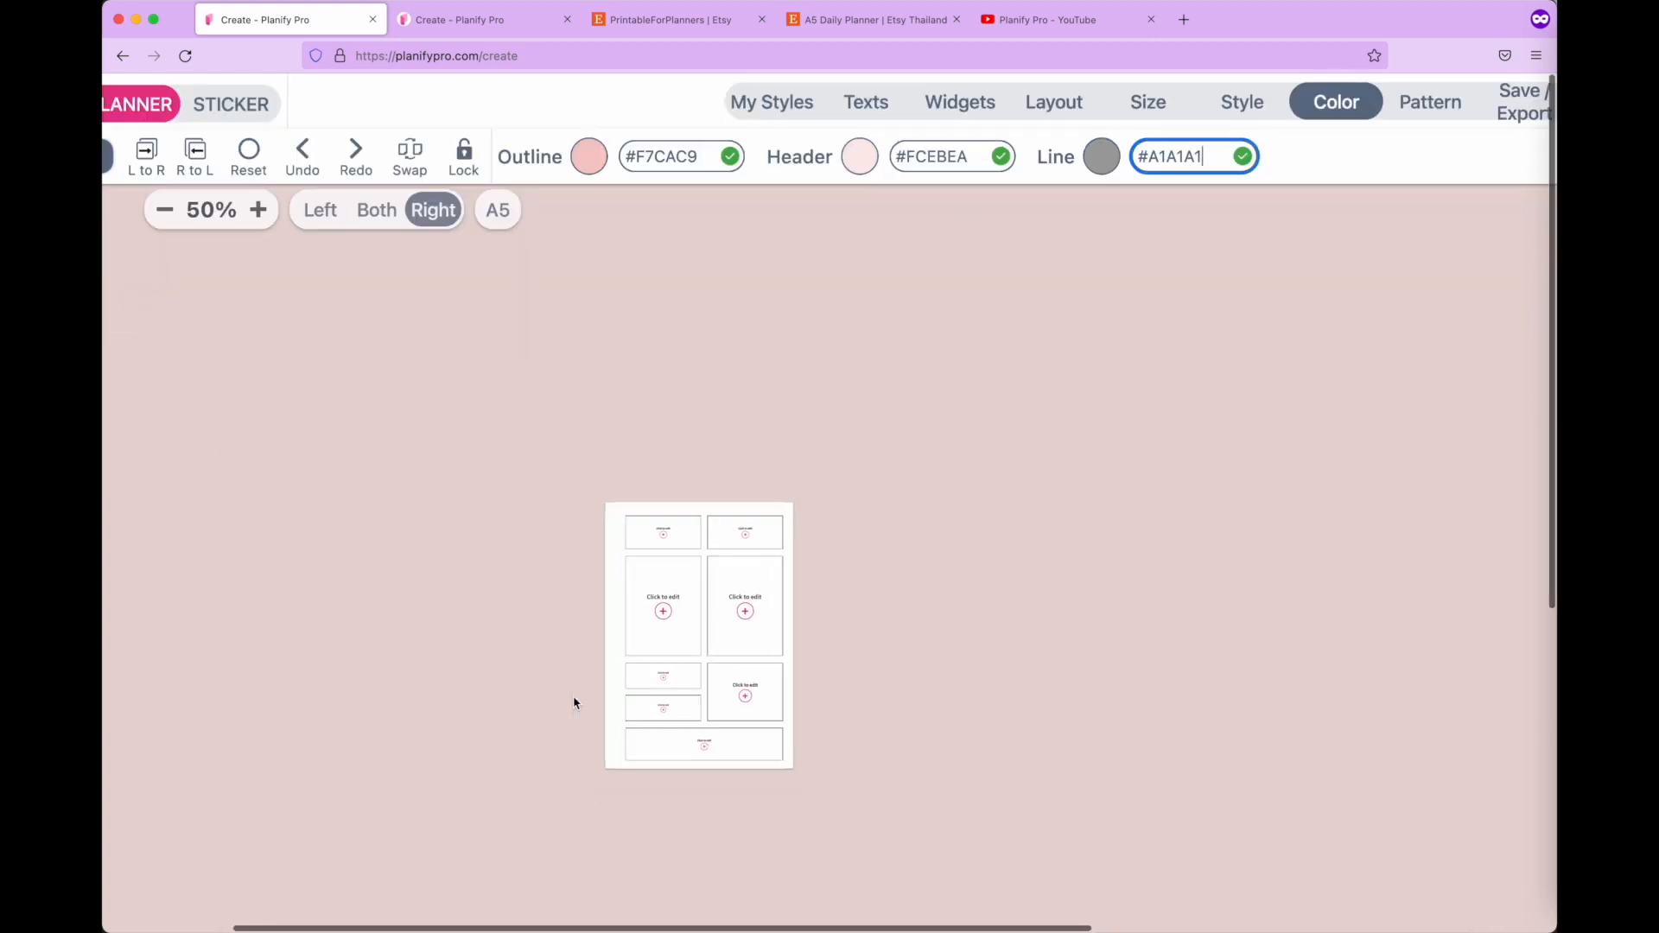
key(super+0)
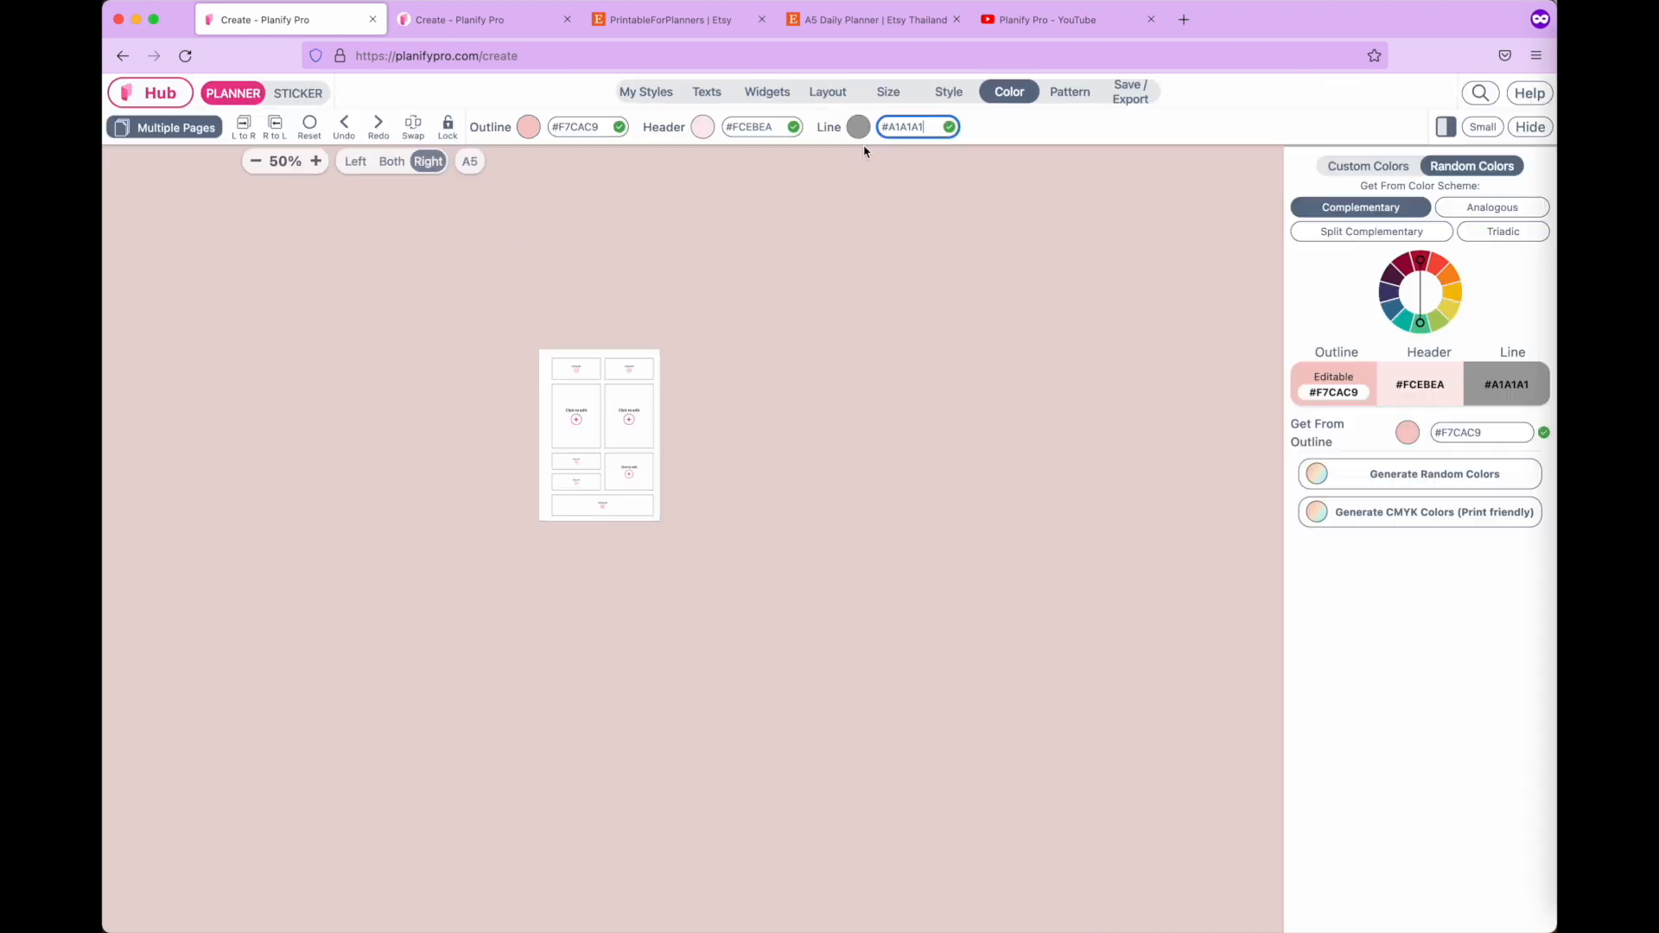
scroll(602, 503, up, 5)
Check the widget styling in the reference planner image and apply the Minimal style to all widgets of the blank layout.
scroll(602, 503, down, 3)
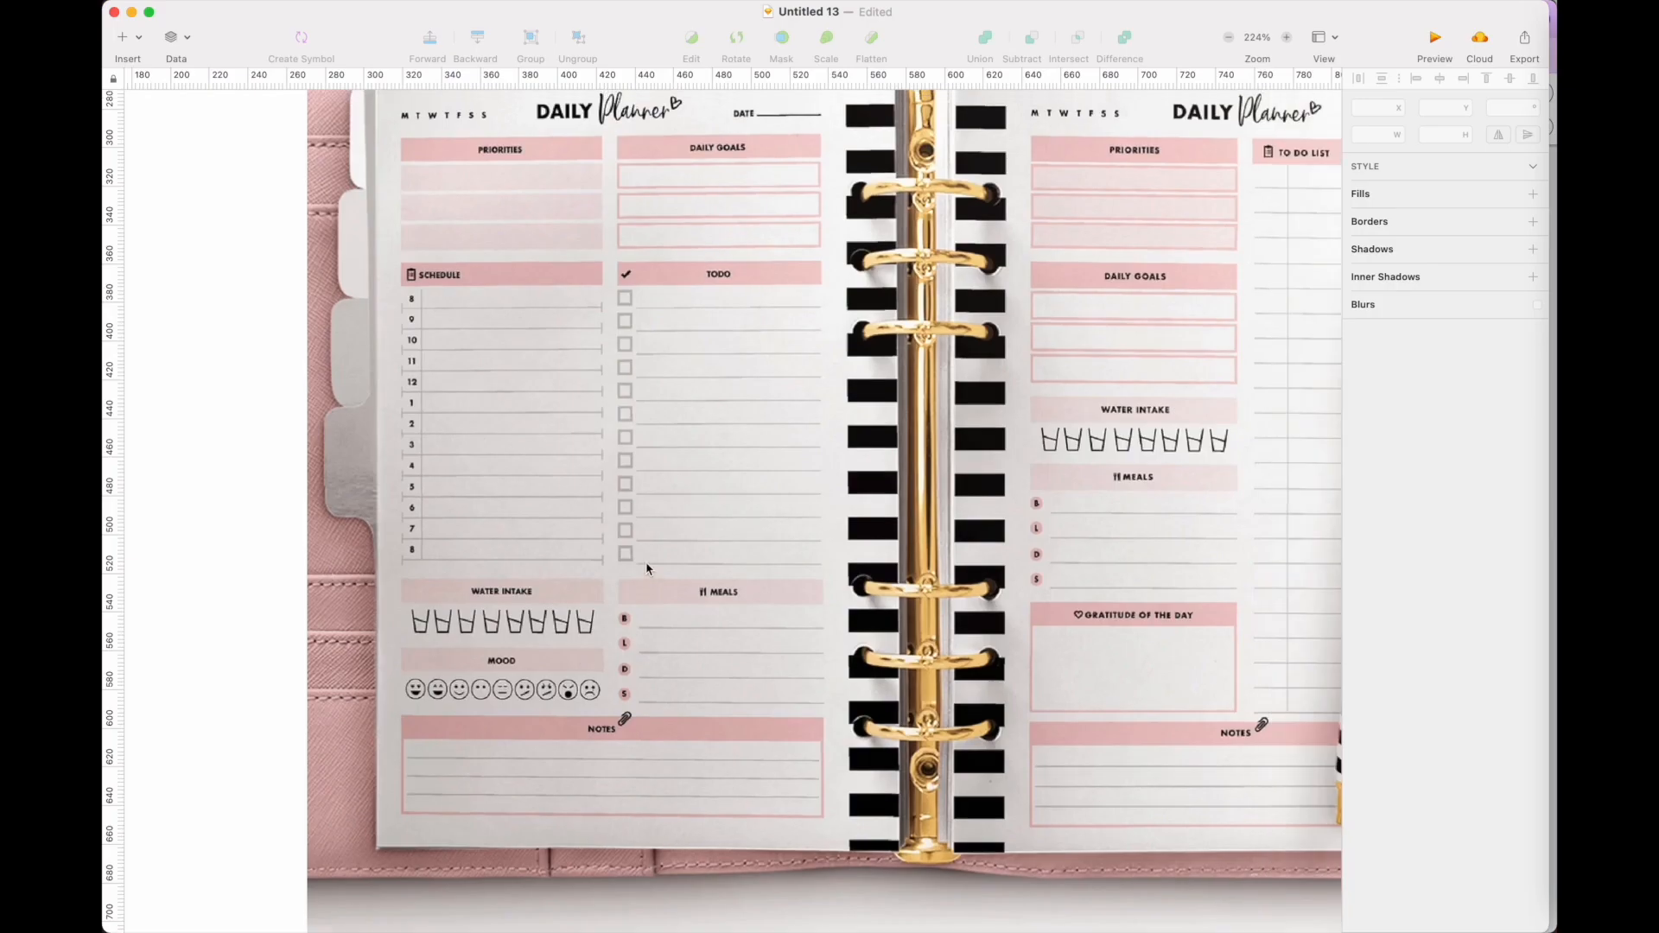
scroll(634, 609, up, 3)
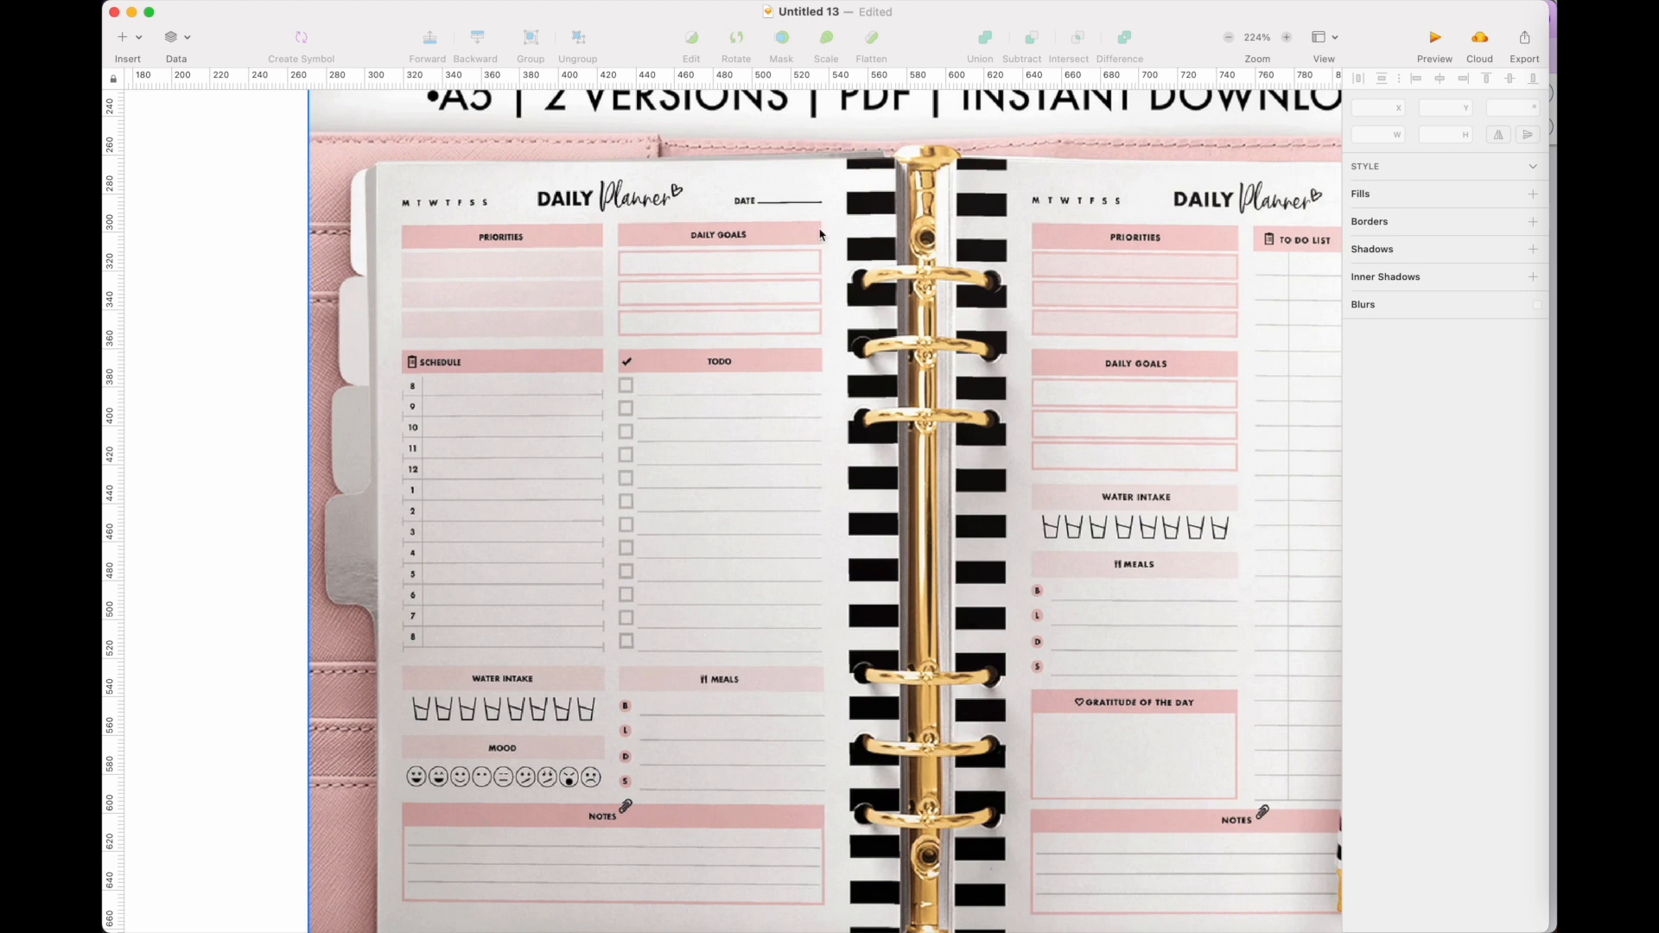
key(ctrl+Up)
click(452, 783)
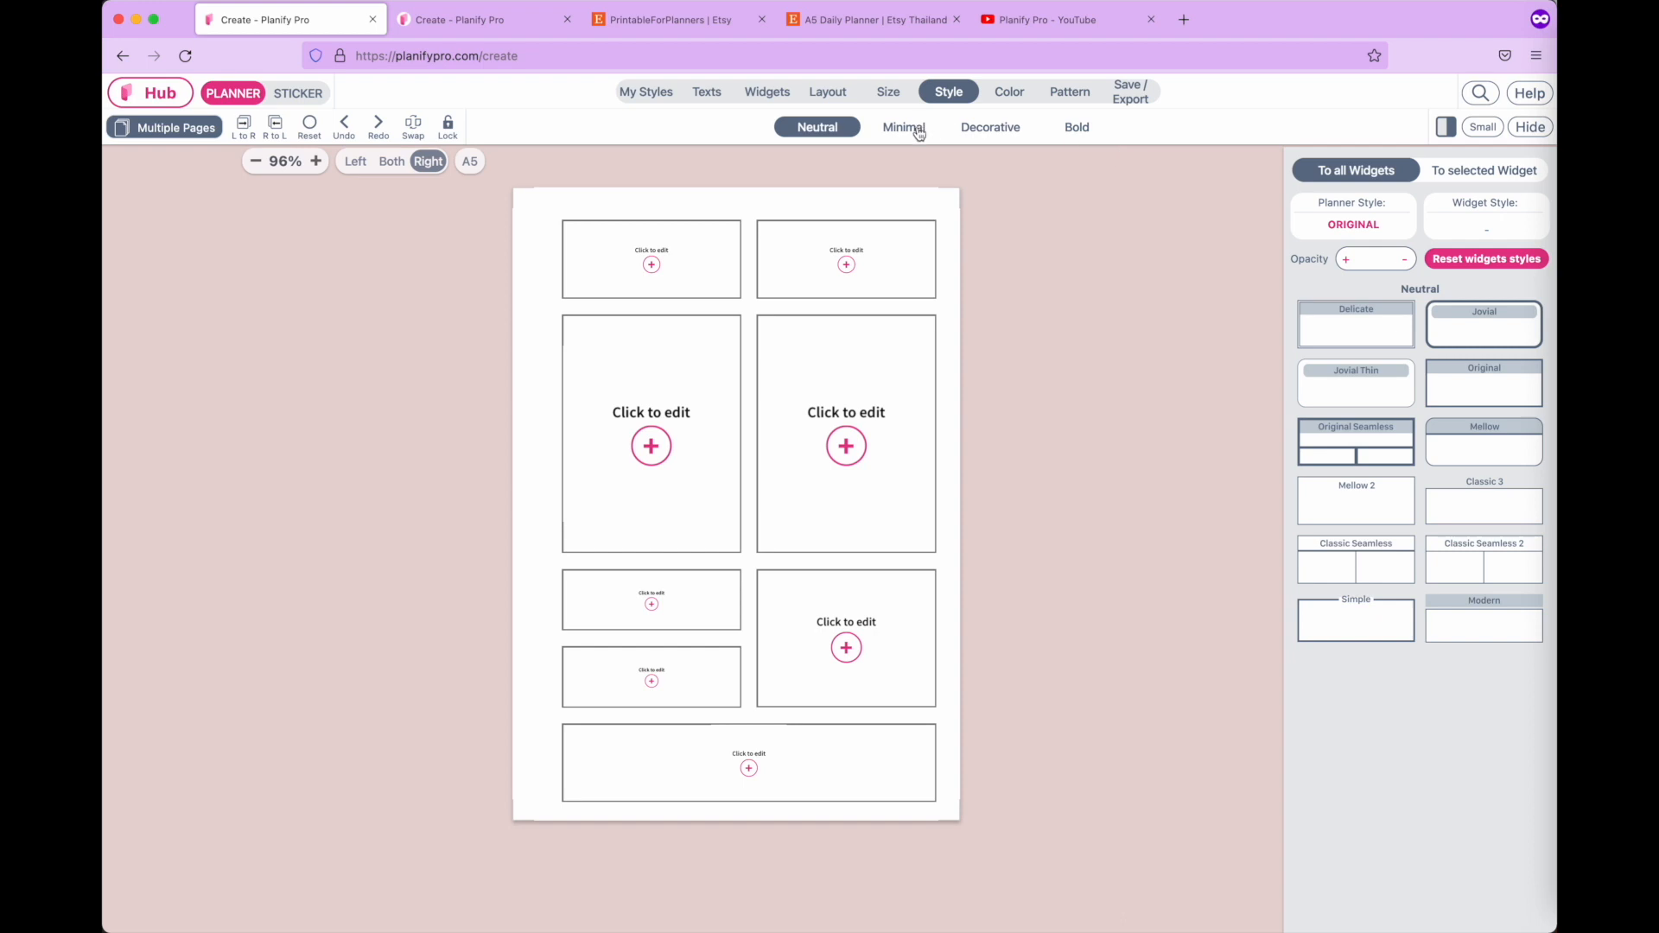
click(919, 133)
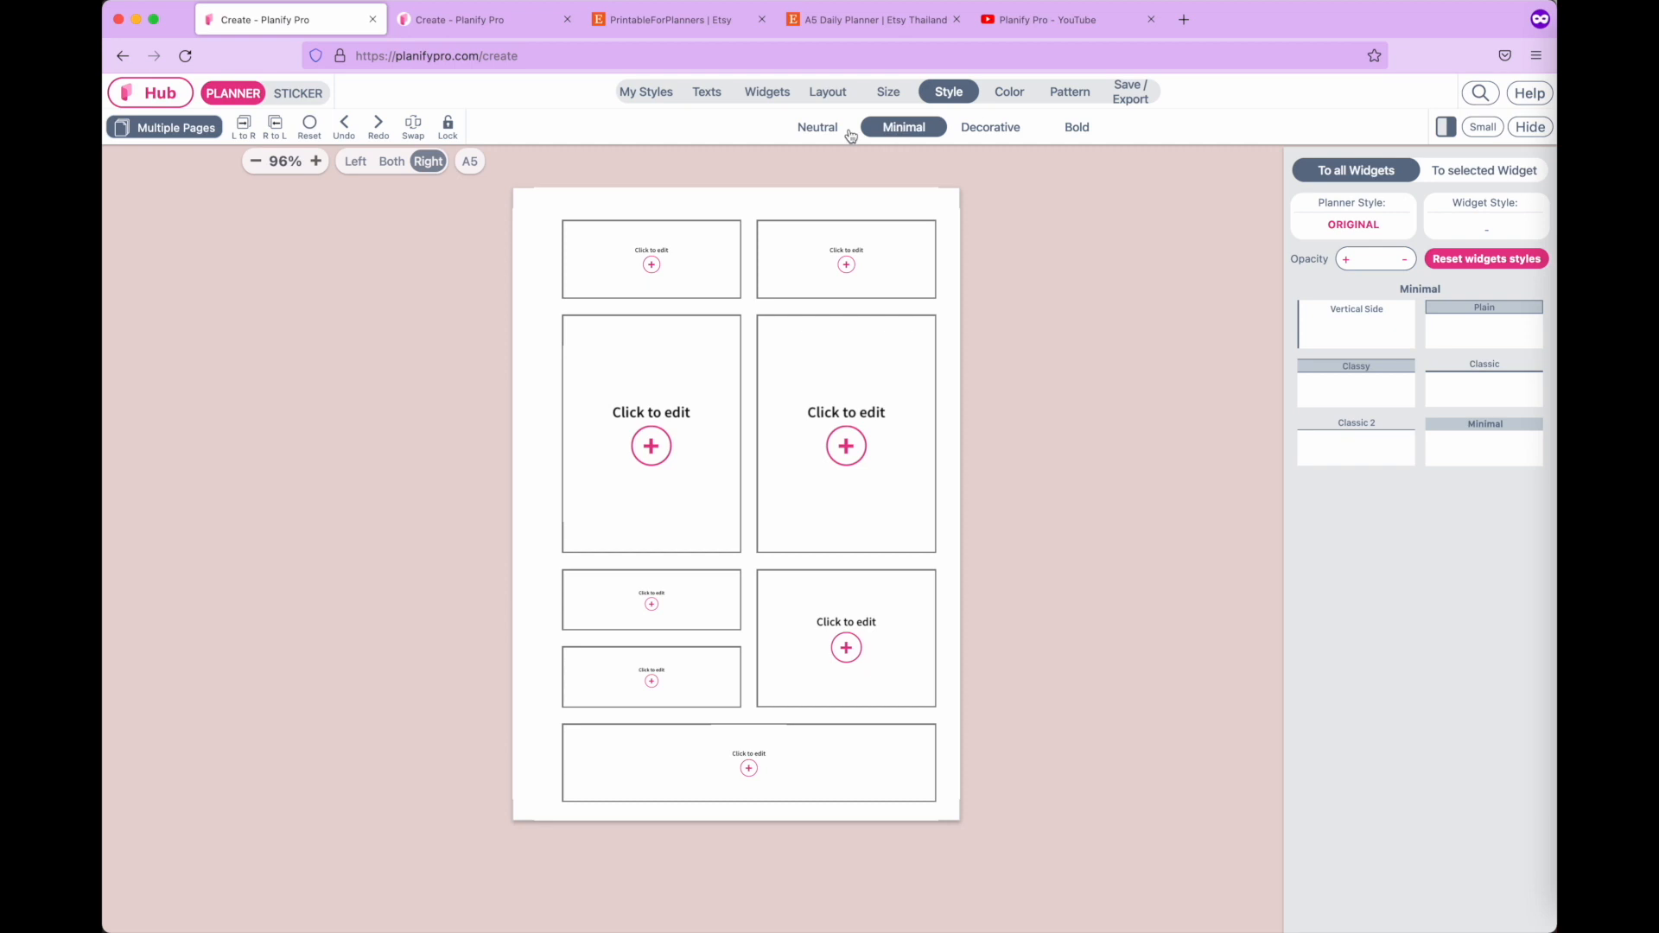
click(1487, 442)
click(1484, 445)
Set the h2 text font to the regular font Cedric-Regular.
click(705, 102)
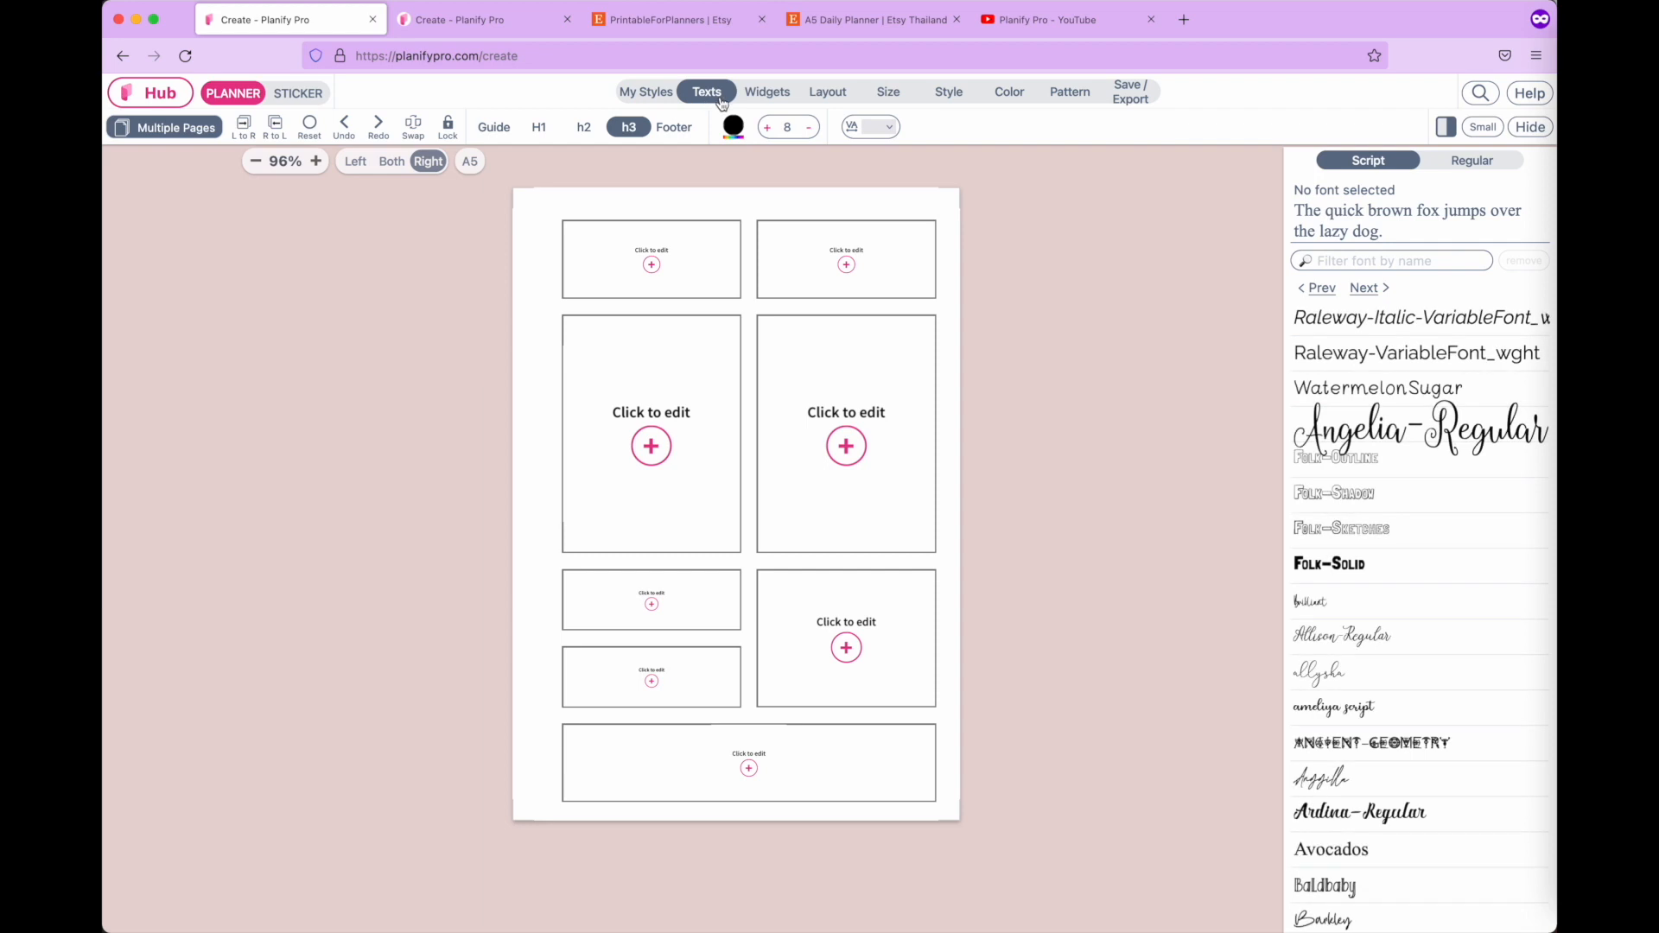
click(586, 134)
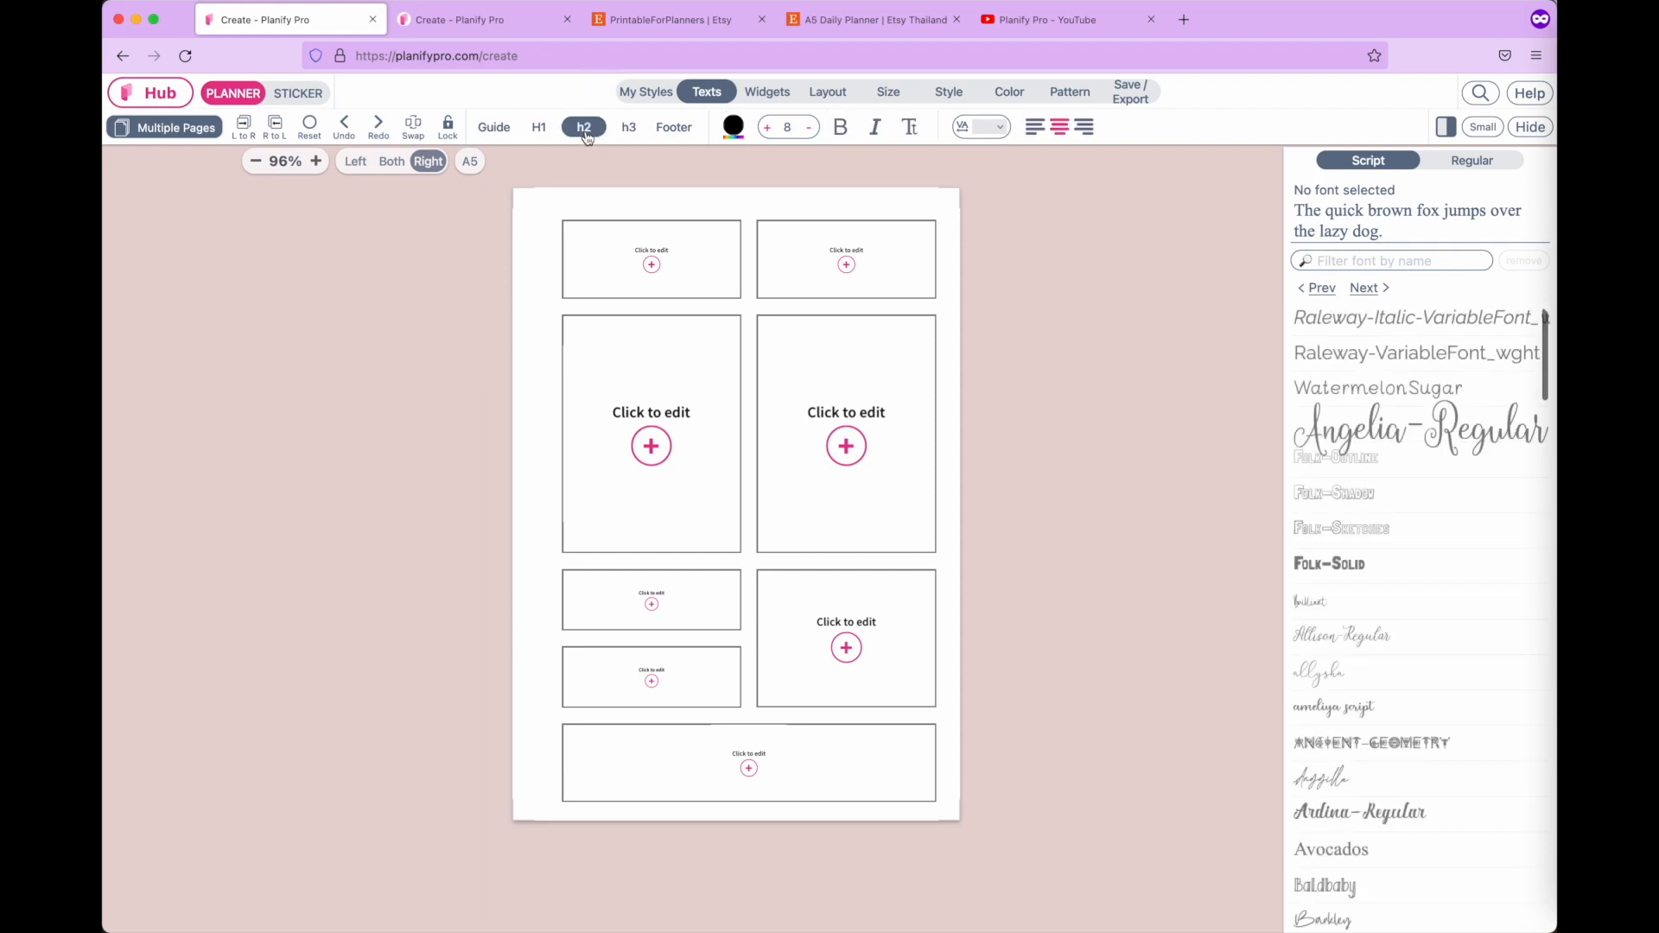
click(1481, 166)
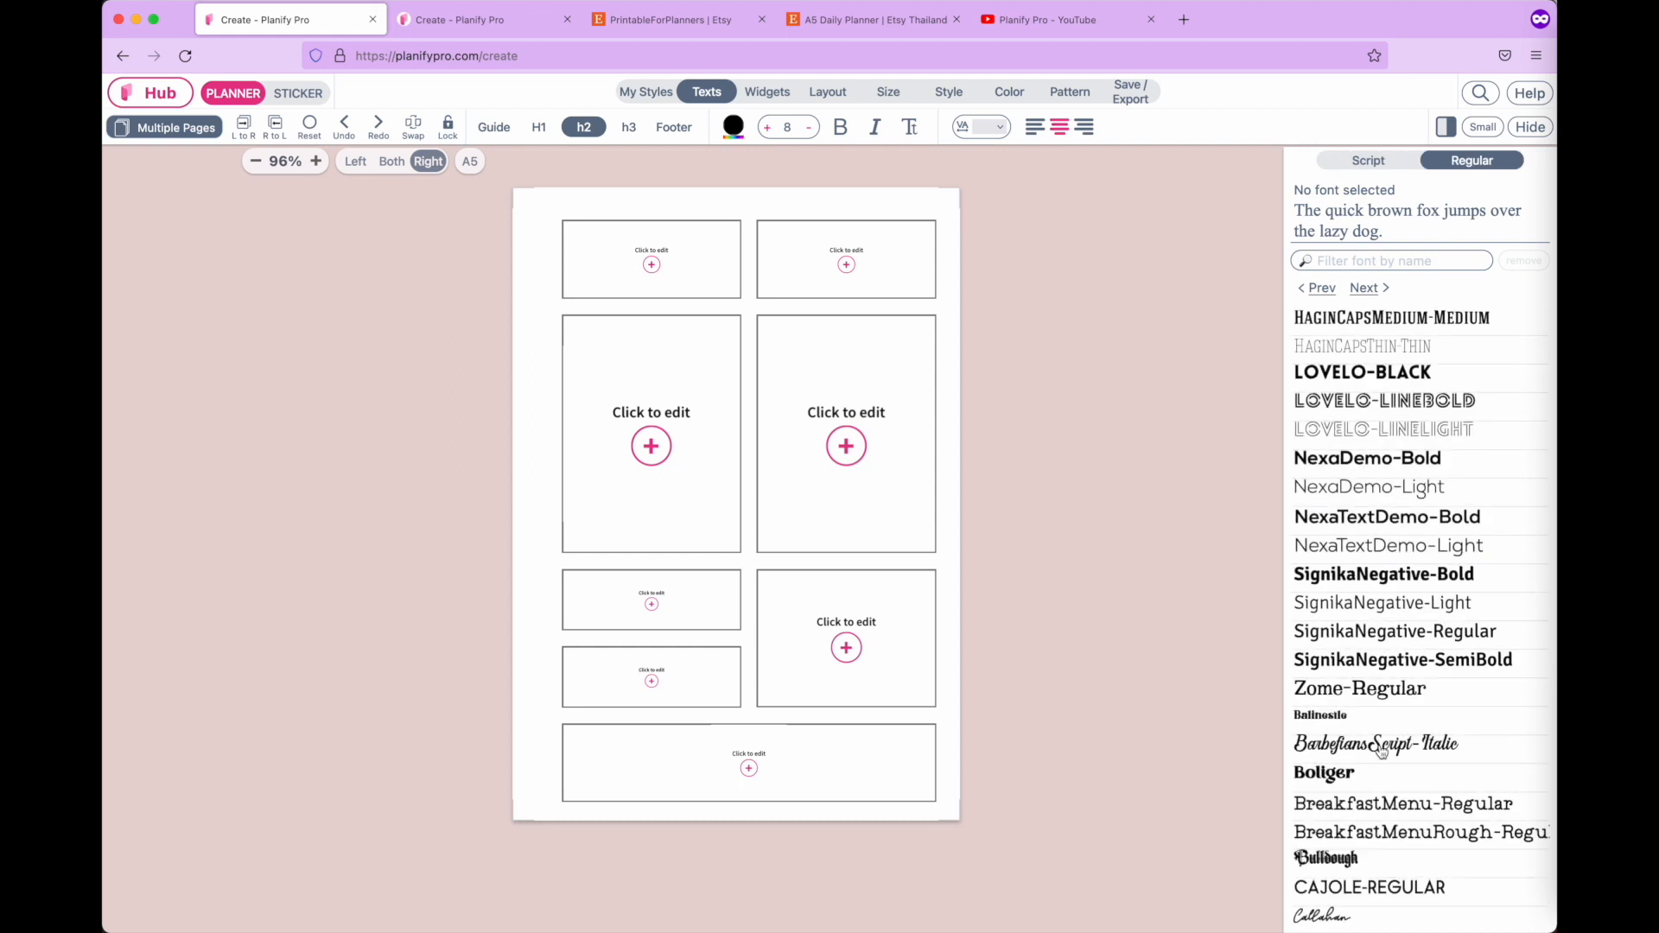
scroll(1382, 752, down, 5)
scroll(1382, 752, up, 3)
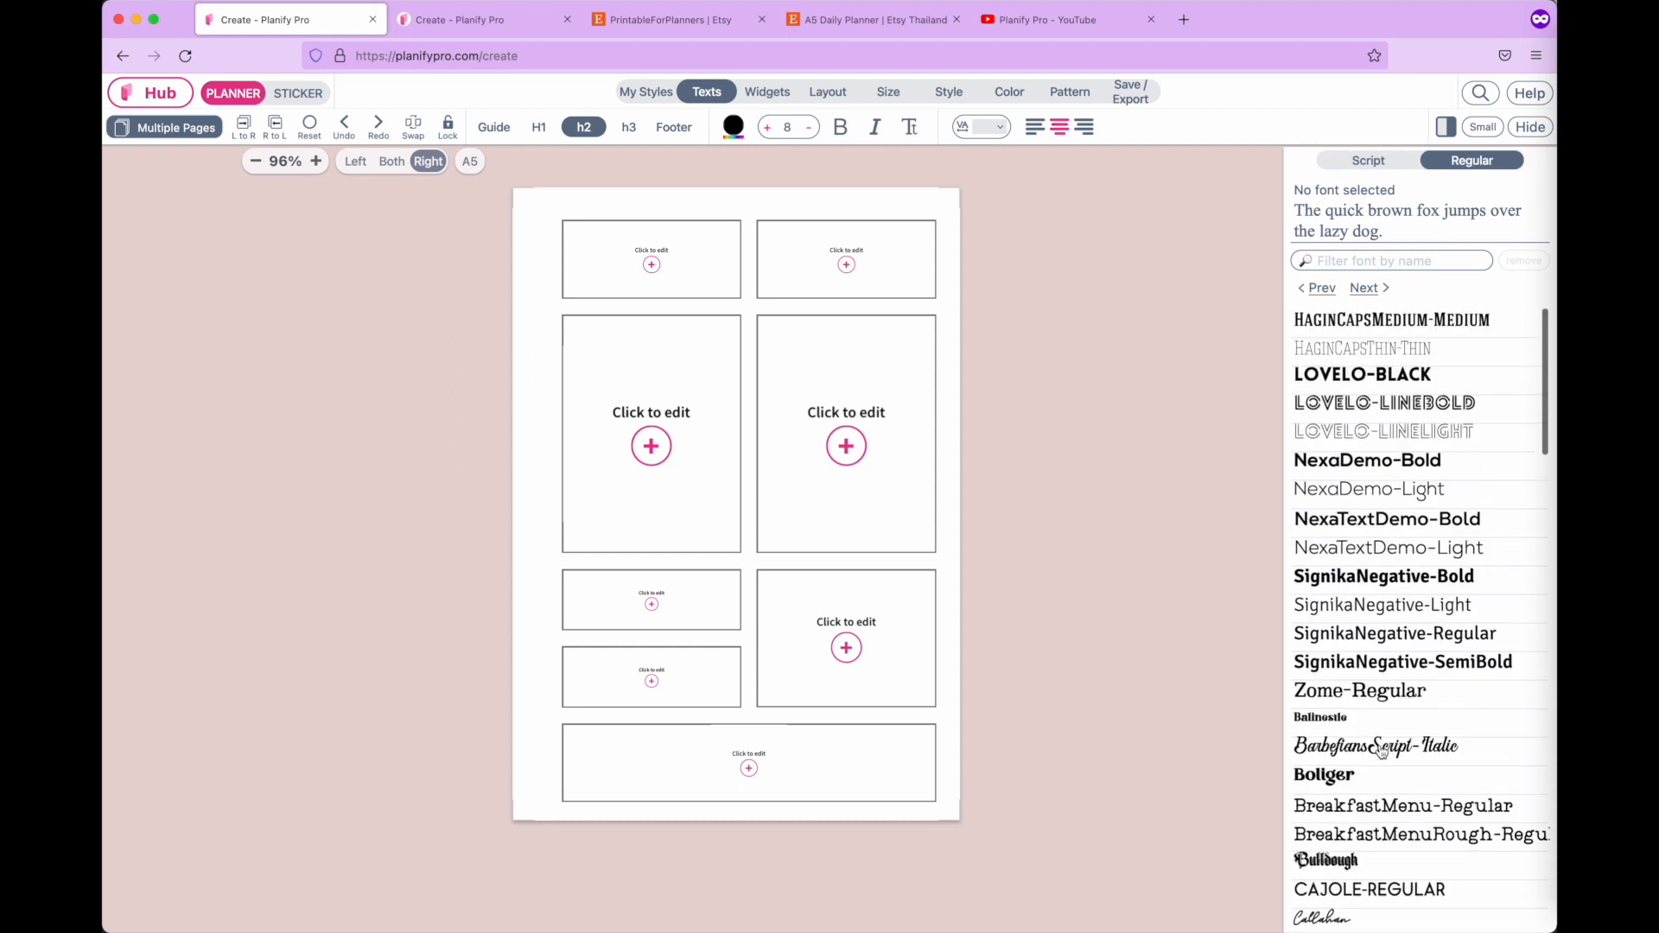
scroll(1382, 752, down, 7)
scroll(1382, 752, down, 5)
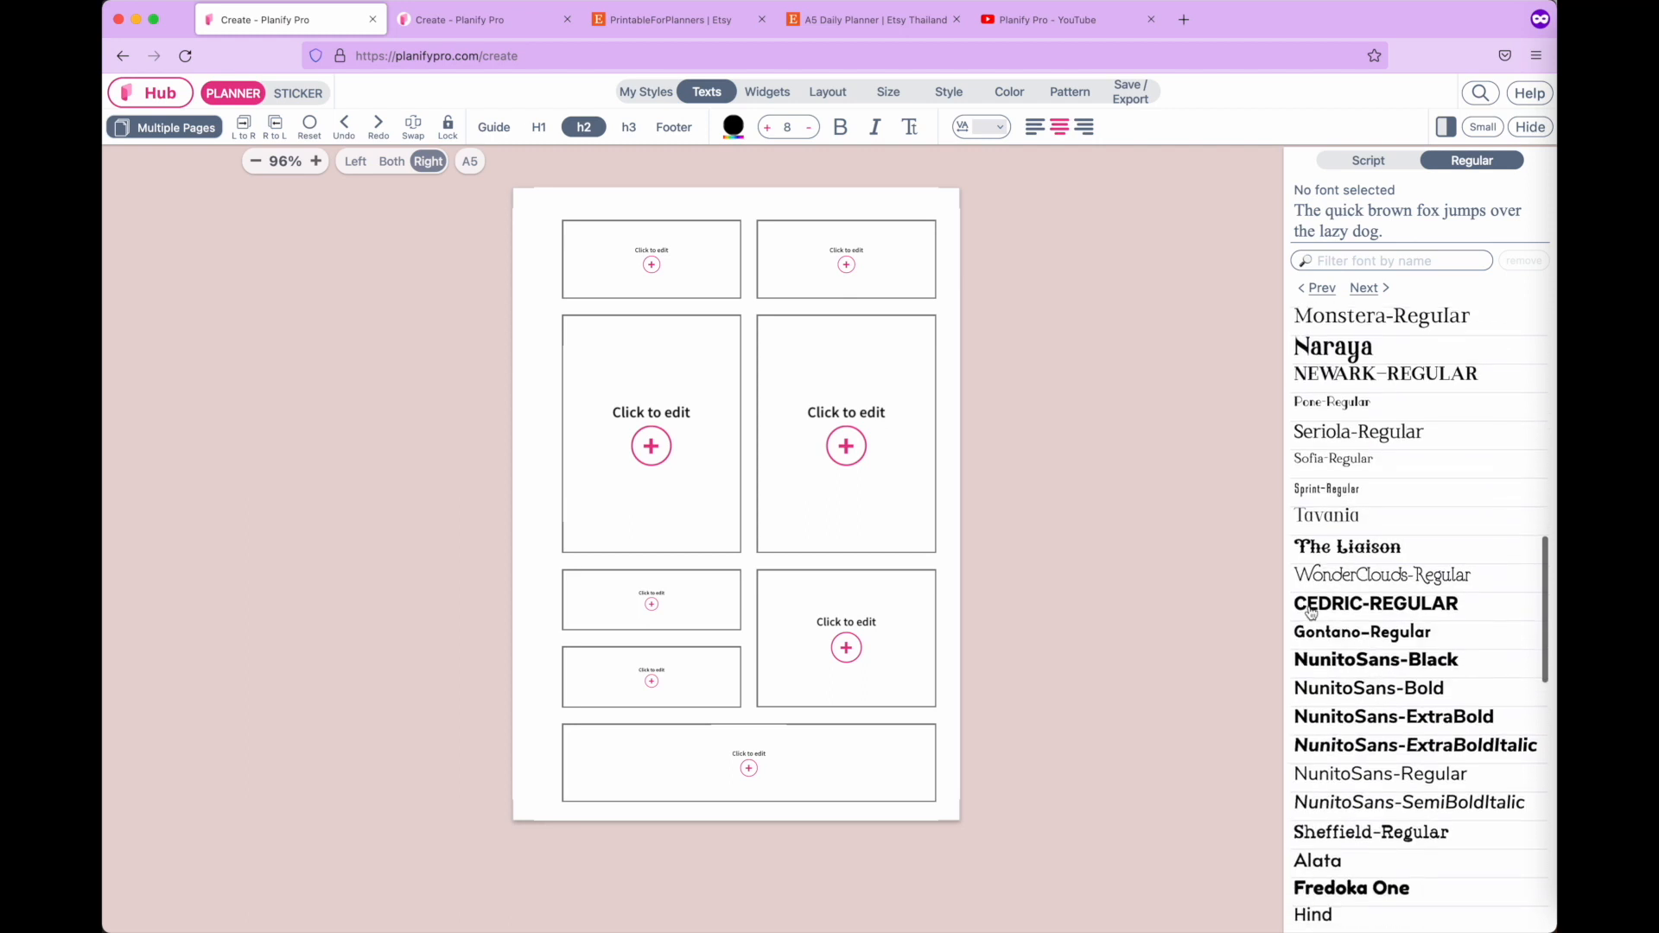
click(1339, 608)
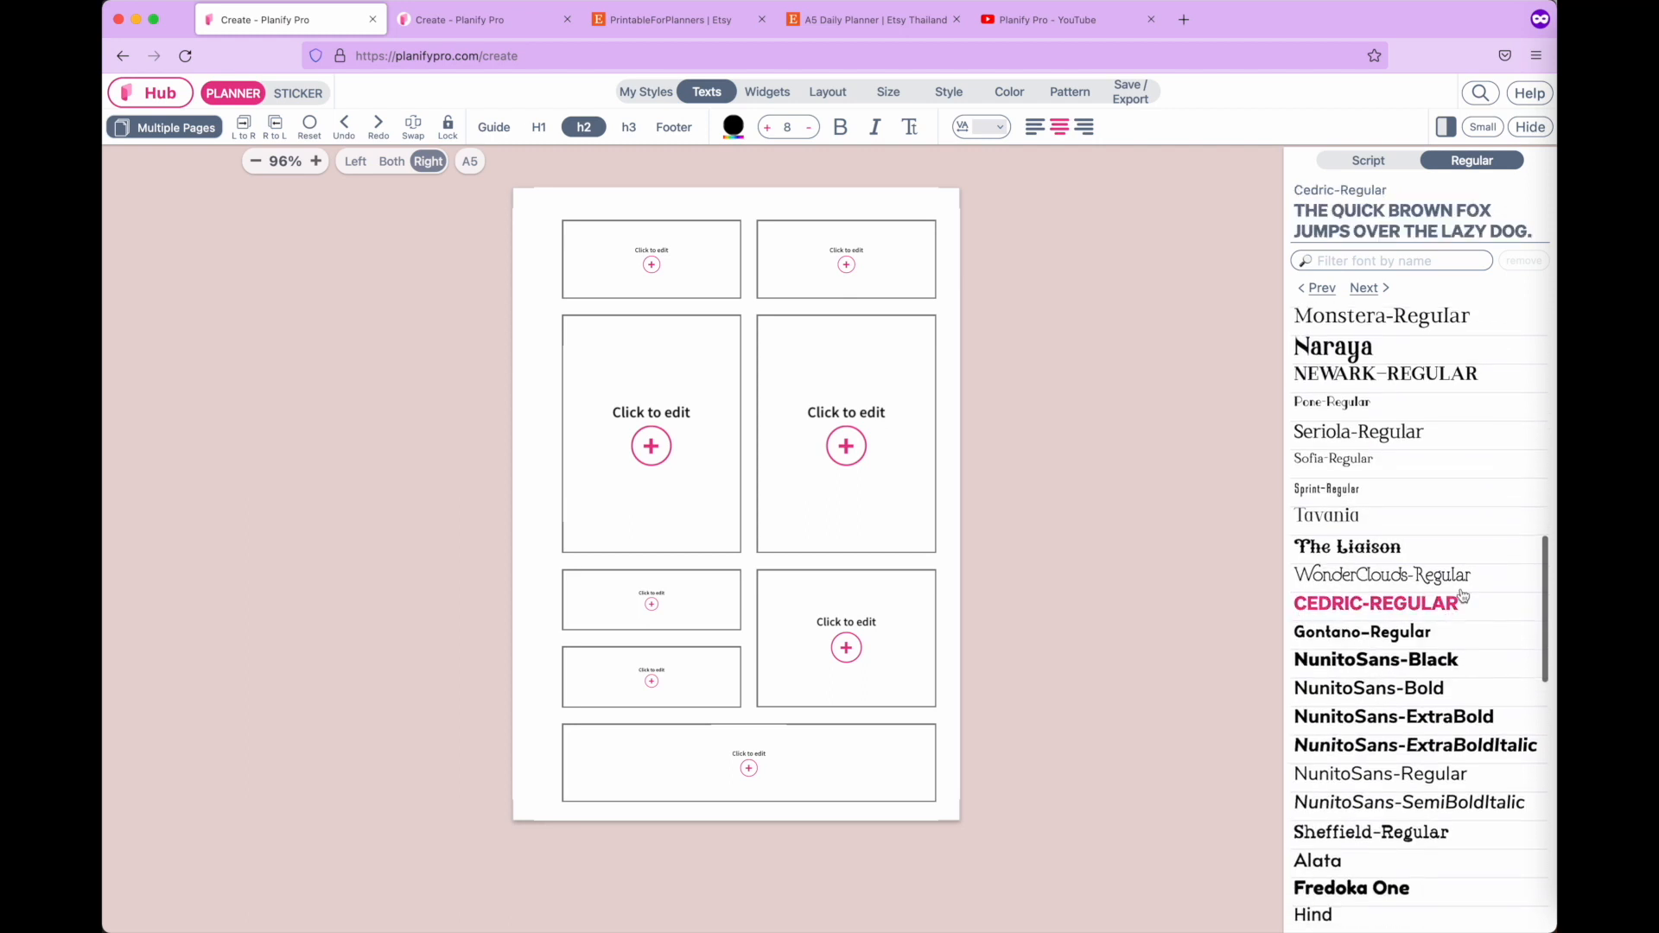
Set the h3 text font to Cedric-Regular as well.
click(629, 129)
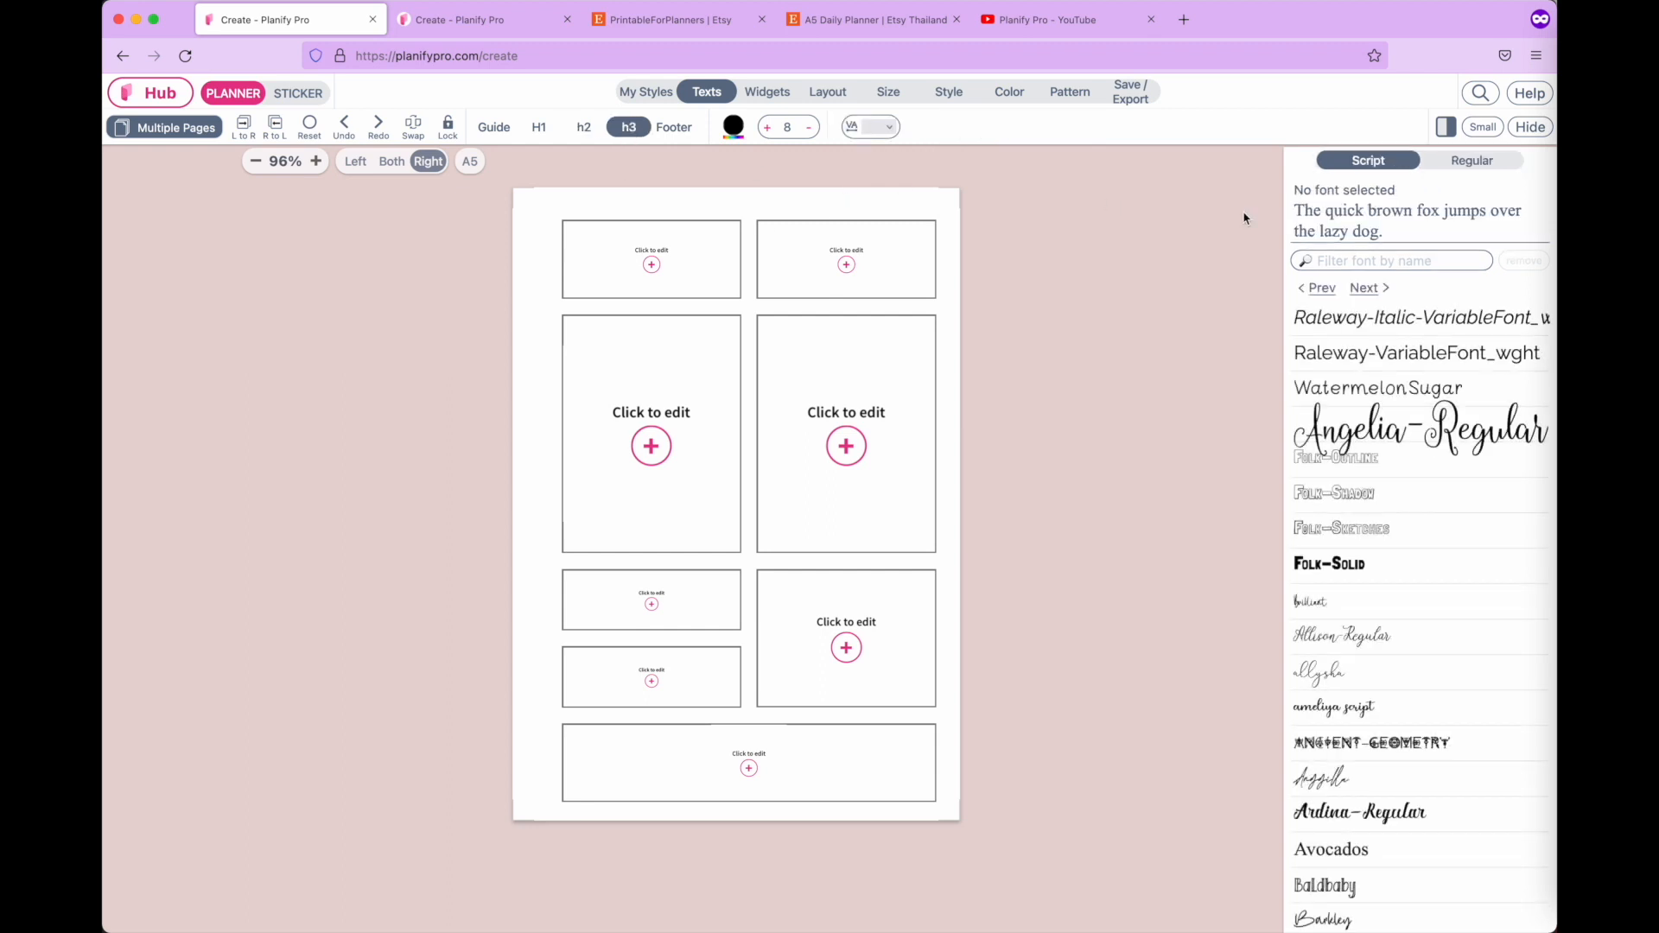
click(1504, 163)
scroll(1439, 721, down, 15)
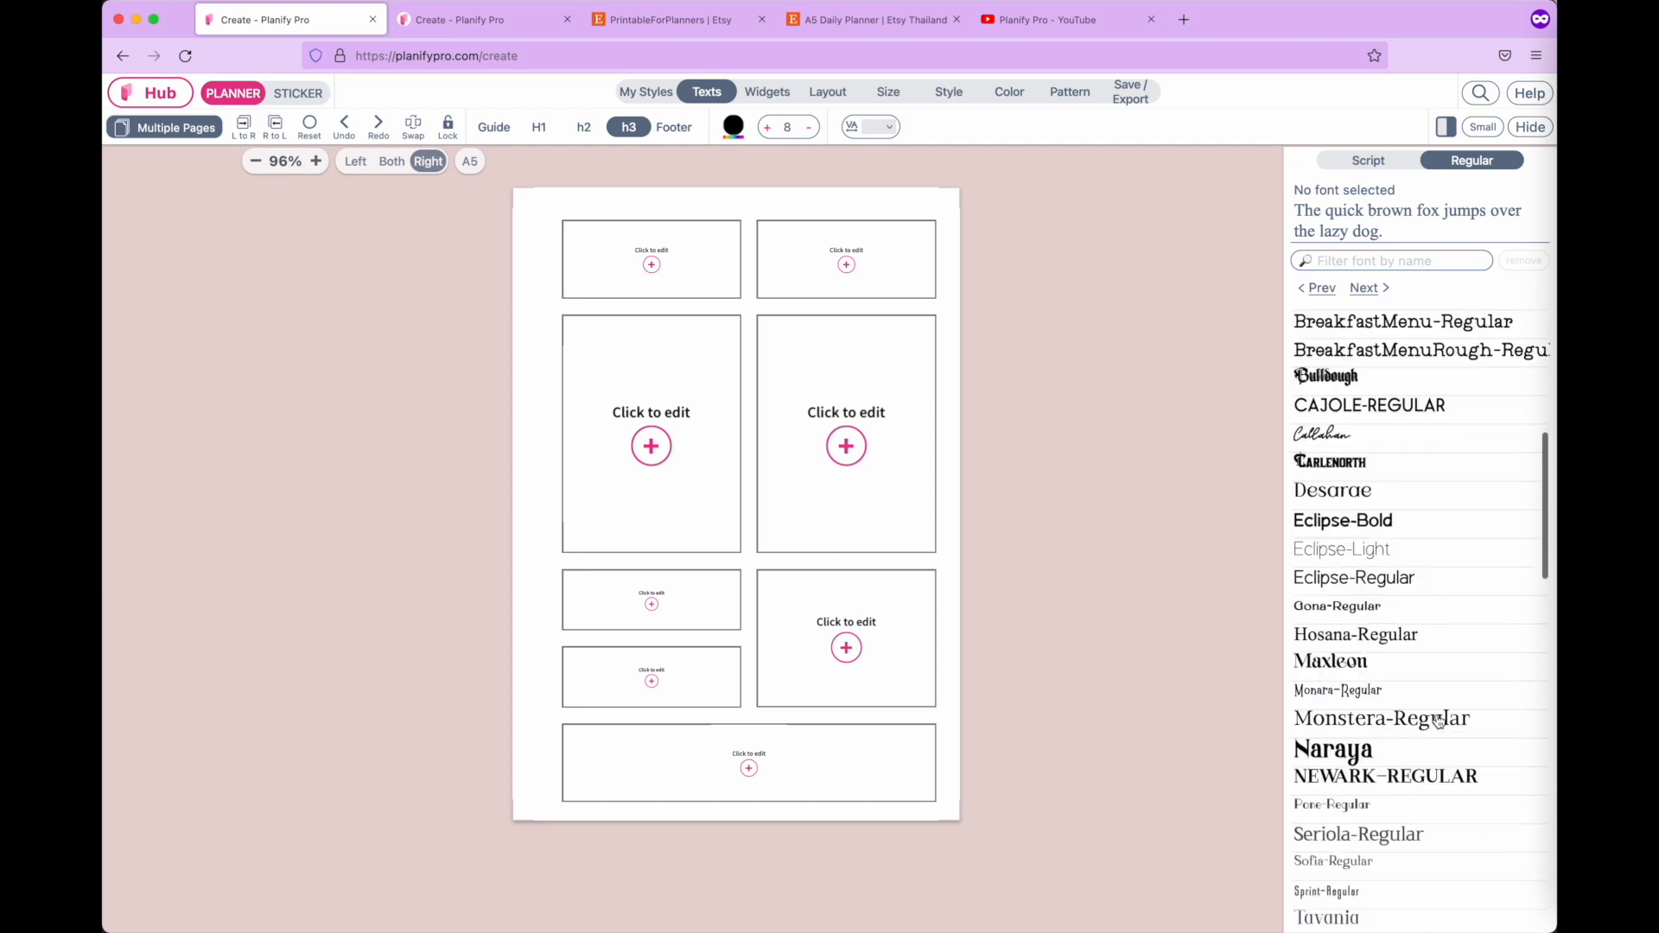
scroll(1439, 722, down, 1)
click(1400, 692)
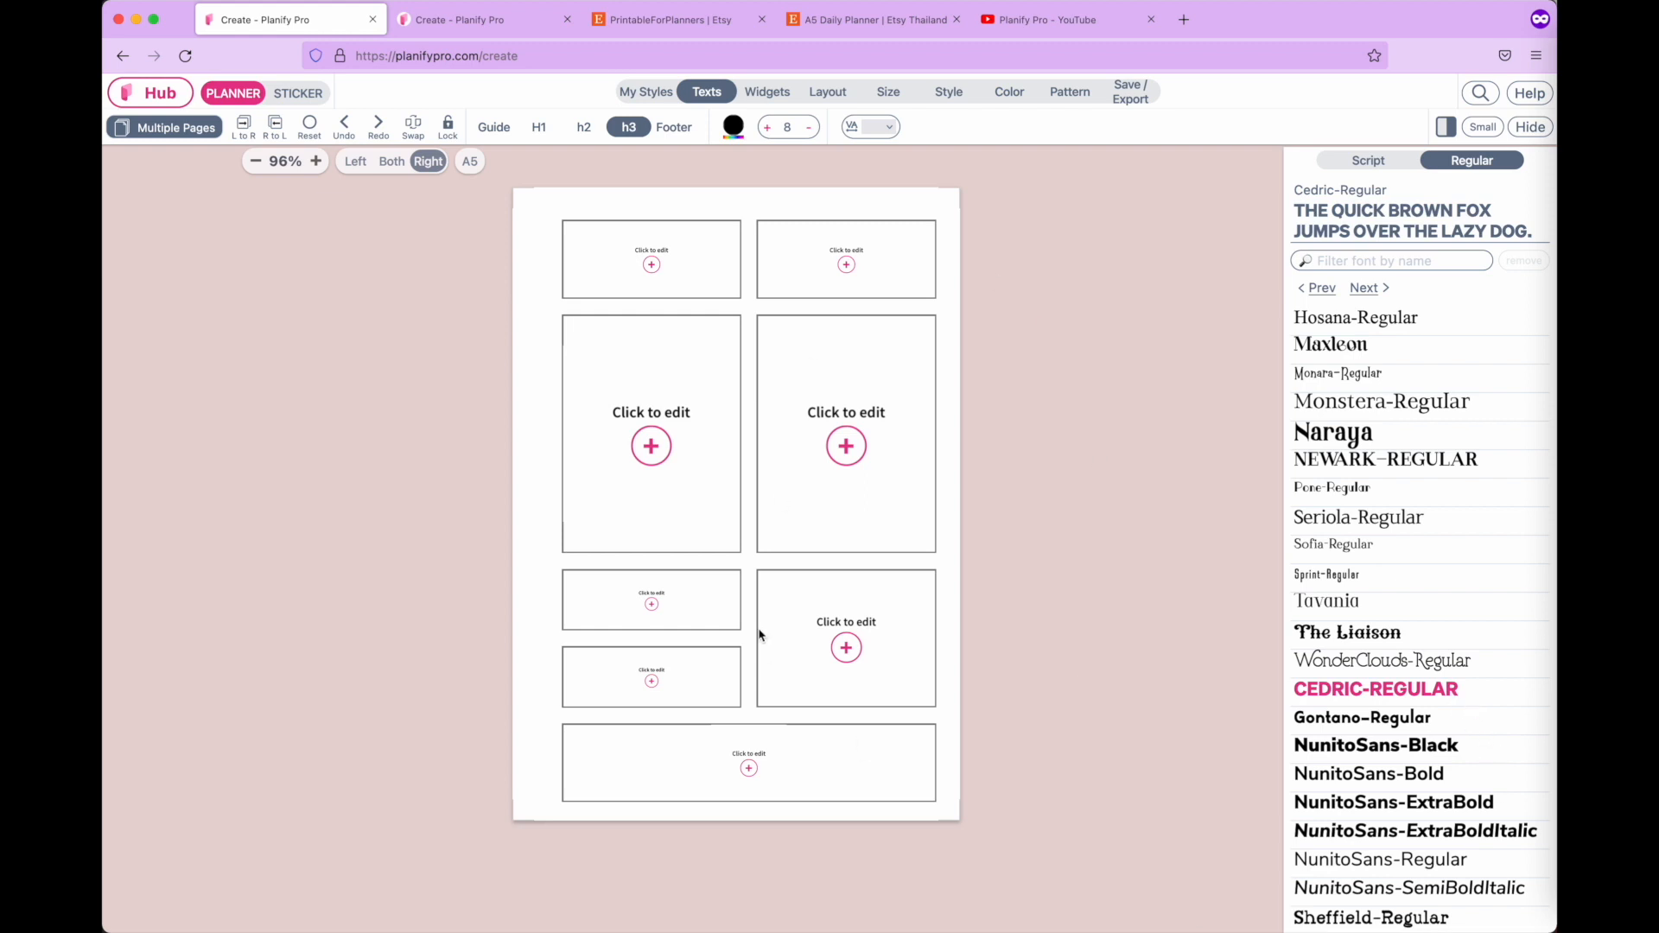
Check the Priorities section in the reference planner image and place a Multi Box widget in the layout's upper-left empty box.
click(540, 132)
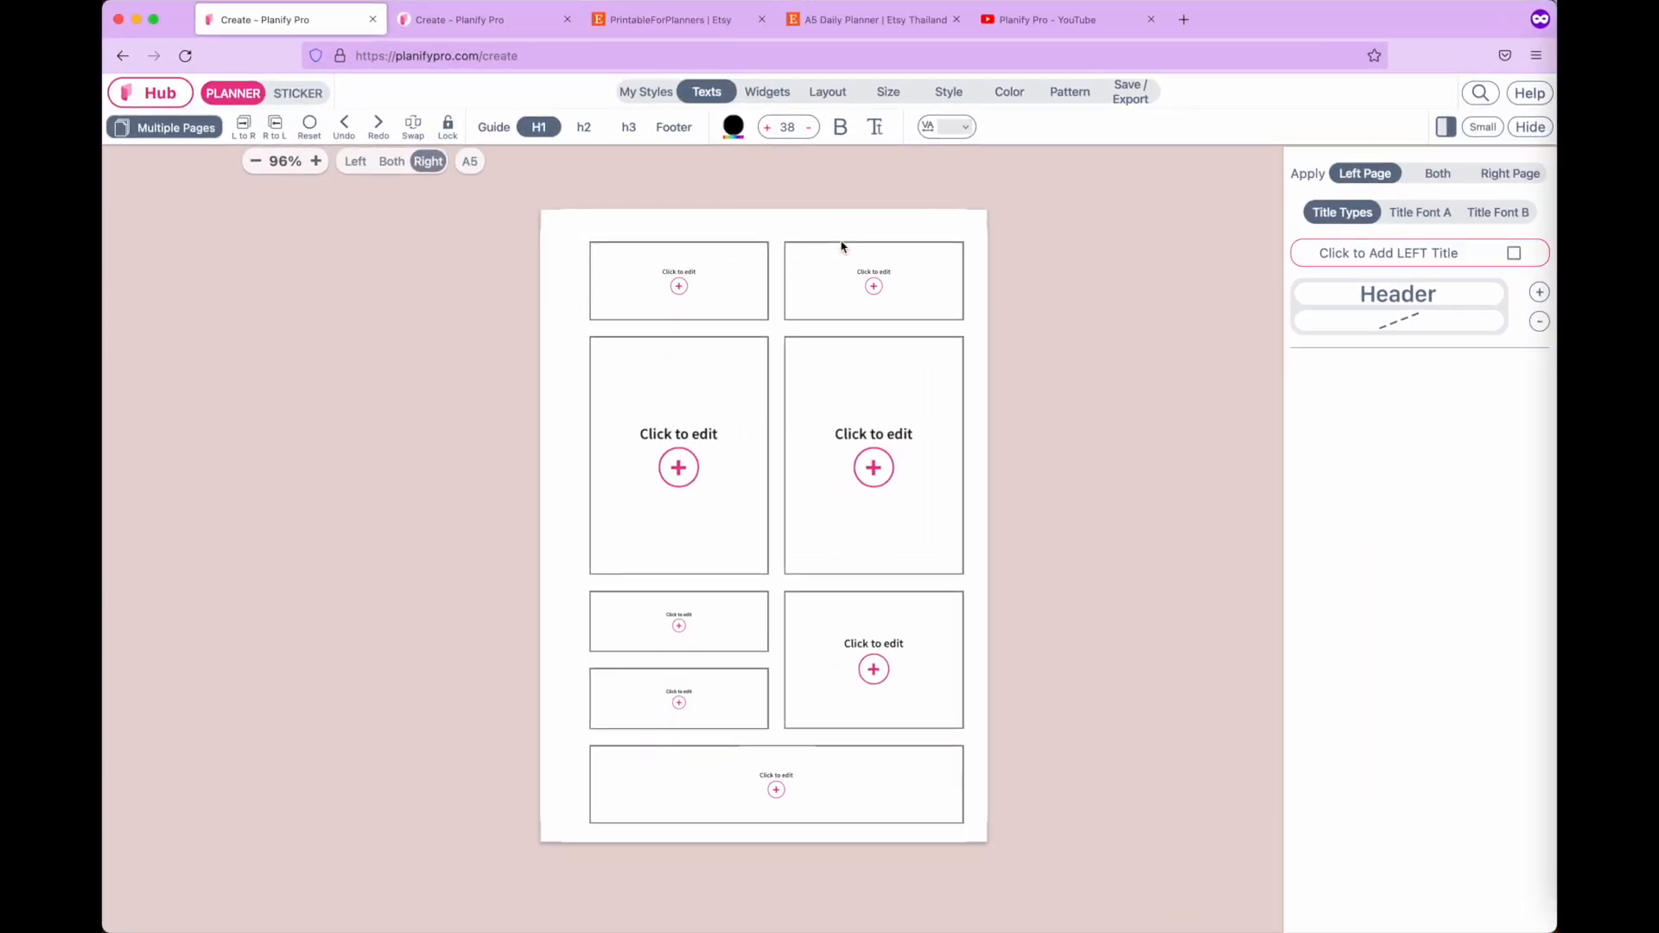
key(ctrl+Up)
click(1201, 784)
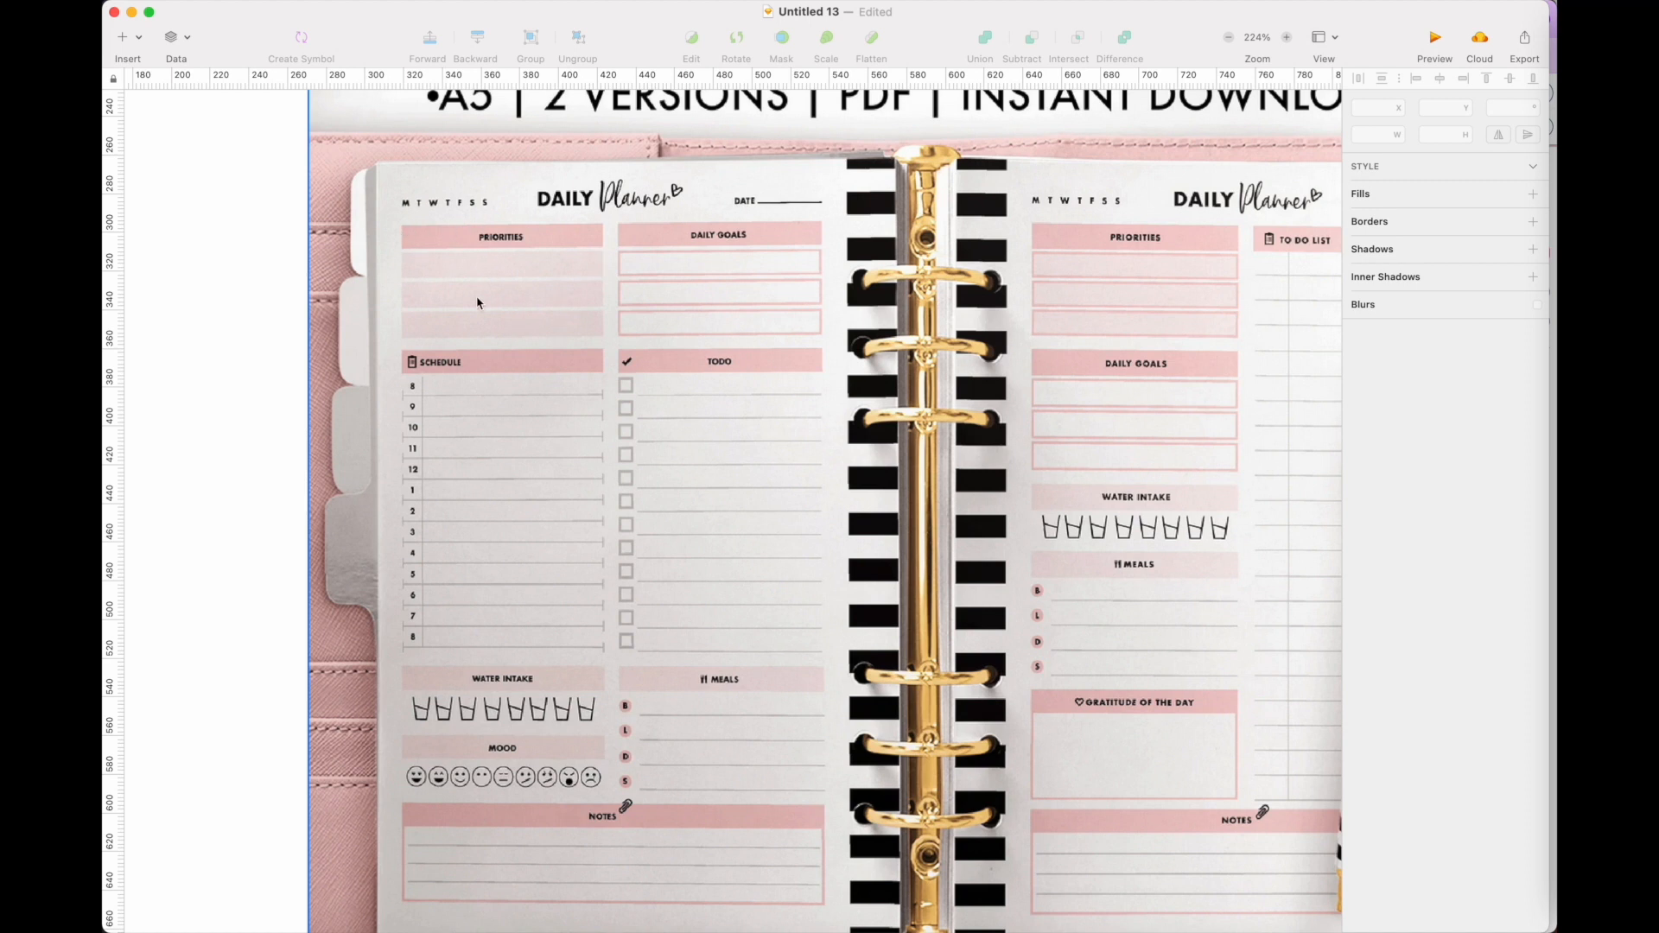
scroll(439, 261, up, 5)
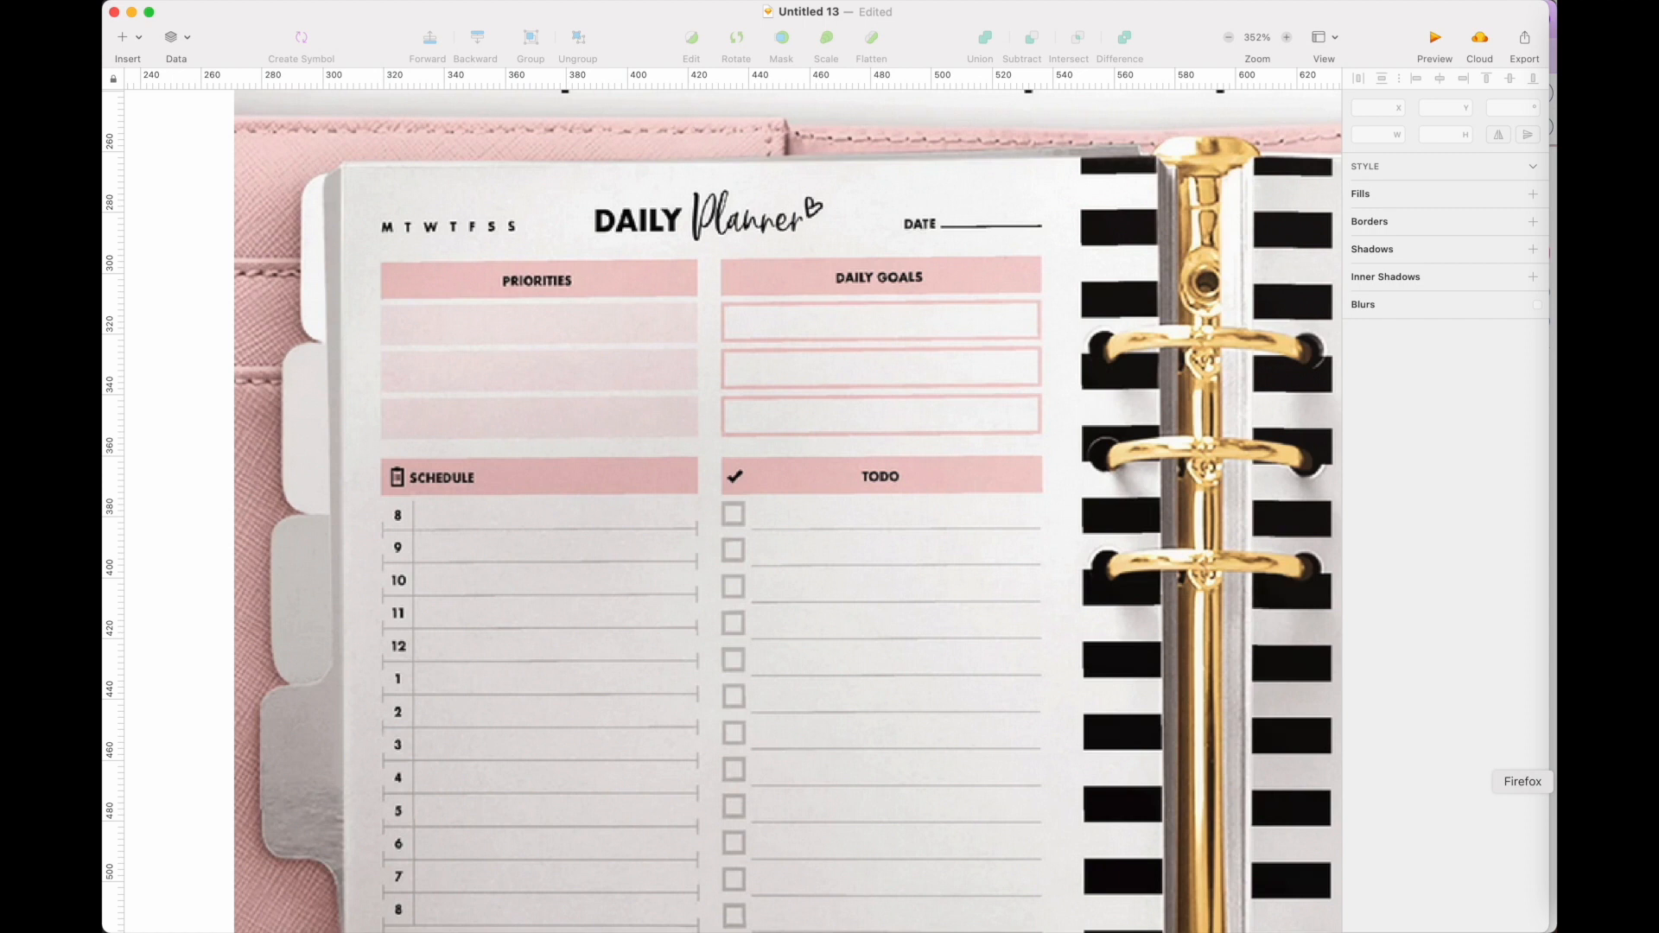
key(ctrl+Up)
click(509, 818)
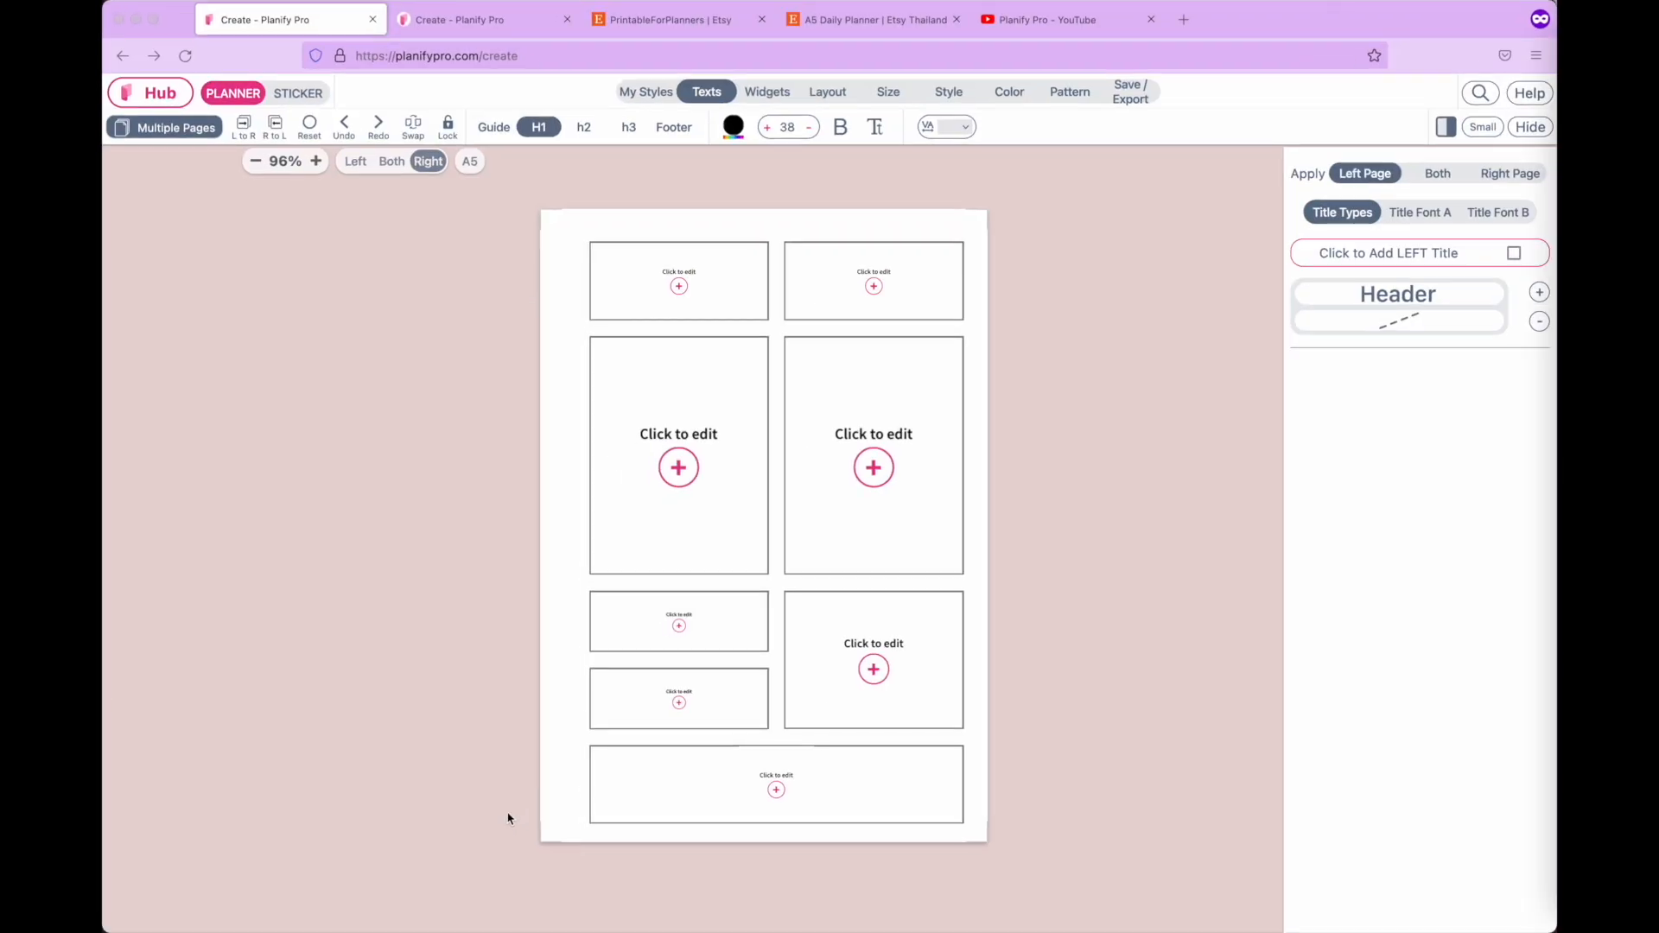
click(734, 262)
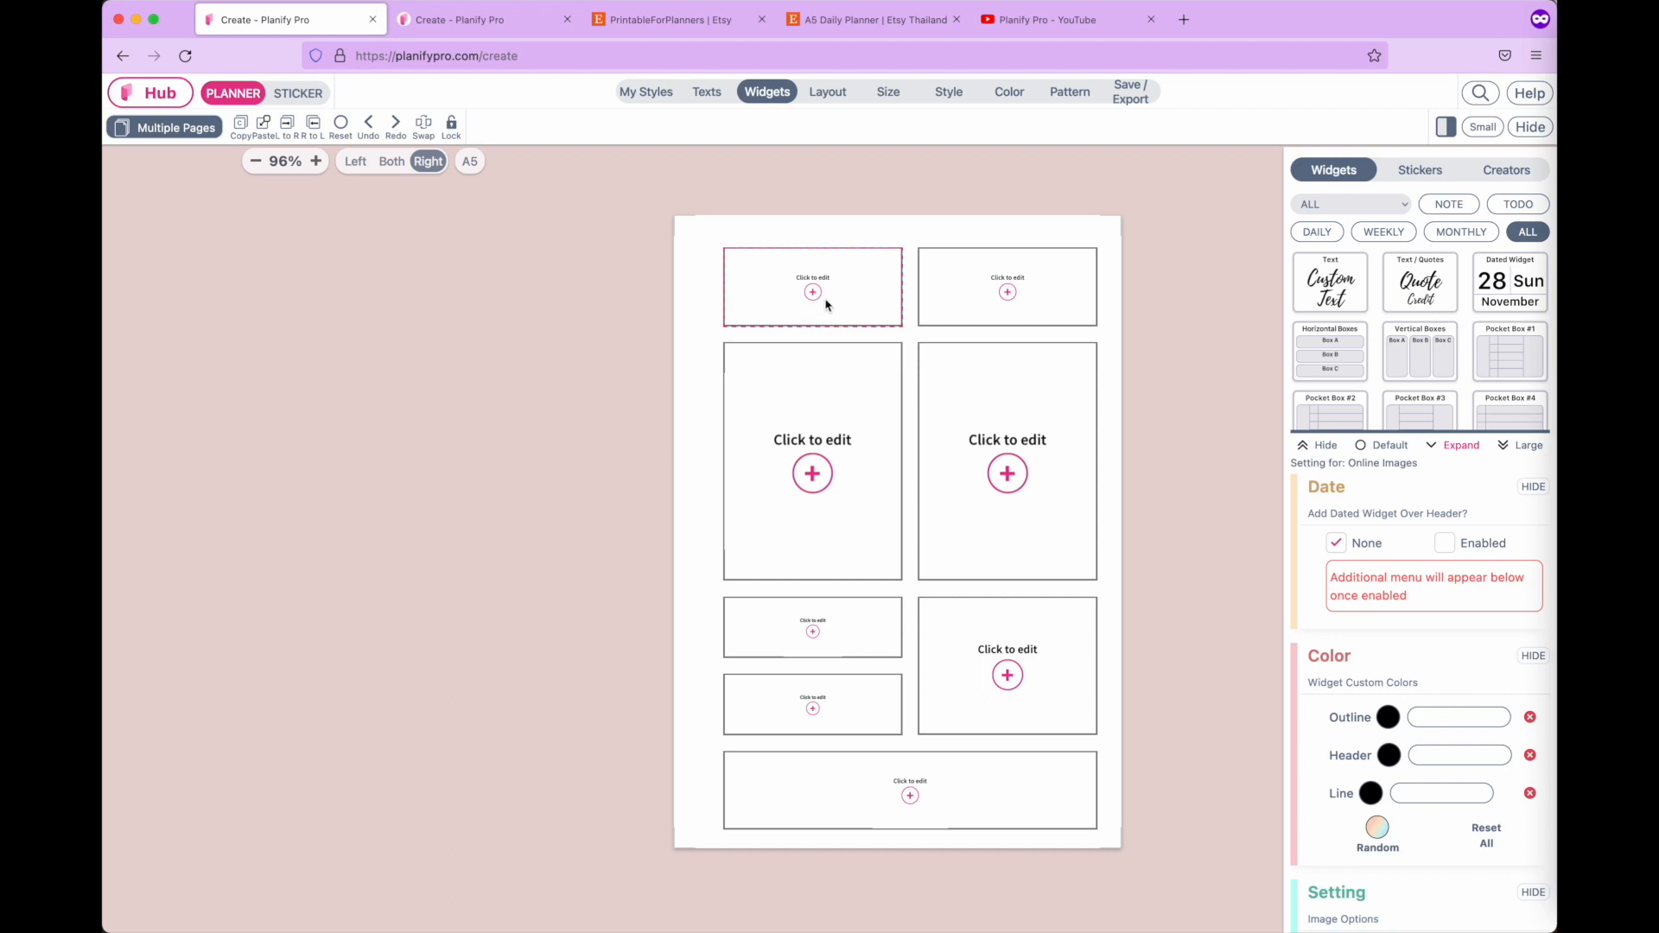
scroll(1461, 374, down, 5)
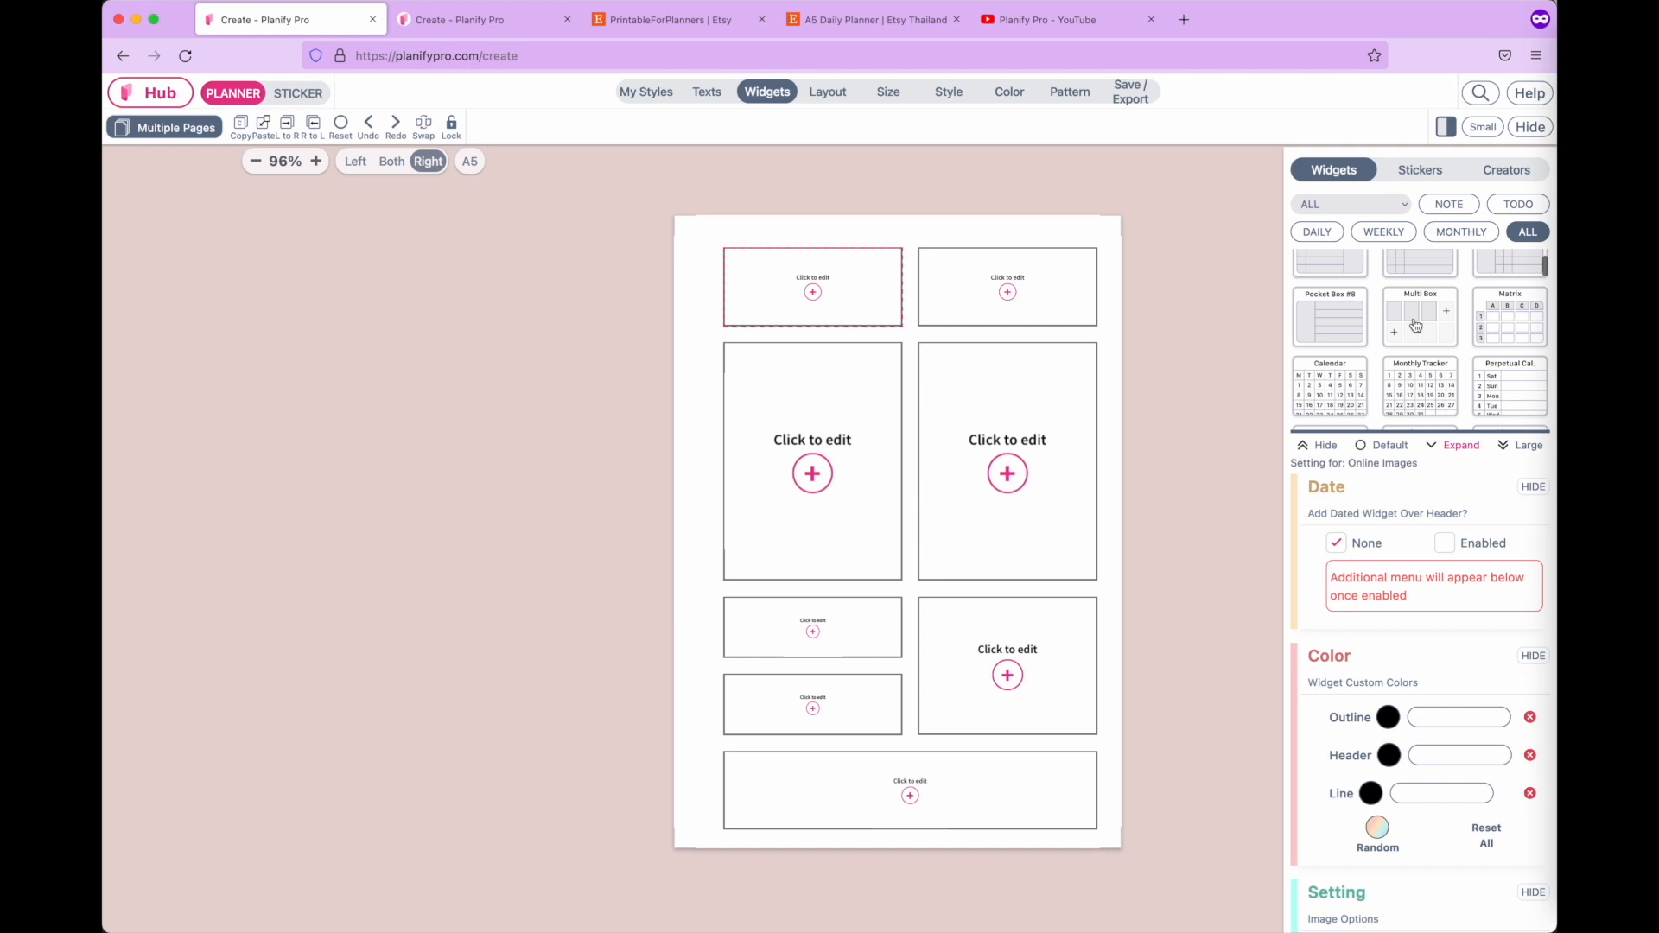
click(1416, 325)
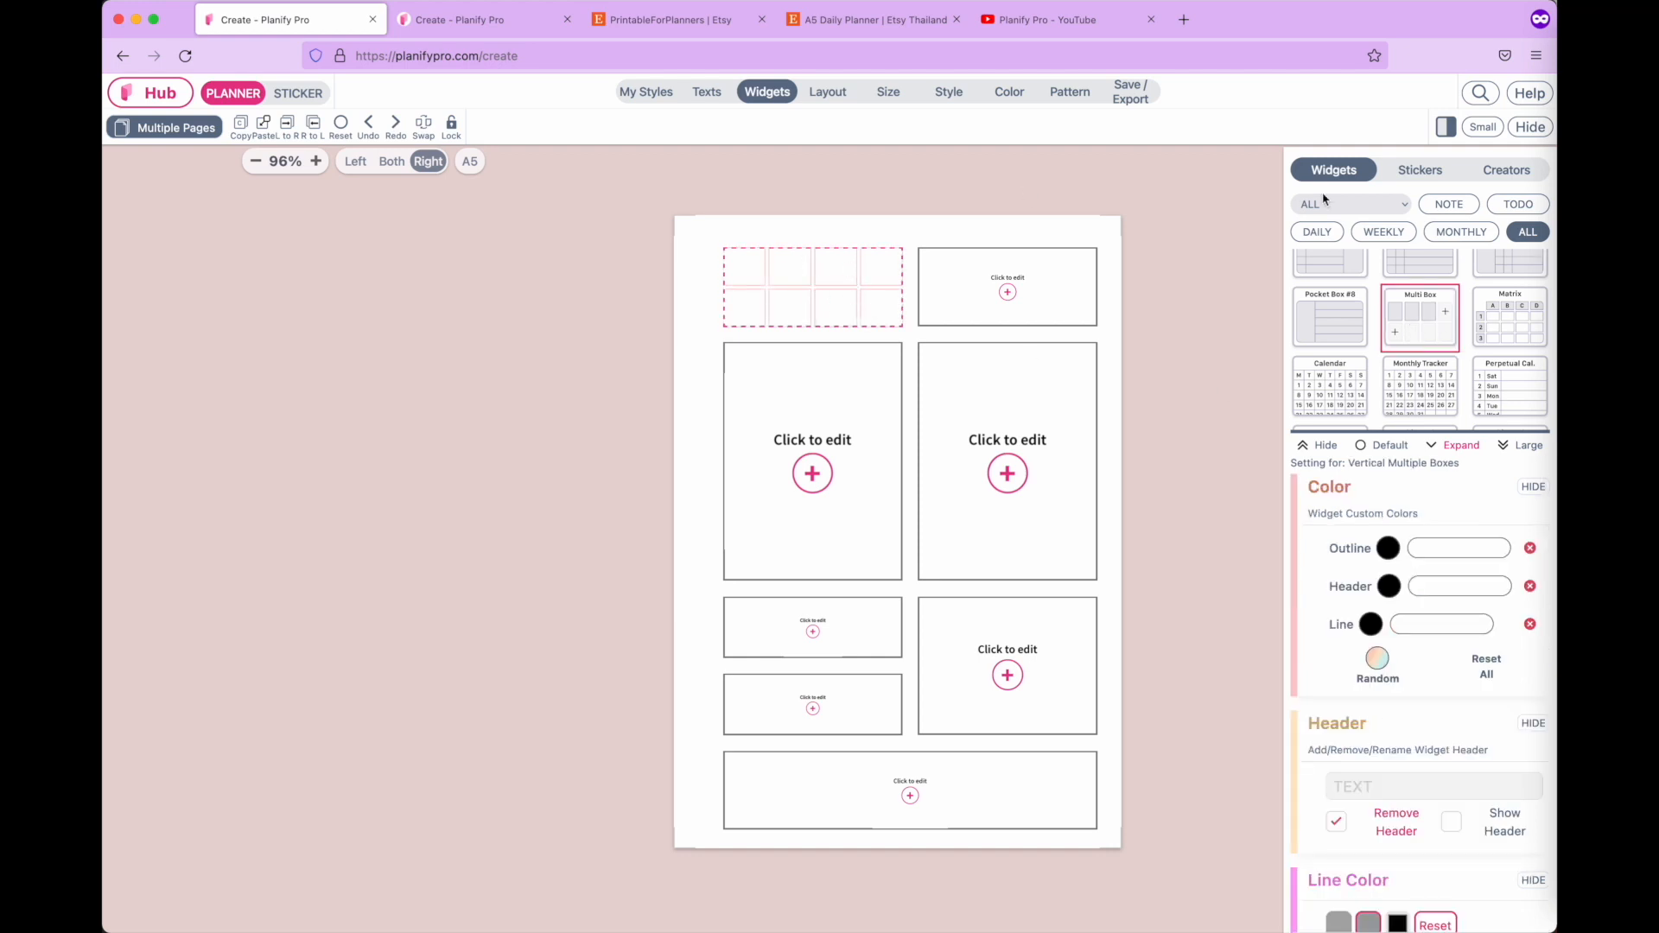
Set the Multi Box widget to 4 sections and 1 row and deselect it.
scroll(1482, 591, down, 6)
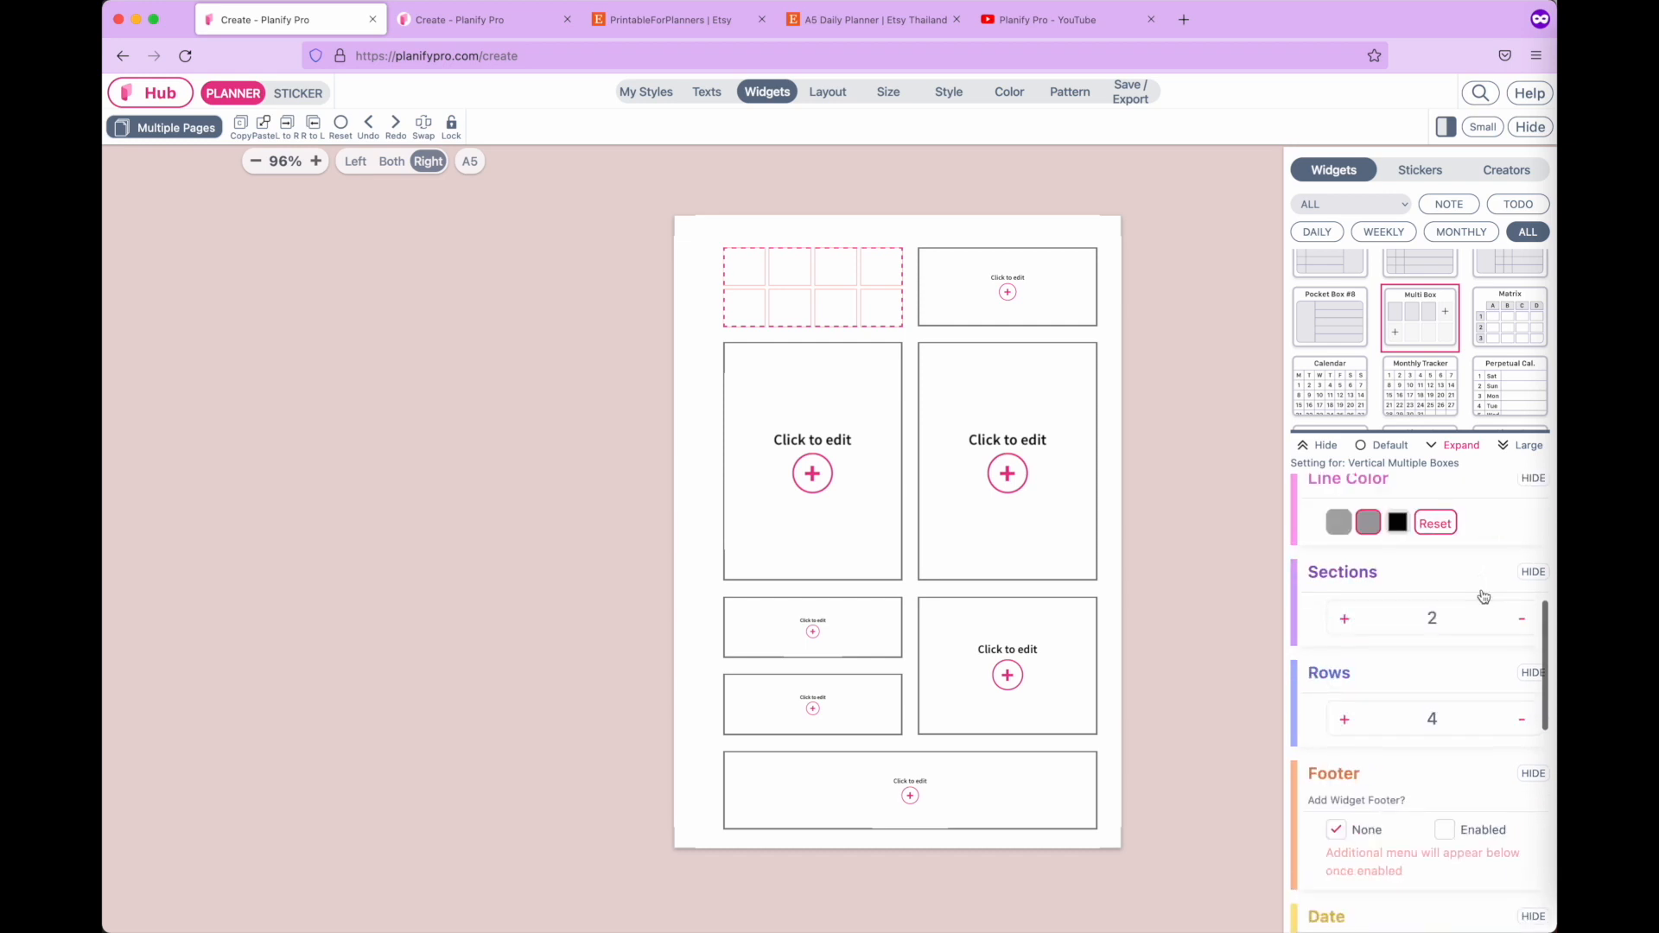
click(1521, 526)
click(1343, 527)
click(1343, 528)
click(1342, 529)
click(1526, 629)
double_click(1525, 629)
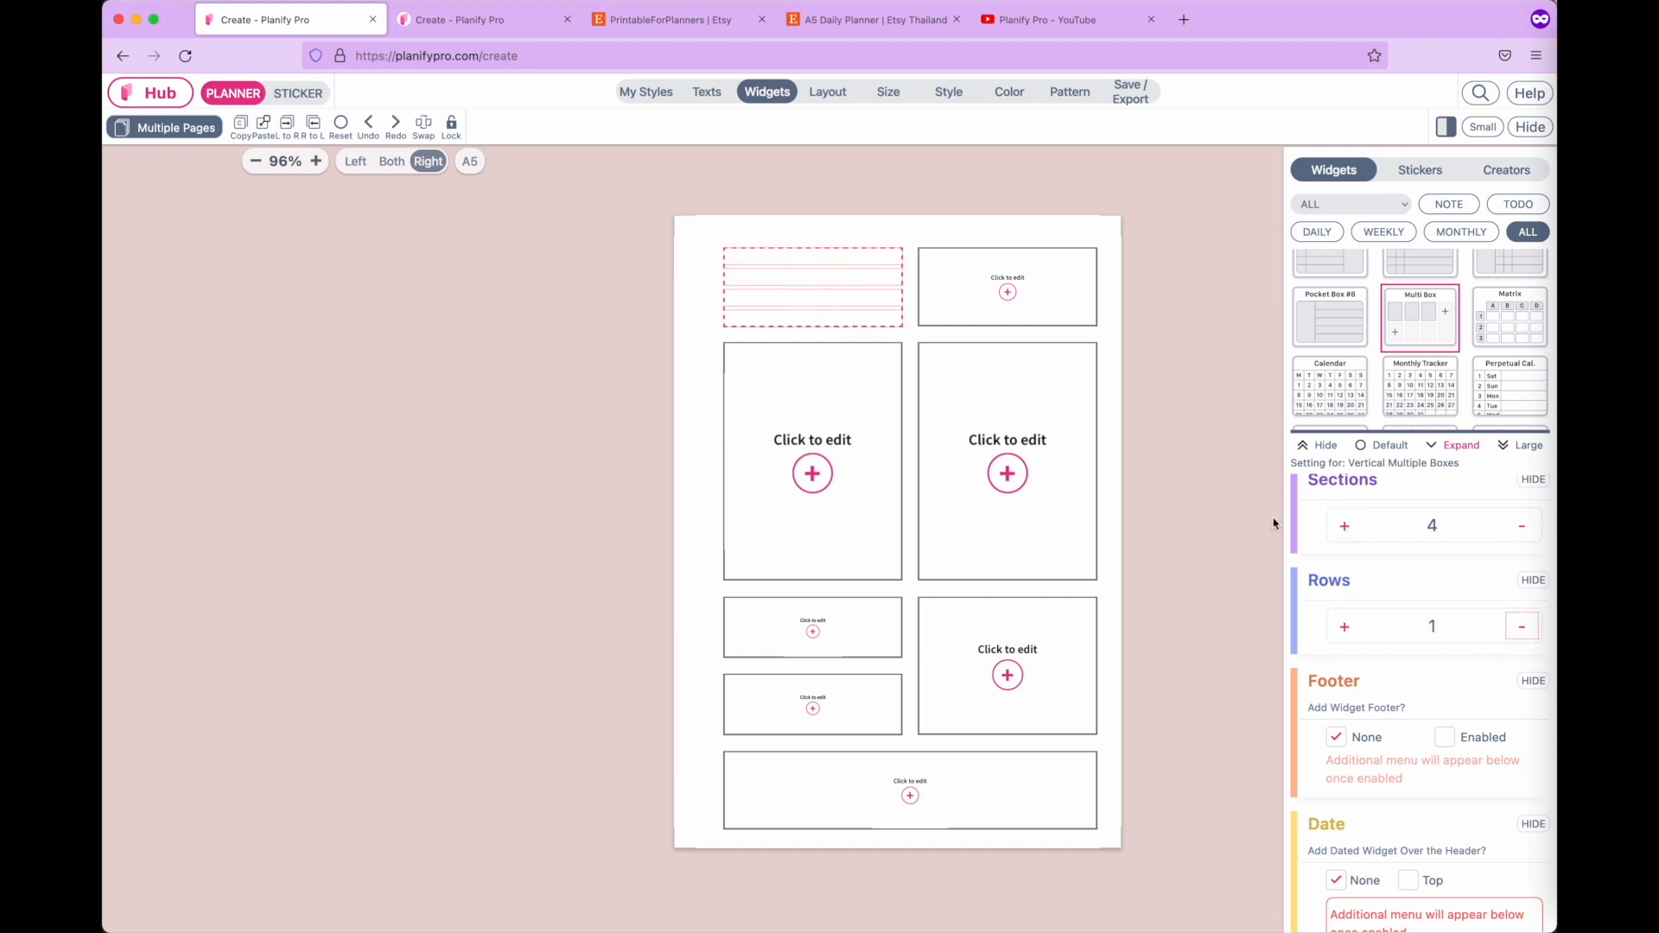
click(1170, 523)
Open the text editor for the Multi Box's first section and enter the heading "prioties".
scroll(868, 303, up, 5)
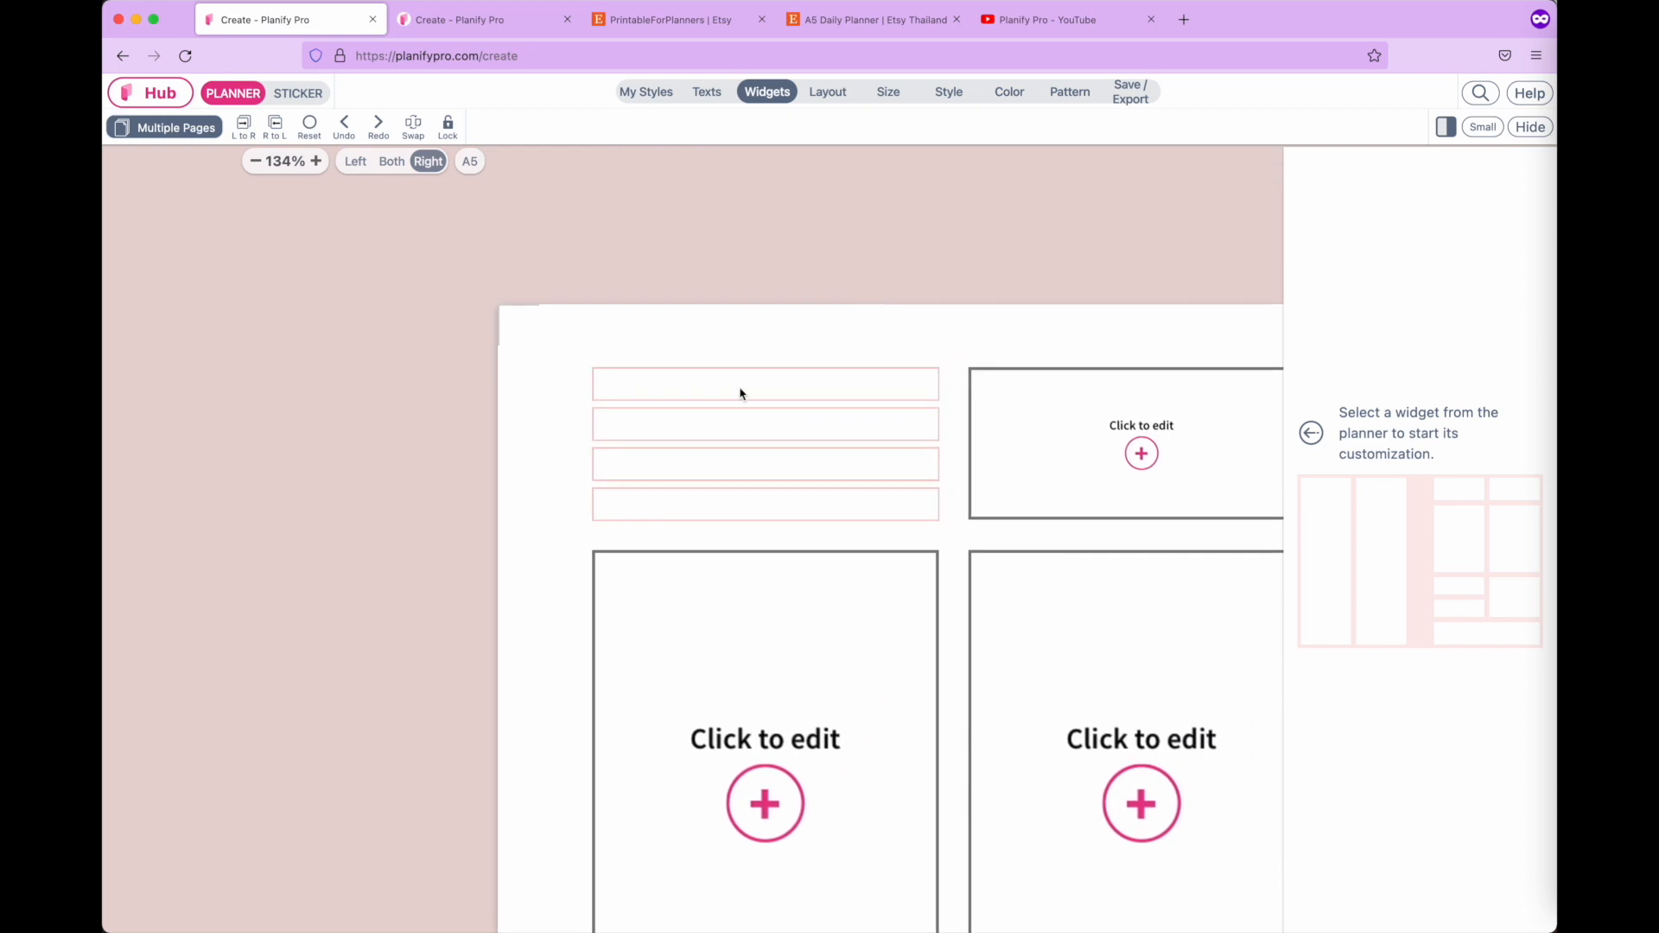
click(911, 390)
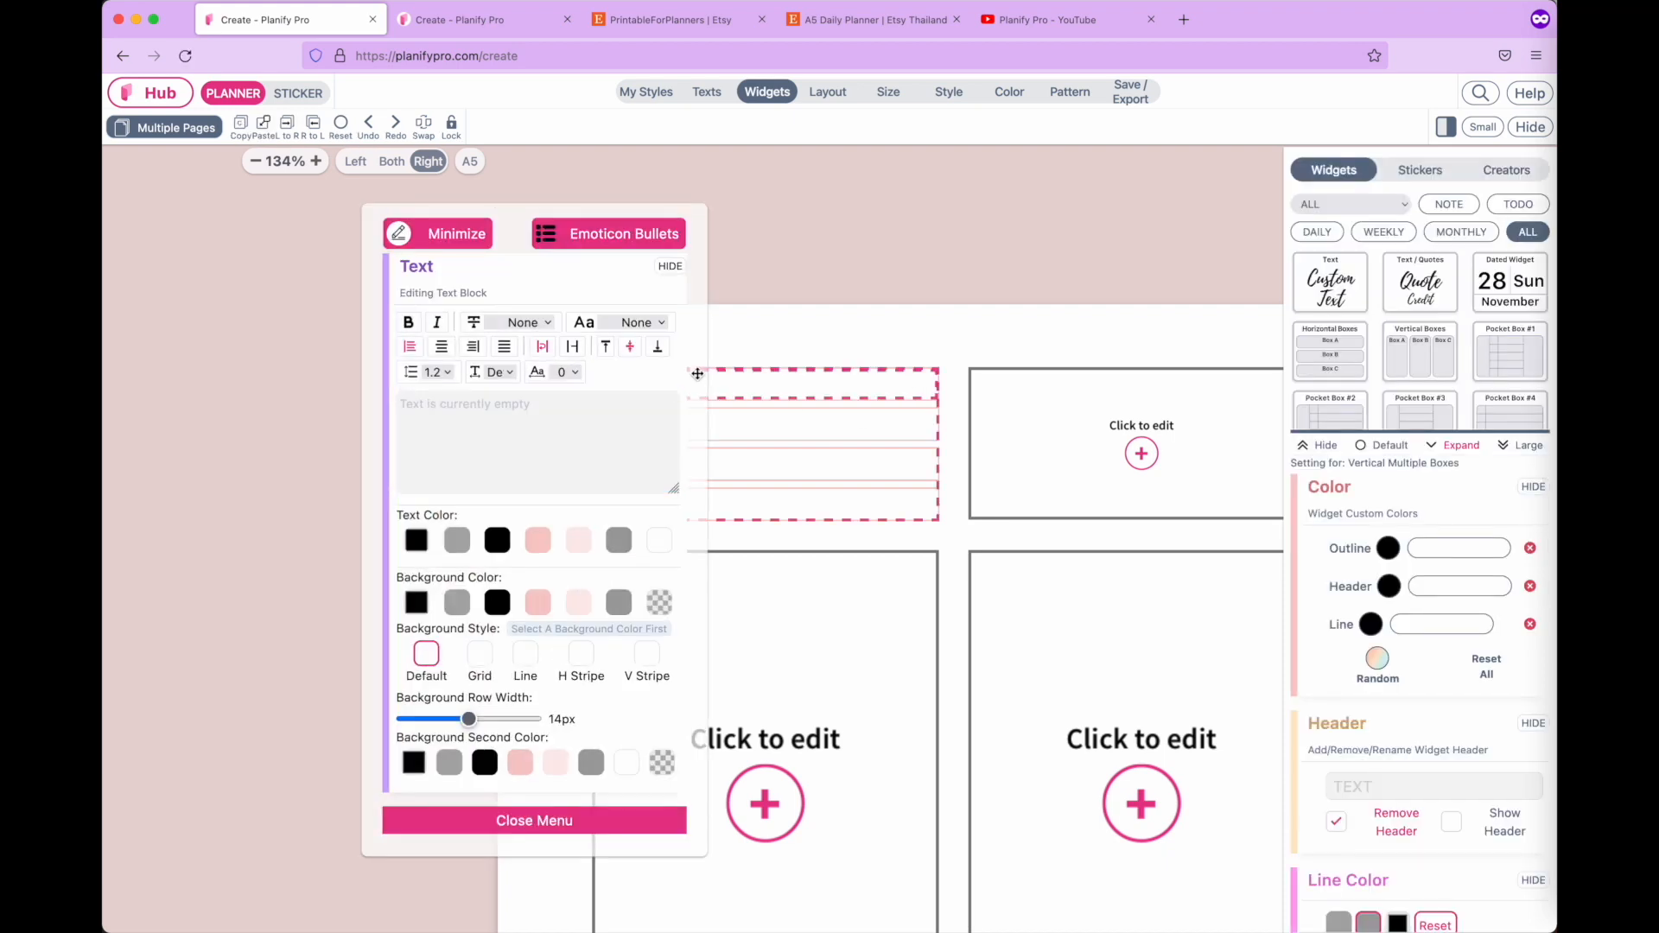
click(365, 442)
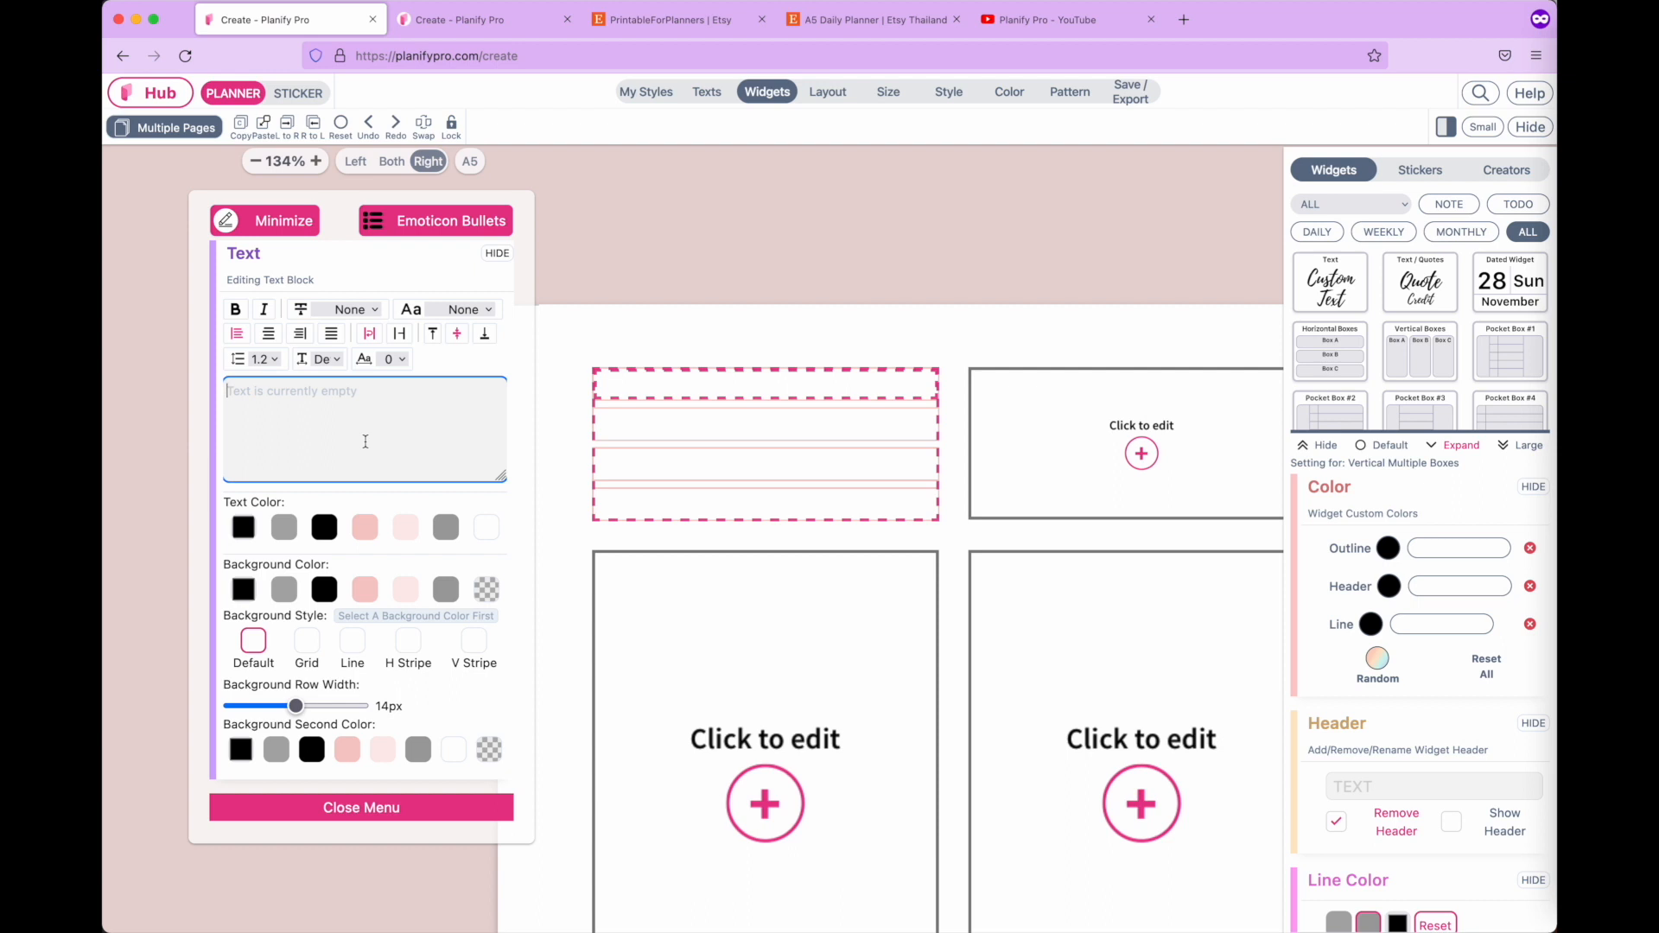
text(prioties)
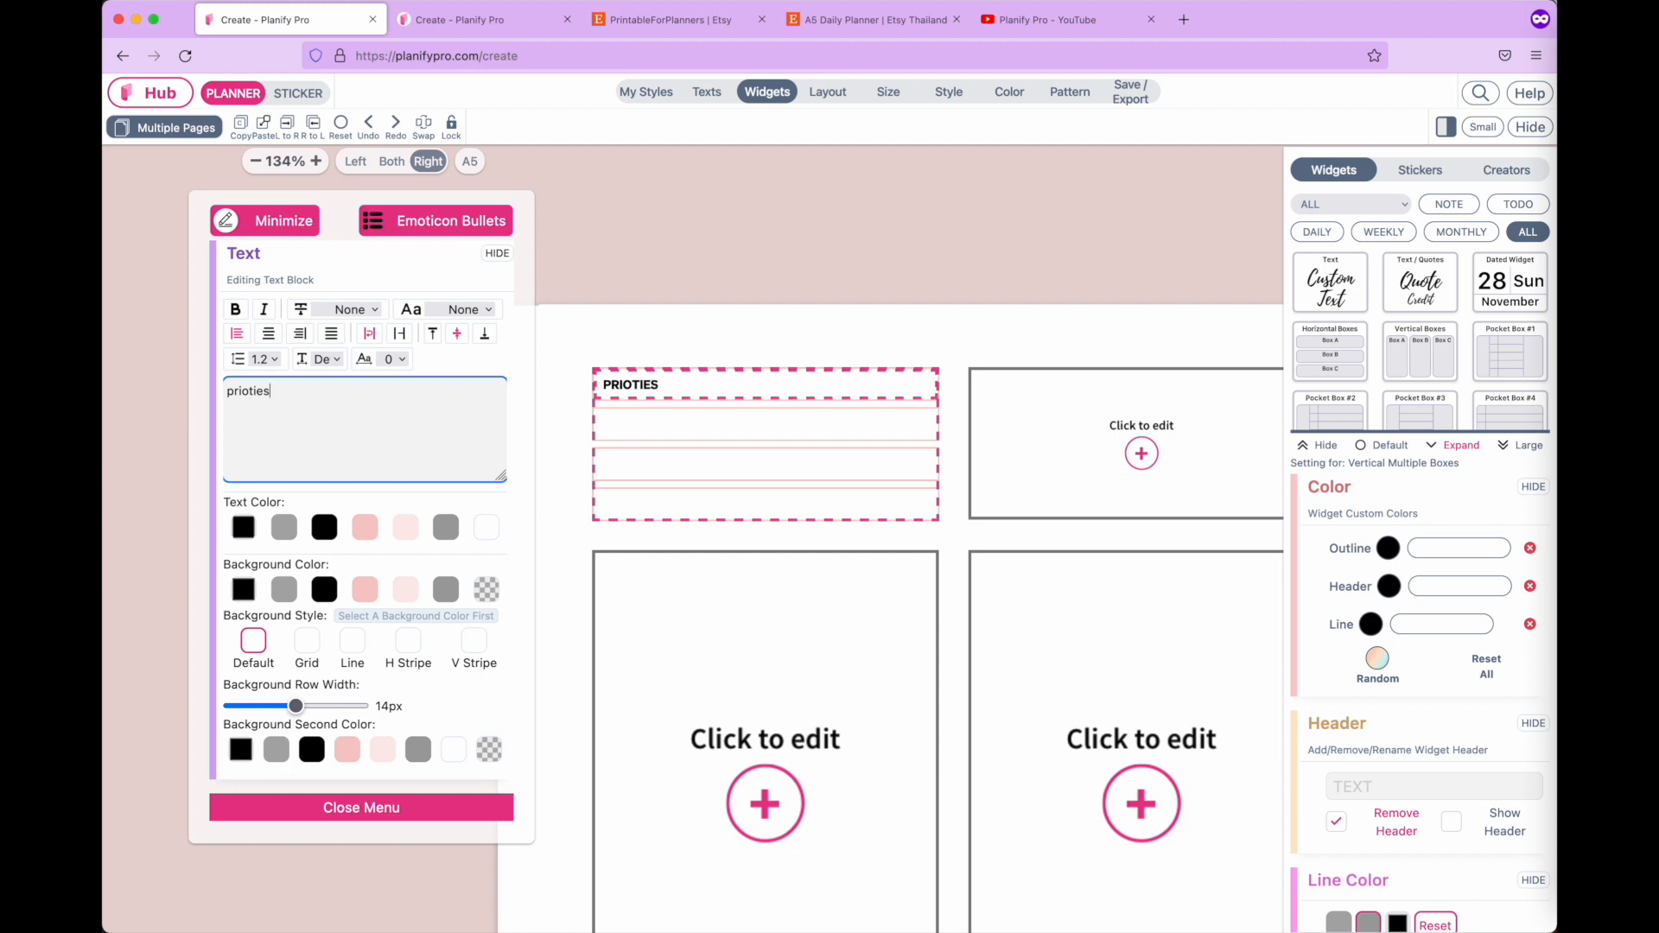
Center the prioties header text and give its box the medium pink background color.
click(269, 336)
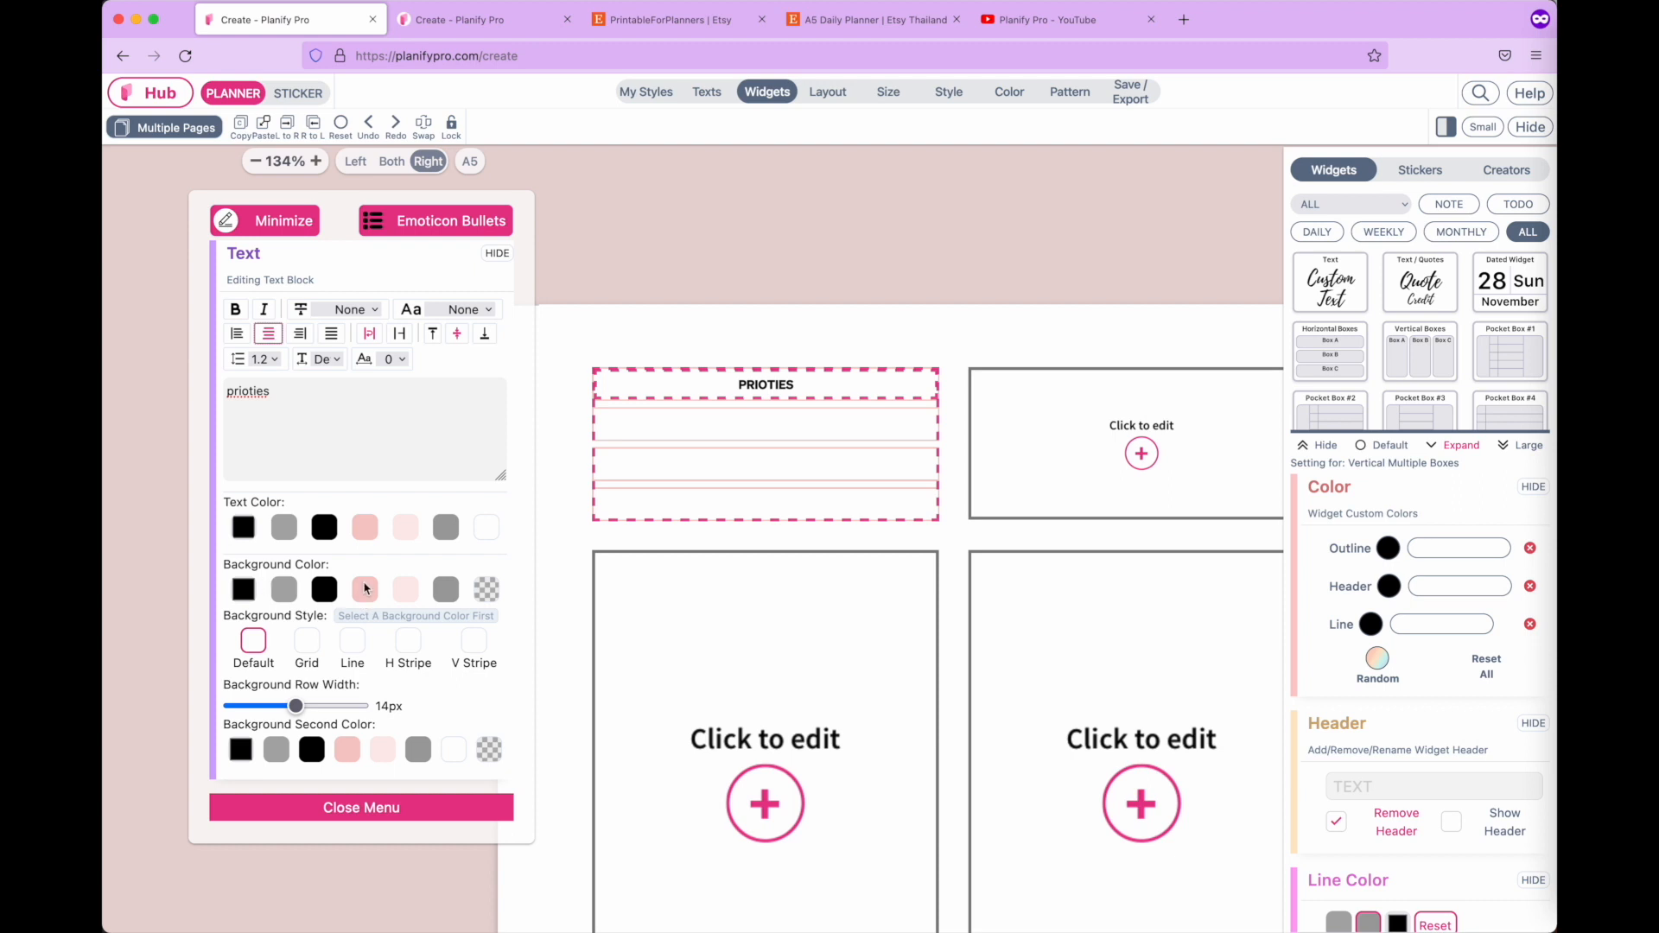
click(366, 591)
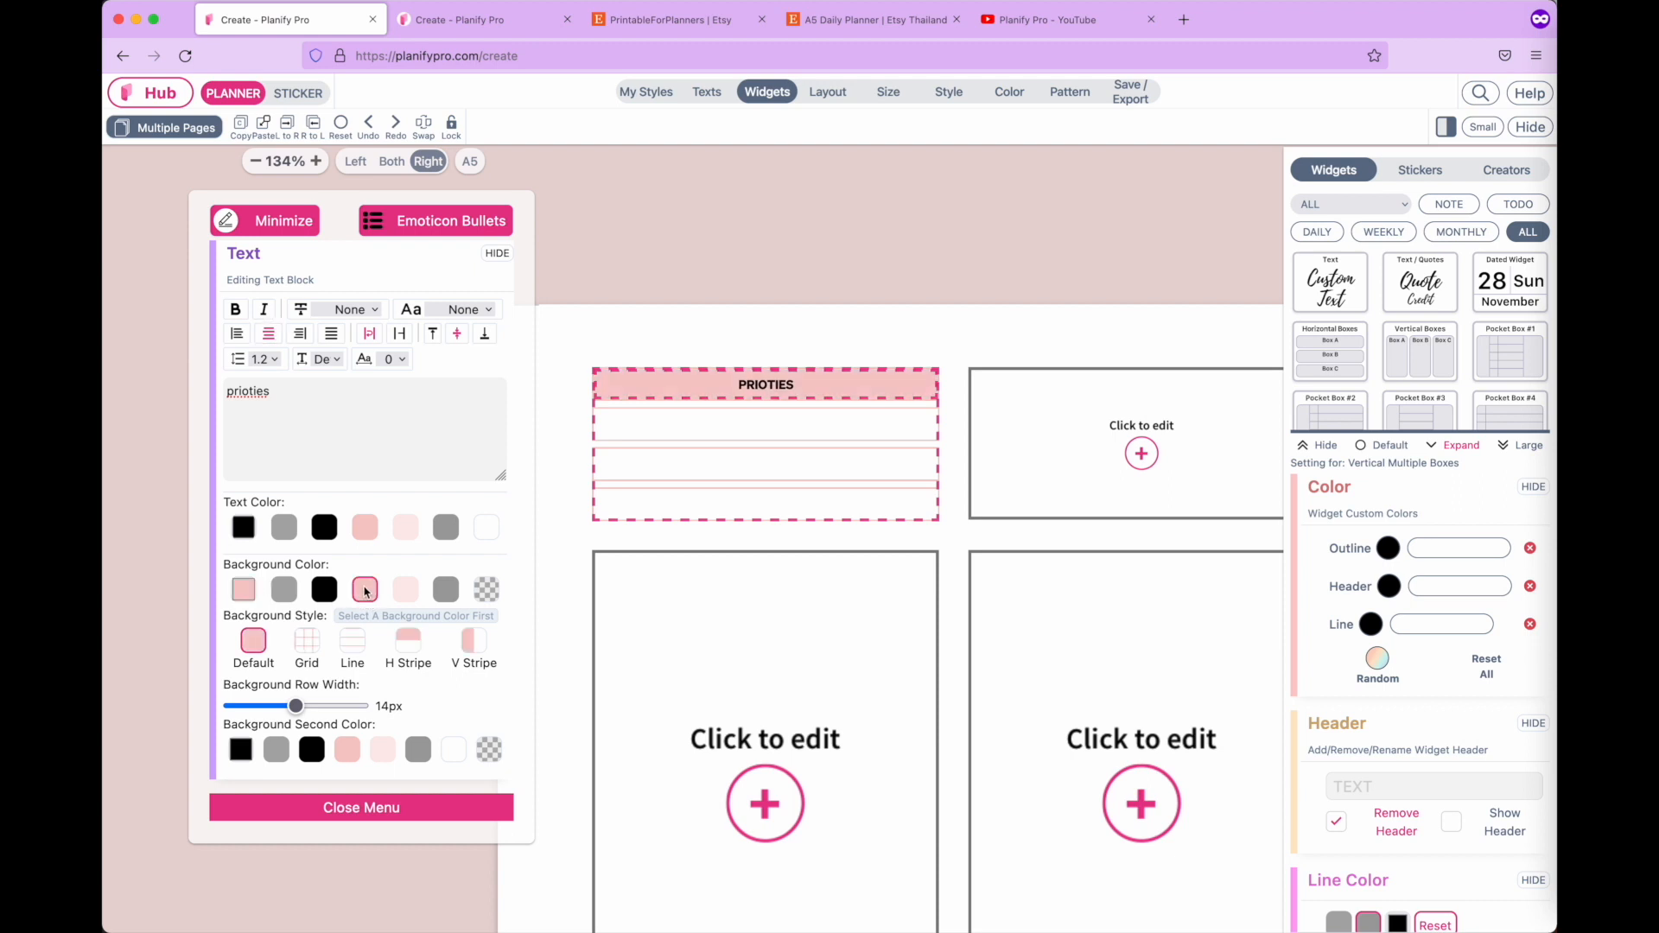
click(761, 238)
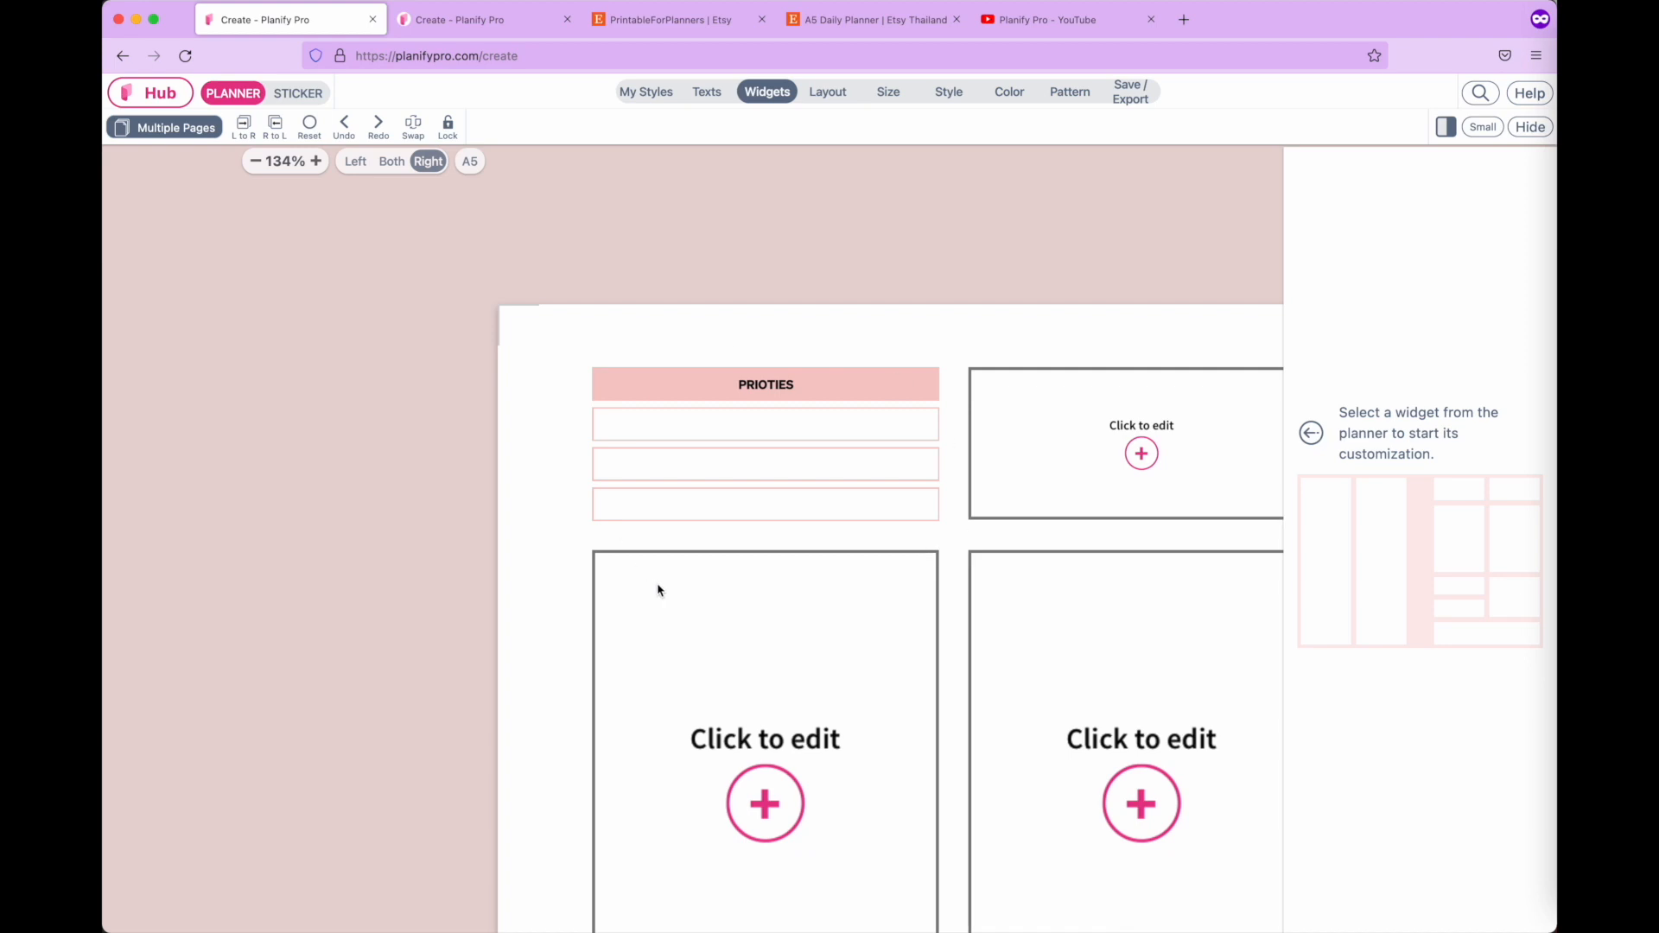
Fill each of the three empty boxes under the prioties header with the light pink background color.
click(690, 430)
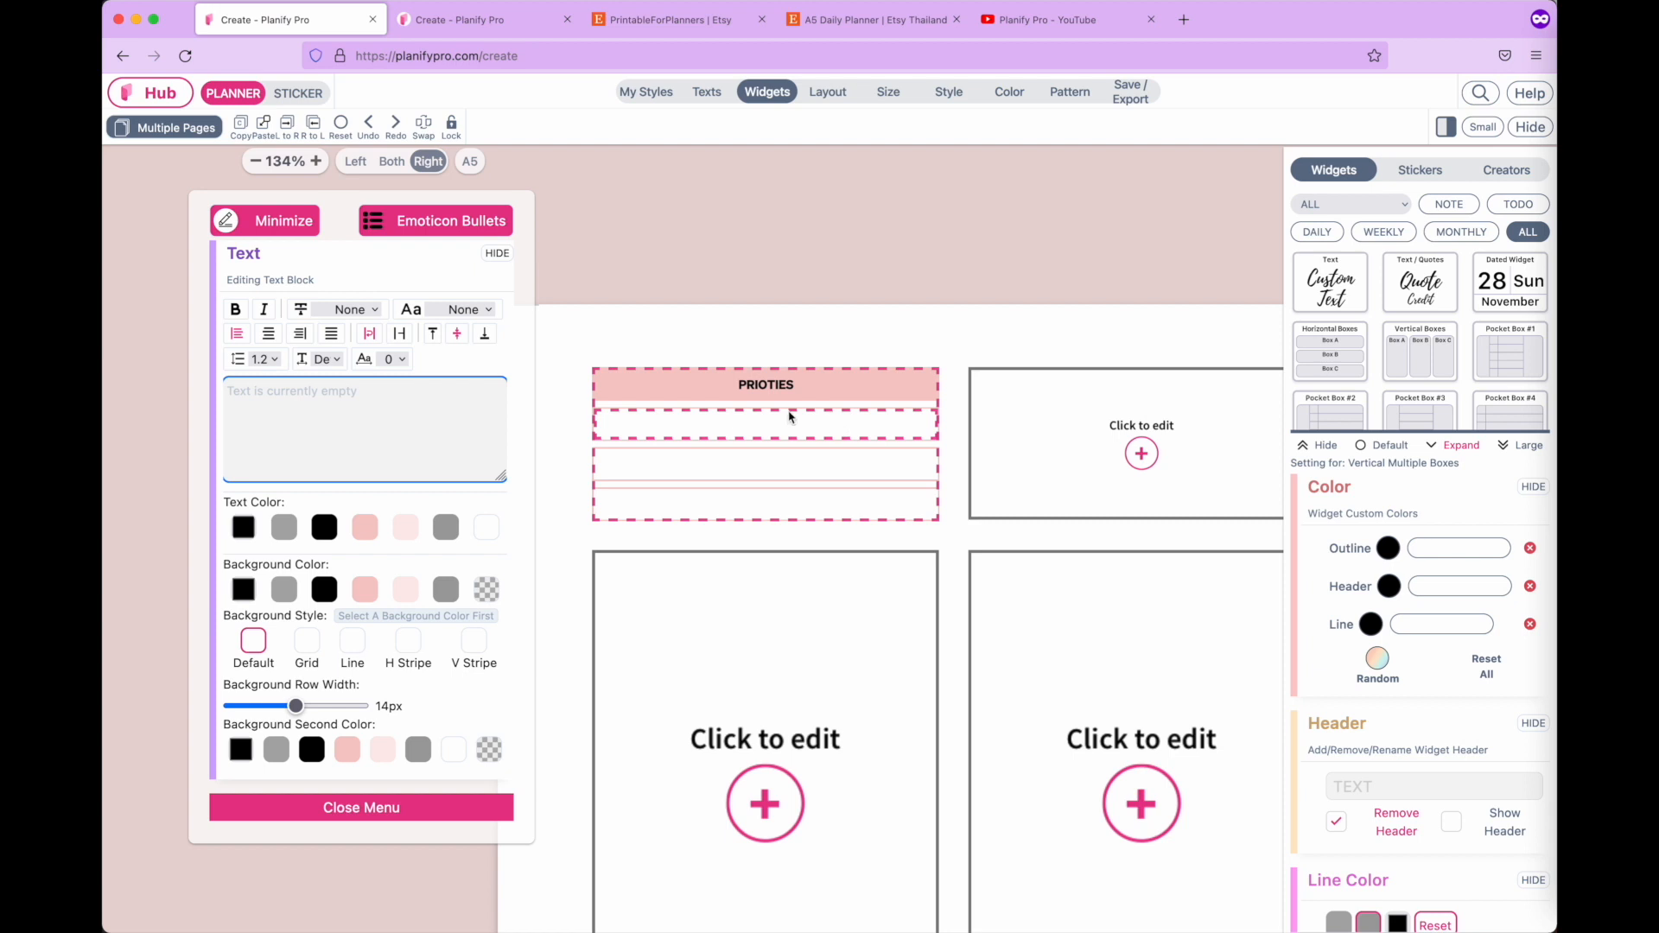
click(405, 592)
click(615, 472)
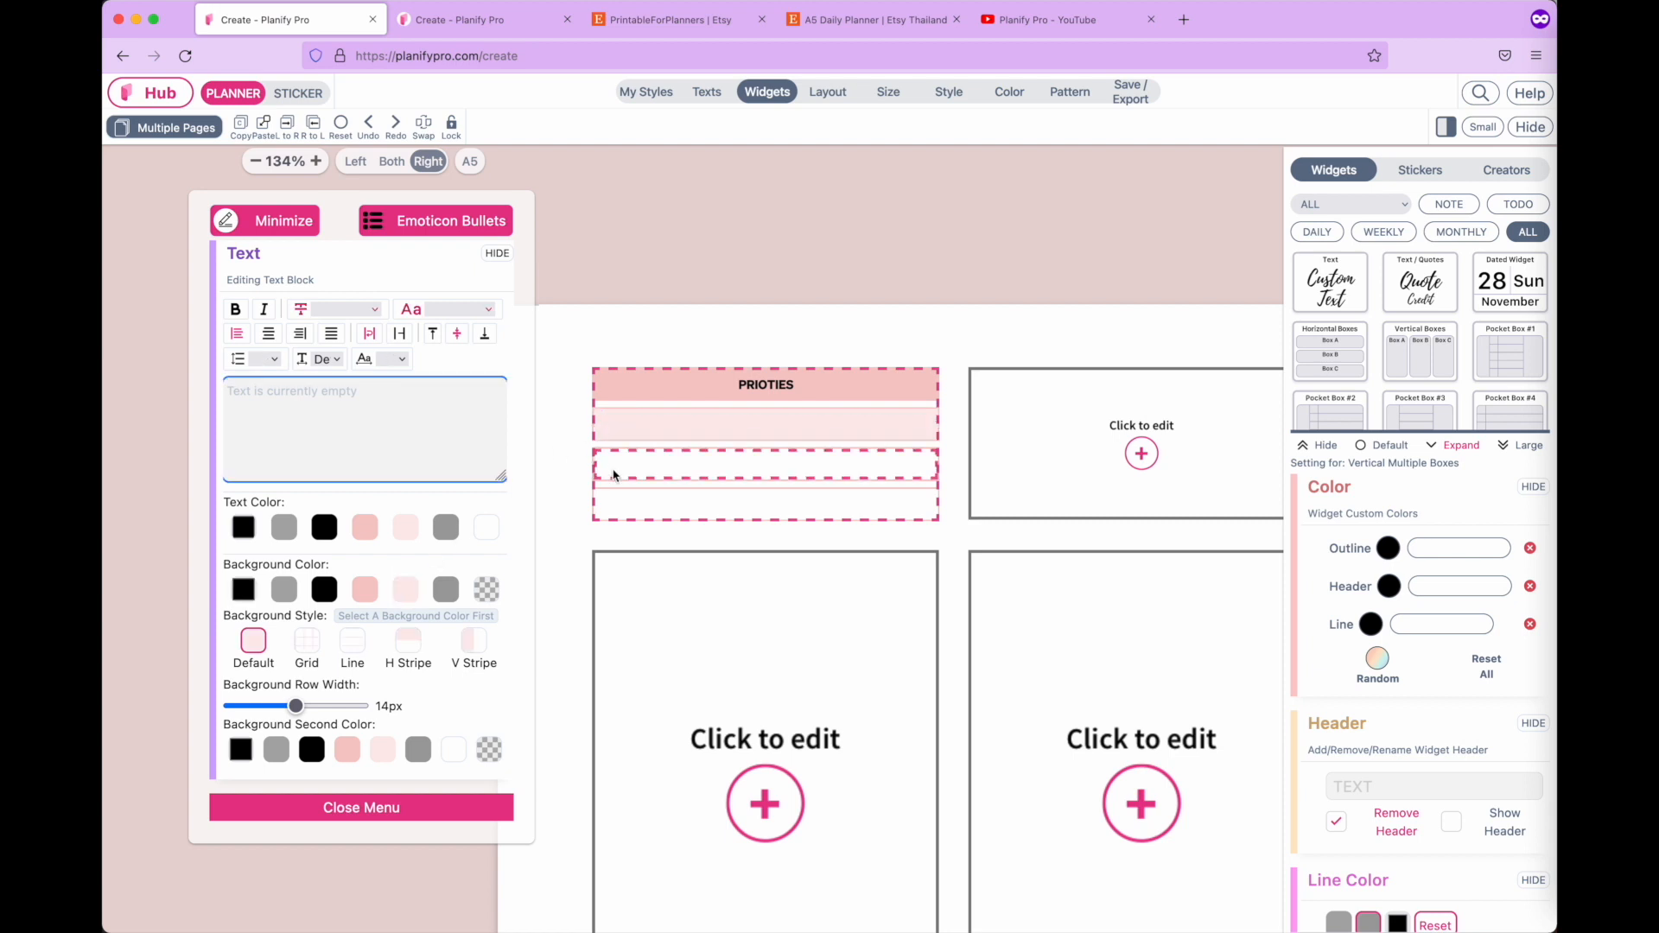
click(406, 596)
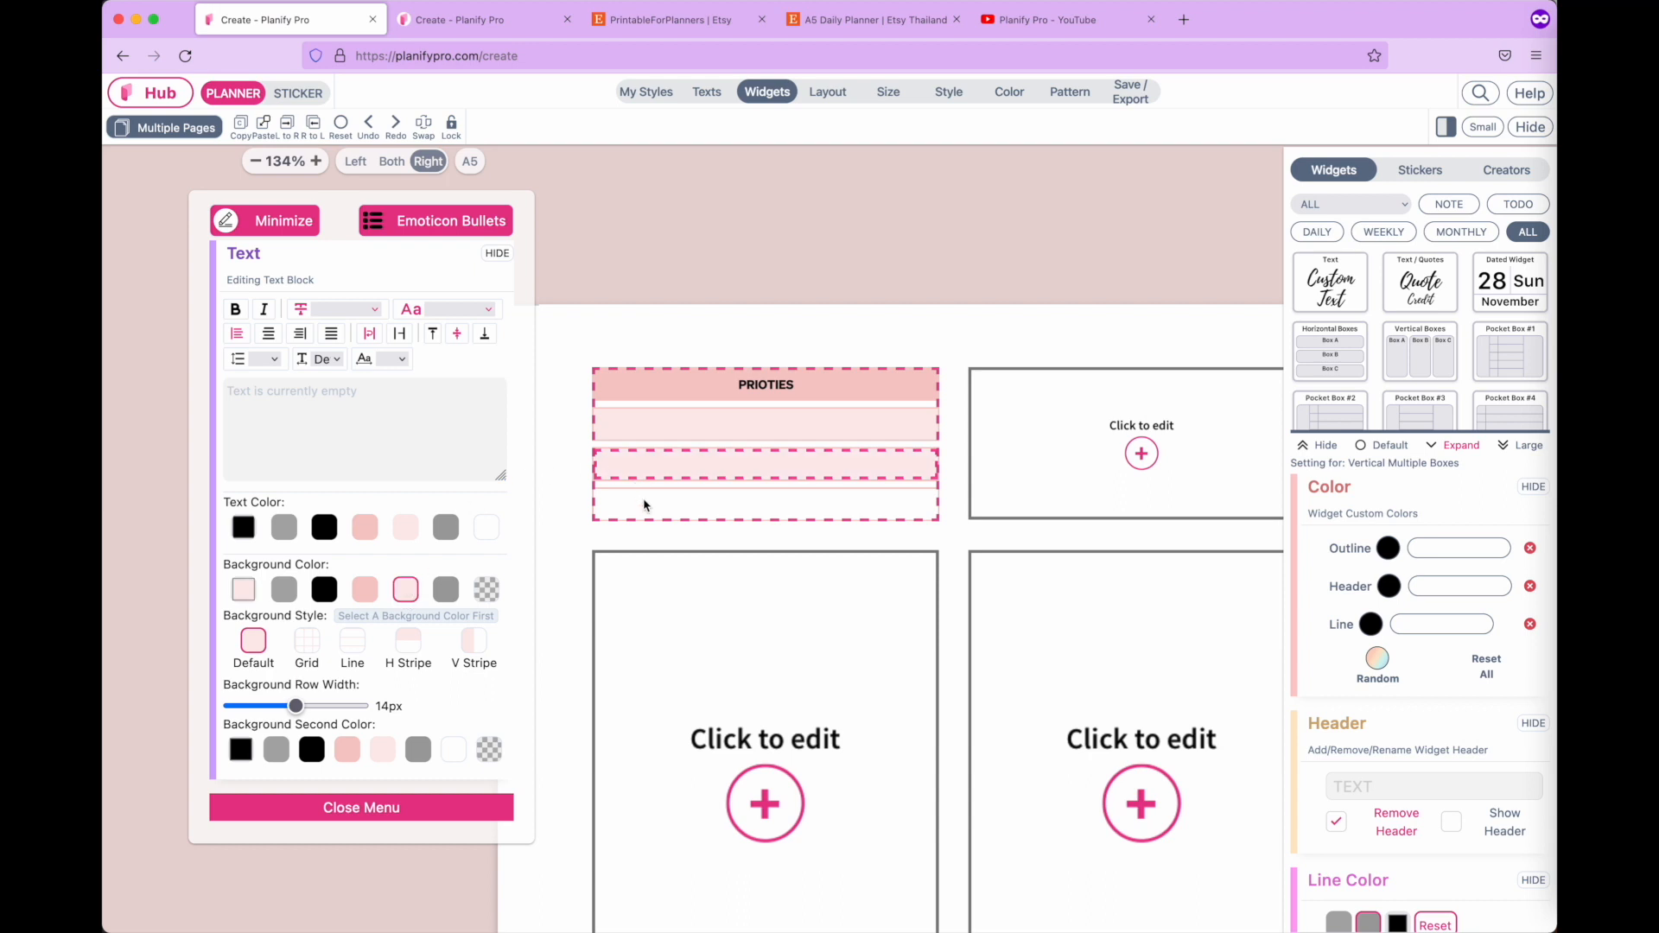
click(716, 515)
click(407, 589)
click(358, 812)
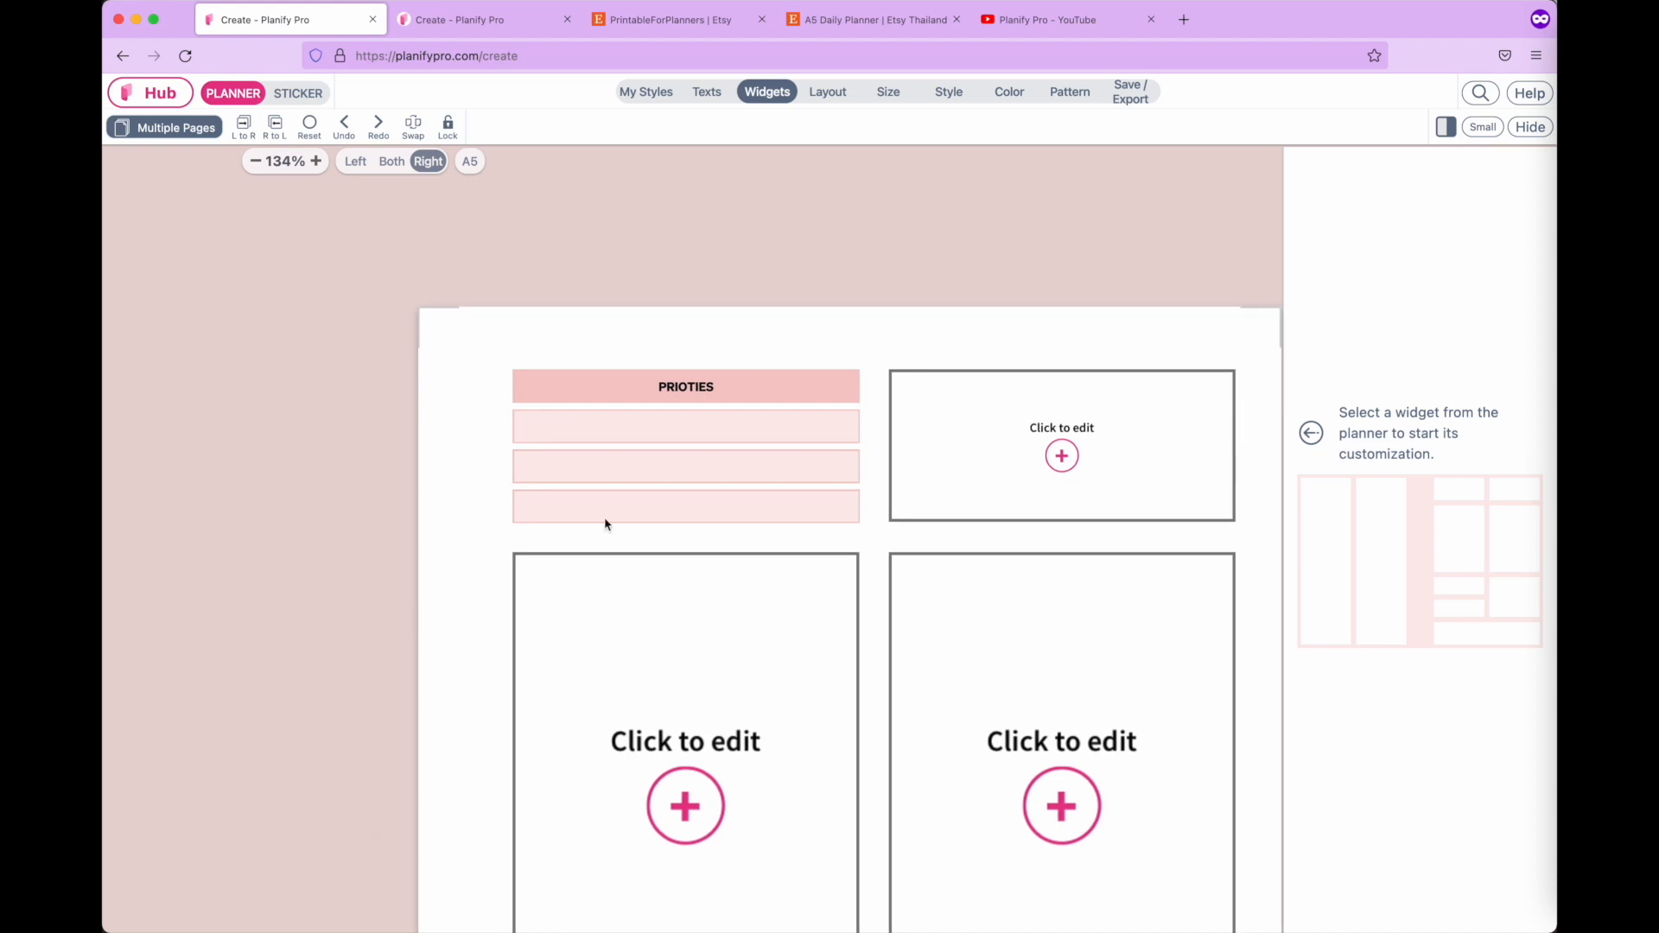
Consult the reference planner in Sketch, return to Planify Pro, and copy the prioties box widget into the empty box beside it.
key(super+Tab)
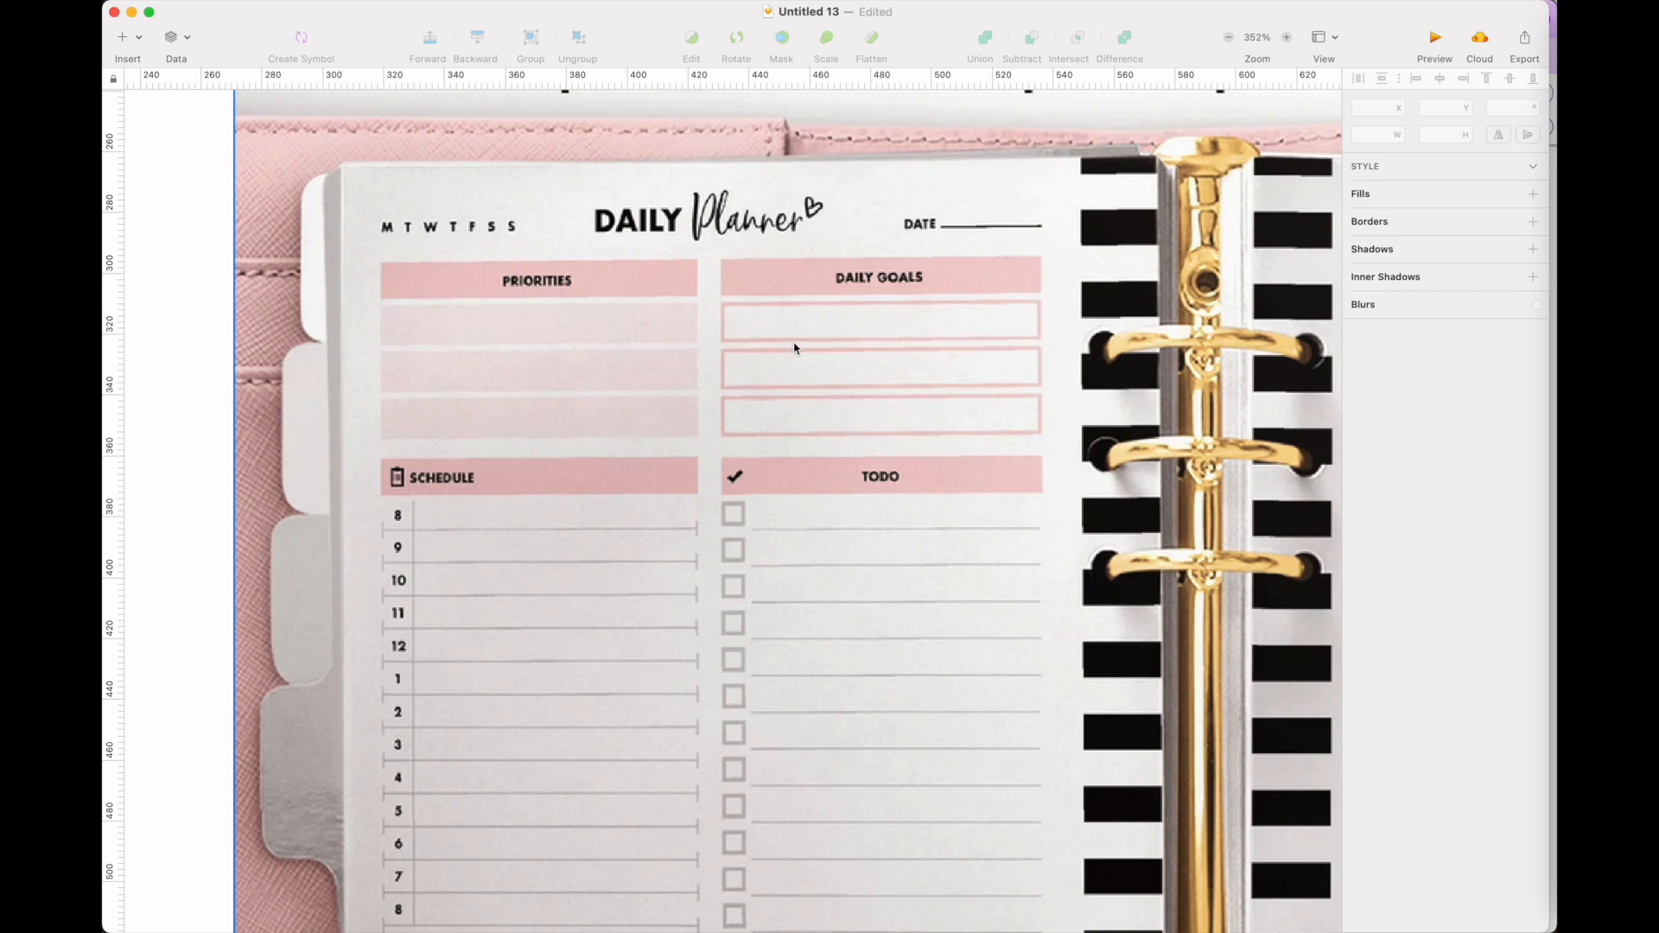
key(ctrl+Up)
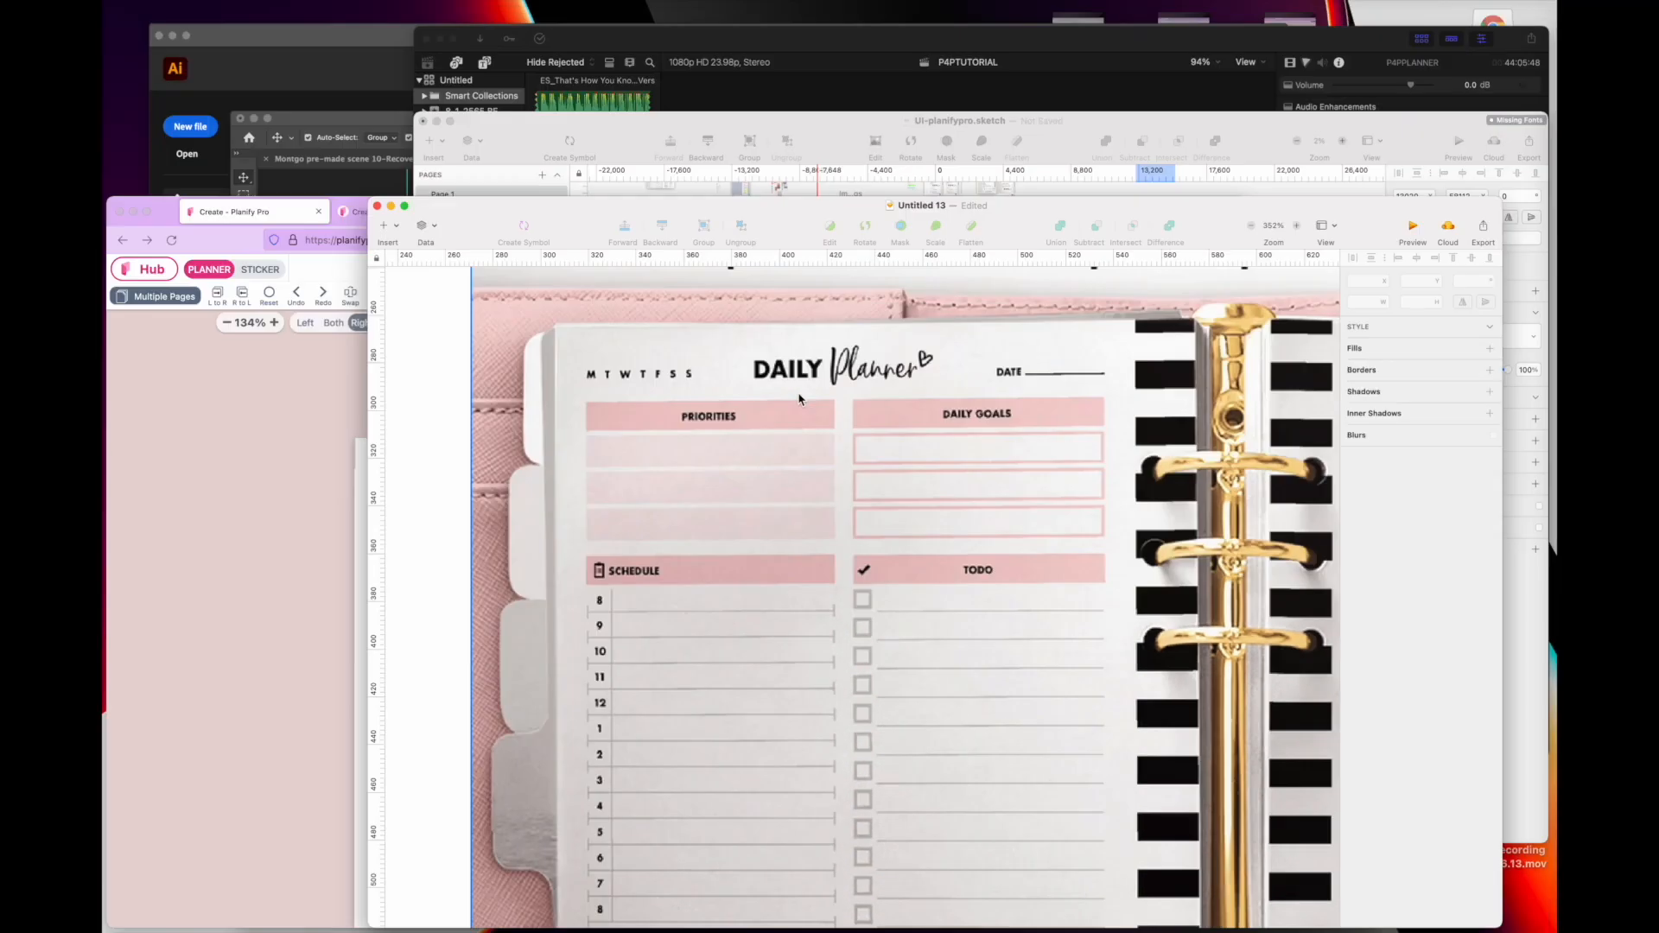
click(345, 803)
click(759, 391)
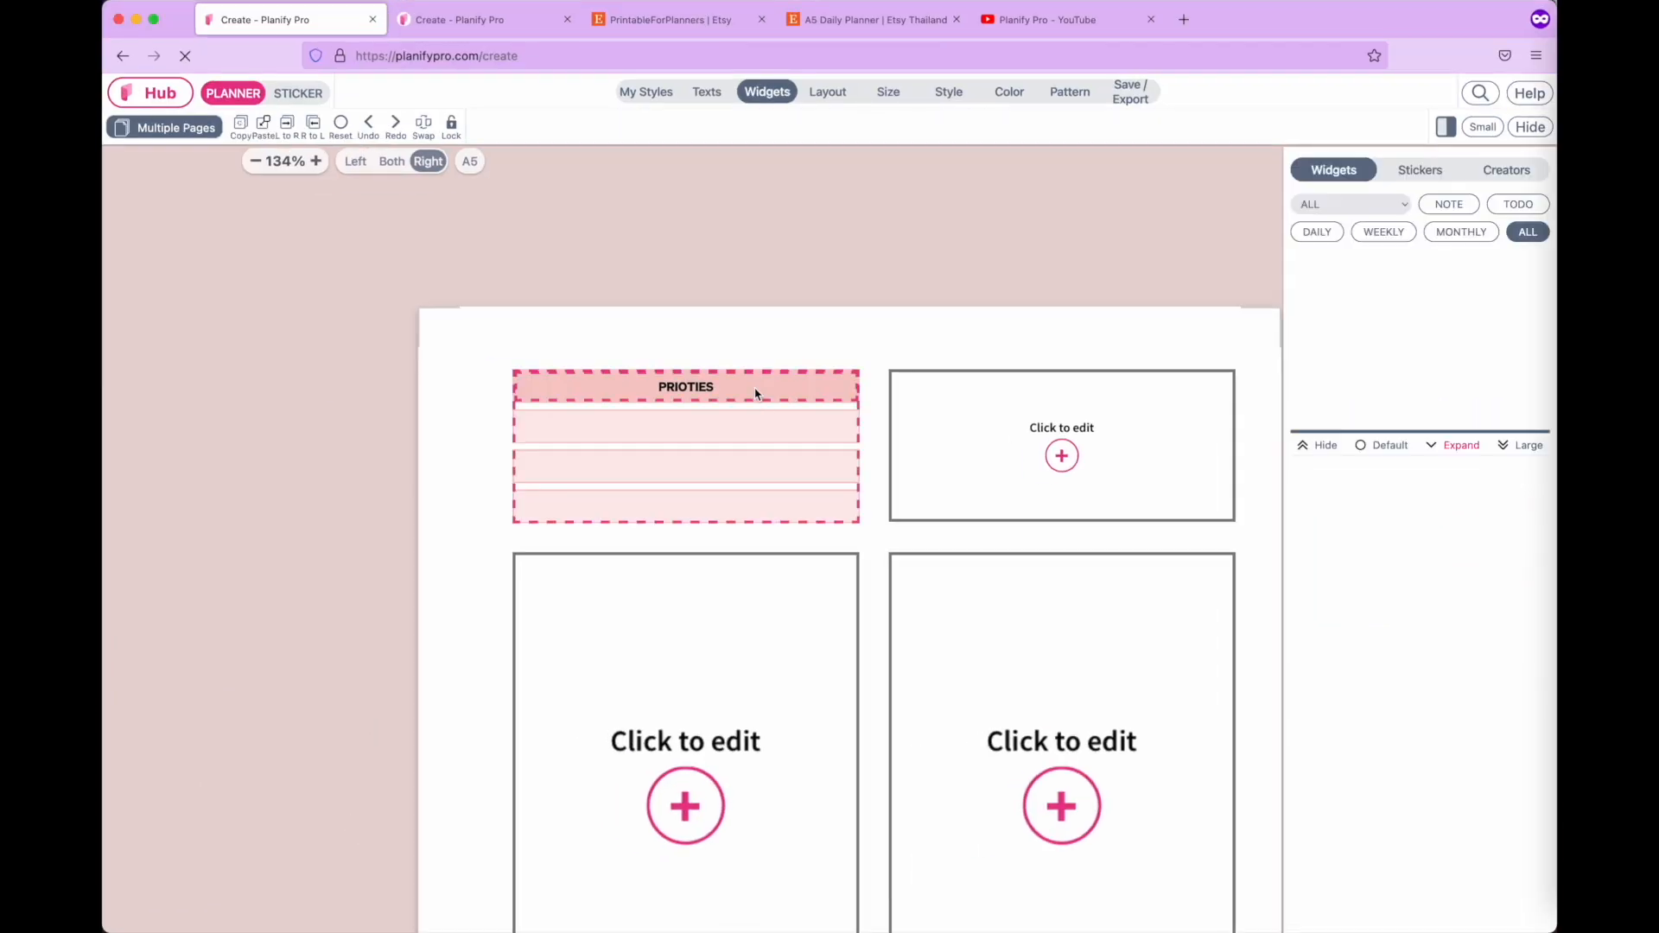
click(667, 389)
click(300, 228)
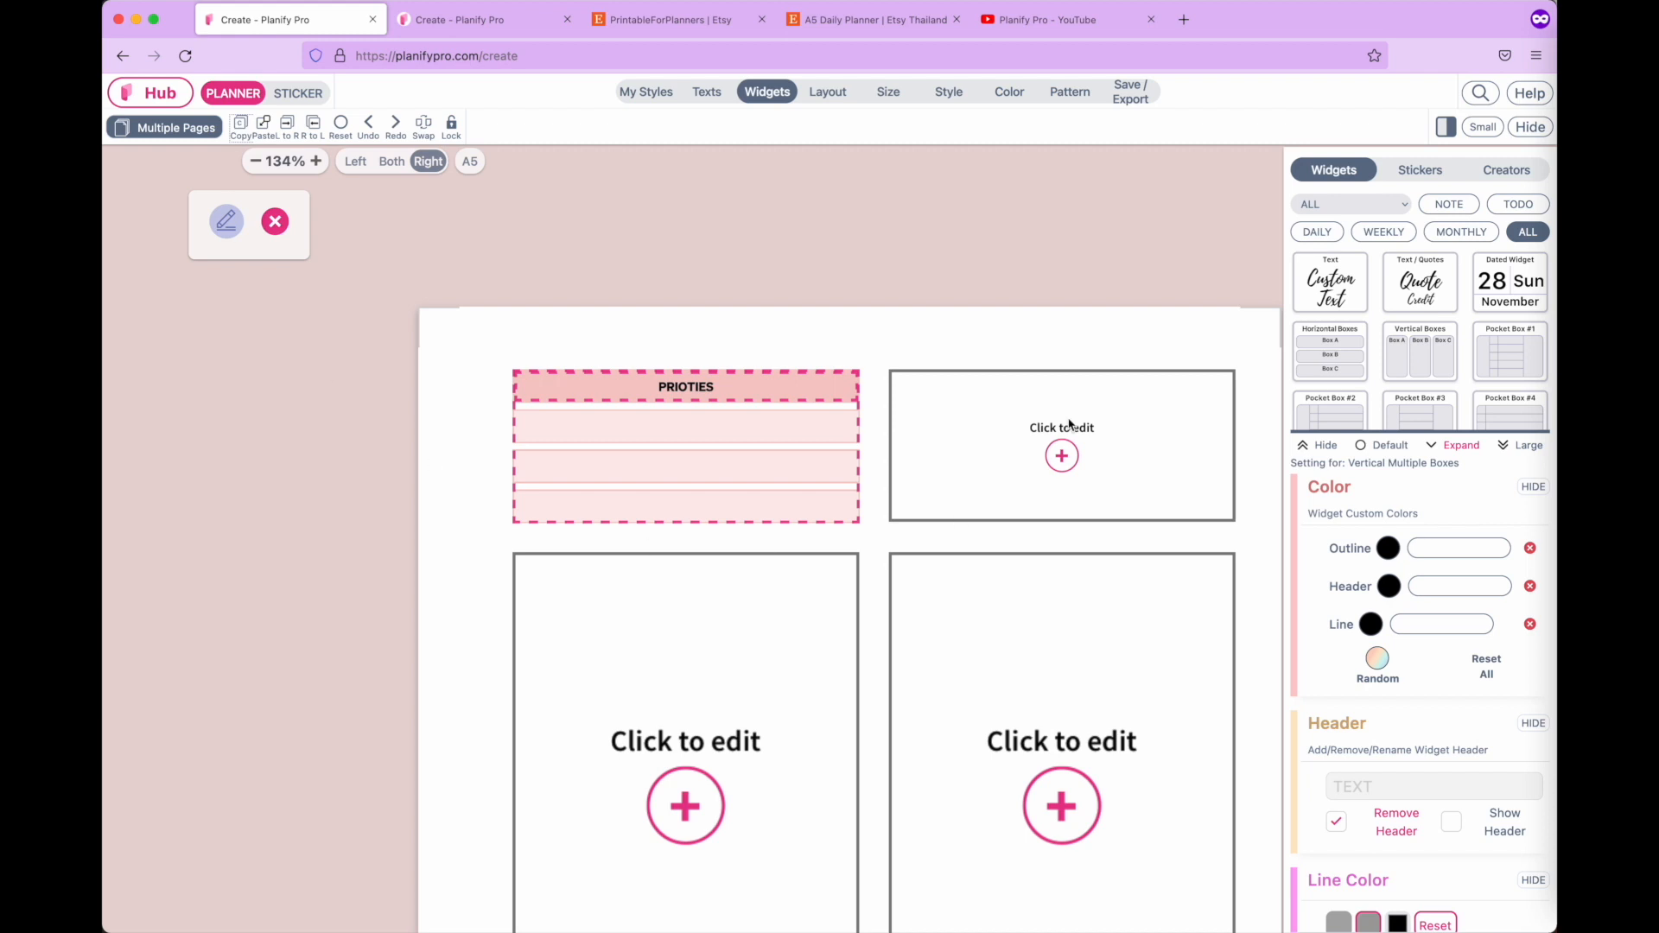
click(1161, 444)
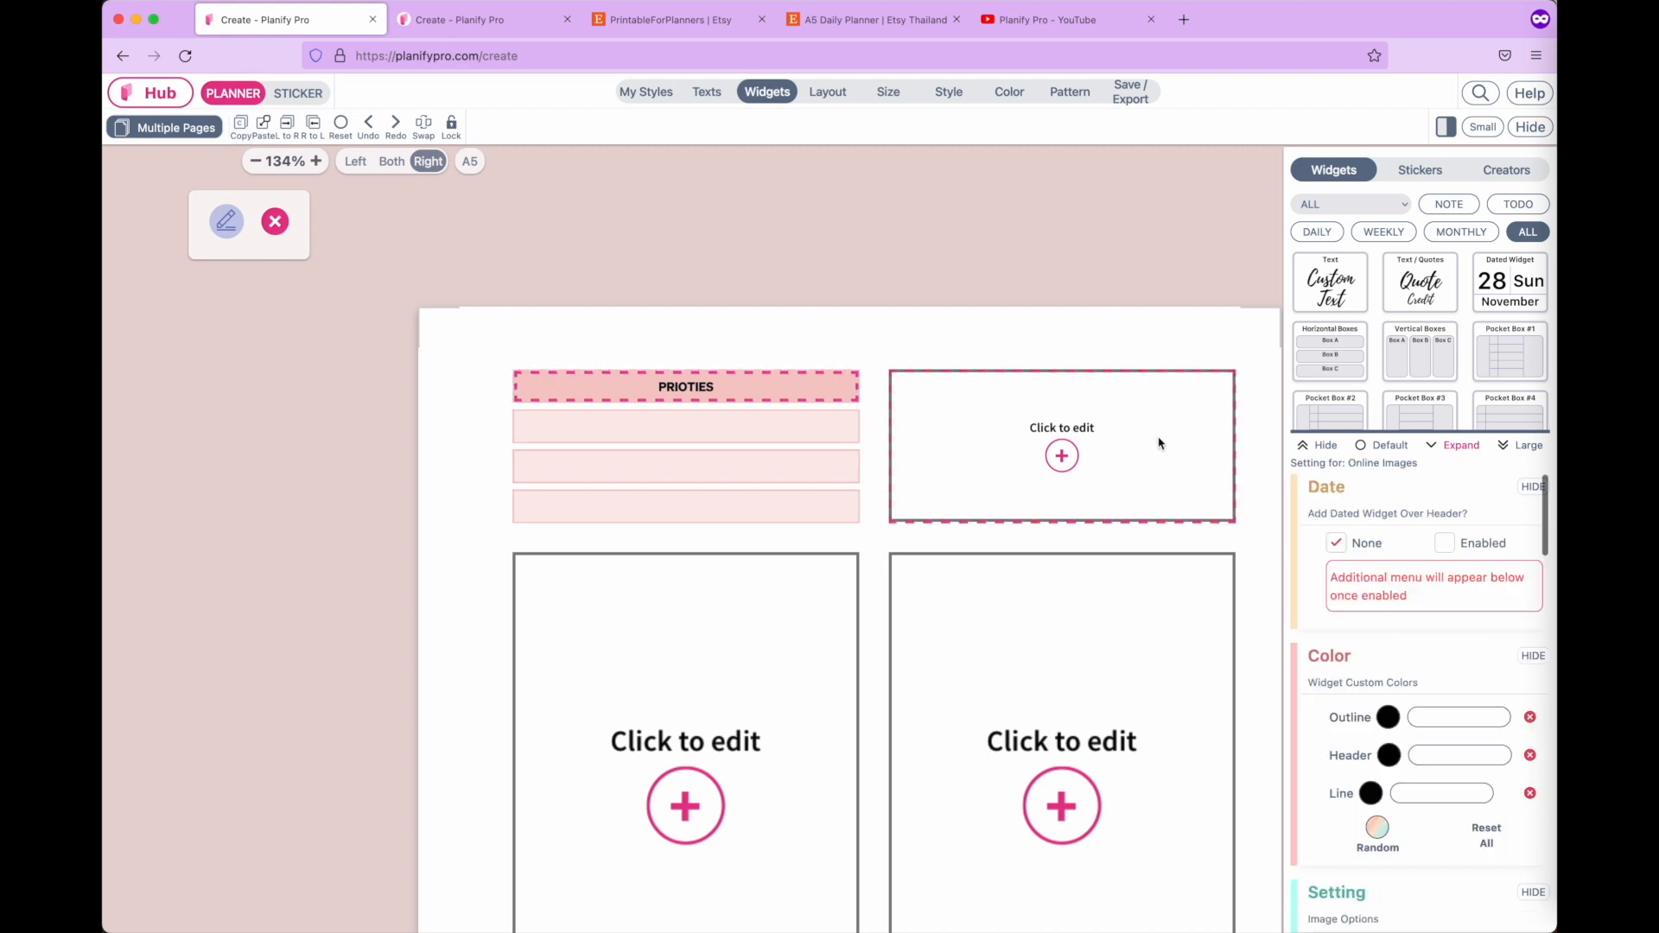
click(263, 126)
click(991, 215)
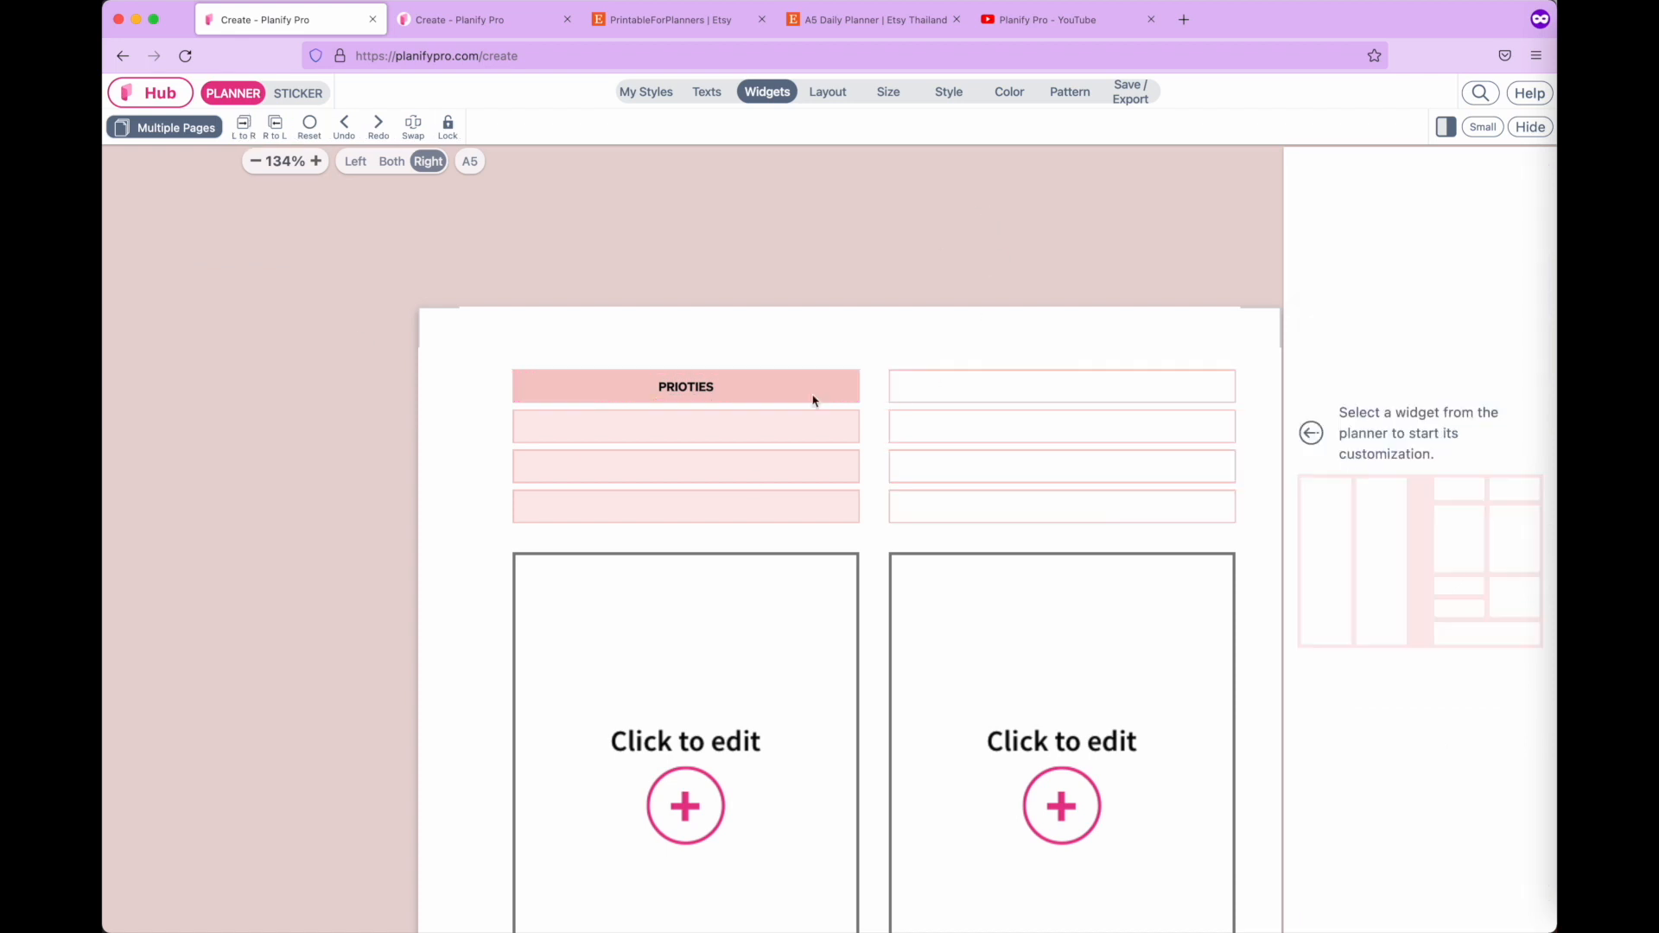
Add the header text "daily goals" to the copied widget's first box, centered on the medium pink background.
click(896, 375)
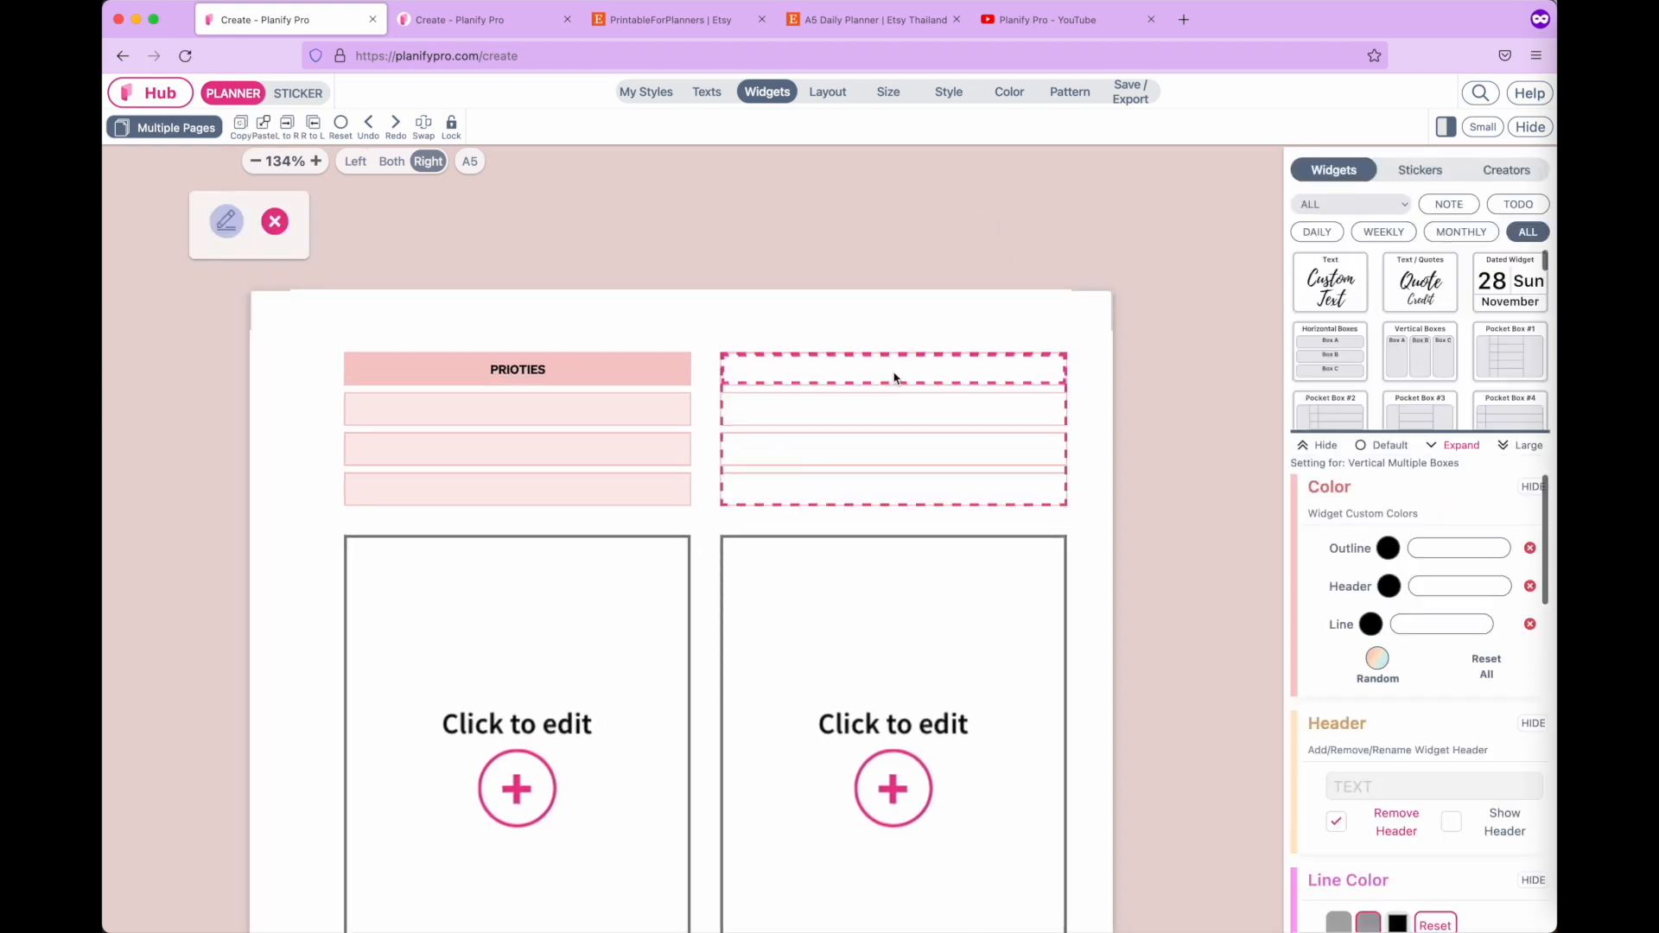
click(226, 221)
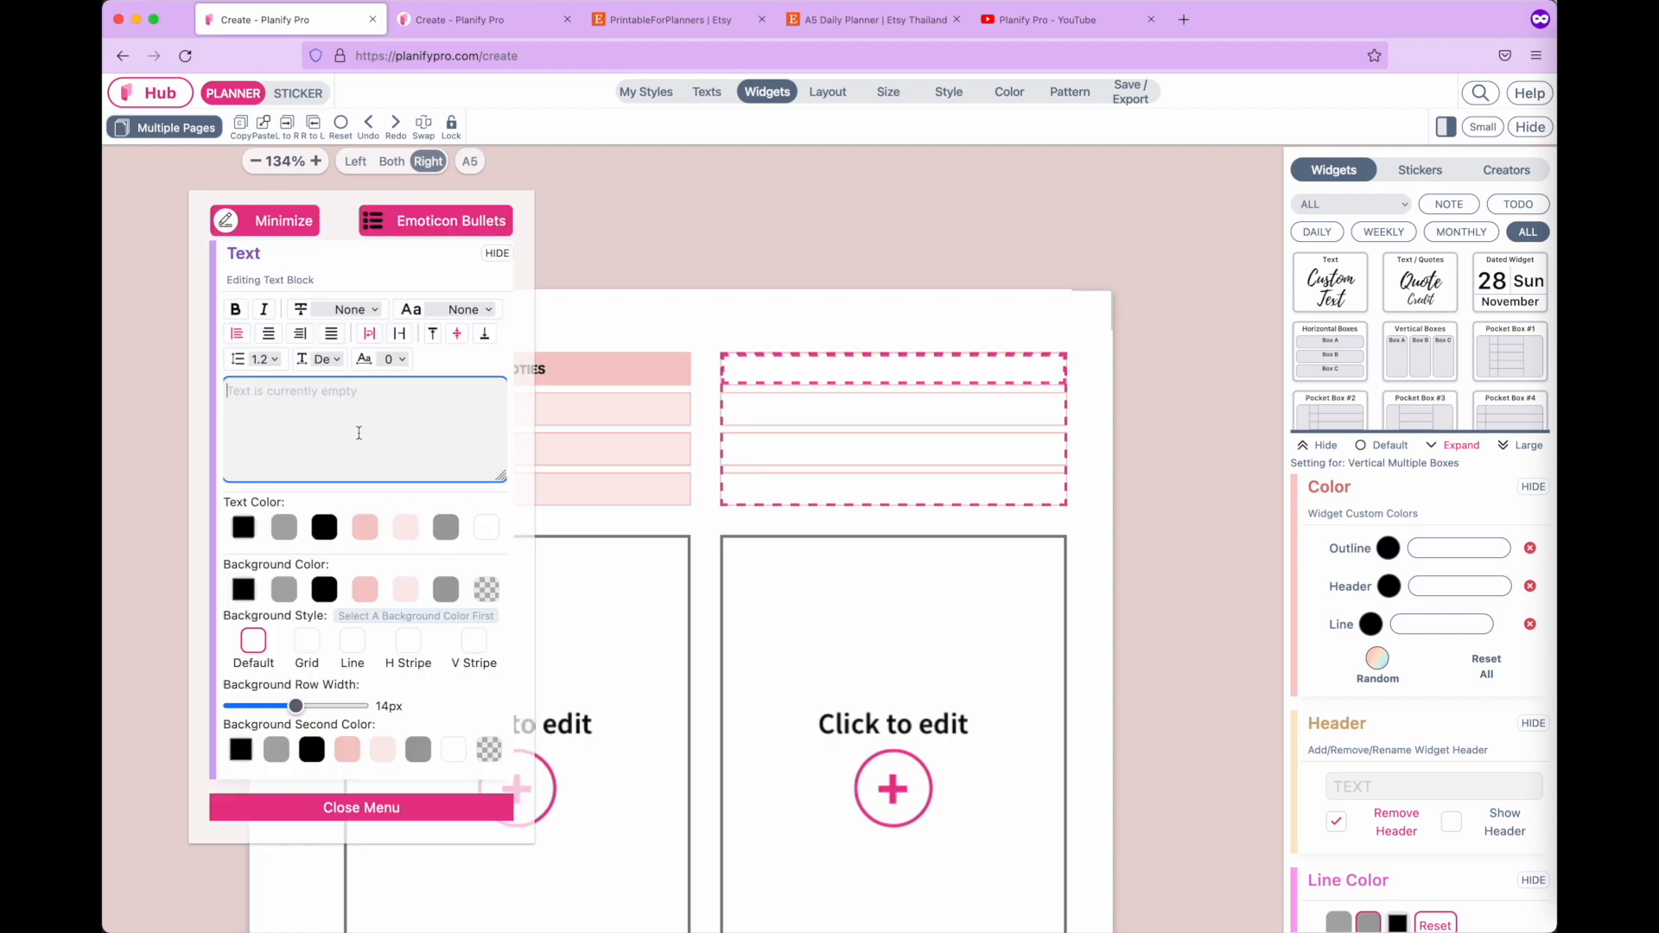
text(daily goals)
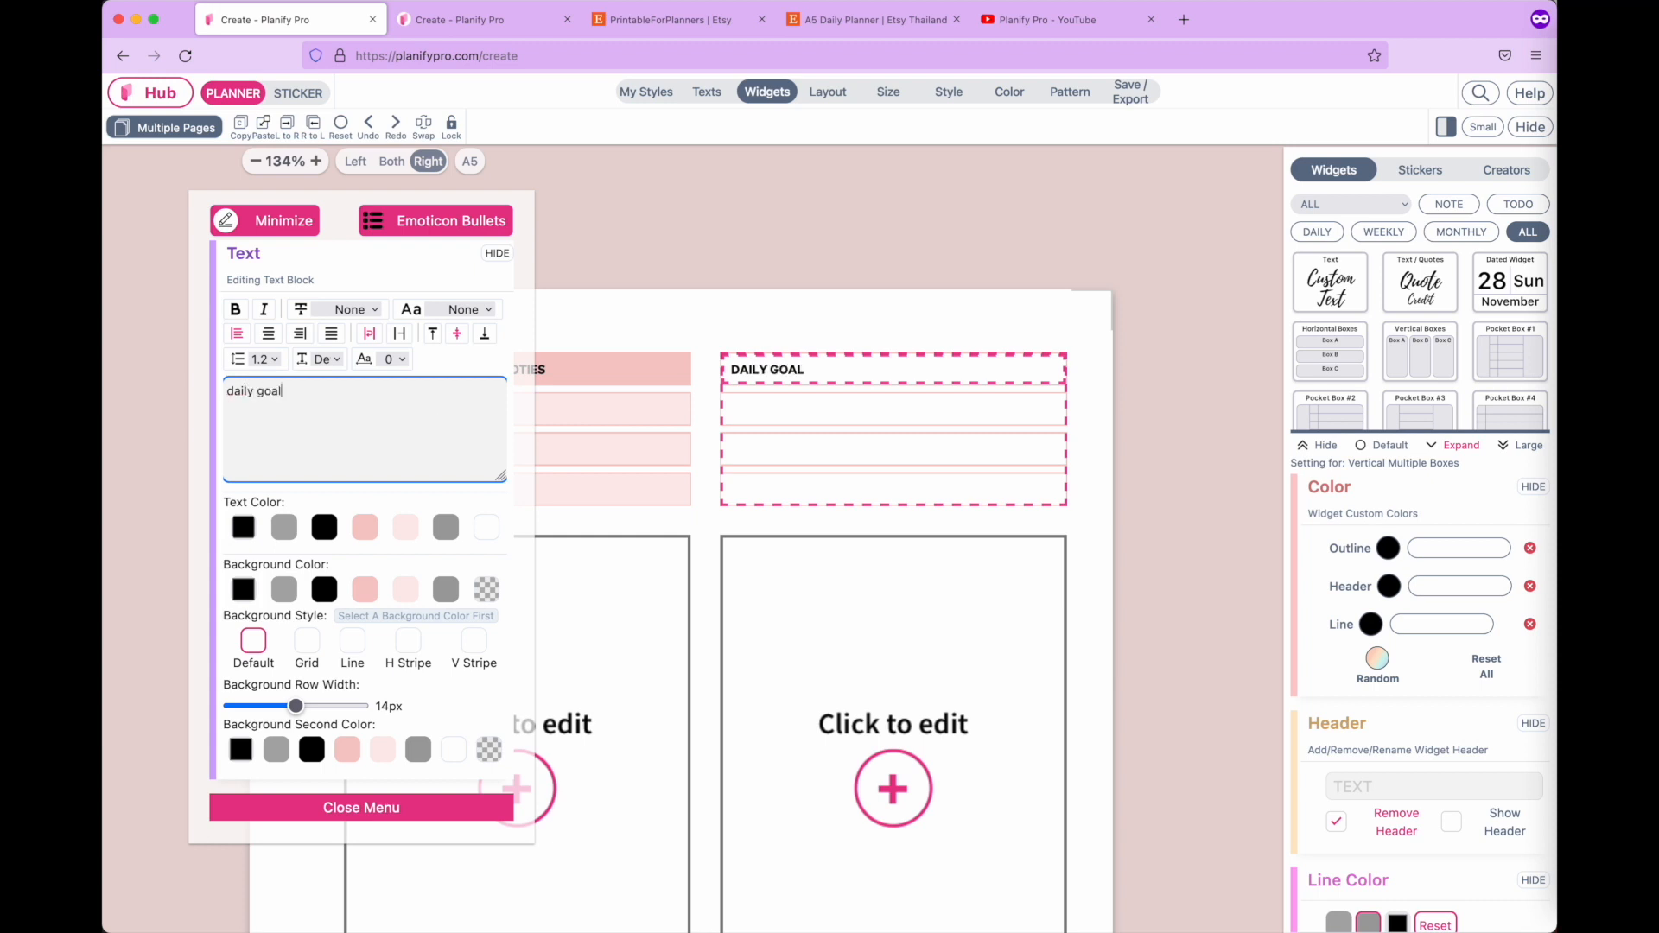
click(269, 335)
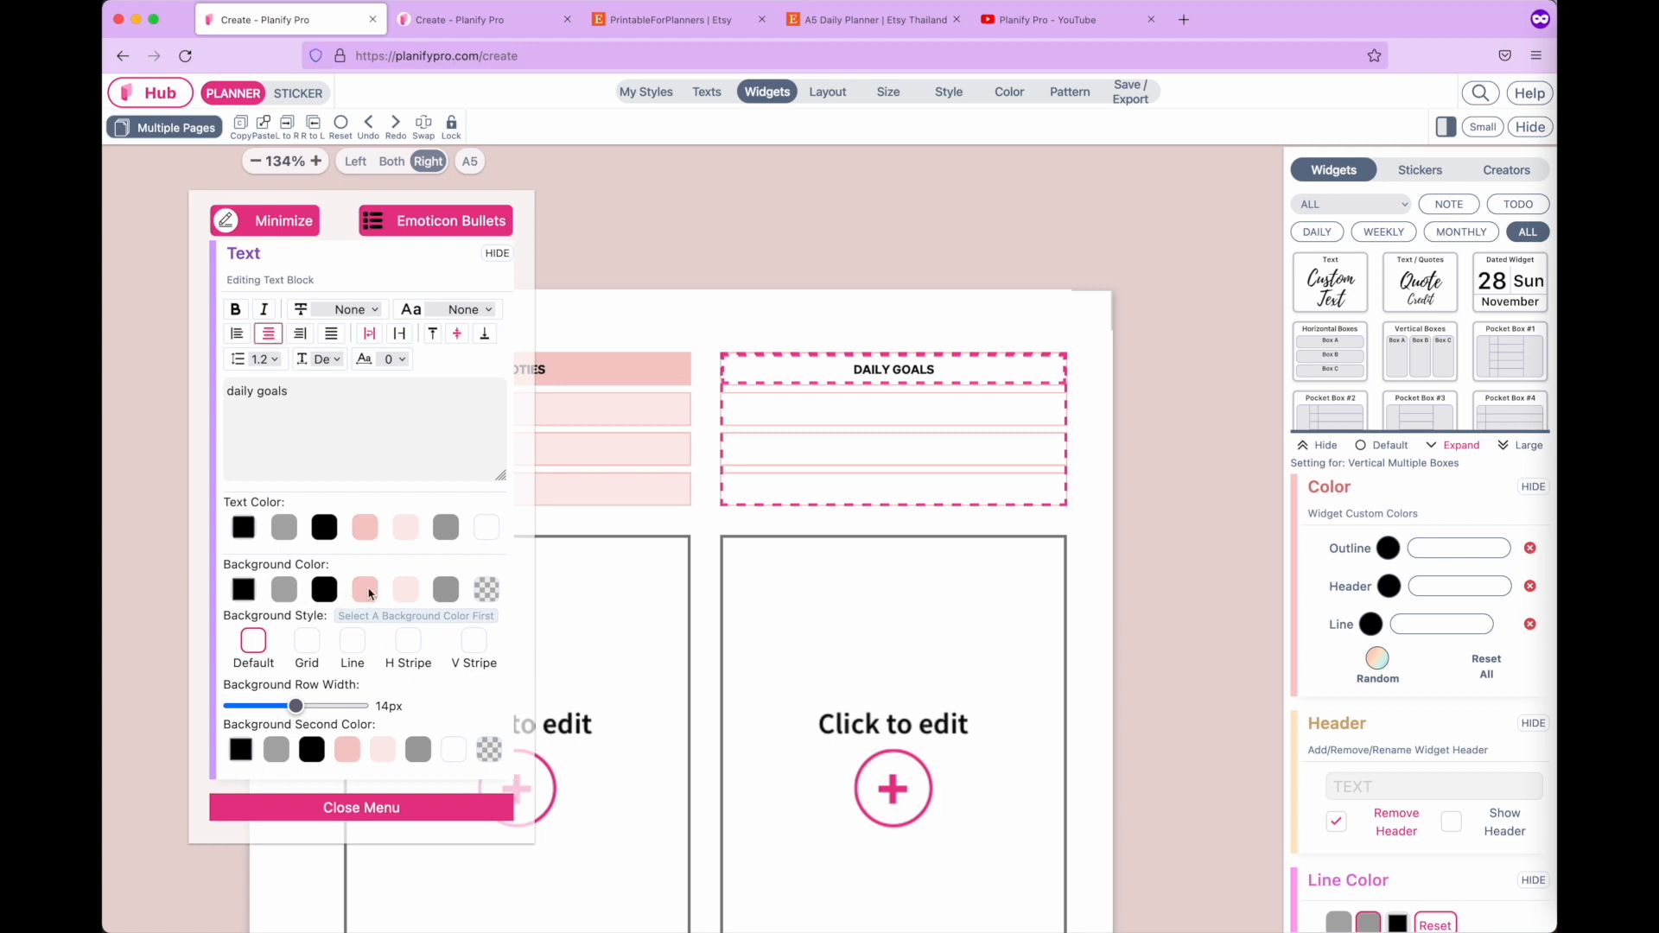
click(370, 594)
click(363, 808)
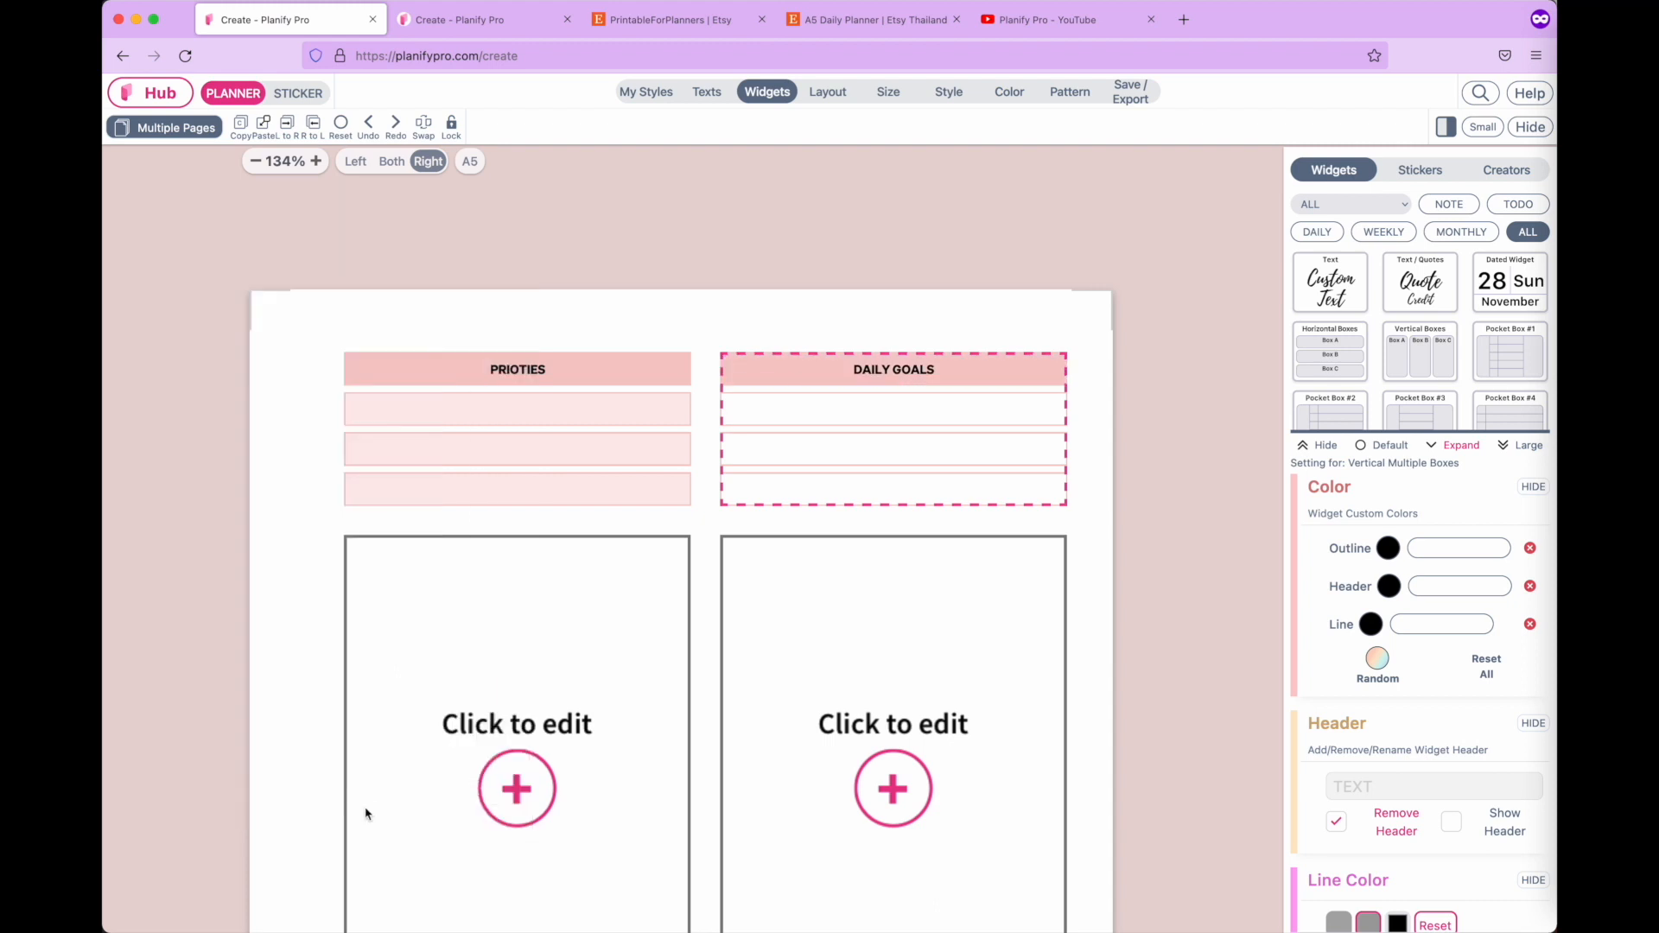
click(1218, 417)
Check the schedule section of the Sketch reference, then insert the daily Time Schedule widget into the large box below prioties.
scroll(518, 519, down, 2)
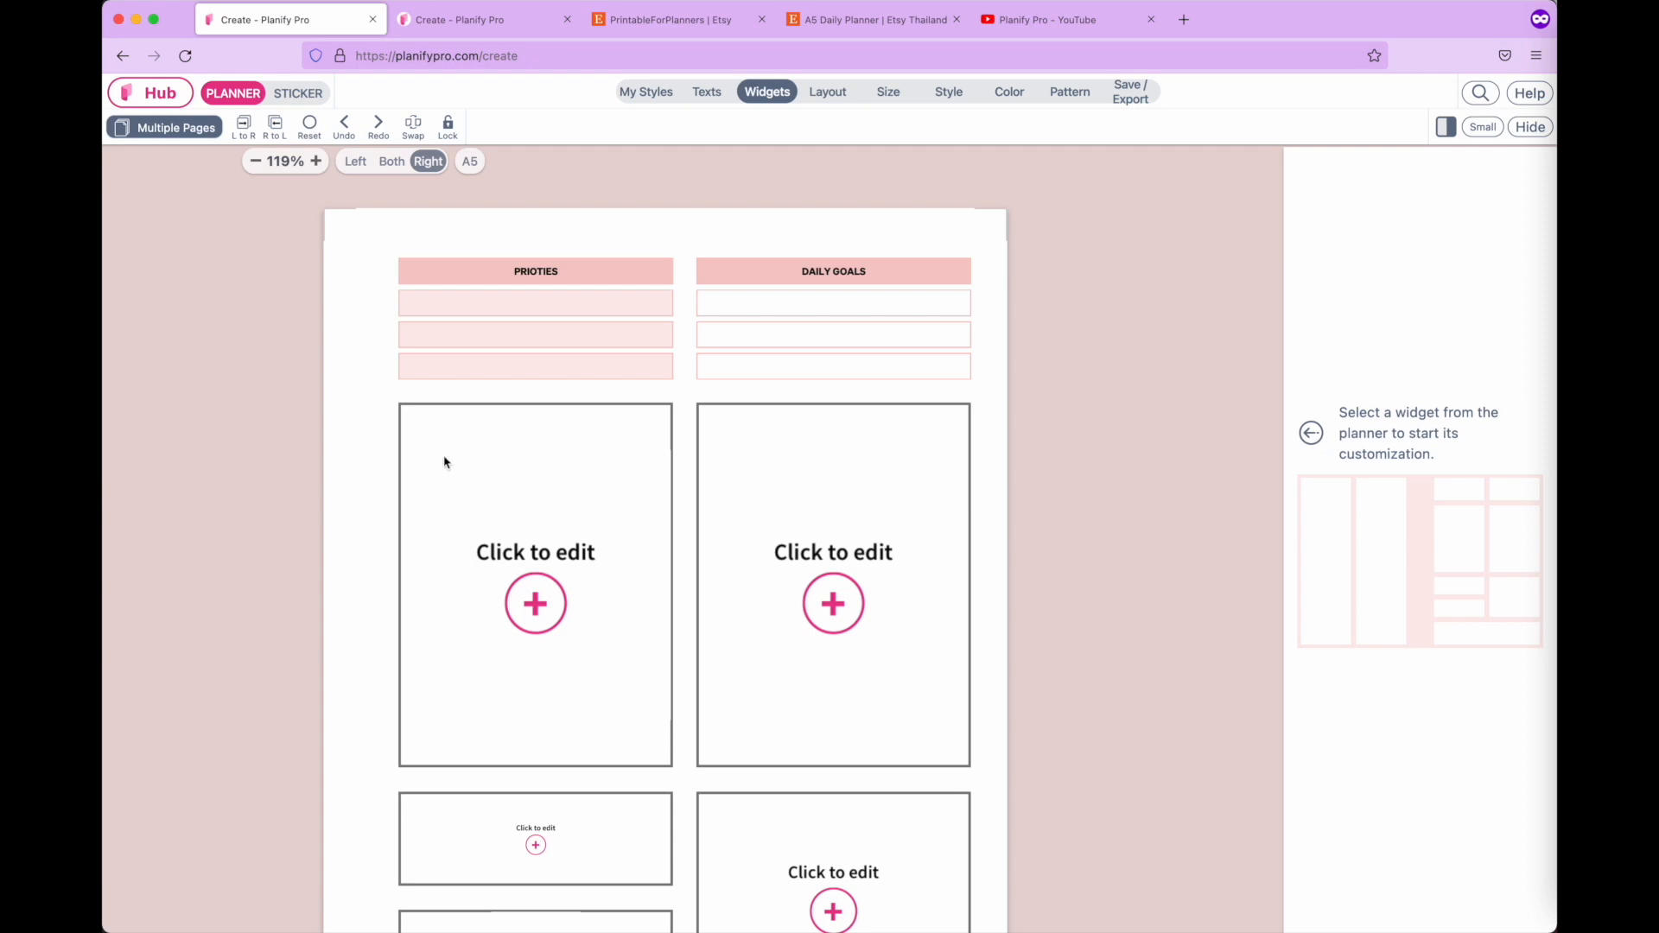
key(ctrl+Up)
click(1305, 849)
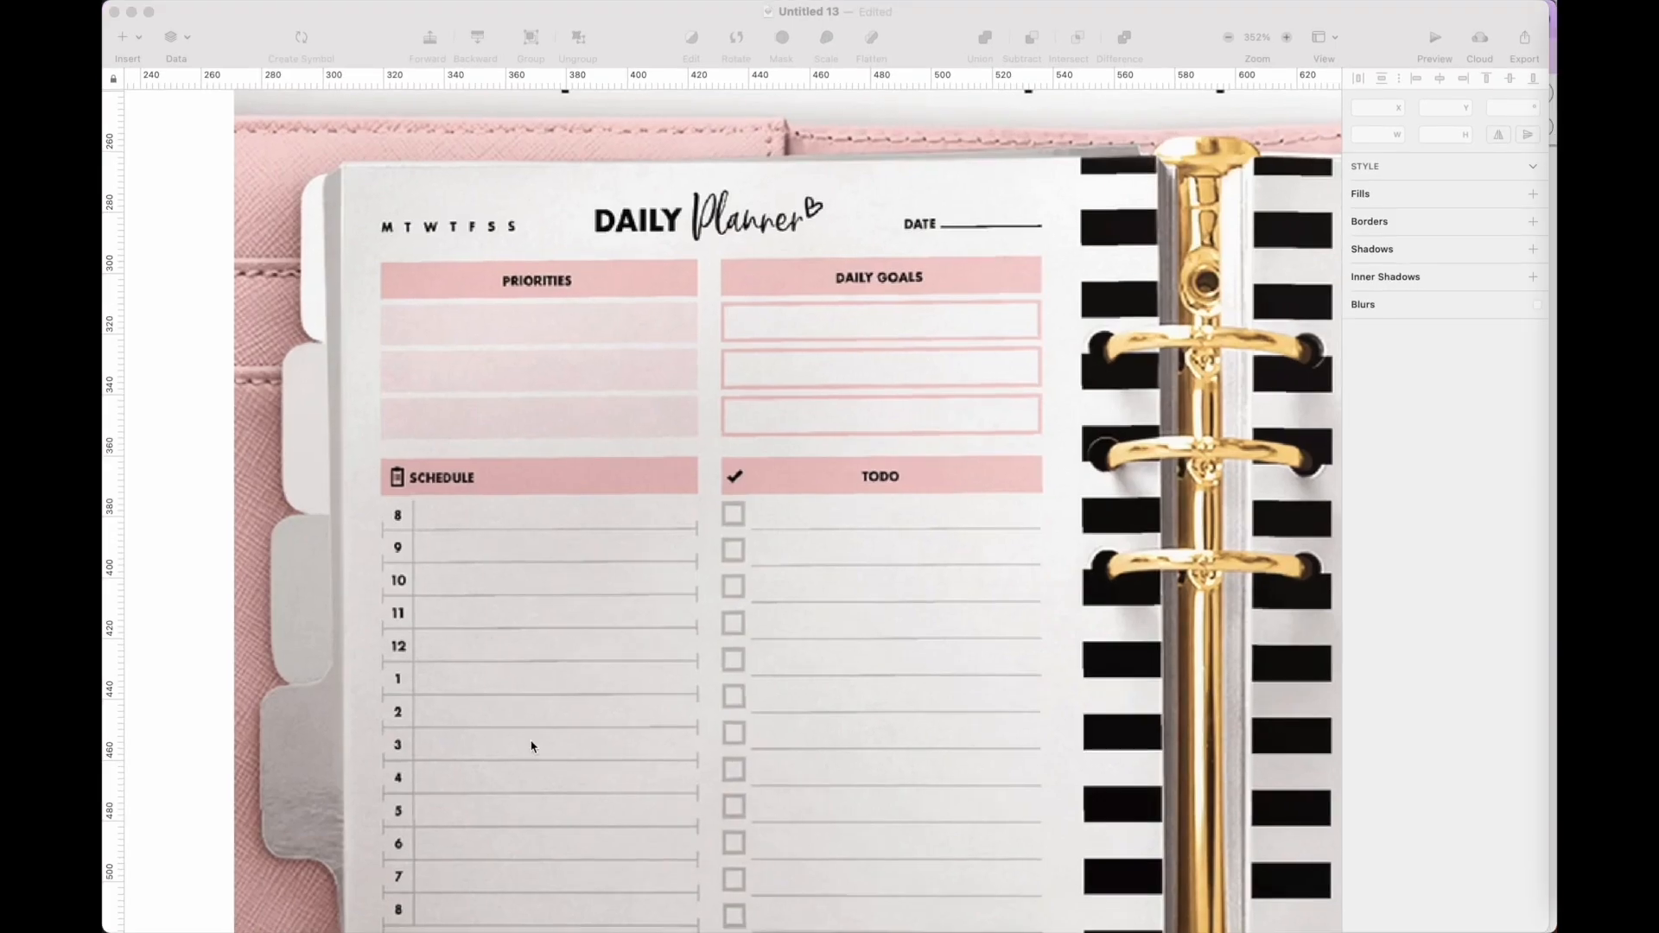
scroll(530, 744, down, 3)
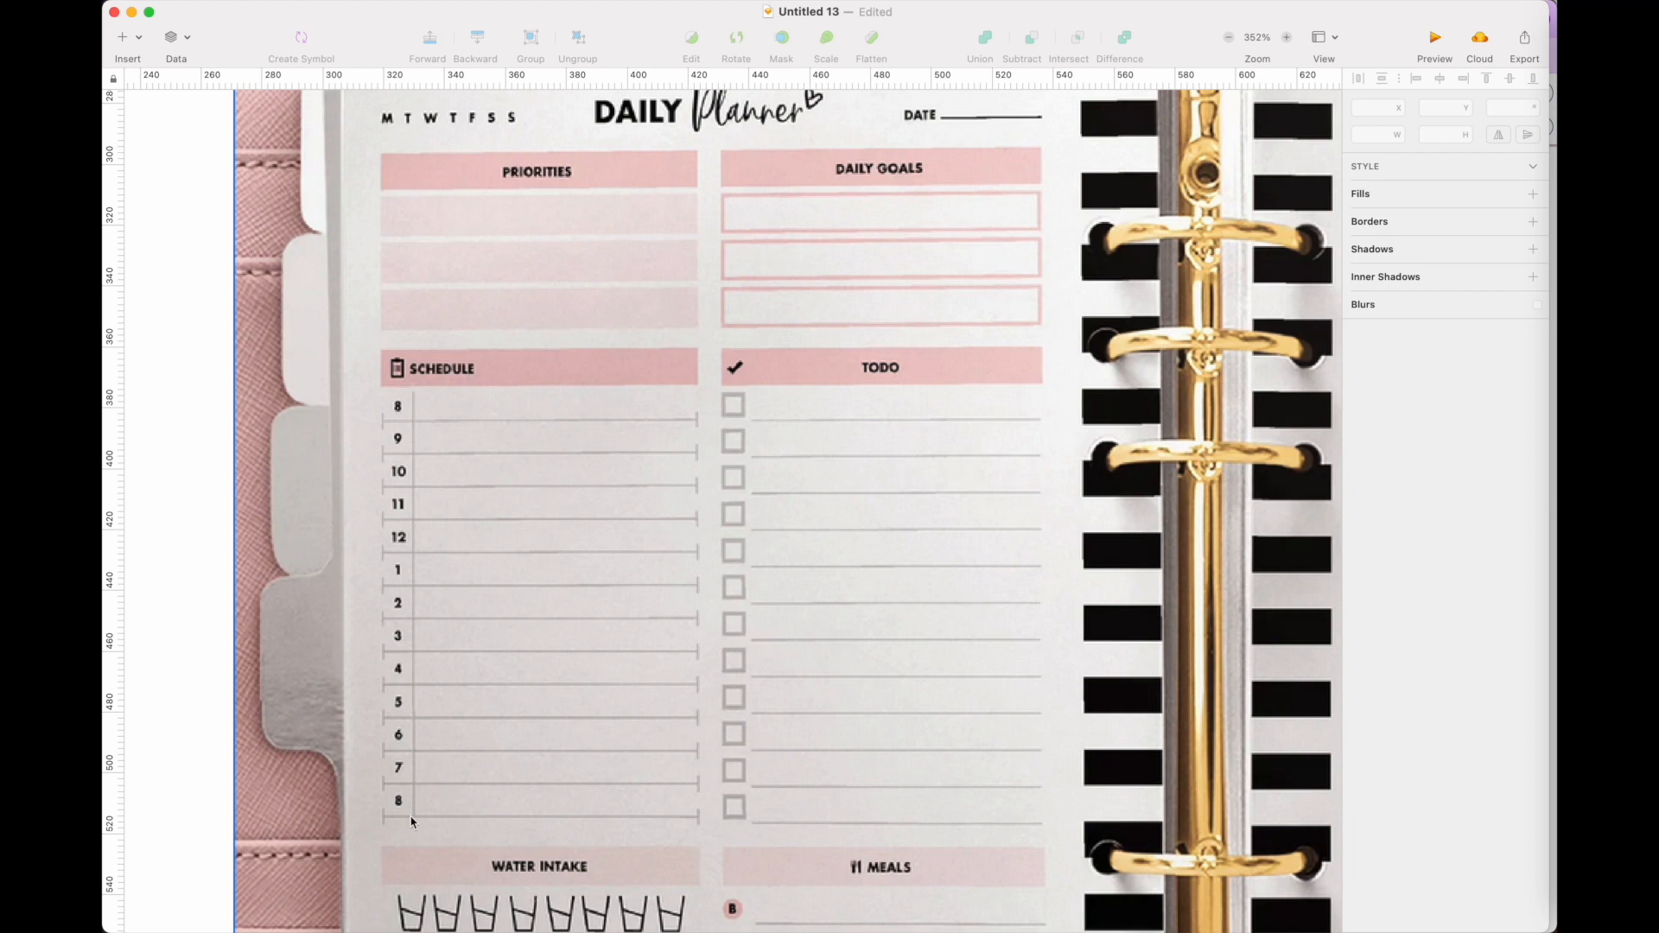
key(super+Tab)
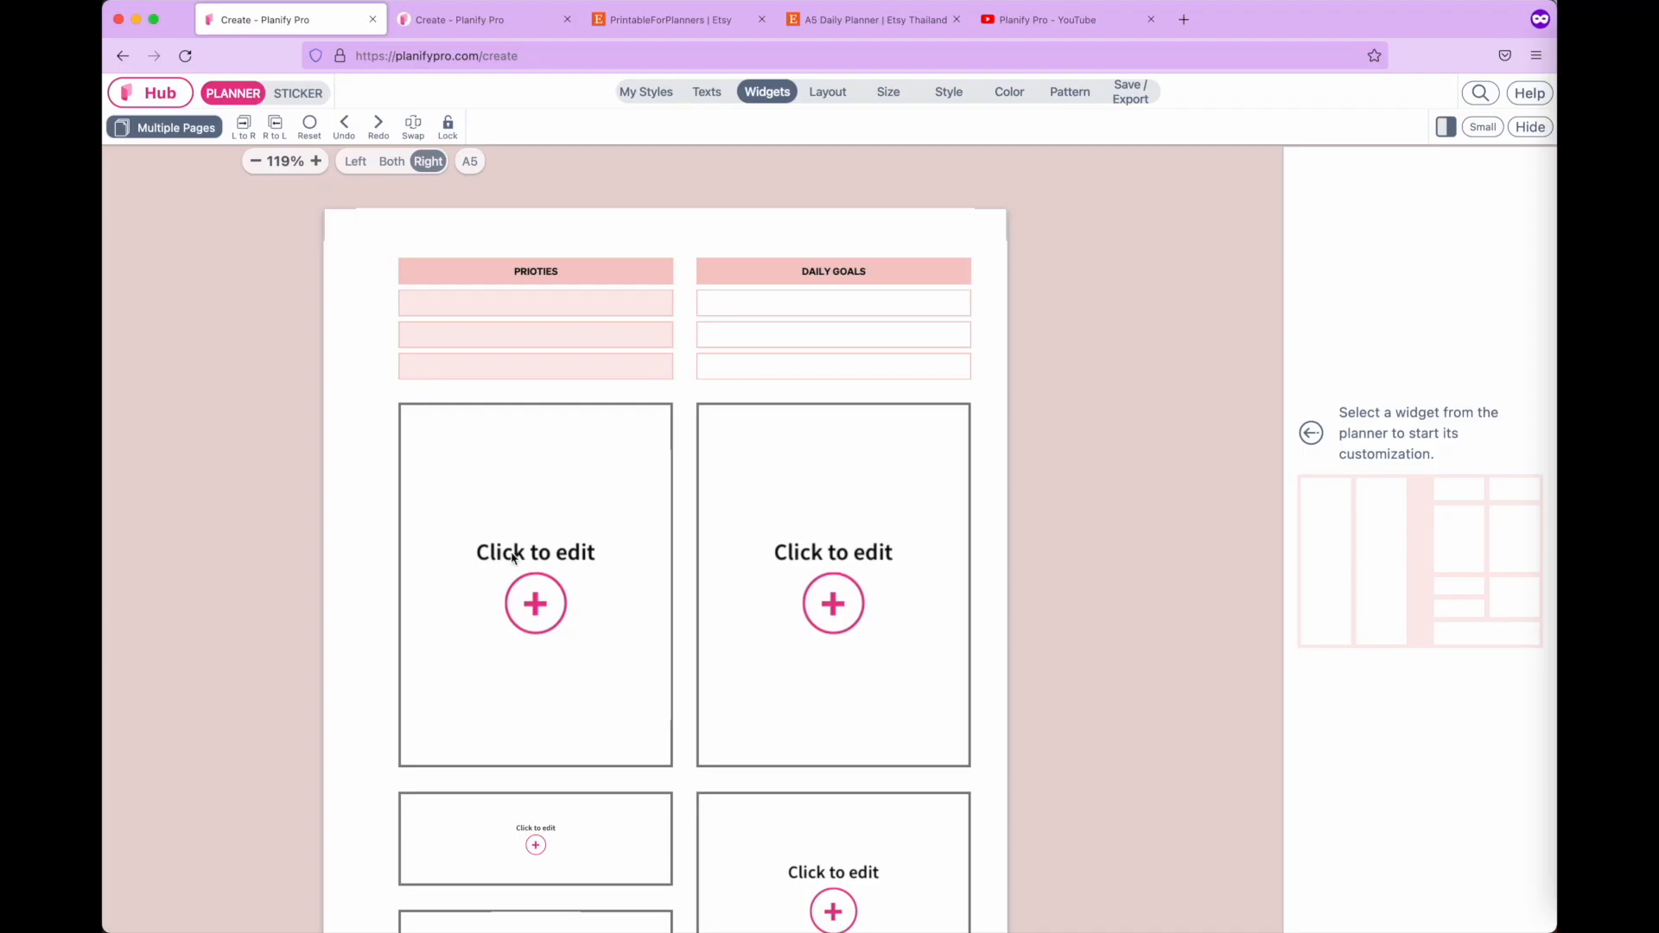
click(520, 572)
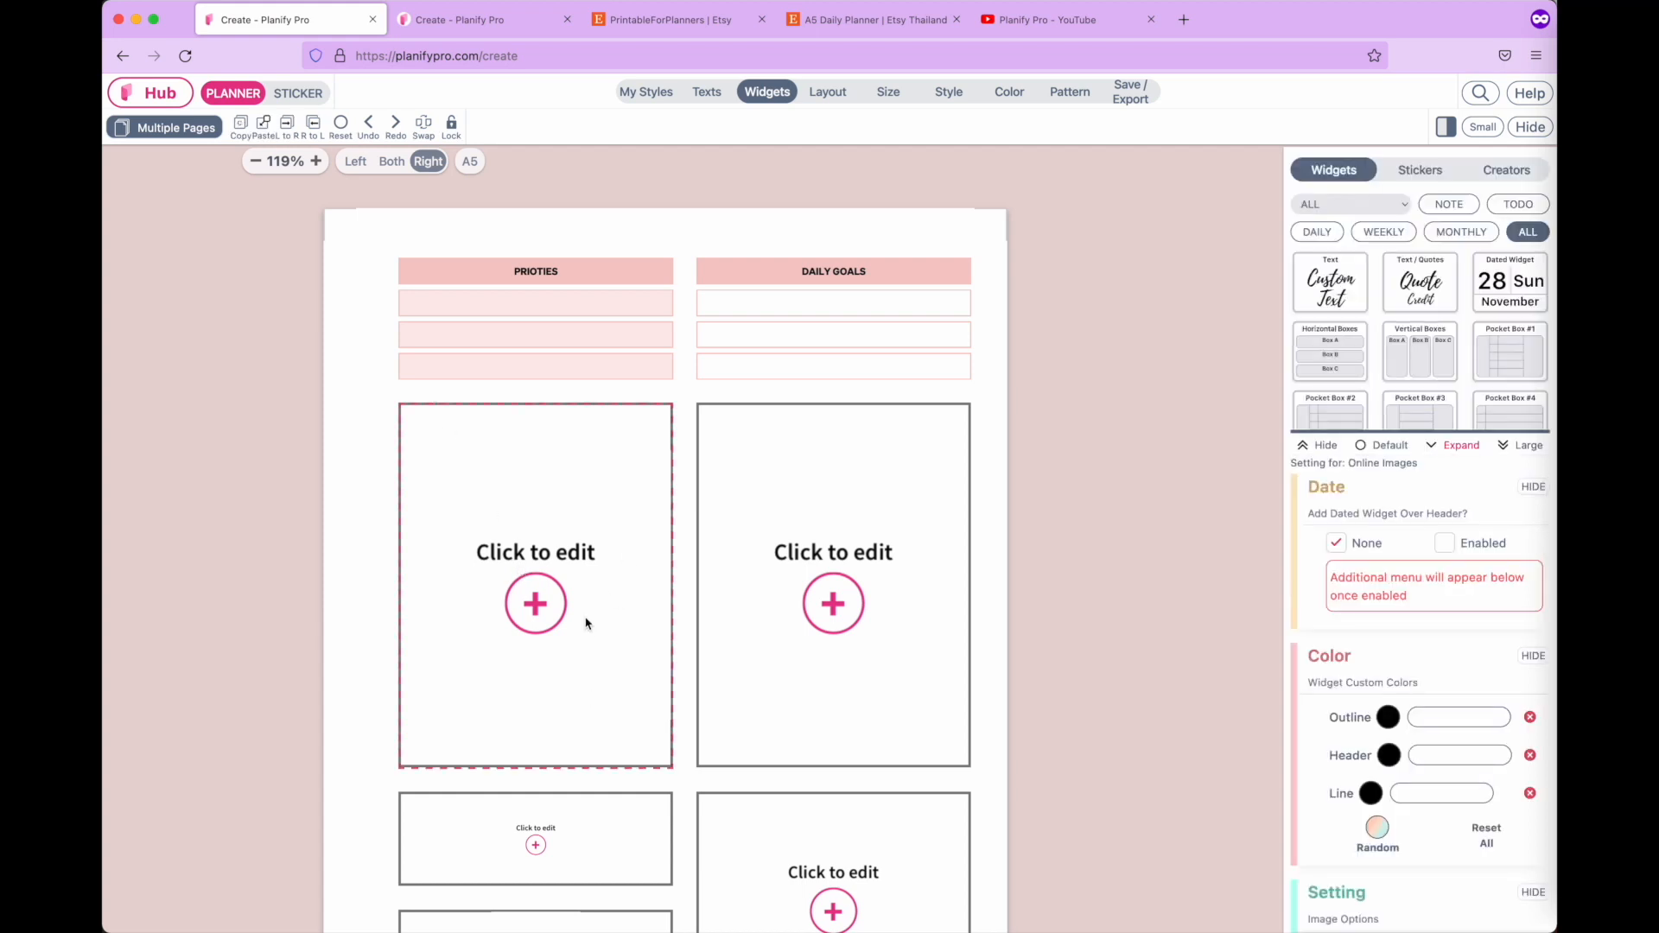
click(1317, 234)
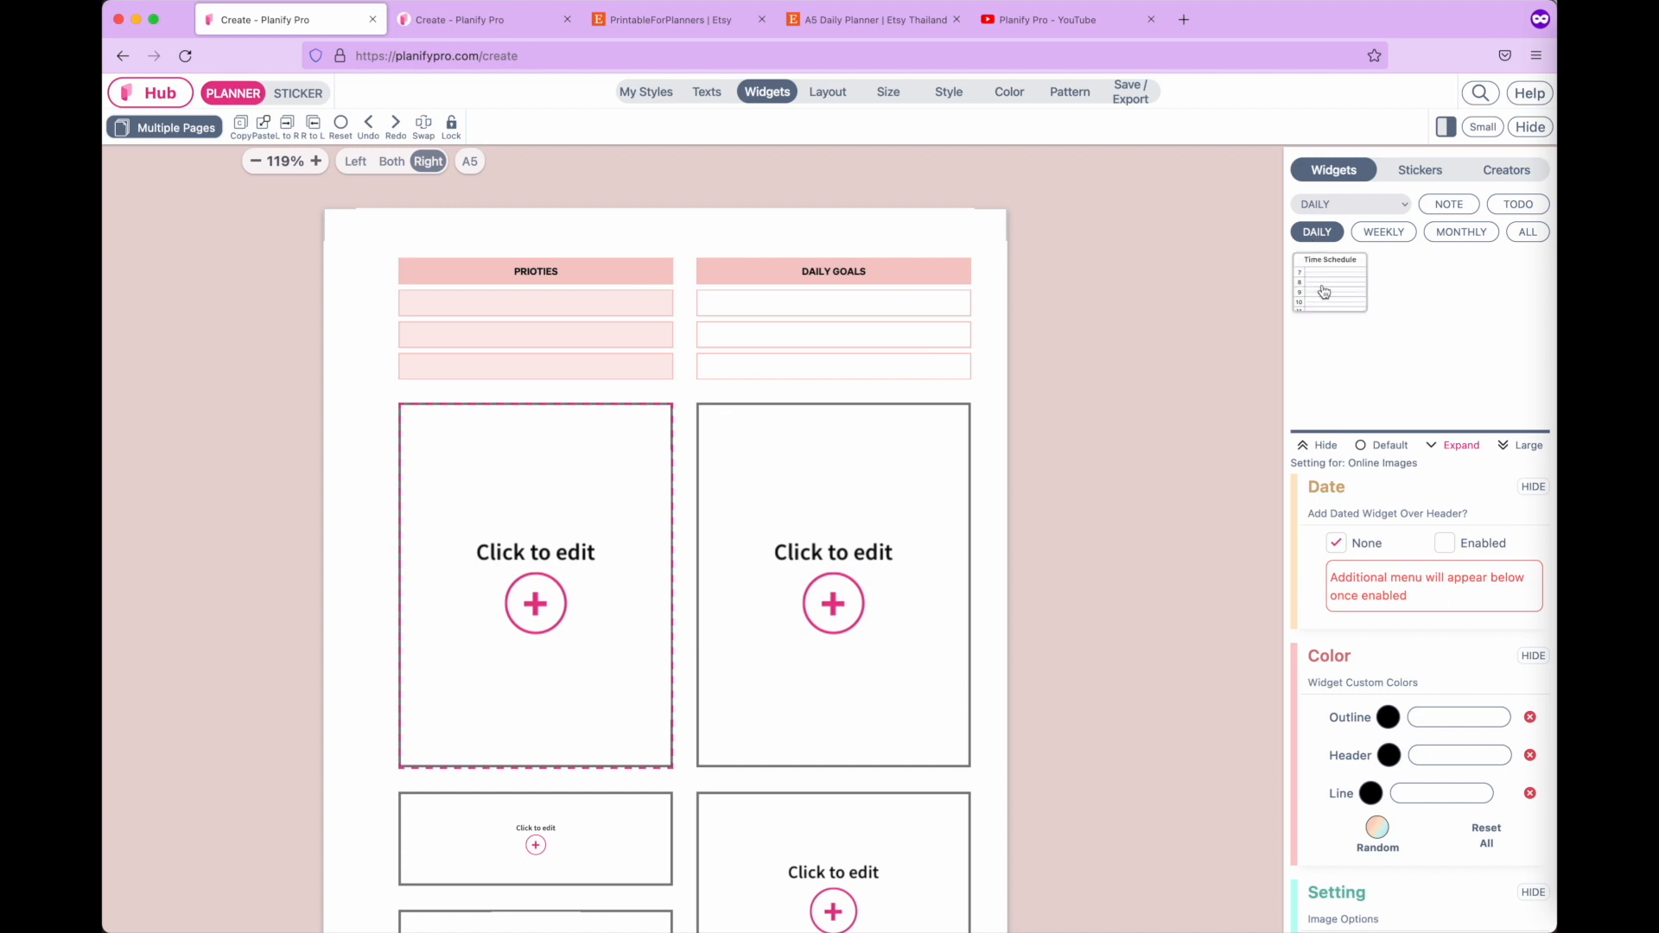
click(1324, 292)
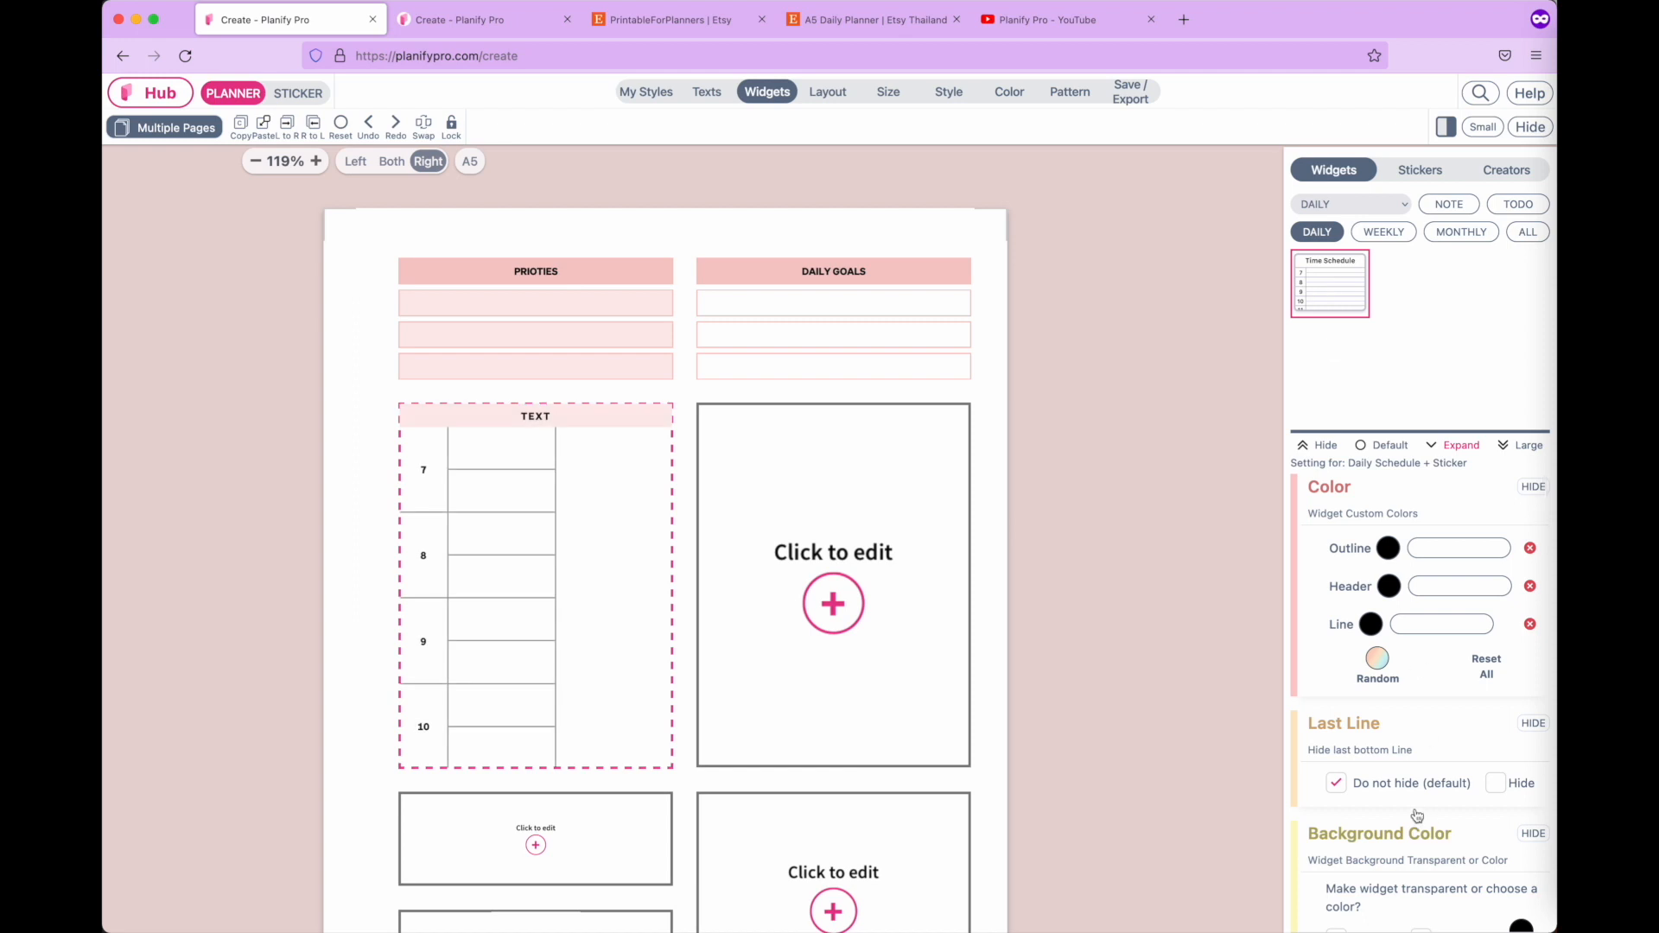
Rename the Time Schedule widget's header to "schedule".
scroll(1417, 817, down, 2)
scroll(1417, 817, down, 3)
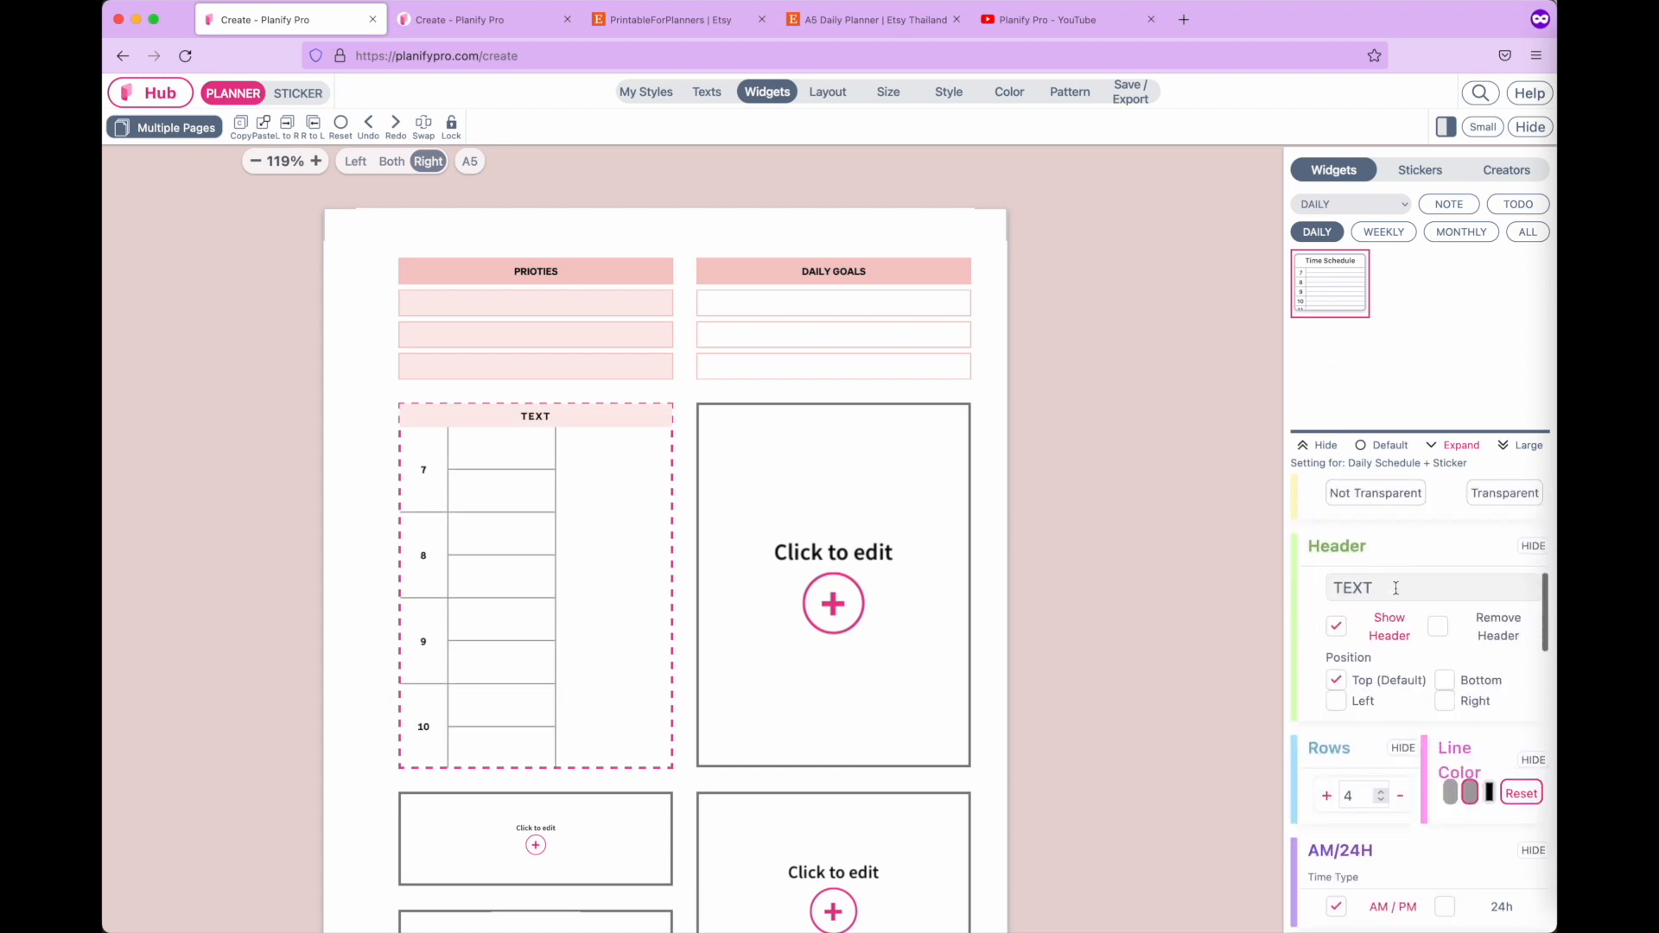
drag(1387, 588, 1329, 584)
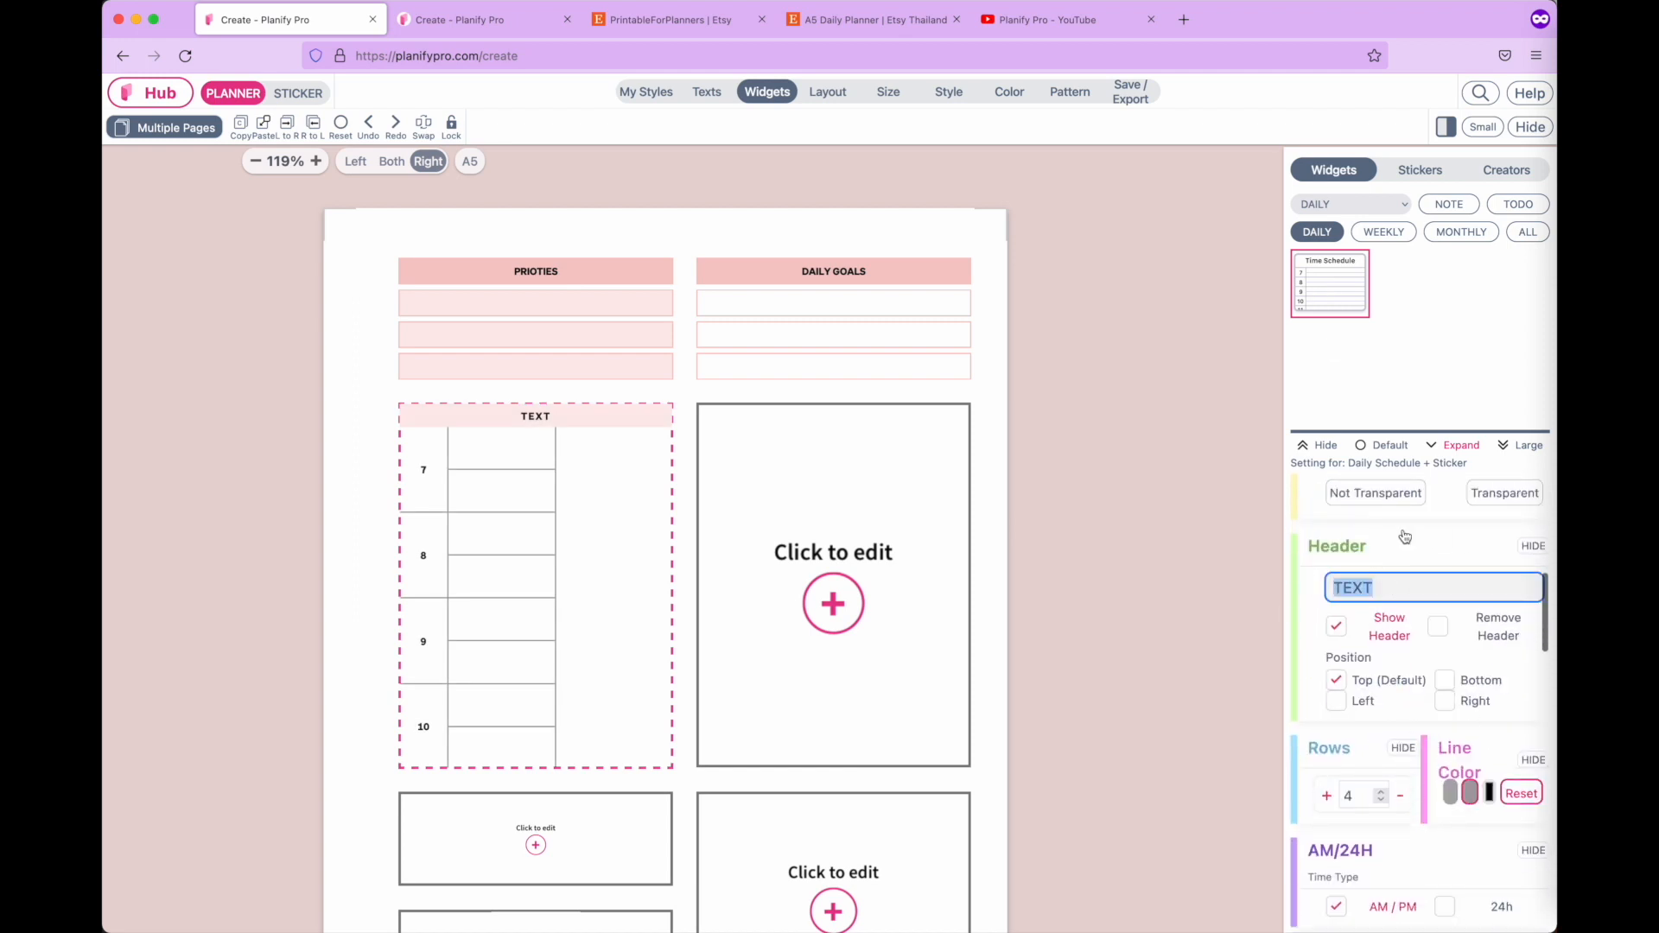
text(schedule)
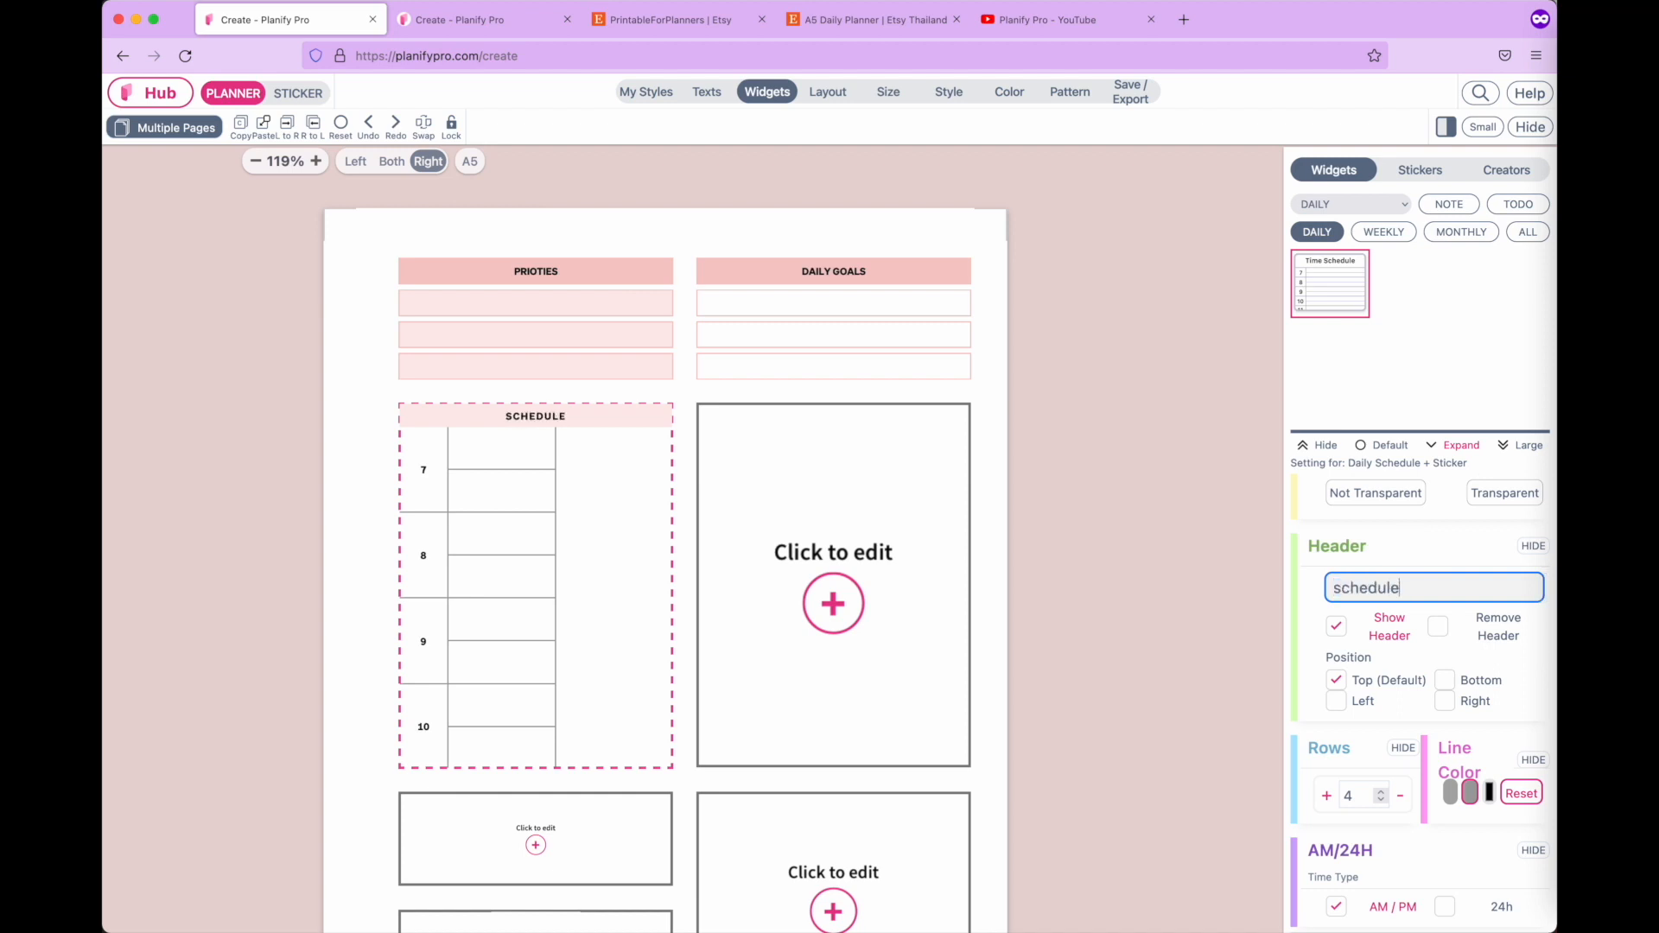
Set the schedule's start time to 8:00 and its end time to the evening 8:00.
scroll(1386, 614, down, 5)
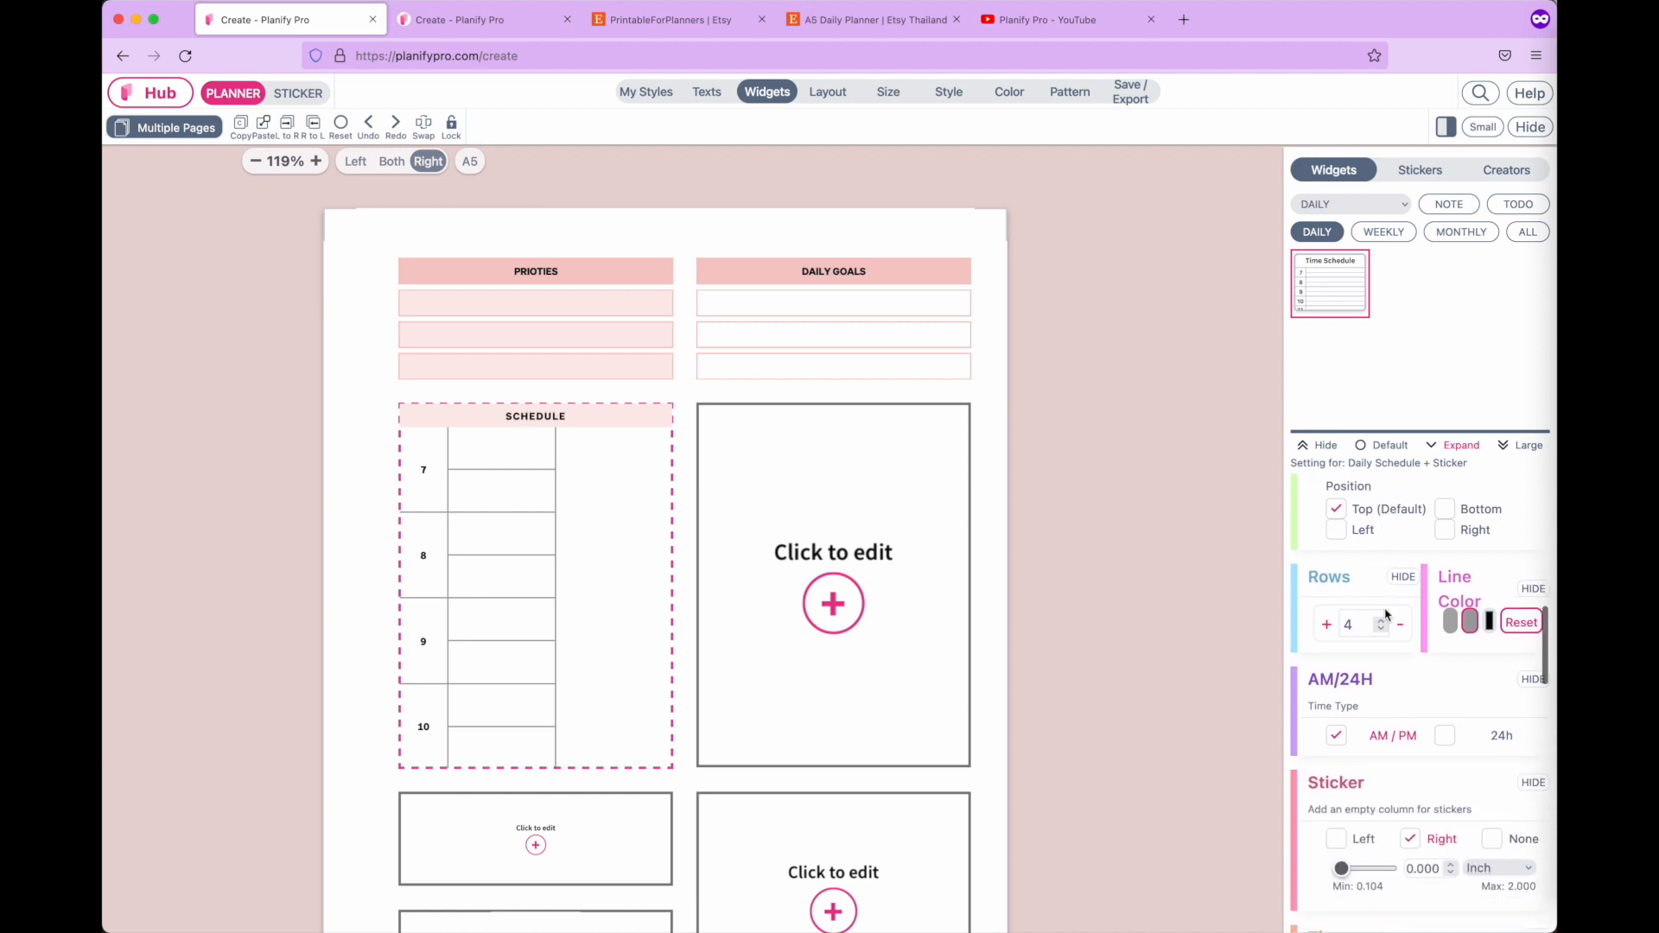
scroll(1387, 615, down, 3)
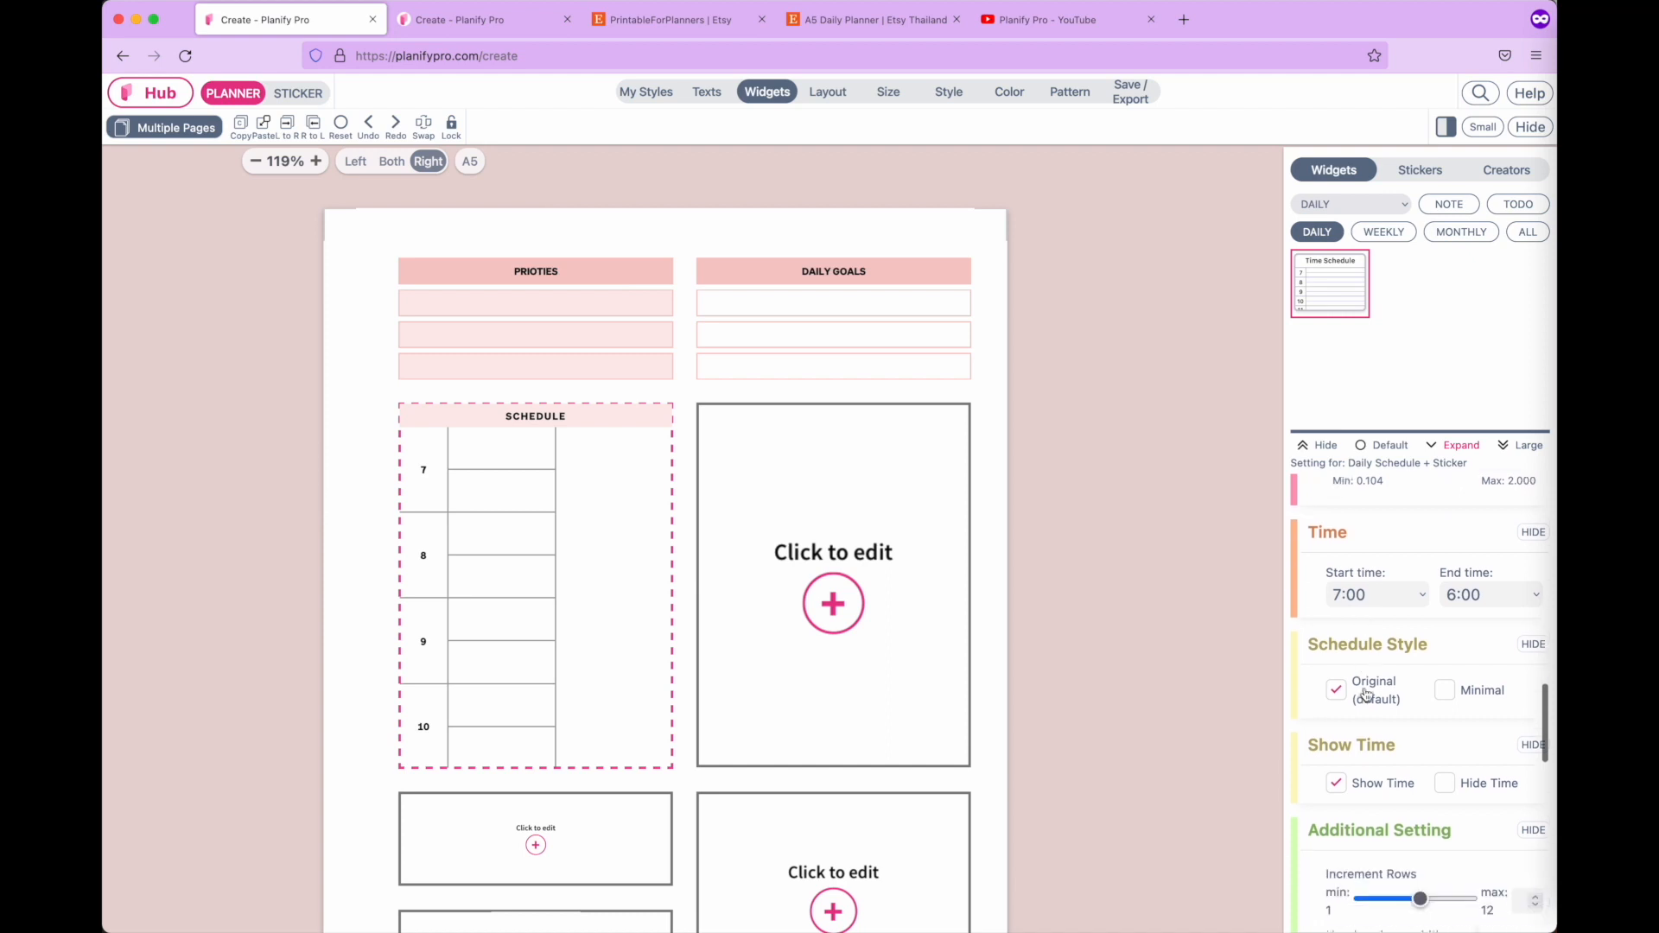
click(1354, 584)
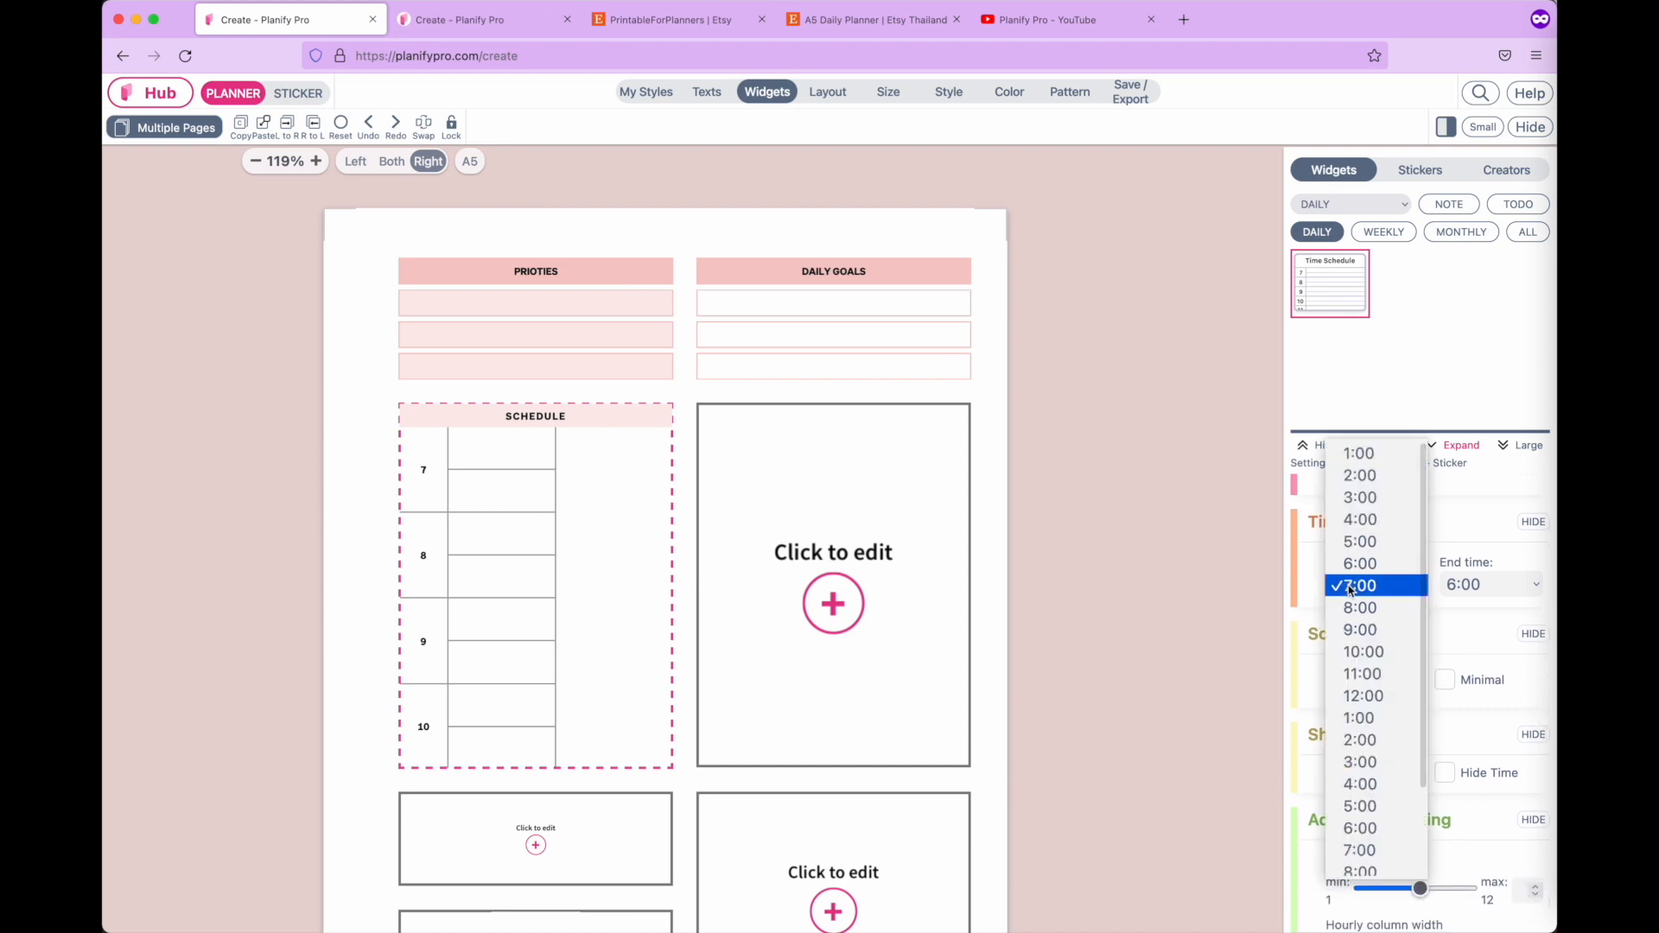
click(1355, 609)
click(1481, 586)
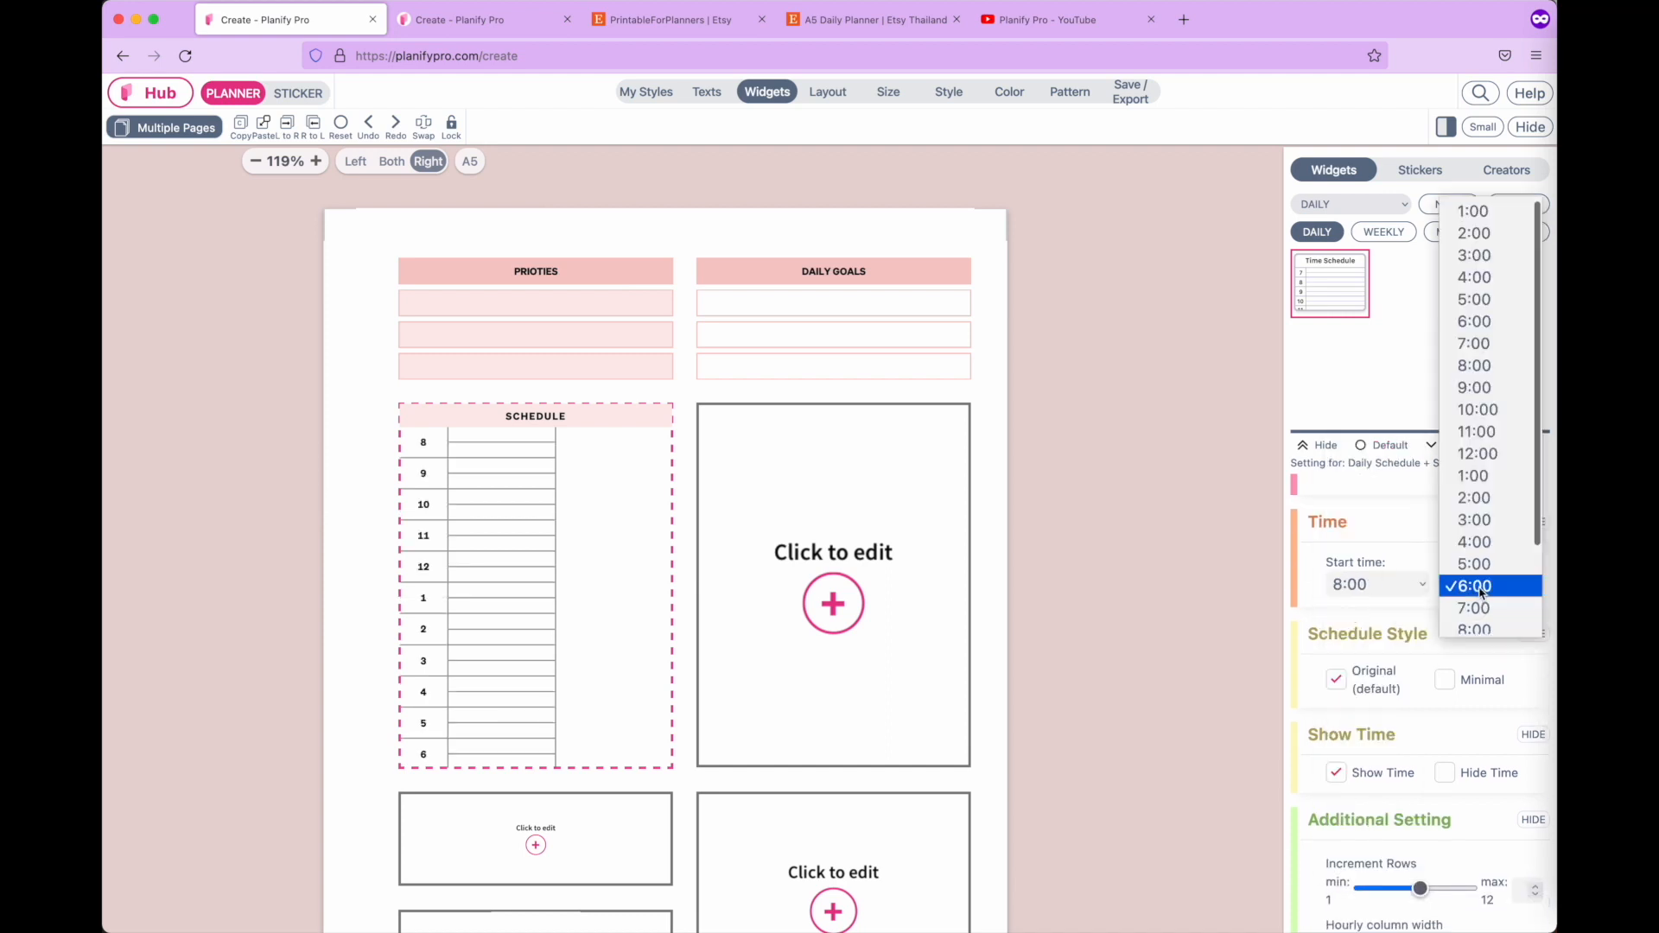
scroll(1482, 589, down, 2)
click(1478, 567)
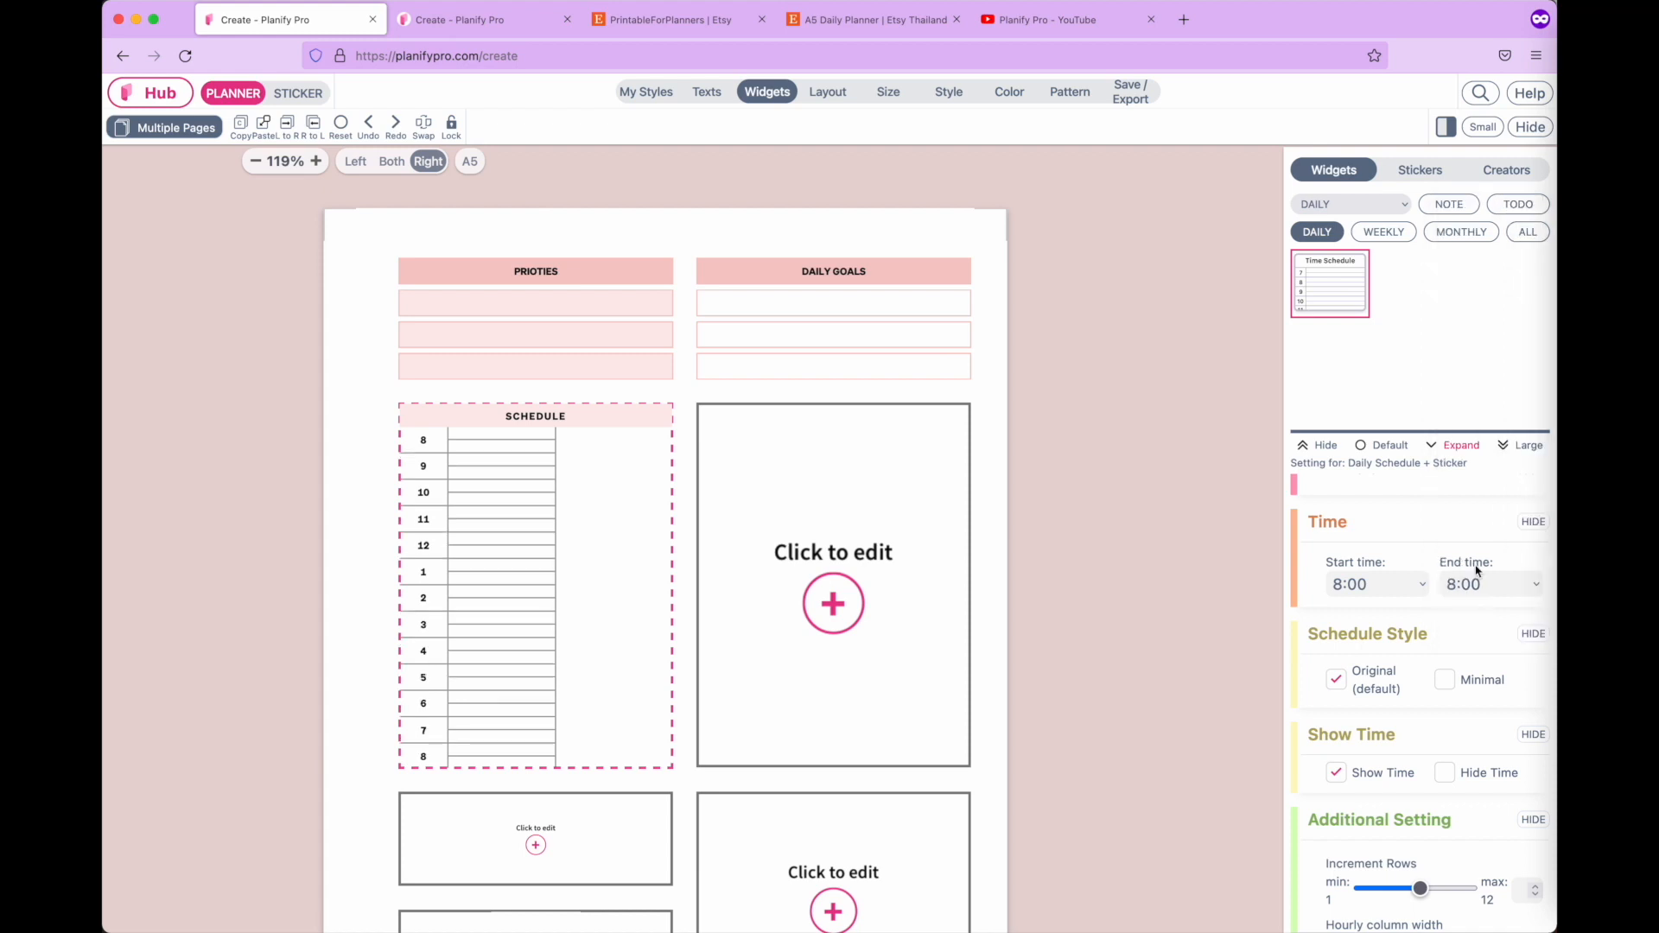
Remove the empty sticker column from the schedule widget by setting its sticker option to None.
scroll(1387, 729, down, 3)
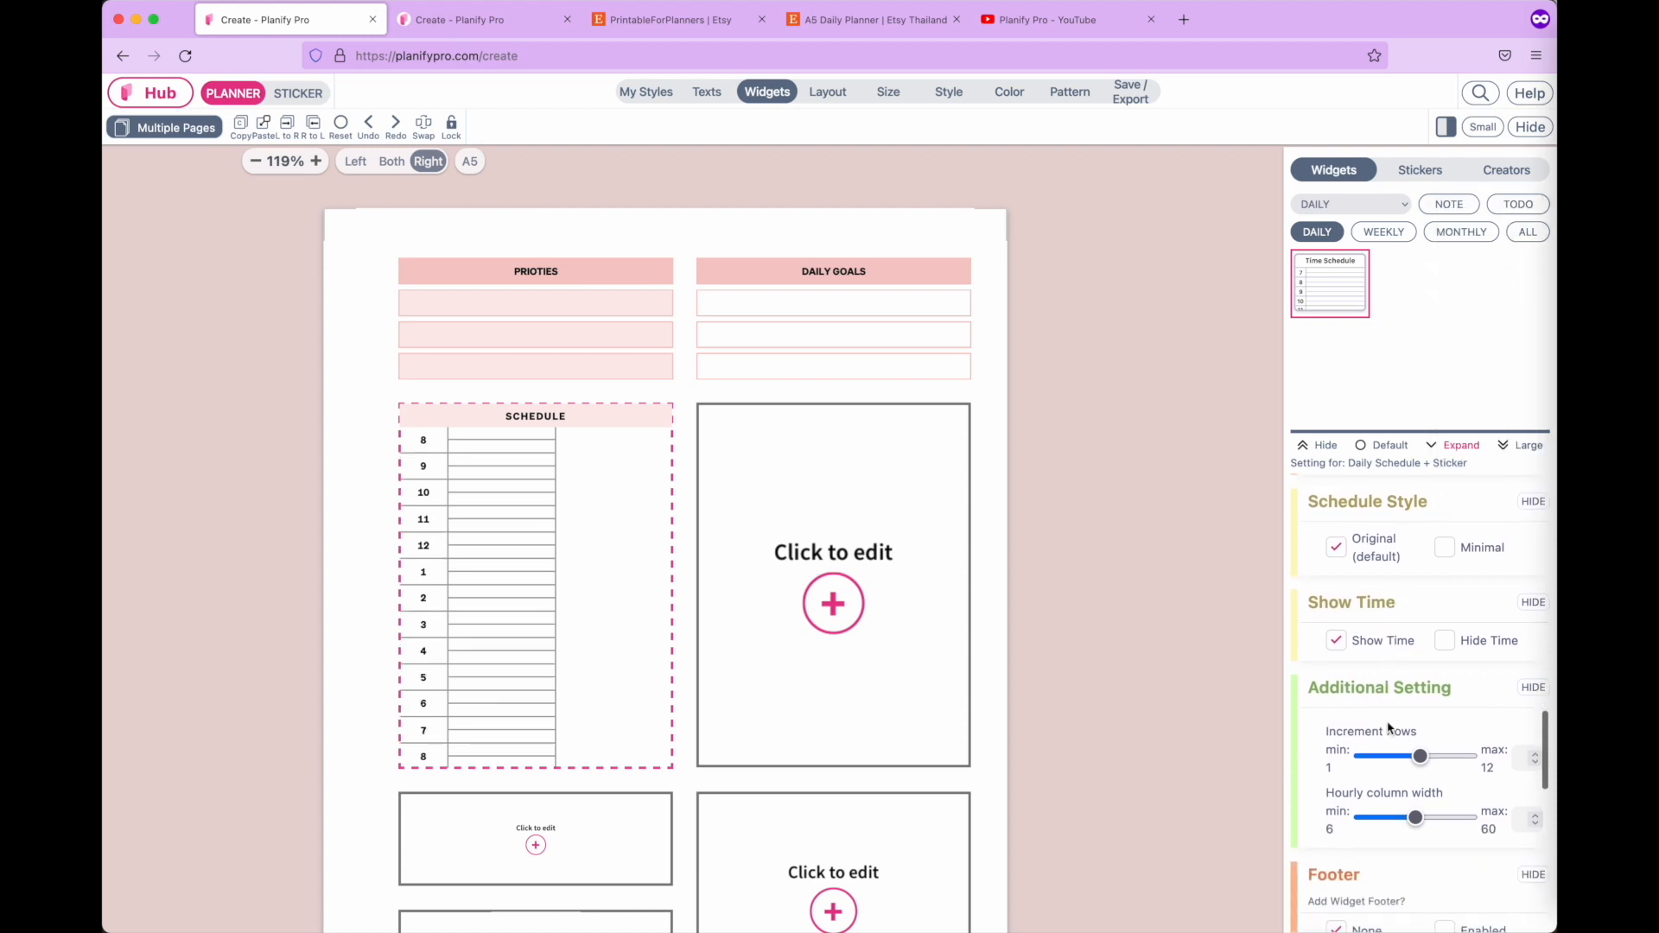
scroll(1326, 572, down, 3)
scroll(1326, 572, up, 6)
scroll(1326, 573, up, 6)
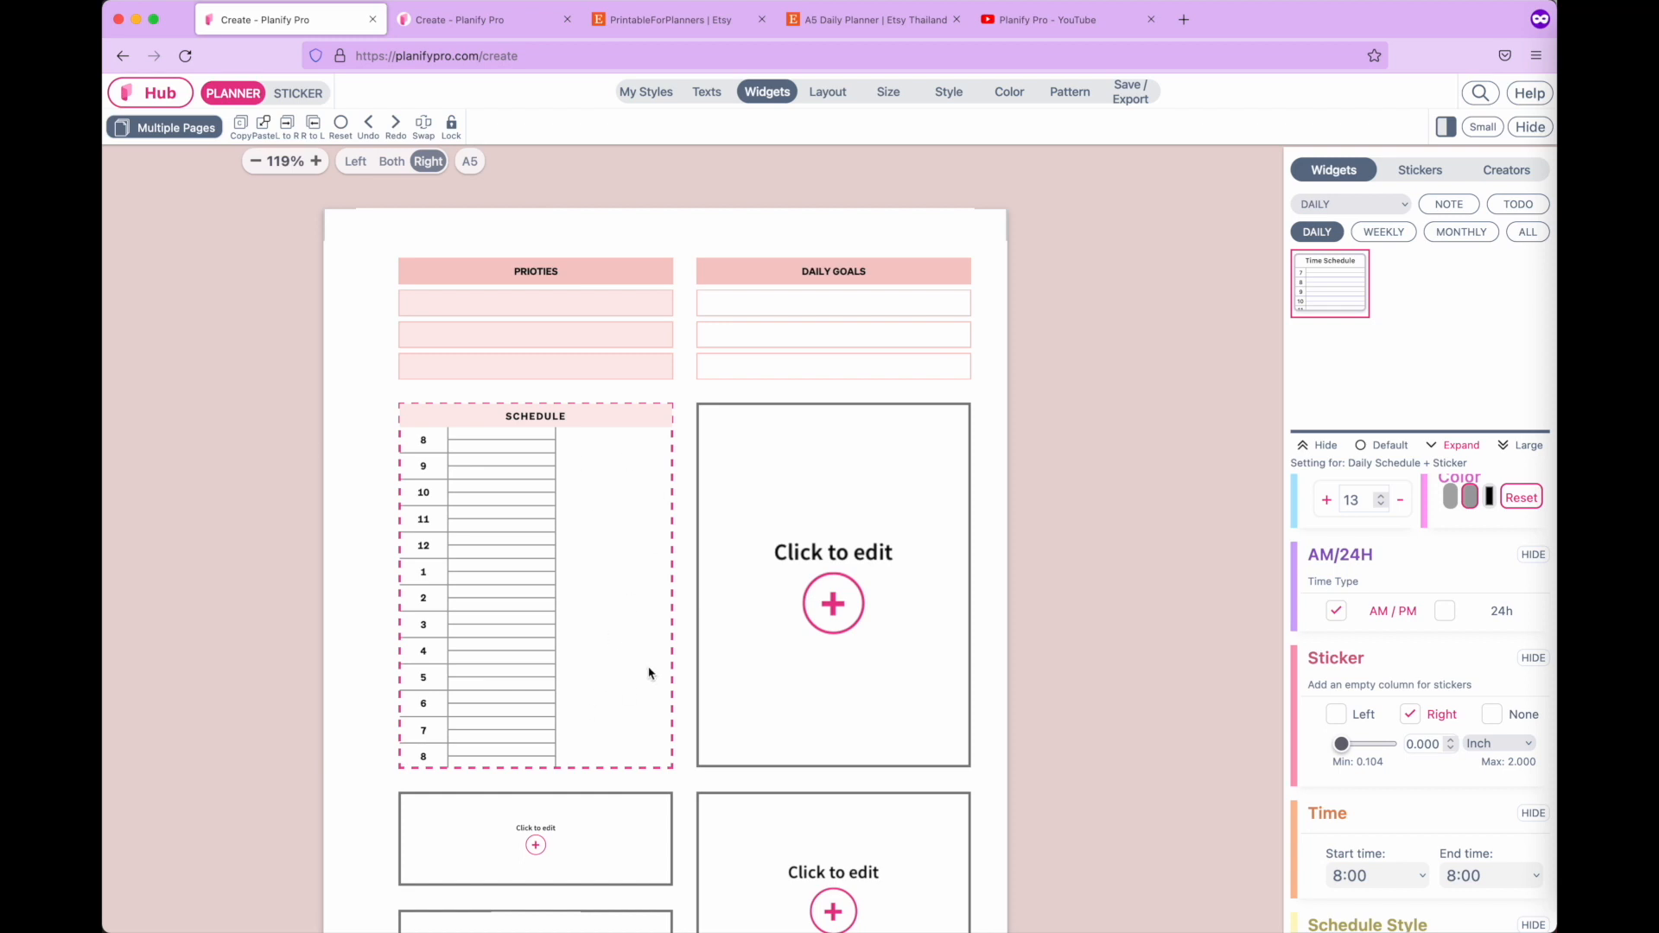
click(1495, 715)
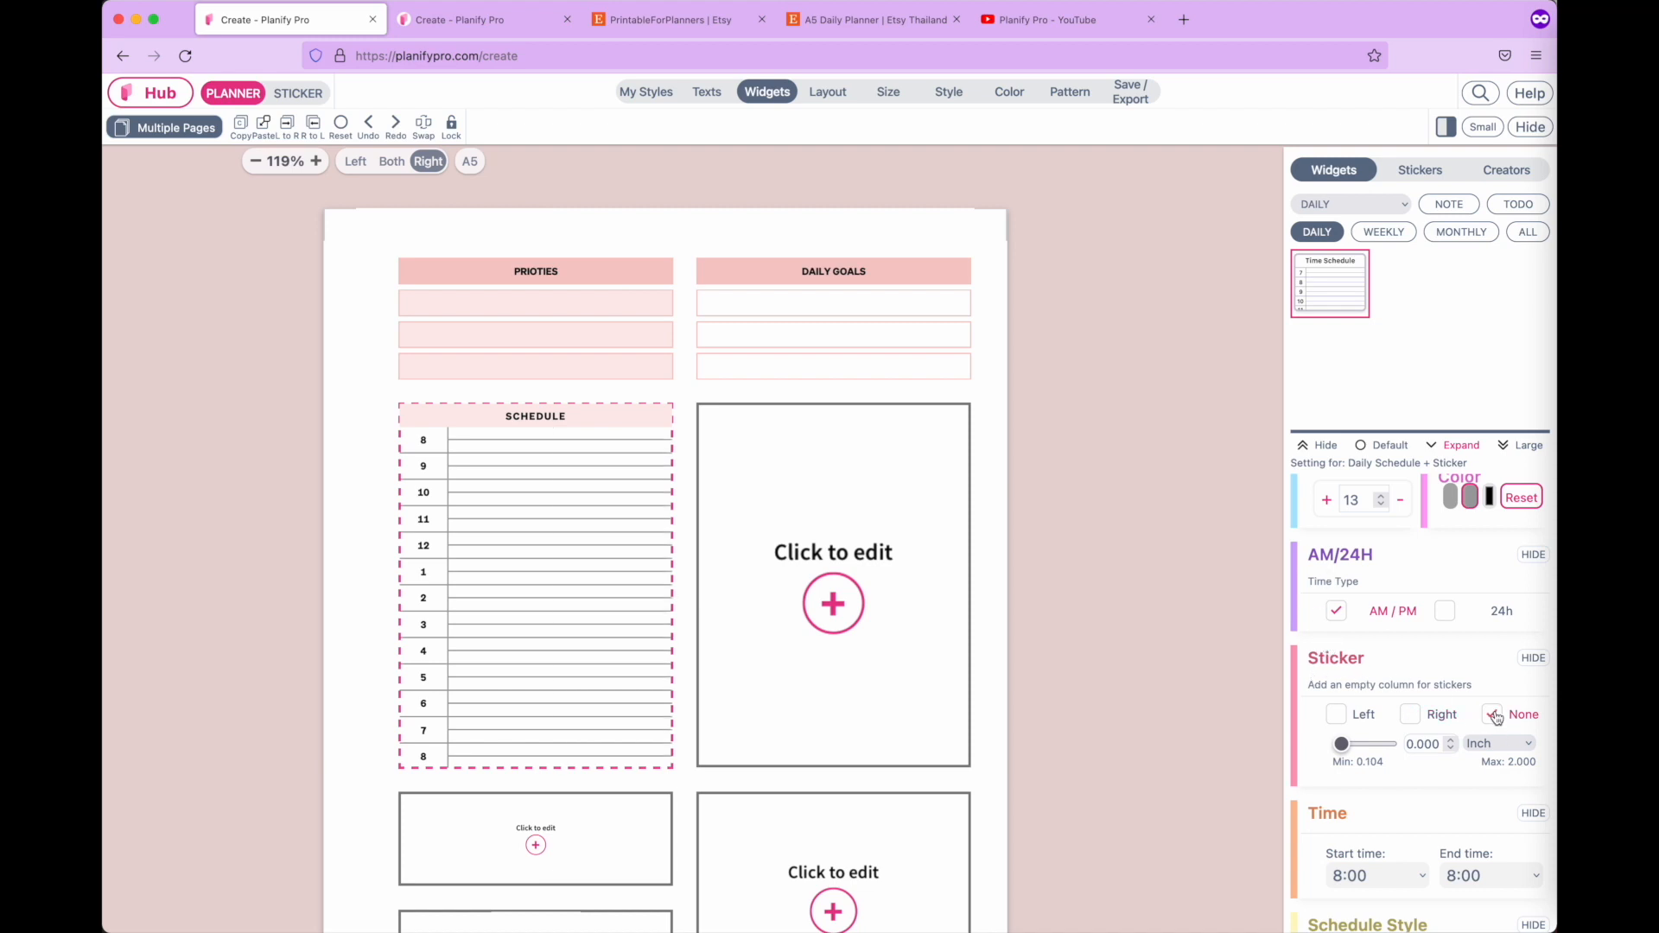
Set the schedule's increment rows to 1 and narrow its hourly column.
scroll(1497, 718, down, 8)
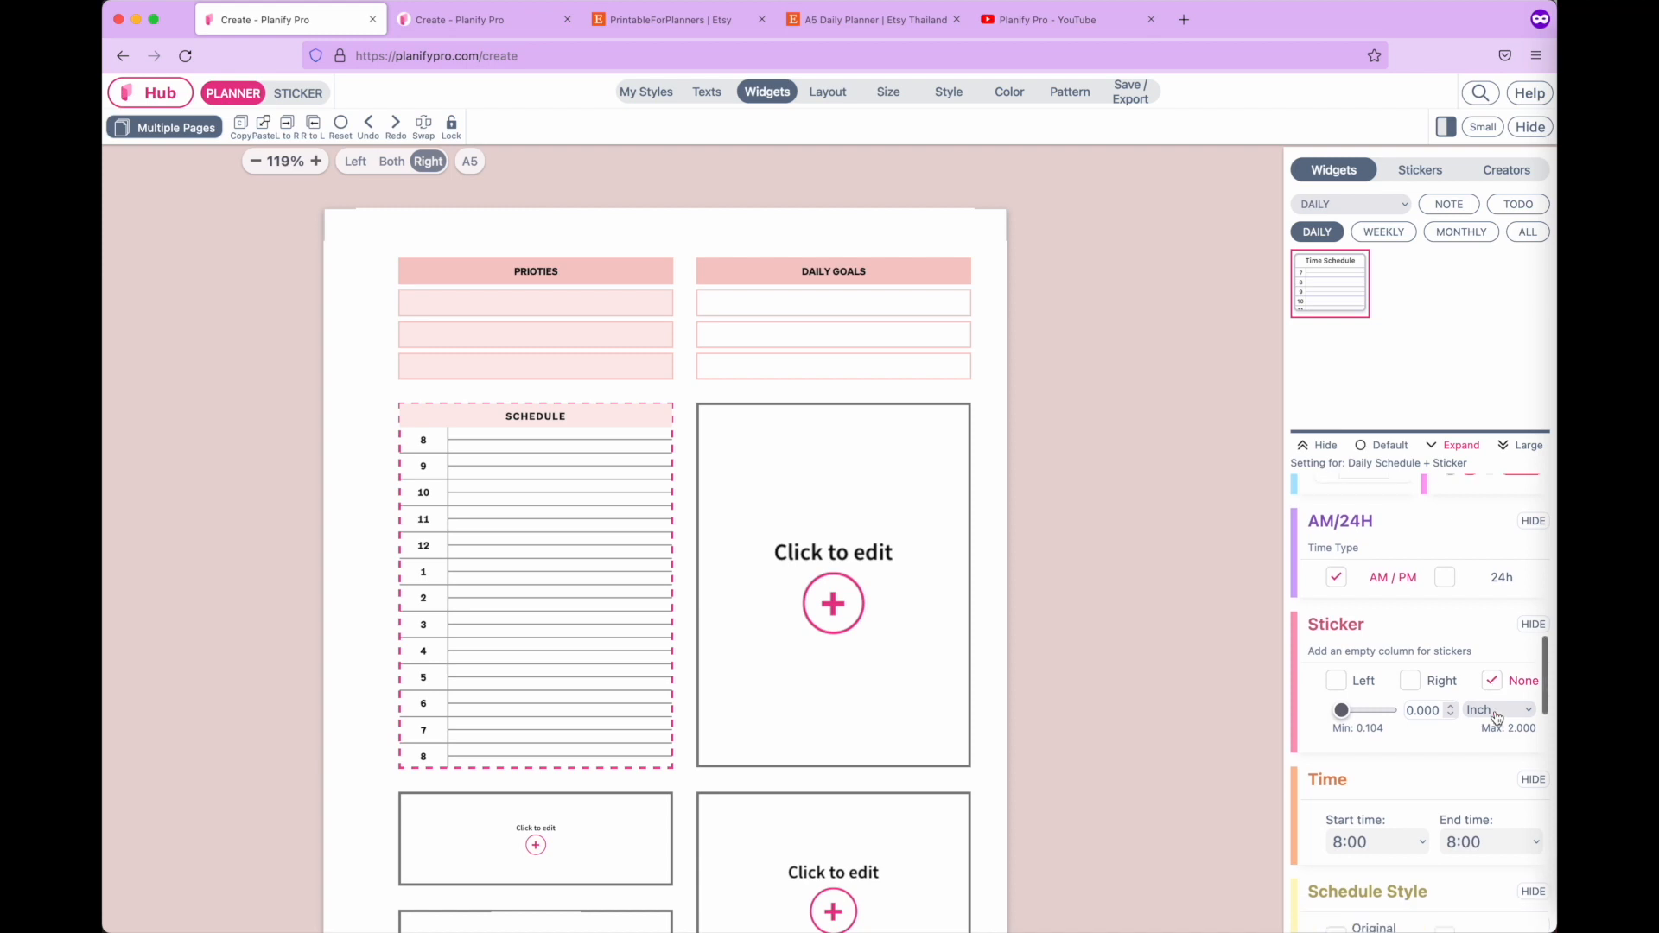
scroll(1496, 718, down, 2)
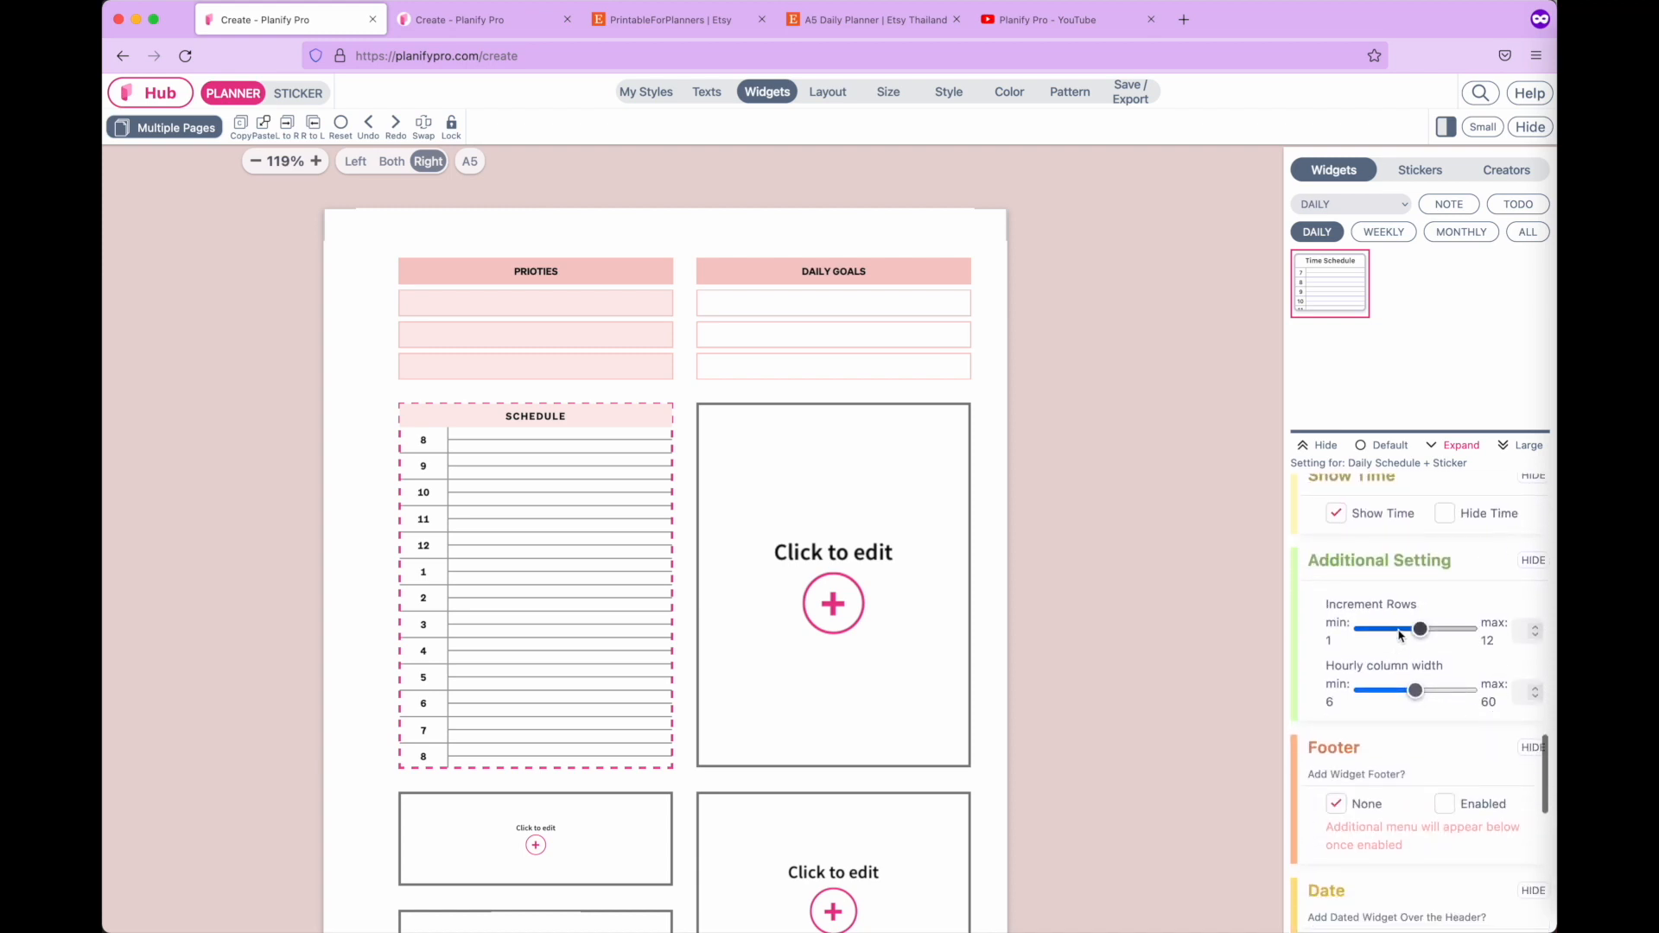
drag(1420, 629, 1345, 631)
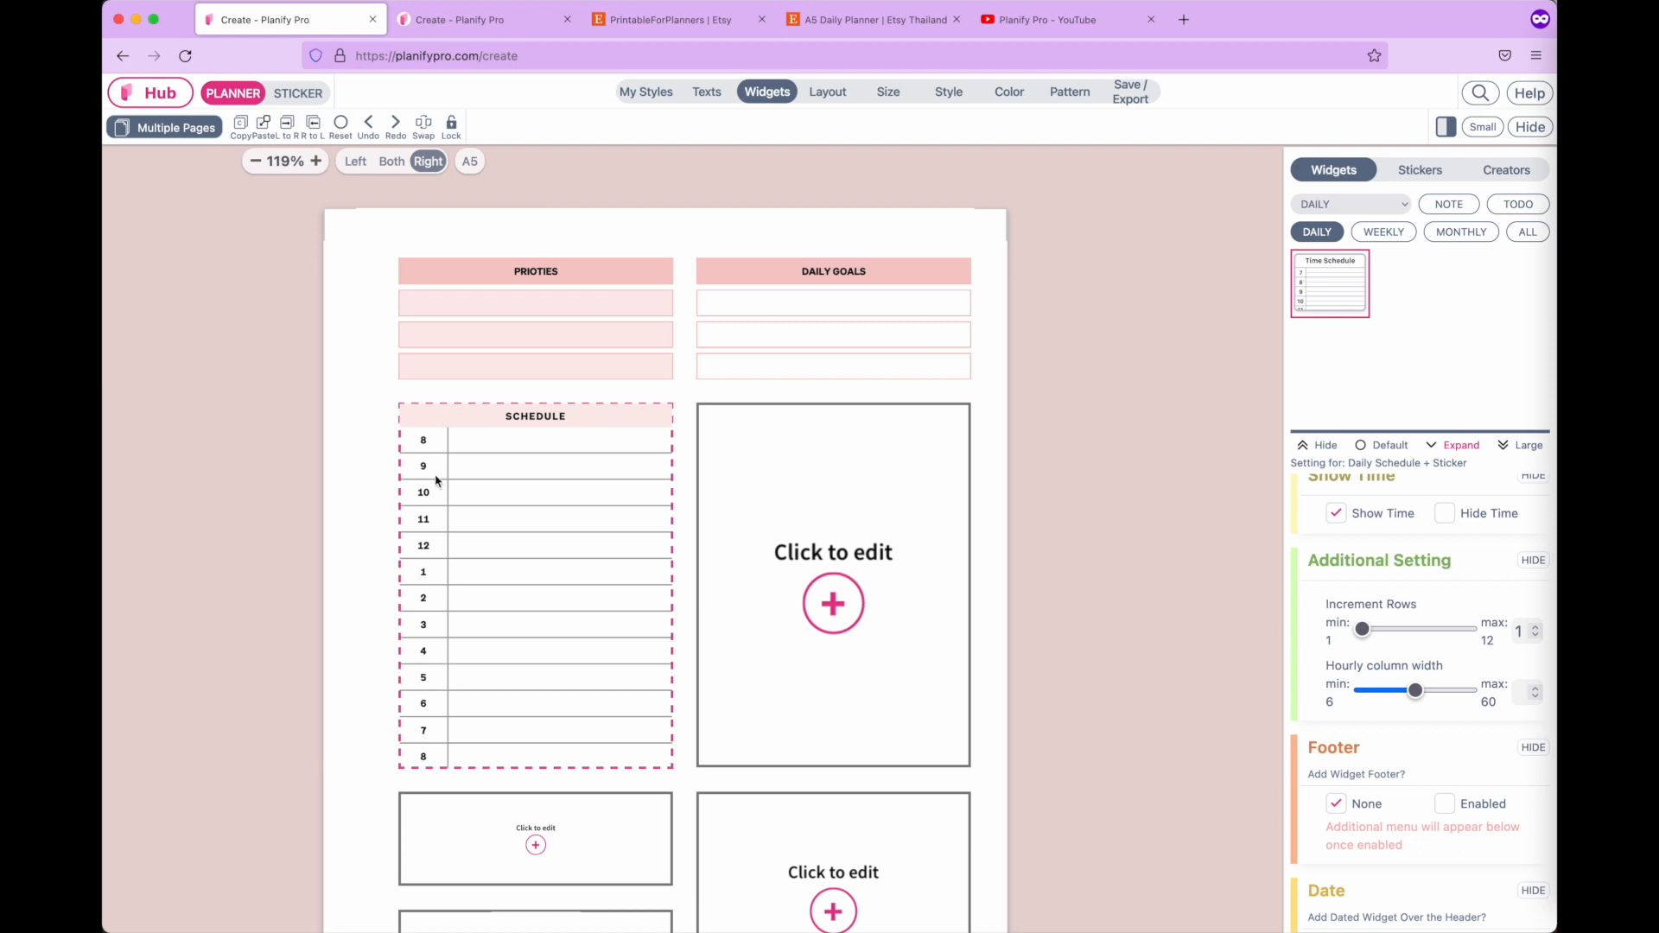
drag(1415, 691, 1391, 694)
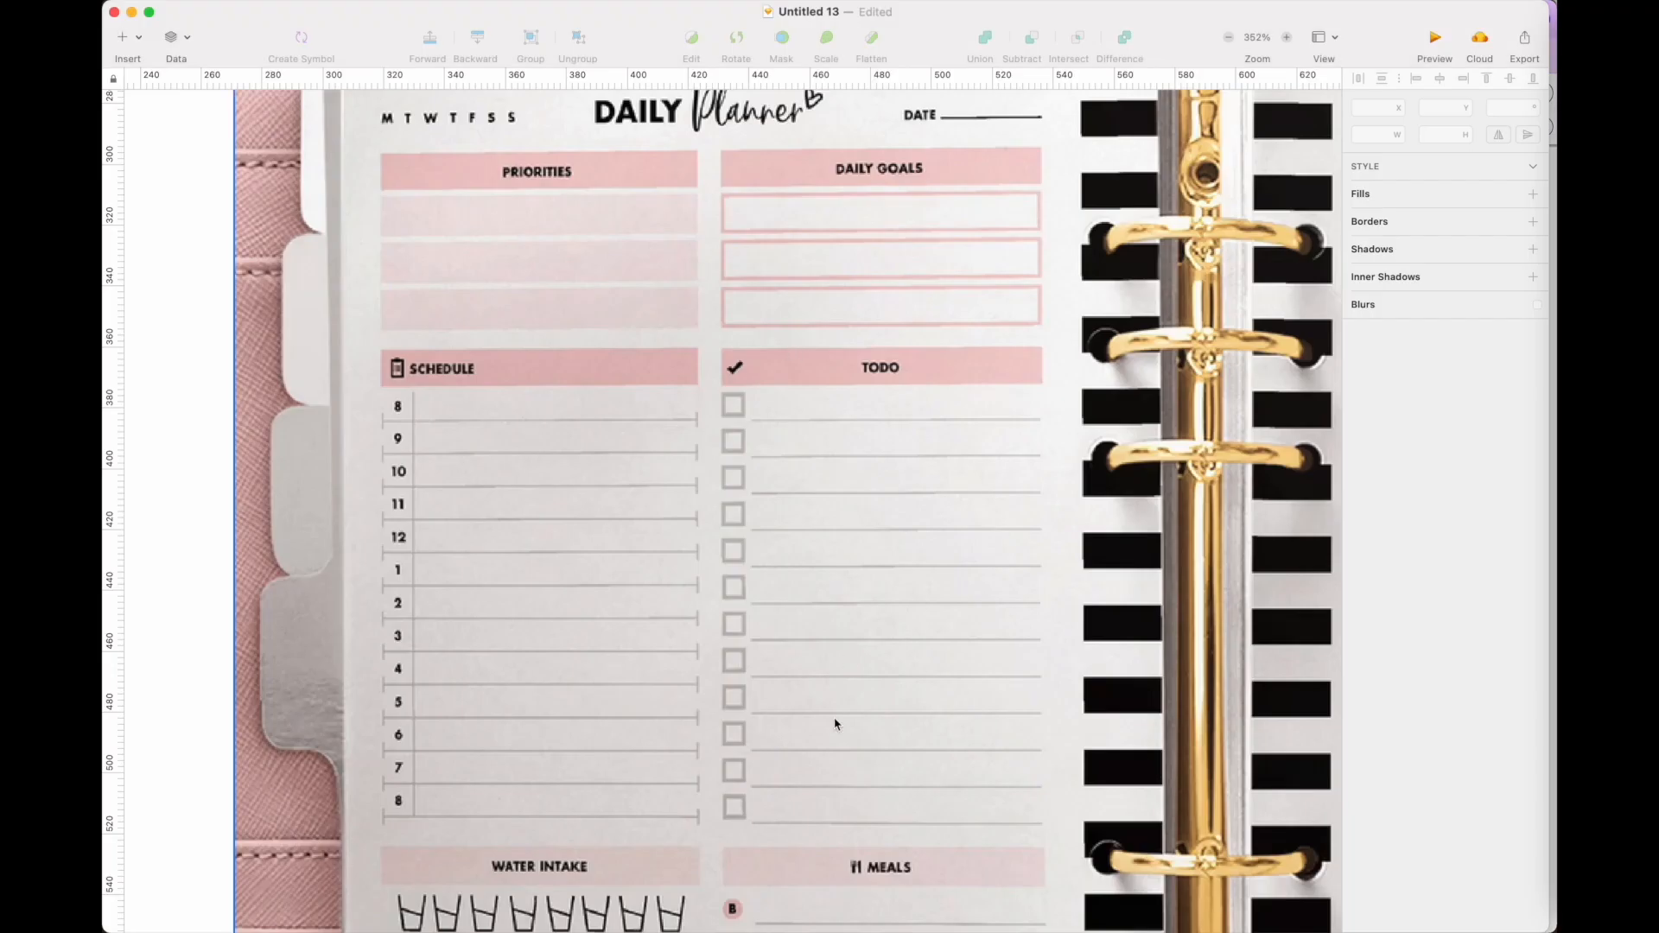
Switch from the Sketch reference back to Planify Pro and insert the TODO List widget into the large box beside the schedule.
key(ctrl+Up)
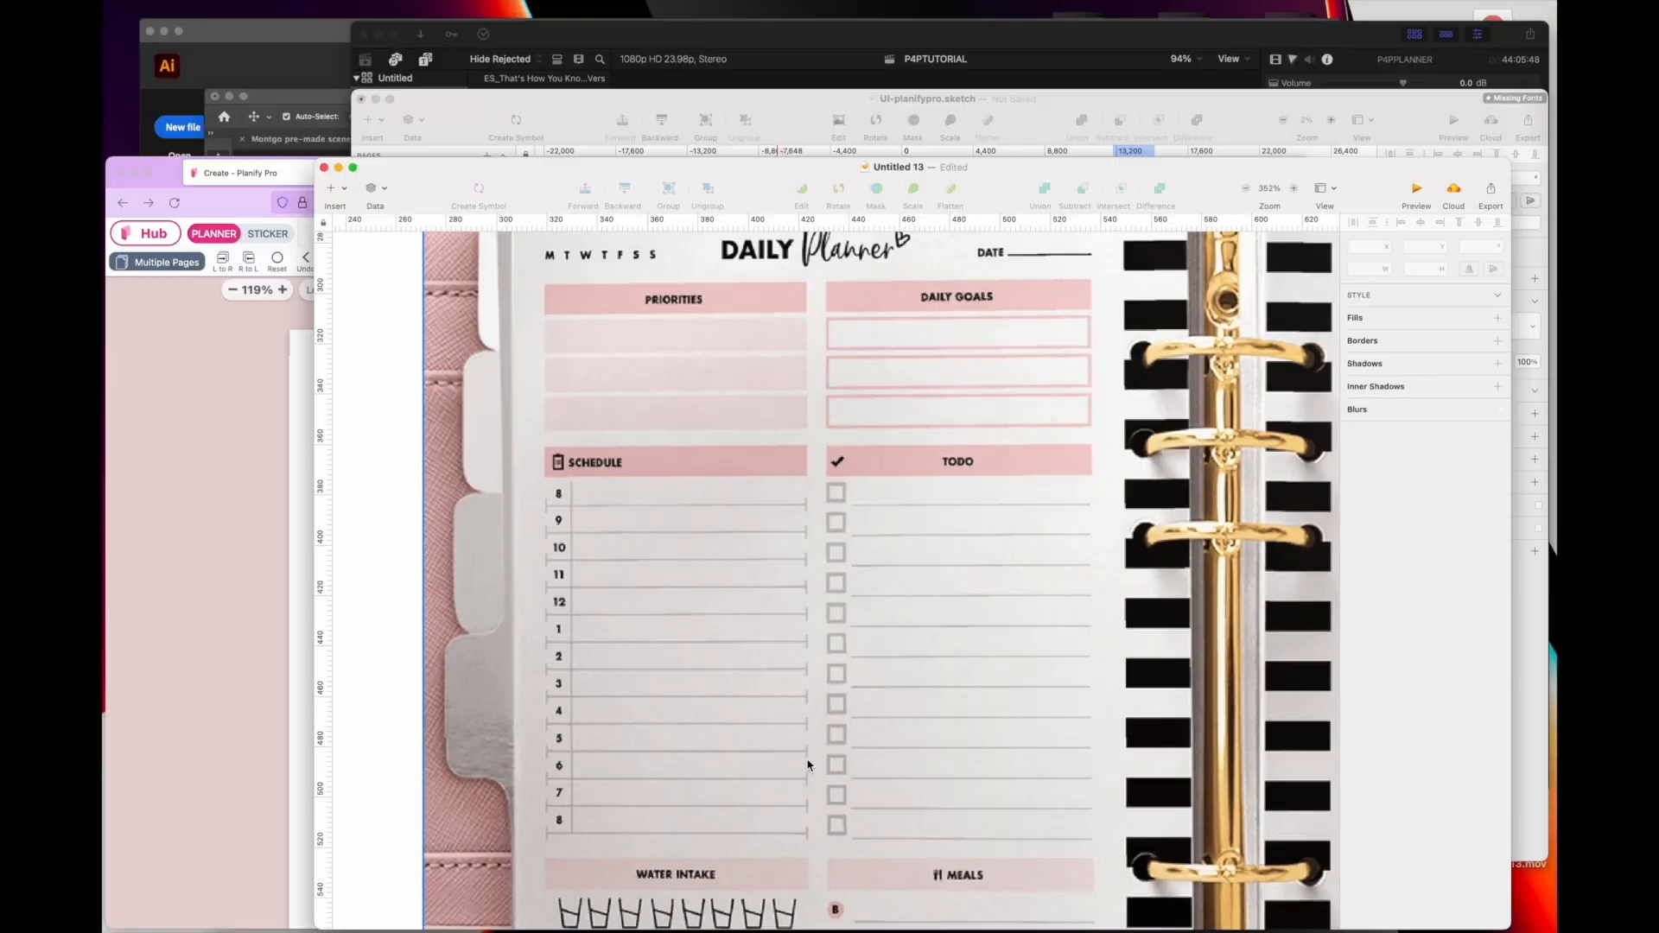
click(536, 722)
click(858, 562)
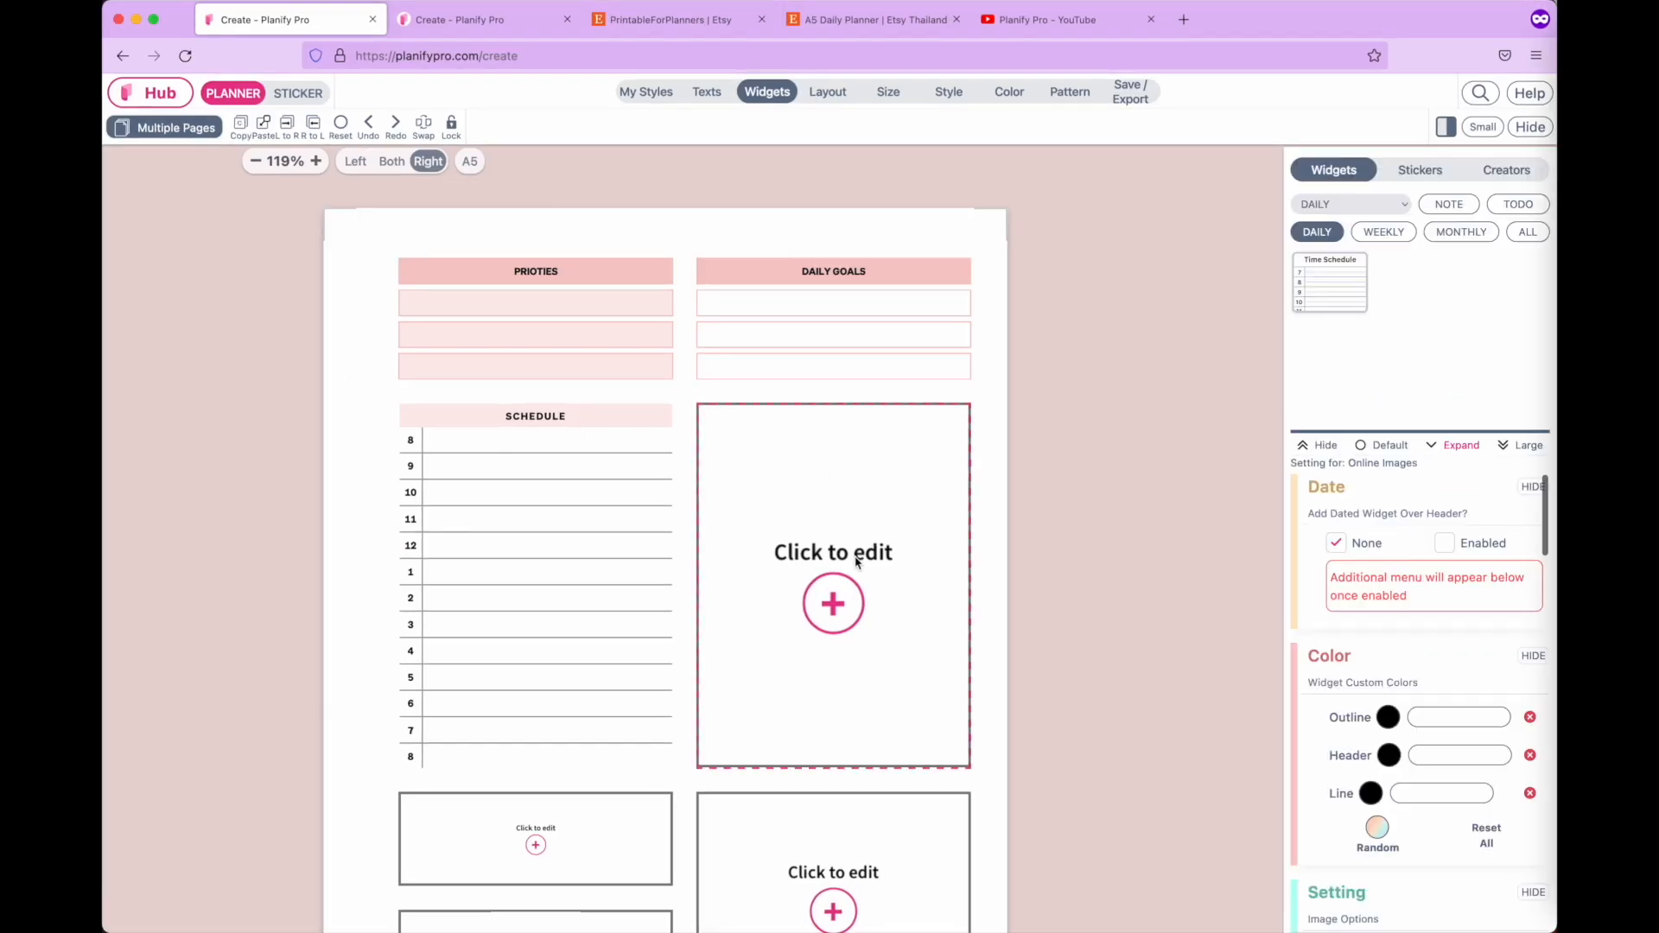
click(1519, 208)
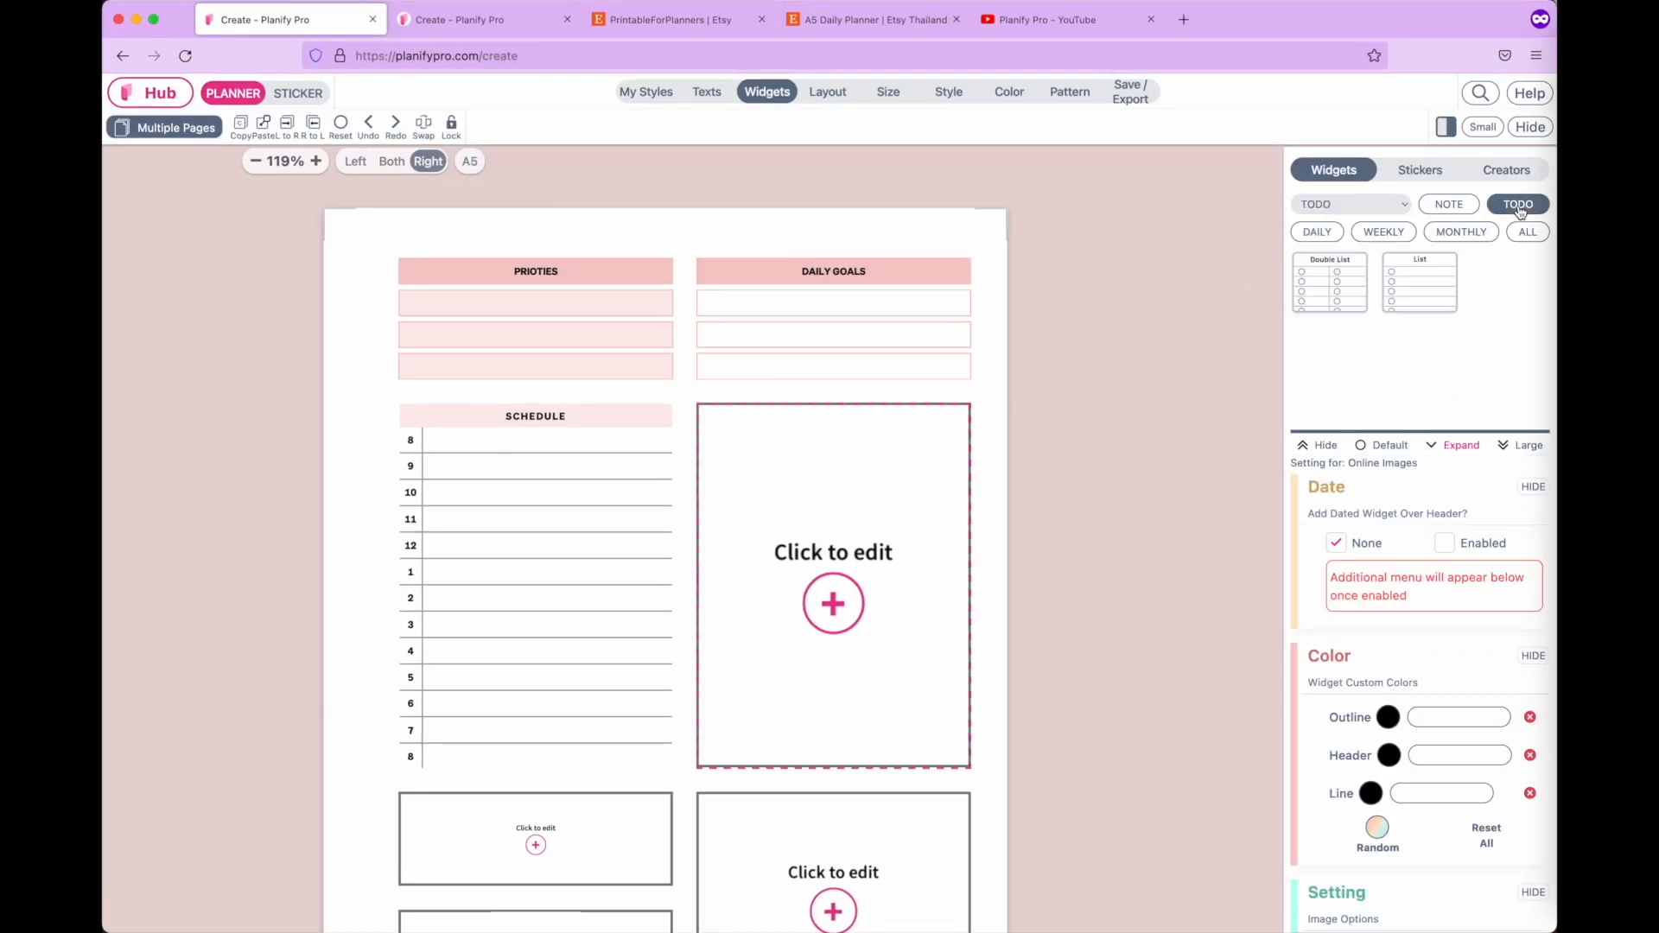
click(1429, 299)
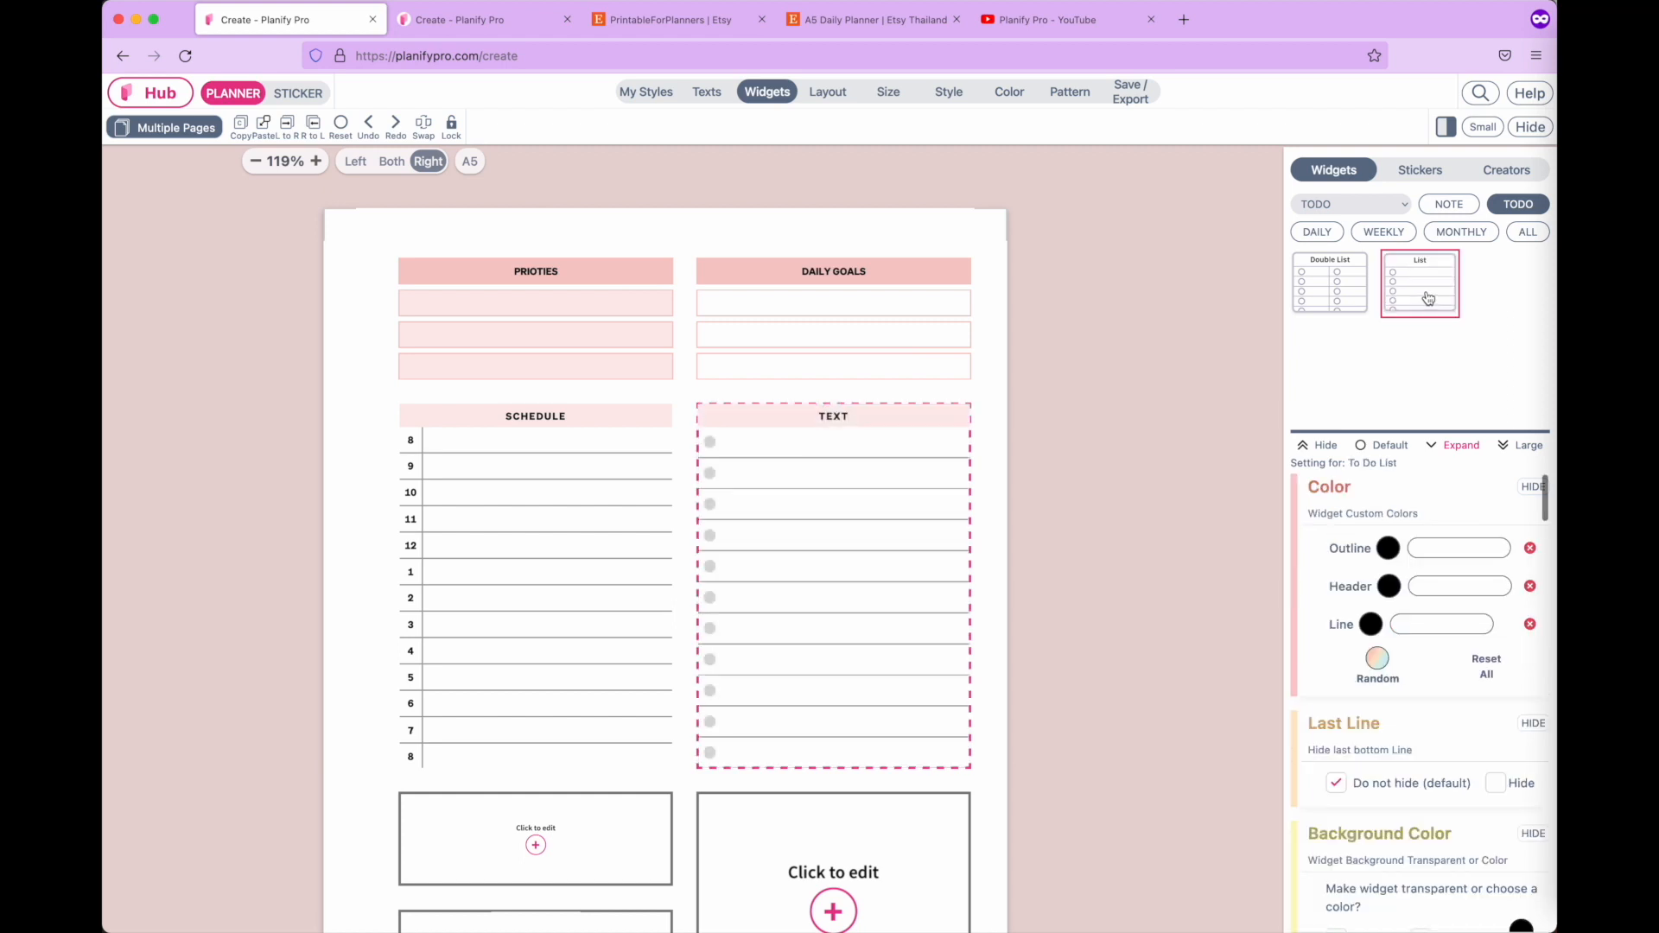
Change the to-do list's bullets to outlined square checkboxes.
scroll(1387, 864, down, 15)
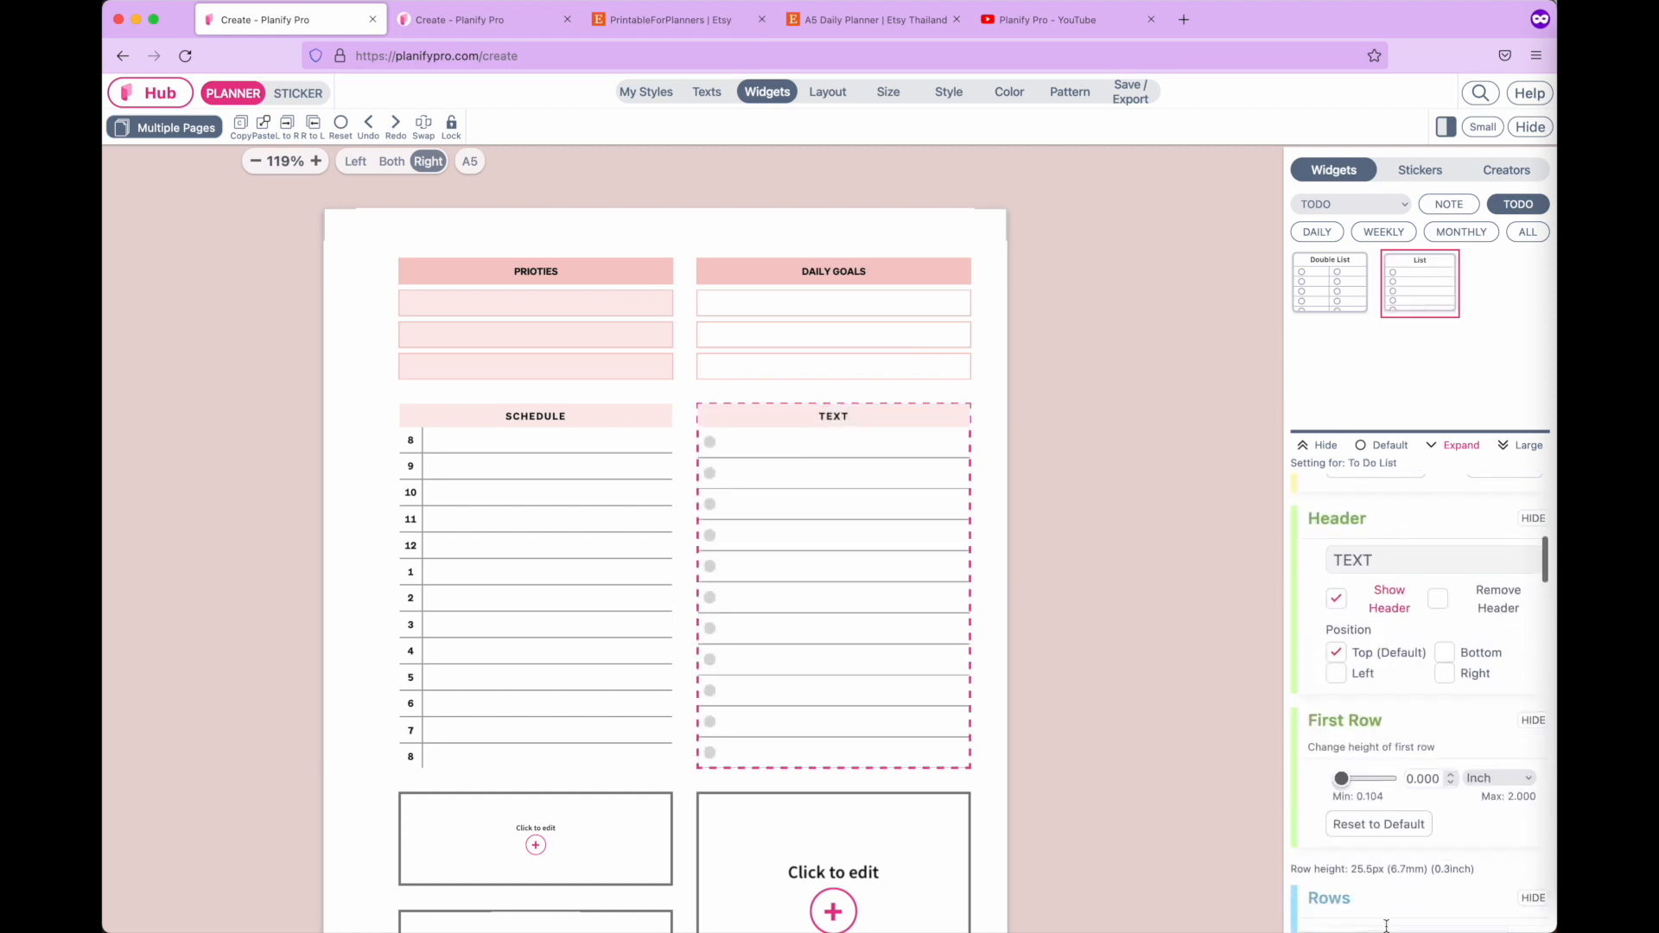
scroll(1388, 926, down, 3)
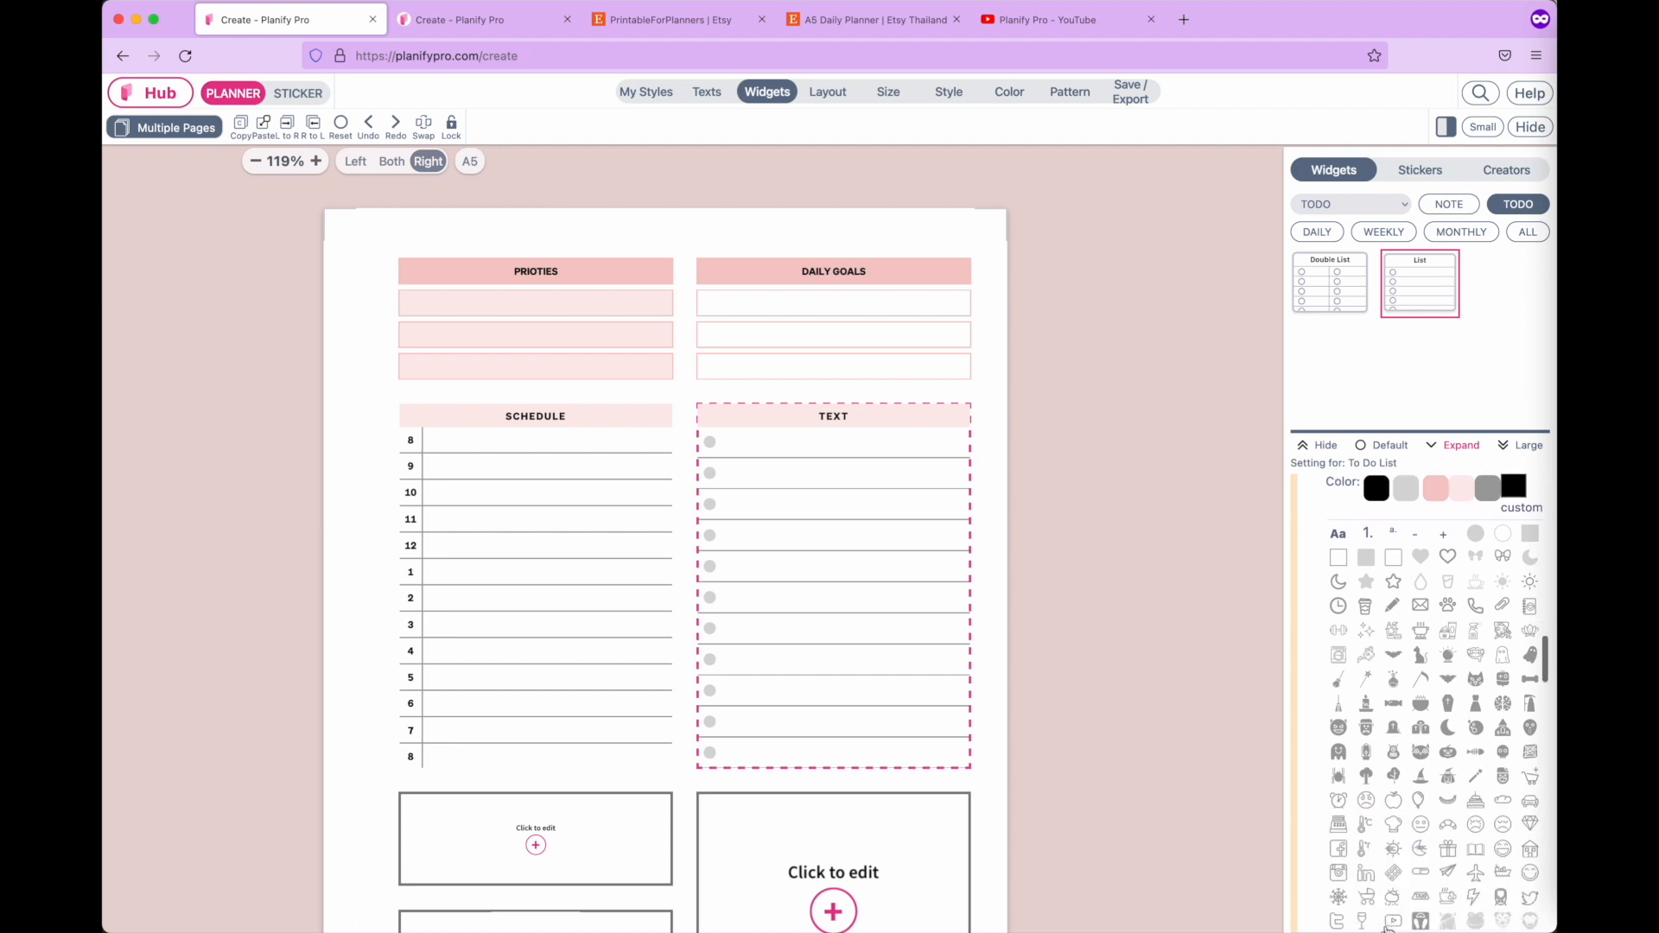
click(1393, 558)
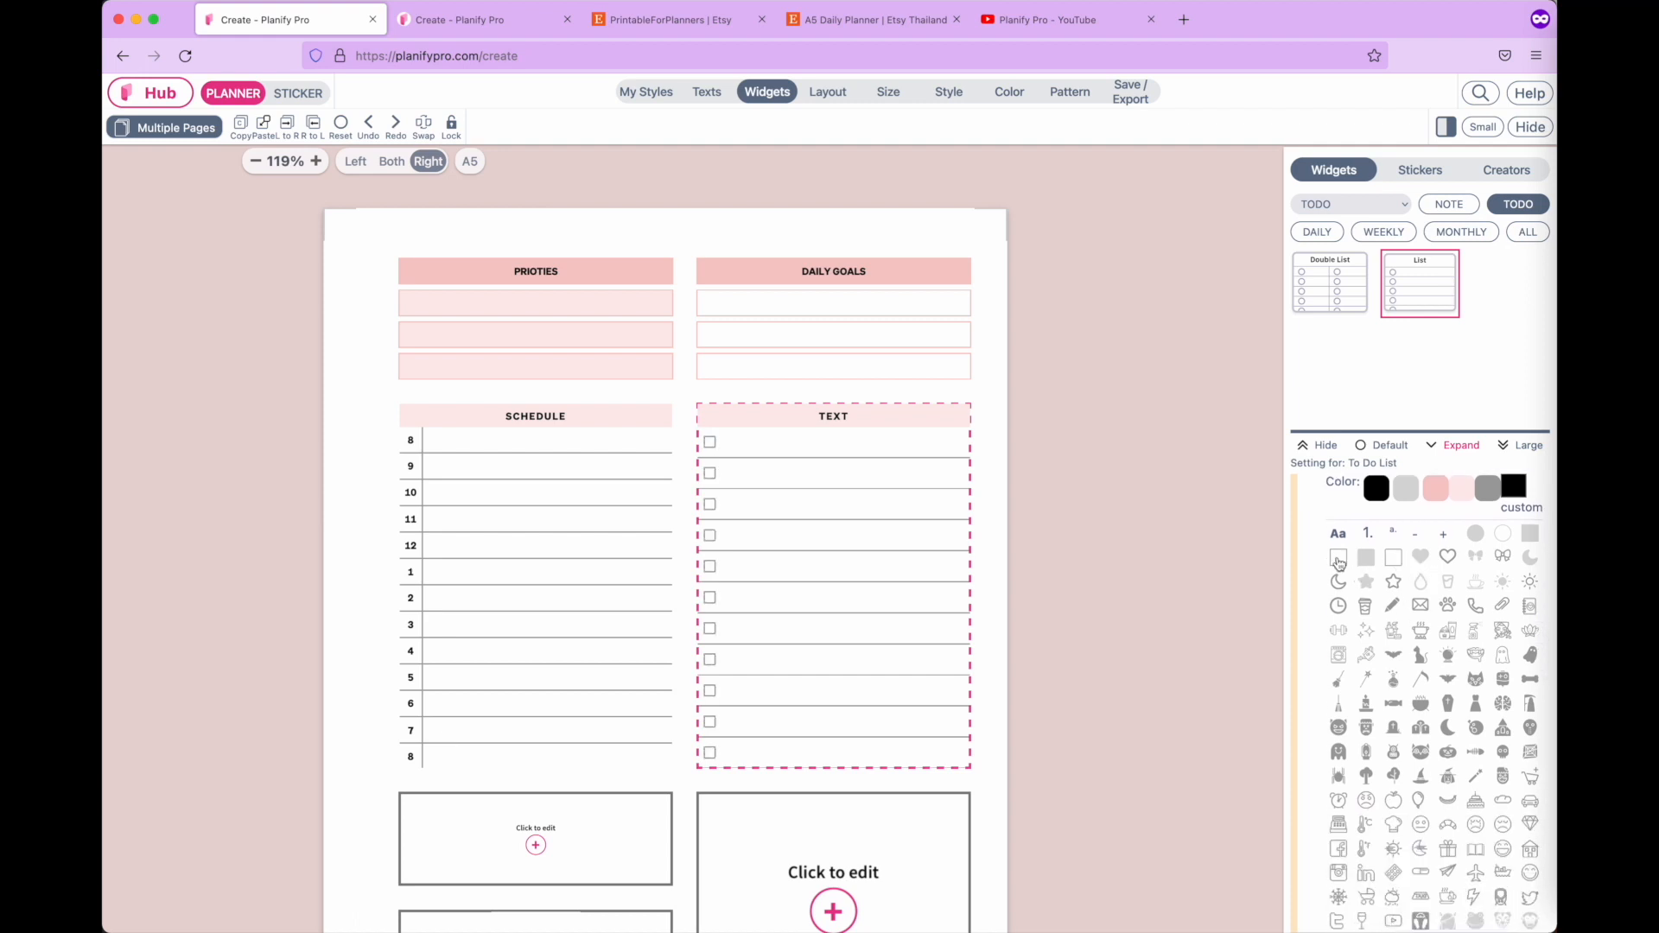
Rename the to-do list widget's header to "todo".
scroll(1403, 844, up, 2)
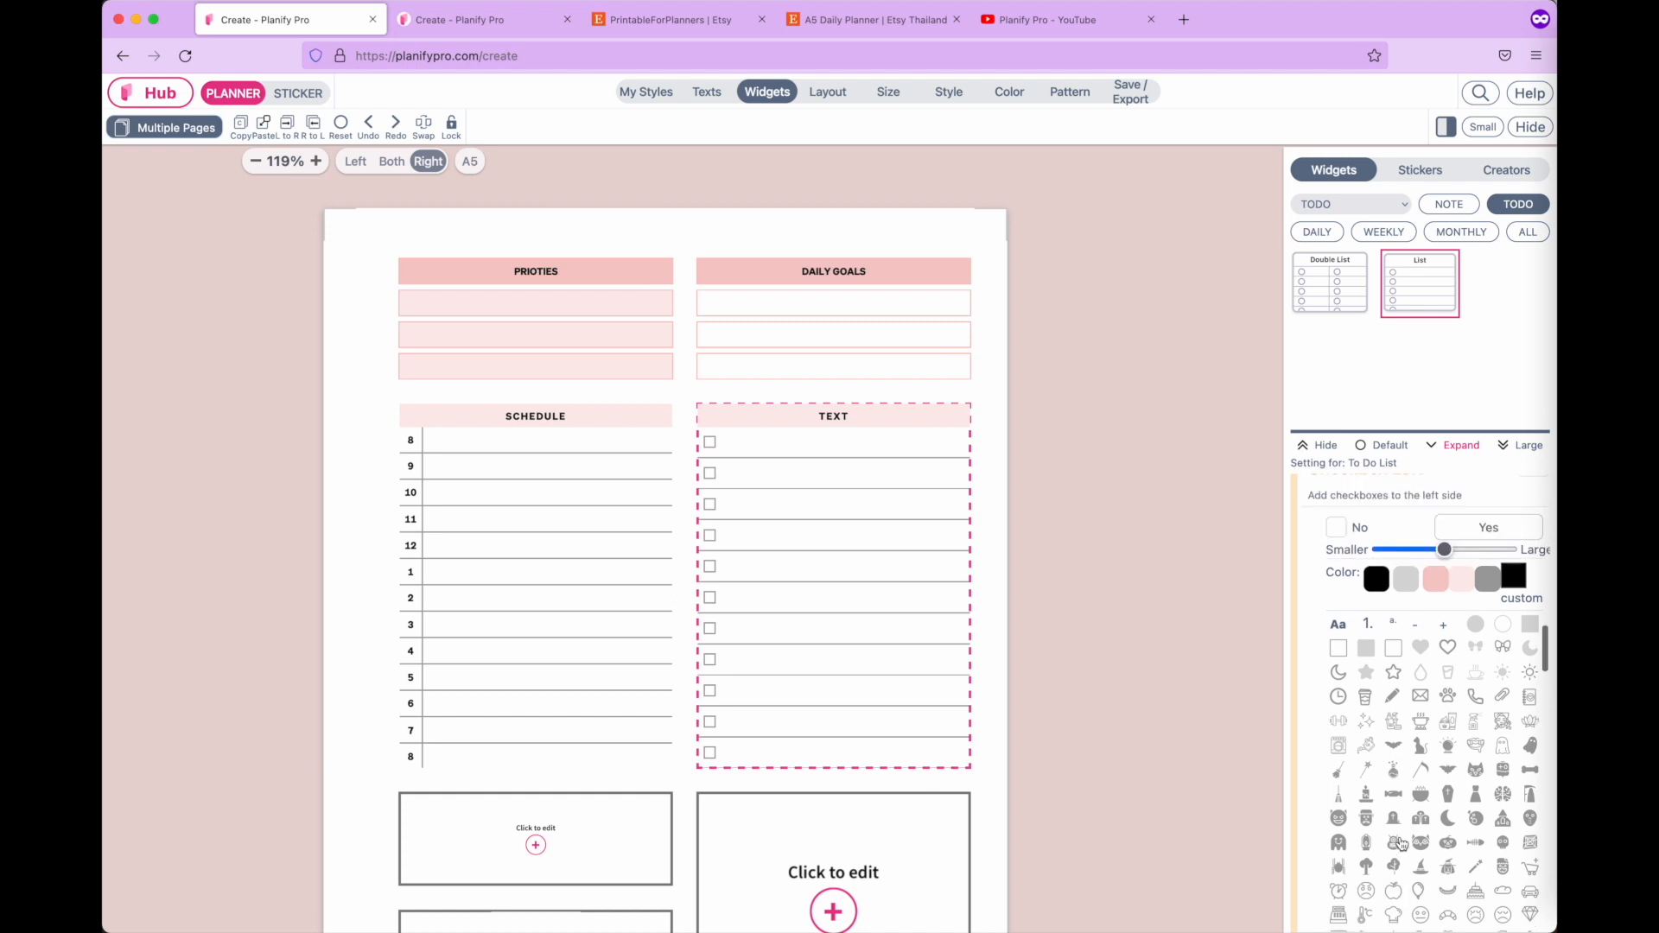
scroll(1402, 845, up, 15)
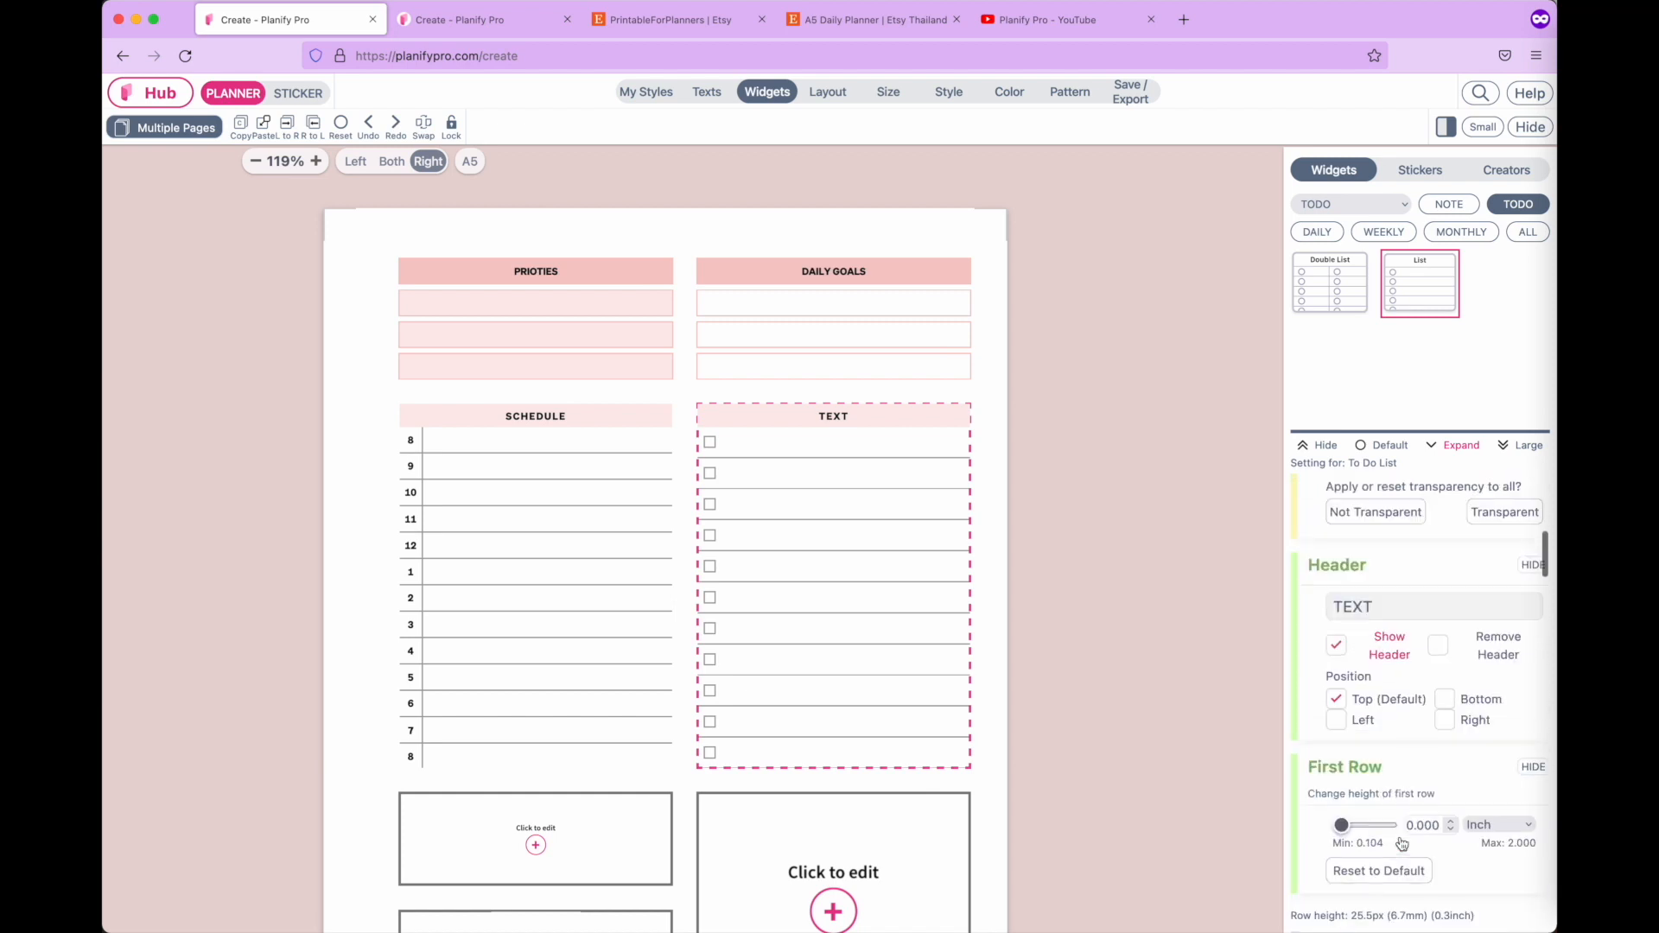
drag(1383, 709, 1256, 715)
text(todo)
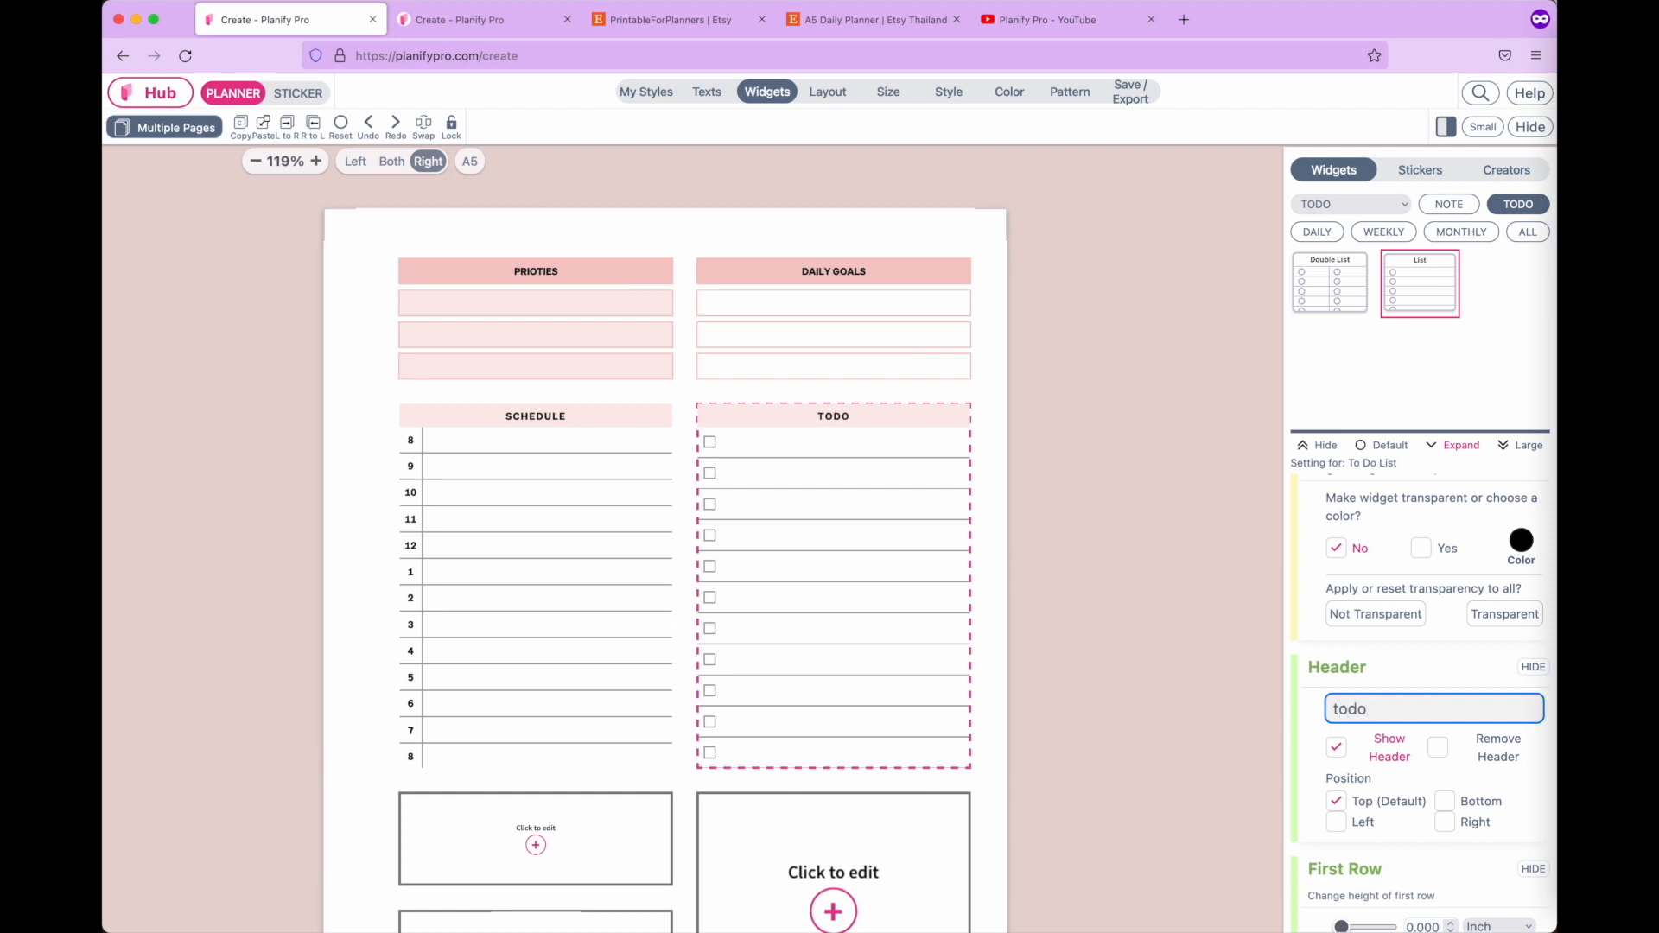
click(1134, 667)
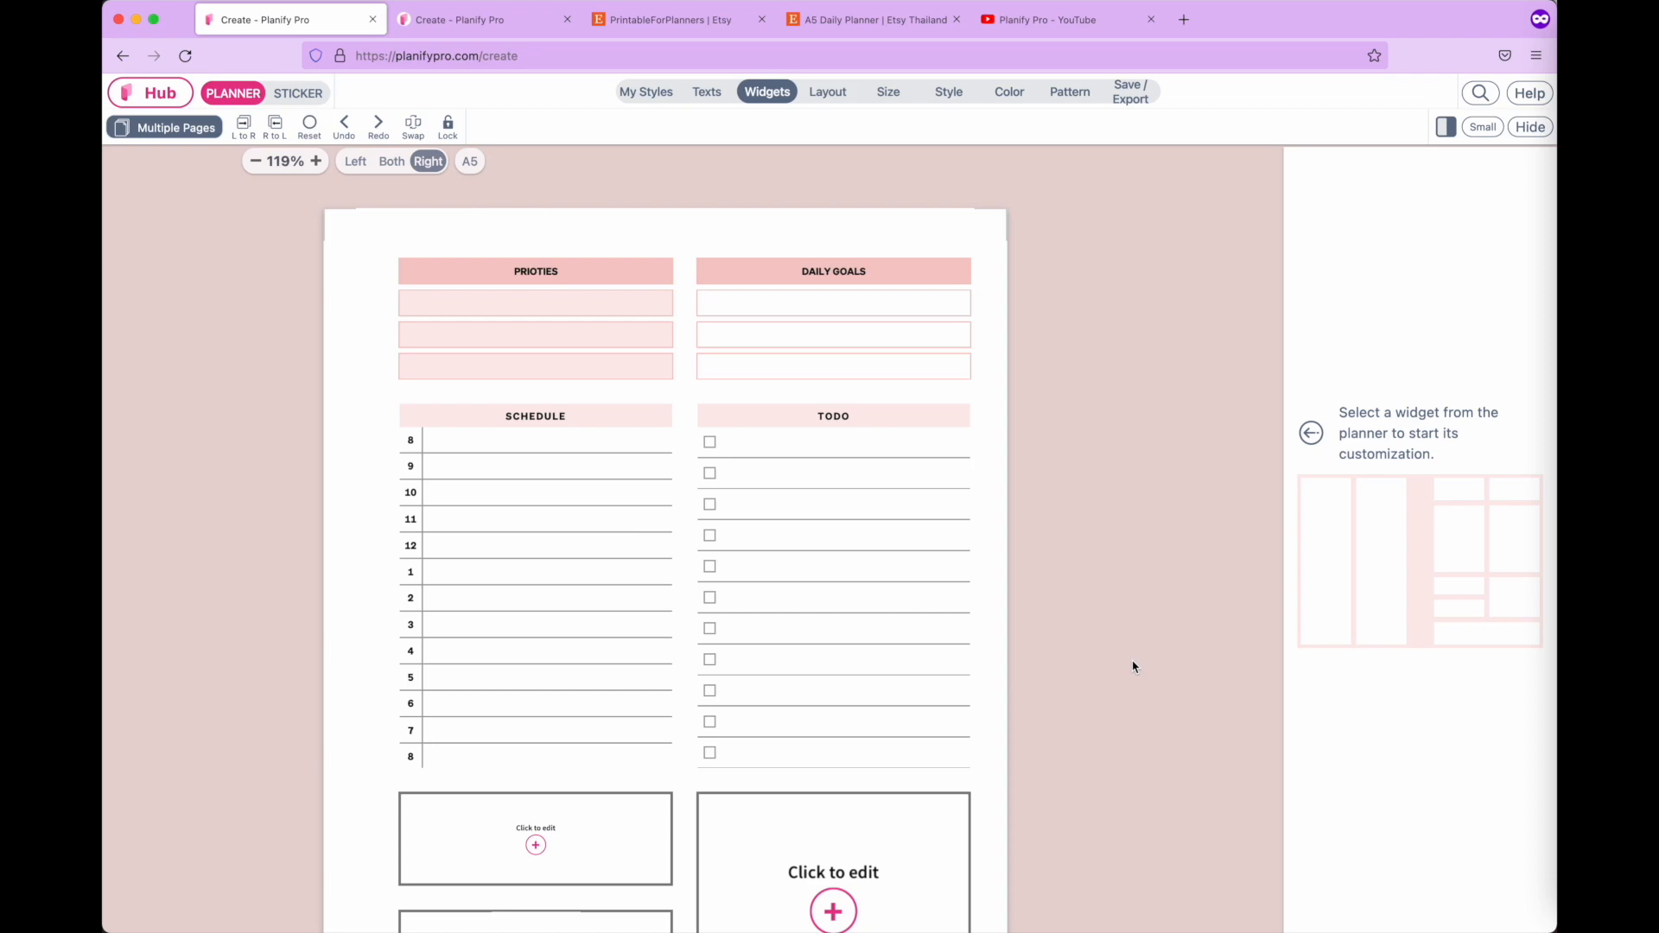
Check the lower sections of the Sketch reference and insert Blank note widgets into the two small boxes below the schedule in Planify Pro.
key(ctrl+Up)
click(1134, 669)
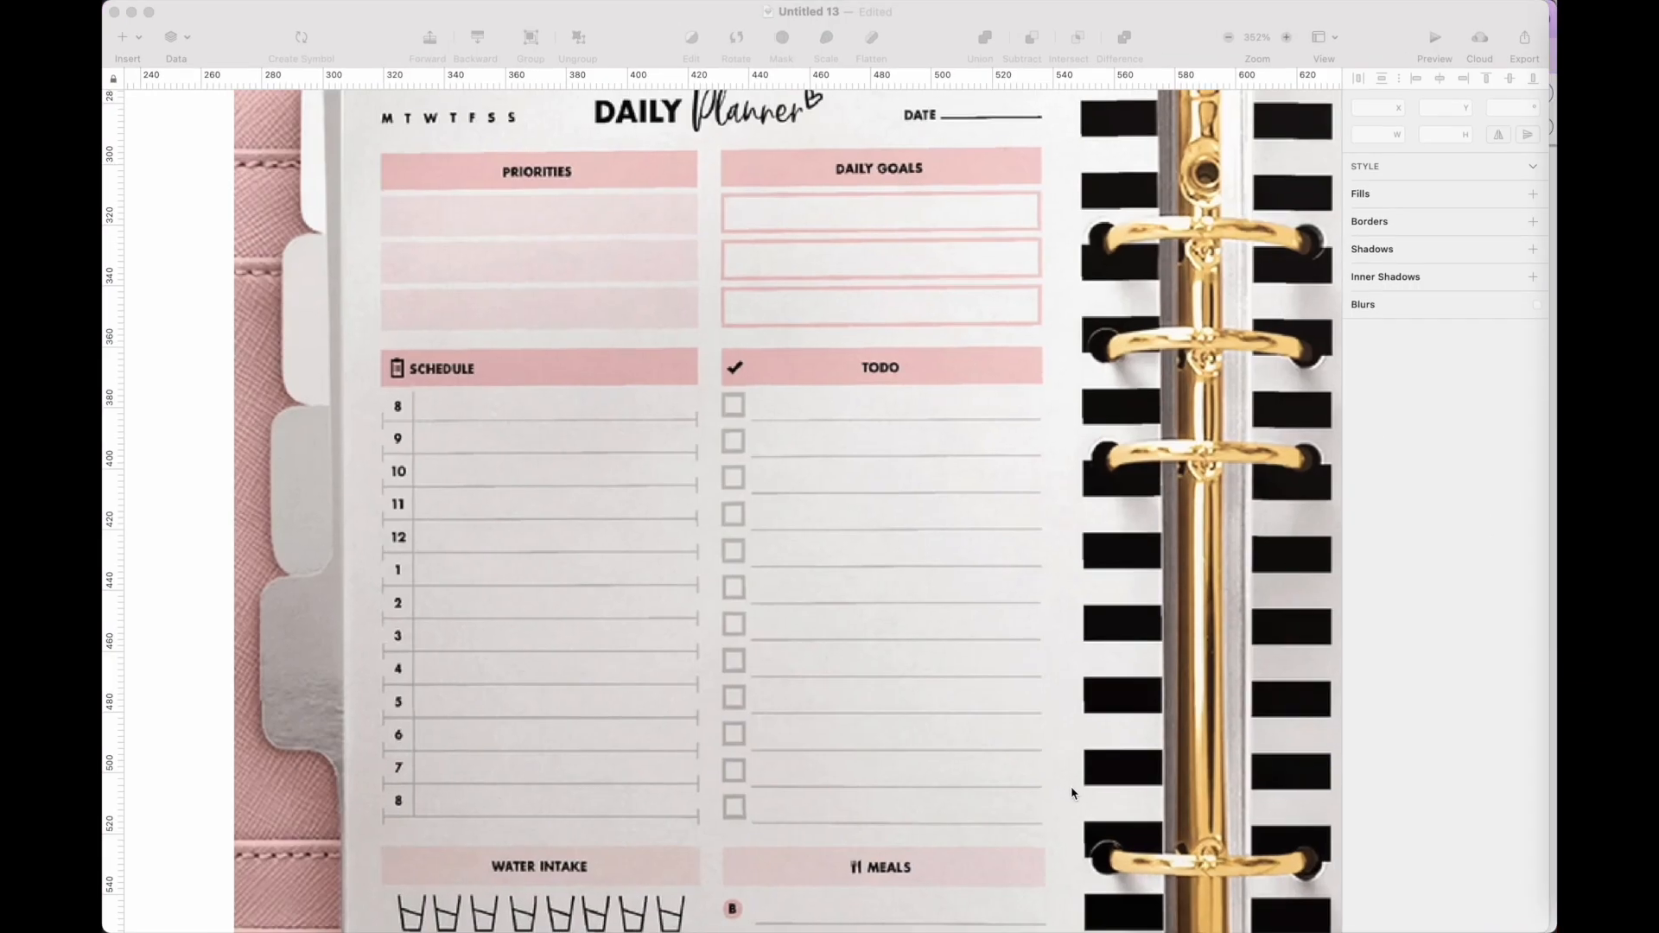
scroll(650, 792, down, 10)
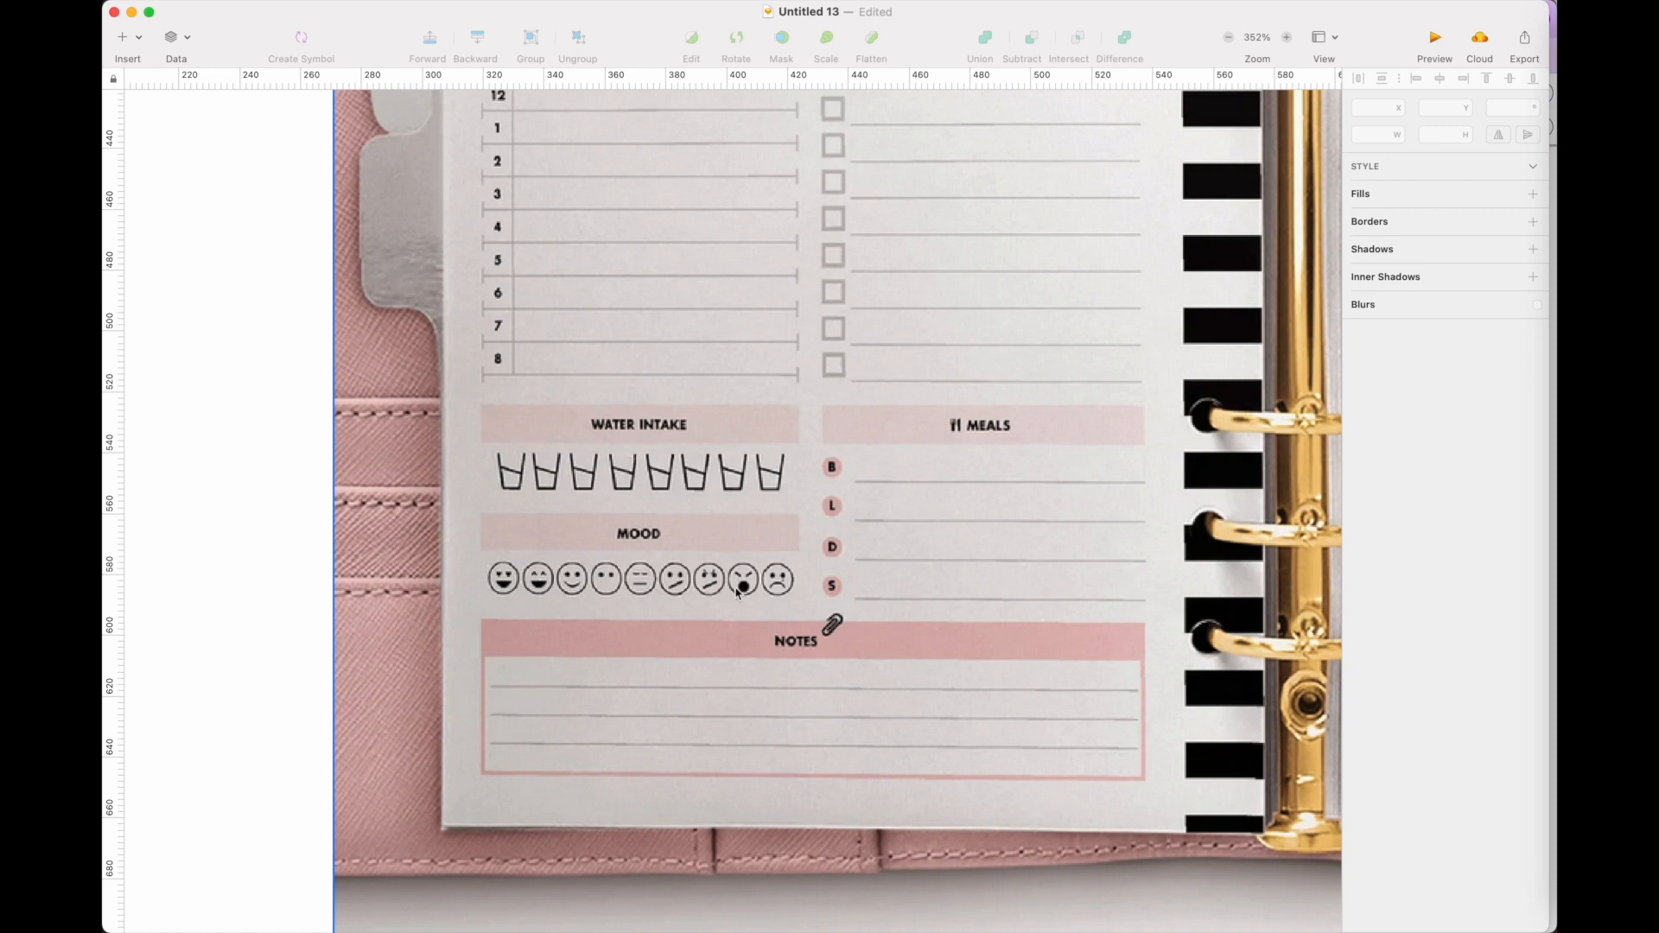
key(ctrl+Up)
click(318, 859)
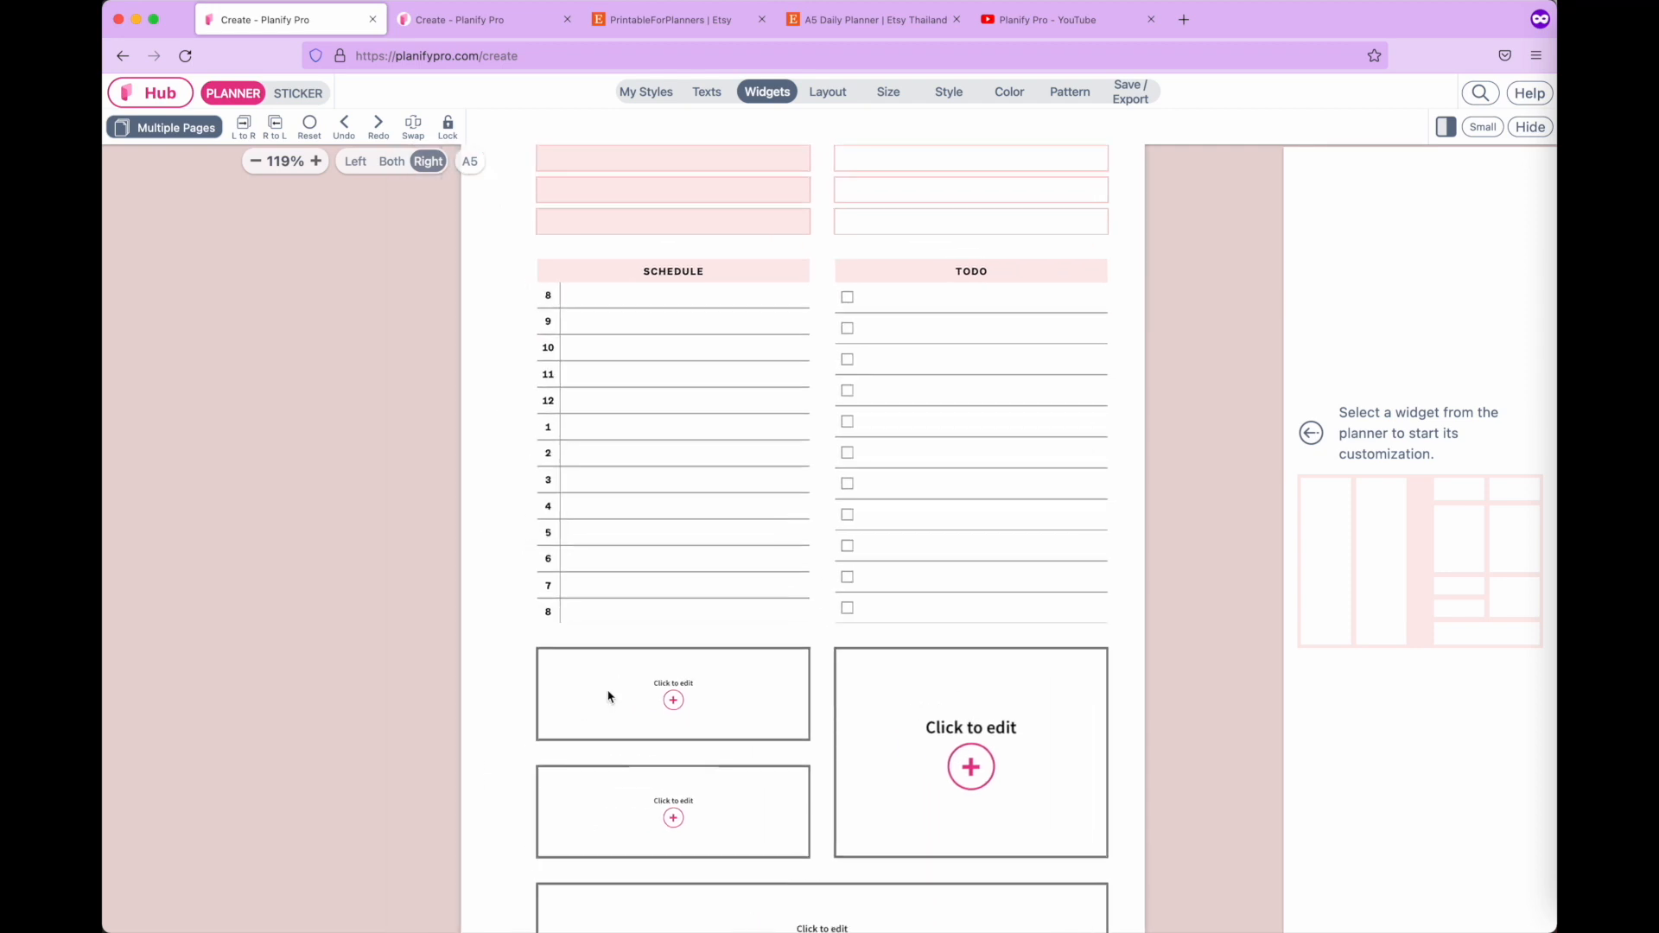
click(697, 711)
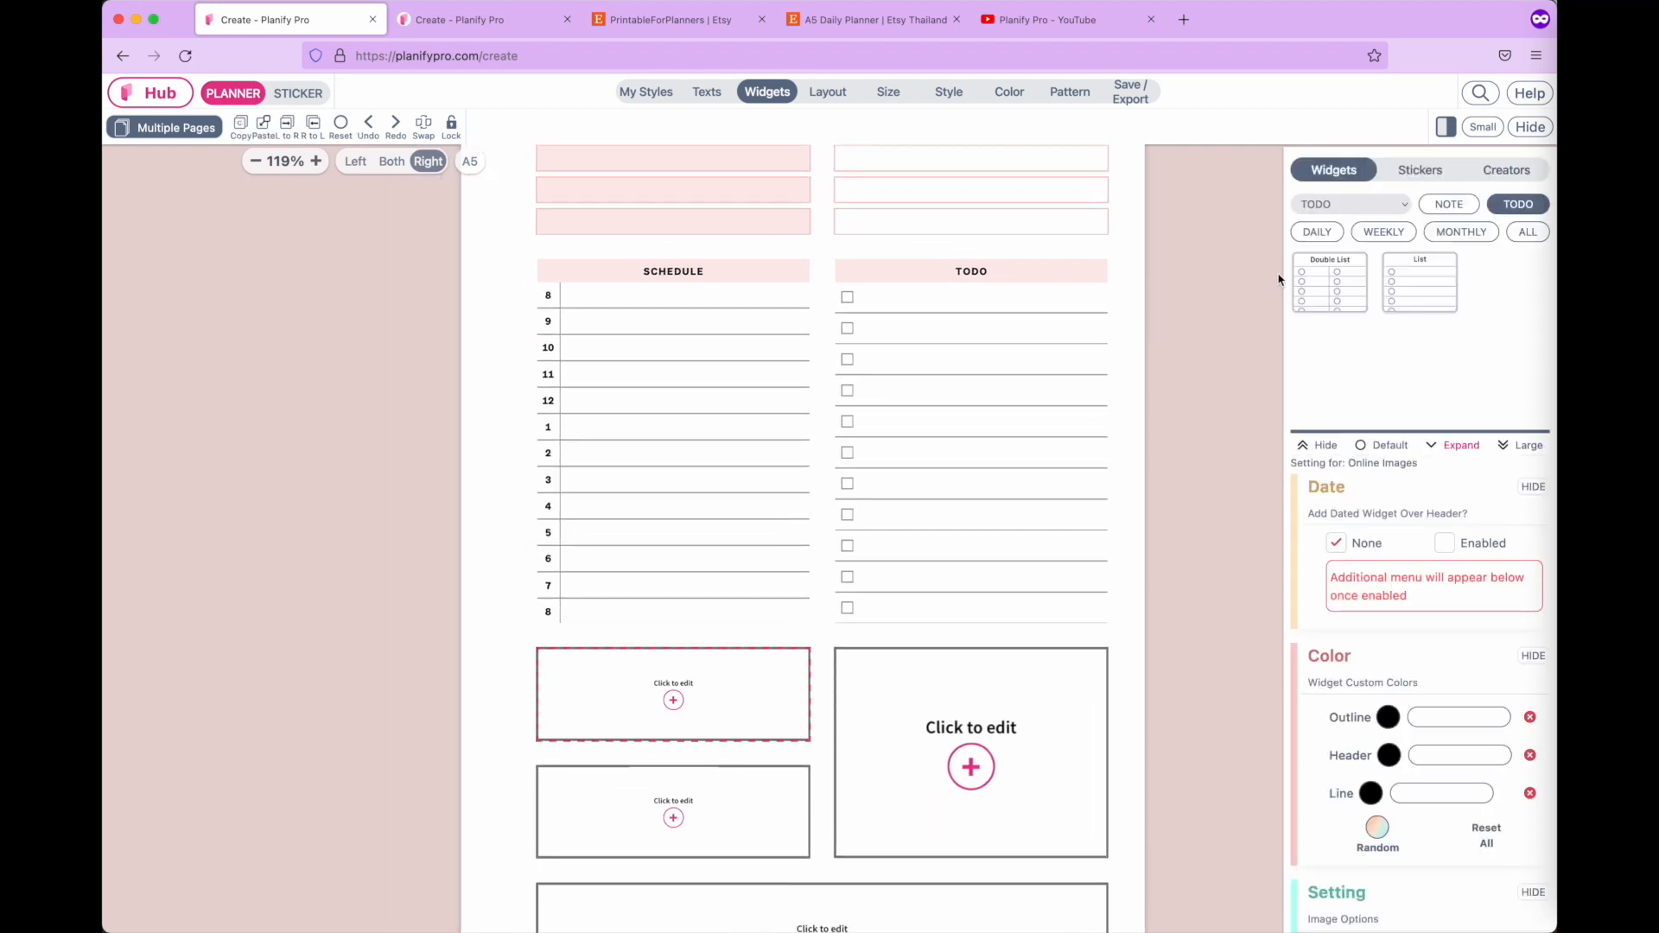
click(1438, 212)
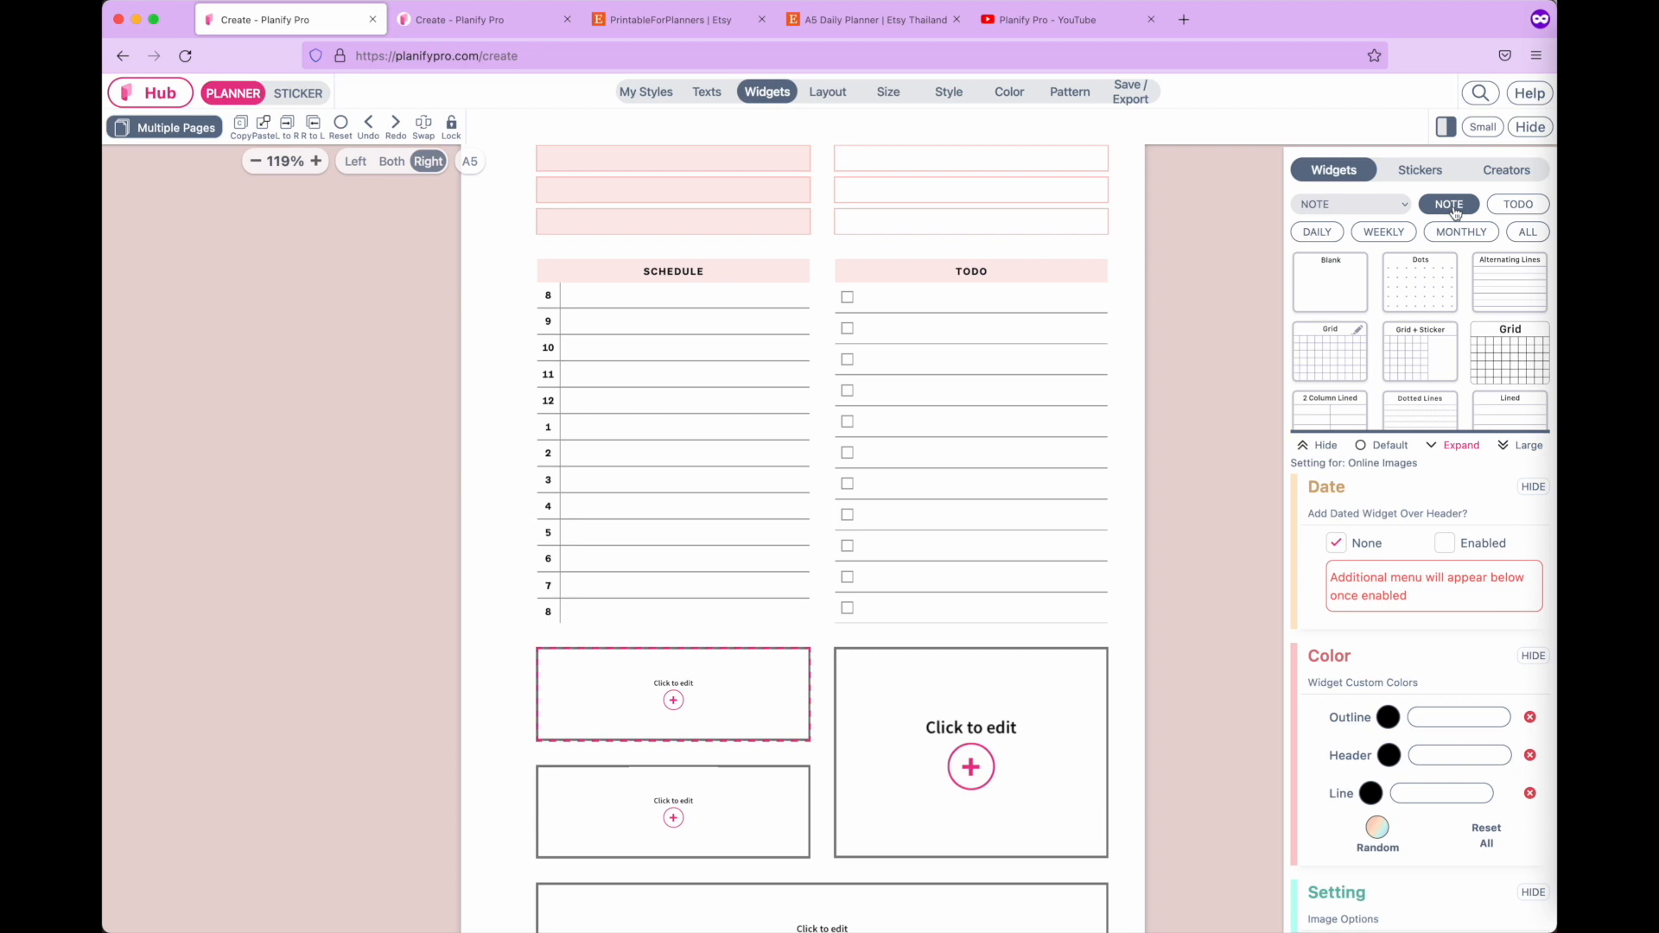
click(1331, 291)
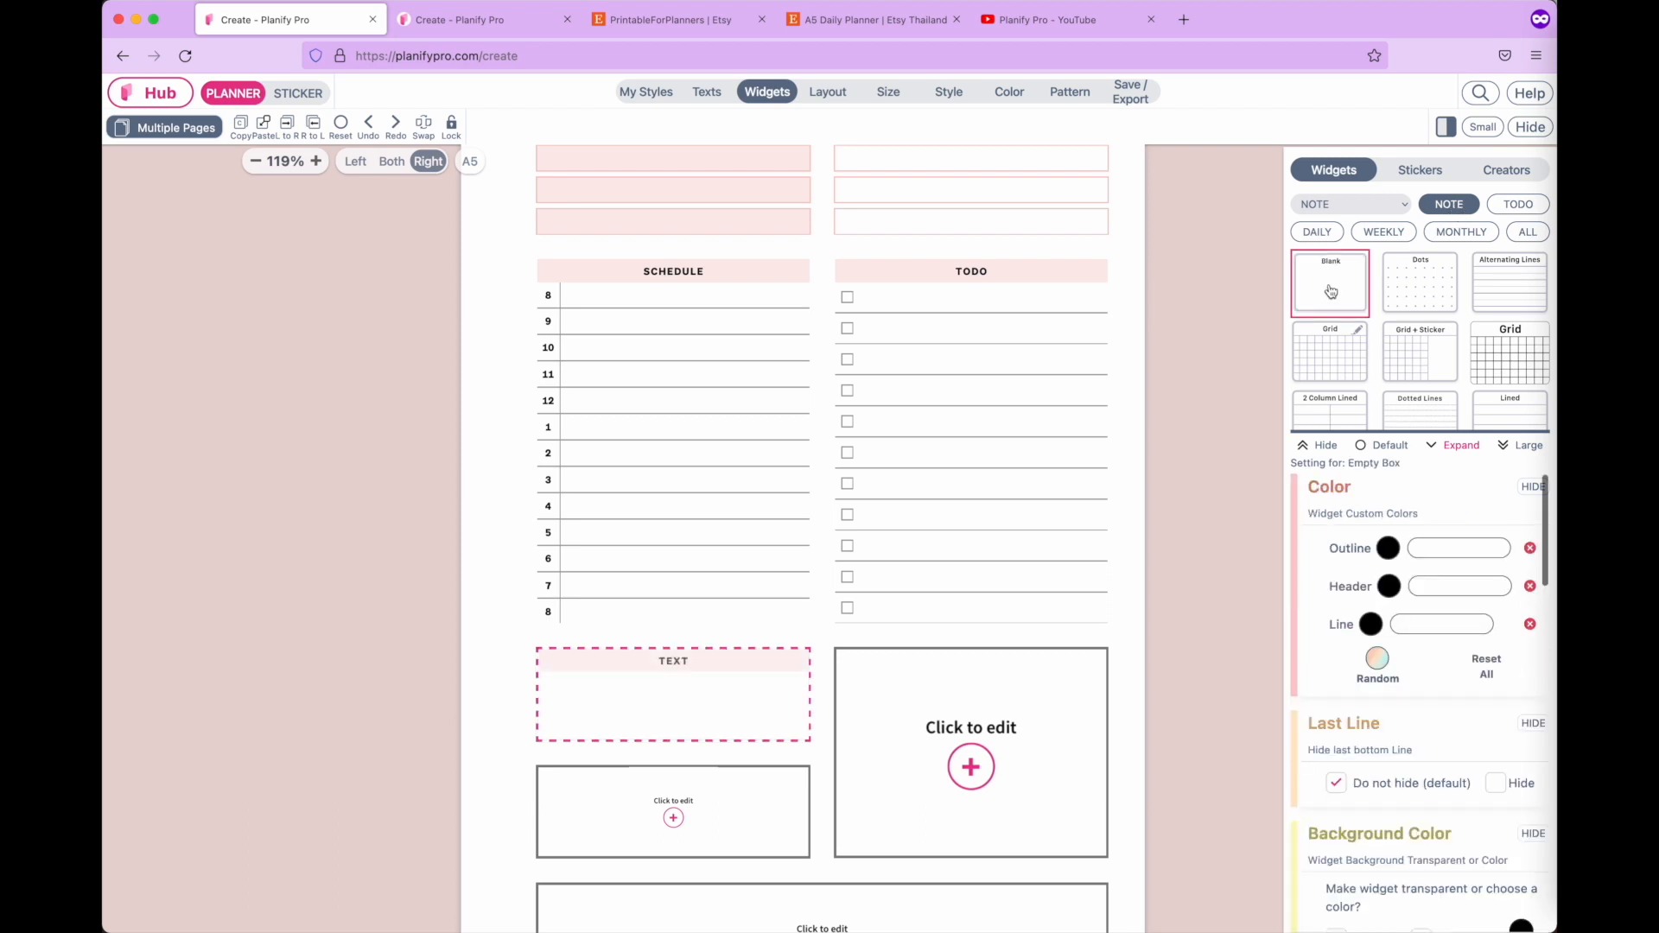
click(772, 787)
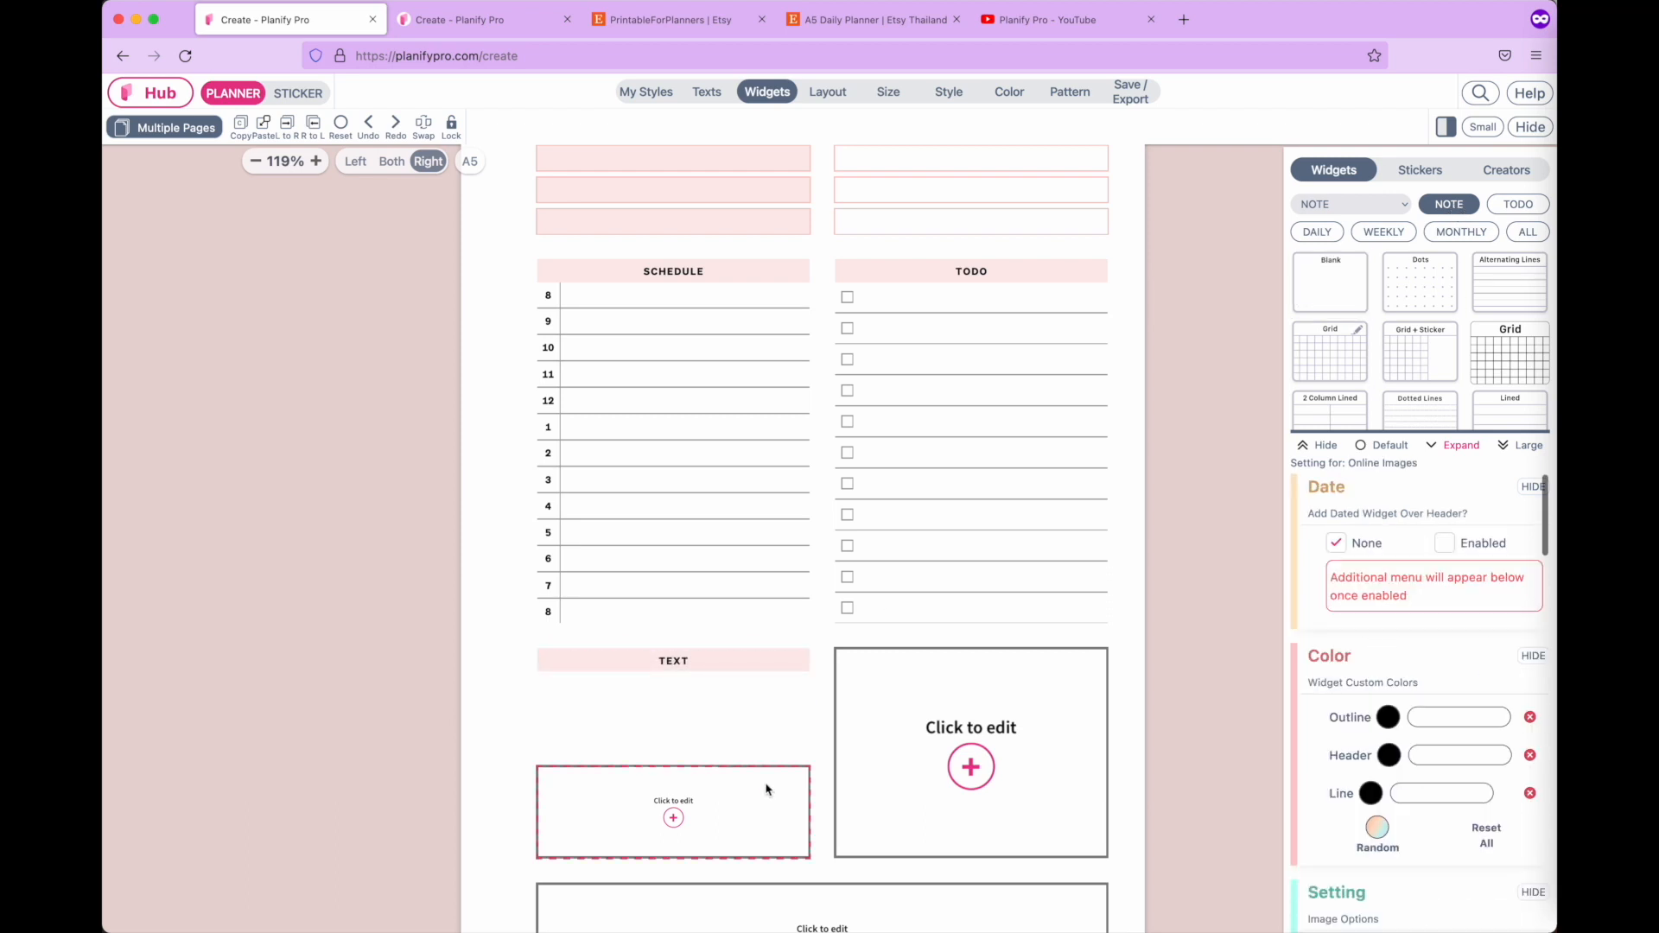
click(1331, 285)
click(433, 663)
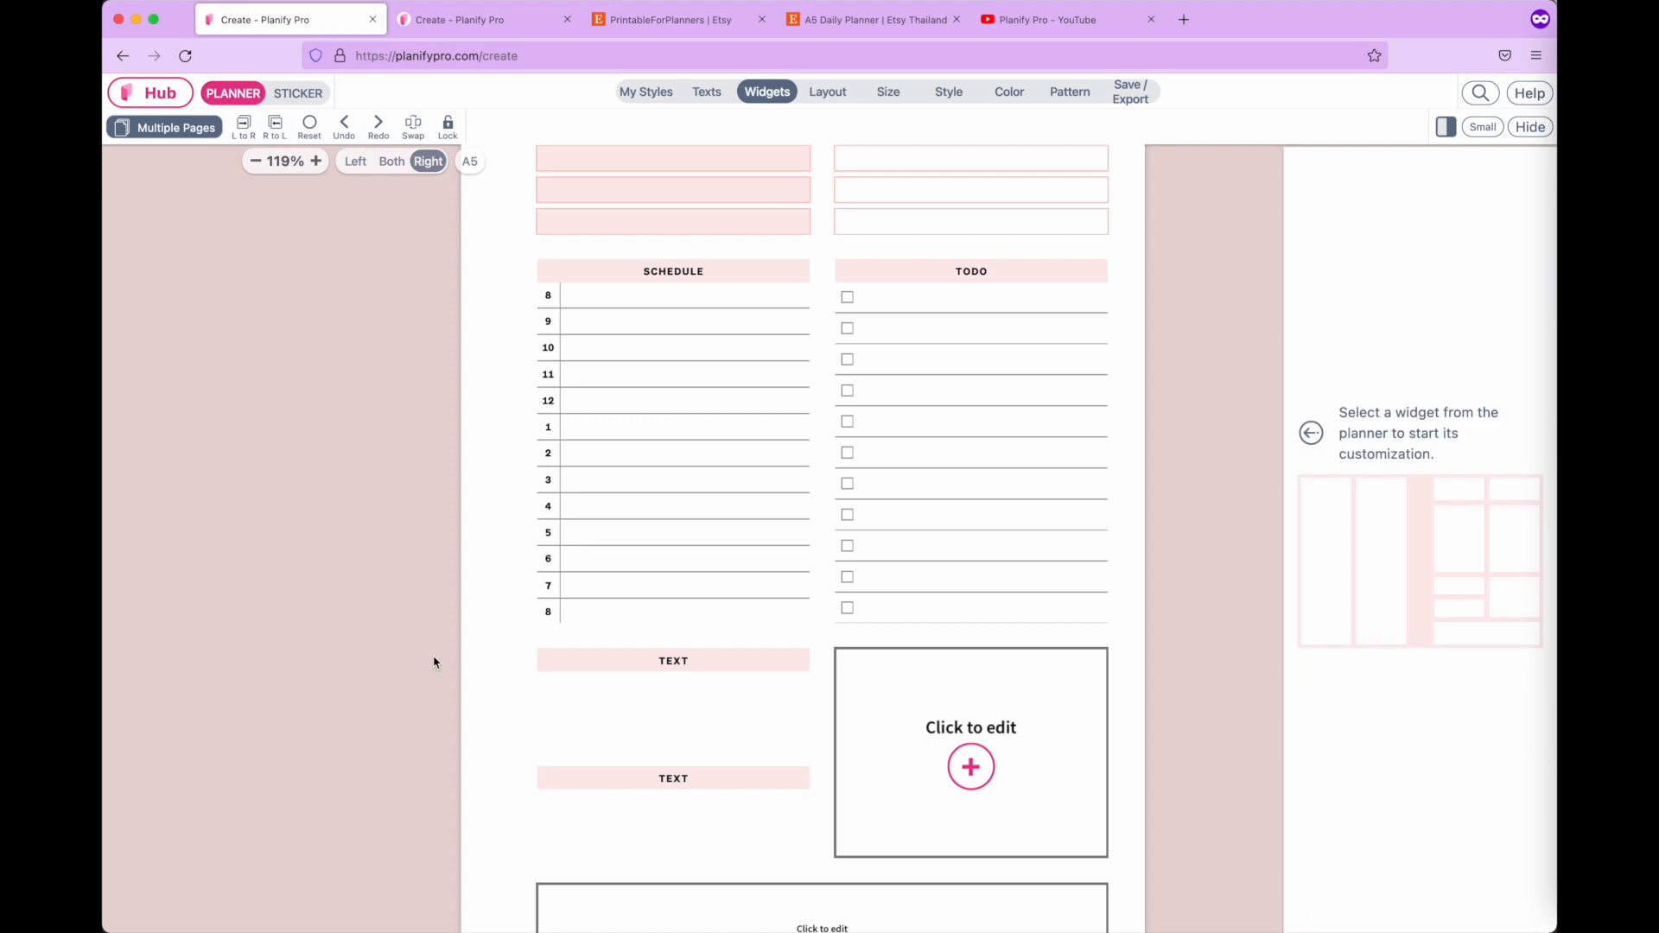
Add seven cup icons as emoticon bullets to the body of the first blank widget below the schedule.
click(669, 729)
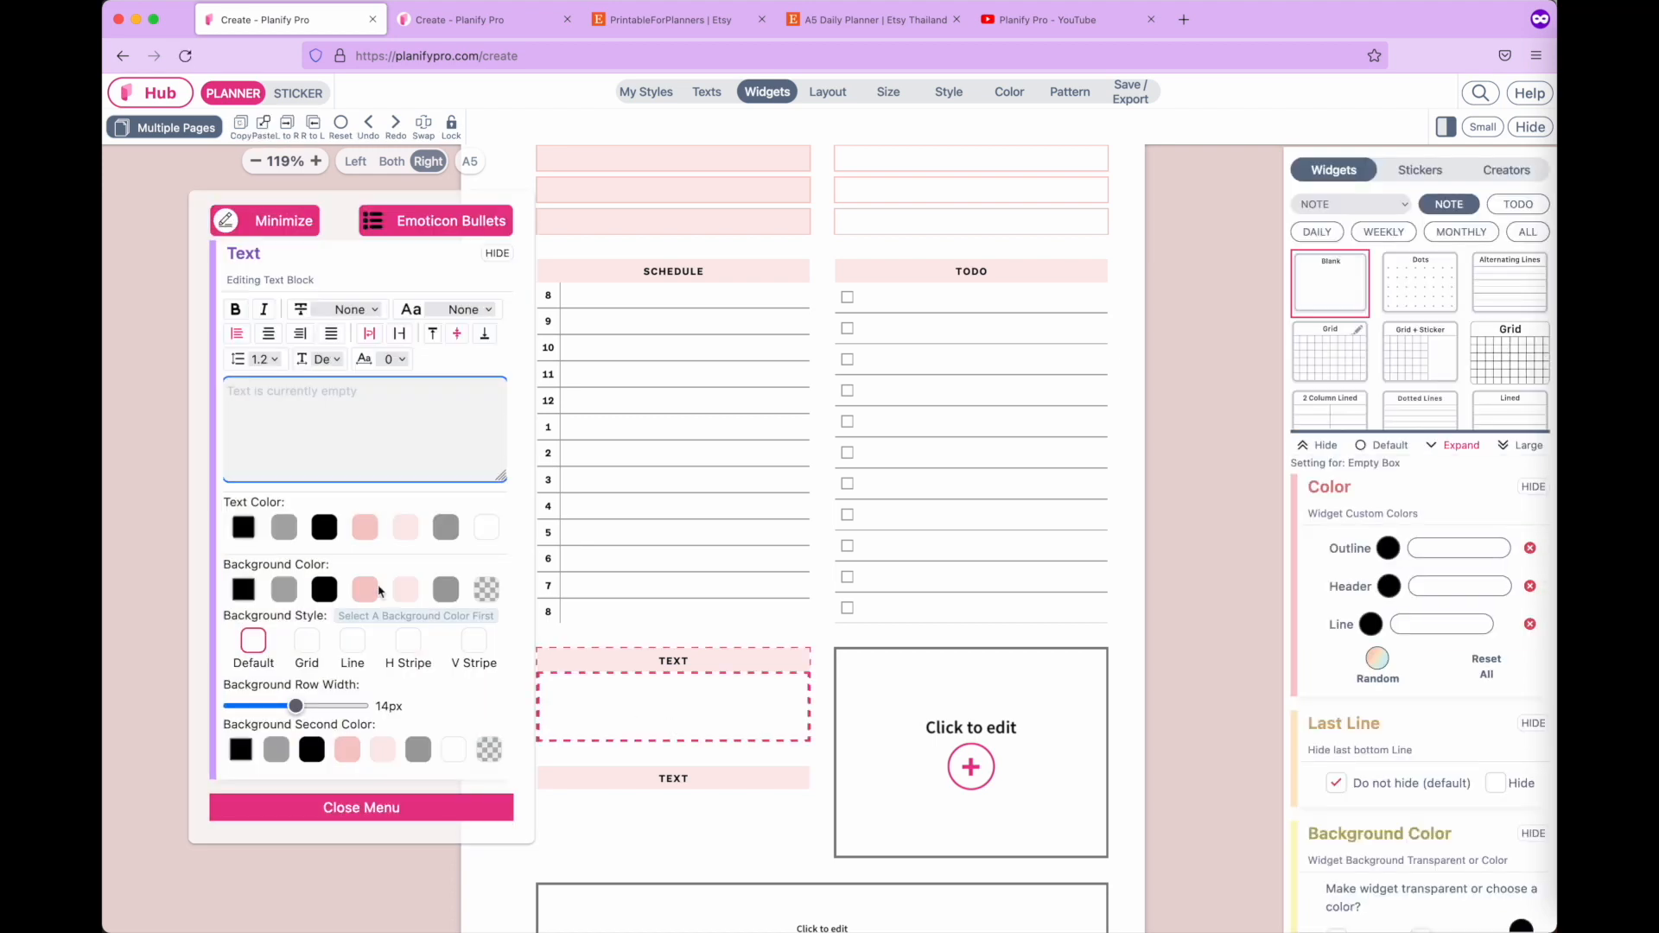
click(276, 224)
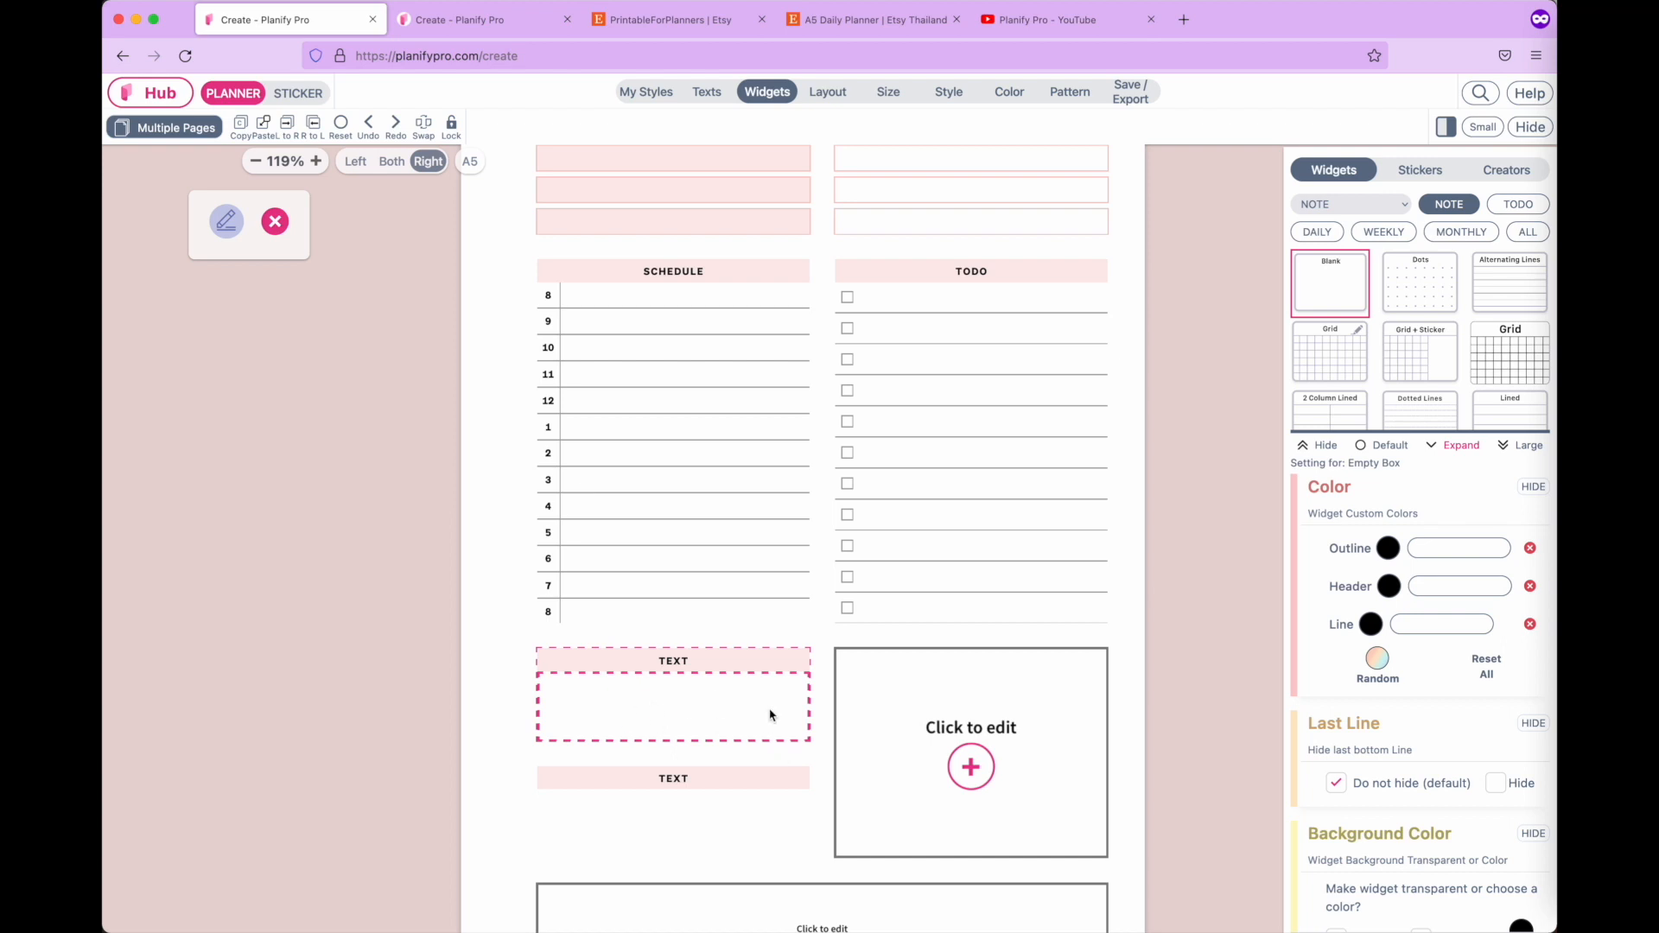
mouse_move(306, 249)
mouse_down()
mouse_move(297, 278)
mouse_move(314, 283)
mouse_up()
click(242, 262)
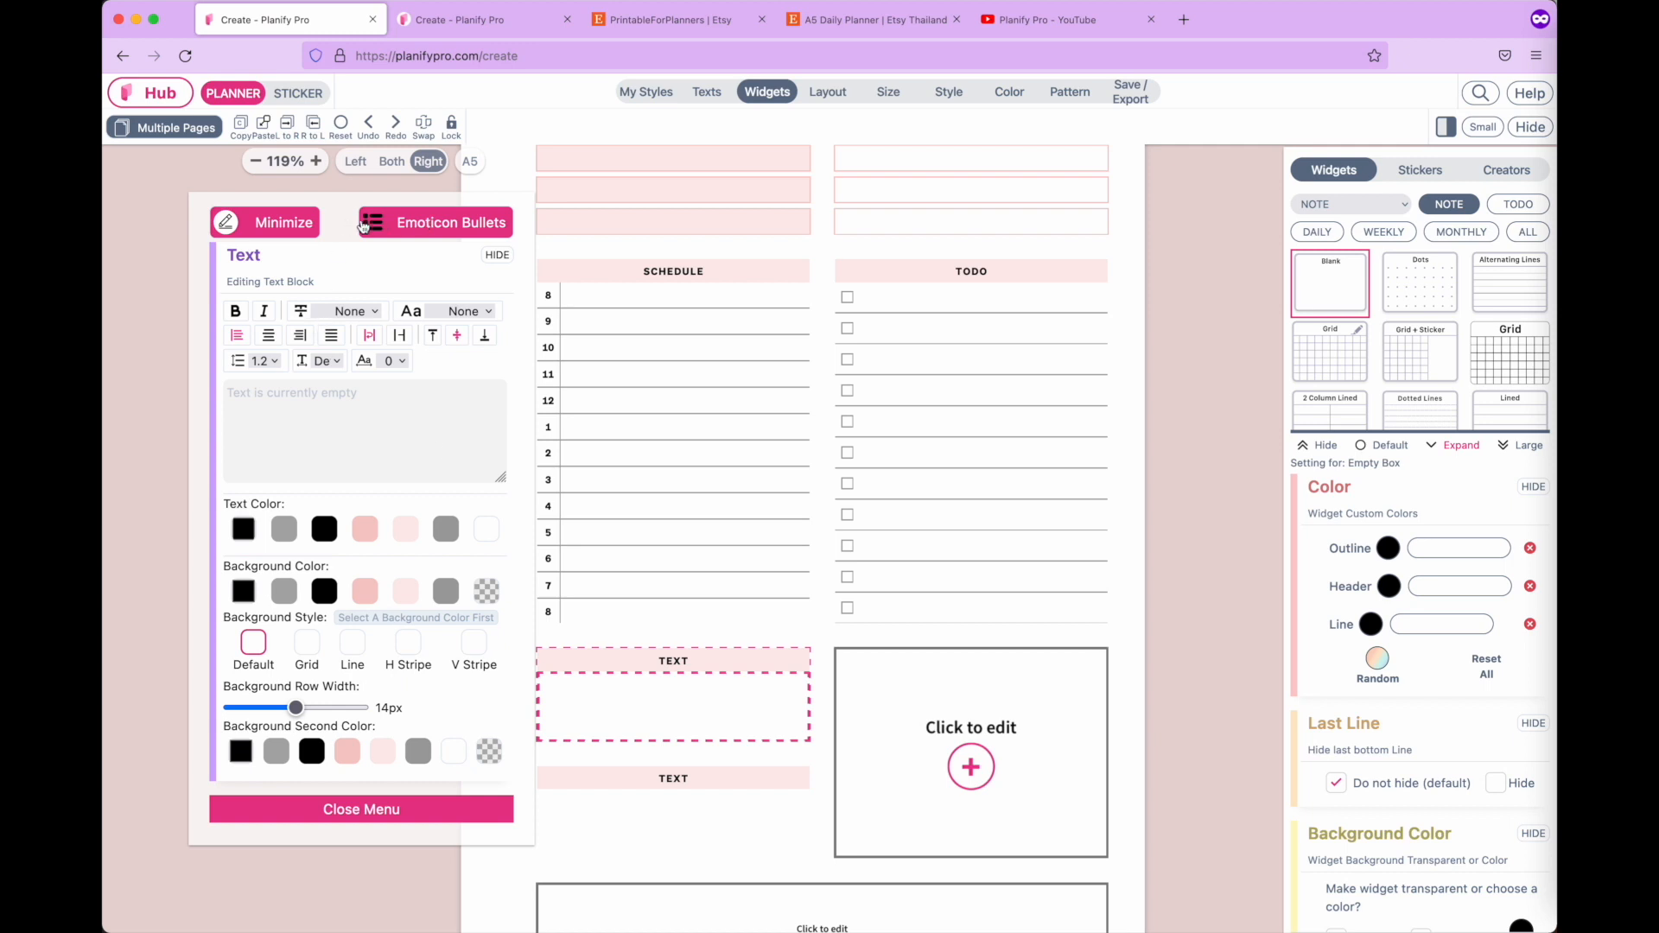
click(472, 226)
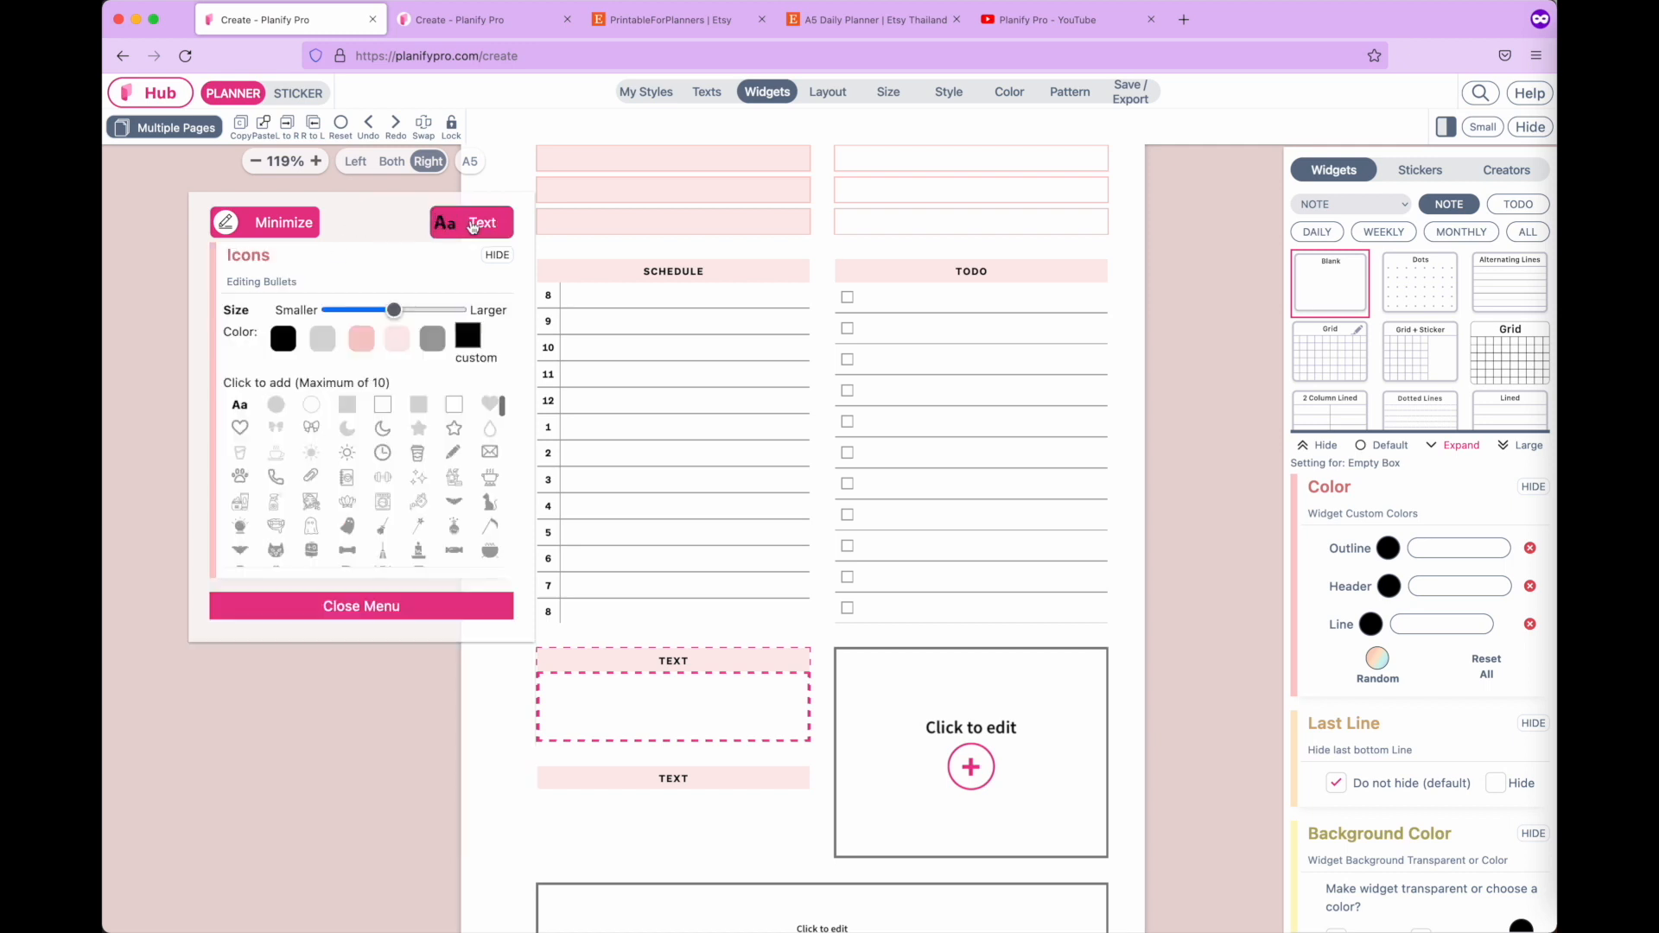
scroll(392, 482, down, 1)
scroll(392, 482, up, 1)
scroll(391, 483, down, 1)
click(241, 456)
click(240, 456)
click(240, 457)
click(240, 456)
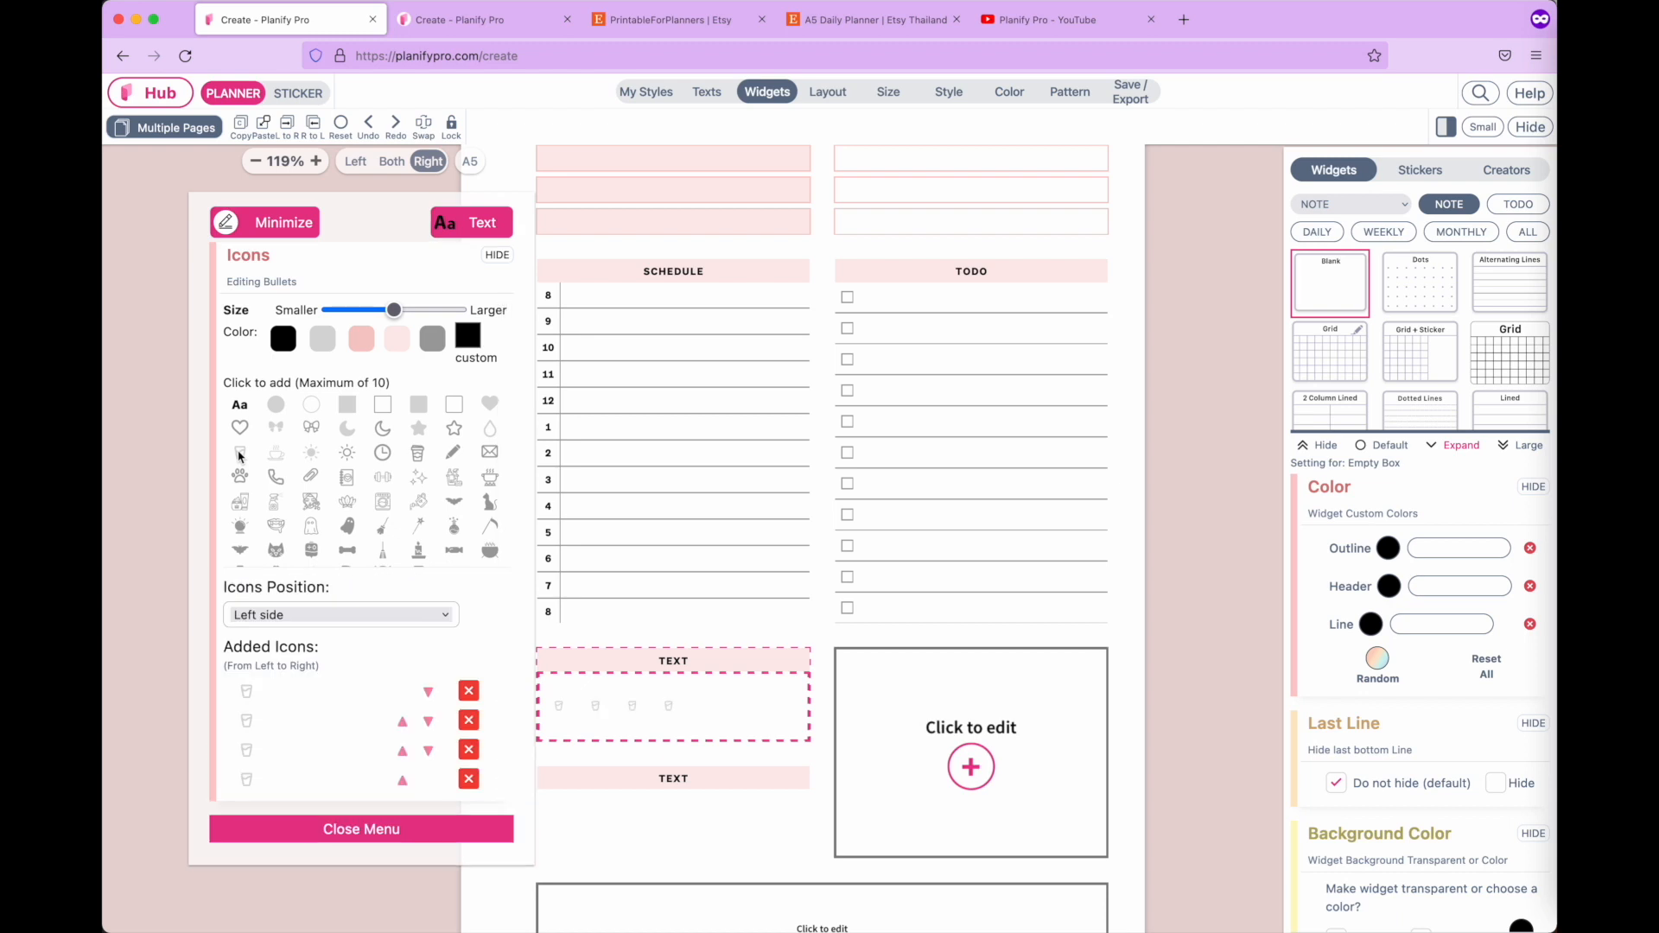
click(241, 457)
click(241, 456)
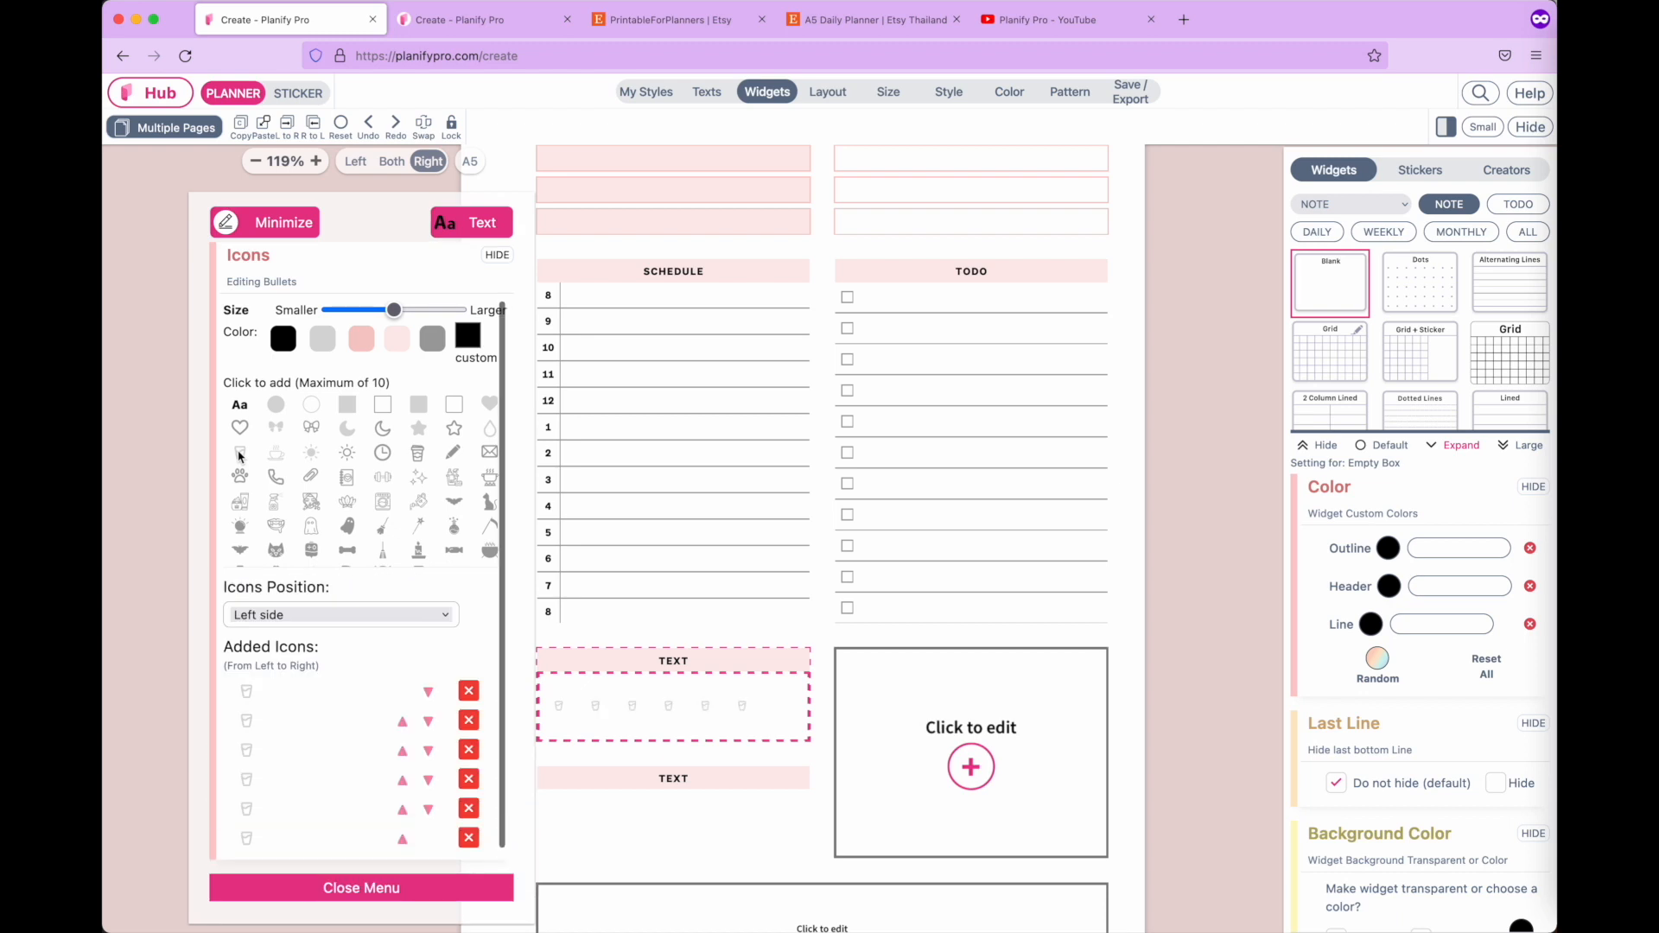
click(241, 456)
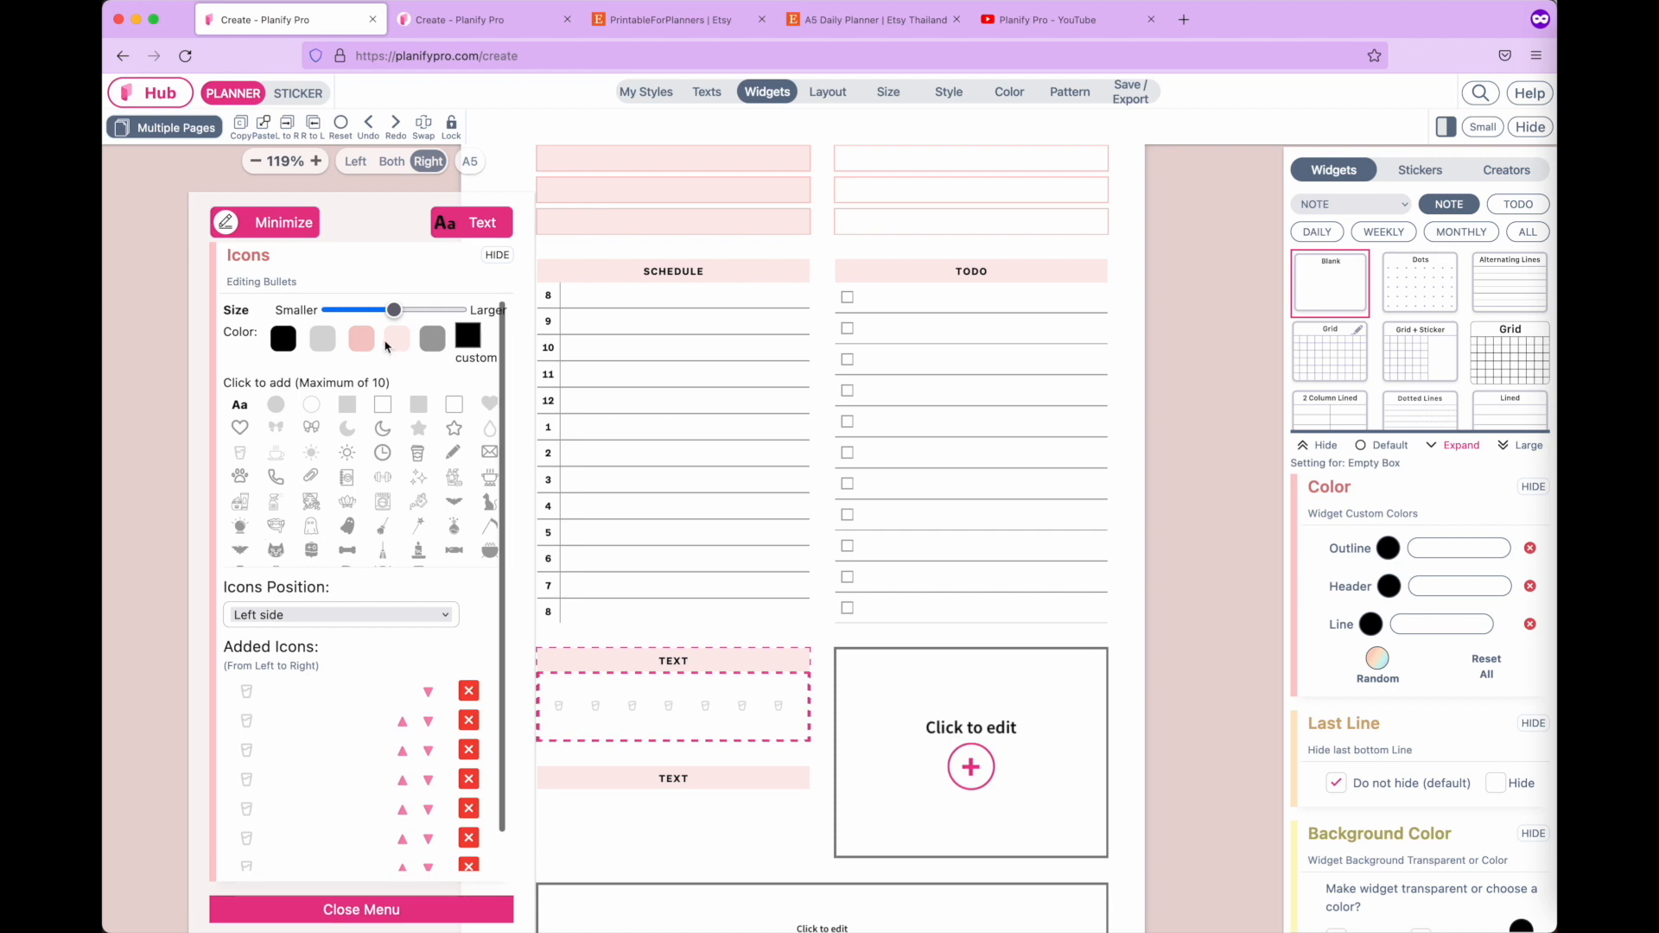
Enlarge the cup icons in the first blank widget below the schedule and position them at Center (hide normal text).
drag(394, 311, 480, 306)
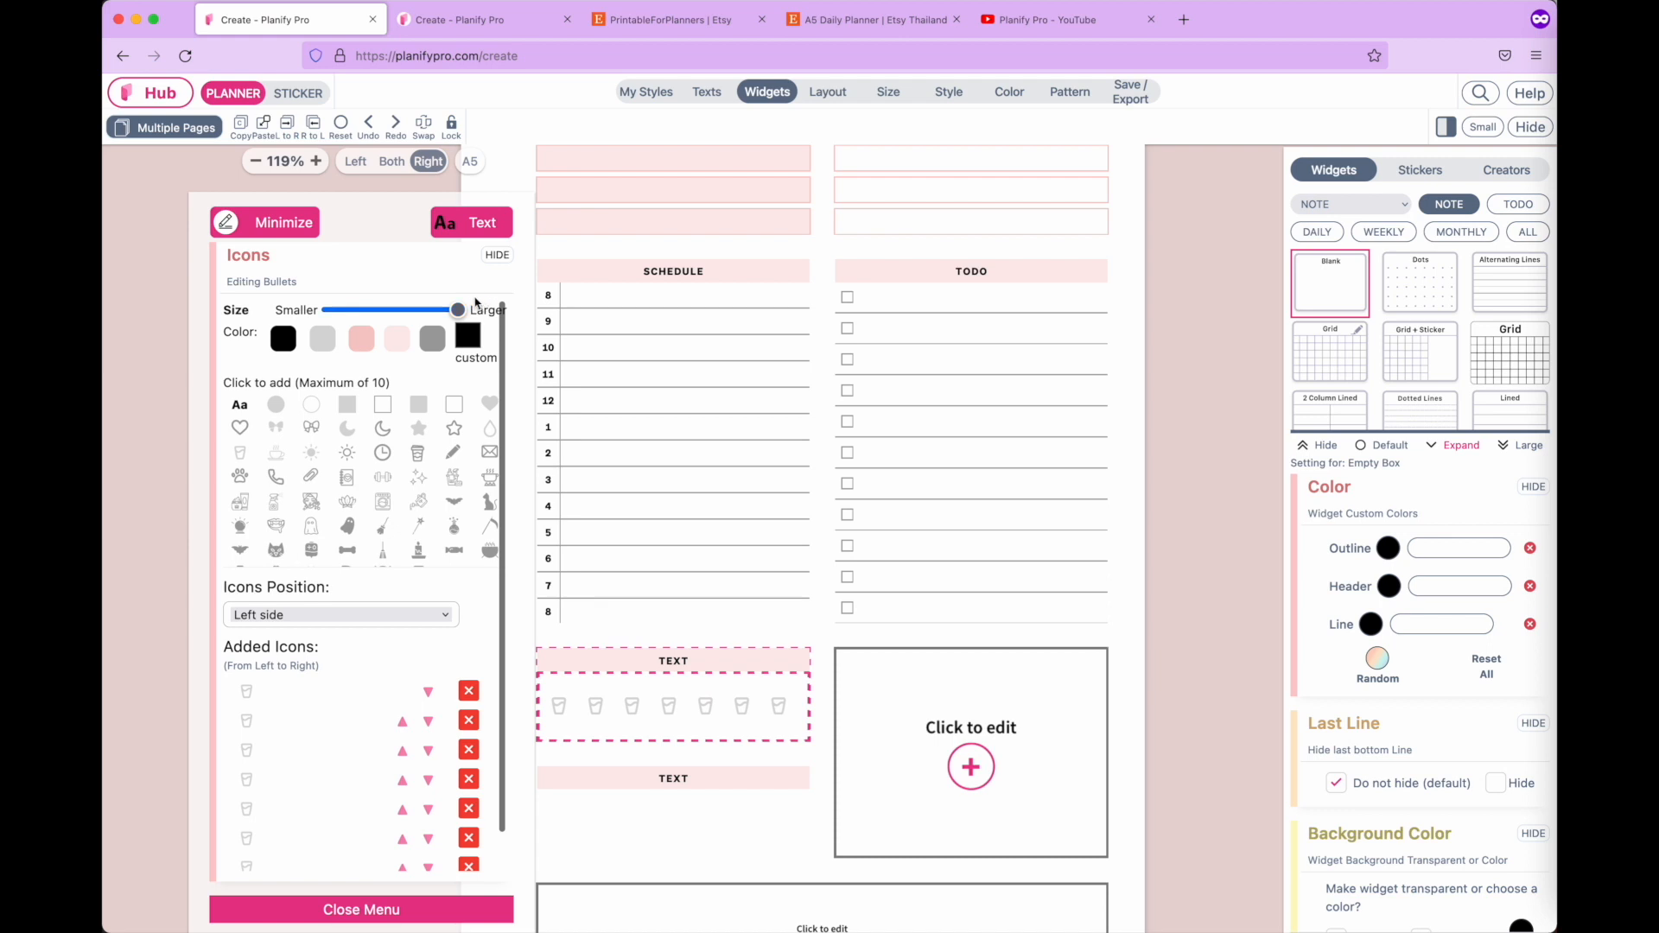
click(378, 616)
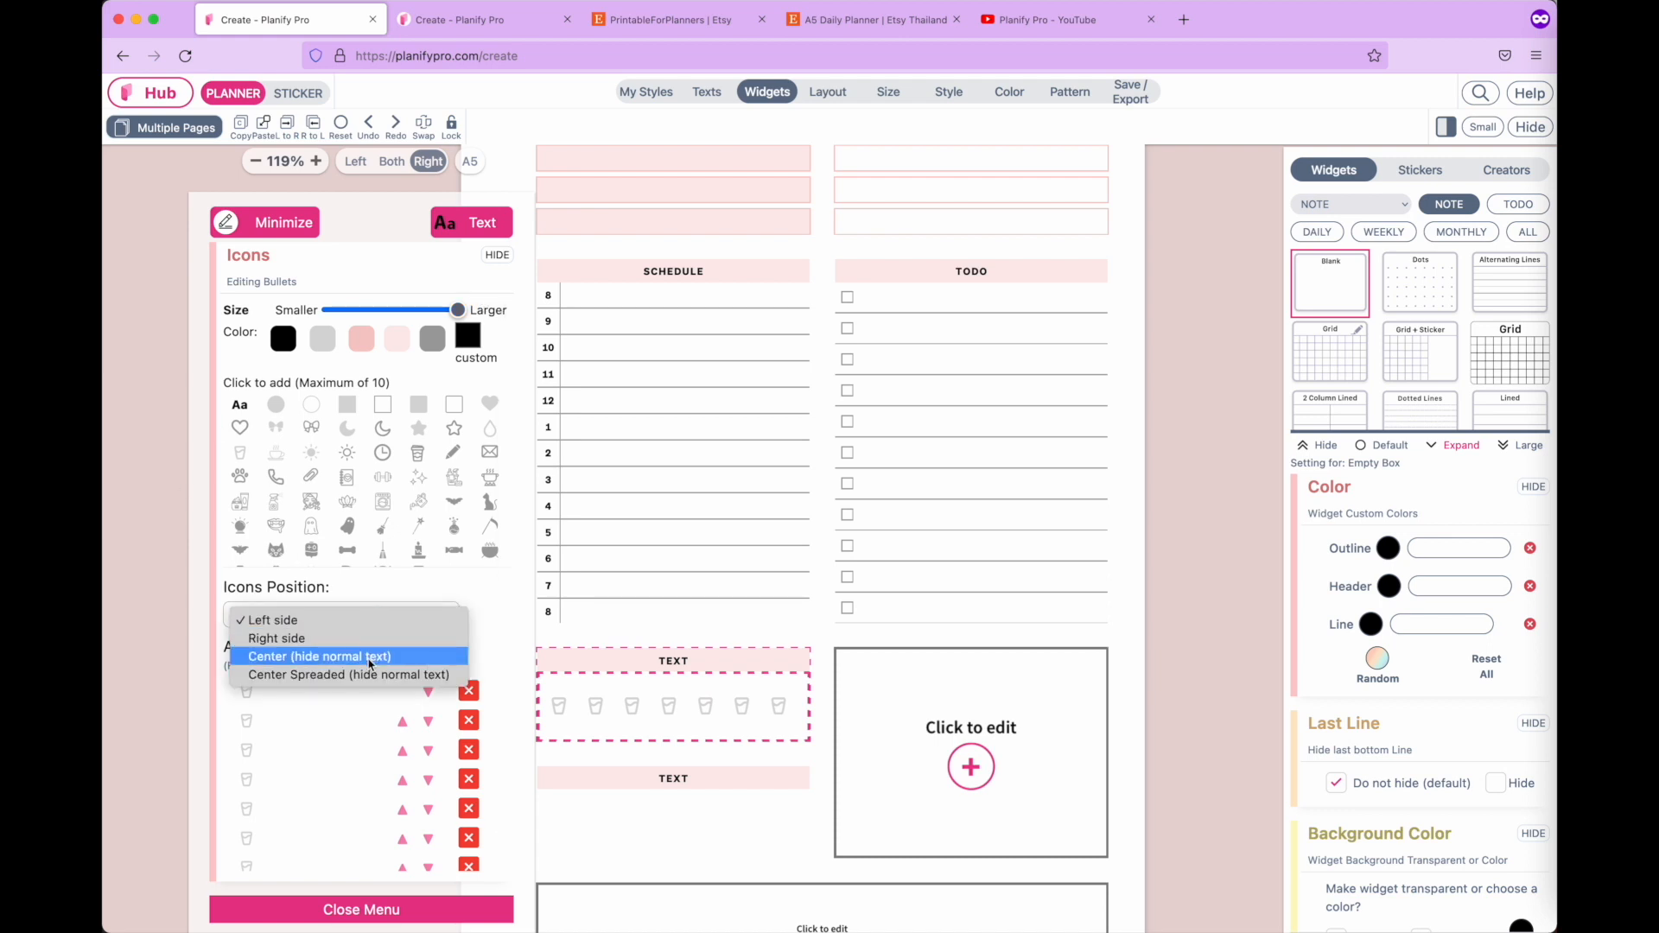
click(371, 657)
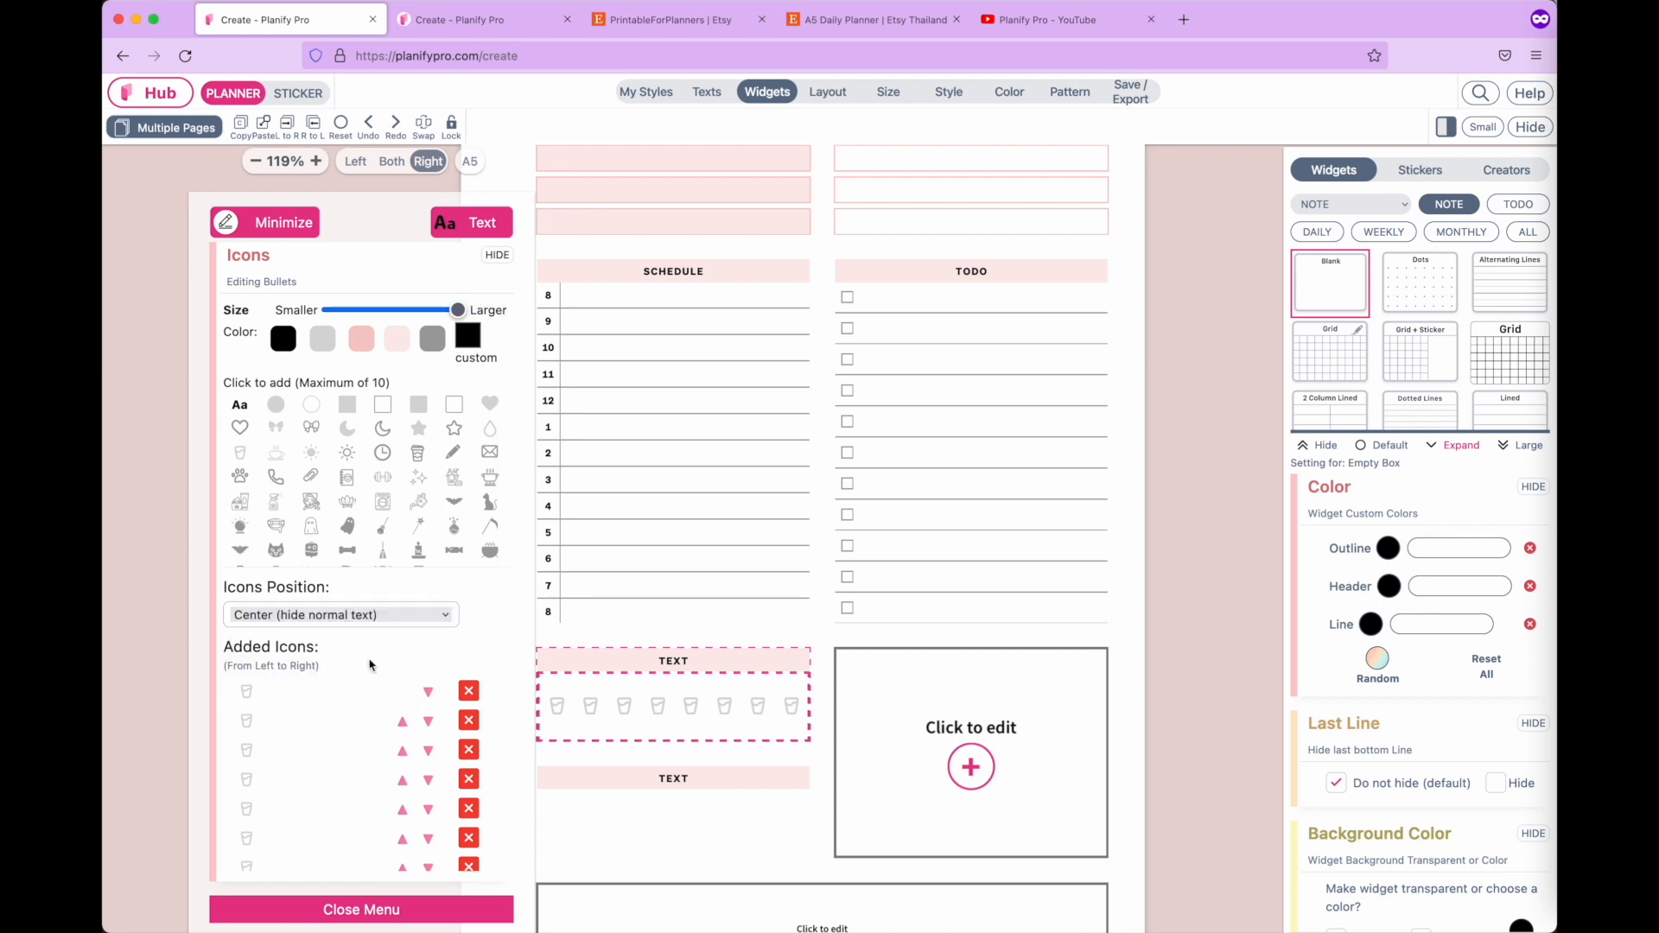
click(353, 921)
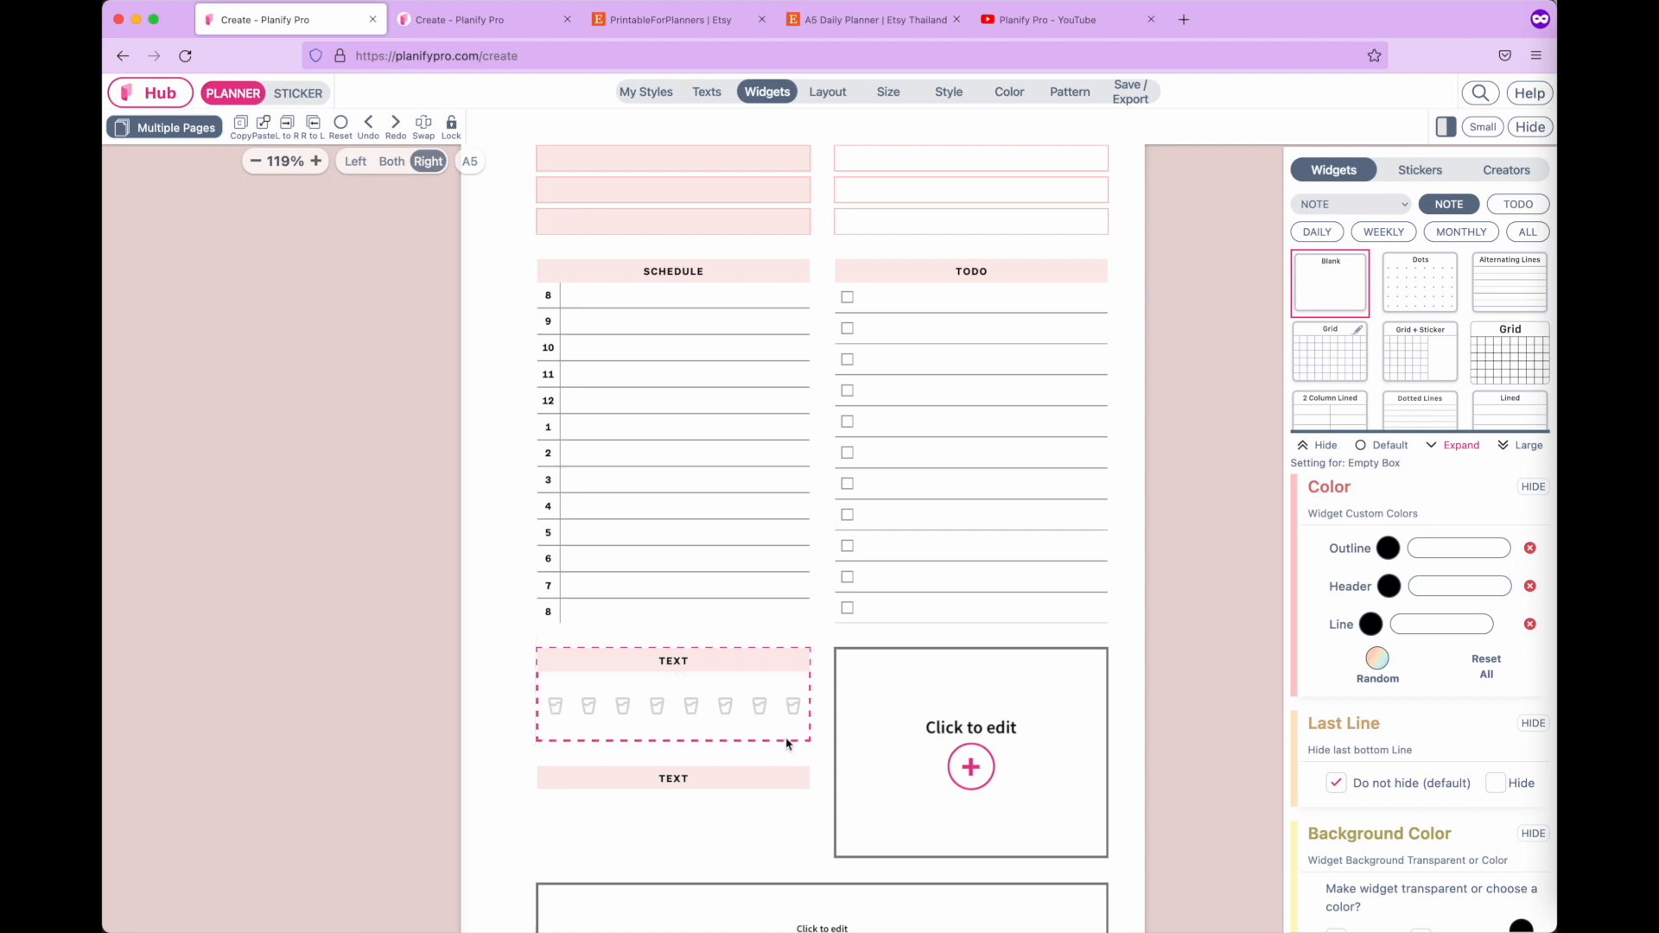
Rename the header of the widget holding the cup icons to "water tracker".
scroll(1400, 778, down, 5)
double_click(1400, 720)
text(water)
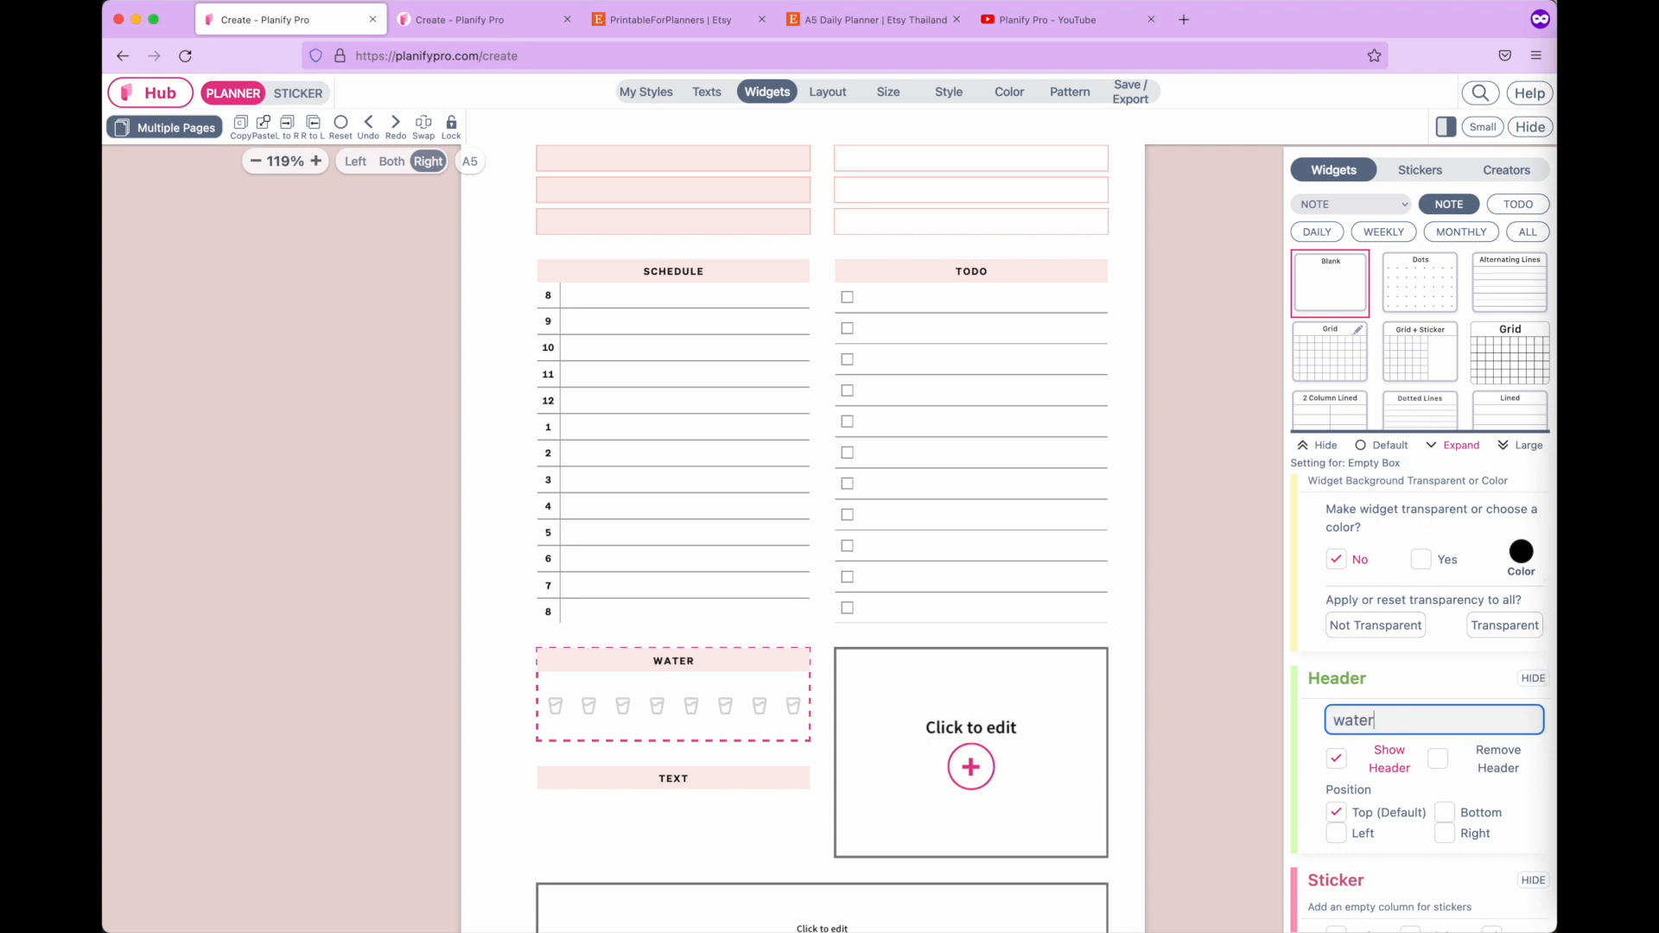
text( tracker)
click(442, 749)
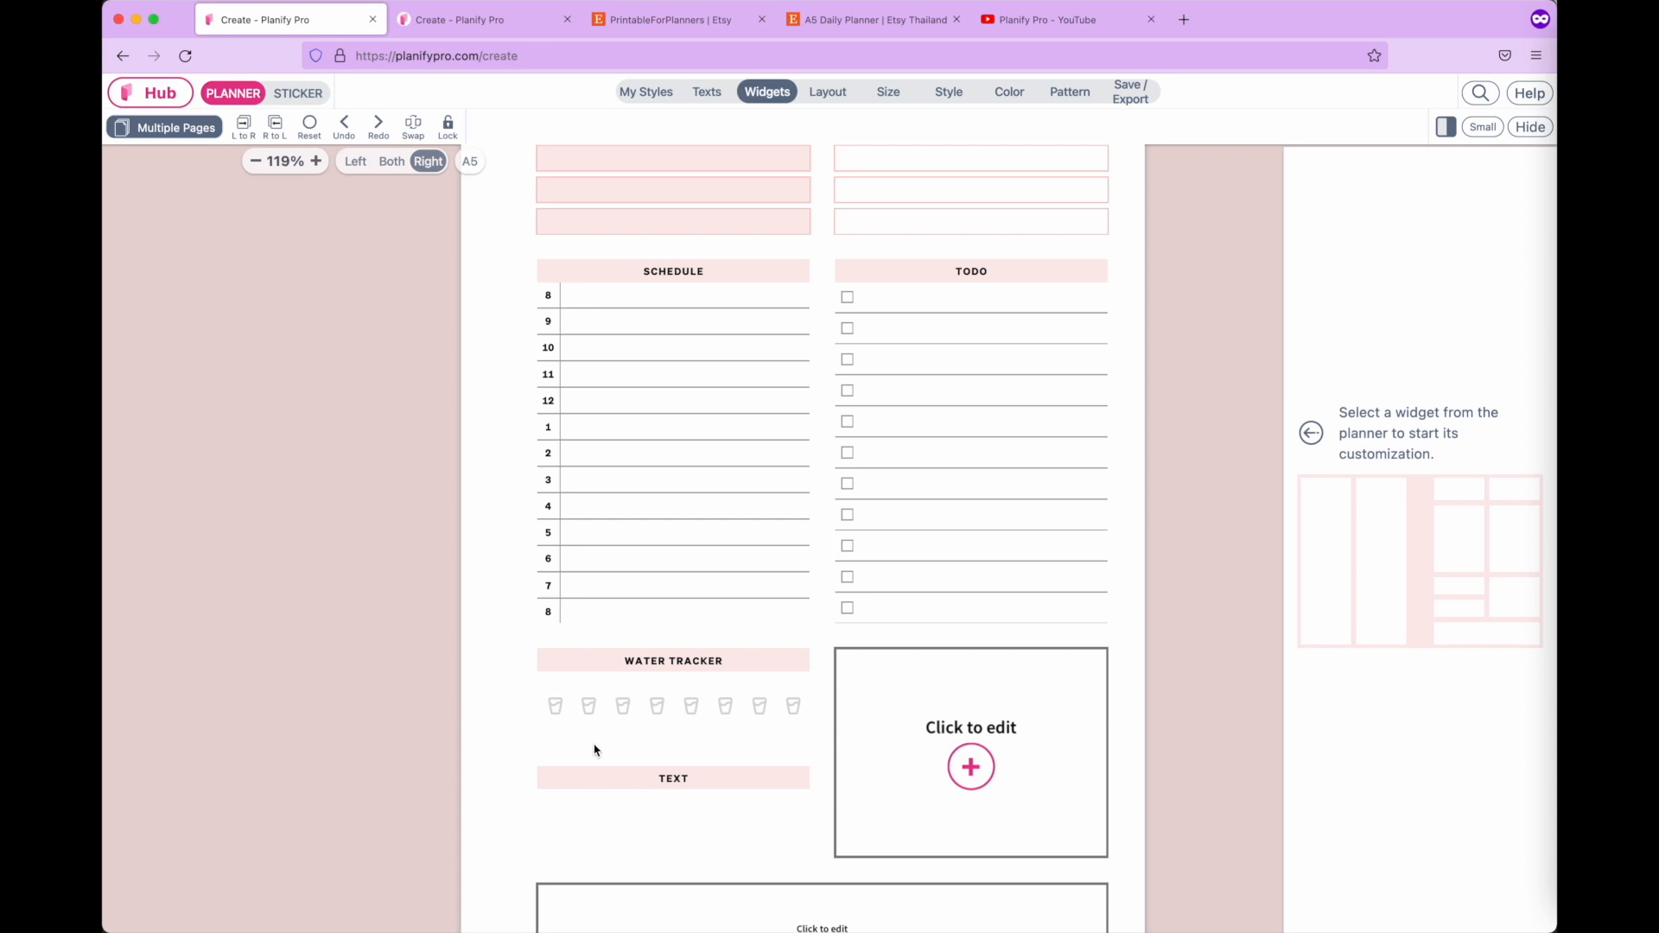
Remove all the cup icons from the body of the water tracker widget.
click(640, 717)
click(460, 222)
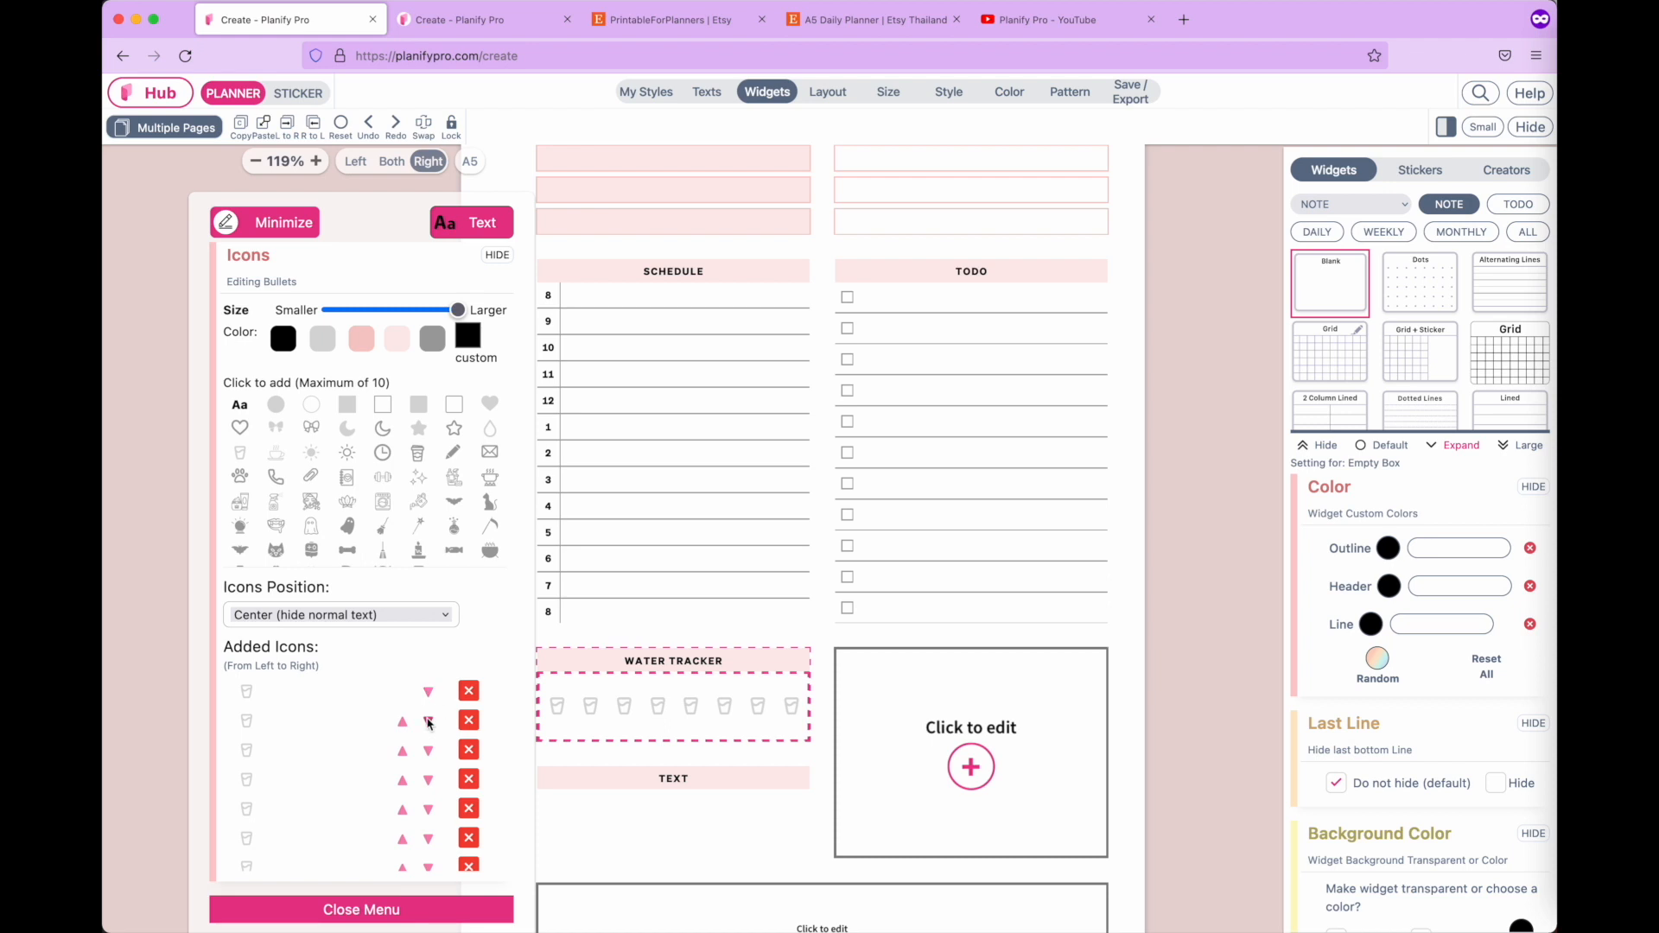
scroll(432, 708, down, 2)
click(470, 654)
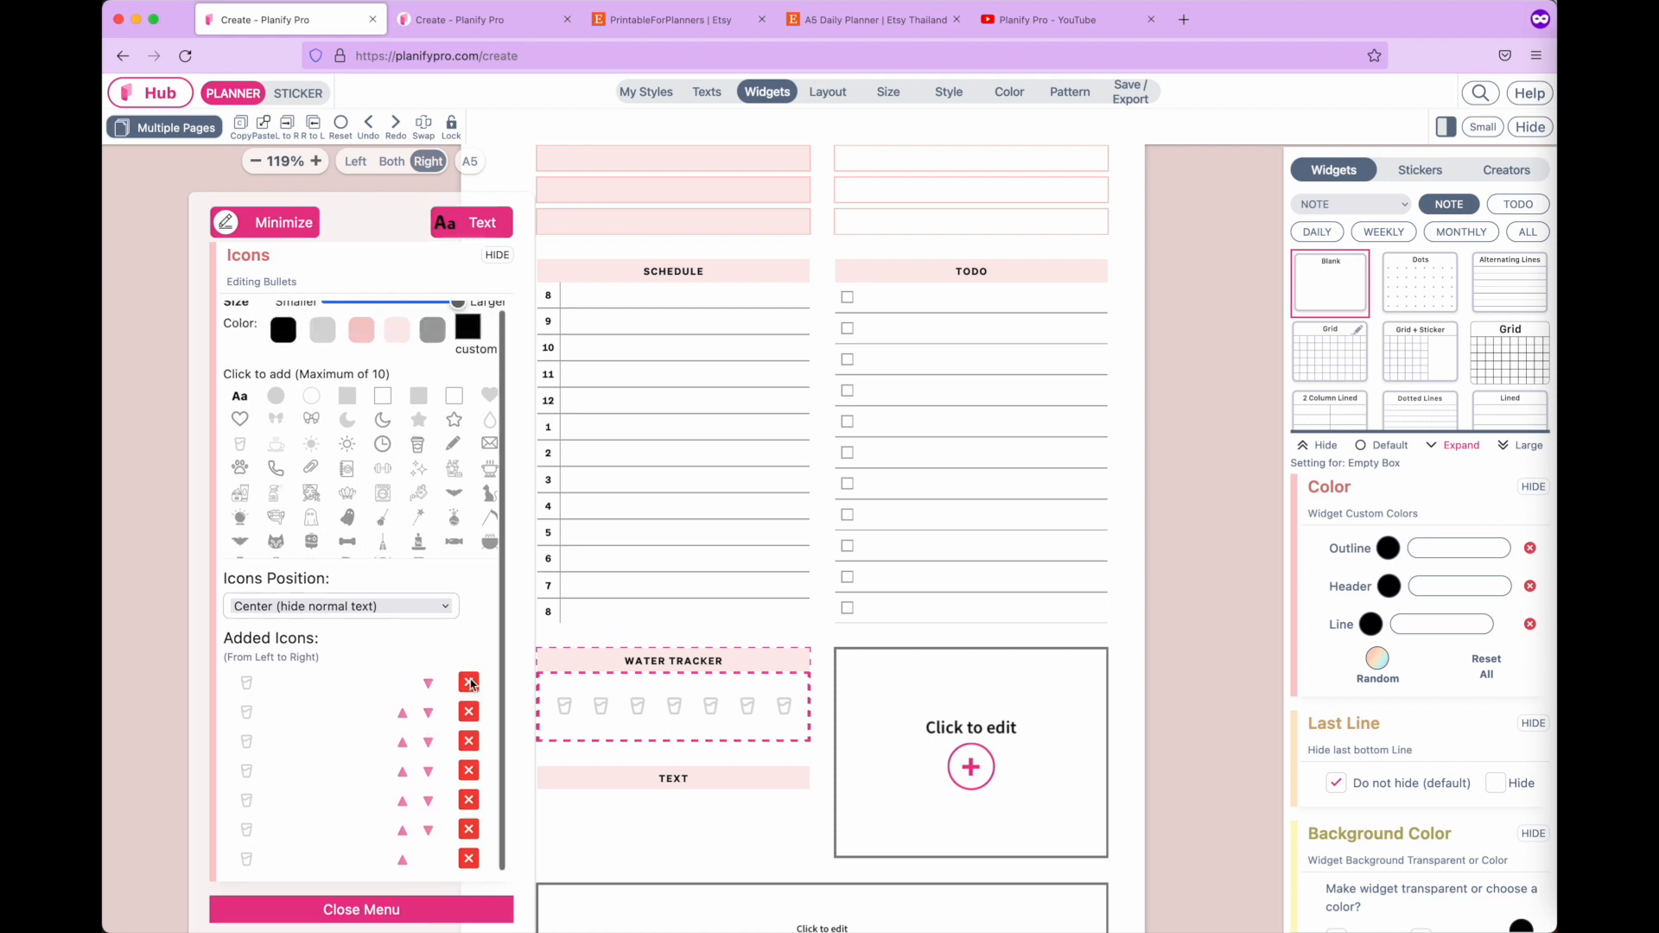
click(474, 691)
click(469, 838)
click(469, 808)
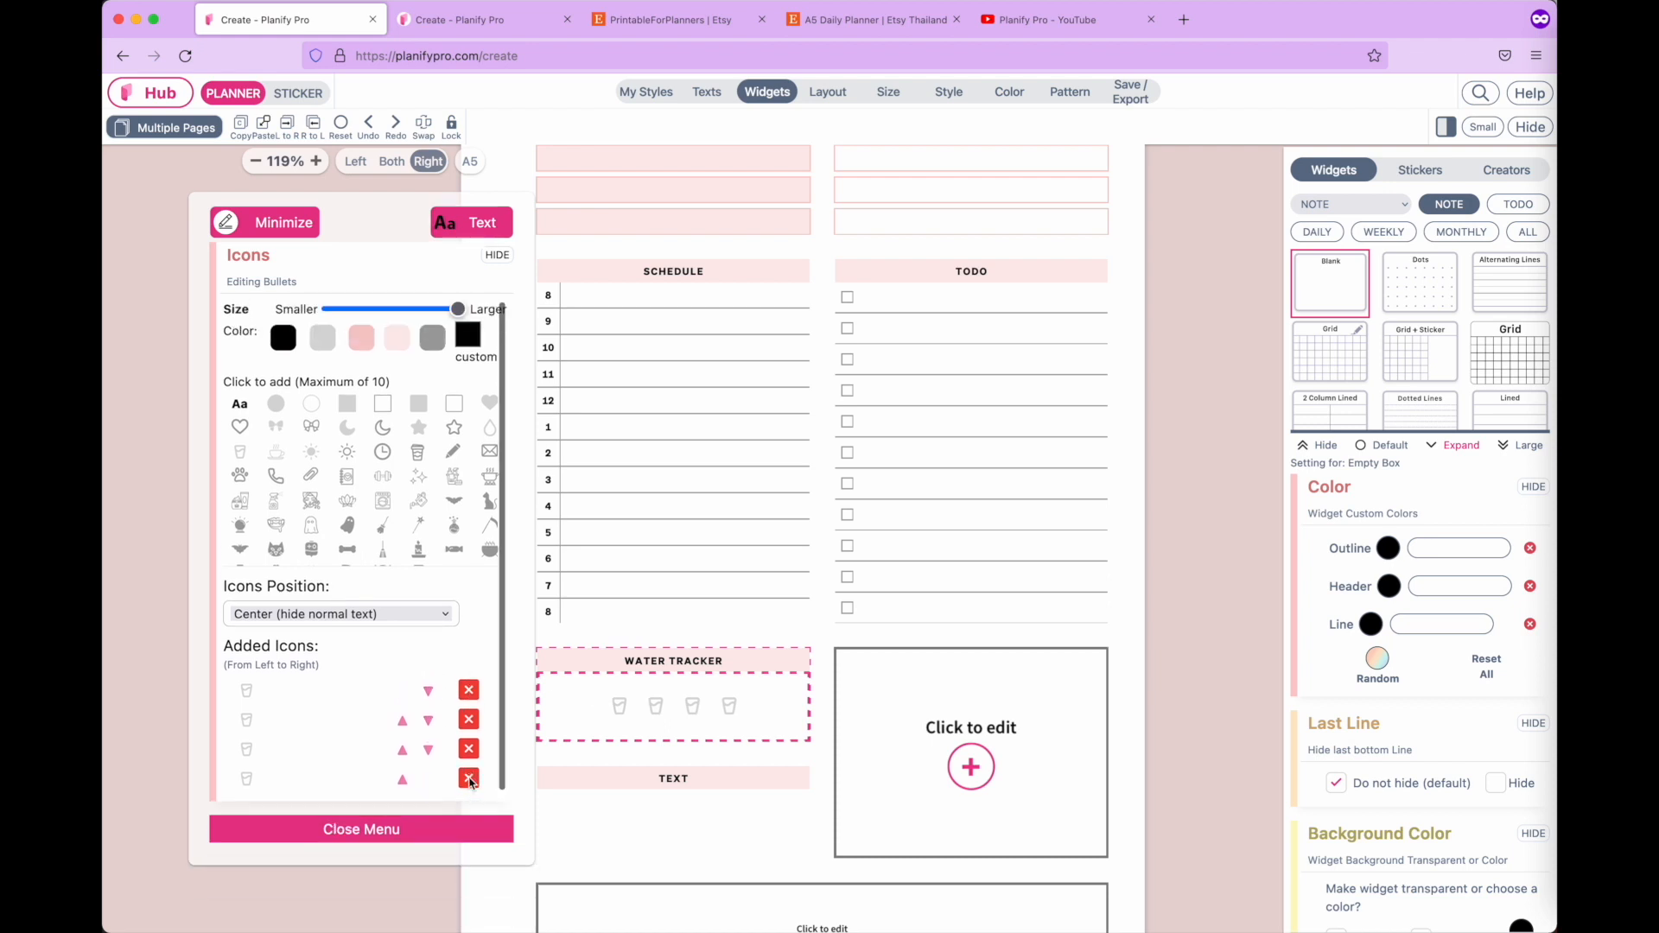
click(468, 779)
click(469, 746)
click(468, 720)
click(466, 691)
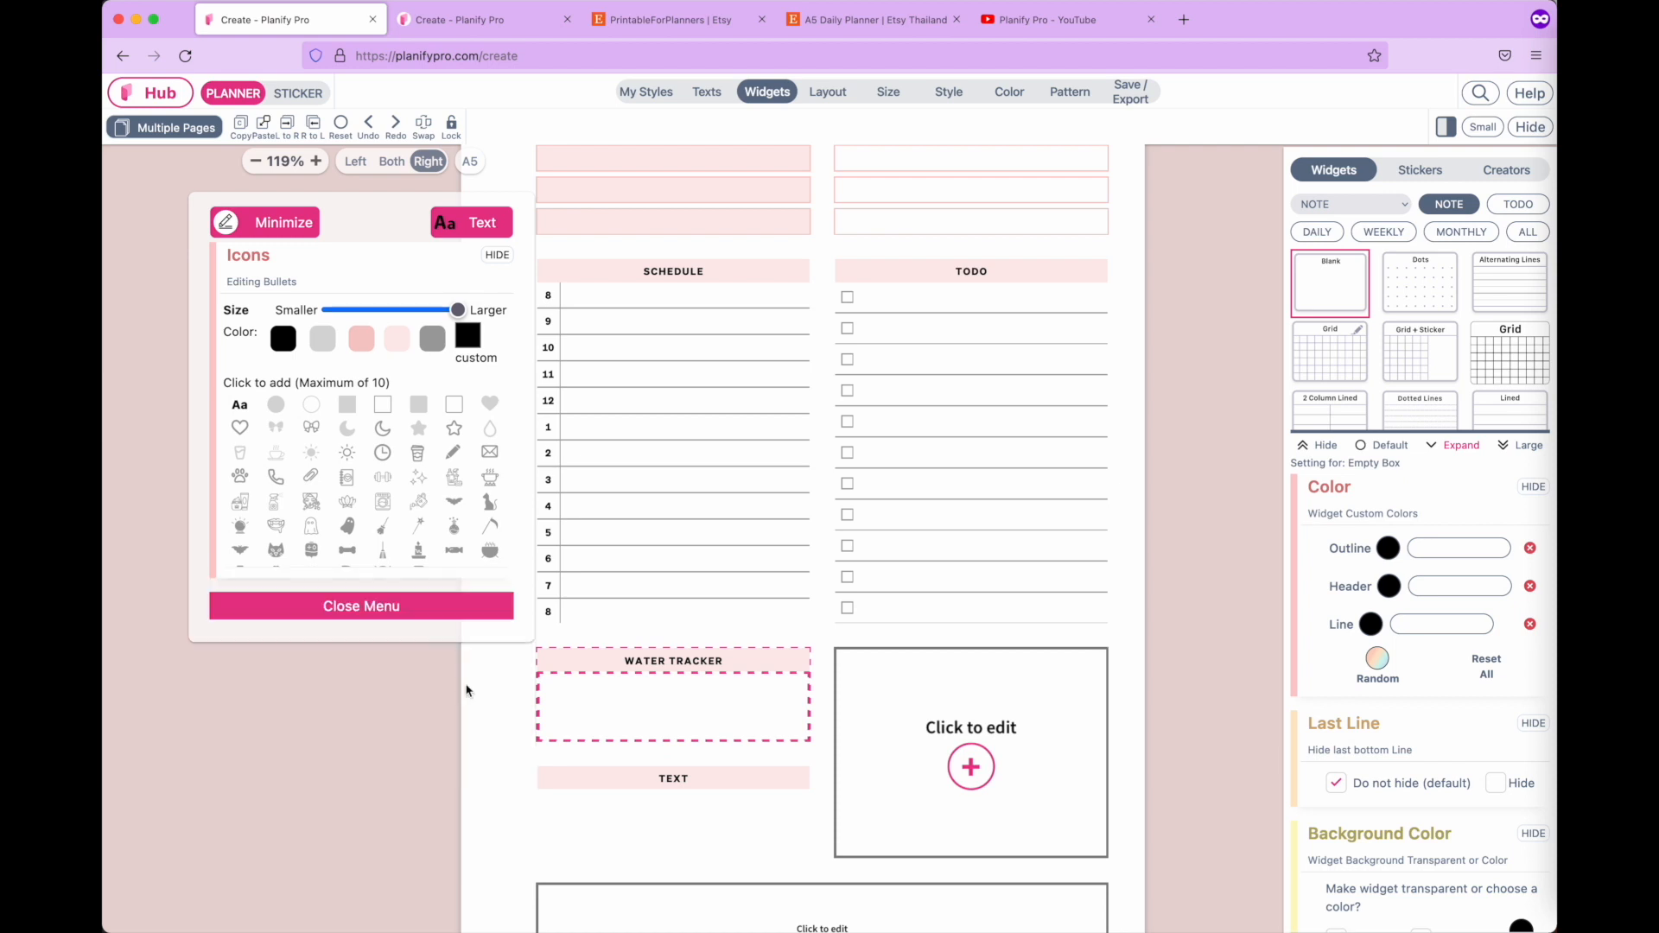
click(415, 614)
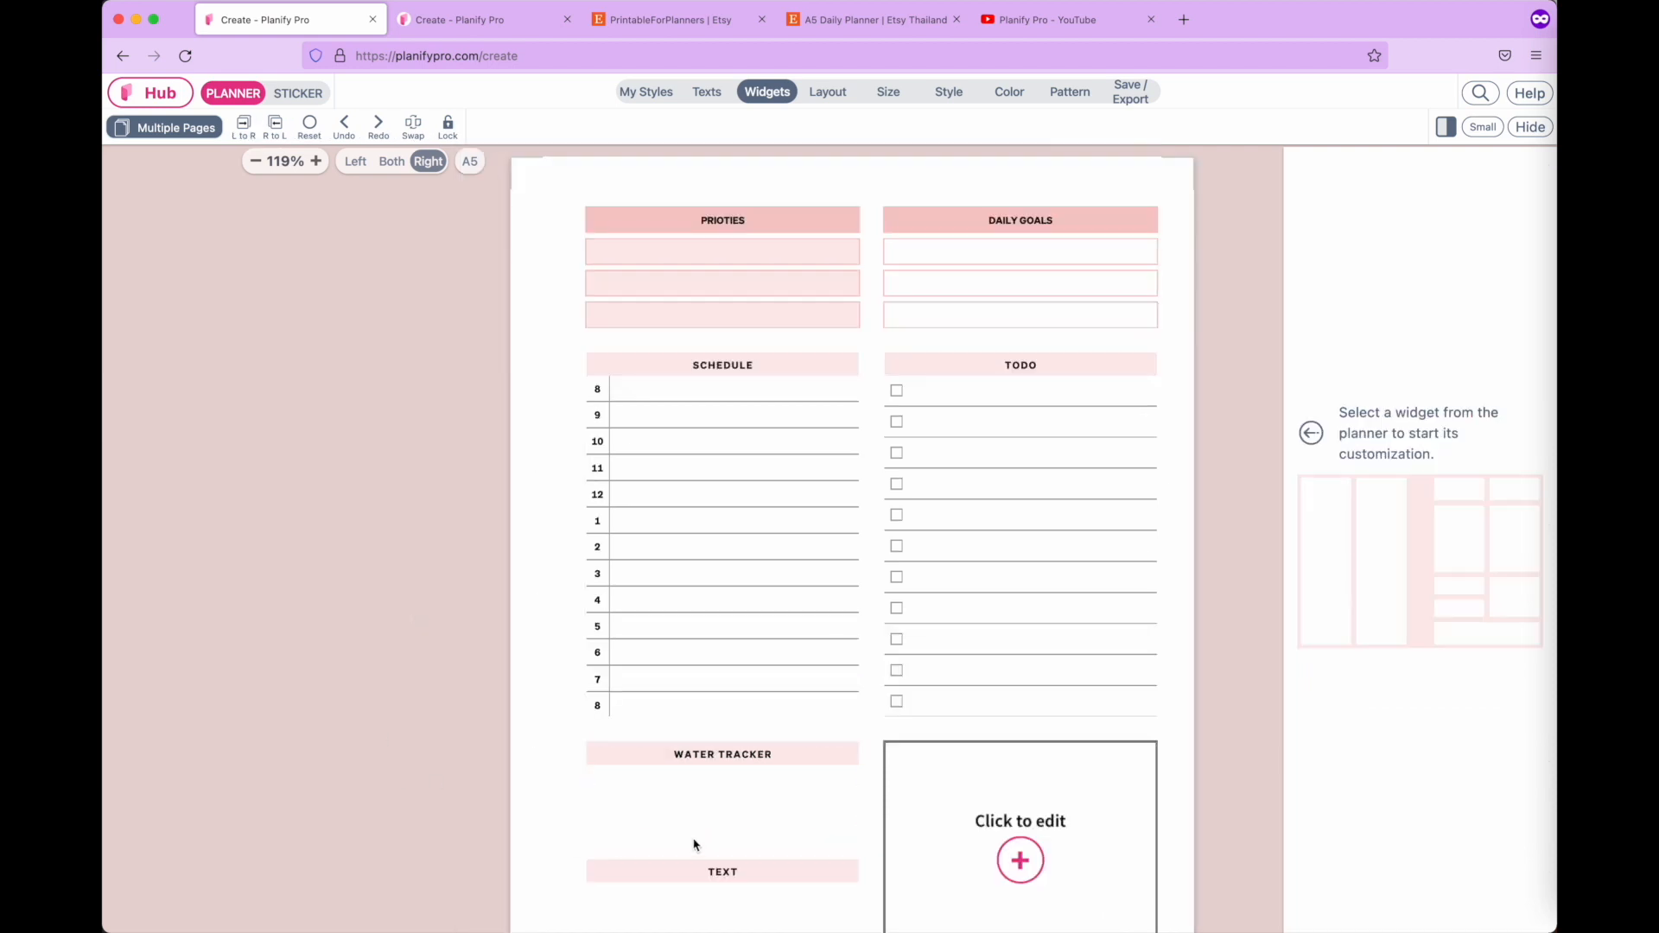
Enable a footer on the water tracker widget.
click(725, 715)
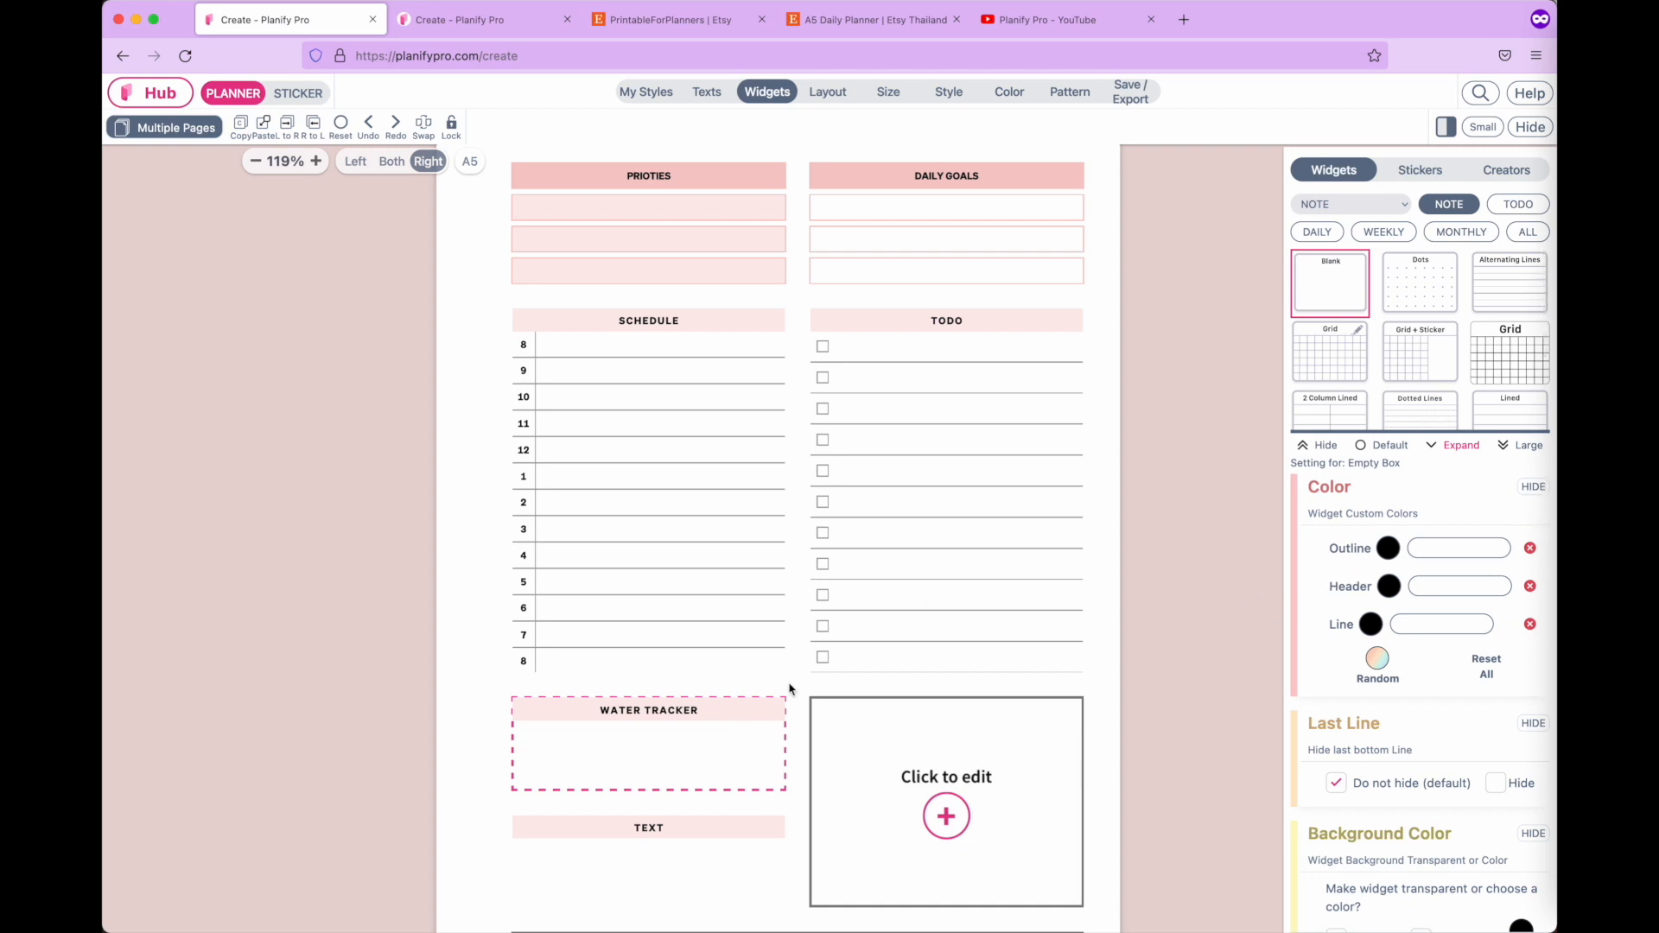
scroll(1398, 653, down, 10)
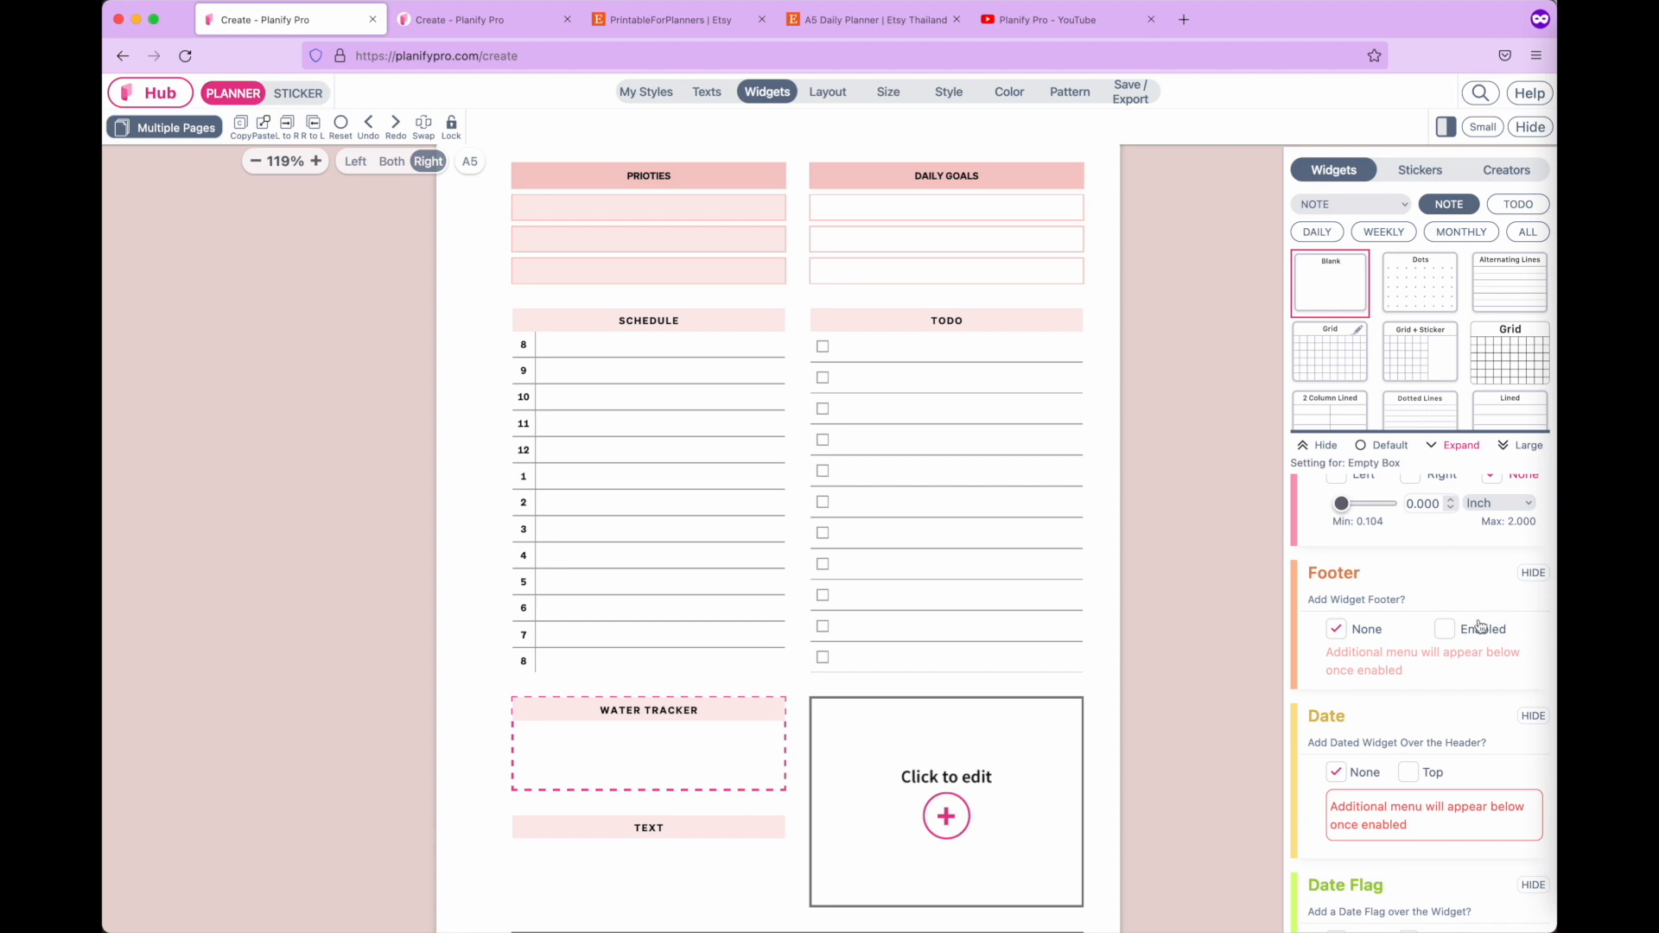
click(1445, 631)
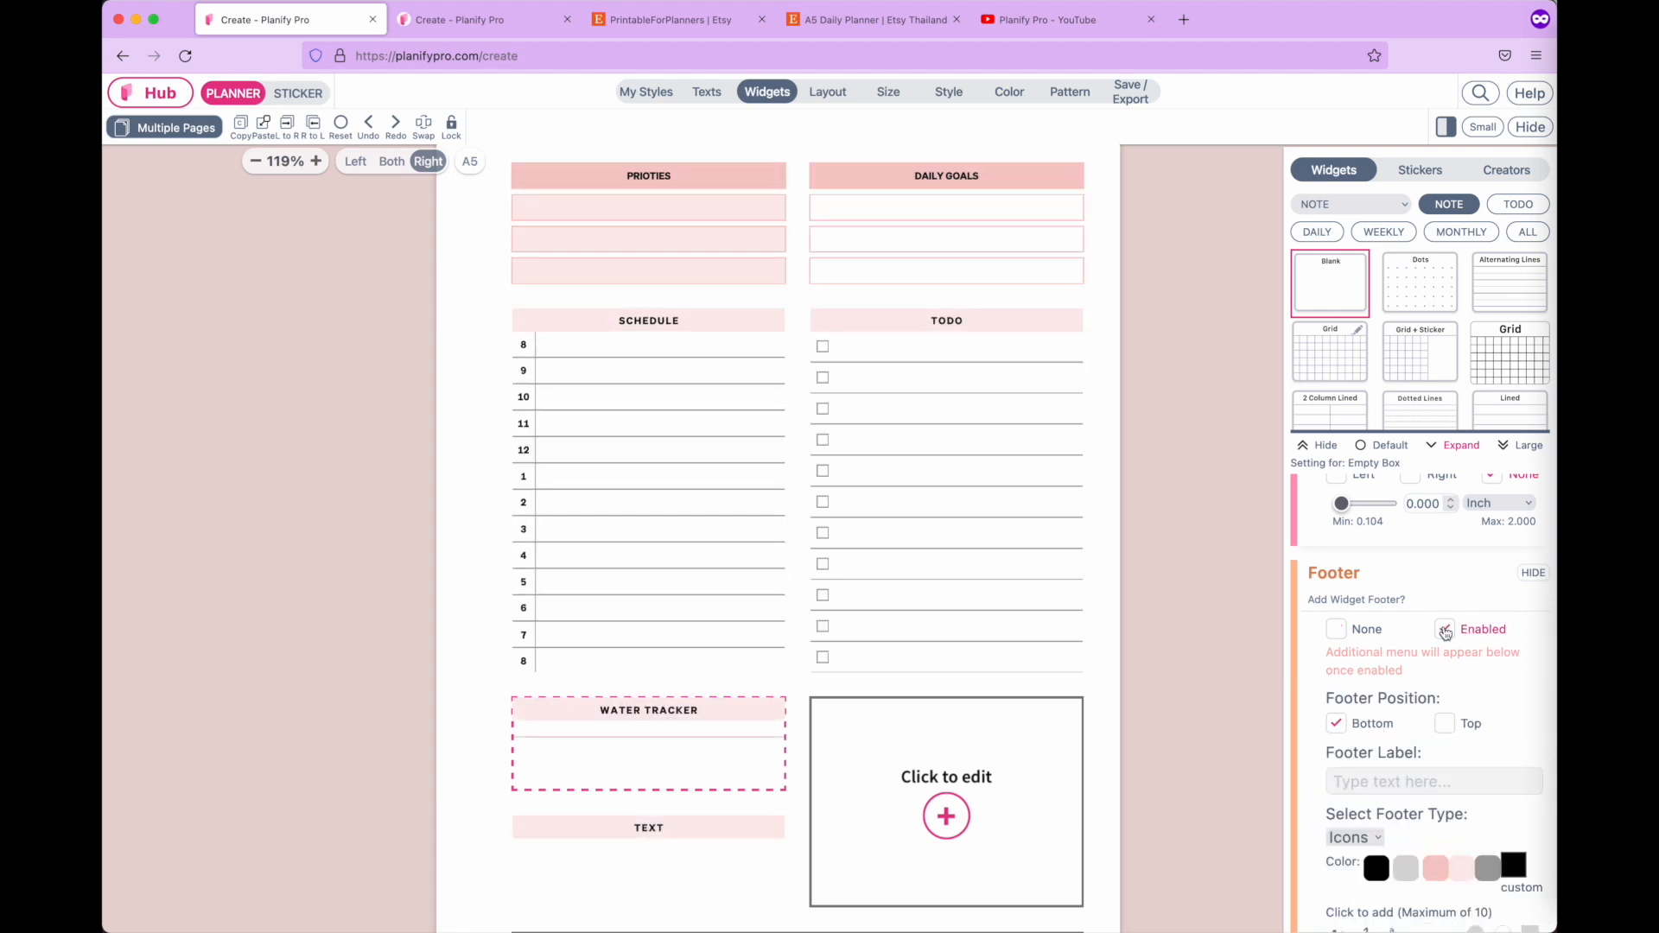
Add eight cup icons to the water tracker's footer.
scroll(1445, 634, down, 3)
scroll(1445, 634, down, 5)
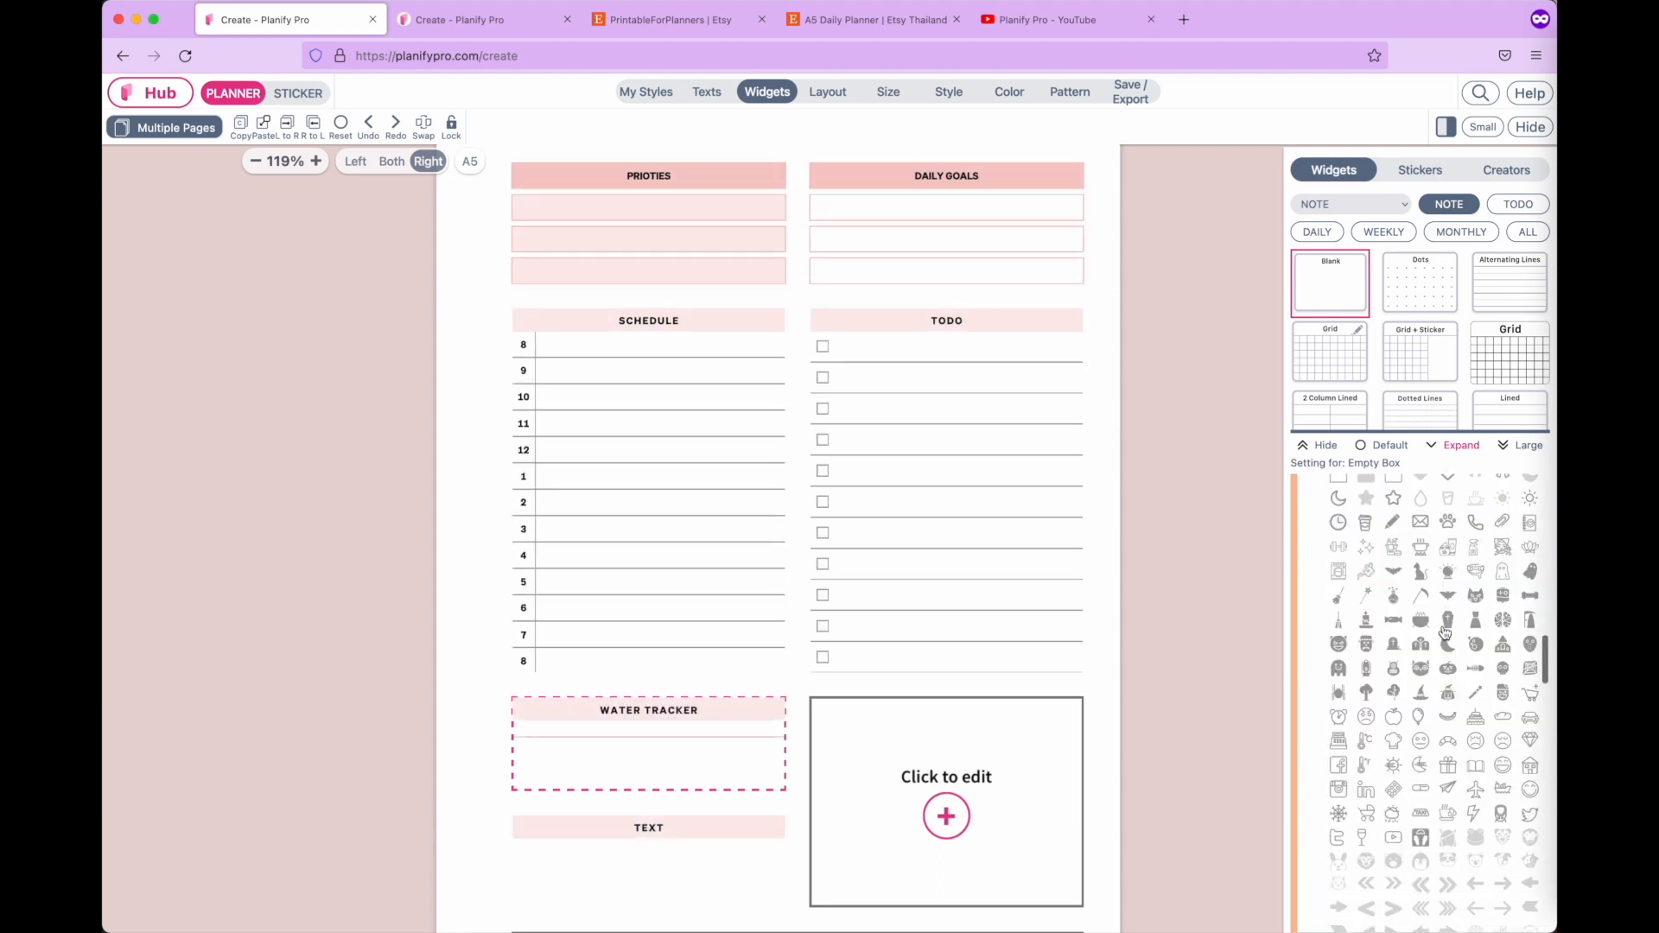
scroll(1405, 661, up, 3)
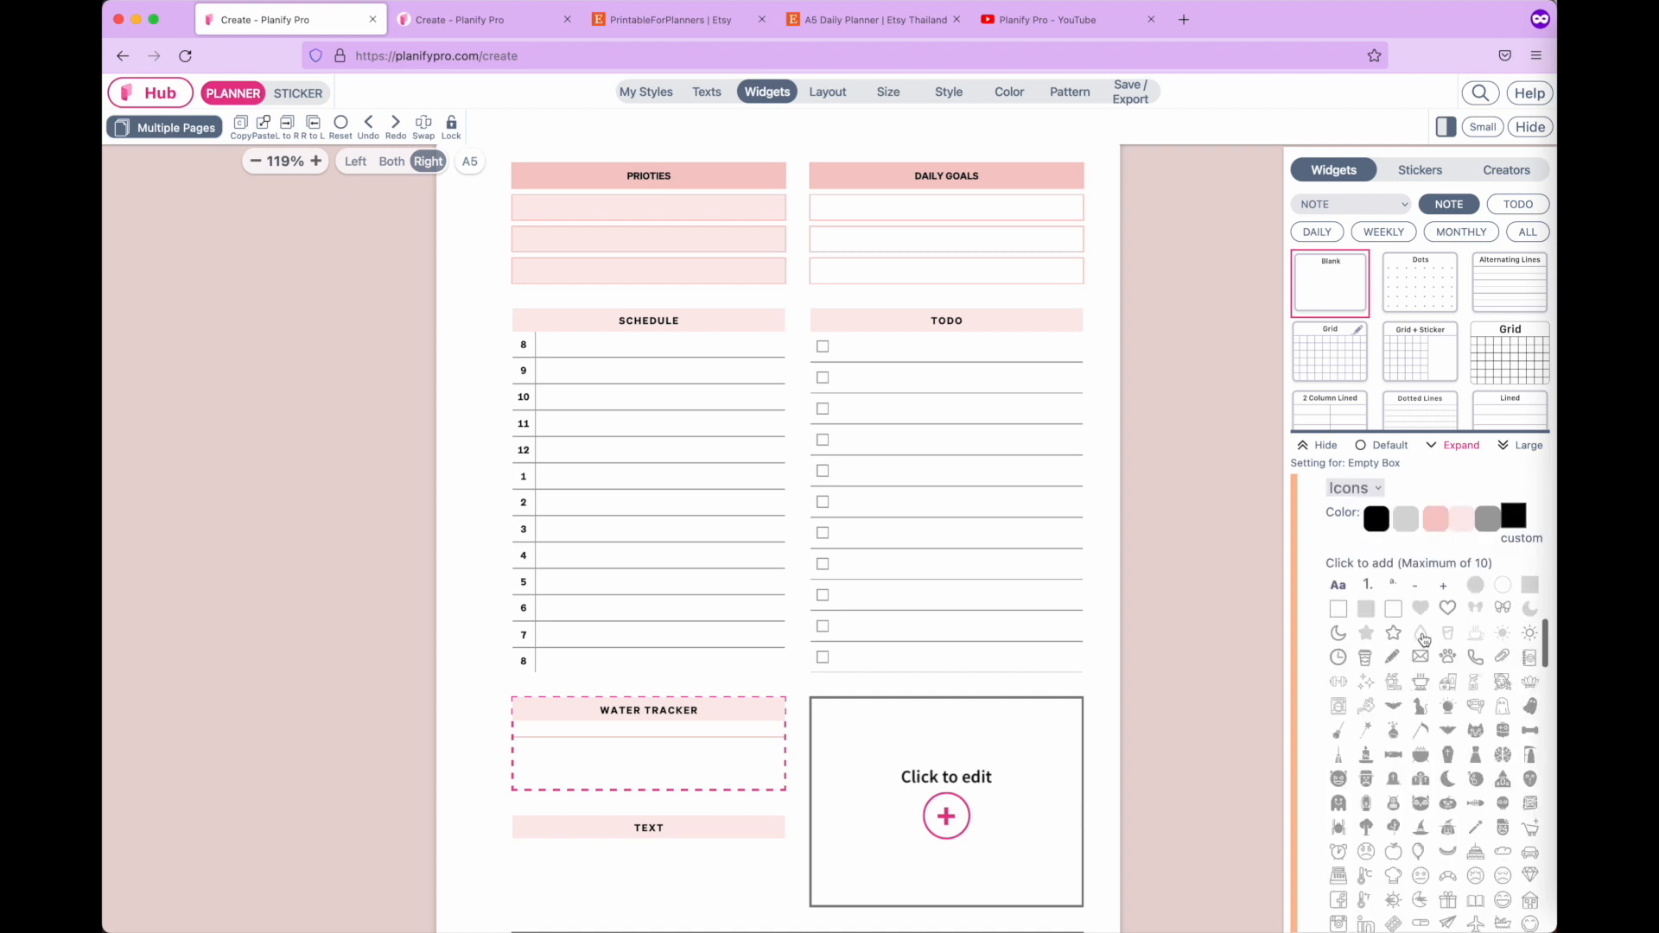
scroll(1461, 638, down, 1)
click(1449, 586)
click(1450, 586)
click(1450, 586)
click(1449, 586)
click(1450, 586)
click(1449, 586)
click(1449, 586)
click(1450, 586)
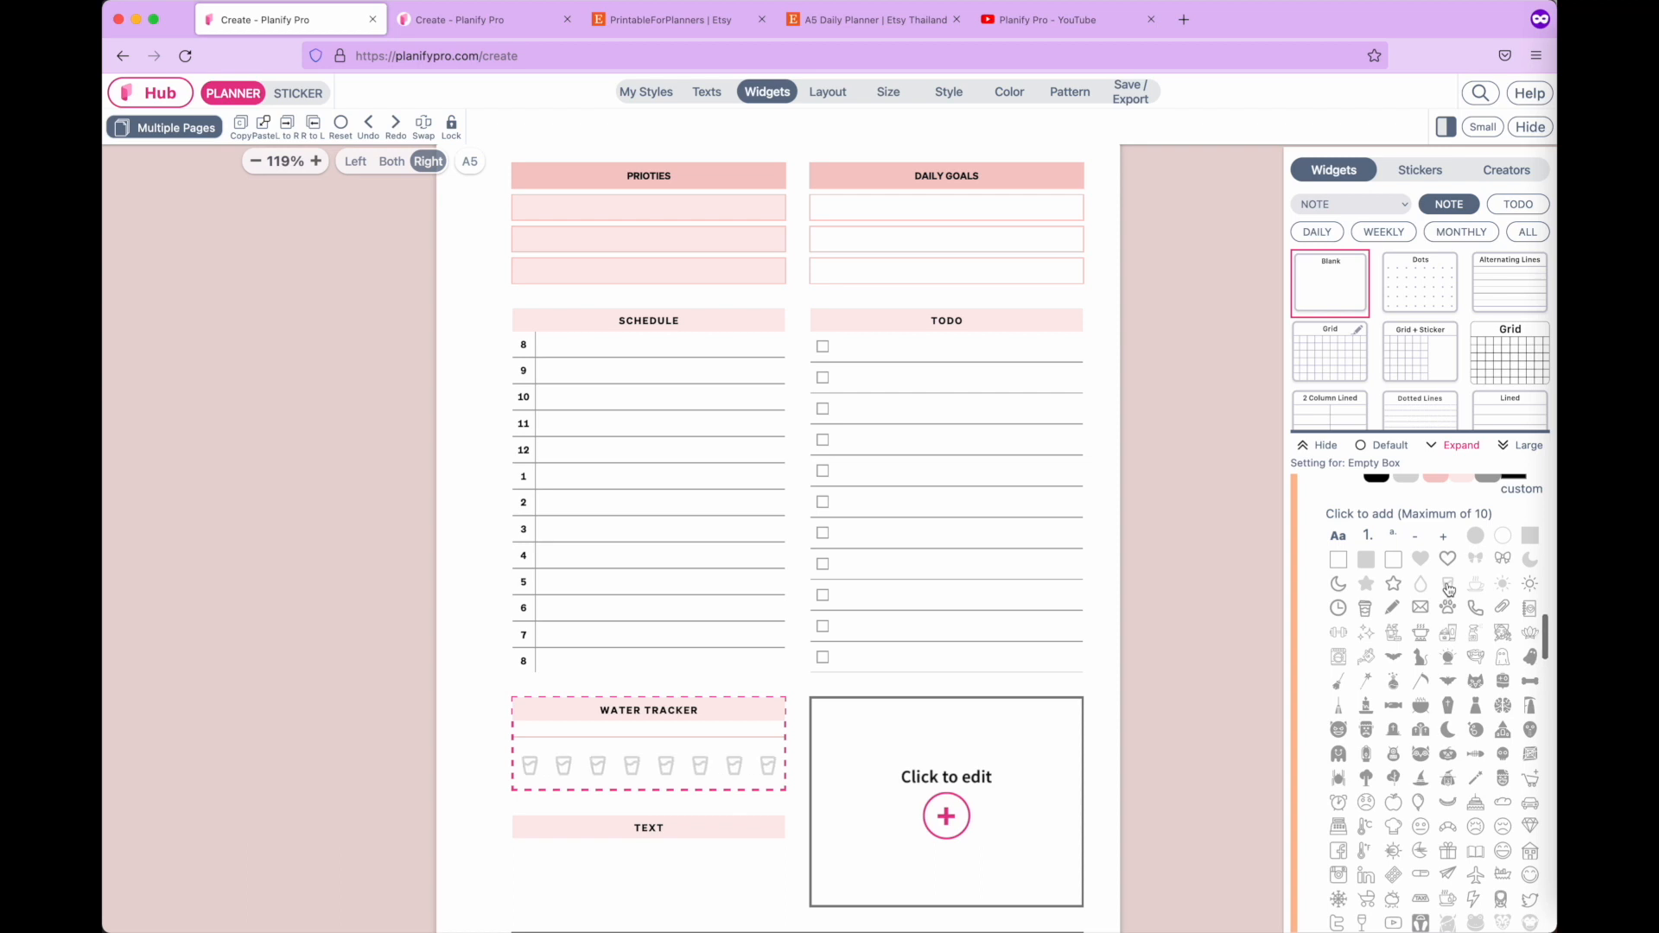
Try Justify-Start and Justify-End for the water tracker's footer icons, return to Justify-Around and raise the icon size.
scroll(1428, 747, down, 5)
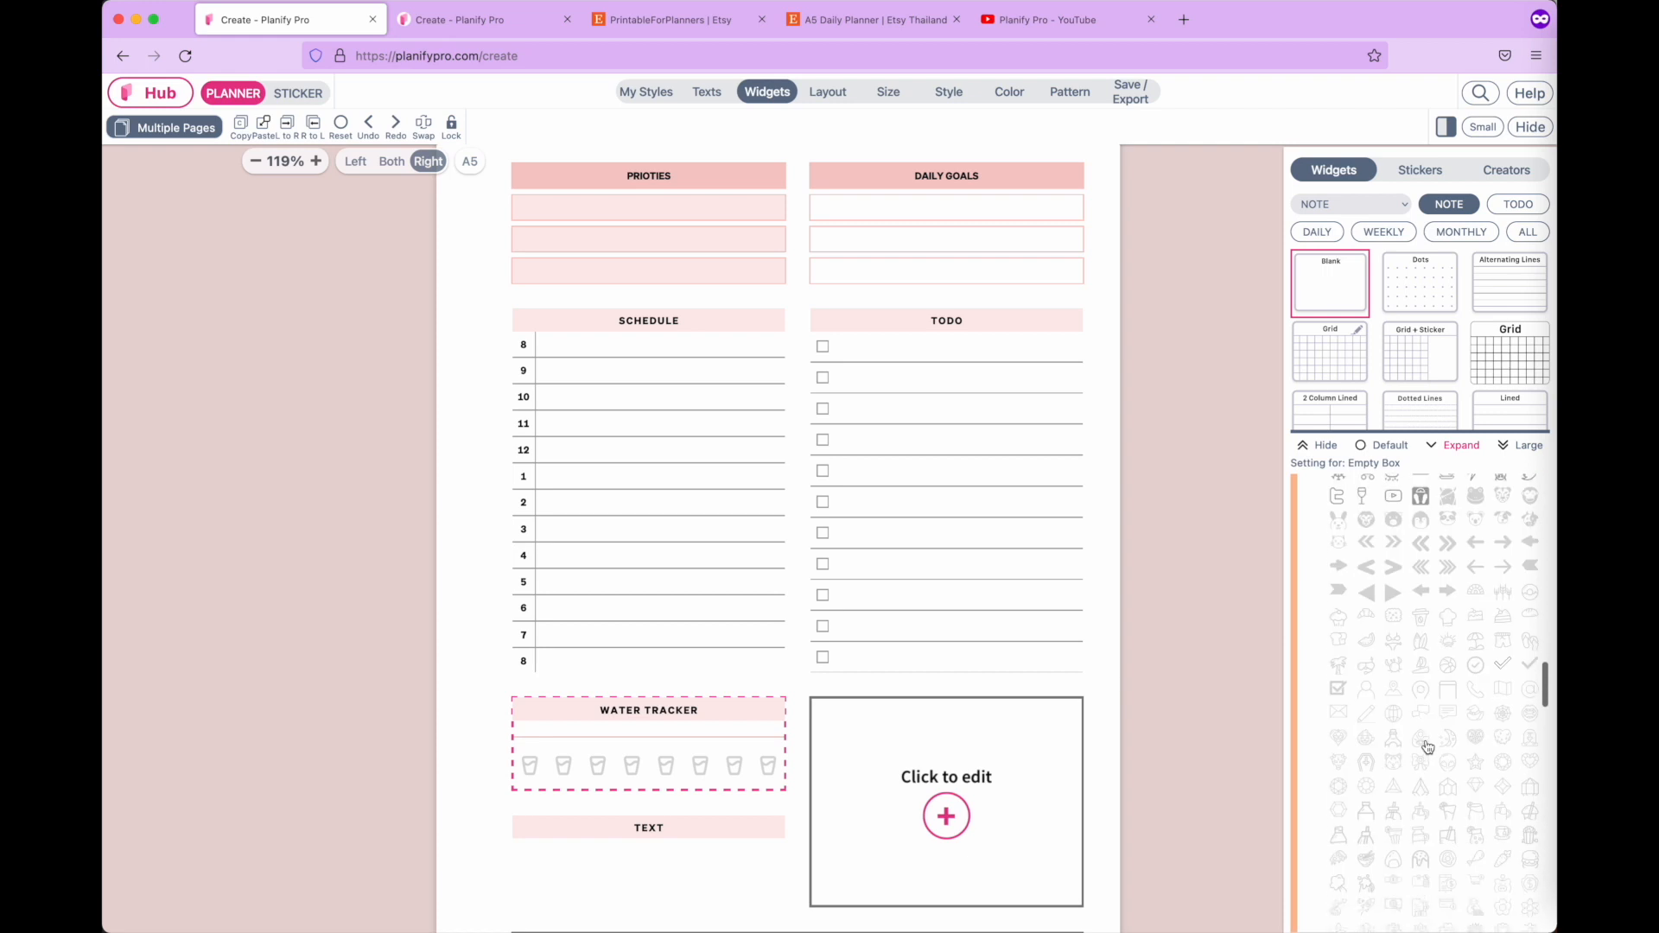
scroll(1428, 747, down, 10)
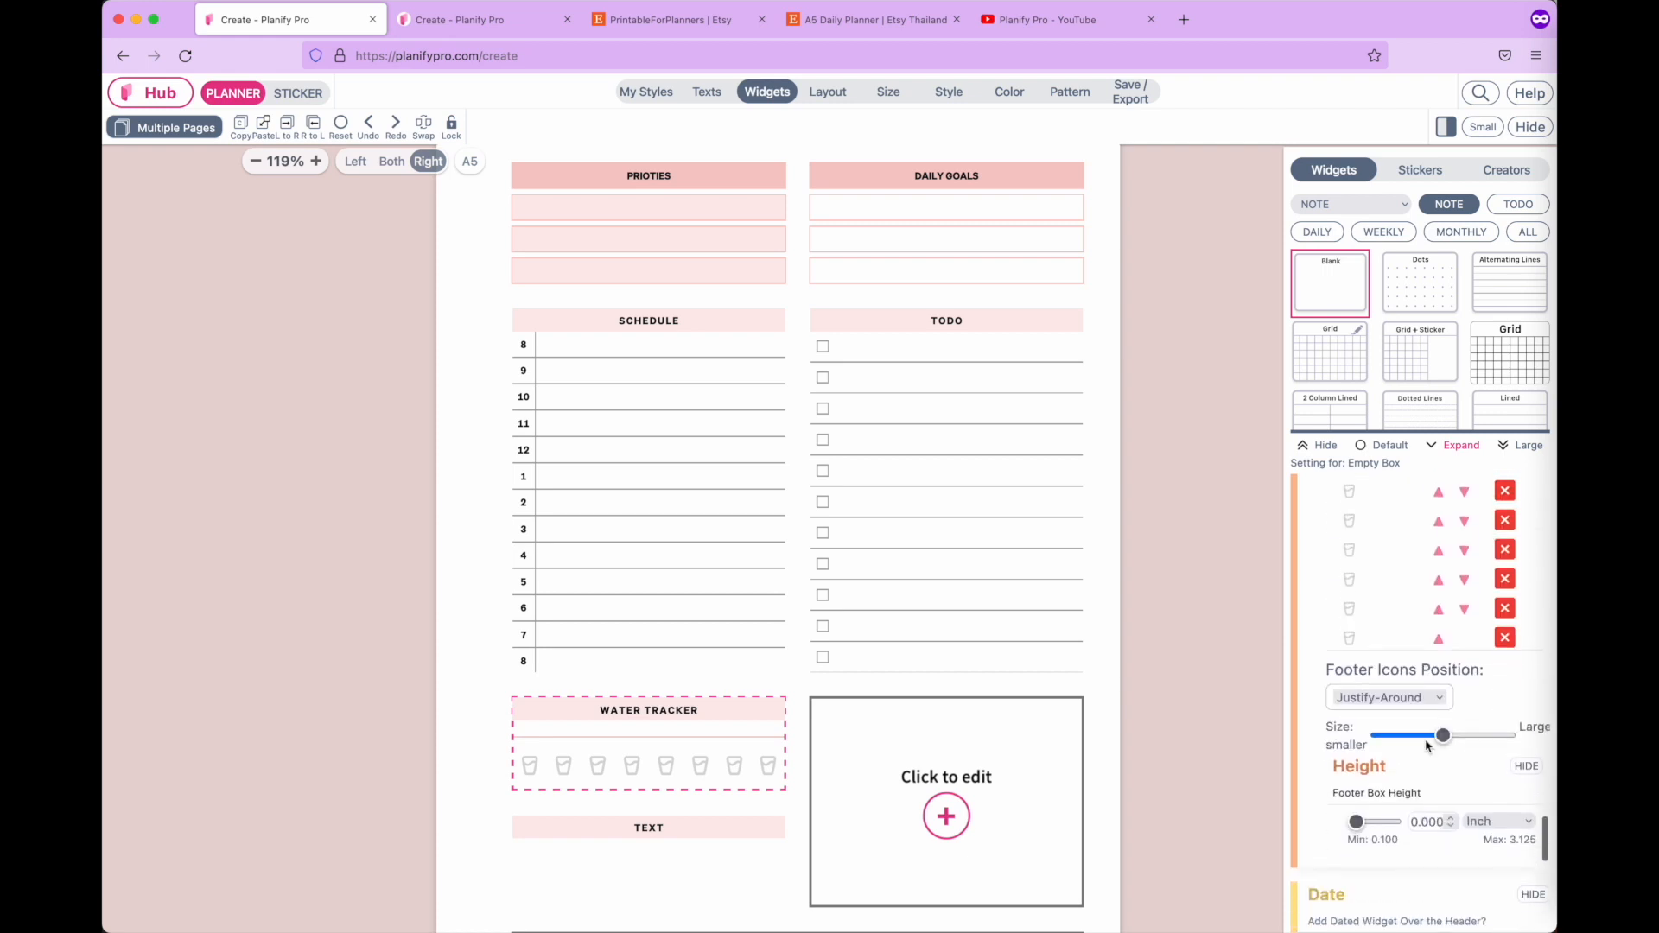
scroll(1428, 747, down, 2)
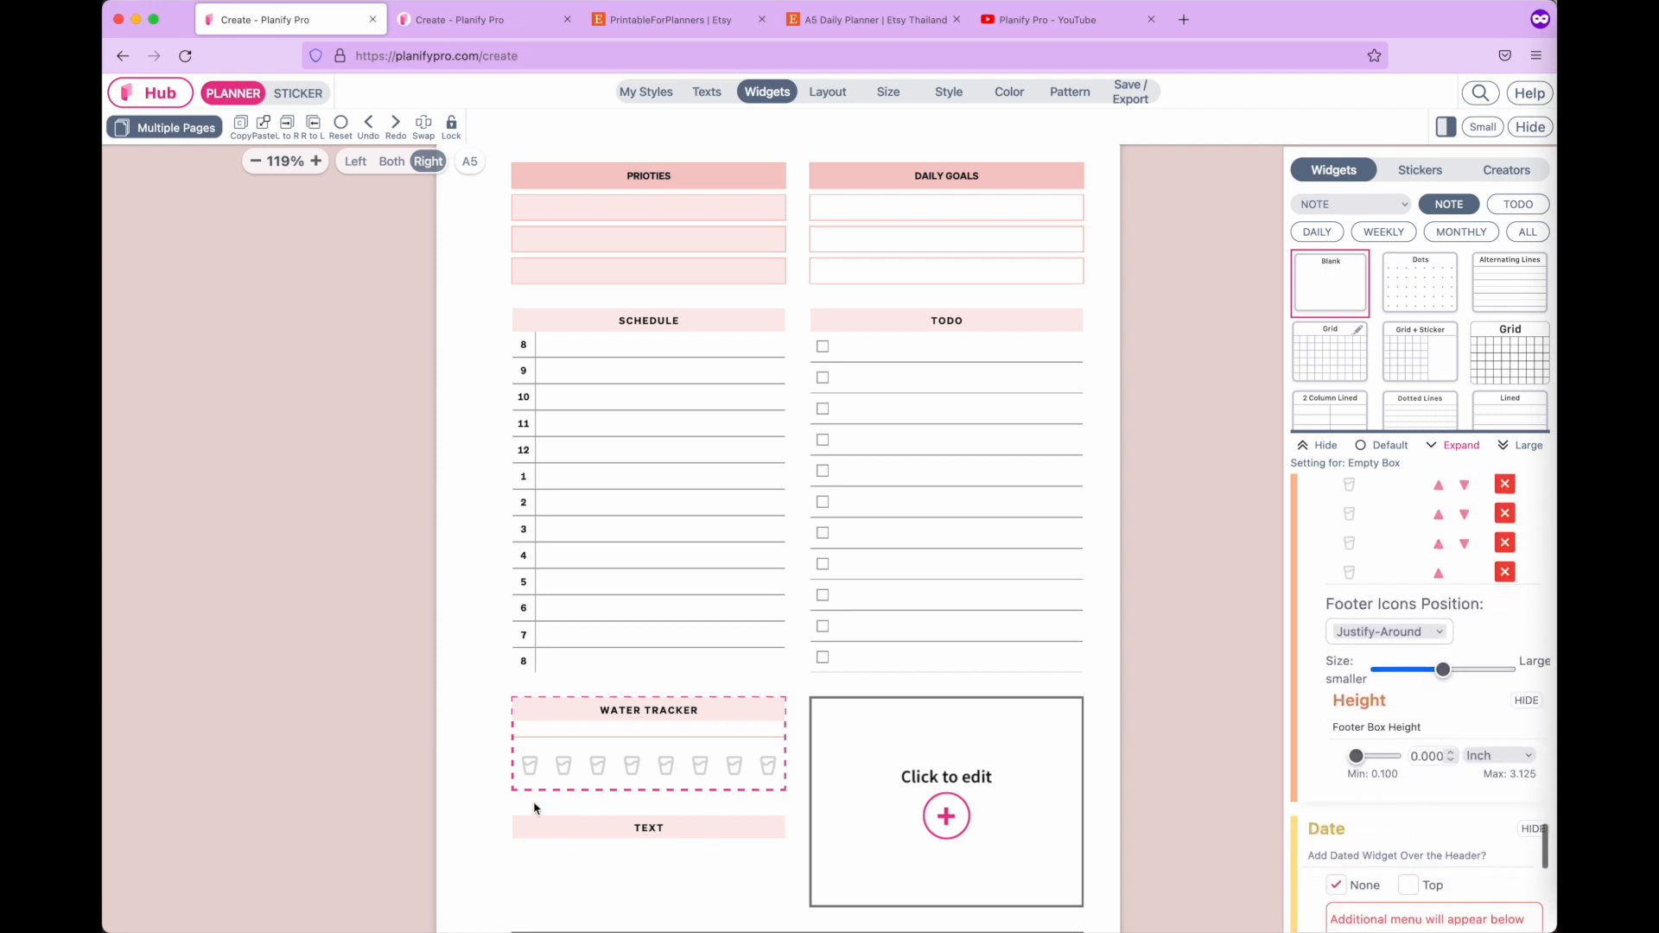
click(1396, 633)
click(1398, 659)
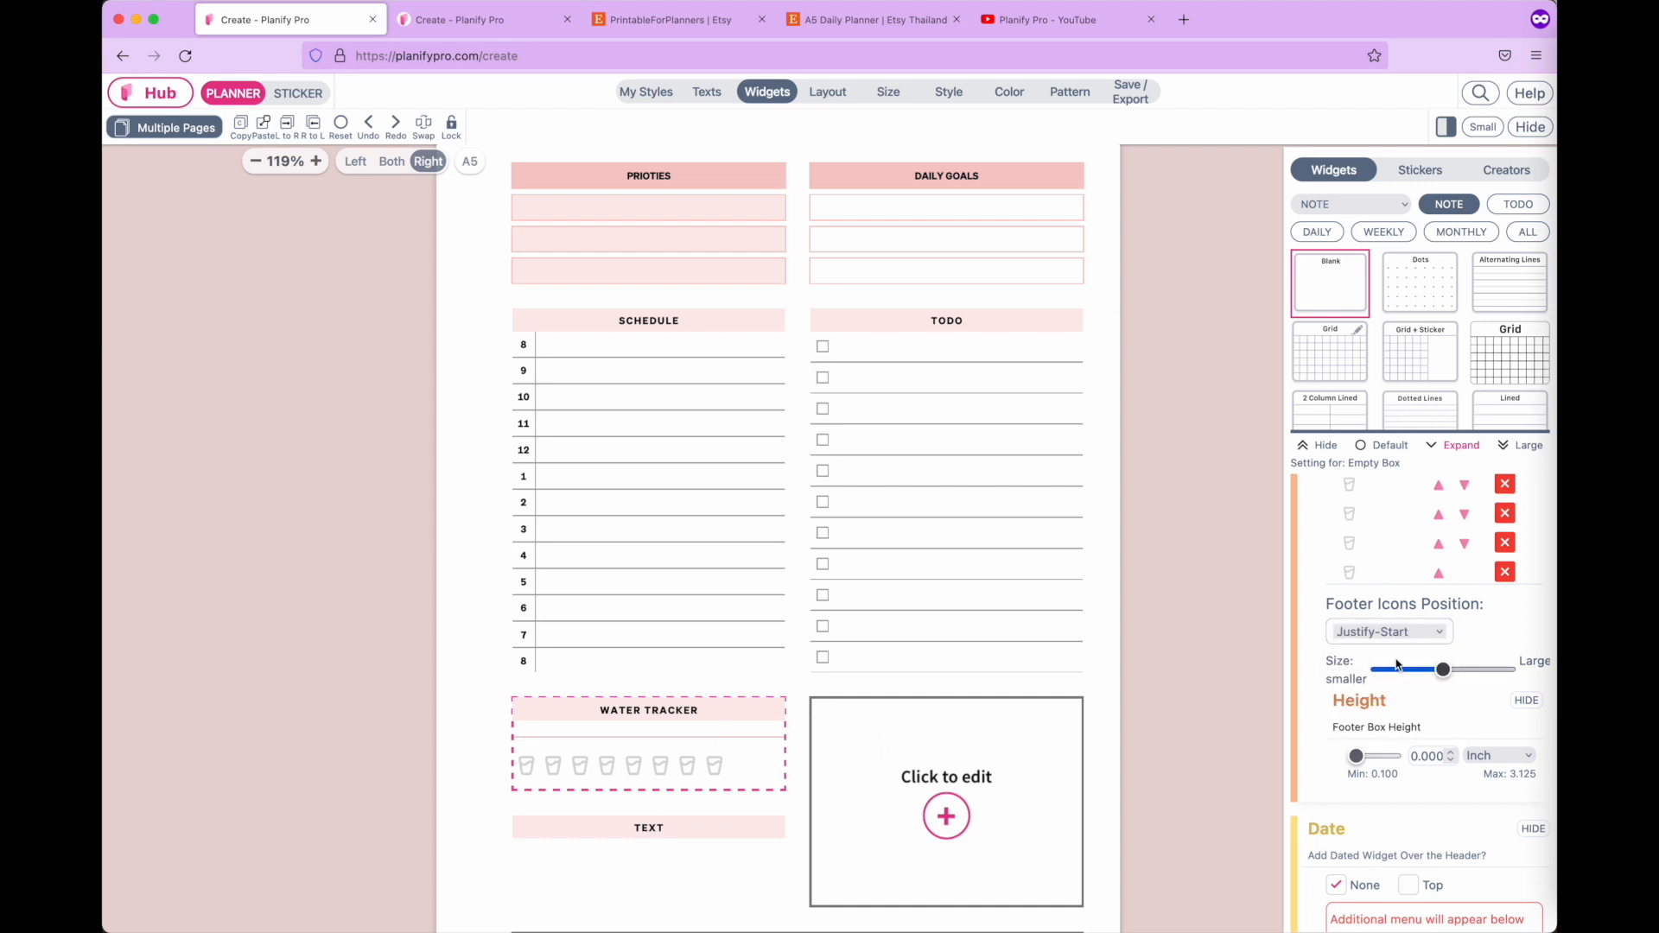
click(1392, 635)
click(1389, 635)
click(1389, 636)
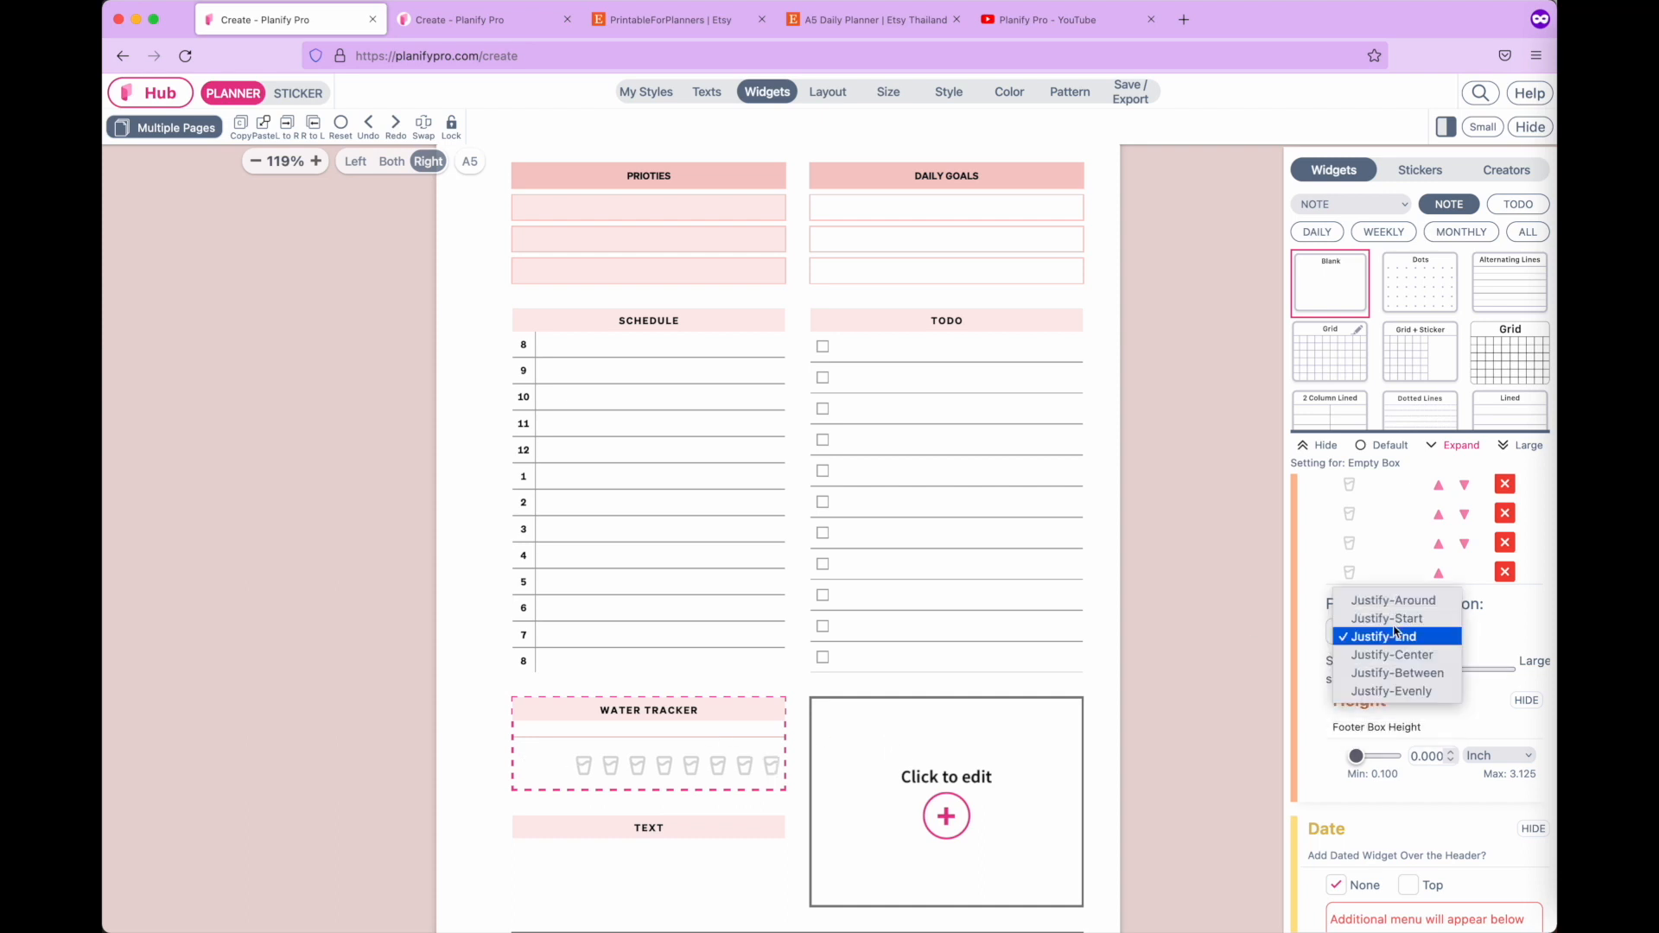
click(1398, 608)
drag(1400, 669, 1488, 671)
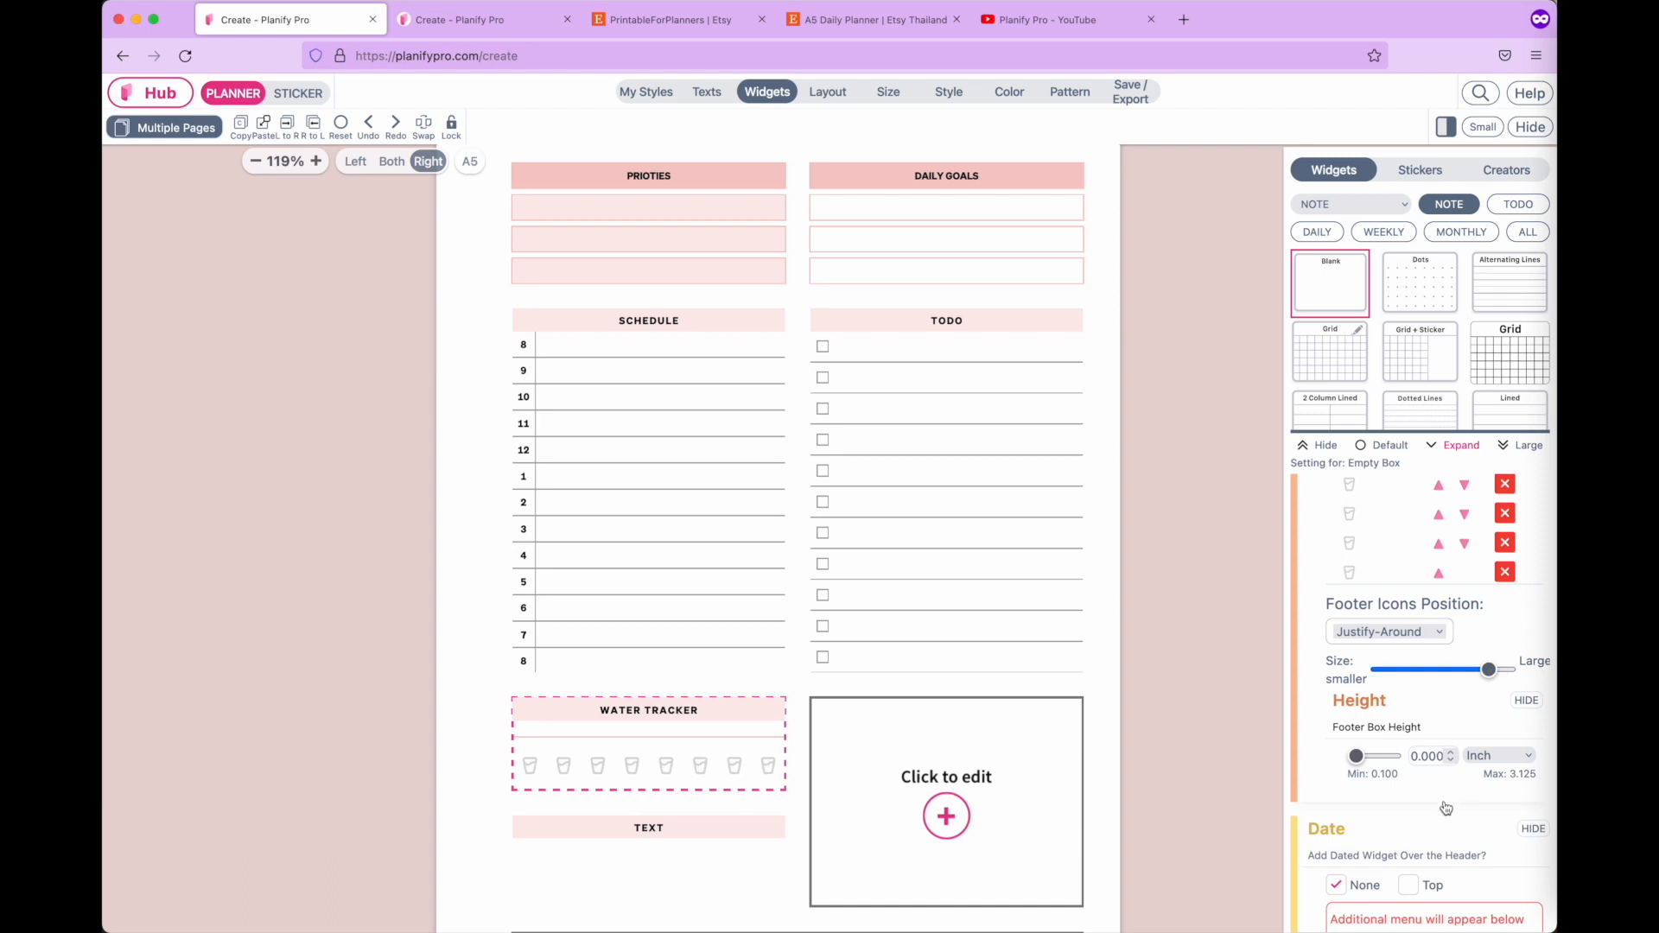
Enable a footer on the todo widget.
click(947, 325)
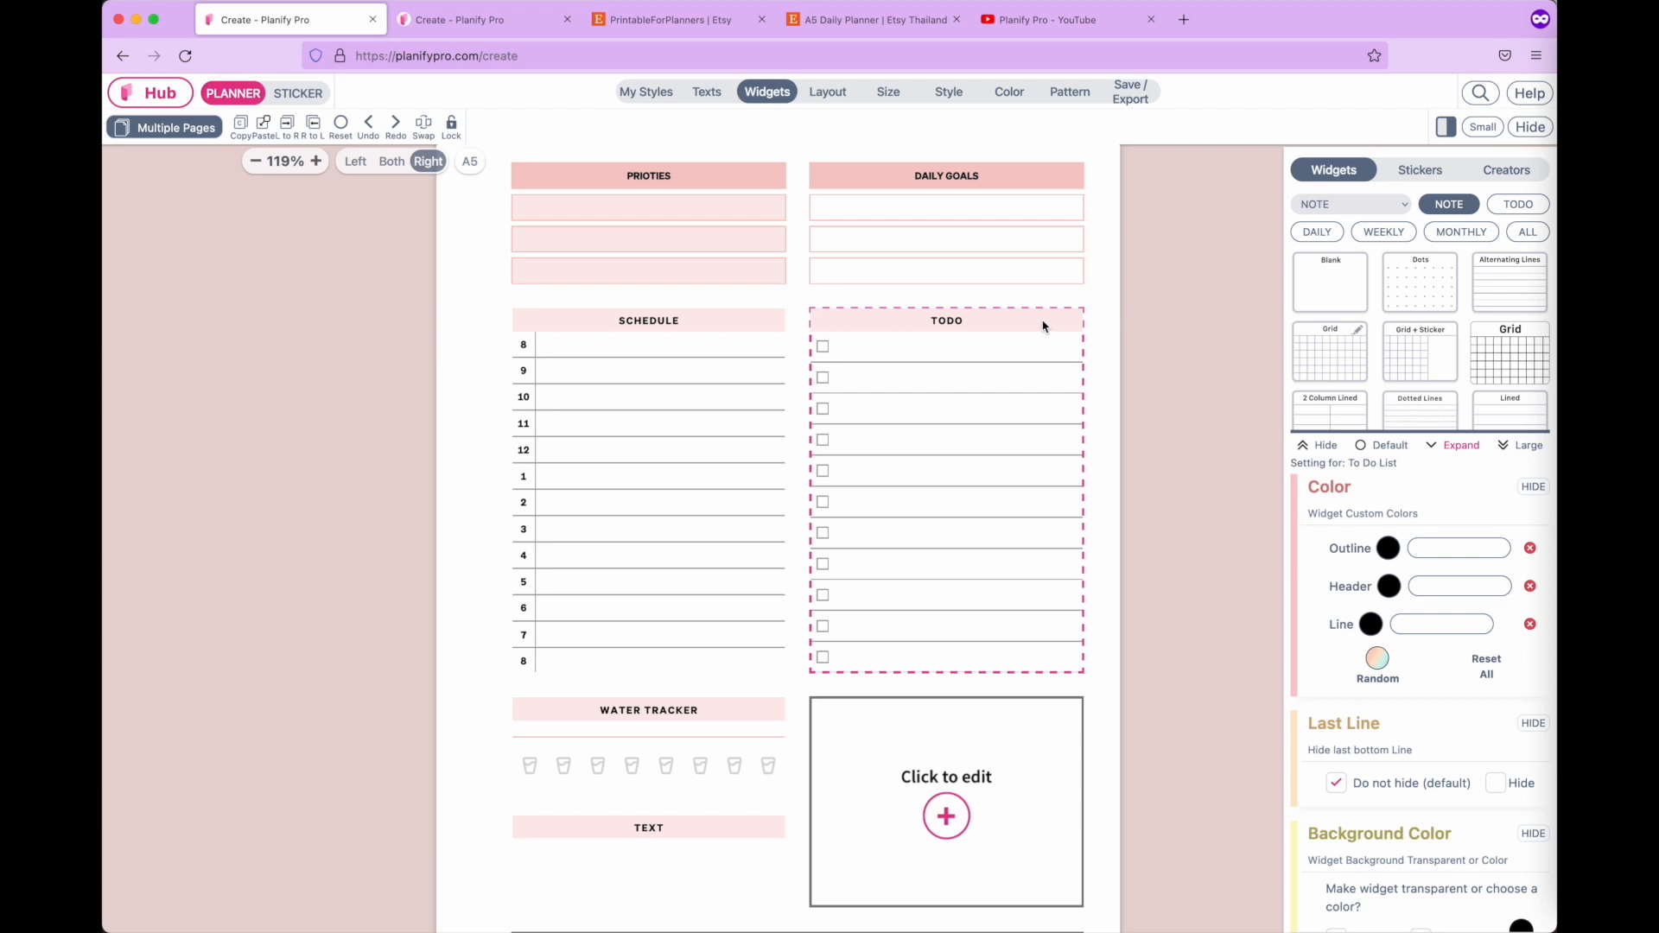
scroll(1434, 780, down, 10)
scroll(1435, 779, down, 5)
scroll(1436, 785, up, 10)
scroll(1437, 785, down, 10)
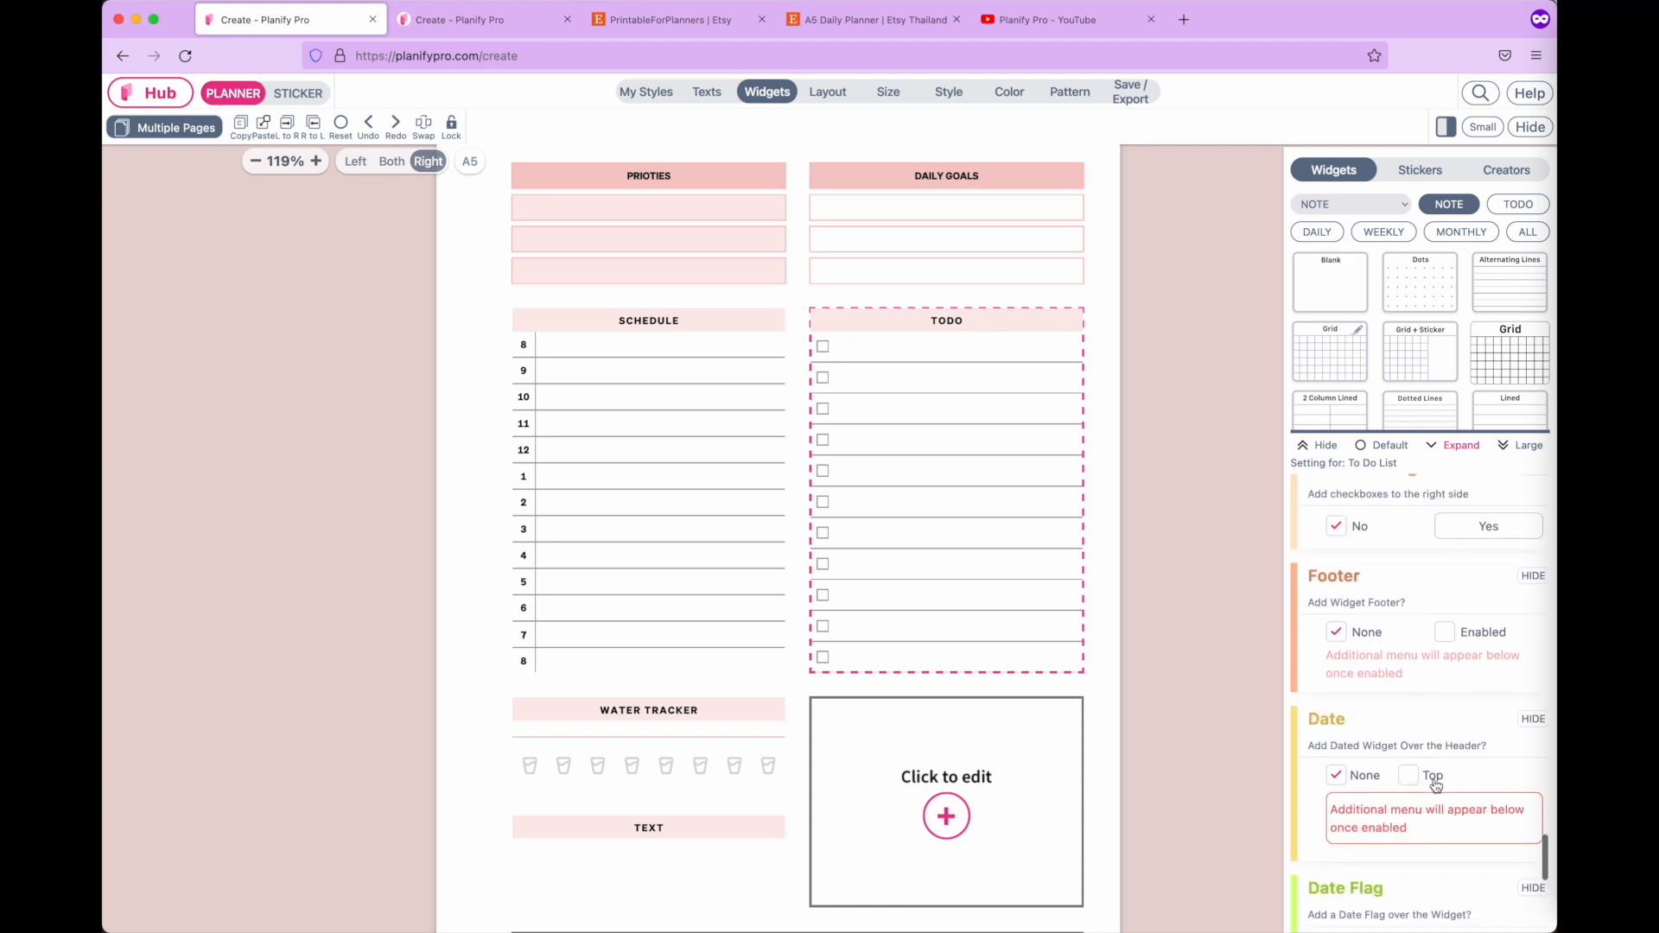
click(1445, 635)
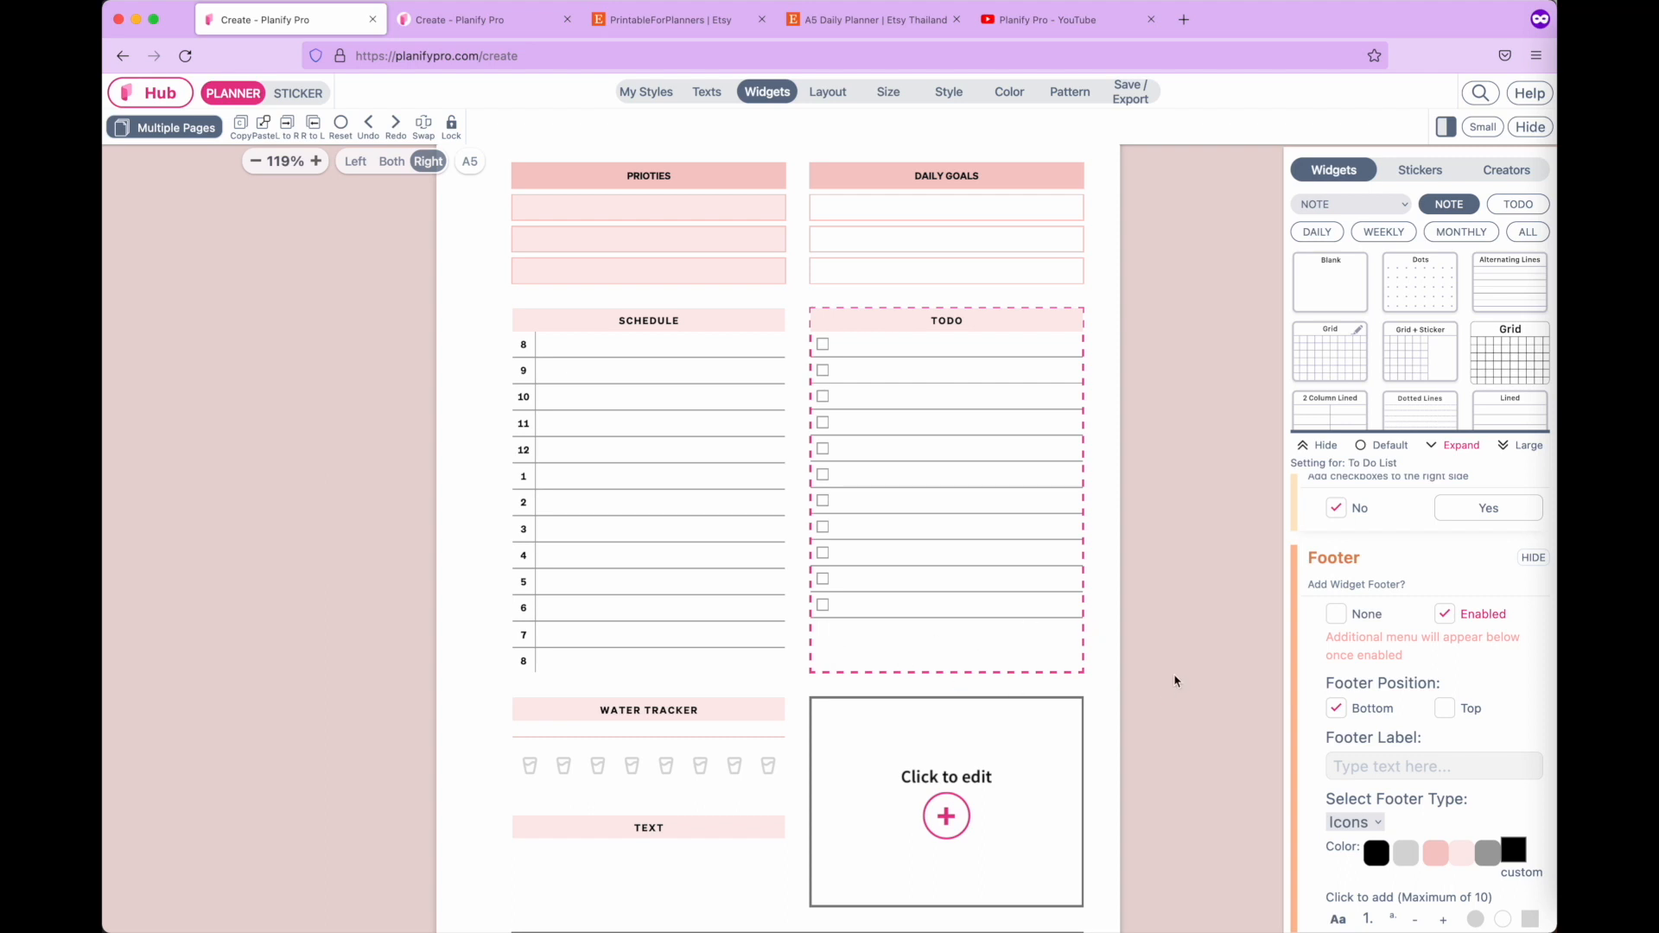
Add star, cup, crystal ball, building, candy, phone and outlined square icons to the todo widget's footer.
scroll(1422, 797, down, 5)
click(1394, 608)
click(1447, 607)
click(1448, 680)
click(1447, 656)
click(1393, 730)
click(1474, 633)
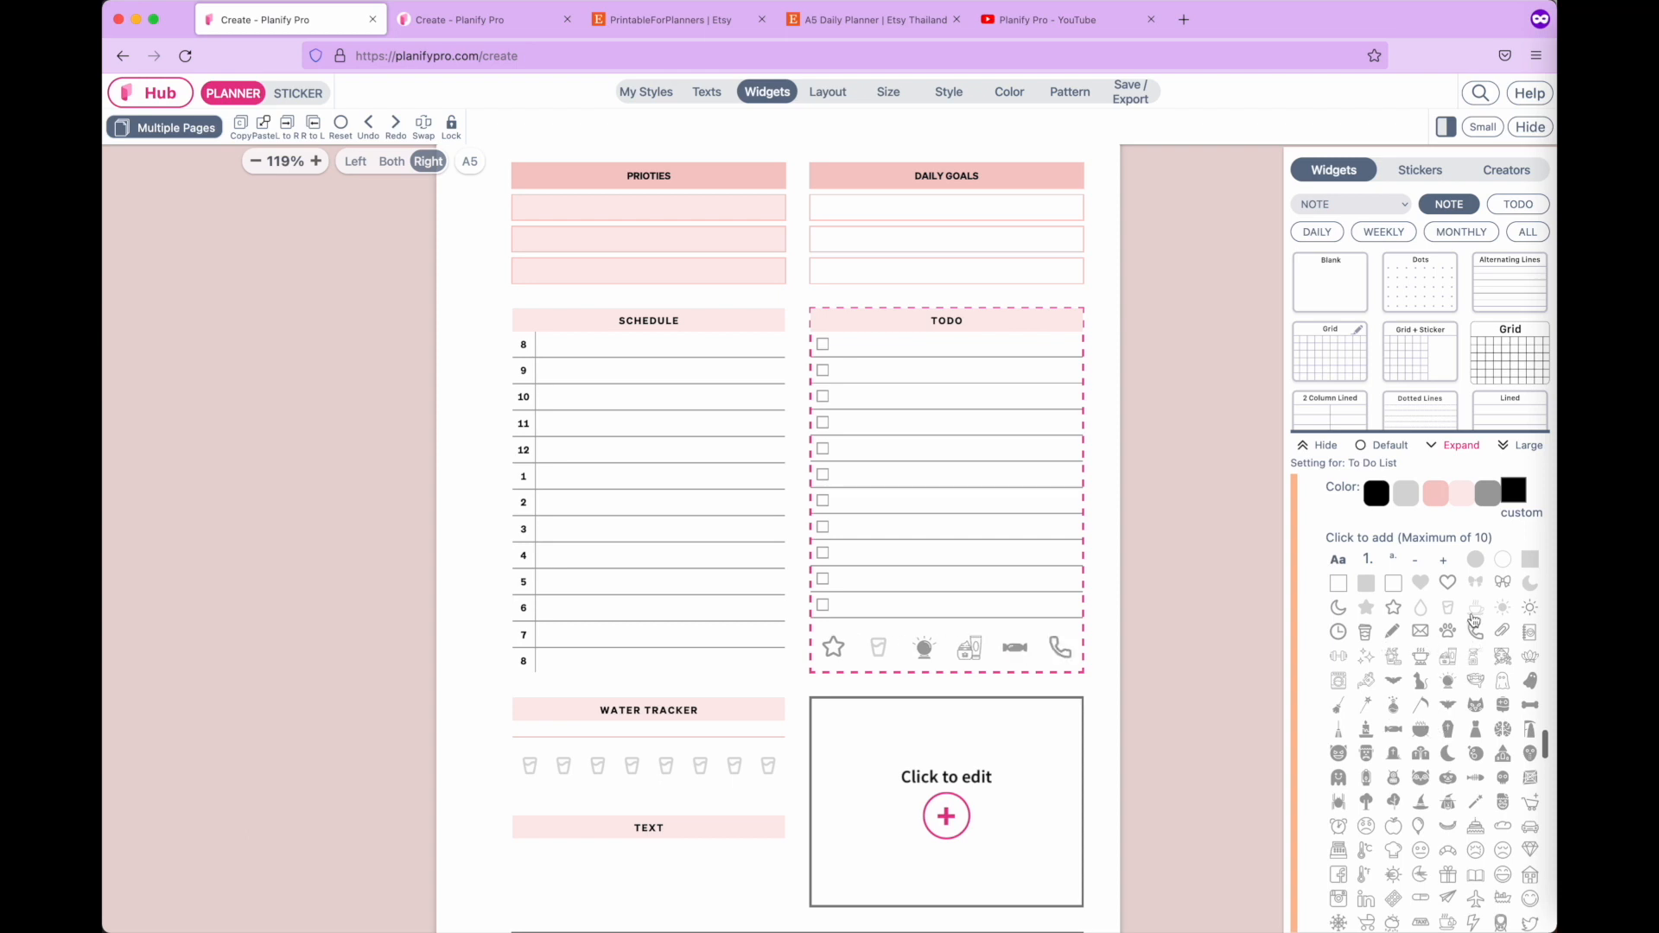
click(1394, 584)
Try the Top position for the todo widget's footer and set it back to Bottom.
scroll(1403, 681, up, 5)
click(1446, 721)
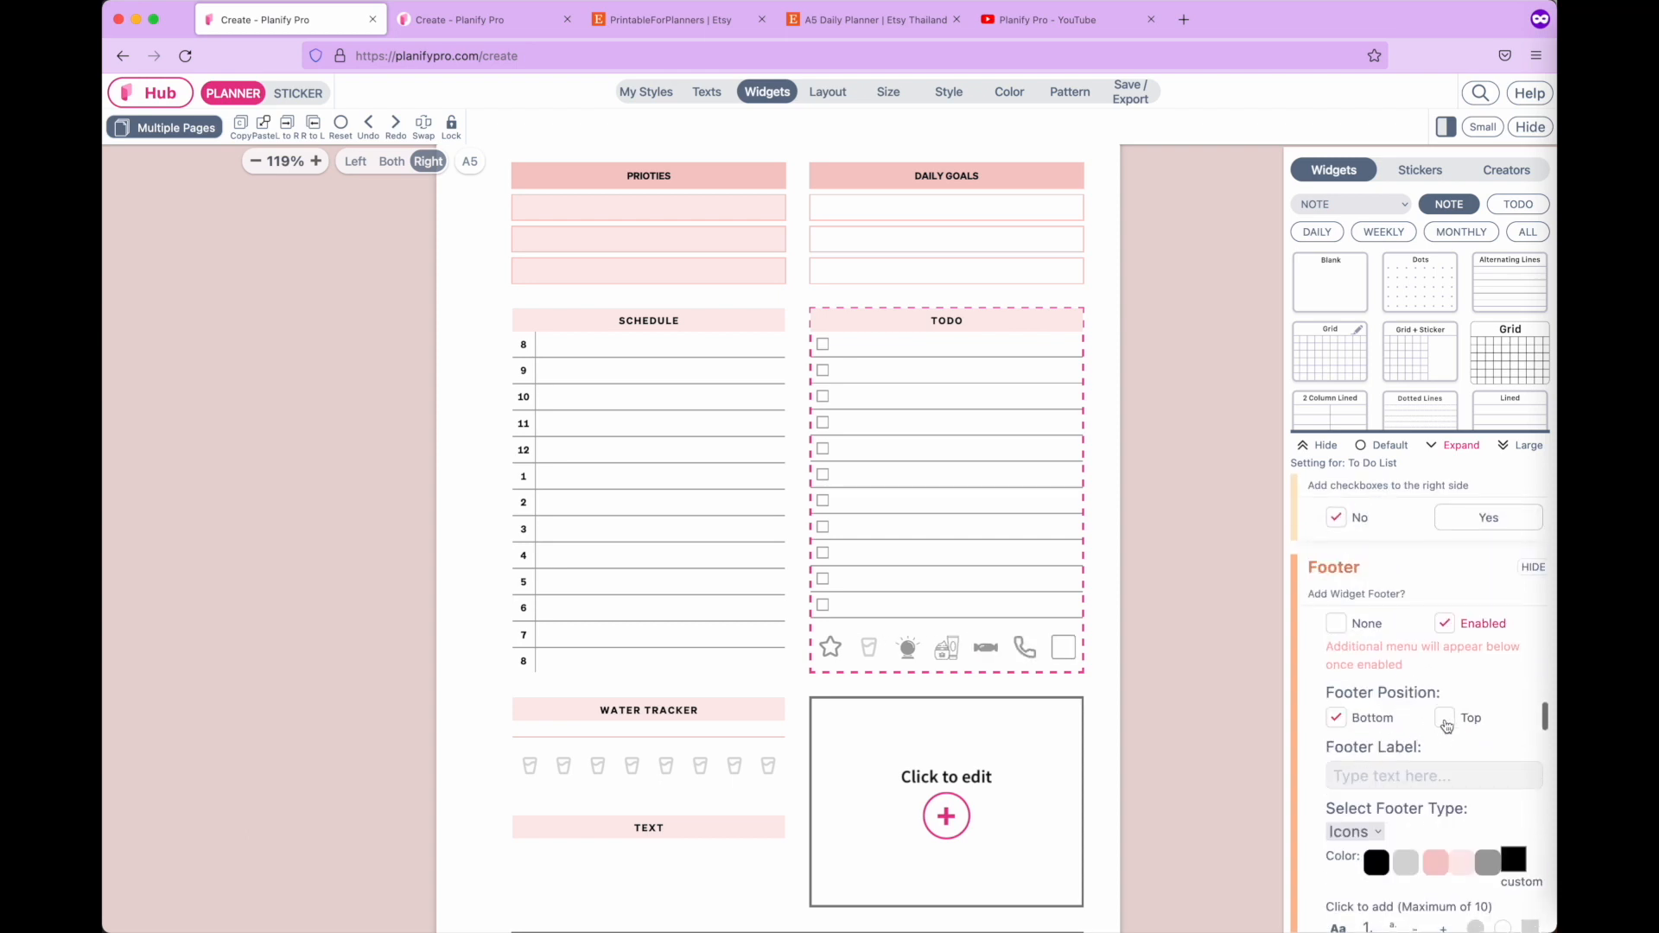
click(1338, 719)
Set the water tracker widget's footer to None.
click(535, 721)
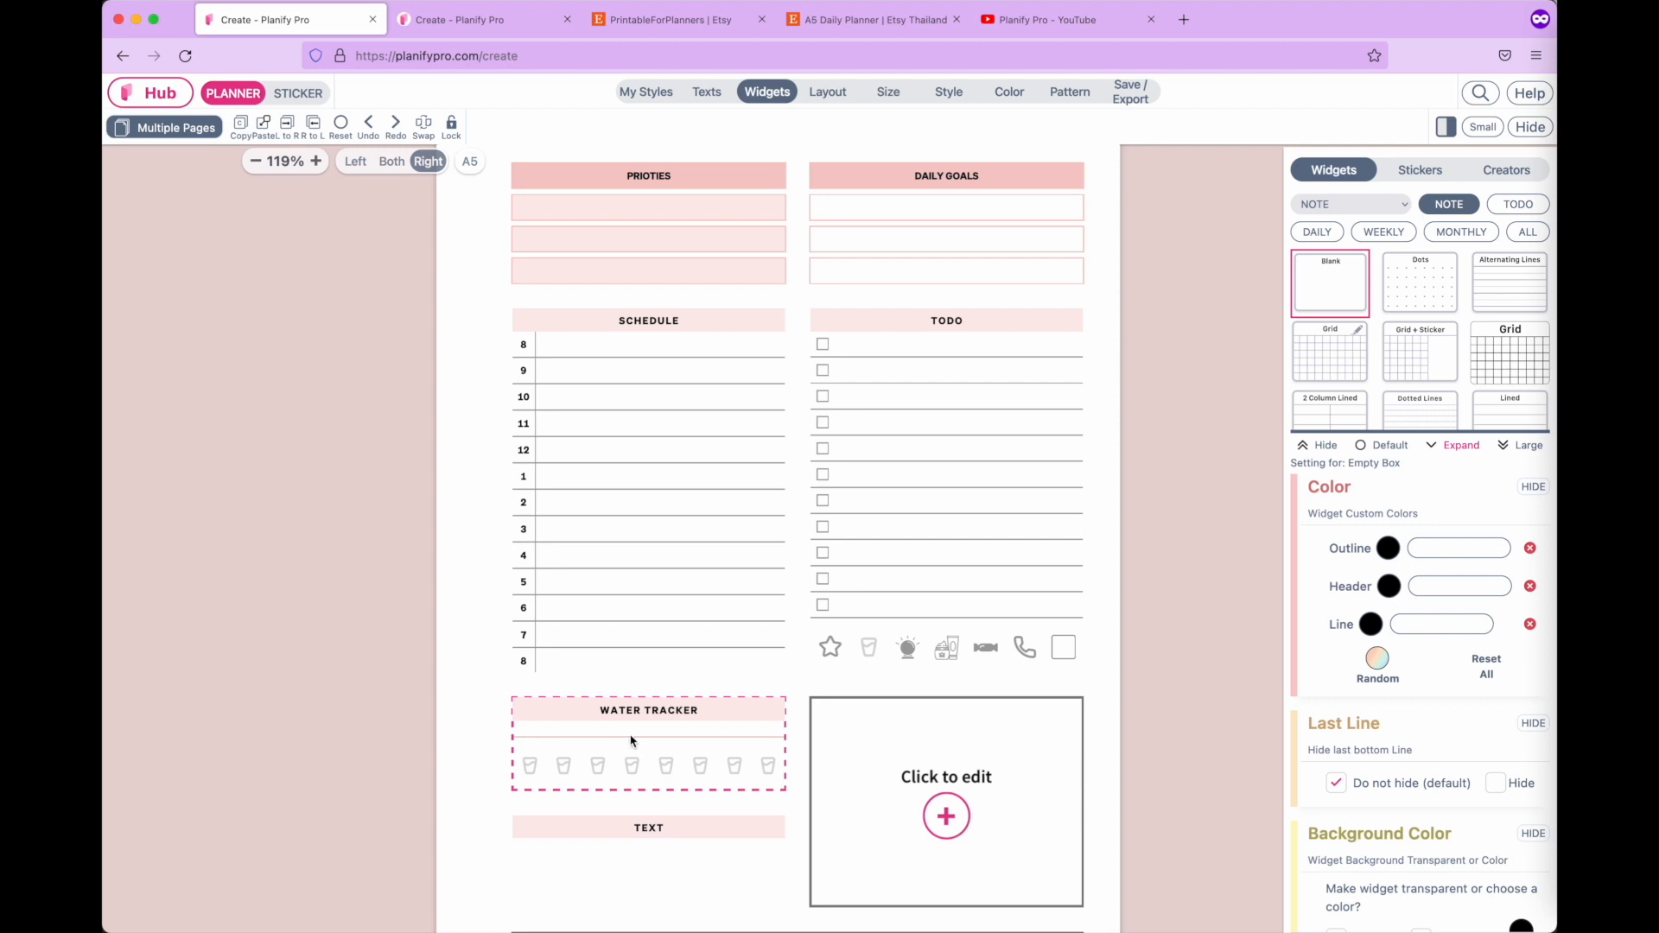
scroll(1338, 655, down, 10)
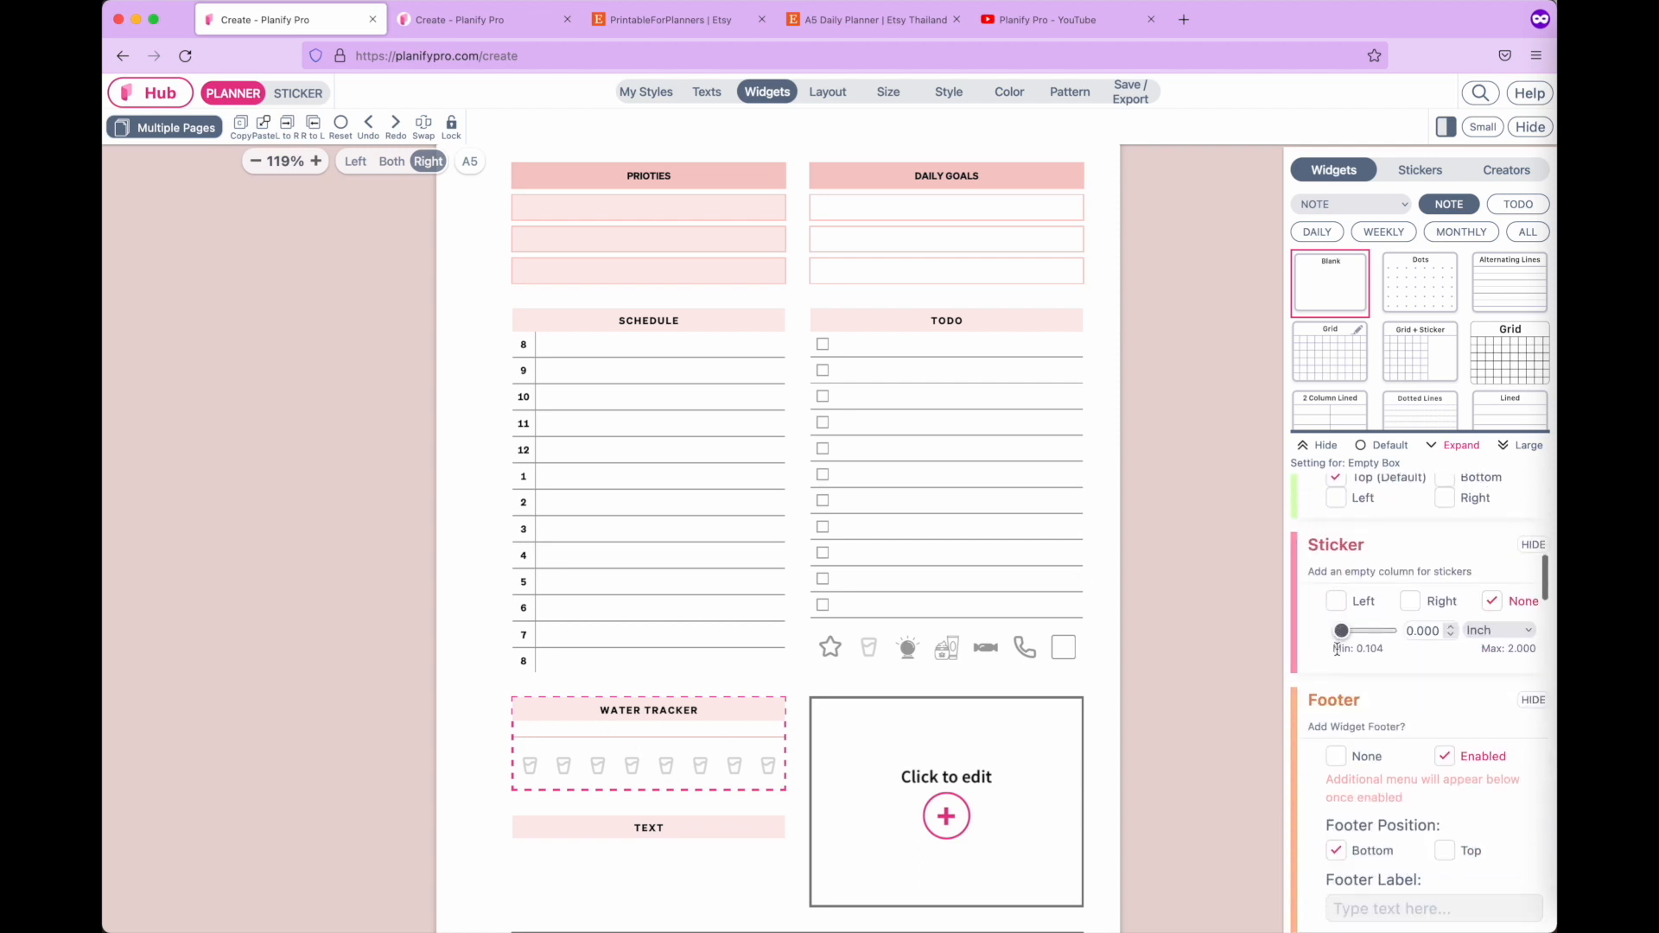
click(1336, 578)
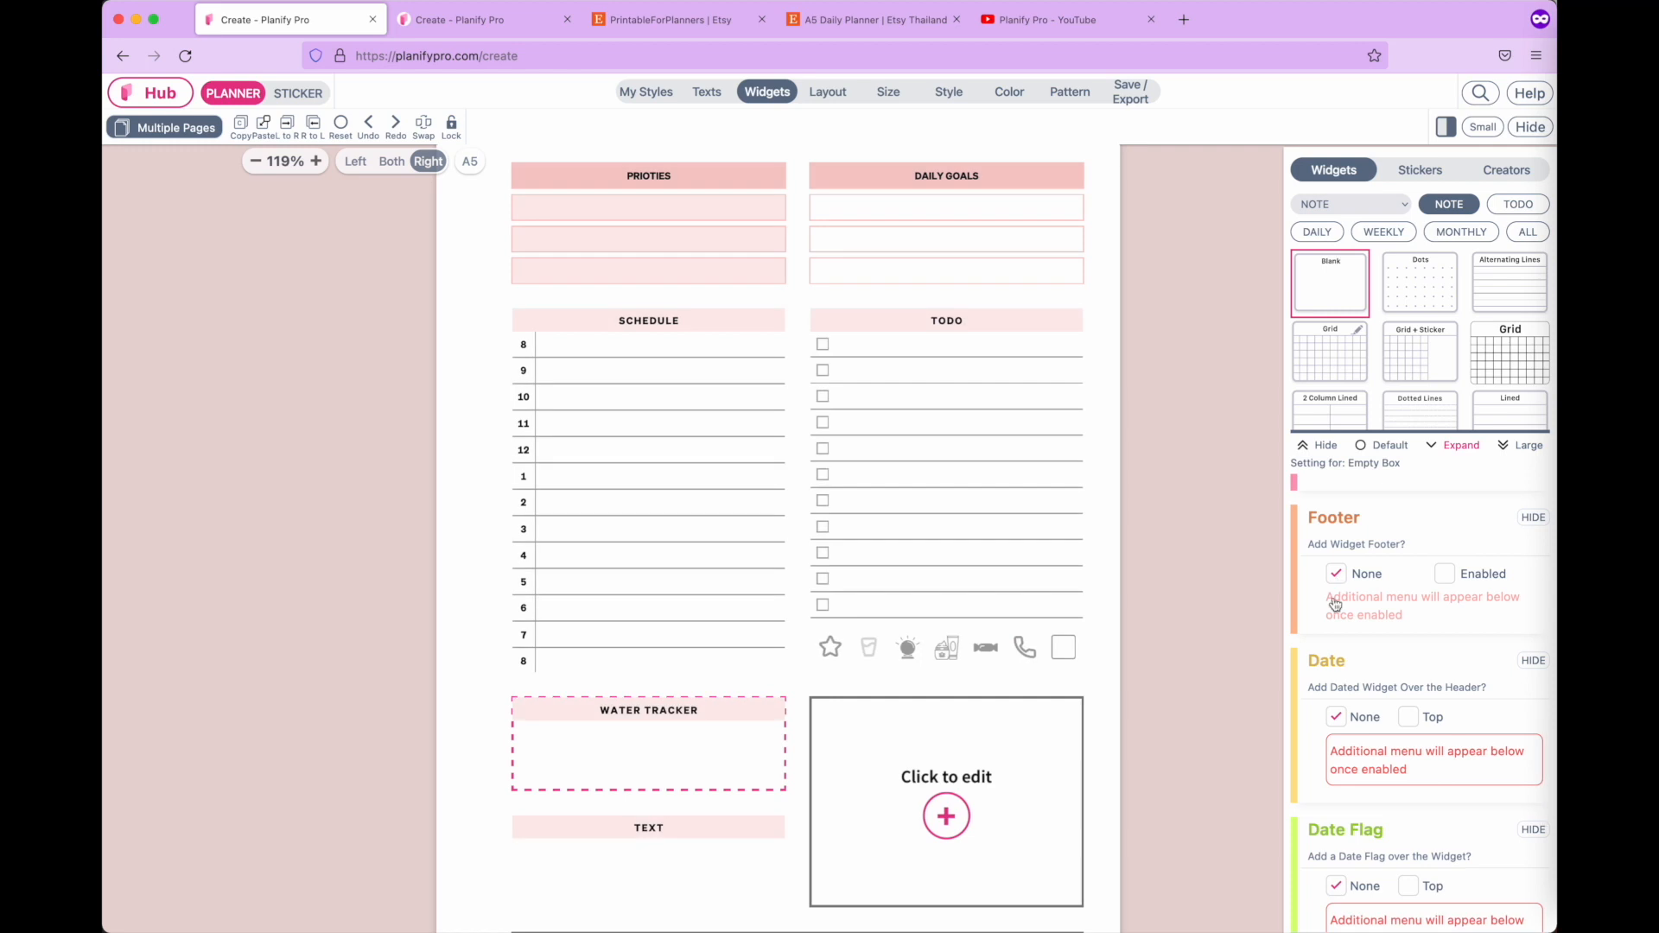
Add eight cup icons as emoticon bullets to the body of the water tracker widget.
click(575, 751)
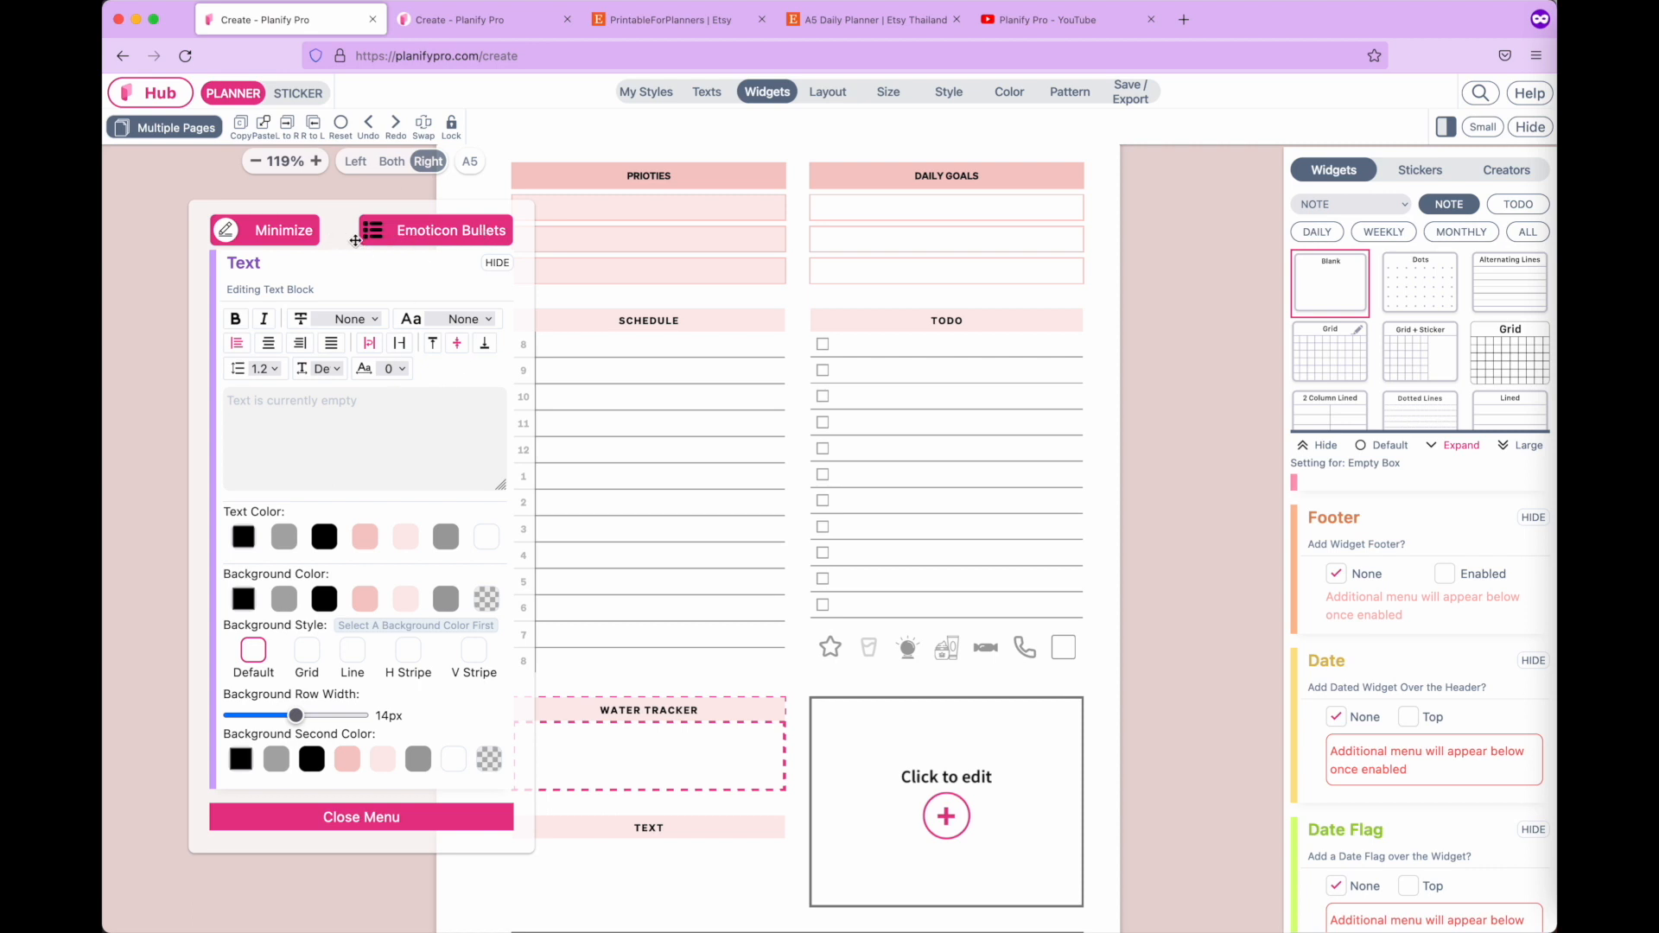
click(464, 232)
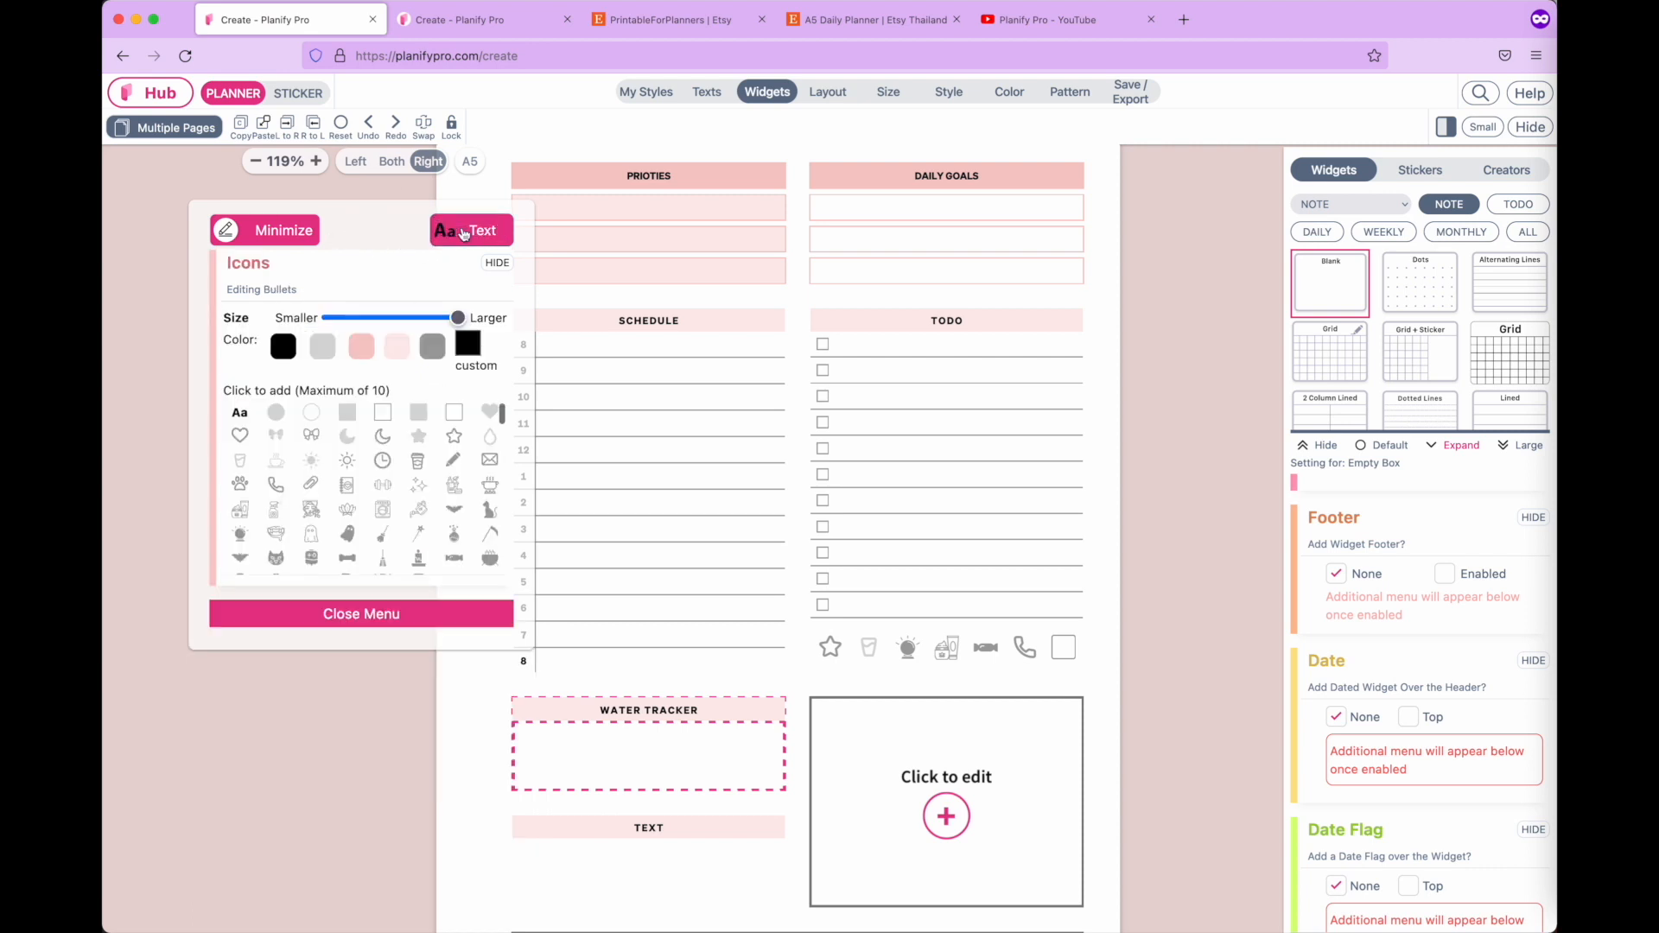
click(242, 469)
click(242, 468)
click(242, 468)
click(242, 468)
click(242, 468)
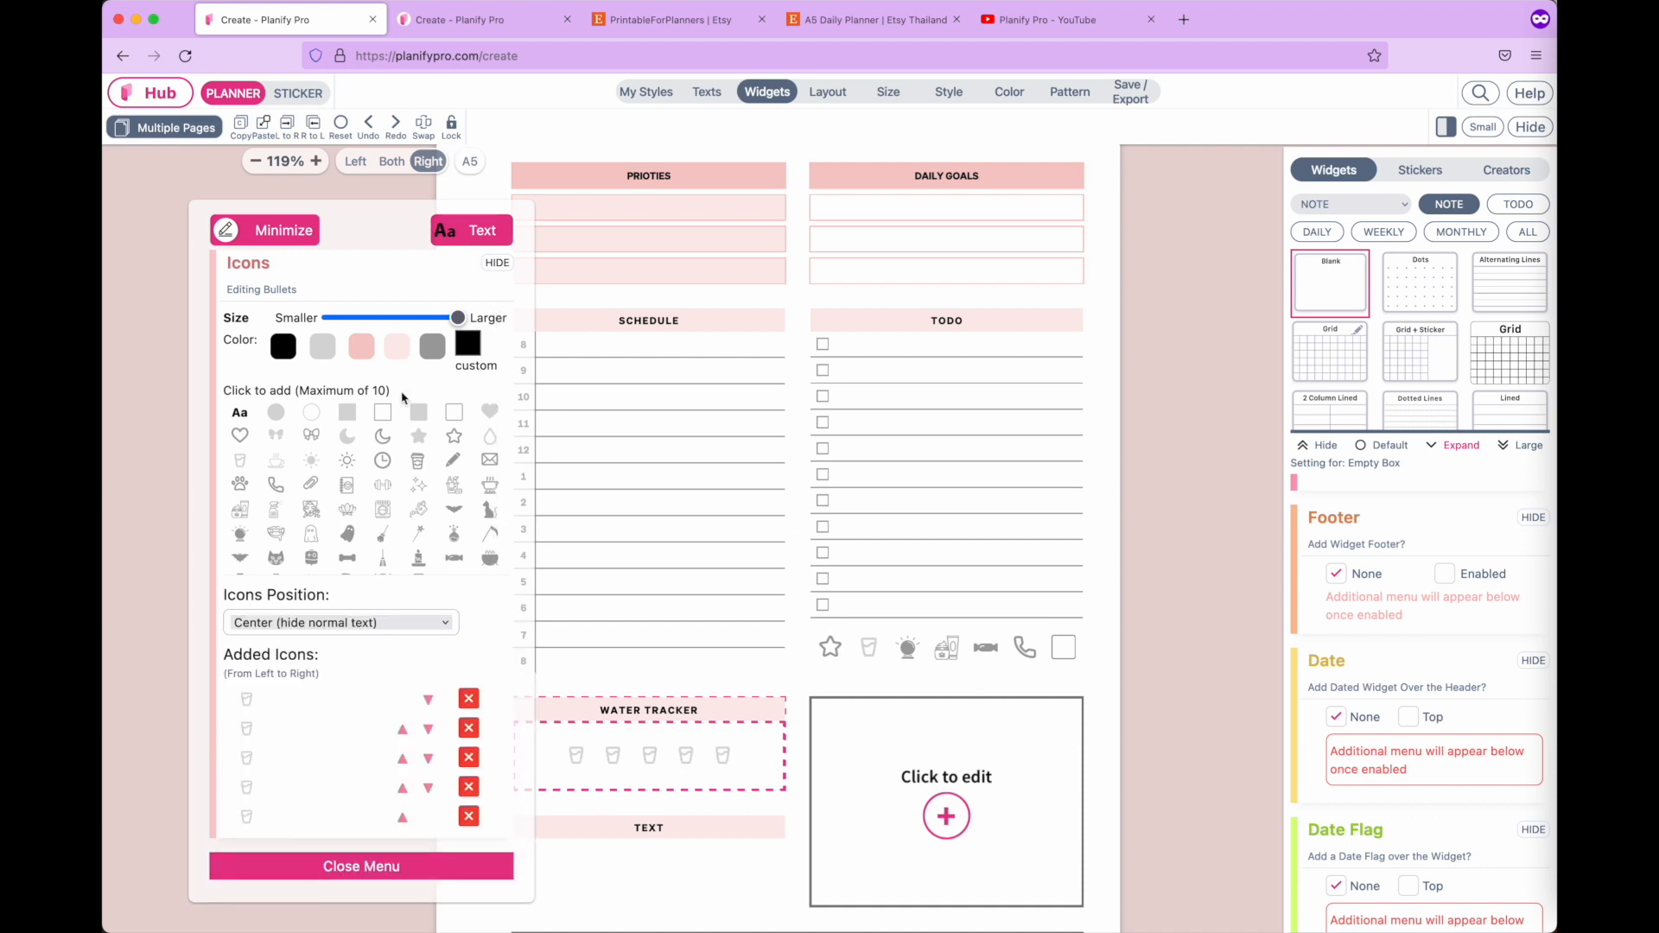
click(242, 467)
click(242, 466)
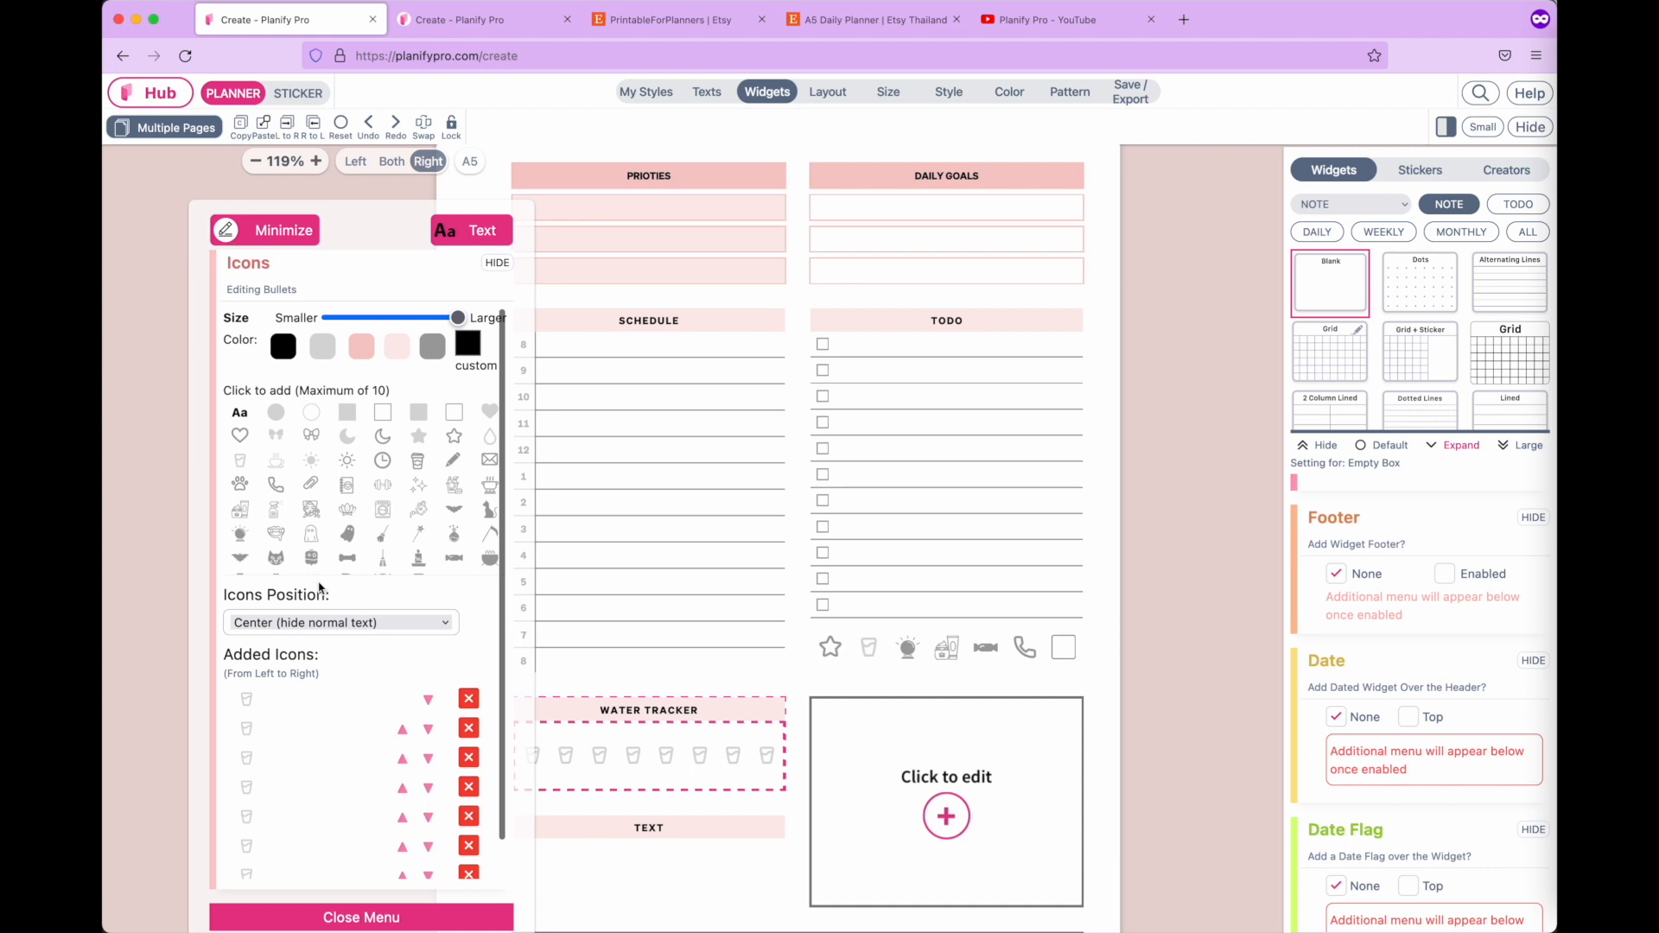
Color the water tracker's cup icons black, keeping the Center (hide normal text) icon position.
scroll(320, 588, down, 1)
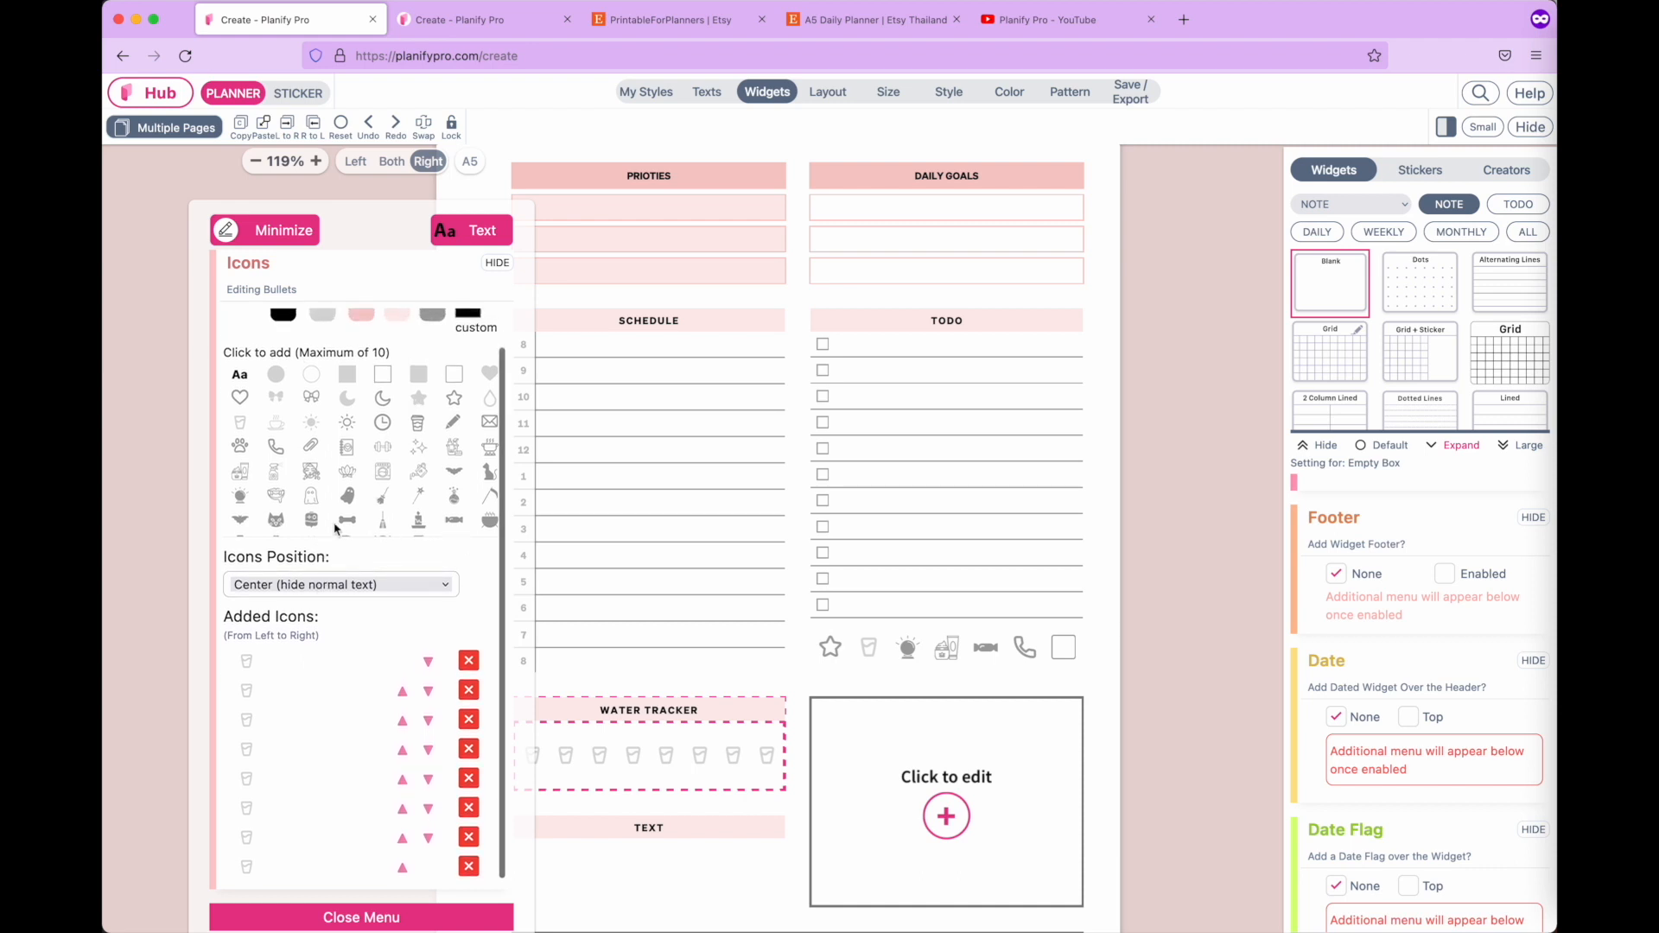
click(377, 585)
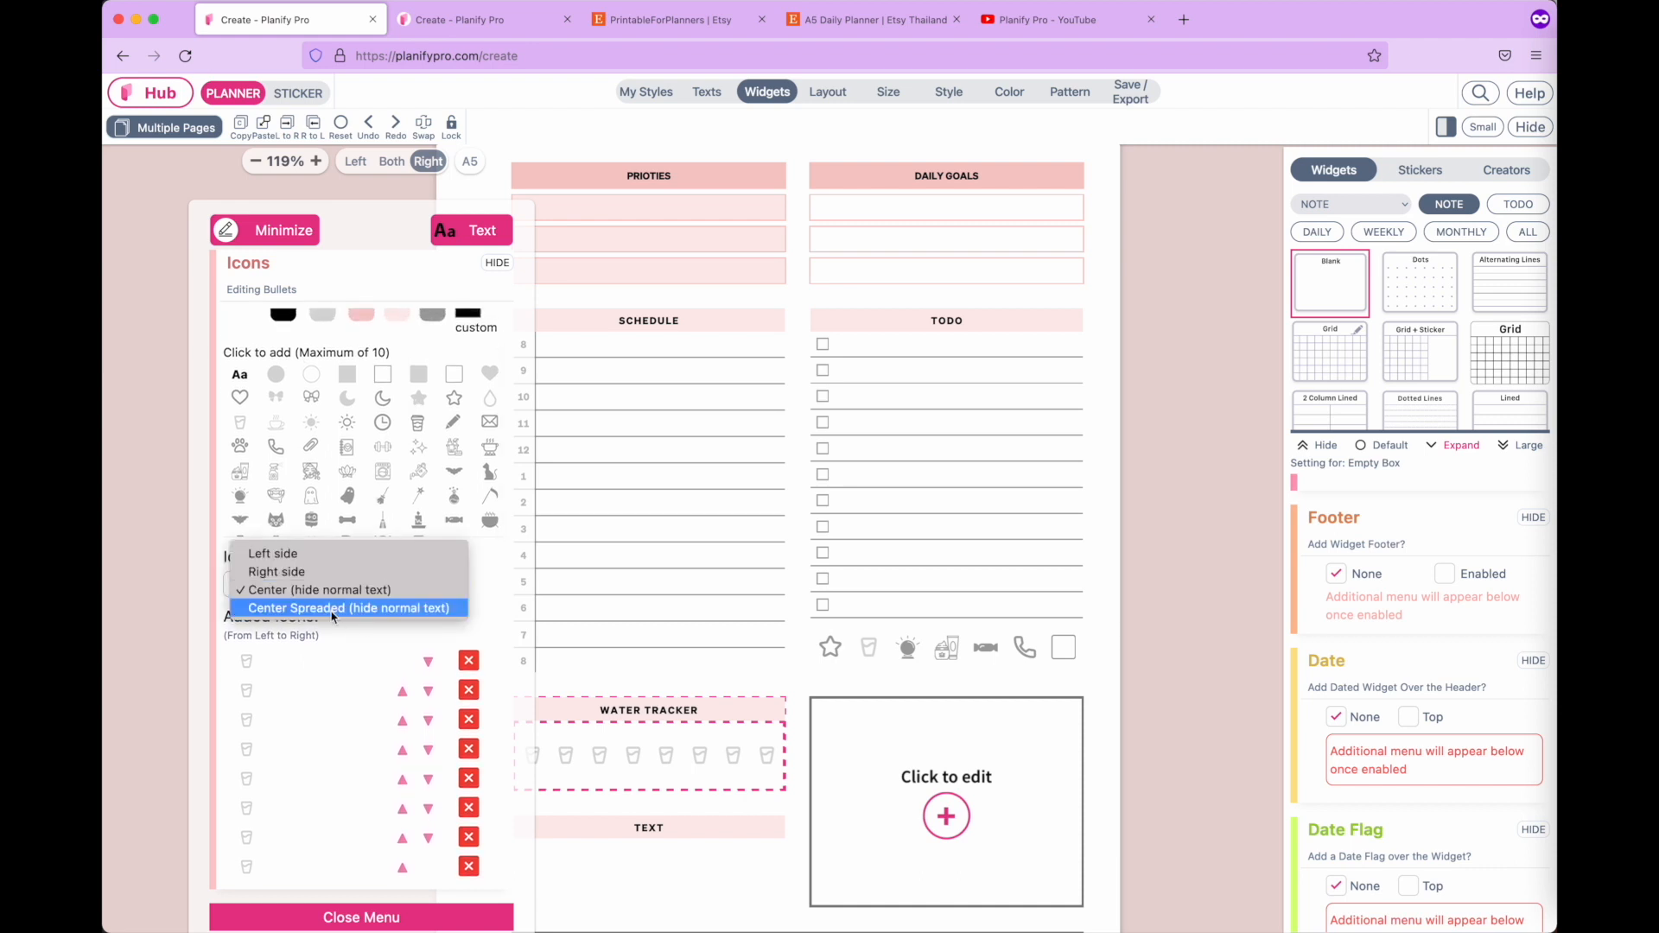
click(375, 591)
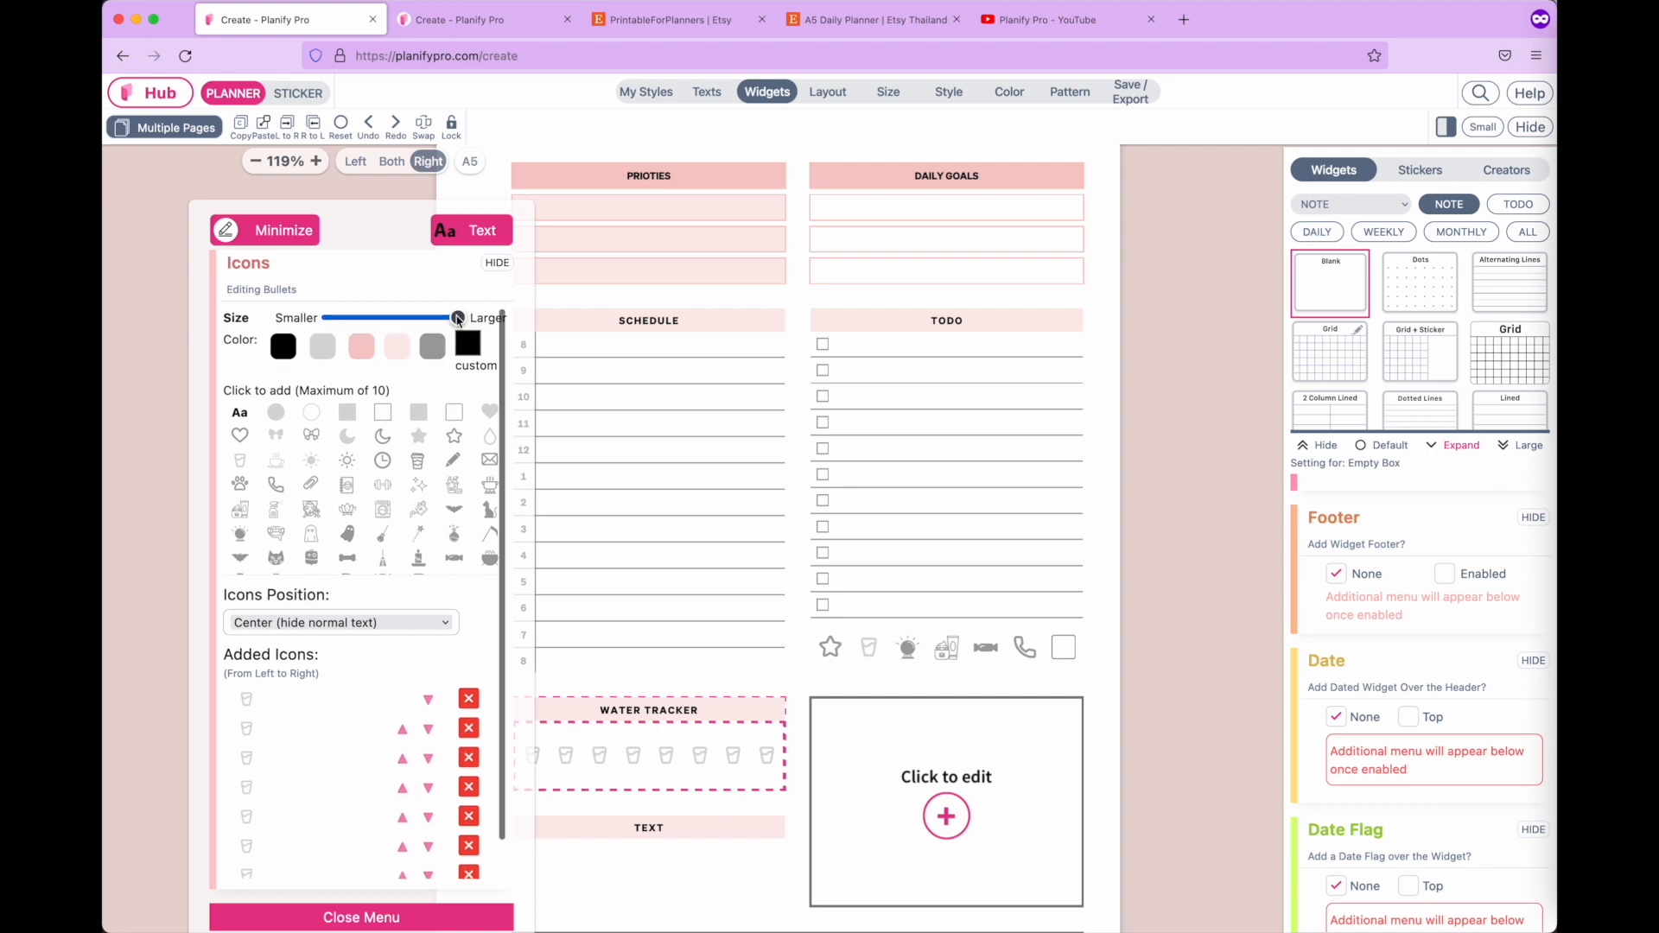
click(294, 349)
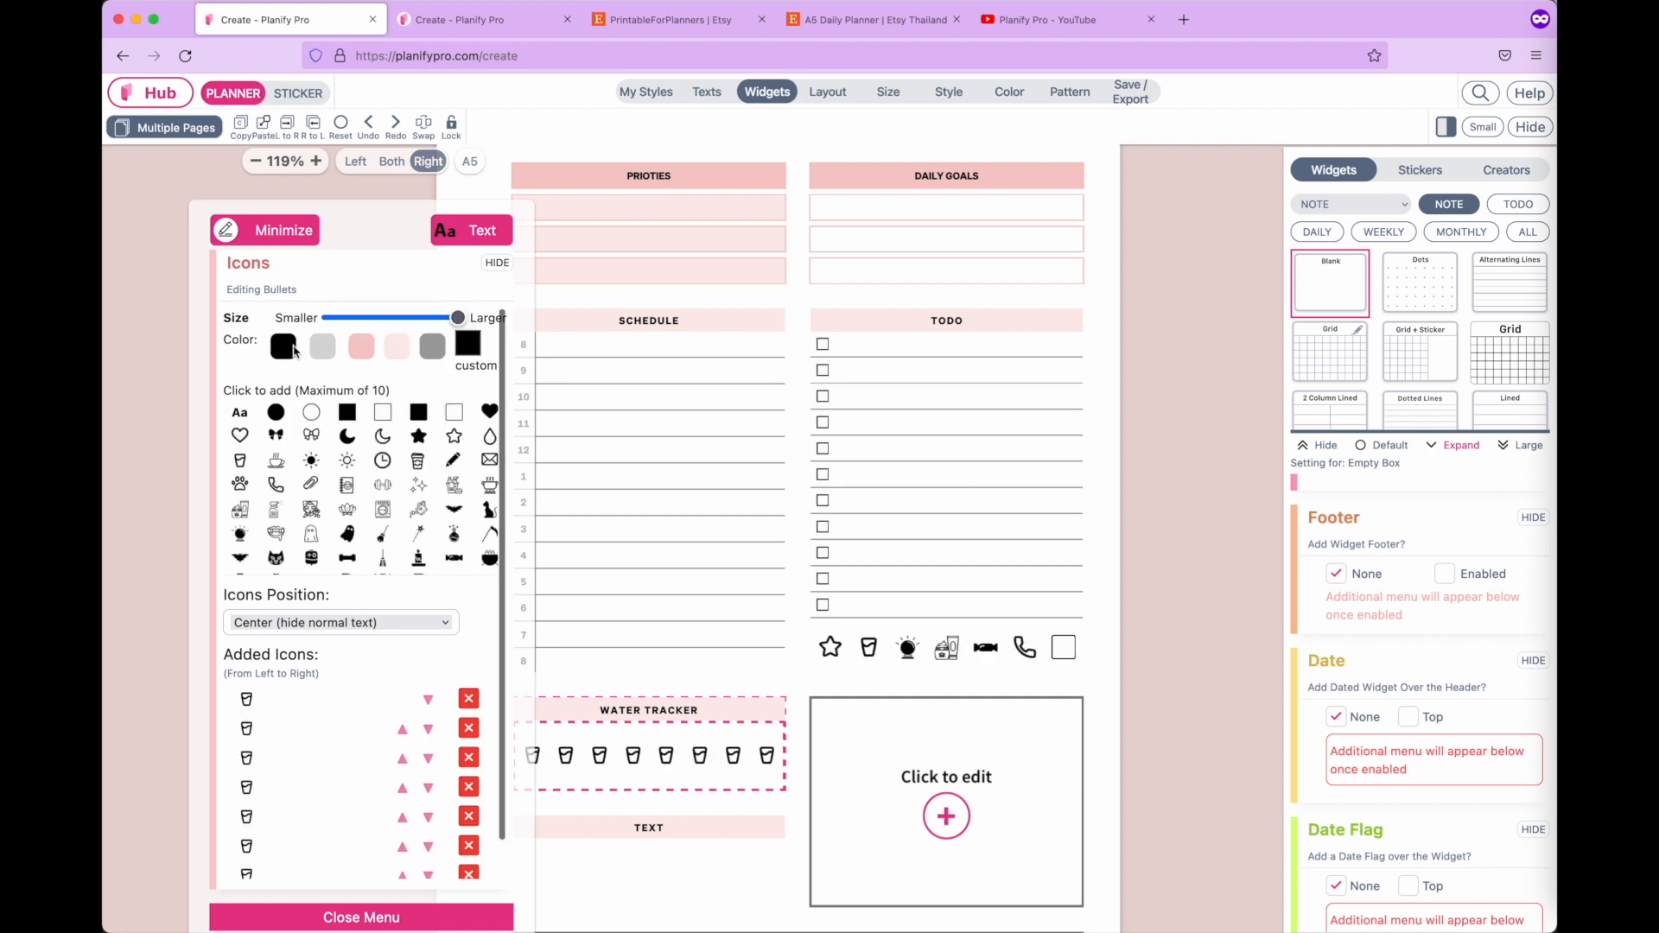
click(255, 233)
click(287, 548)
Set the todo widget's footer to None to remove its row of icons.
scroll(339, 628, down, 2)
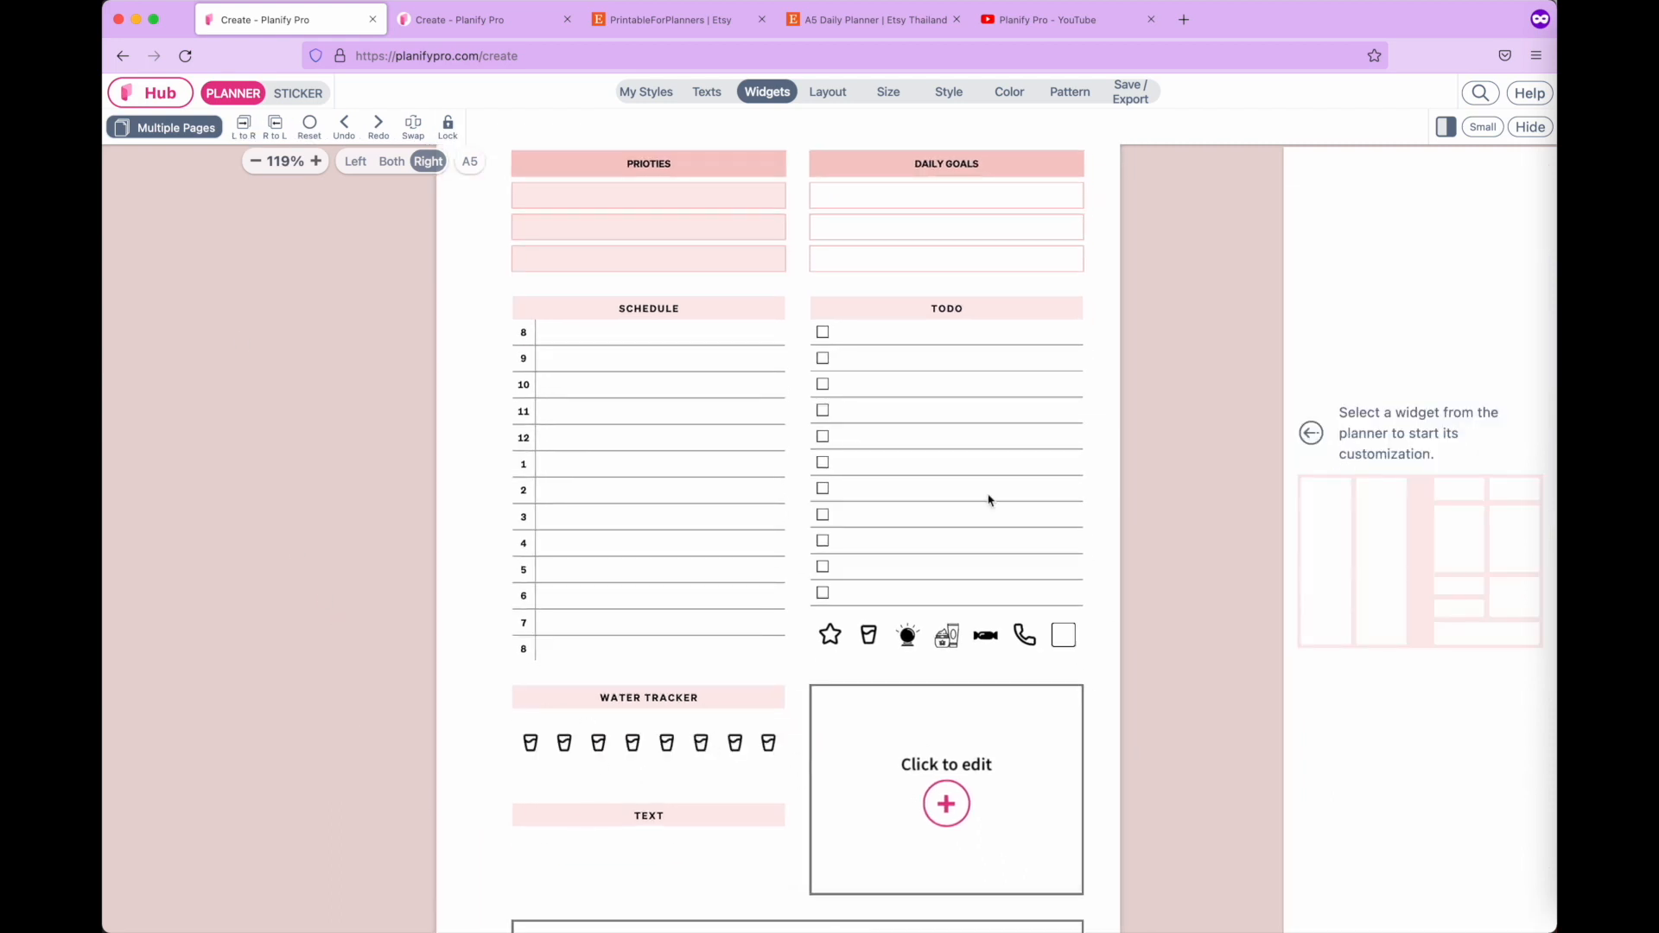
click(1017, 311)
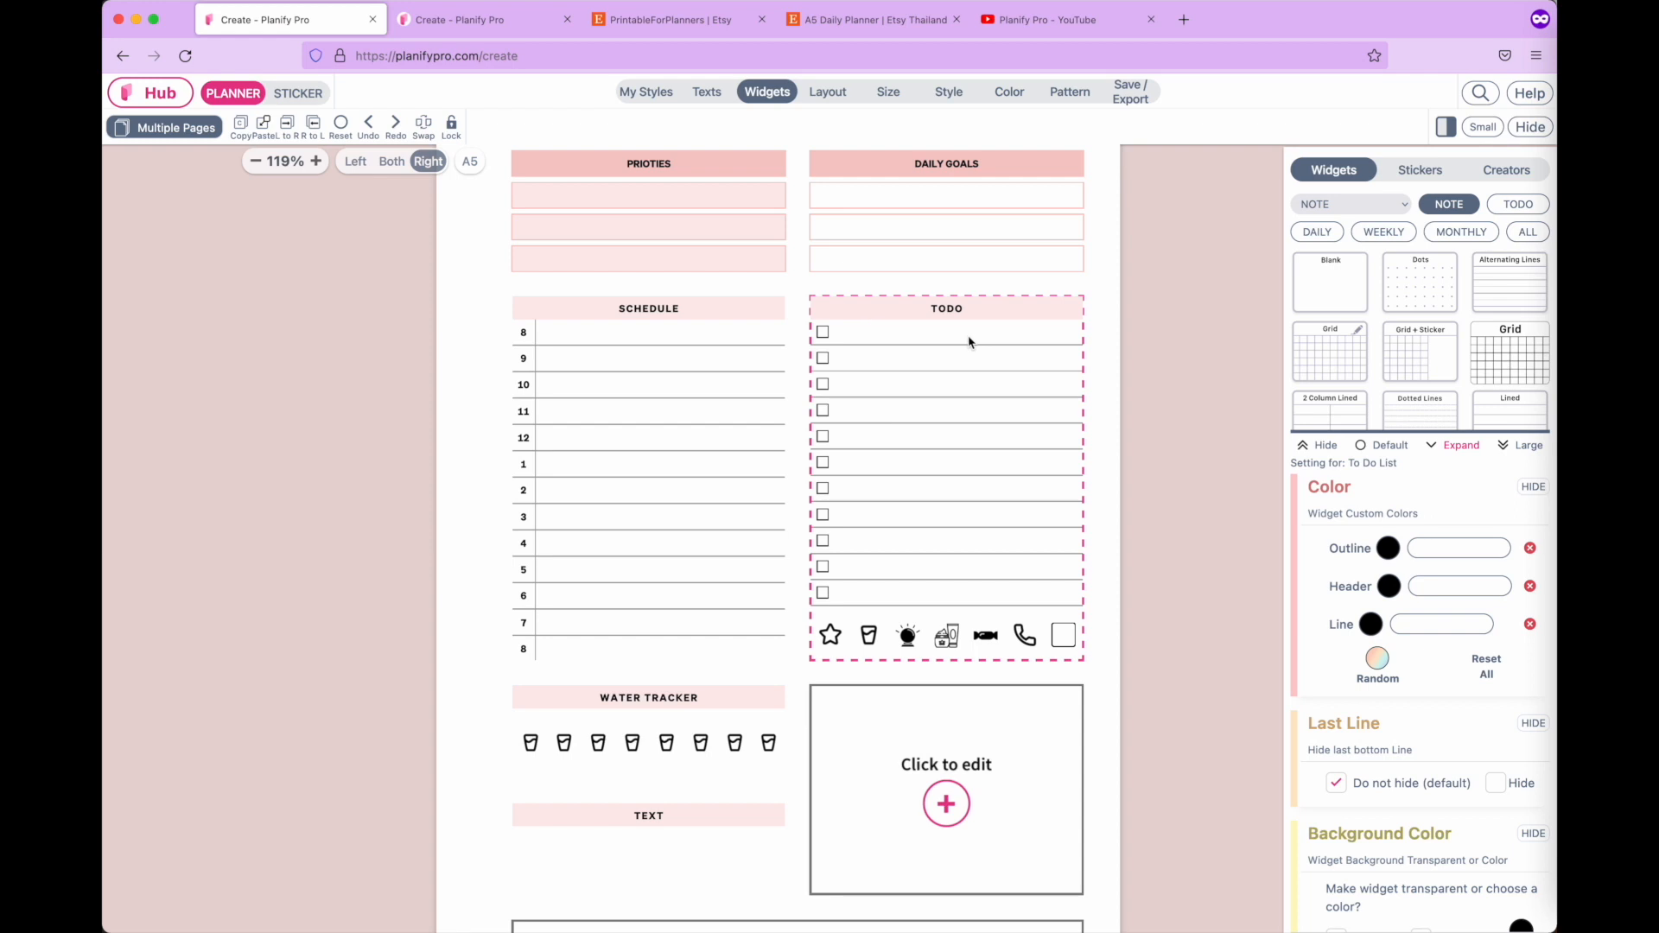
scroll(1318, 753, down, 4)
scroll(1320, 757, down, 10)
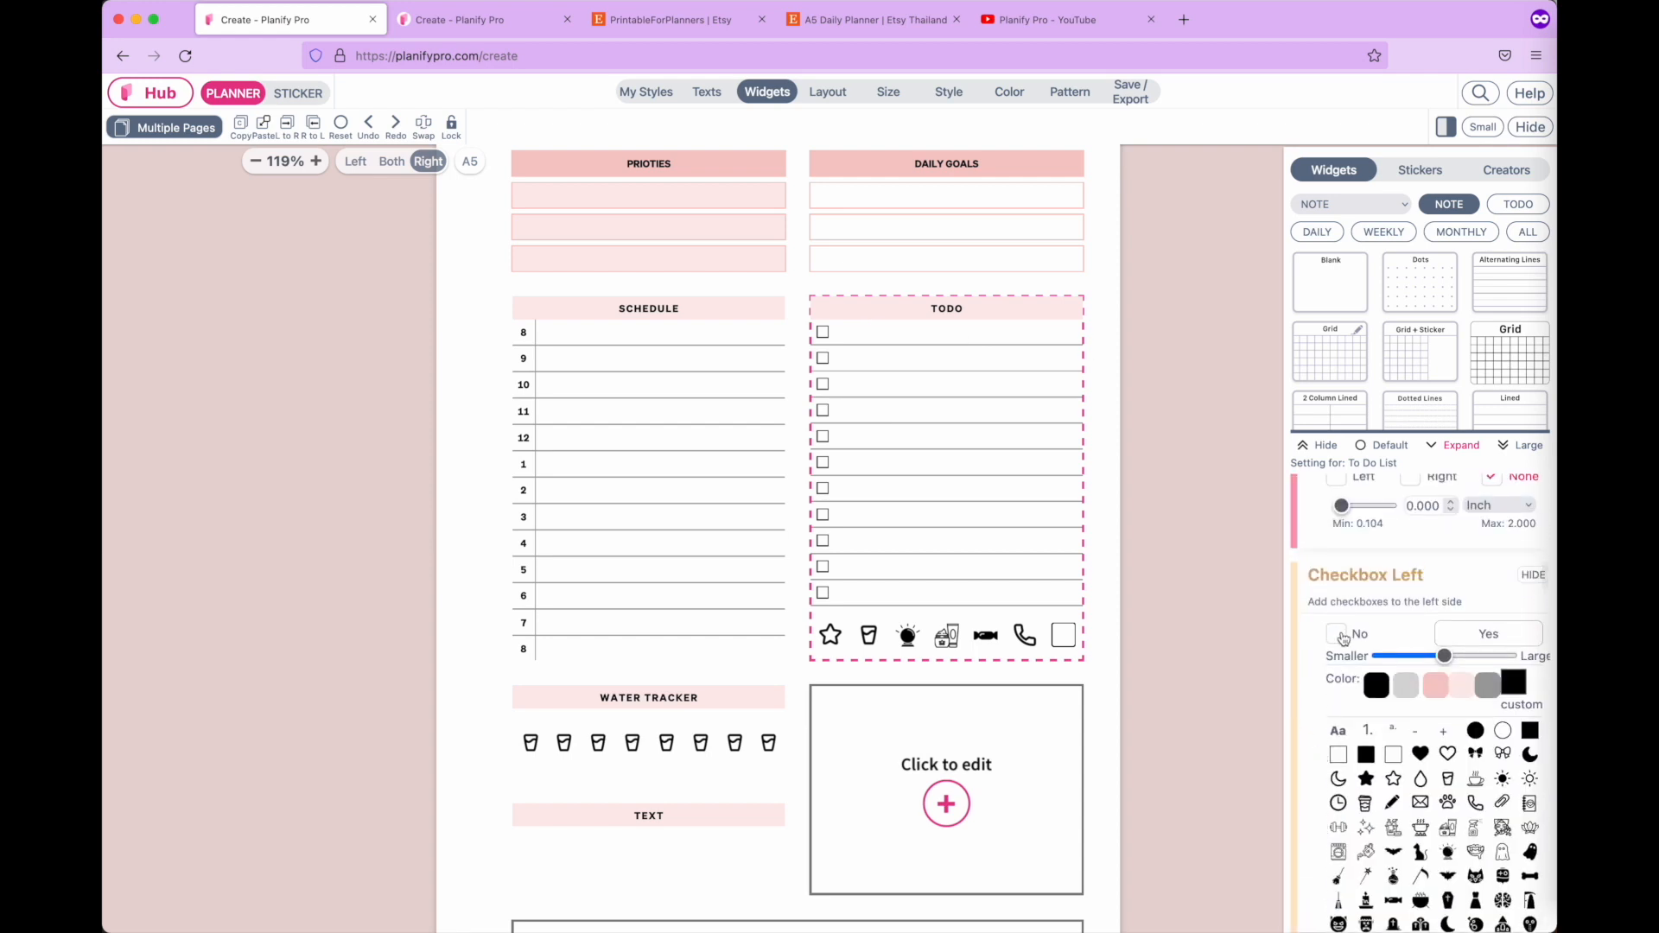
scroll(1343, 639, down, 10)
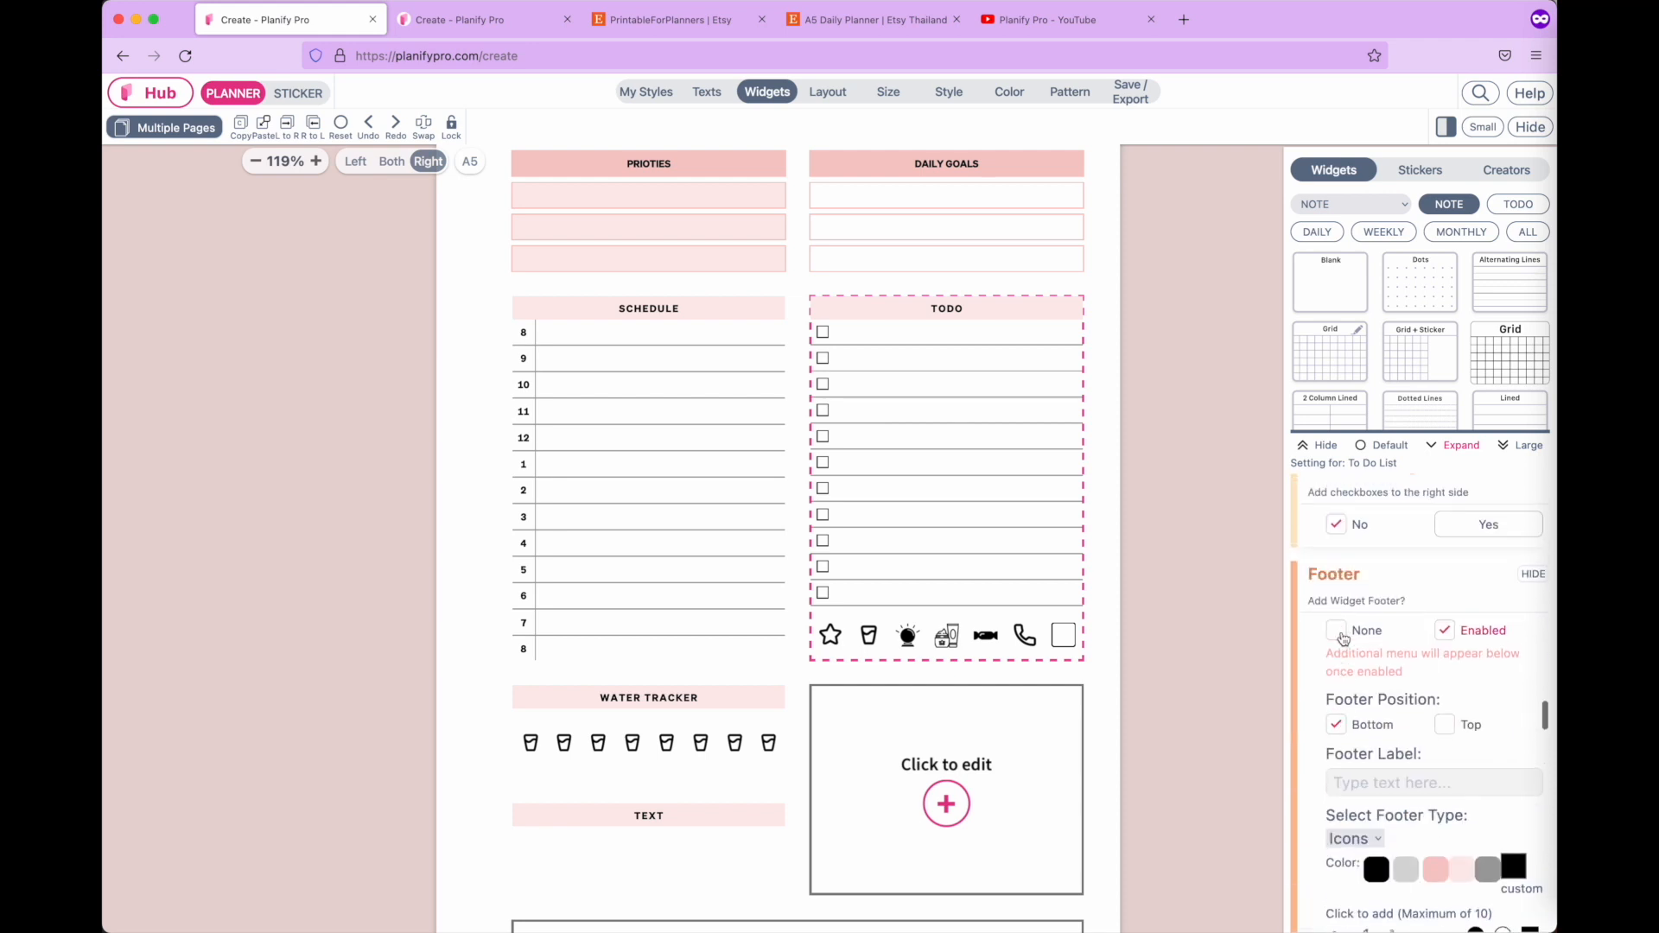
scroll(1343, 639, up, 1)
click(1335, 674)
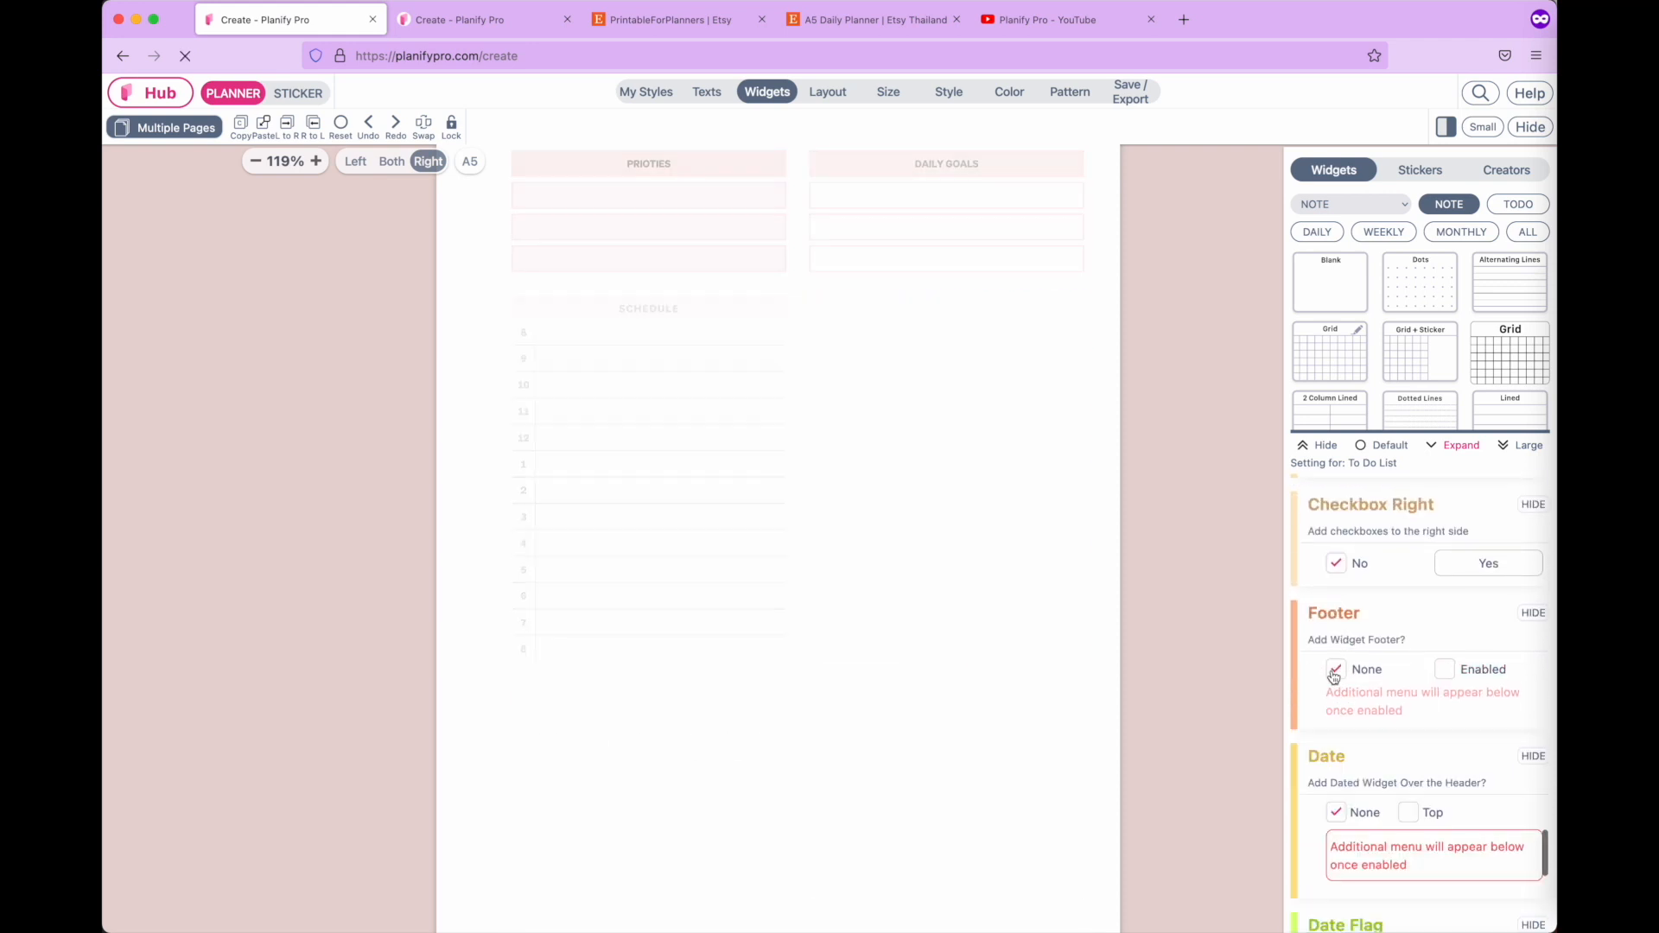
click(1169, 717)
Change the header of the TEXT widget below the water tracker to "mood".
scroll(1170, 718, down, 1)
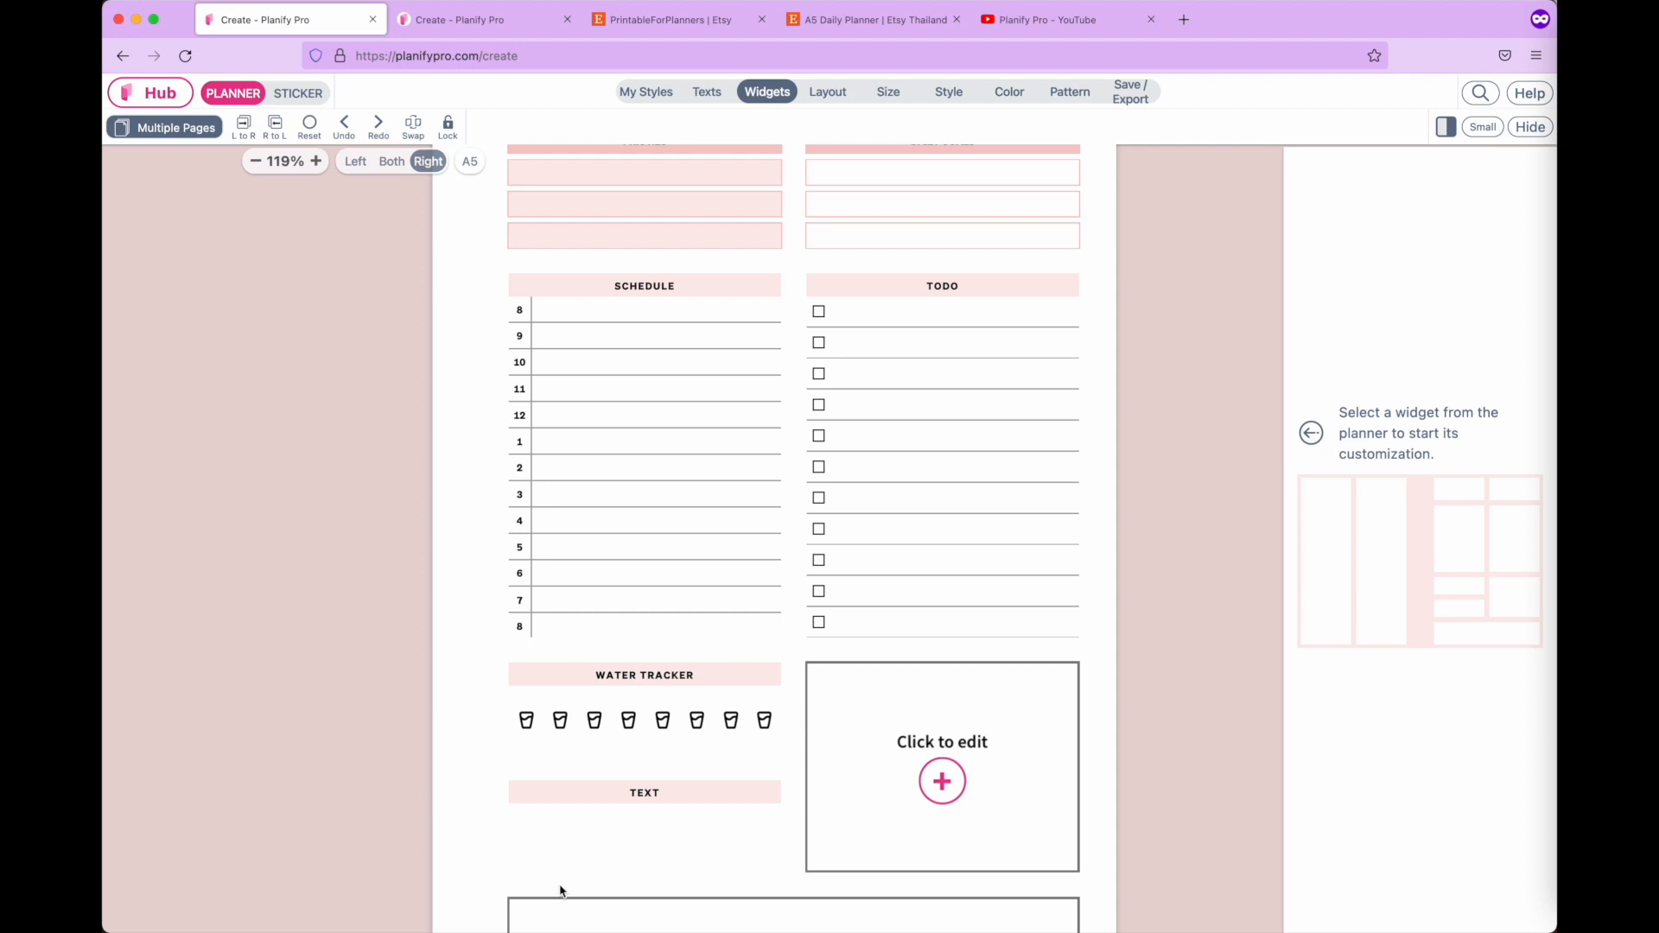
click(672, 798)
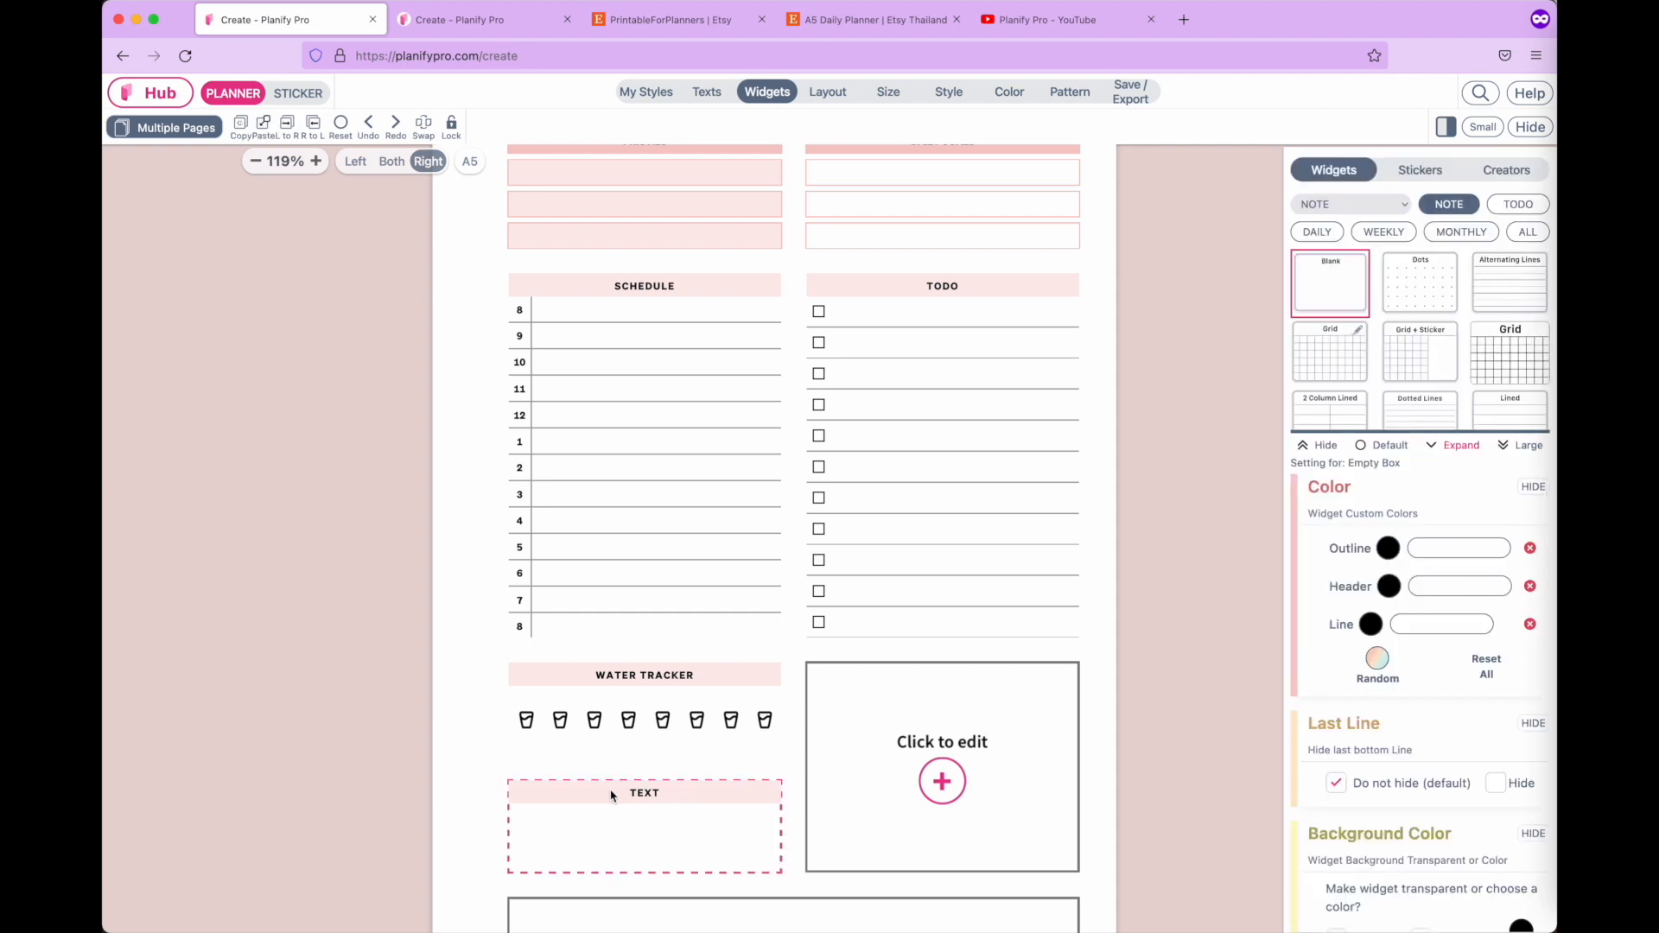
scroll(1370, 778, down, 5)
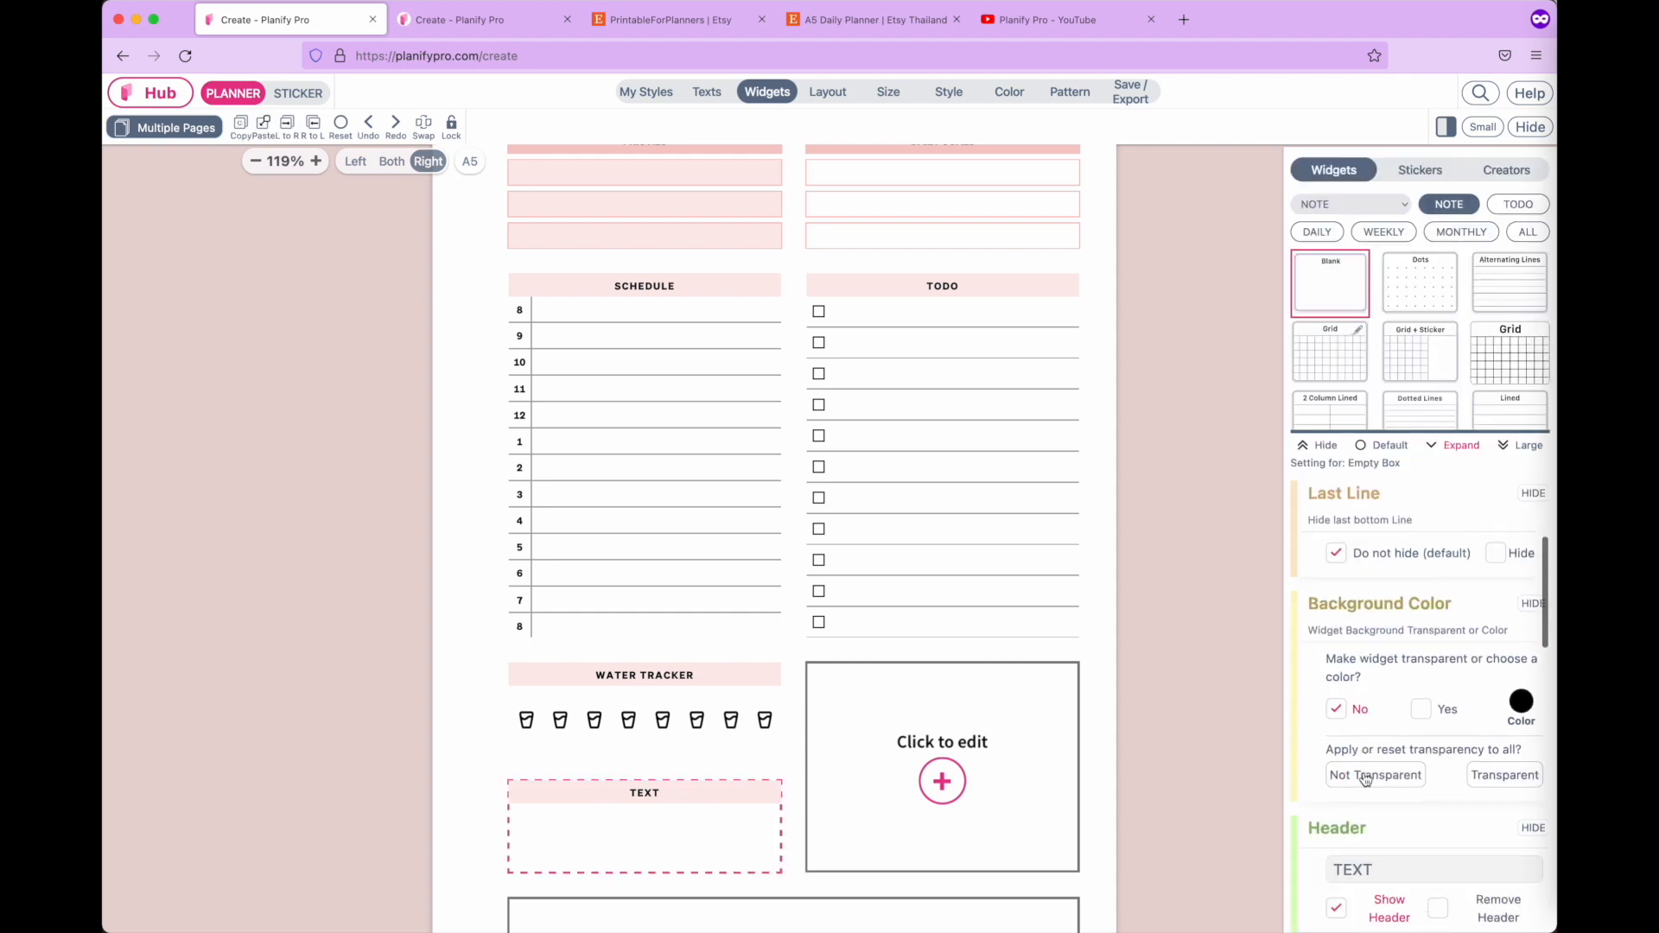
click(1402, 750)
drag(1402, 749, 1162, 750)
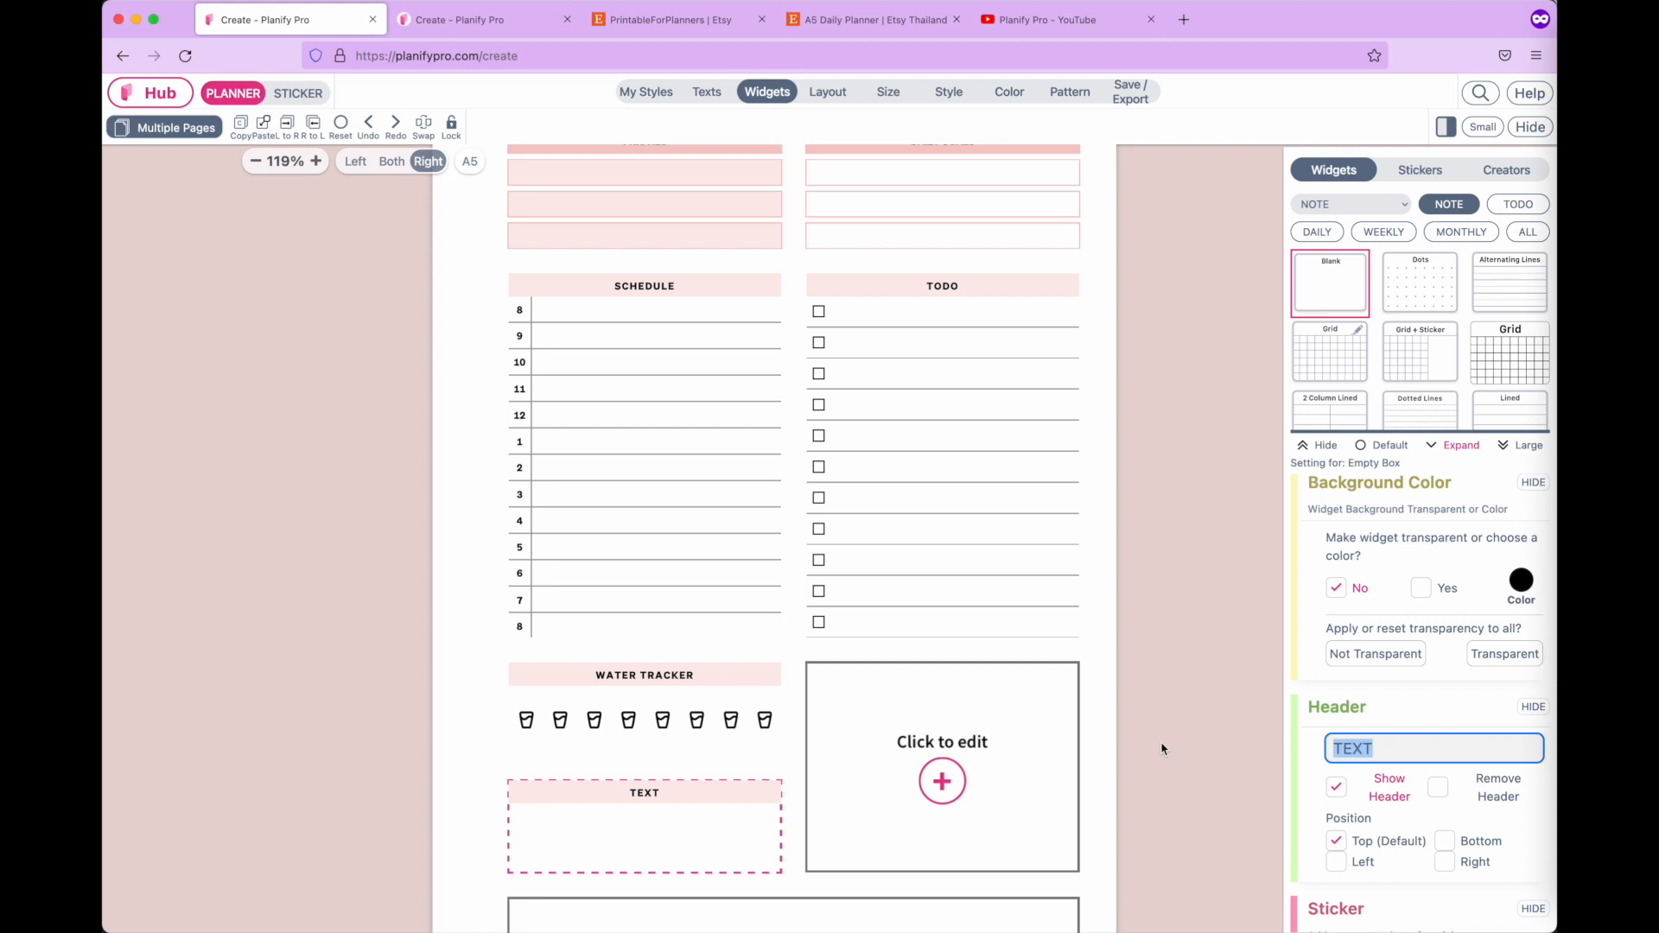
text(mood)
Add six different face icons, from laughing and smiling to neutral and sad, as emoticon bullets in the mood widget's body.
click(657, 847)
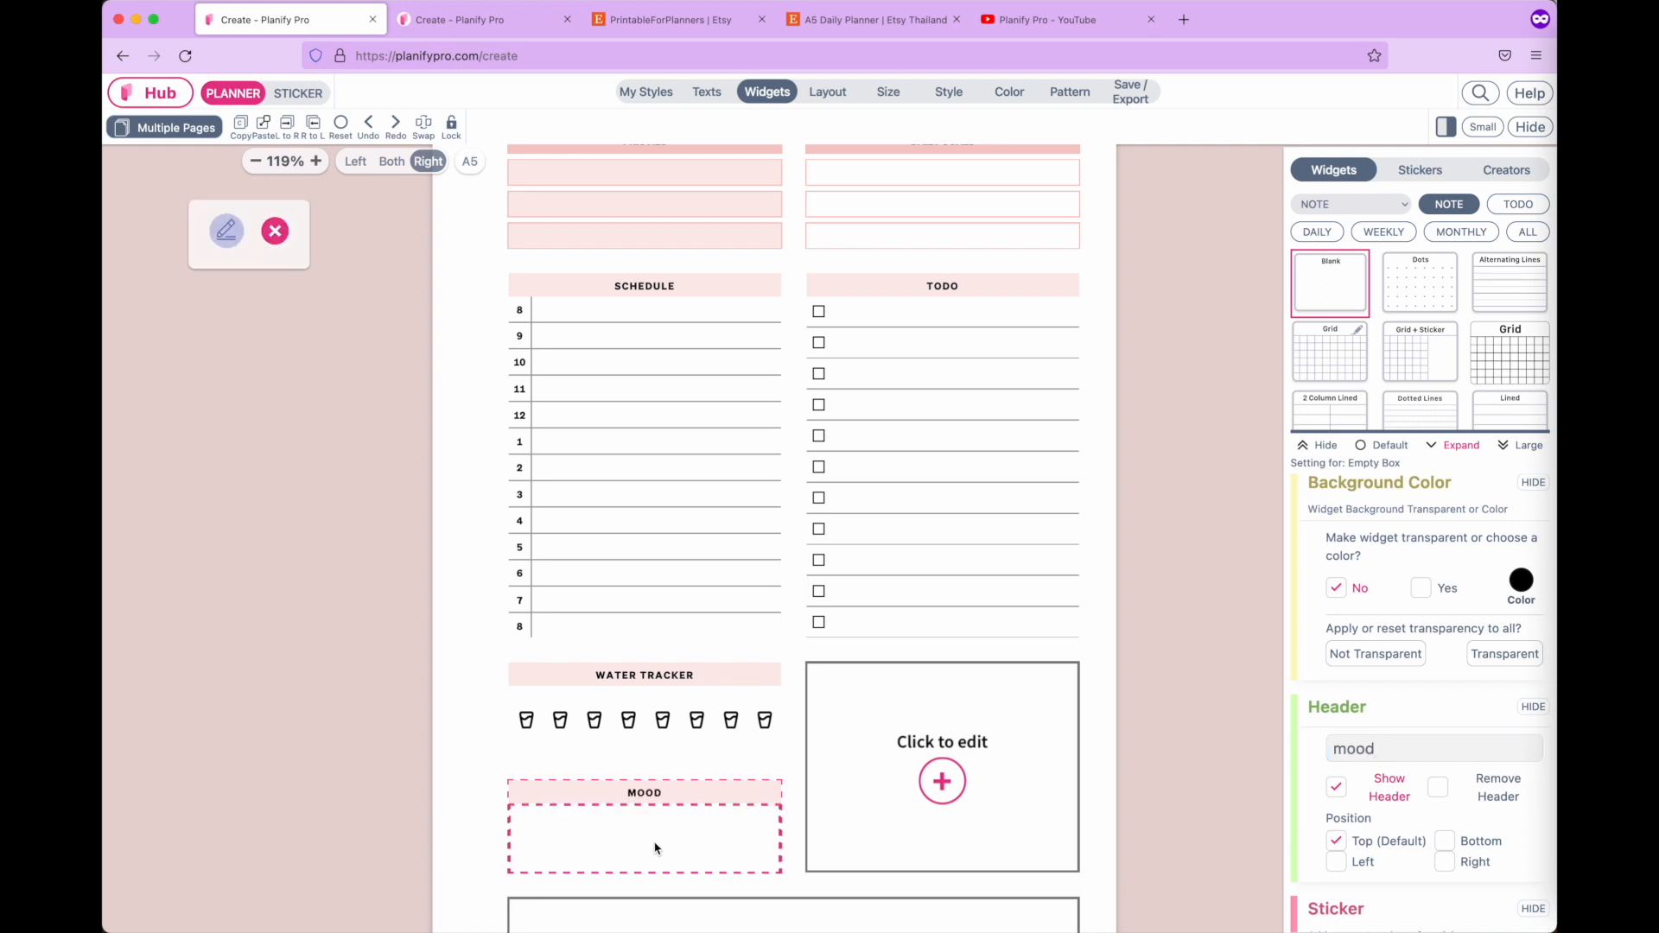
drag(300, 251, 304, 308)
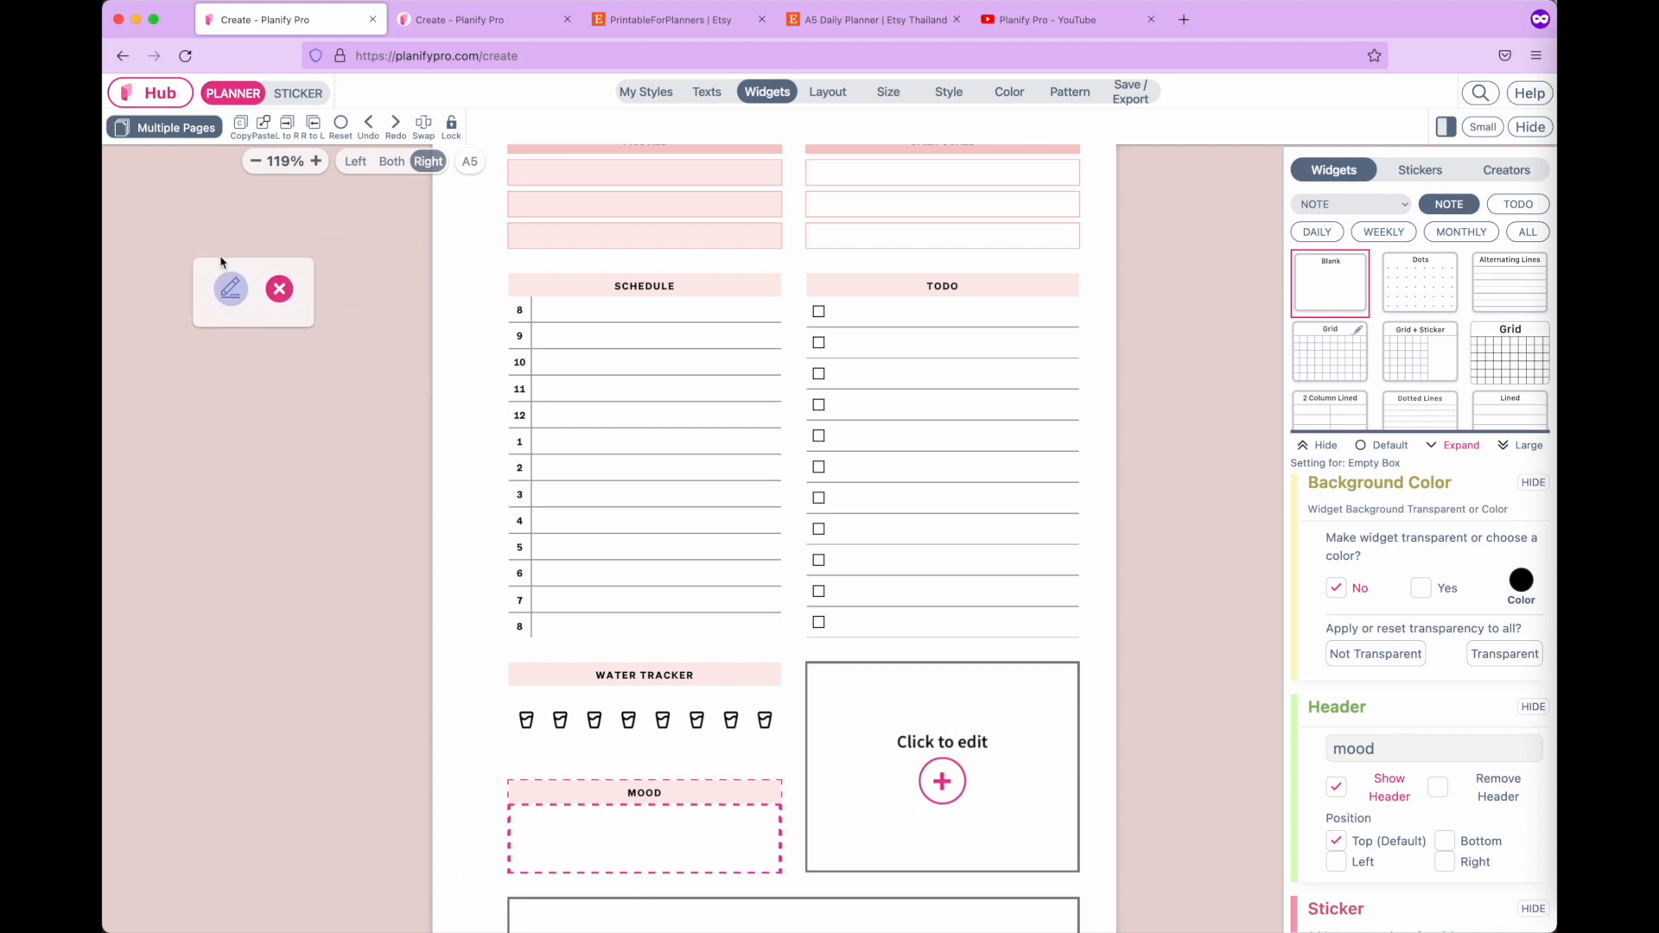
click(231, 298)
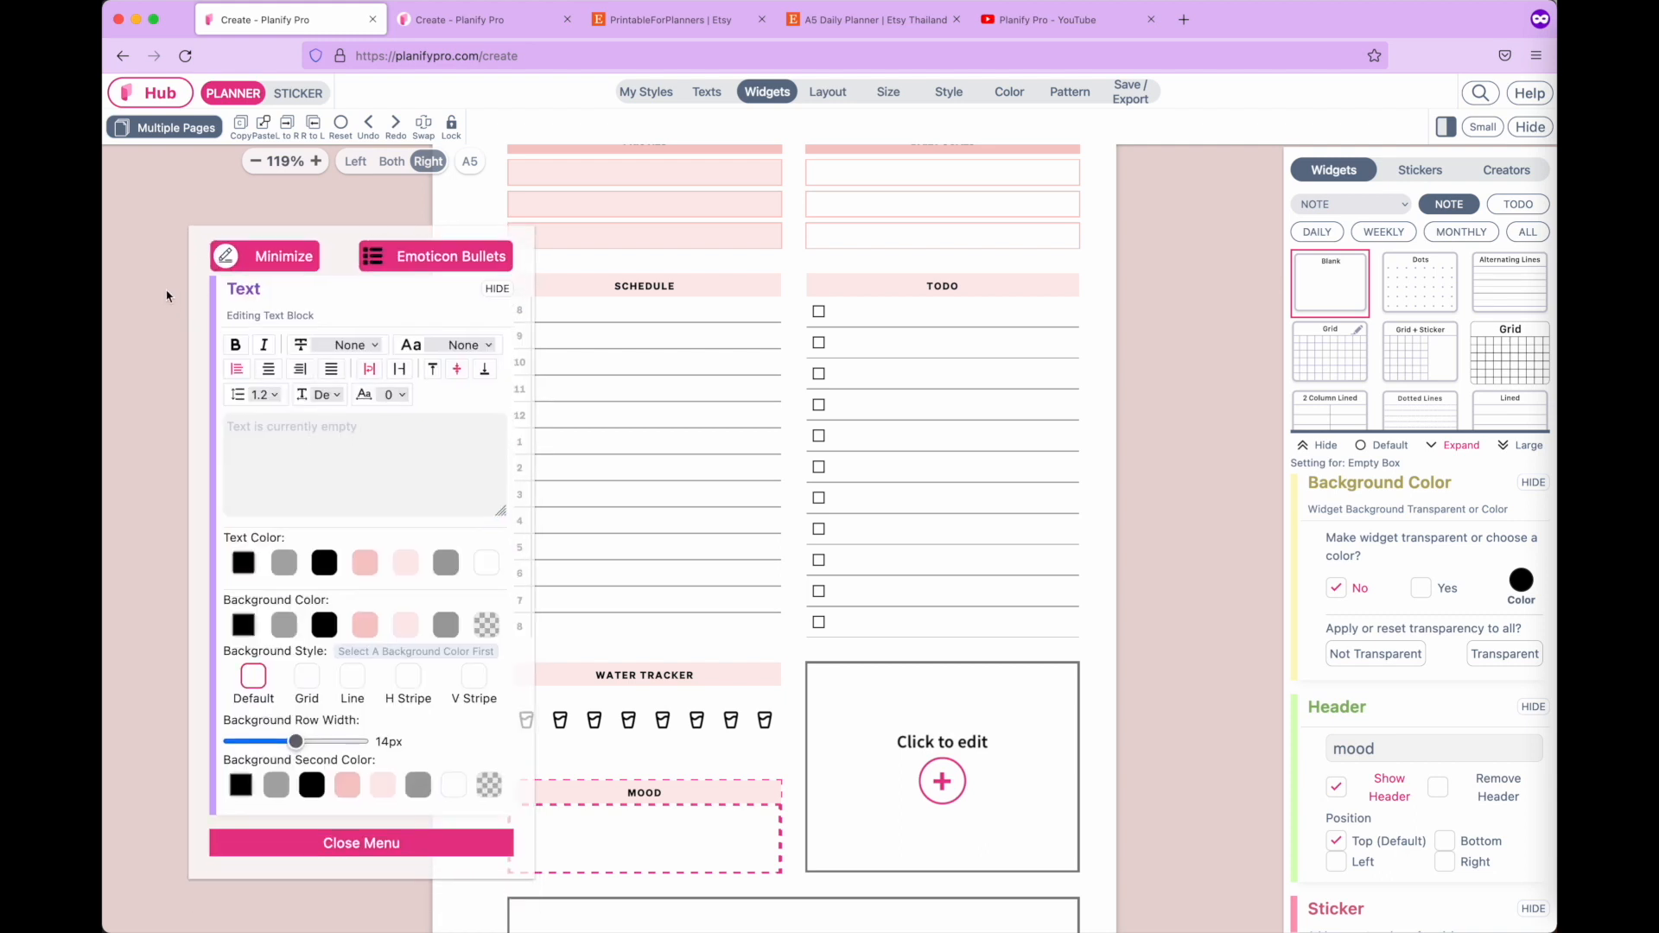
click(474, 259)
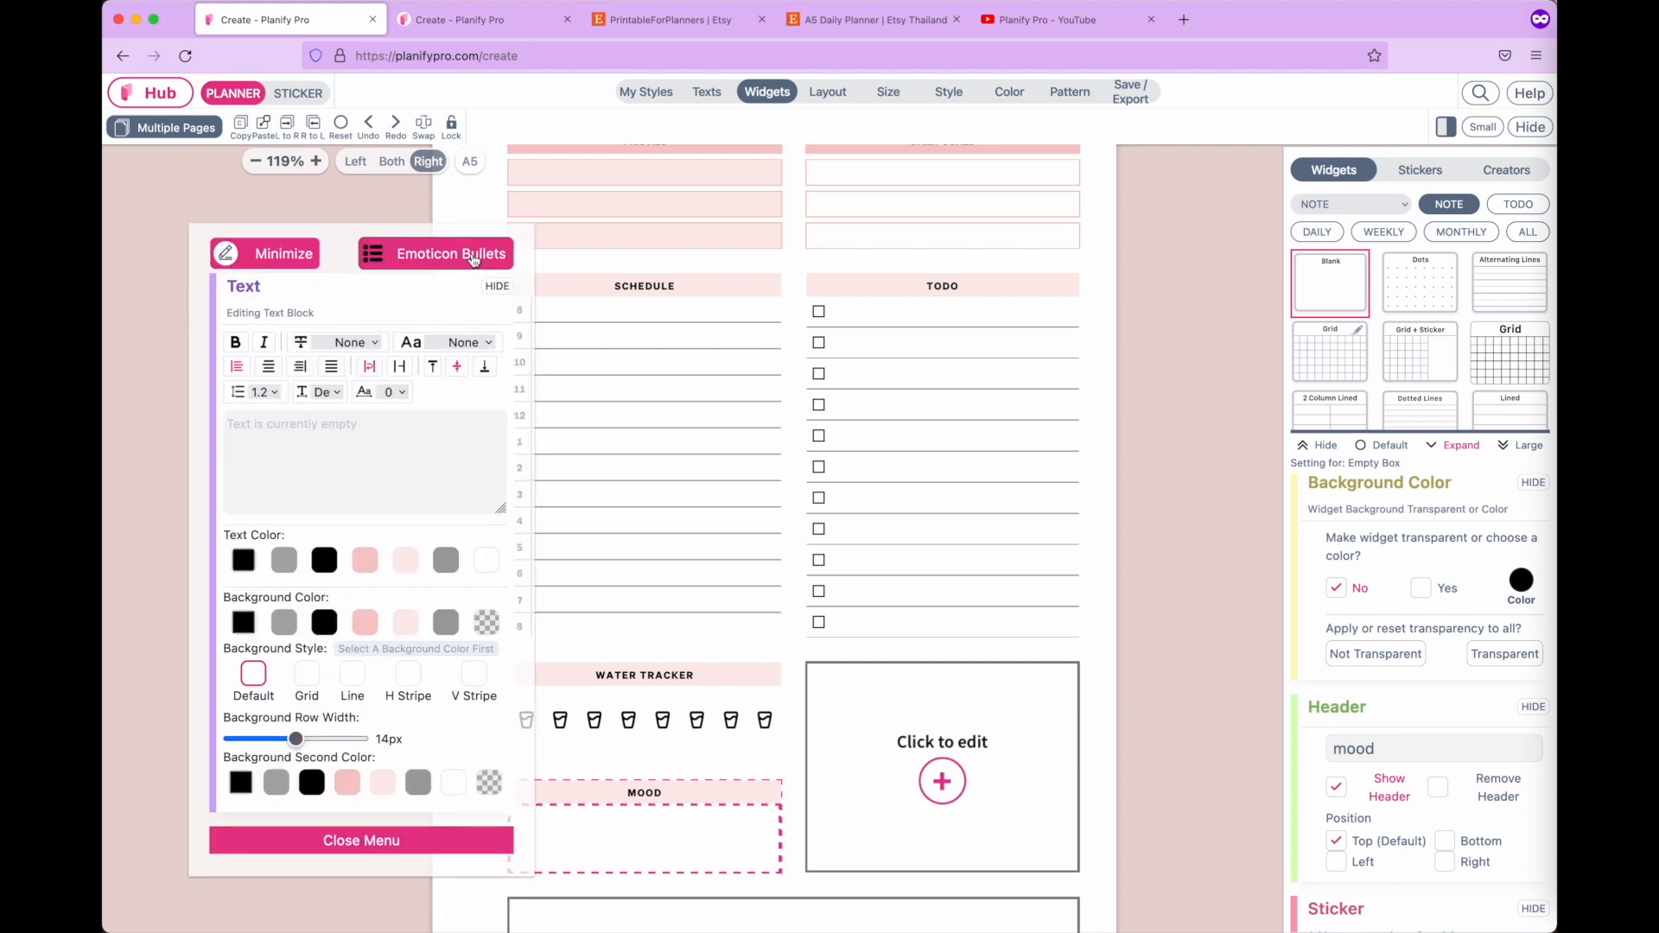
scroll(494, 441, down, 5)
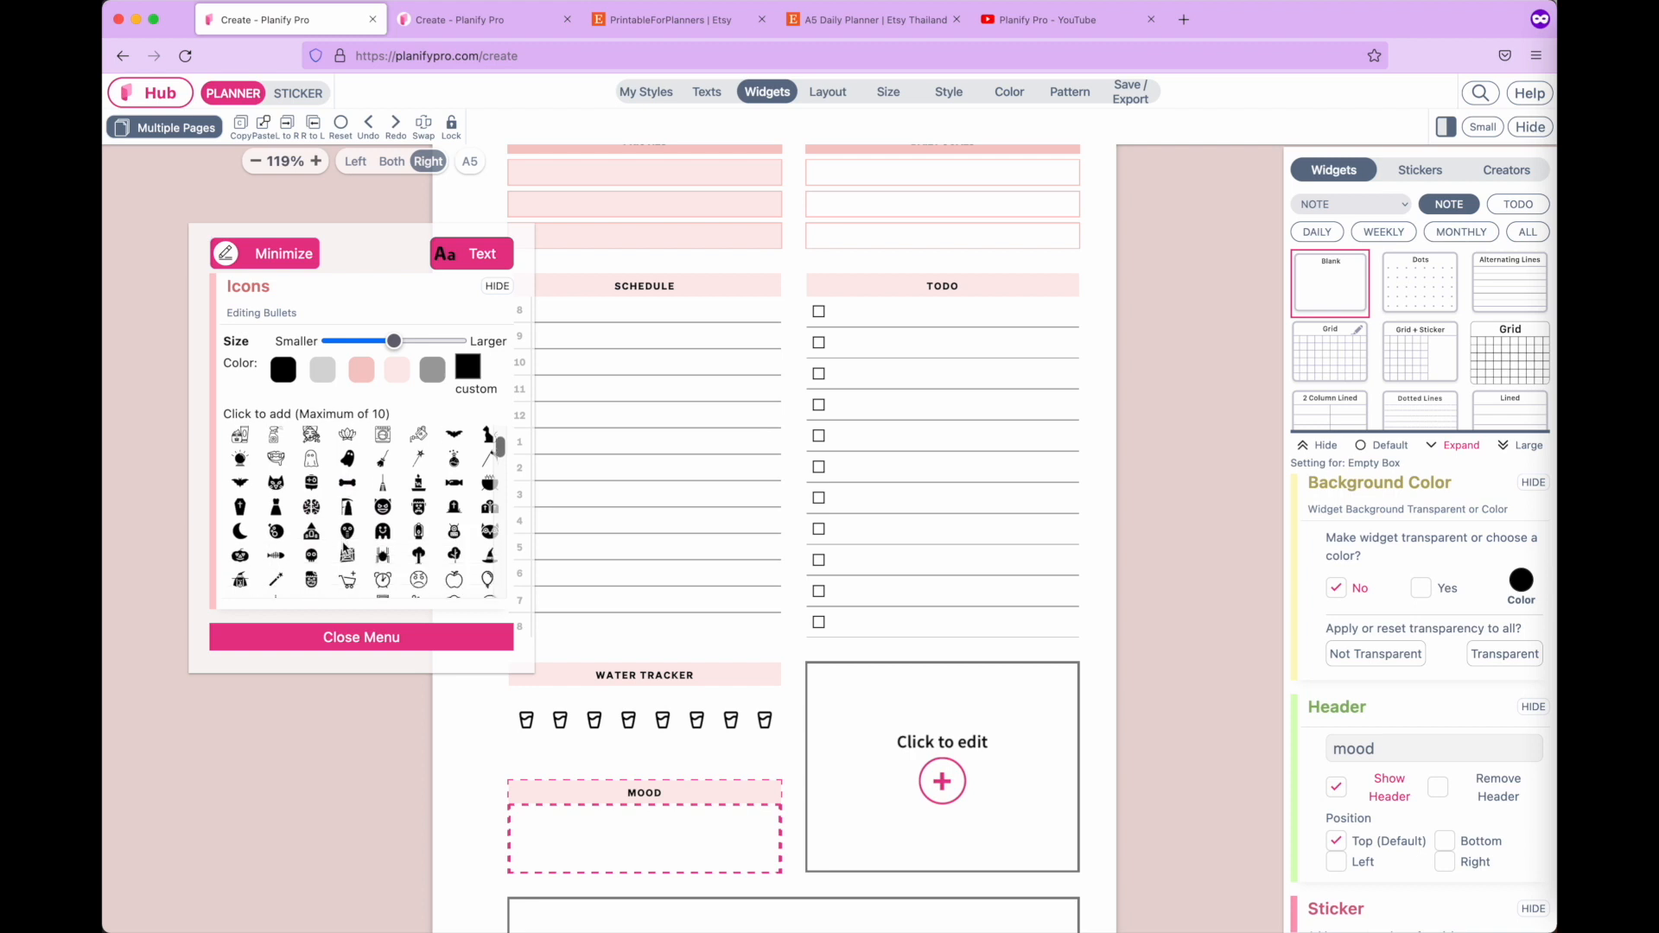
scroll(344, 547, down, 2)
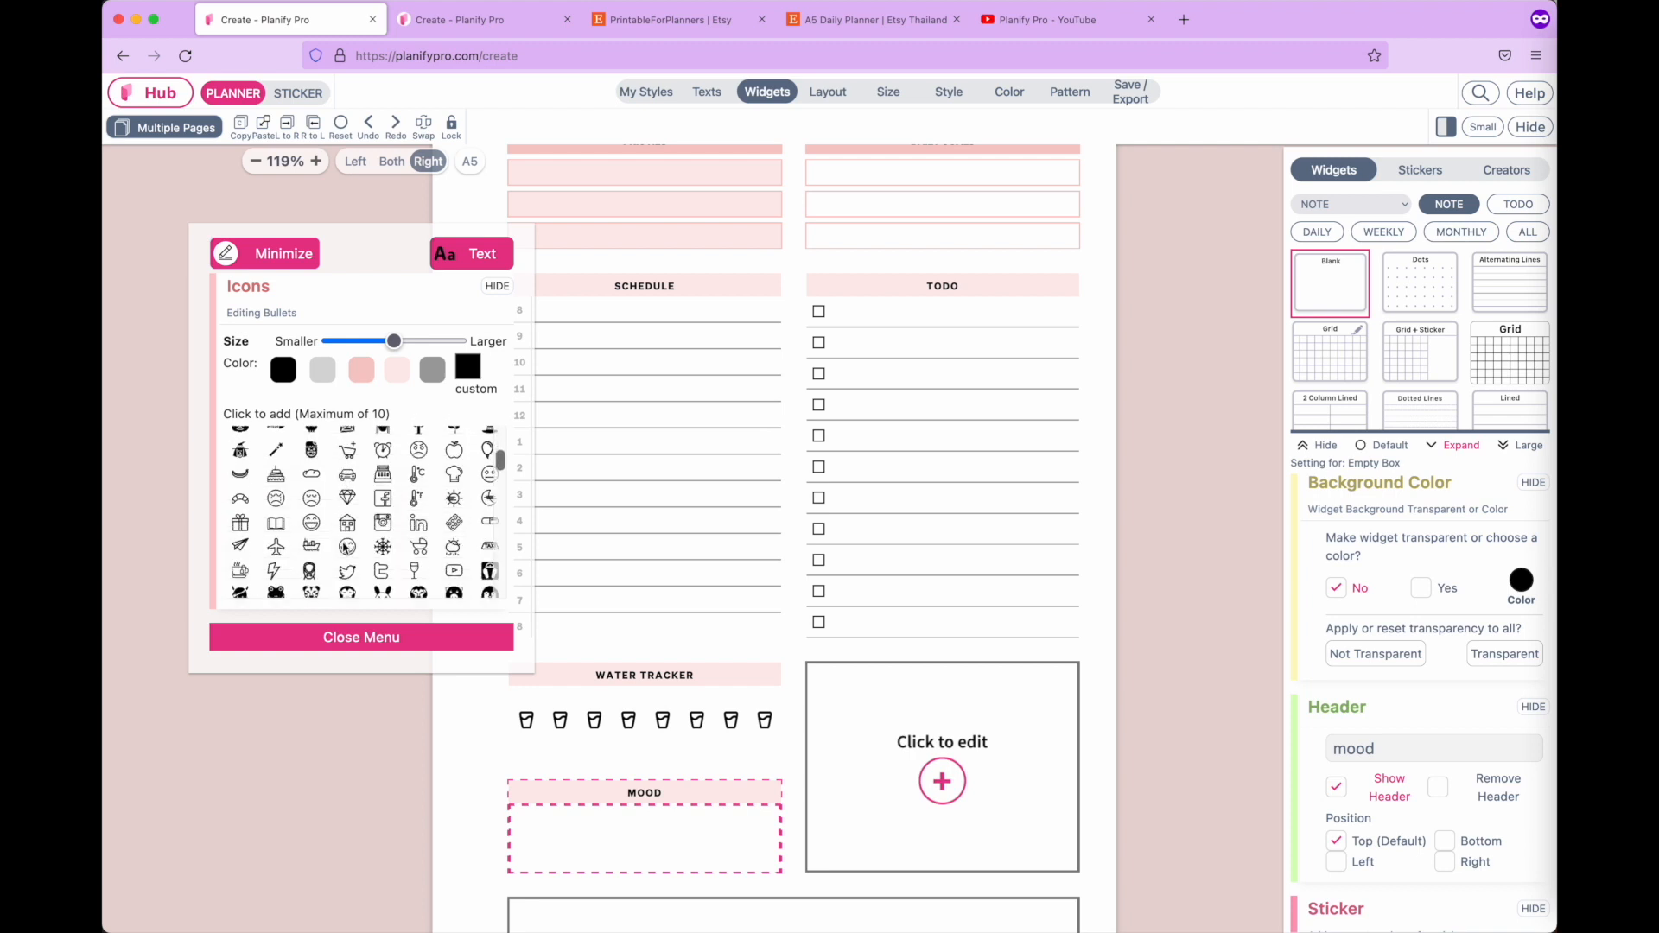
click(312, 511)
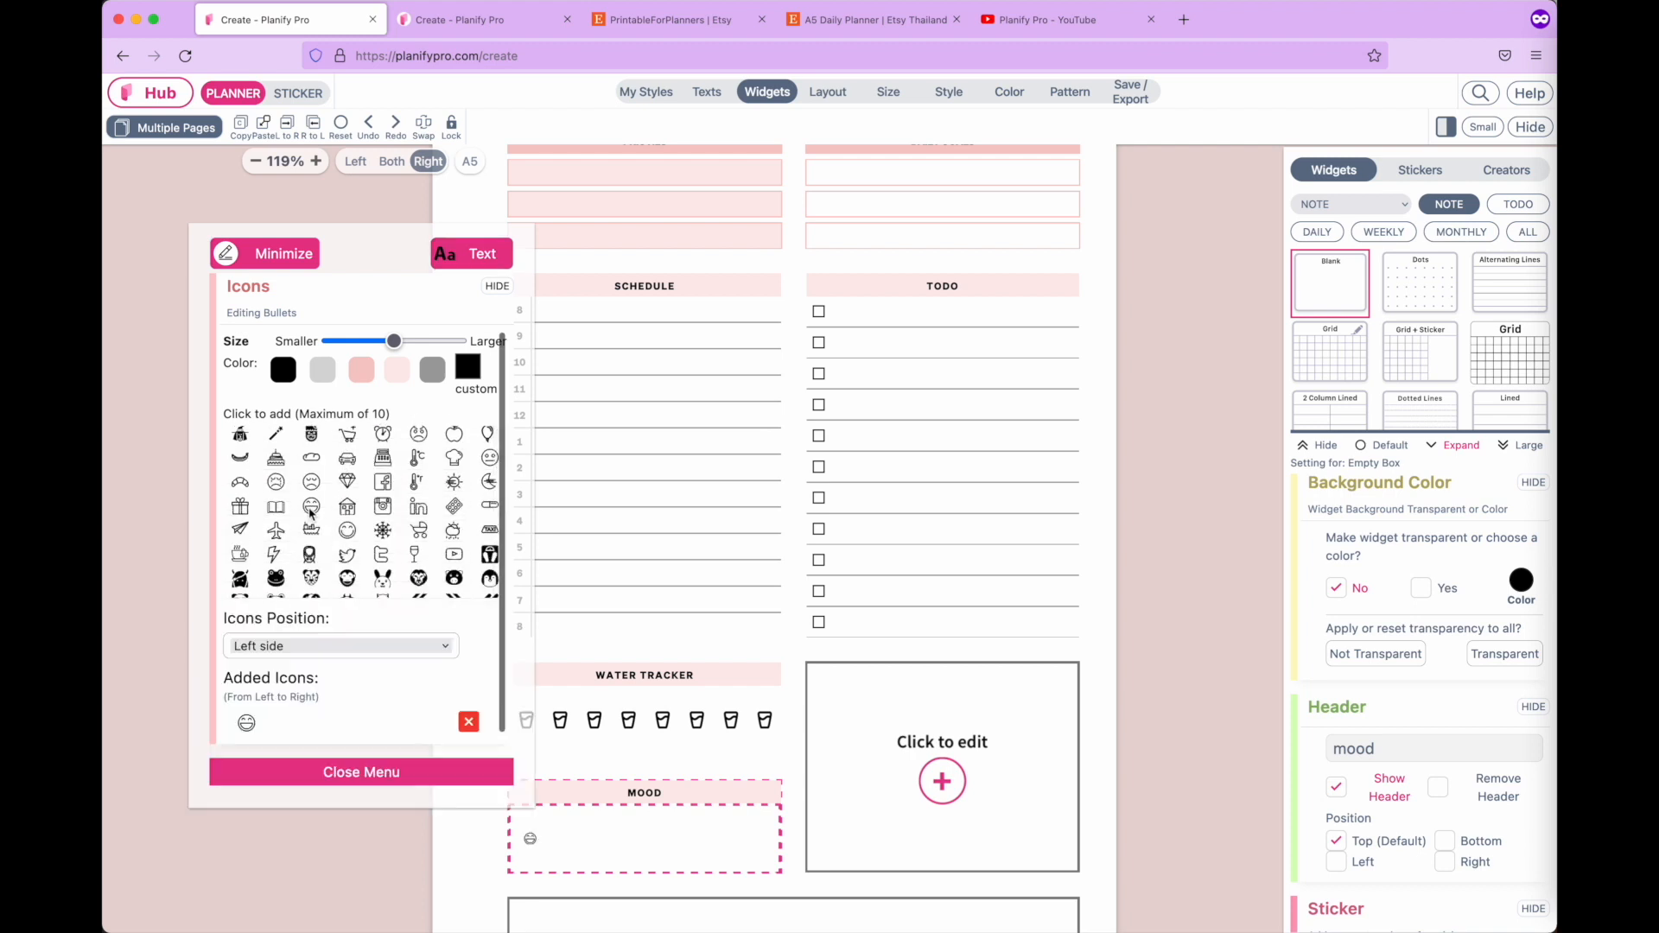
click(349, 531)
scroll(350, 533, up, 2)
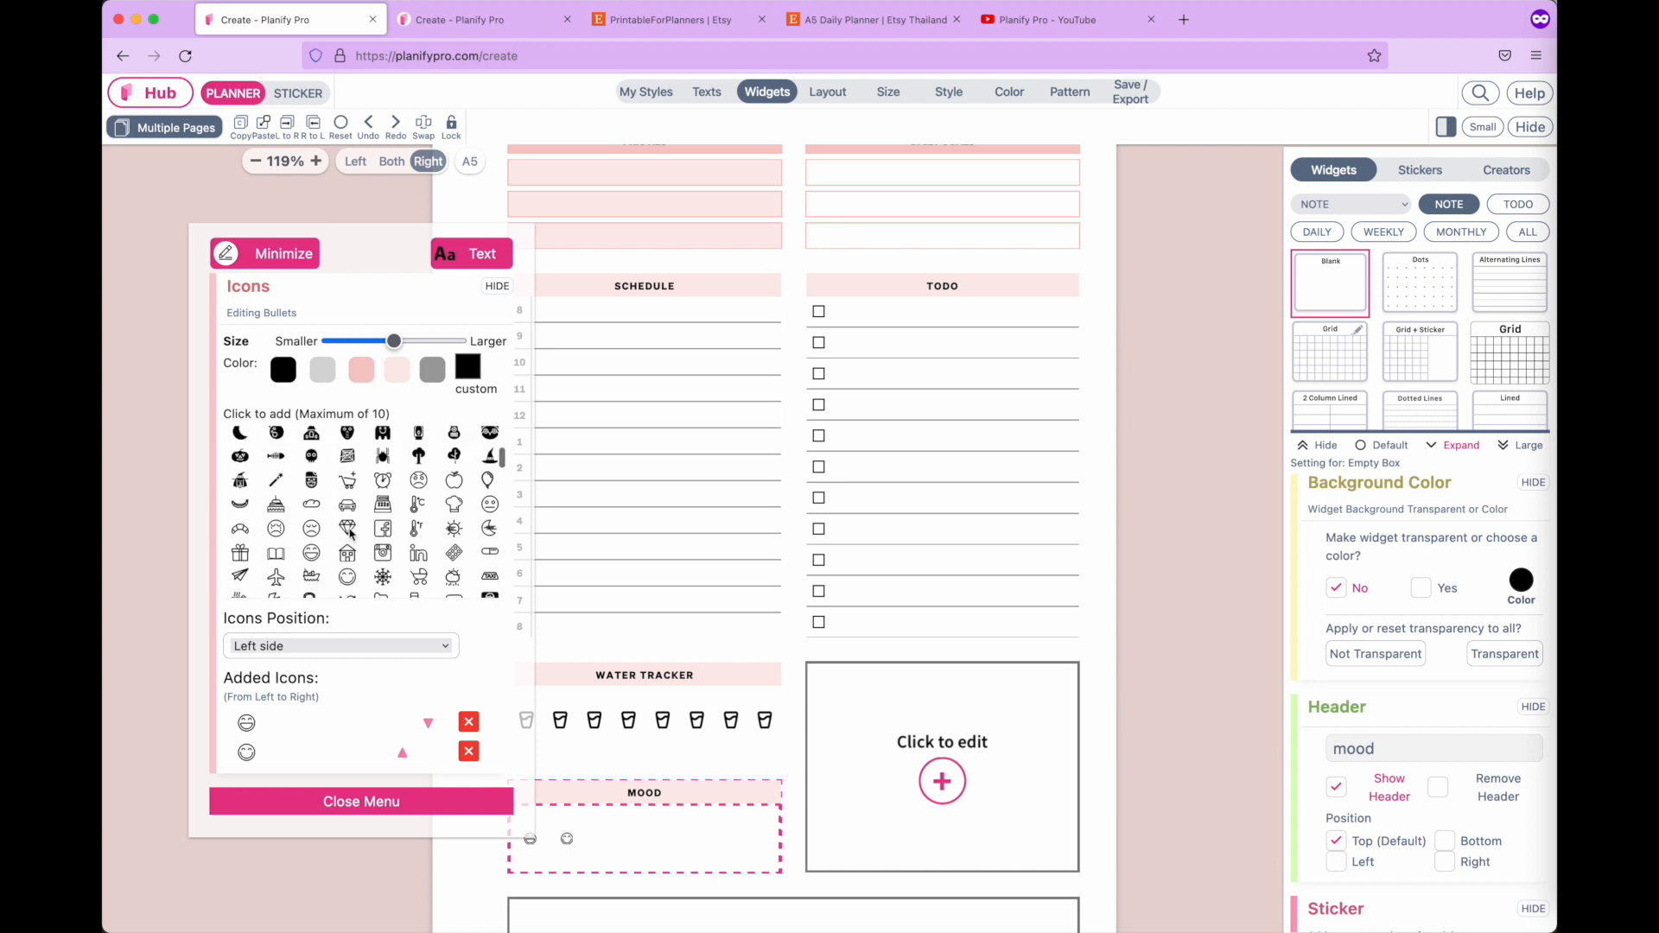
click(490, 505)
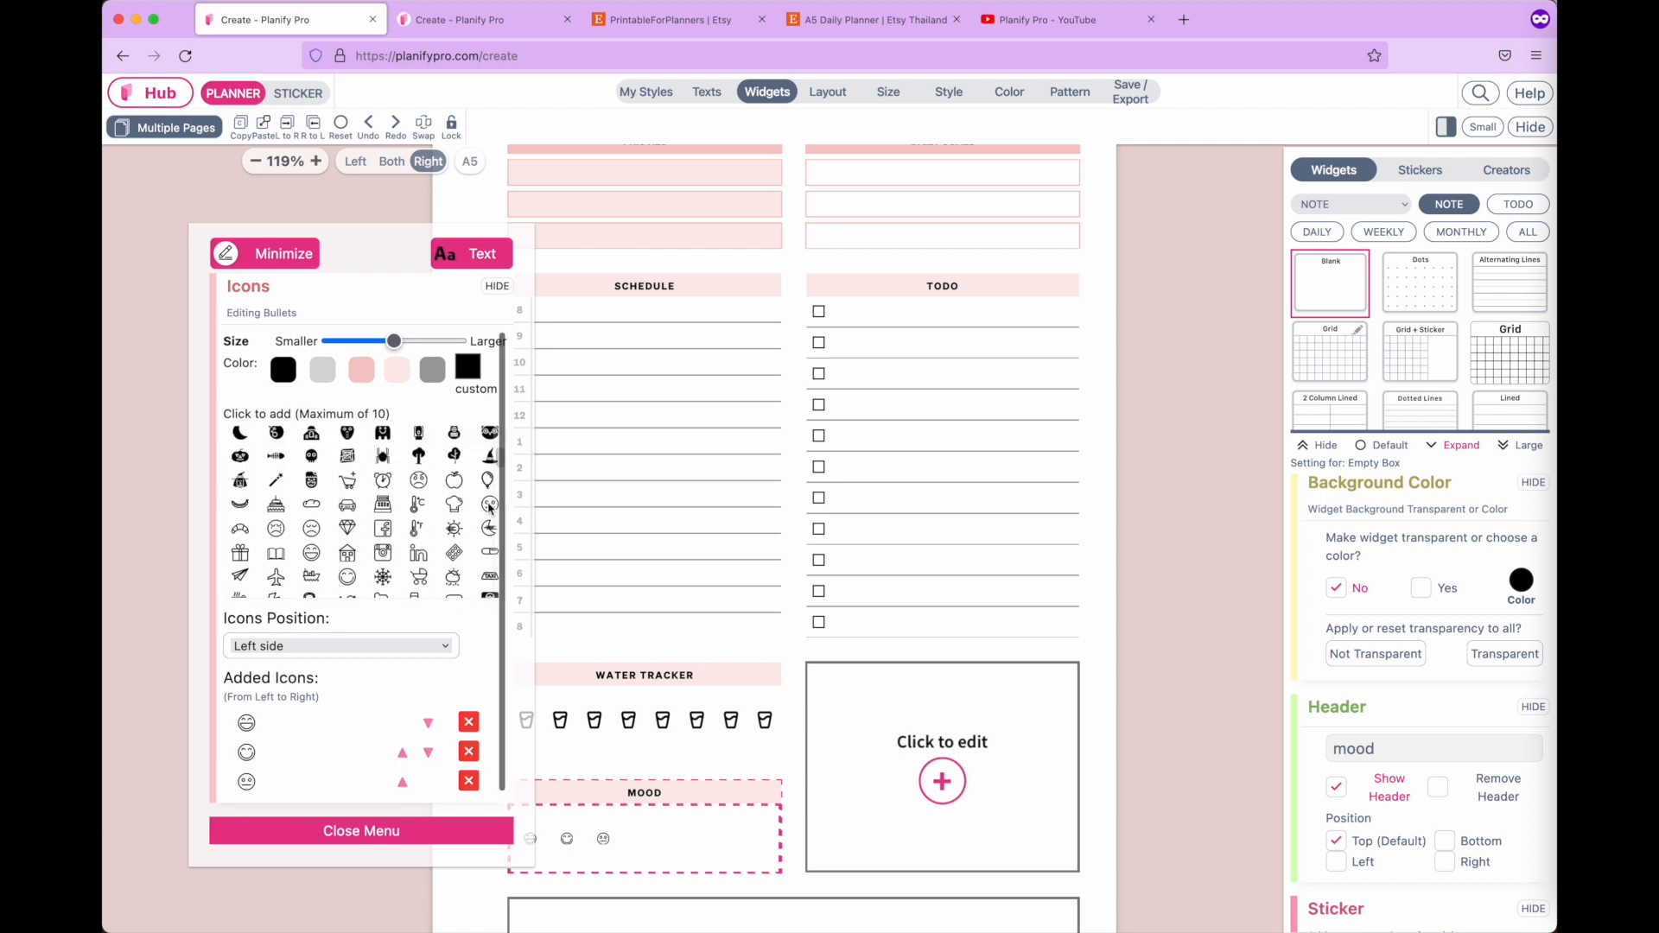
click(312, 530)
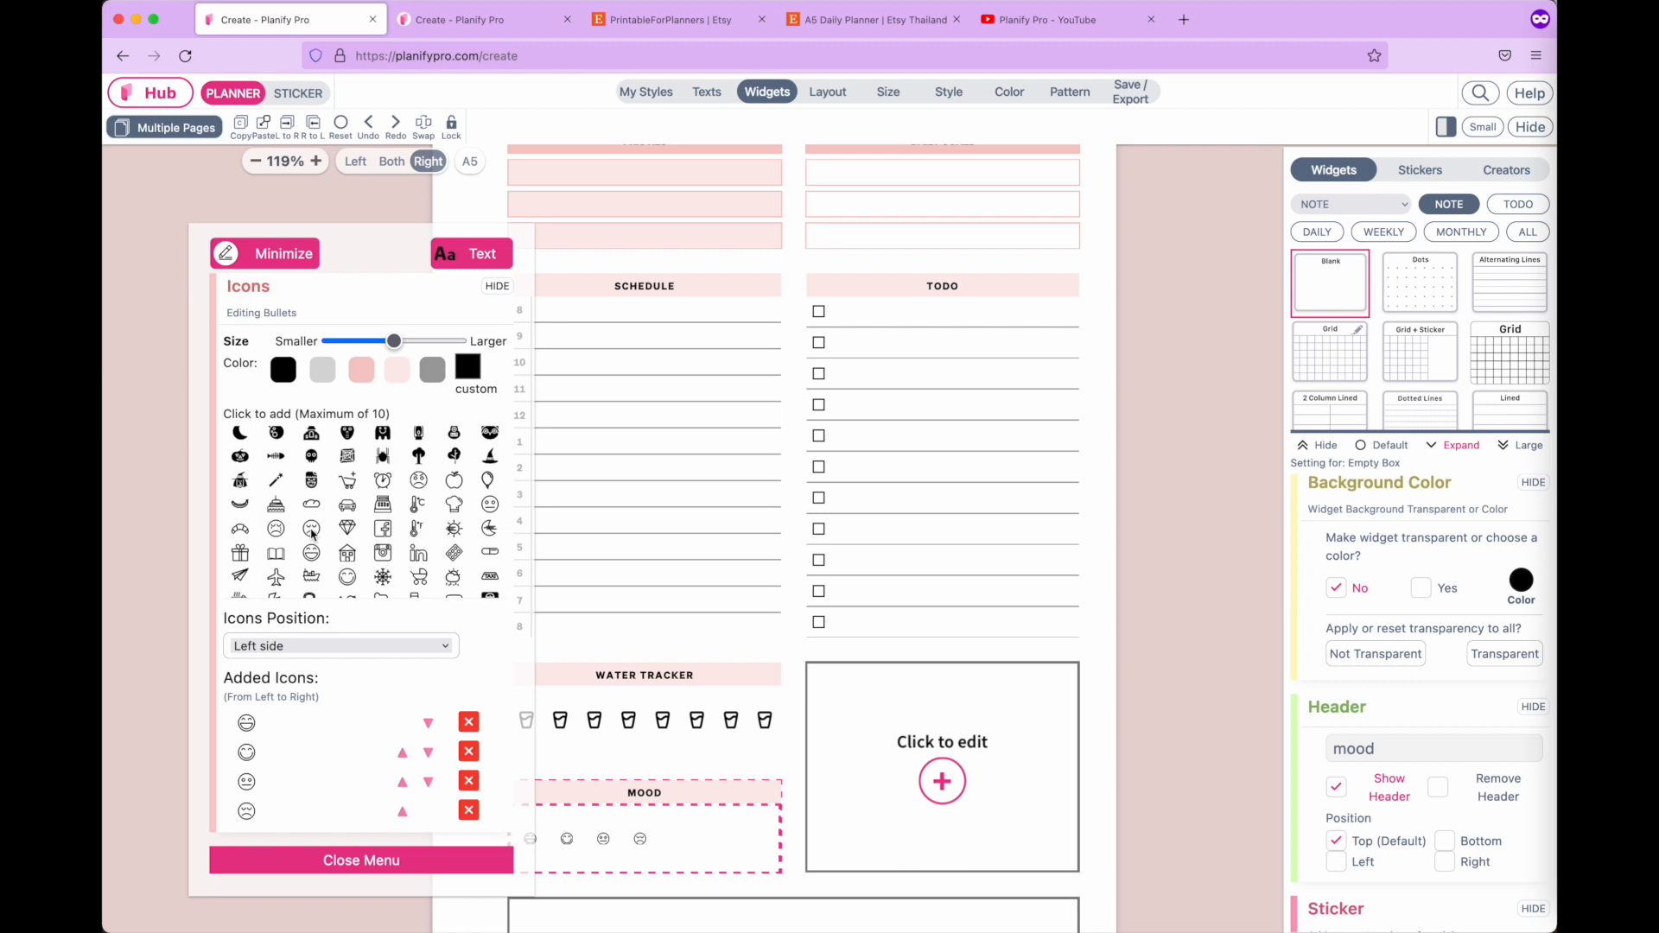
click(278, 533)
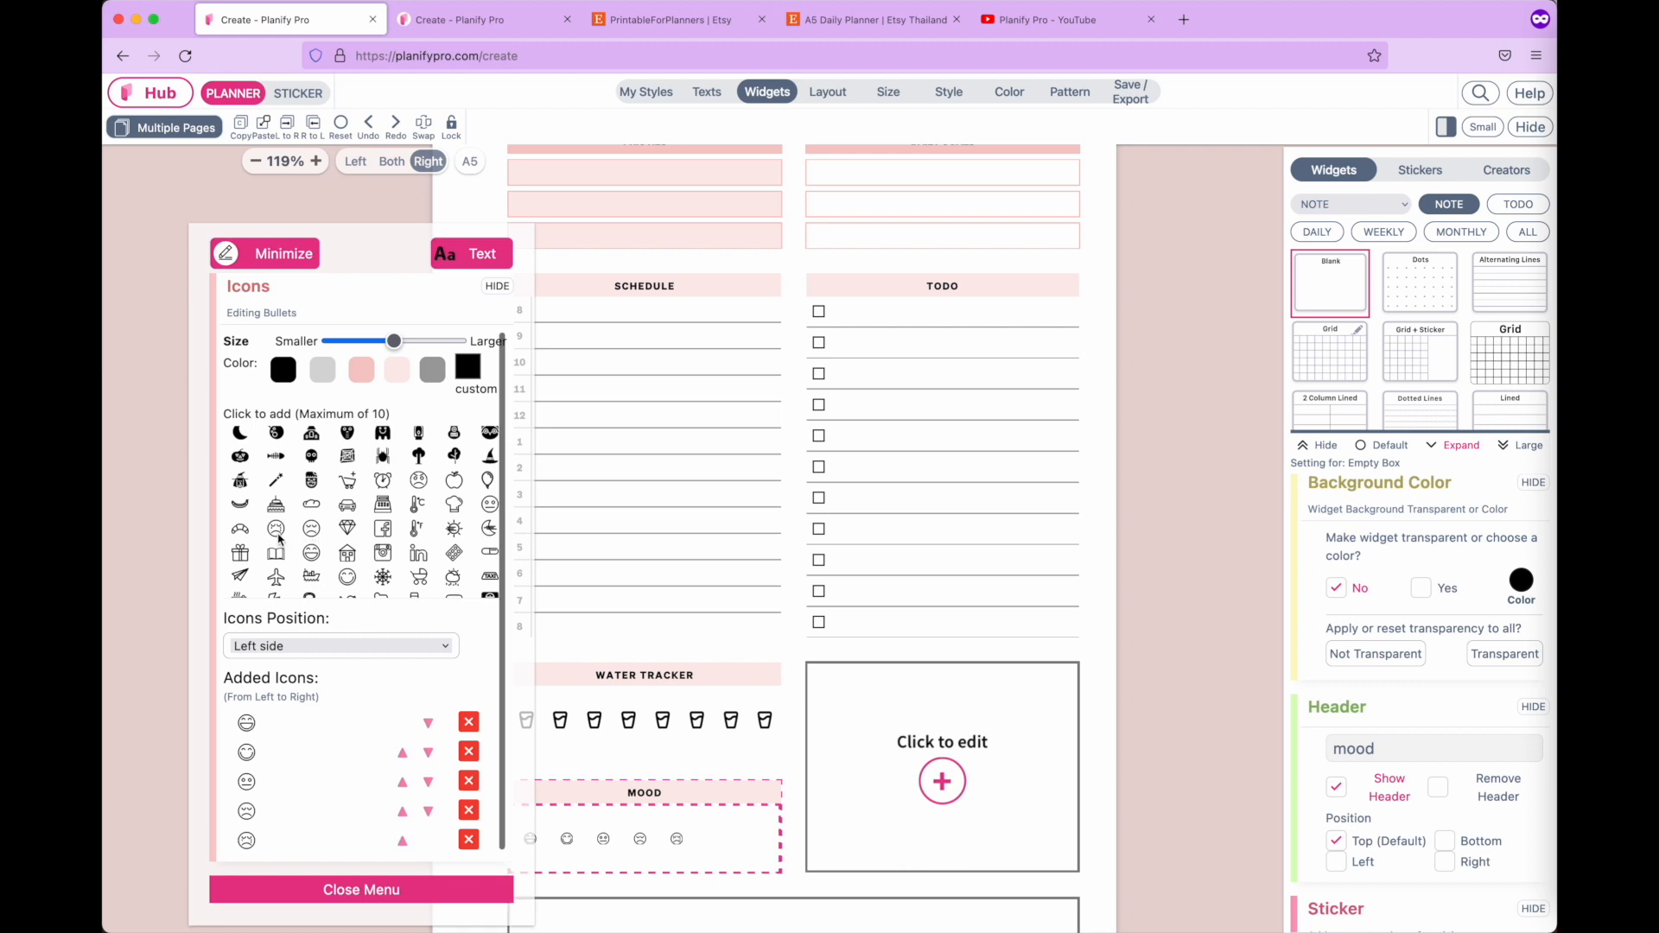
click(421, 481)
Enlarge the mood widget's face icons to the maximum size and set their position to Center Spreaded (hide normal text).
scroll(417, 475, up, 2)
drag(394, 344, 510, 347)
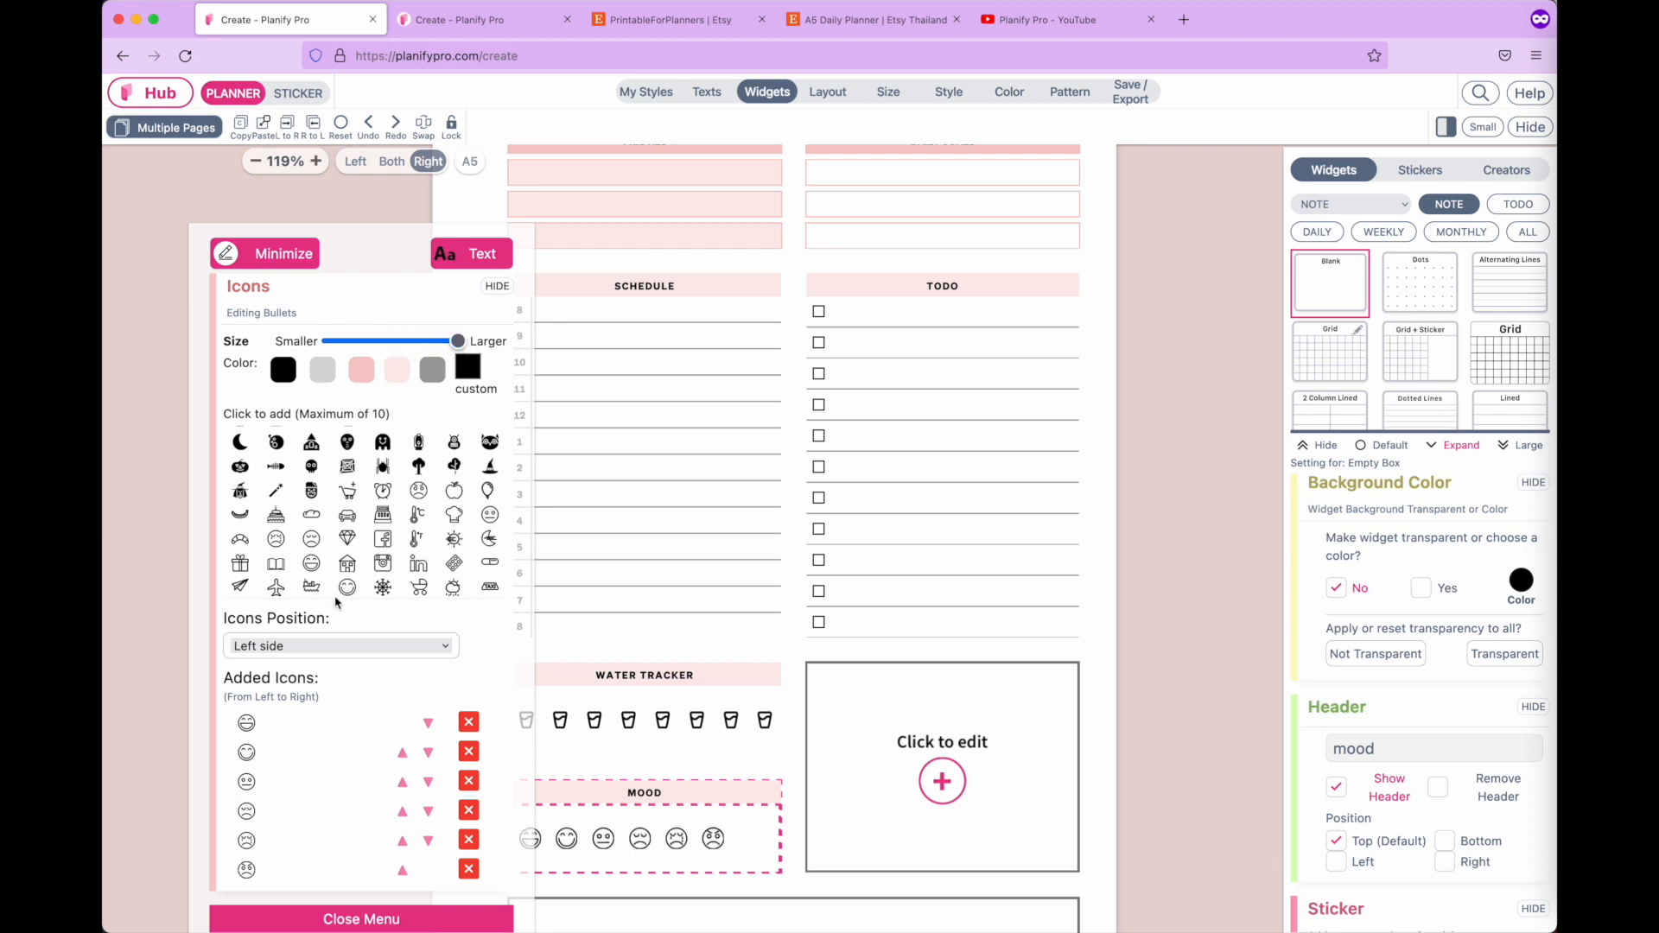
click(334, 647)
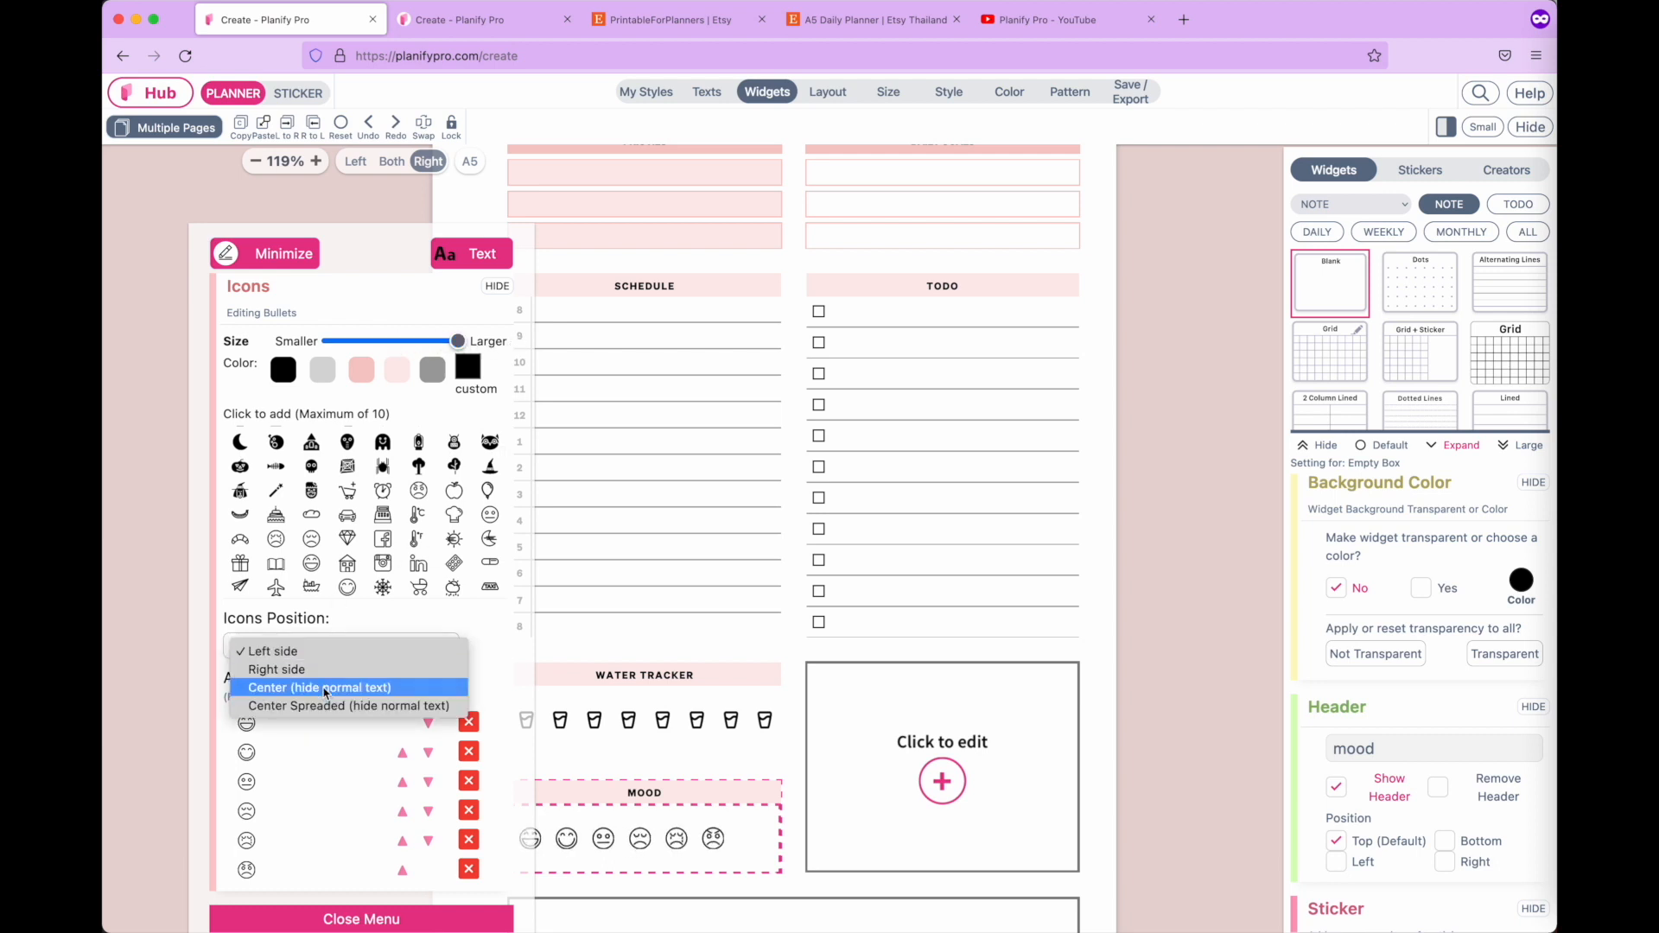
click(326, 689)
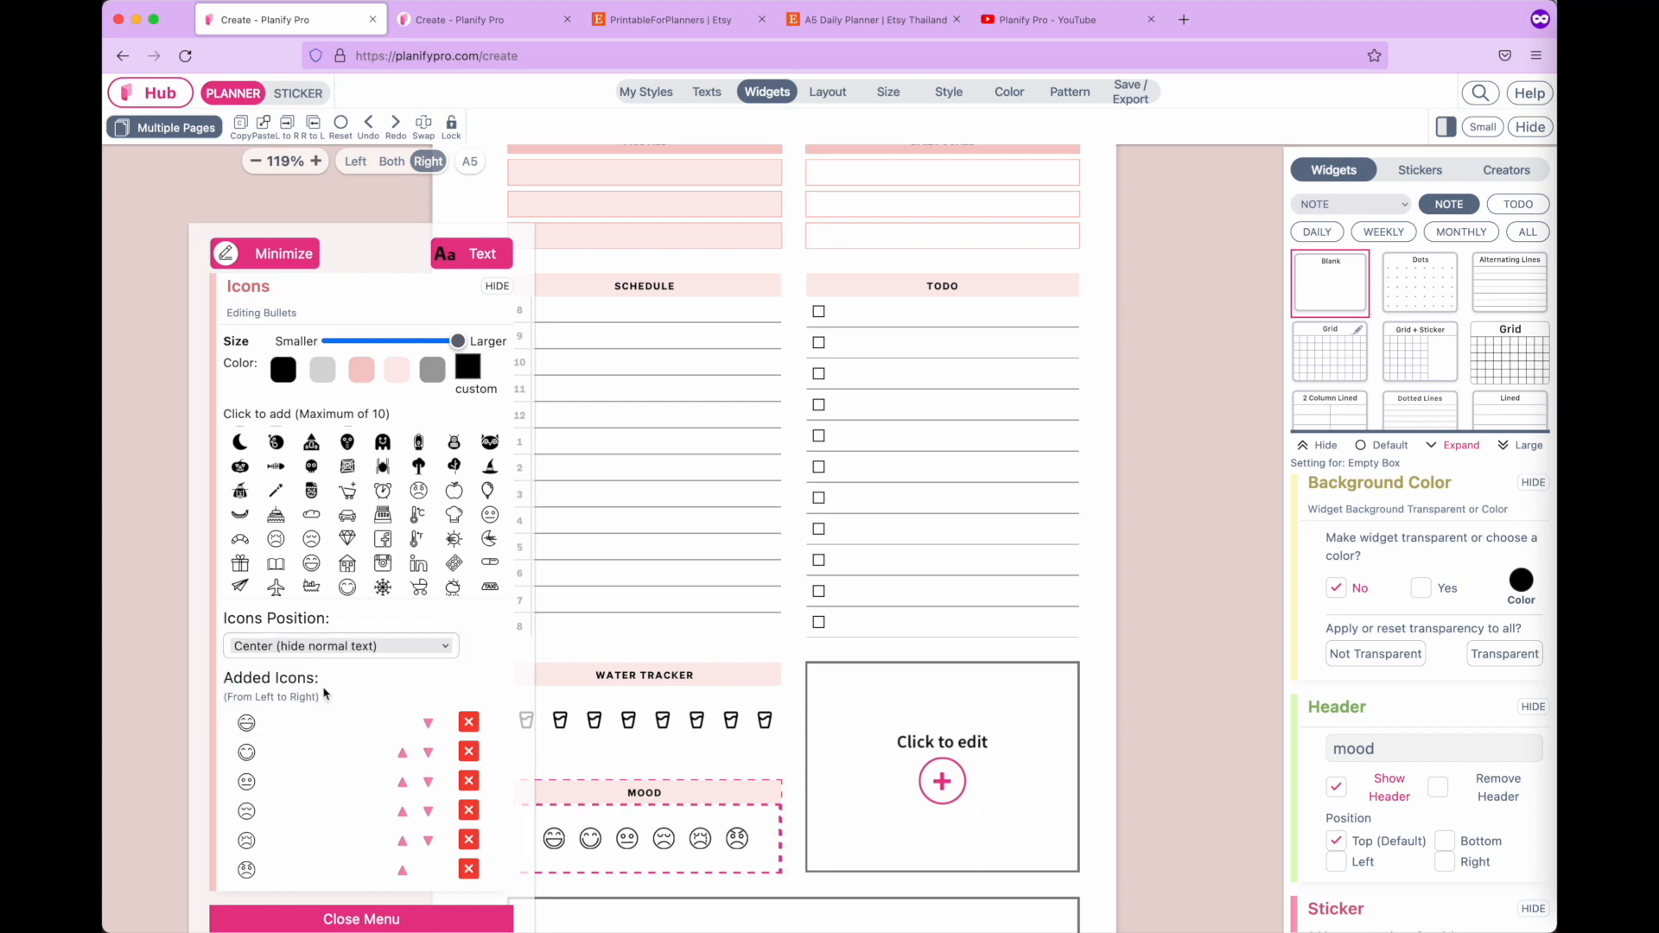
click(400, 655)
click(395, 669)
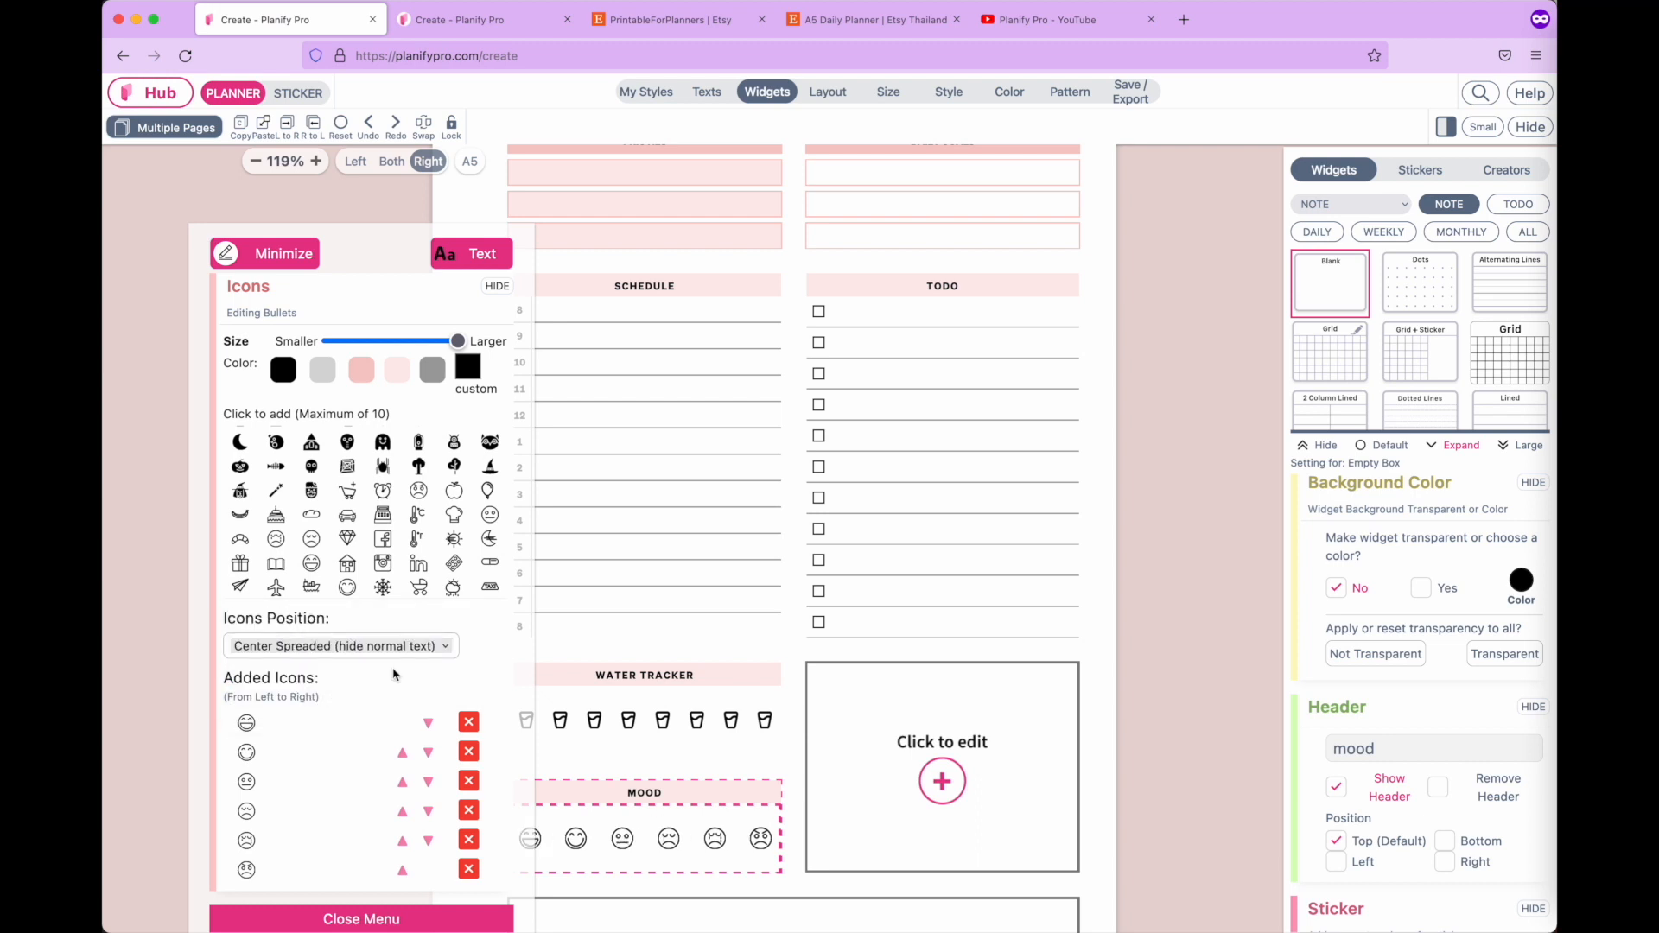
click(423, 919)
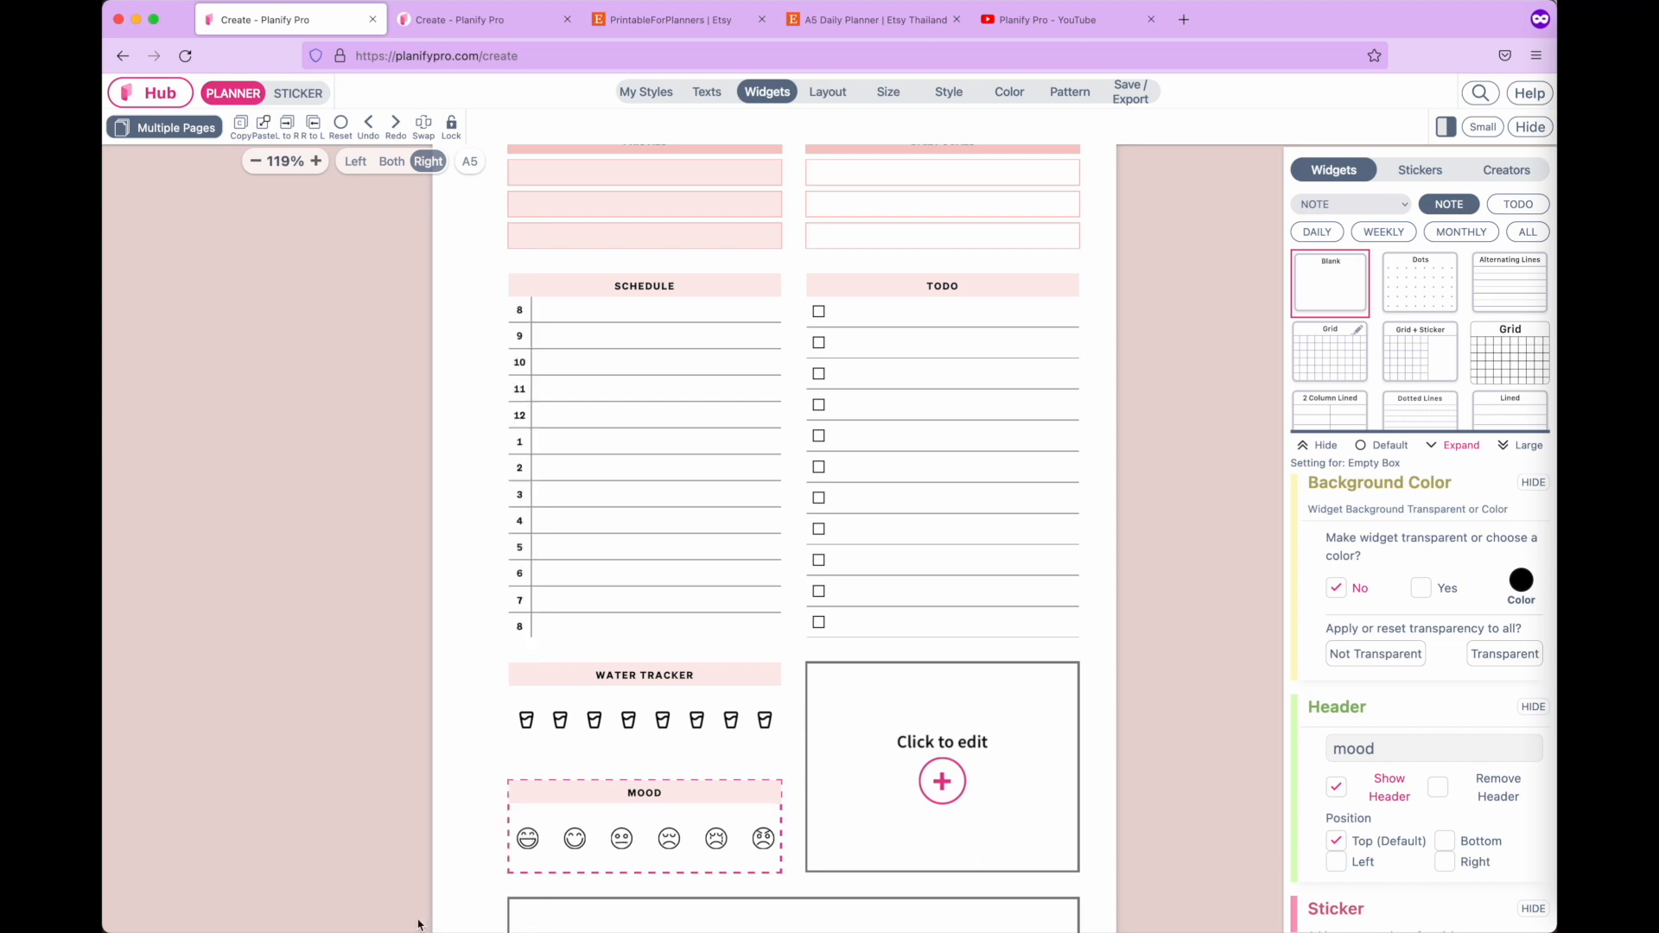
click(328, 769)
Review the lower part of the planner page, then switch to Sketch to check the meals and notes sections in the reference image.
scroll(585, 820, down, 2)
scroll(586, 819, right, 2)
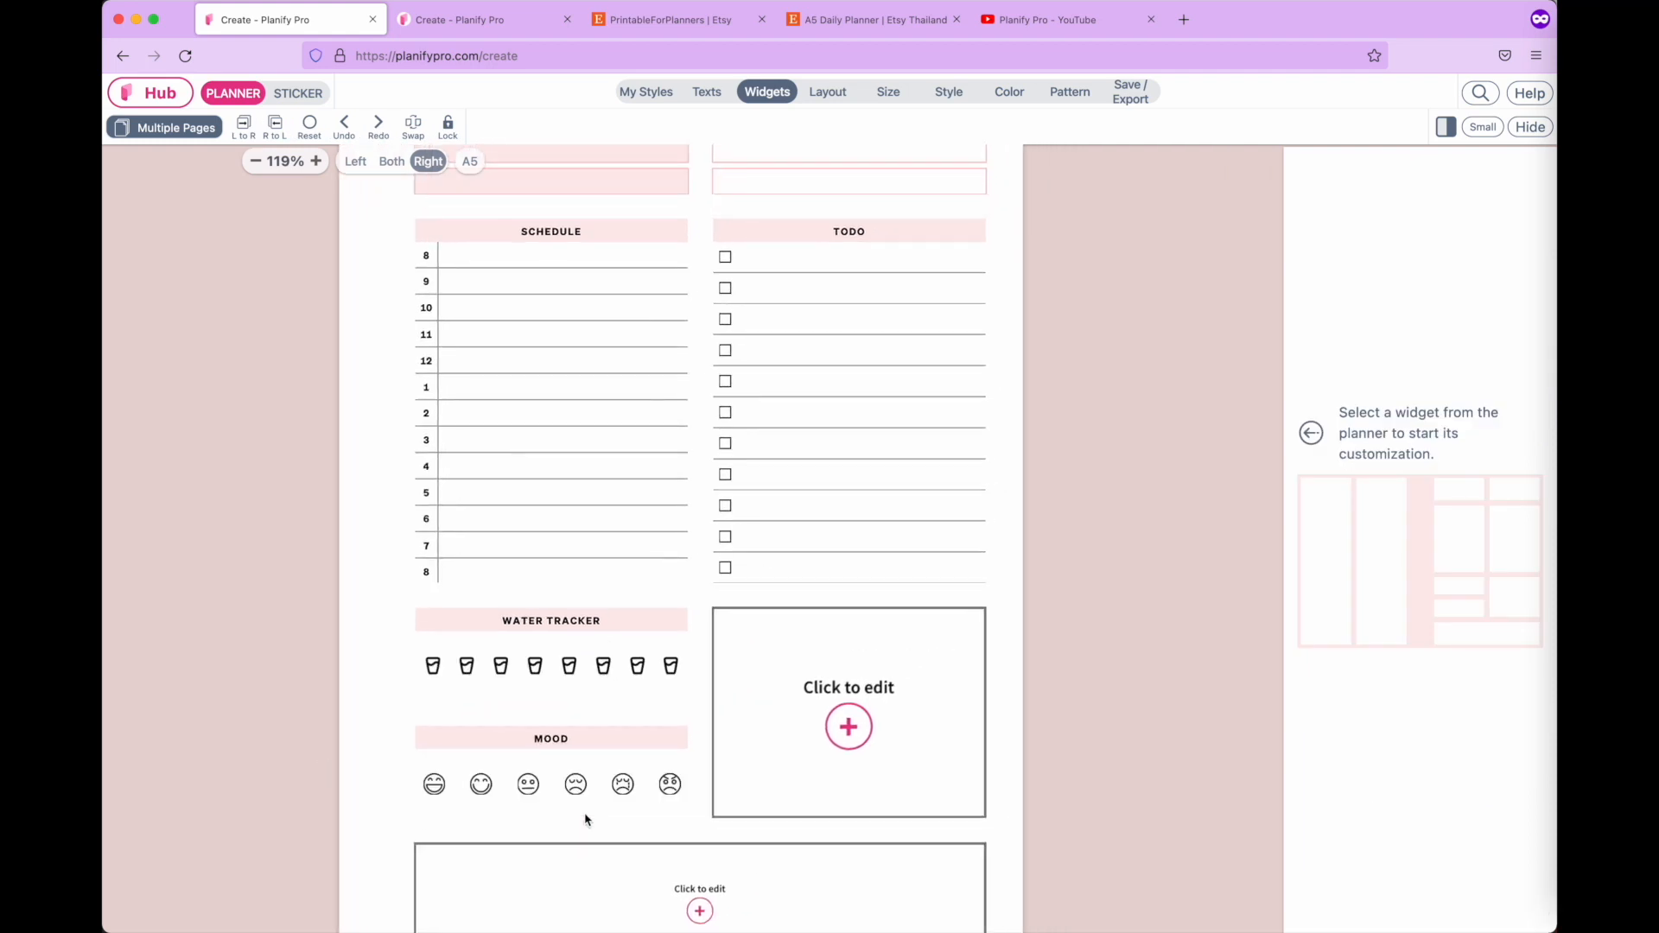
scroll(585, 819, up, 2)
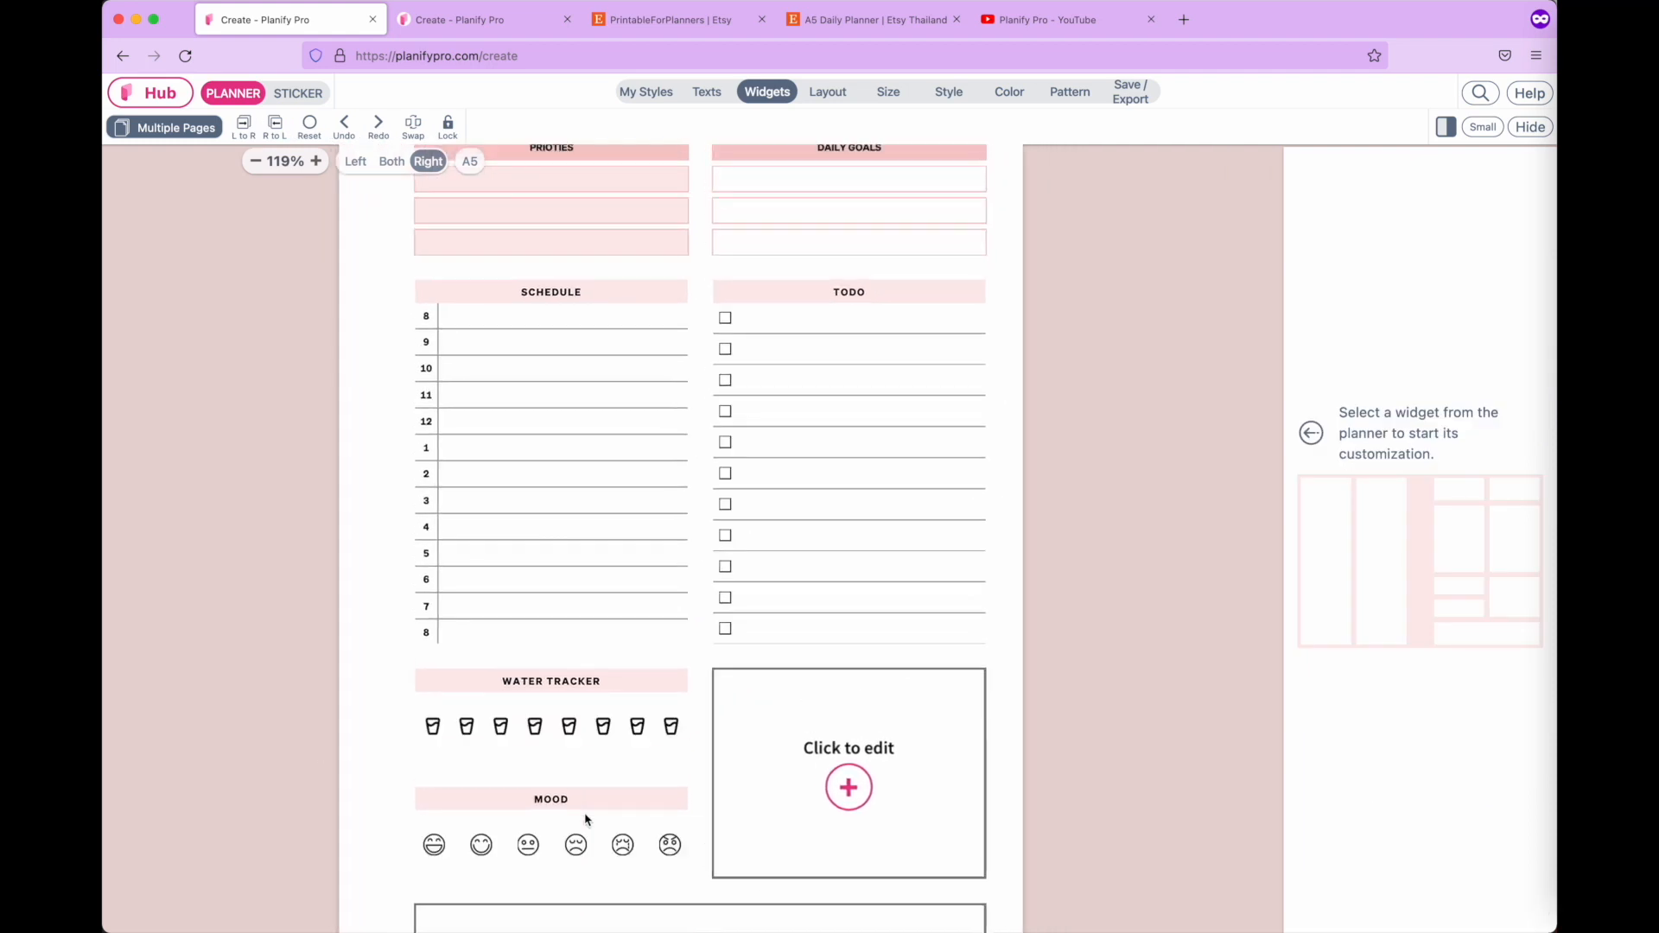
scroll(585, 819, down, 3)
scroll(585, 819, up, 1)
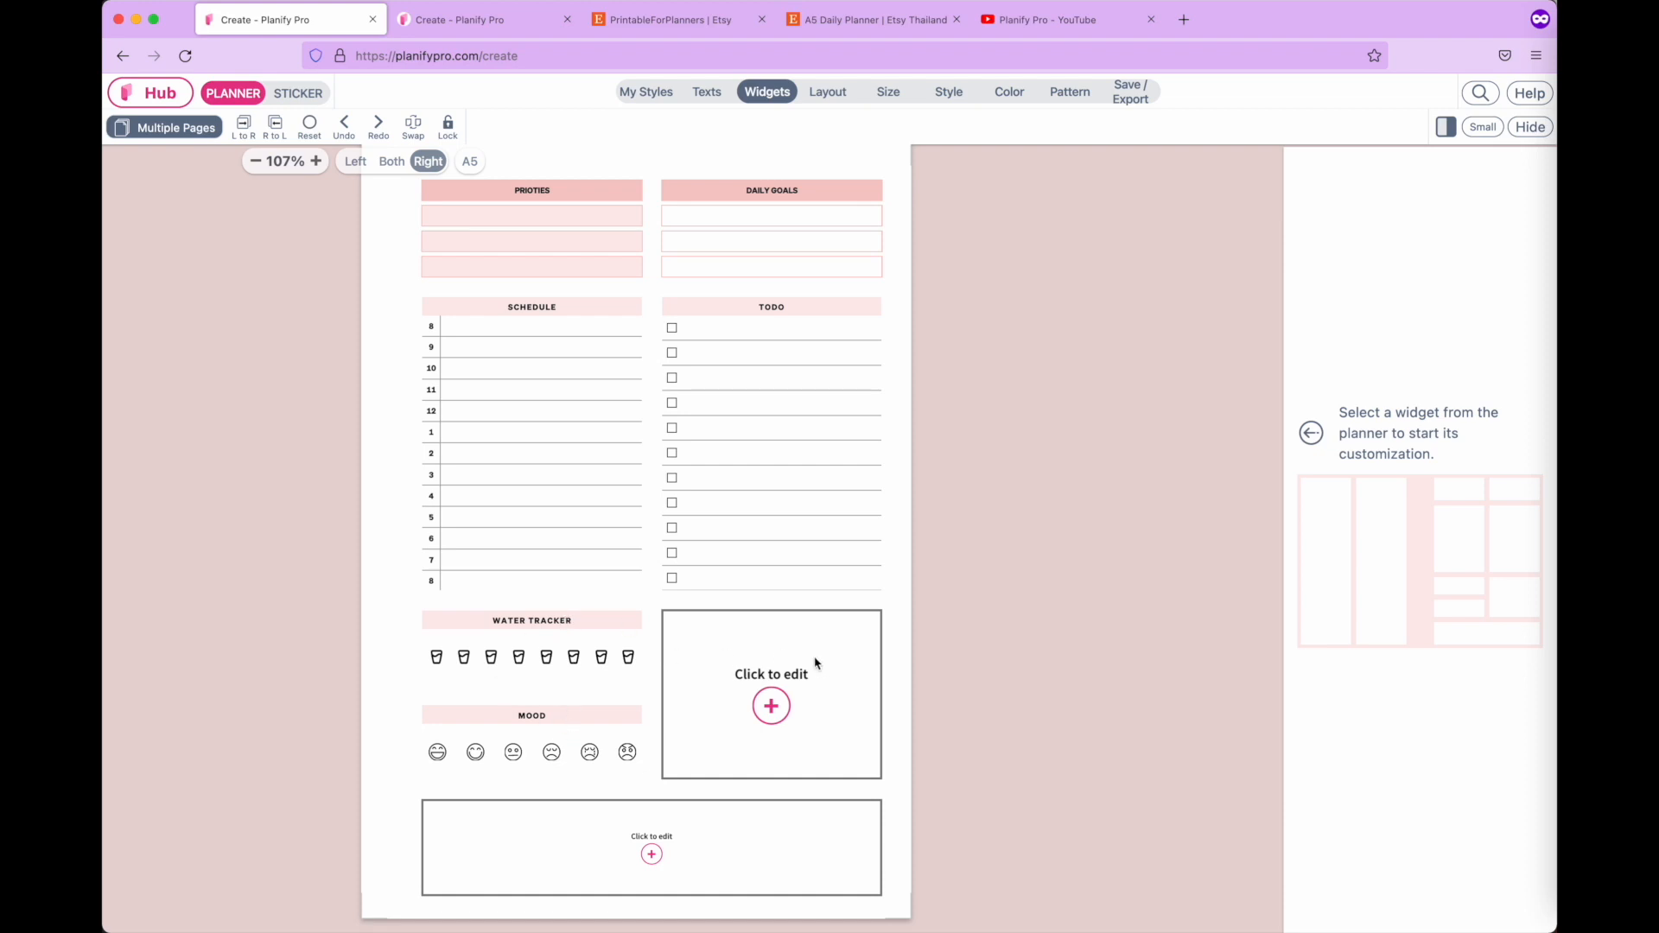
key(ctrl+Up)
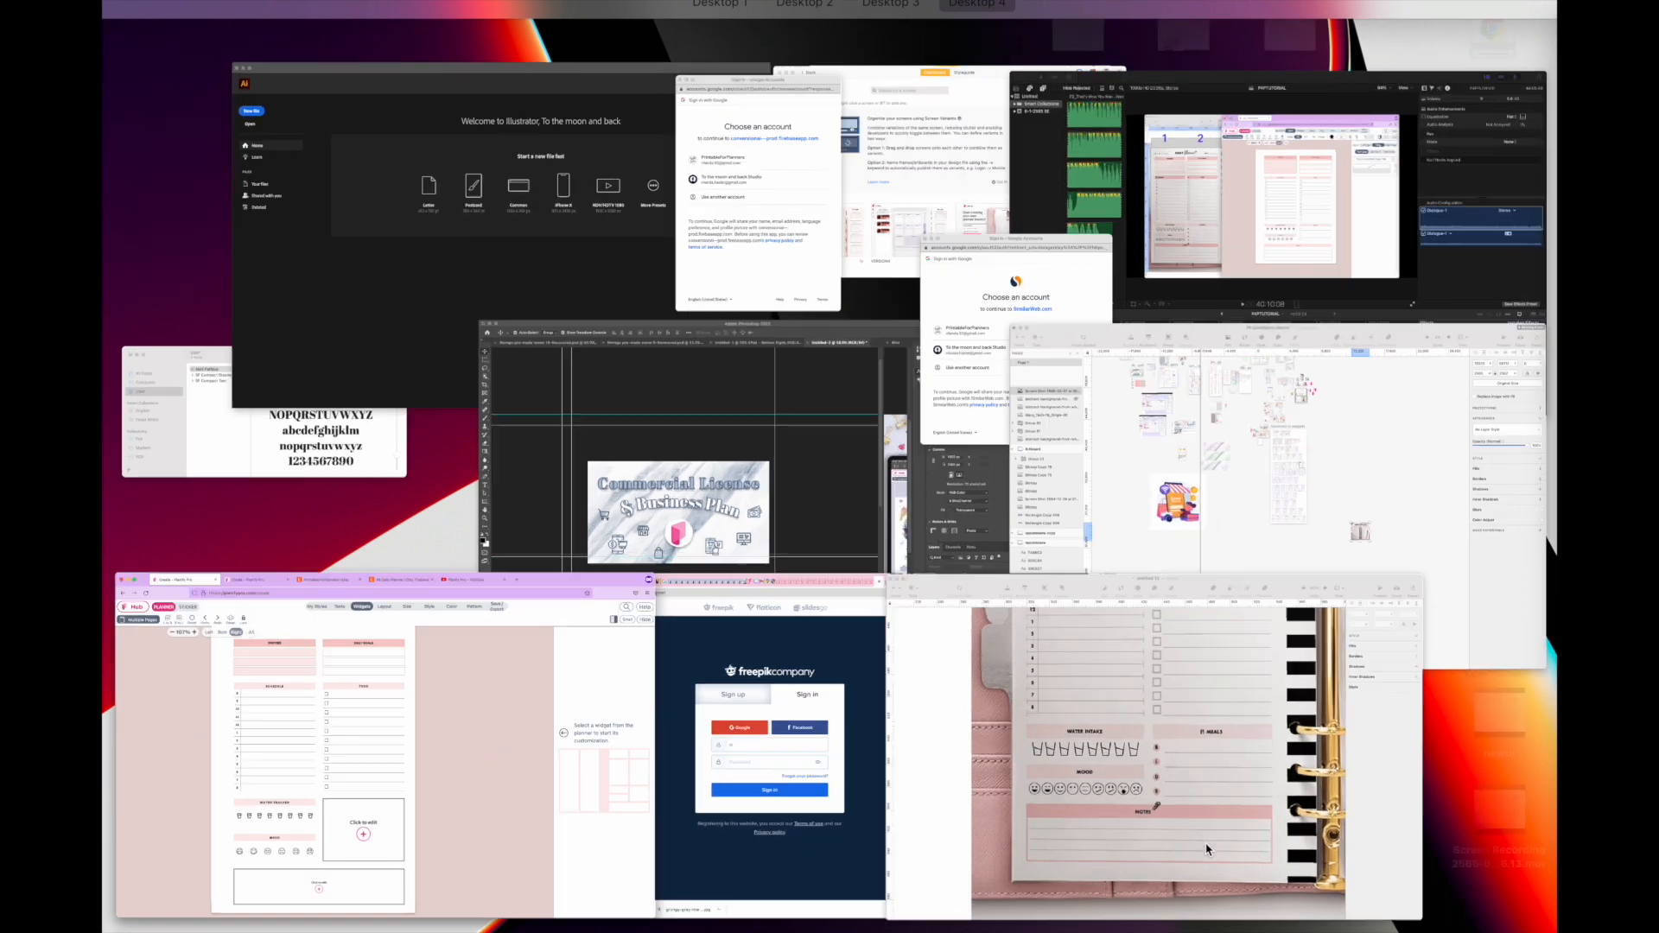
click(1207, 849)
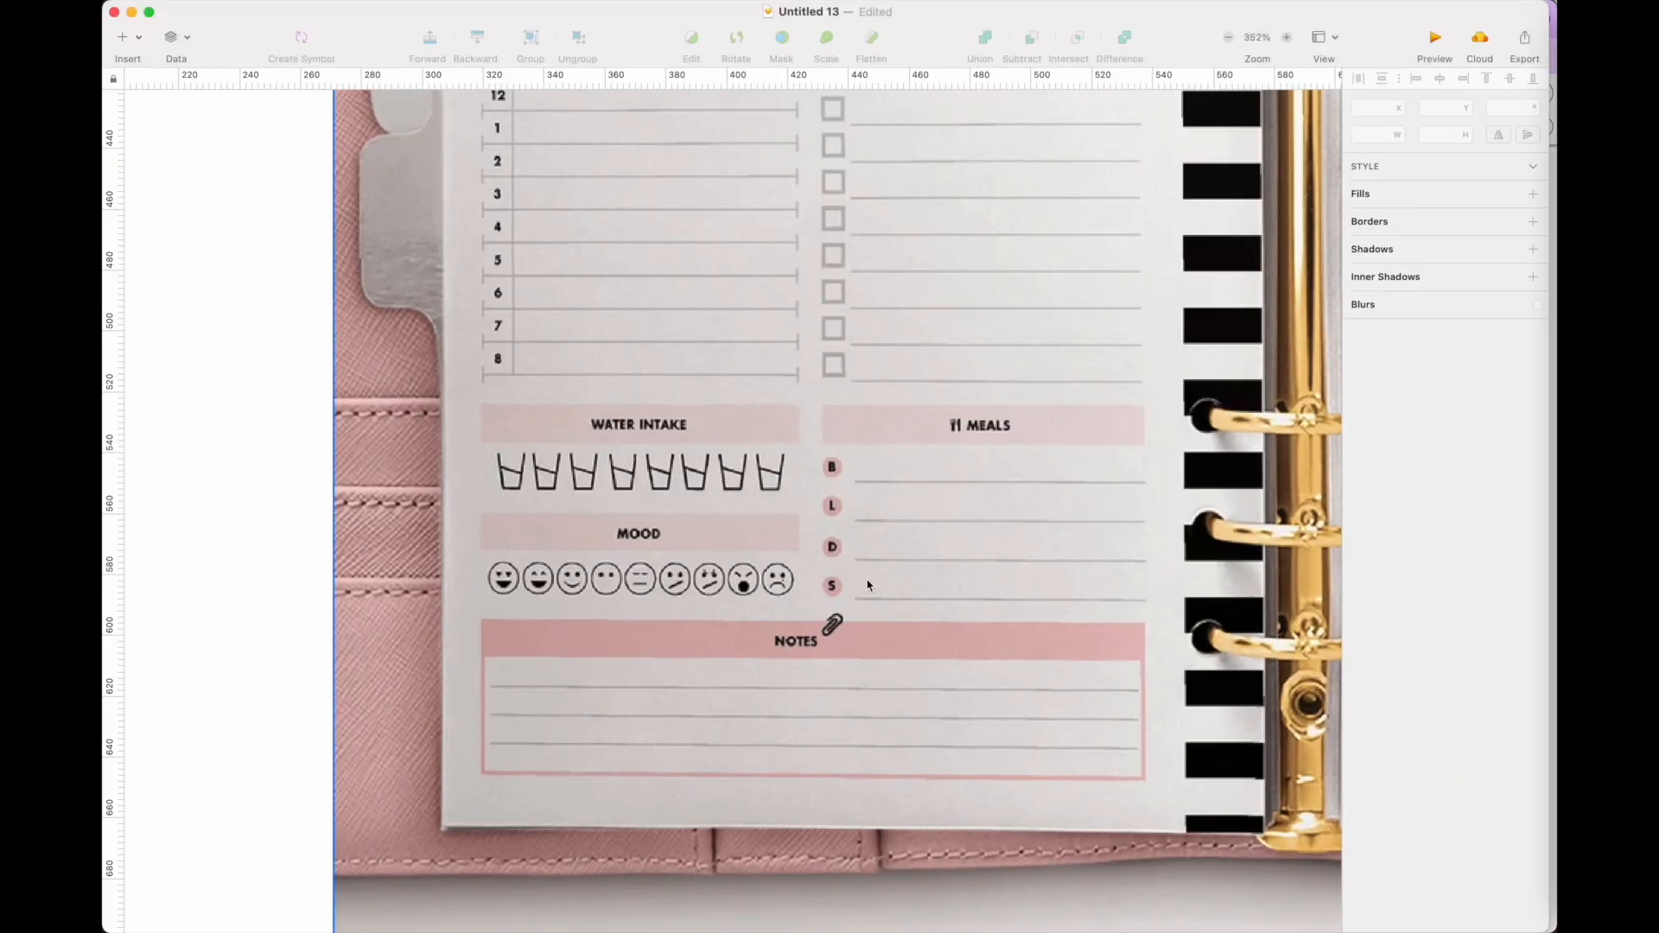
key(ctrl+Up)
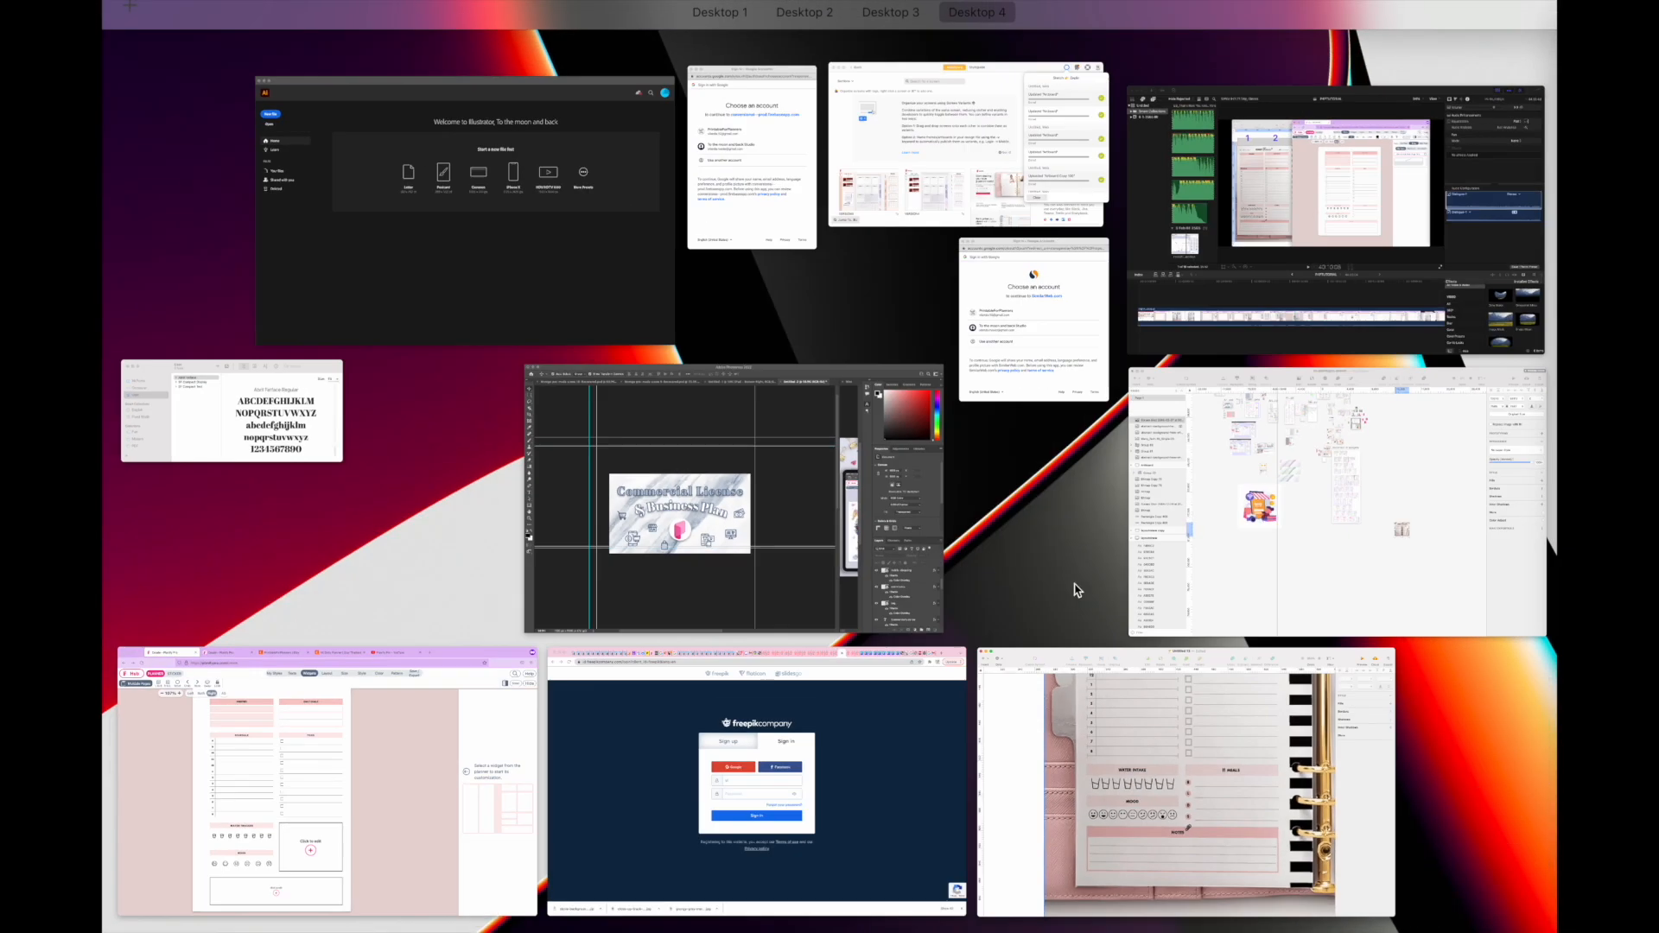
Switch back to Planify Pro, fill the empty box beside the water tracker with the Lined note widget, and set its header to "meals".
click(385, 859)
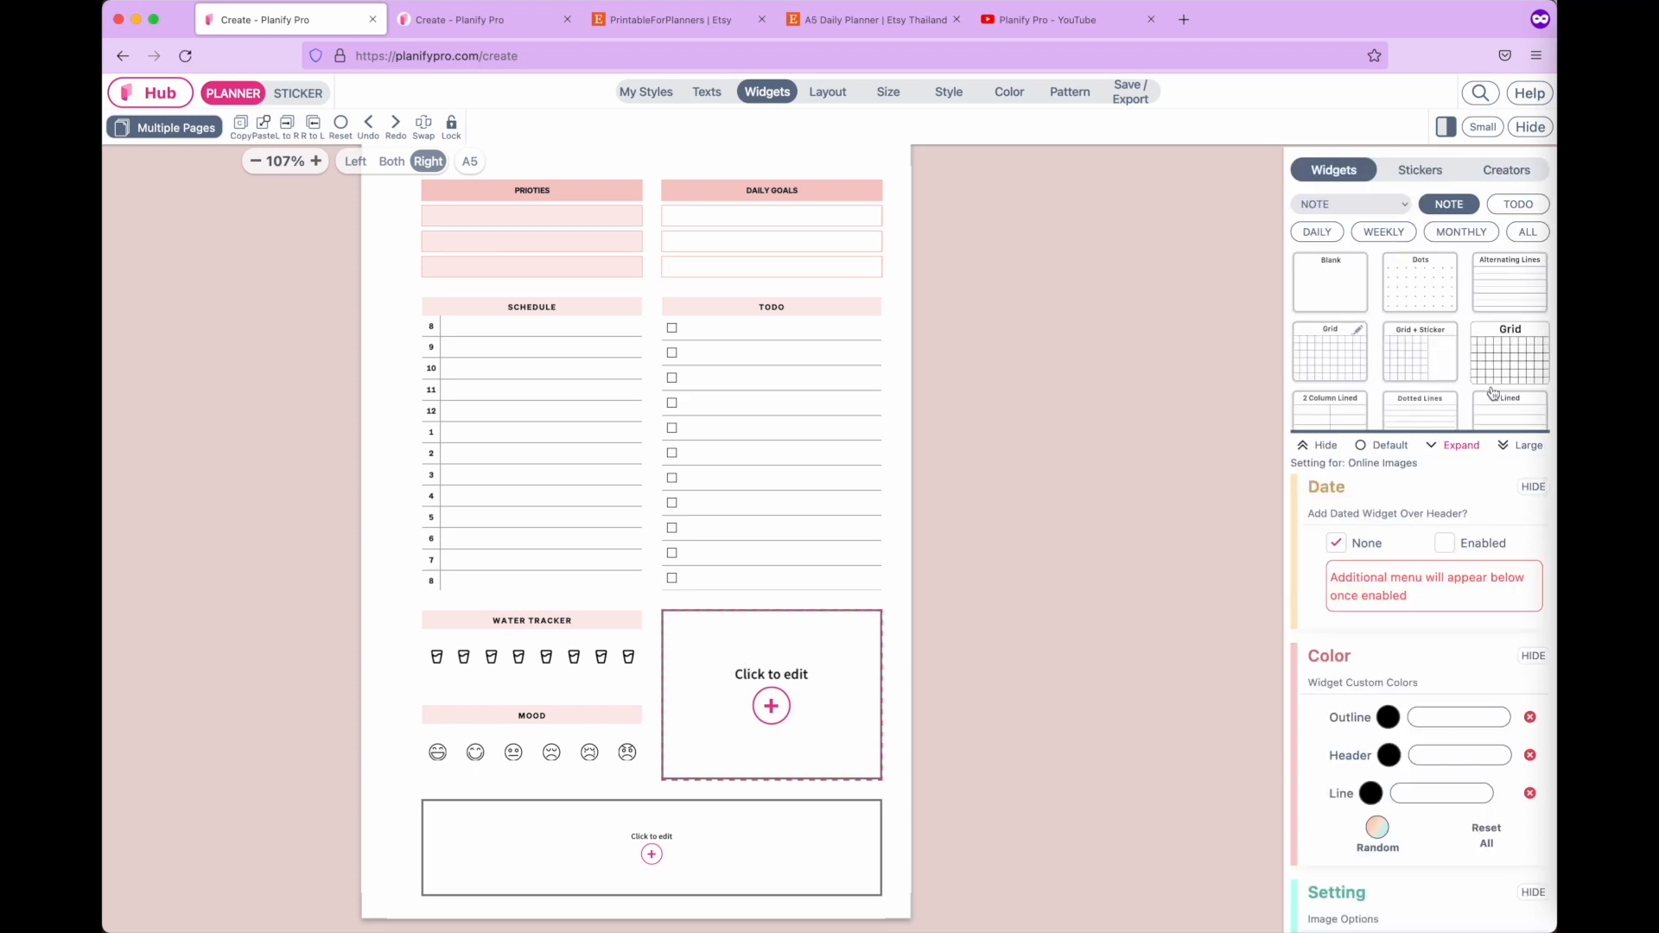
scroll(1492, 389, down, 2)
scroll(1388, 359, down, 1)
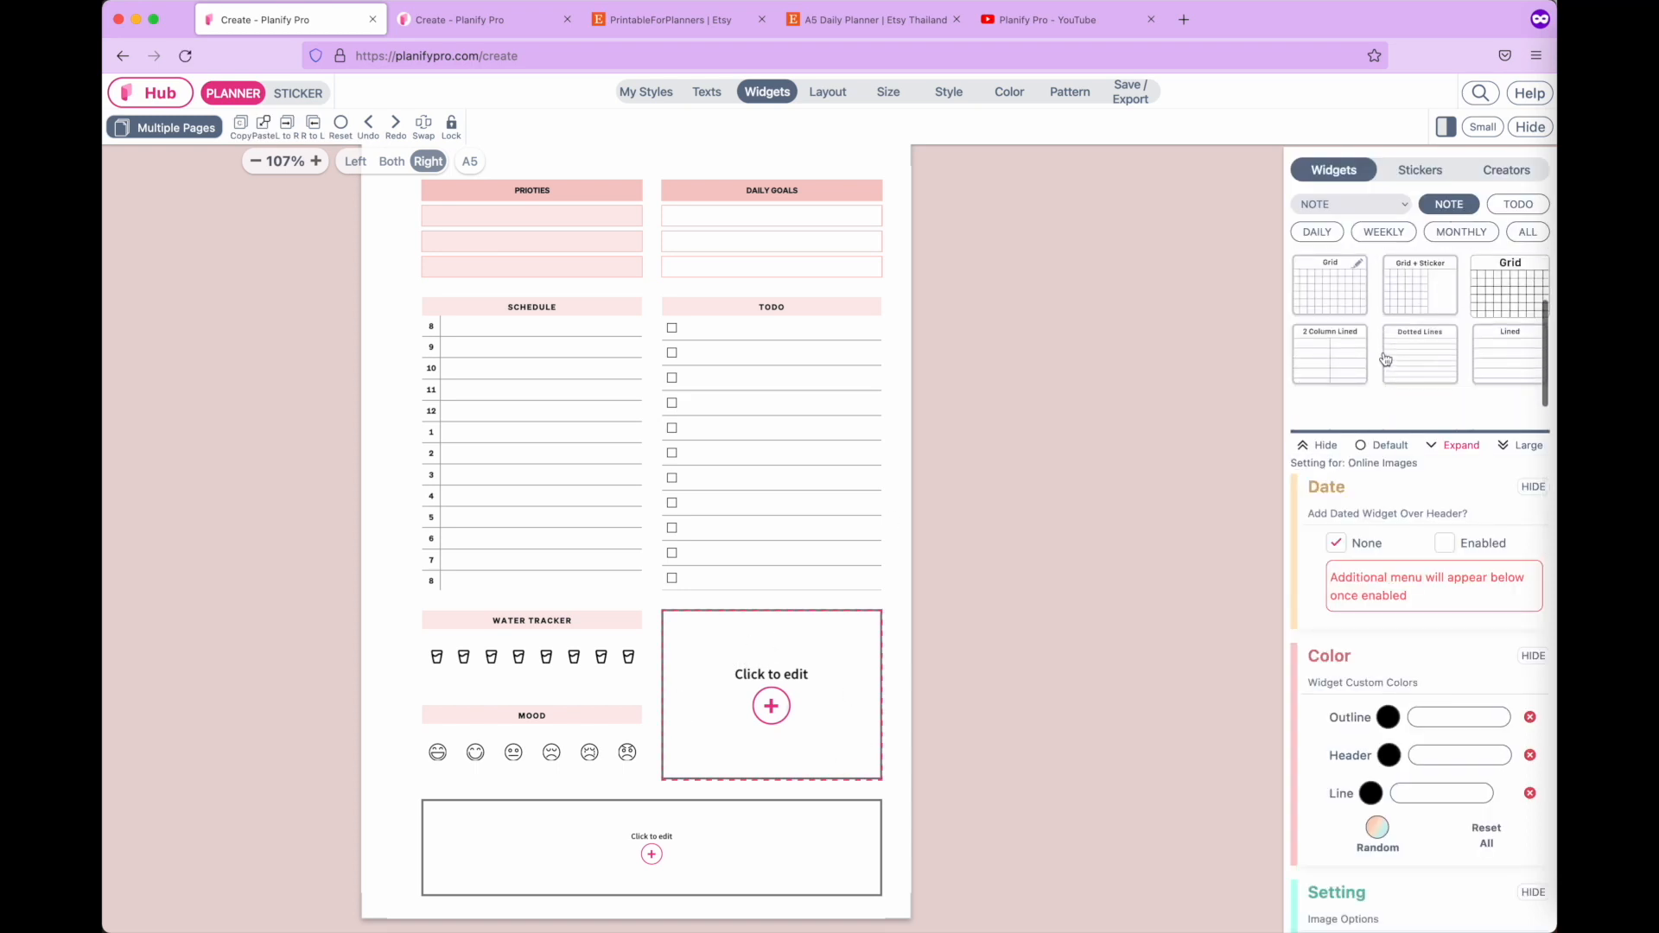
click(1504, 367)
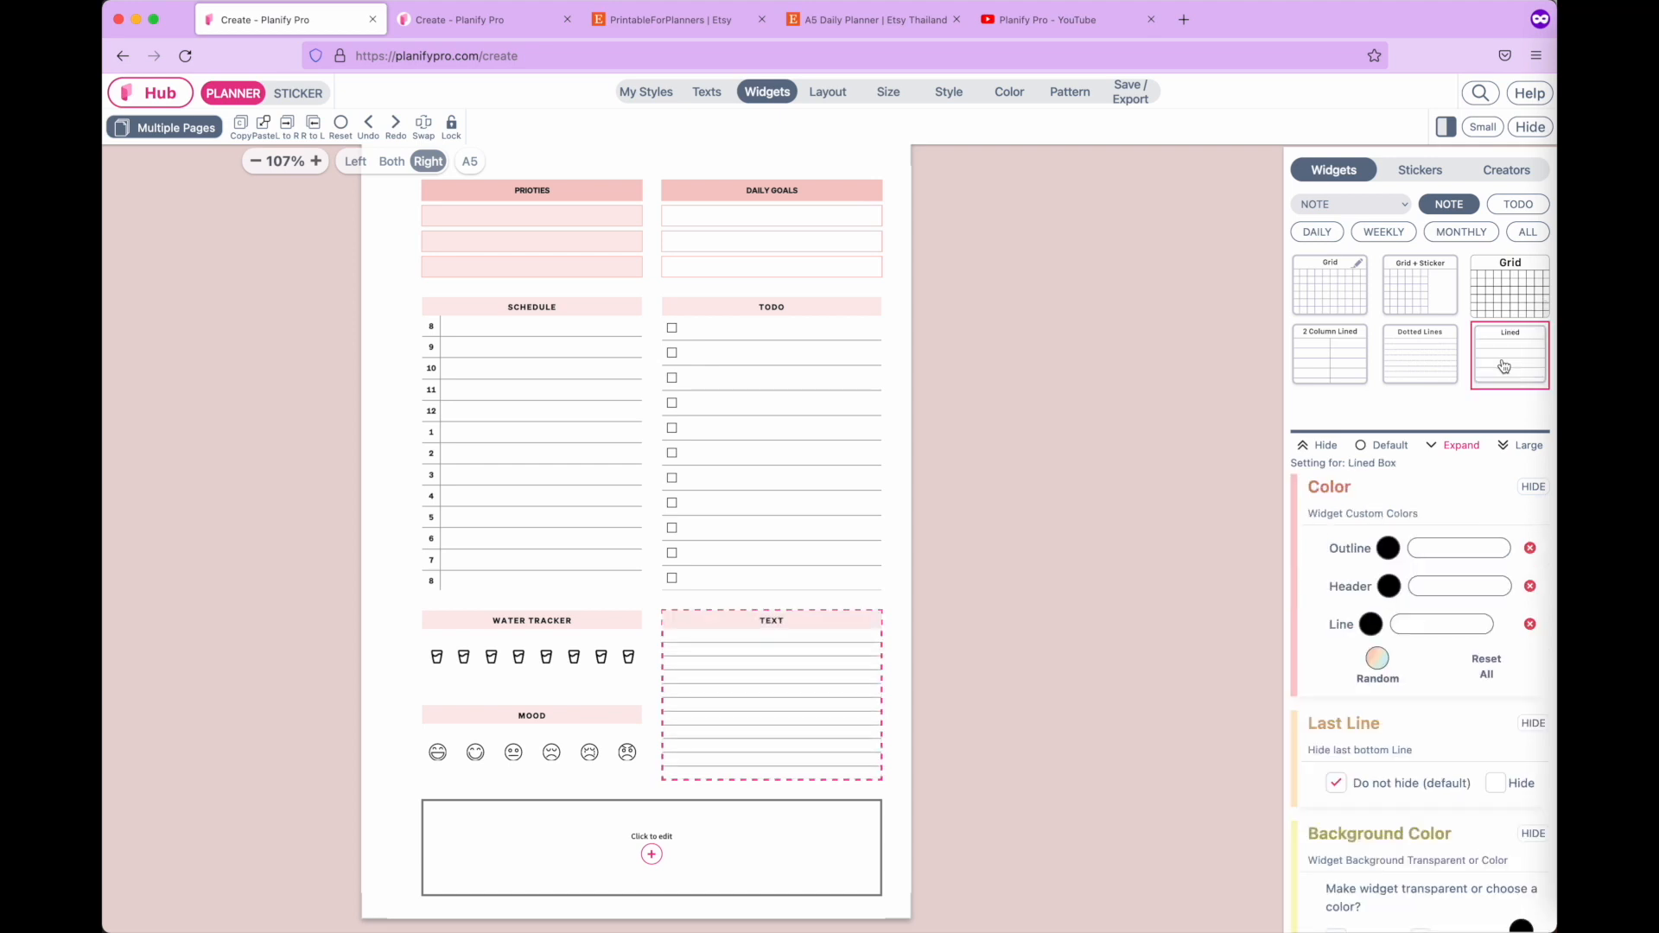
scroll(1401, 683, down, 3)
scroll(1405, 687, down, 2)
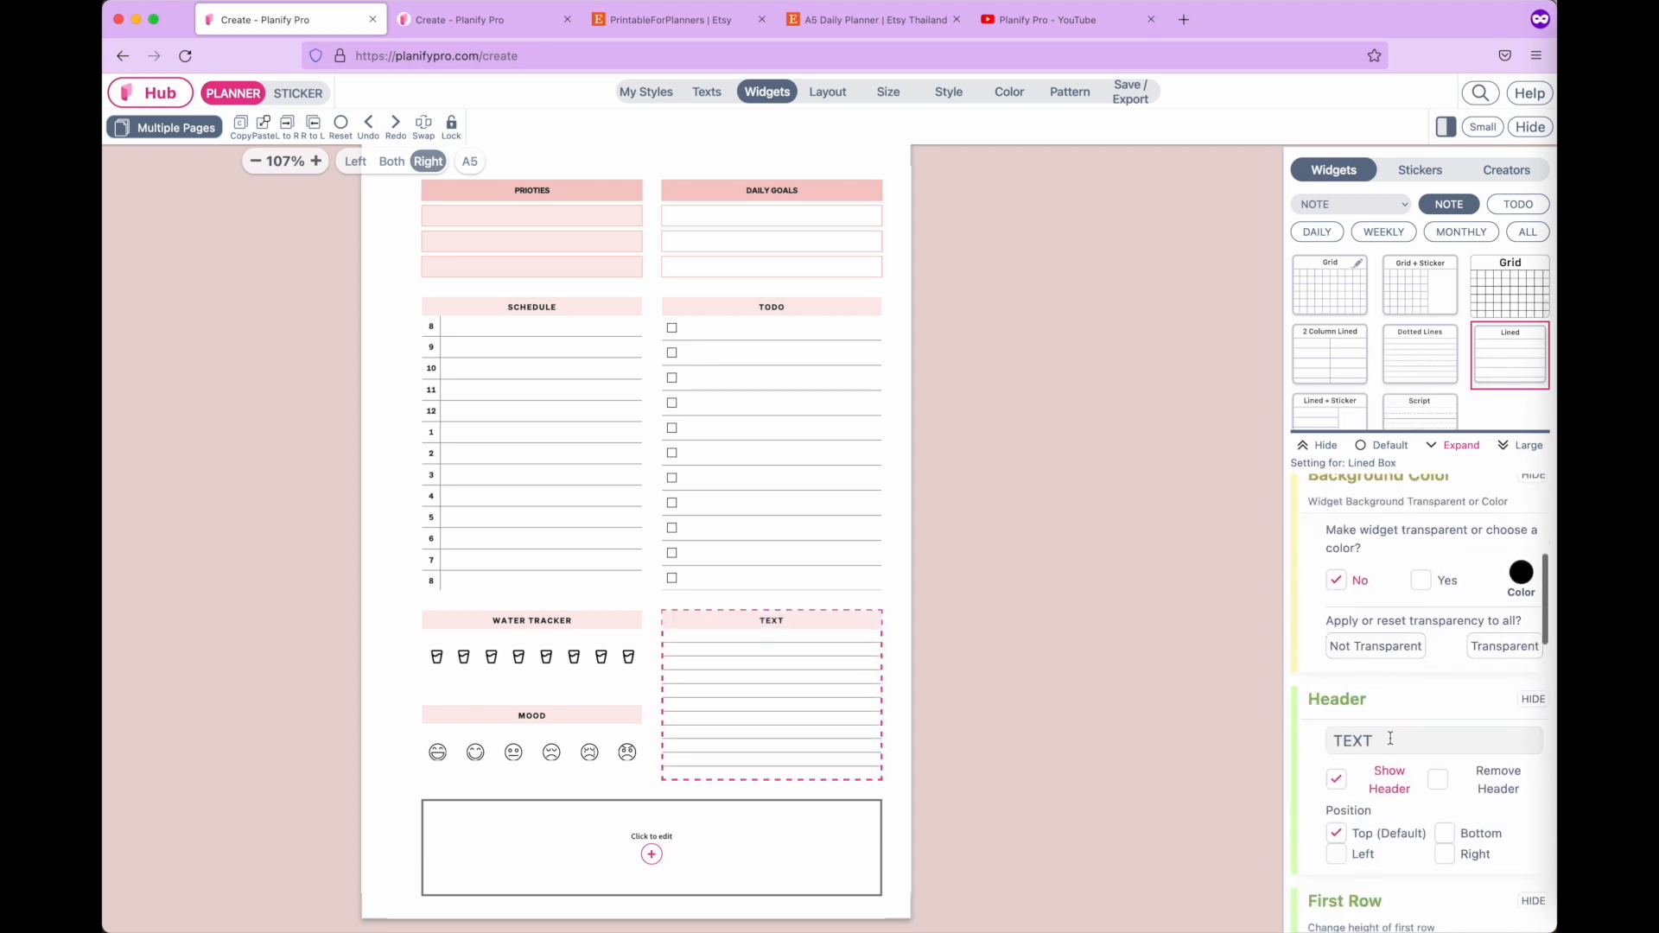
drag(1383, 741, 1253, 743)
text(meals)
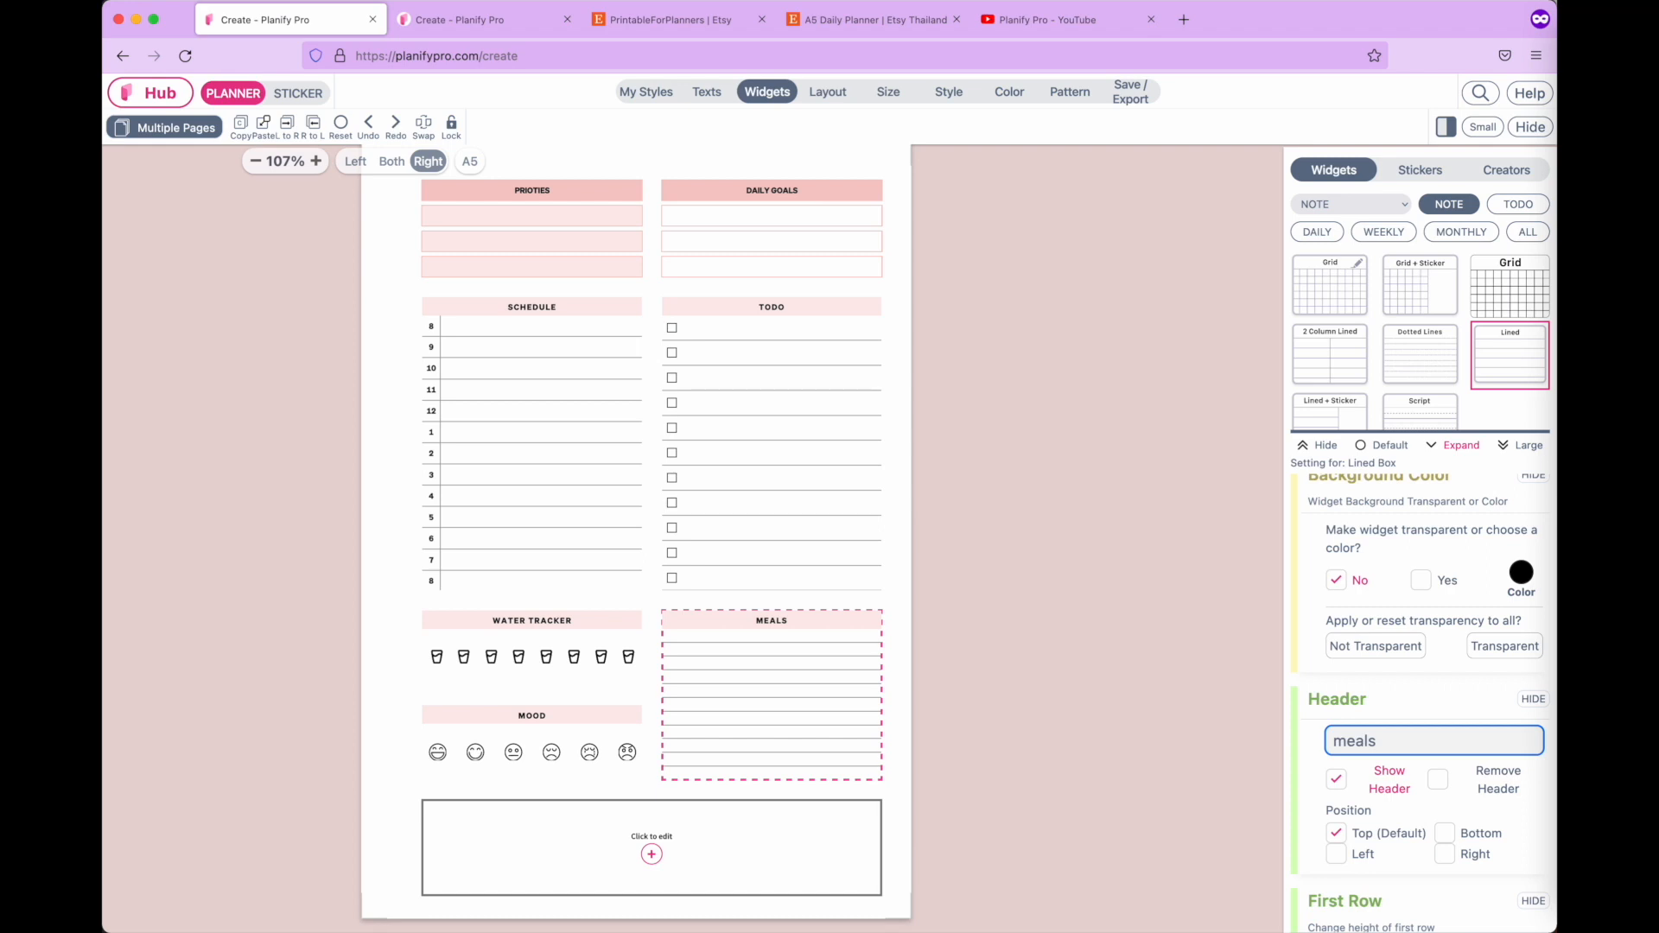
Reduce the meals widget to 4 rows.
scroll(1447, 862, down, 5)
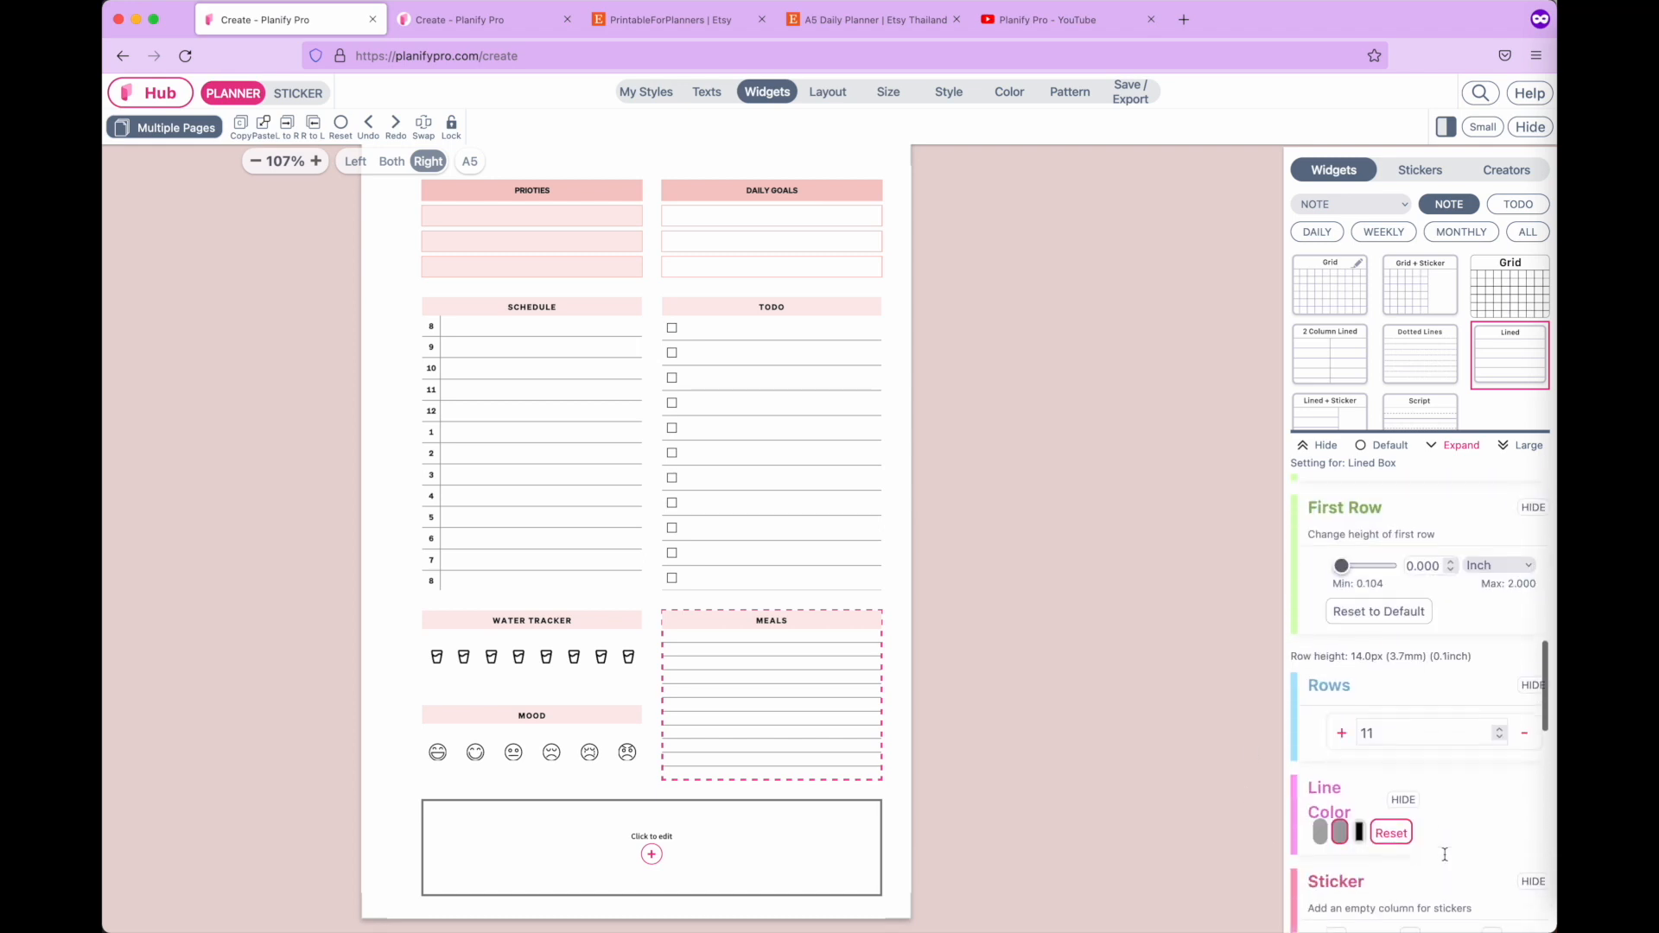
click(1523, 728)
click(1523, 728)
click(1523, 728)
click(1523, 728)
click(1523, 727)
click(1523, 728)
click(1523, 728)
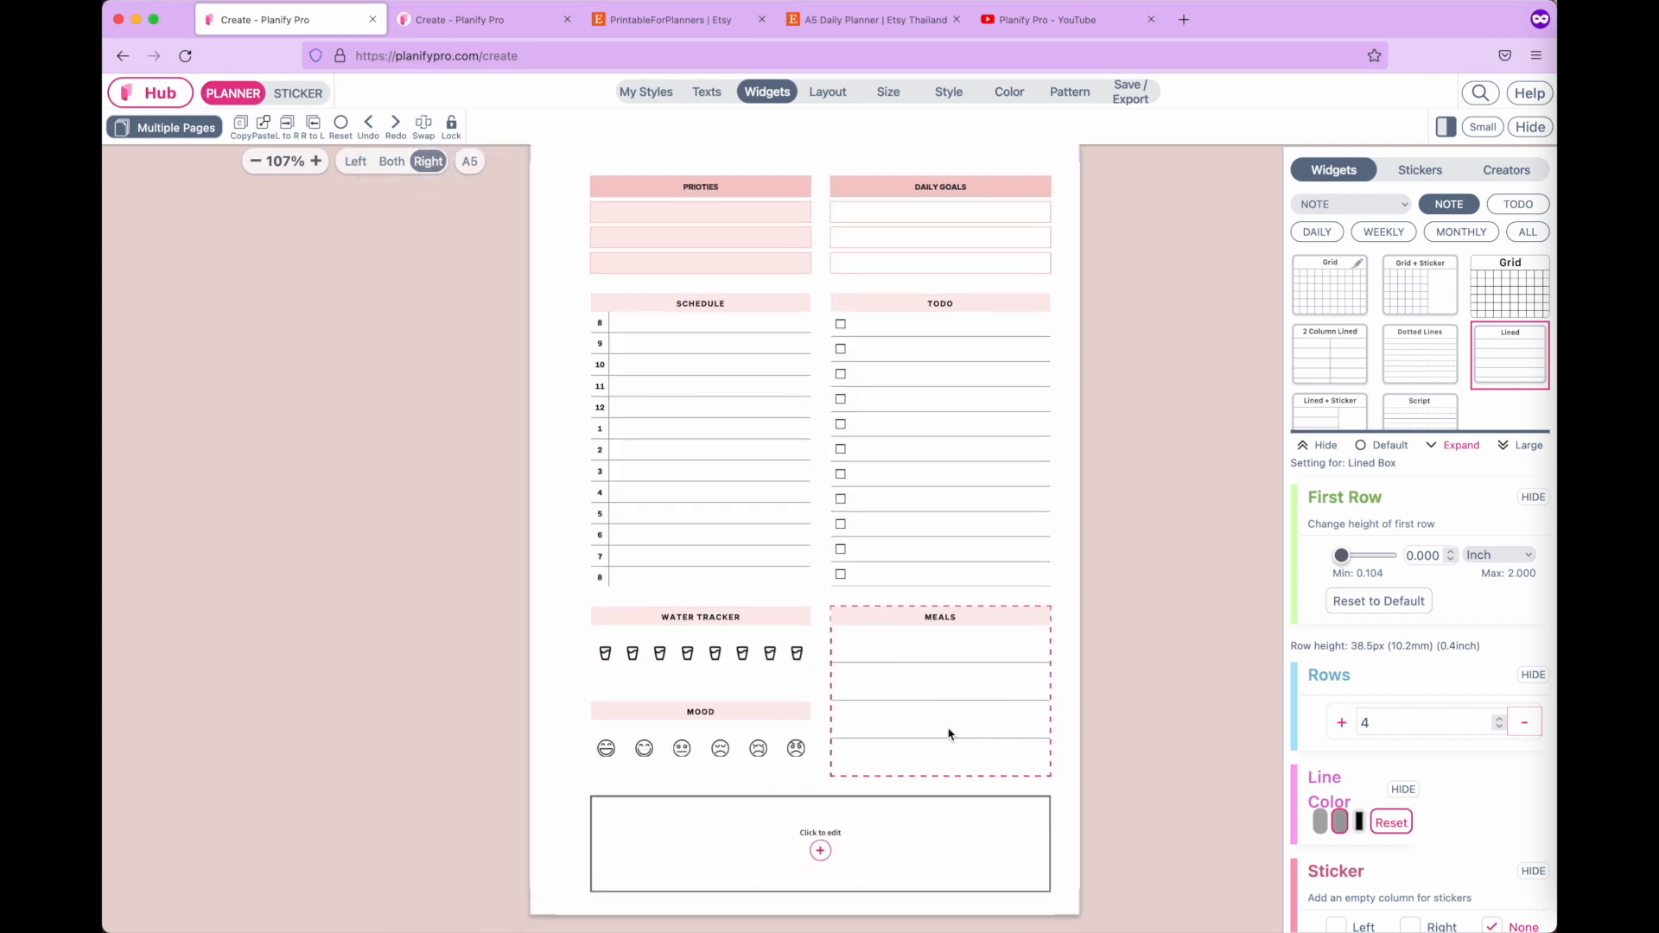
Label the four meals rows B, L, D and S from the first row to the last.
click(896, 659)
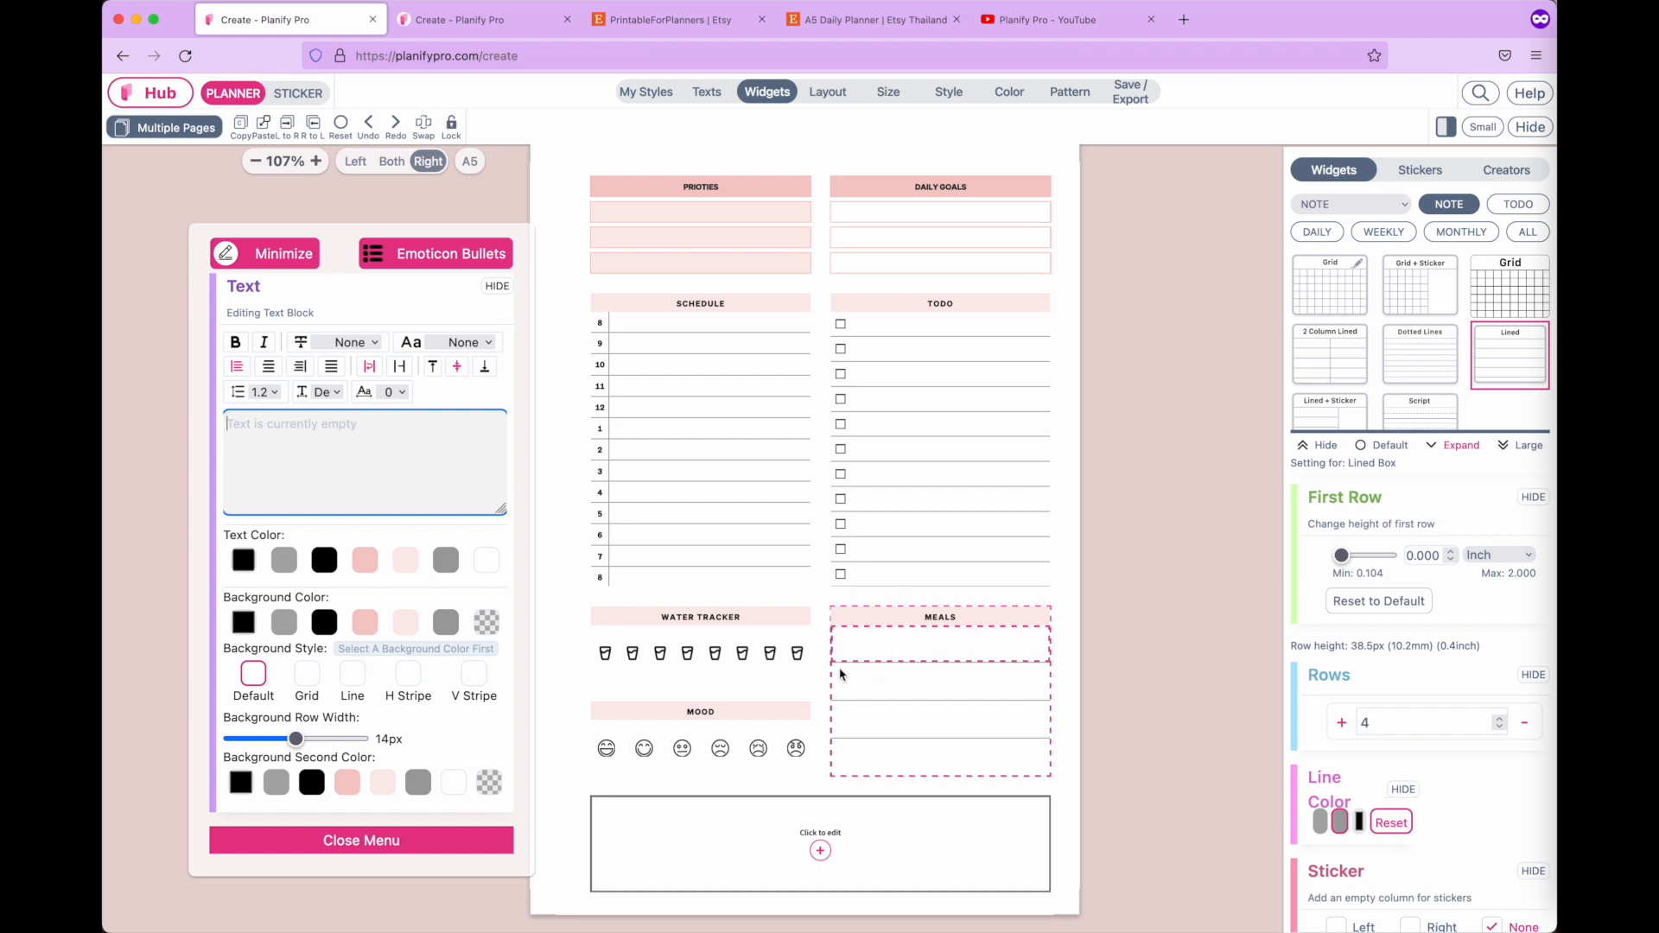
text(B)
click(895, 688)
text(L)
click(873, 713)
text(D)
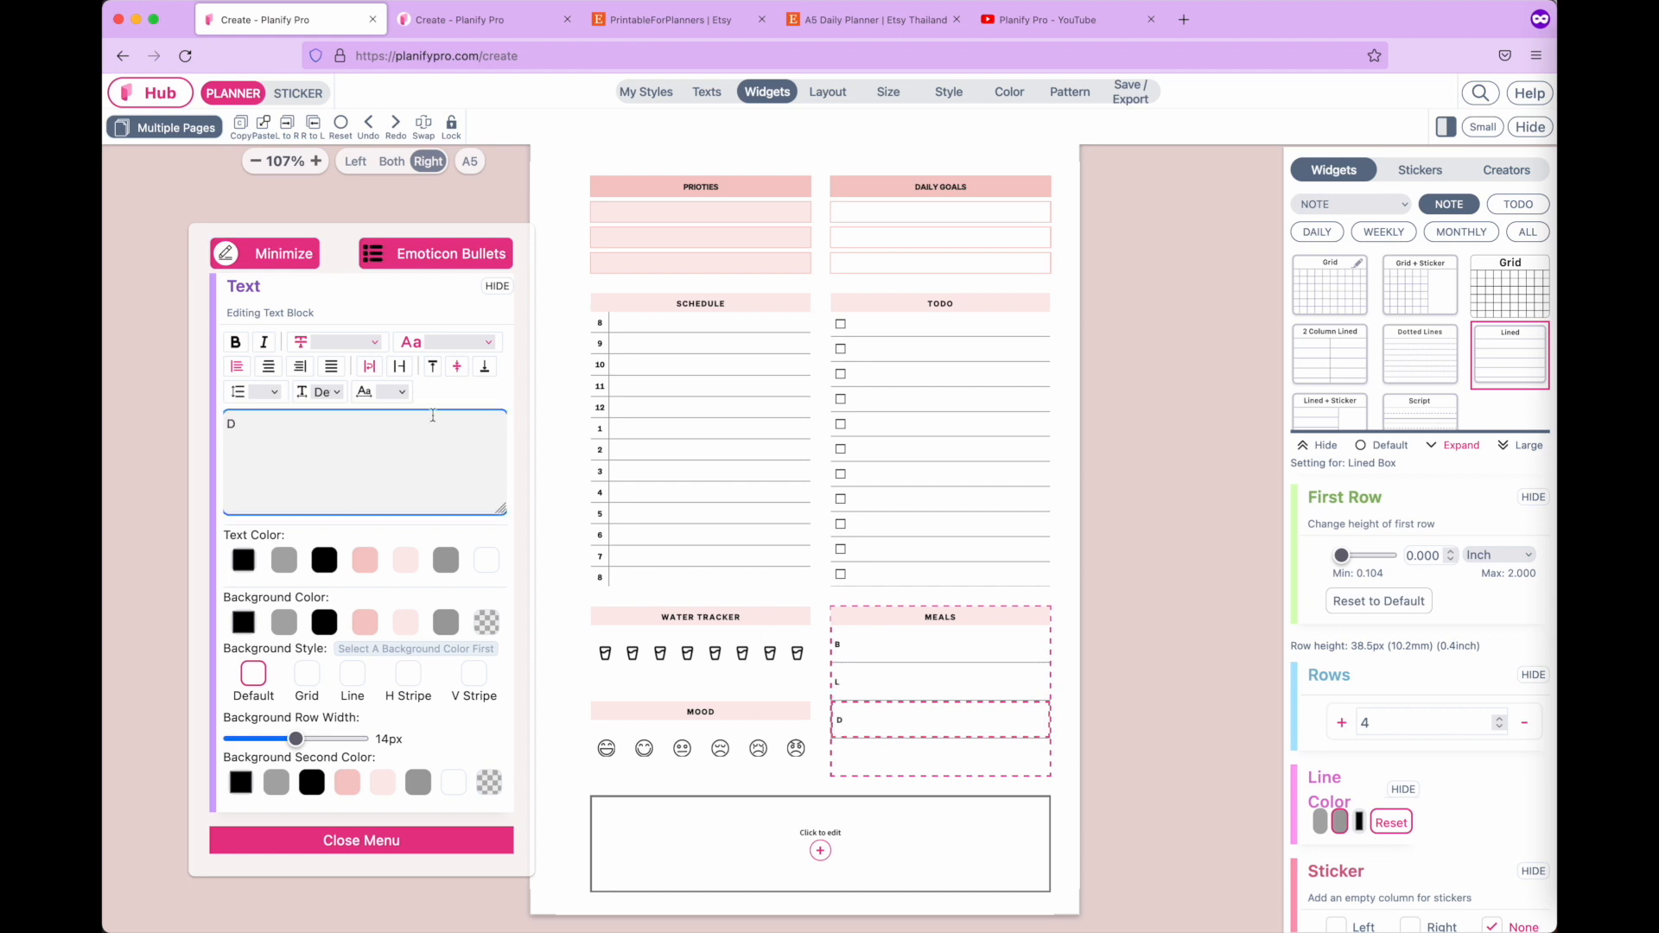
click(916, 768)
text(S)
click(330, 844)
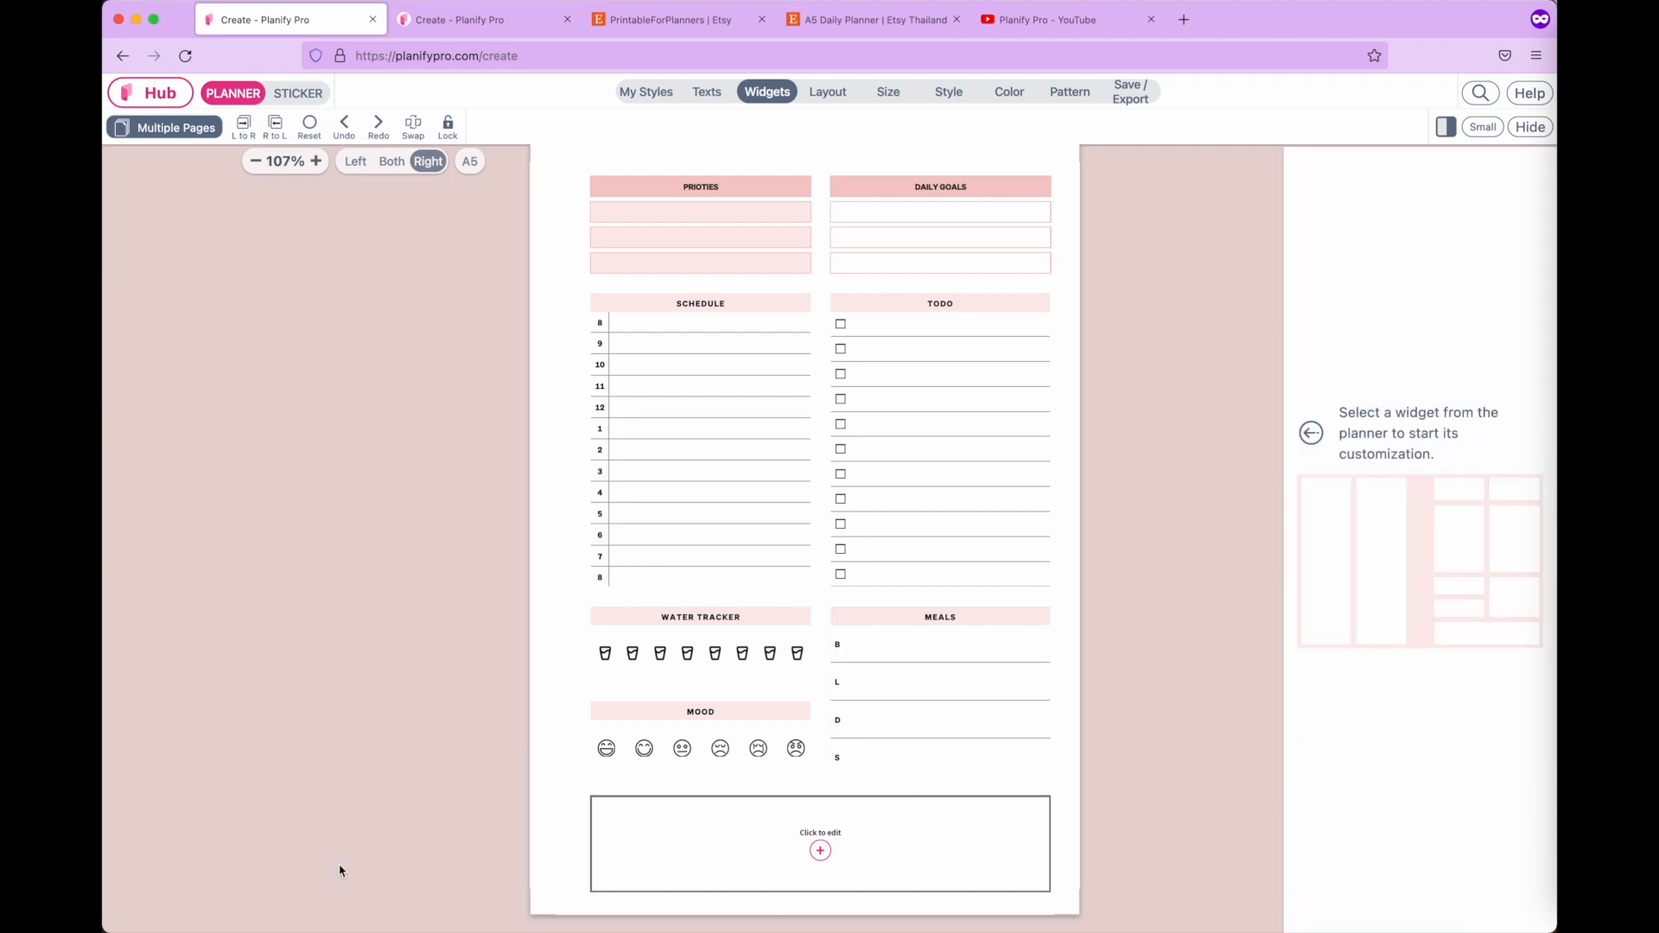
Check the notes section in the Sketch reference image, then fill the planner's last empty box with a Lined widget headed "notes".
key(ctrl+Up)
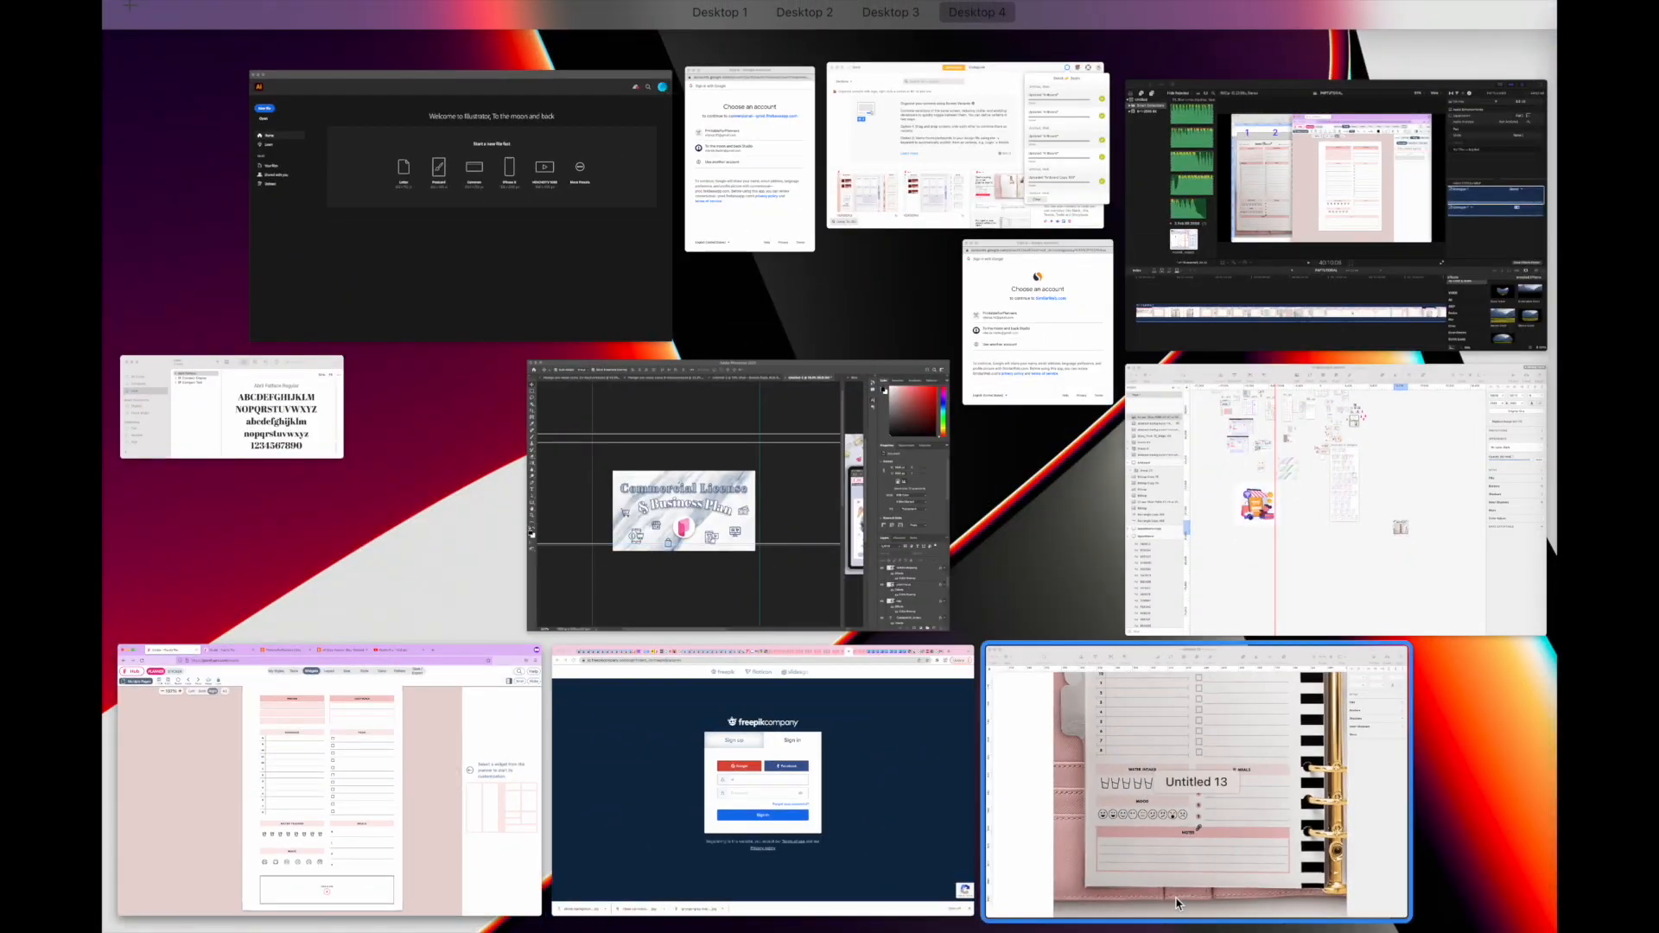
click(1177, 905)
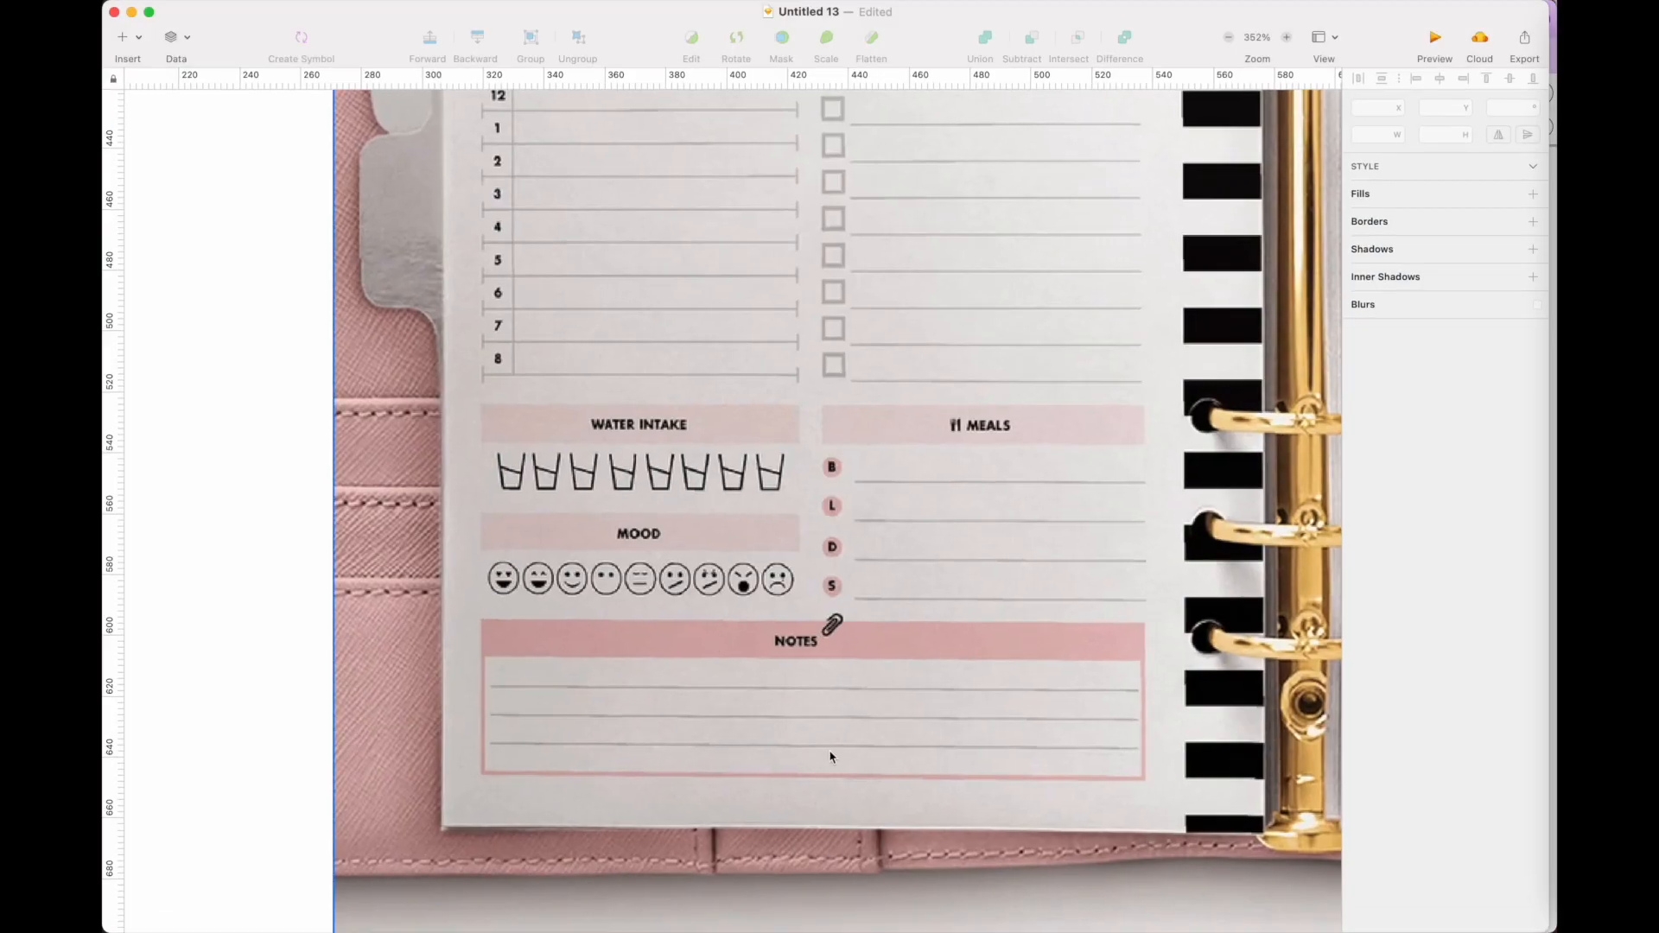
key(ctrl+Up)
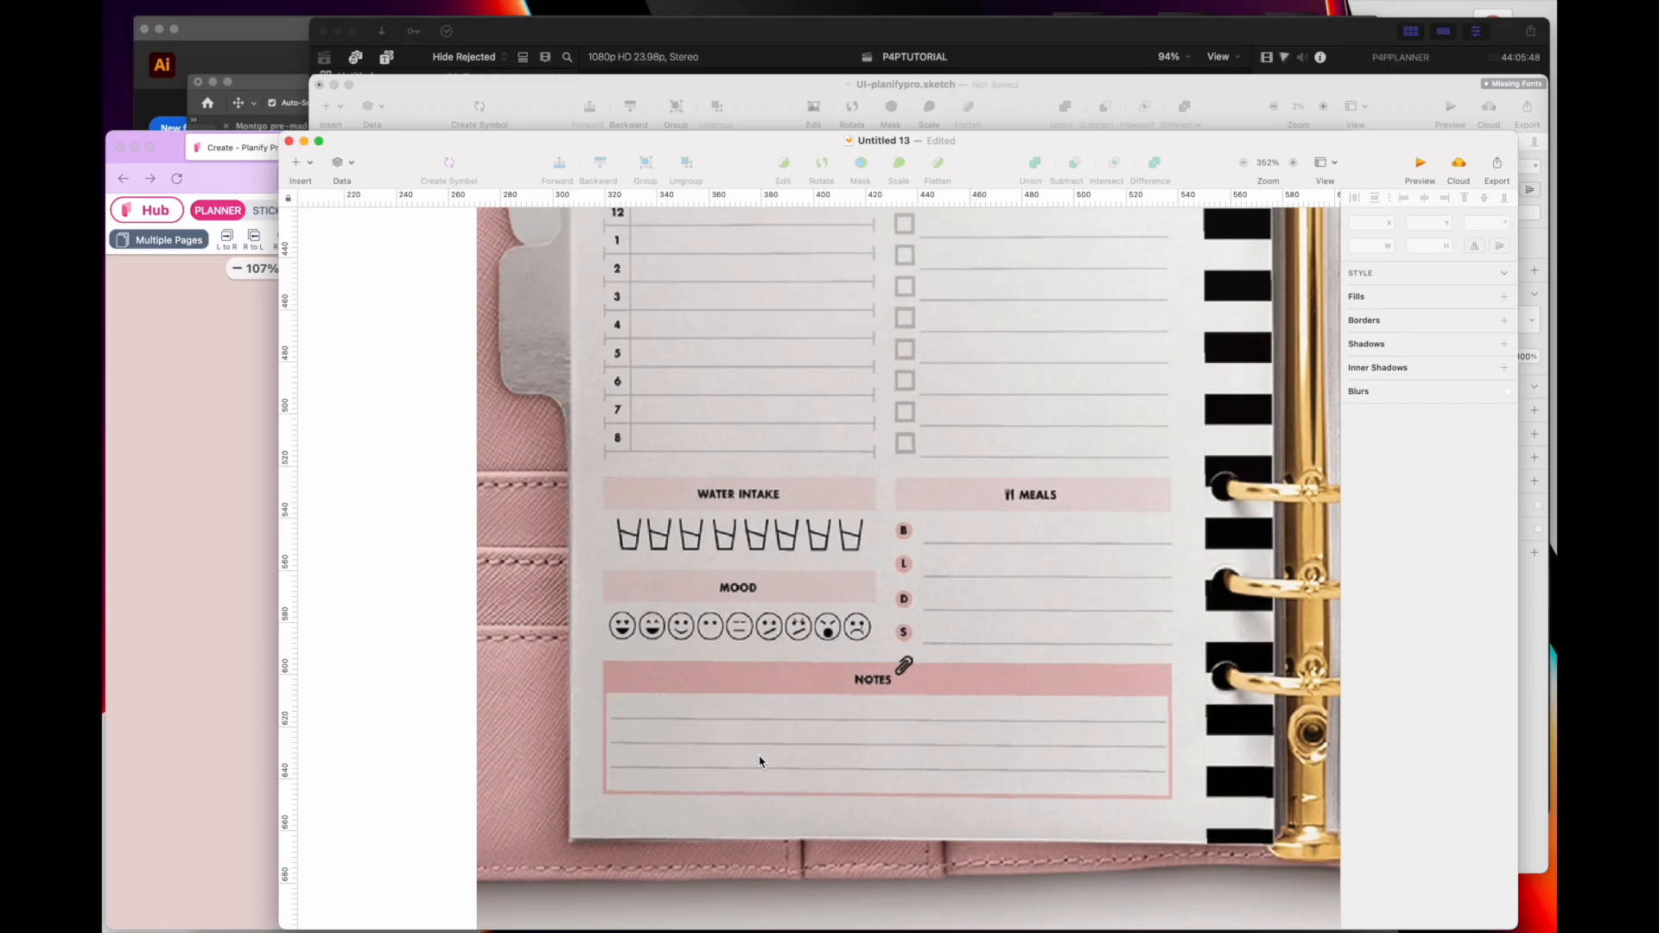
click(366, 873)
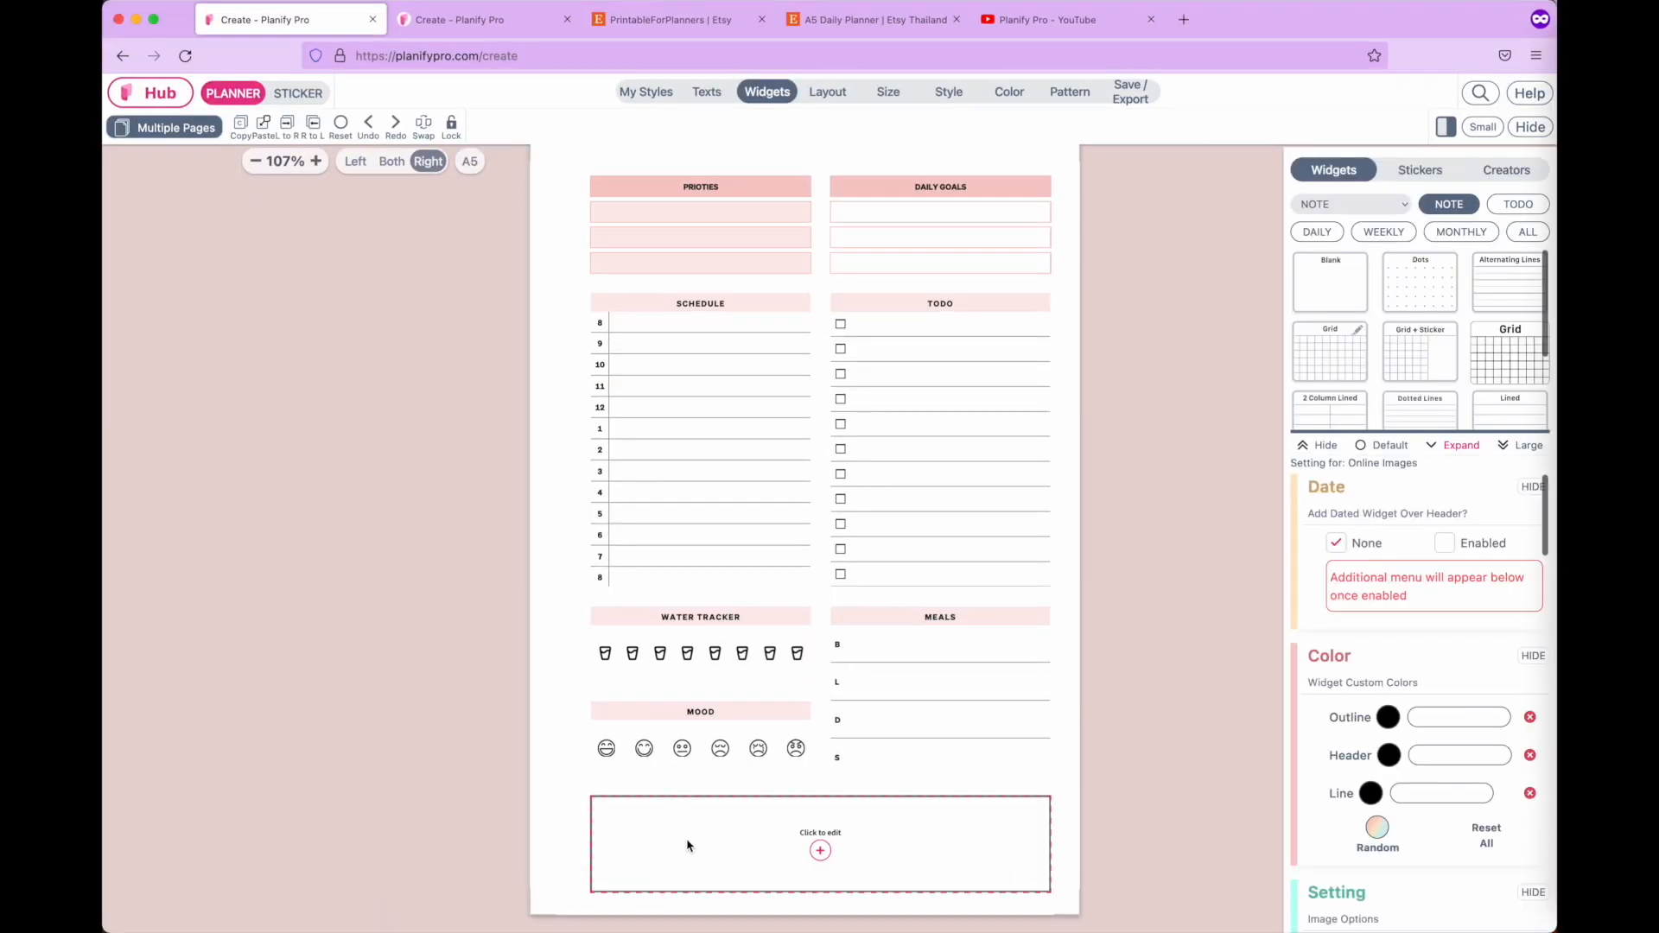
click(1509, 421)
scroll(1422, 817, down, 5)
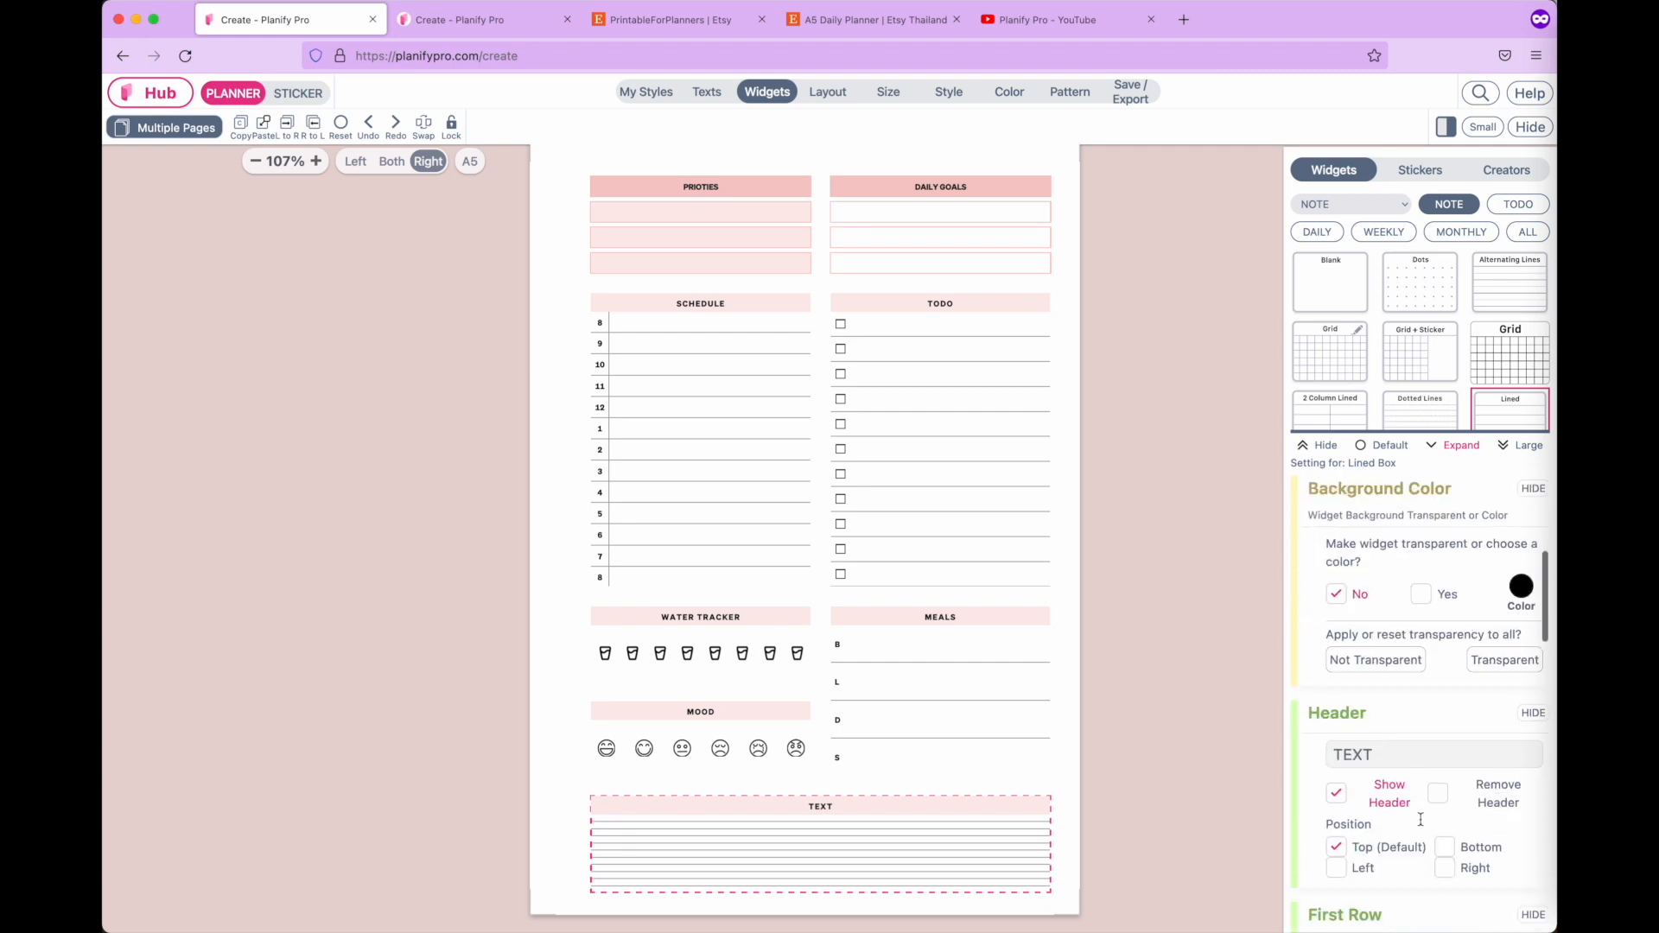
double_click(1393, 734)
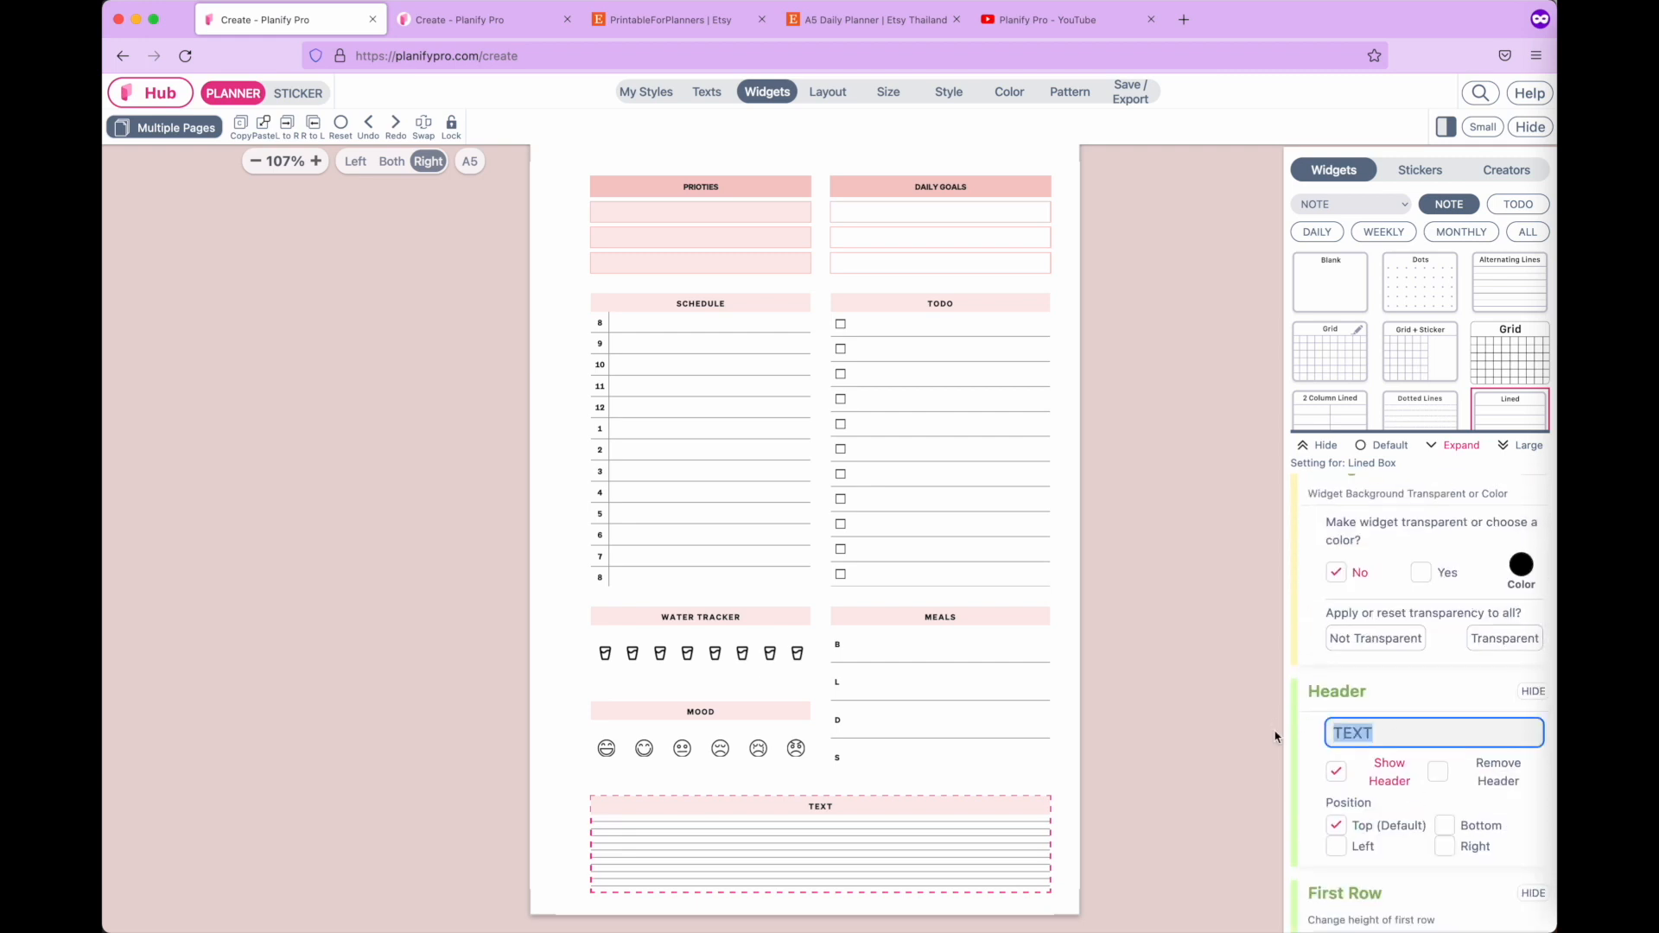
text(notes)
Reduce the notes widget to 4 rows and deselect it.
scroll(1394, 772, down, 5)
click(1521, 730)
click(1521, 730)
click(1521, 731)
click(1521, 730)
click(1521, 730)
click(1521, 730)
click(1521, 730)
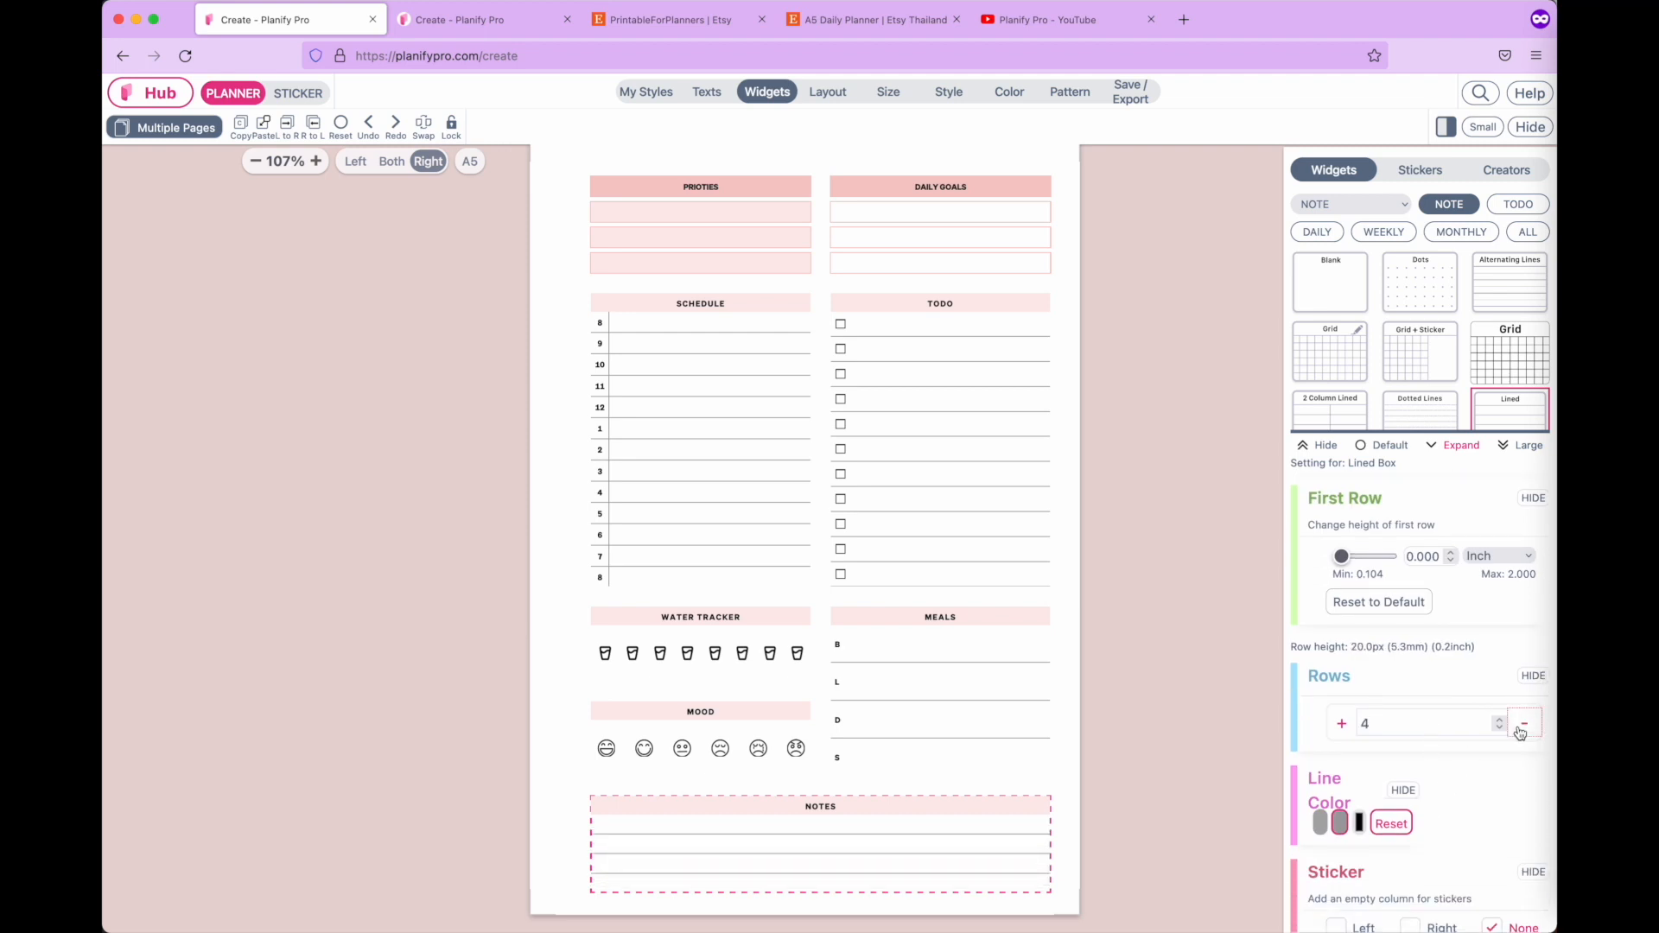
click(1158, 815)
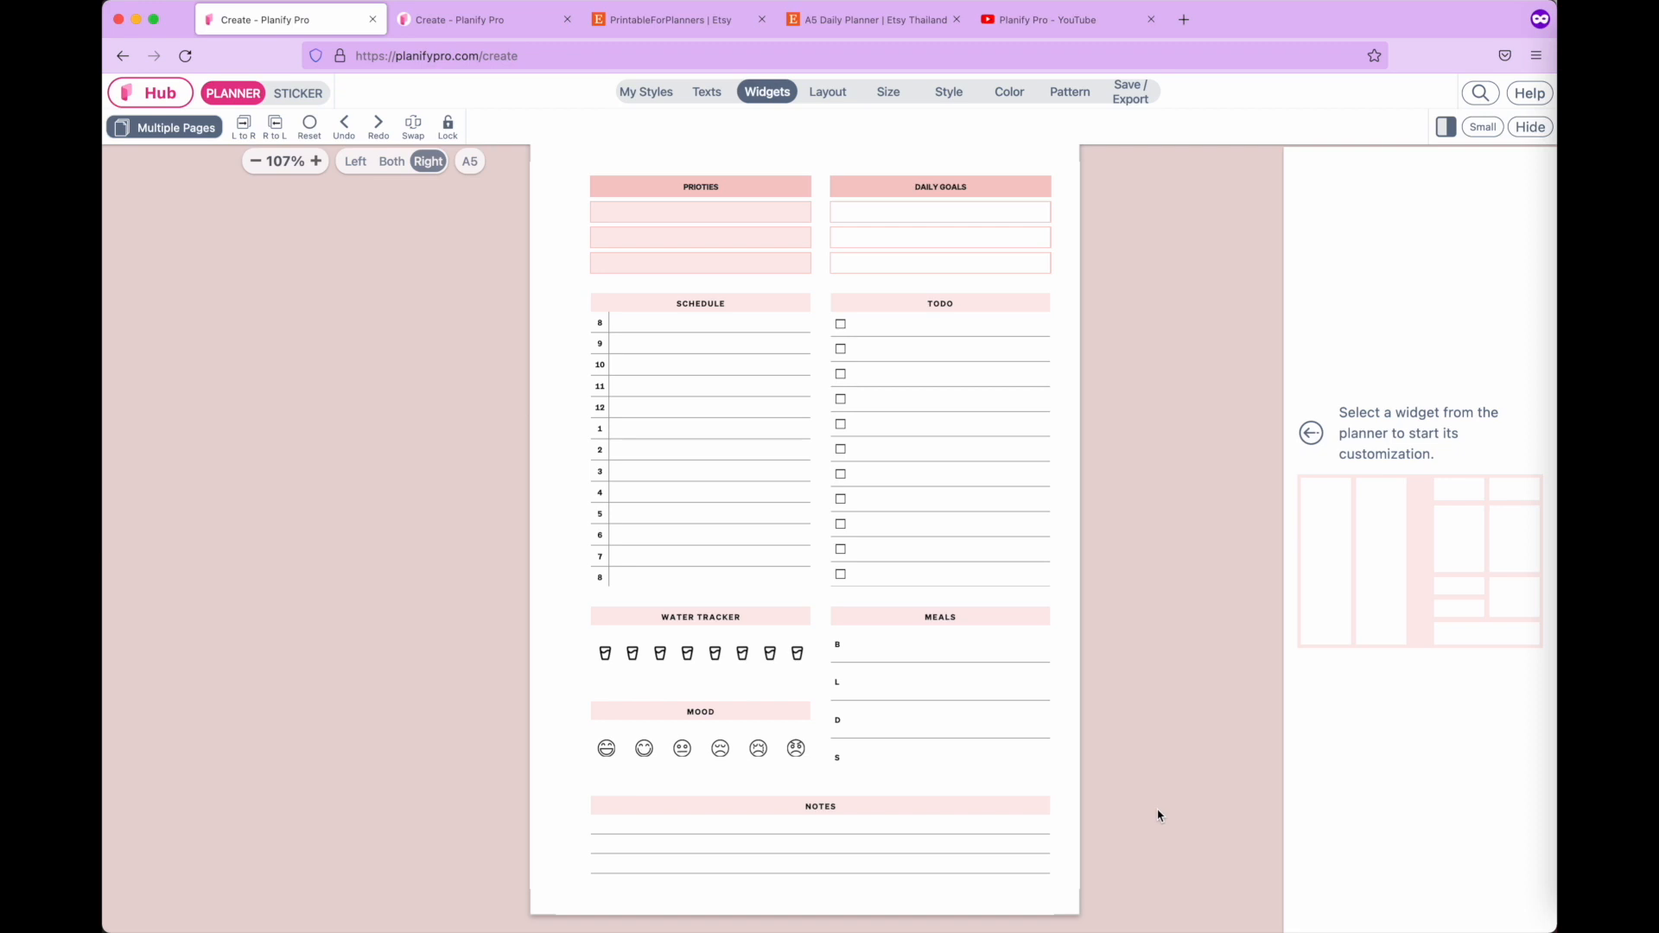
Compare the notes box with the Sketch reference image, then apply the Neutral style Original to only the planner's notes widget.
key(ctrl+Up)
click(987, 817)
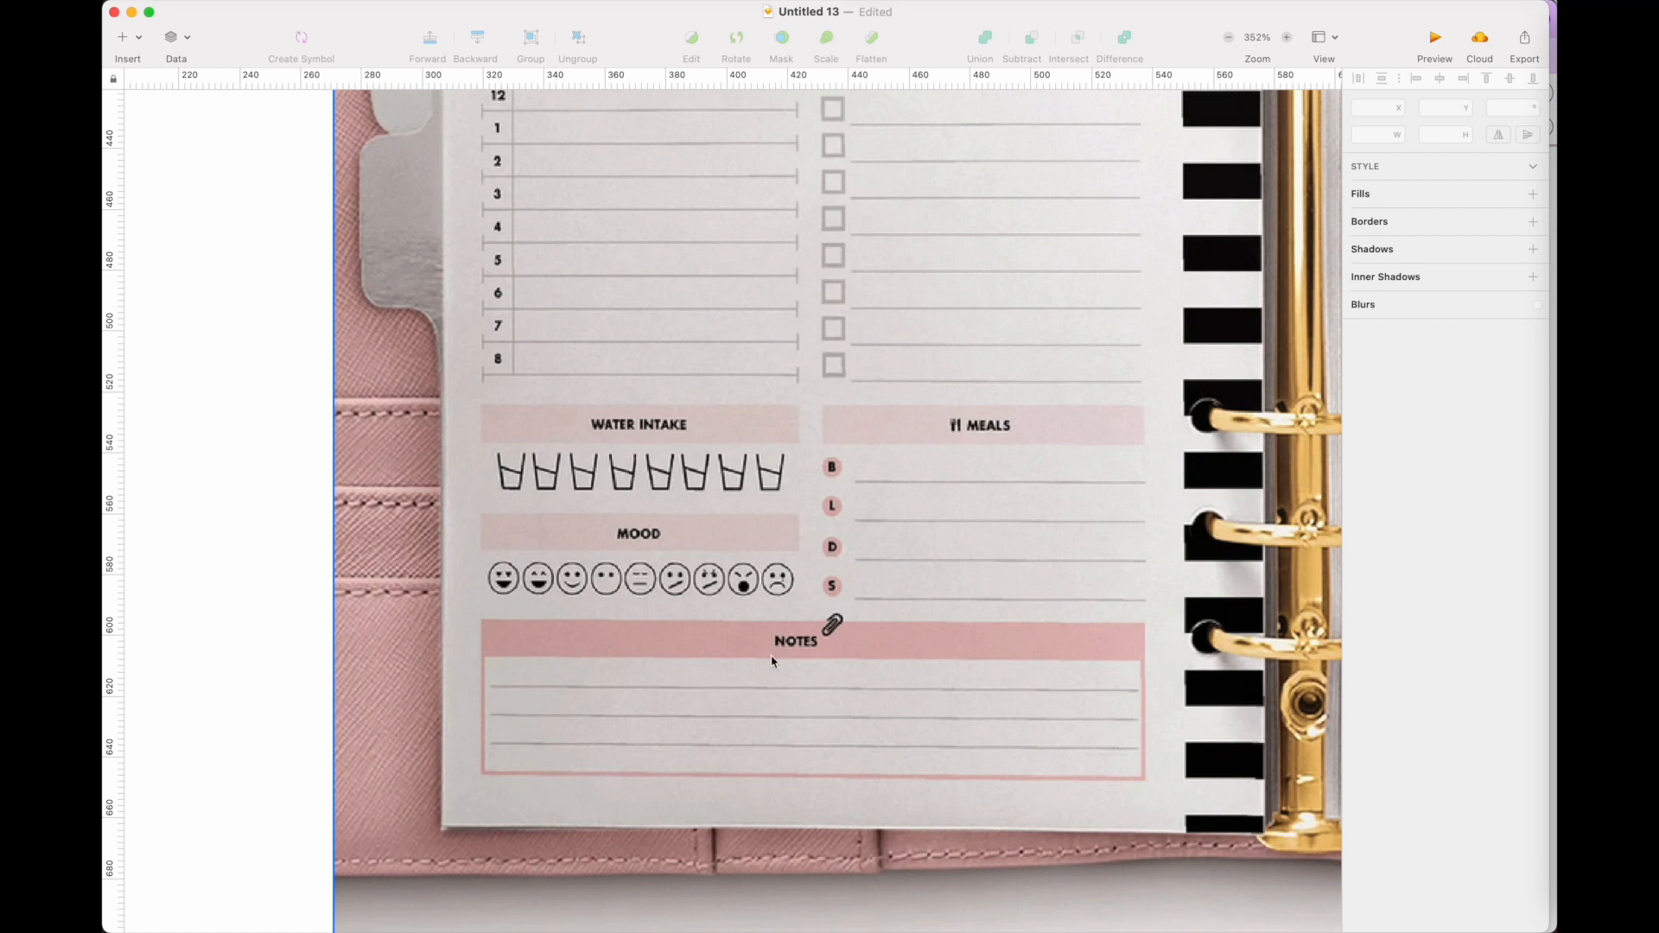
key(ctrl+Up)
click(347, 805)
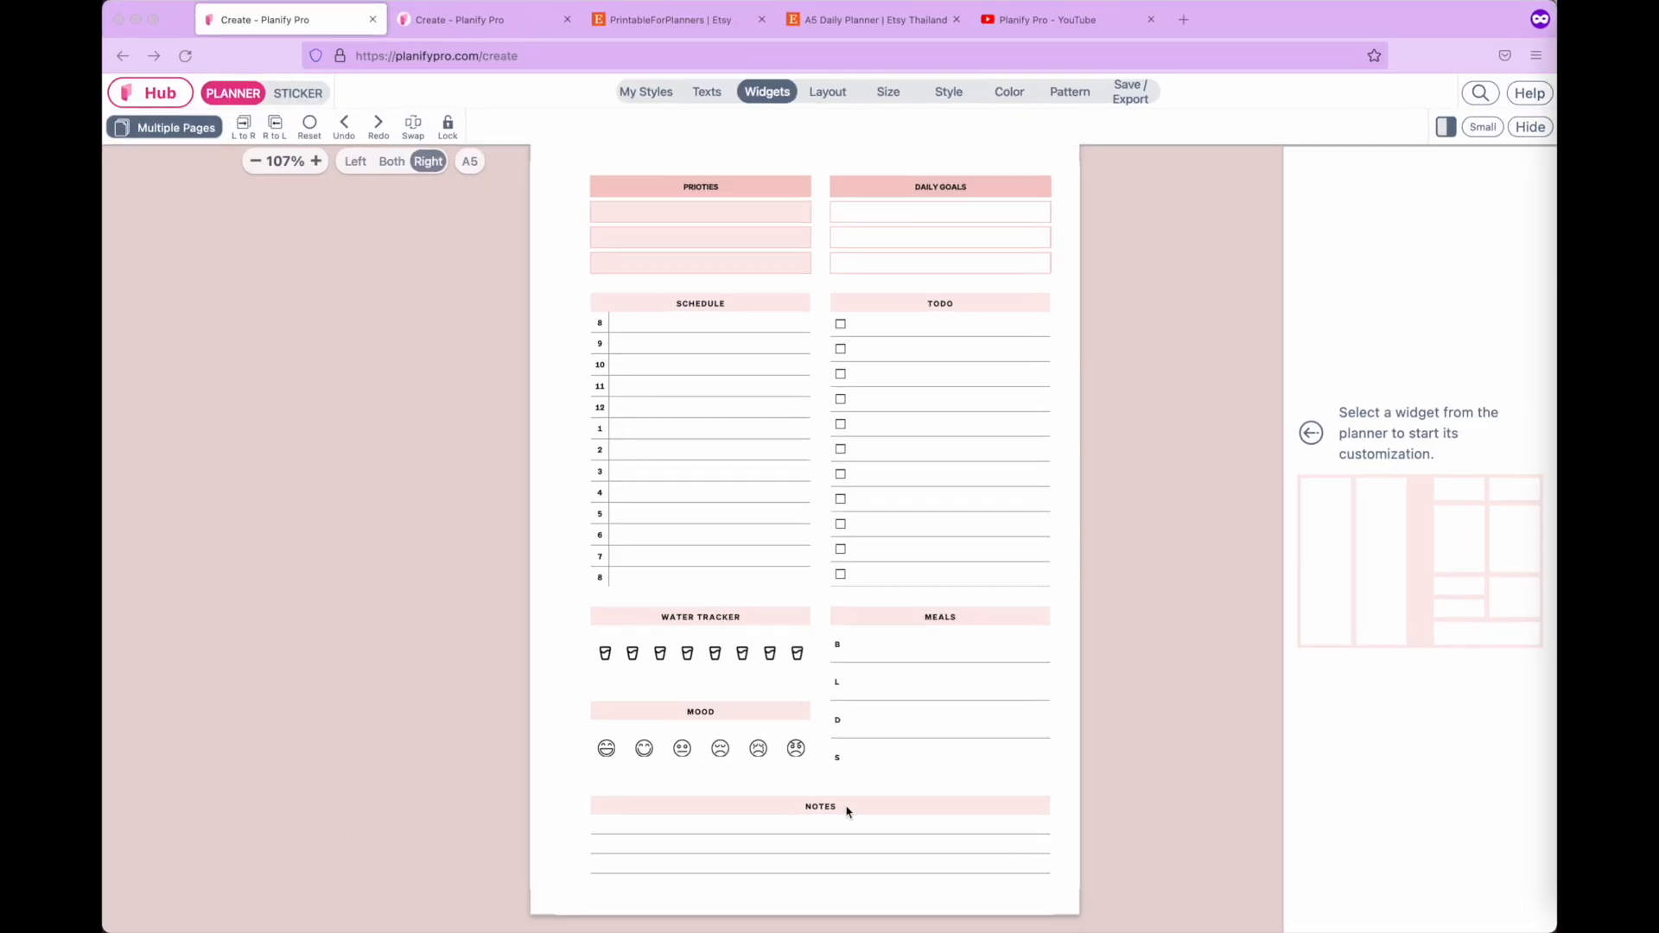
click(792, 810)
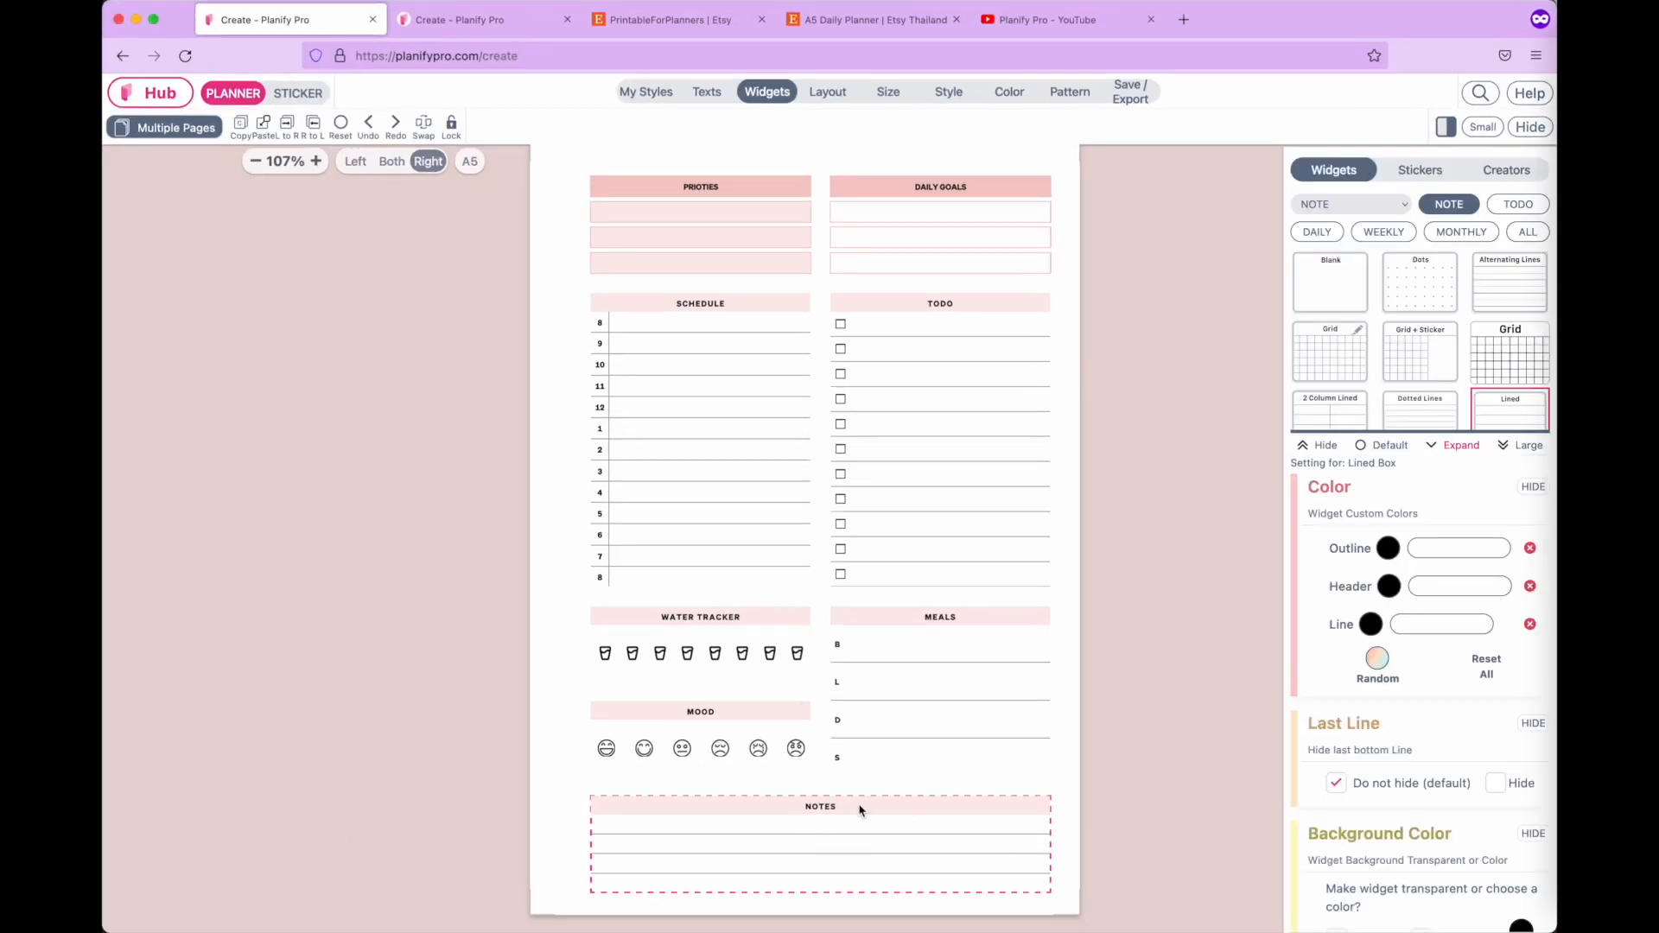
click(949, 95)
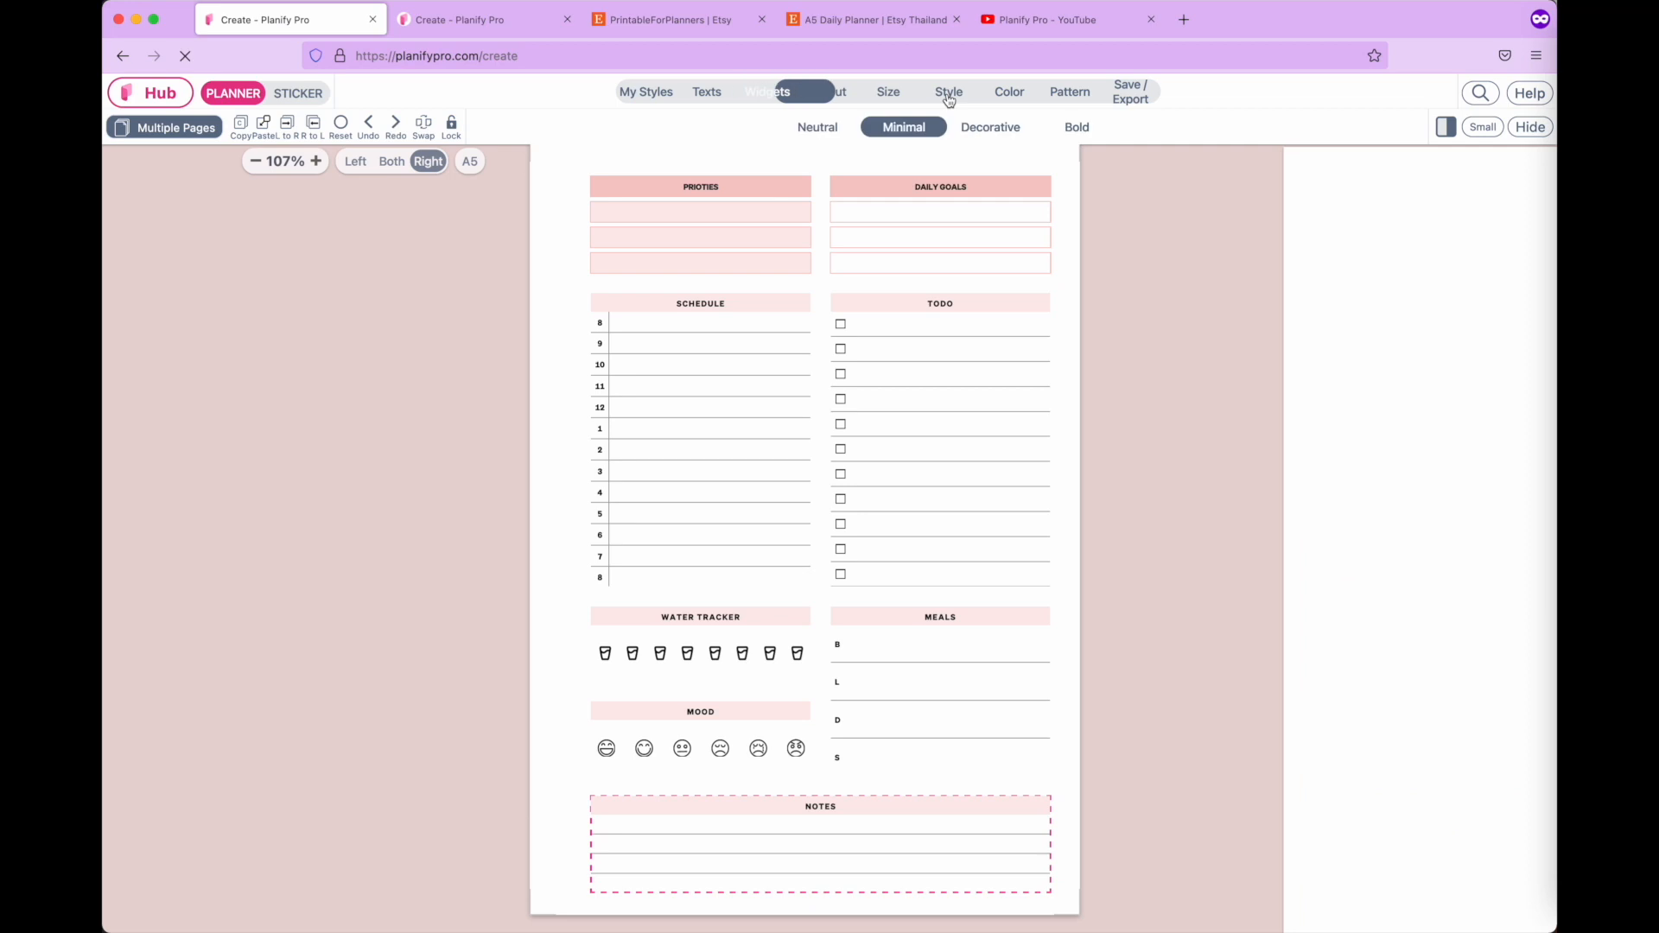
click(818, 130)
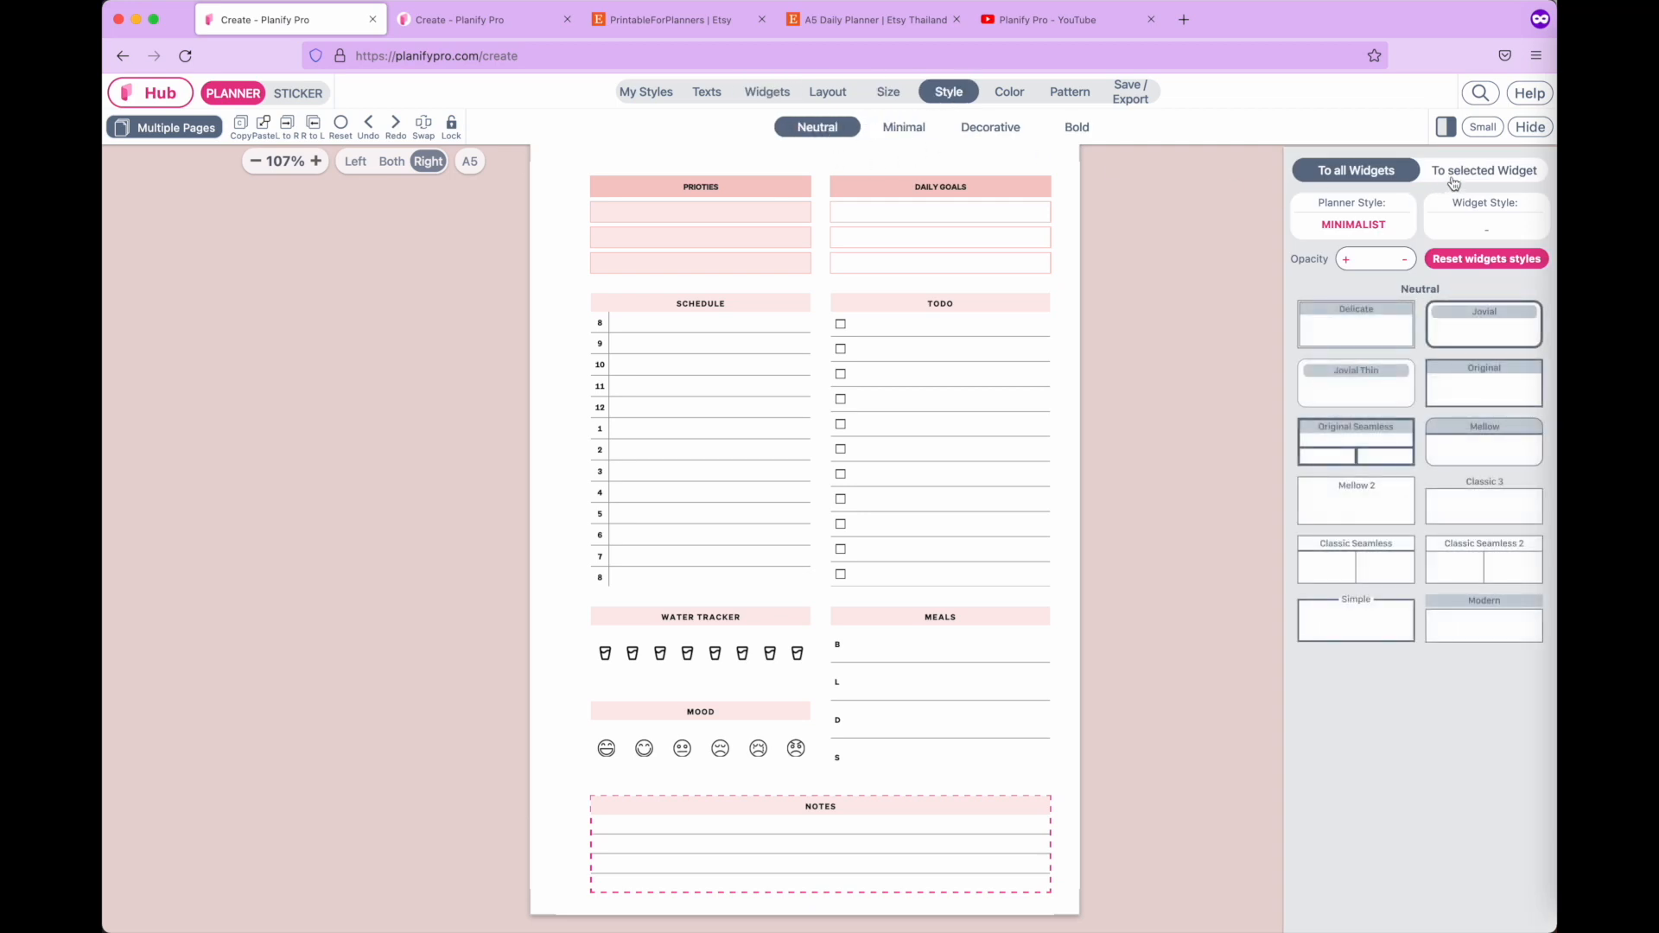
click(1504, 174)
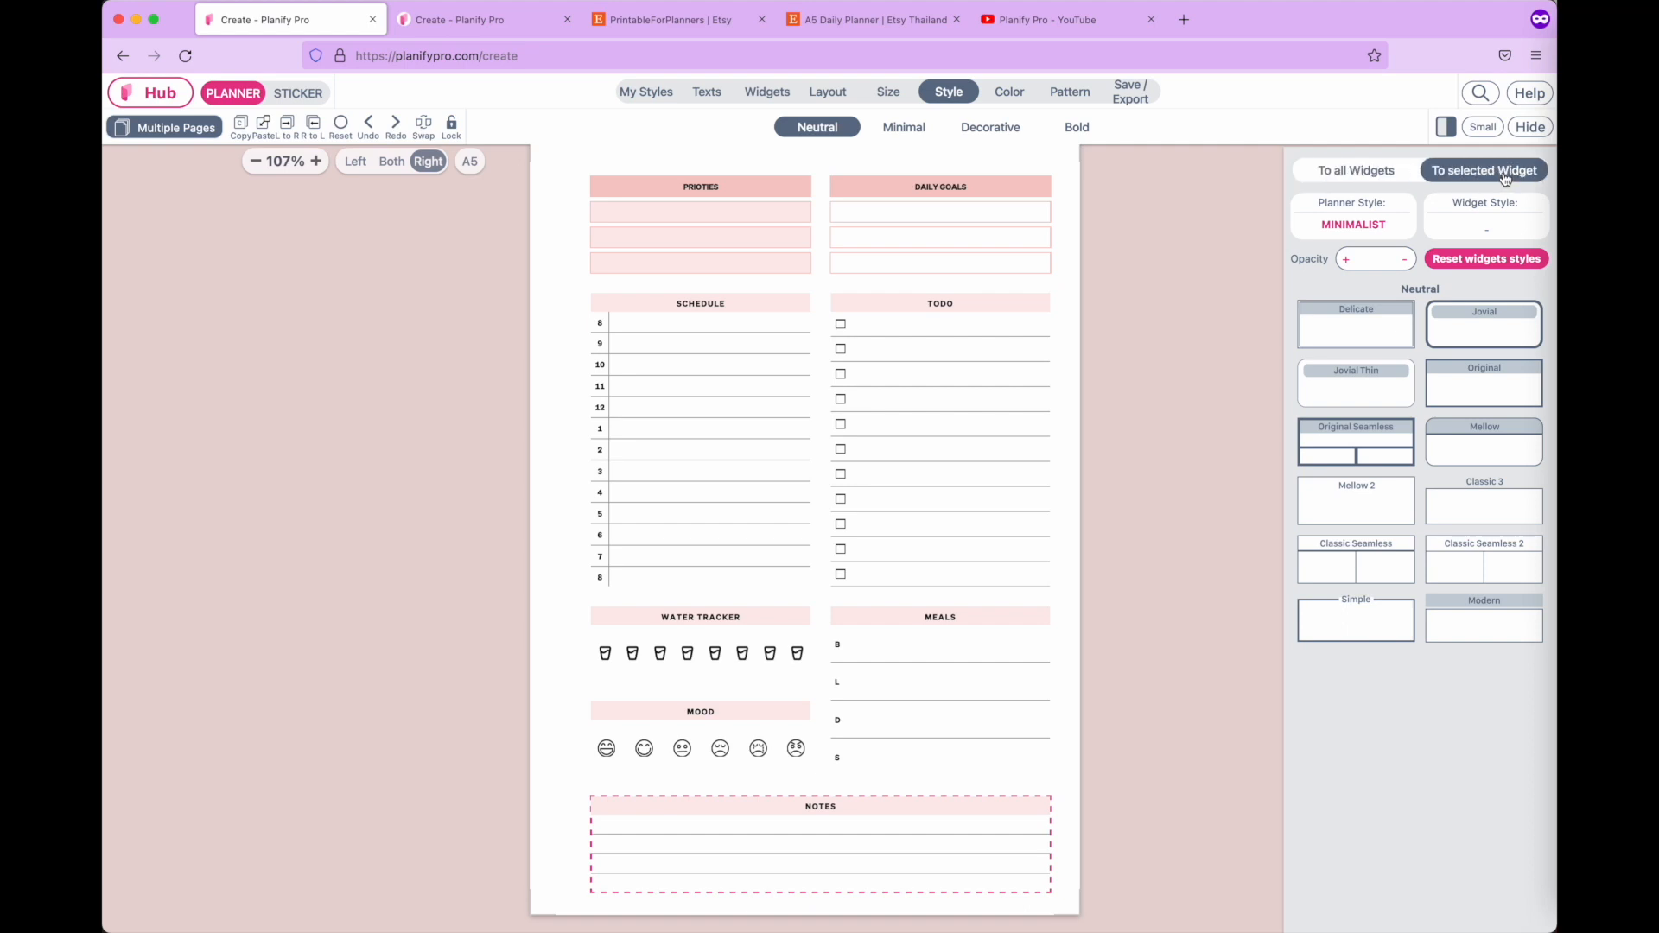
click(1494, 383)
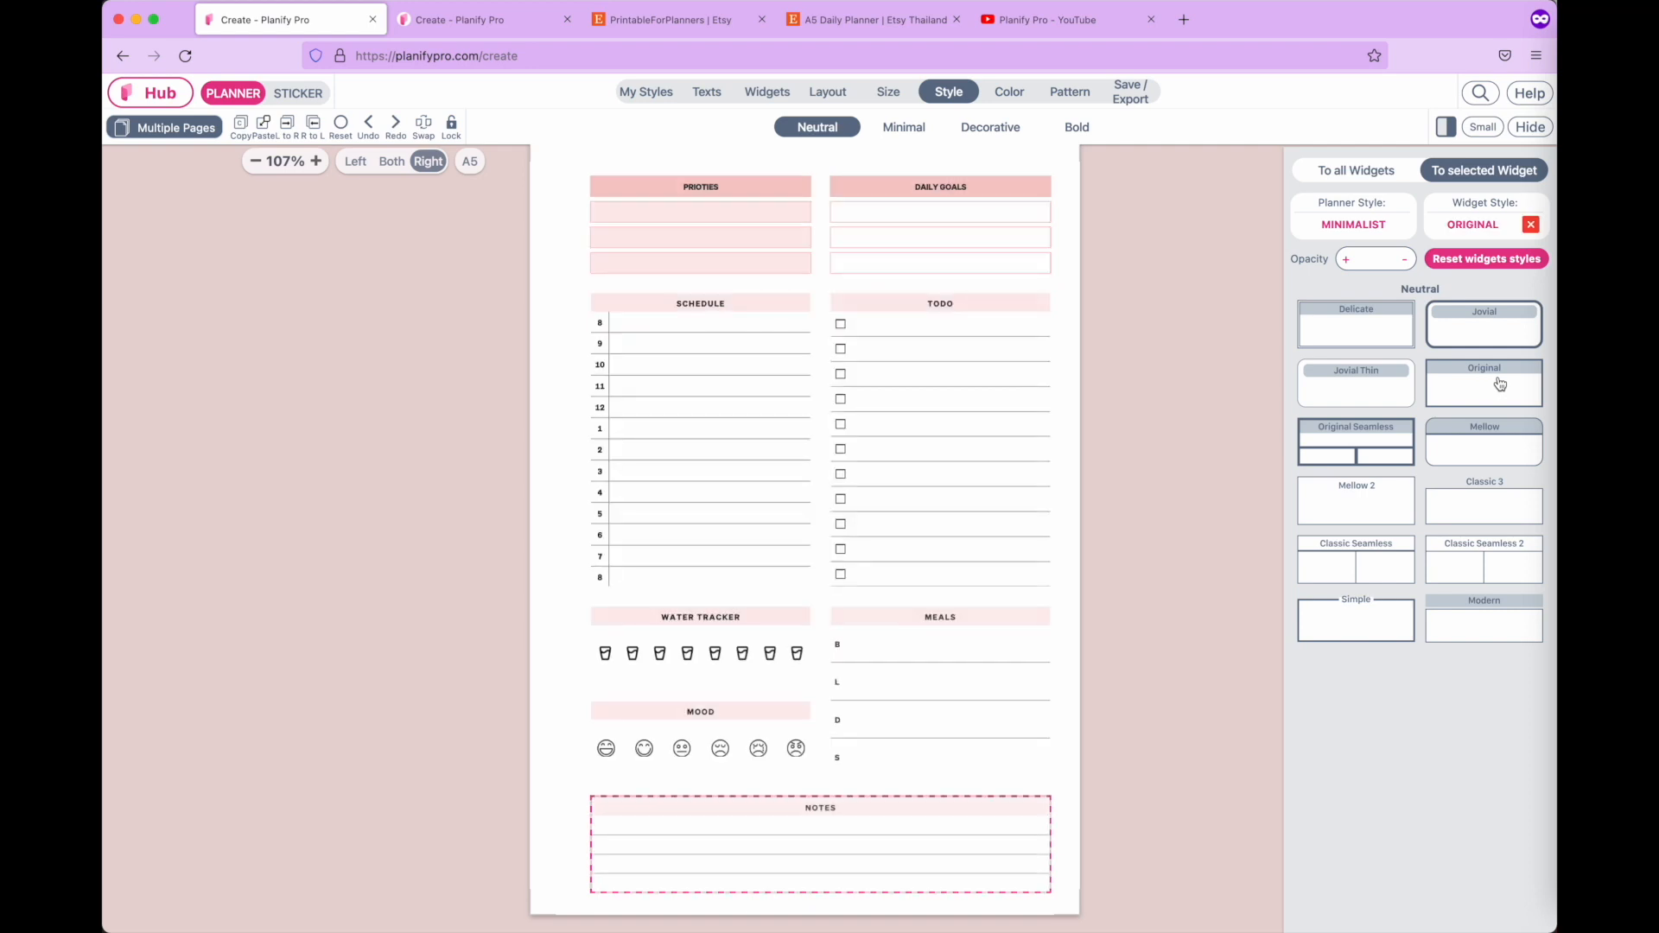
click(1218, 642)
Adjust the planner layout by setting the height of the water tracker's row (E) to 0.5 fraction.
scroll(1078, 778, down, 3)
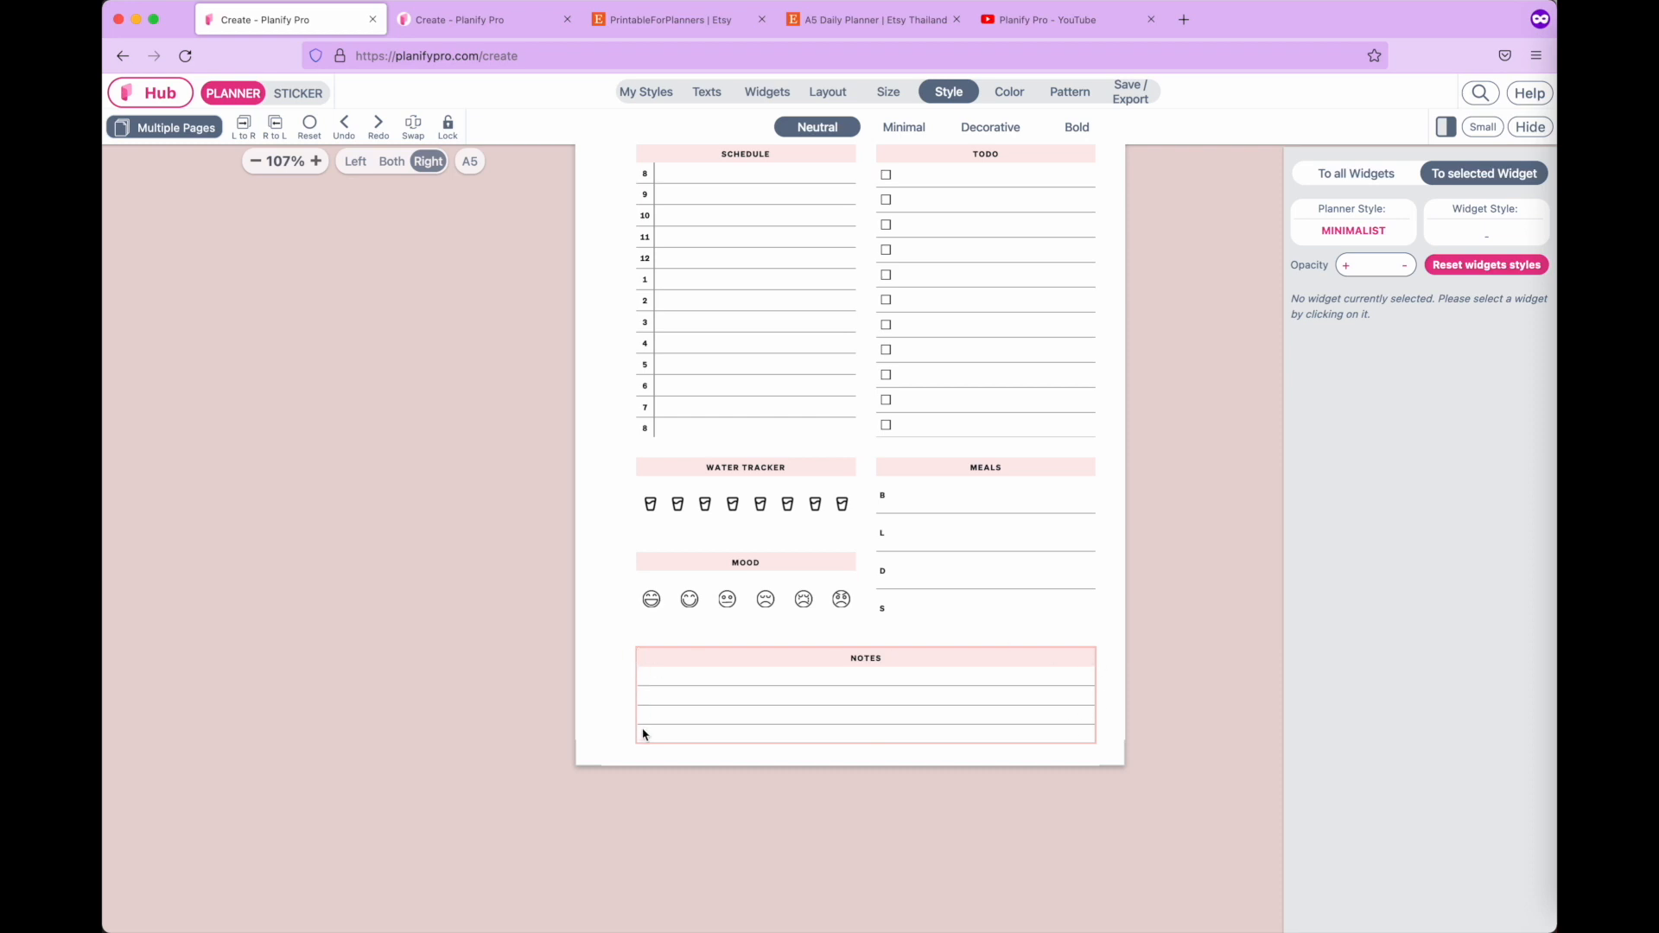
scroll(661, 670, up, 5)
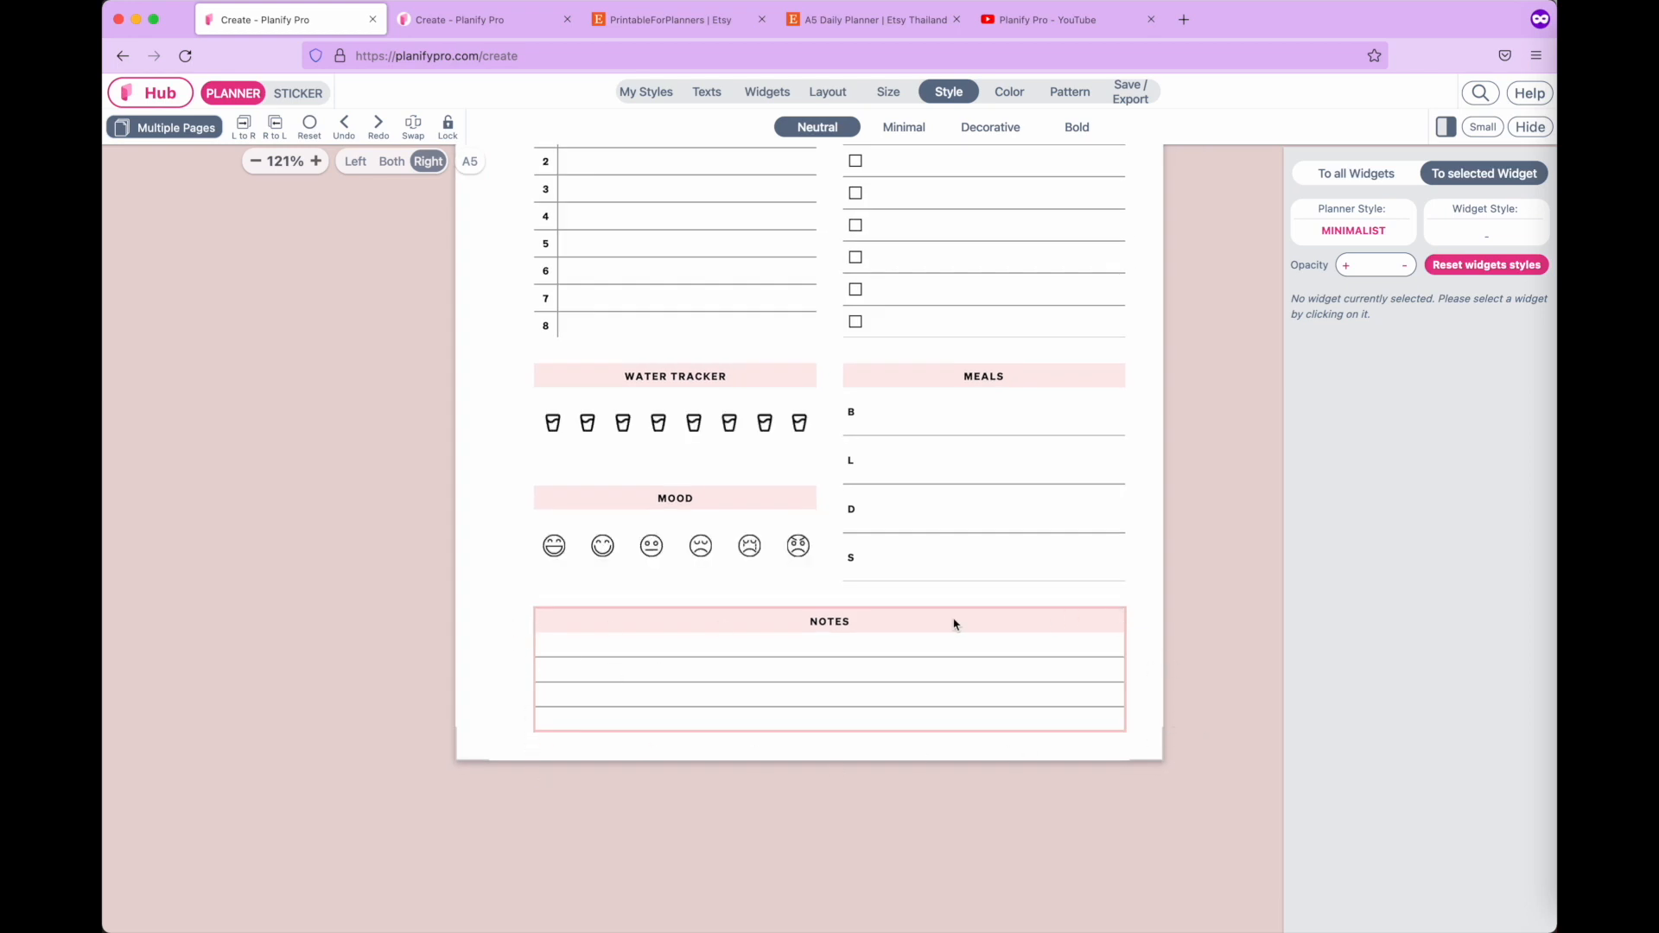
scroll(707, 759, up, 5)
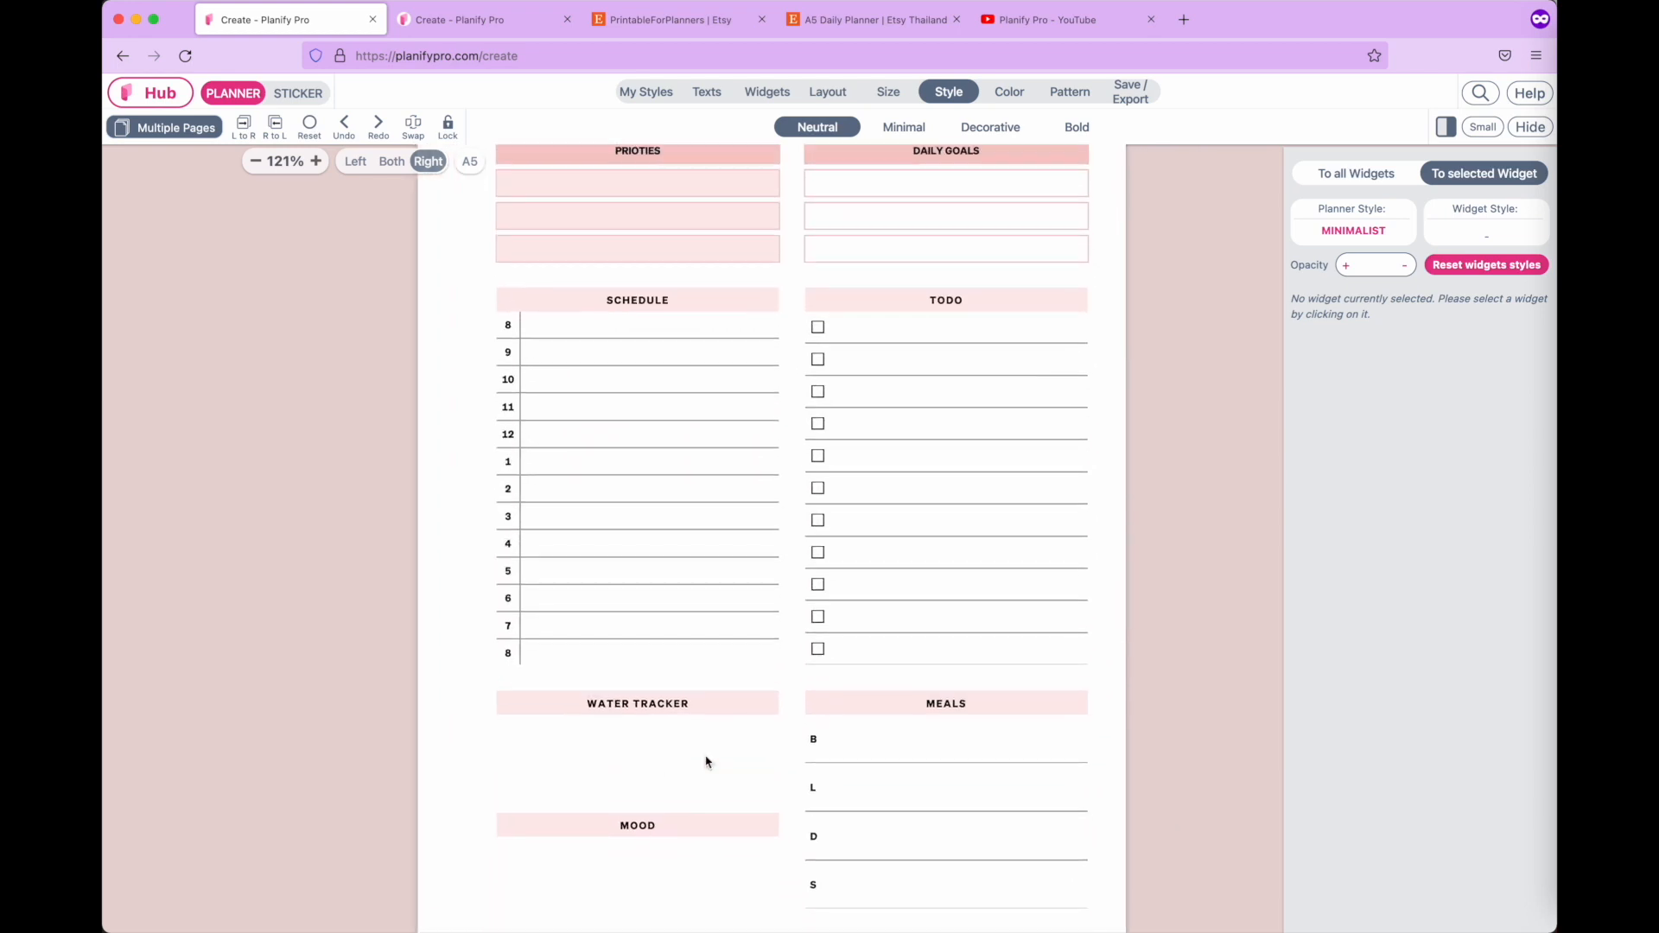
scroll(707, 761, up, 3)
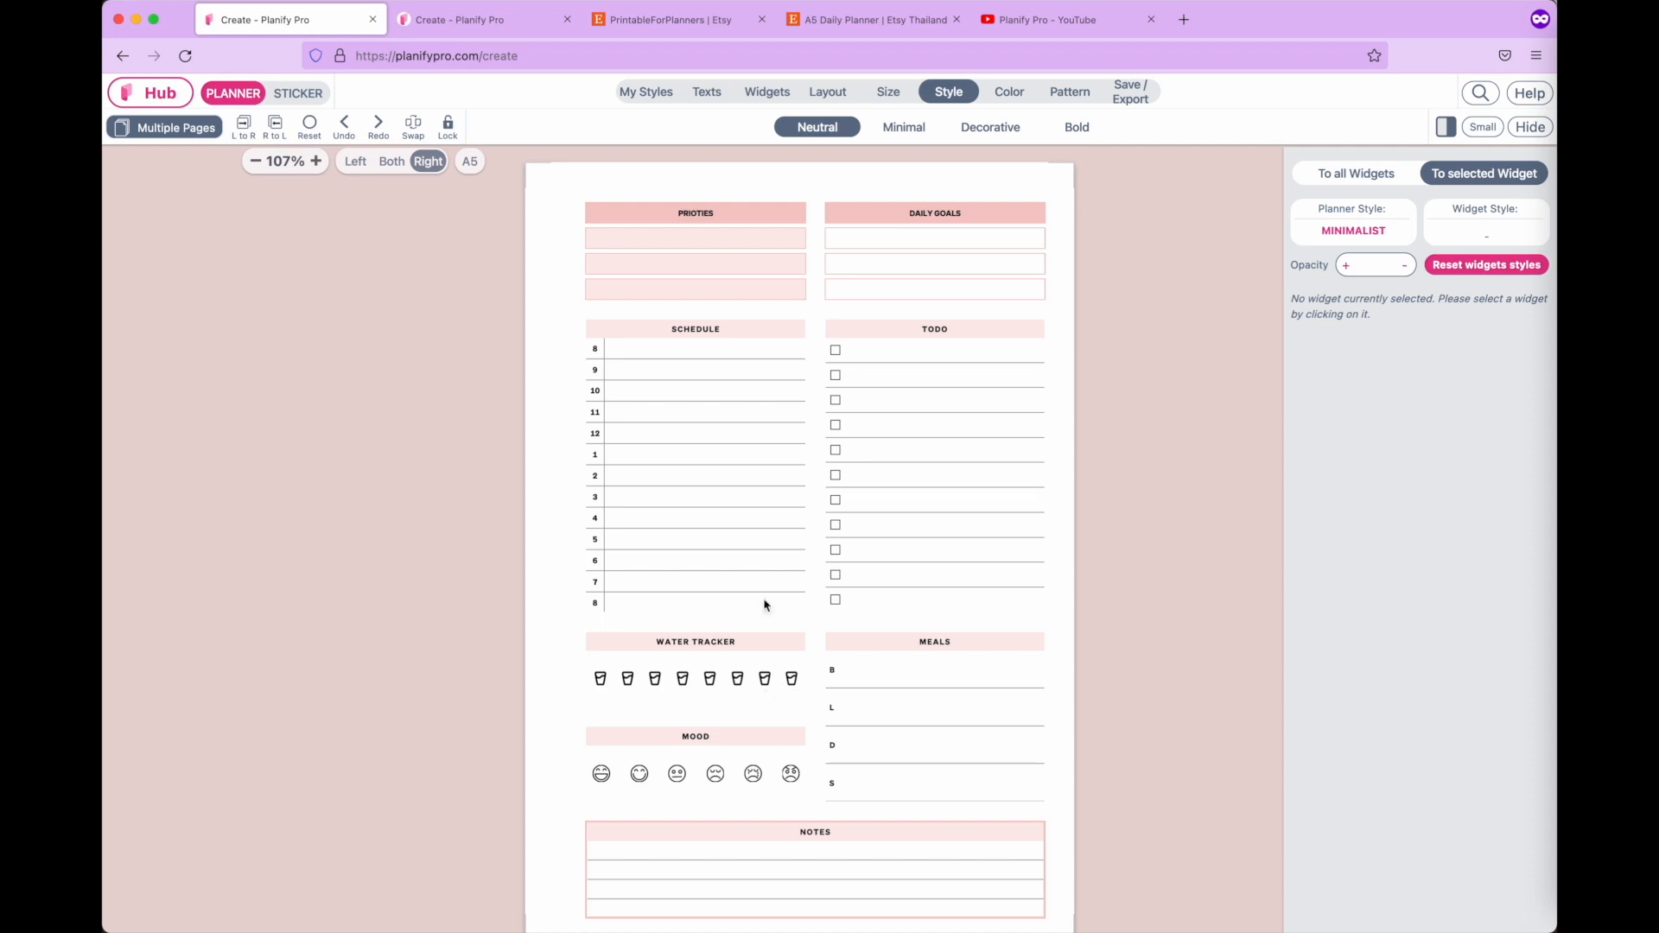
click(833, 102)
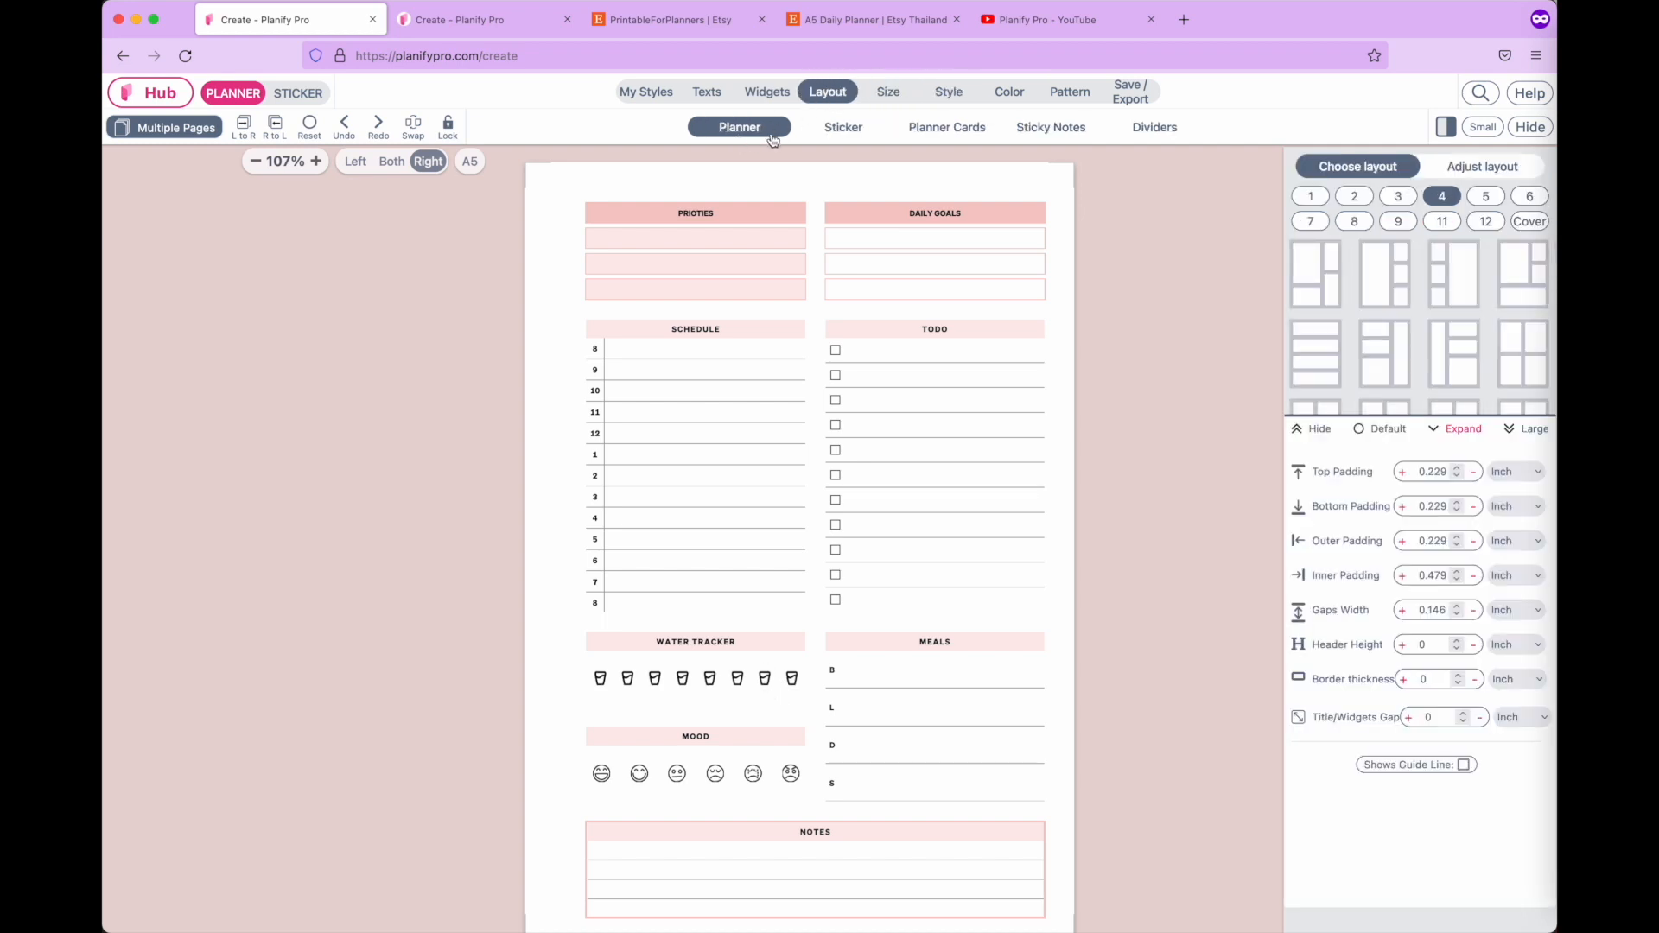
click(1484, 172)
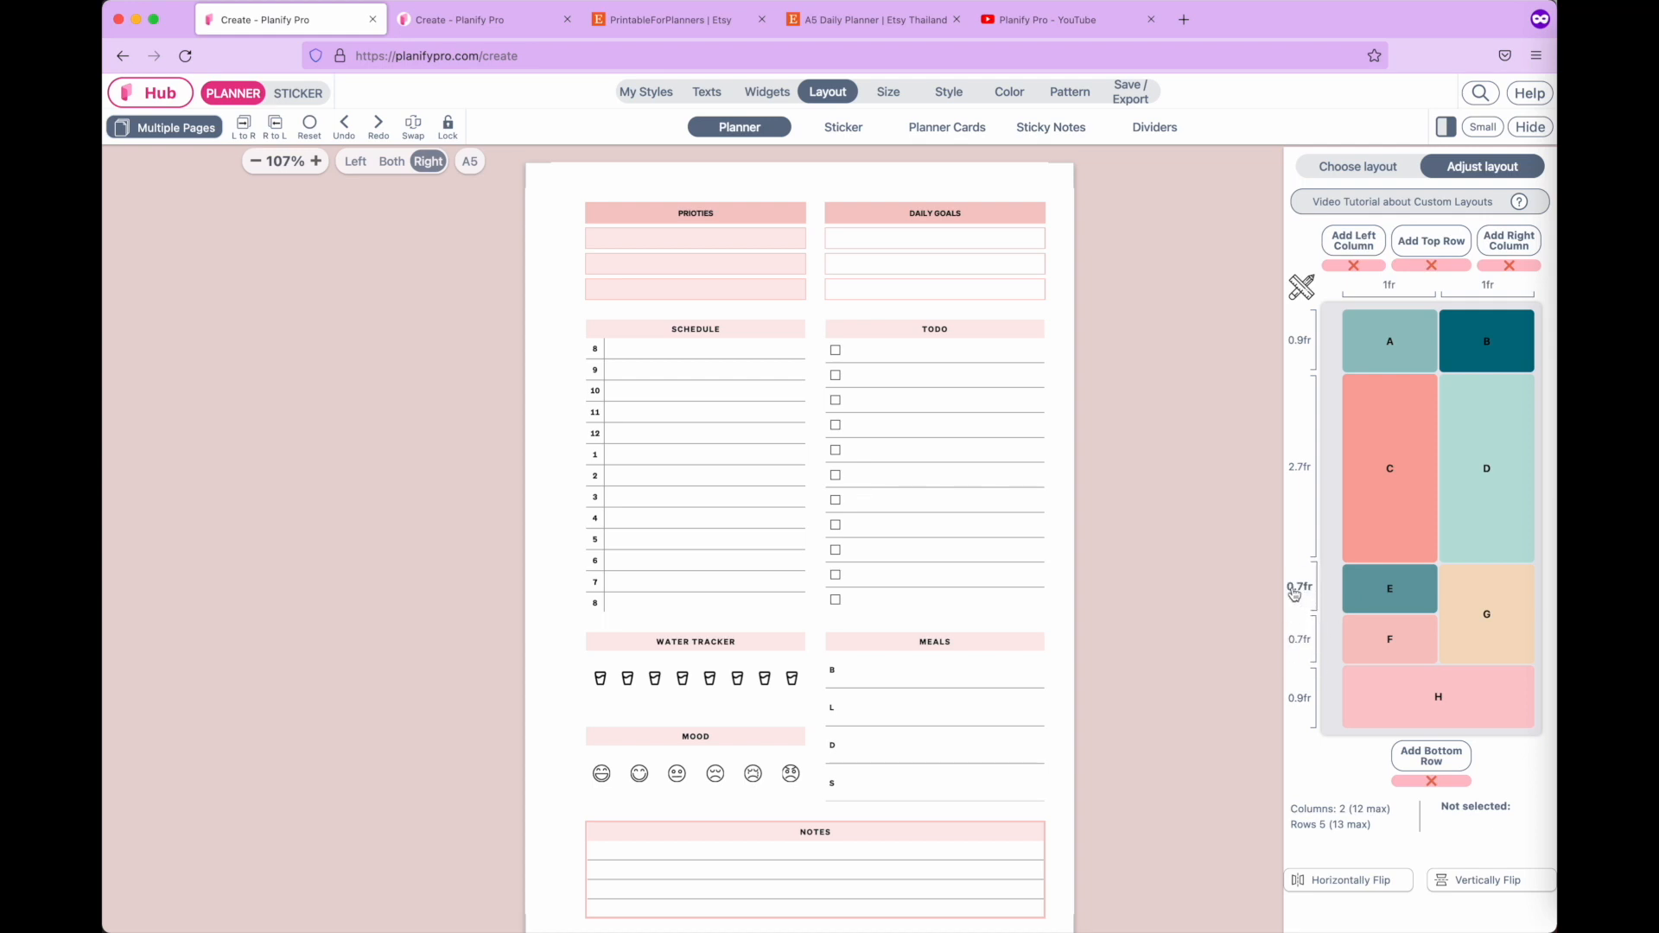
click(1306, 596)
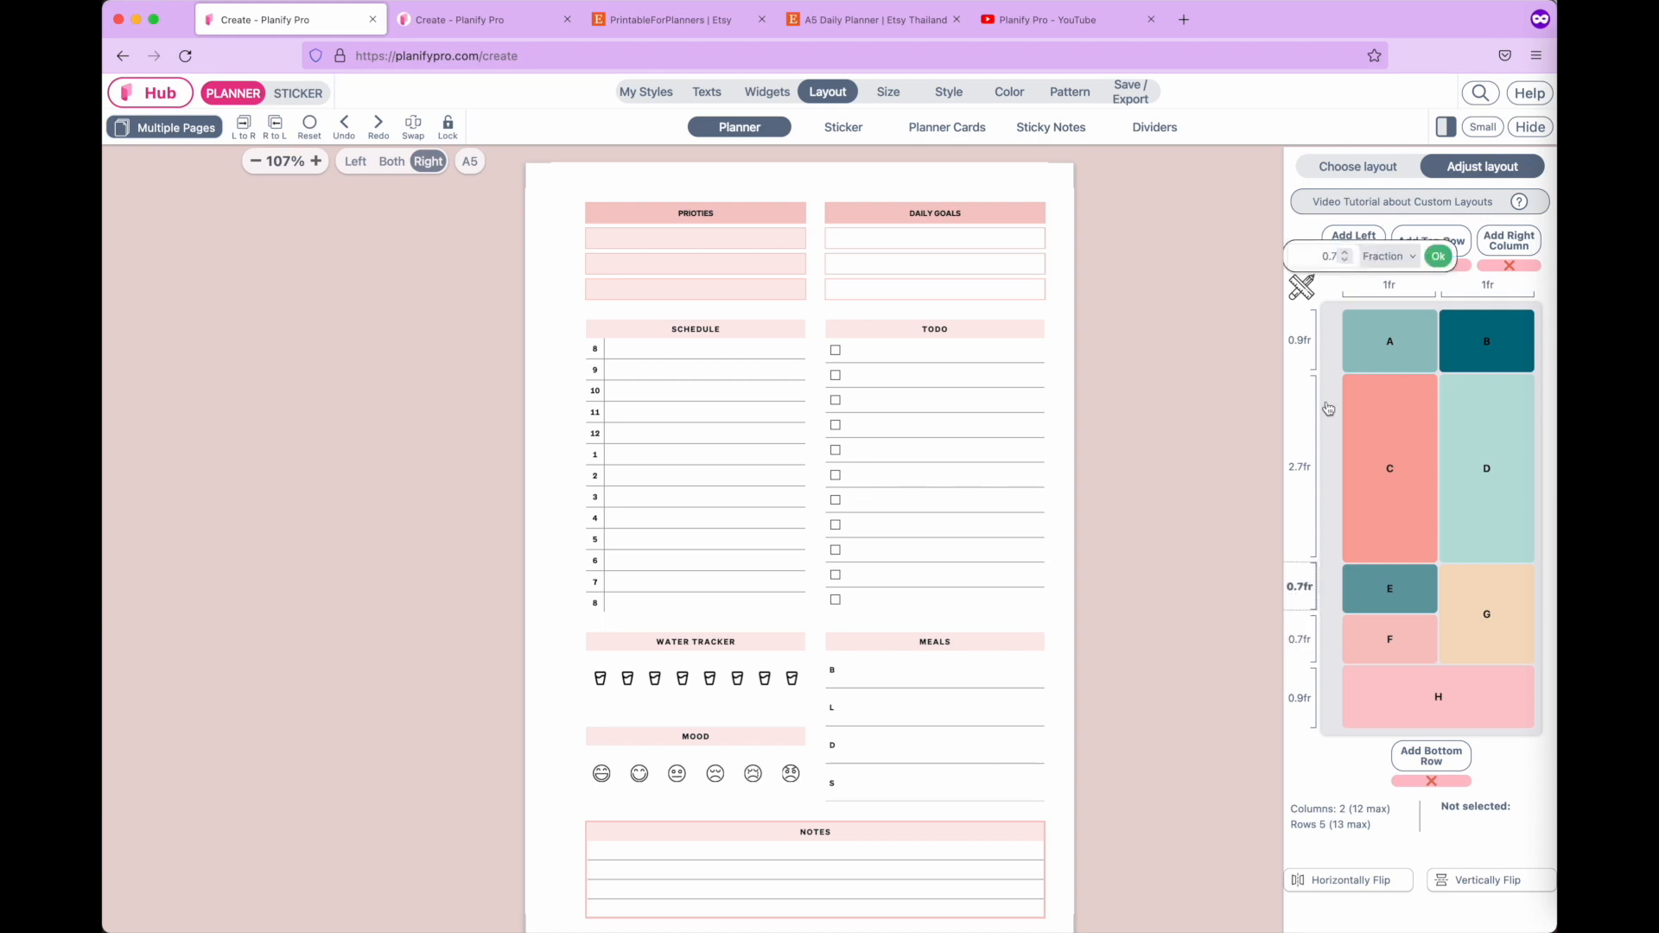
click(1346, 260)
click(1345, 260)
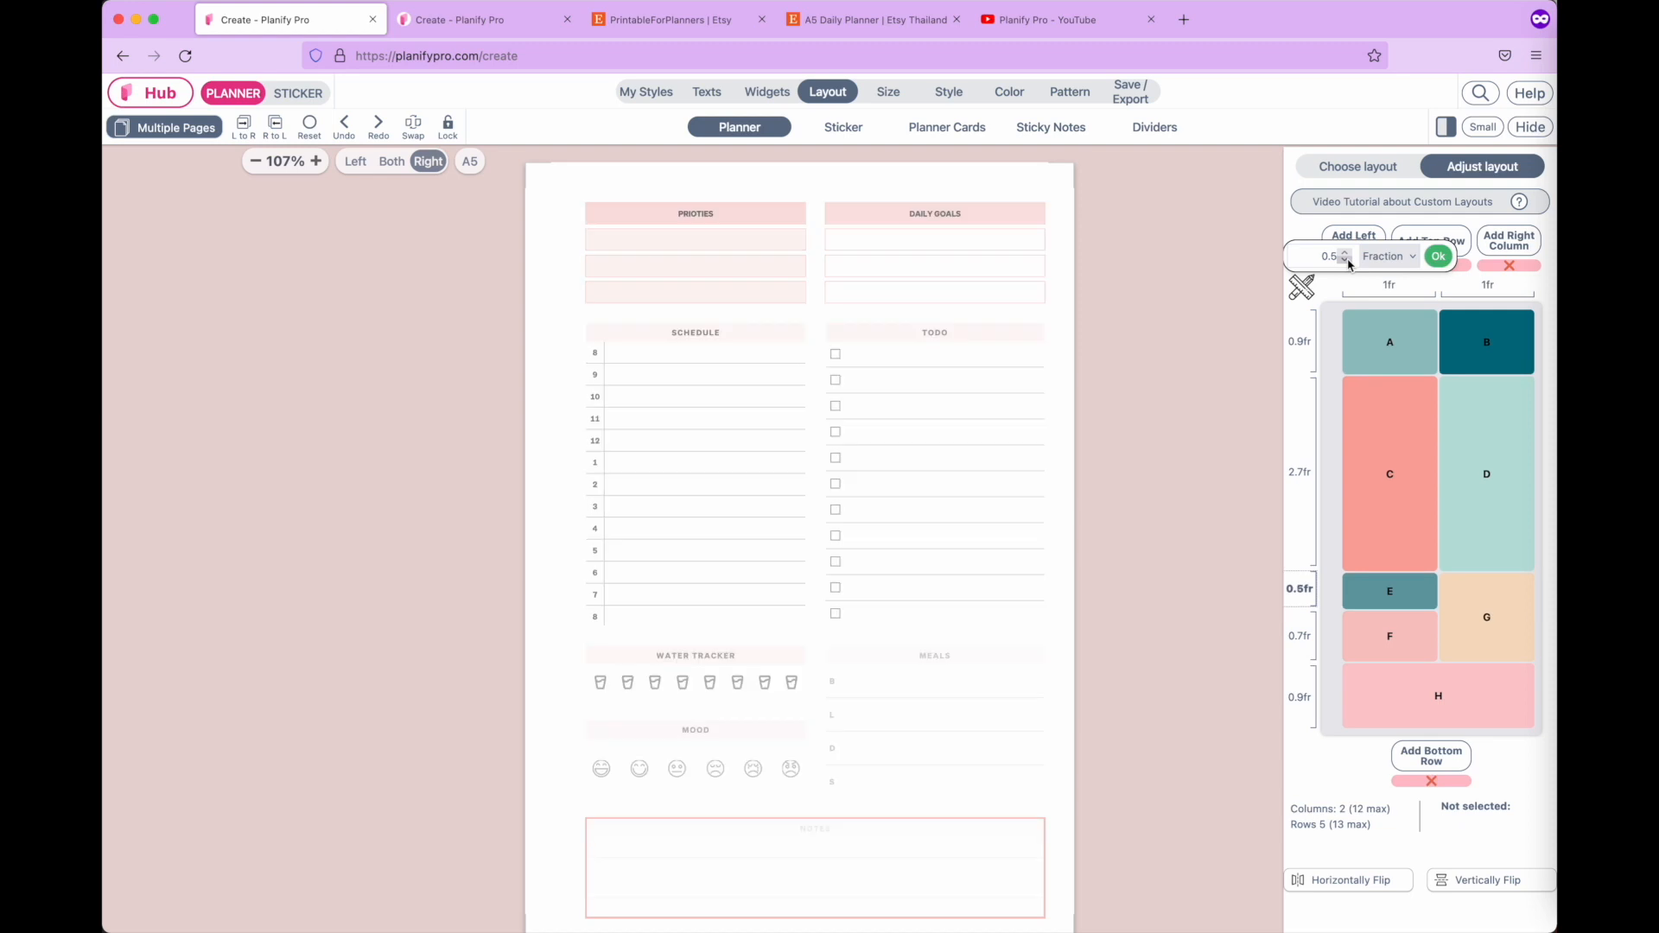
click(1346, 260)
click(1346, 253)
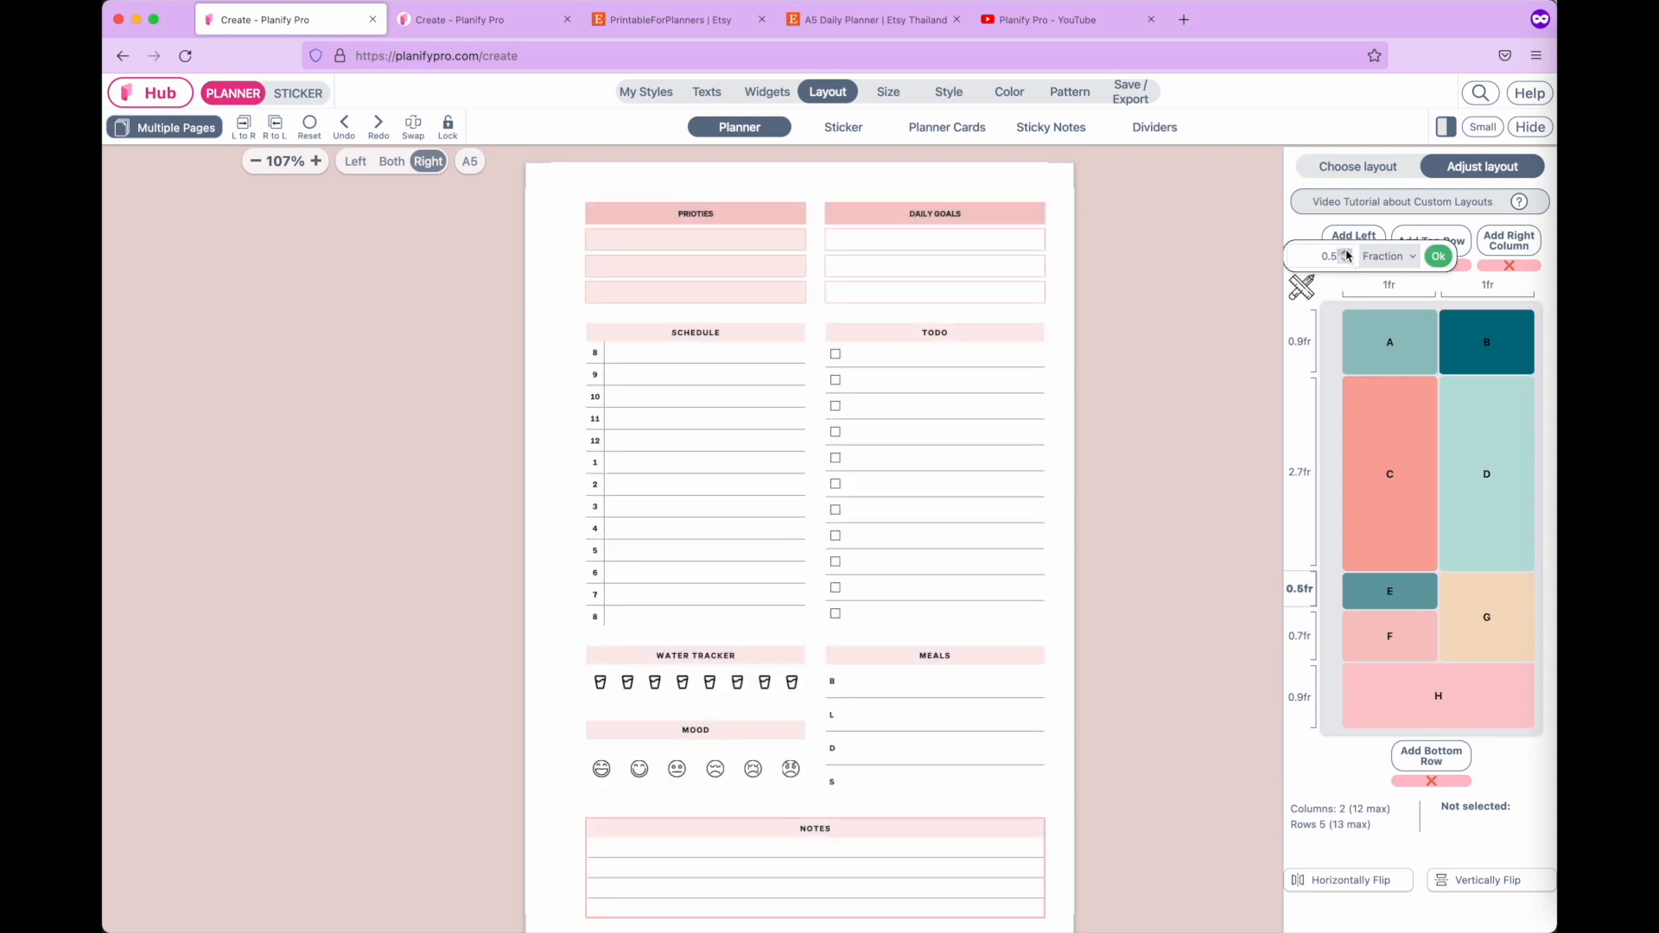
click(1438, 256)
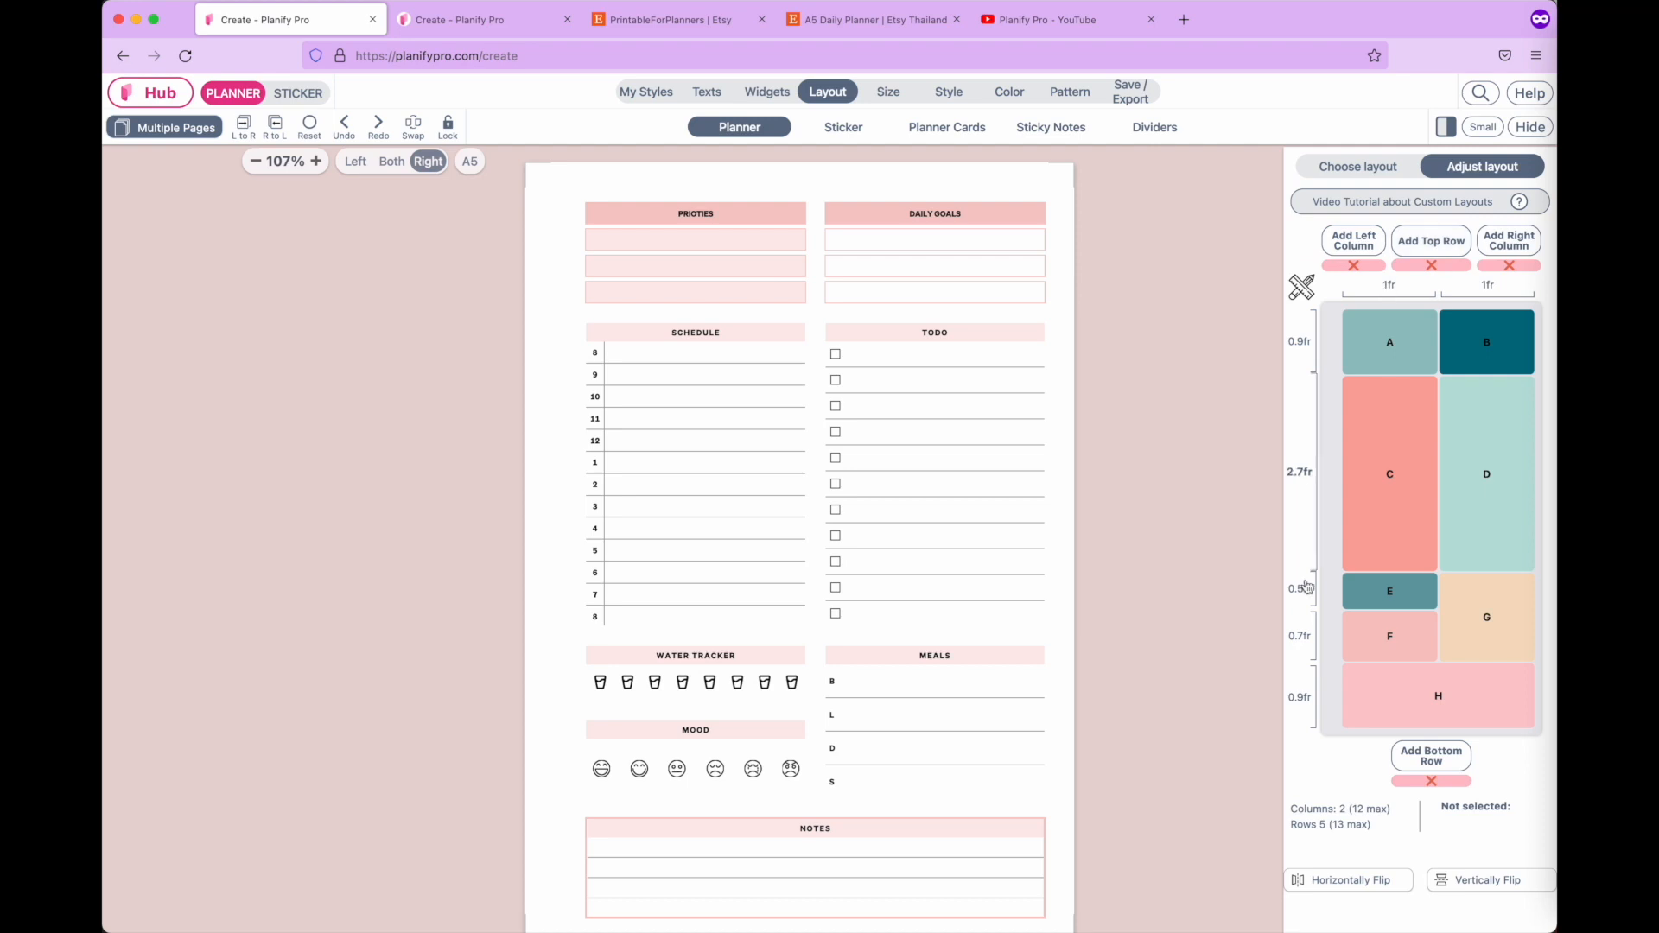
Set the height of the mood tracker's row (F) in the planner layout to 0.5 fraction.
click(1301, 650)
click(1346, 261)
click(1345, 261)
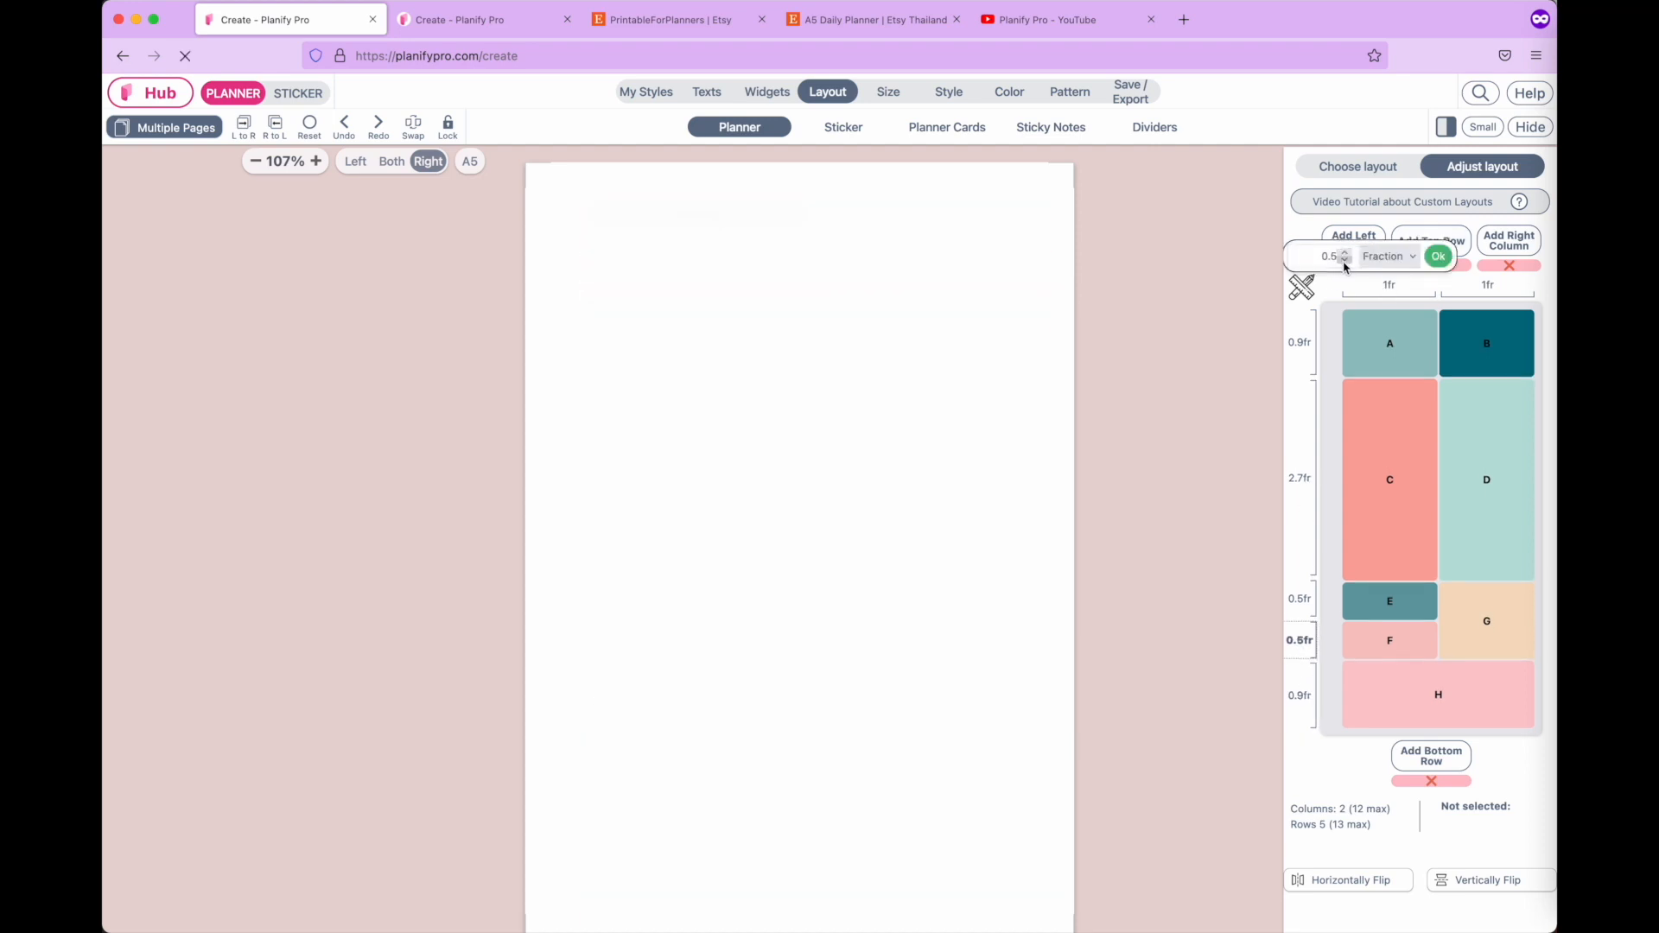
click(1439, 256)
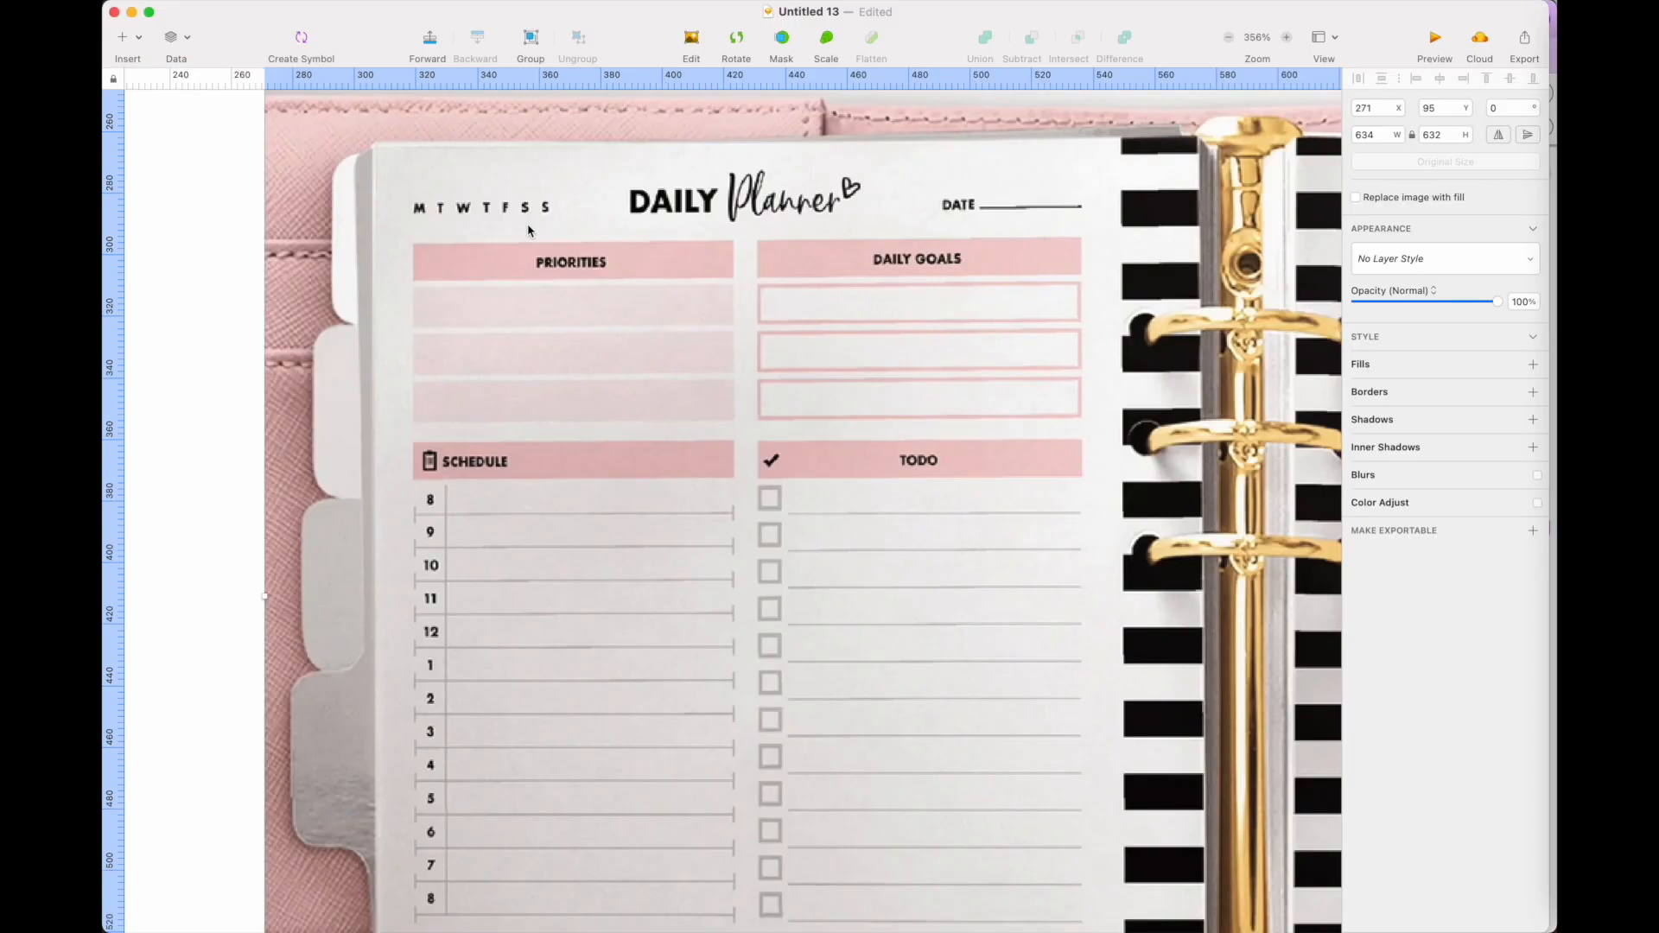
Check the header in the Sketch reference image, then return to Planify Pro and add a page title to both pages.
scroll(447, 242, up, 2)
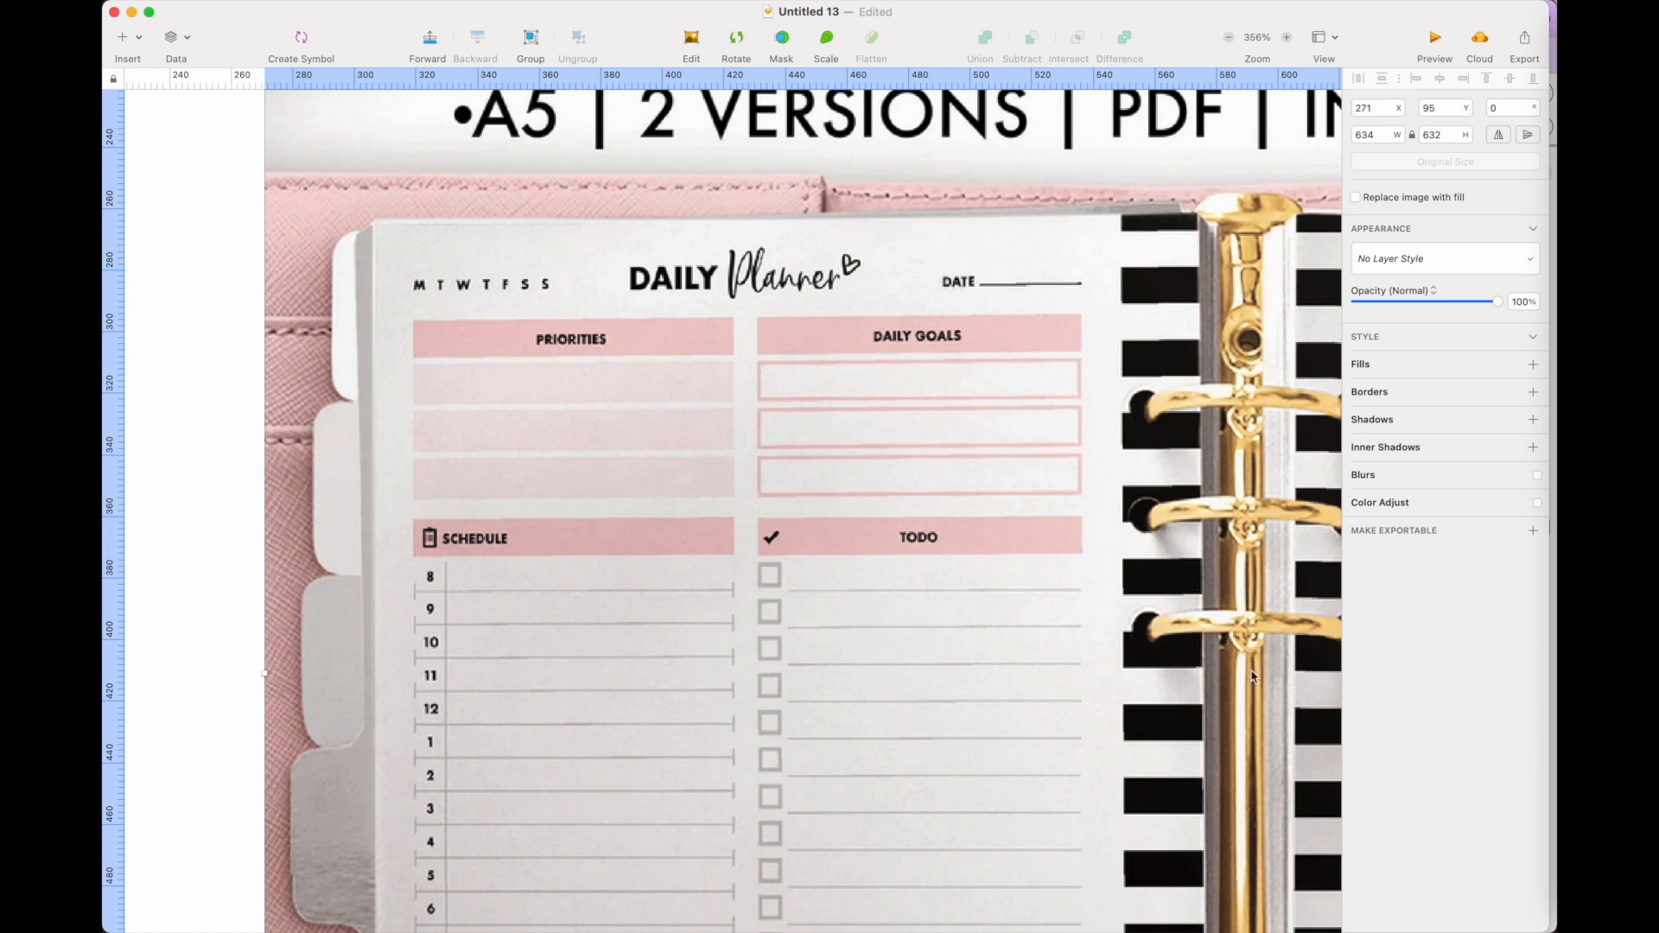
key(ctrl+Up)
click(285, 782)
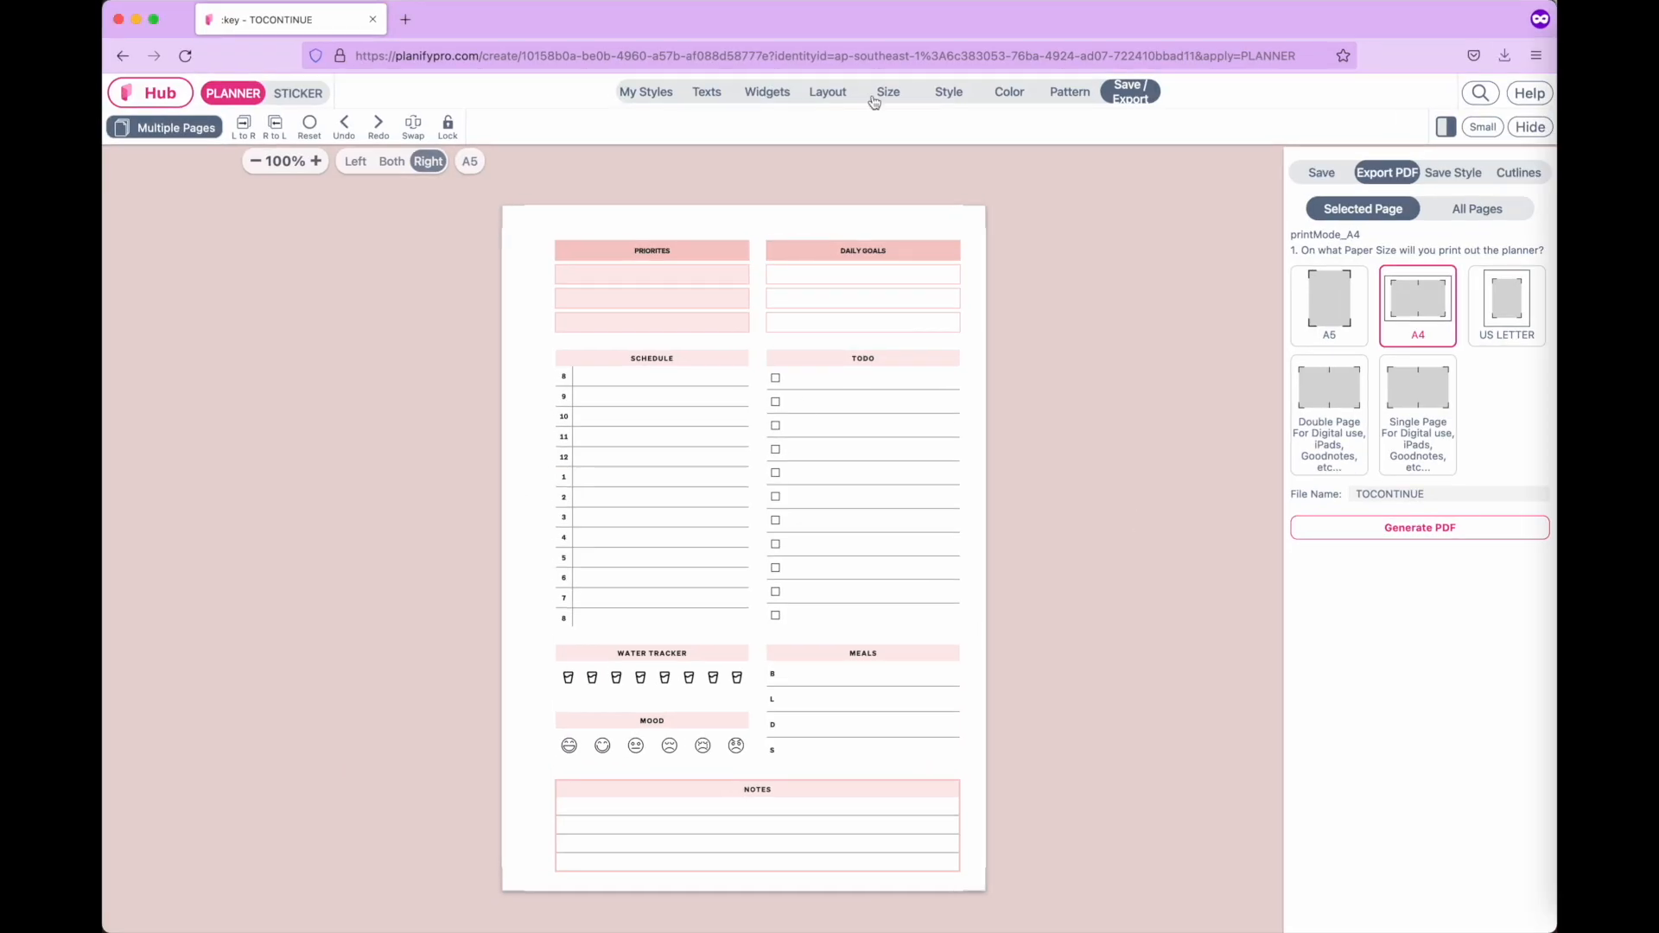
click(706, 93)
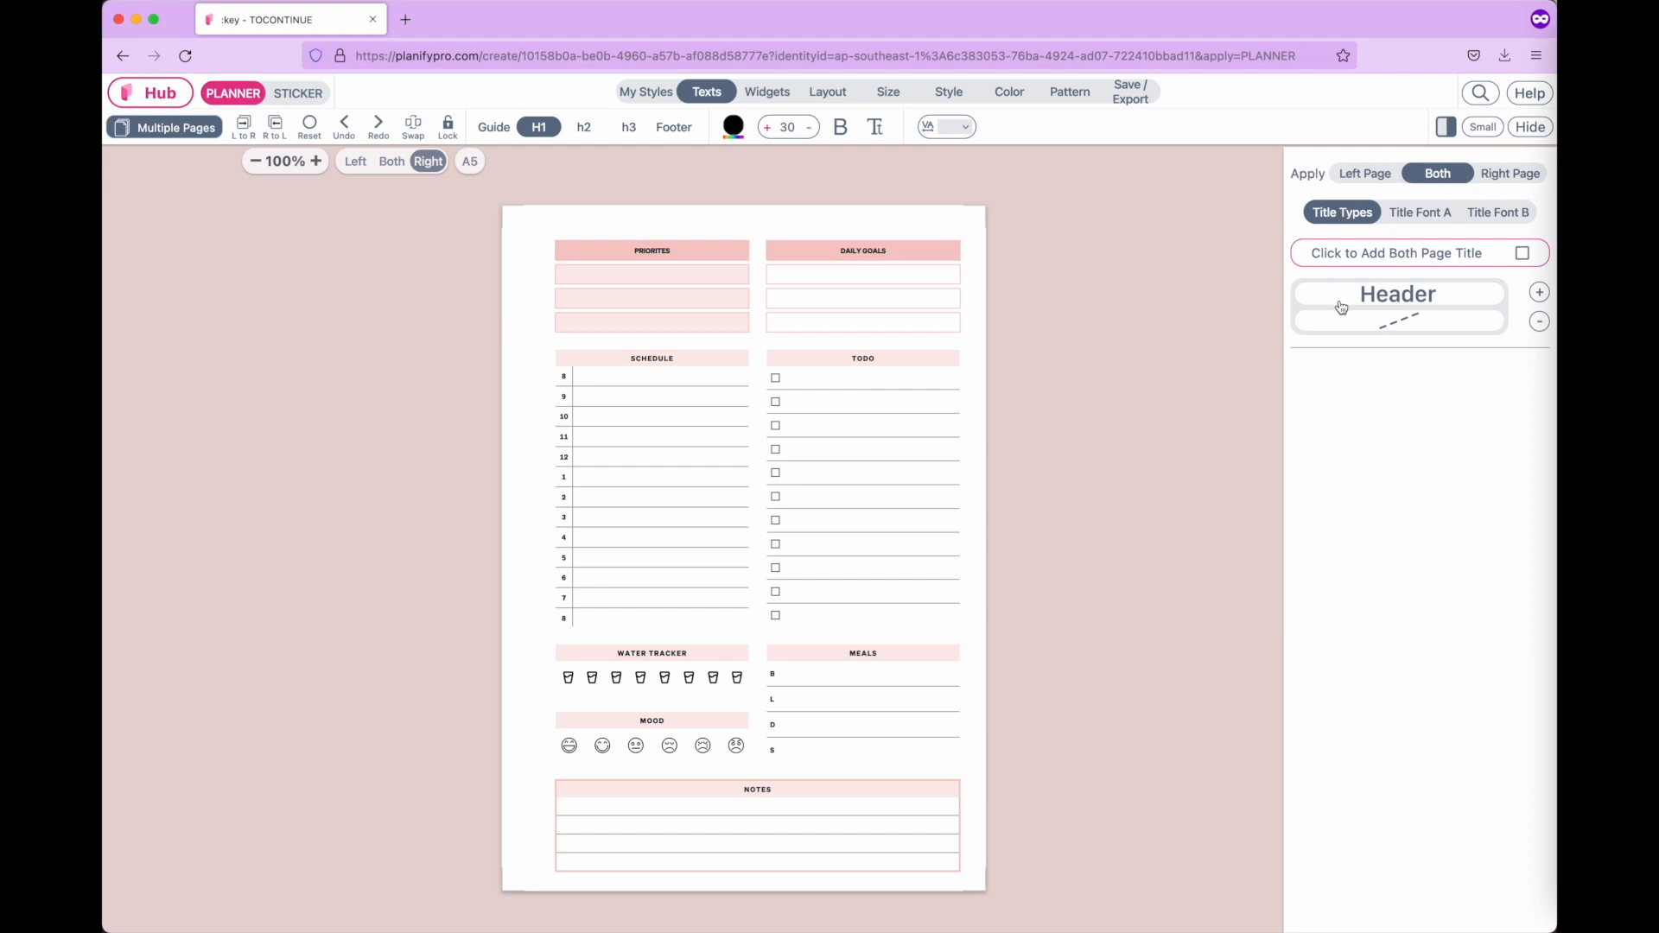
click(1471, 259)
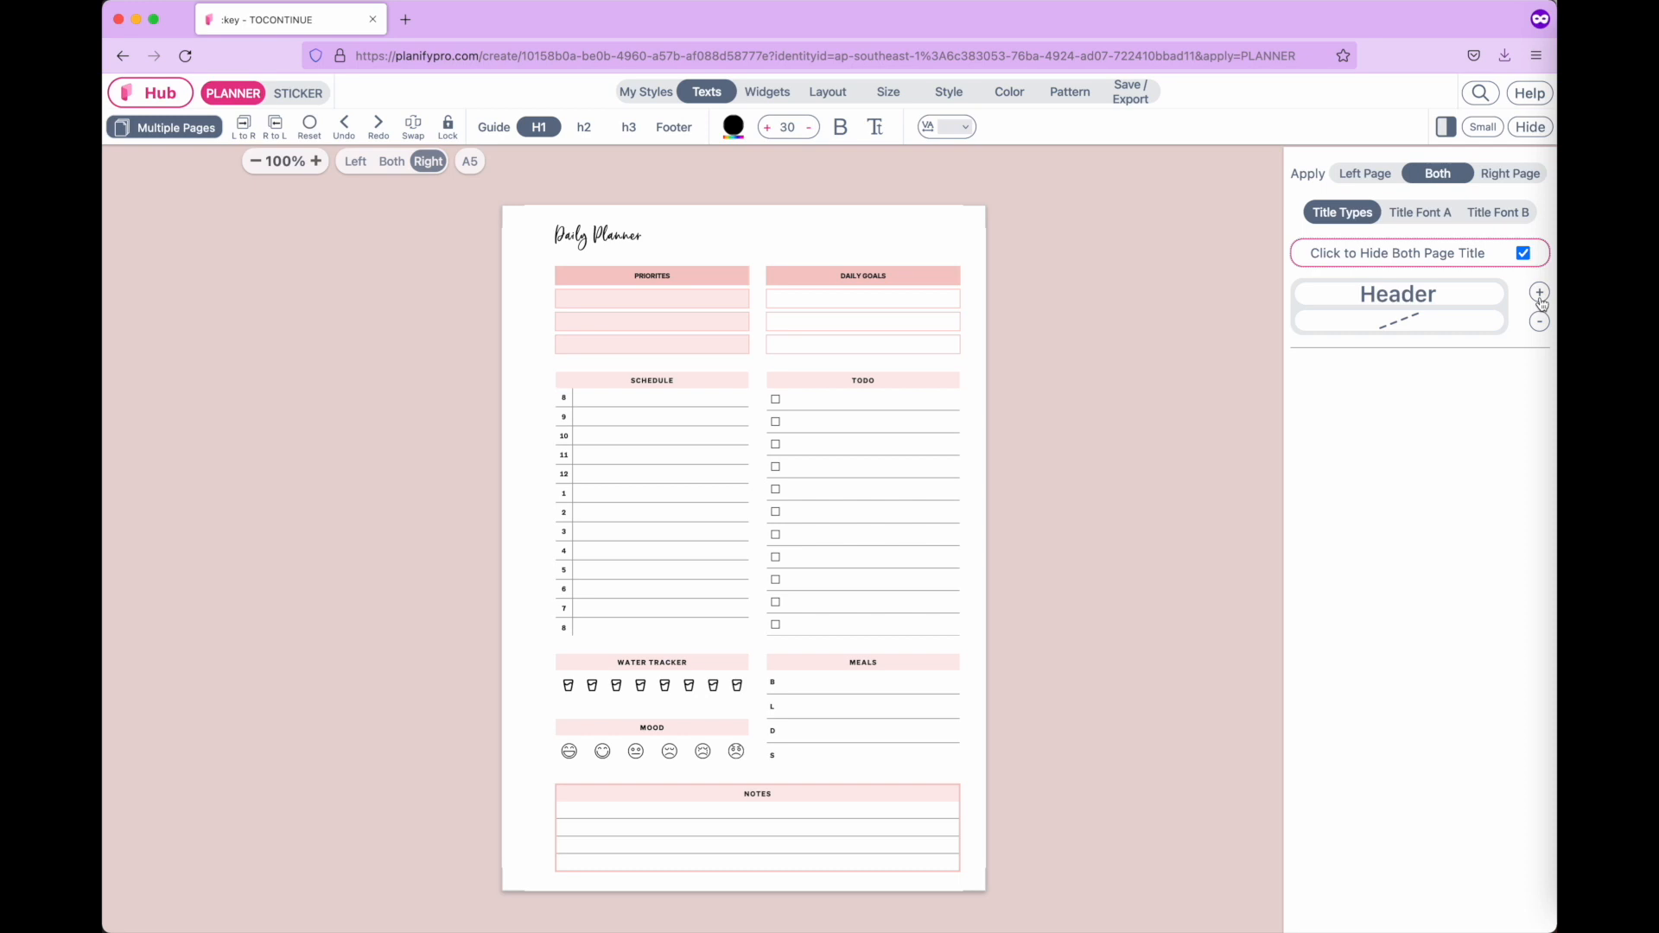
Extend the page title to three columns and set the middle one to the Header type.
click(1541, 294)
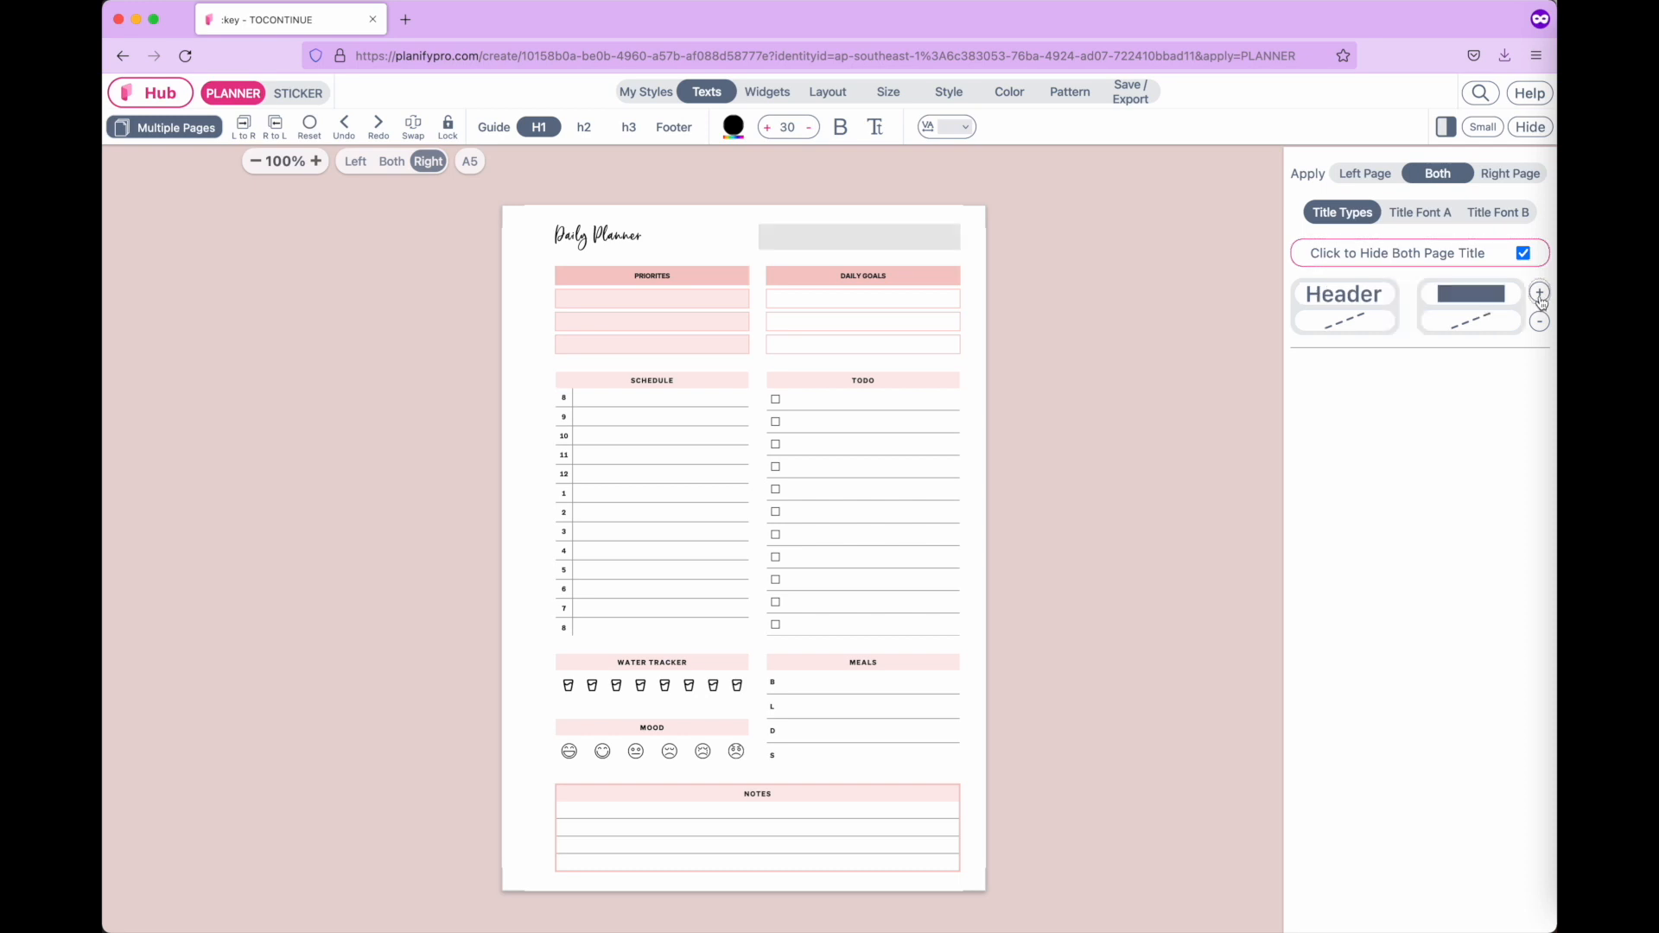
click(1540, 294)
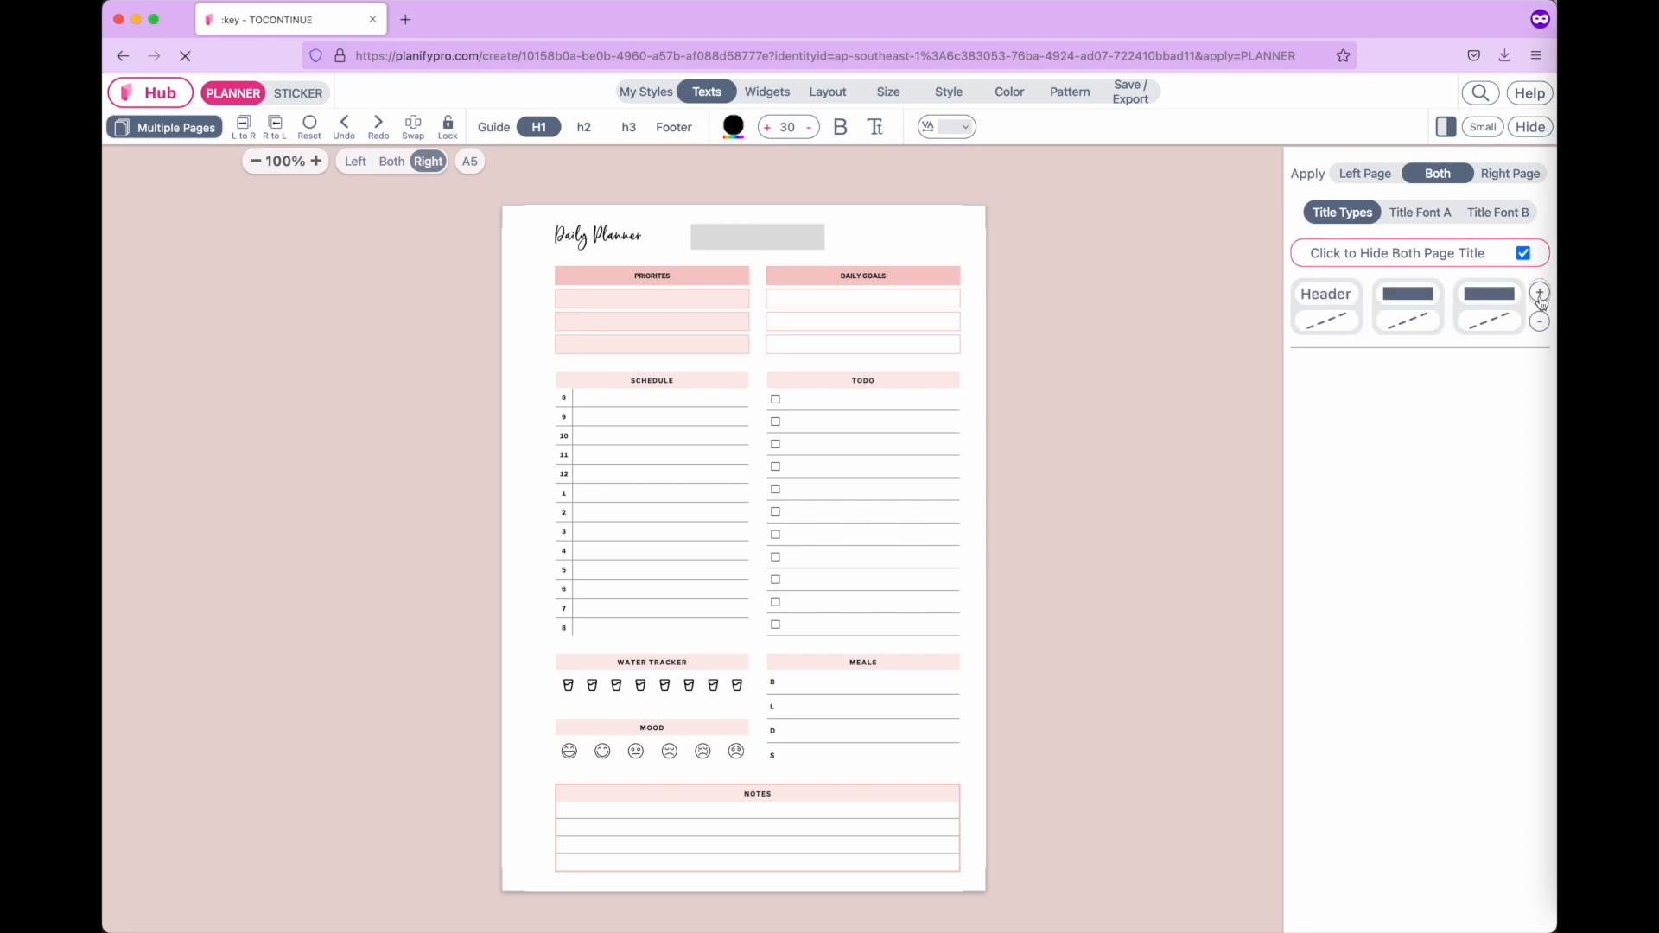
click(1418, 306)
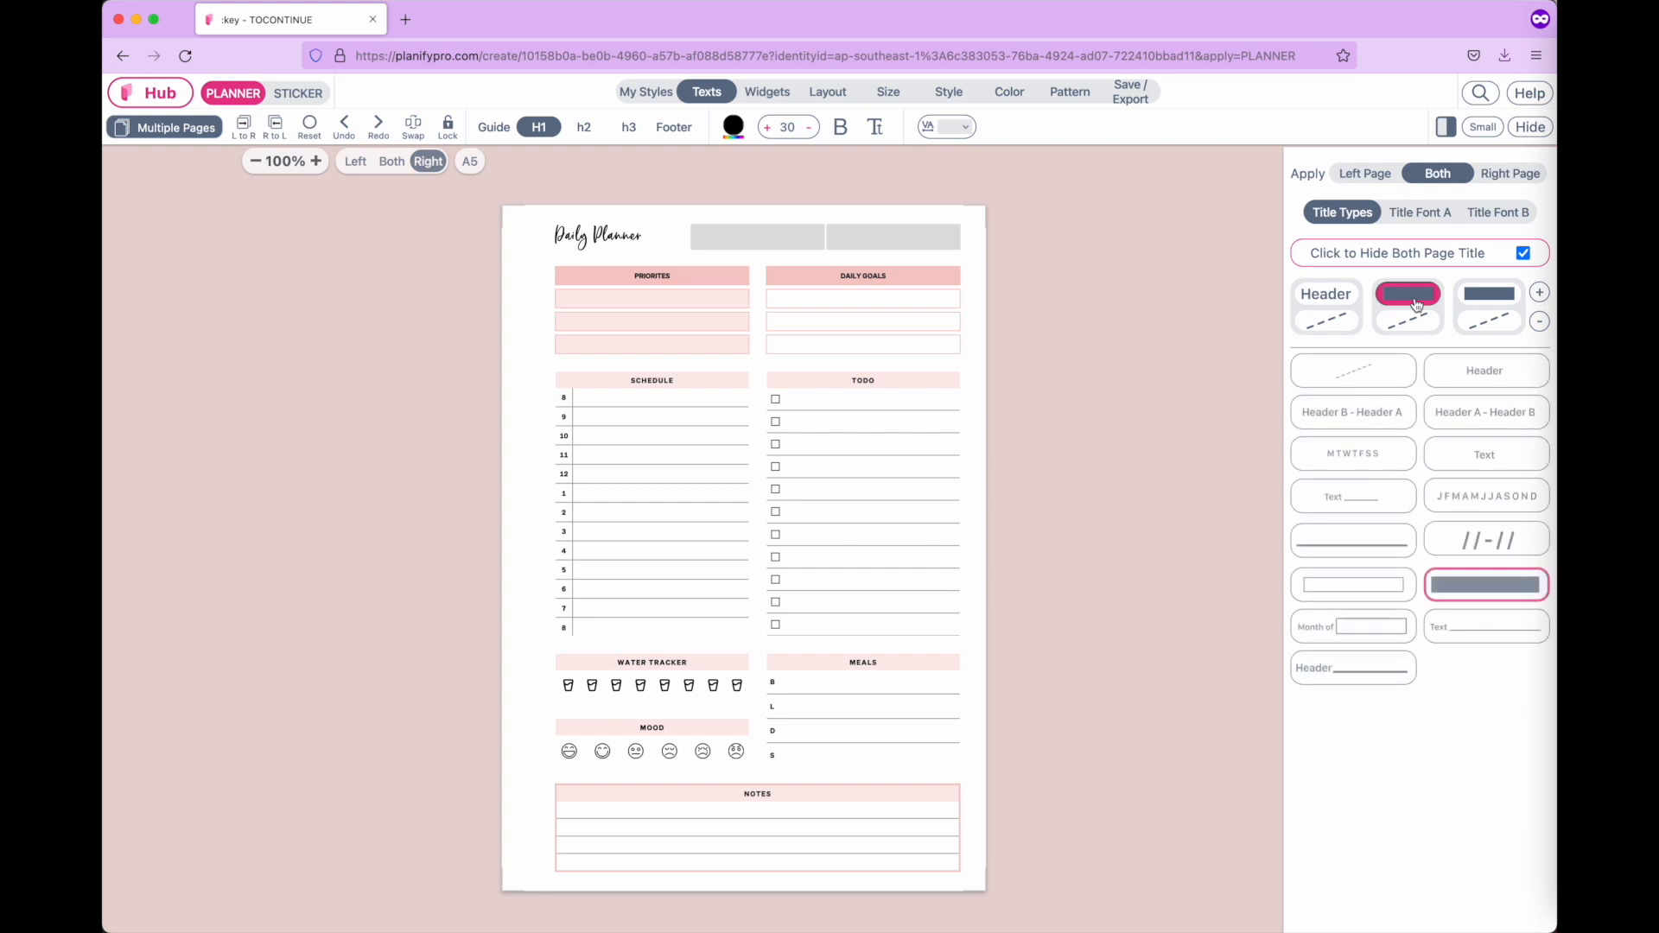
click(1507, 383)
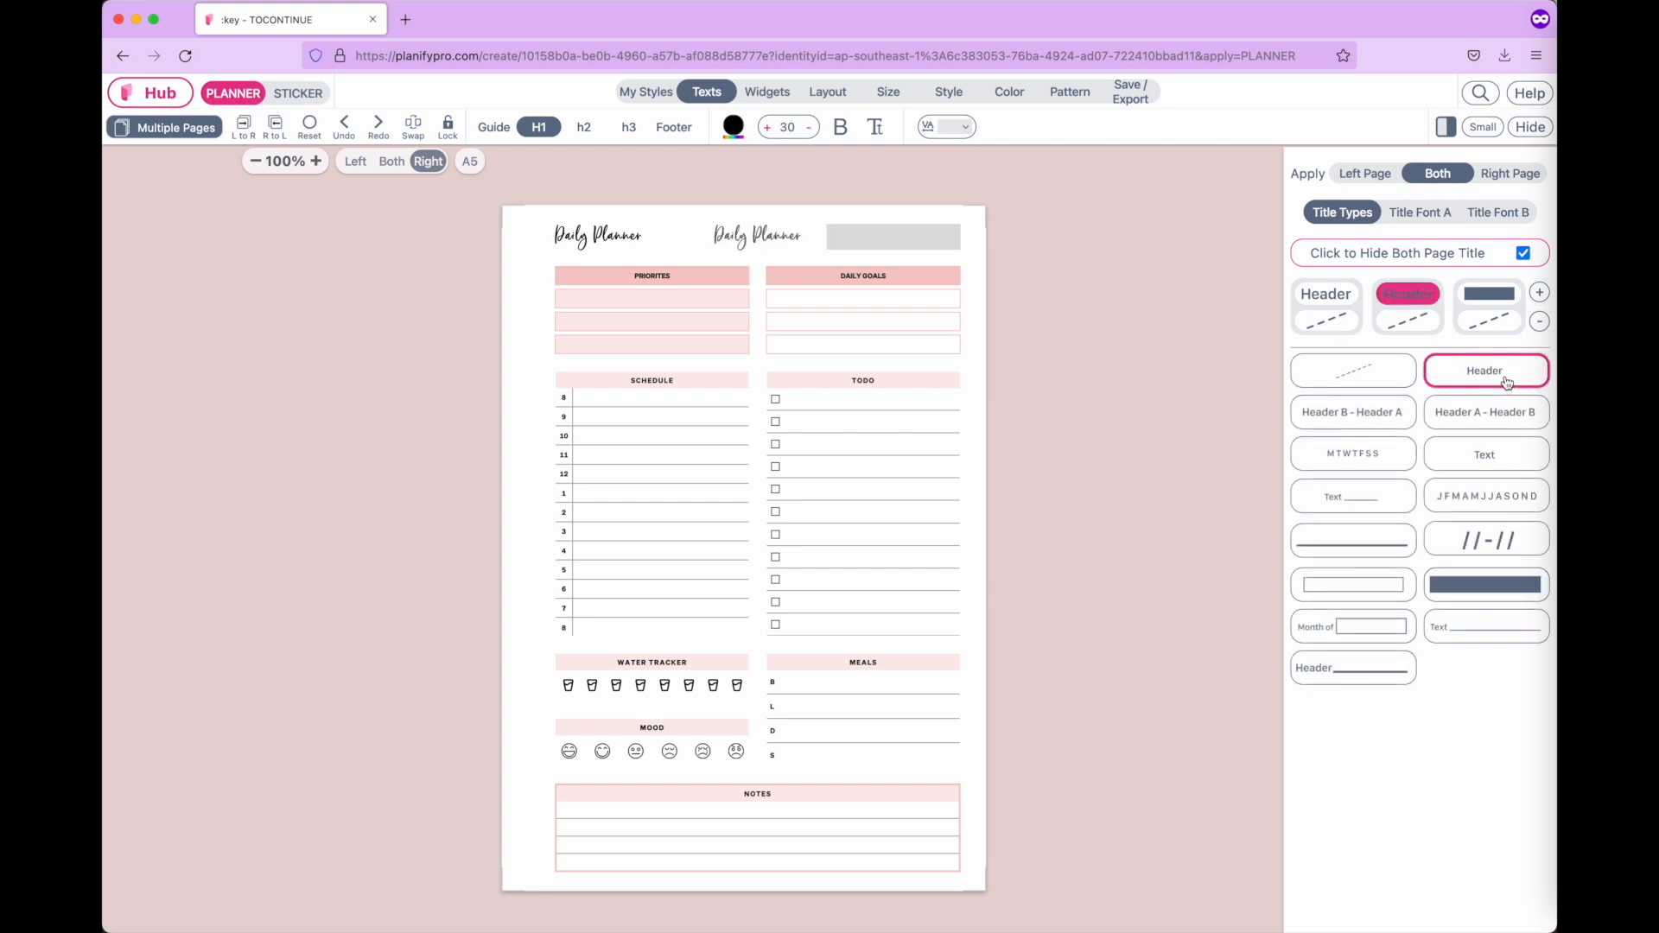
Set the title's first column to the MTWTFSS type and its third column to text followed by a long line.
click(1330, 298)
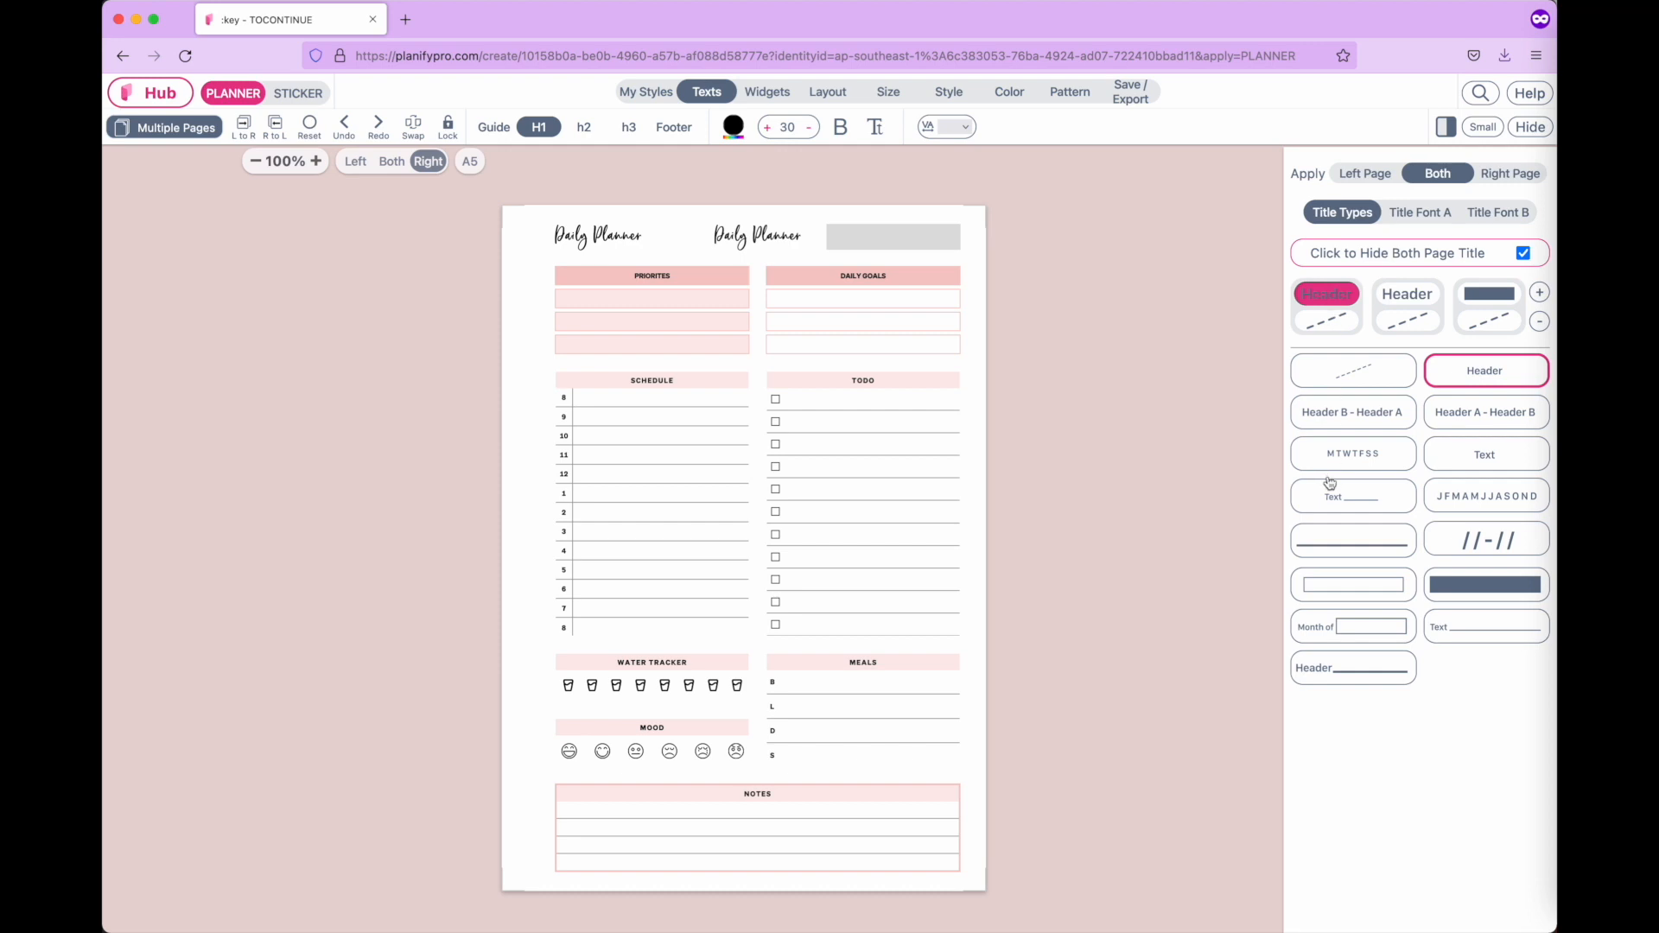
click(1357, 461)
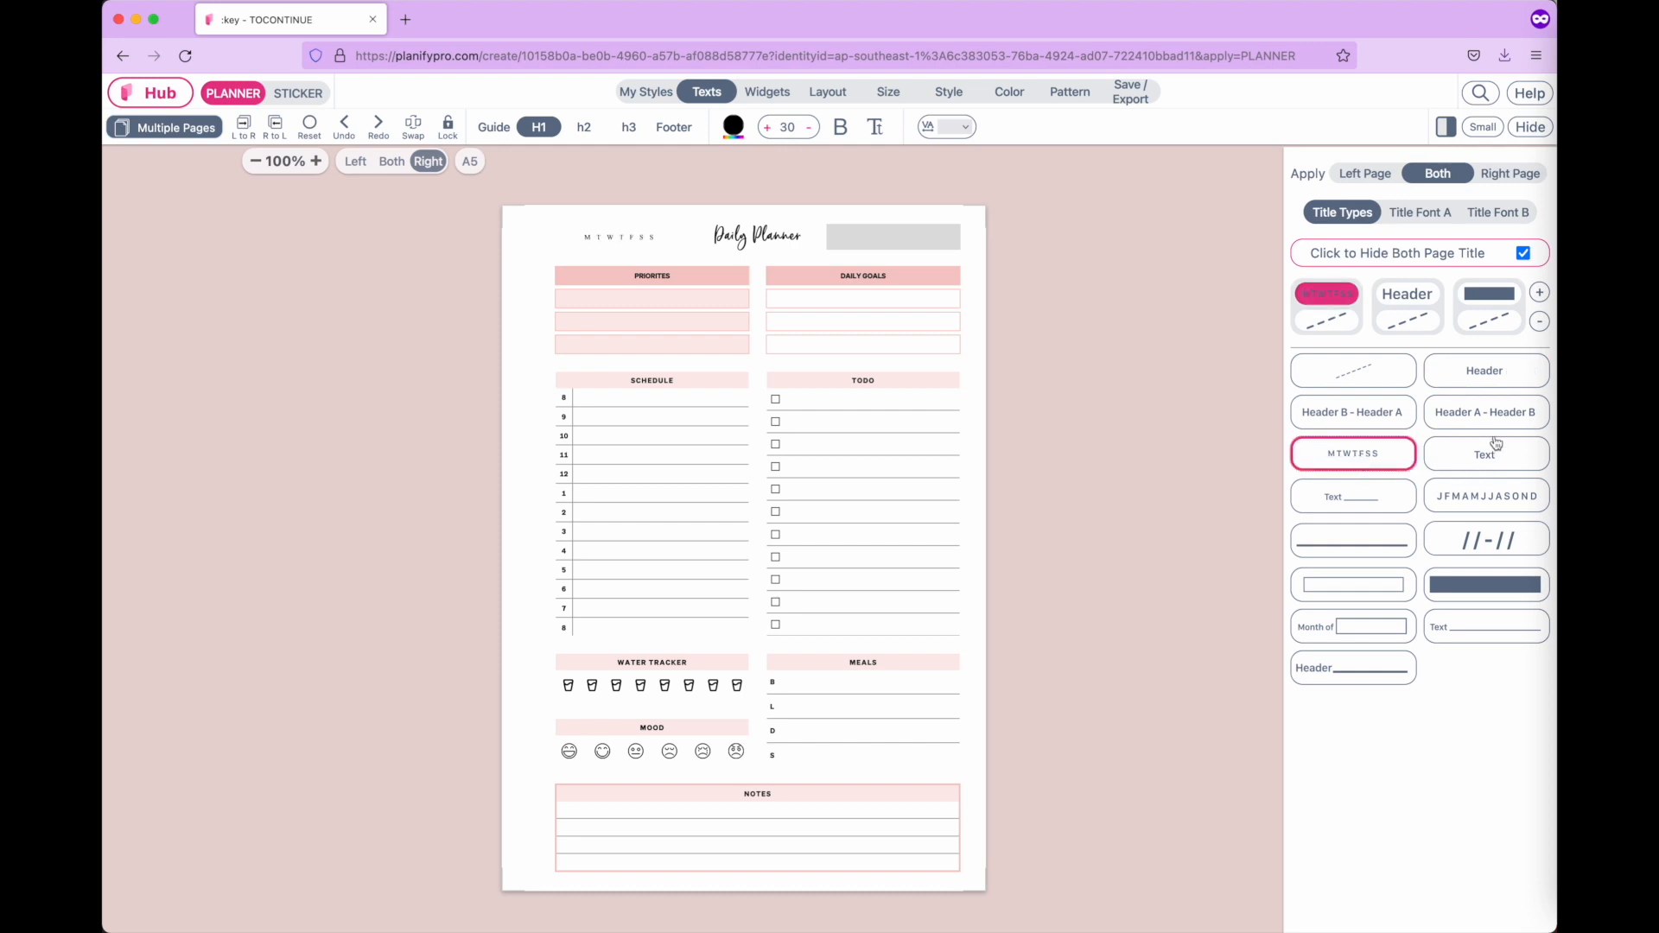
click(1502, 309)
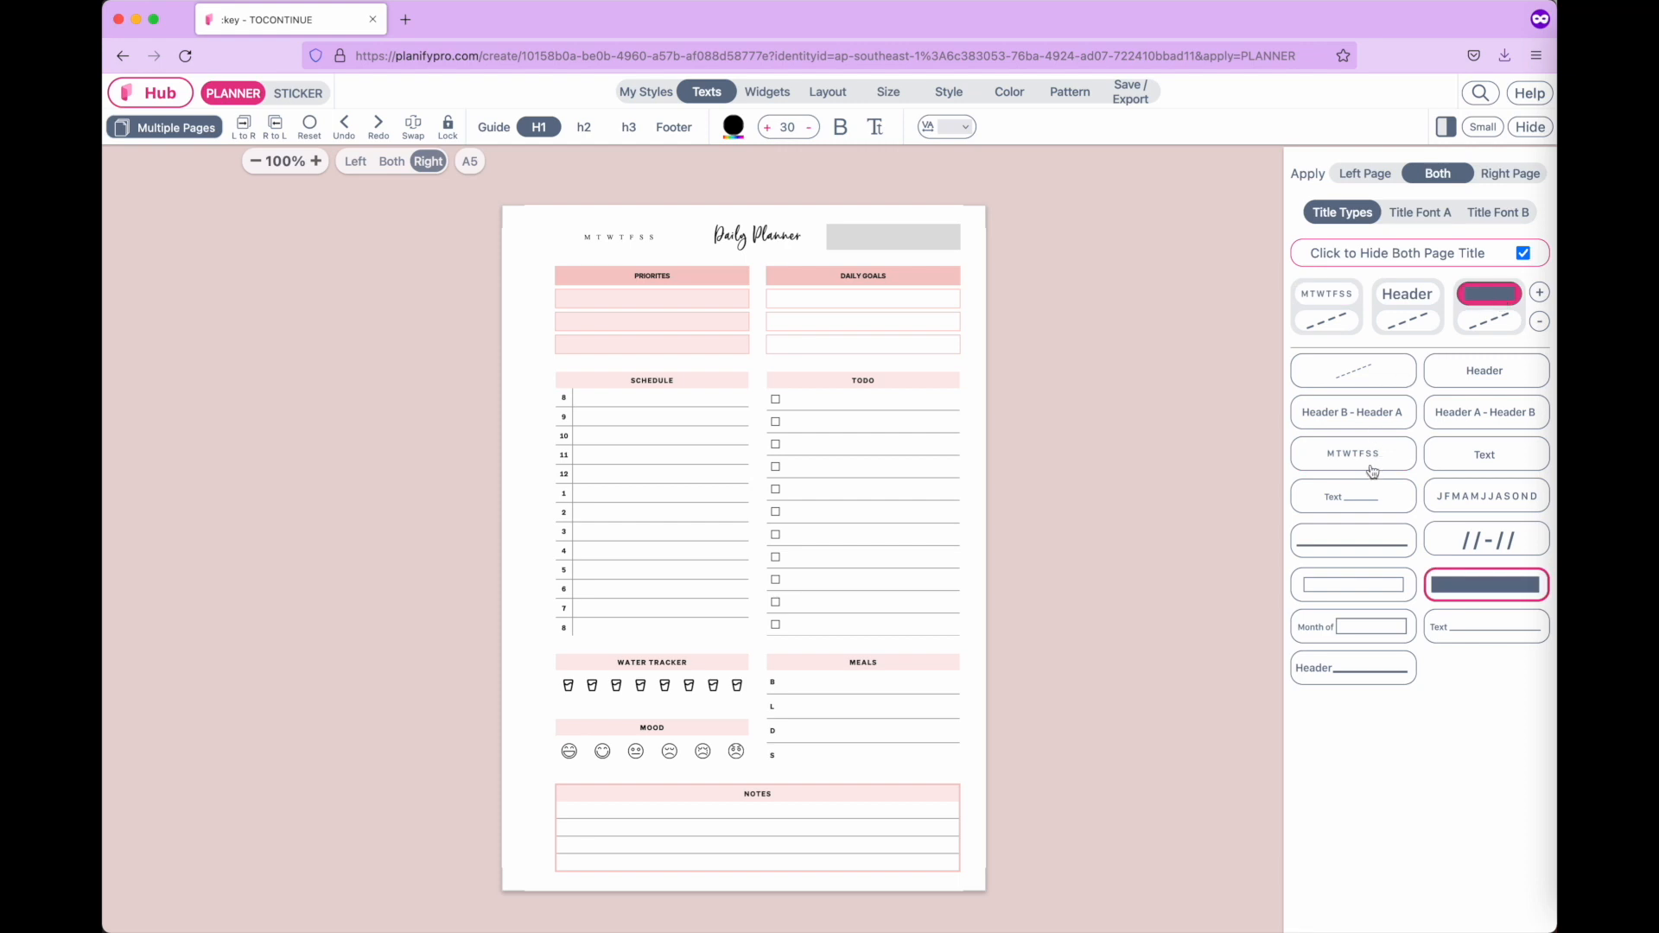
click(1500, 634)
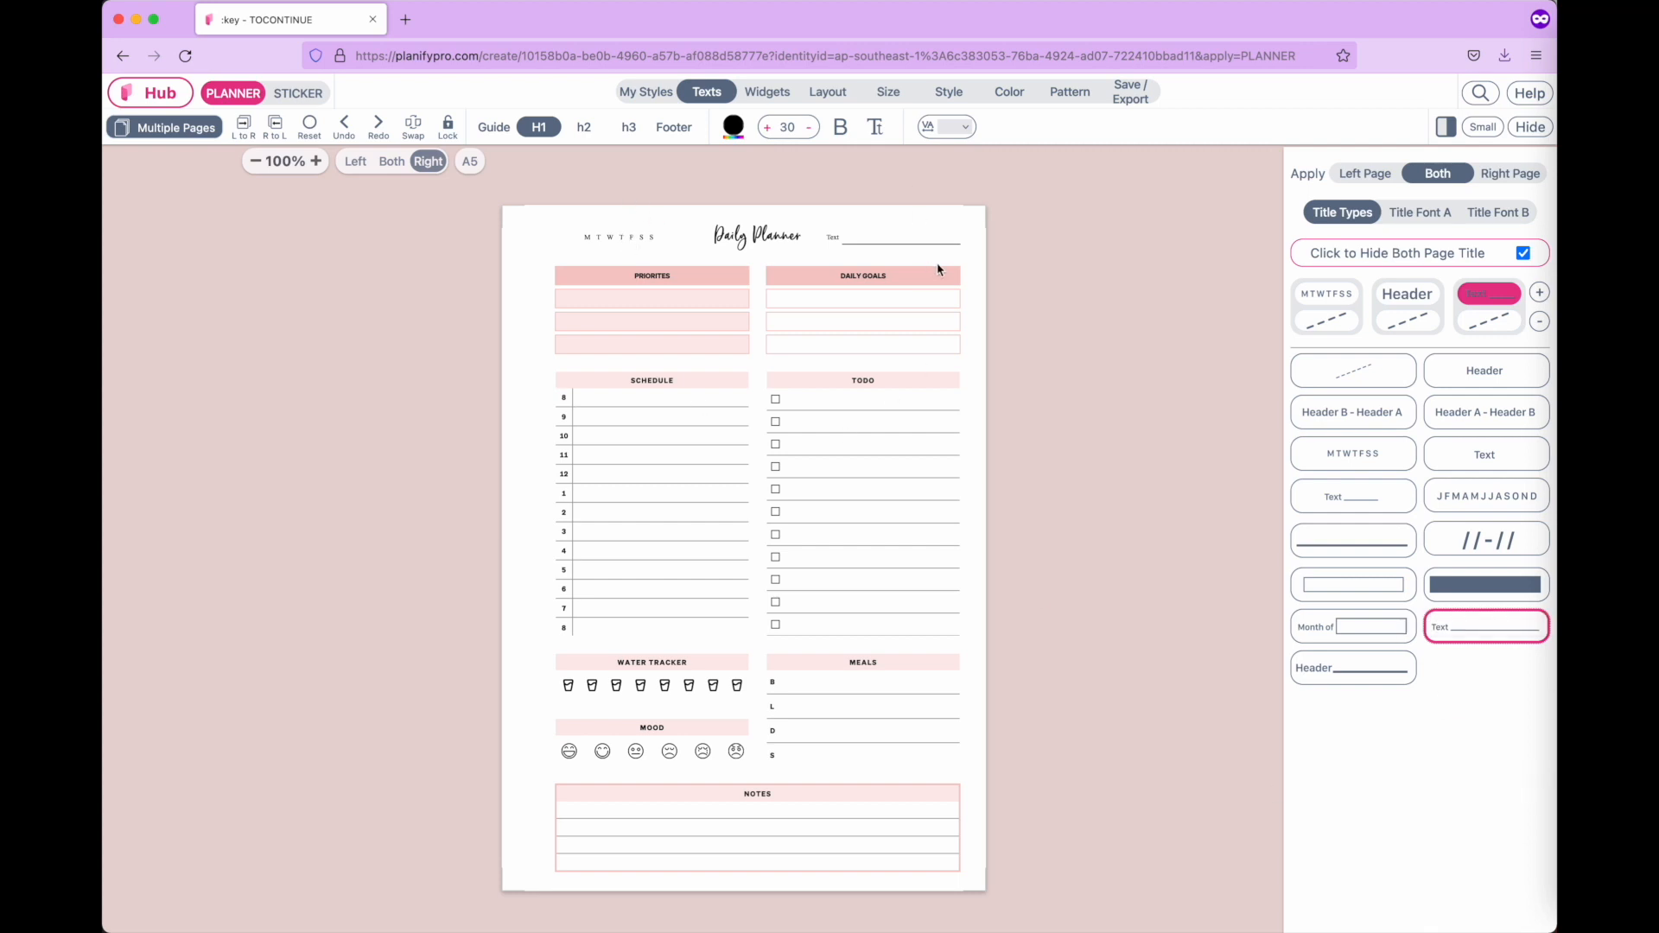
Try out several script fonts, including ameliya script, as Title Font A for the Daily Planner heading.
click(1438, 222)
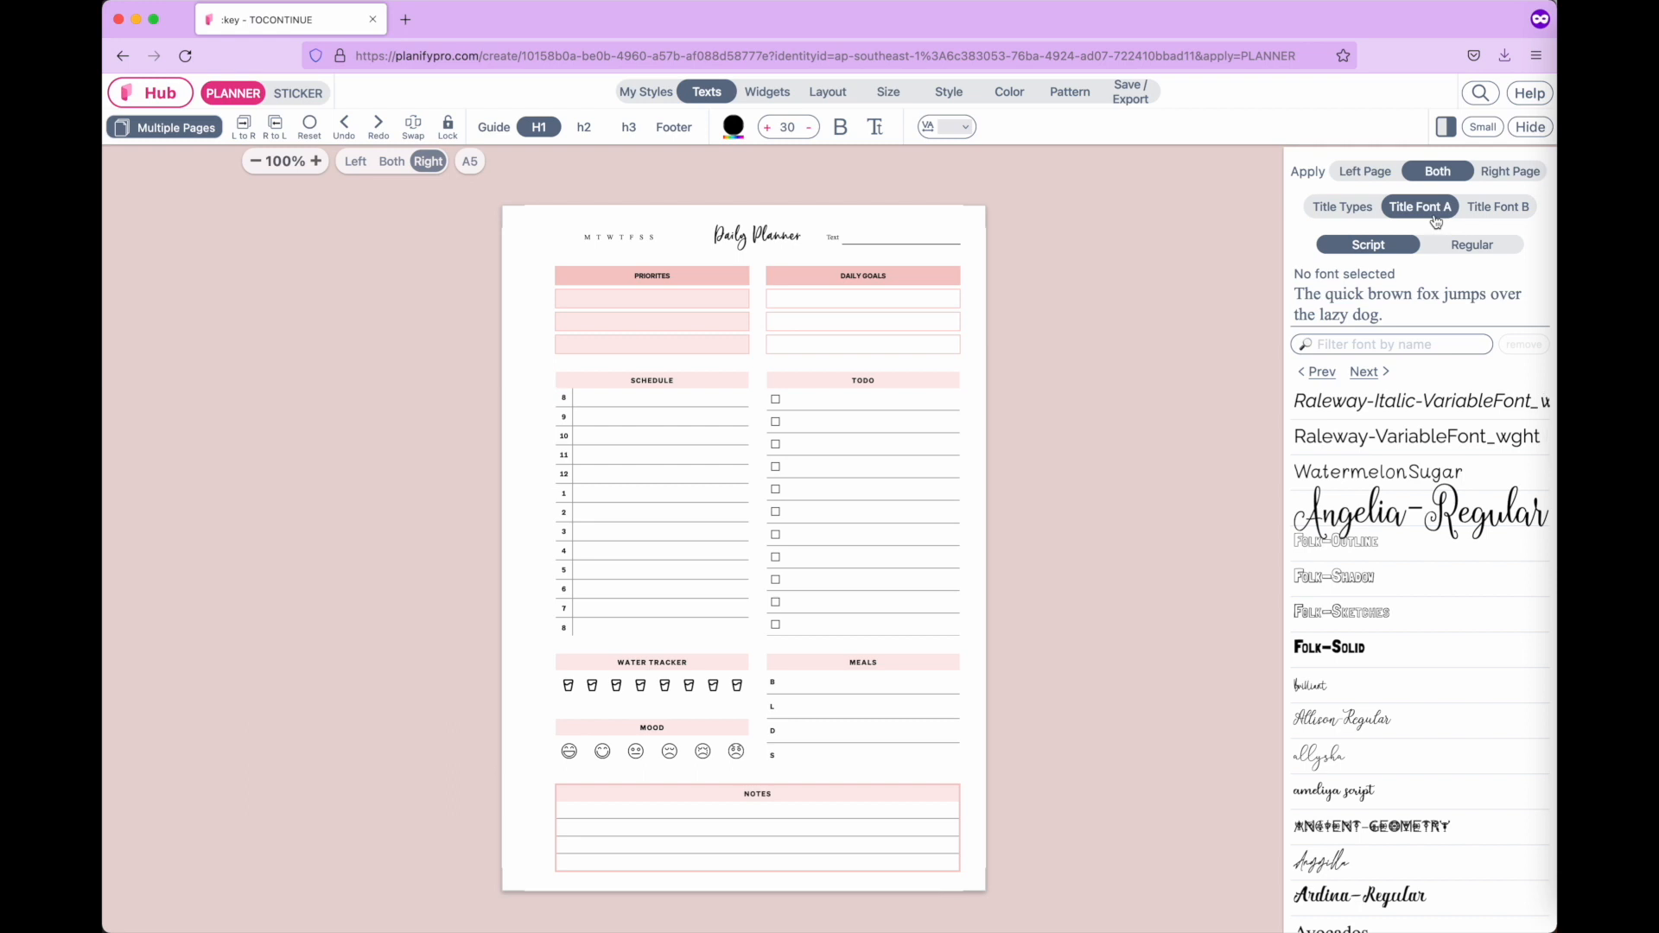
click(1343, 518)
click(1335, 576)
click(1342, 687)
click(1343, 728)
click(1344, 765)
click(1340, 650)
click(1341, 615)
click(1341, 580)
click(1339, 550)
click(1322, 827)
click(1317, 893)
click(1318, 864)
click(1317, 827)
click(1317, 806)
Find the "chin up" fonts and apply Chin up Buttercup as Title Font A.
click(1347, 345)
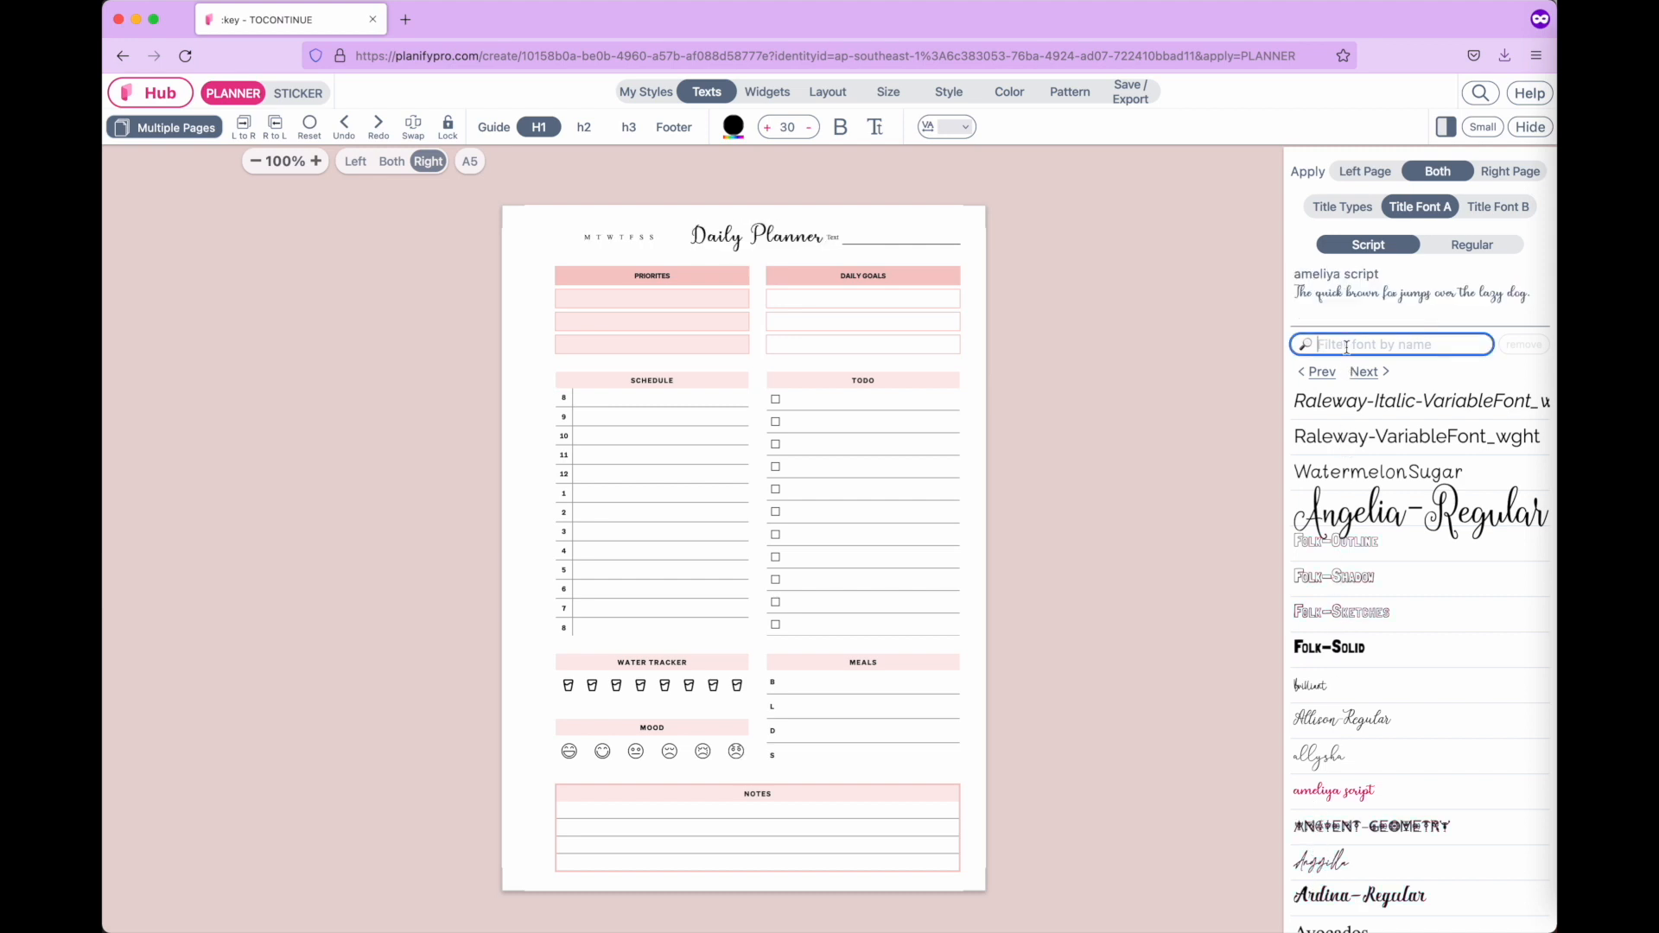
text(chin a)
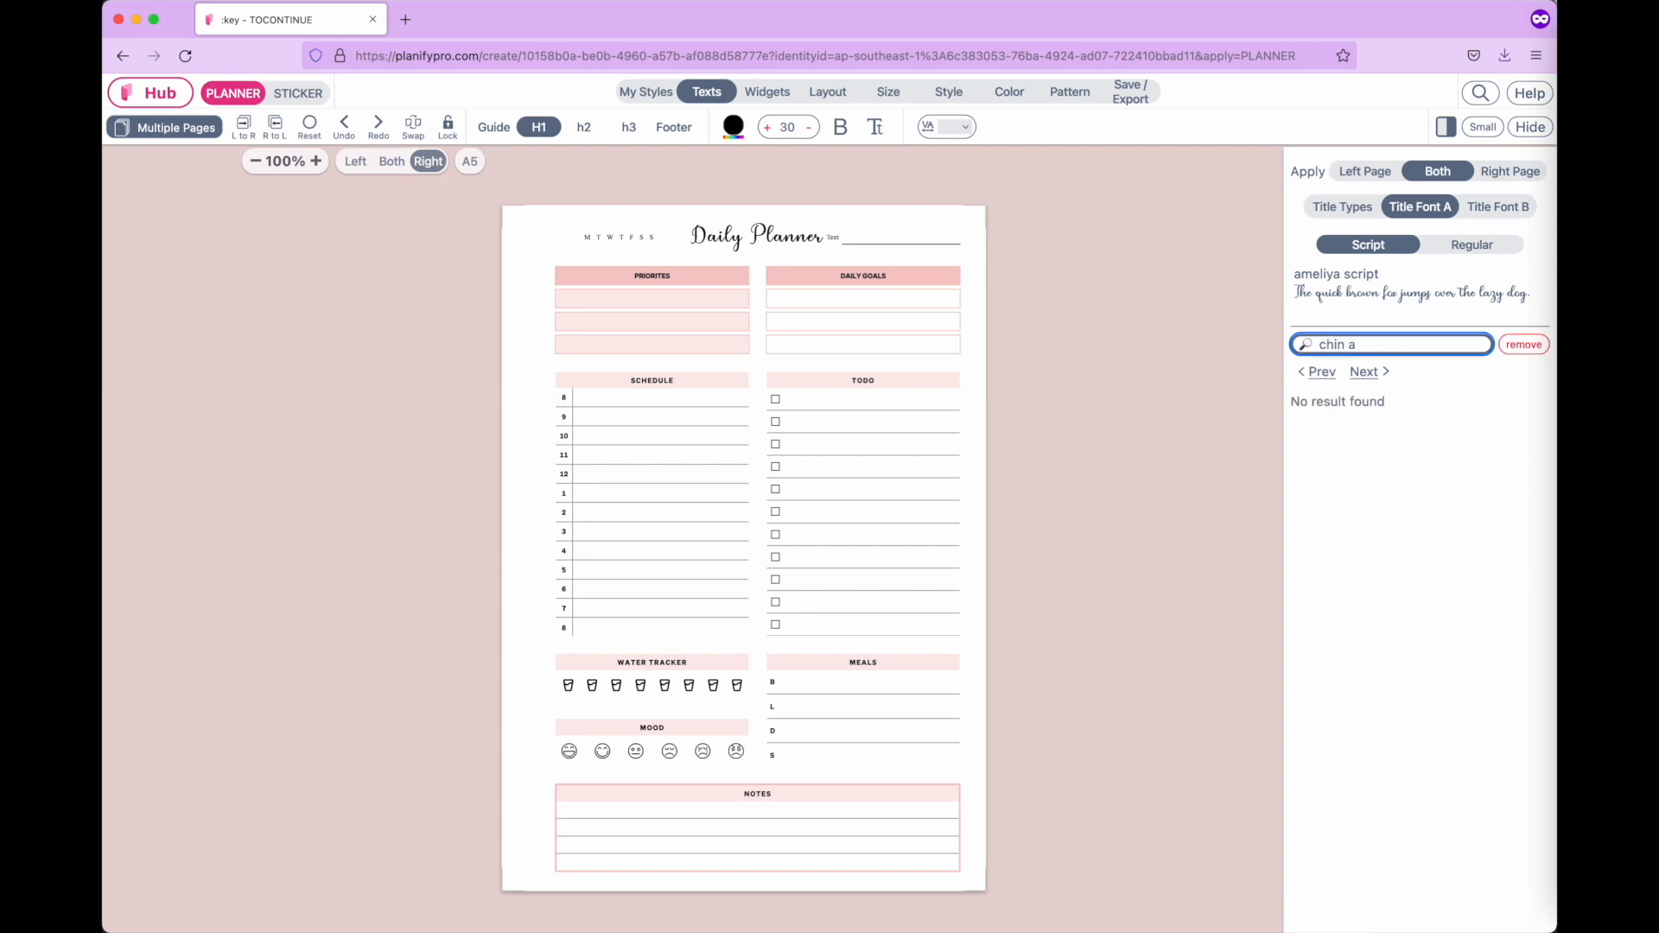
text(uup)
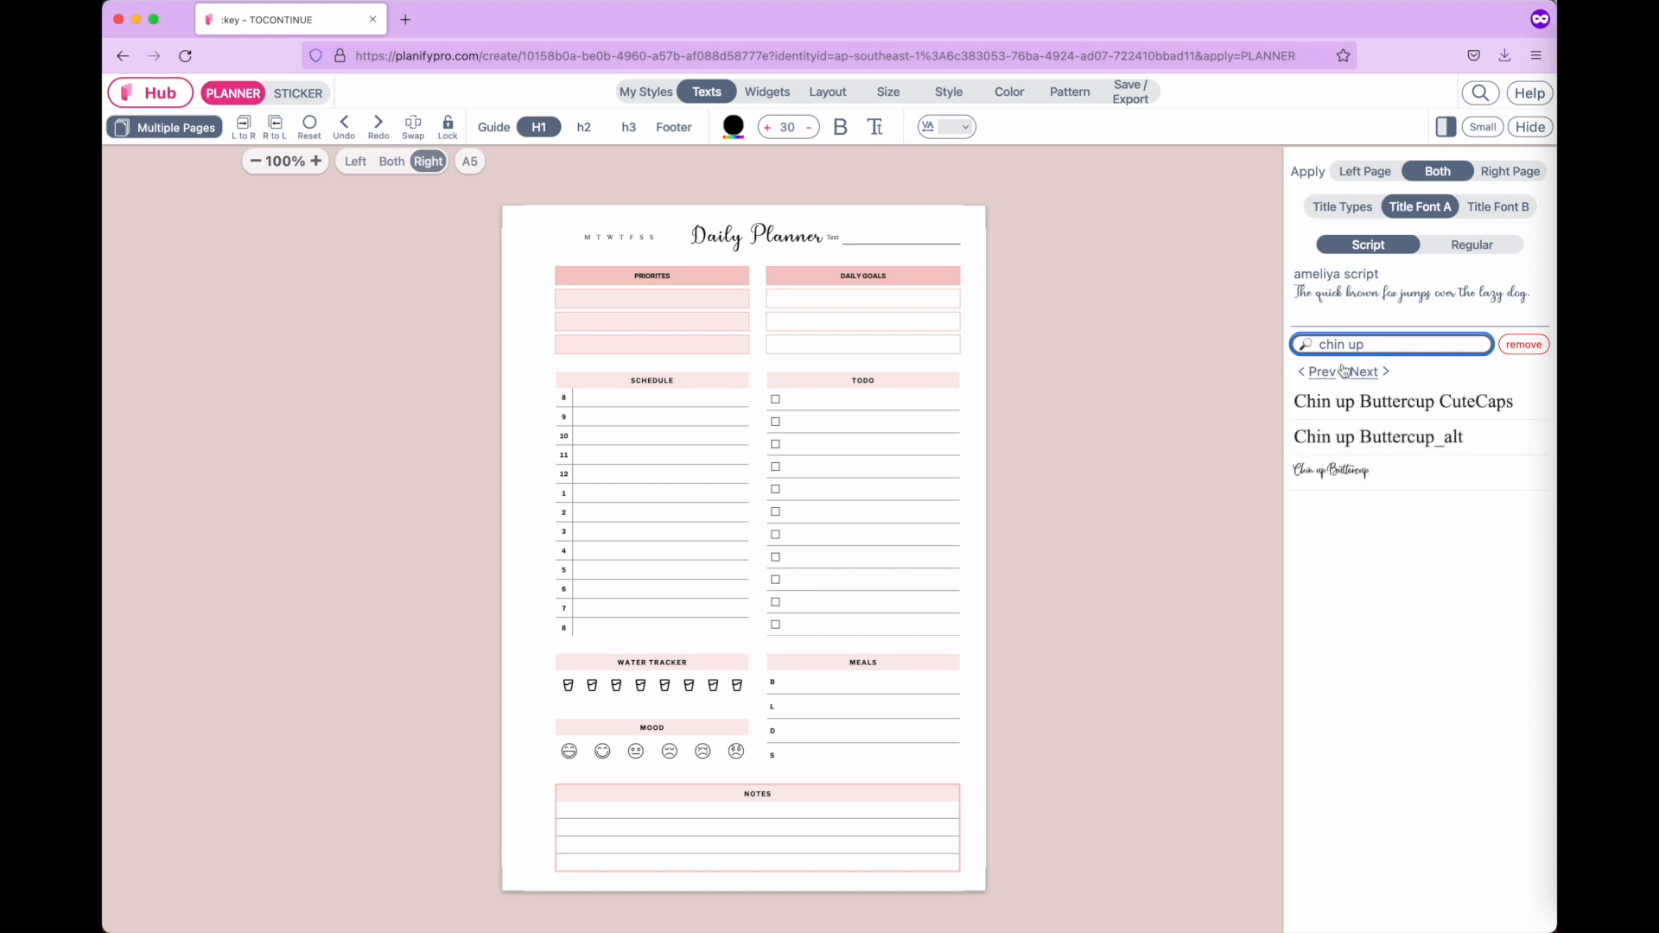
click(1323, 472)
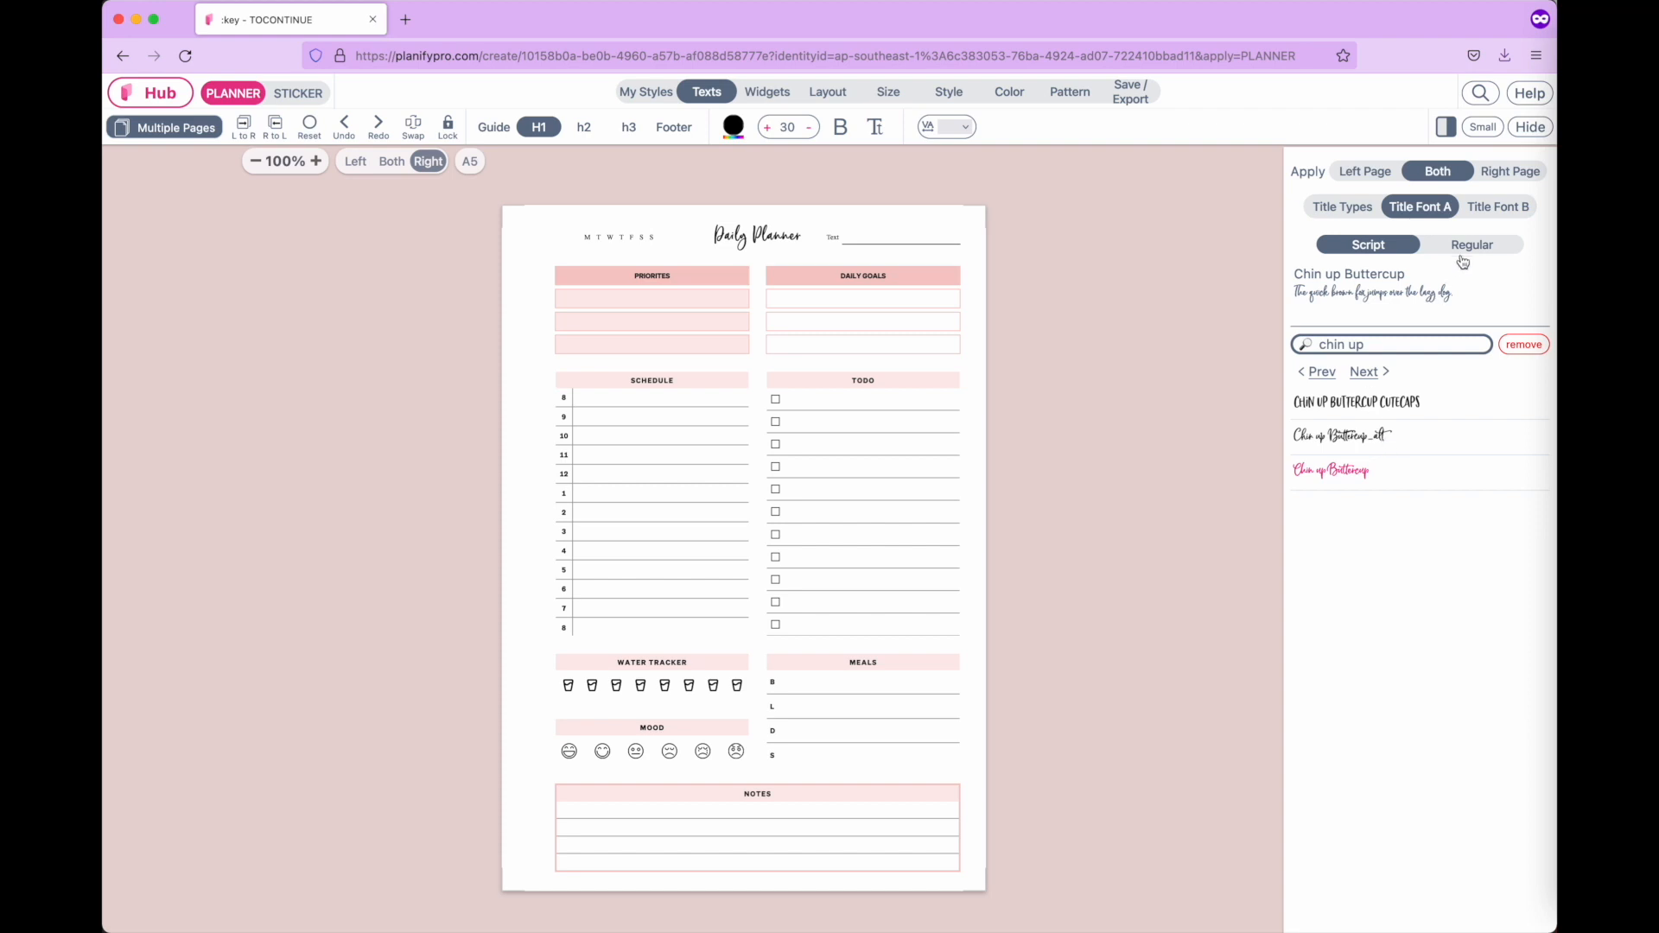
Apply the regular font Cedric-Regular as Title Font B for the weekday letters and text label in the title.
scroll(716, 230, up, 5)
scroll(717, 231, up, 5)
scroll(717, 230, right, 3)
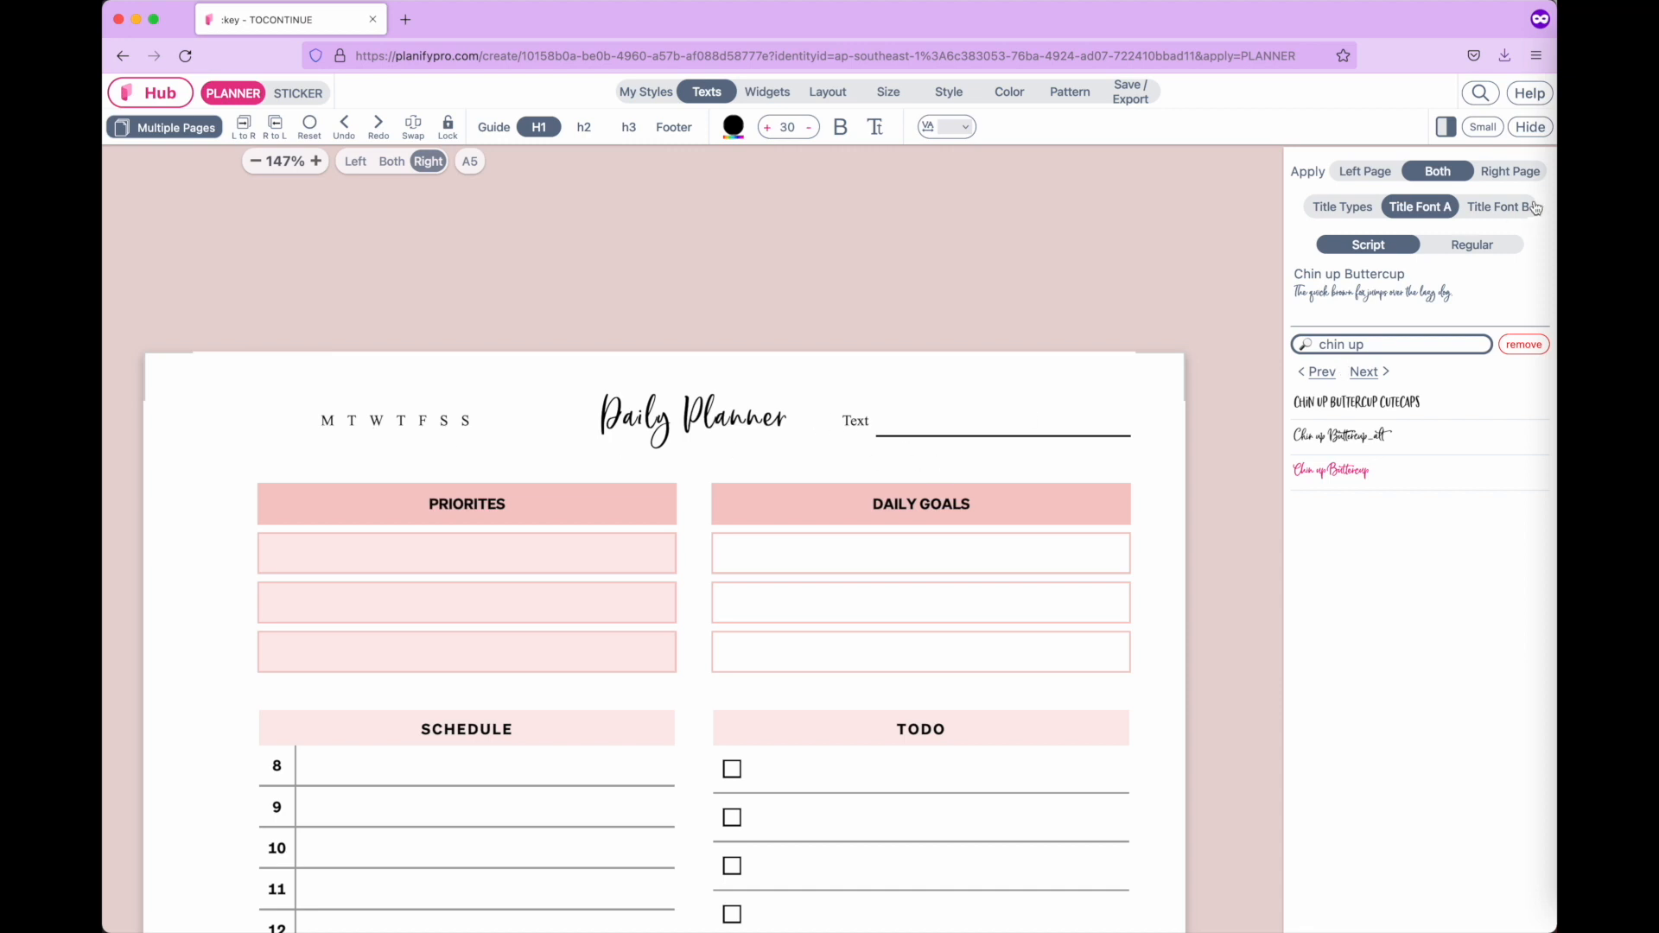
click(1501, 208)
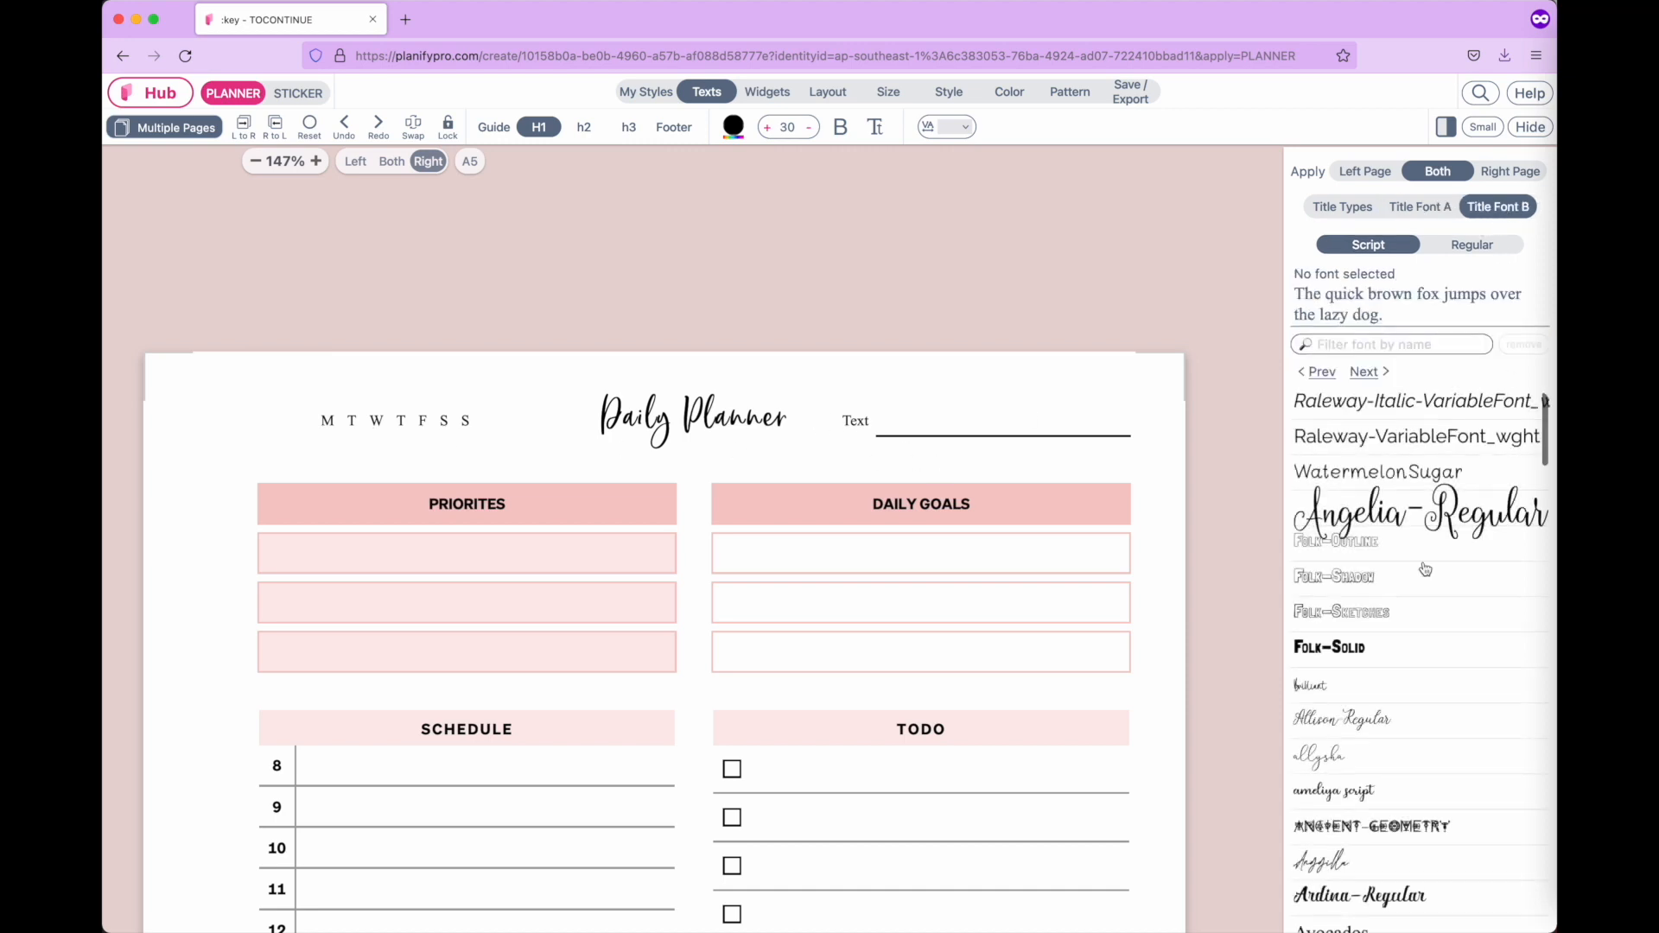
scroll(1335, 839, down, 5)
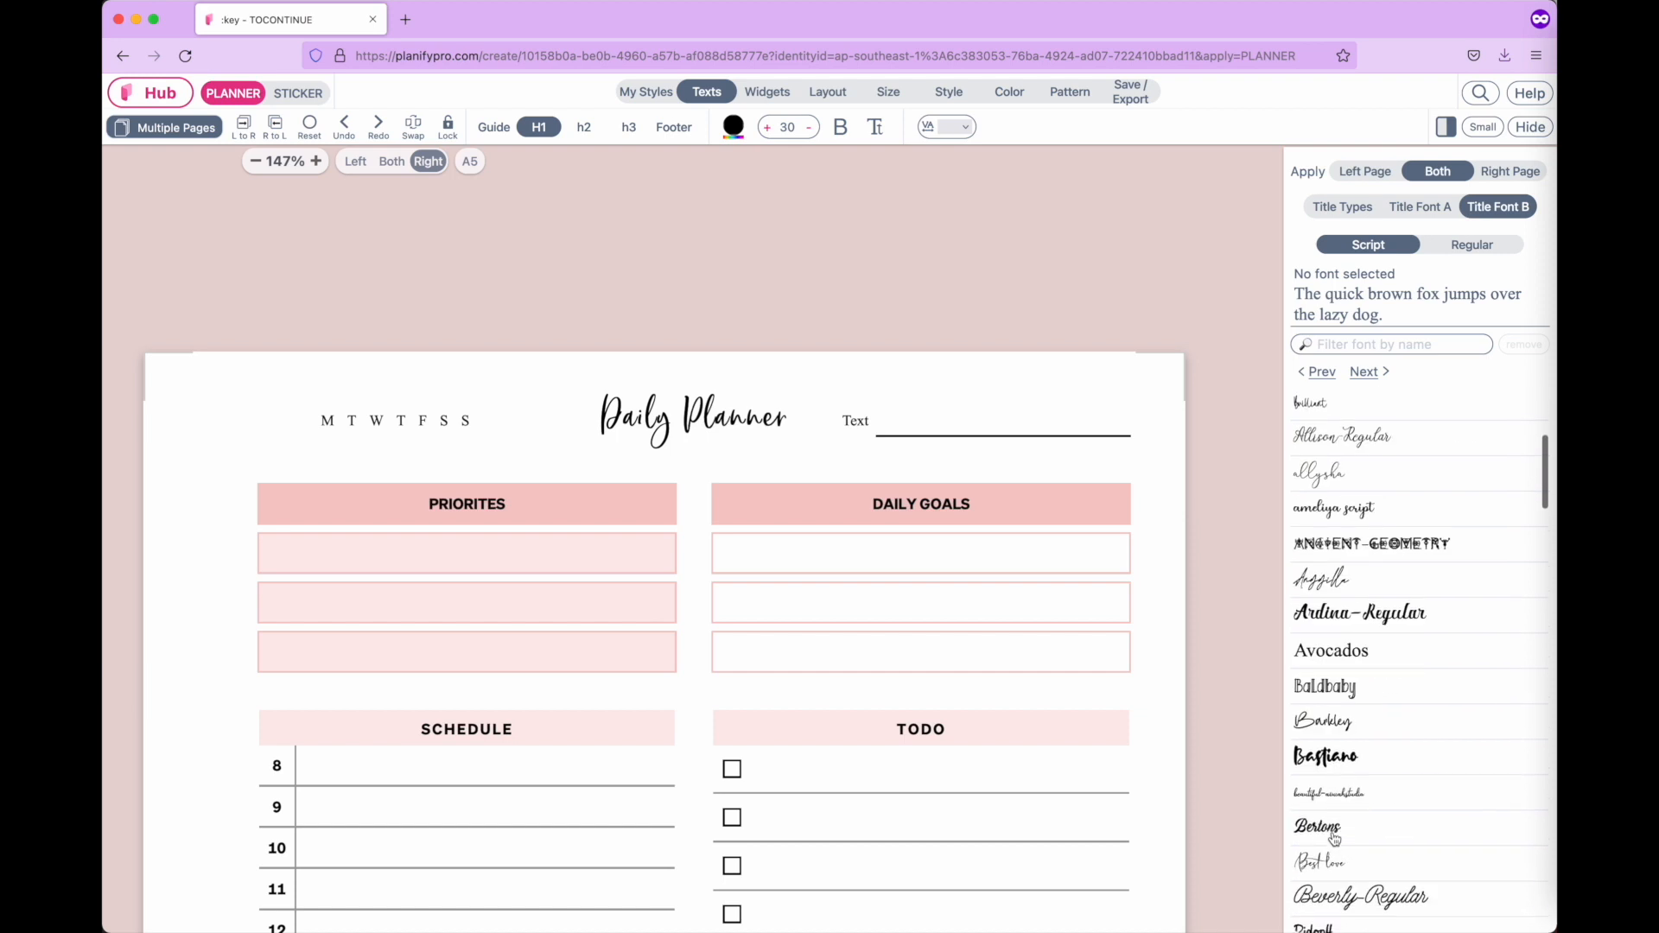
scroll(1335, 839, up, 4)
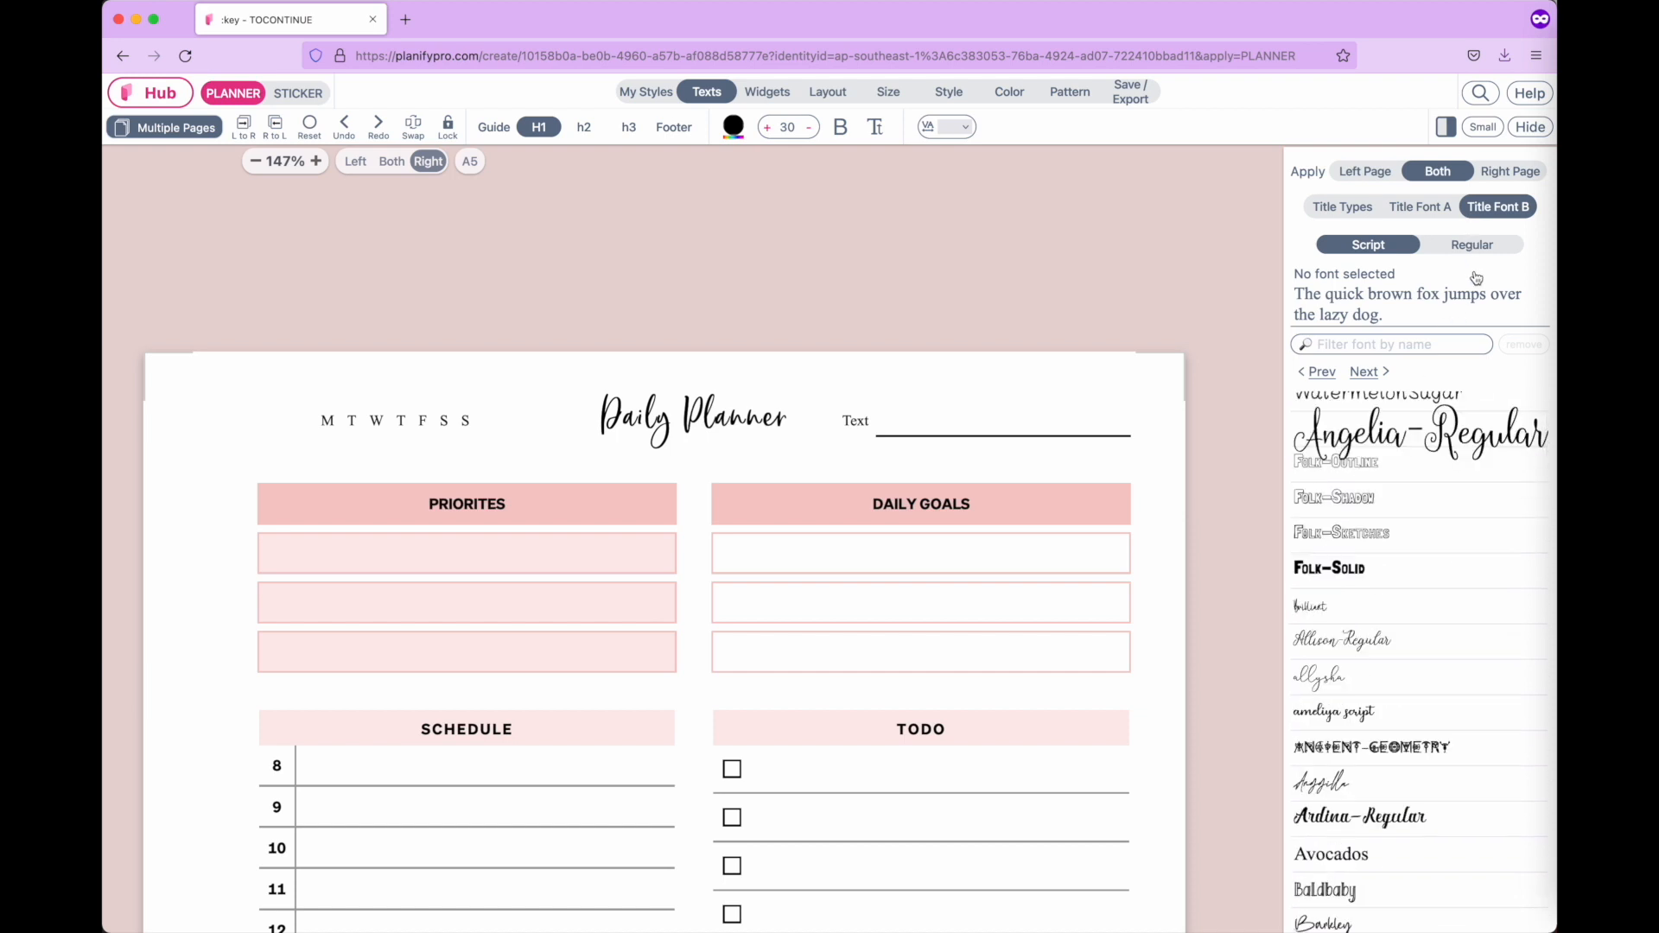
click(1492, 247)
scroll(1397, 786, down, 5)
scroll(1398, 787, down, 5)
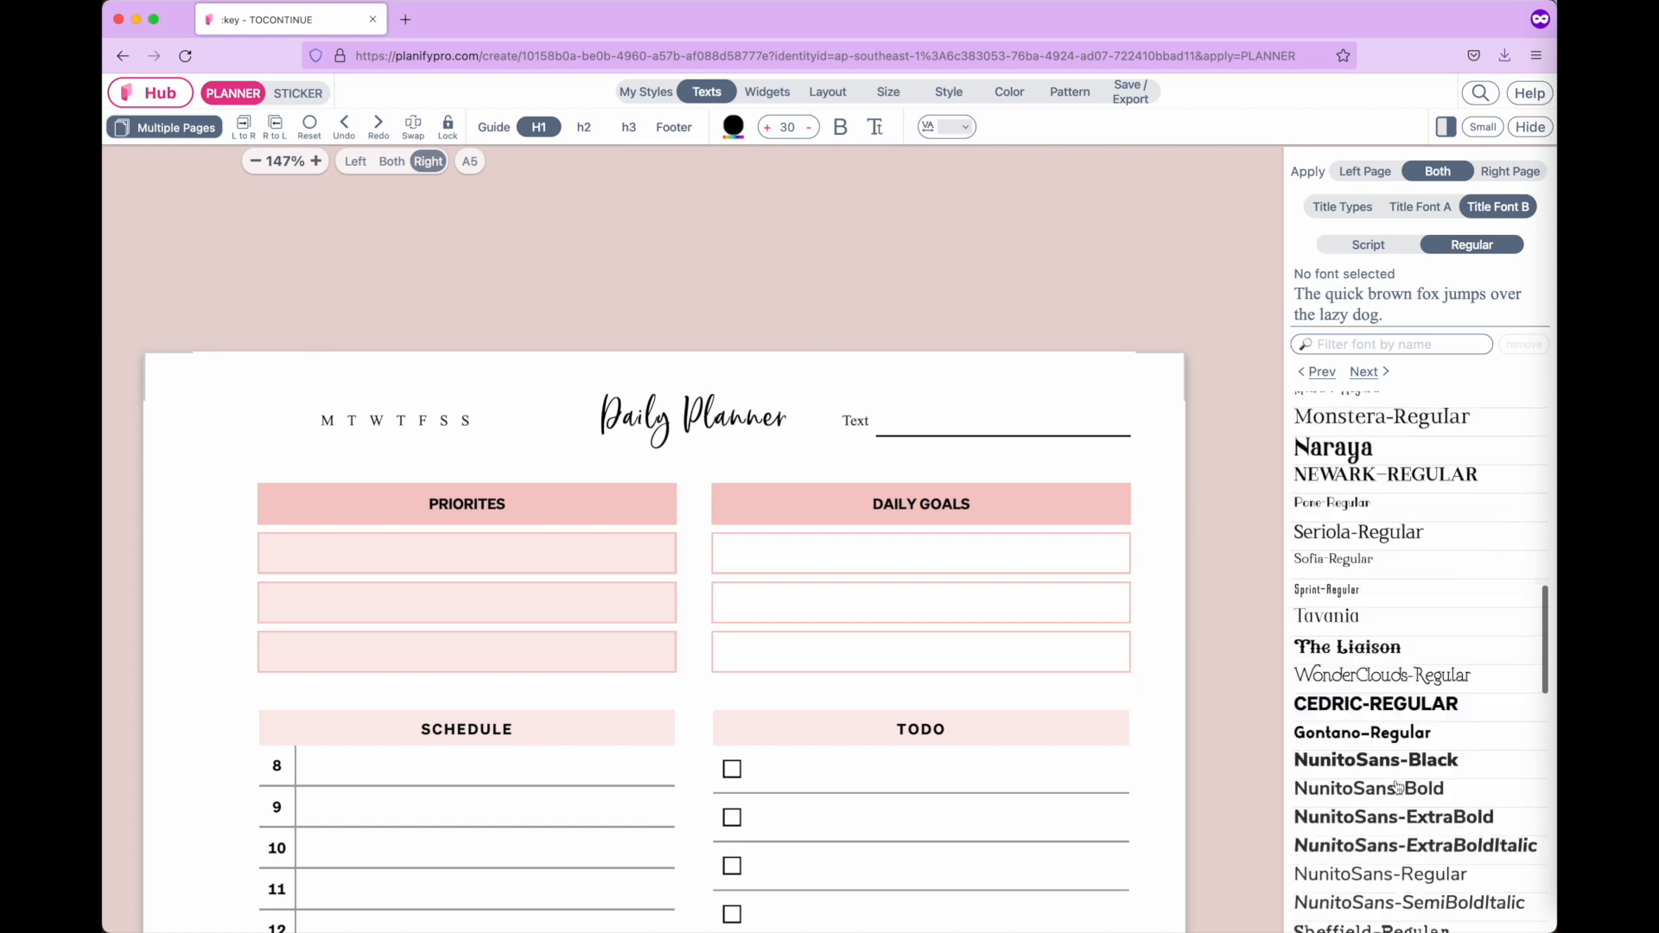
click(1356, 524)
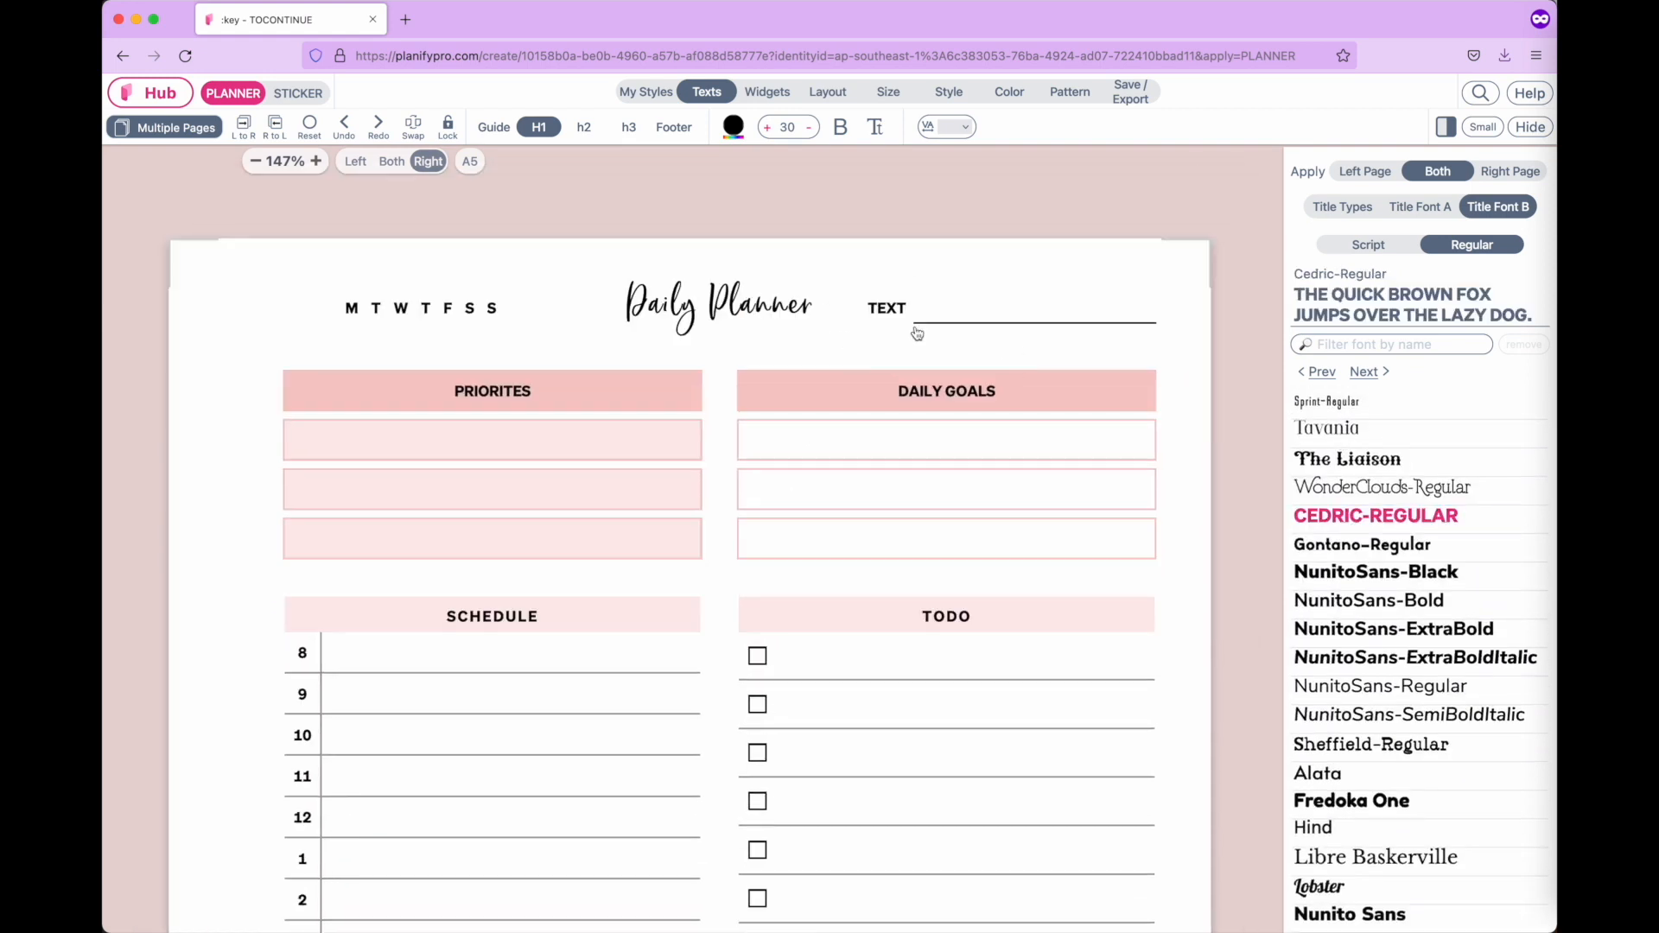
Replace the placeholder label beside the title's line with "DATE" and deselect it.
double_click(891, 317)
text(DATE)
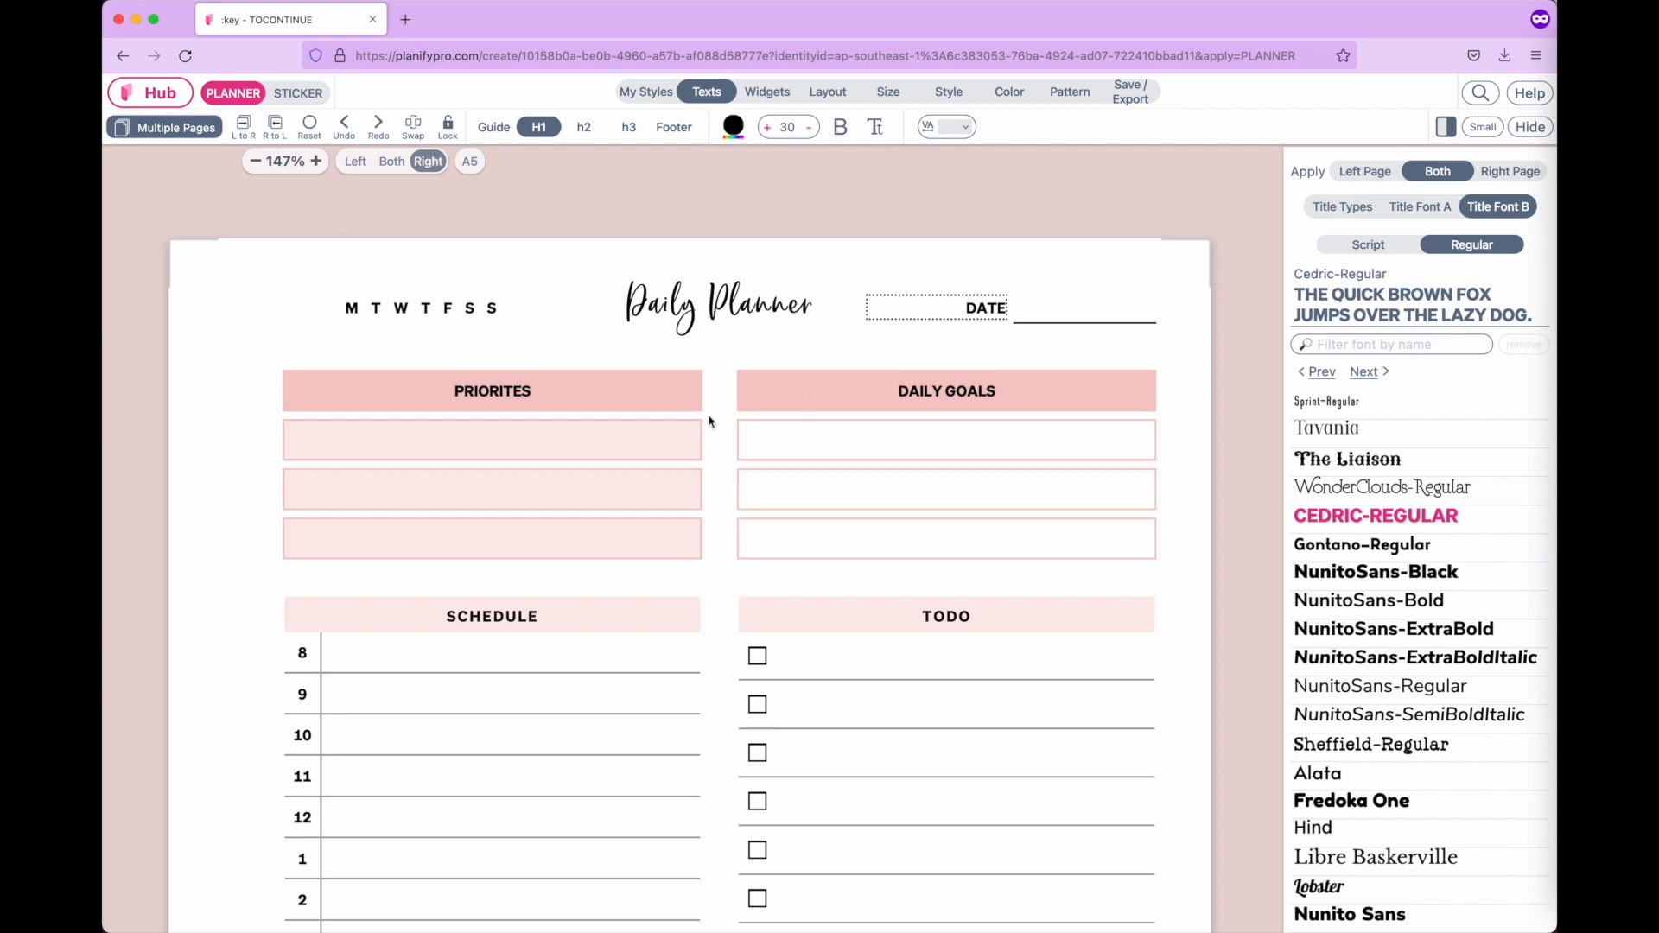
scroll(710, 421, down, 5)
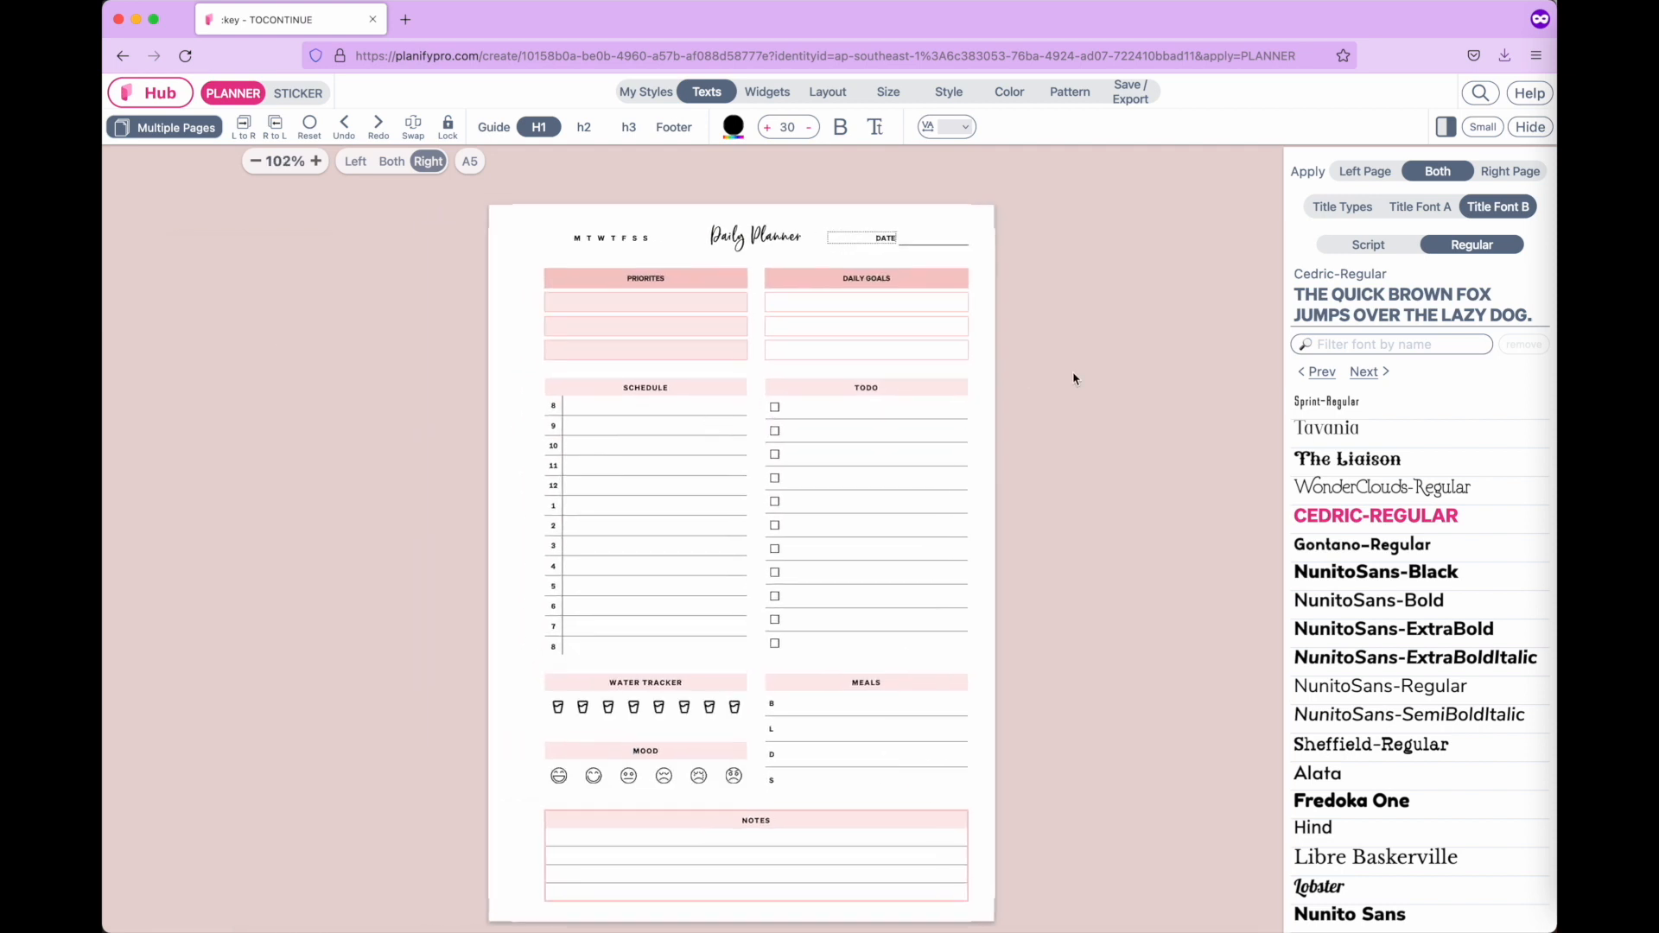
click(1074, 379)
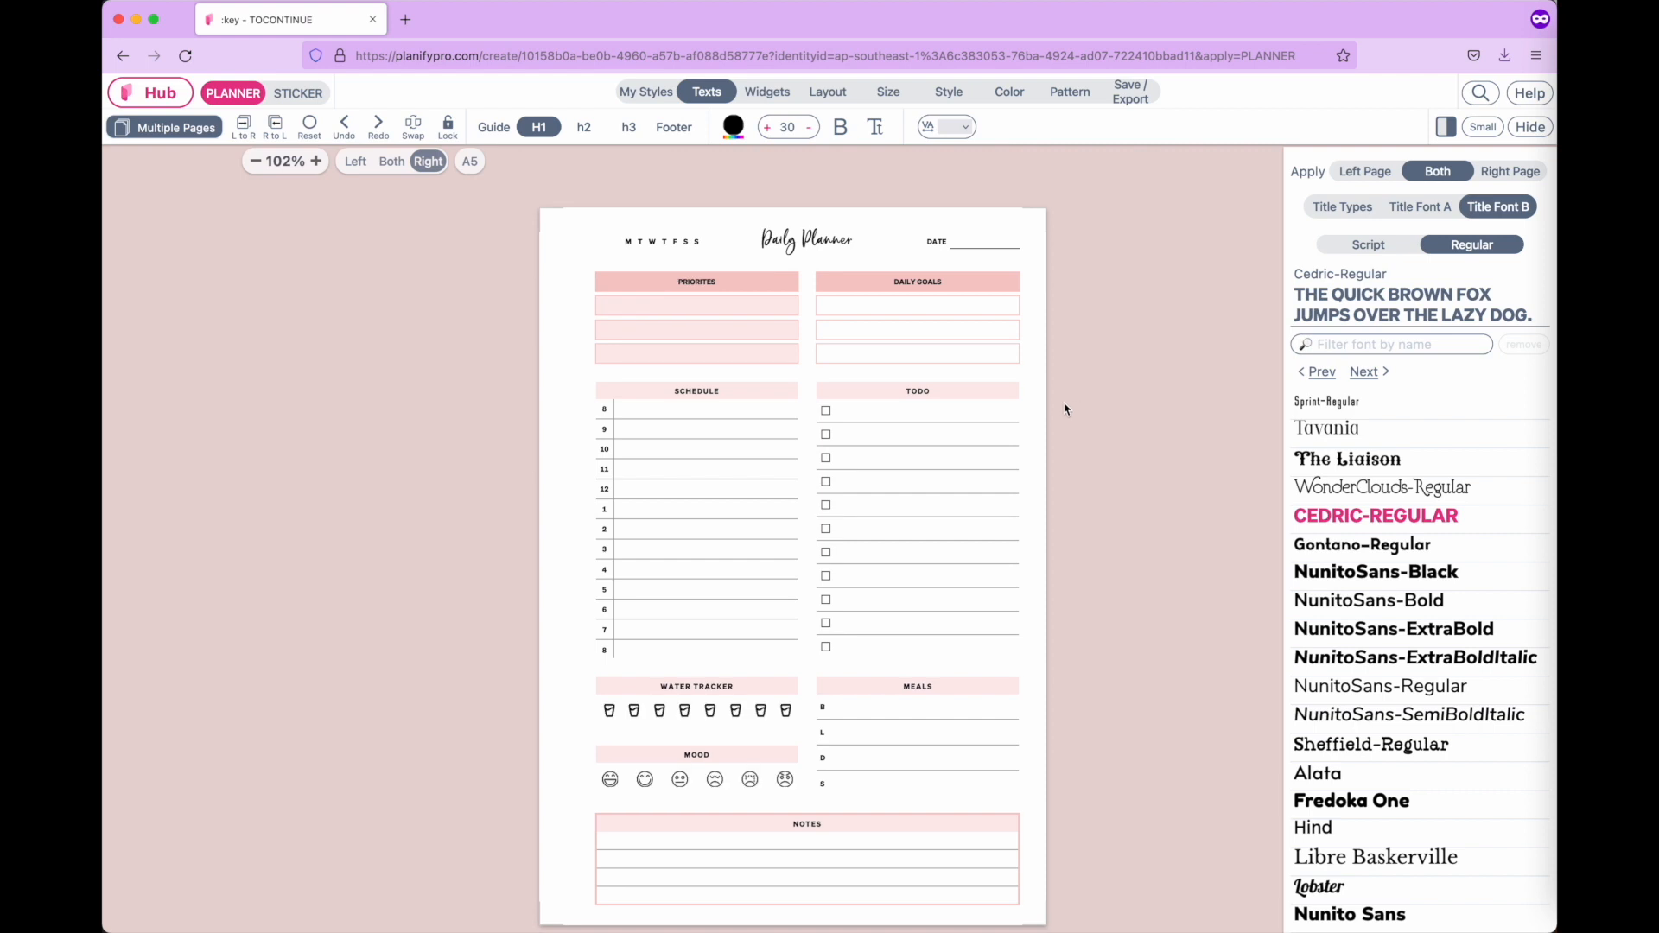
Set the H1 title size to 39 to enlarge the Daily Planner heading.
click(768, 128)
click(768, 128)
click(768, 128)
click(768, 128)
click(768, 128)
click(768, 128)
click(769, 128)
click(769, 128)
click(768, 128)
click(768, 128)
click(811, 129)
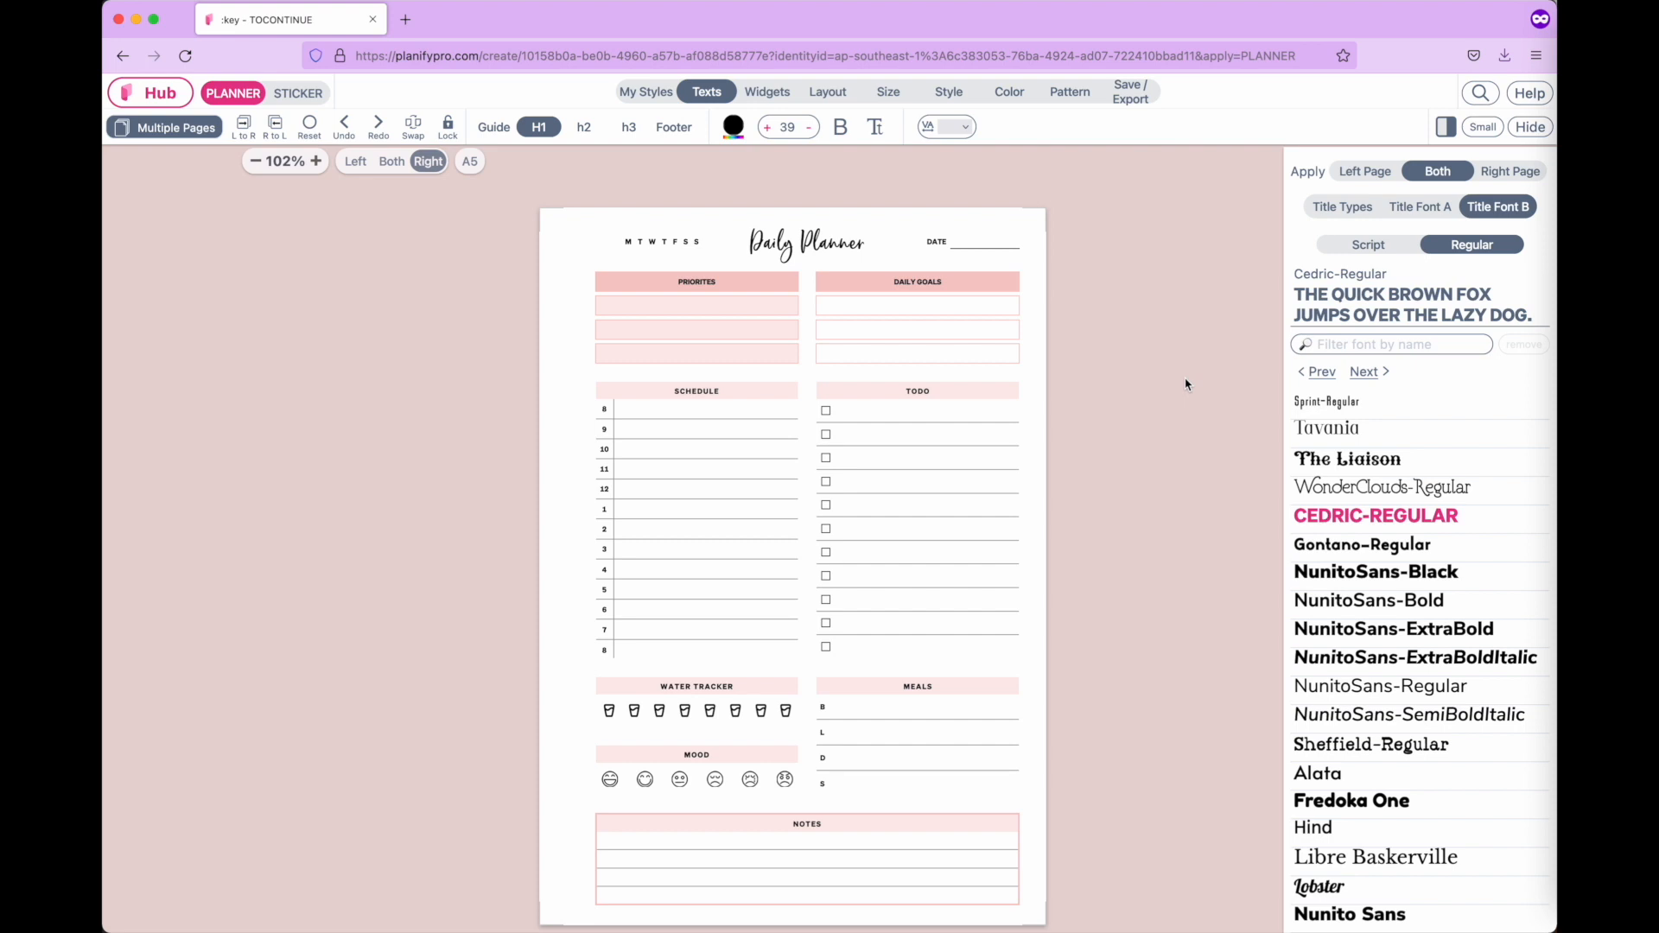
Show both planner pages and copy the finished right page's design onto the left page.
click(393, 162)
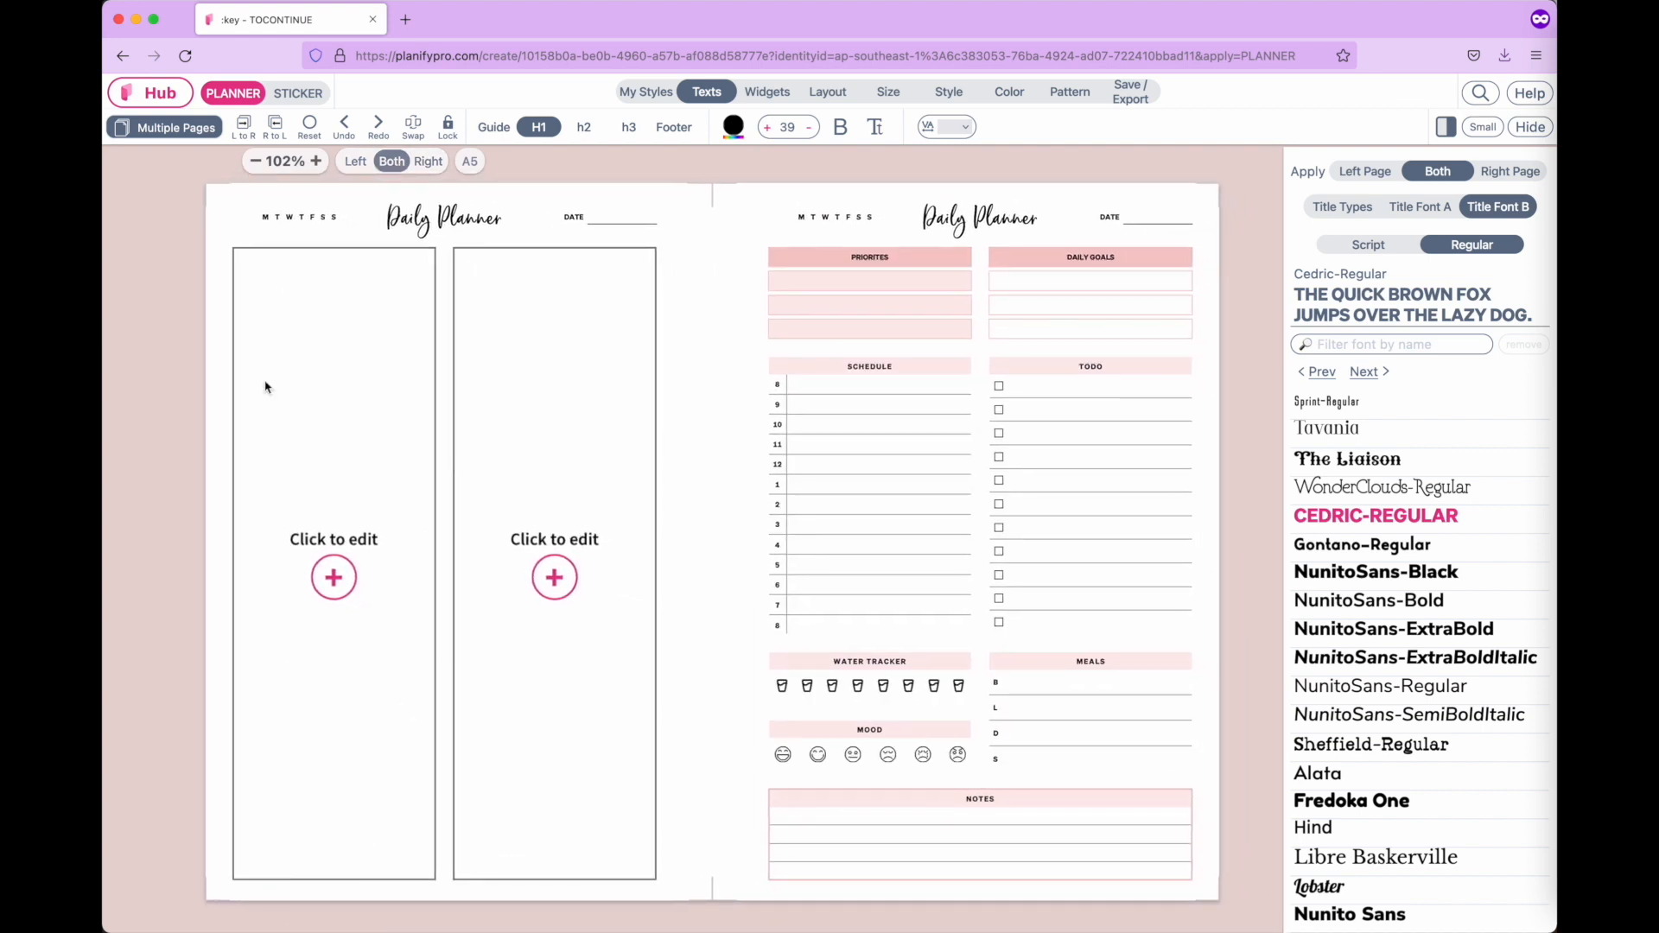
click(276, 130)
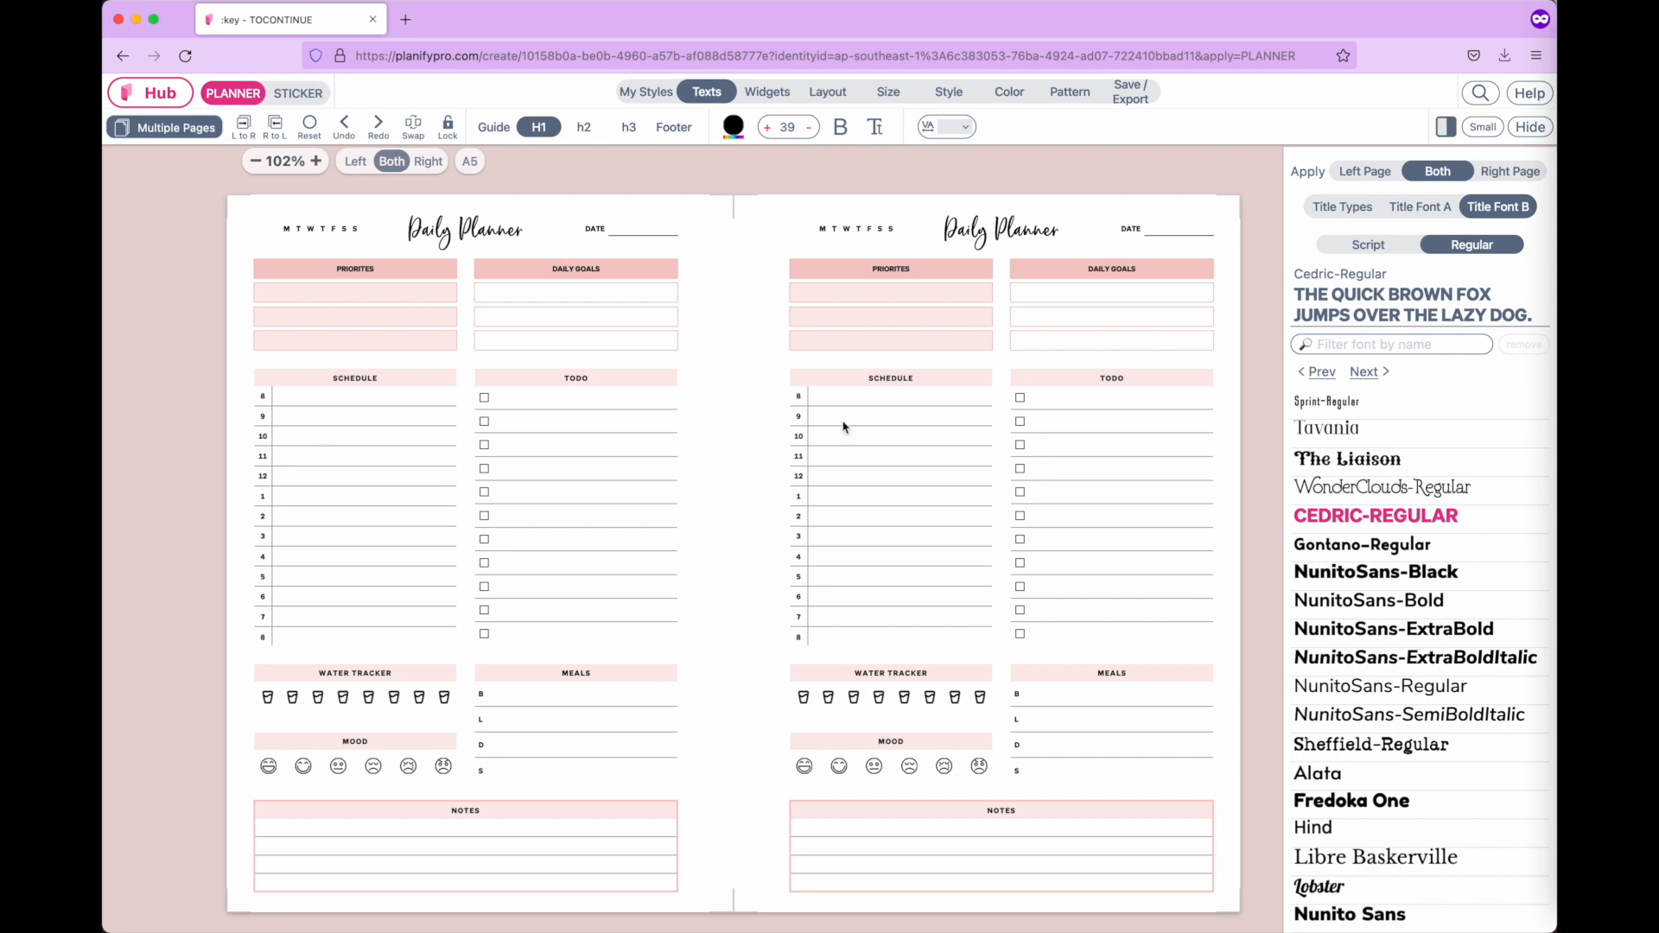
Review the save and PDF export options, then narrow the browser window to compare the planner side by side with the Sketch reference.
click(1126, 98)
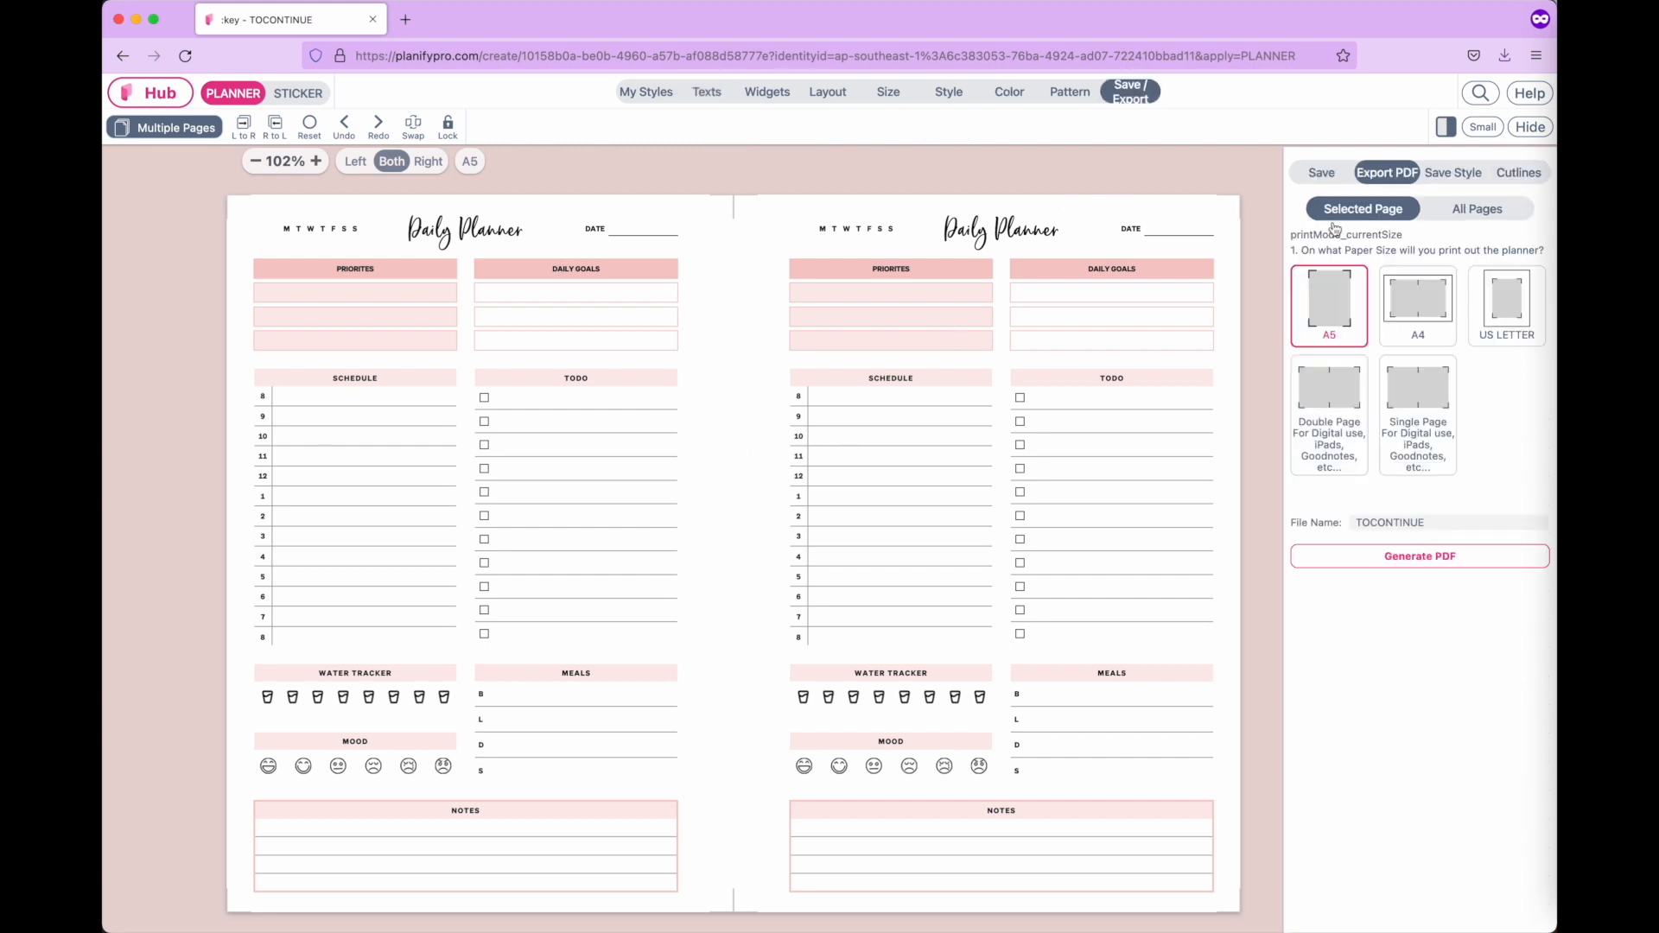
click(1322, 175)
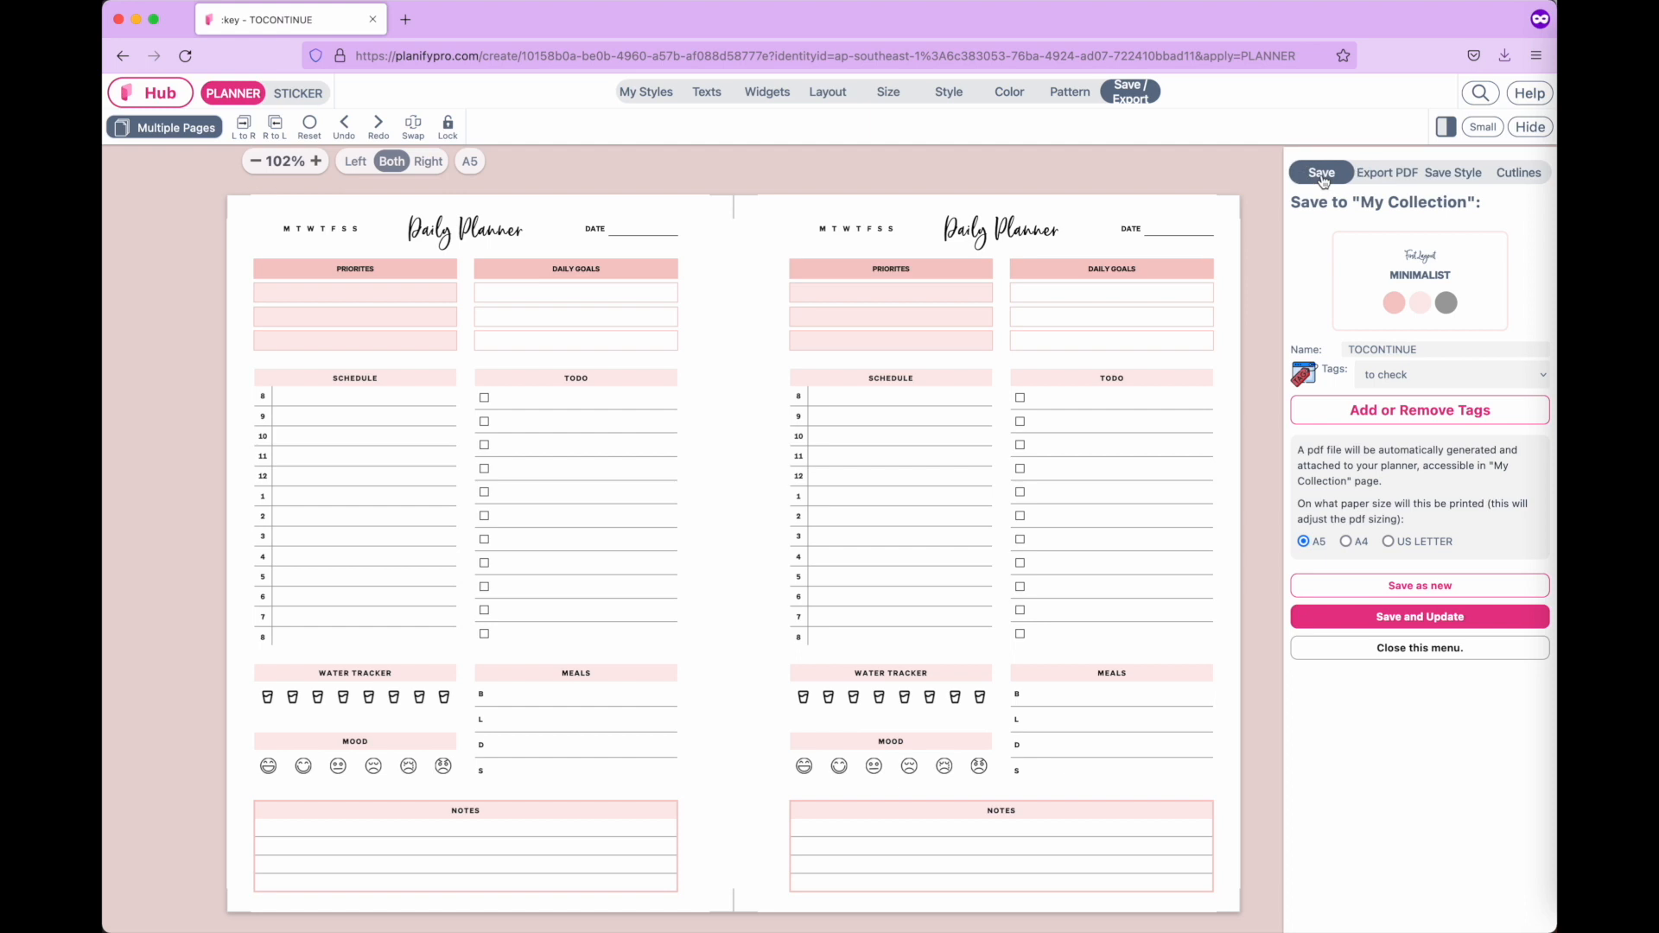
click(1389, 174)
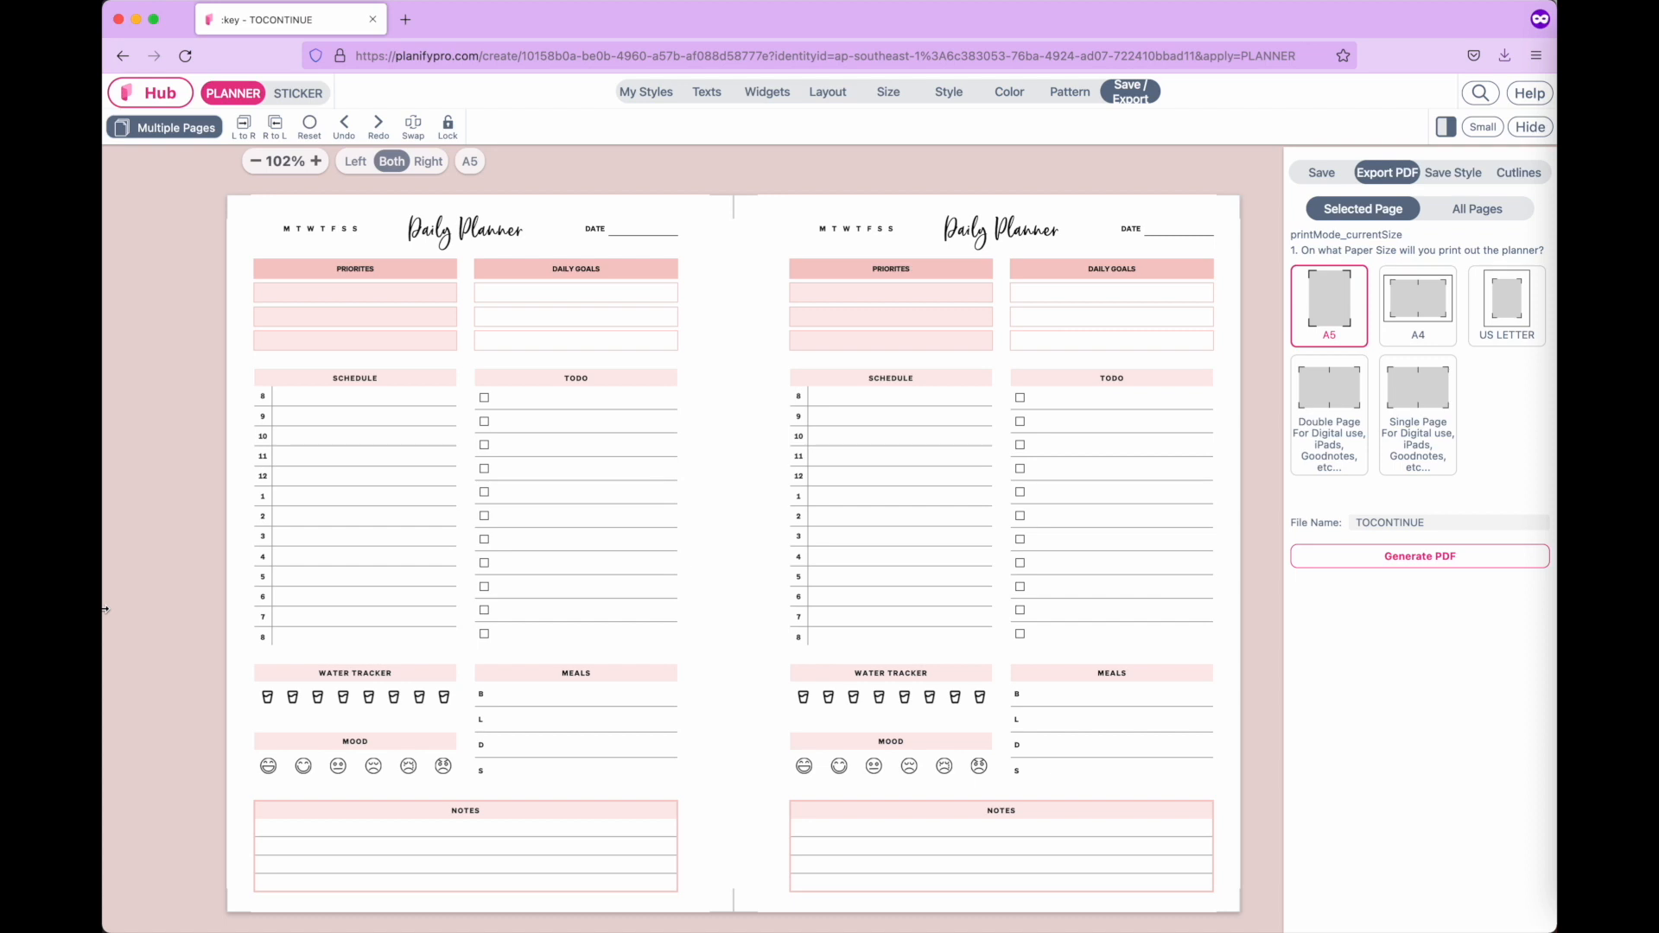
drag(106, 610, 631, 610)
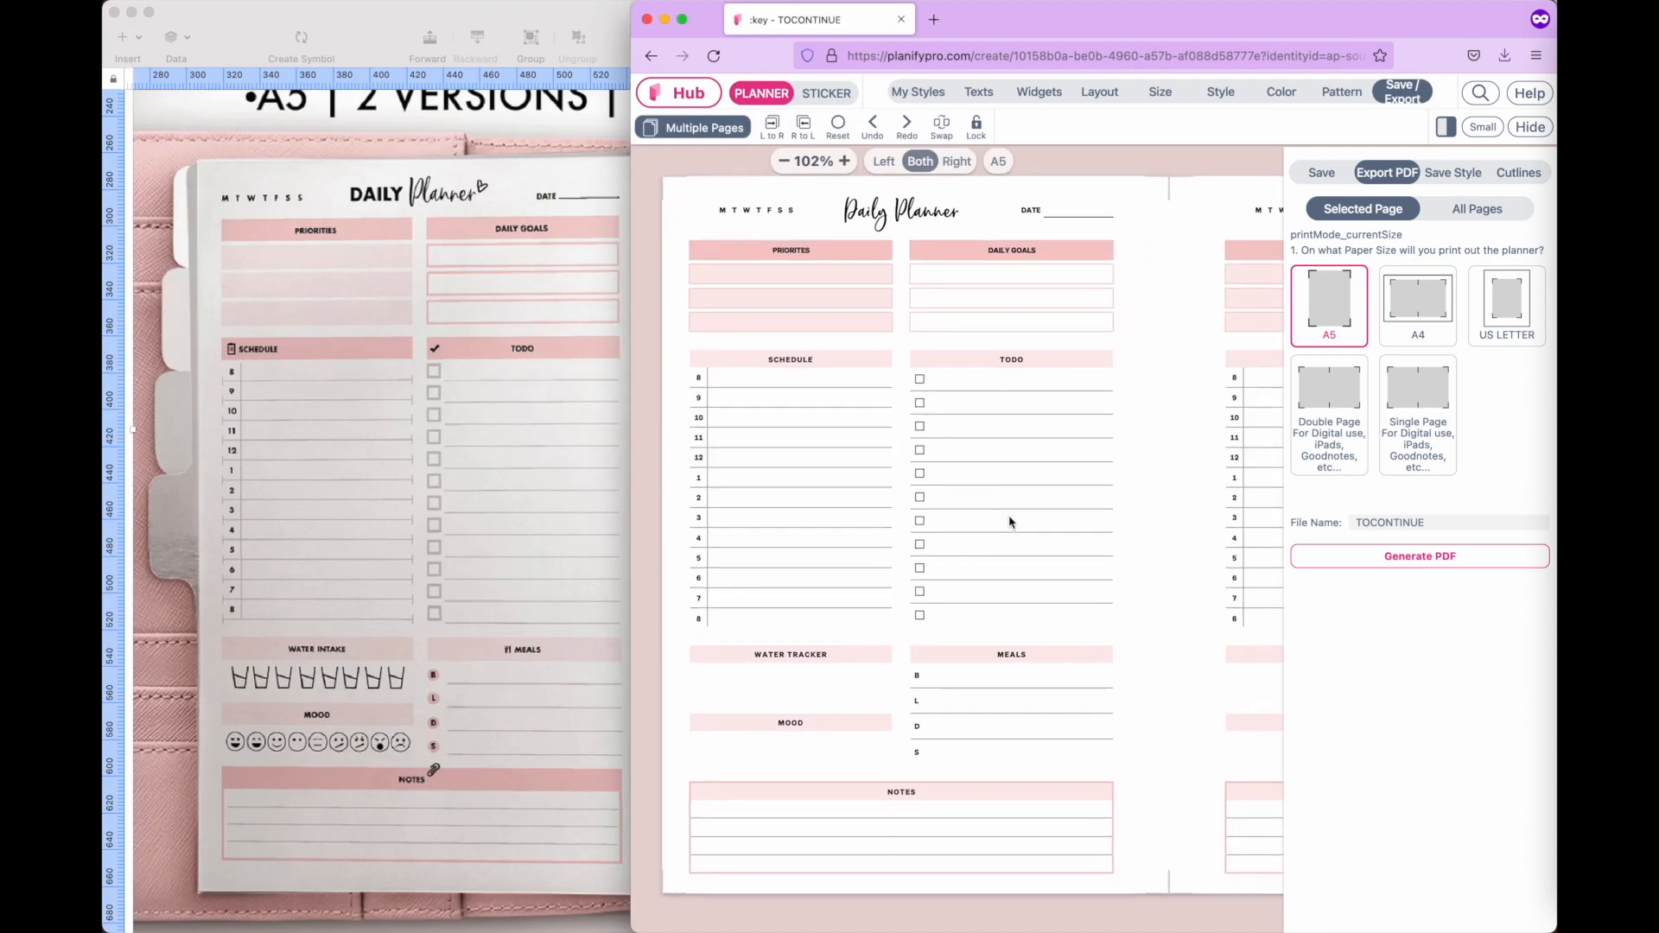
Compare the planner with the reference by narrowing the browser window, and widen it again to show both pages.
scroll(476, 536, right, 2)
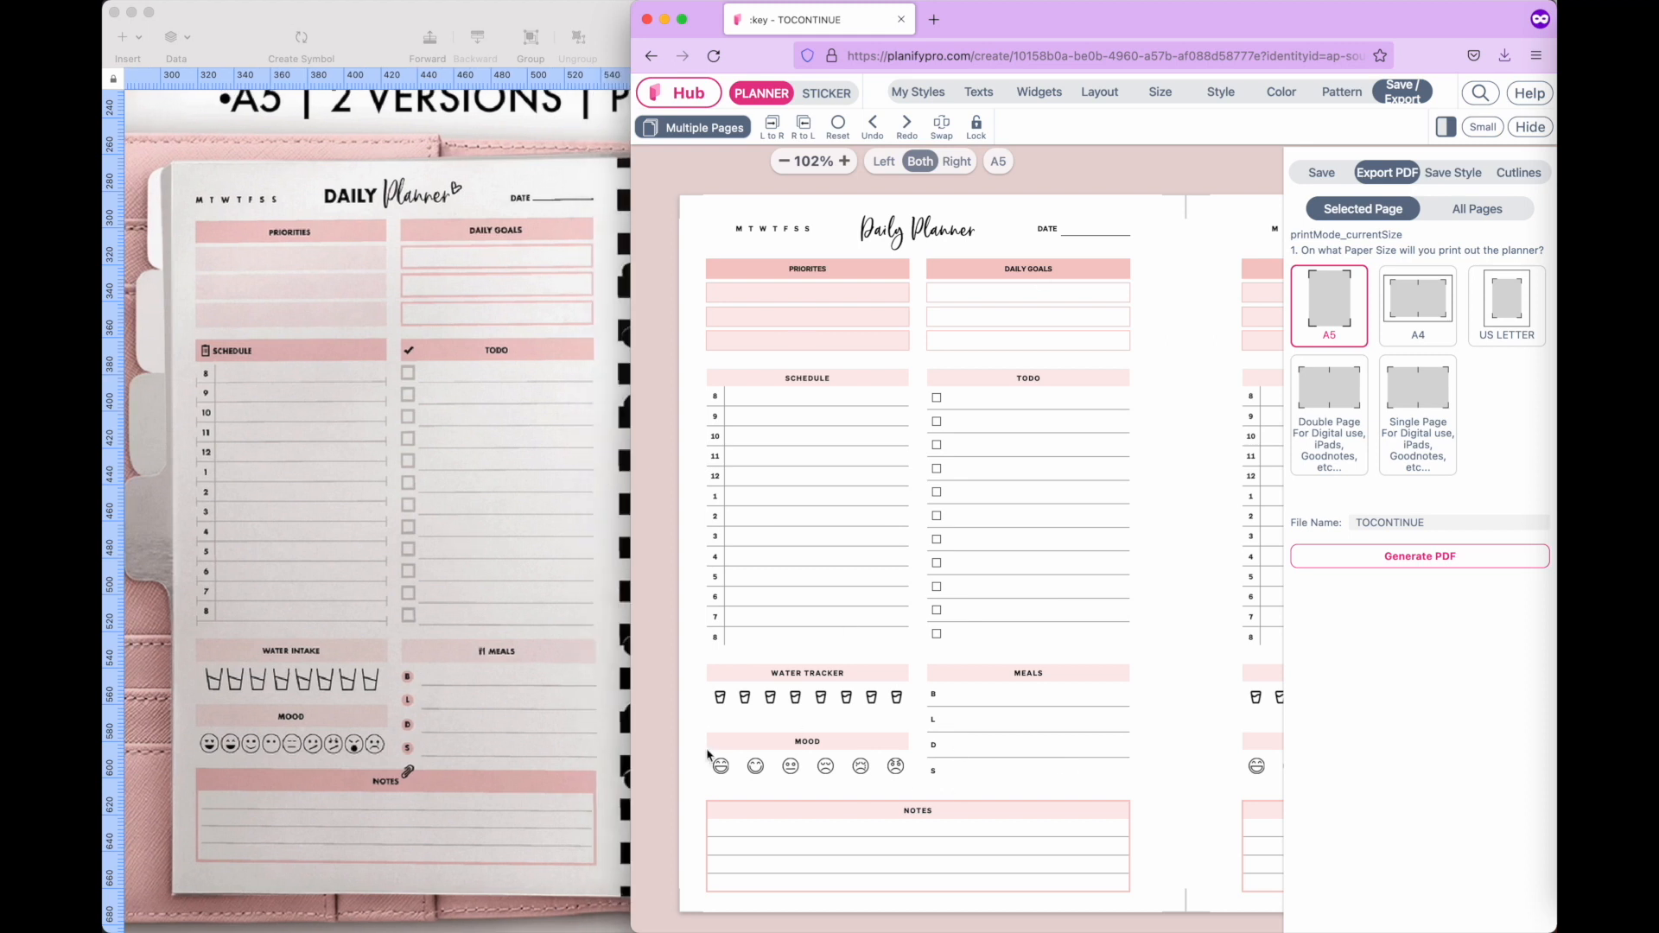
drag(632, 662, 855, 662)
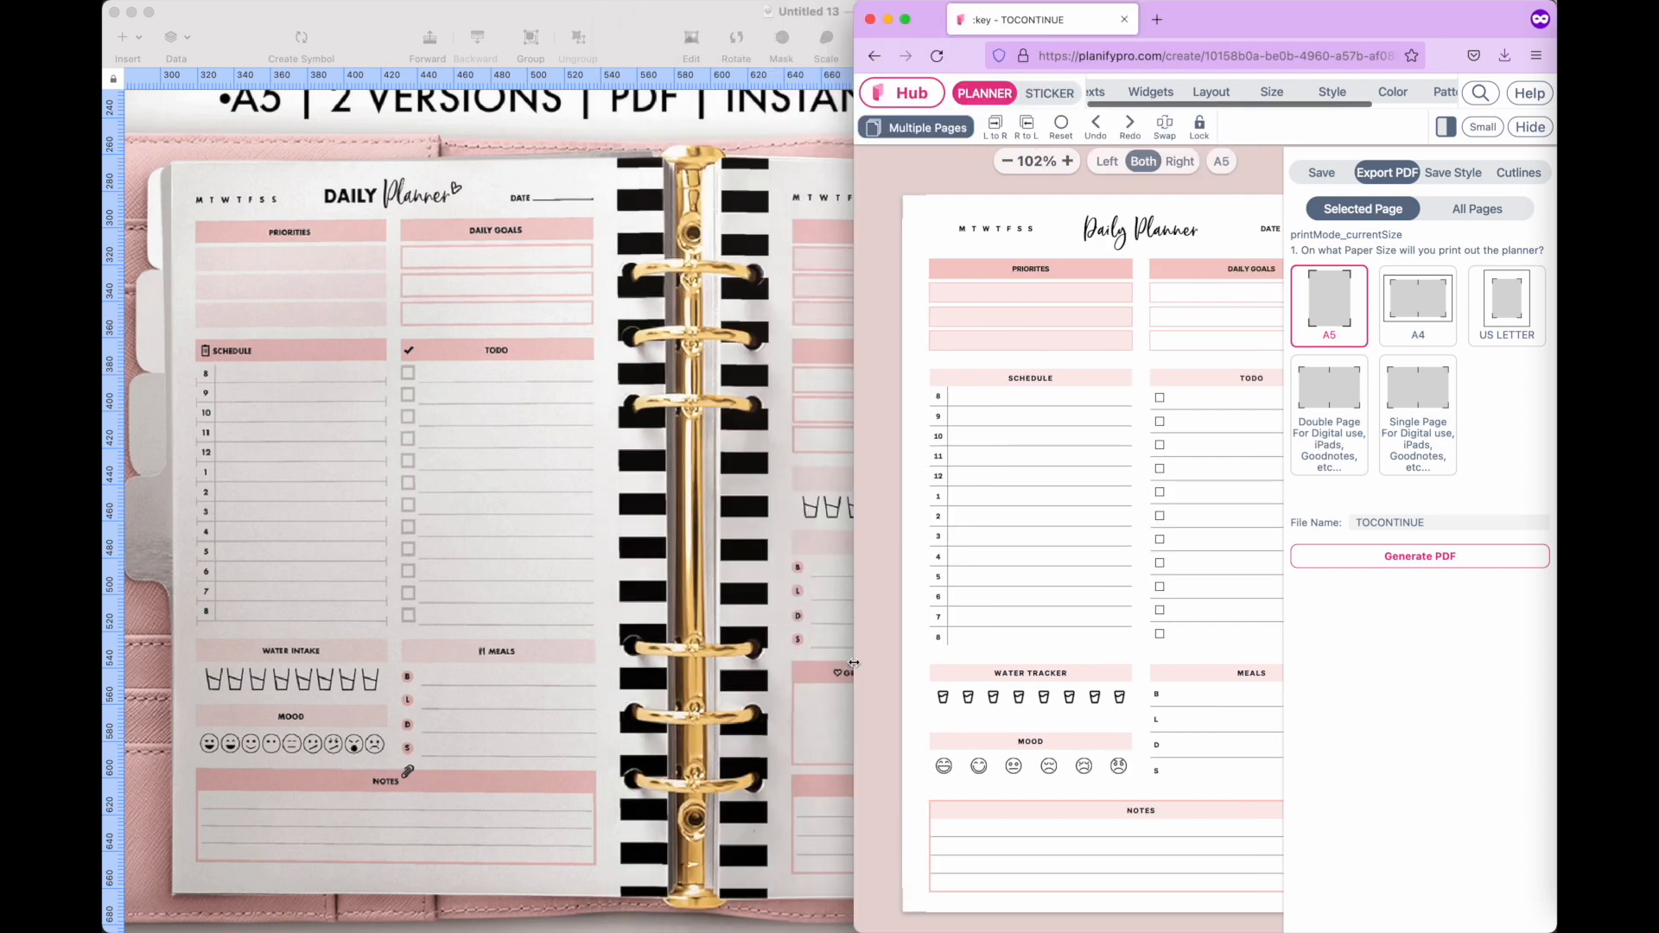
drag(855, 573, 205, 573)
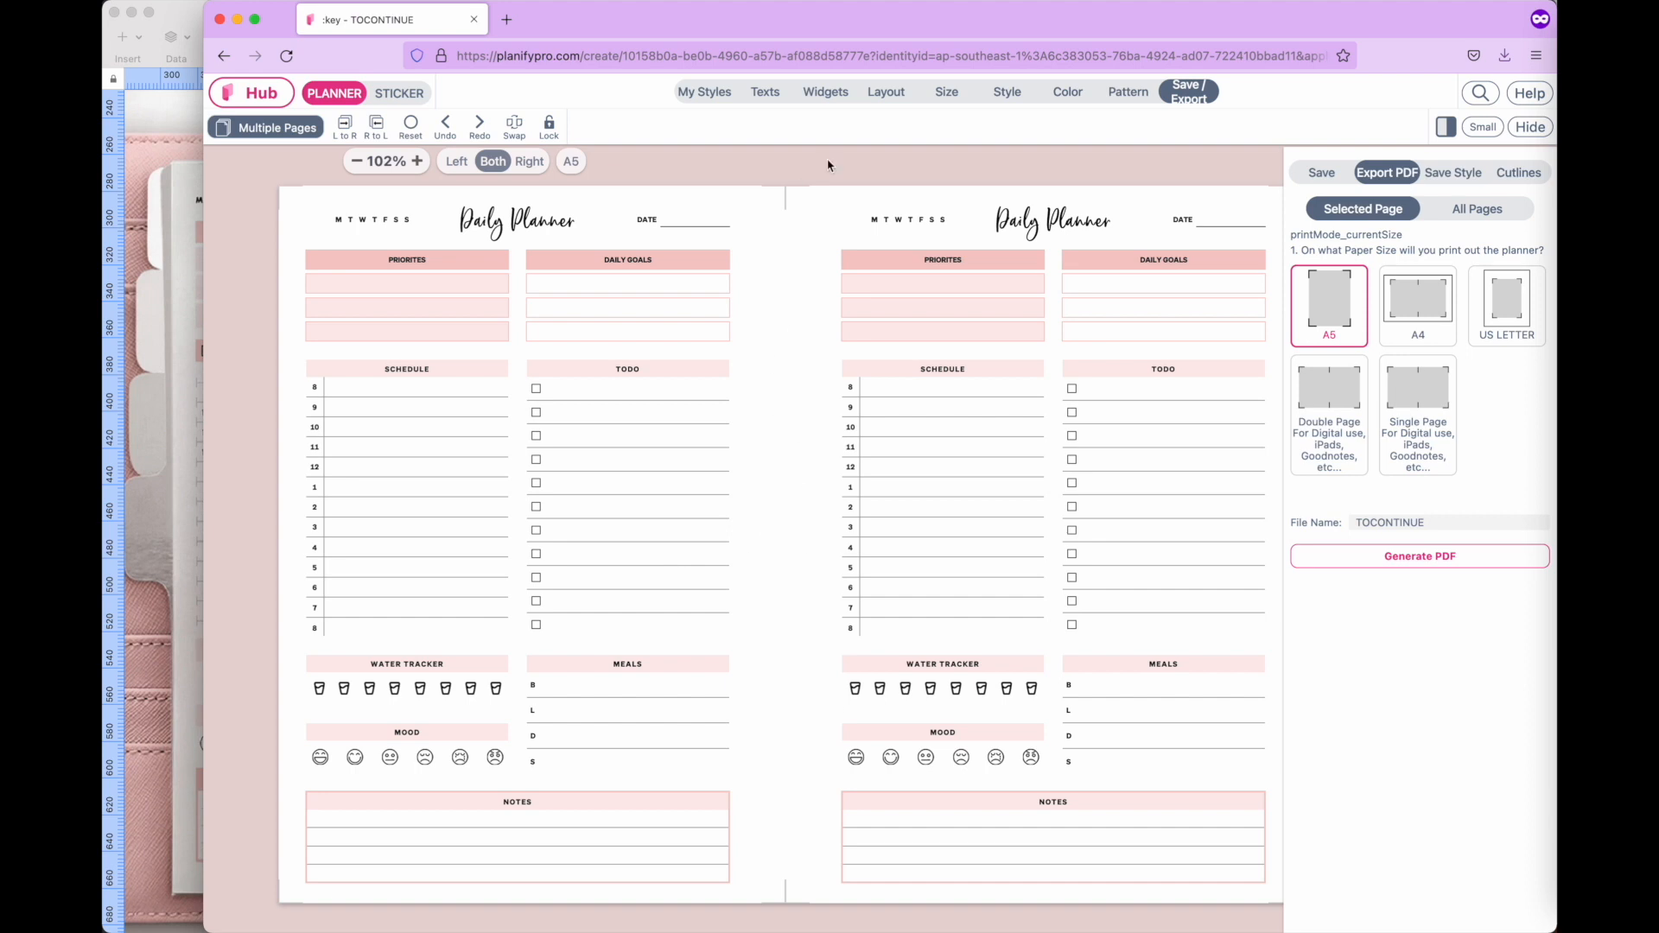
Filter the public background patterns by "Stripe" and apply the gray-and-white horizontal Stripe as the planner's border background.
click(1121, 100)
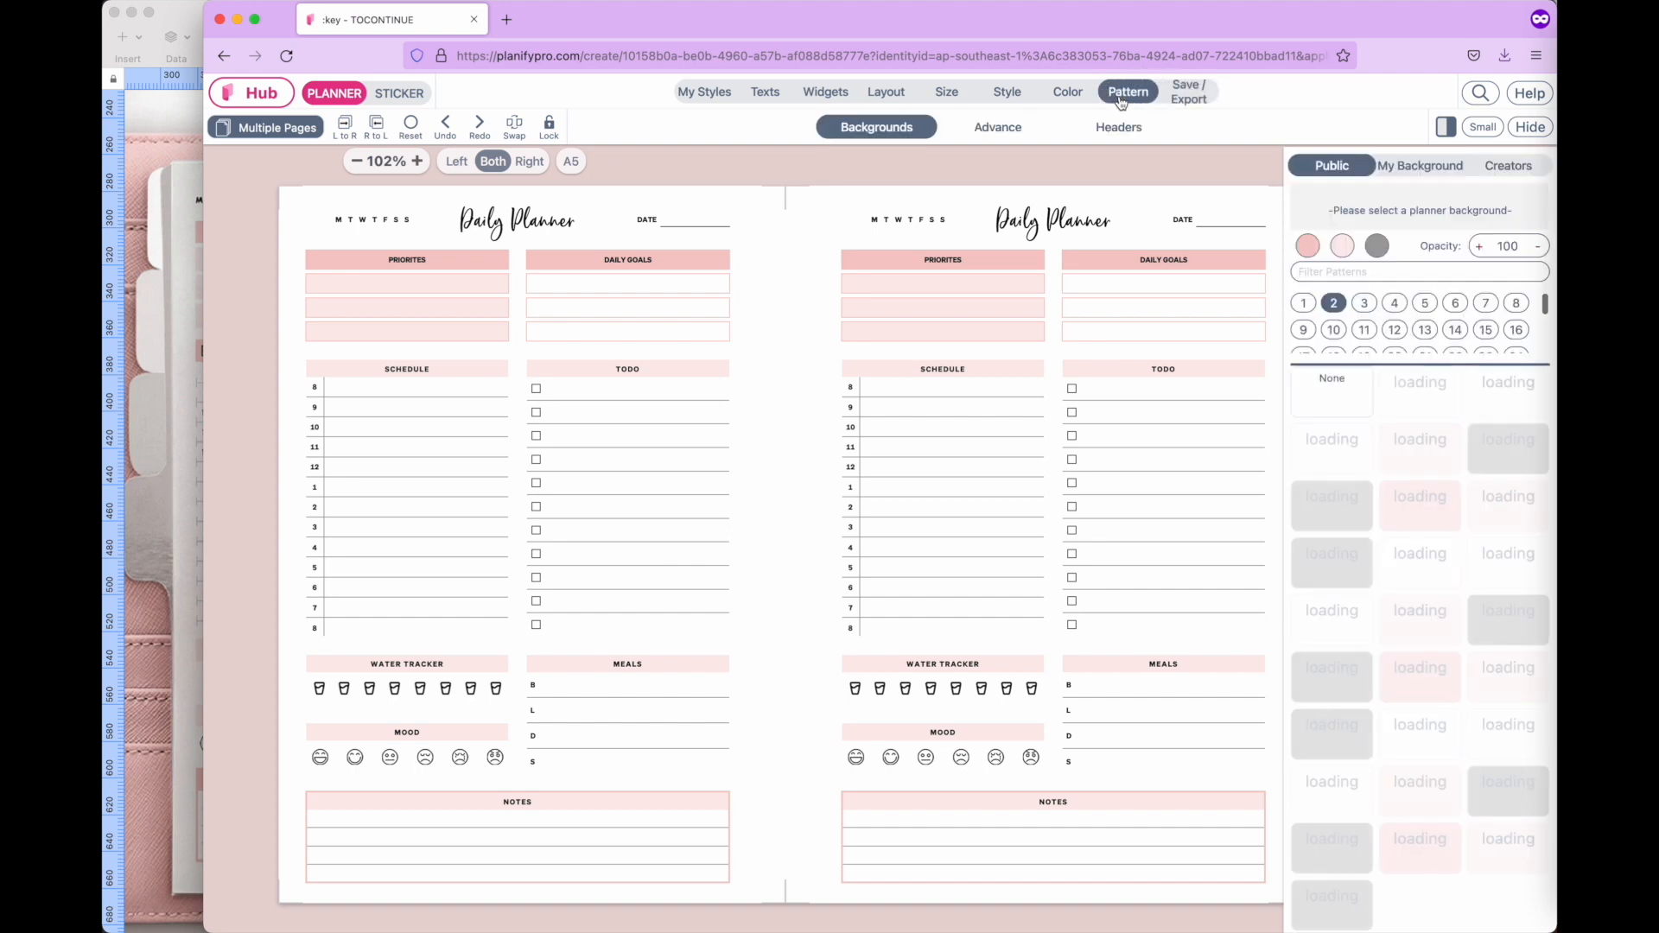
click(1335, 274)
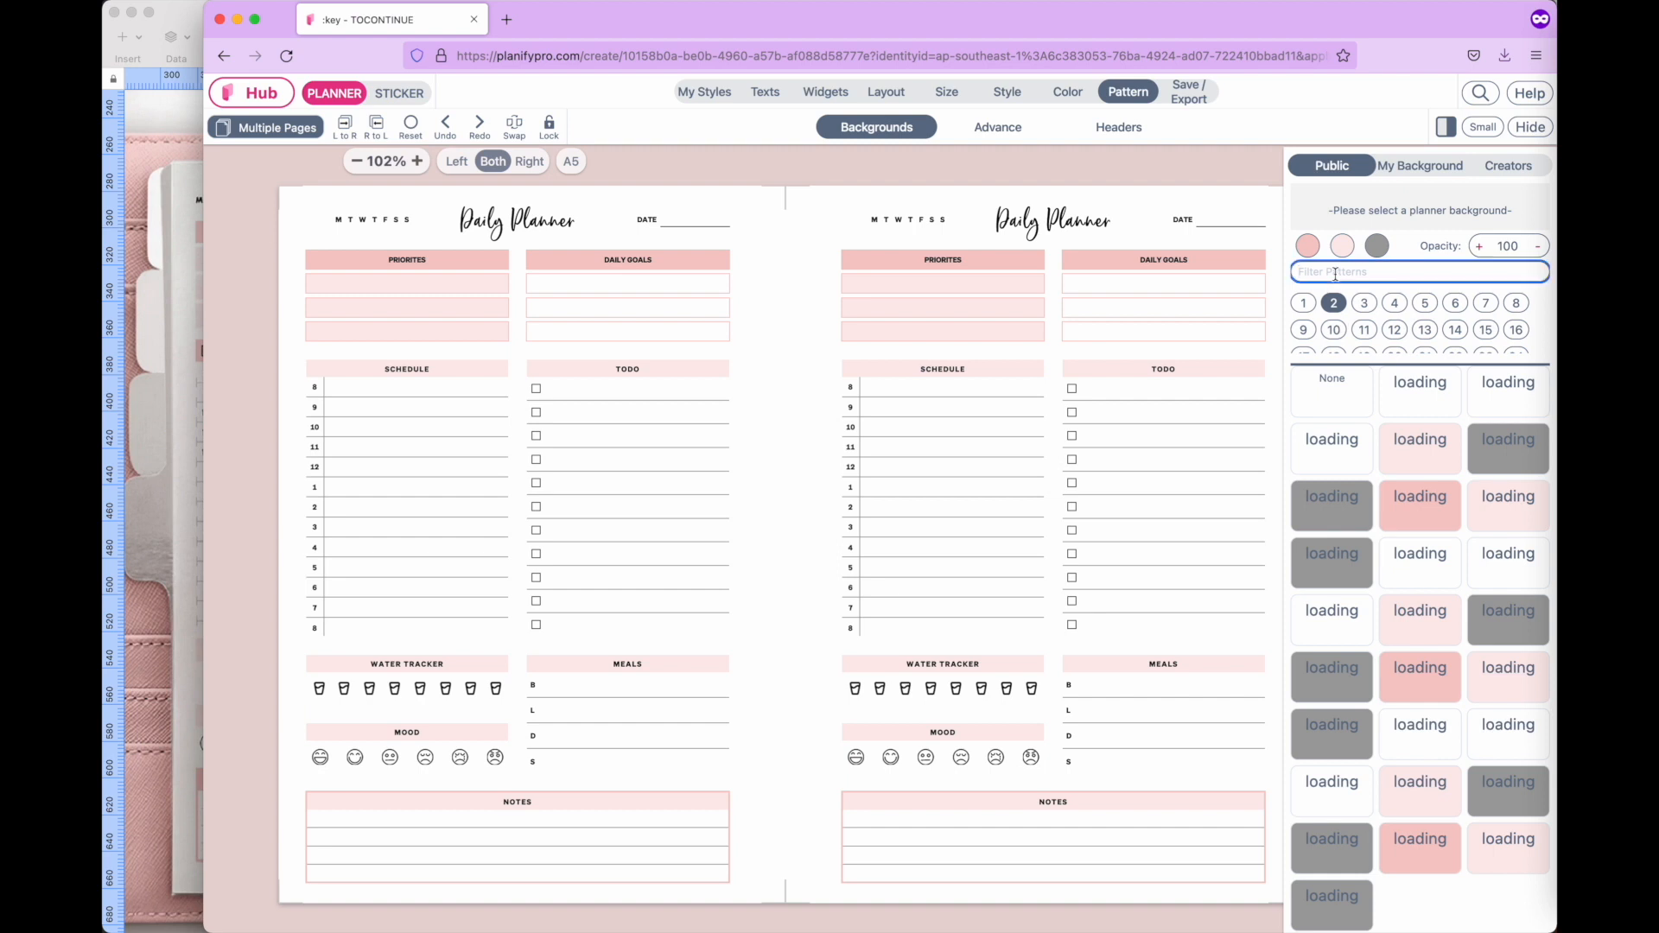
text(stripe)
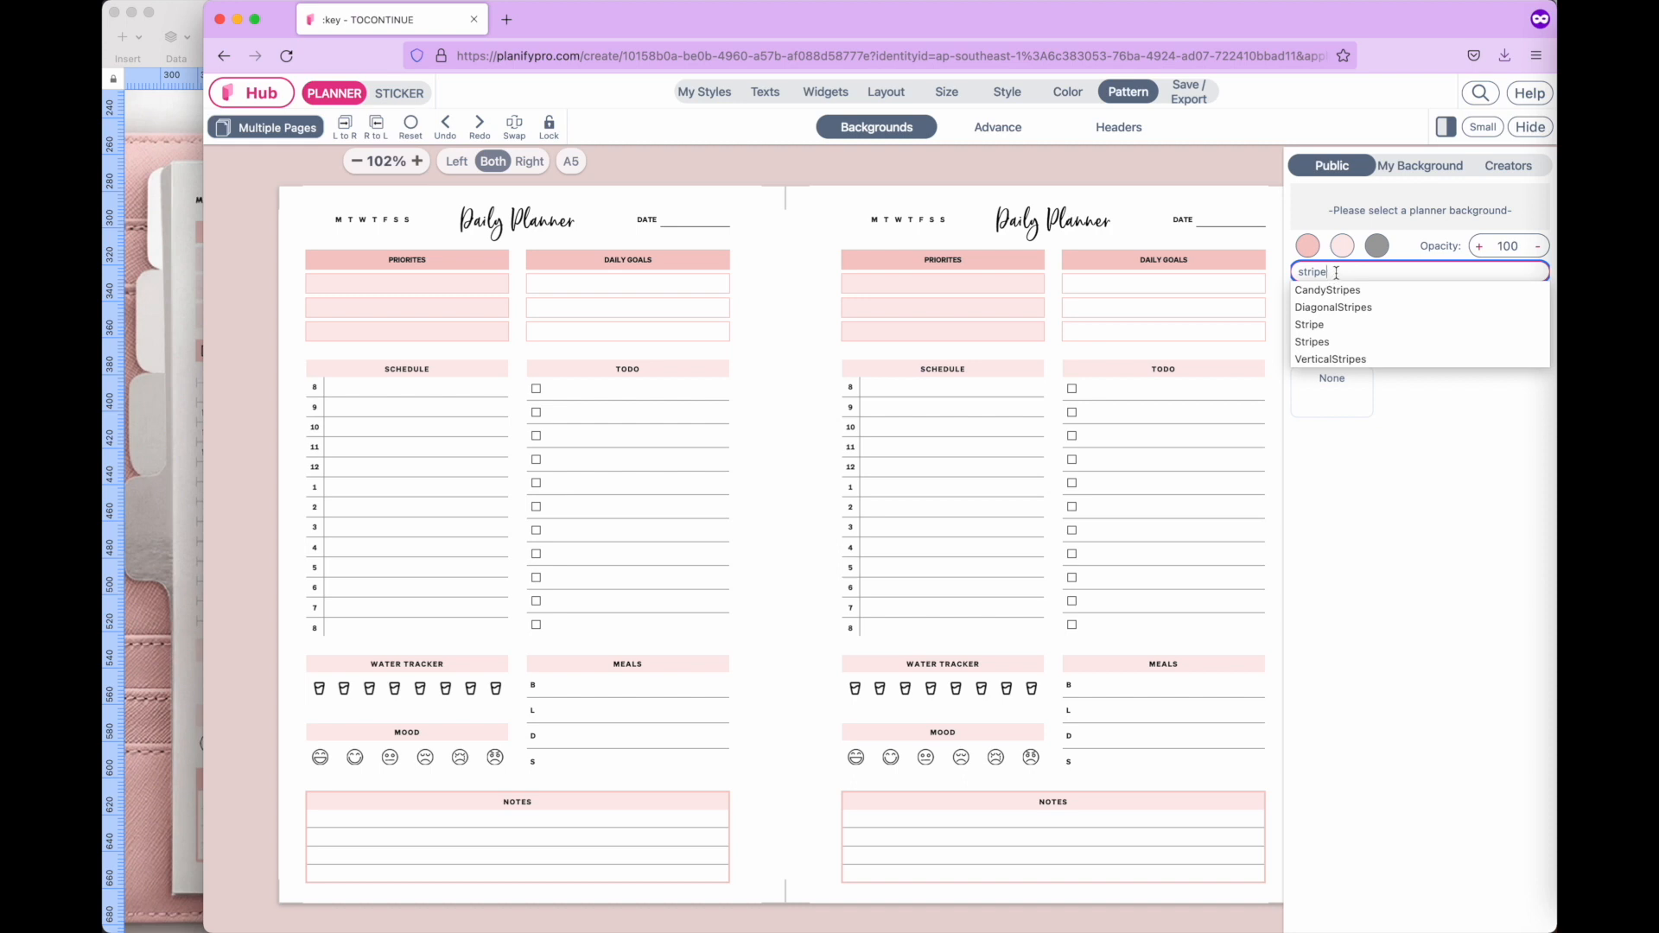
click(1314, 326)
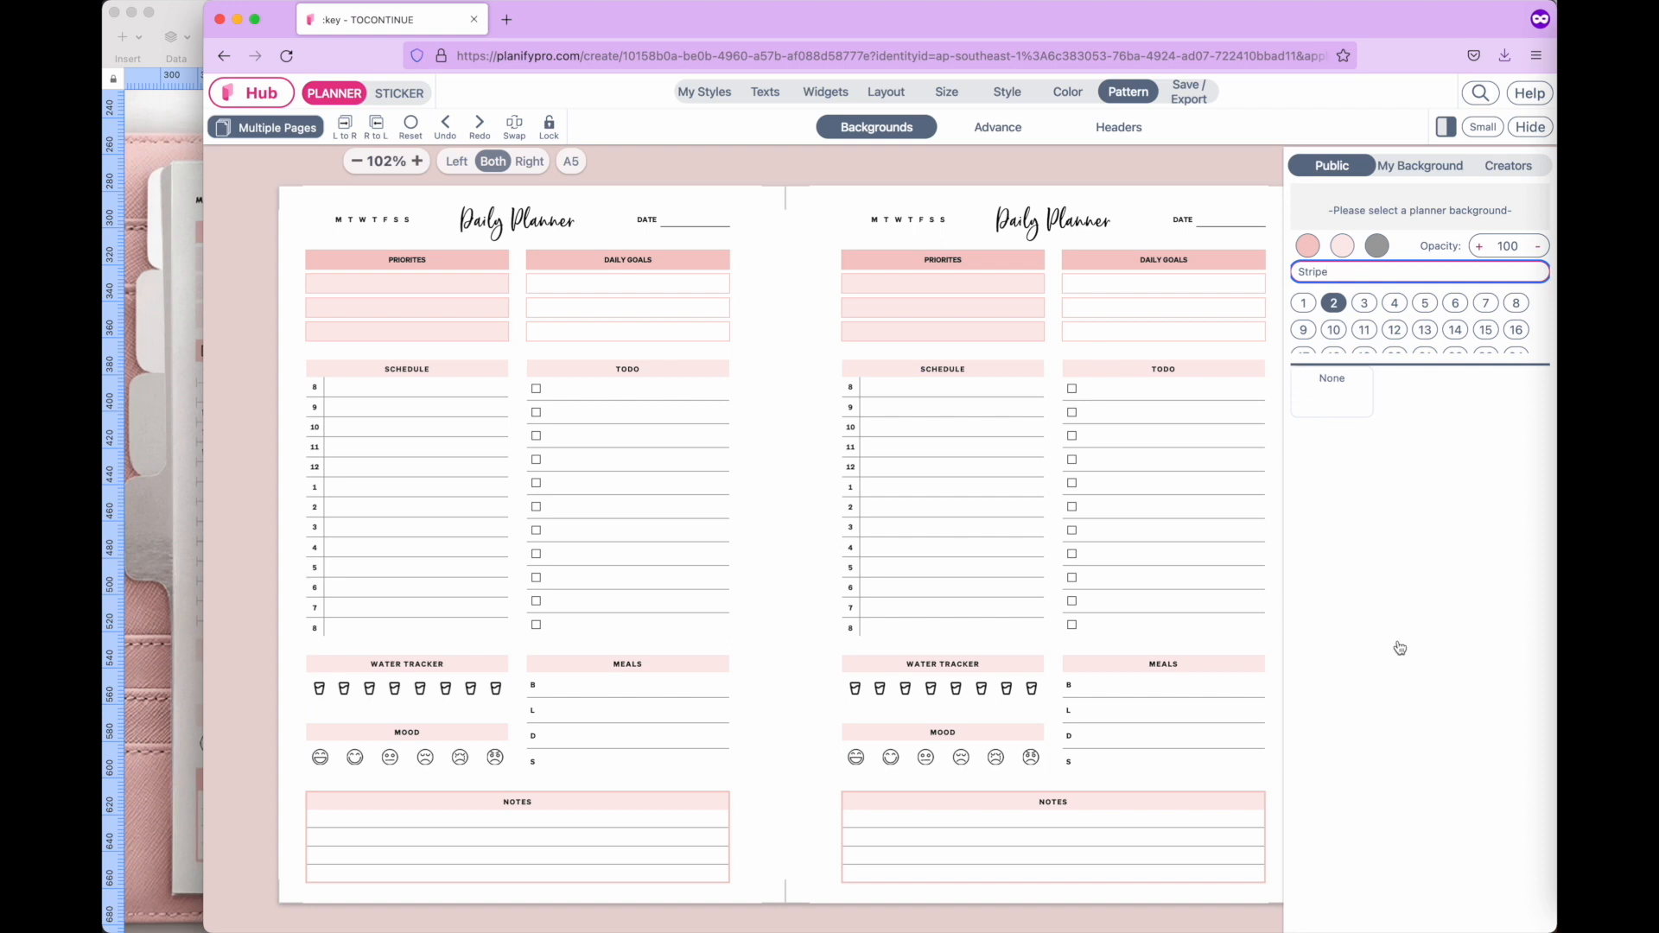
scroll(1401, 648, down, 3)
scroll(1400, 649, down, 3)
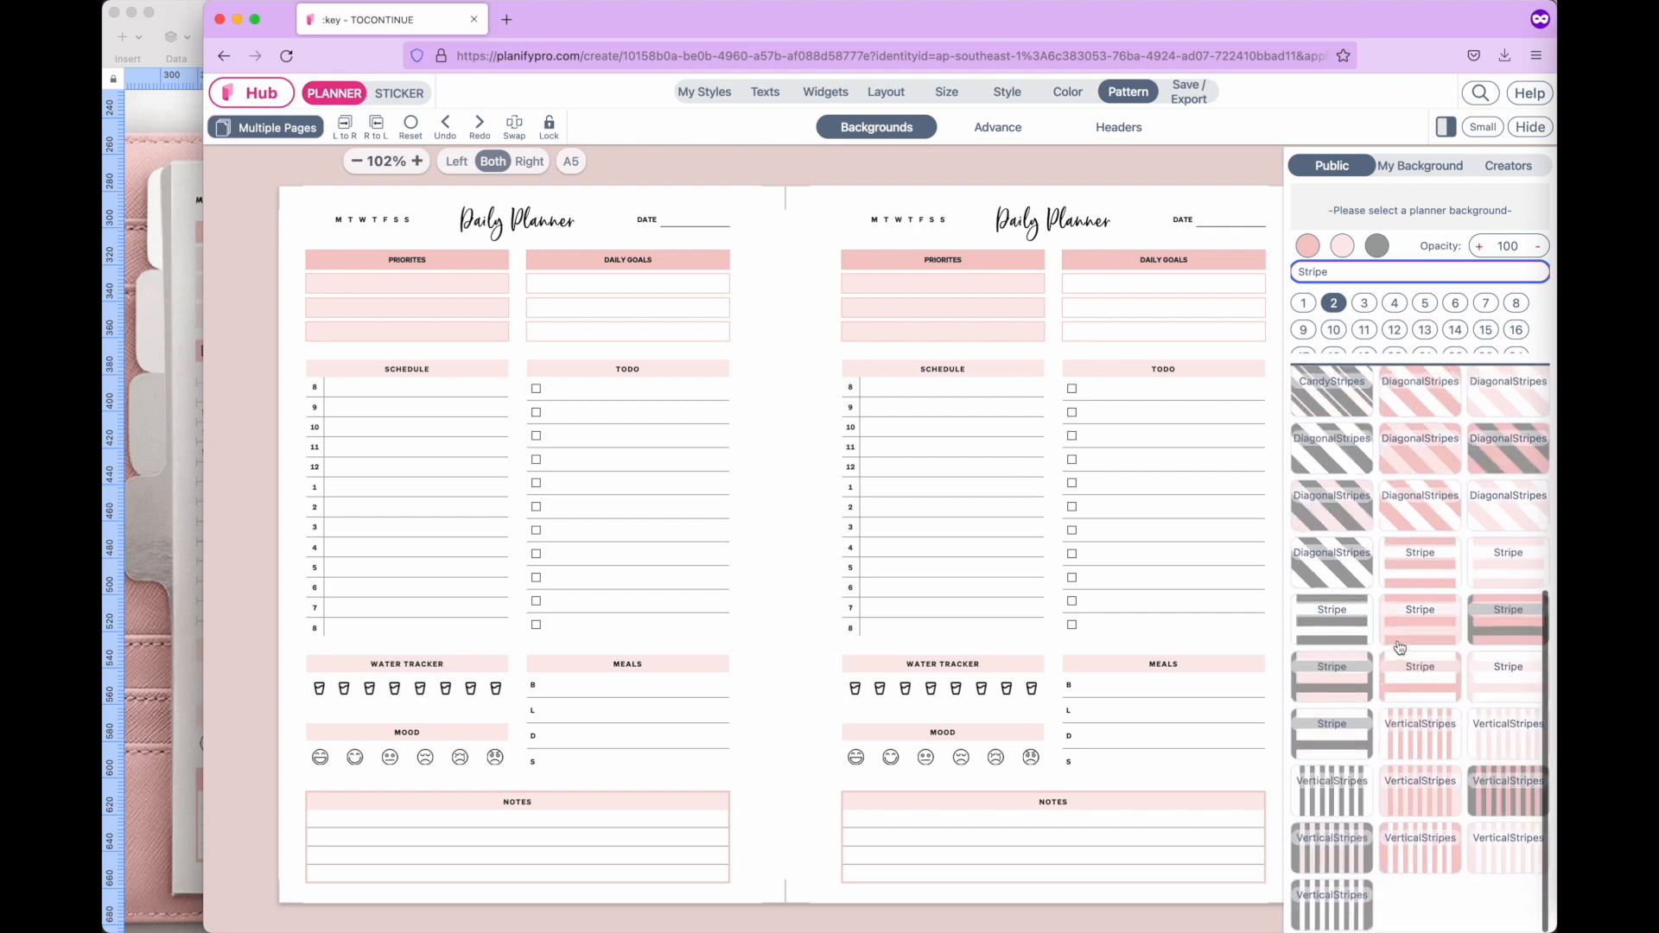
click(1355, 634)
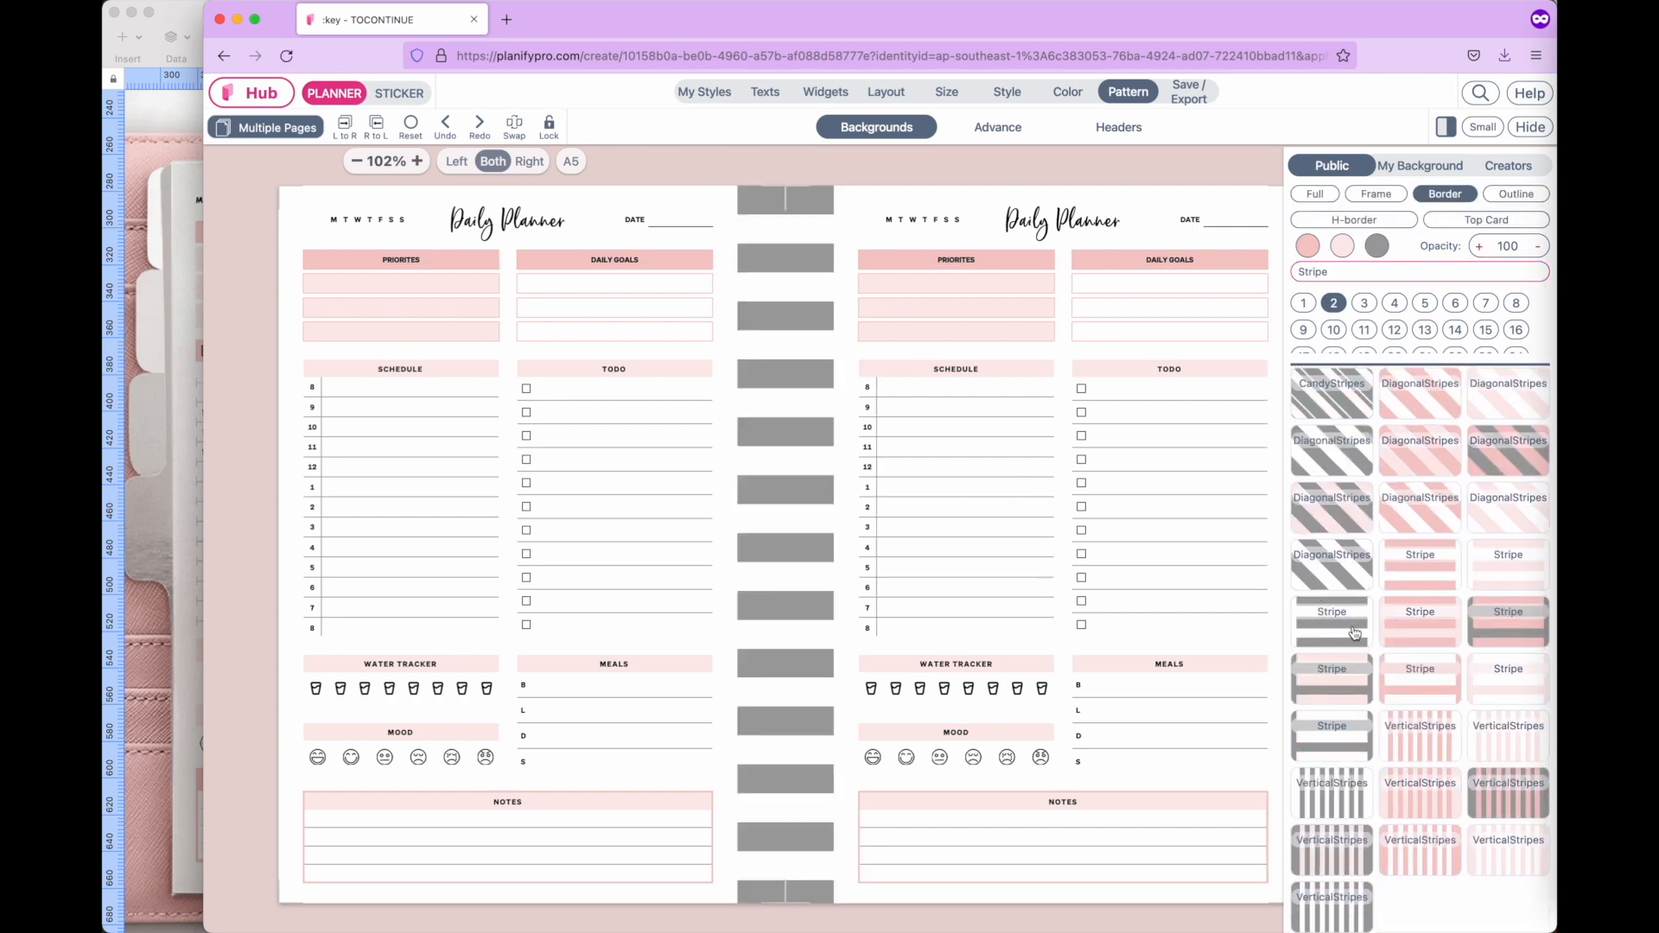
Try other Stripe color variants on the border and return to the gray-and-white one.
click(1434, 677)
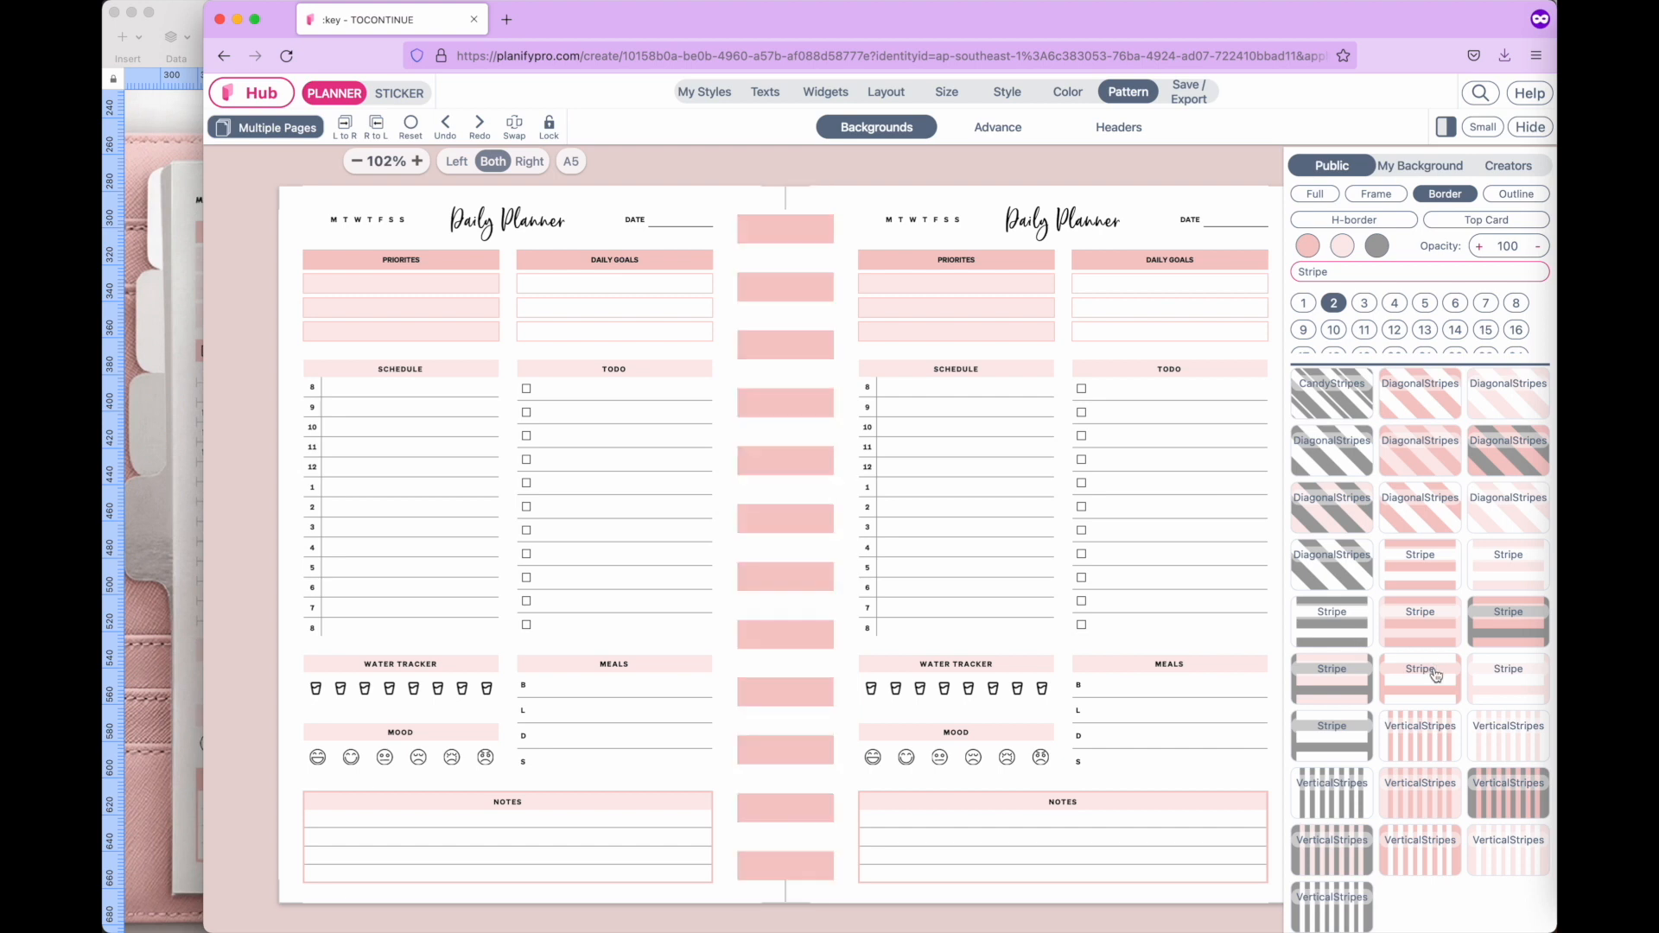
click(1357, 688)
click(1409, 636)
click(1331, 635)
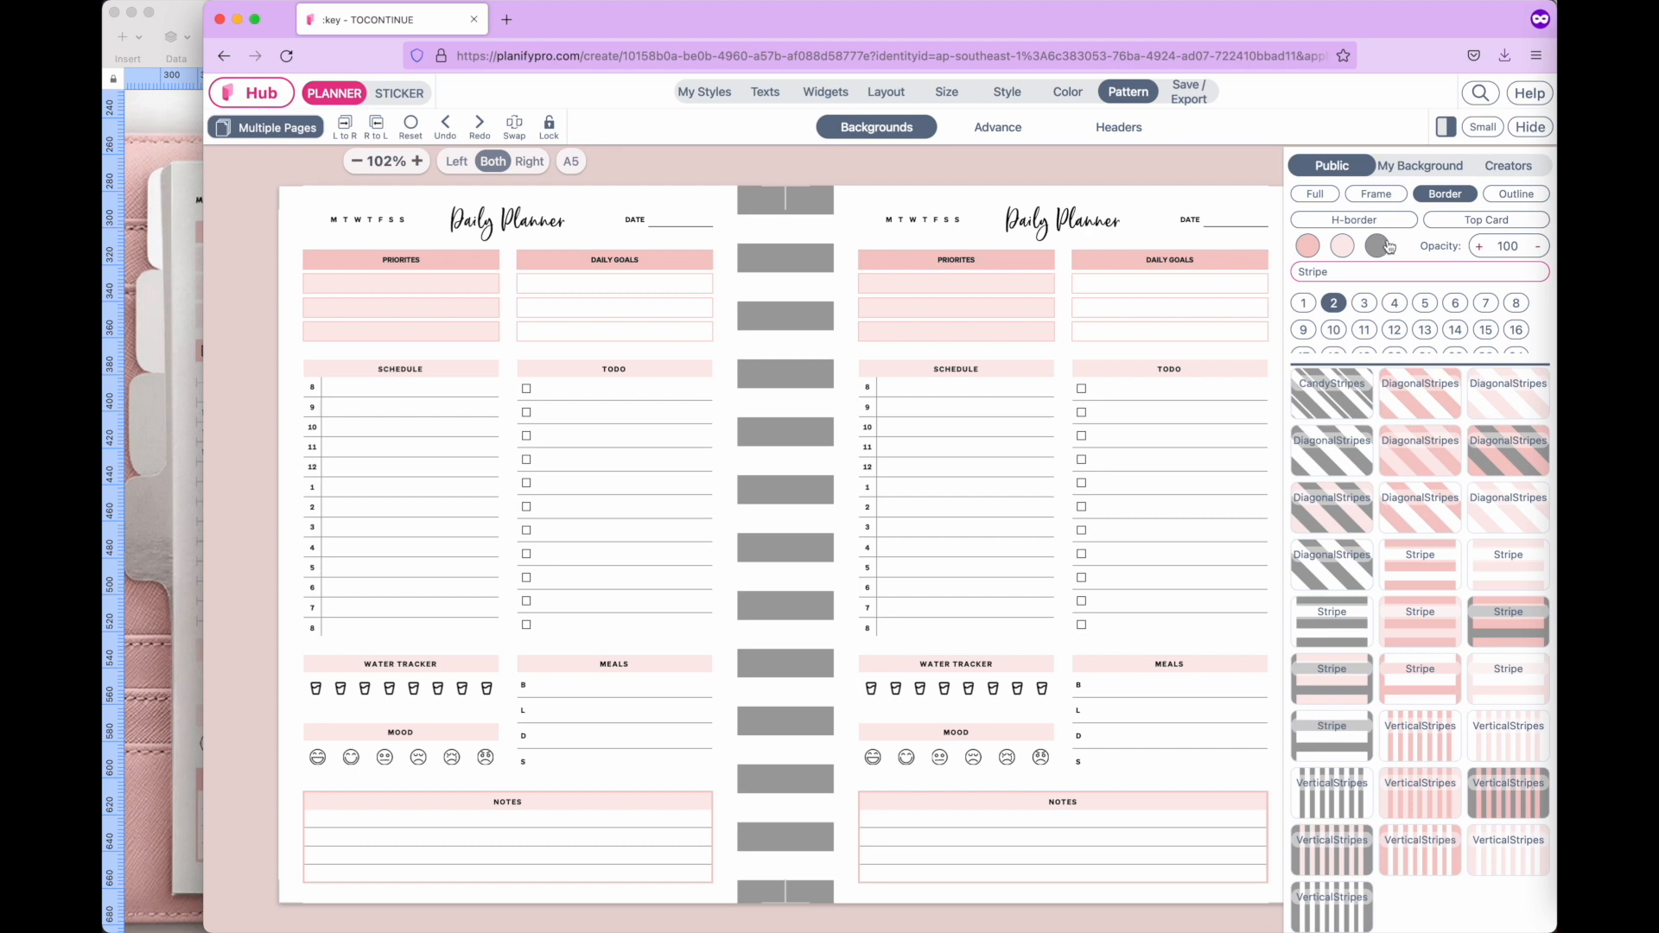
Set the pattern's gray color to black for the striped border and close the color picker.
click(1377, 247)
click(766, 585)
drag(766, 585, 893, 581)
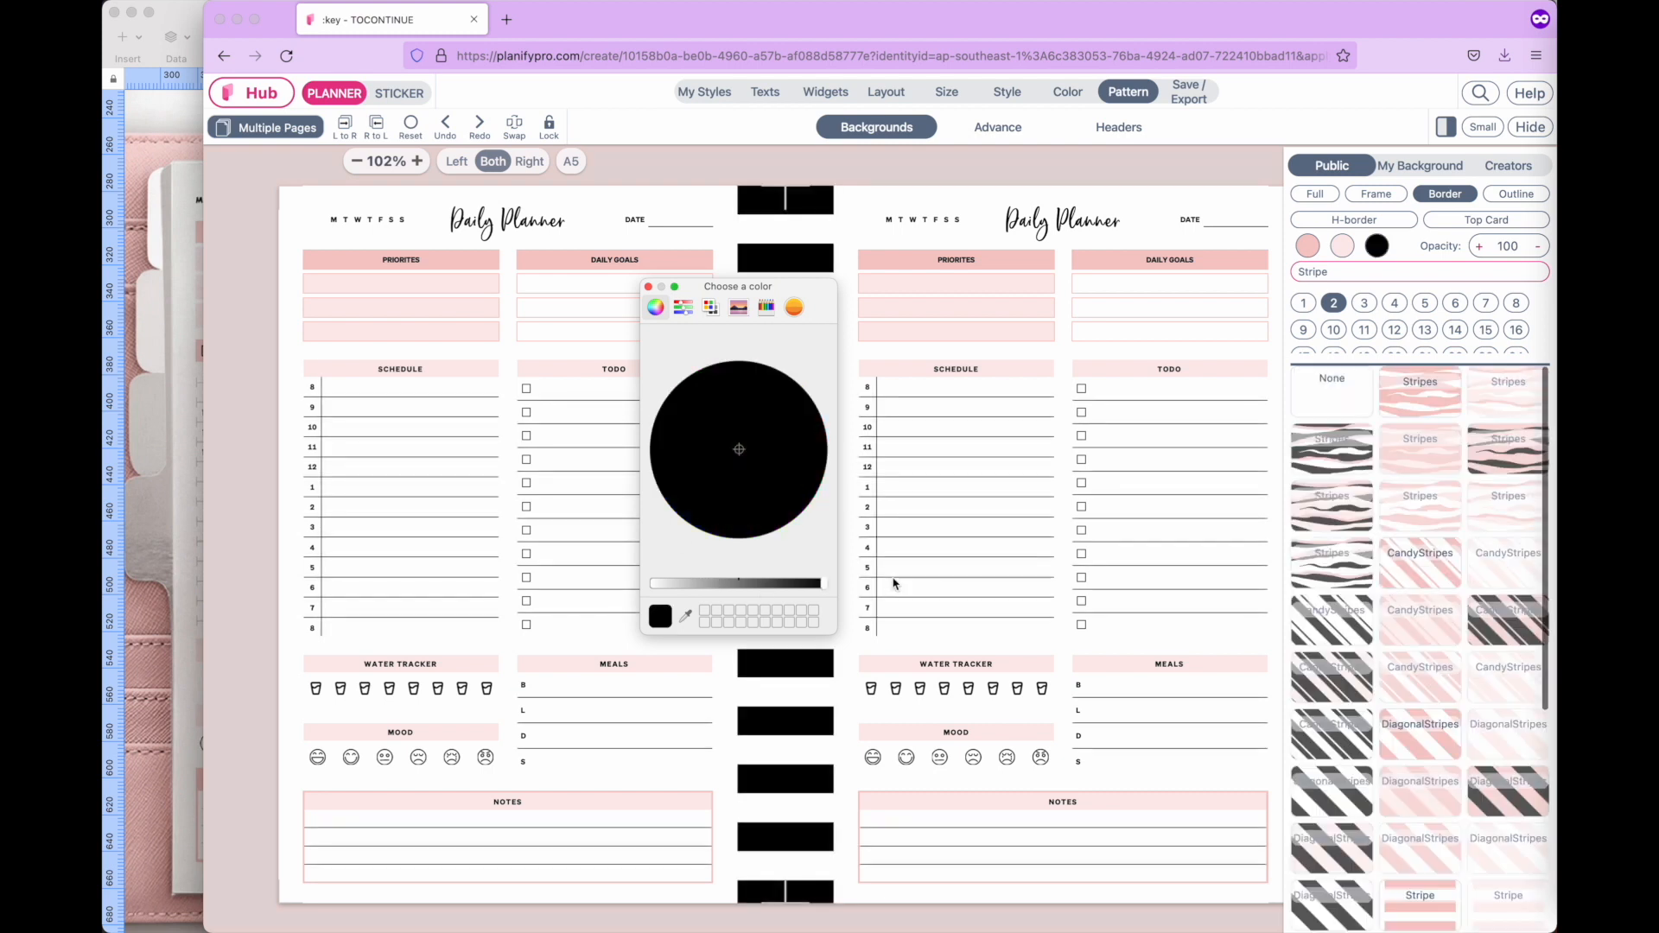
click(648, 286)
Check the line color in the color and pattern settings and examine the planner's lines close up.
click(1068, 92)
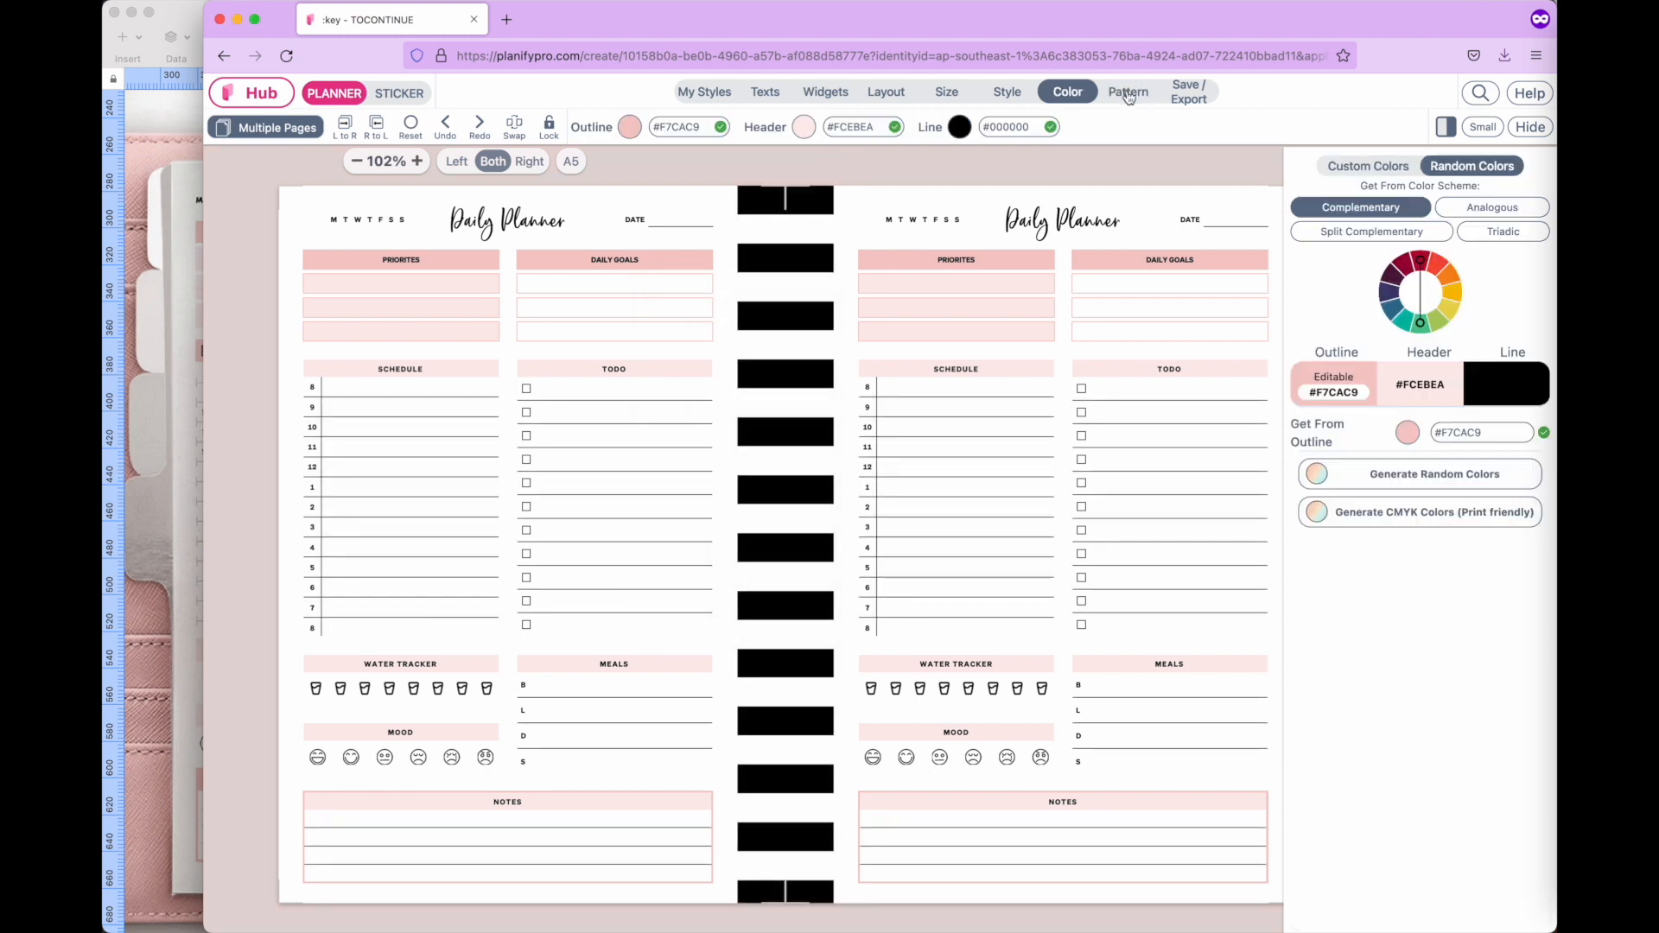
click(1129, 92)
click(1379, 252)
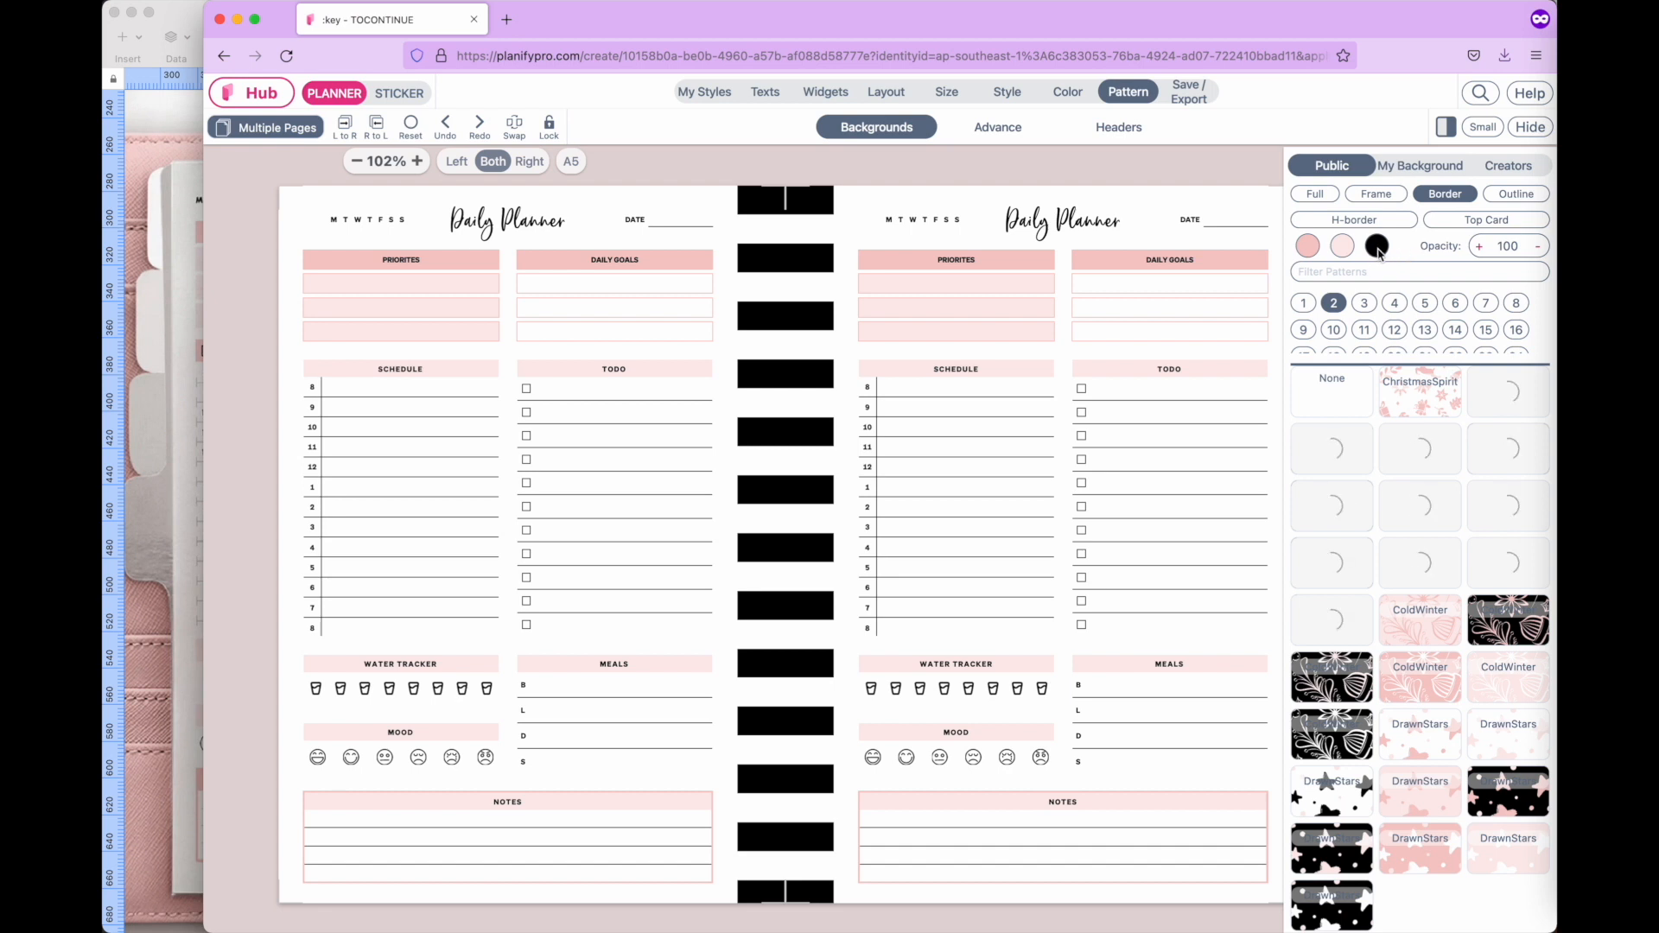
click(1068, 91)
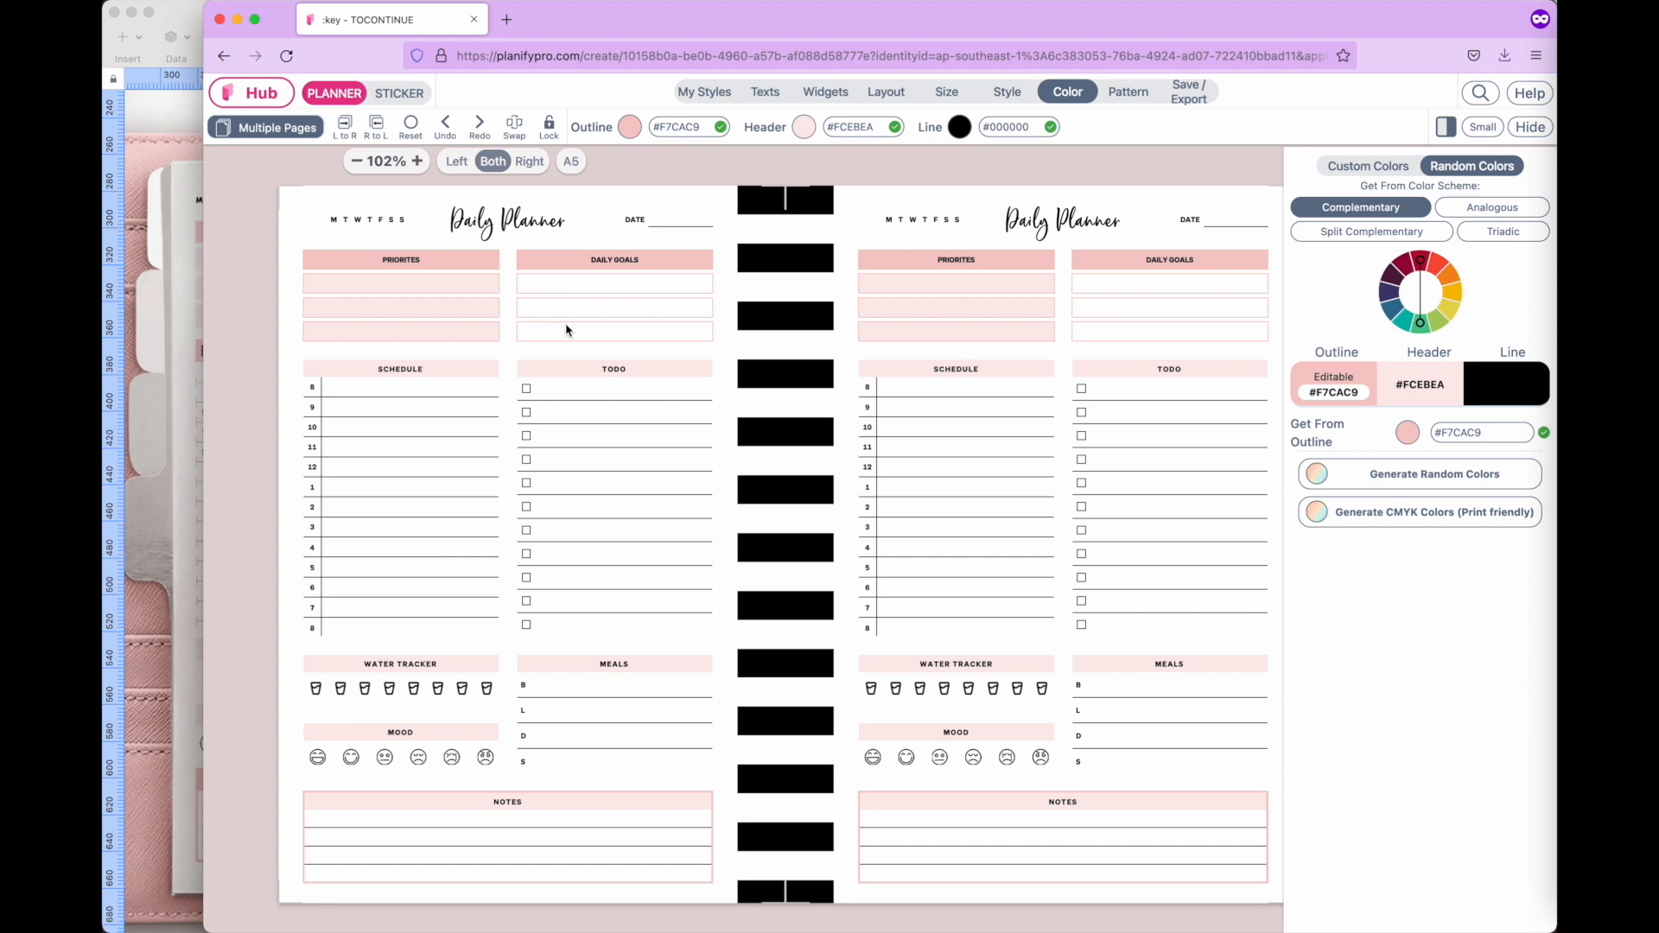
scroll(631, 397, up, 5)
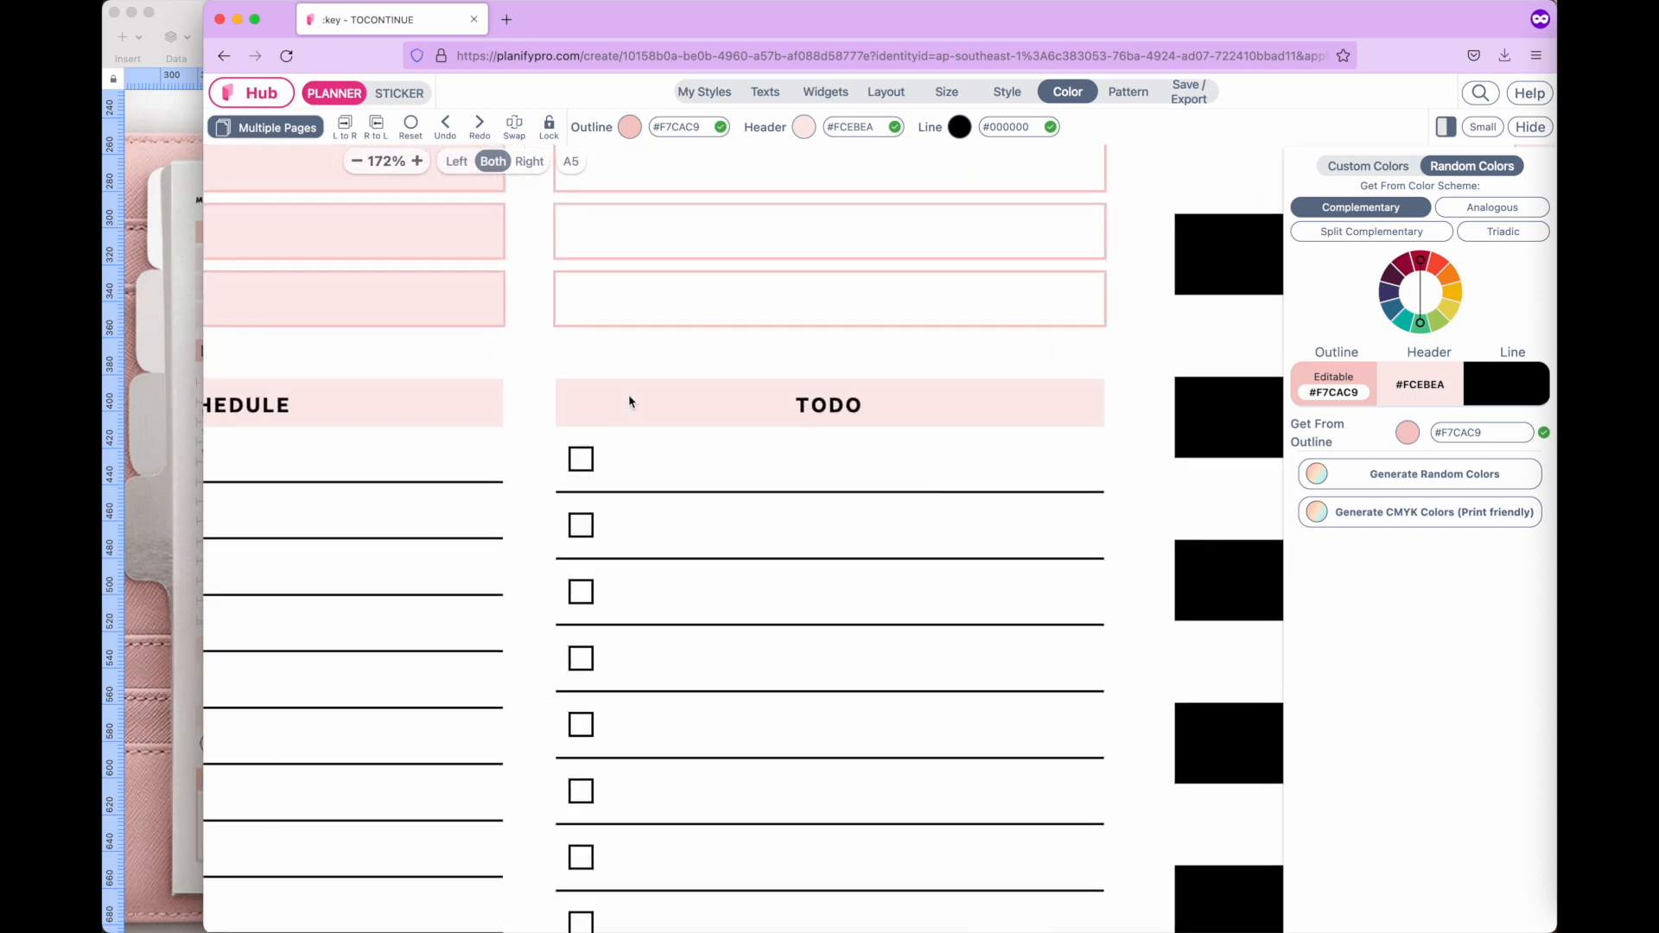
scroll(630, 400, down, 3)
scroll(1042, 268, up, 1)
scroll(1042, 268, up, 1)
scroll(686, 652, down, 5)
scroll(686, 651, down, 1)
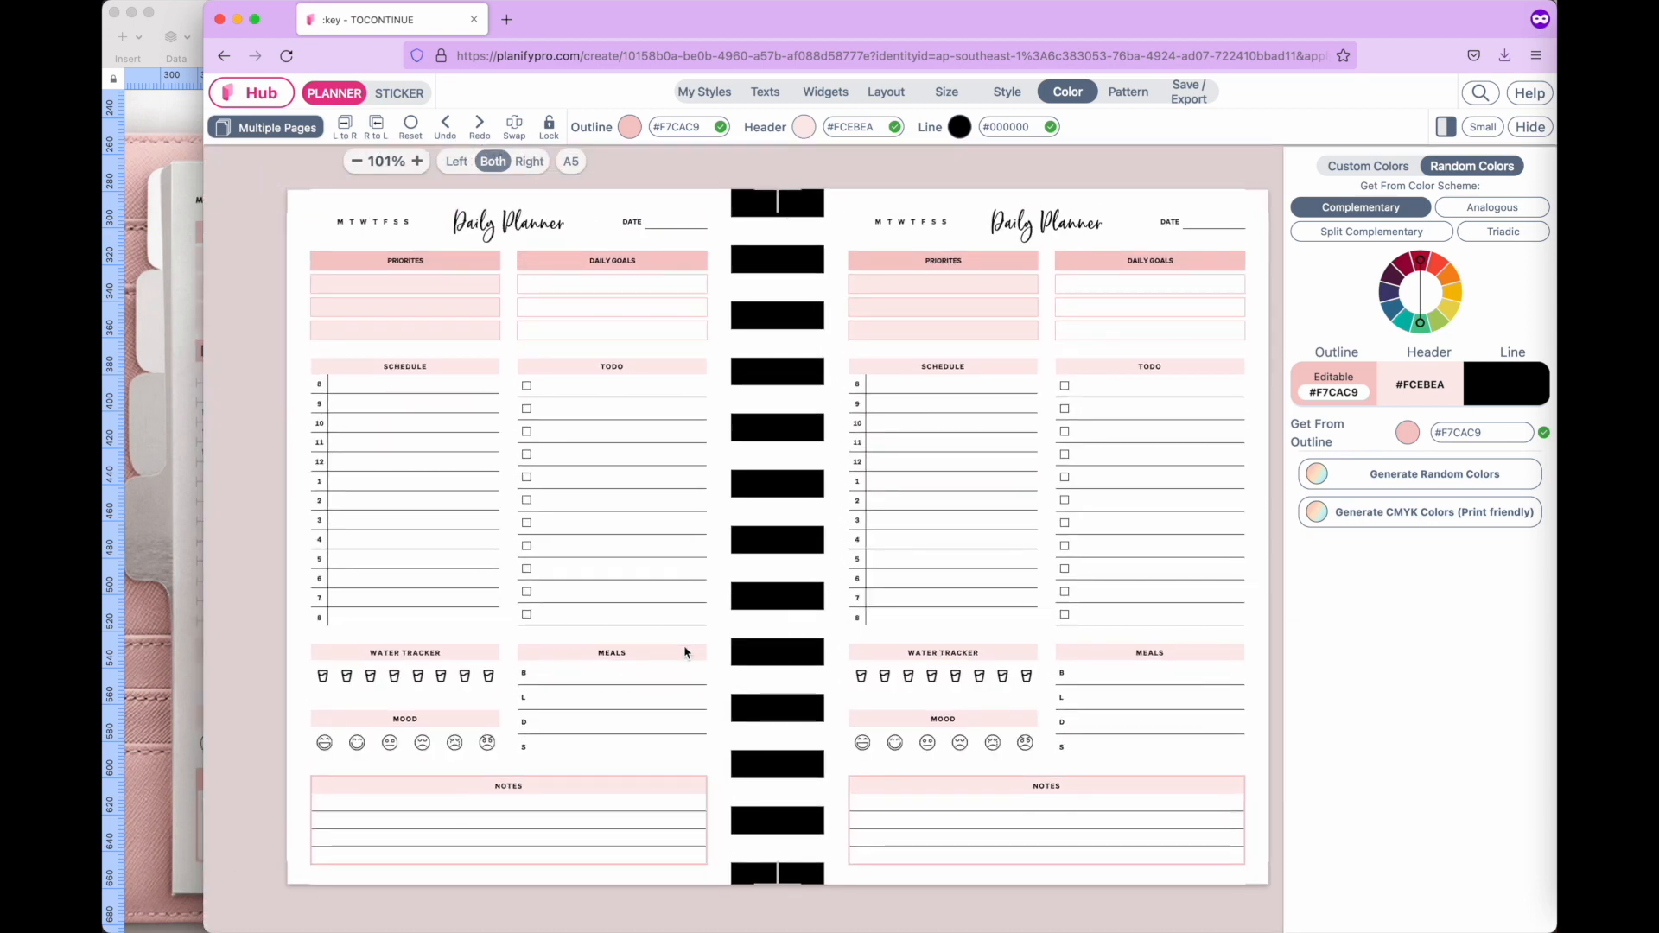
Remove the striped border by setting the background pattern to None.
click(1128, 91)
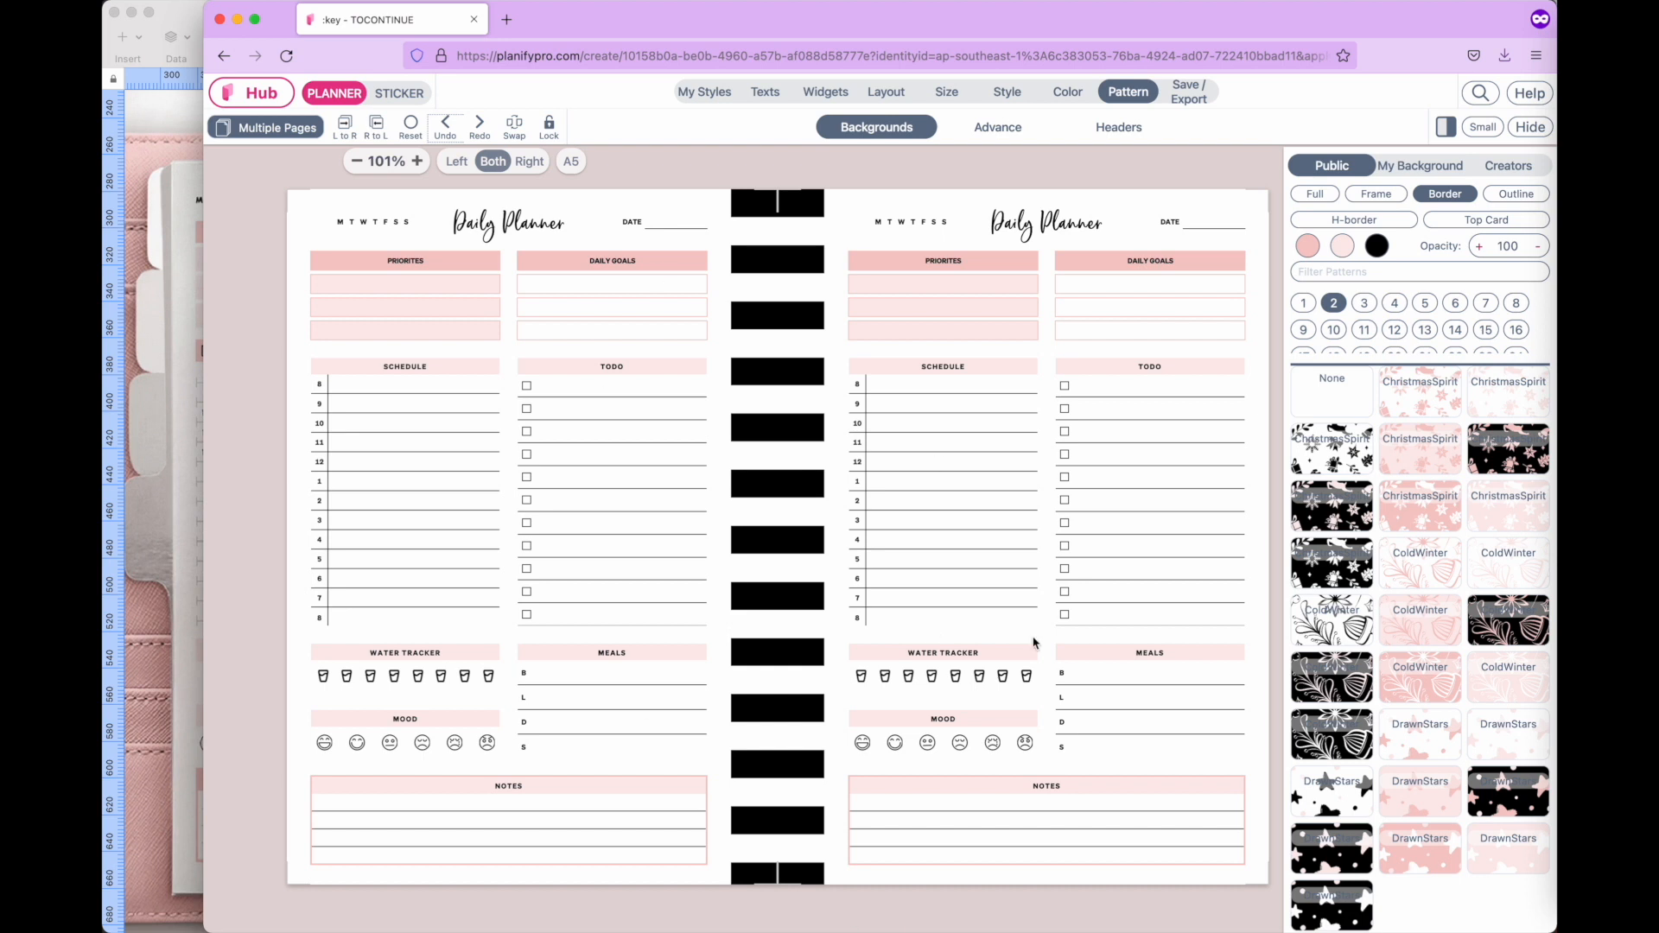
click(1353, 403)
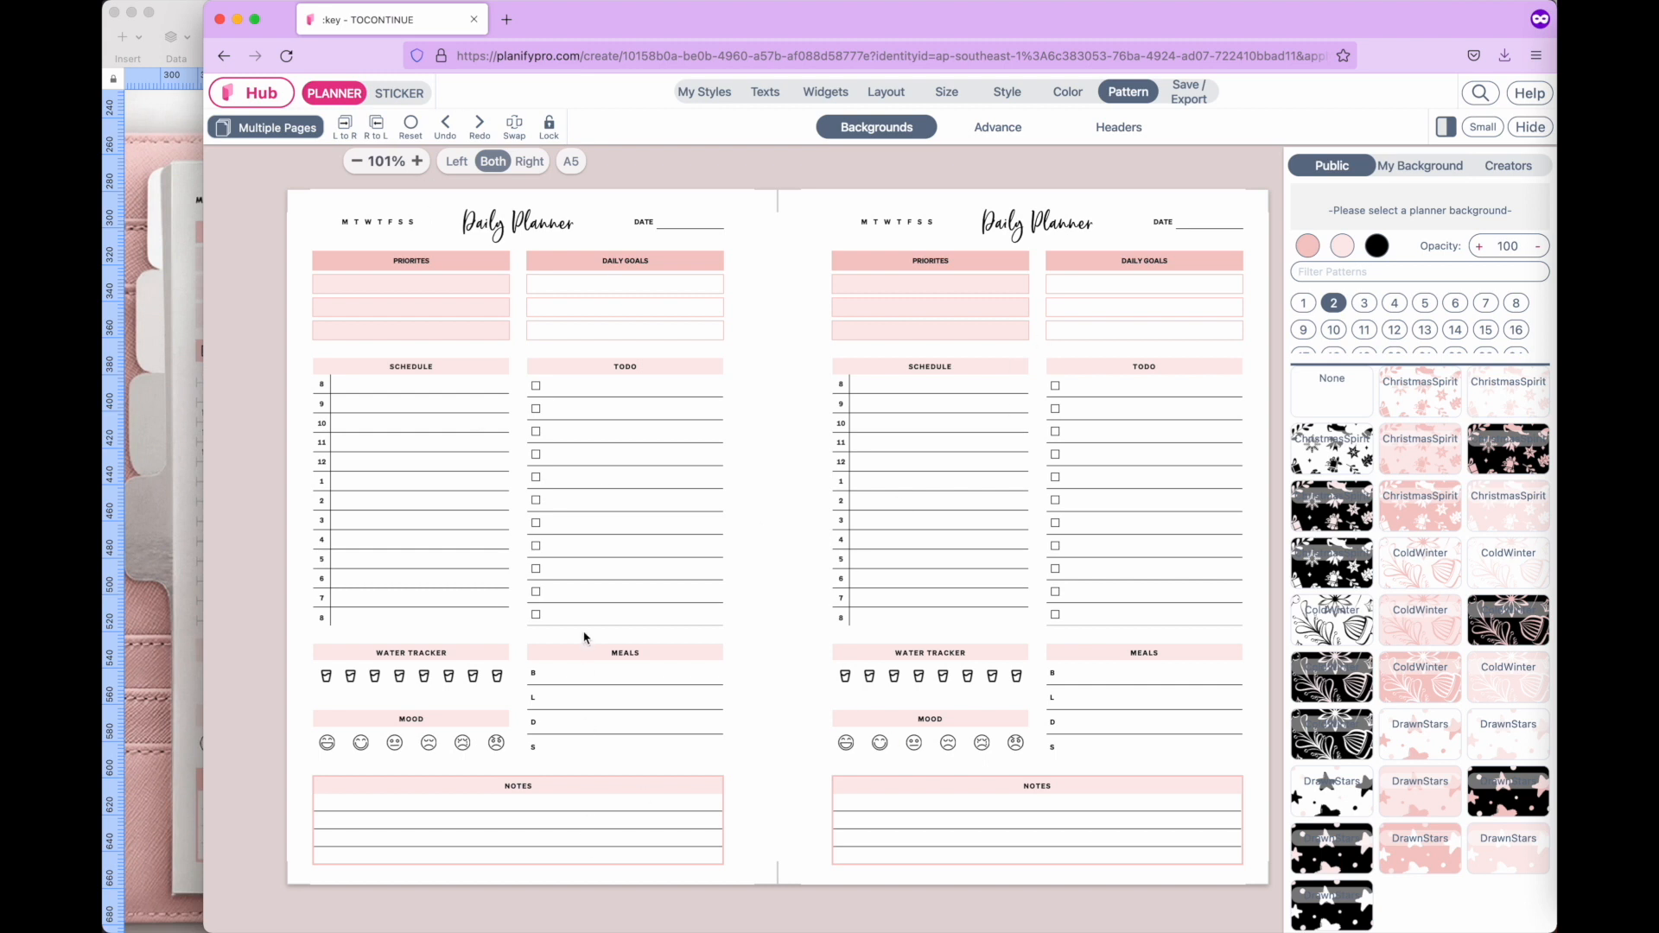
Set the planner's line color to #A1A1A1.
scroll(584, 638, up, 3)
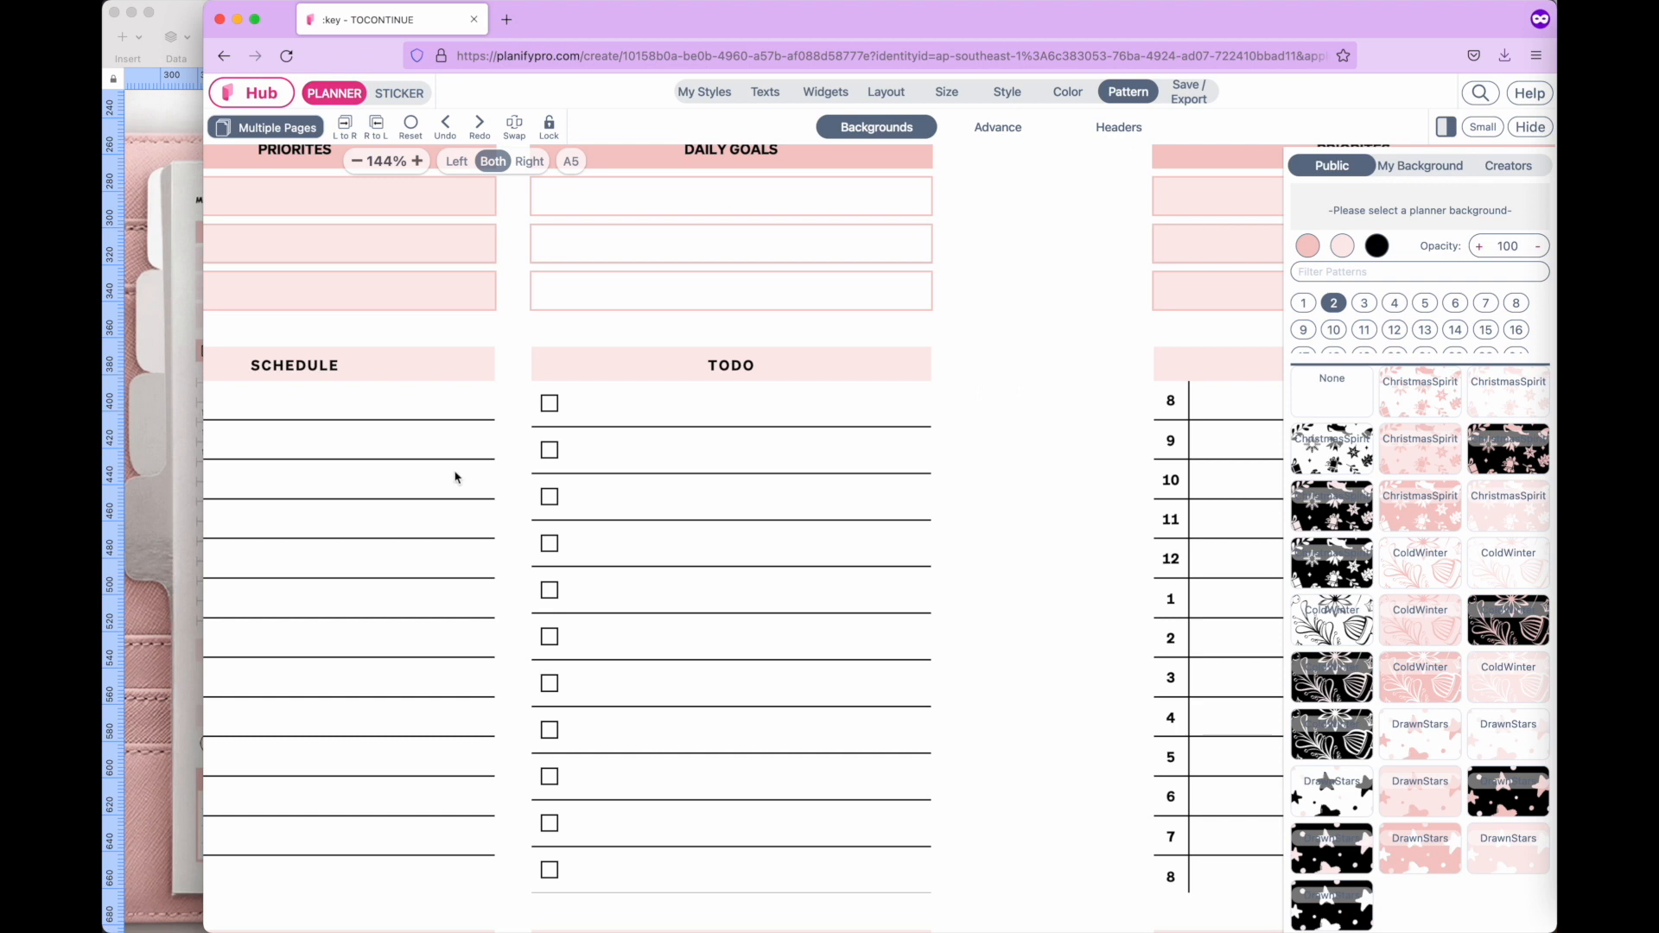
click(1070, 92)
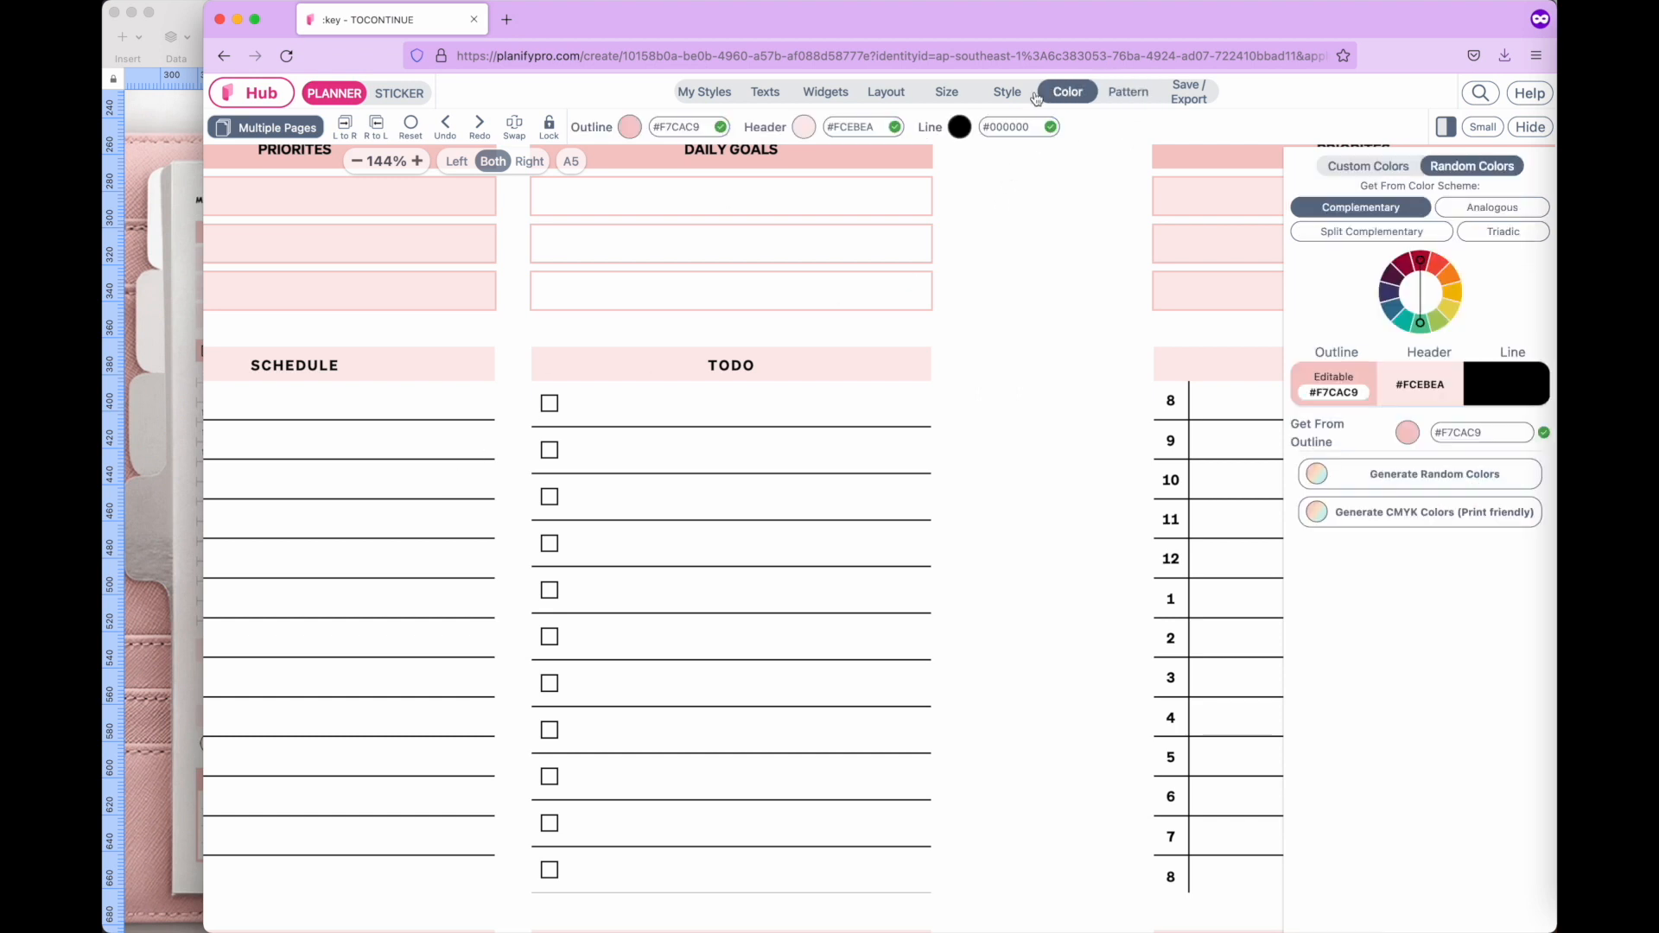
click(960, 127)
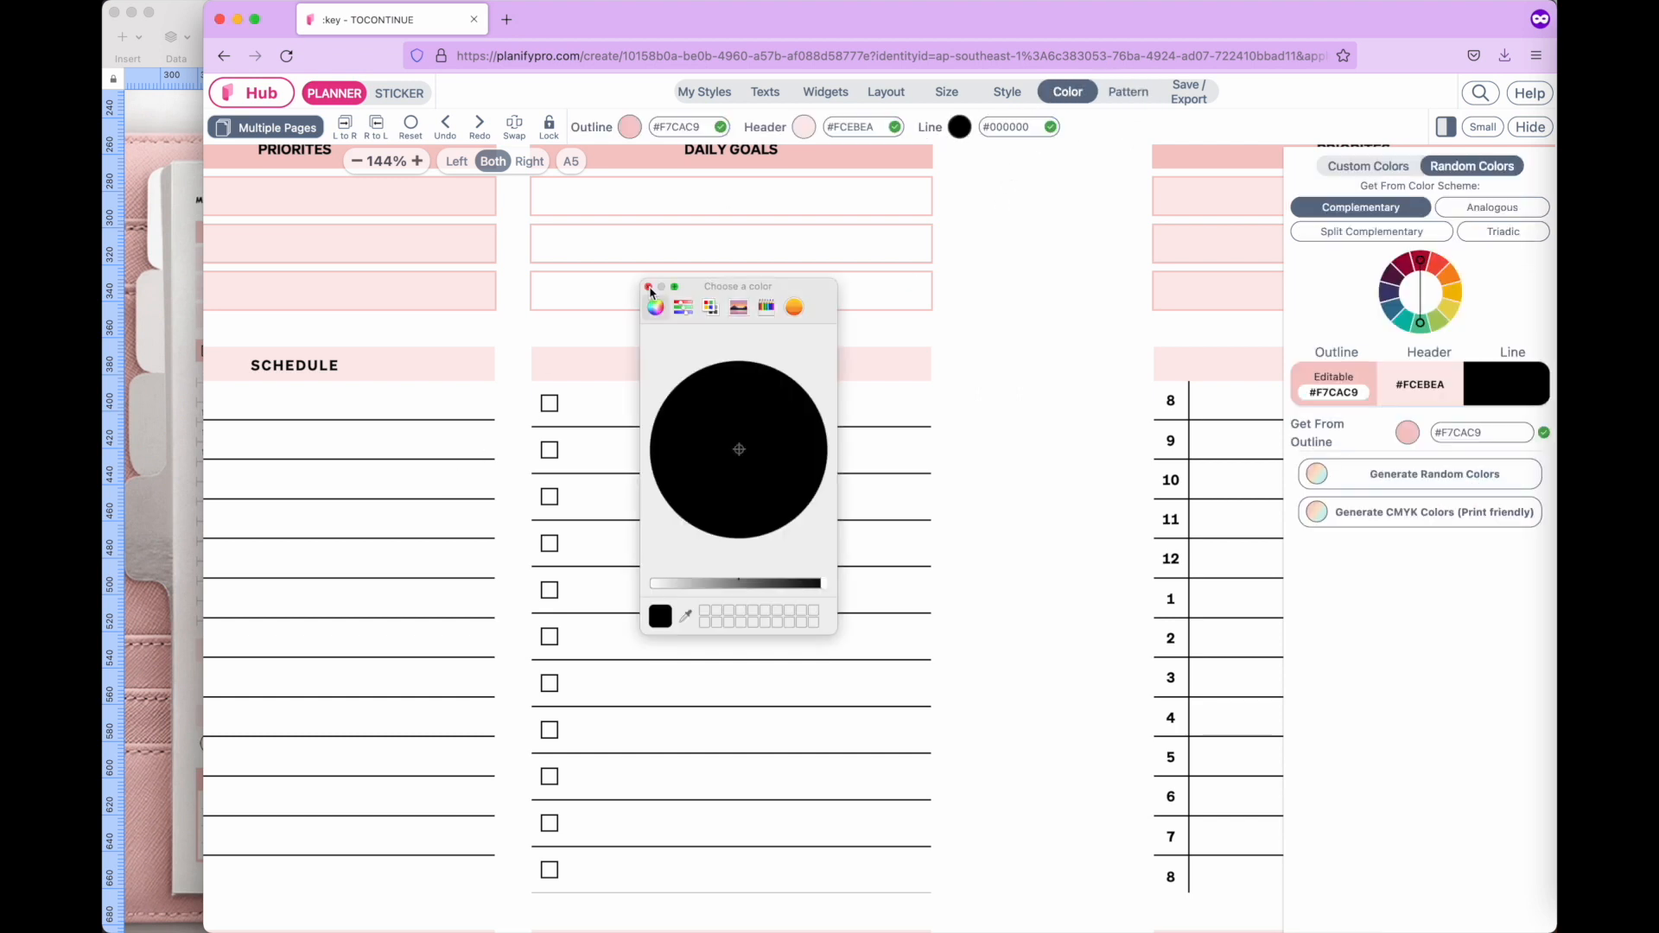
click(1016, 173)
double_click(1003, 127)
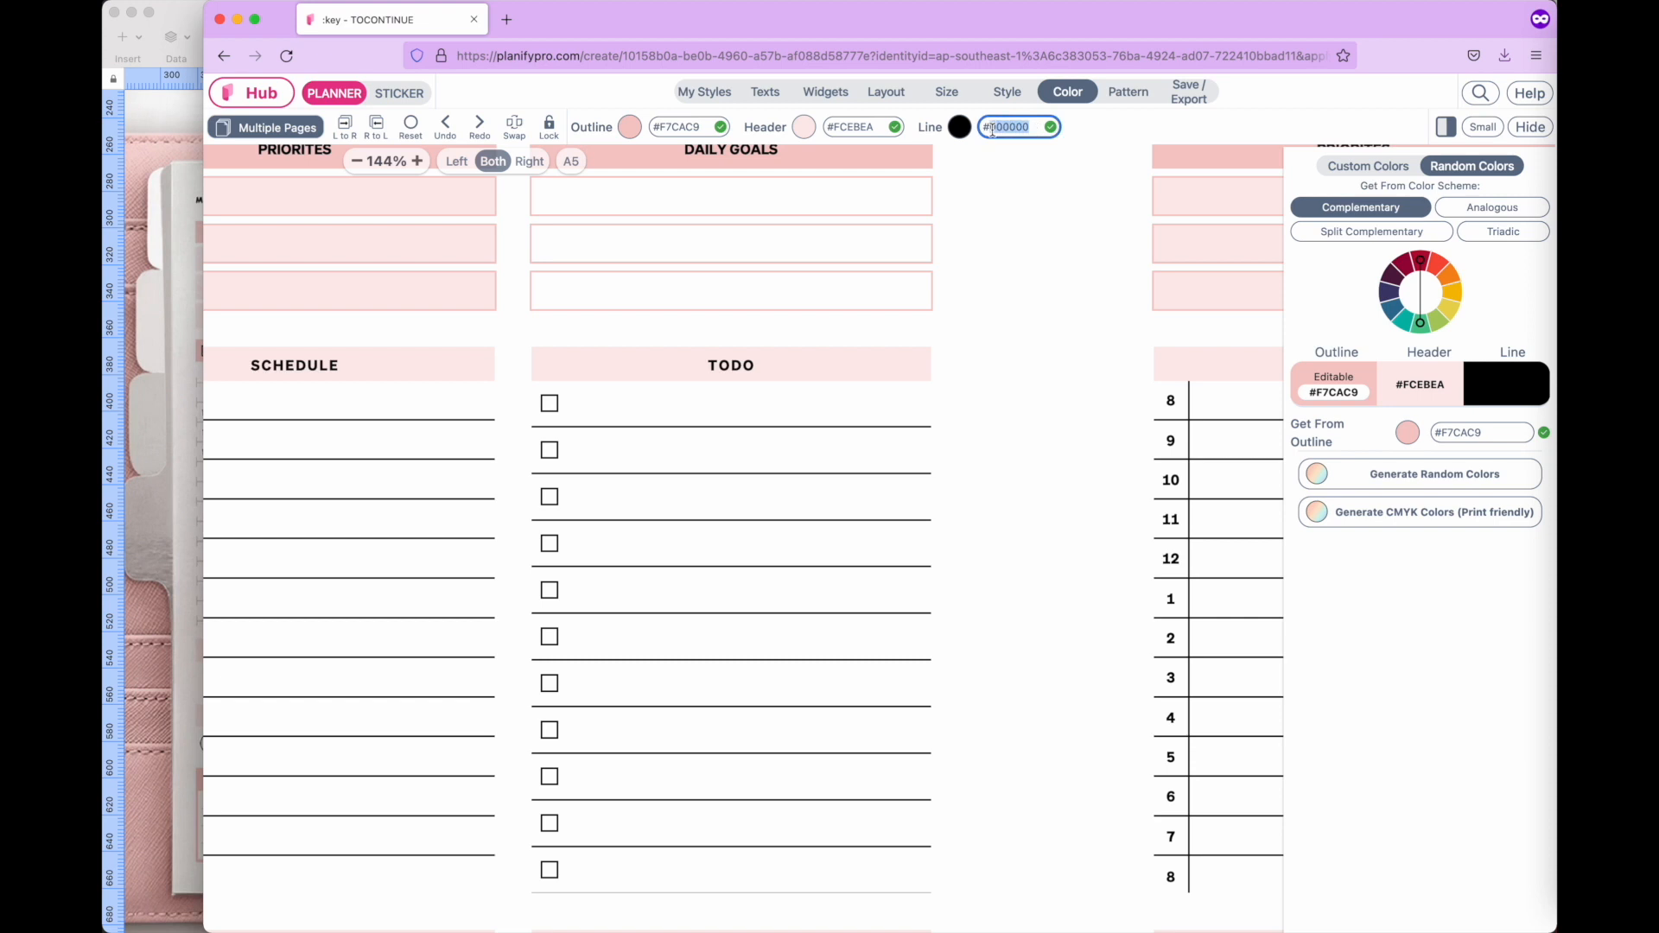
text(A1AA11AA)
triple_click(1007, 130)
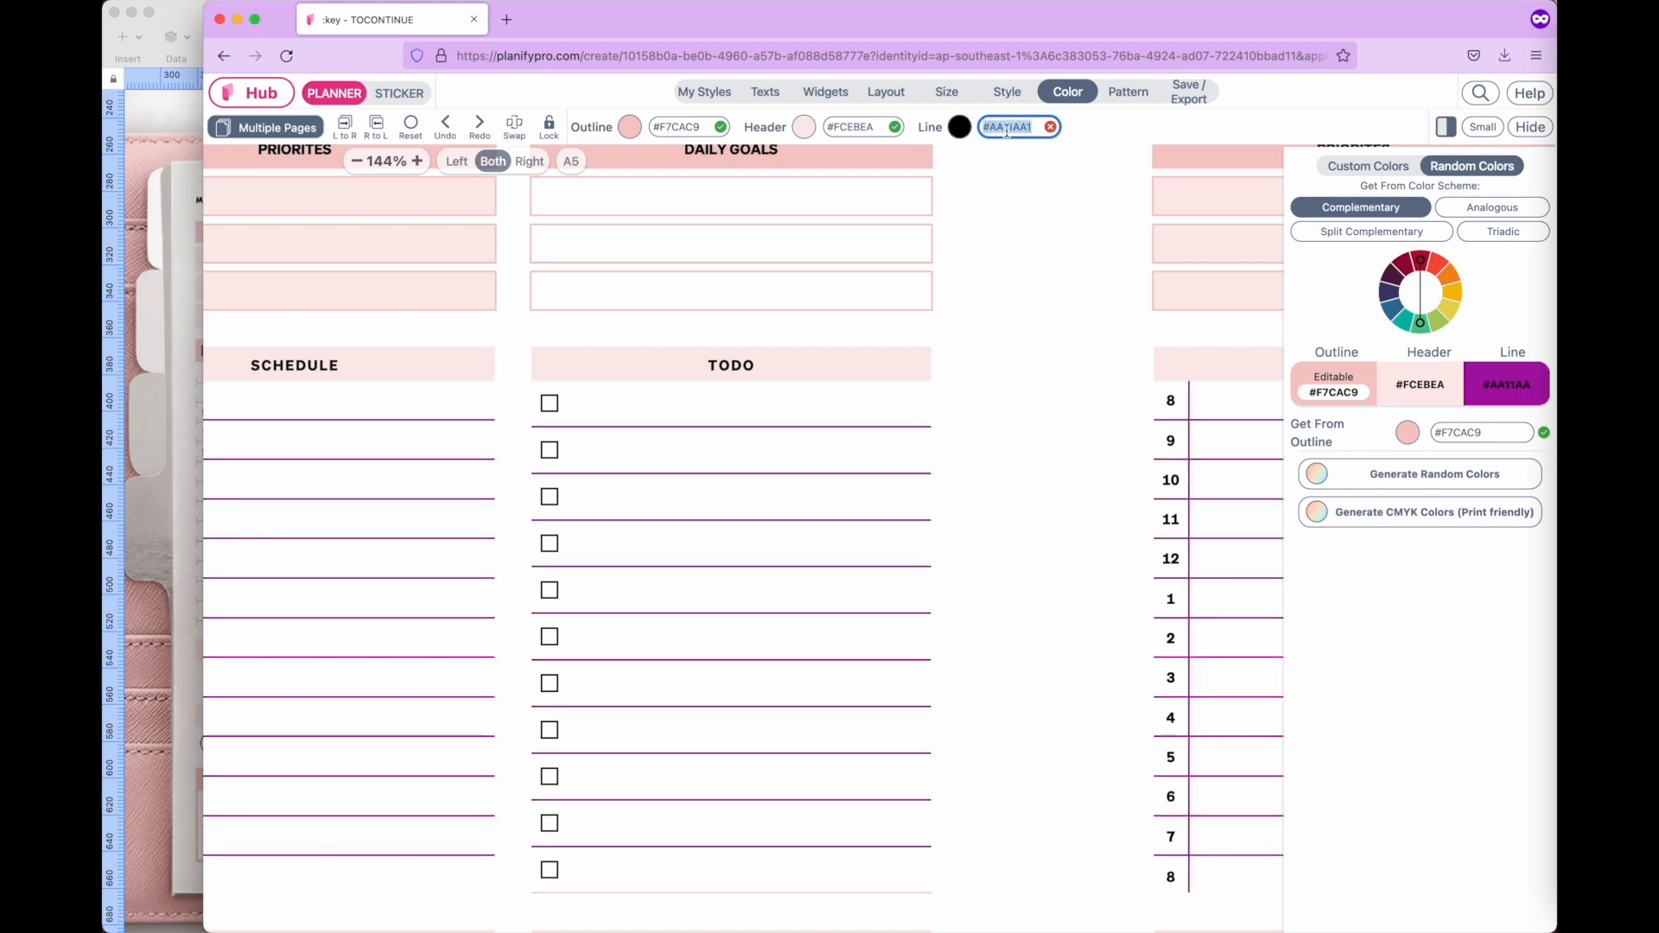
text(A1A11AA1A1)
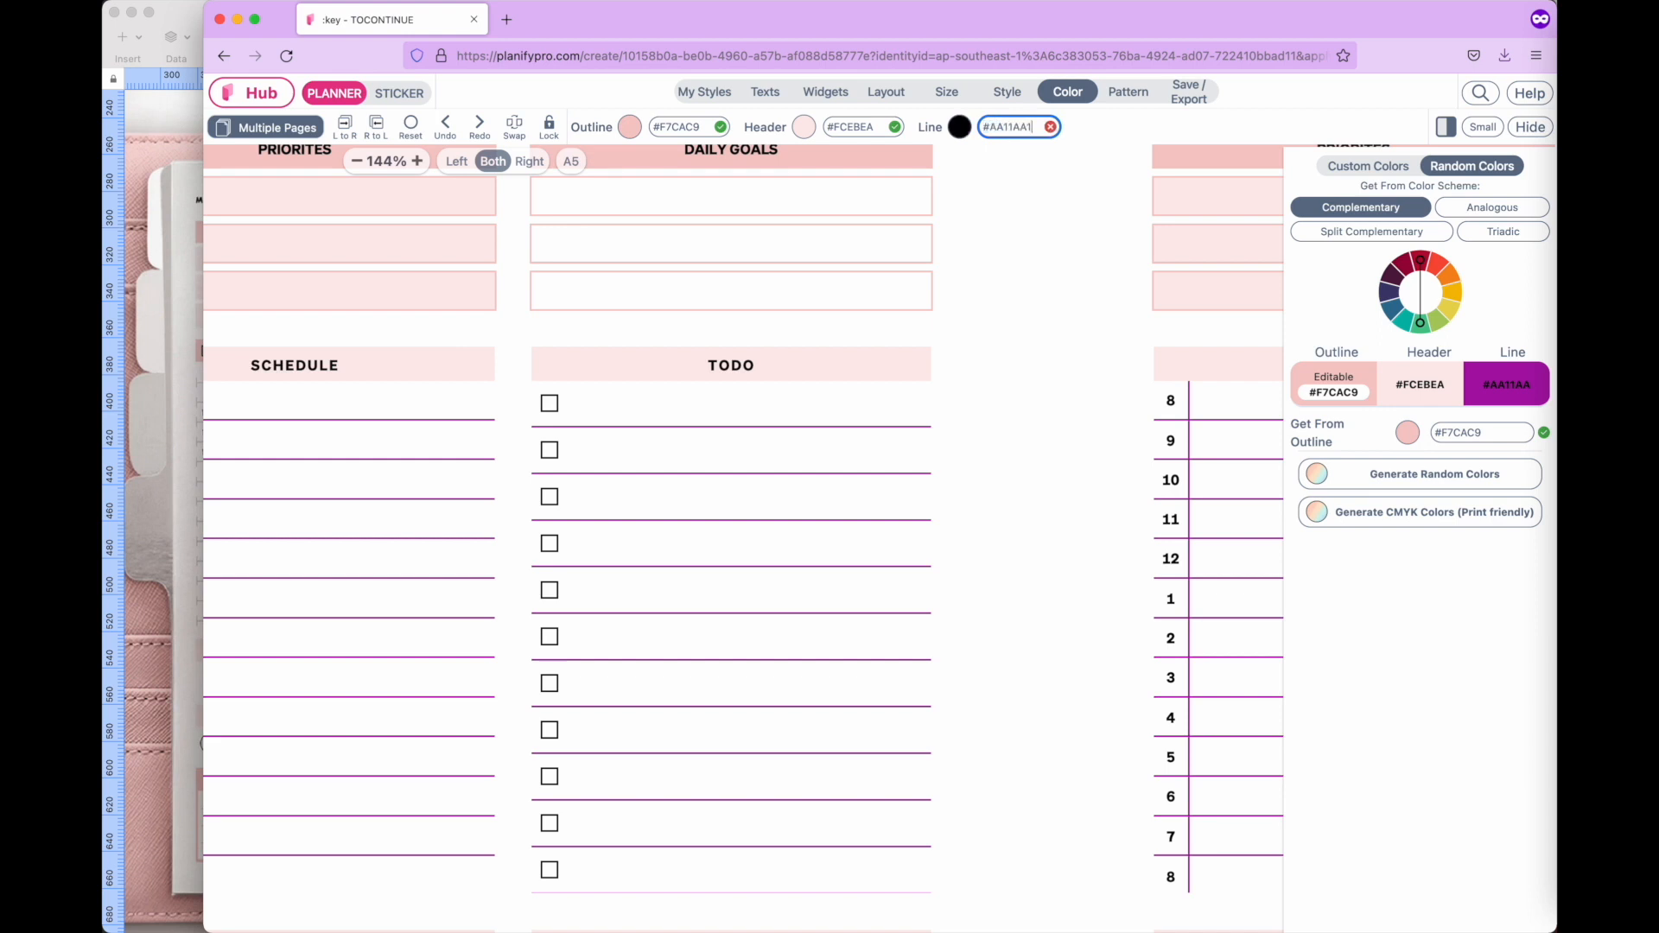
triple_click(1012, 126)
text(A1A1A1)
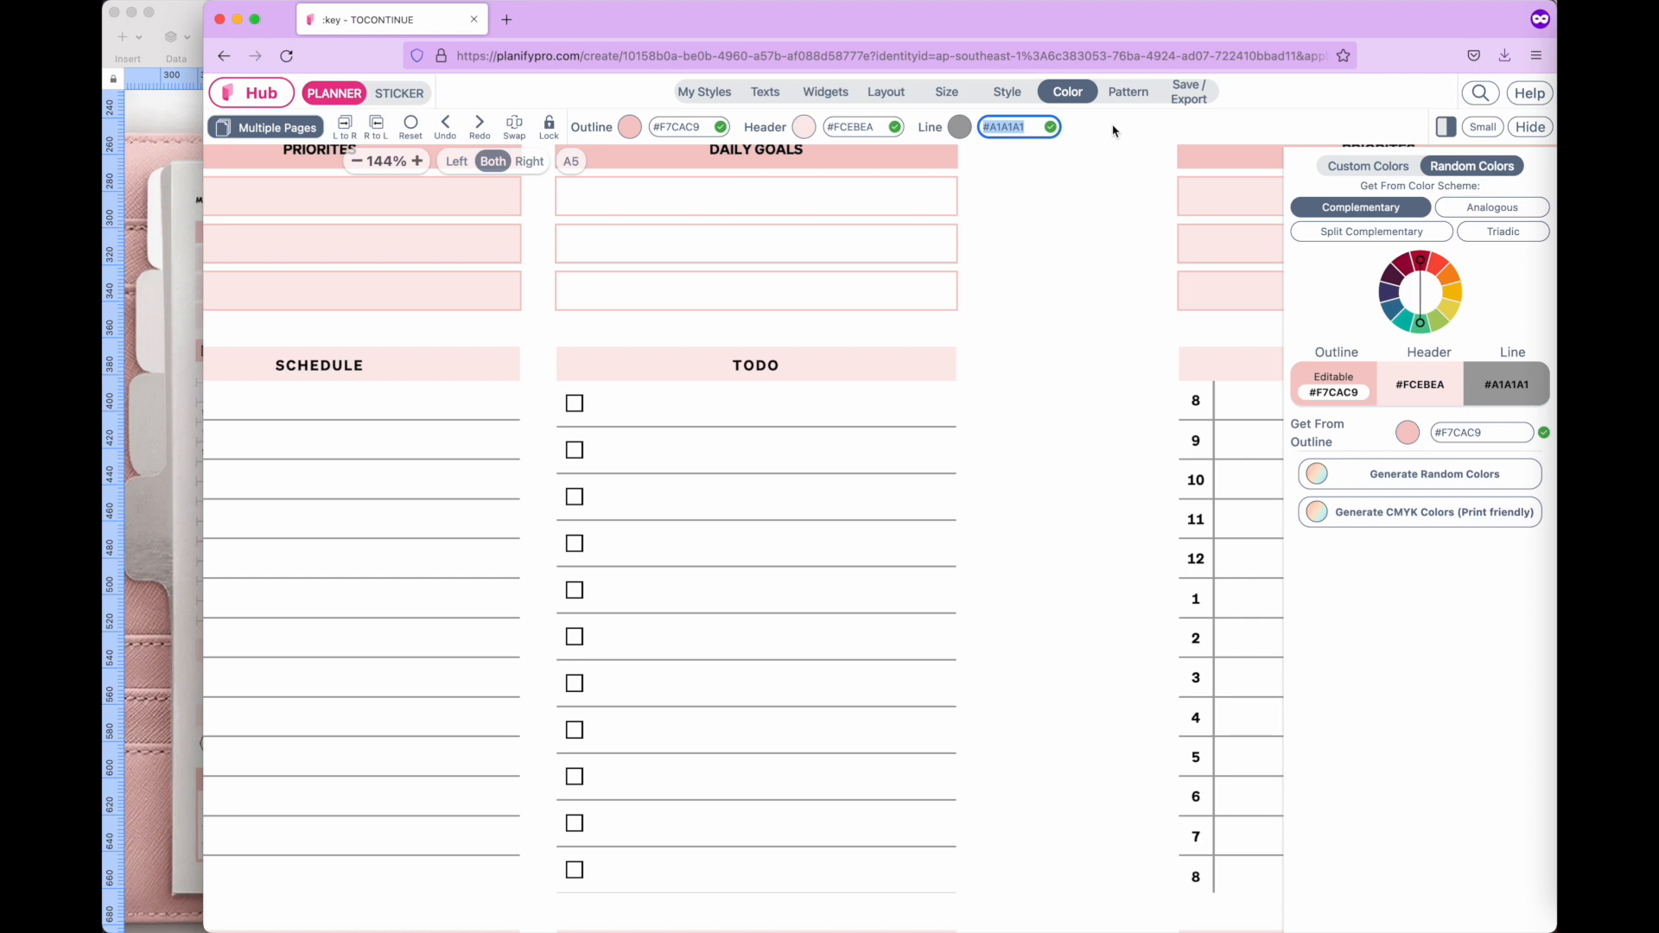
scroll(852, 402, down, 5)
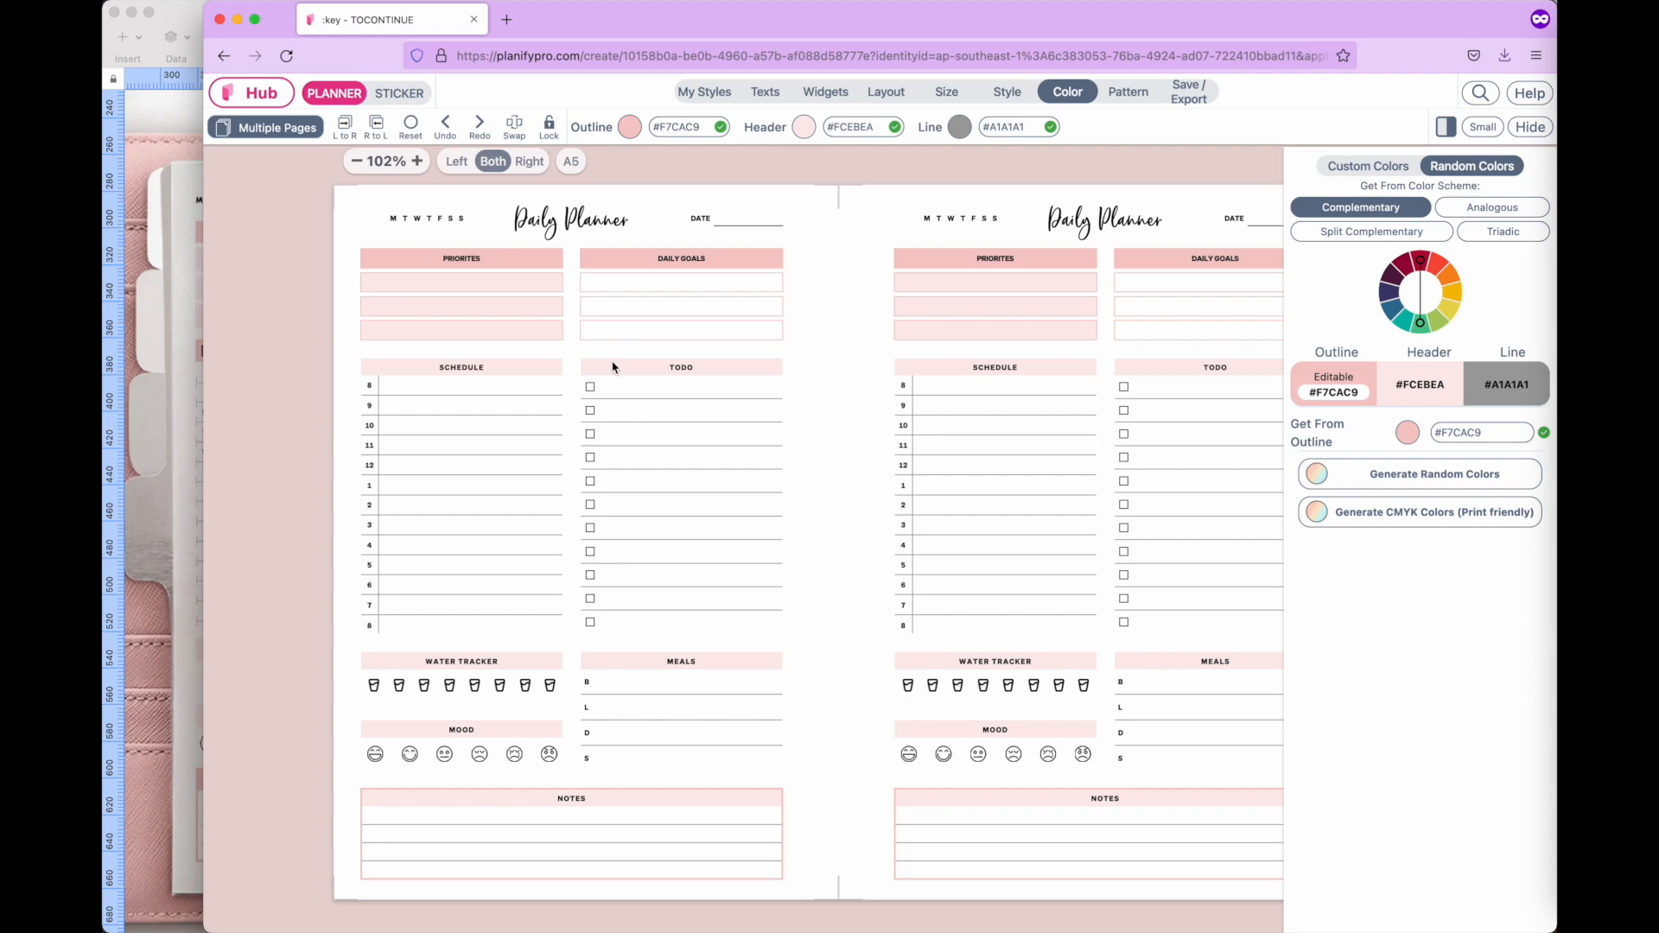
Try the Jovial Thin style on all widgets, and apply the neutral Mellow style instead.
click(1006, 93)
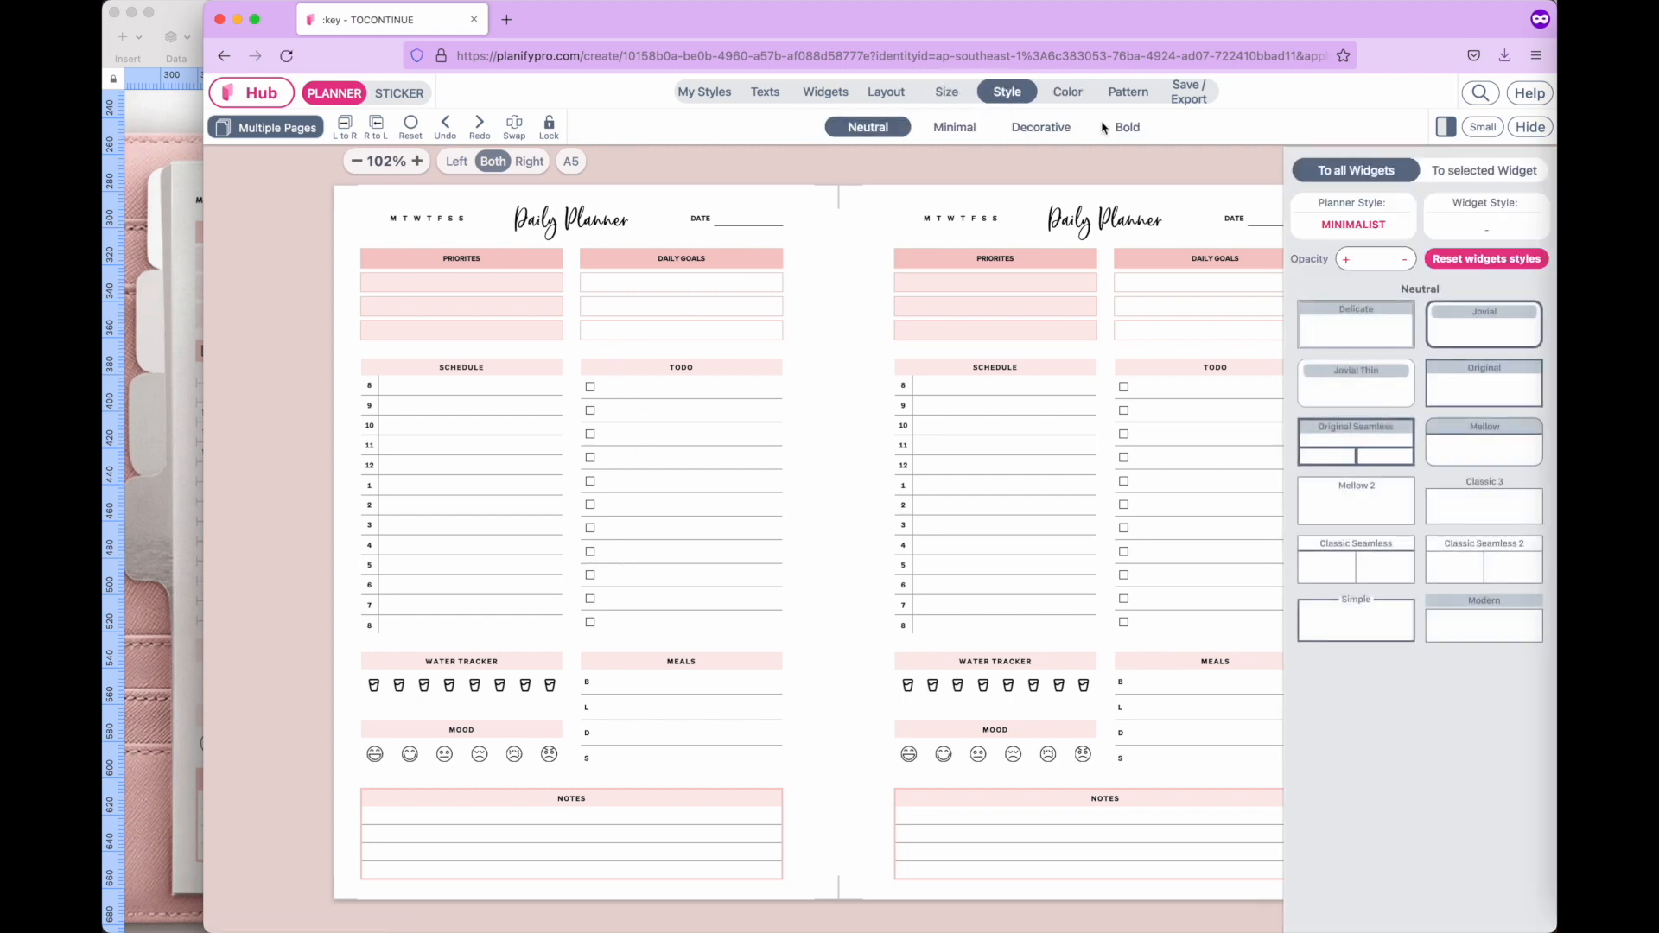
click(1350, 402)
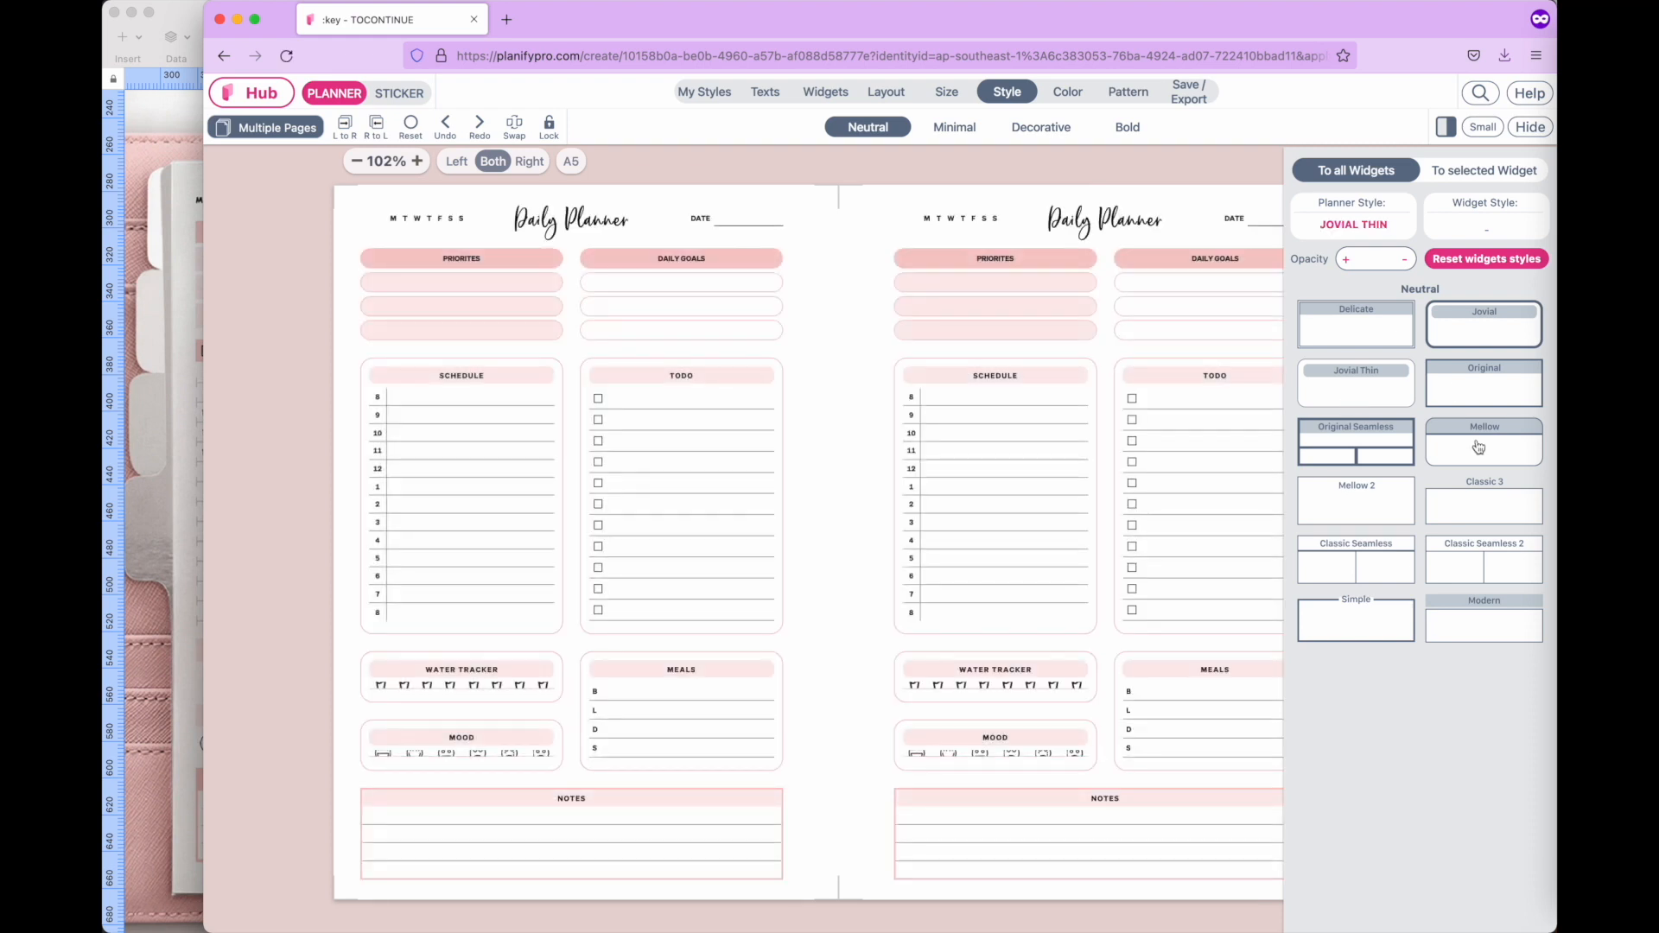
click(1484, 443)
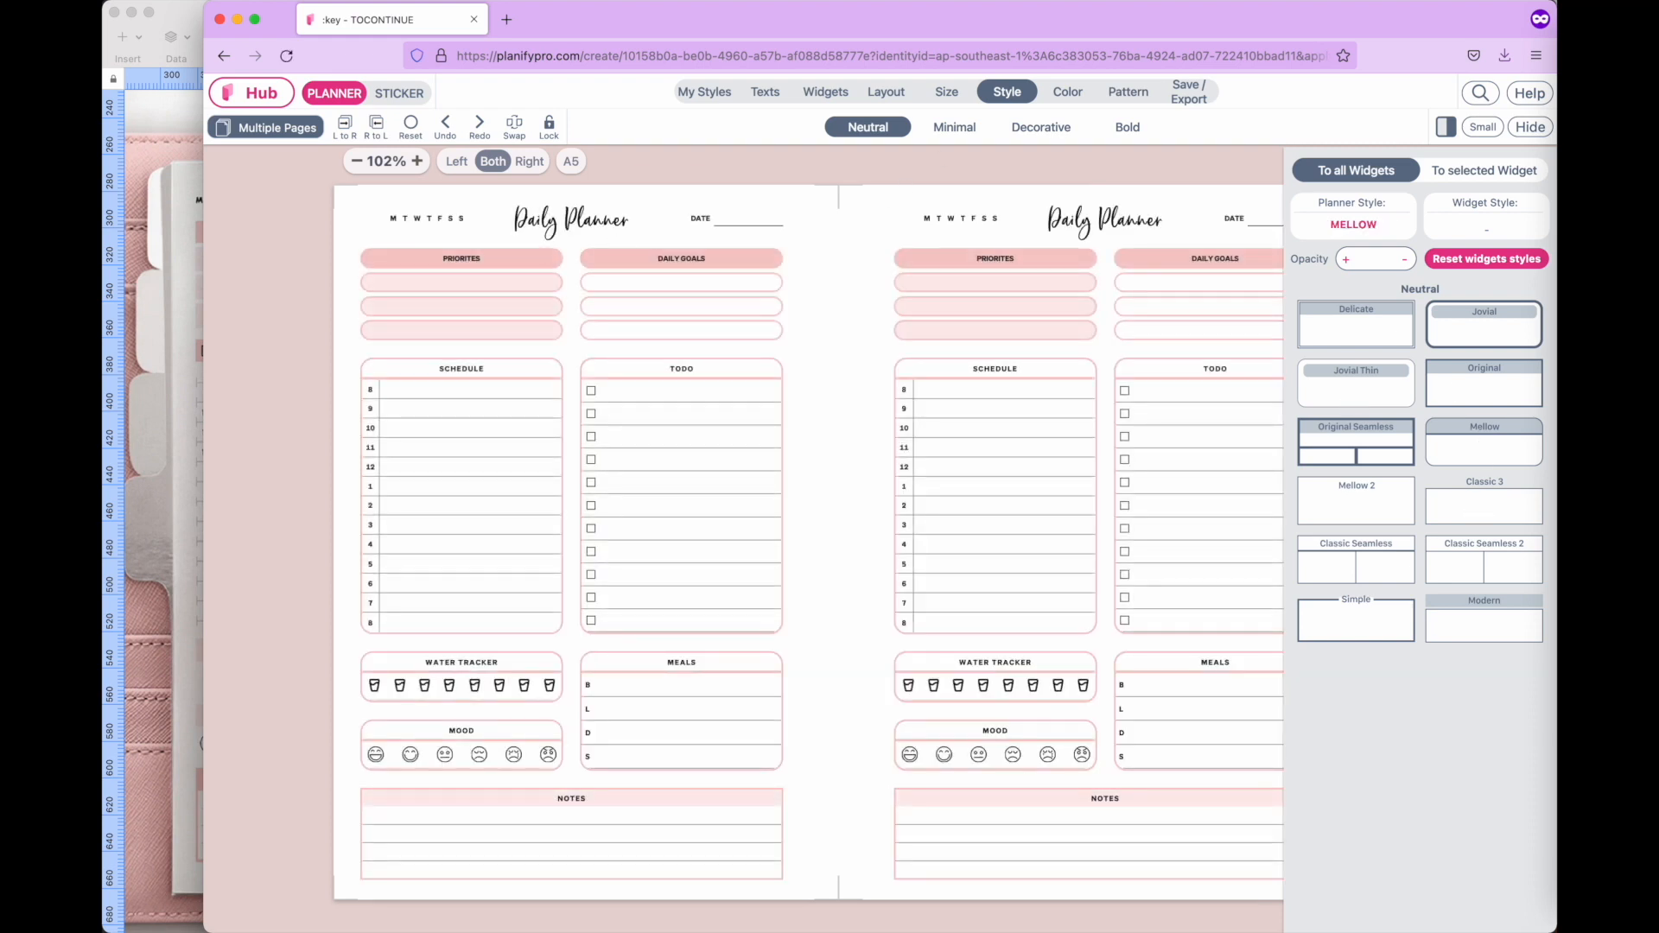
click(1067, 91)
click(630, 127)
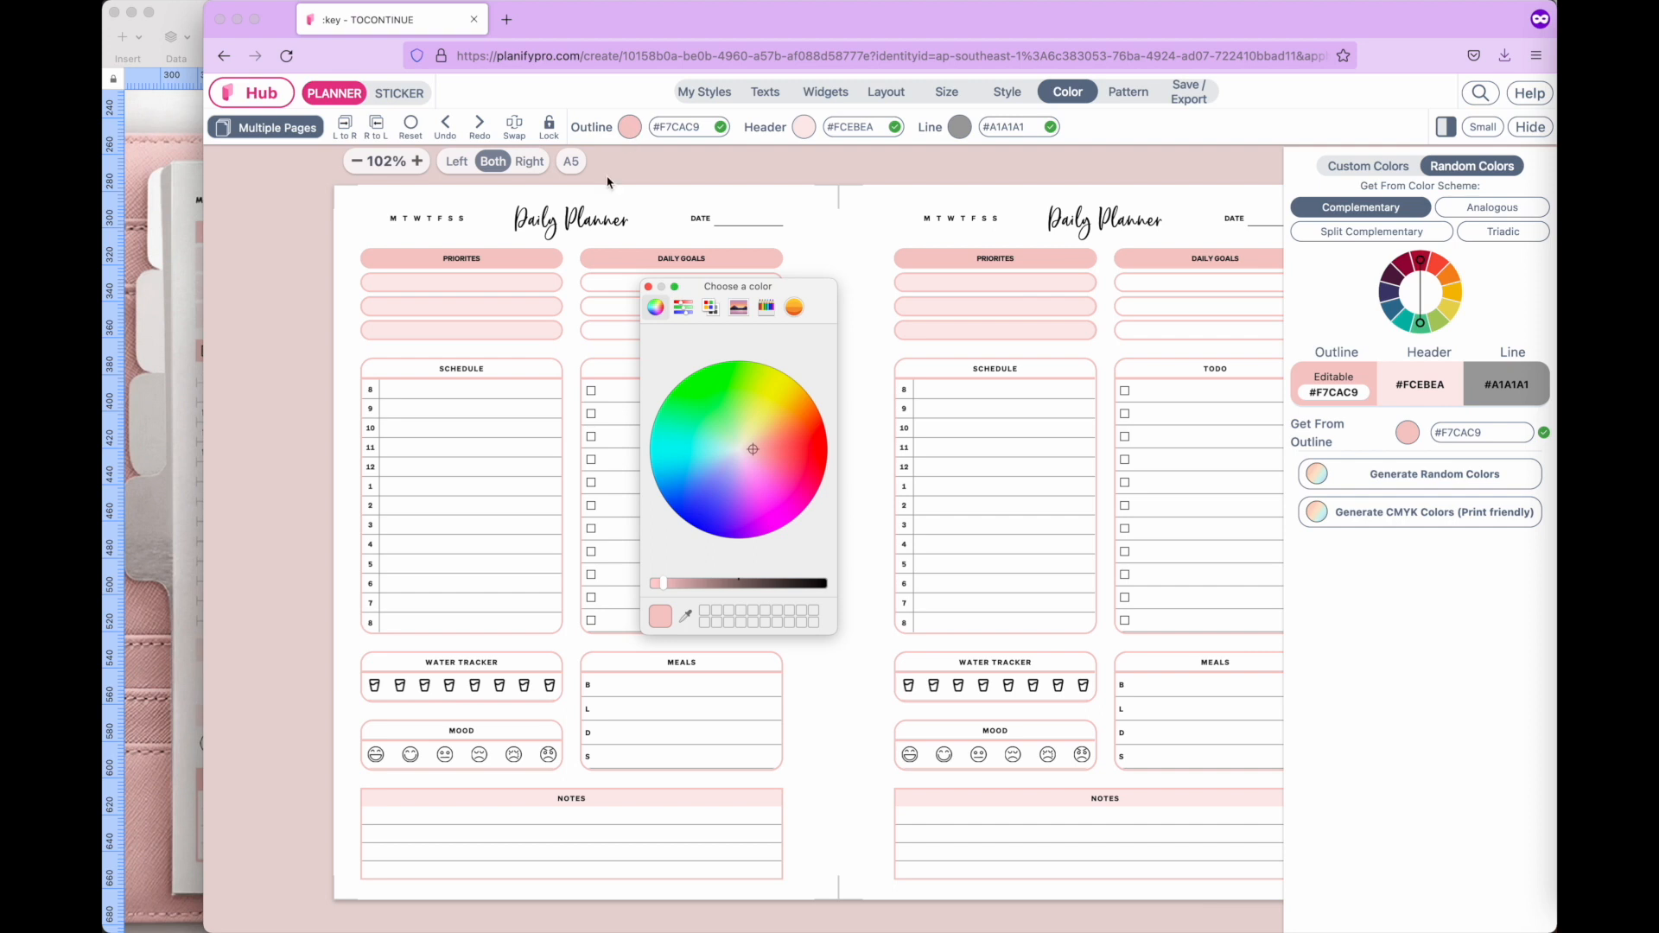
click(649, 287)
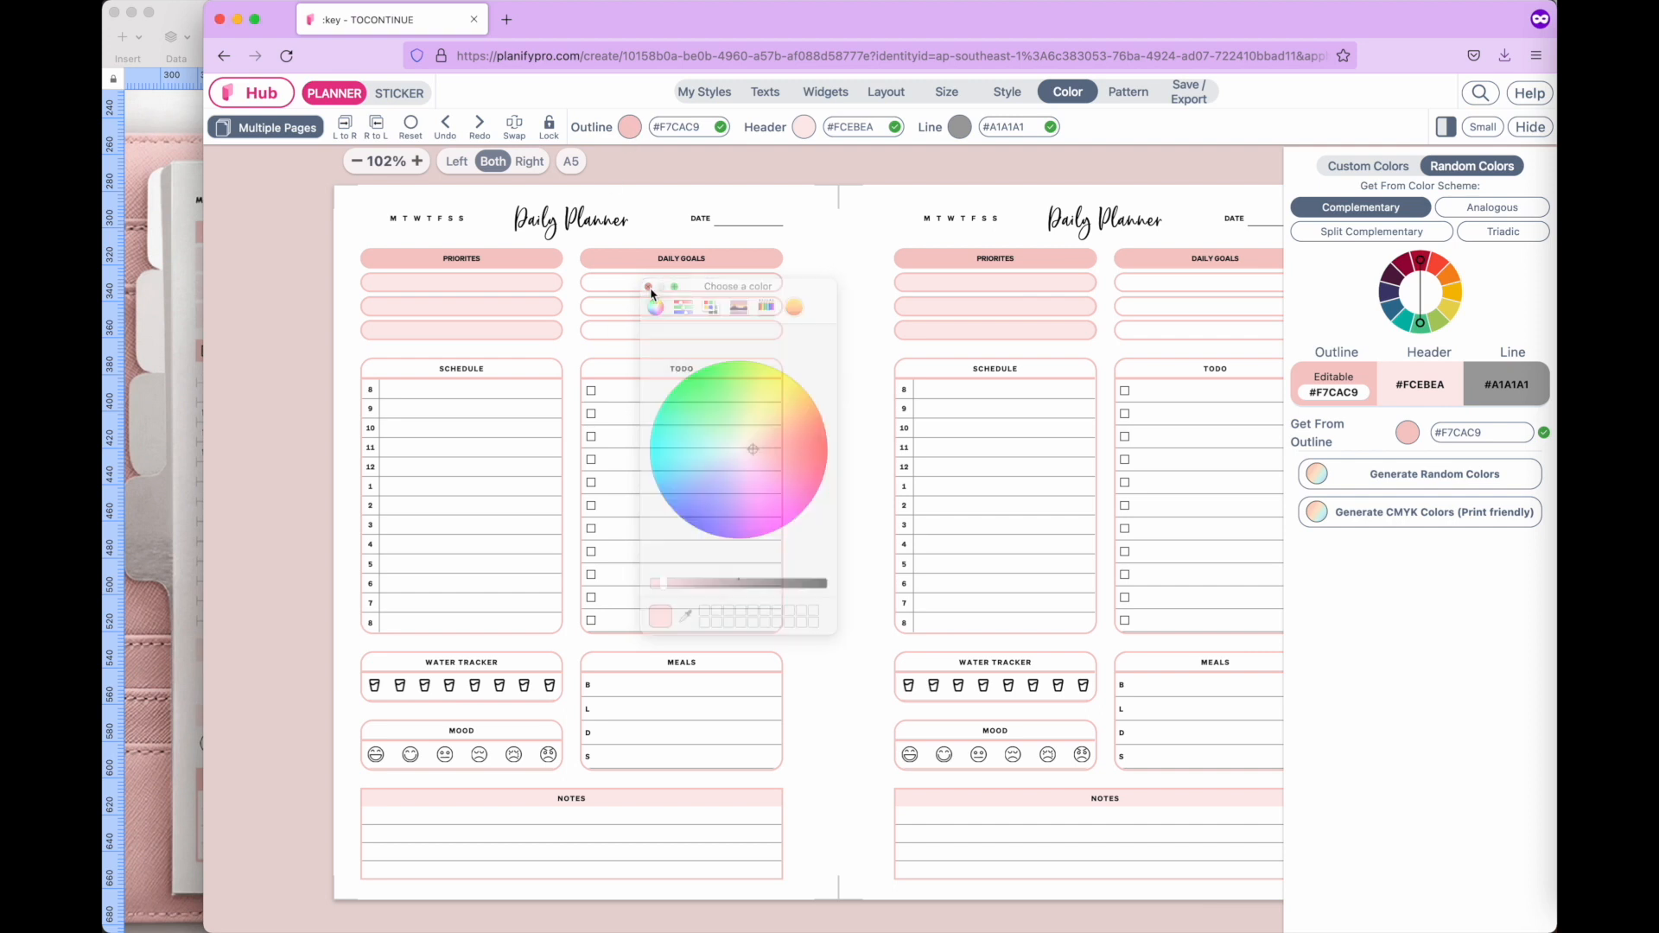
Select the Daily Planner title text to view its font options, and deselect it.
click(519, 228)
drag(519, 227, 626, 227)
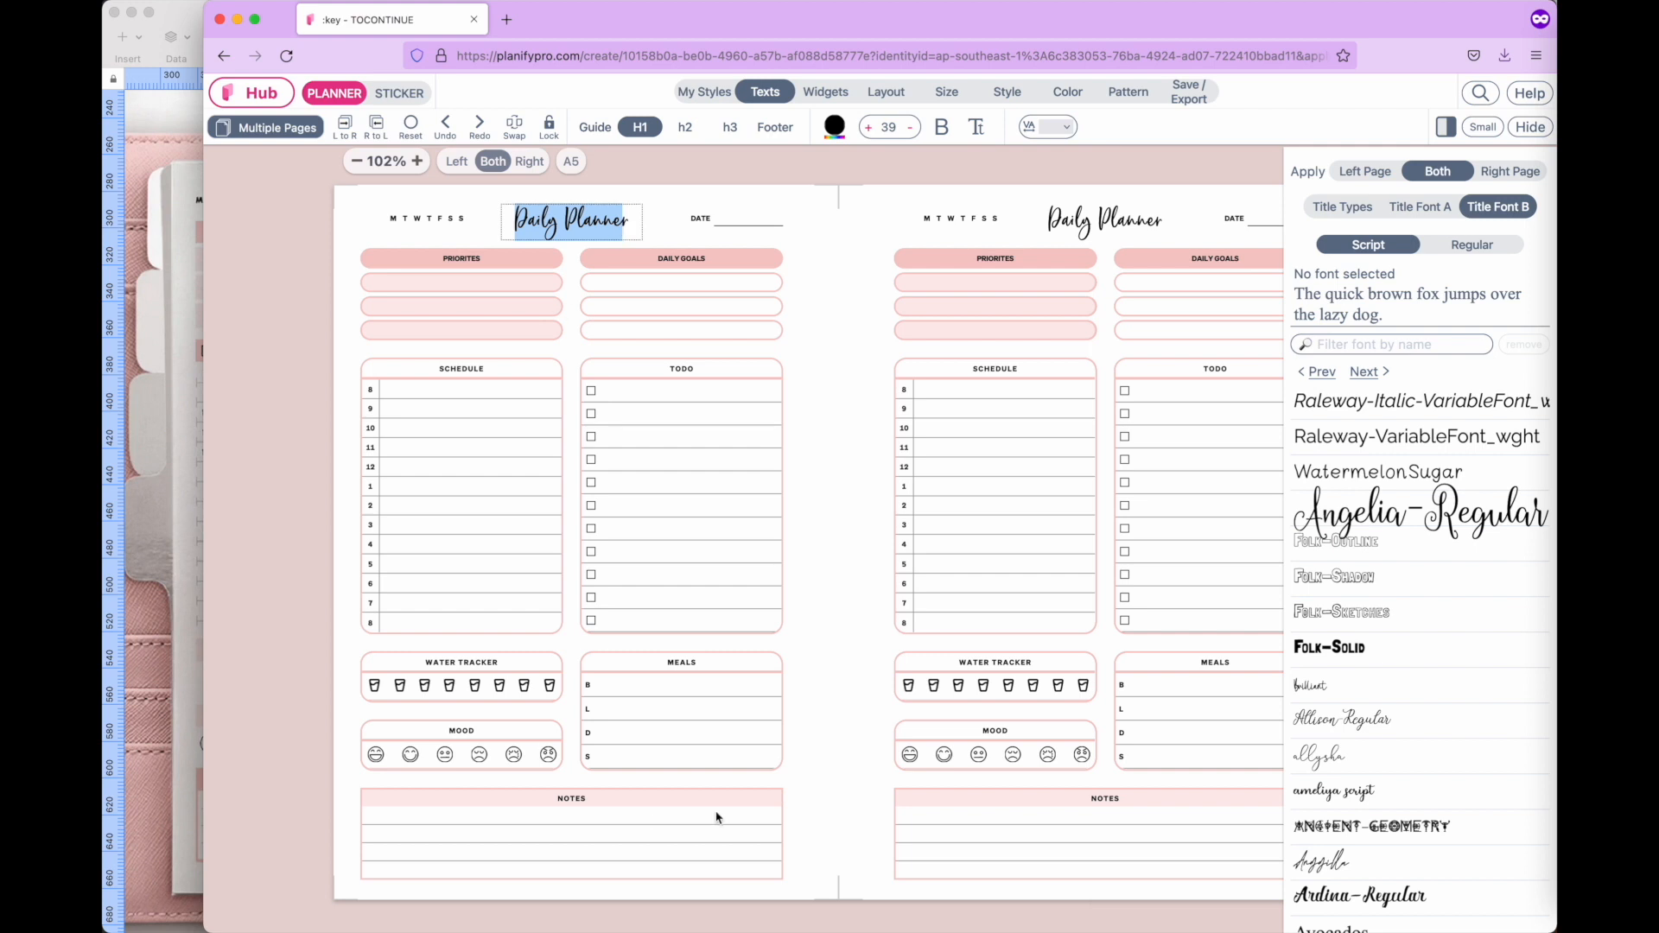
click(602, 265)
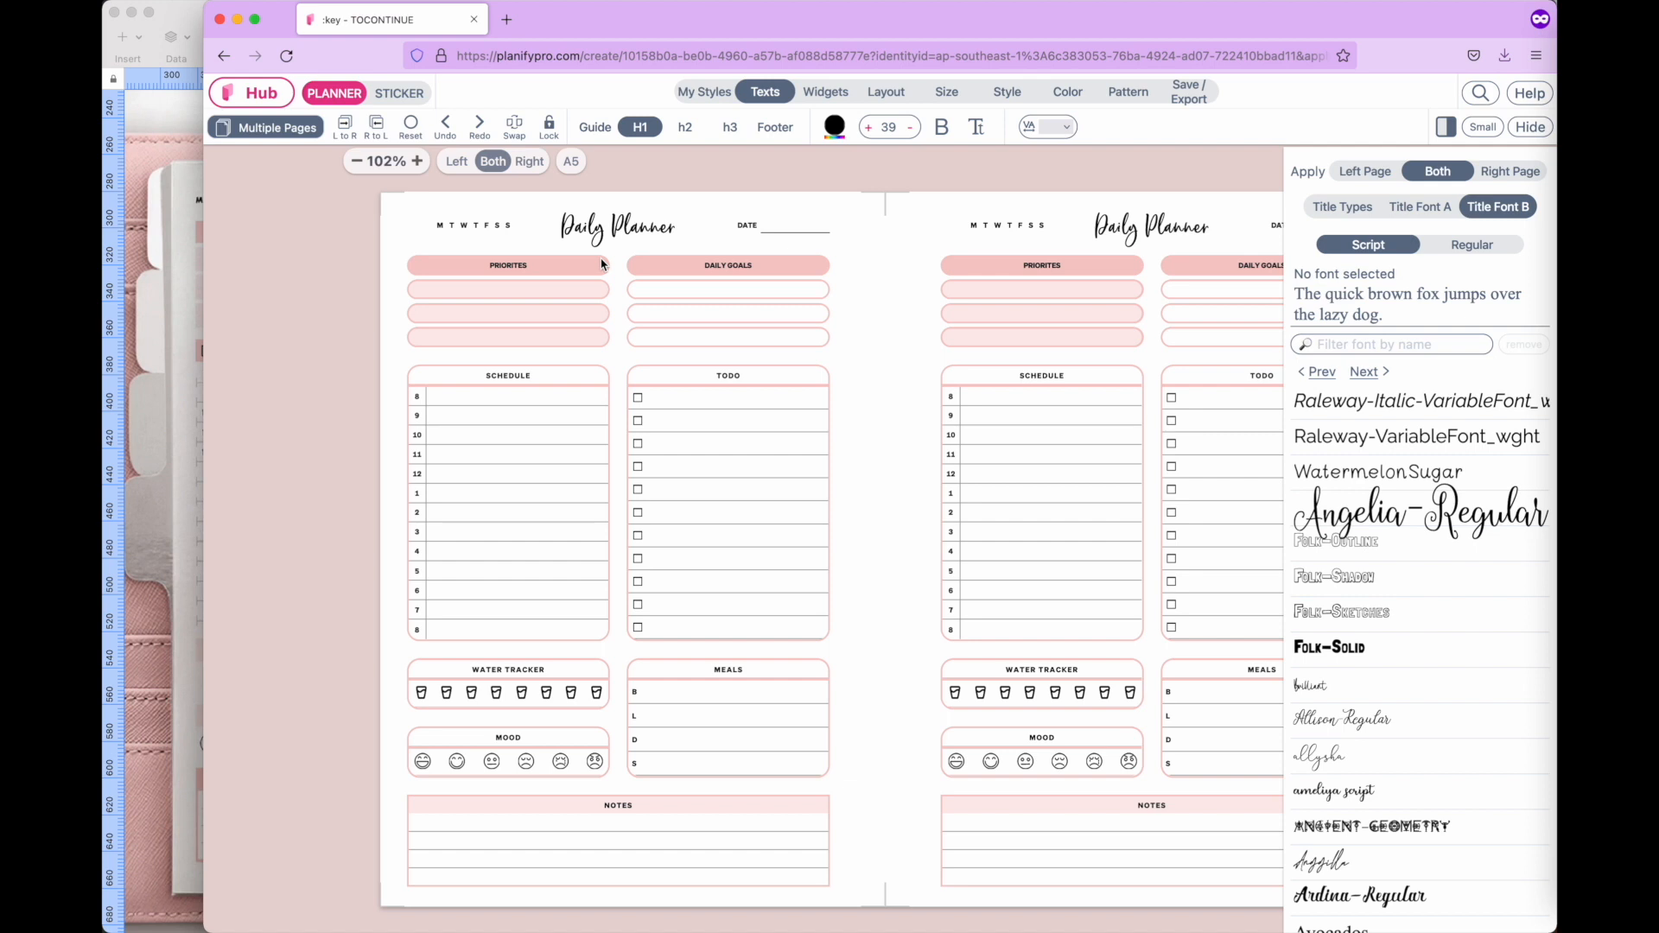
click(248, 391)
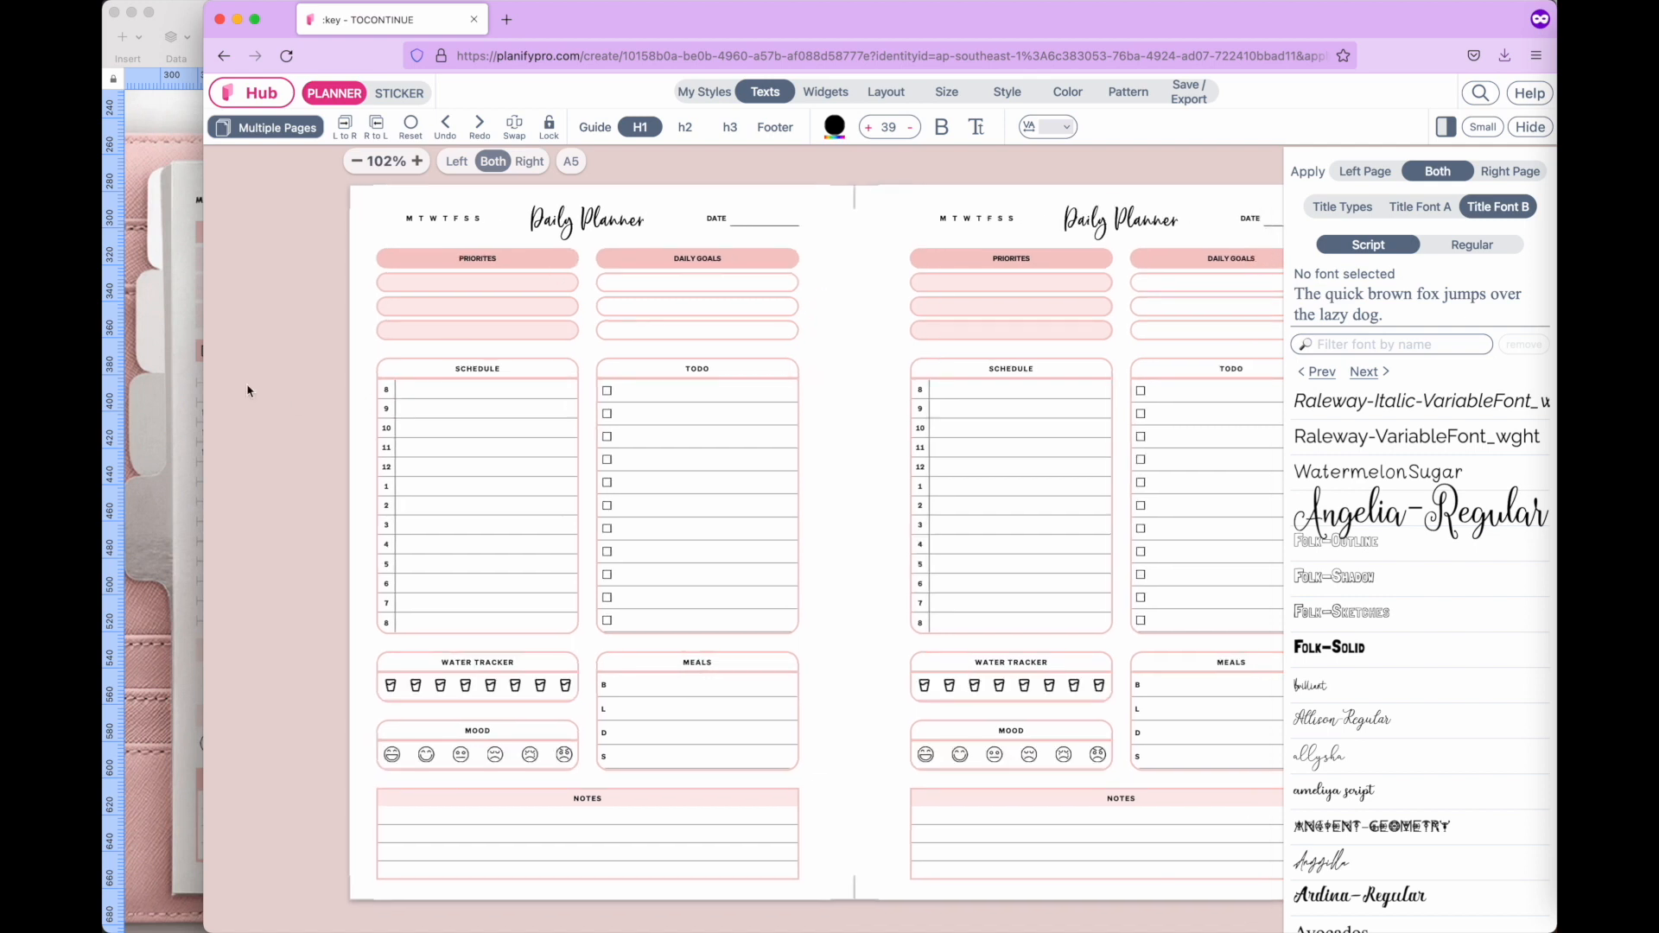
click(248, 391)
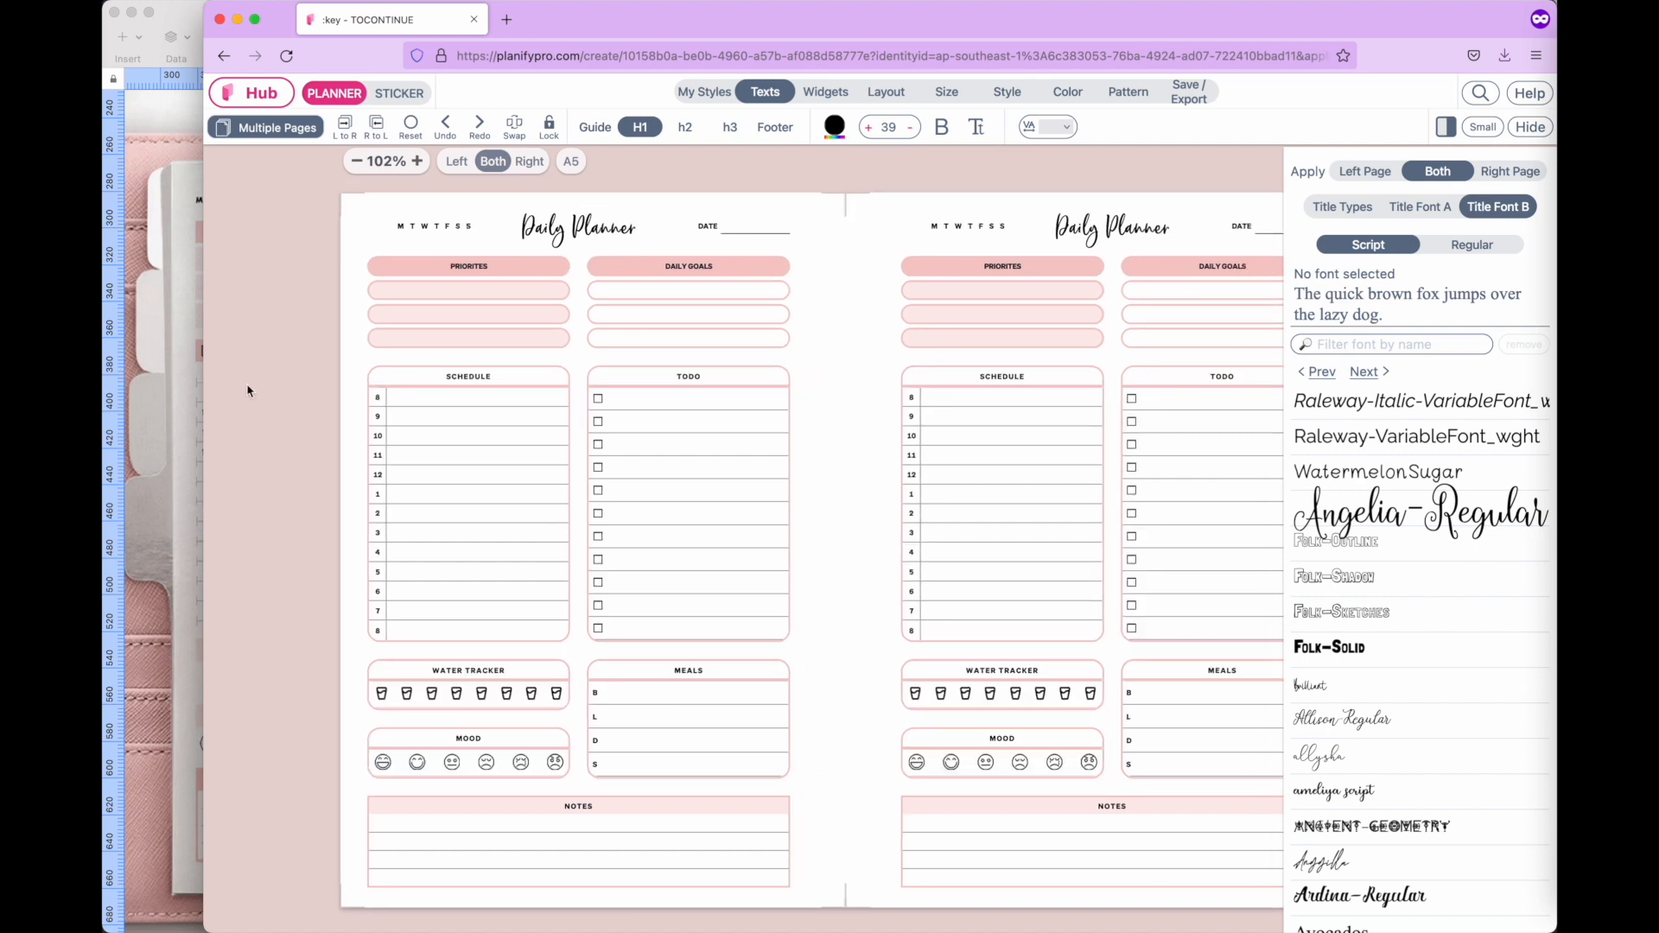